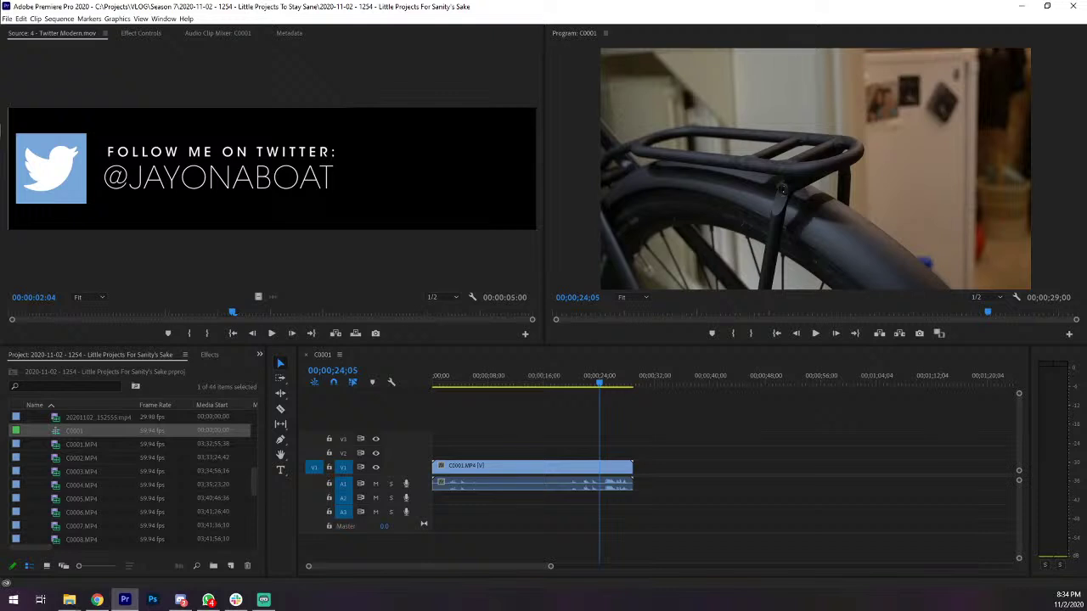
Switch to Streamlabs OBS and set the Display Capture source to Display 2: 1920x1080
left_click(97, 600)
key("alt+Tab")
left_click(1022, 6)
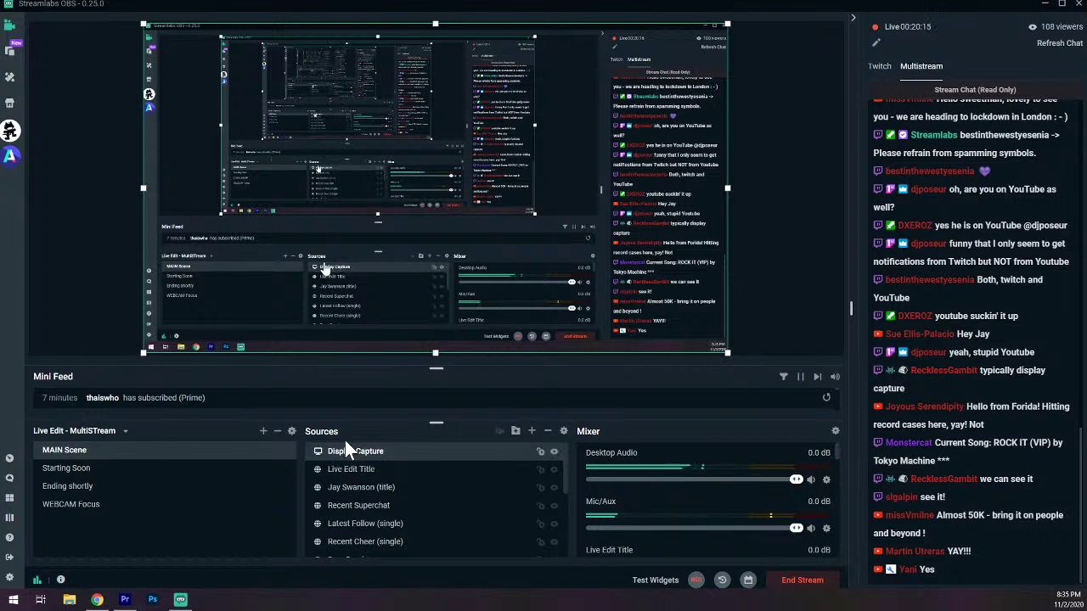
double_click(387, 459)
left_click(598, 216)
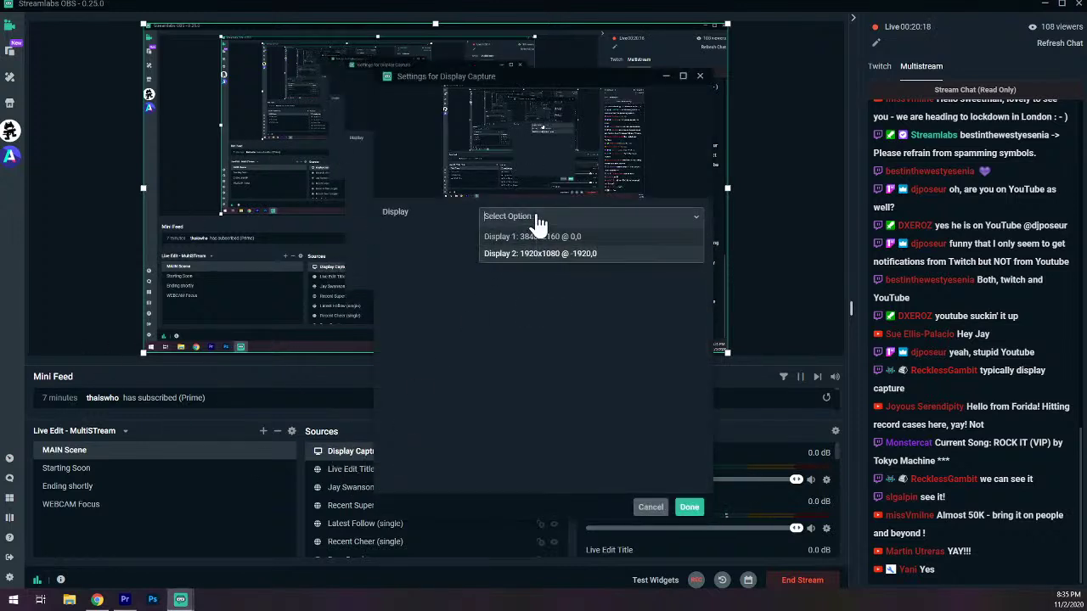
left_click(525, 253)
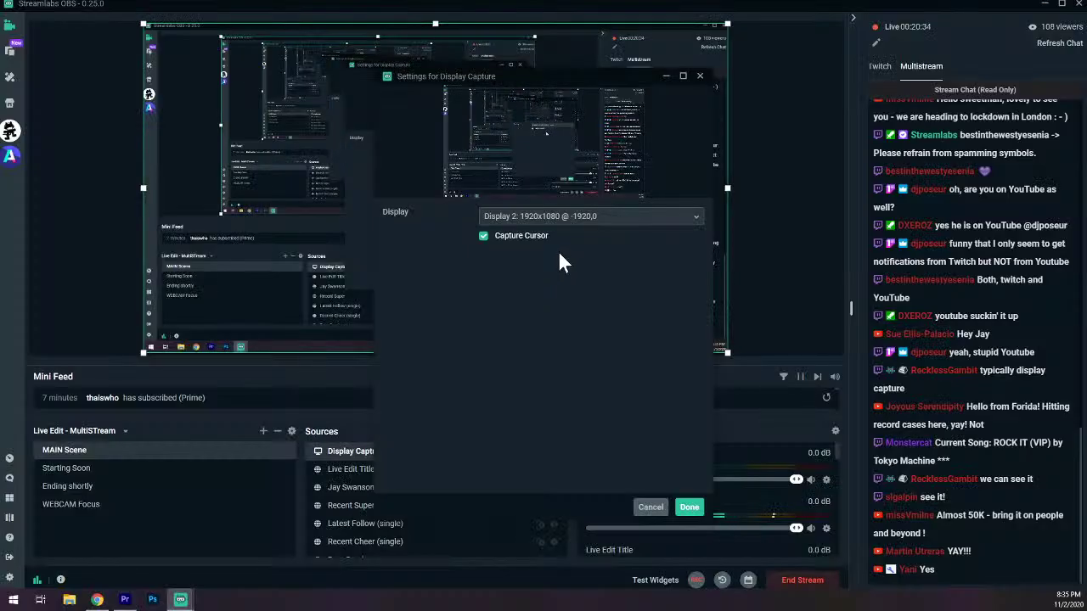
left_click(689, 507)
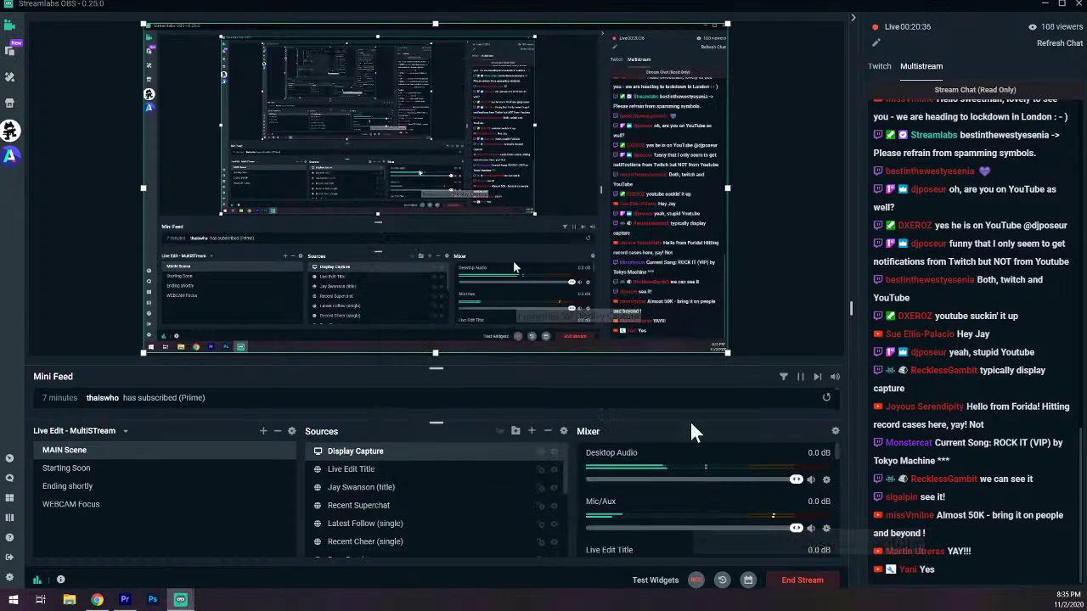
Move the Streamlabs OBS window off the captured display and maximize the Premiere Pro window there
left_click_drag(720, 8, 1086, 365)
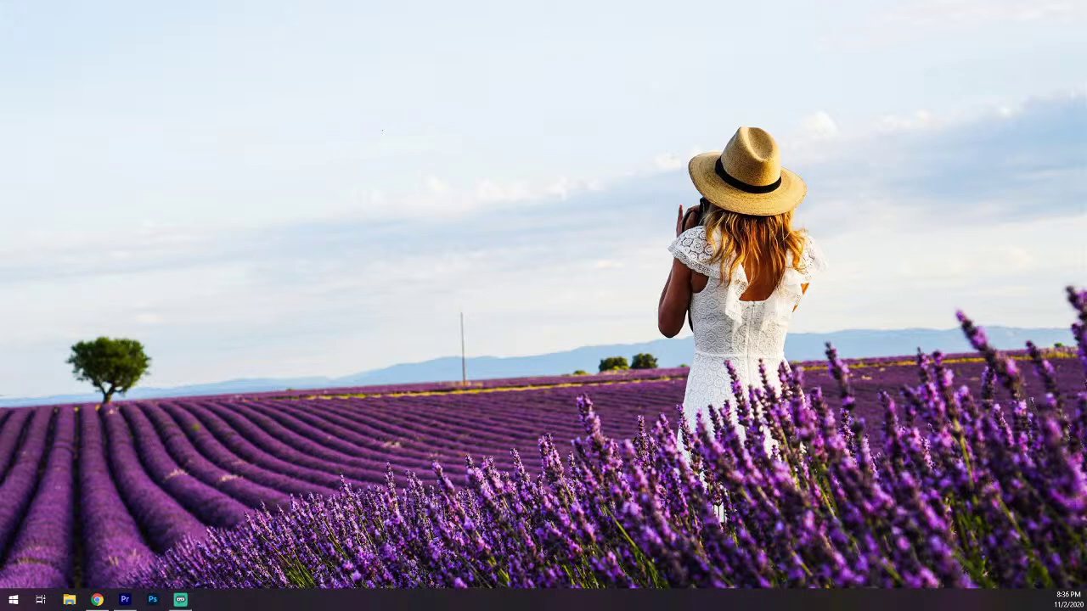
key("super+i")
left_click_drag(289, 5, 341, 2)
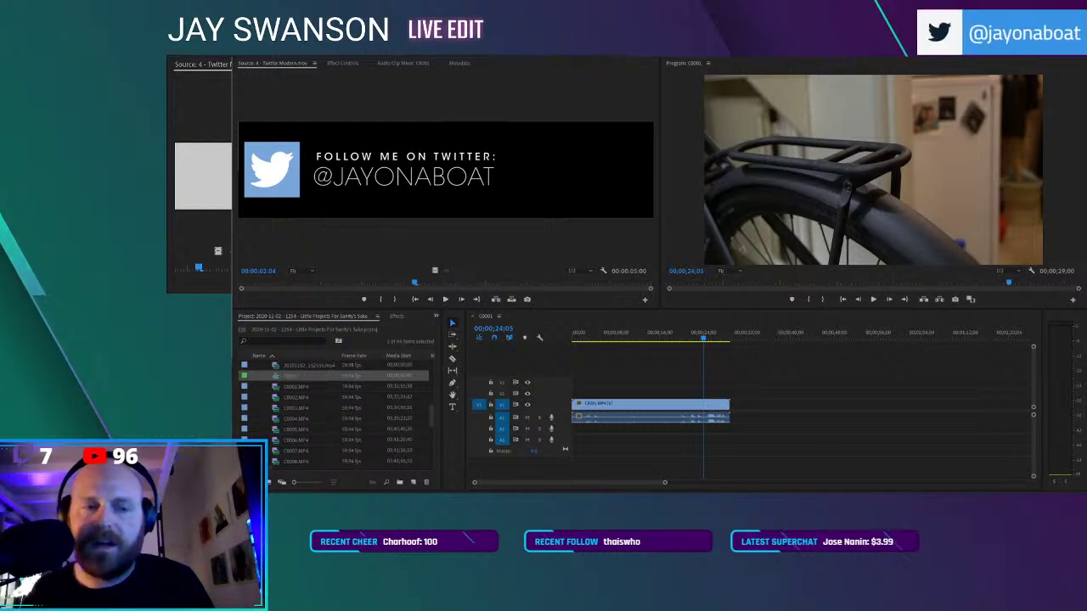
key("super+Up")
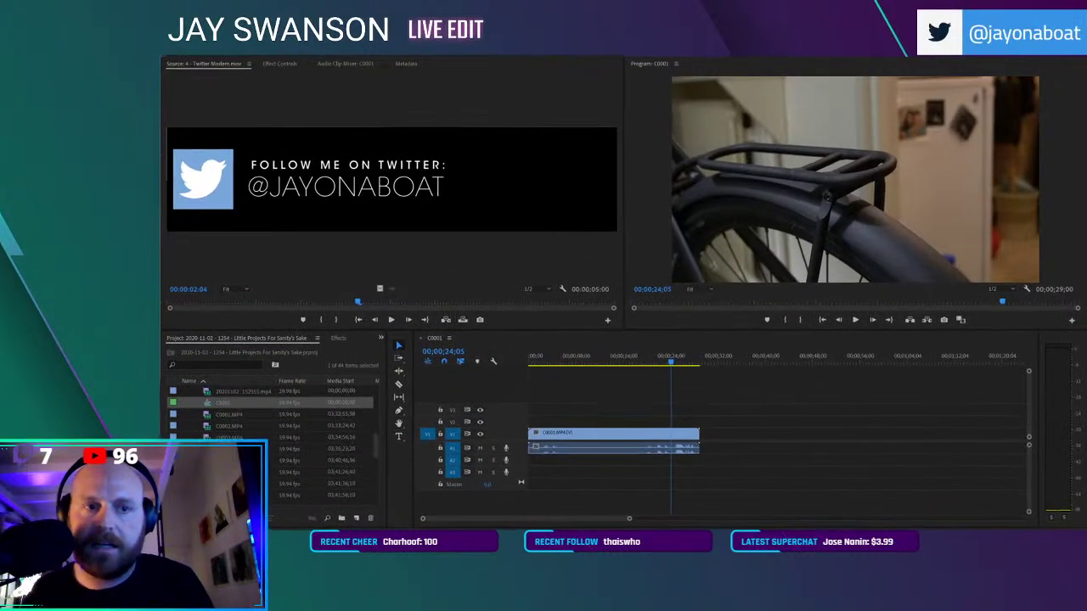
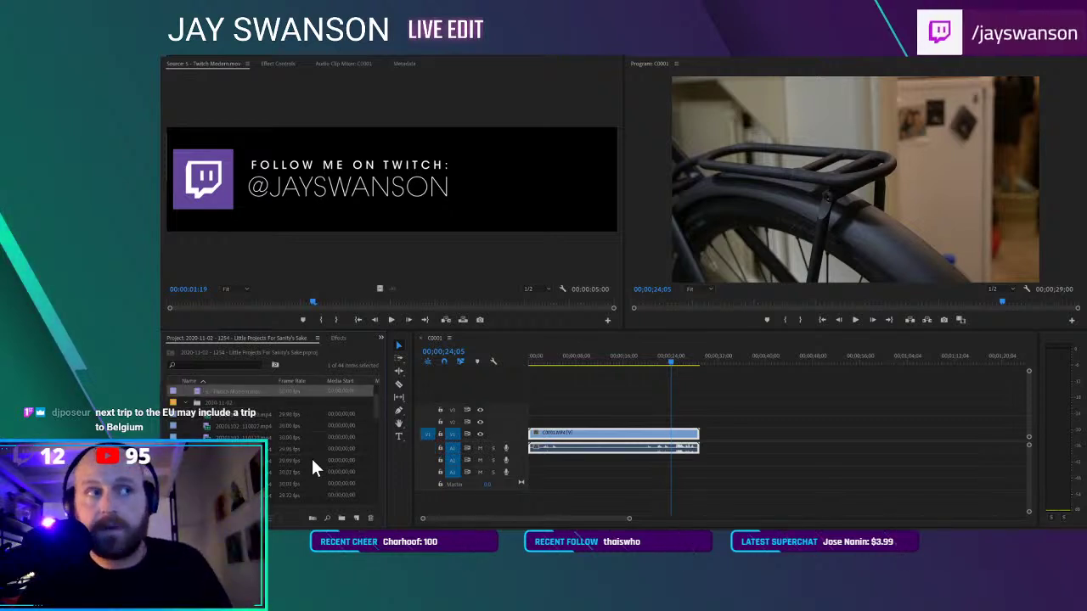
Look through the video clips listed in the project's 2020-11-02 bin
key("Down")
key("Down")
key("Down")
key("Down")
key("Down")
key("Down")
key("Down")
key("Down")
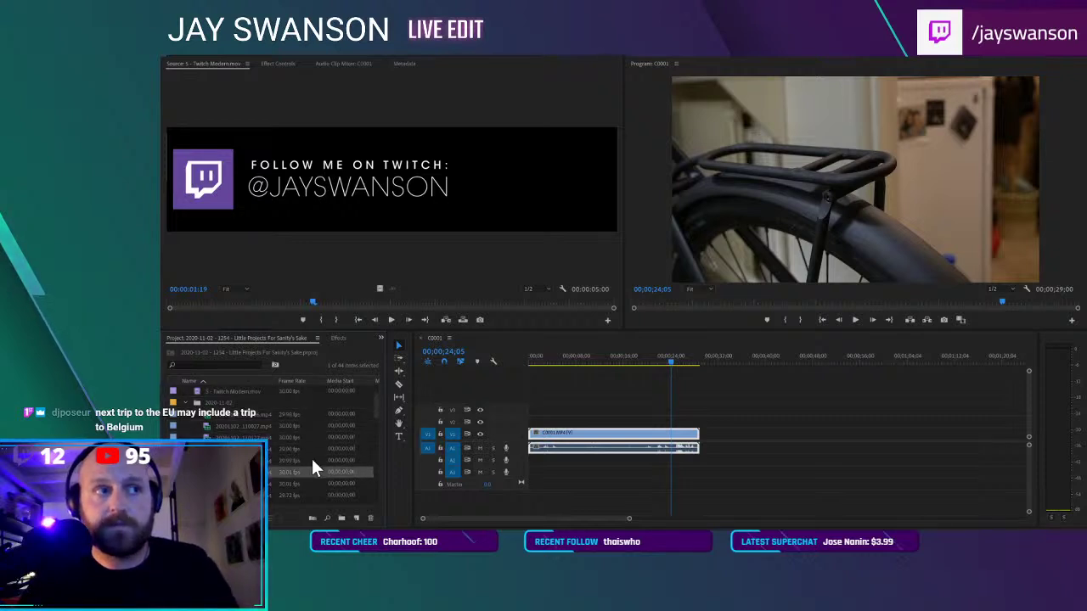
key("Down")
key("Down")
key("Down")
key("Down")
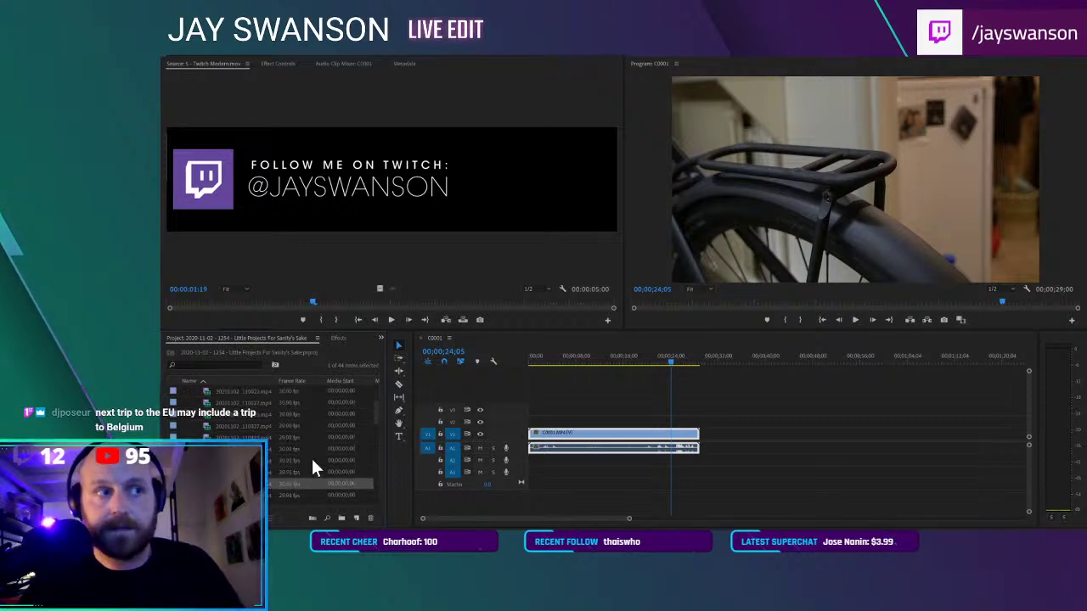
key("Down")
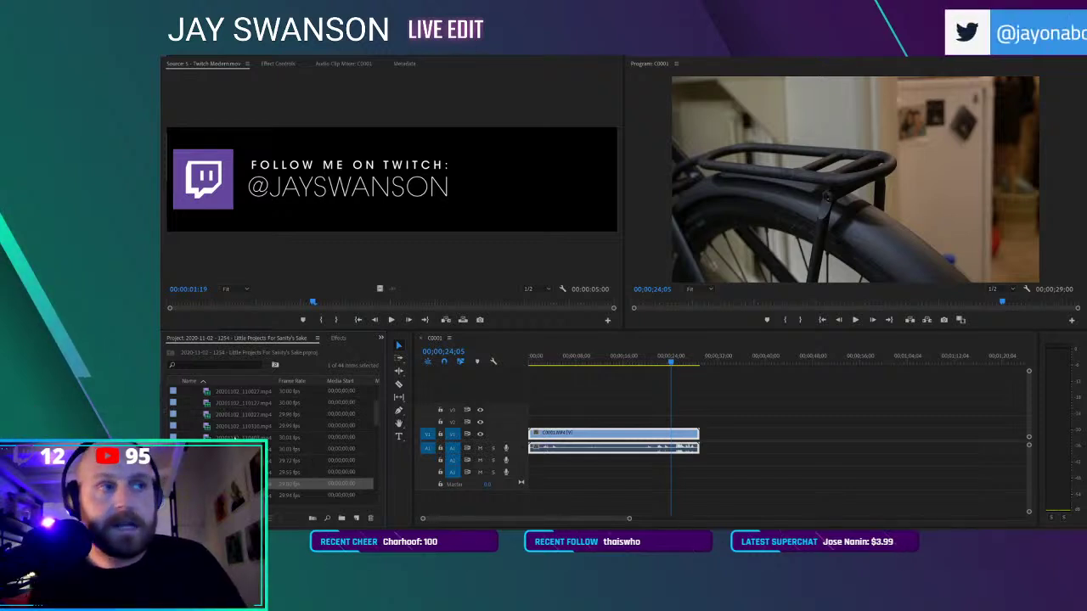
scroll(317, 454, "up", 3)
scroll(336, 419, "down", 1)
Move the C0001.MP4 clip to start at 00;00;24;05 and place the music file on track A2 at the sequence start
left_click_drag(561, 438, 710, 438)
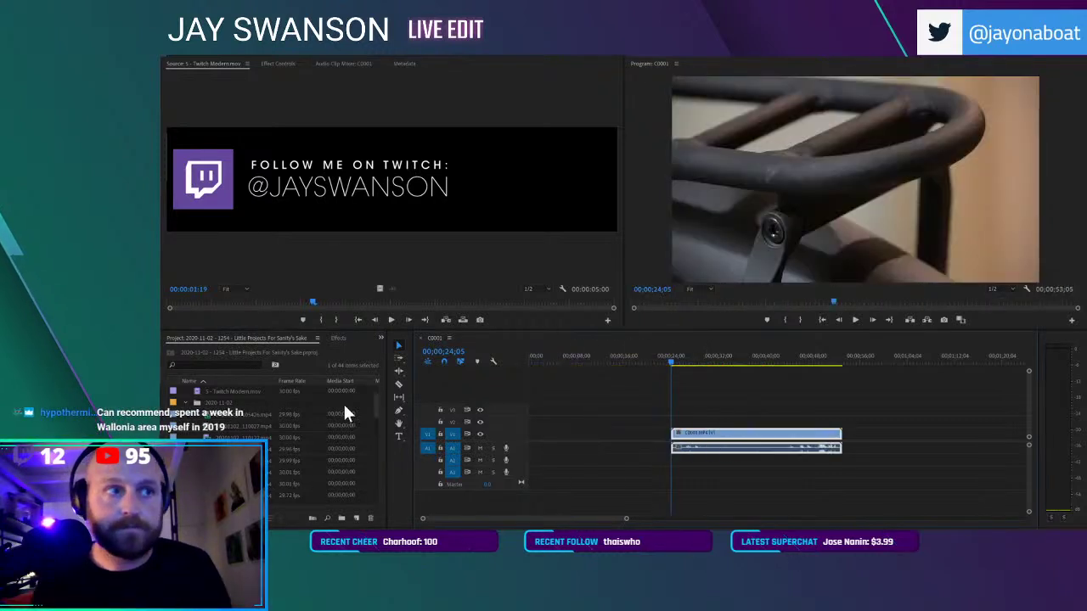
left_click(185, 404)
left_click_drag(289, 449, 528, 459)
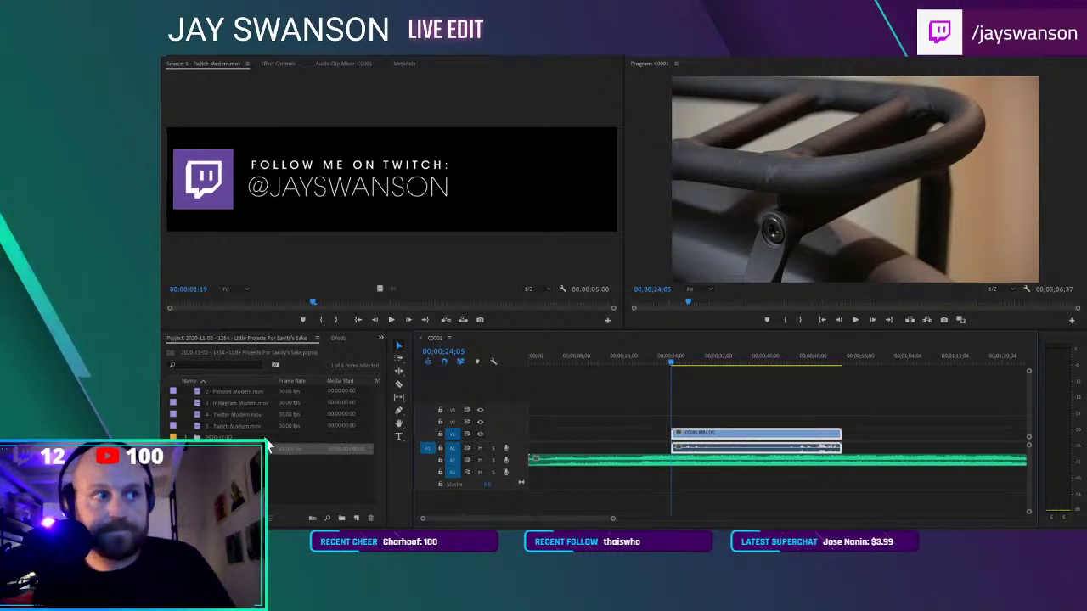
Enlarge the audio tracks, adjust the music clip's gain by -10 dB and save the project
scroll(594, 432, "up", 3)
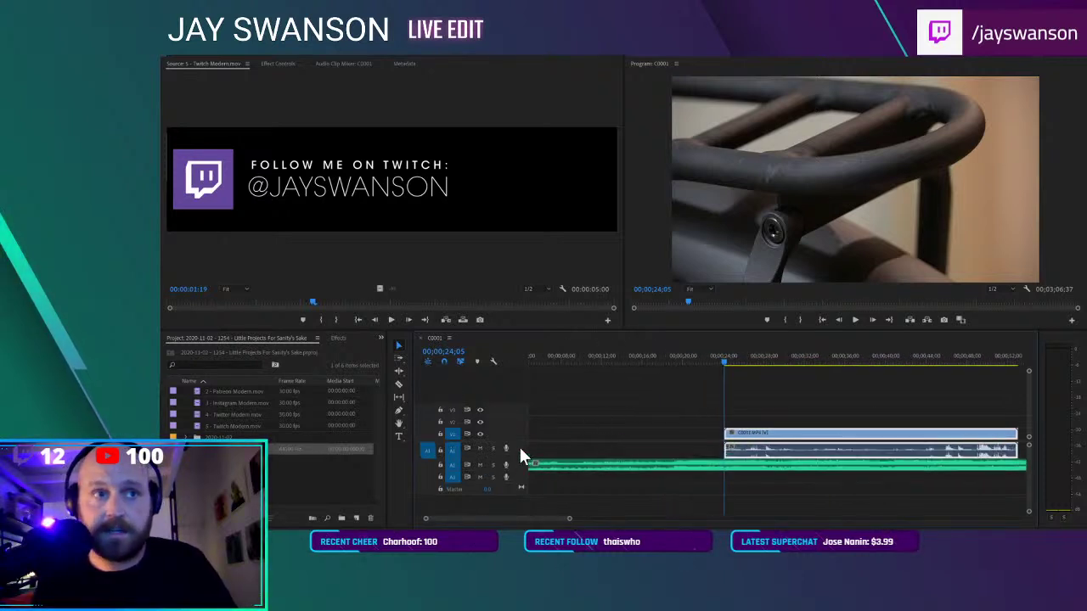
scroll(520, 462, "up", 2)
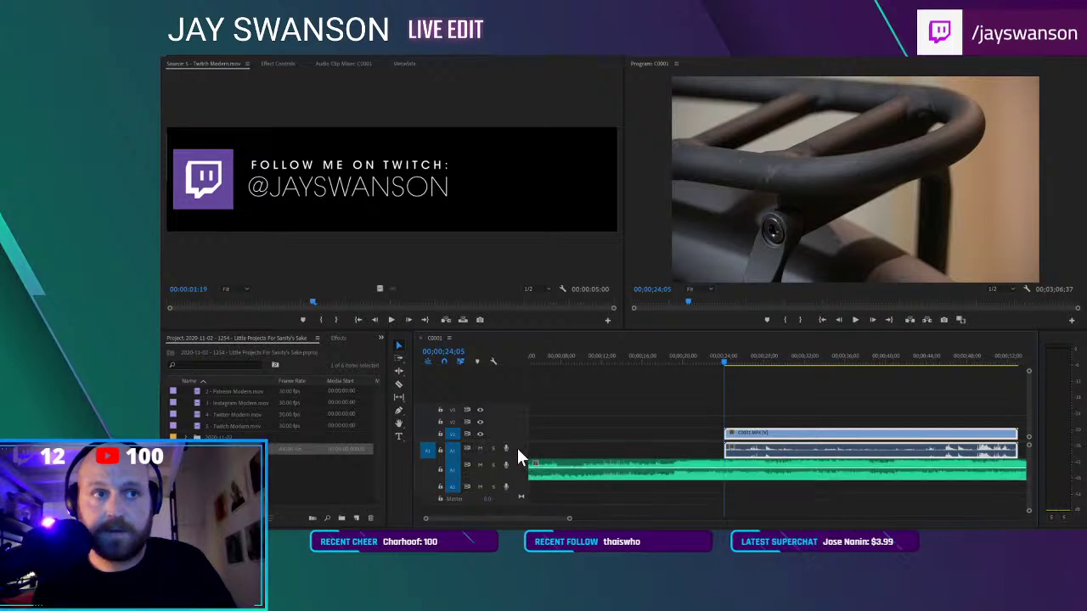
scroll(516, 447, "up", 1)
right_click(571, 482)
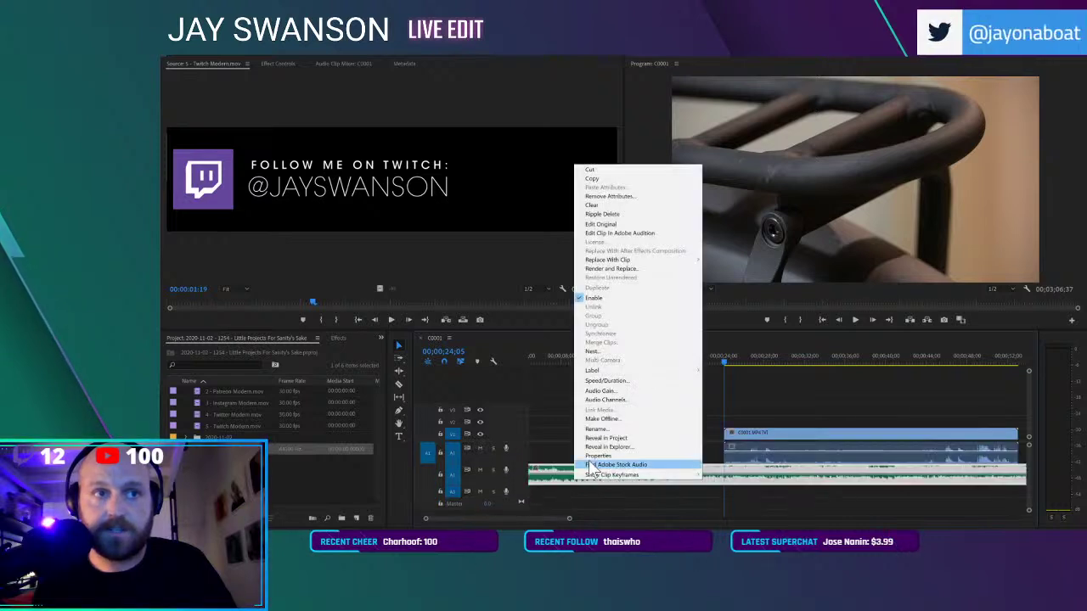
left_click(605, 390)
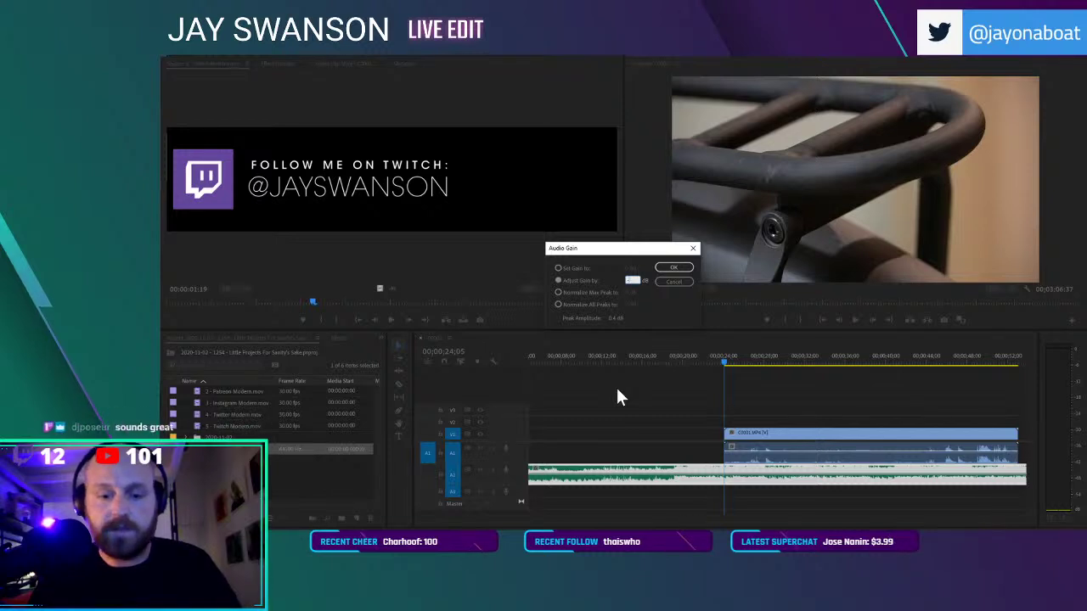
type("-10")
key("Return")
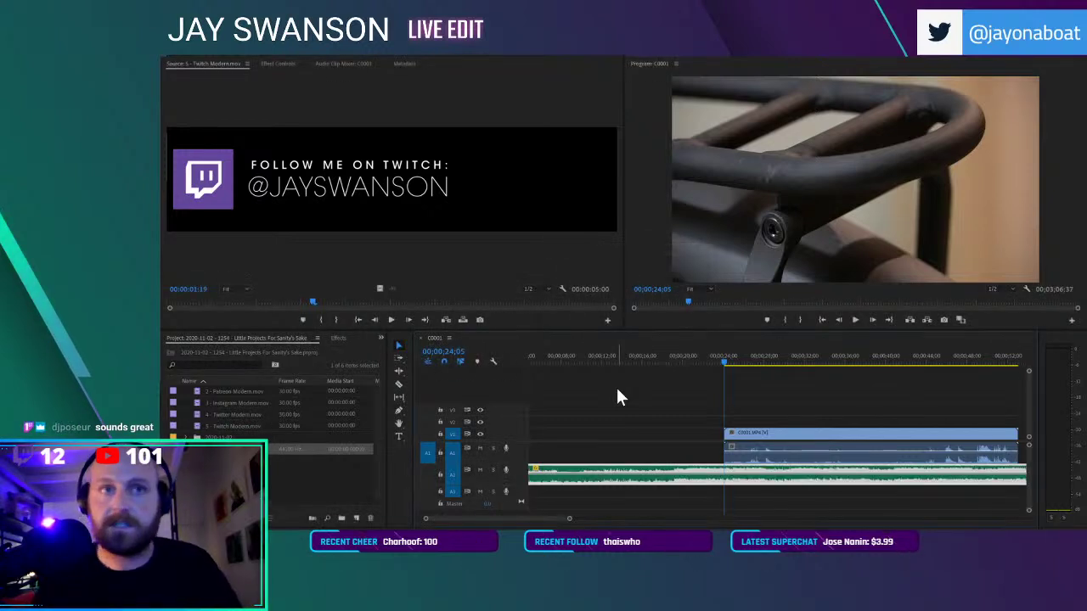
left_click(651, 406)
key("ctrl+s")
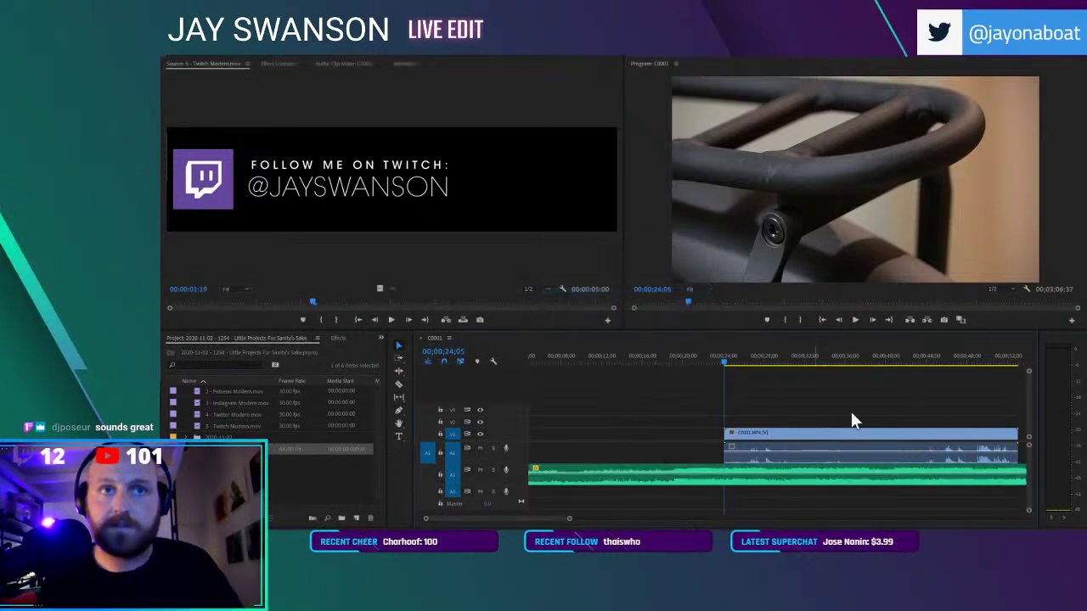
Play the sequence from its start to listen to about ten seconds of the music
key("minus")
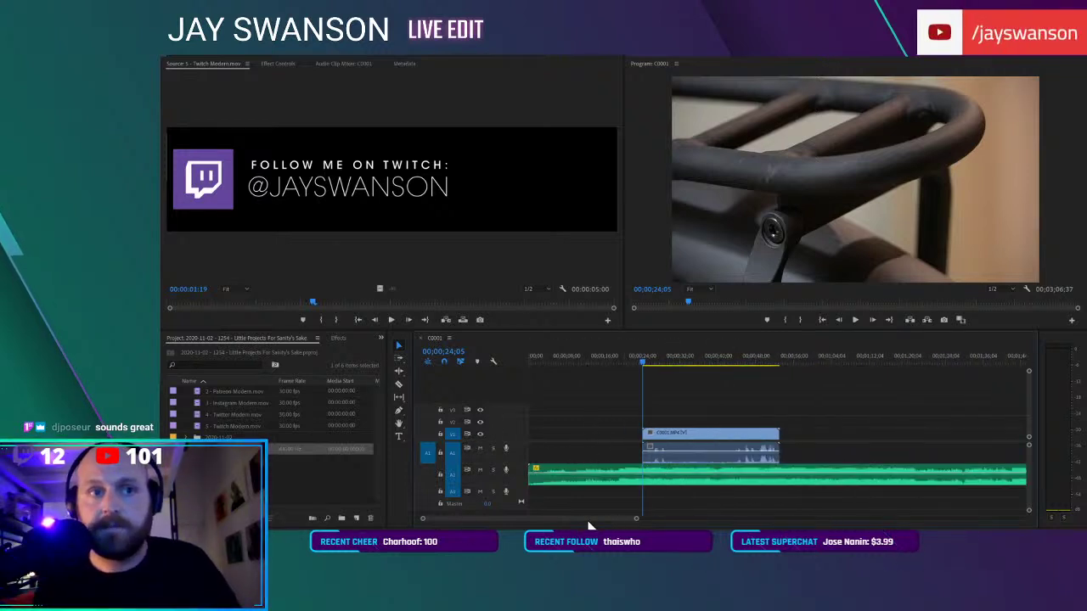
key("Home")
key("space")
key("equal")
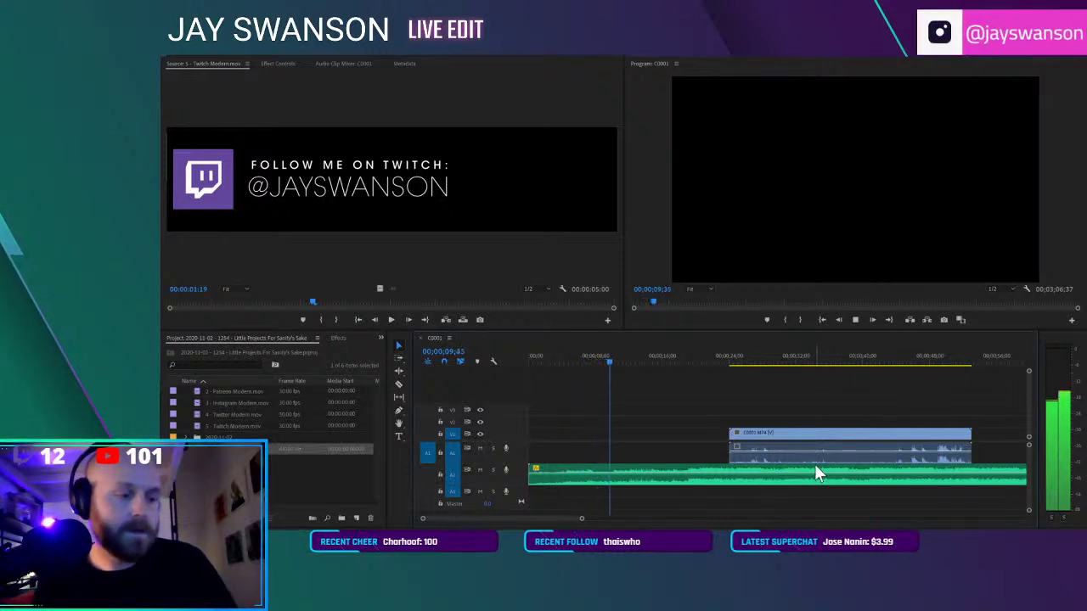
key("space")
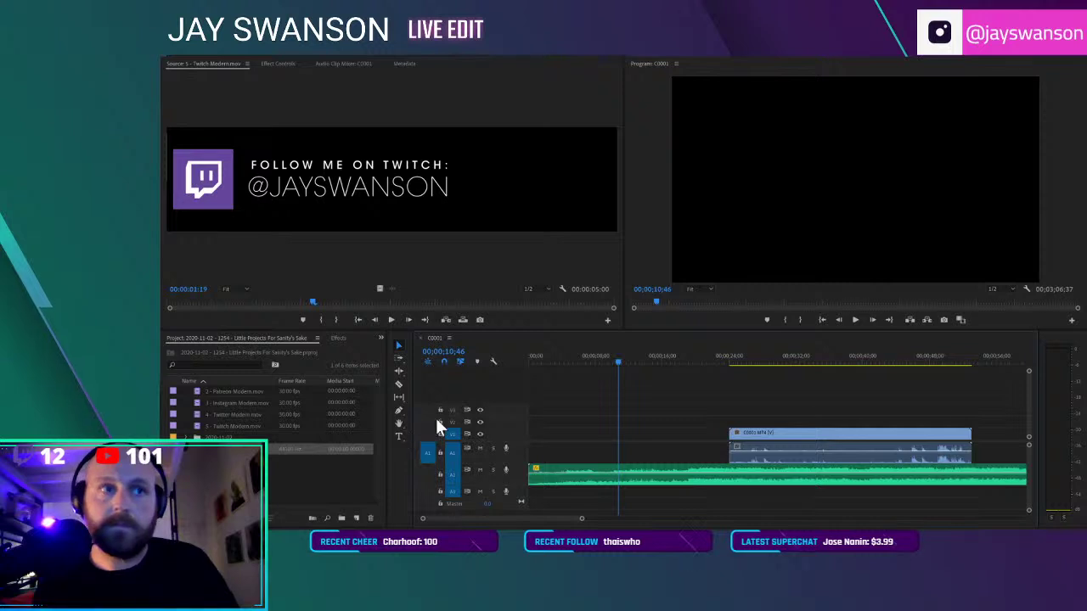
Mark 20201102_110310.mp4 from about 25 seconds to 00;00;29;18 and place only its video on V1 at the sequence start
left_click(185, 438)
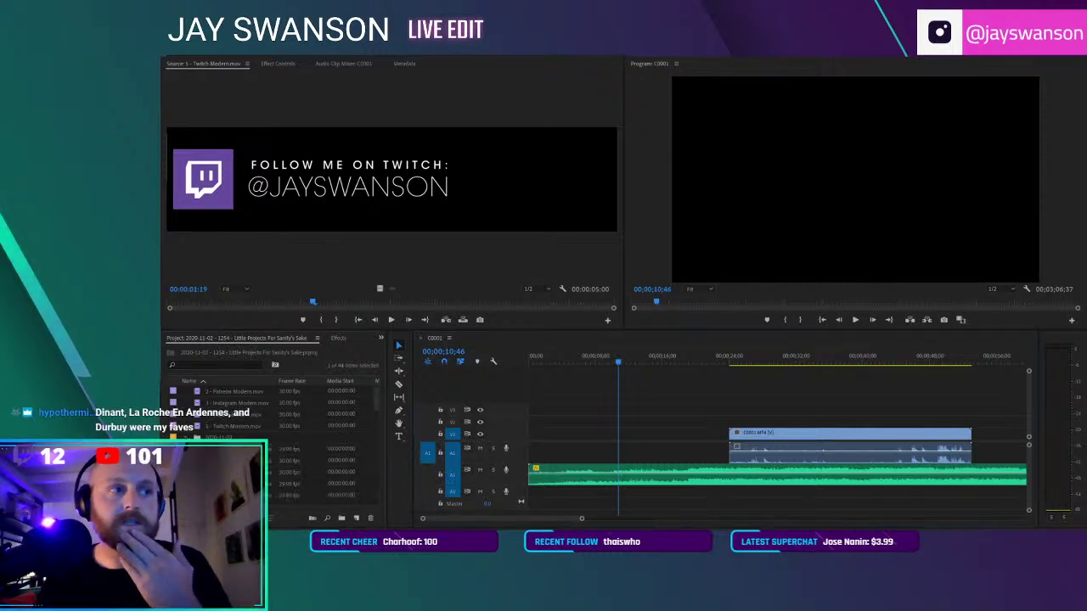
scroll(229, 460, "down", 1)
double_click(229, 460)
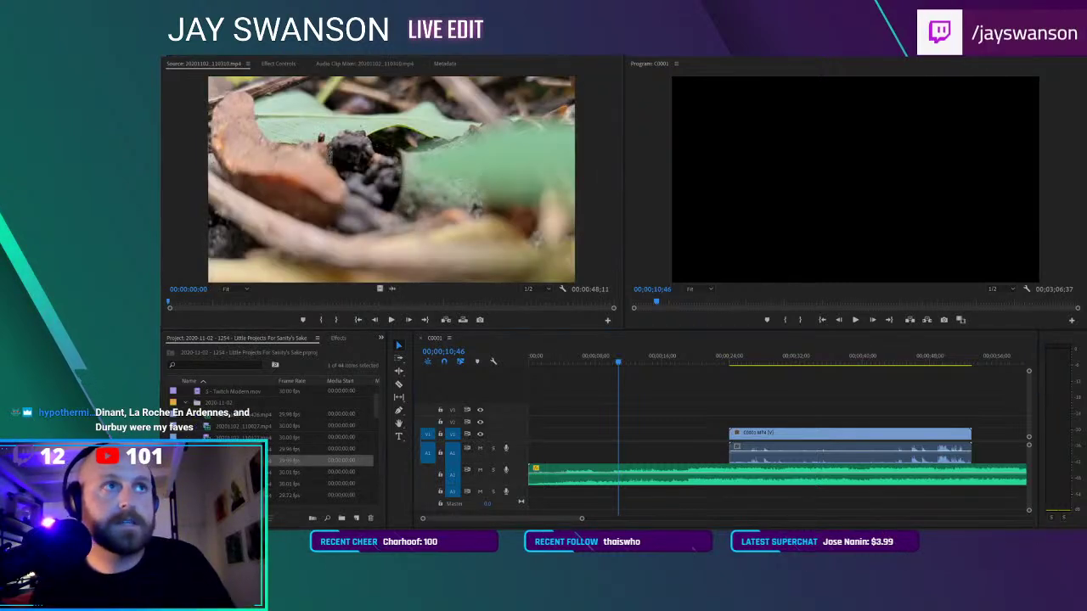
left_click_drag(170, 306, 401, 312)
left_click(323, 316)
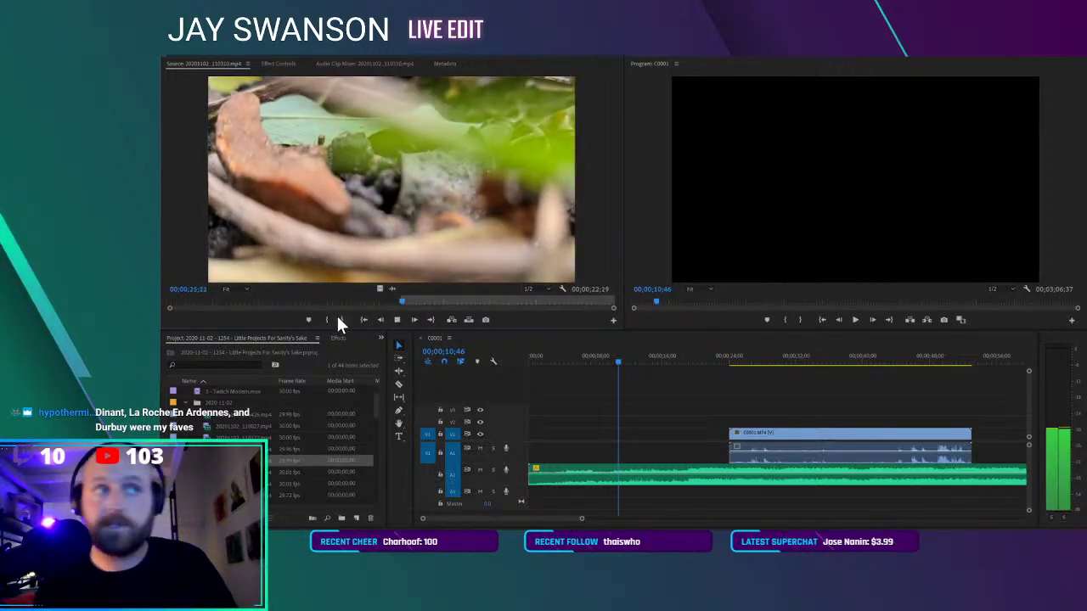
key("space")
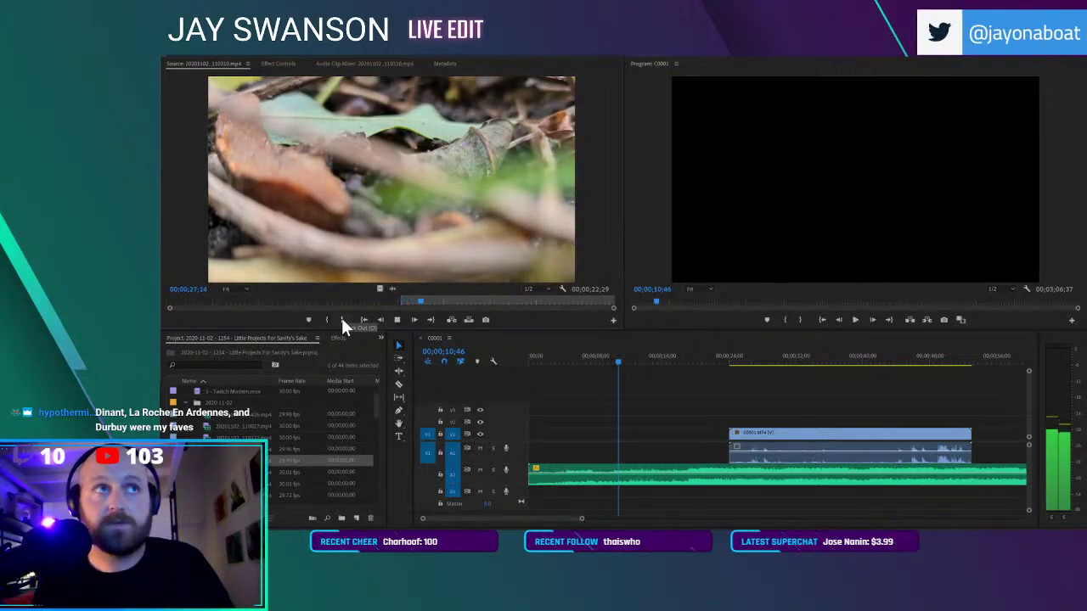
left_click(343, 326)
left_click_drag(378, 295, 528, 433)
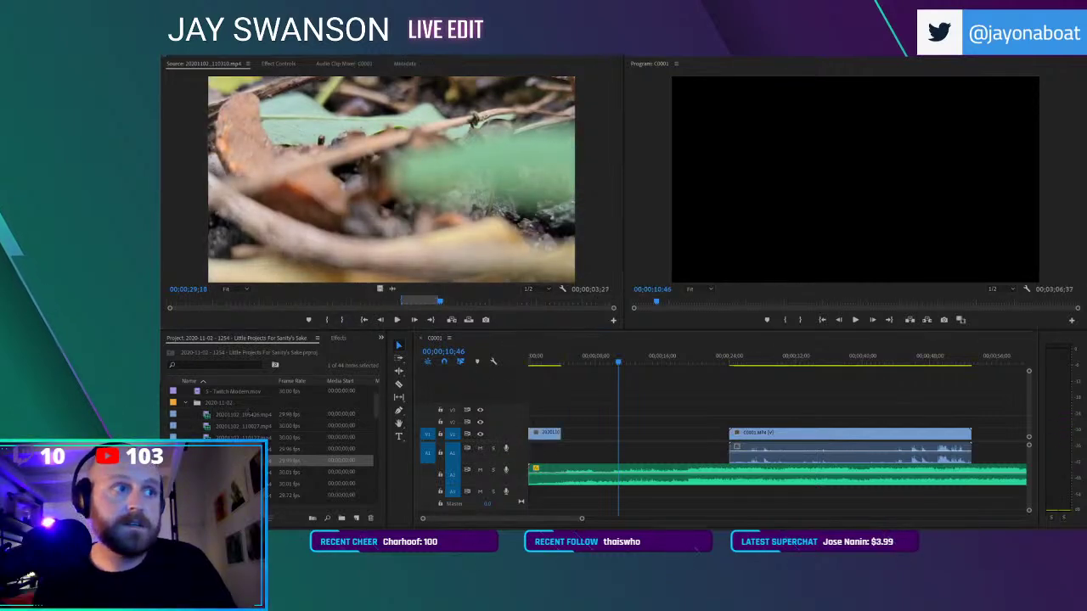
Preview other clips in the 2020-11-02 bin and open 20201102_110925.mp4 in the source monitor
double_click(206, 436)
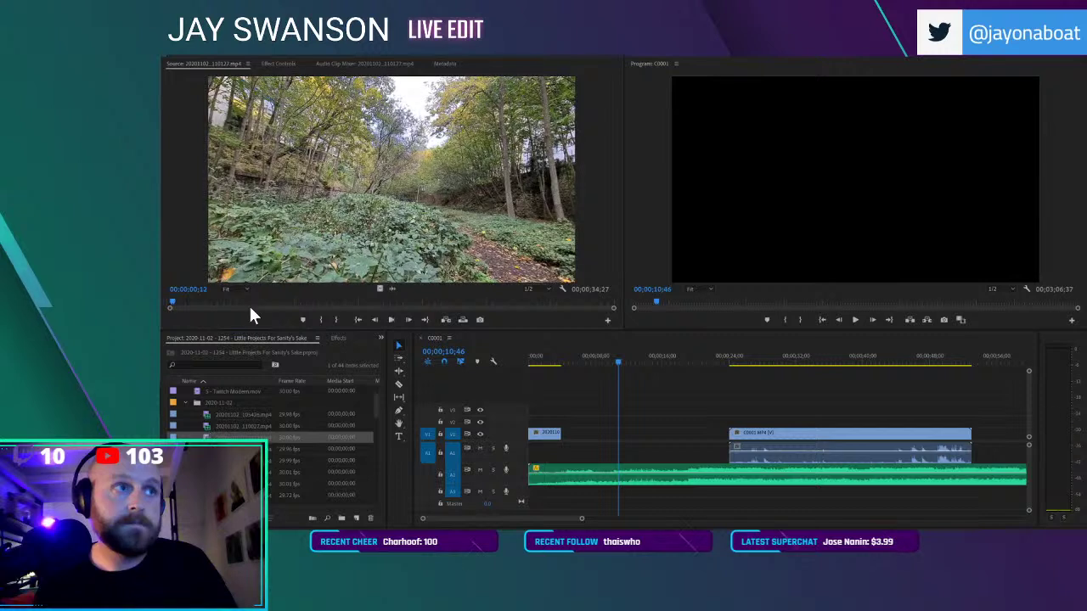
double_click(207, 460)
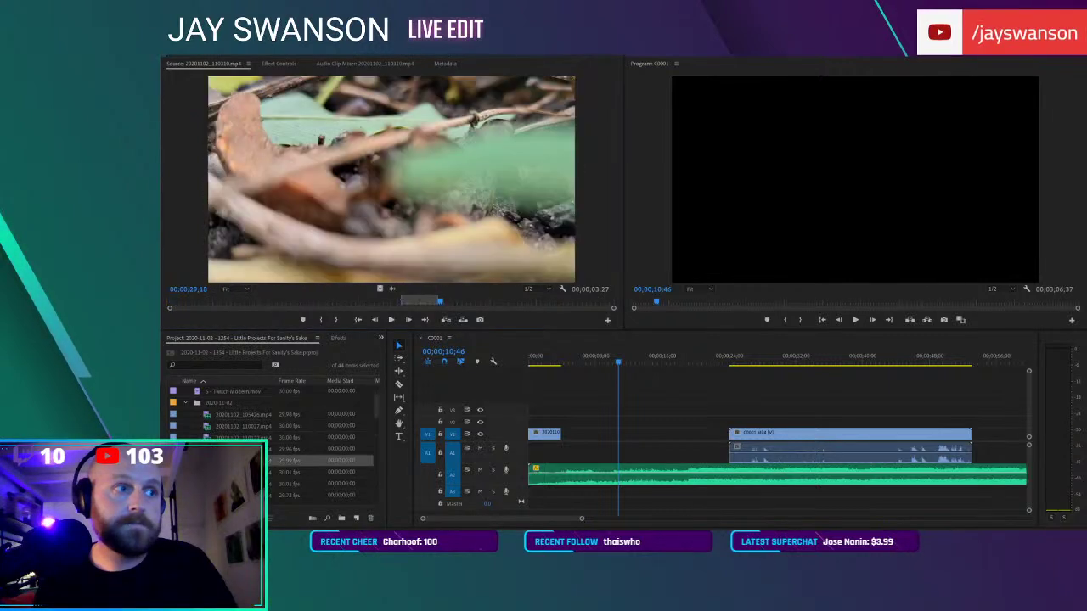
double_click(206, 472)
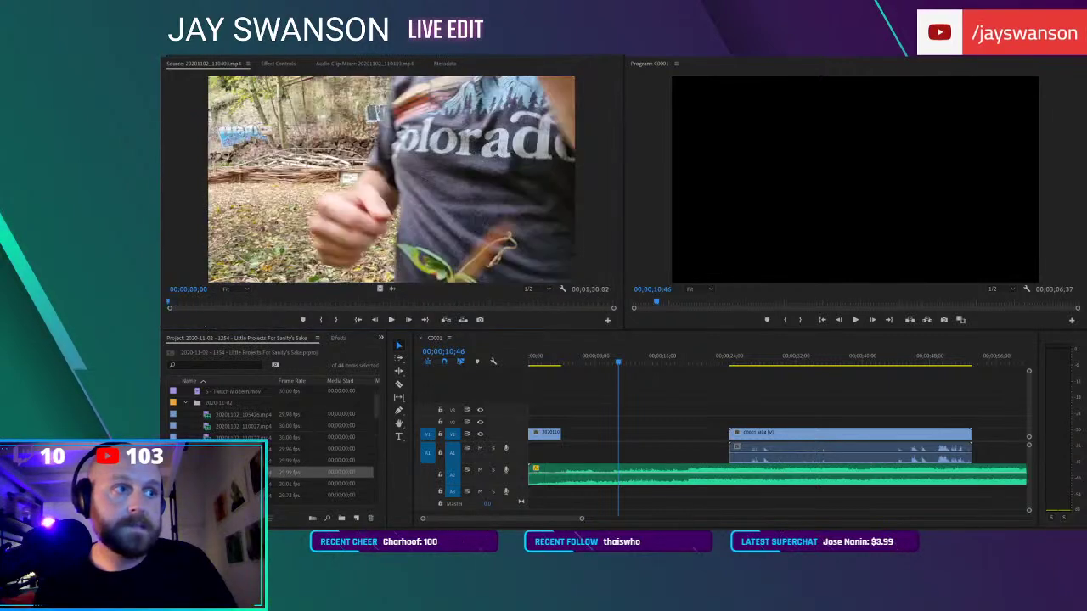
double_click(238, 484)
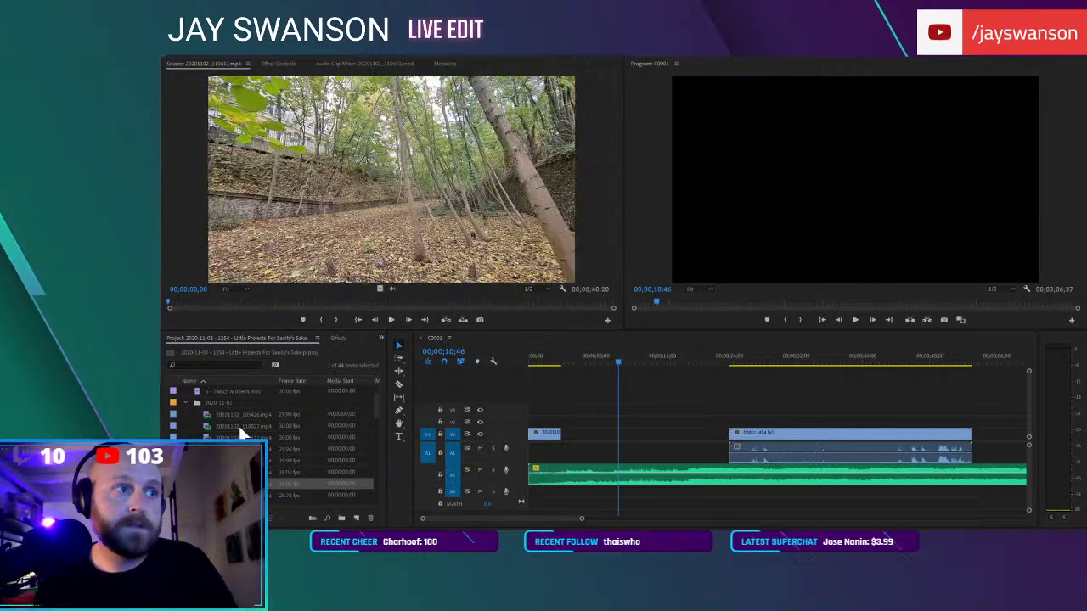
scroll(241, 434, "down", 2)
double_click(238, 472)
double_click(206, 471)
key("space")
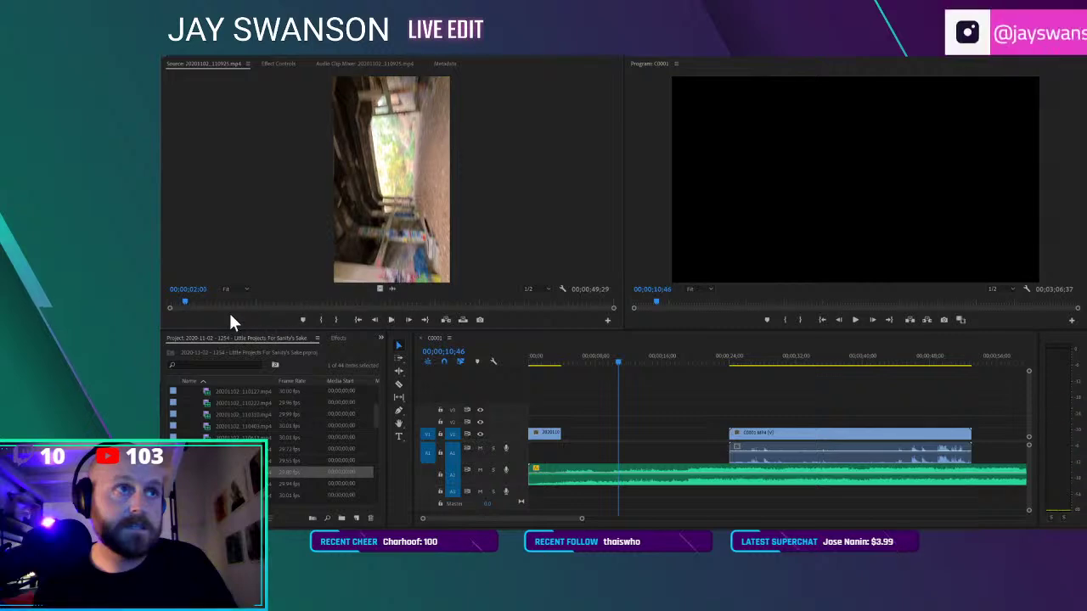
Mark 20201102_110925.mp4 from 00;00;03;03 to 00;00;15;06 and place only its video on V2, starting where the first clip ends
left_click_drag(177, 303, 269, 304)
mouse_move(188, 302)
left_mouse_down()
mouse_move(168, 299)
mouse_move(205, 306)
mouse_move(194, 306)
left_mouse_up()
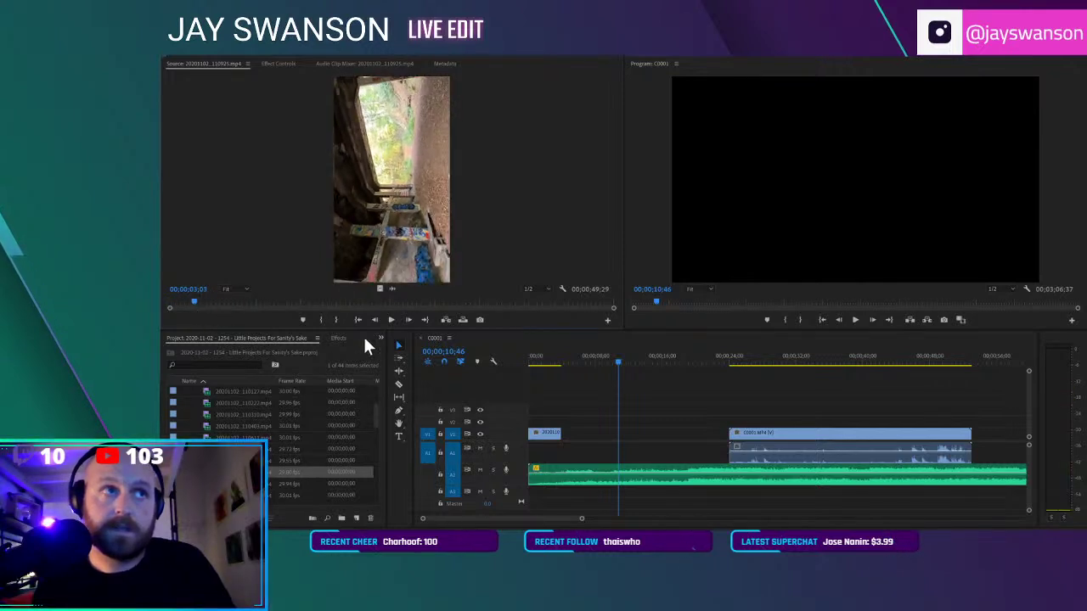
key("i")
left_click_drag(381, 302, 302, 303)
key("o")
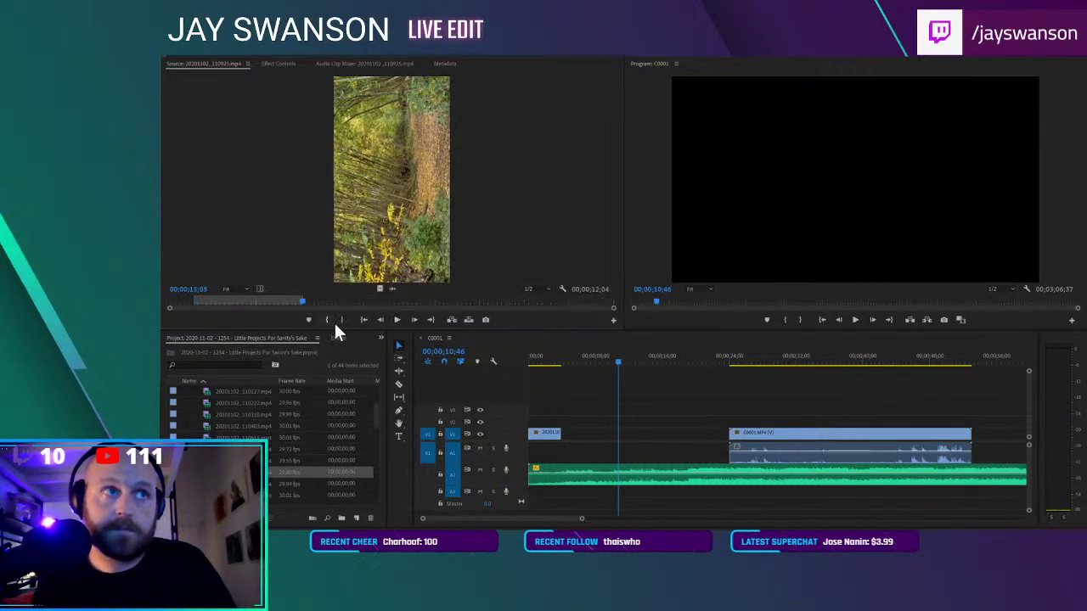
left_click_drag(380, 289, 599, 425)
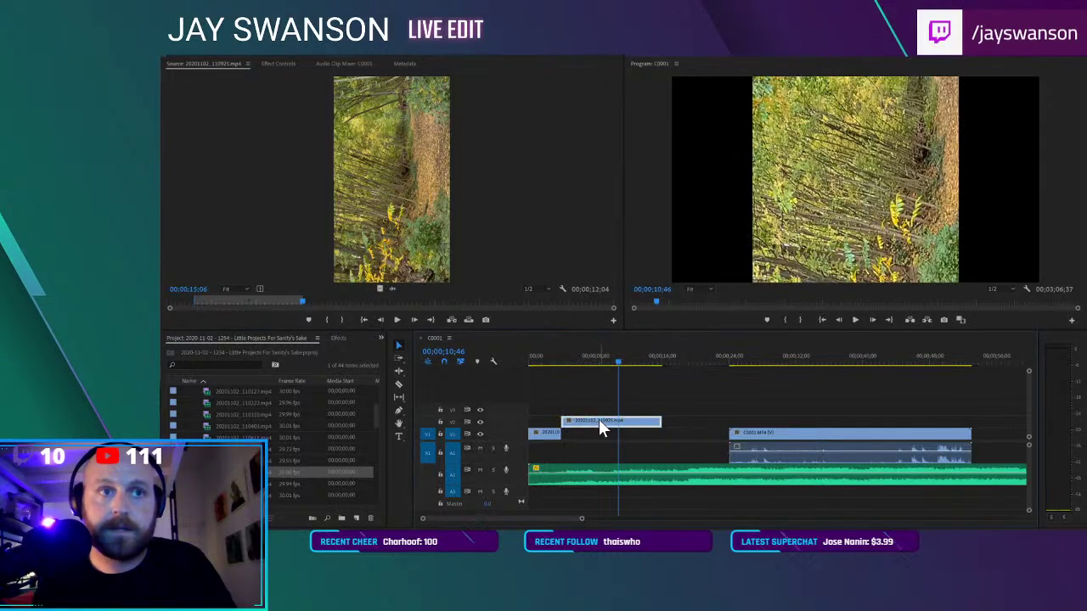
Set the rotation of the 20201102_110925.mp4 clip on V2 to 90 degrees
left_click(279, 63)
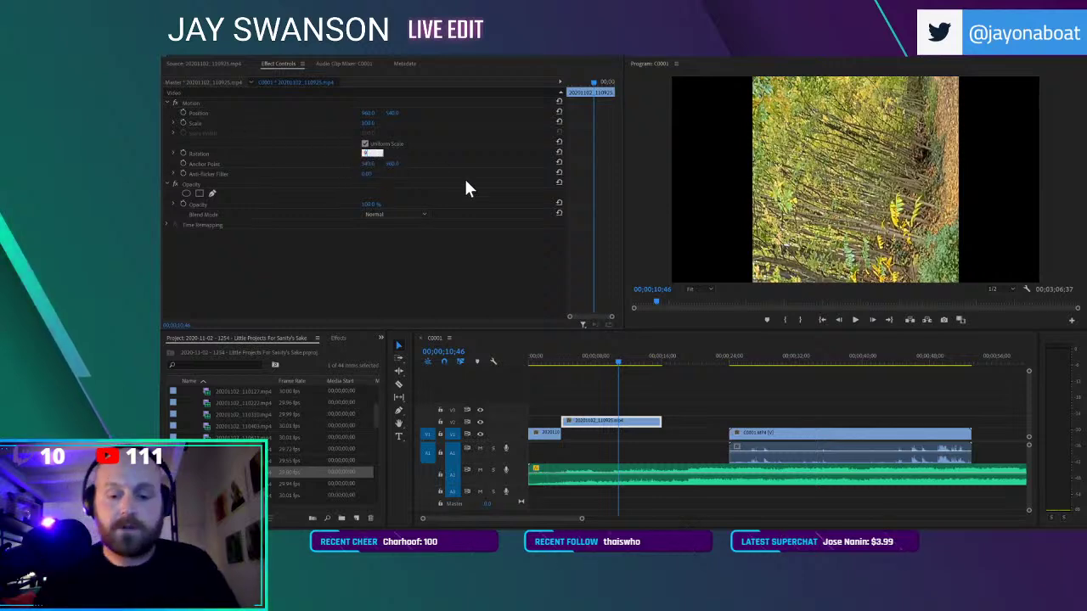
key("Return")
left_click(566, 391)
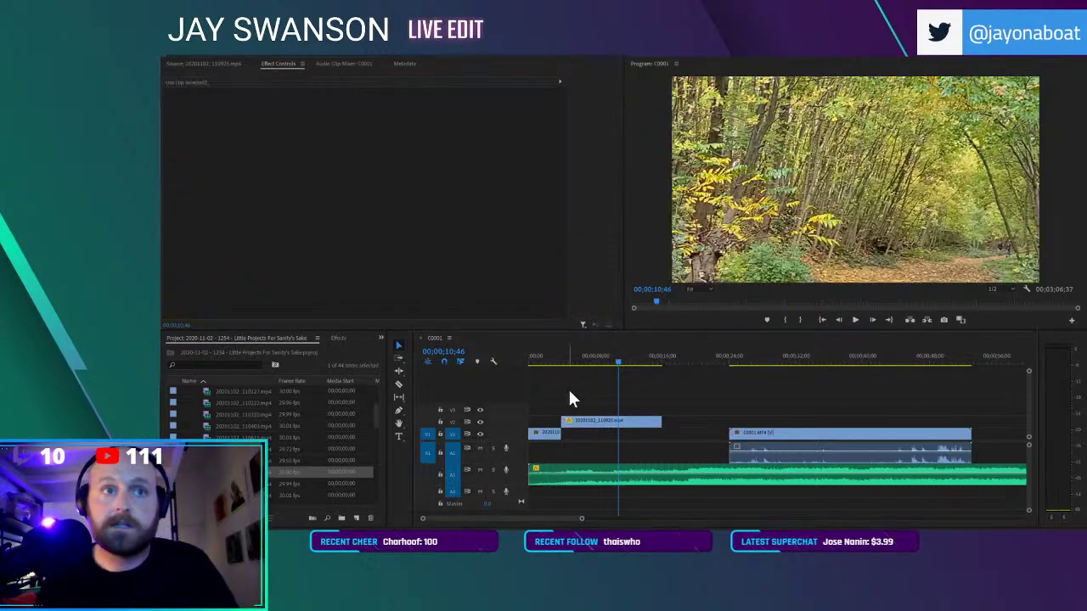
Split 20201102_110925.mp4 at 00;00;05;10 and move a shortened second part down to V1, starting at the cut
left_click(556, 356)
key("space")
key("=")
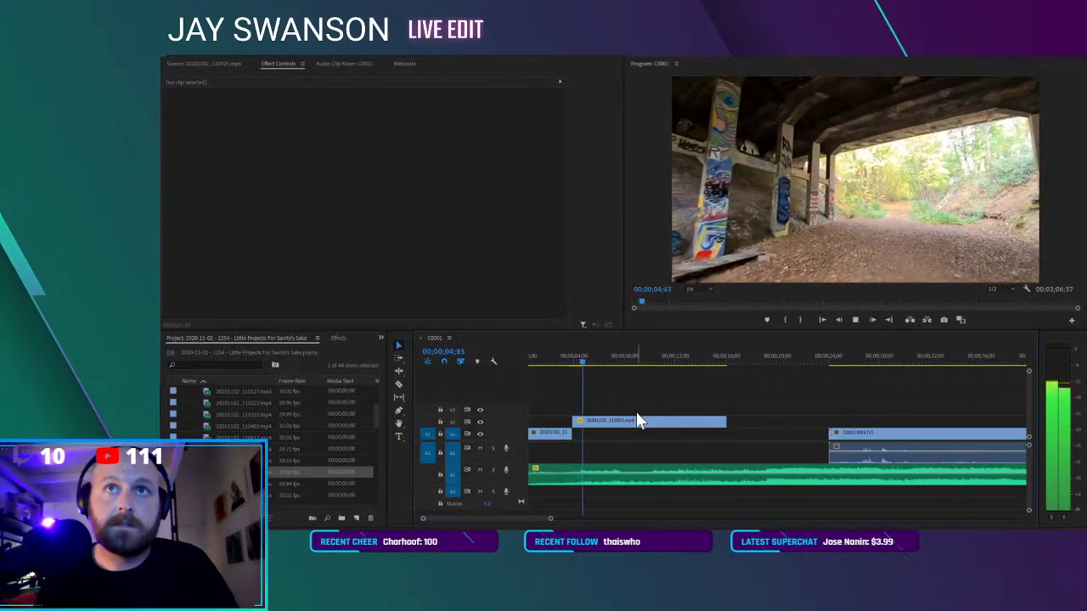
key("space")
key("c")
left_click(589, 420)
key("v")
left_click_drag(593, 419, 617, 433)
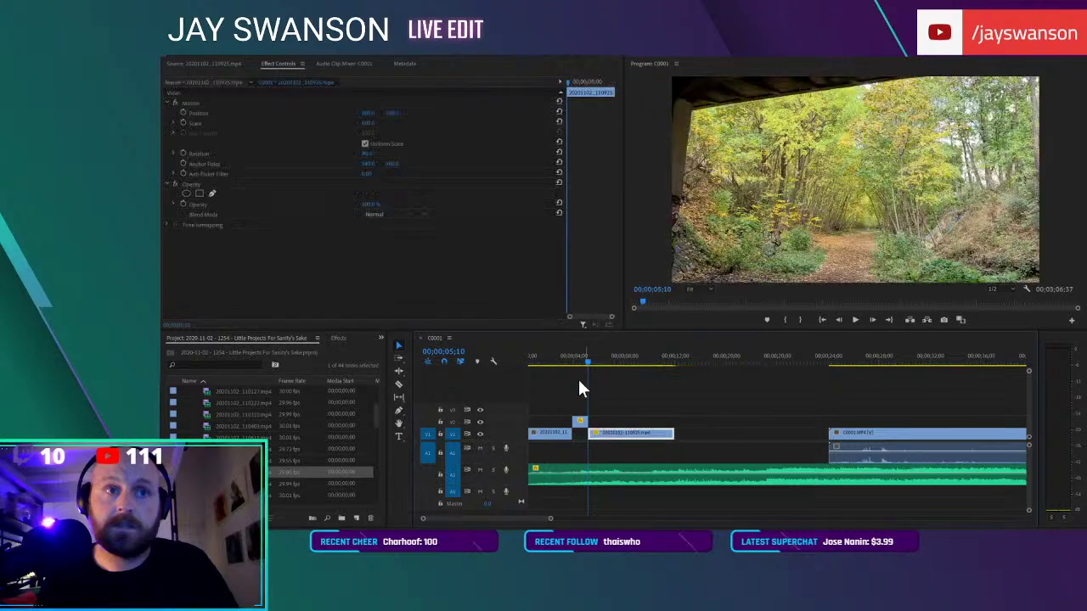
Split the V1 part of 20201102_110925.mp4 at about 7.5 seconds and shorten the piece after the cut to end near 00;00;08;54
left_click(553, 360)
key("space")
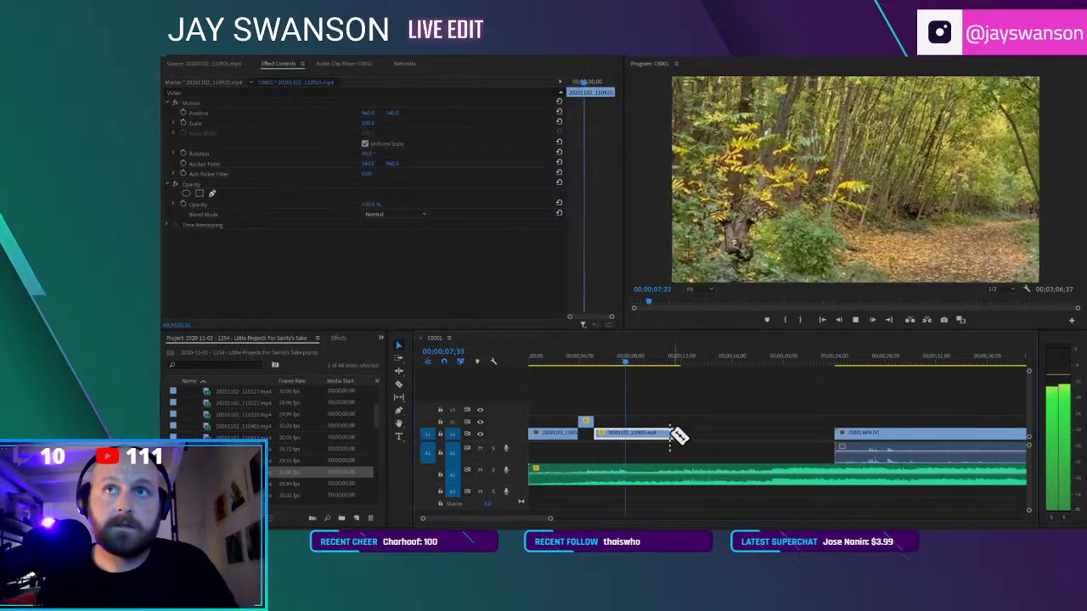
key("space")
key("c")
left_click(626, 434)
key("v")
left_click_drag(629, 432, 648, 437)
key("space")
key("space")
Open 20201102_111104.mp4, mark it from 00;00;03;18 to 00;00;08;05, and save the project
double_click(228, 484)
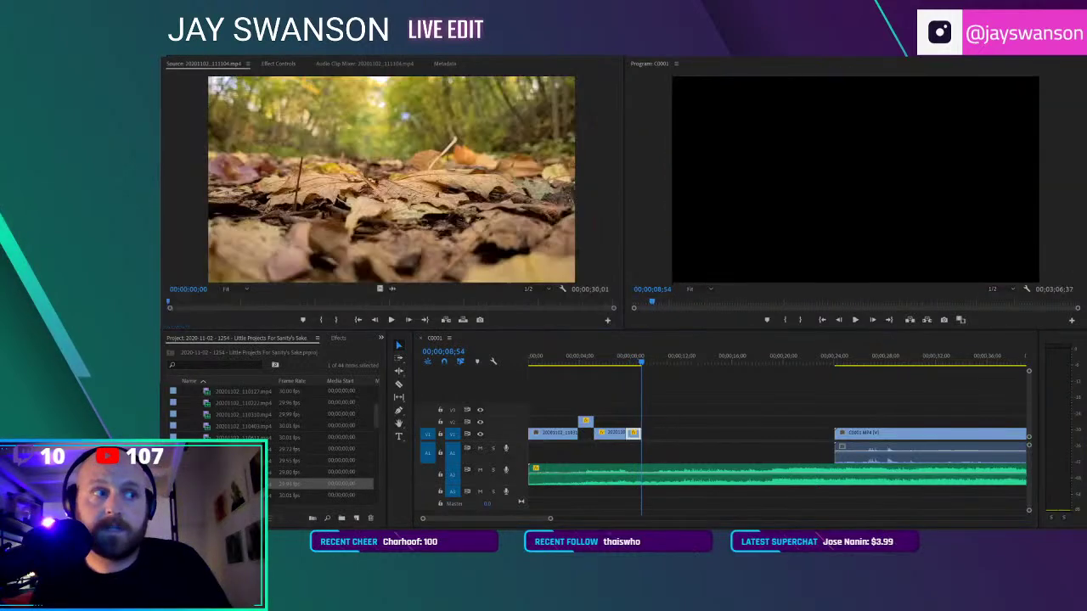
left_click_drag(179, 305, 218, 300)
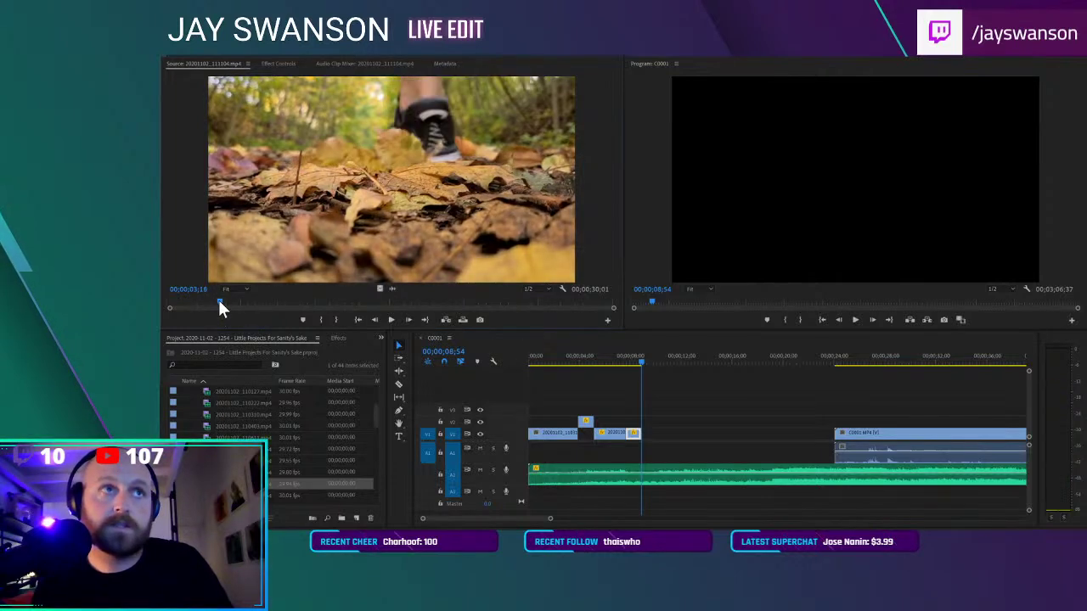
left_click(322, 318)
left_click_drag(221, 302, 286, 302)
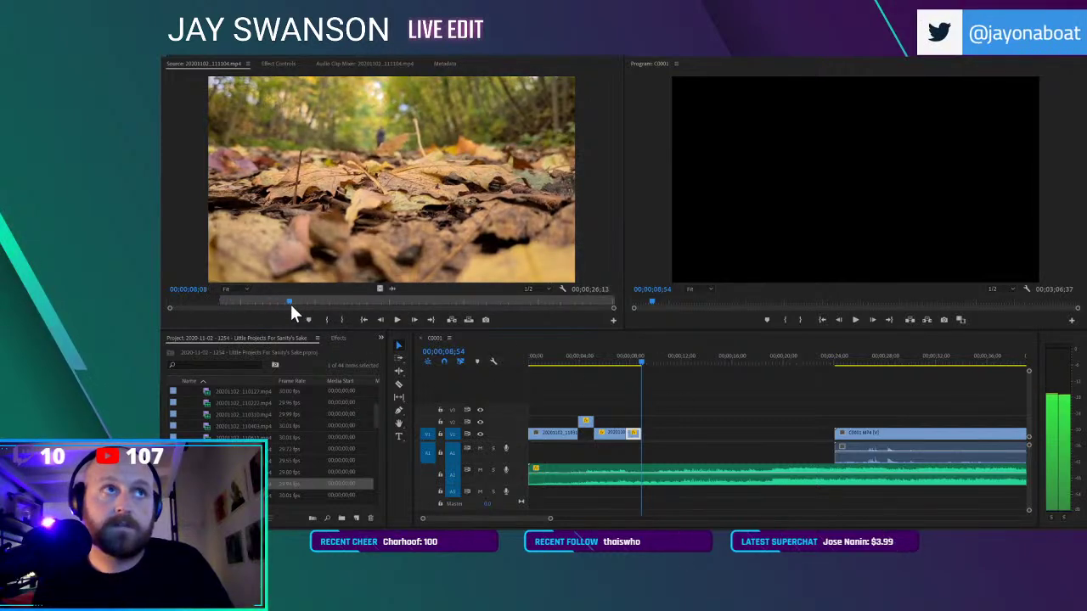
left_click(341, 320)
key("ctrl+s")
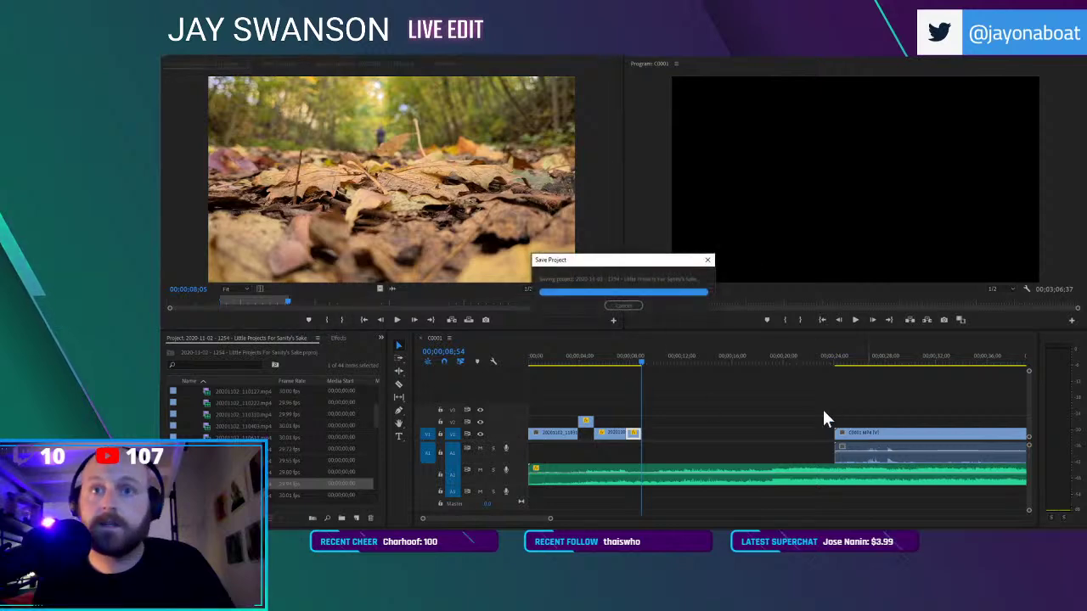
Play the music on from 00;00;08;54 and move C0001.MP4 with its audio further along the timeline
left_click(697, 395)
key("space")
key("minus")
key("minus")
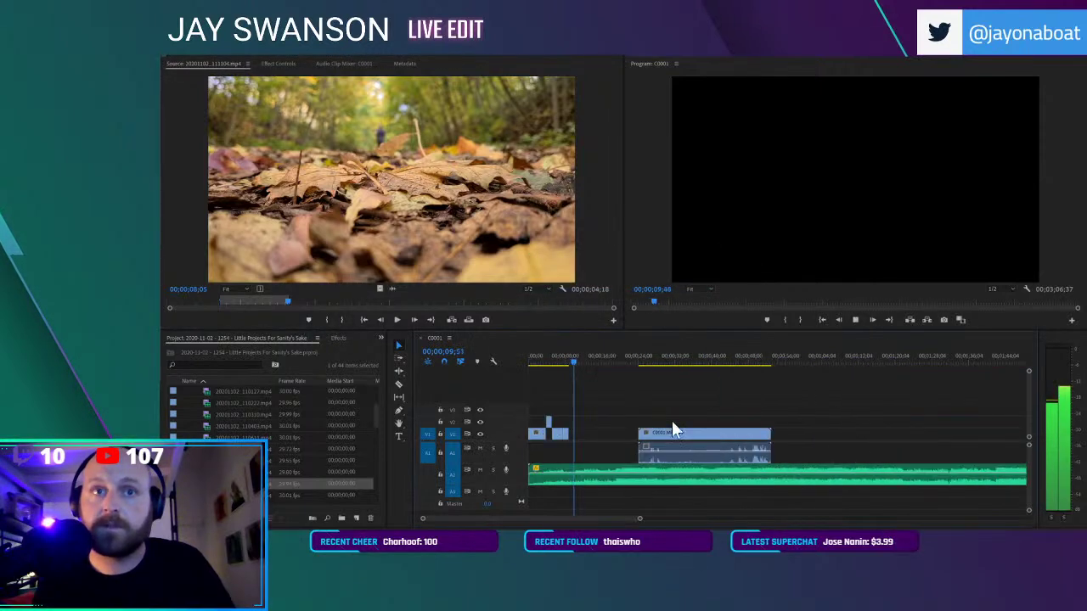
left_click_drag(665, 438, 898, 439)
key("equal")
key("equal")
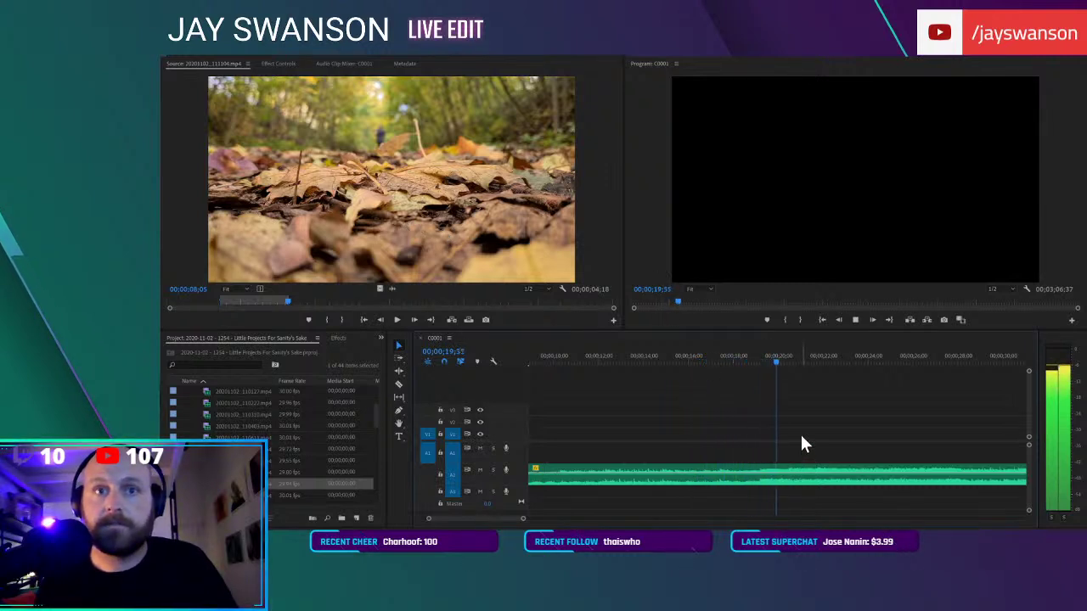
Place the marked 20201102_111104.mp4 with audio on V1 at the music change near 19 seconds and trim its end to 00;00;23;30
key("space")
left_click_drag(380, 259, 784, 425)
left_click(746, 365)
left_click_drag(745, 362, 750, 363)
left_click_drag(789, 436, 755, 443)
key("space")
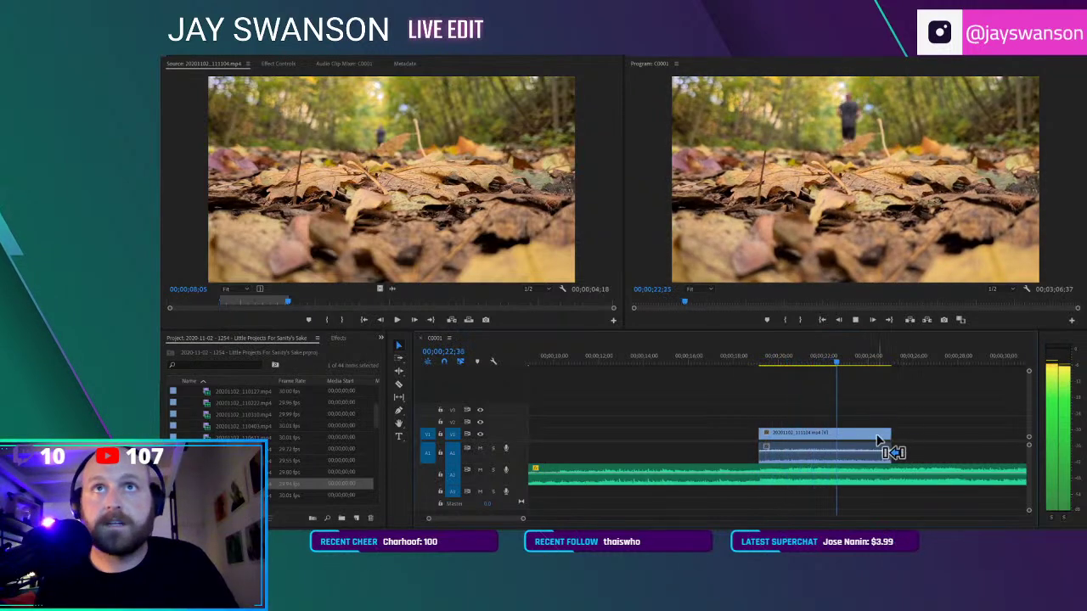
left_click_drag(880, 439, 852, 443)
Preview 20201102_111225.mp4 and place only its video on V1, directly after the last piece of 20201102_110925.mp4
key("minus")
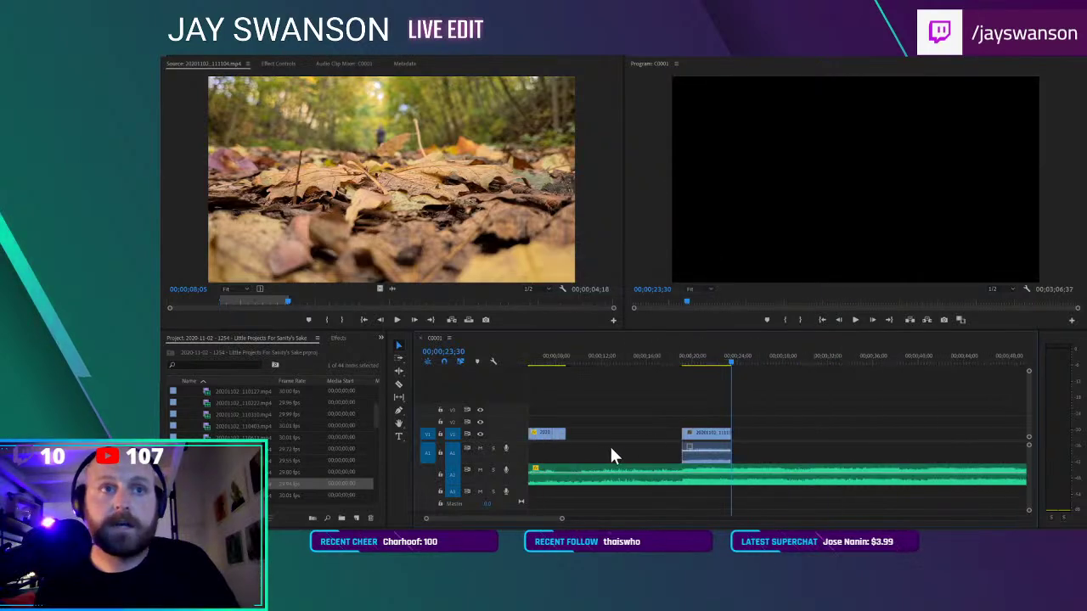
scroll(608, 451, "left", 2)
scroll(207, 472, "down", 1)
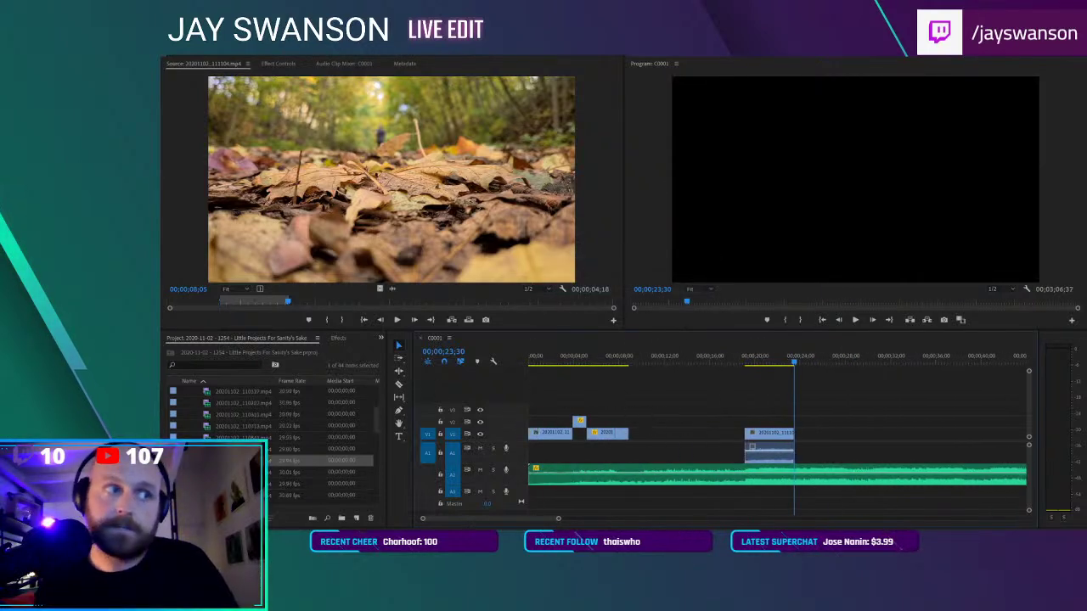
double_click(207, 472)
left_click_drag(200, 302, 477, 316)
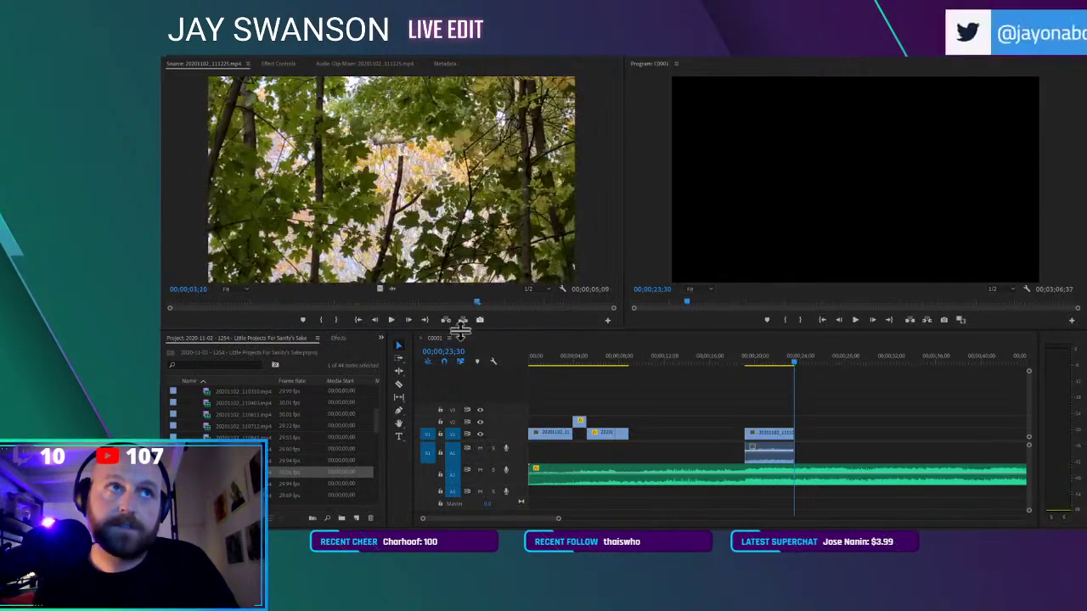
left_click_drag(381, 291, 637, 436)
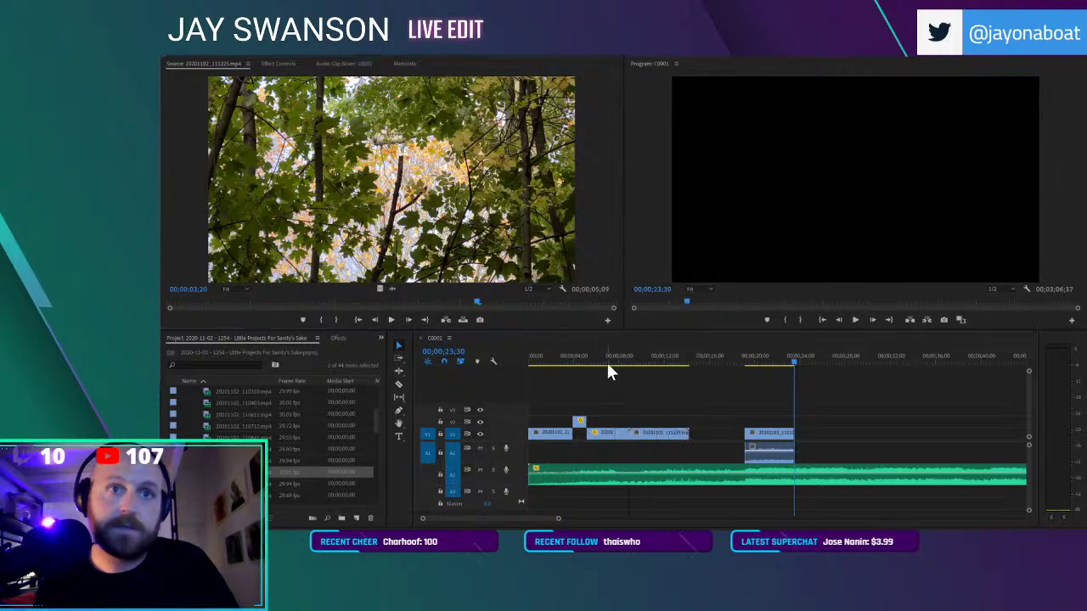
Move 20201102_111225.mp4 along V1 to start at about 10 seconds, and trim its end to 00;00;12;48
left_click(613, 358)
key("space")
key("=")
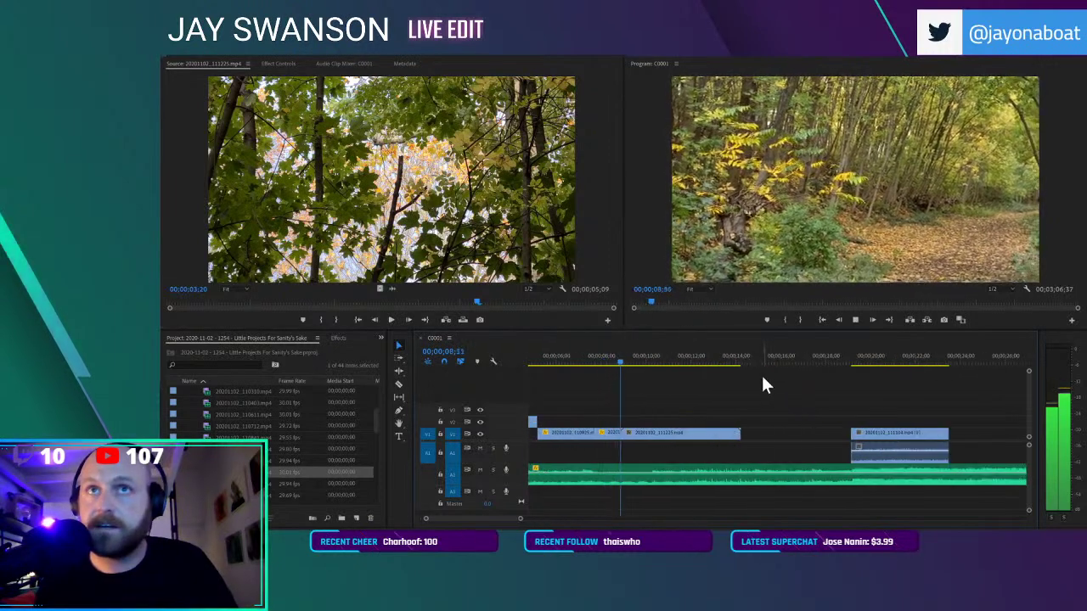
left_click(601, 357)
mouse_move(645, 435)
left_mouse_down()
mouse_move(690, 437)
mouse_move(661, 435)
left_mouse_up()
key("space")
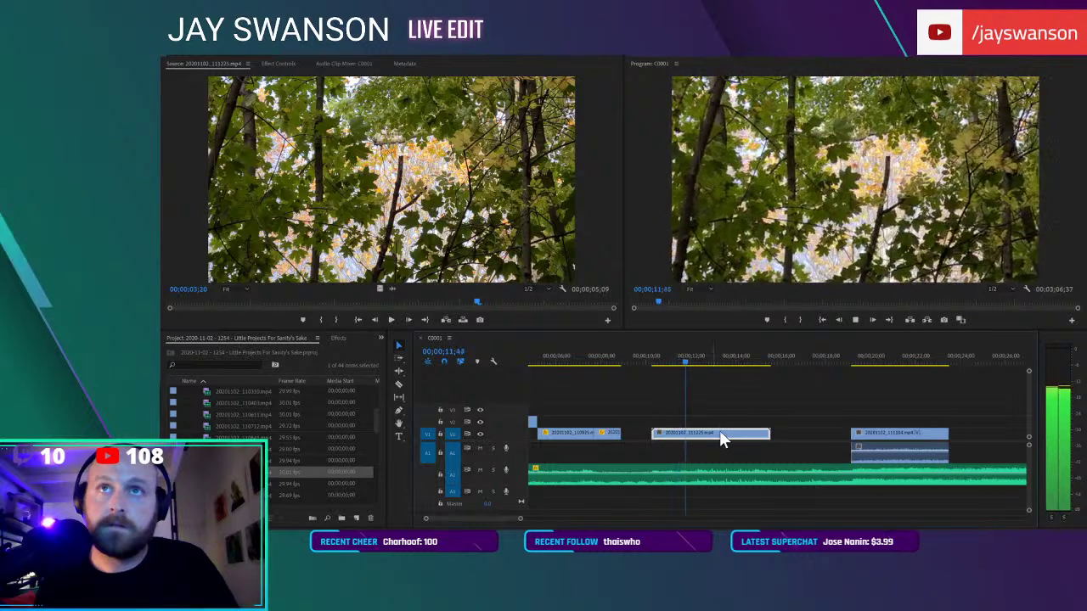
key("space")
left_click_drag(774, 432, 710, 433)
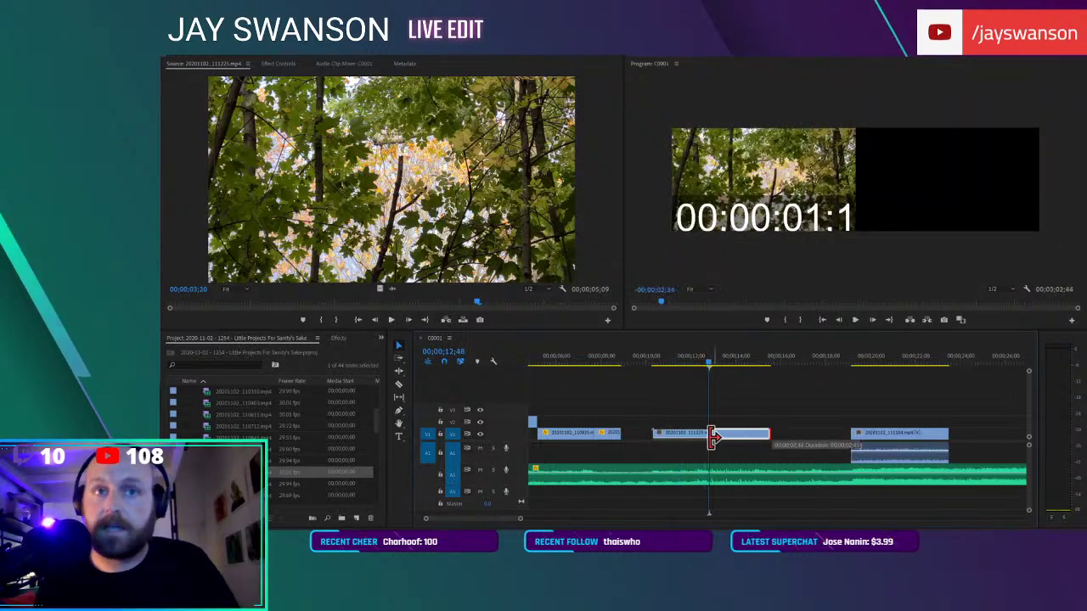
Mark 20201102_111622.mp4 from 00;00;10;13 to its end and place only its video on V1, directly after 20201102_111225.mp4
left_click(275, 439)
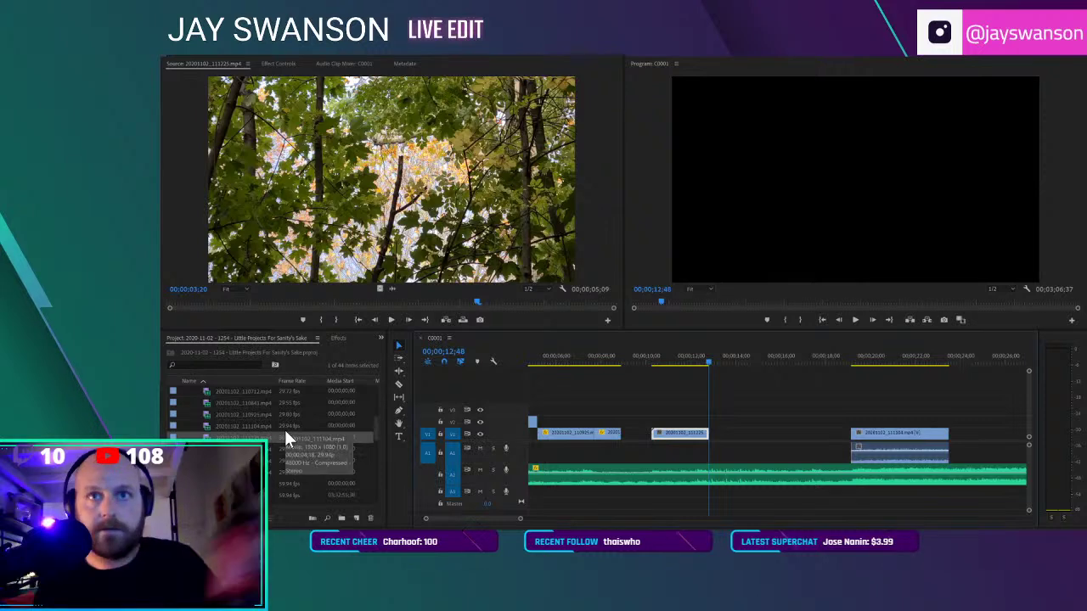
double_click(241, 461)
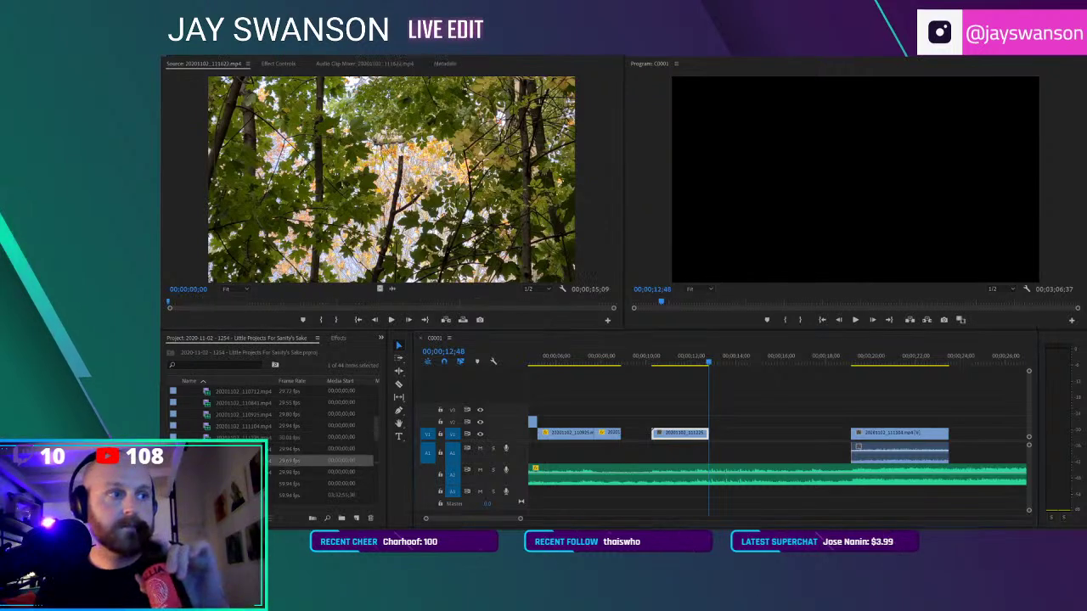
scroll(241, 460, "up", 1)
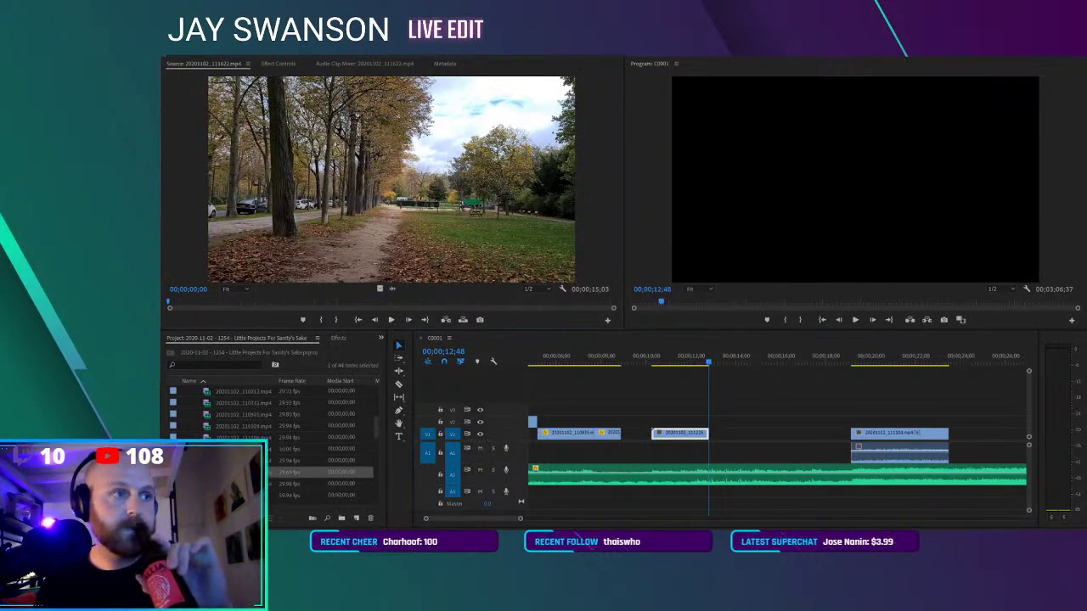
left_click_drag(383, 302, 476, 311)
left_click(330, 320)
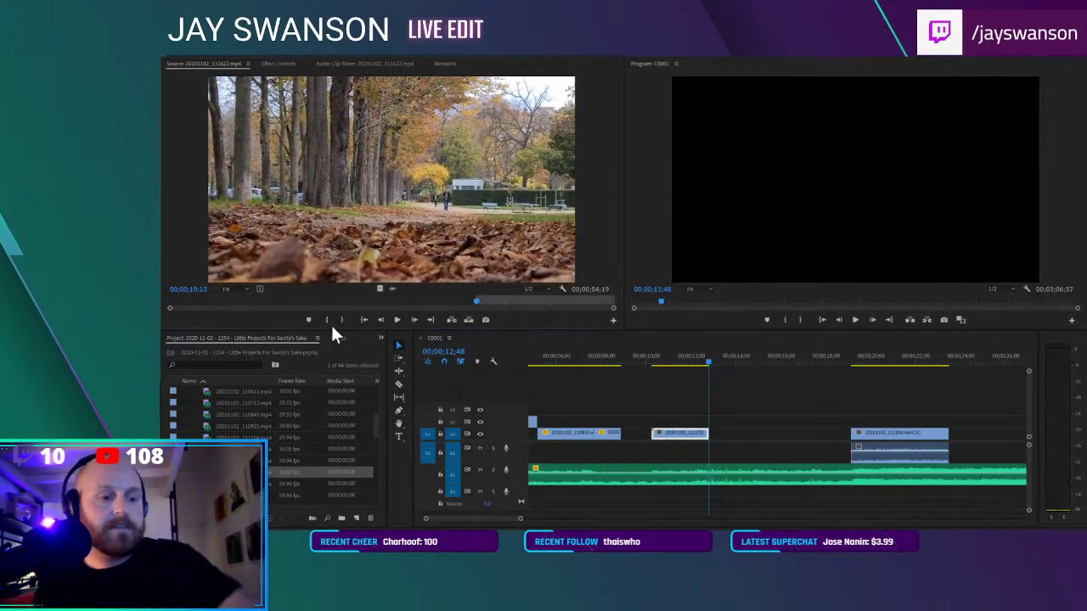
left_click_drag(377, 284, 726, 435)
Trim the end of 20201102_111622.mp4 to about 15 seconds and play back the gap that precedes 20201102_111225.mp4
key("c")
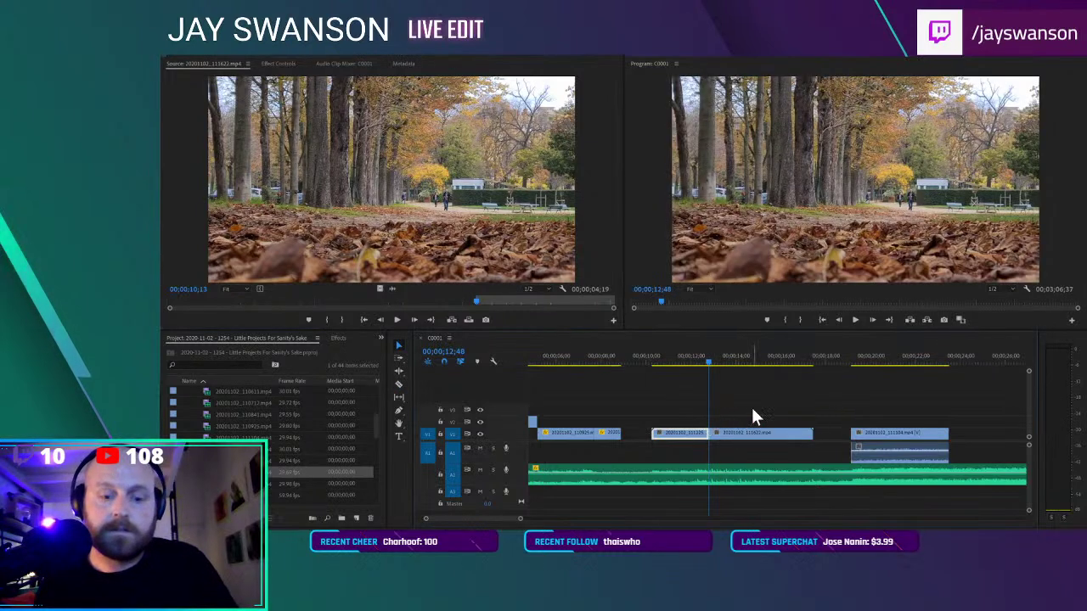
key("v")
key("space")
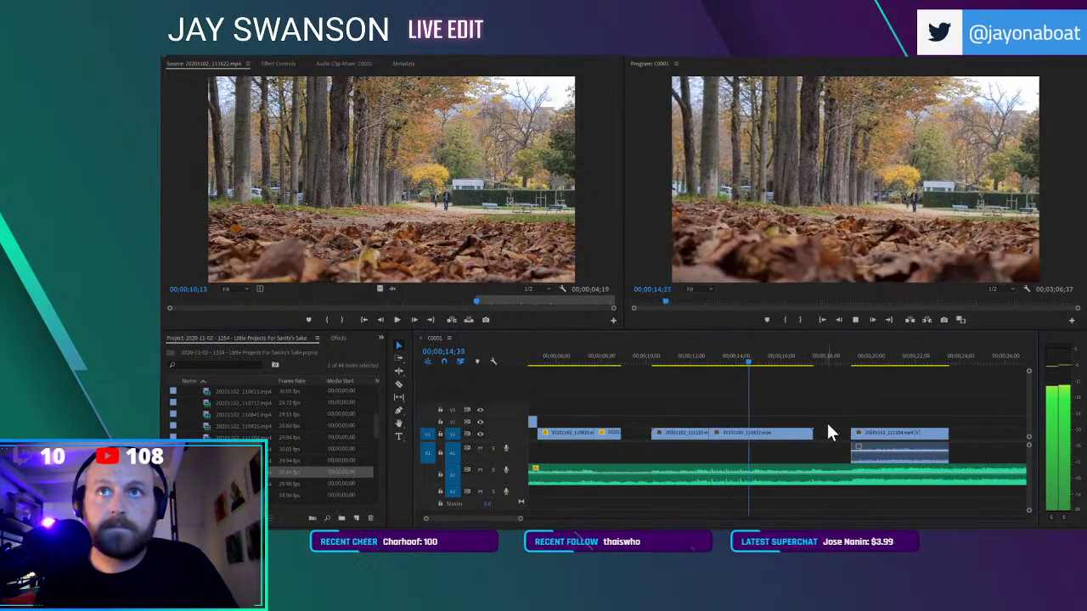
left_click_drag(812, 436, 768, 436)
left_click(608, 354)
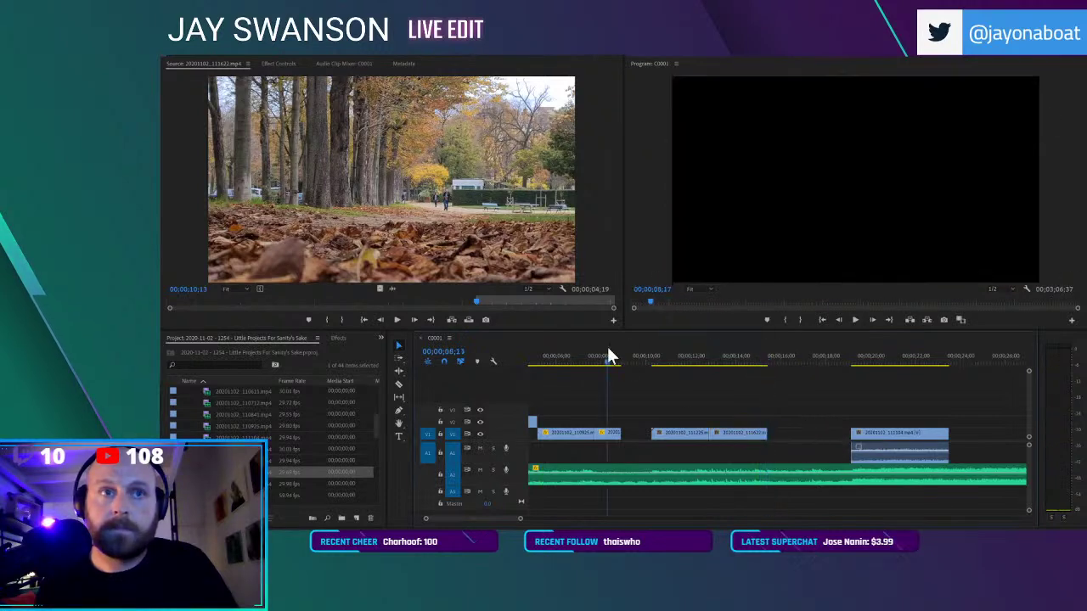
key("space")
scroll(732, 439, "up", 1)
key("space")
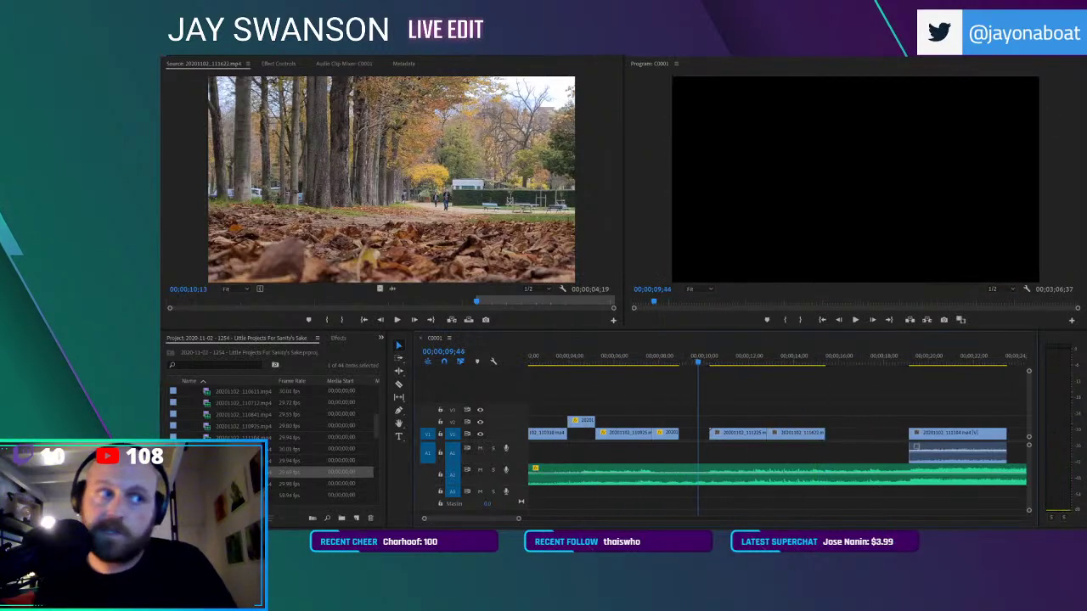
Preview the computer-screen clip and several indoor camera clips in the bin for a shot to fill the gap
double_click(243, 484)
key("space")
key("space")
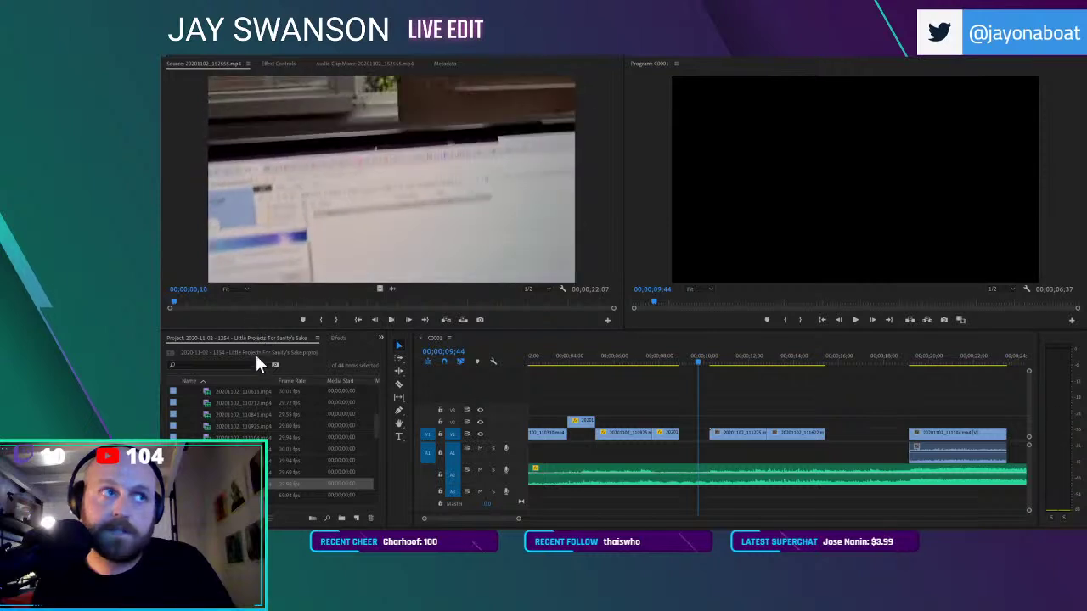
scroll(264, 437, "down", 4)
scroll(243, 461, "down", 2)
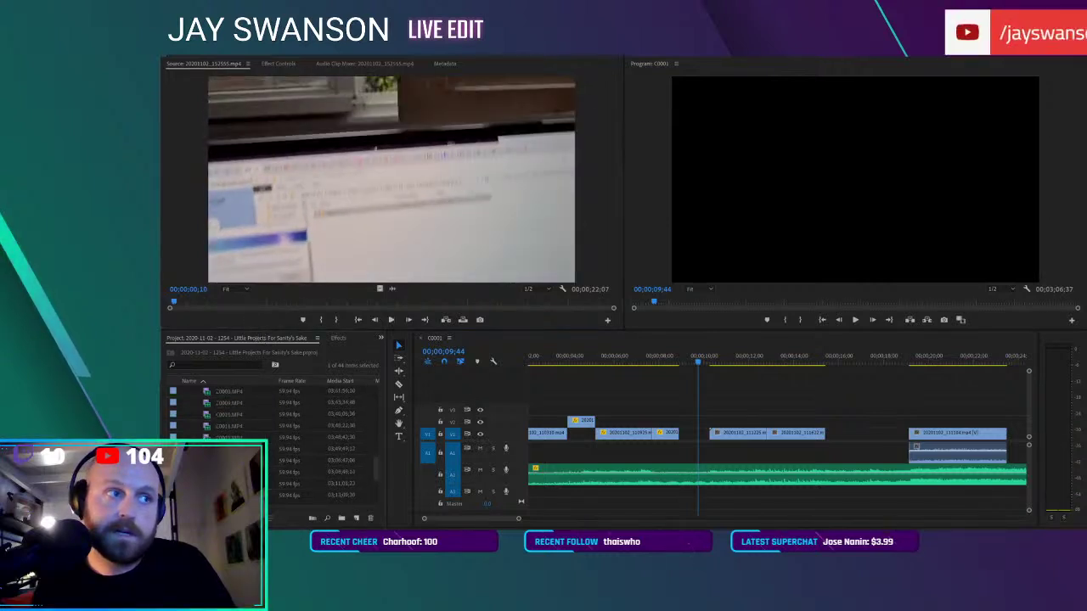
double_click(243, 462)
key("space")
key("space")
scroll(243, 461, "down", 1)
double_click(243, 472)
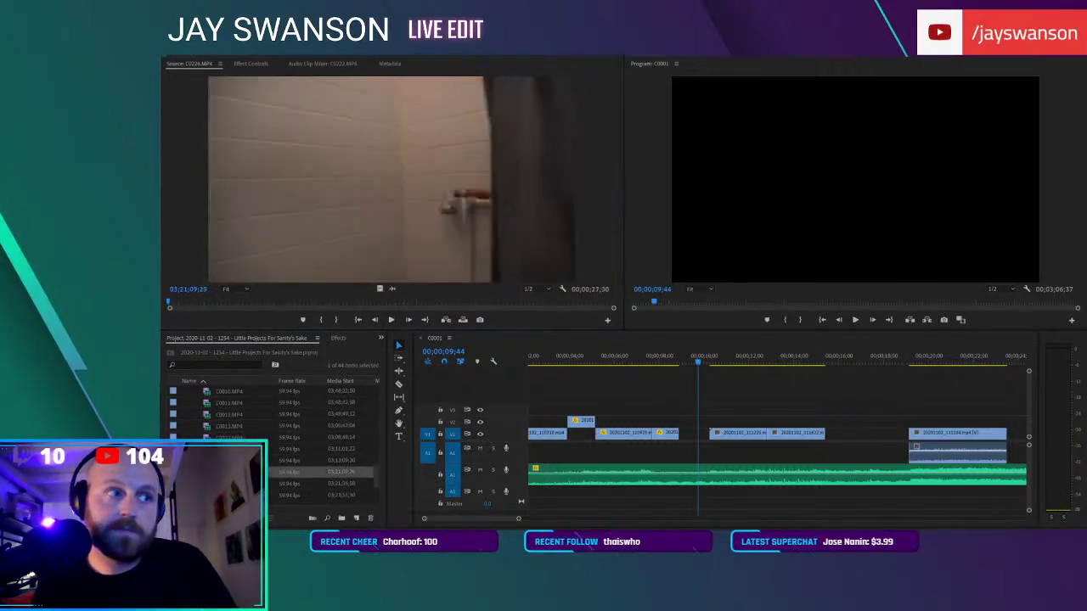
key("space")
scroll(243, 472, "down", 3)
key("space")
Mark 00;00;01;32 of the bike clip C0229.MP4 and place only its video on V2 over the gap before 20201102_111225.mp4
double_click(243, 472)
key("space")
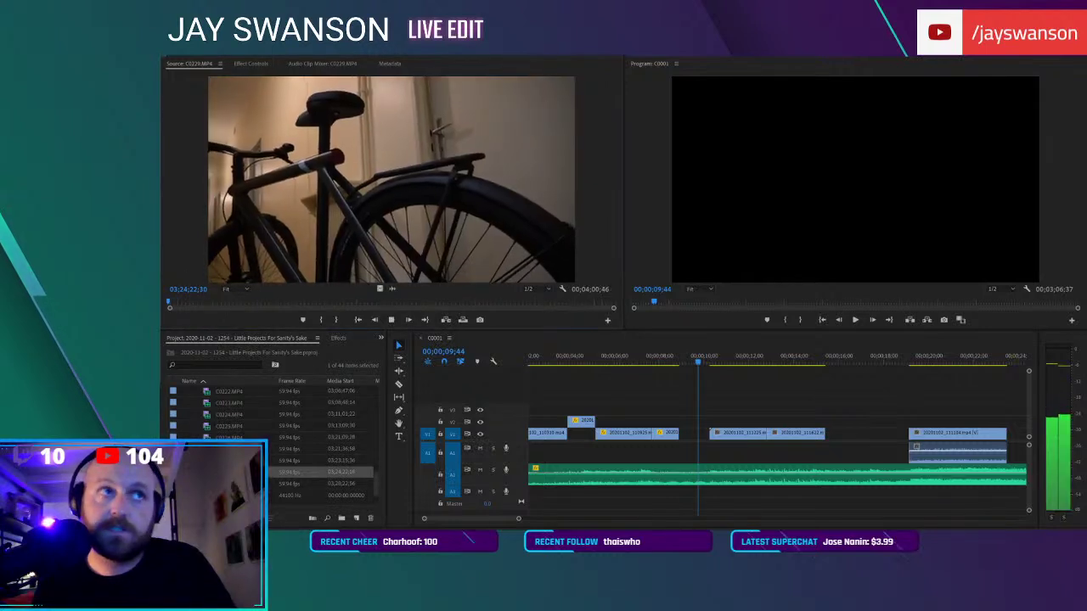
left_click_drag(377, 289, 710, 423)
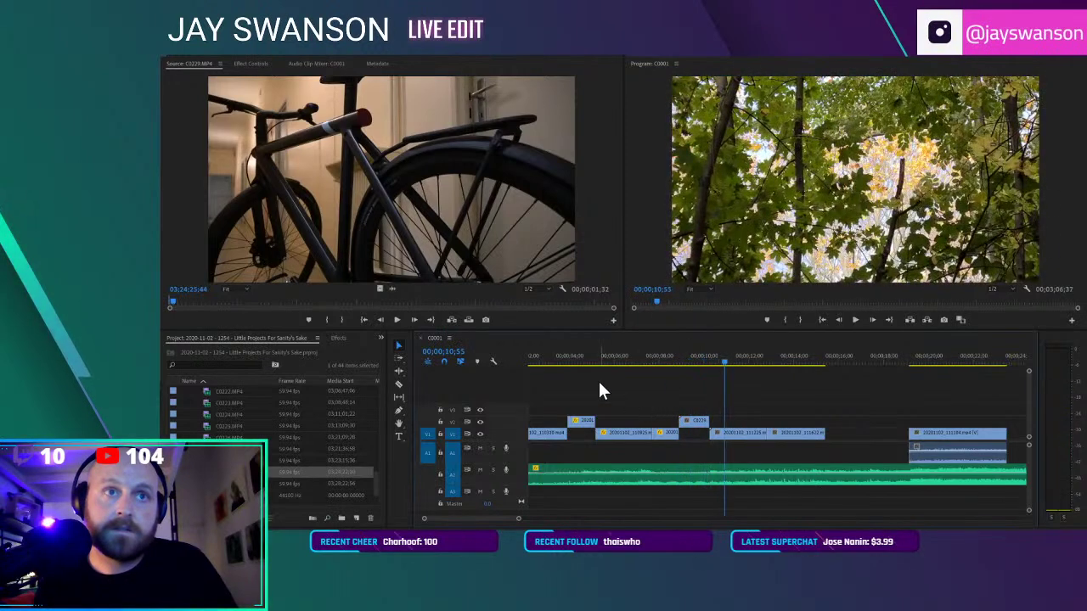
Move the short 20201102_110925.mp4 piece at 00;00;04;14 along V2 to just after the end of 20201102_111104.mp4
scroll(600, 382, "up", 2)
left_click(627, 361)
mouse_move(629, 369)
left_mouse_down()
mouse_move(643, 376)
mouse_move(602, 379)
mouse_move(623, 368)
left_mouse_up()
left_click(632, 421)
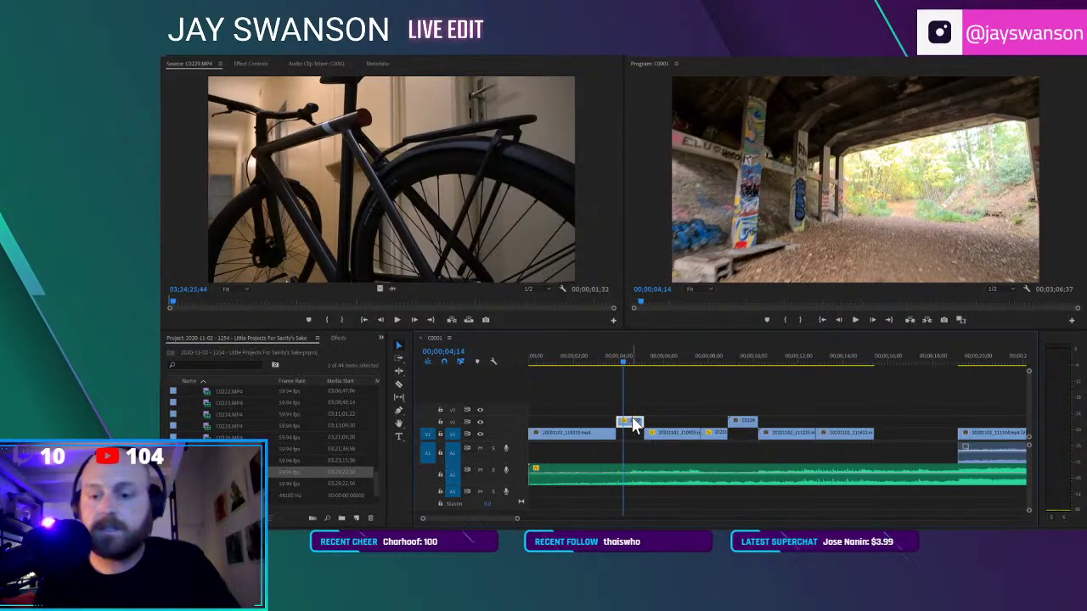
key("Delete")
key("ctrl+z")
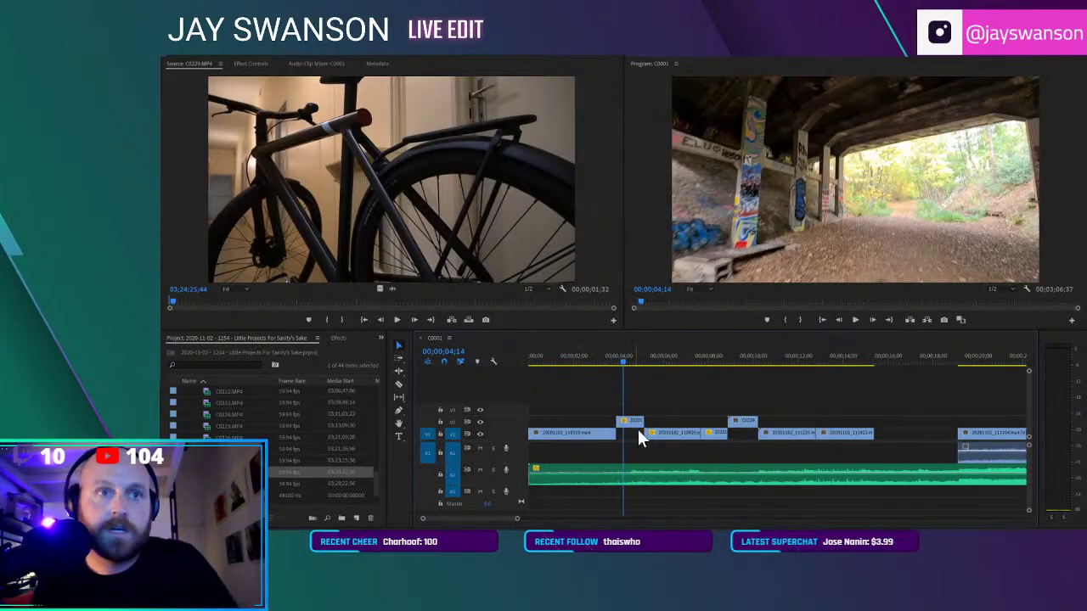
scroll(717, 438, "down", 5)
left_click_drag(571, 430, 745, 428)
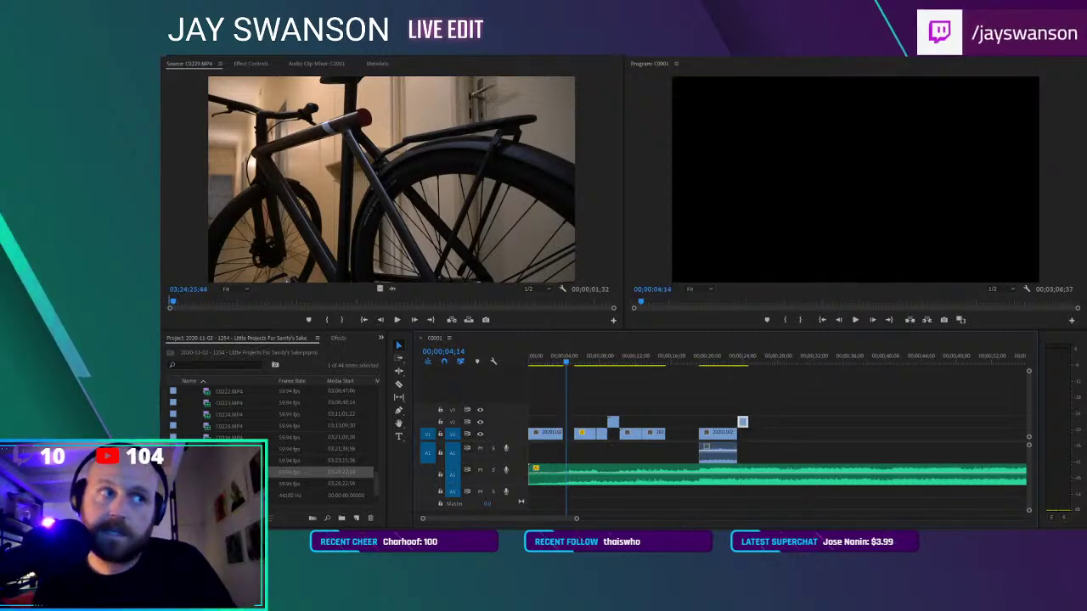
Preview C0227.MP4 to C0230.MP4 and the bike and shower clips from C0002.MP4 on for a shot to fill the gap at 00;00;04;14
double_click(206, 450)
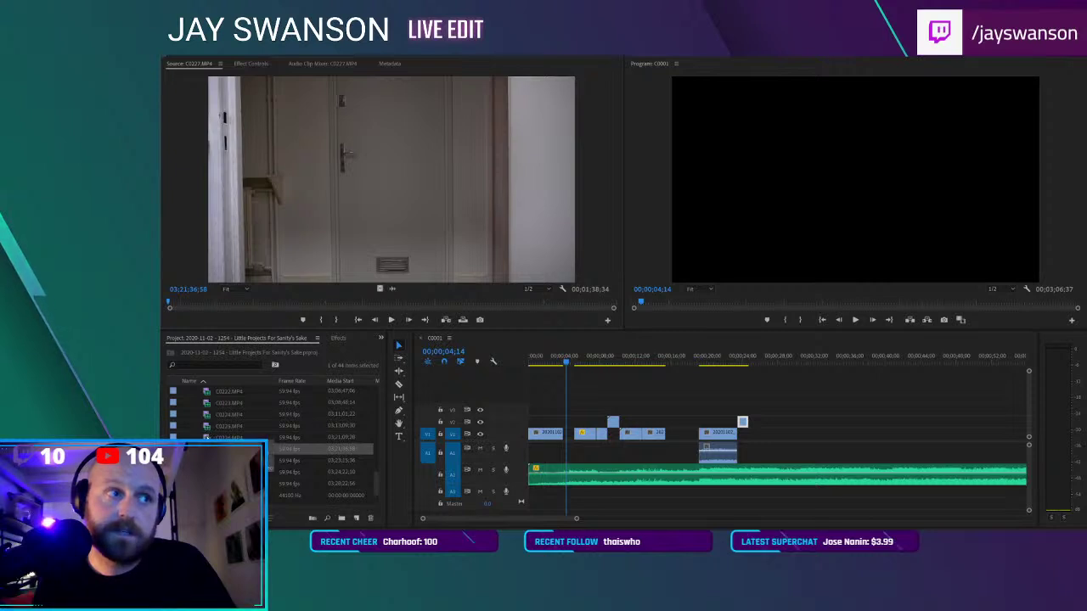
scroll(210, 434, "up", 3)
scroll(210, 435, "down", 3)
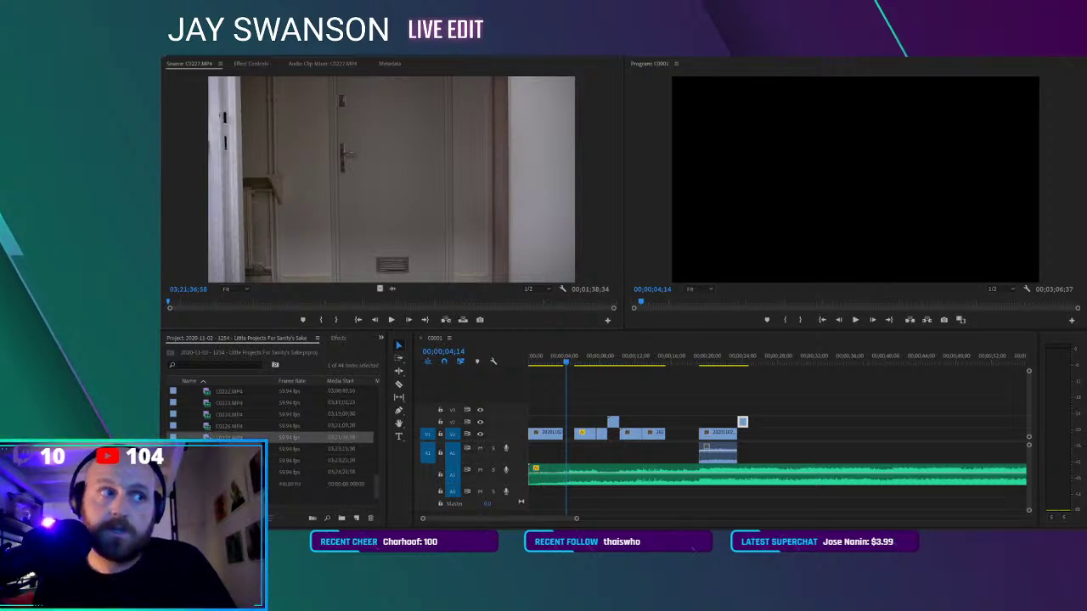
double_click(209, 460)
double_click(209, 471)
scroll(272, 433, "down", 1)
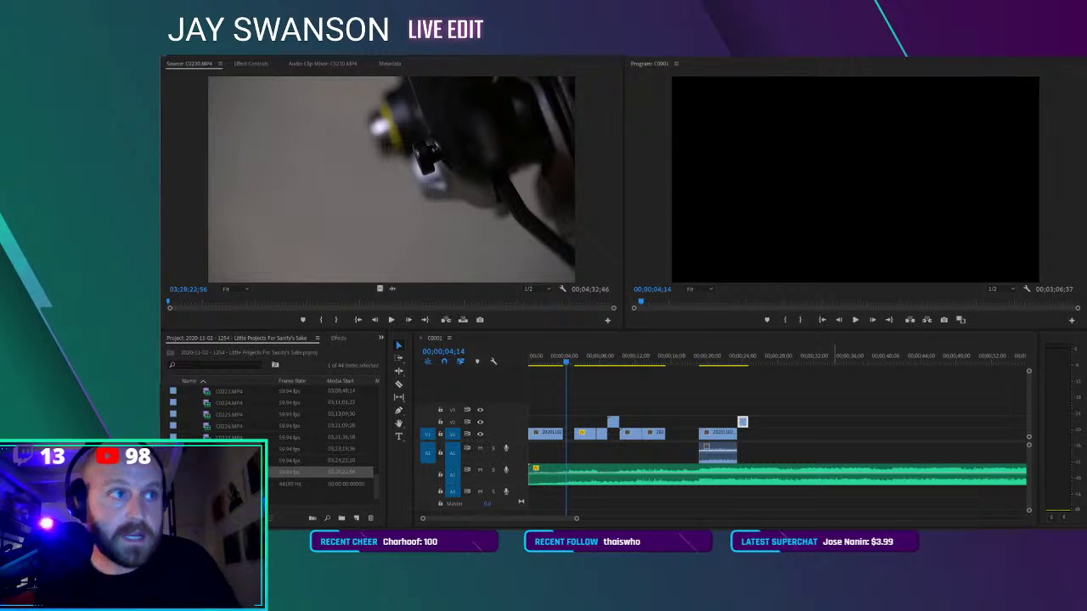
scroll(278, 469, "up", 5)
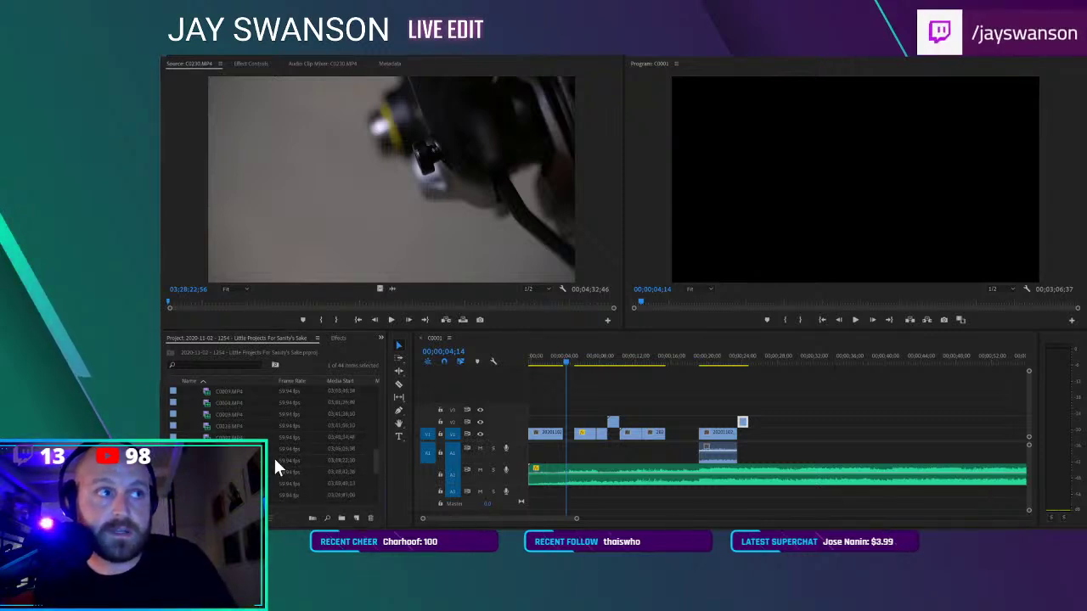
double_click(211, 425)
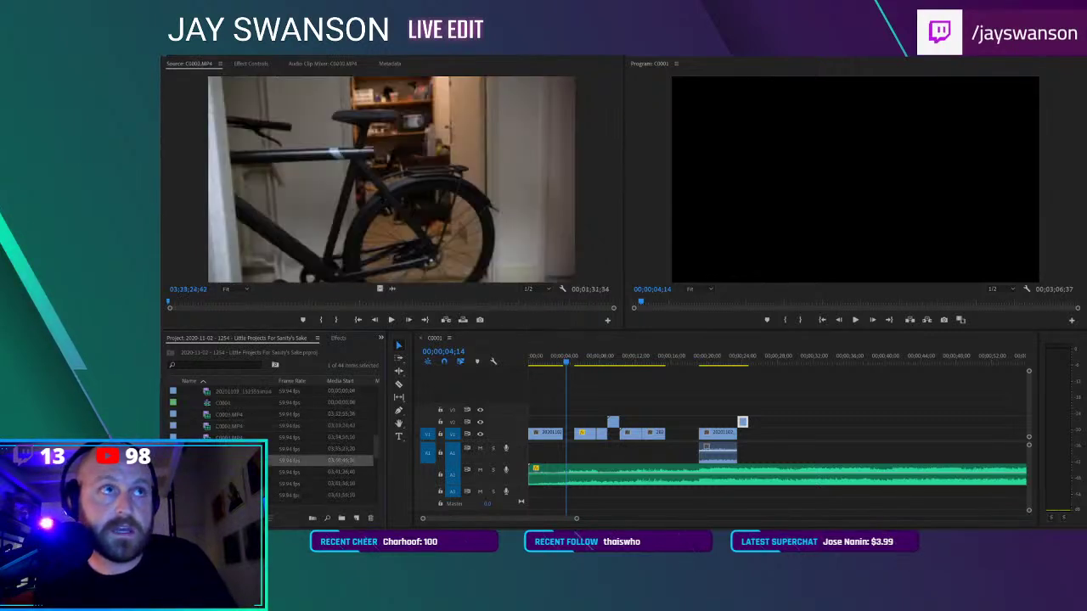
double_click(212, 461)
scroll(213, 460, "down", 1)
double_click(212, 460)
double_click(213, 484)
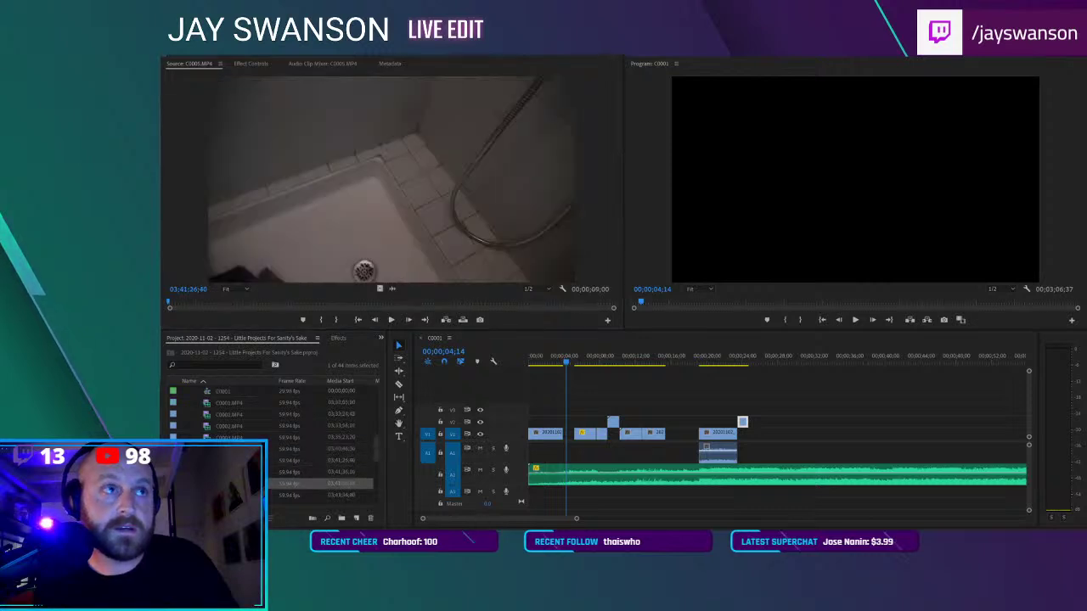
Mark the opening 00;00;06;02 of the garage clip C0009.MP4 and fill the gap at 00;00;04;14 on V2 with its video only
double_click(222, 495)
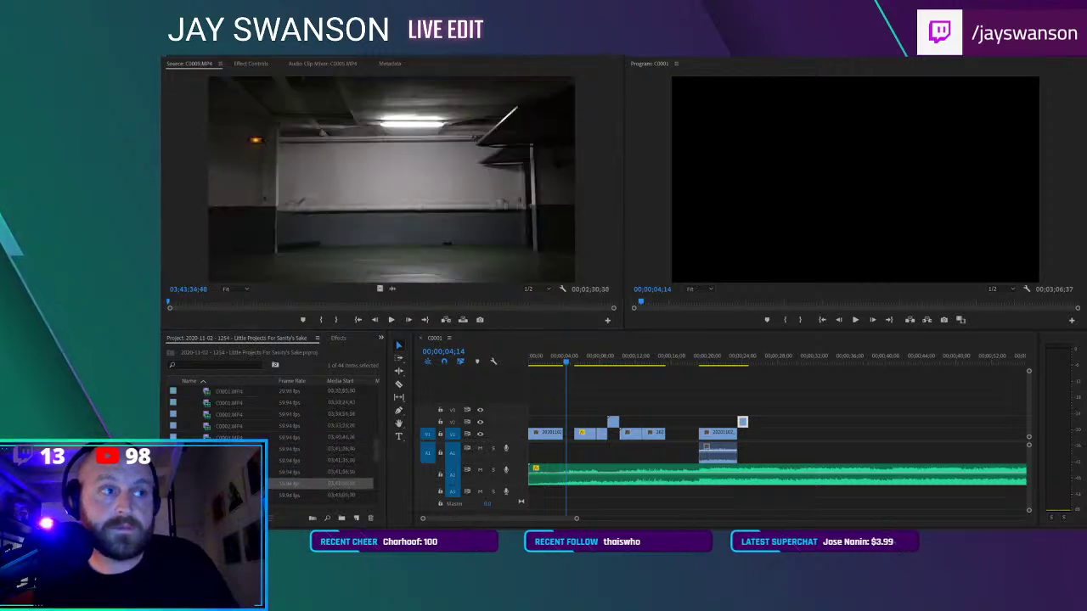
scroll(269, 423, "down", 1)
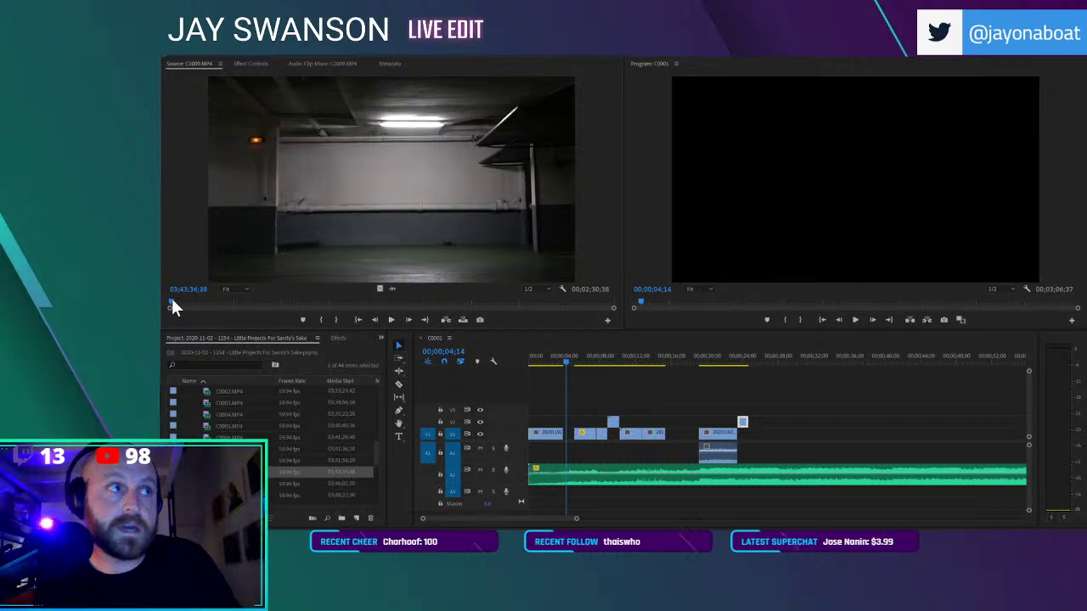
left_click(193, 305)
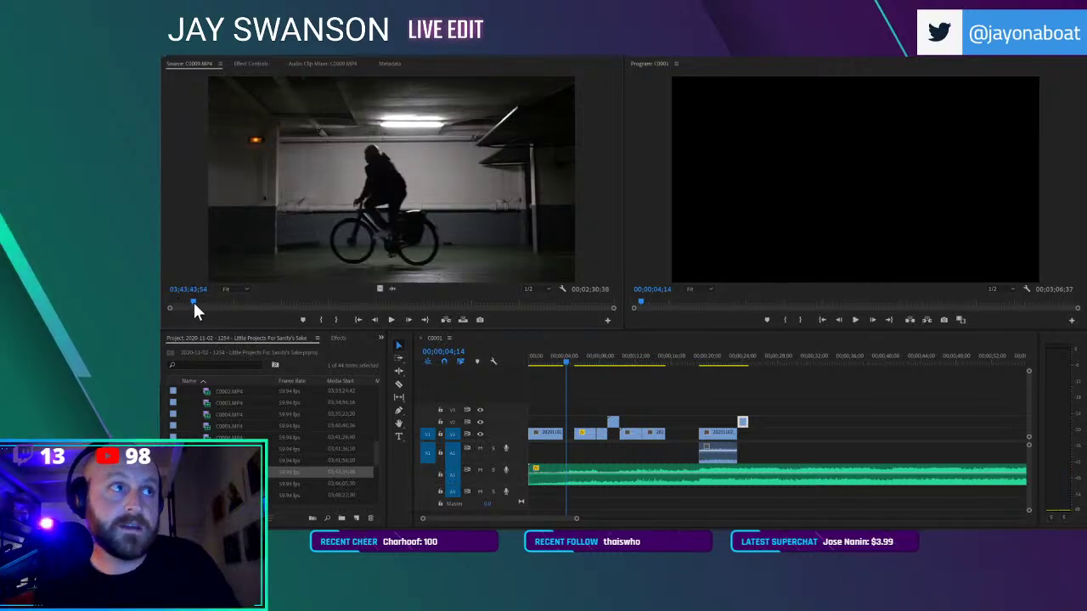
left_click_drag(194, 306, 184, 306)
key("i")
left_click_drag(405, 298, 568, 424)
left_click(567, 410)
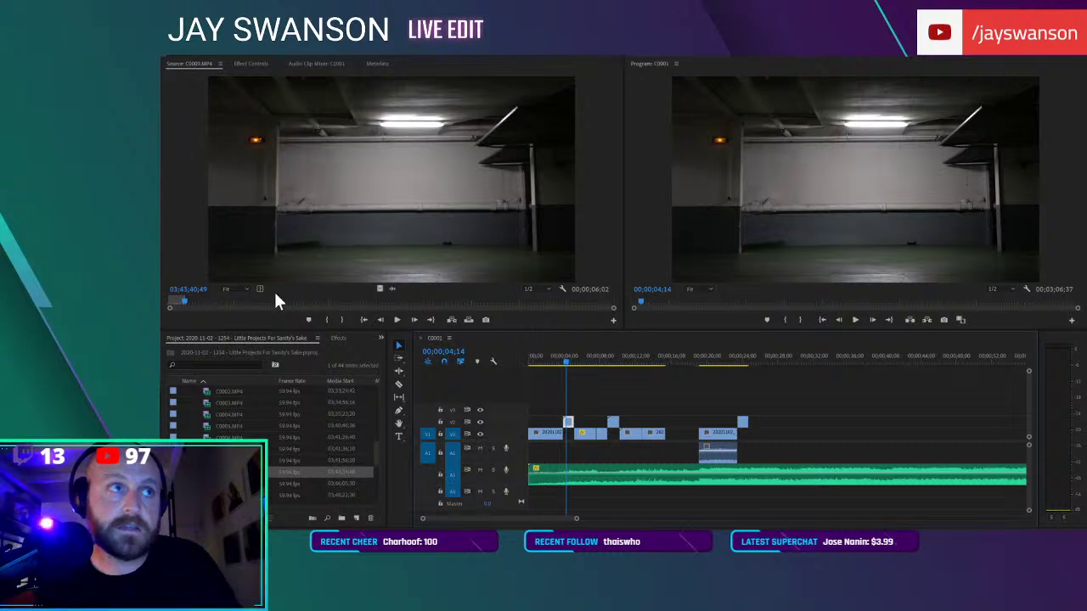
Mark 00;00;04;19 of the second ride past the camera in C0009.MP4 and place only its video on V2 at about 00;00;32
left_click_drag(200, 303, 239, 302)
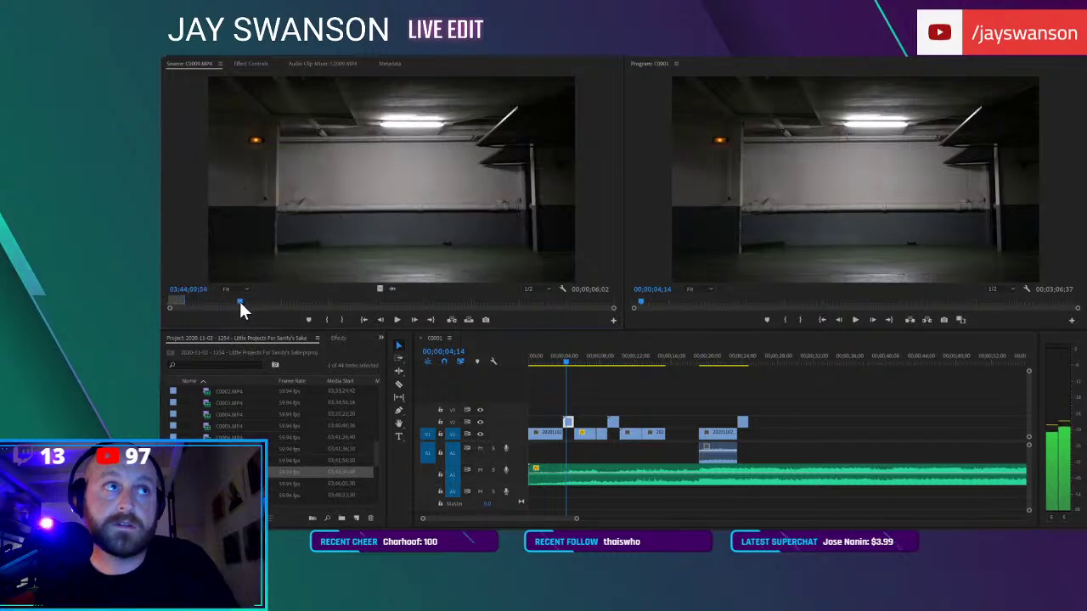
left_click(340, 319)
key("space")
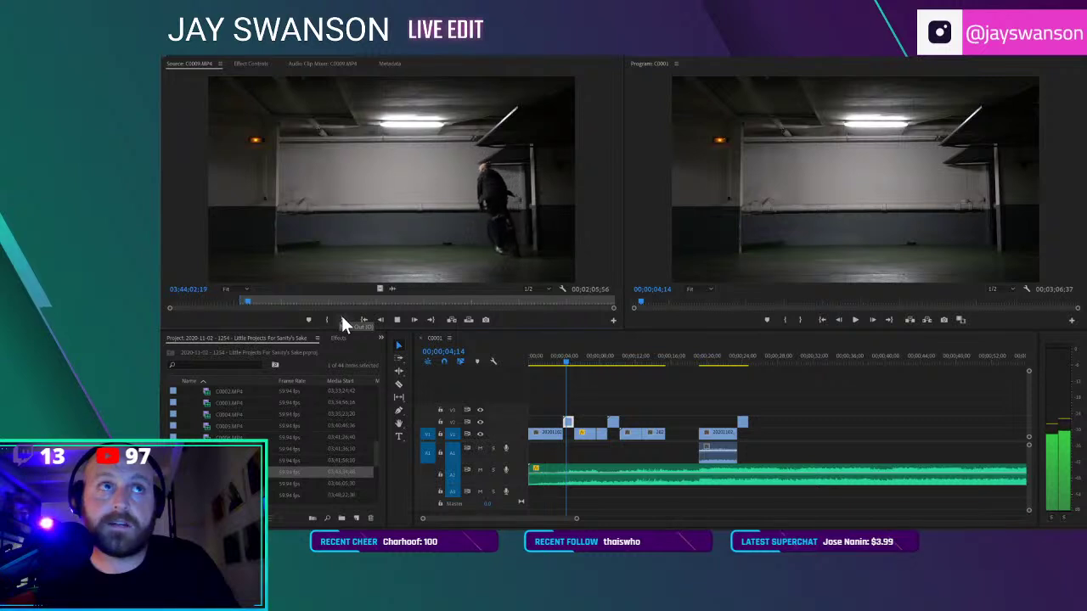
left_click(341, 313)
key("space")
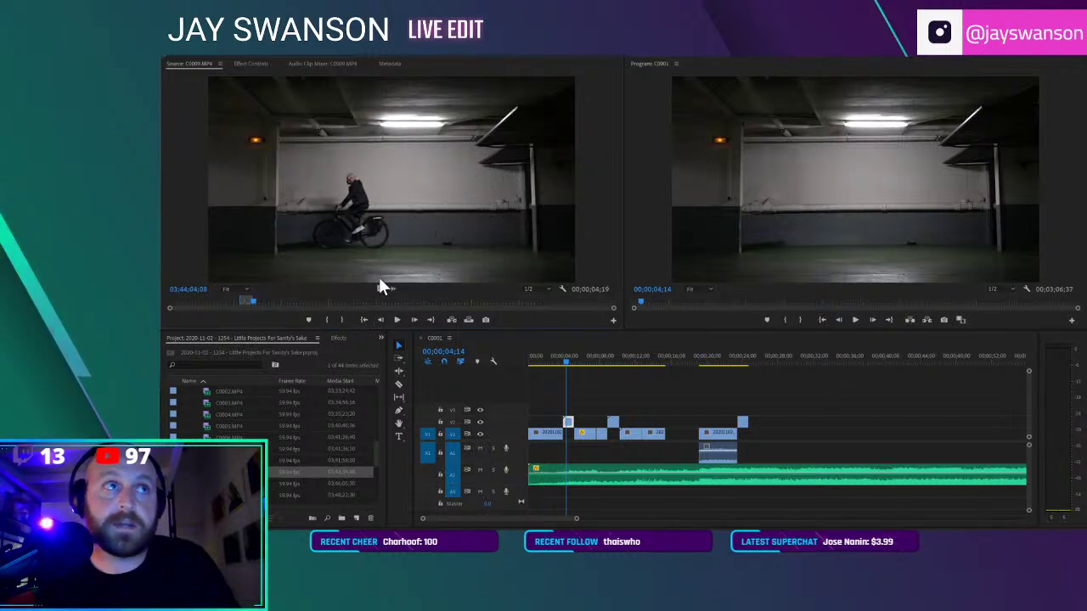
left_click_drag(381, 291, 830, 421)
Mark 00;00;03;26 of the garage door clip C0008.MP4 and place only its video on V1 in the gap before 20201102_111104.mp4
left_click_drag(350, 304, 416, 292)
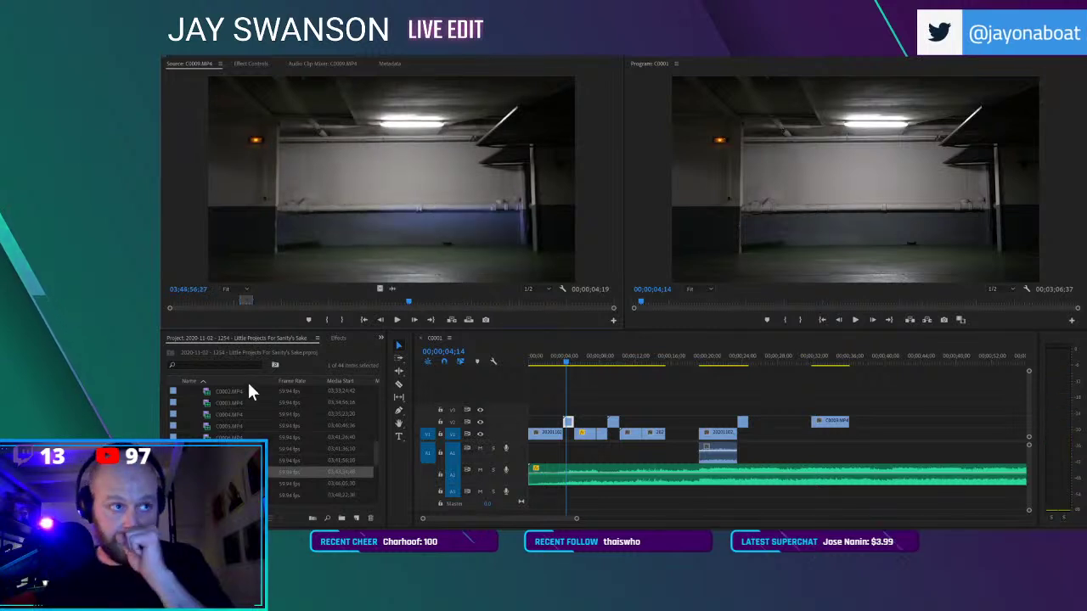
scroll(234, 470, "down", 1)
double_click(232, 472)
double_click(232, 449)
left_click_drag(208, 304, 464, 299)
left_click(319, 315)
key("space")
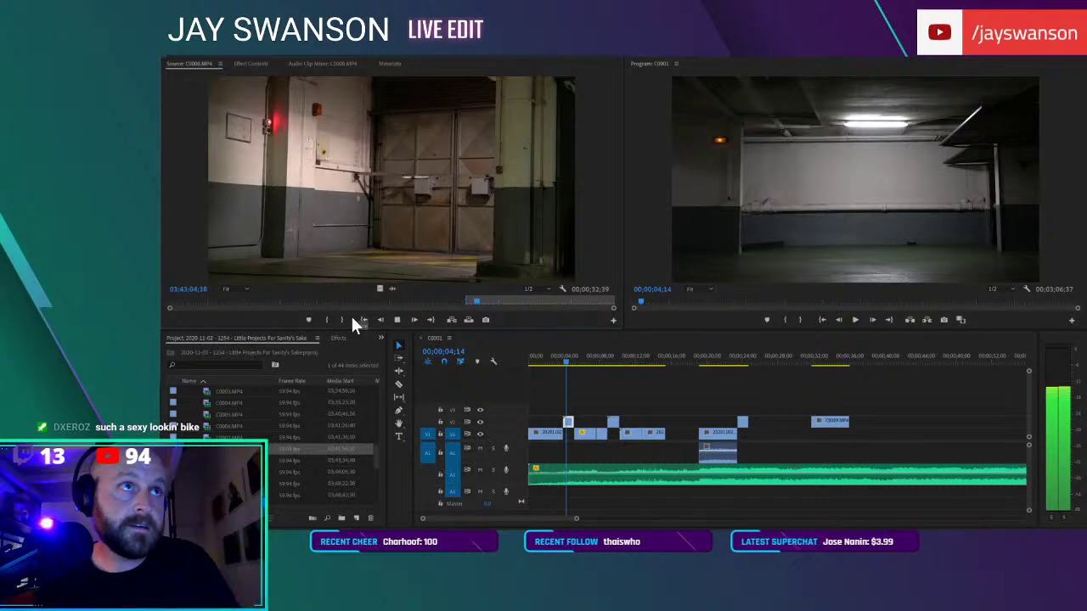
key("space")
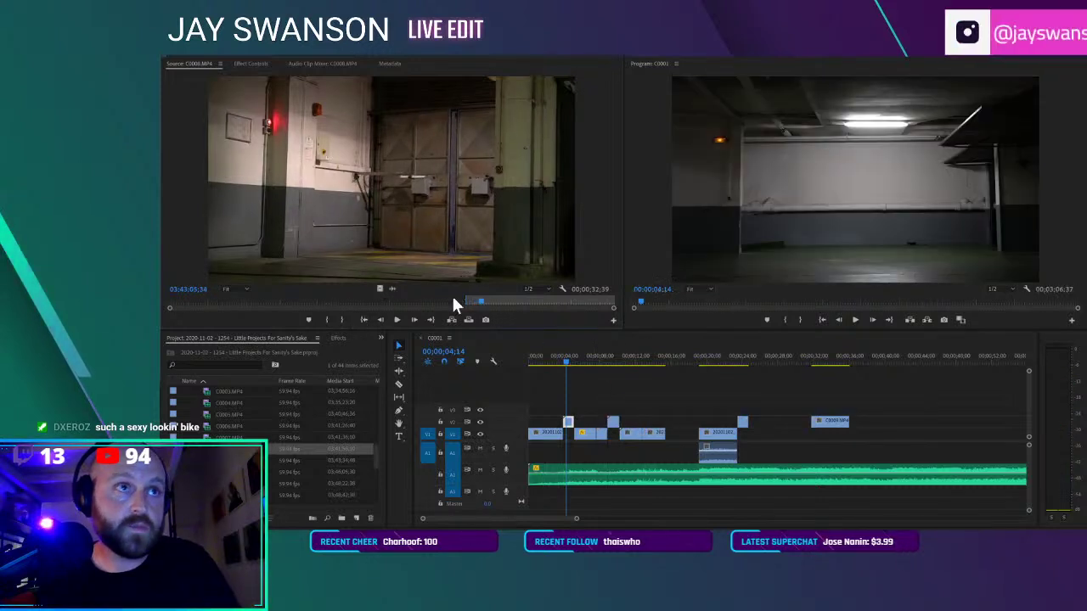
key("o")
left_click_drag(381, 293, 705, 434)
Play back the garage door clip C0008.MP4 on V1 and check its cut into 20201102_111104.mp4 against the music
left_click(660, 358)
key("space")
scroll(693, 432, "up", 2)
left_click(652, 361)
left_click(656, 361)
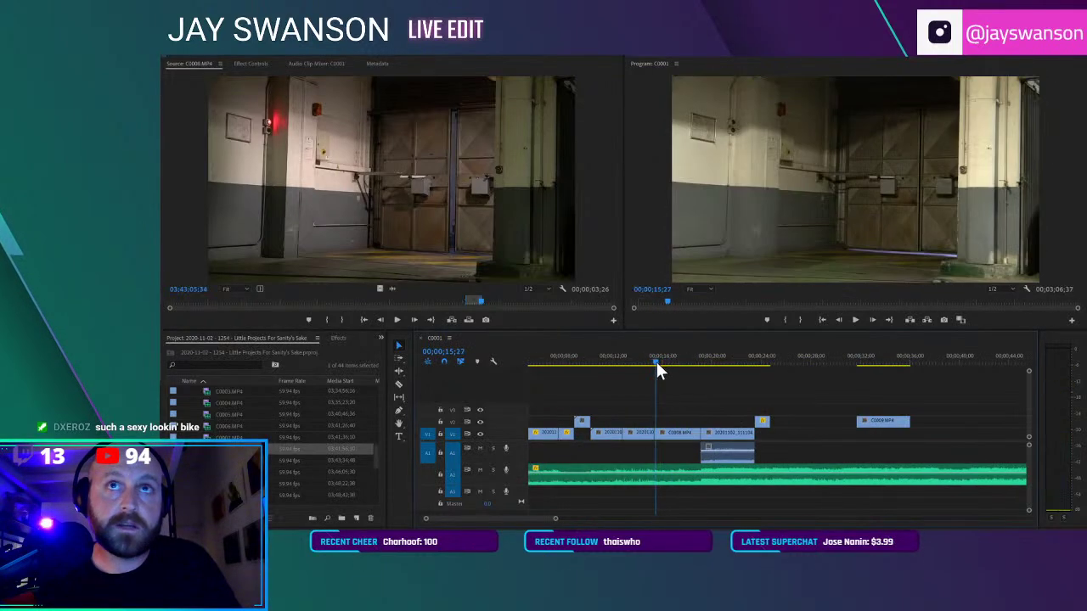
left_click(662, 434)
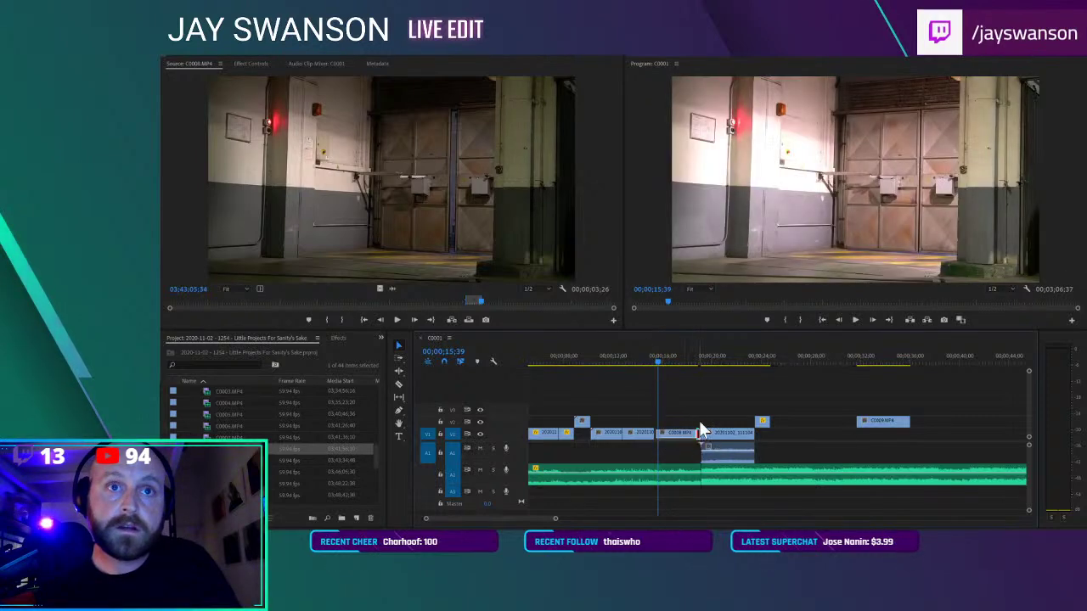
left_click(652, 357)
key("space")
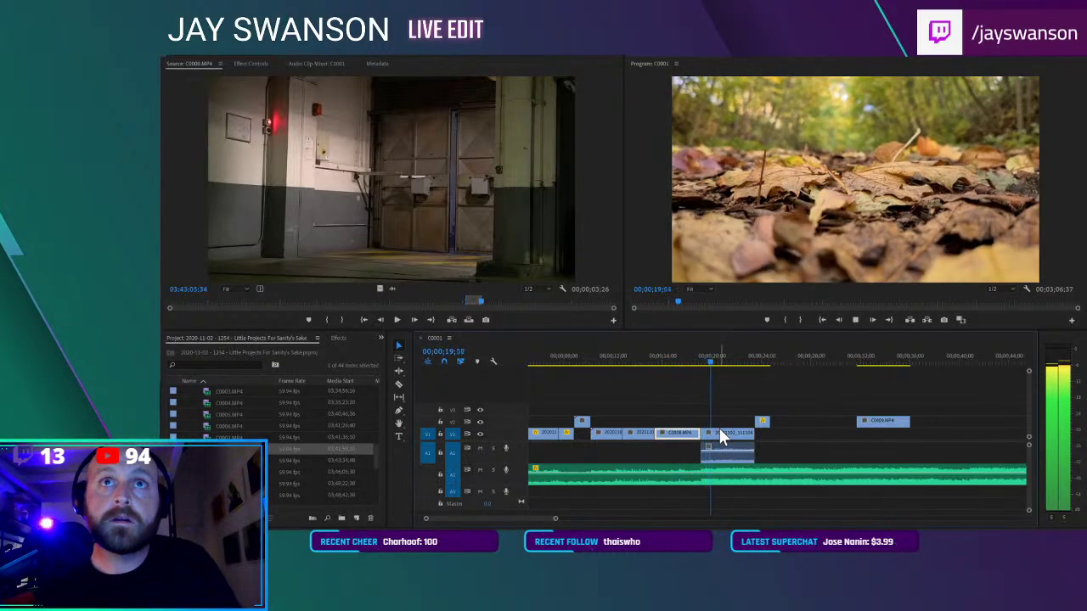
left_click(692, 363)
key("space")
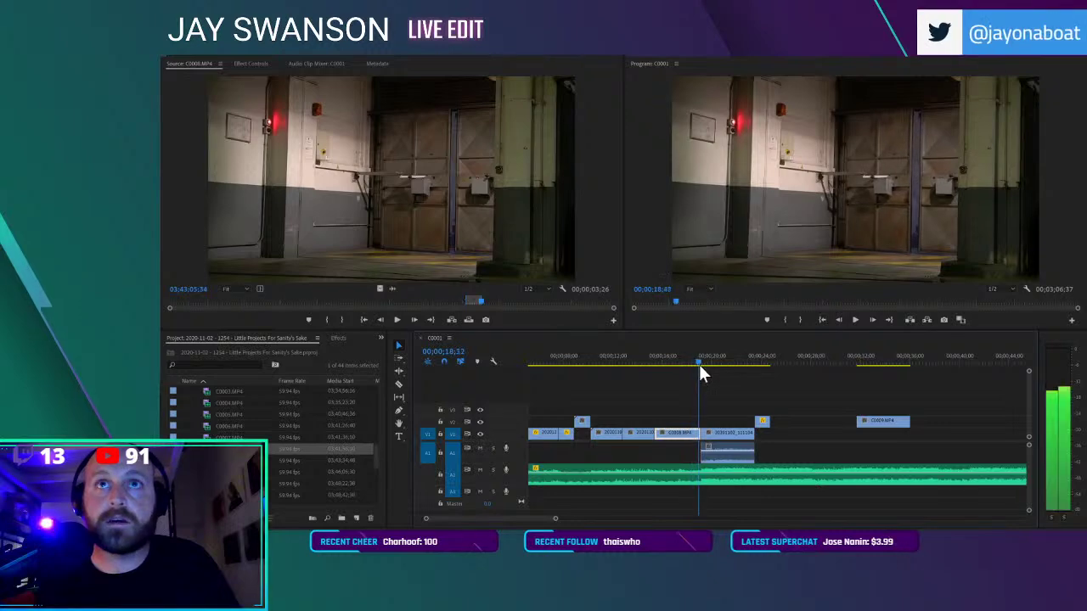
left_click(677, 364)
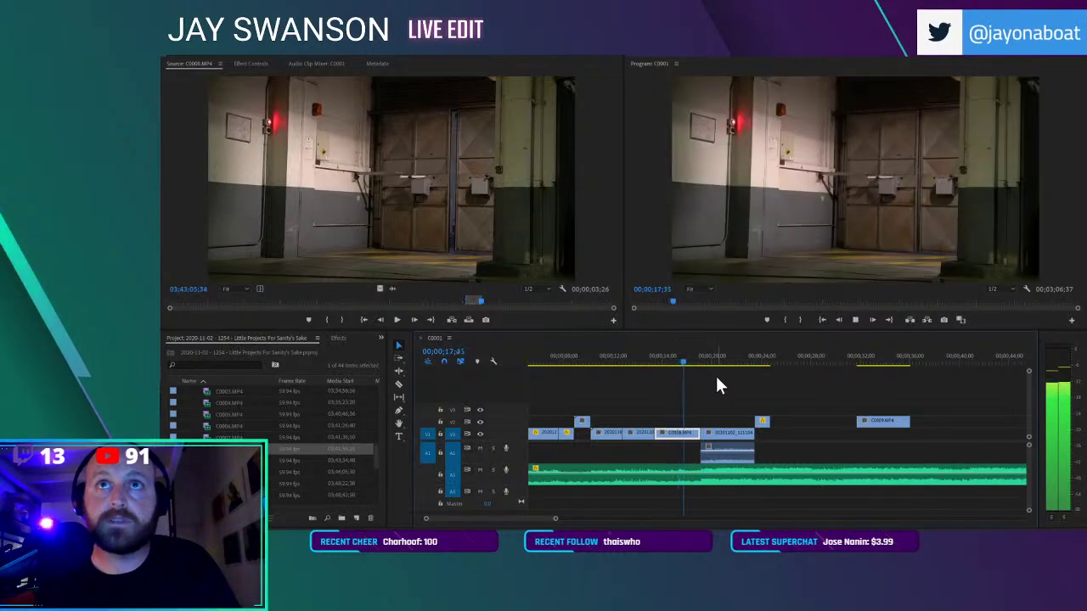
key("space")
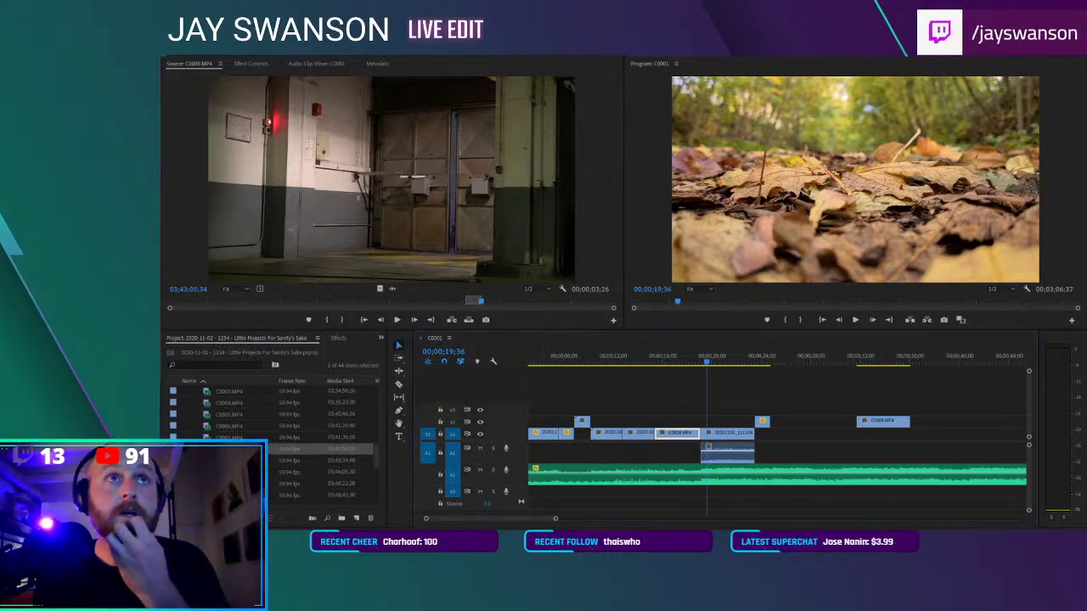
Add a text title with the vlogger's name in capitals over the opening leaf shot at 00;00;01;01
scroll(594, 399, "up", 3)
key("t")
left_click(541, 360)
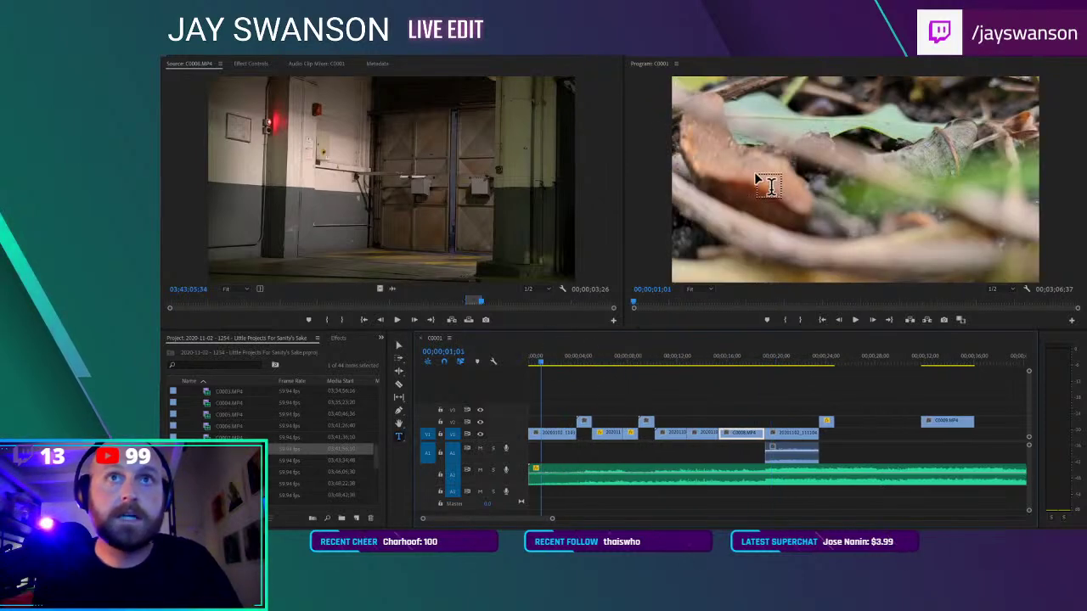
left_click(760, 167)
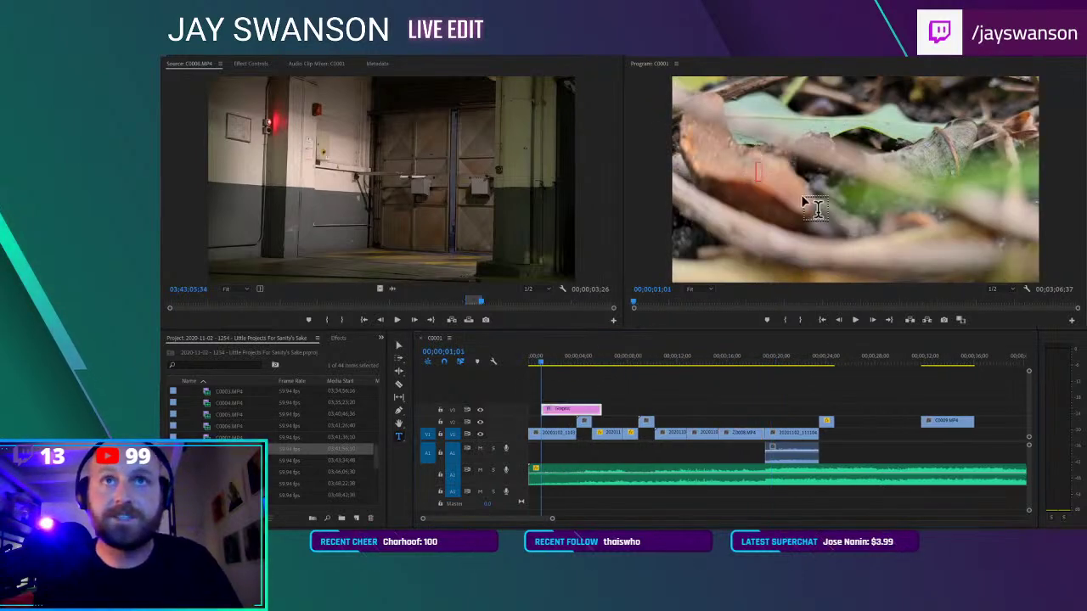
type("JAY SWANSOH")
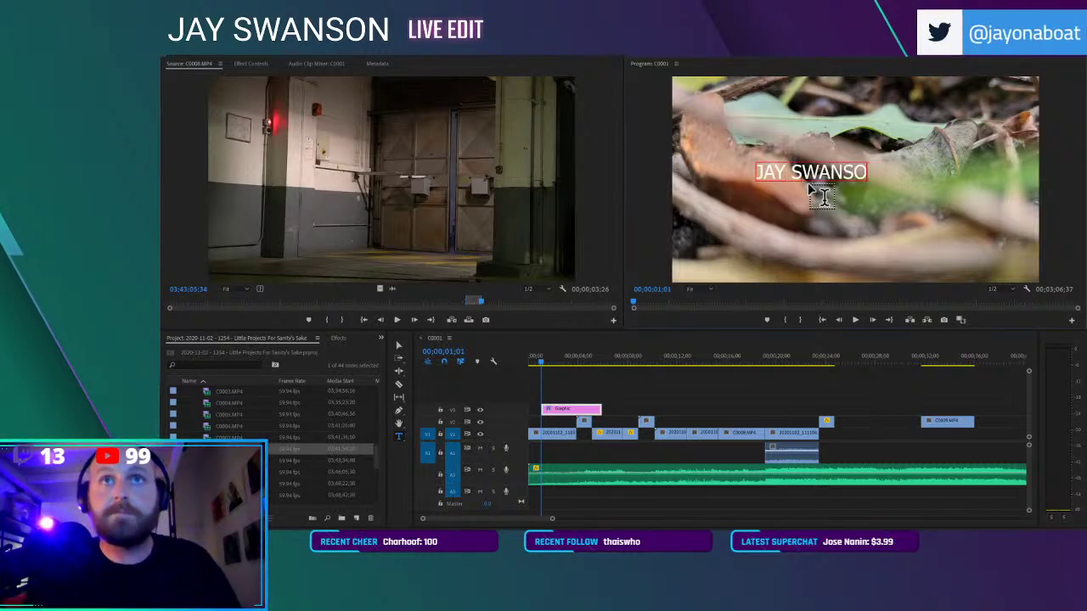
key("Escape")
Set the name title's font to ITC Avant Garde Gothic Std in the Demi style
left_click(252, 62)
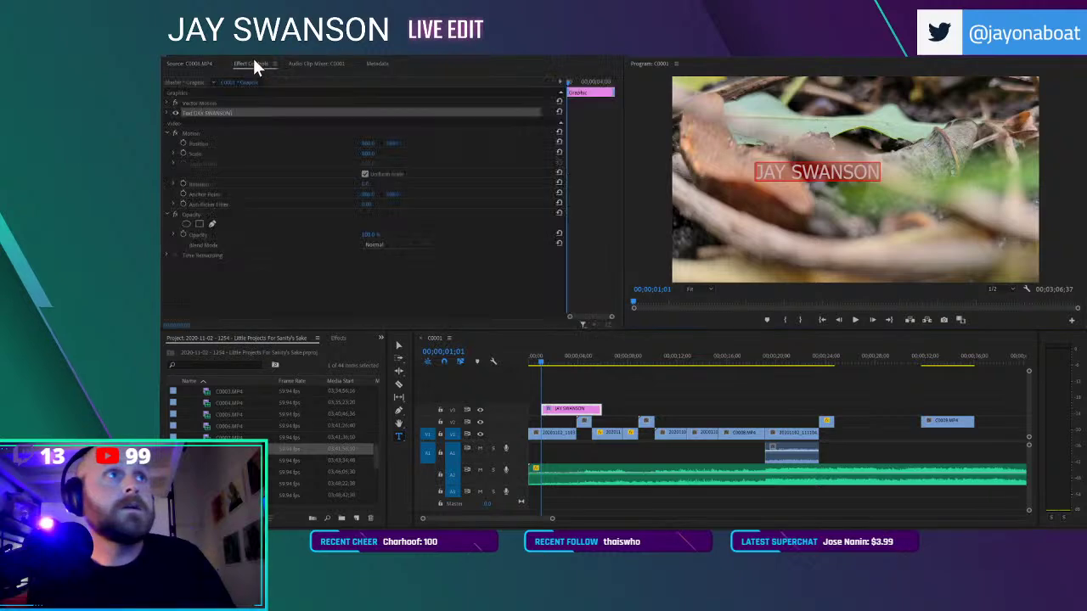
left_click(167, 114)
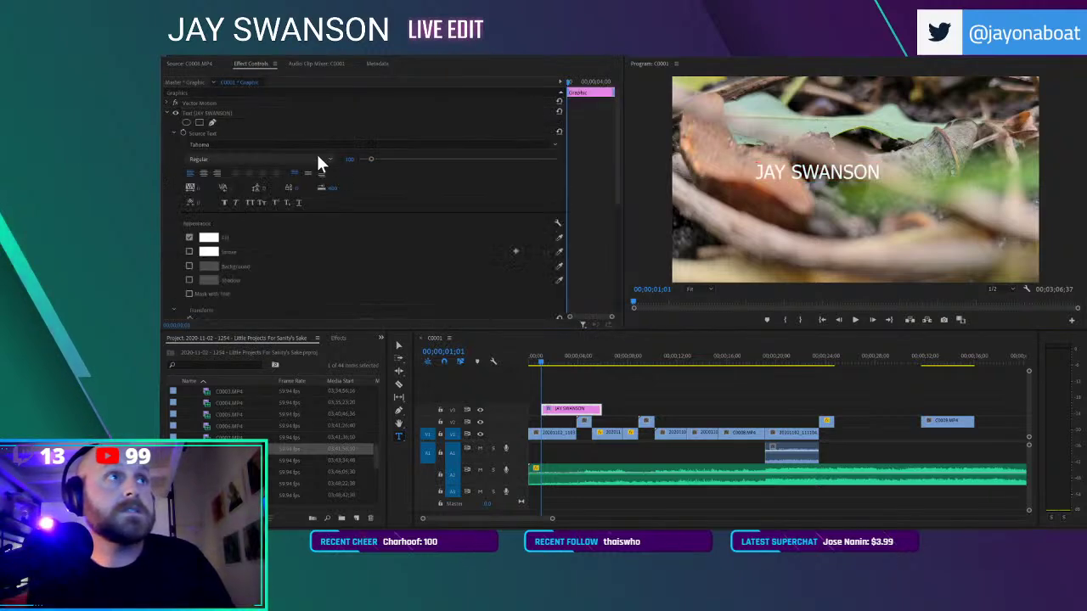
left_click(261, 144)
type("itc")
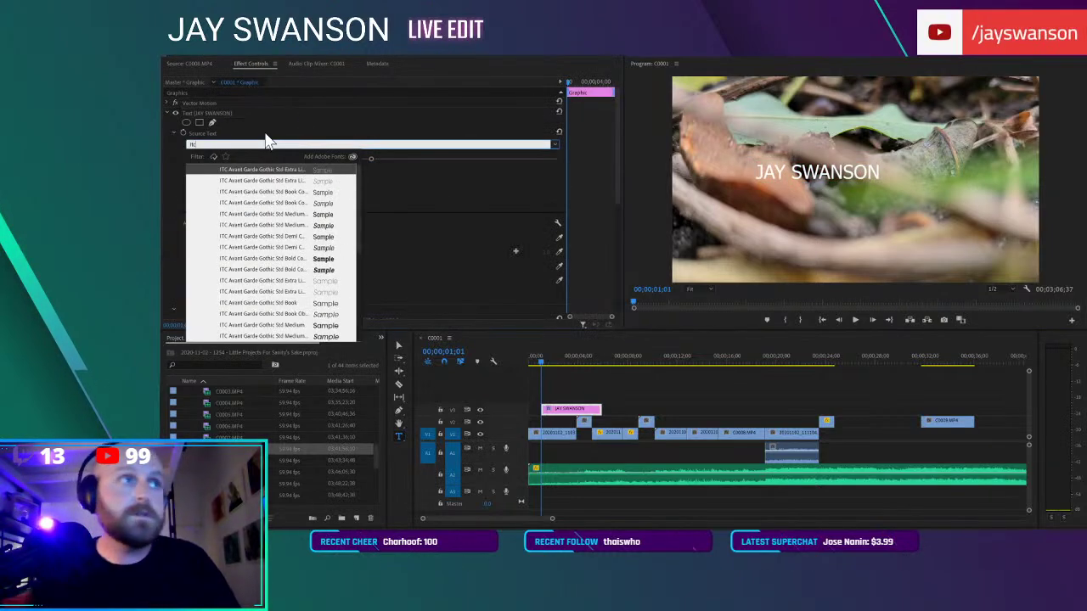
left_click(286, 304)
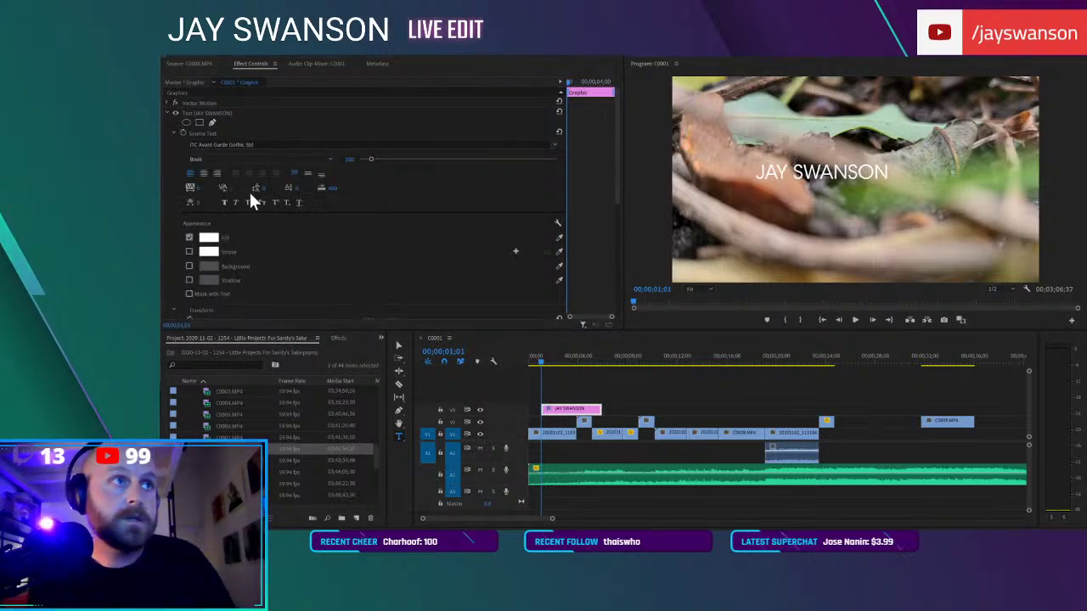
left_click(235, 161)
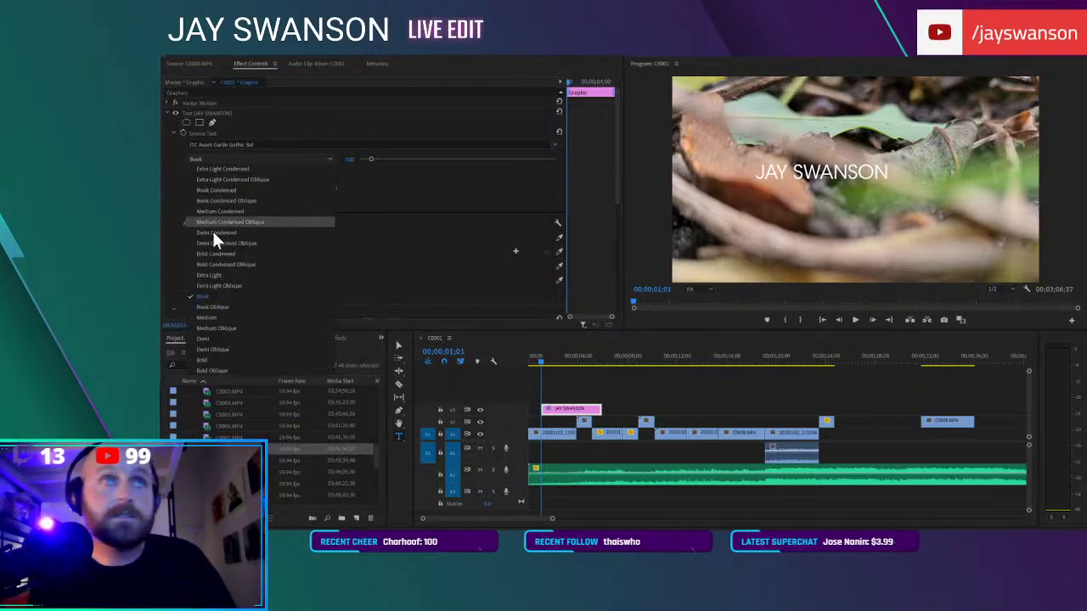
left_click(238, 335)
Add a second text line "VLOG A DAY 1254" just below the name within the same title graphic
left_click(790, 190)
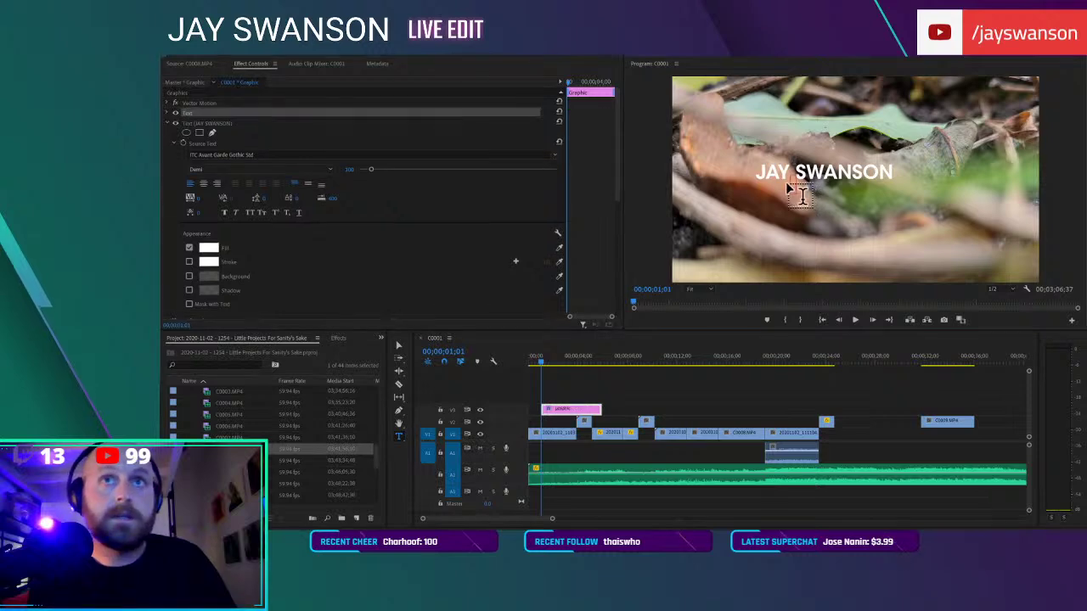
type("VLOG A DAY 1256")
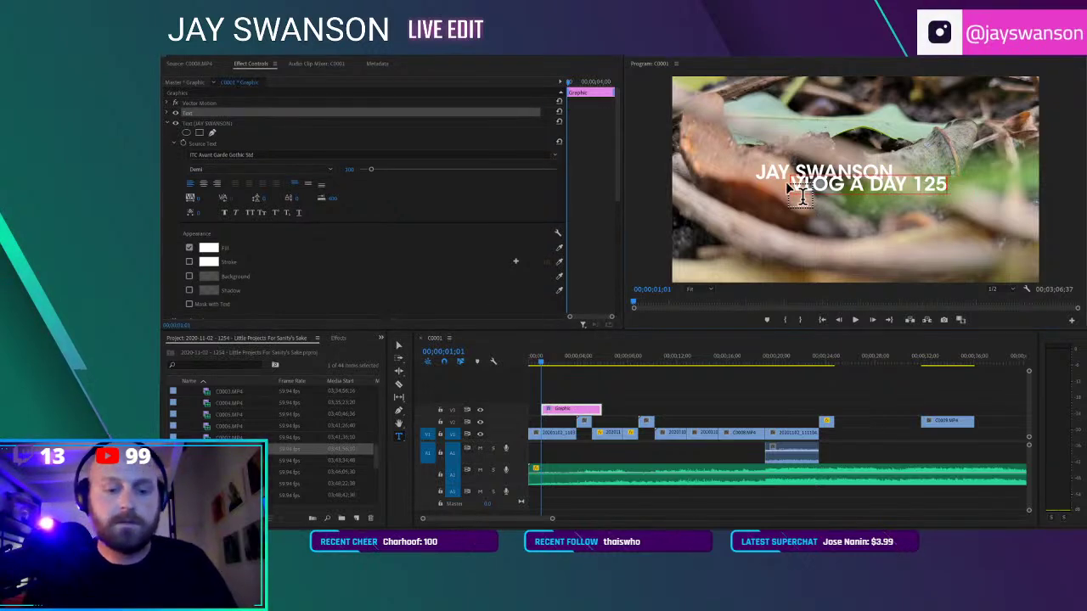
key("Escape")
Set the "VLOG A DAY 1254" line to size 50 in the Book style of ITC Avant Garde Gothic Std
left_click(229, 170)
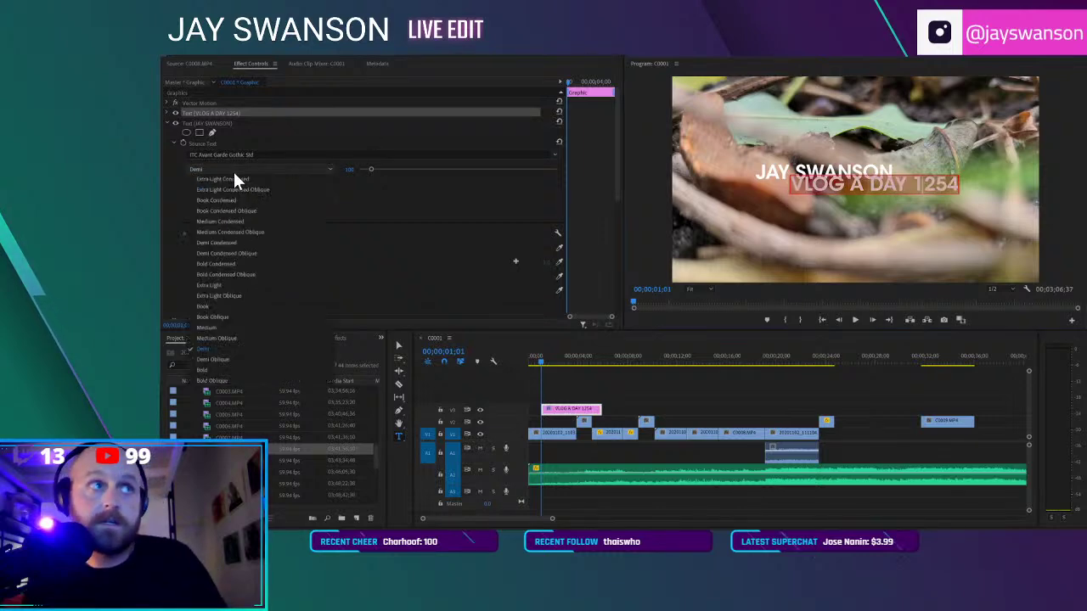
left_click(231, 306)
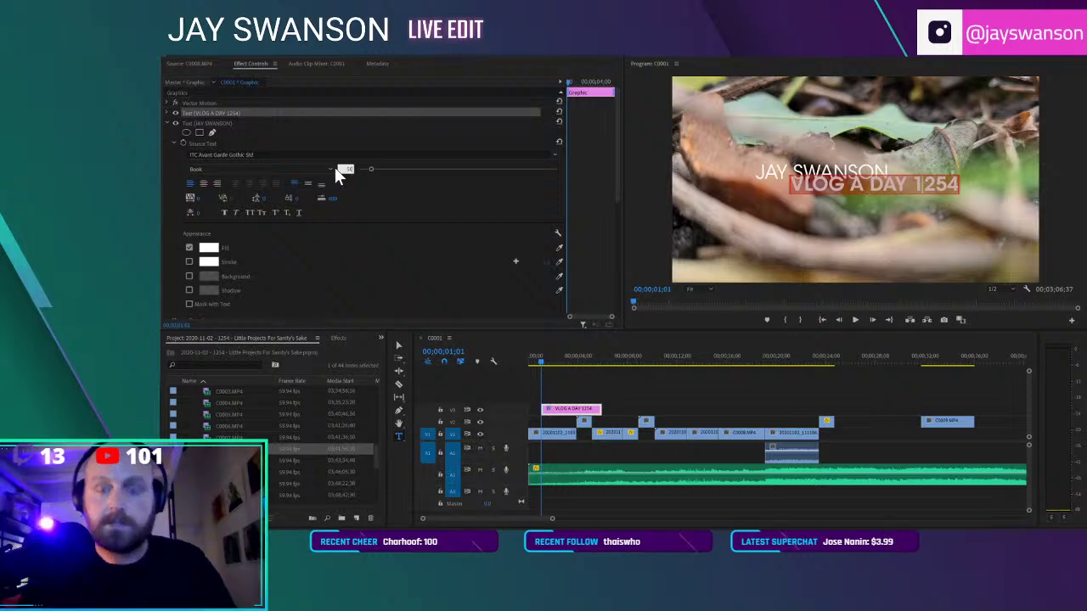
left_click(166, 113)
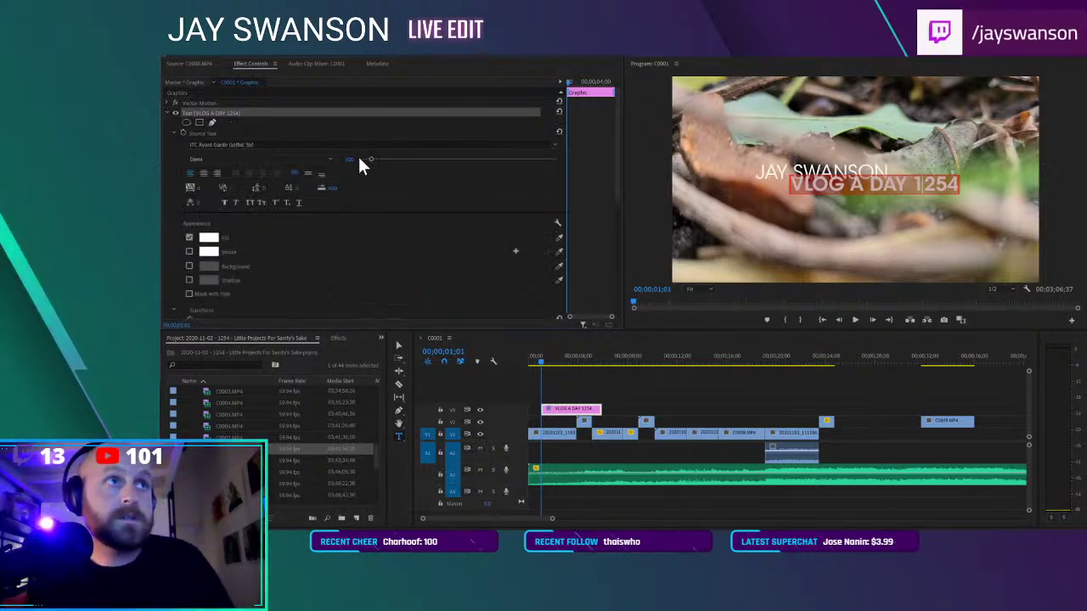
type("50")
key("Return")
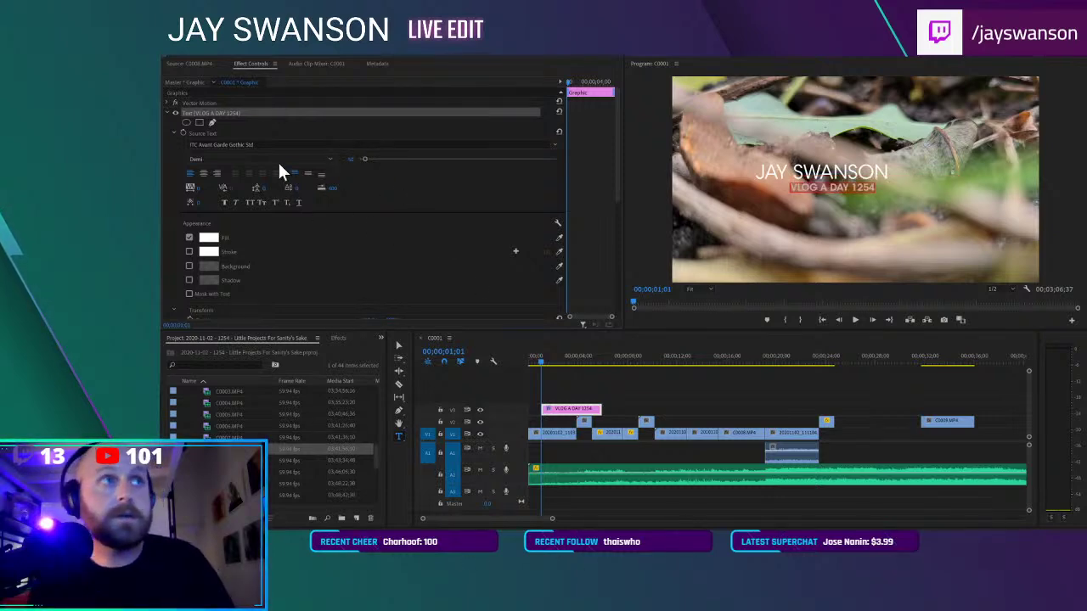
left_click(280, 159)
left_click(224, 296)
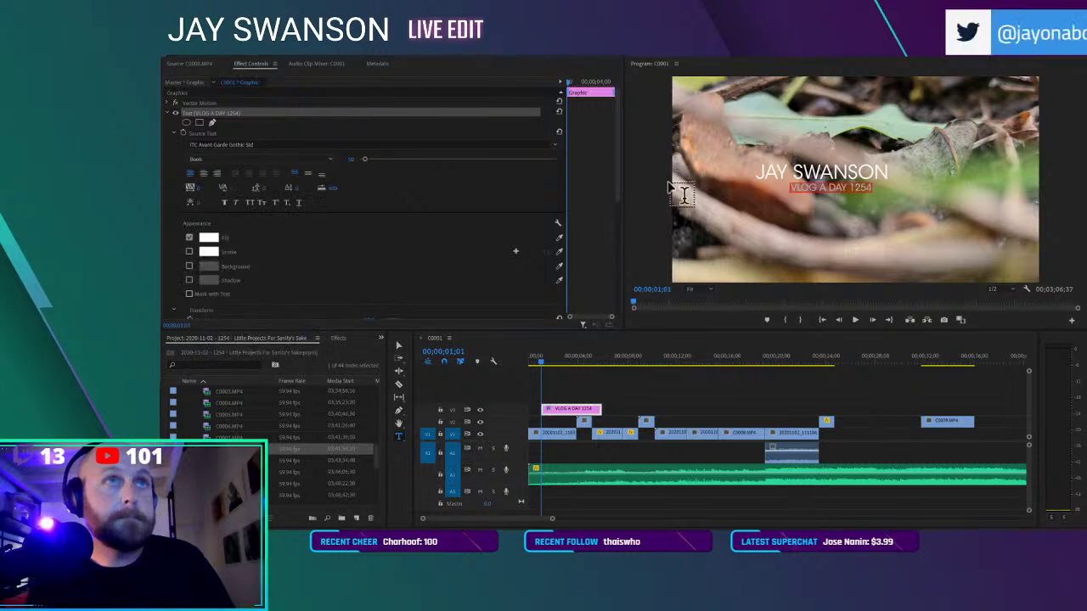
left_click(246, 160)
left_click(234, 296)
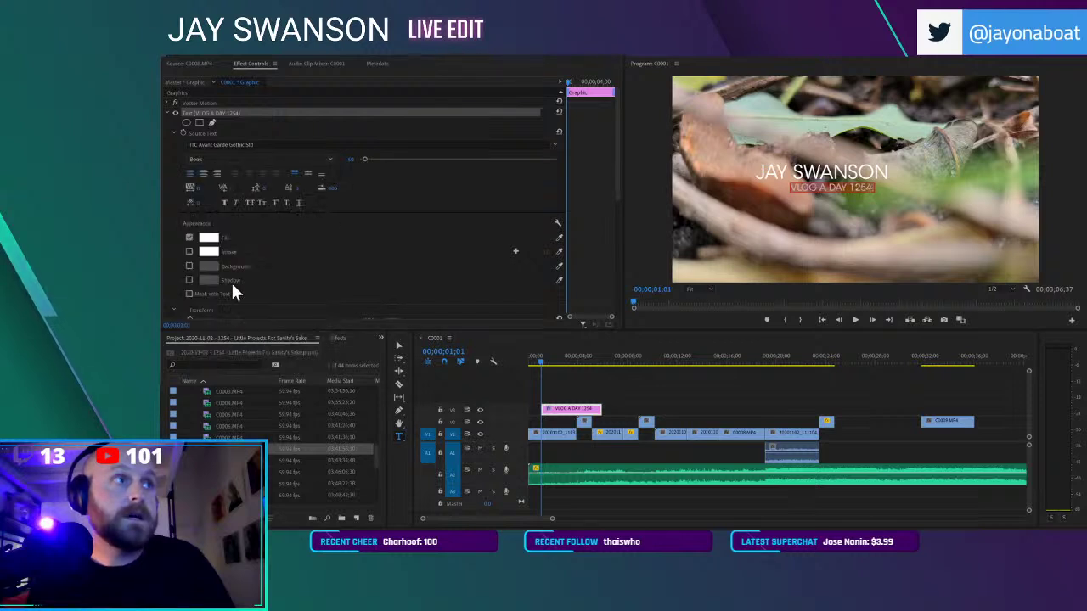
Set the name line back to the Demi style and align the "VLOG A DAY 1254" line with the name's right edge
left_click(168, 113)
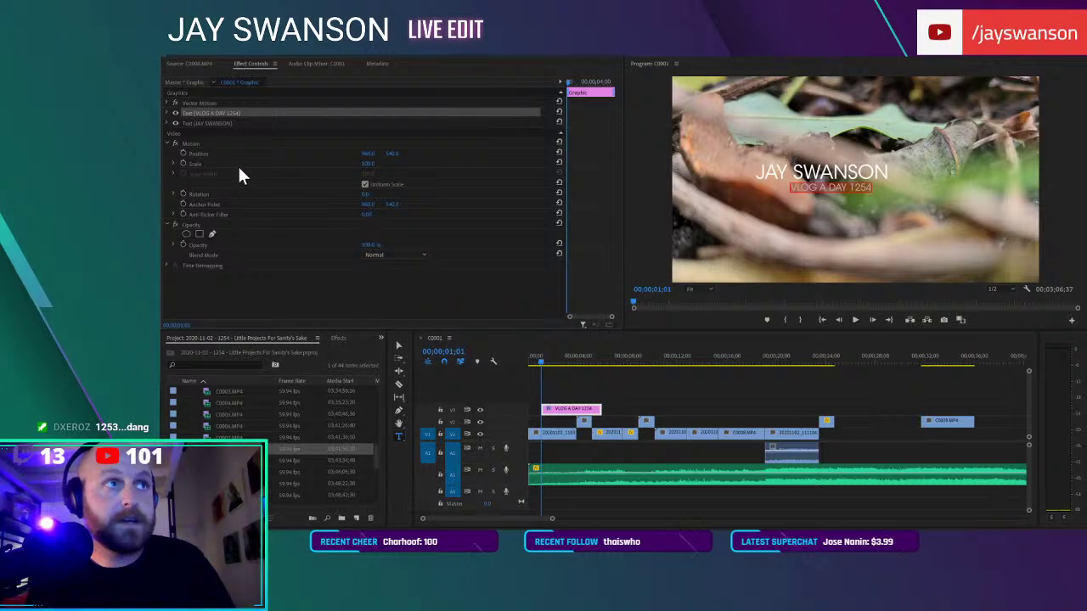
left_click(167, 123)
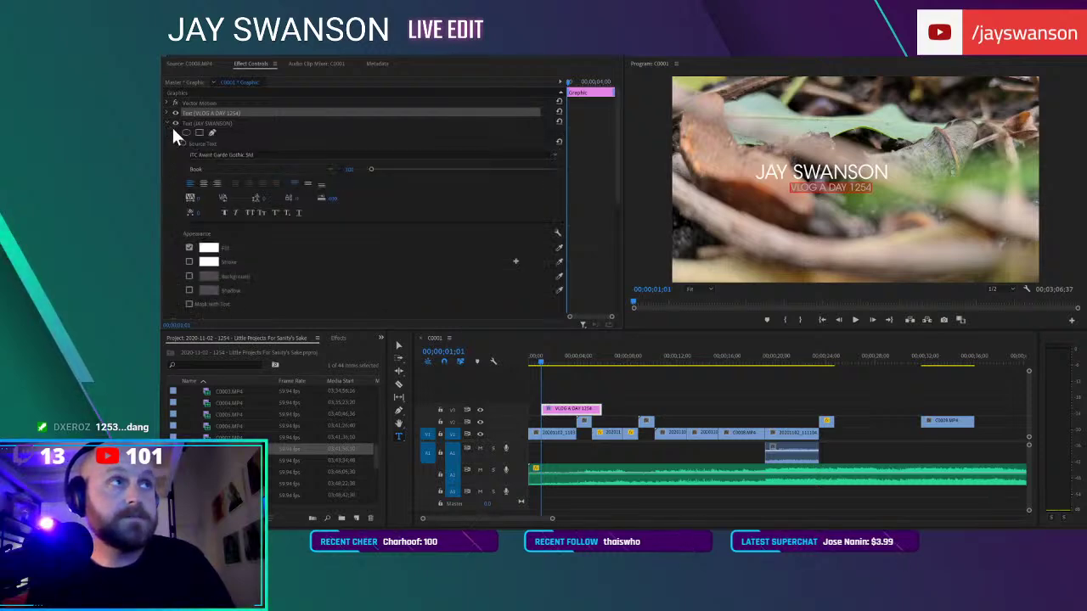
left_click(292, 169)
left_click(222, 348)
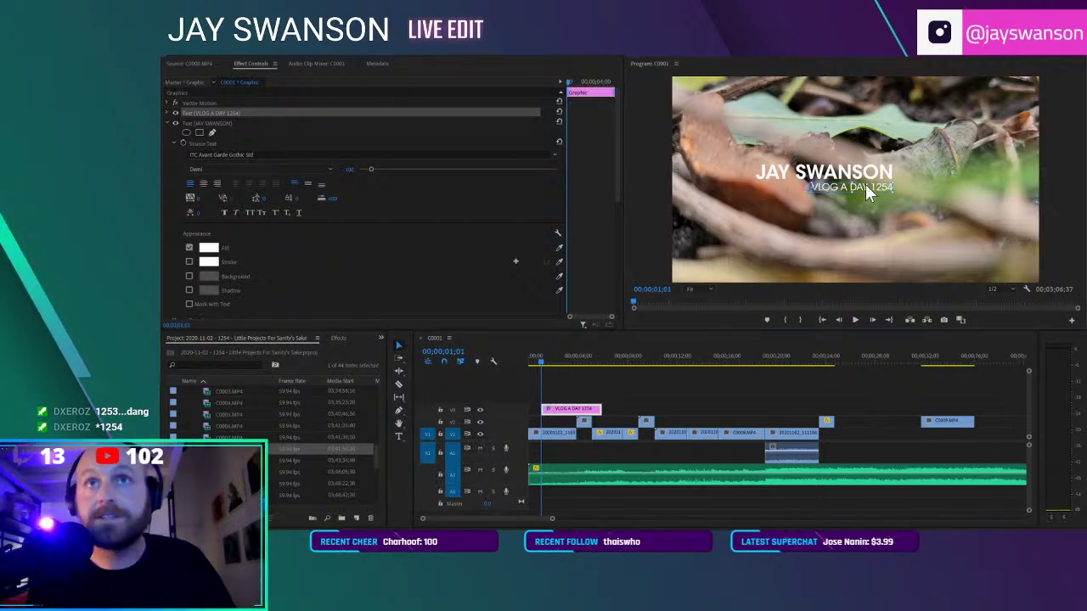
left_click(905, 169)
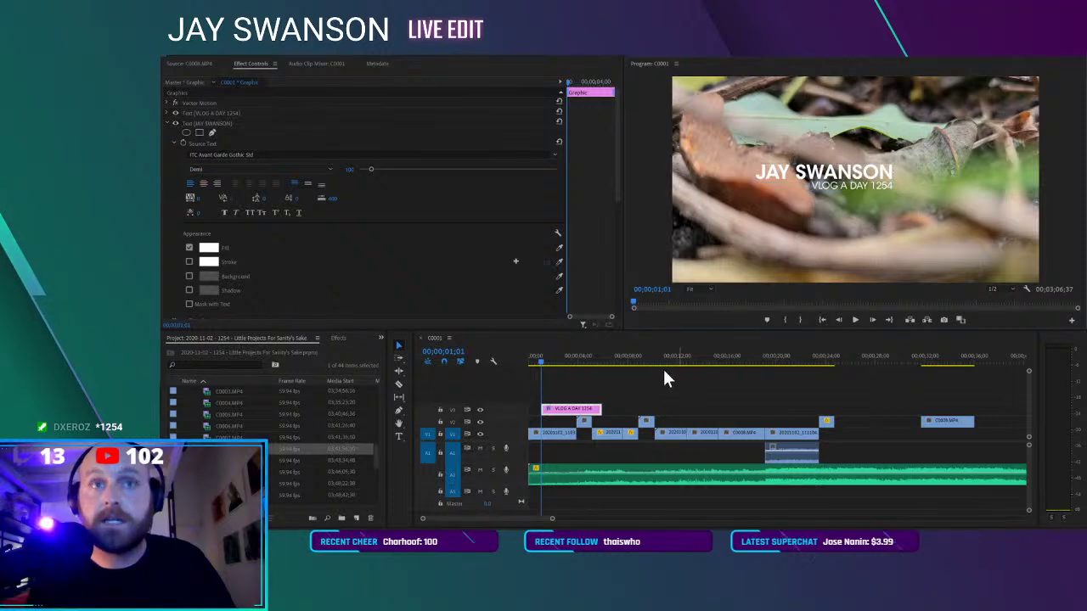
Fit the title graphic over the opening leaf shot from the sequence start and split it at about 00;00;02;30
mouse_move(576, 414)
left_mouse_down()
mouse_move(564, 417)
mouse_move(579, 409)
left_mouse_up()
key("space")
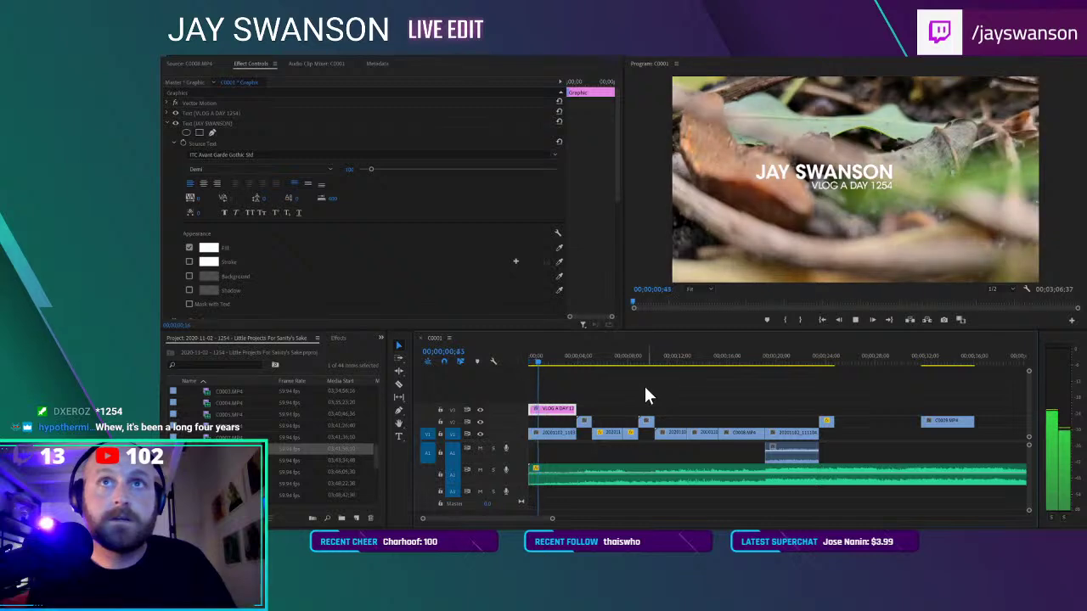
key("space")
key("c")
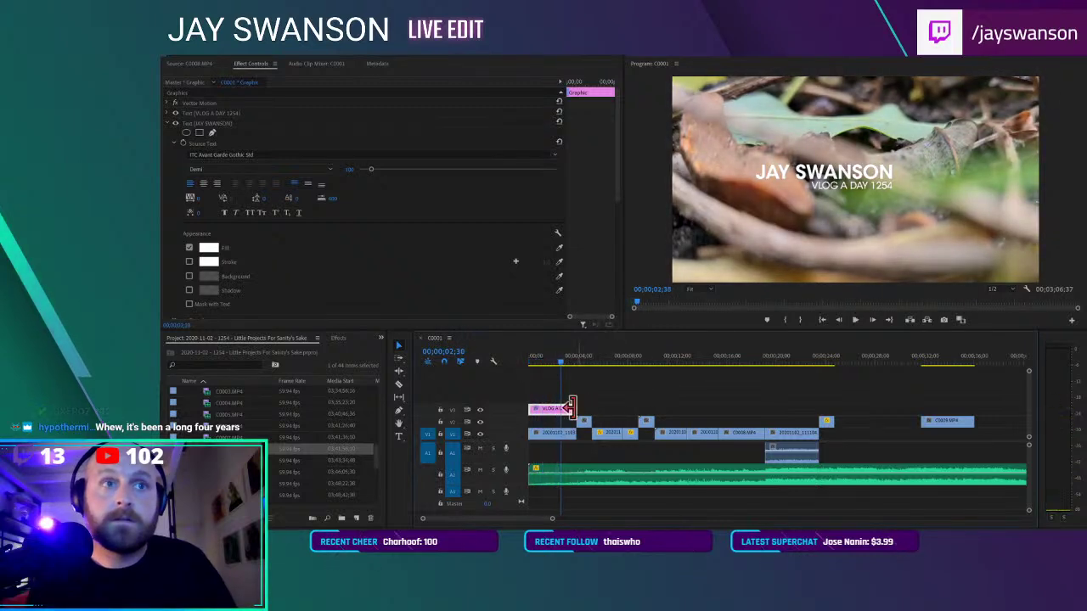
left_click(561, 410)
Delete the "VLOG A DAY 1254" line from the title's first segment and save the project
left_click(557, 353)
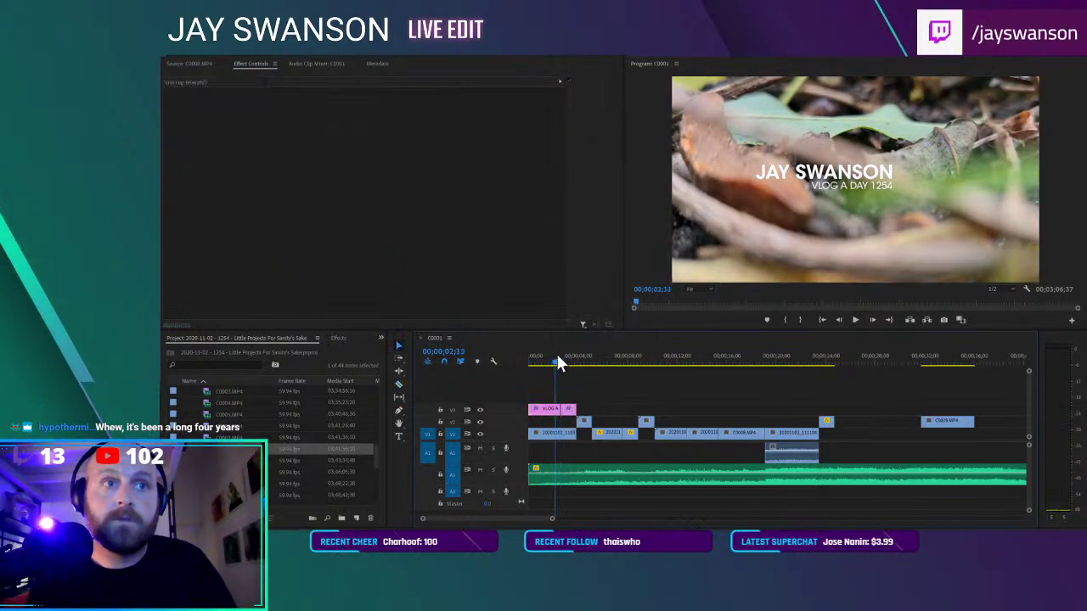
left_click(872, 188)
key("Delete")
left_click(712, 382)
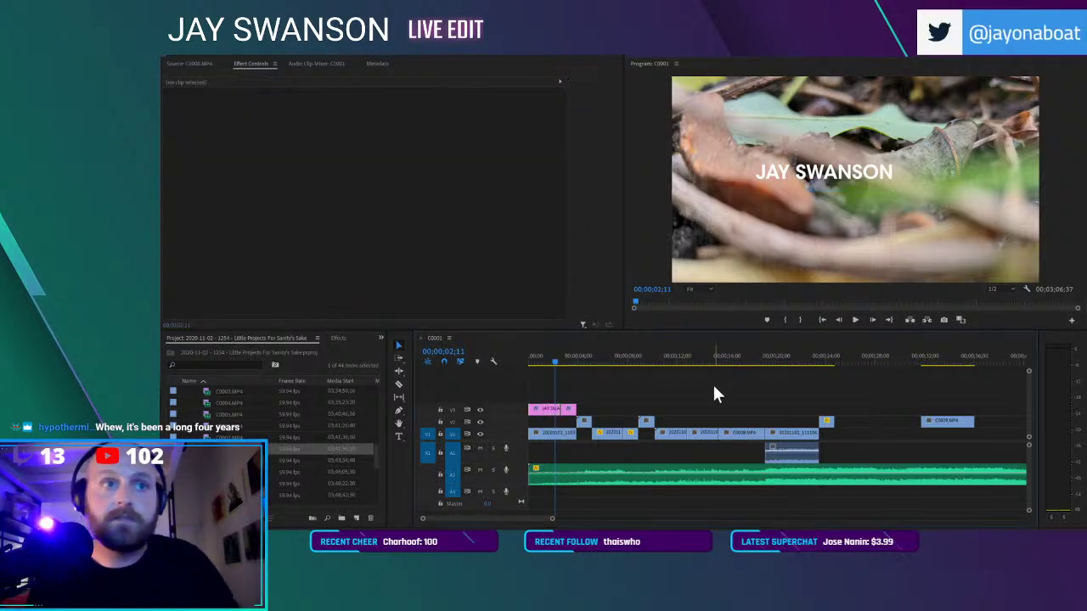
key("ctrl+s")
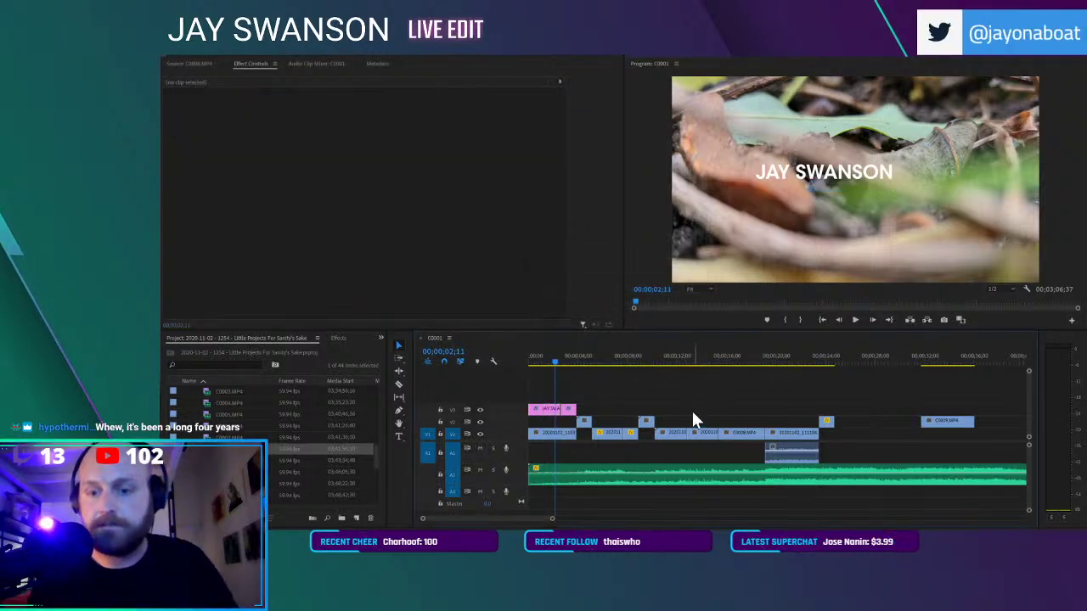
Copy the two-line title segment over the tree shot at 00;00;10;54 and change its lines to "PARIS" and "NOV 2, 2020"
key("space")
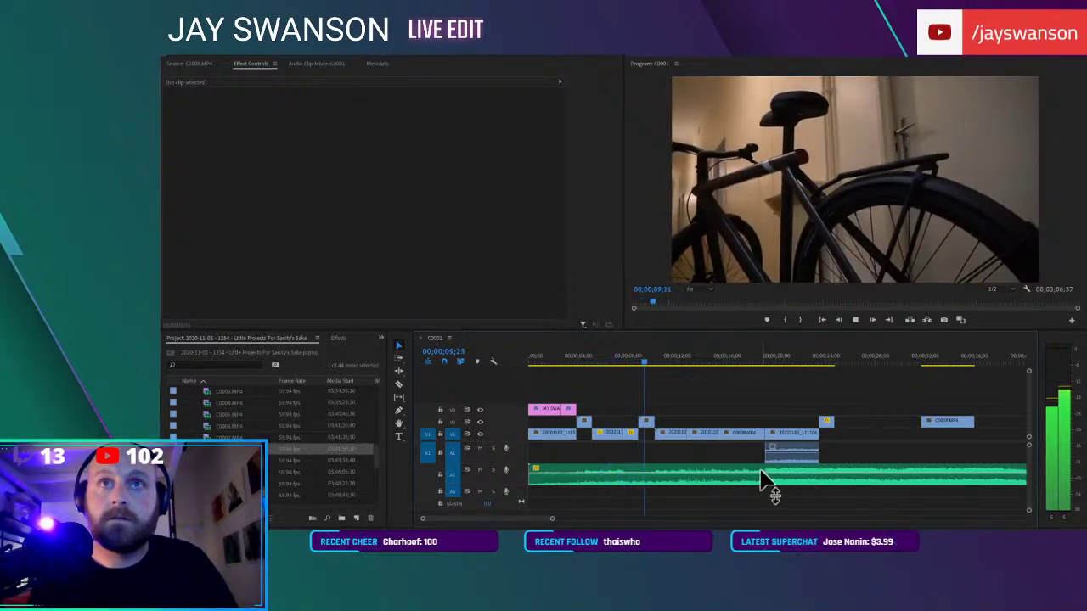
key("ctrl+s")
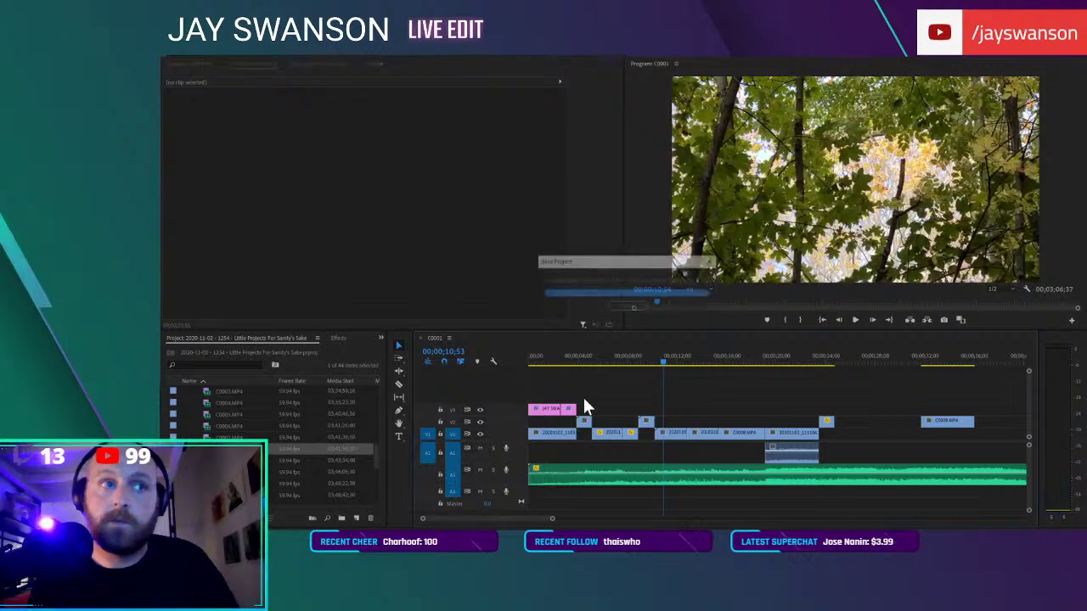
left_click_drag(570, 410, 677, 410)
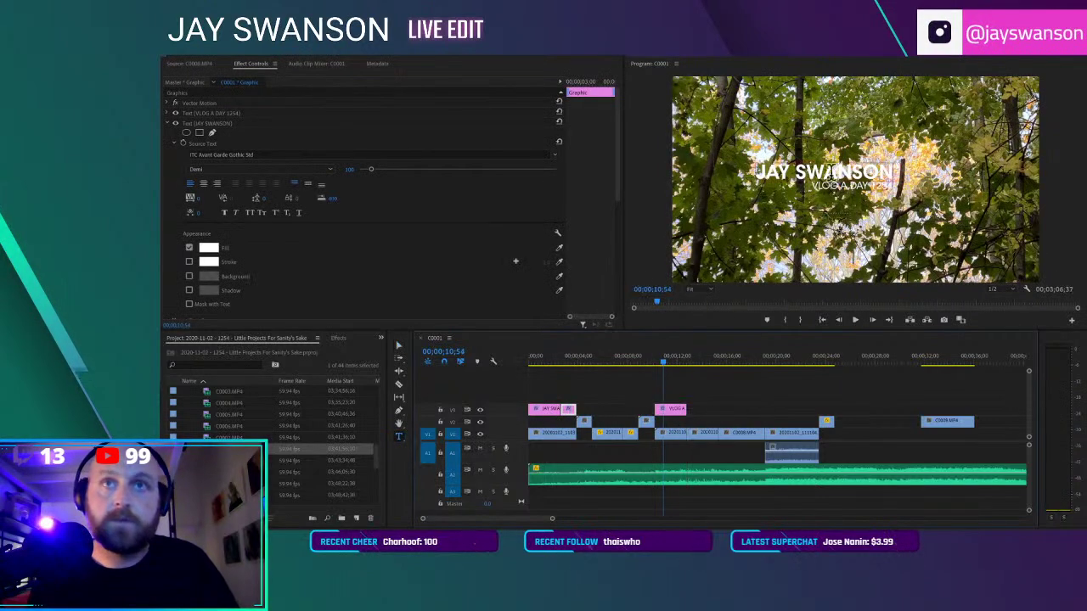
left_click(826, 172)
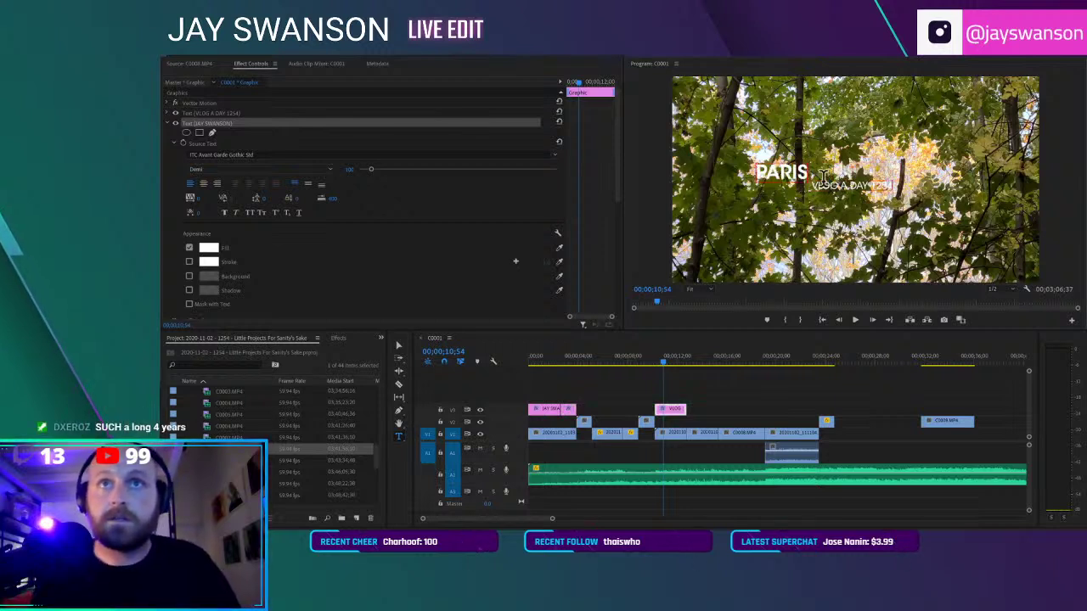
left_click(826, 185)
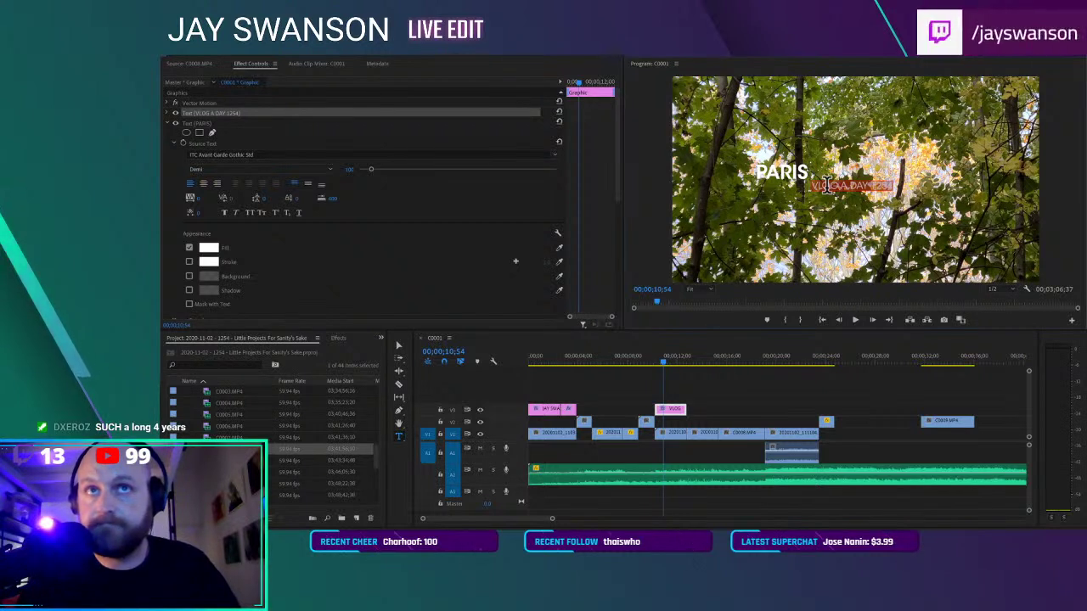
type("NOV 2, 2020")
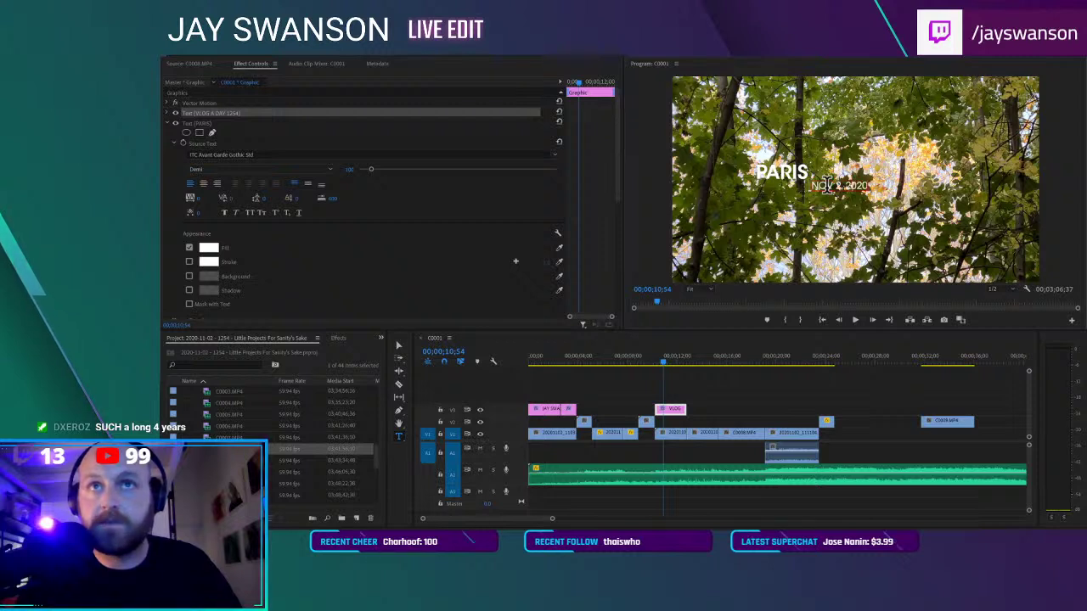
Place the "NOV 2, 2020" line under "PARIS" and shift both lines together toward the middle of the frame
left_click(400, 345)
left_click_drag(854, 193, 823, 199)
left_click(786, 174, "shift")
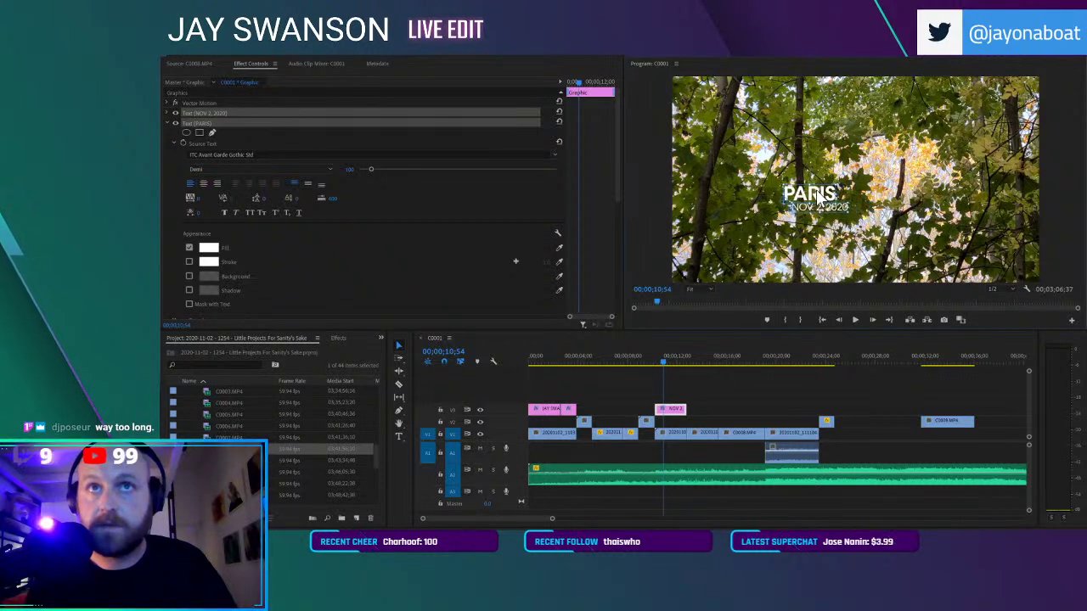
left_click(689, 379)
Play back the sequence and trim the end of the short V2 clip after the leaf-path shot to 00;00;23;56
key("space")
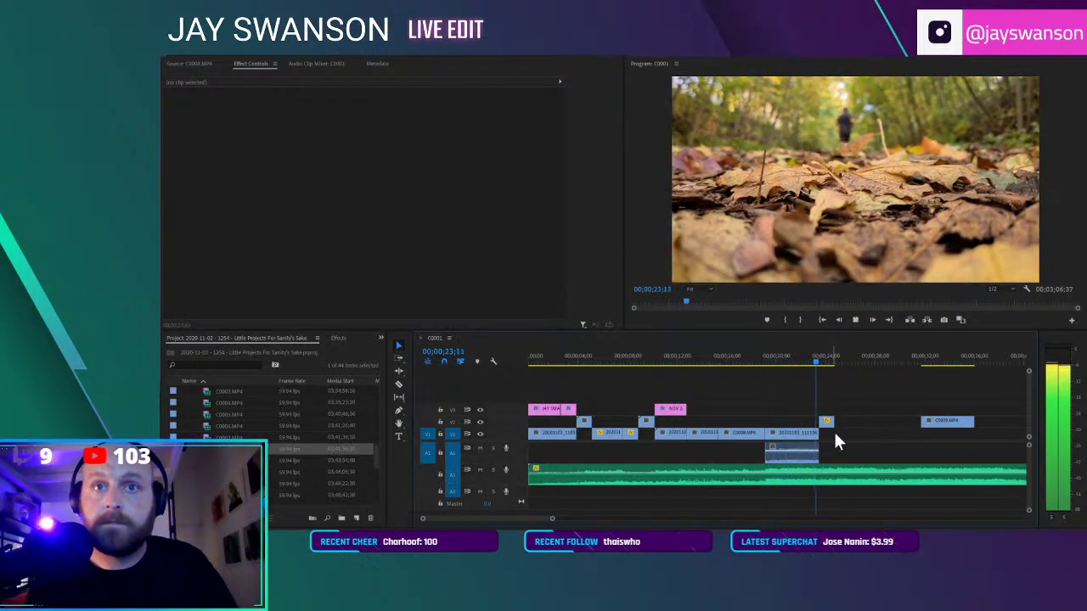
key("space")
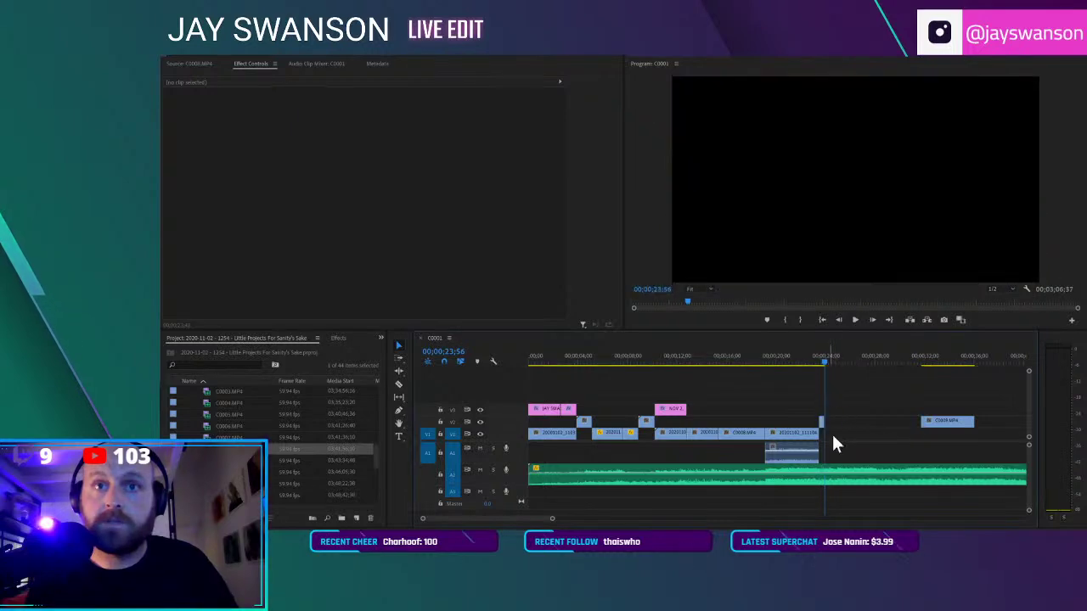
left_click_drag(830, 426, 825, 426)
Mark a 25-frame range of C0007.MP4 with the bike lights on and place it on V2 at 00;00;23;56
left_click(228, 438)
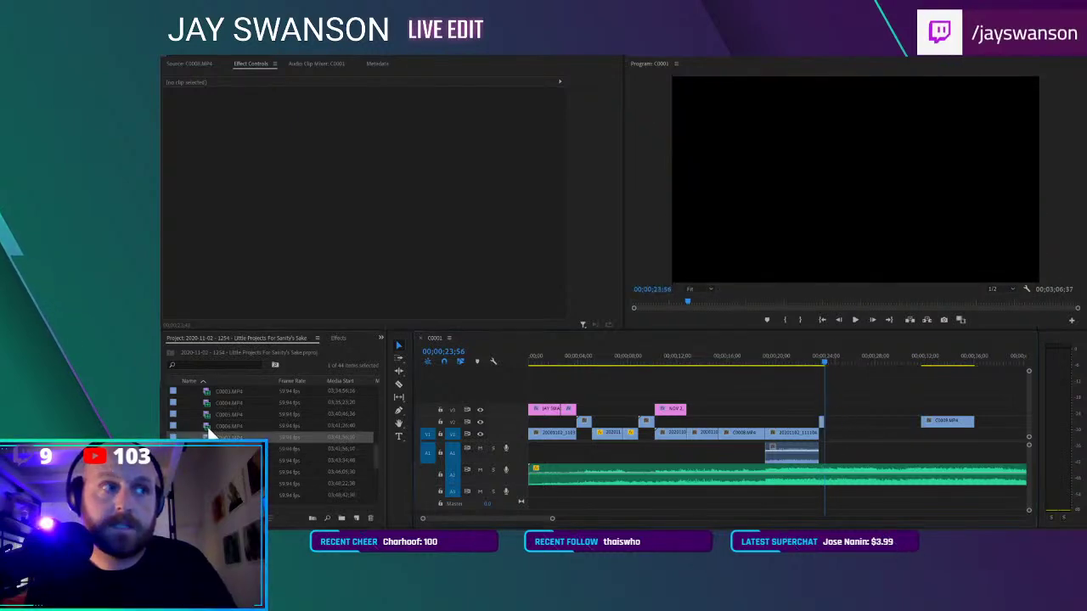
double_click(207, 426)
double_click(208, 437)
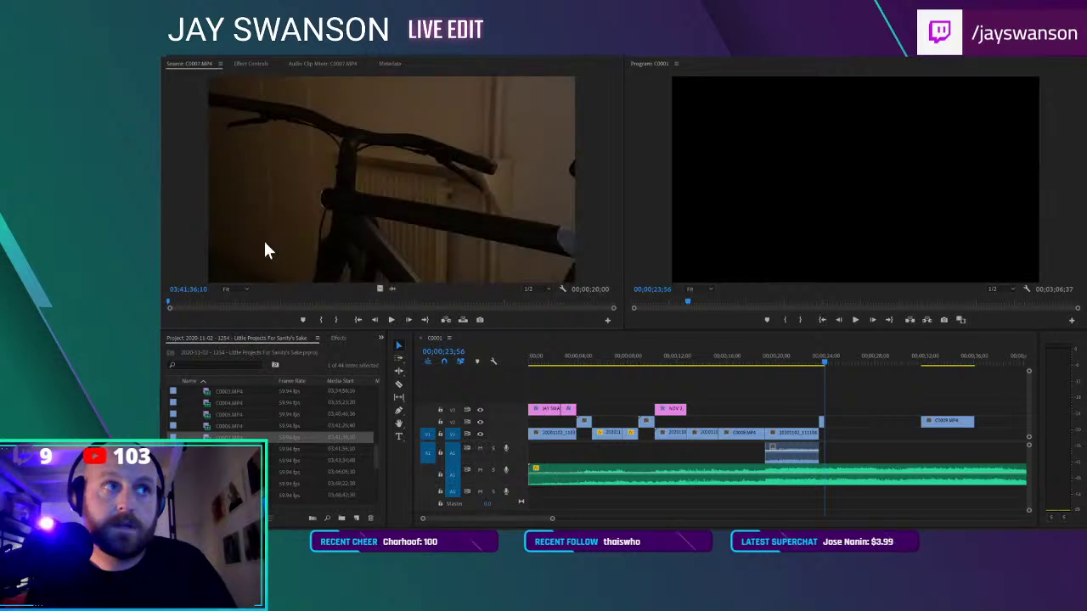
left_click_drag(199, 306, 315, 305)
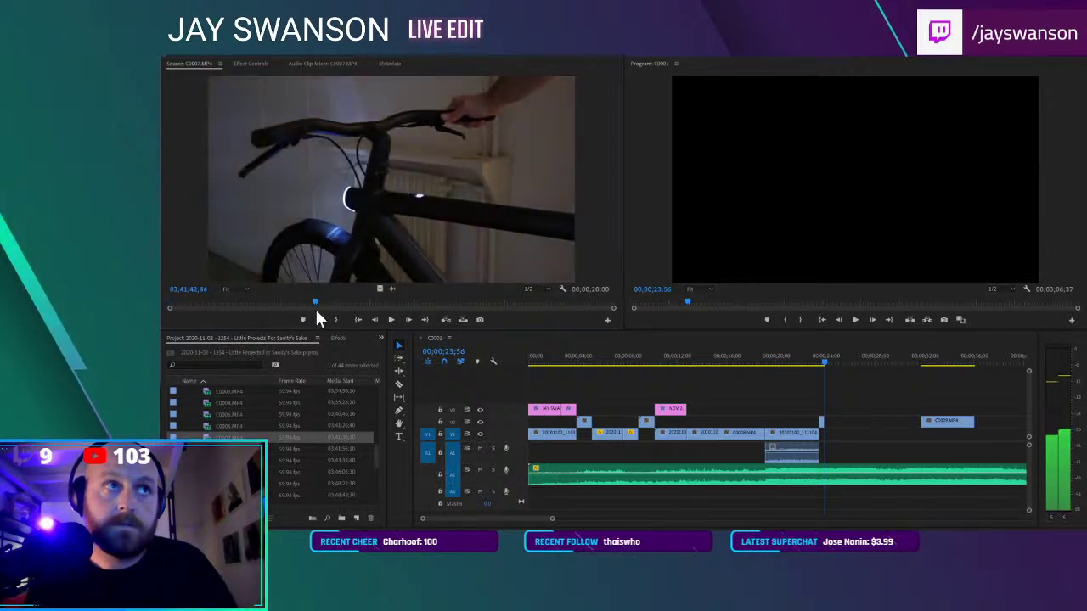
key("space")
key("i")
key("space")
key("o")
left_click_drag(379, 290, 825, 423)
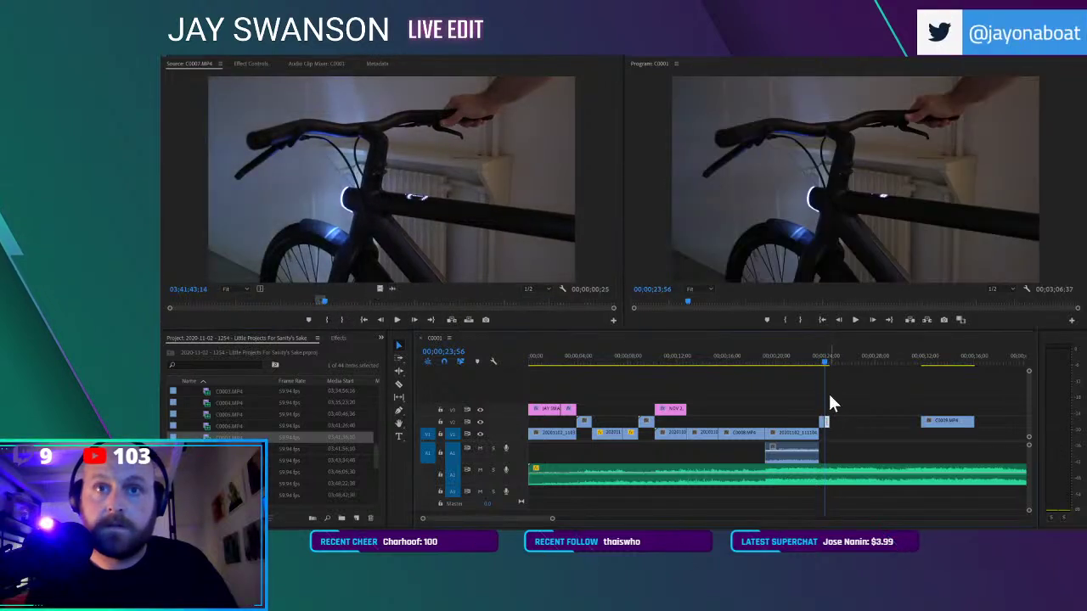
Play back the cut into the lit bike clip and trim that clip's end to 00;00;24;15
left_click(815, 357)
key("space")
key("space")
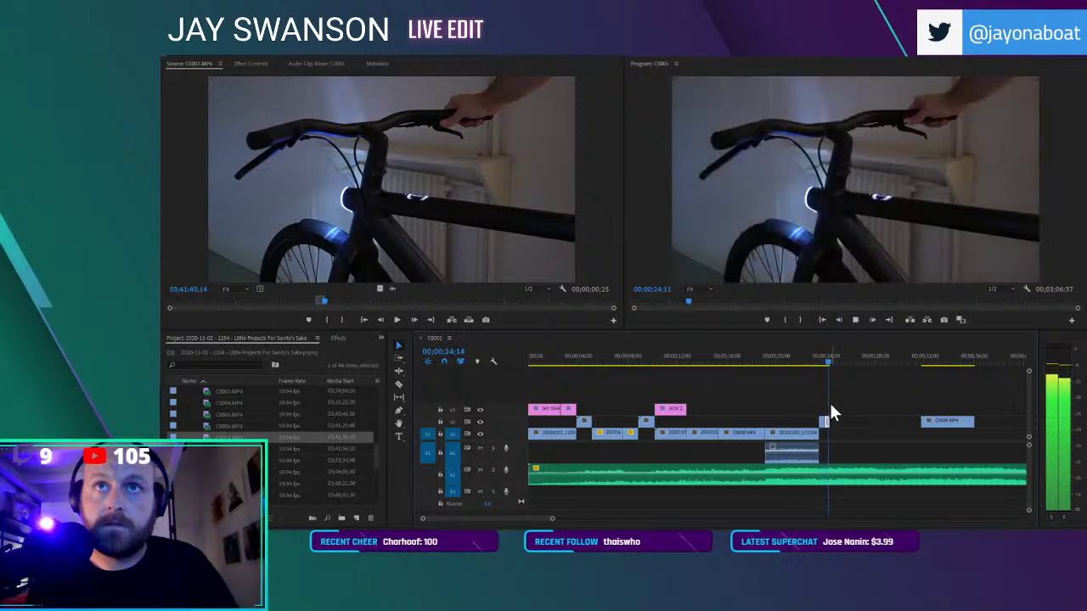
left_click_drag(833, 423, 831, 424)
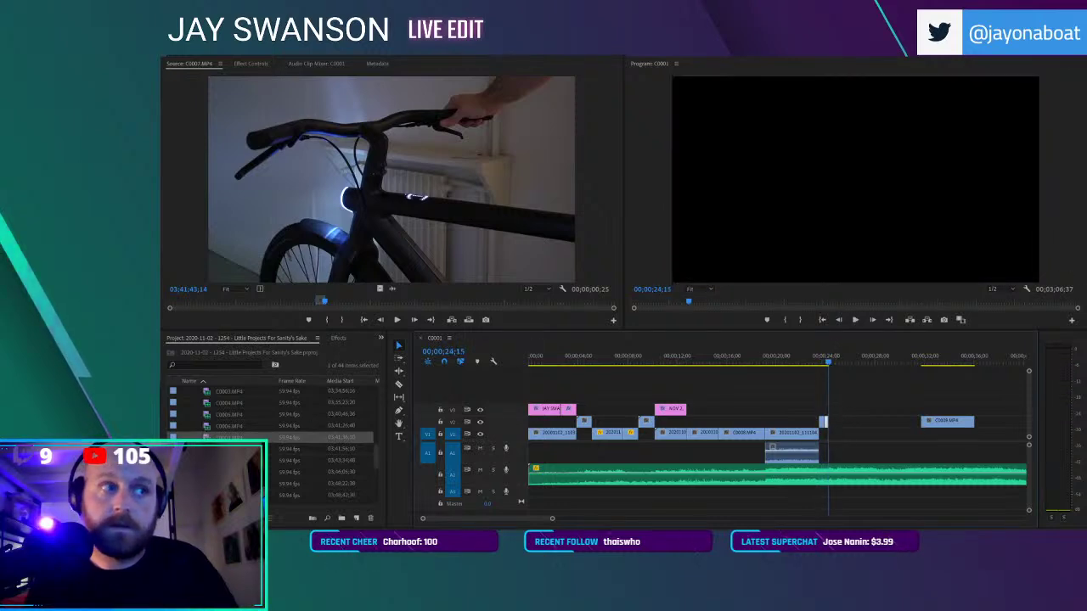
Look through the later clips in the bin, previewing the indoor bike shot and the kettle shot
scroll(208, 450, "down", 1)
scroll(208, 450, "up", 4)
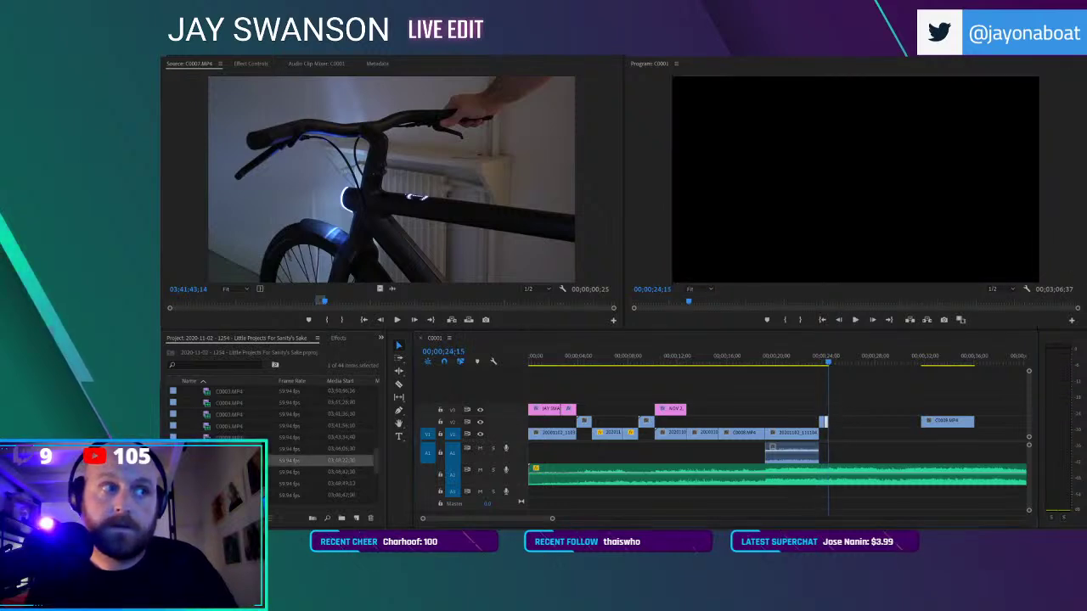
left_click(205, 414)
left_click(210, 426)
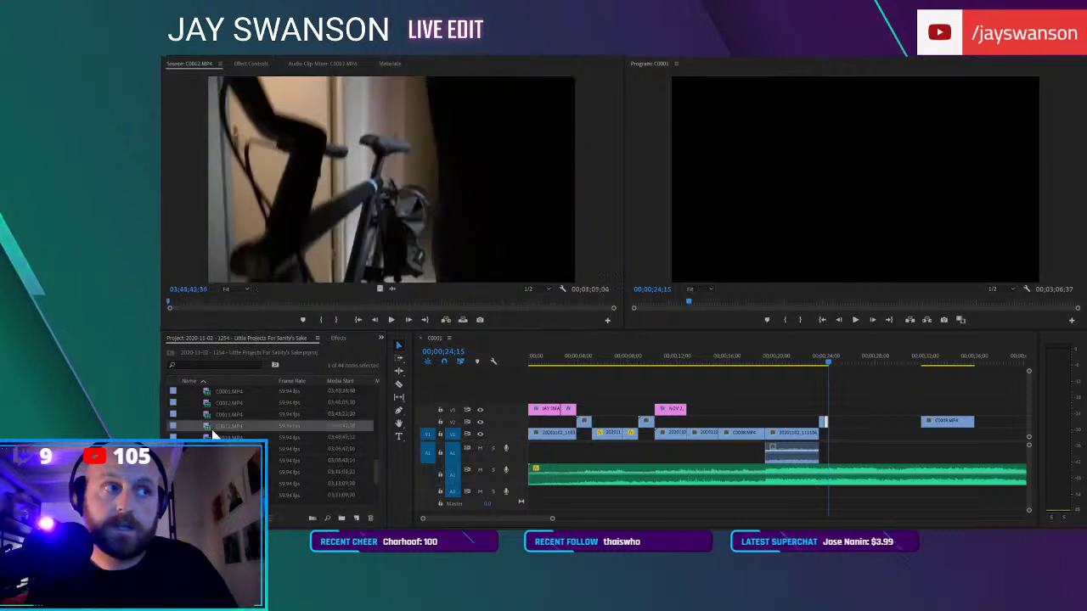
double_click(208, 460)
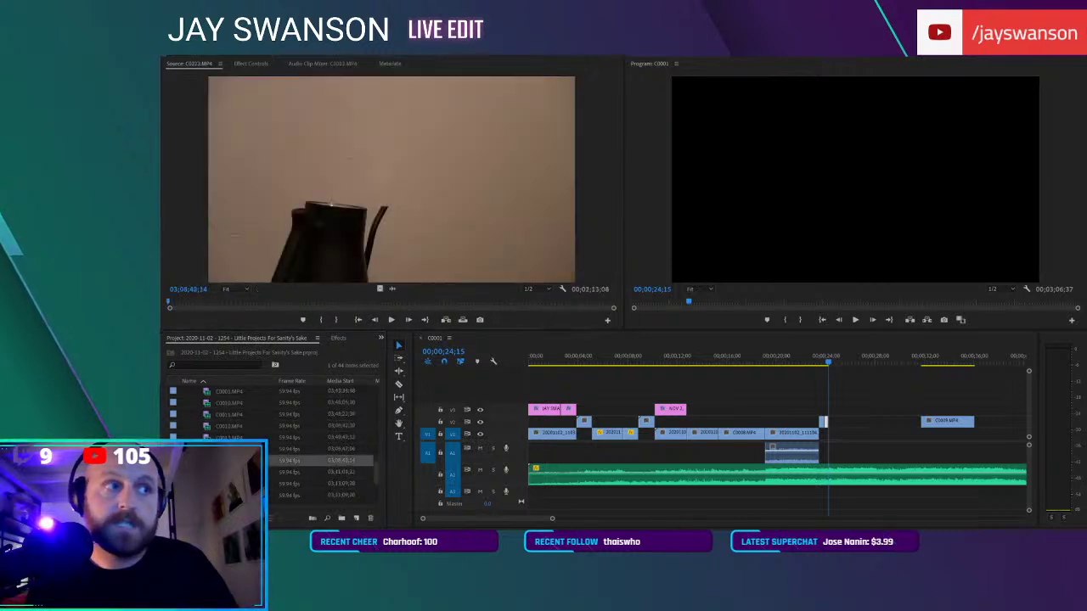
left_click(222, 438)
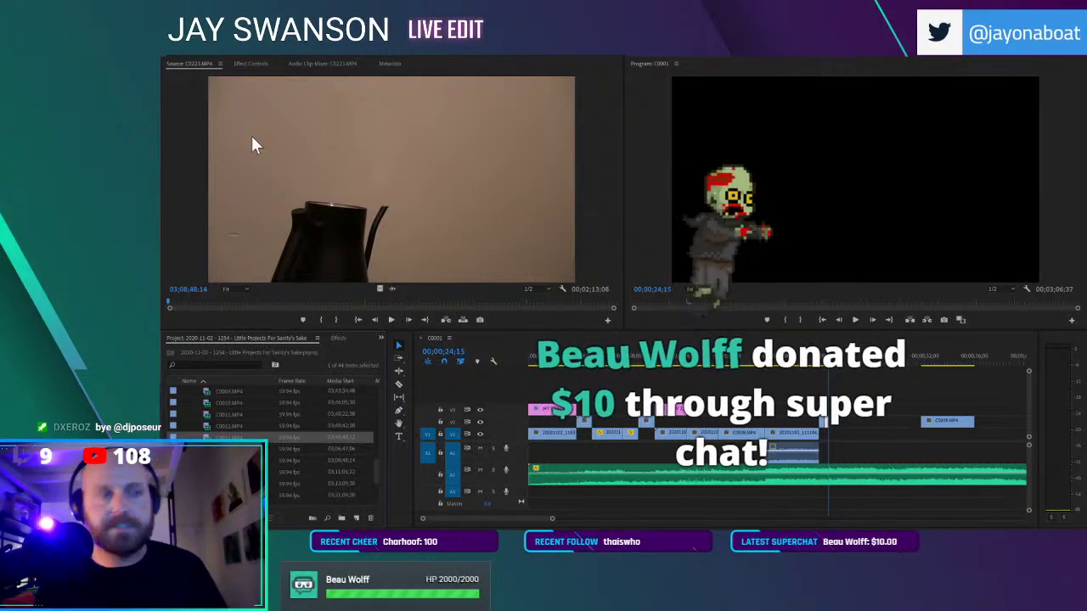
Browse the 2020-11-02 bin from its start for the next shot, previewing the bike rack close-up C0001.MP4
left_click_drag(377, 472, 387, 375)
scroll(376, 390, "down", 3)
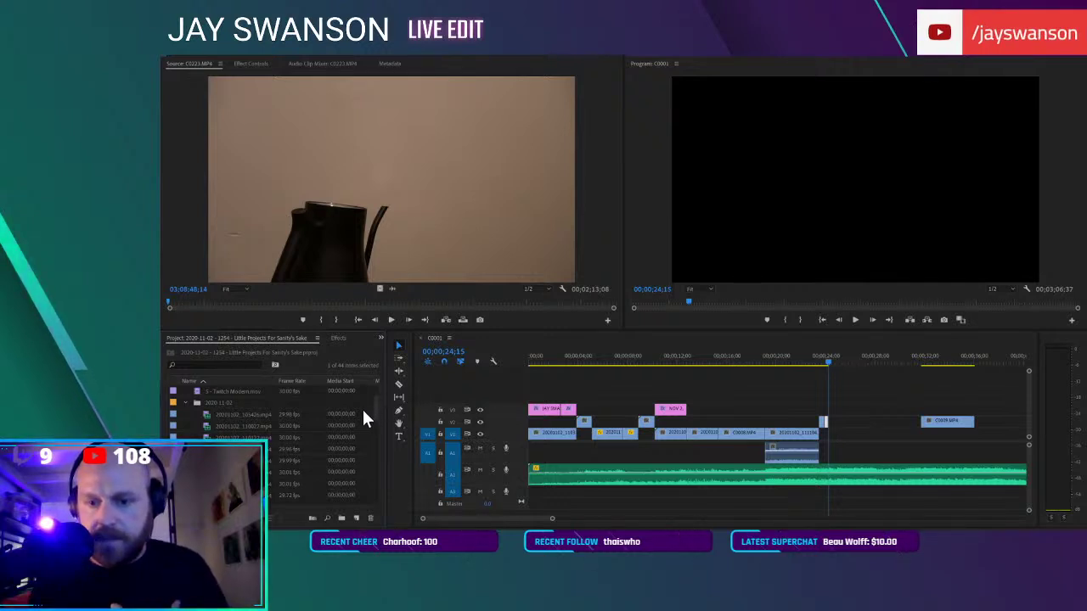
scroll(376, 395, "up", 1)
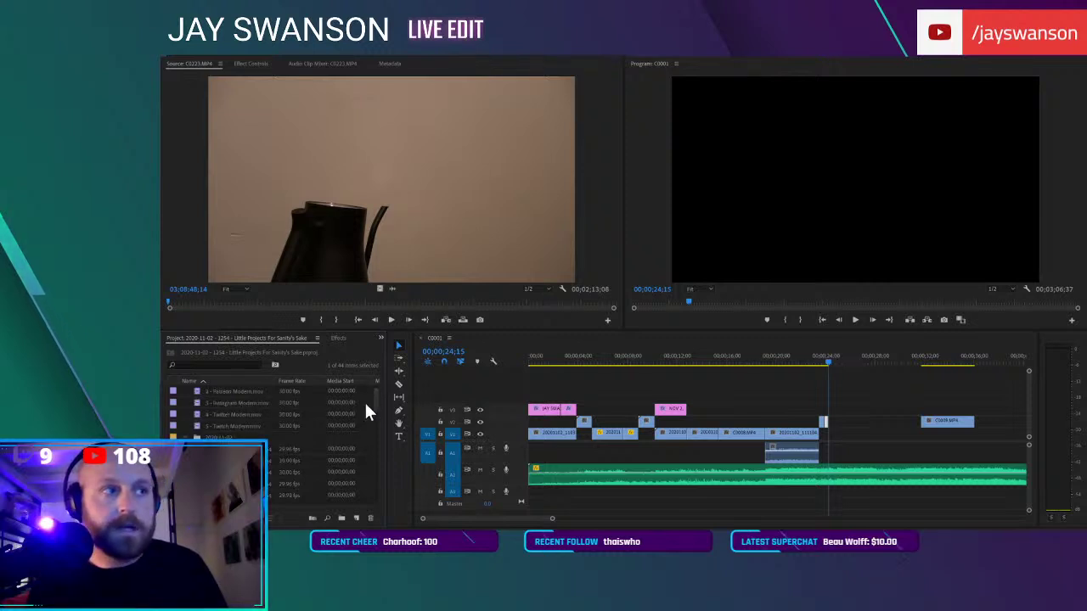
left_click(323, 448)
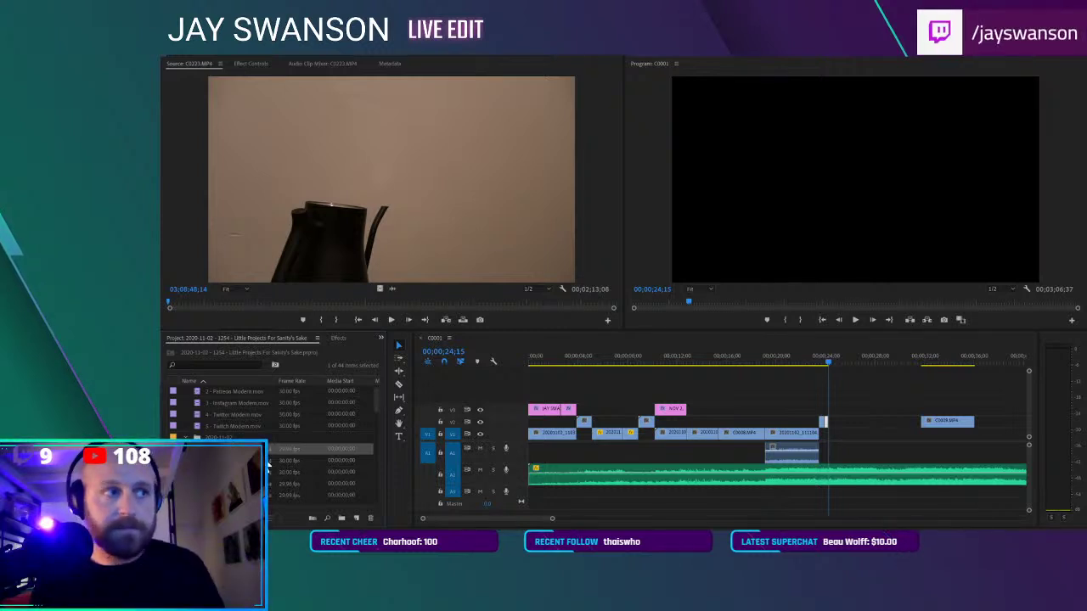
scroll(272, 442, "down", 2)
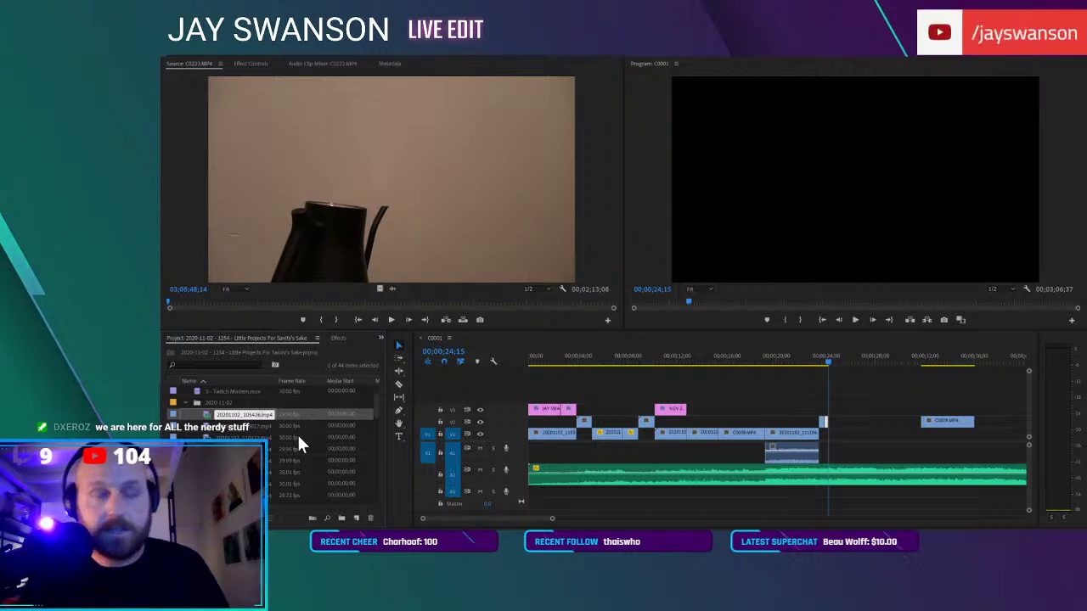
key("Return")
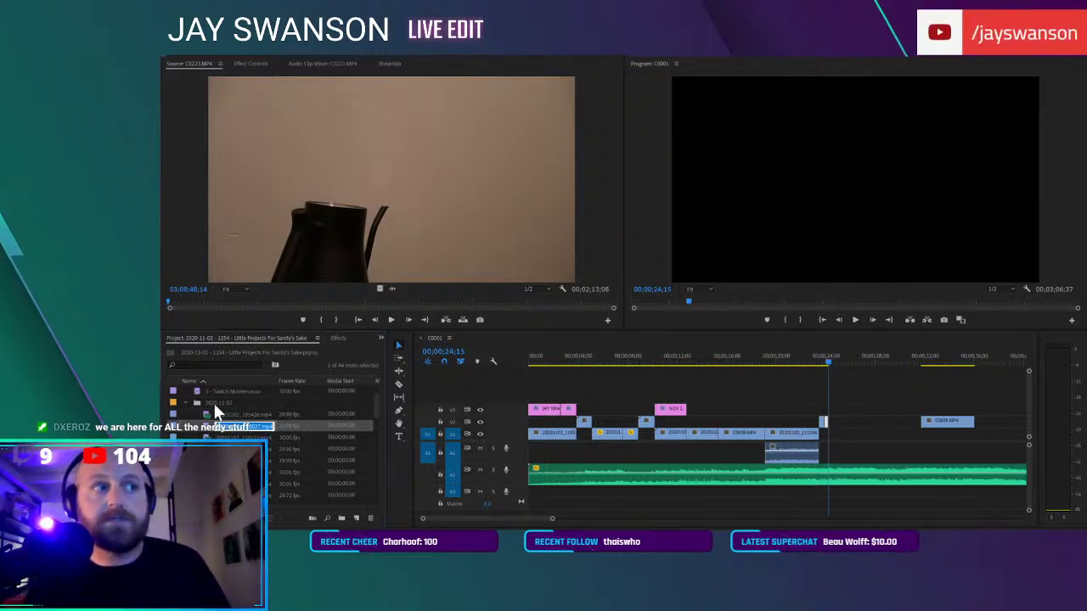
left_click(207, 414)
scroll(242, 400, "down", 2)
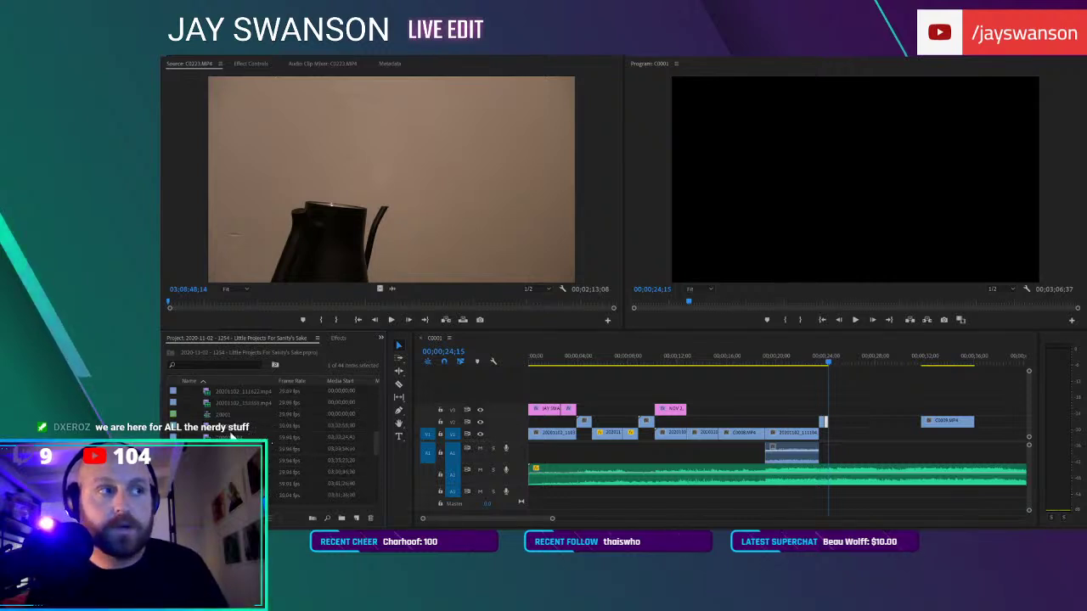
double_click(208, 403)
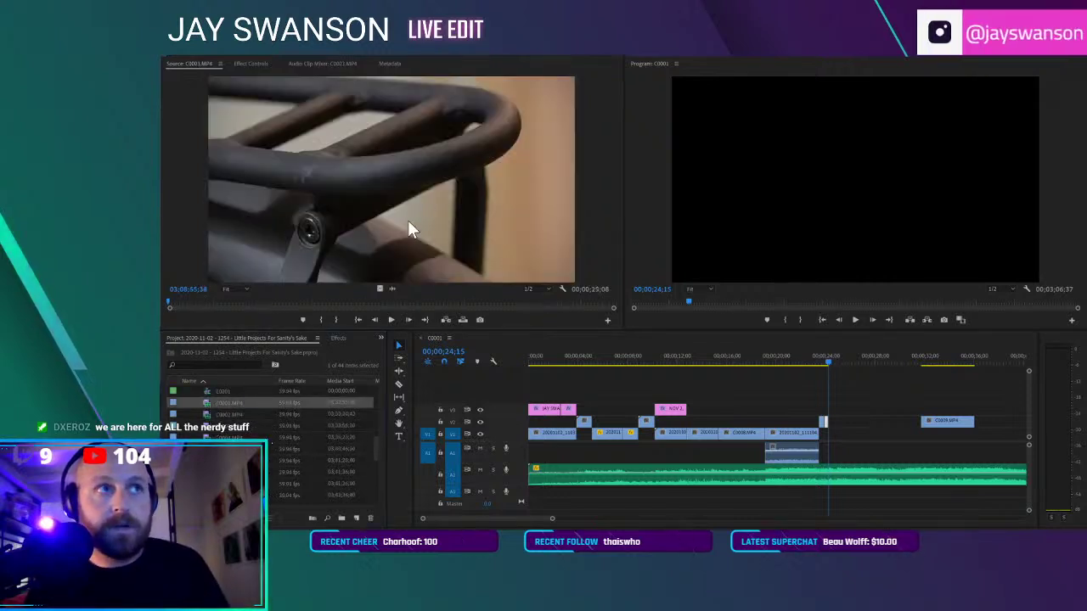
scroll(276, 416, "down", 2)
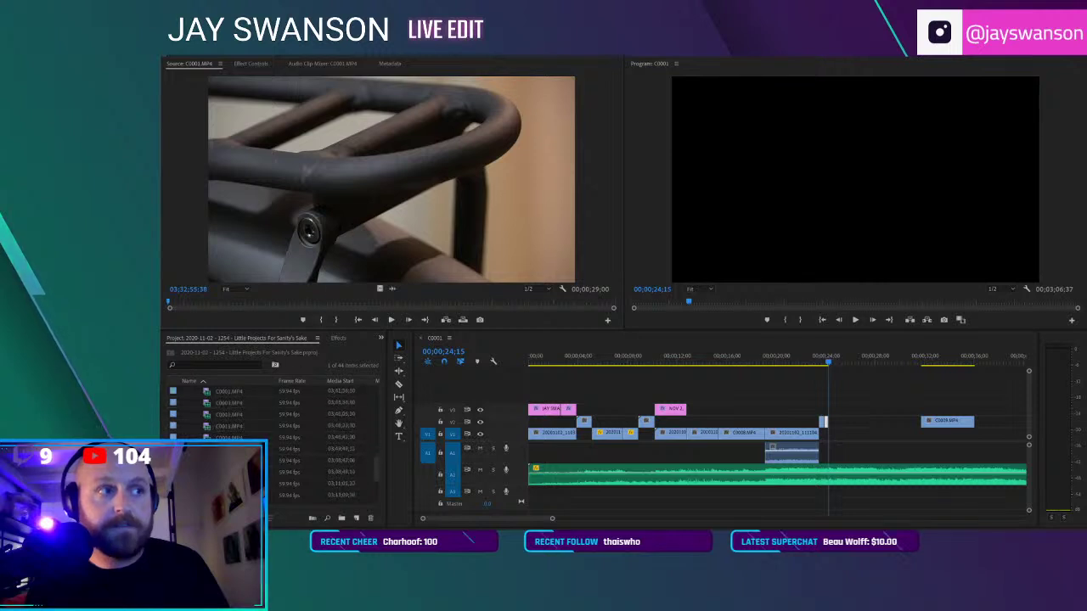
Mark the opening of C0224.MP4 up to 03;11;09;48, place its video on V2 at 00;00;24;15 and trim its end short
double_click(208, 450)
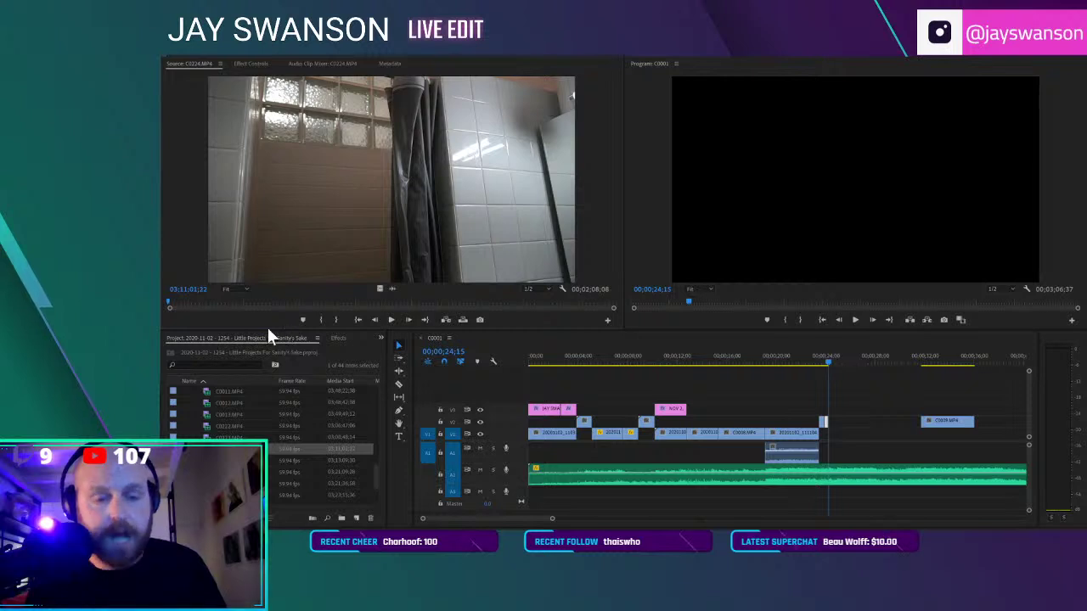
left_click(180, 303)
left_click_drag(185, 303, 198, 303)
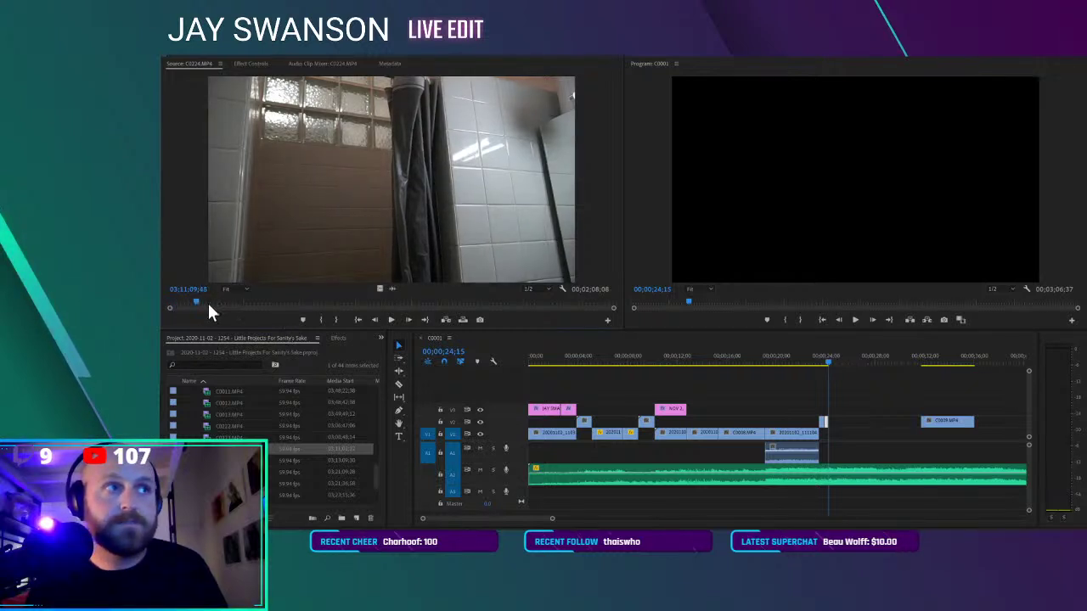
left_click_drag(380, 289, 829, 409)
left_click_drag(924, 406, 829, 422)
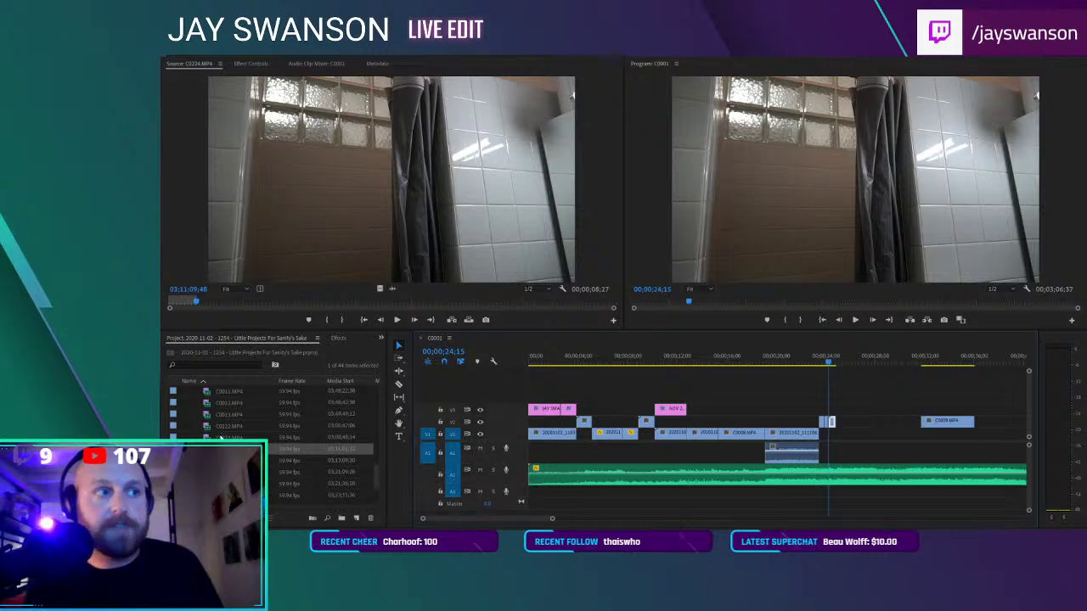
Play back the cut from the underpass shot into the new shower clip and save the project
scroll(221, 438, "down", 3)
left_click(224, 473)
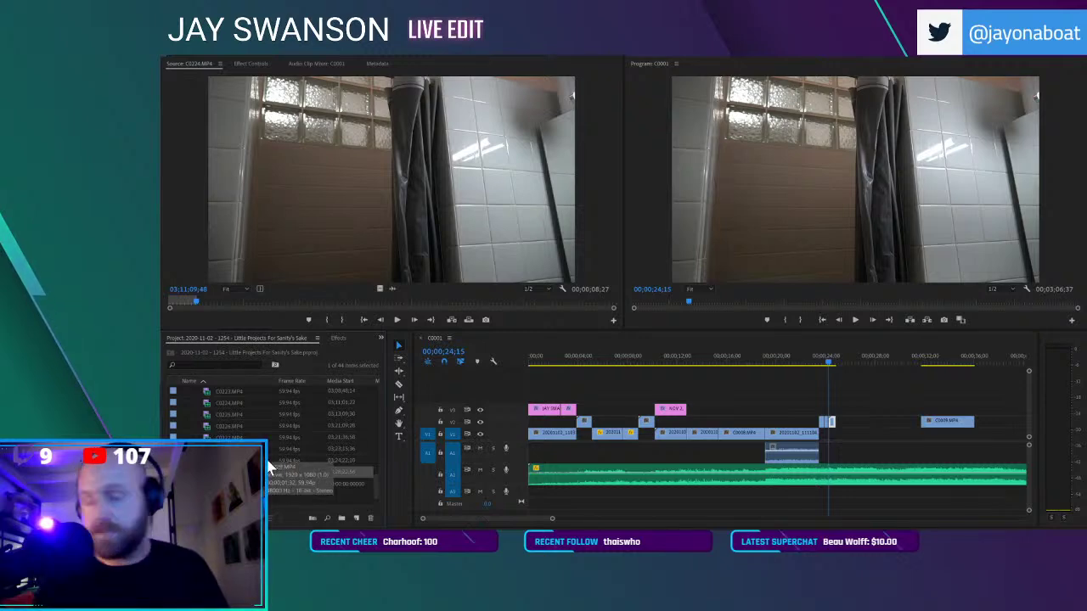
scroll(272, 441, "up", 3)
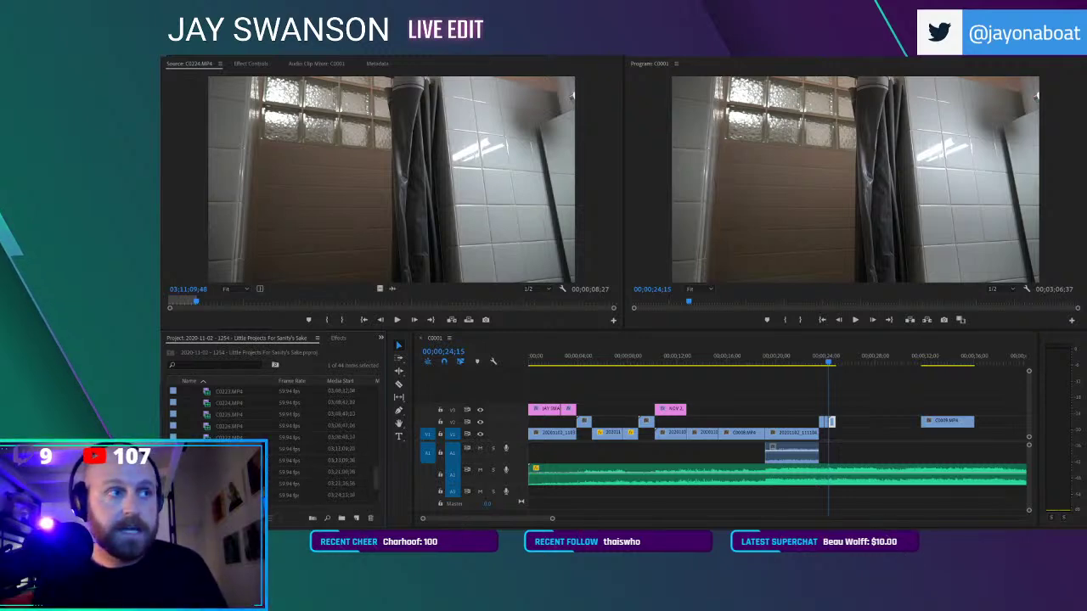
scroll(272, 442, "up", 2)
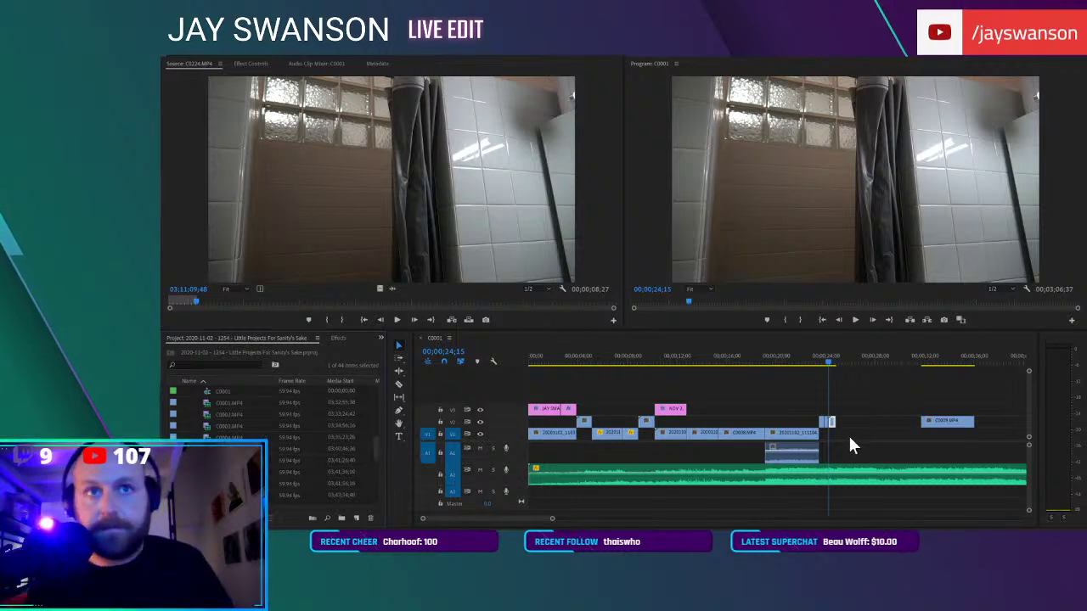
scroll(824, 423, "up", 2)
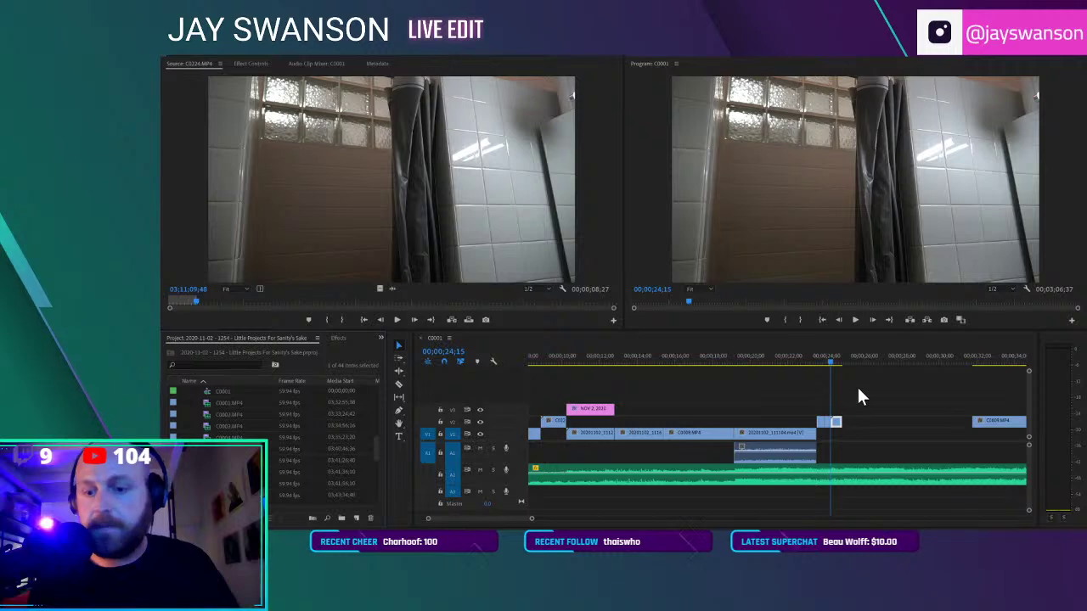
key("space")
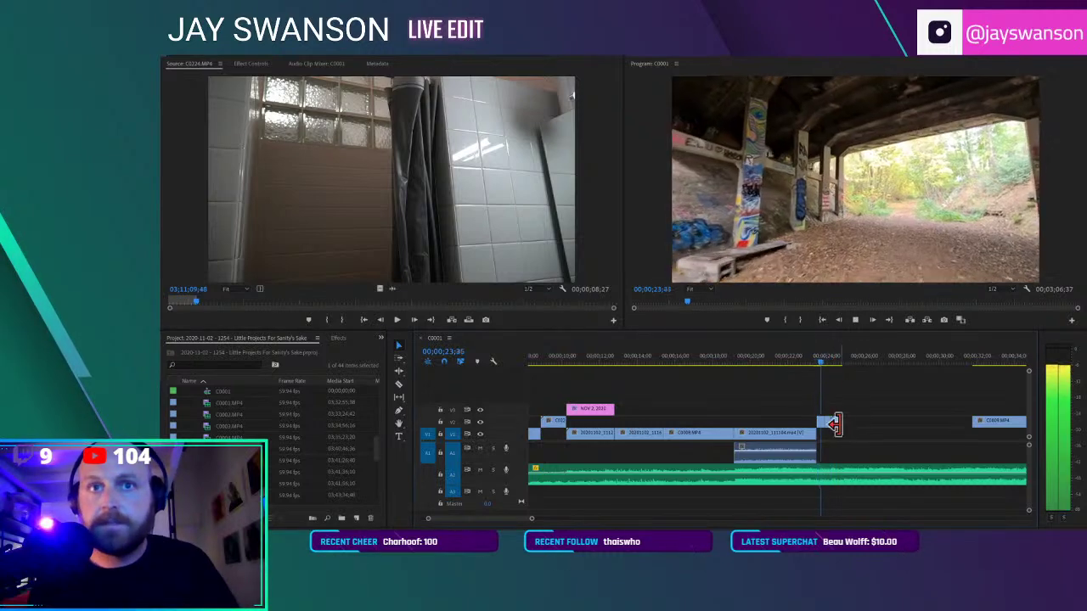
key("ctrl+s")
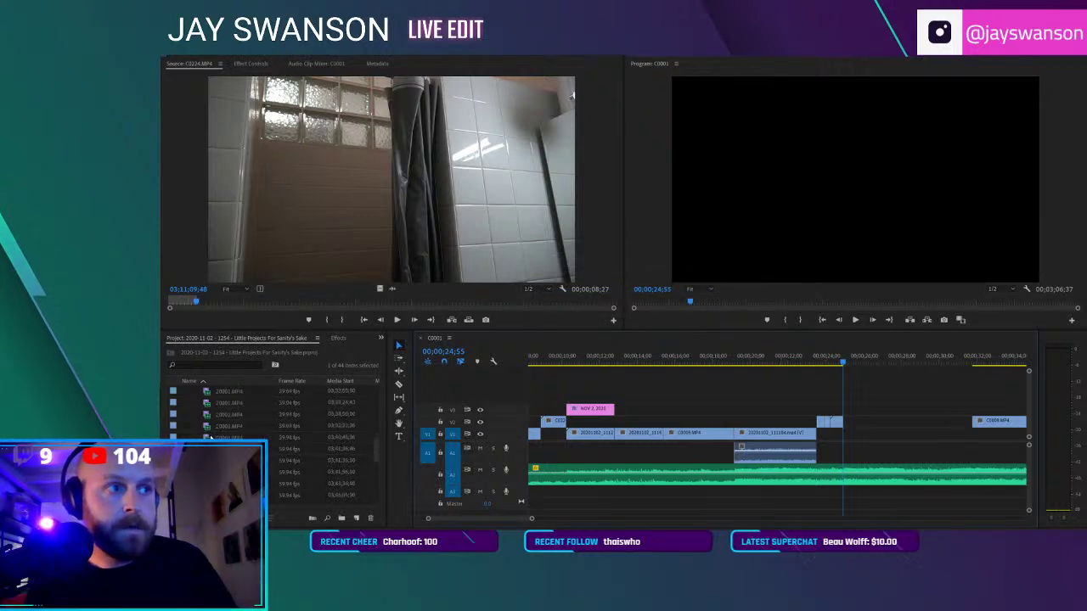
Mark the opening of C0012.MP4 up to 03;48;46;30 and place it on V2 at 00;00;24;55
double_click(210, 437)
scroll(209, 448, "down", 2)
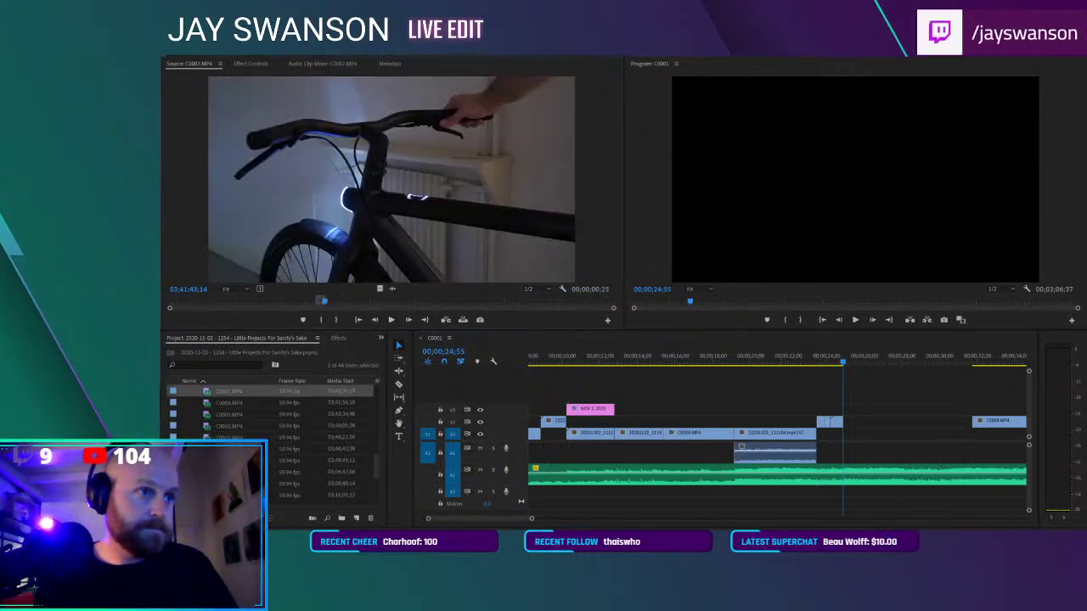
double_click(210, 448)
left_click_drag(176, 302, 194, 302)
key("o")
left_click_drag(519, 346, 850, 421)
Play back into the C0012.MP4 clip and trim its end to 00;00;25;32
left_click(803, 361)
key("space")
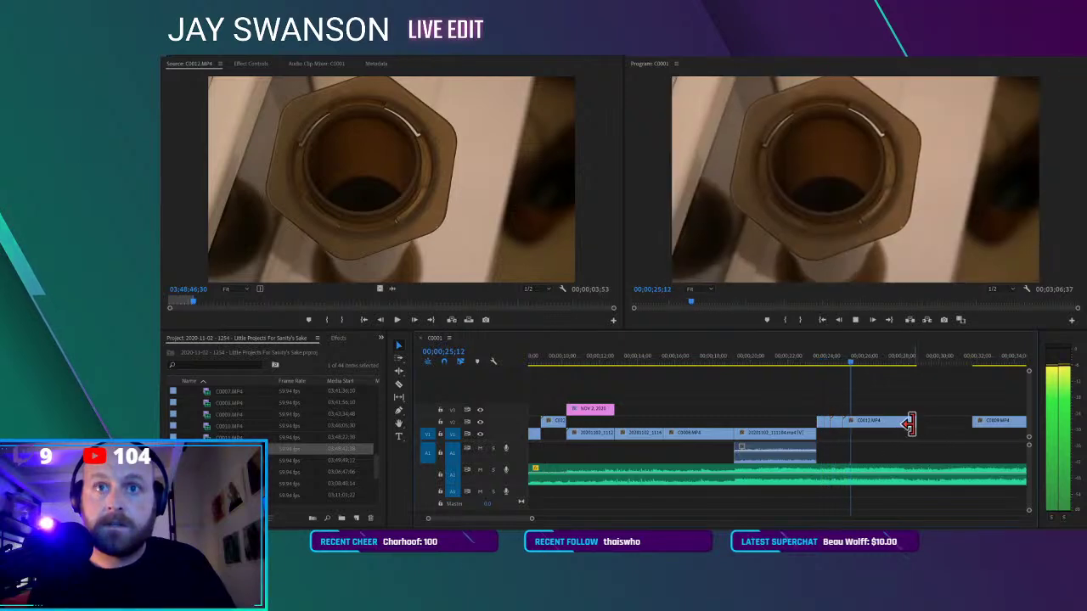
left_click_drag(909, 424, 856, 423)
Play back the sequence through the garage door shot and review the cut into the leaf-path shot
key("minus")
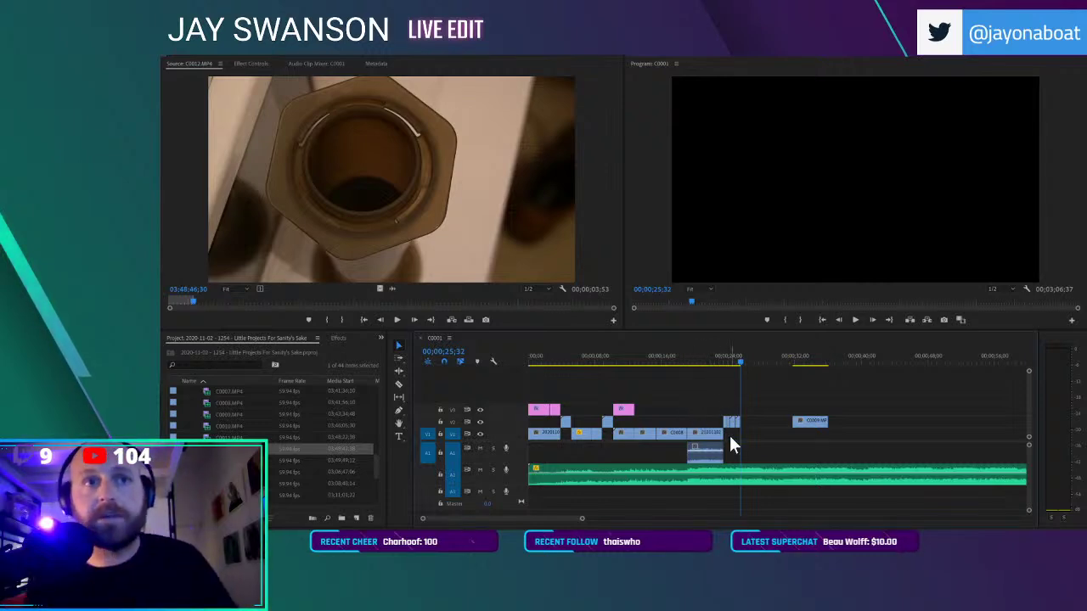
left_click_drag(600, 357, 630, 378)
key("space")
scroll(647, 408, "up", 3)
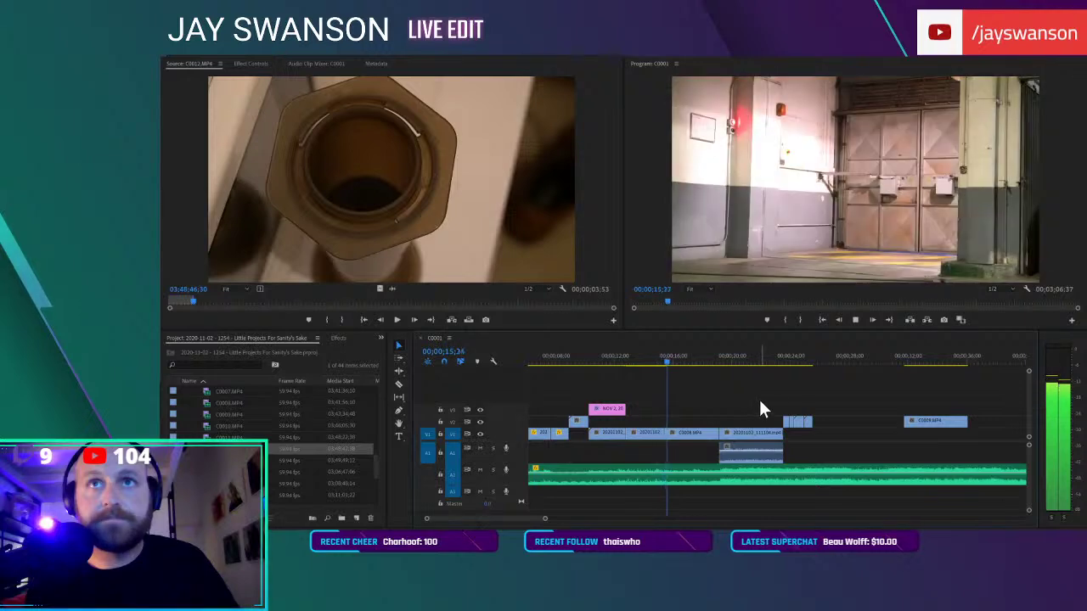
scroll(742, 411, "up", 2)
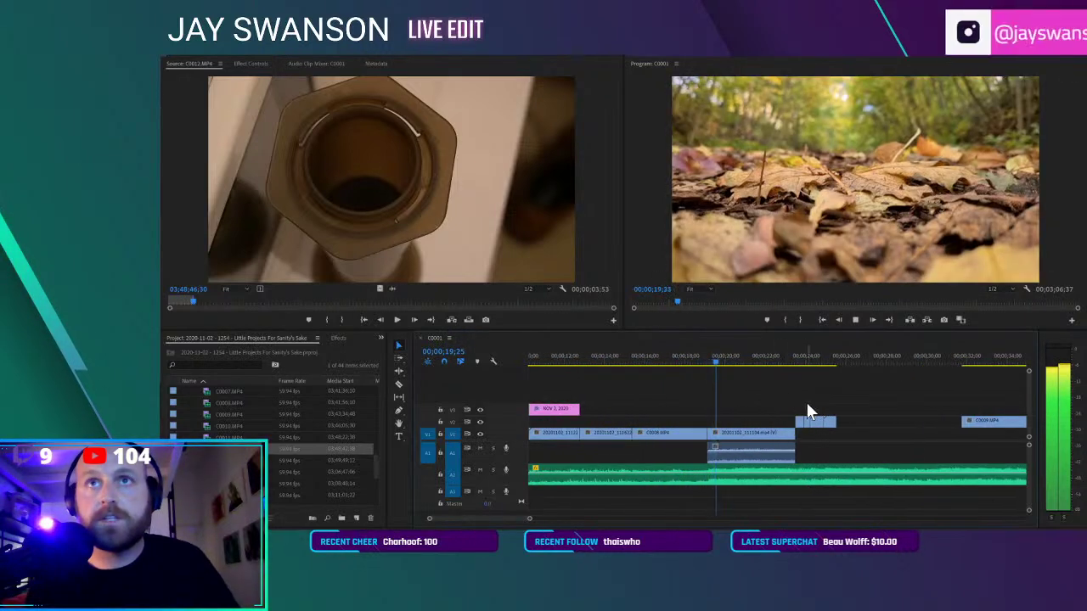
left_click(714, 360)
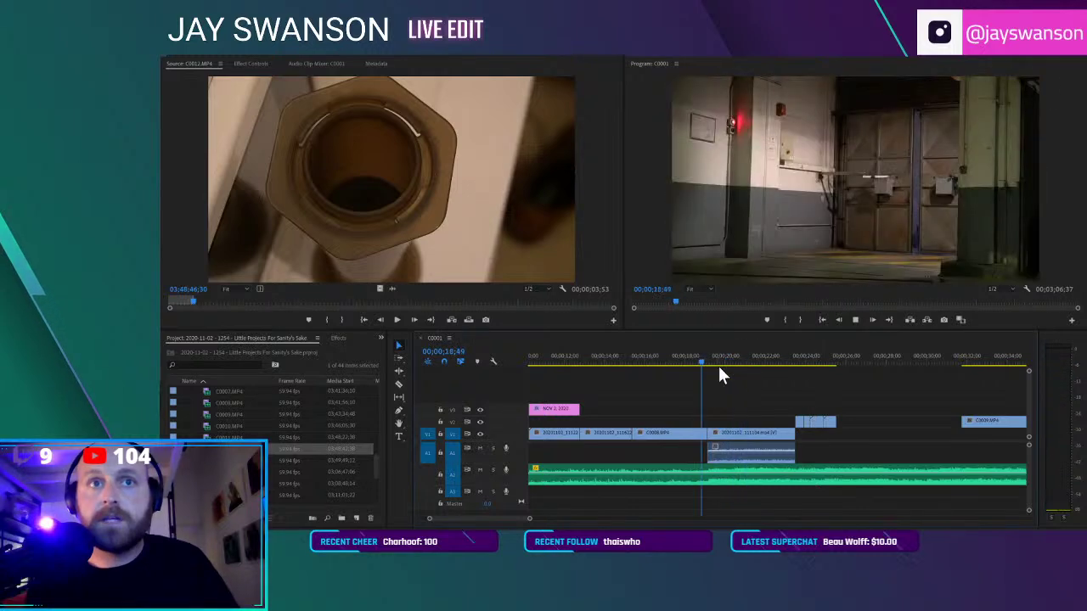
Duplicate the four short V2 clips to 00;00;19;29 above the leaf-path shot and delete the underpass copy
left_click(803, 428)
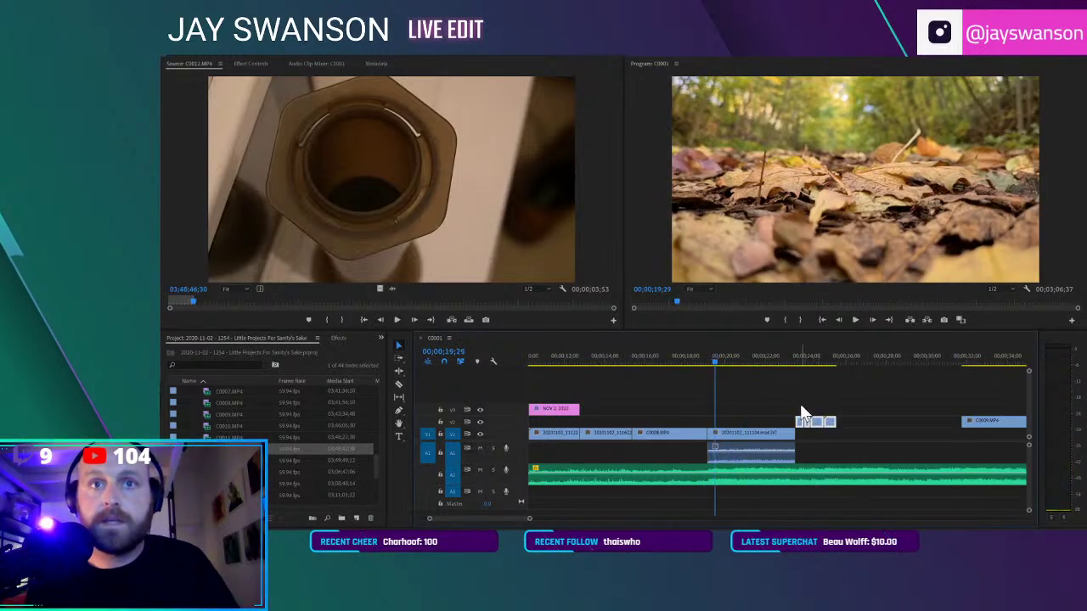
left_click_drag(817, 428, 720, 422)
key("=")
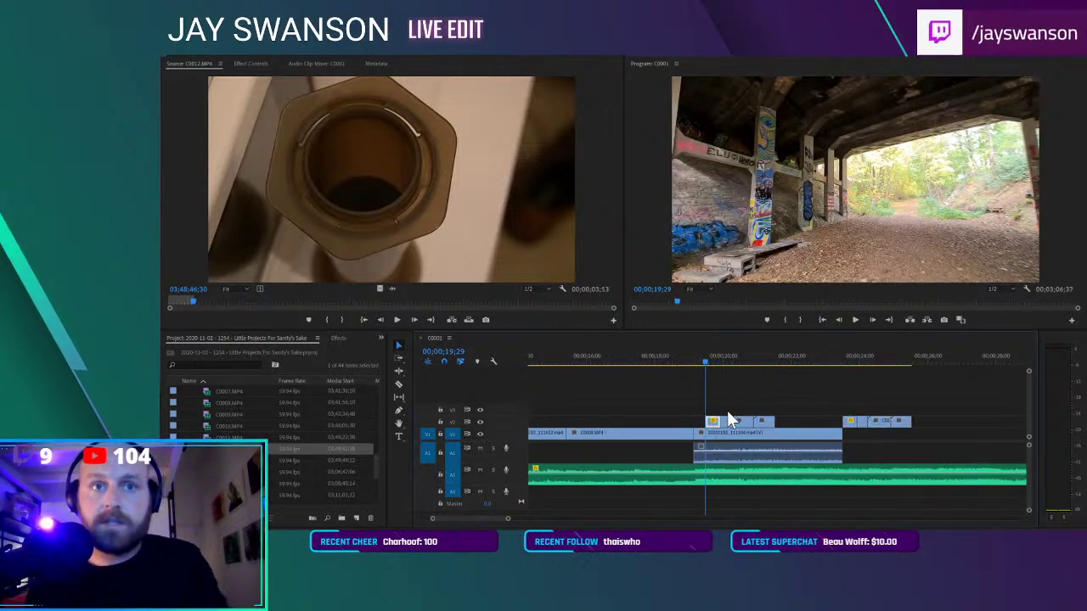
key("Delete")
Move the three remaining copies on V2 back to start at 00;00;19;29 and play back into them
left_click_drag(722, 408, 767, 424)
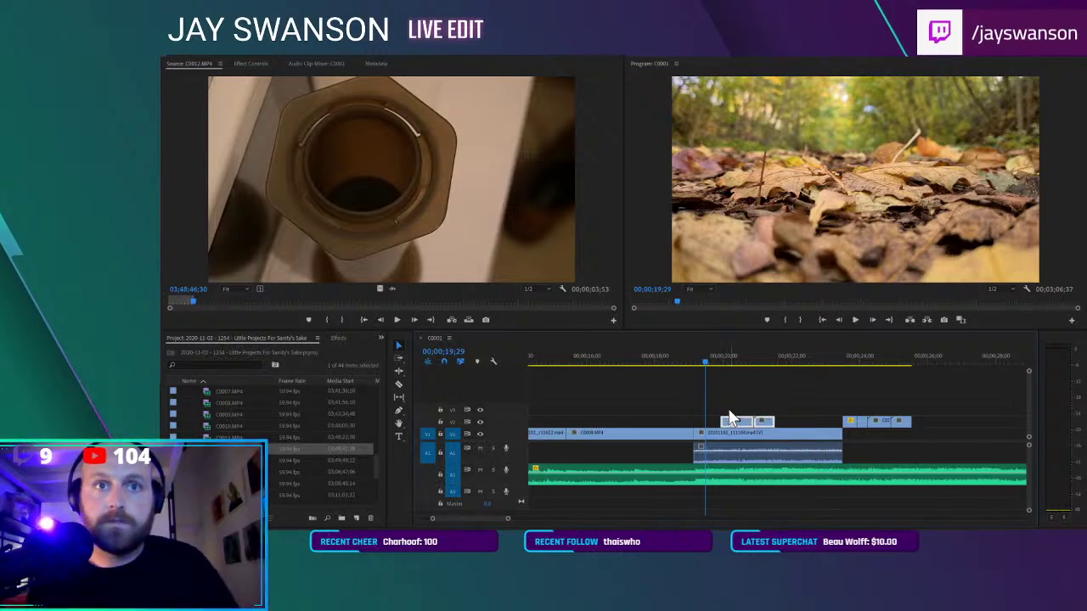
left_click_drag(727, 423, 713, 426)
left_click(687, 363)
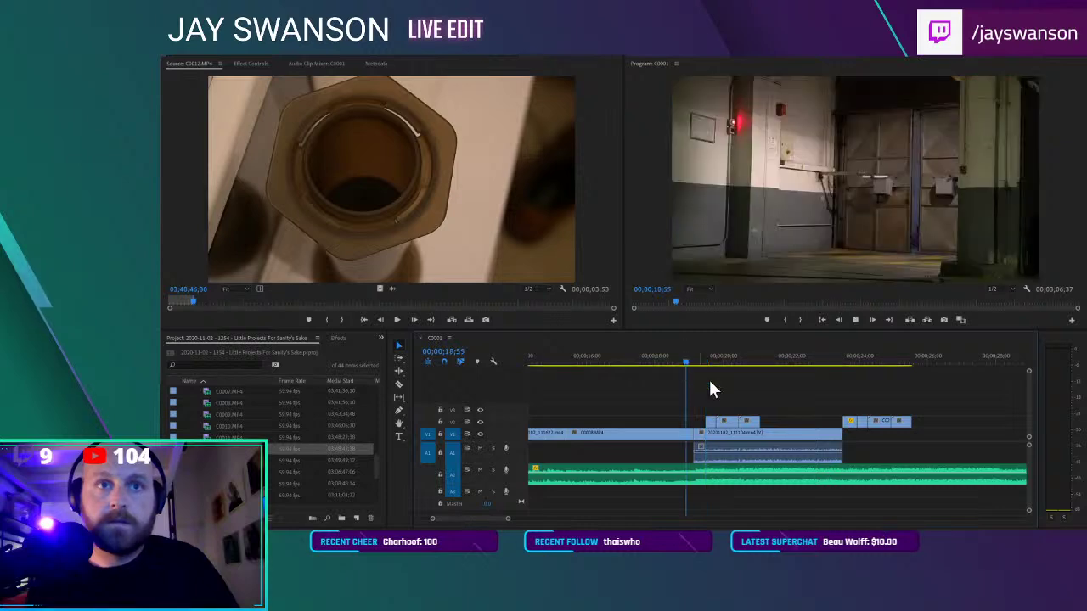
key("space")
left_click(695, 363)
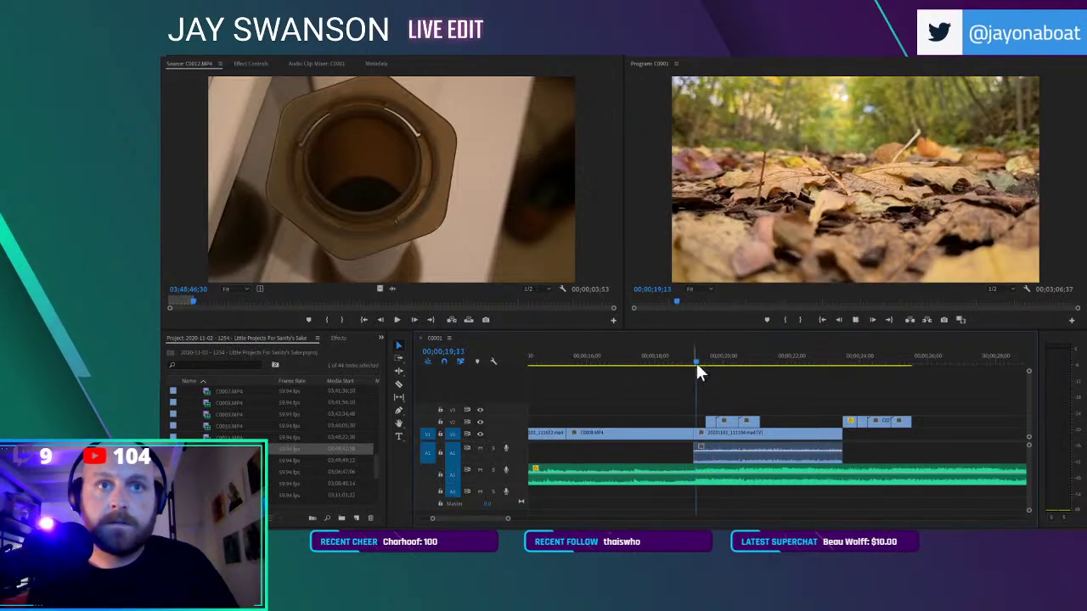
Replay the cut into the leaf-path shot and shorten the copied V2 clips into a quick burst
left_click(686, 361)
key("space")
mouse_move(729, 421)
left_mouse_down()
mouse_move(739, 423)
mouse_move(728, 421)
left_mouse_up()
key("space")
key("space")
key("shift+Right")
key("shift+Right")
Play back the shortened burst of V2 clips over the start of the leaf-path shot to check its timing
left_click(681, 363)
key("space")
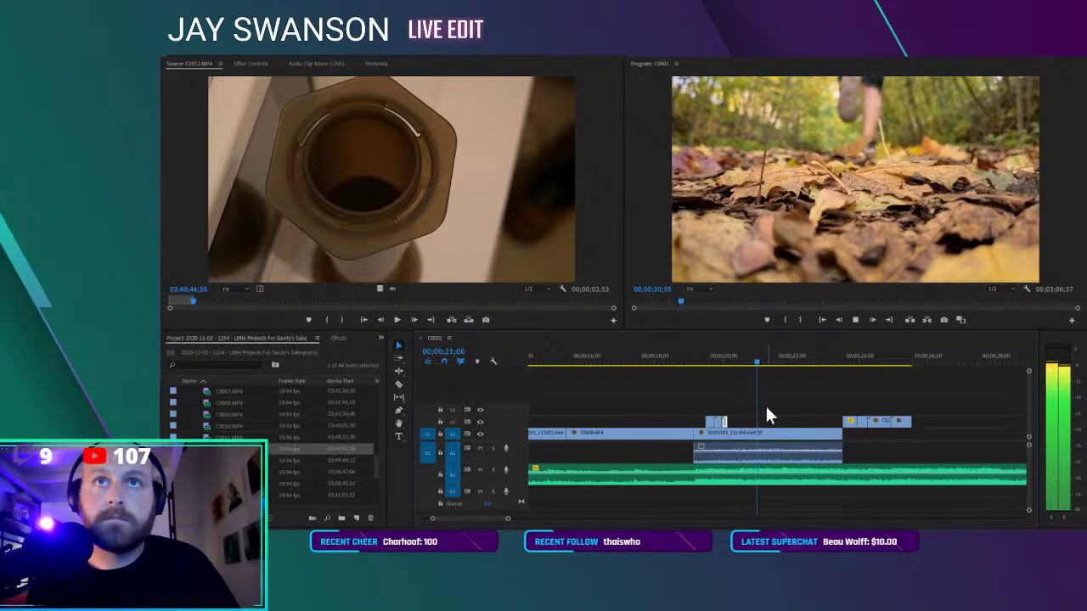
left_click(689, 357)
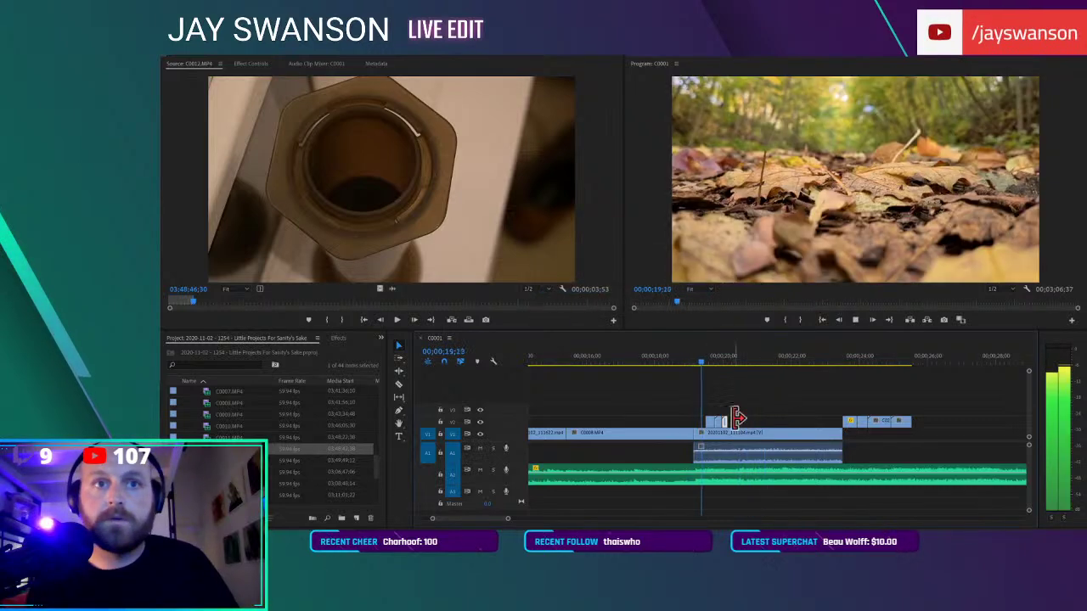
key("space")
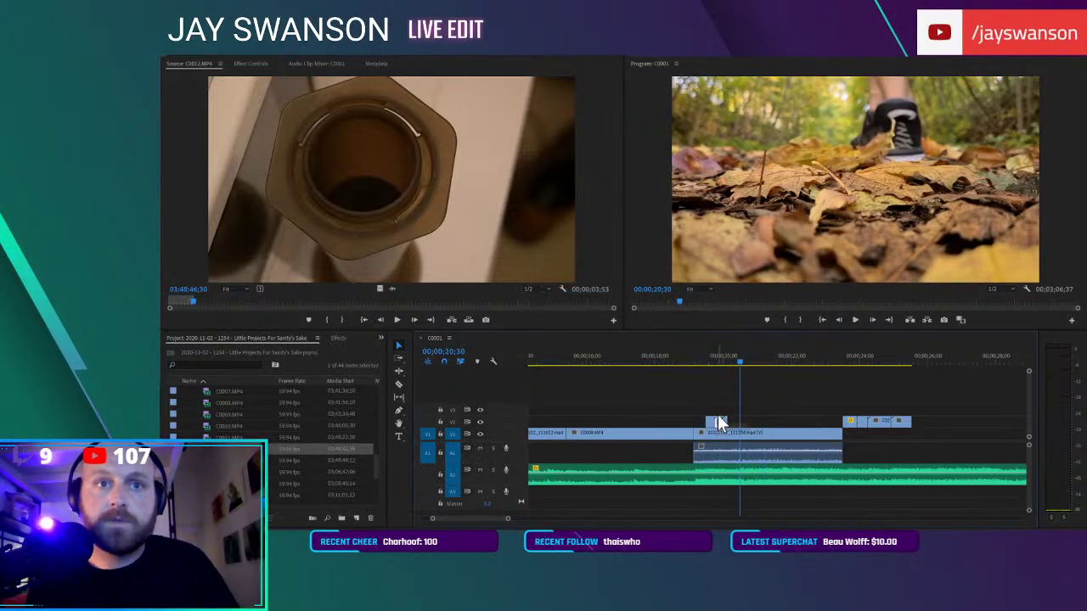
Replay the burst over the leaf-path shot and delete the four leftover short V2 clips beyond the shot's end
mouse_move(724, 406)
left_mouse_down()
mouse_move(737, 422)
mouse_move(767, 412)
mouse_move(719, 409)
mouse_move(719, 421)
left_mouse_up()
left_click(690, 356)
key("space")
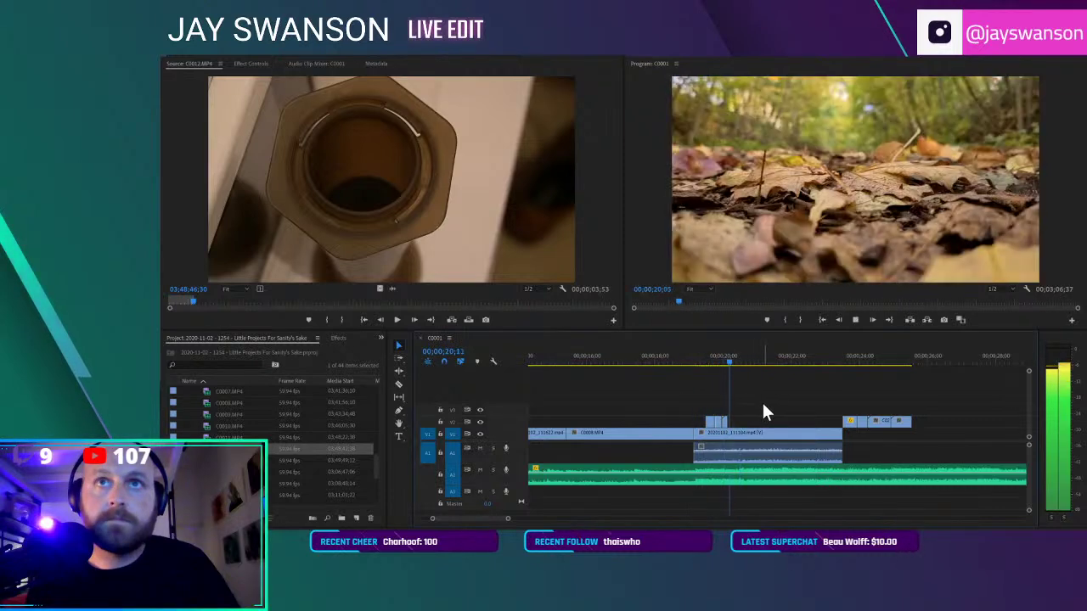
key("space")
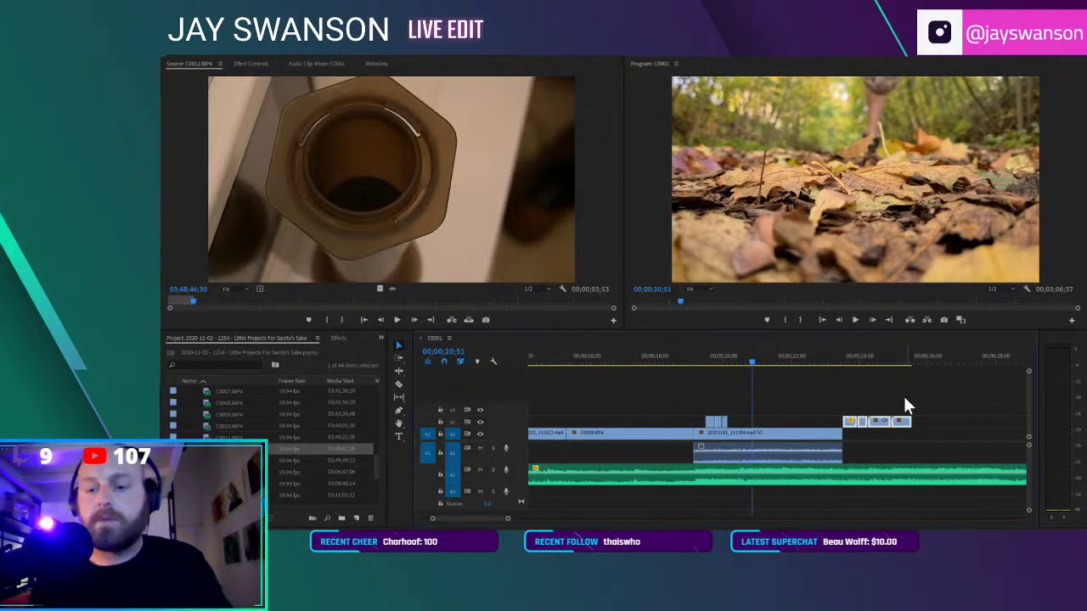
key("Delete")
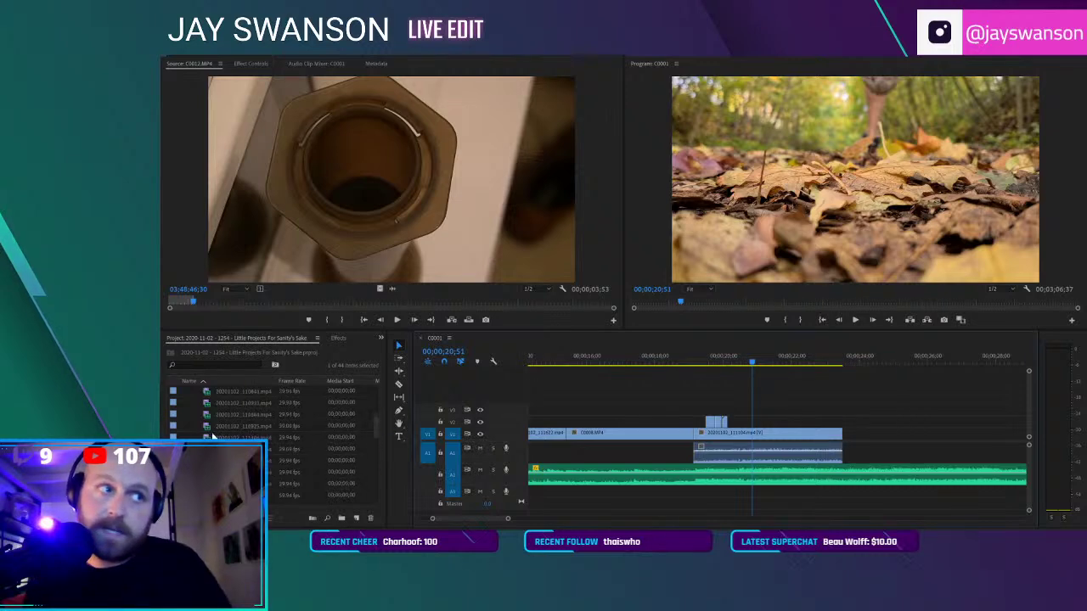
Open the footage of leaves by the metal fence, mark a 00;00;01;13 leaf kick, append it after the leaf-path shot and save
double_click(201, 449)
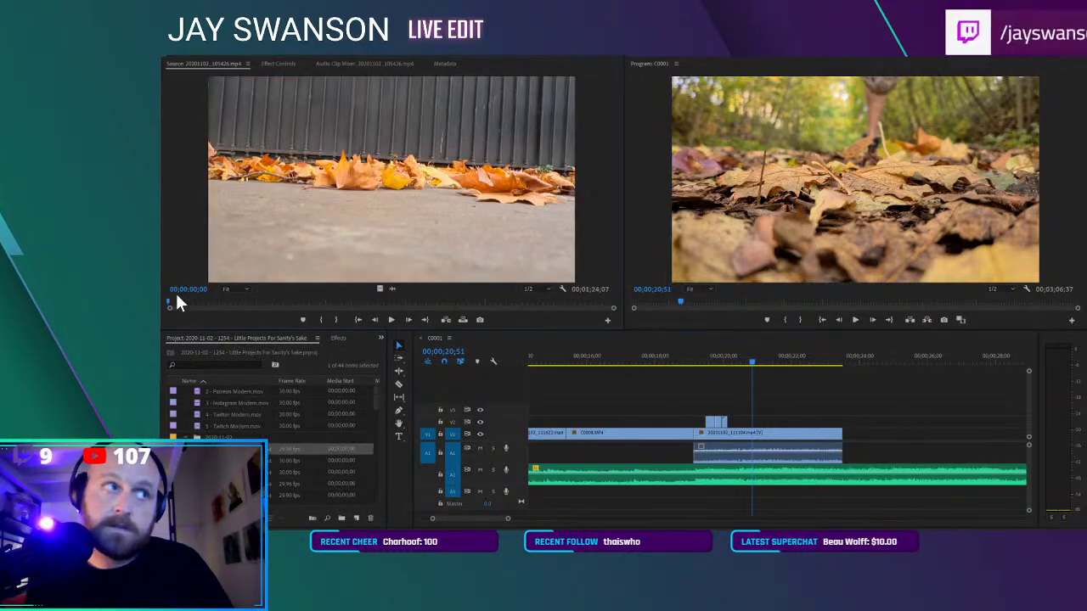
left_click_drag(177, 302, 211, 315)
key("space")
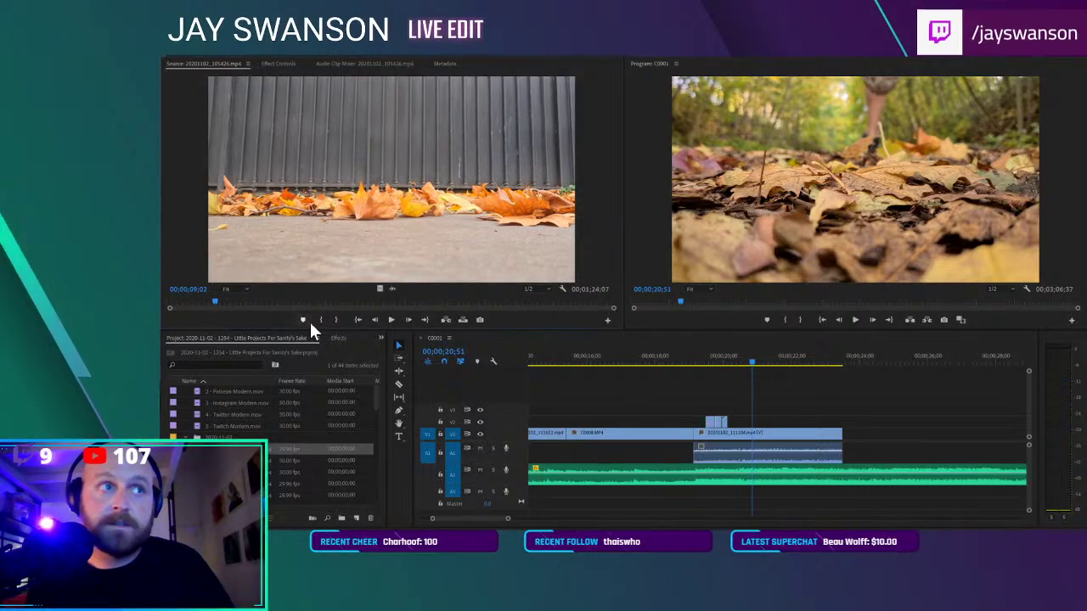
key("space")
key("space")
left_click(342, 321)
left_click_drag(374, 247, 845, 431)
key("ctrl+s")
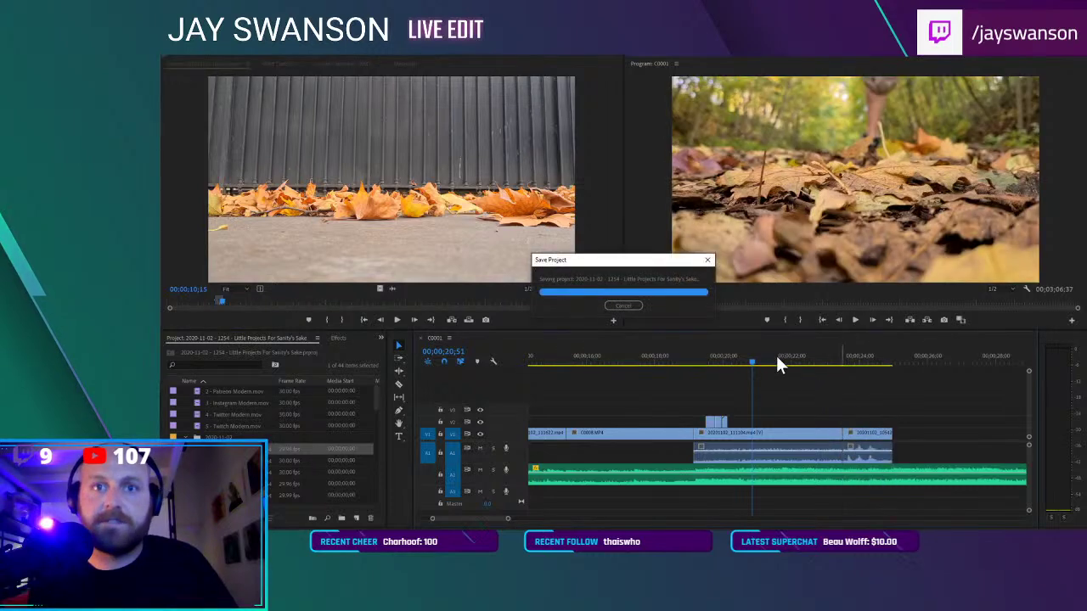
Play back into the new leaf-kick clip and trim its end to about 00;00;24;53
key("space")
key("minus")
scroll(790, 408, "down", 1)
key("equal")
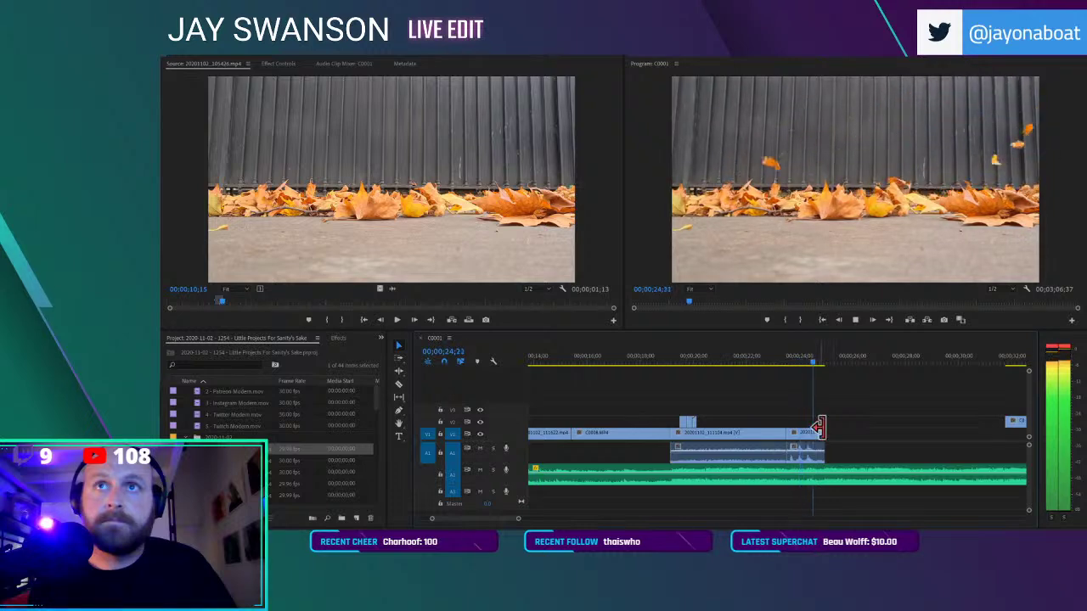
left_click_drag(832, 432, 823, 433)
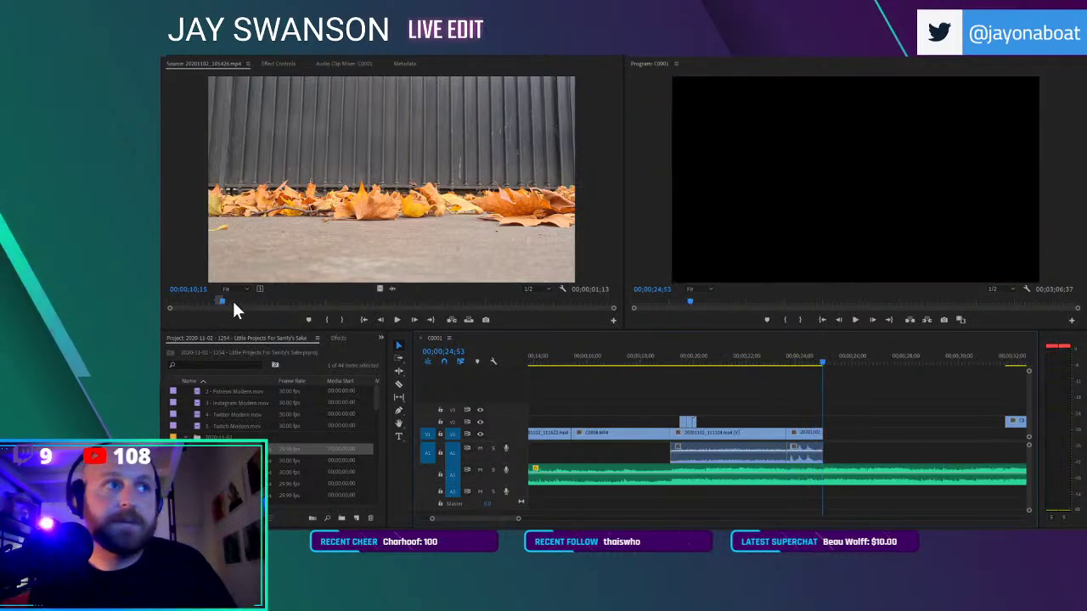
Mark a second 00;00;01;19 leaf kick in the same source footage and place it directly after the first one
key("space")
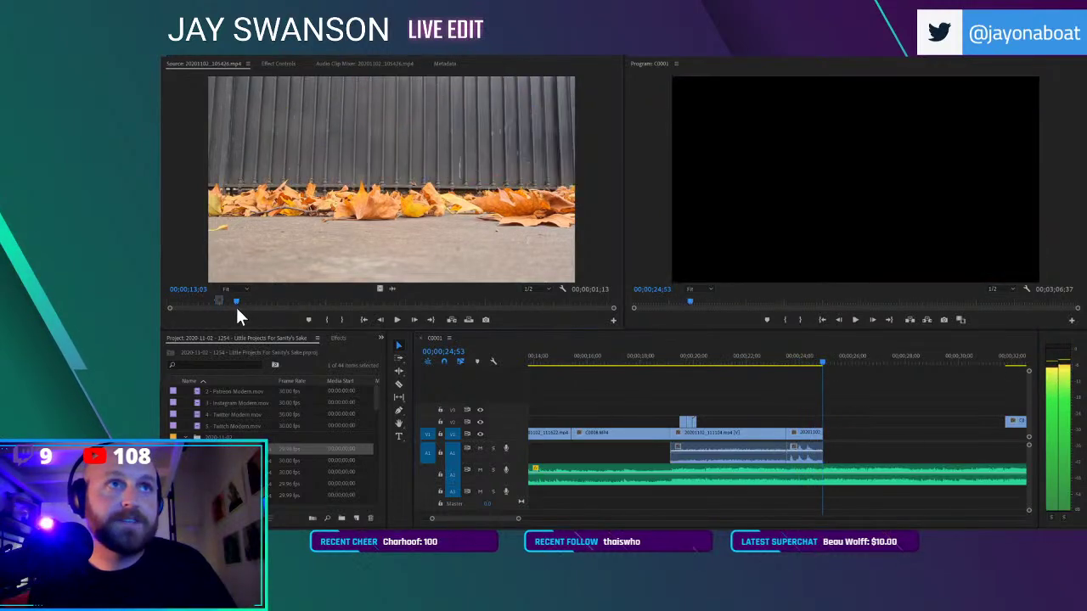
key("space")
key("space")
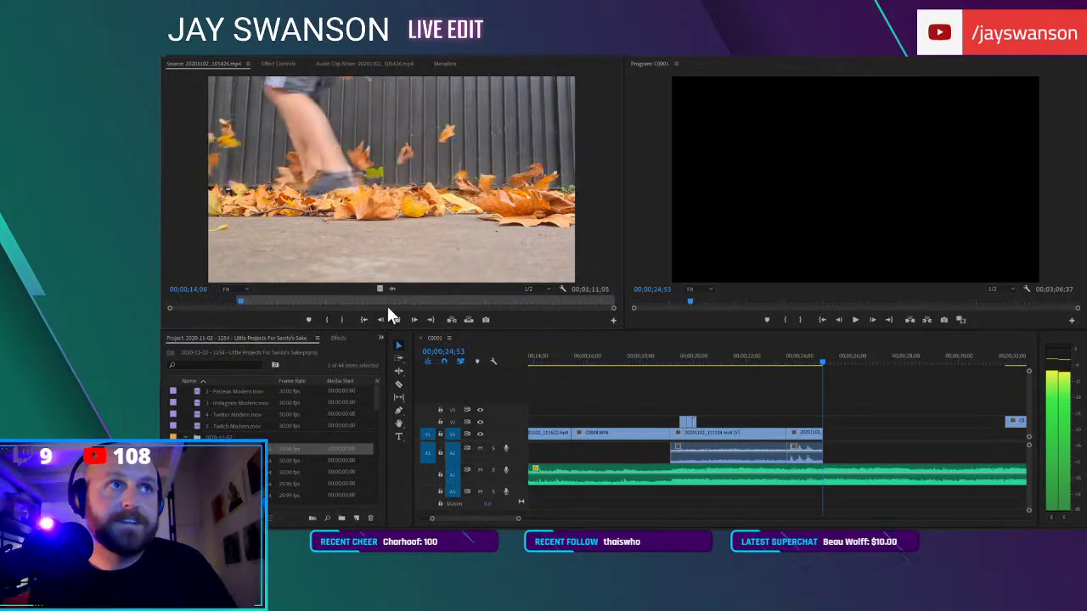
key("space")
left_click(342, 320)
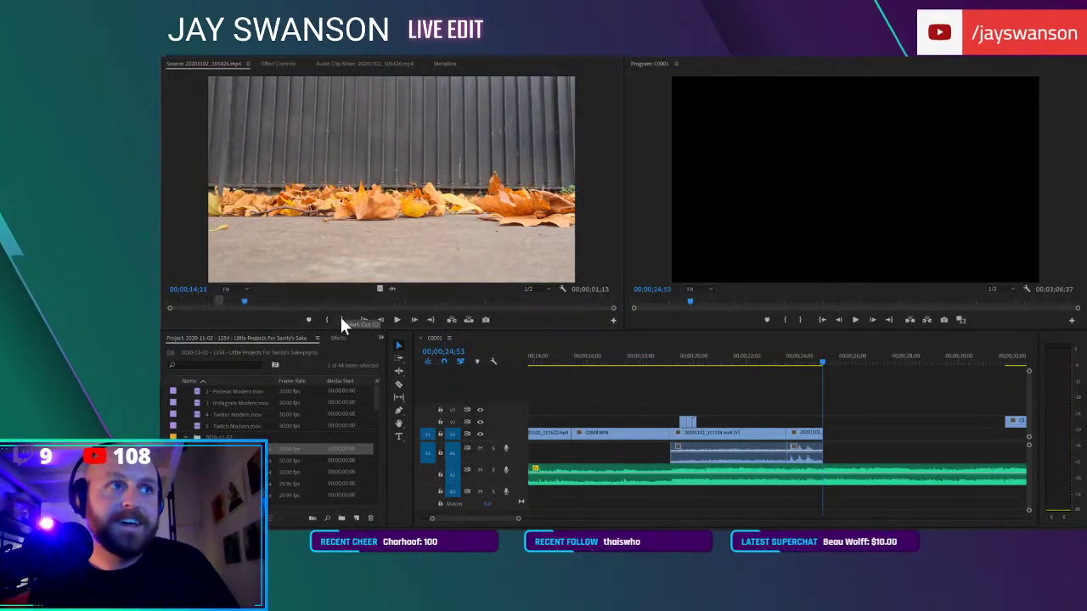
key("ctrl+shift+x")
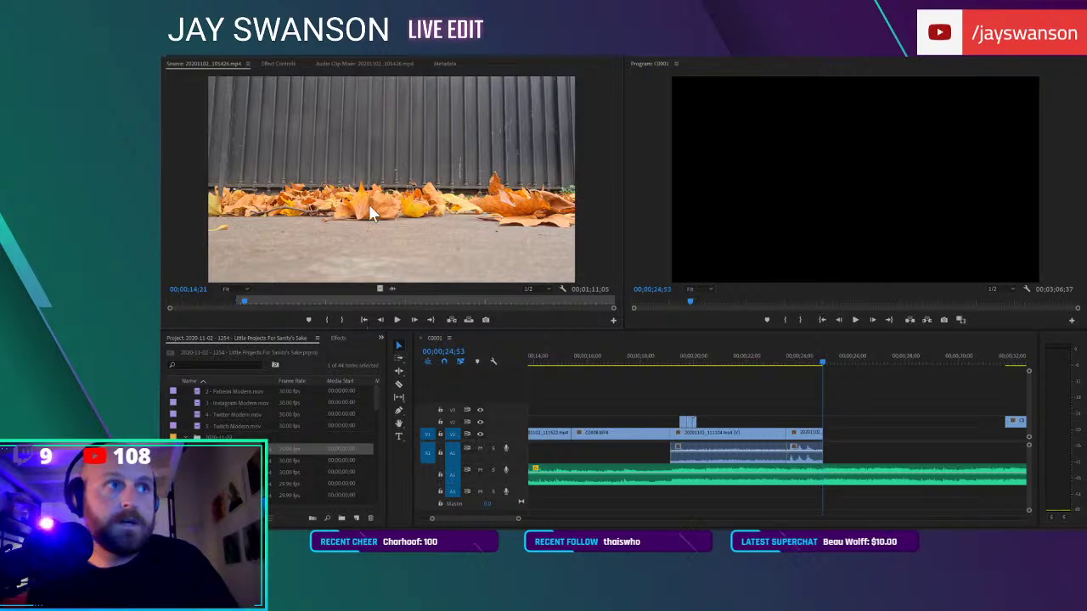
left_click(342, 318)
left_click_drag(380, 289, 558, 288)
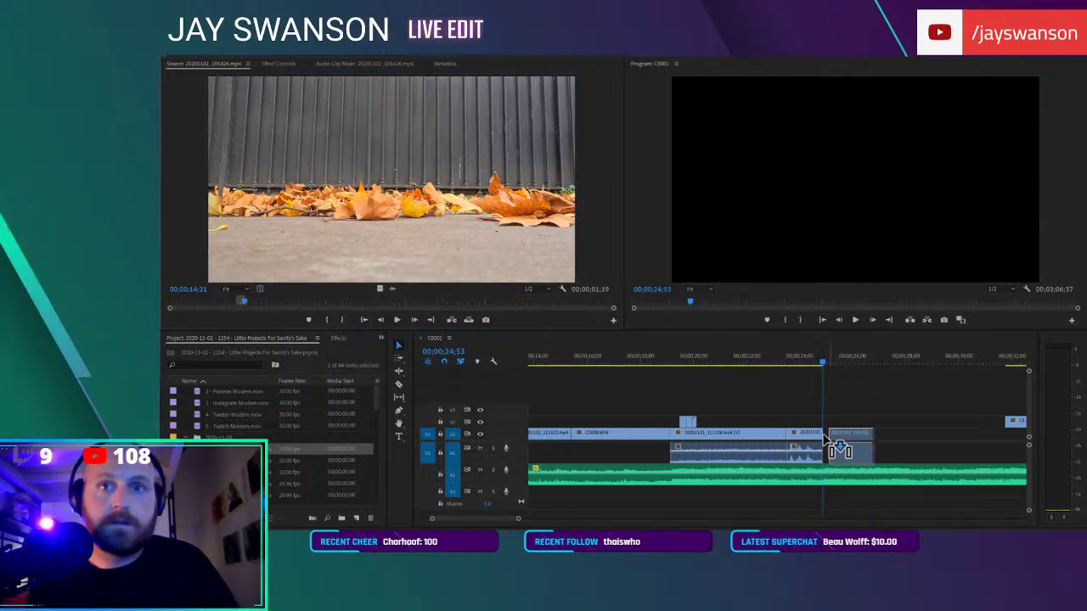
left_click_drag(825, 436, 823, 437)
Play back the two leaf kicks and move the second one along V1 to leave a gap after the first
left_click(773, 355)
key("space")
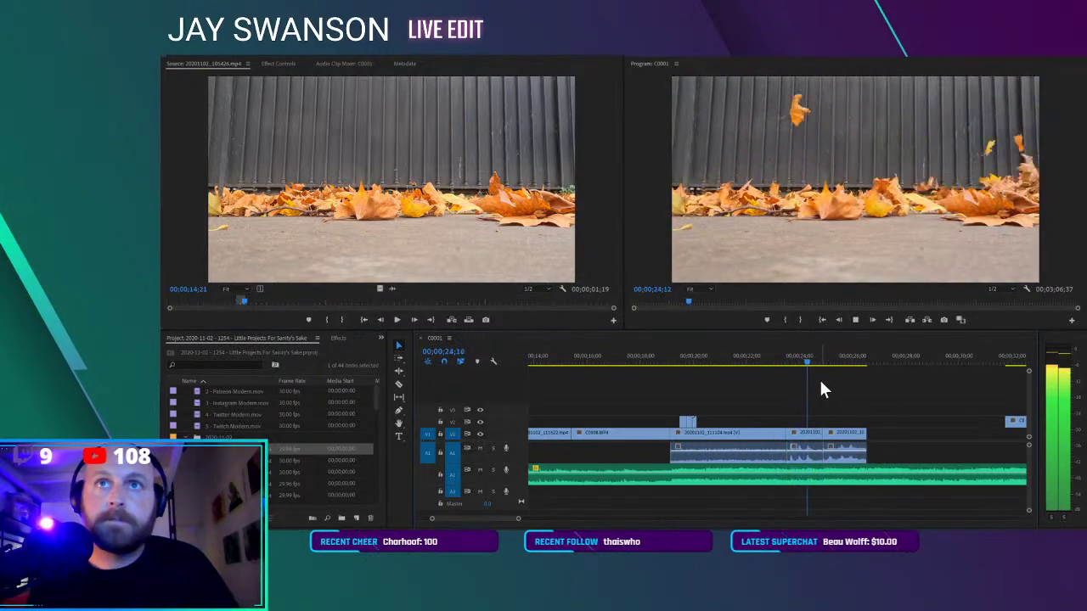
left_click_drag(845, 448, 910, 446)
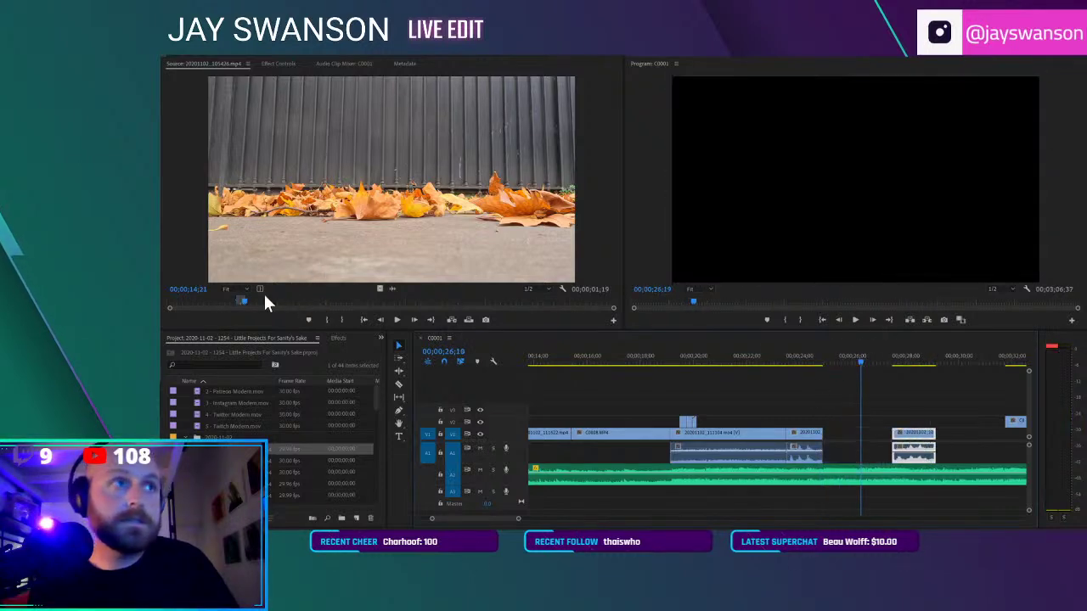
Mark a 00;00;02;25 range of the low fence shot with large leaves and a distant runner in the source footage
left_click_drag(259, 302, 295, 307)
key("i")
key("space")
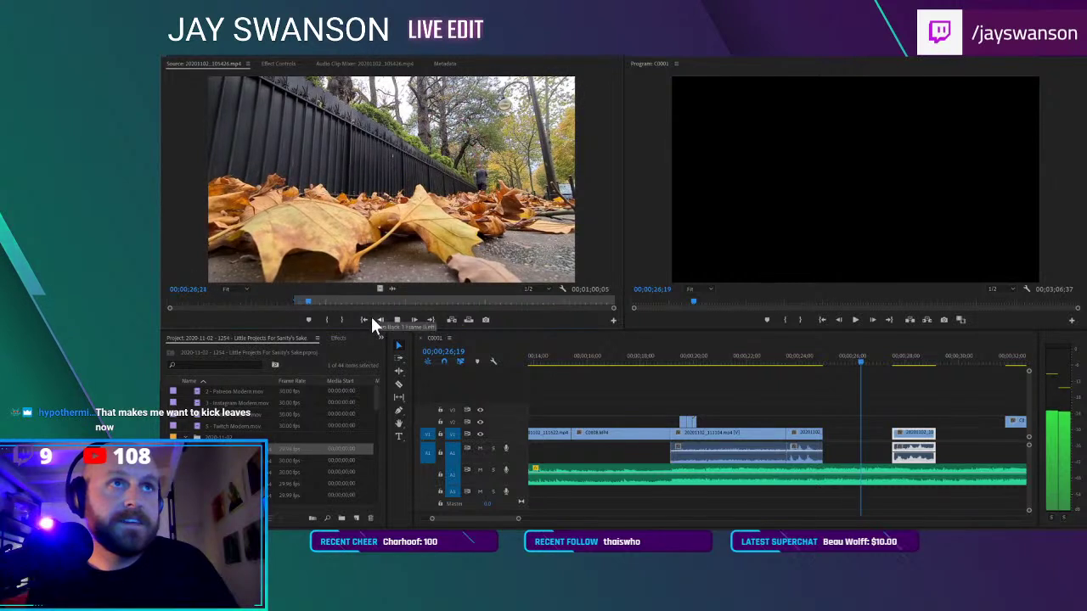
key("space")
left_click(343, 317)
Delete the leftover garage bike clip from V2 and place the marked low fence shot directly after the first leaf kick
left_click_drag(387, 233, 830, 432)
left_click_drag(729, 305, 864, 439)
key("minus")
key("minus")
left_click(898, 421)
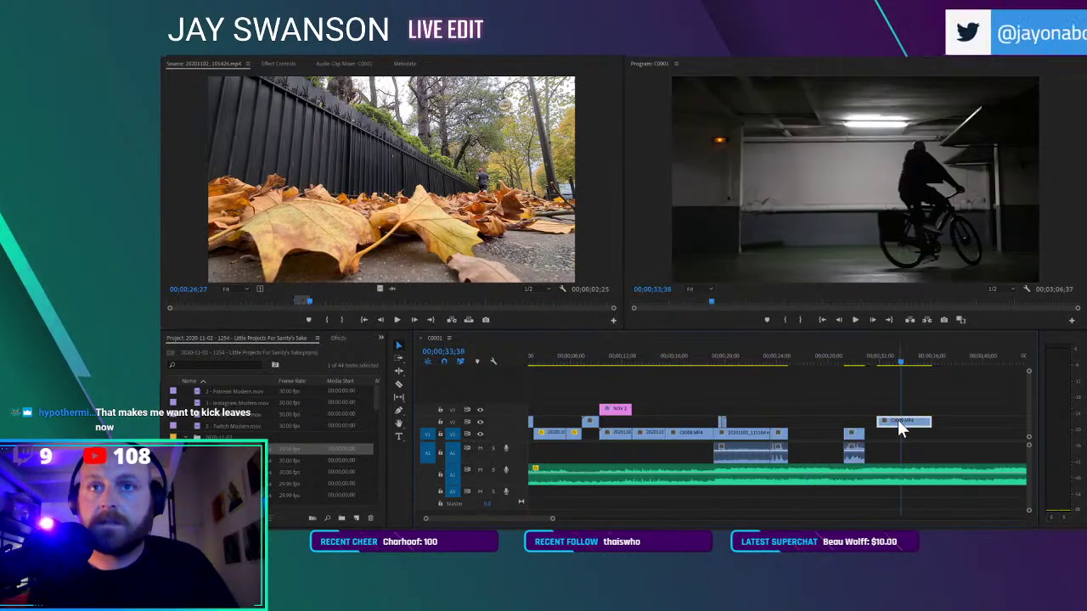
key("Delete")
left_click_drag(631, 400, 797, 435)
Play back the low fence shot and move the separated leaf-kick clip back over its end, finishing at about 00;00;28;30
left_click(770, 364)
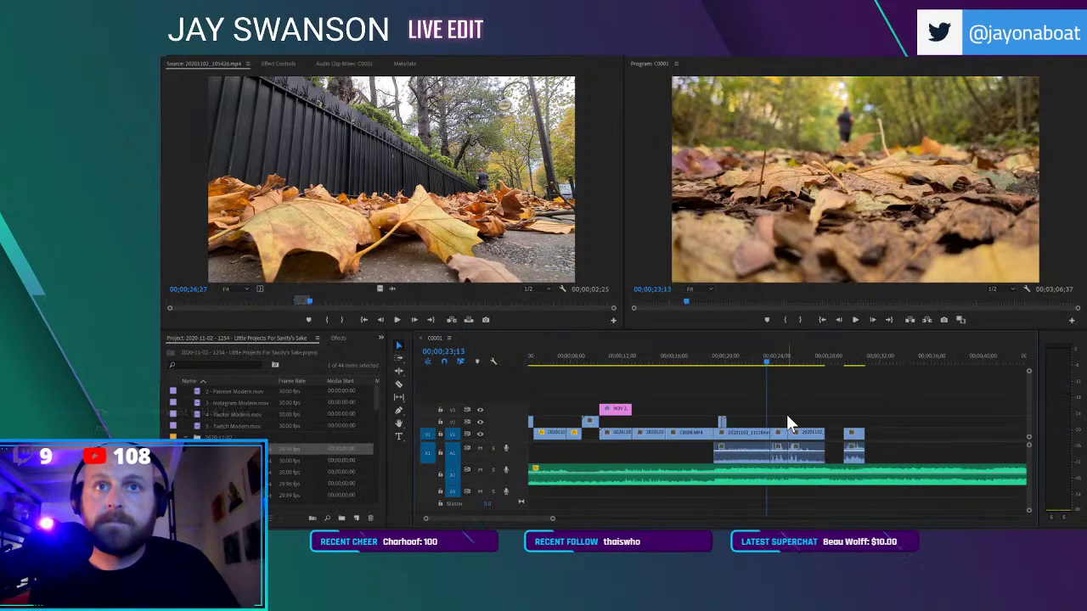
key("=")
key("space")
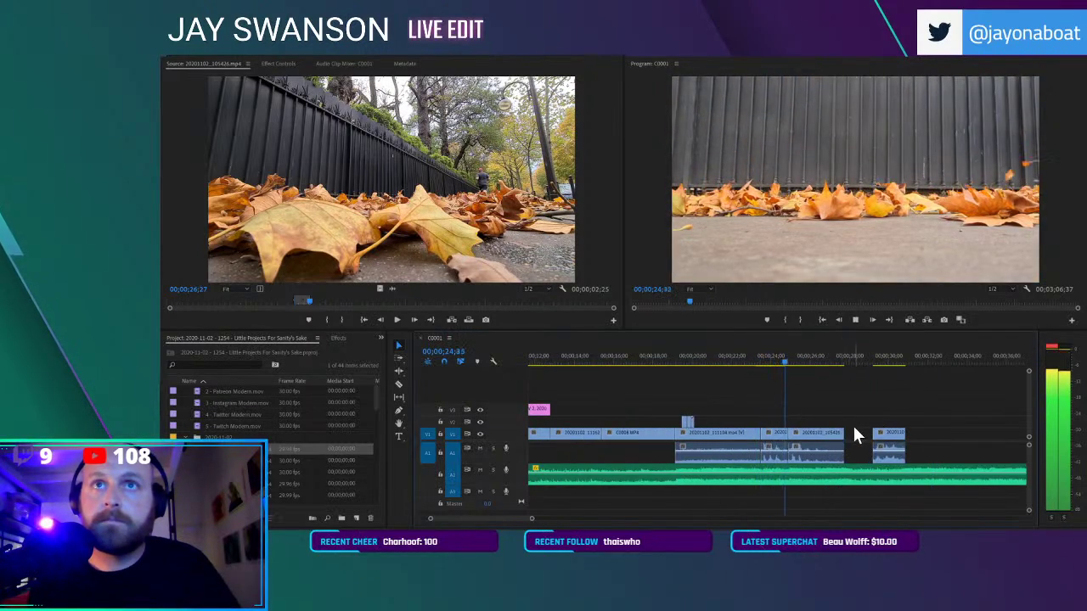
left_click_drag(882, 437, 852, 452)
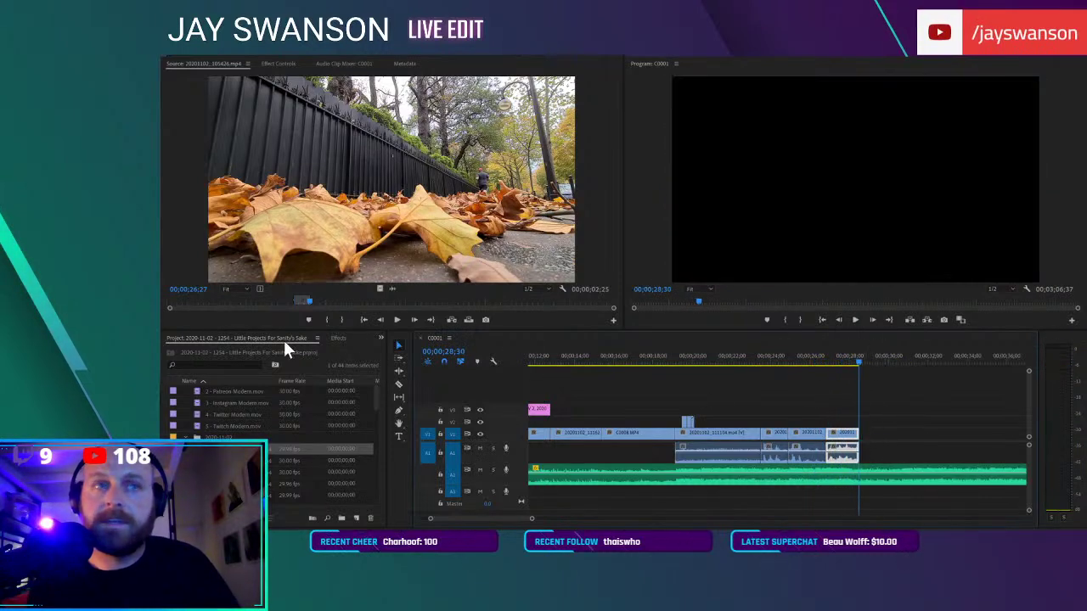
Mark a 00;00;02;03 range of the runner kicking leaves into the camera, append it at 00;00;28;30 and save the project
left_click_drag(318, 300, 354, 302)
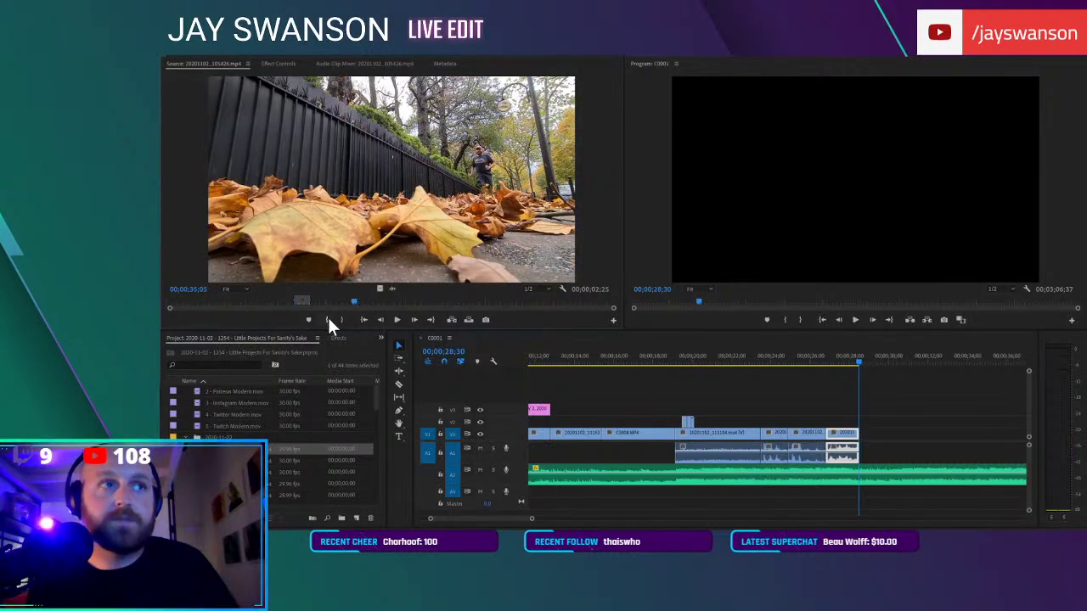
key("space")
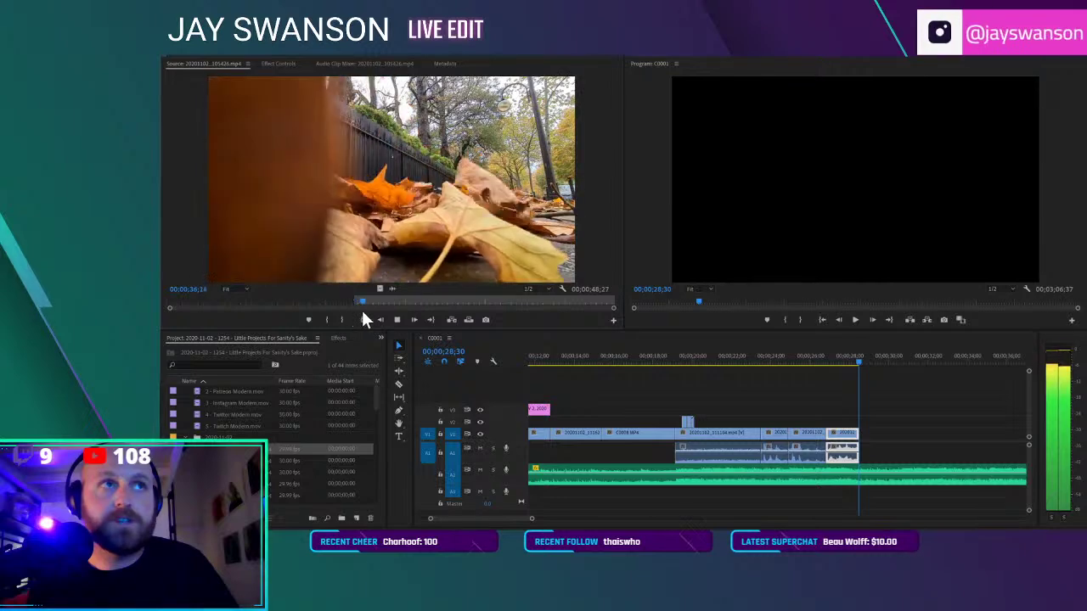
key("space")
key("space")
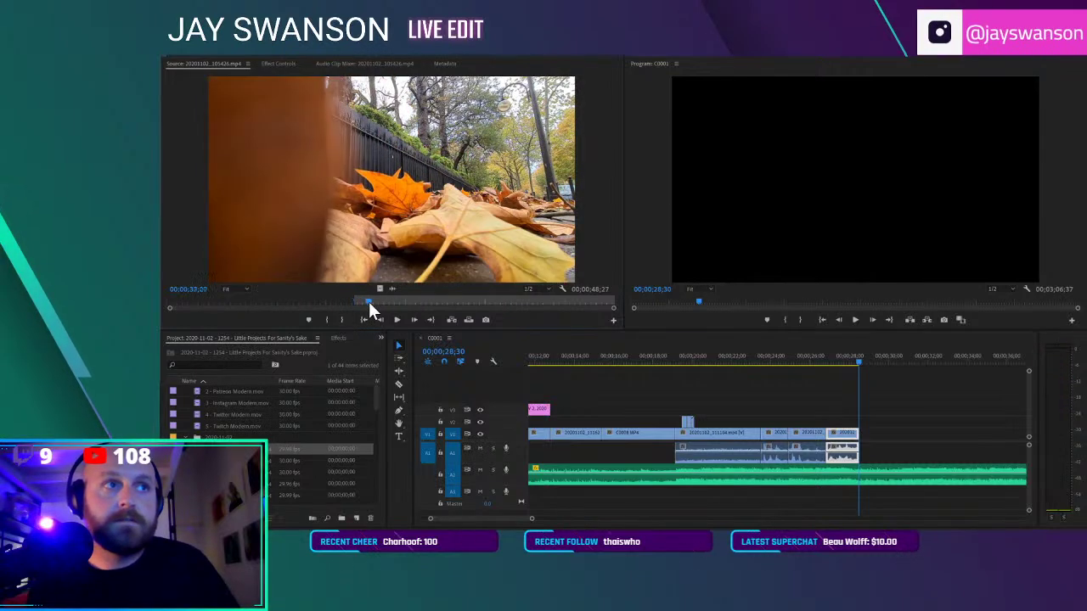
left_click(343, 320)
left_click_drag(408, 237, 865, 433)
key("ctrl+s")
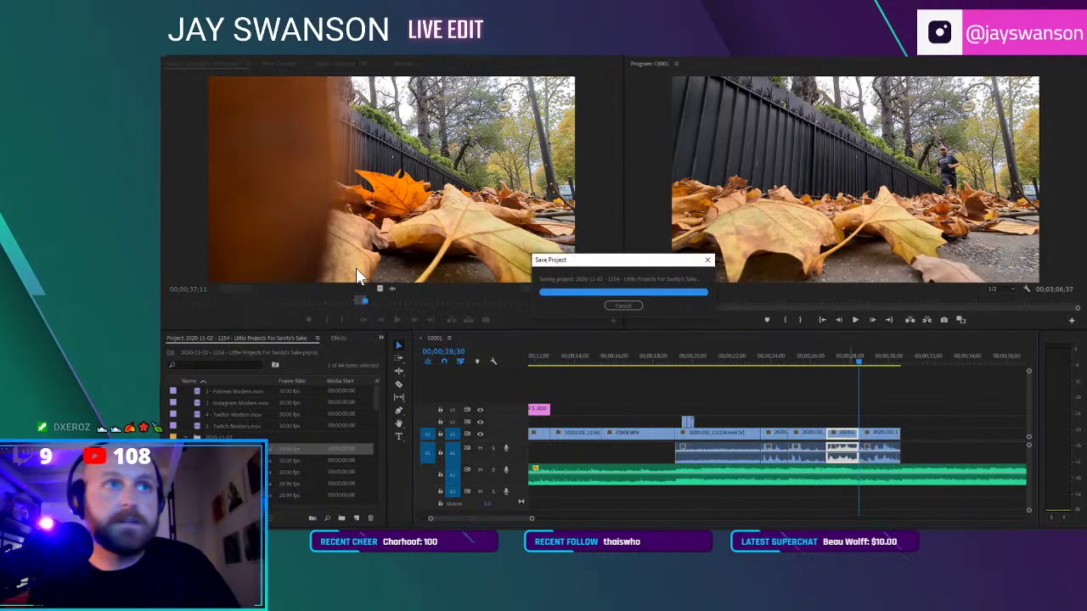
Mark a 00;00;03;27 range of the jogger passing behind the tree and append only its video to the end of V1
mouse_move(381, 304)
left_mouse_down()
mouse_move(472, 306)
mouse_move(434, 313)
mouse_move(445, 297)
left_mouse_up()
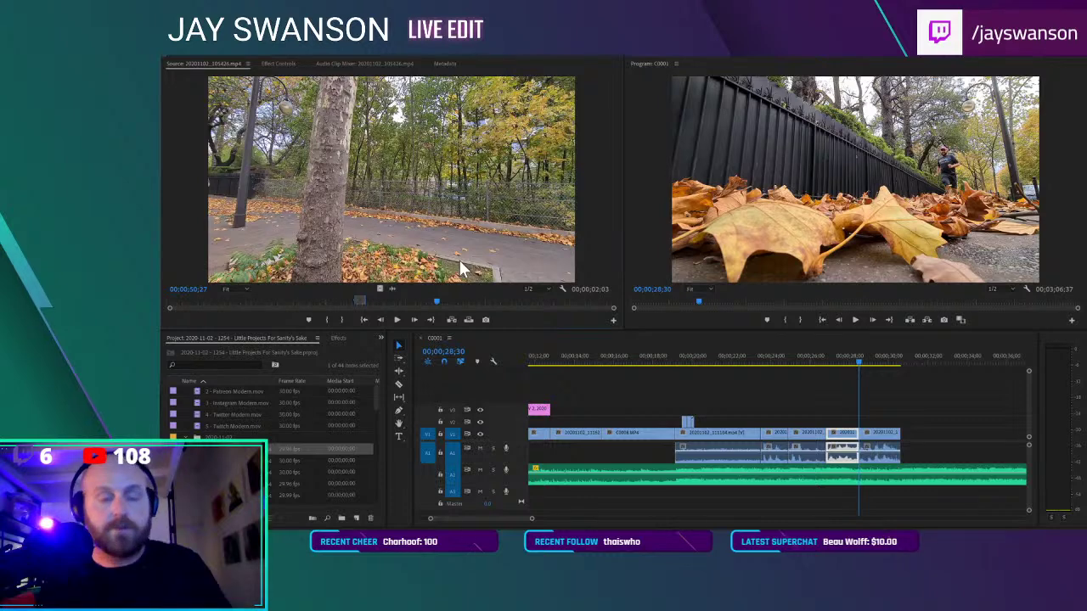
left_click_drag(446, 305, 455, 305)
left_click(328, 320)
key("space")
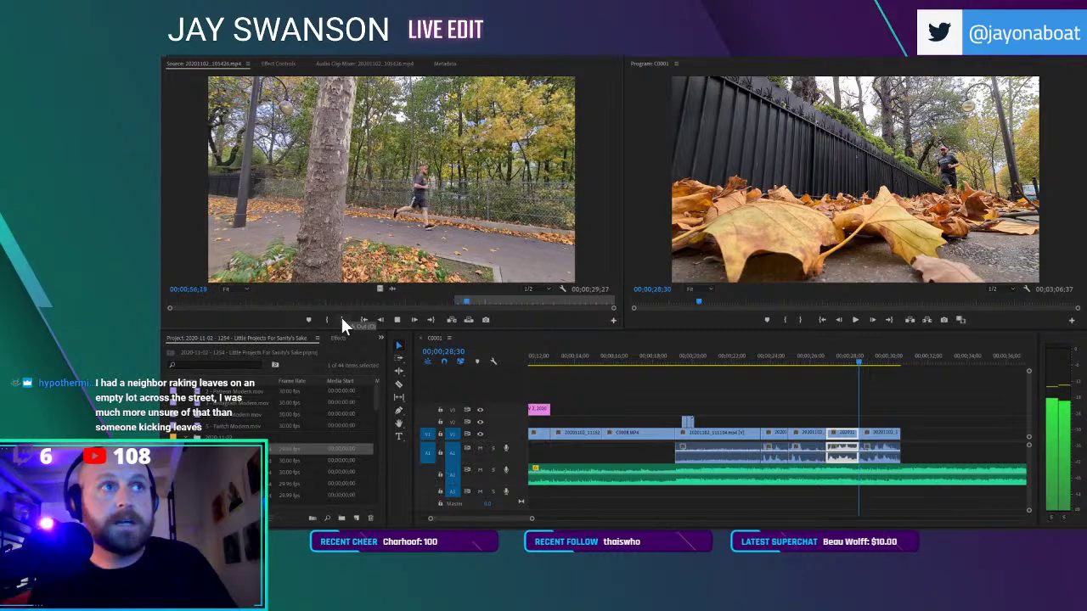
left_click(343, 320)
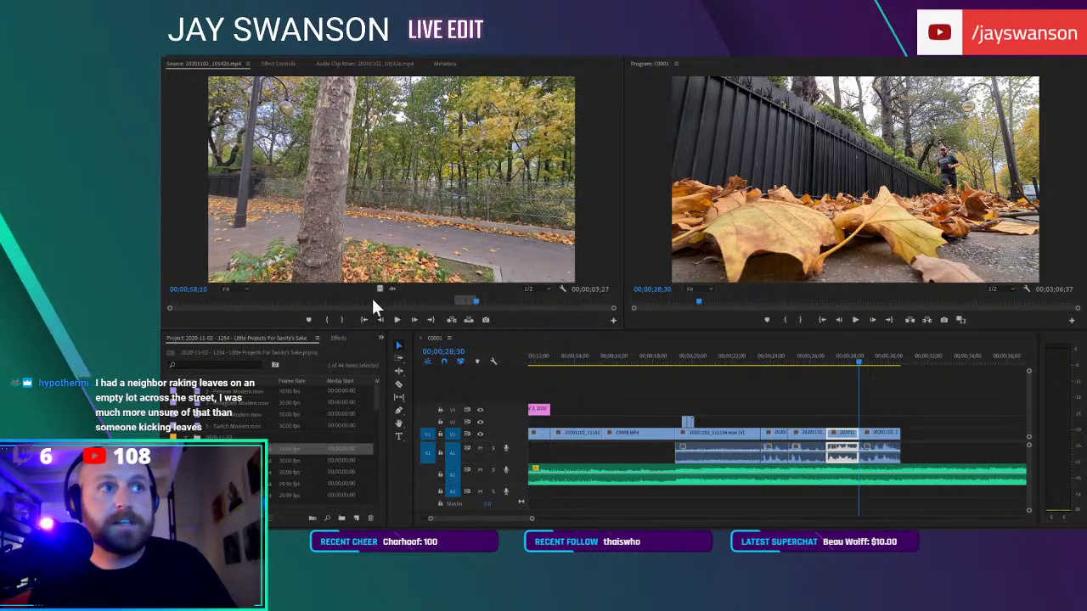
left_click_drag(376, 289, 902, 434)
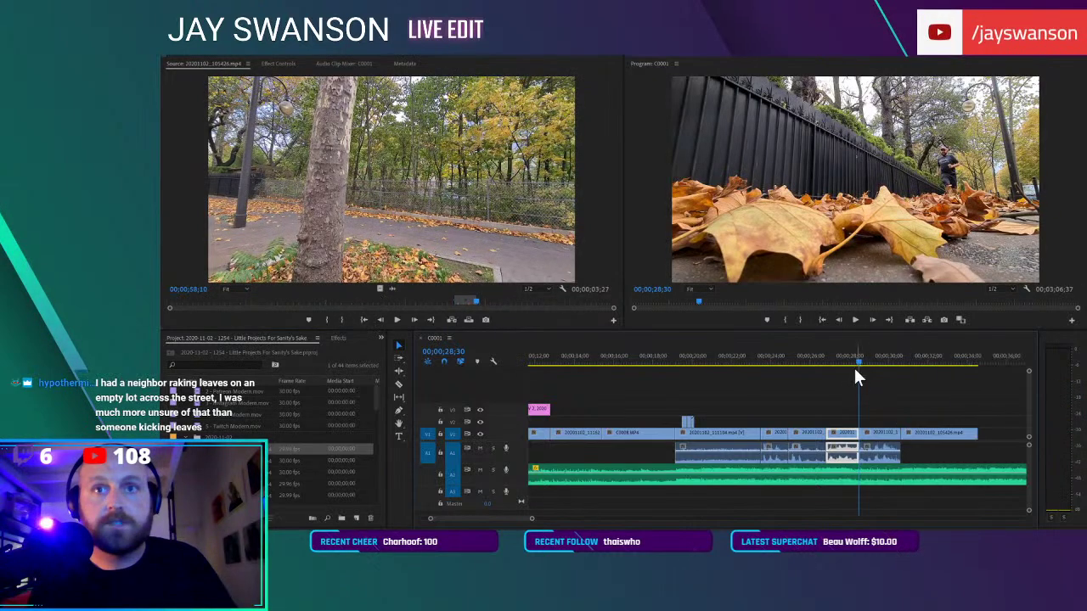
Extend the last leaf kick's audio under the tree shot and start the leaf-path audio earlier, at about 00;00;18;10
key("space")
scroll(860, 406, "right", 2)
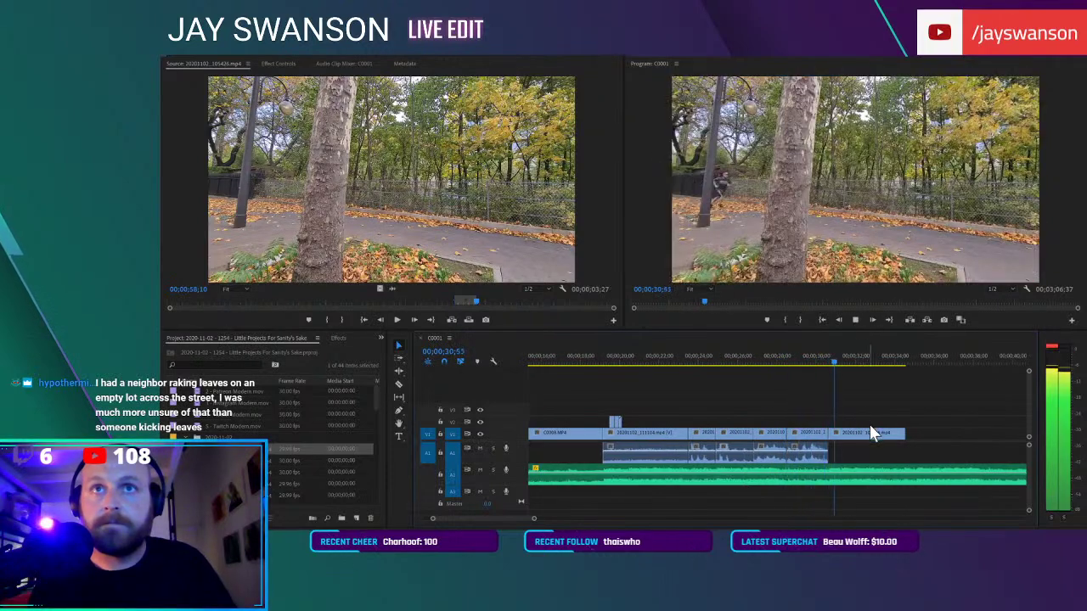
key("space")
left_click(815, 361)
left_click_drag(833, 456, 861, 453)
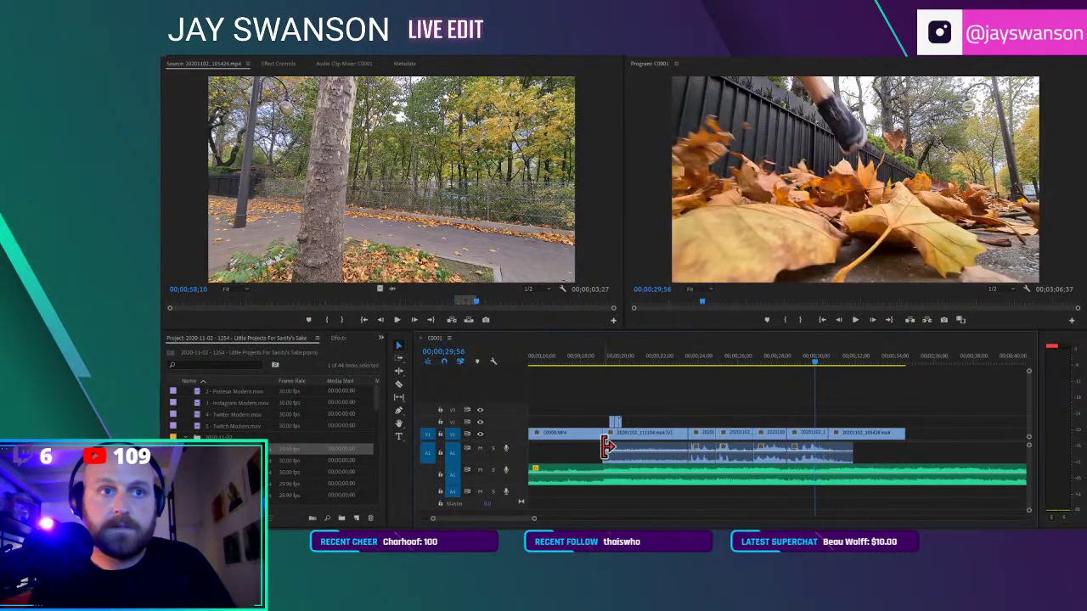
left_click_drag(605, 448, 584, 450)
Play back from the start of the extended leaf-path audio into the tree shot to check the audio overlaps
left_click(585, 360)
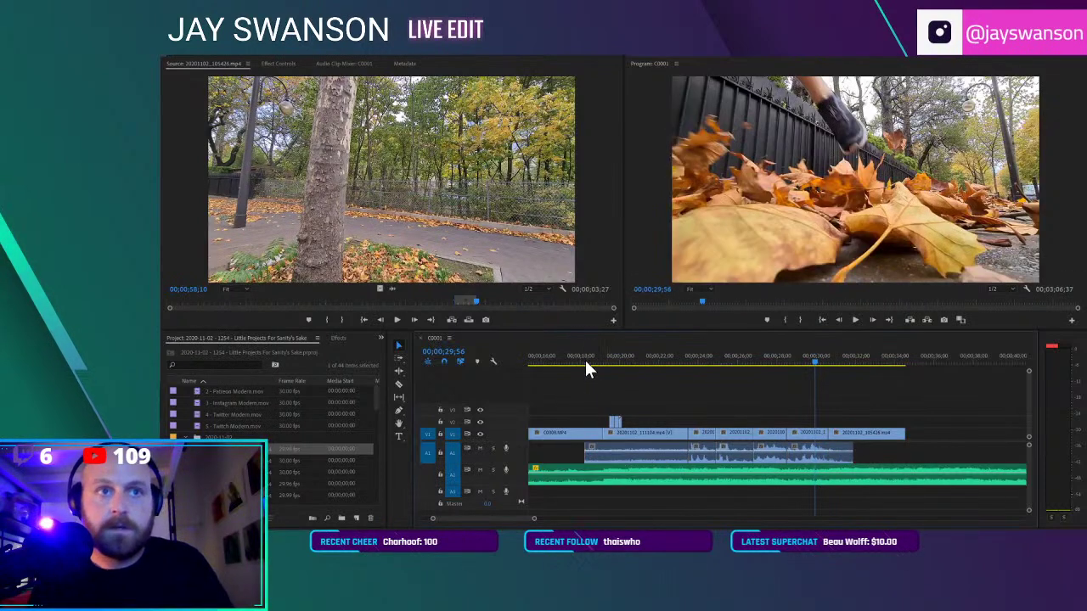
key("space")
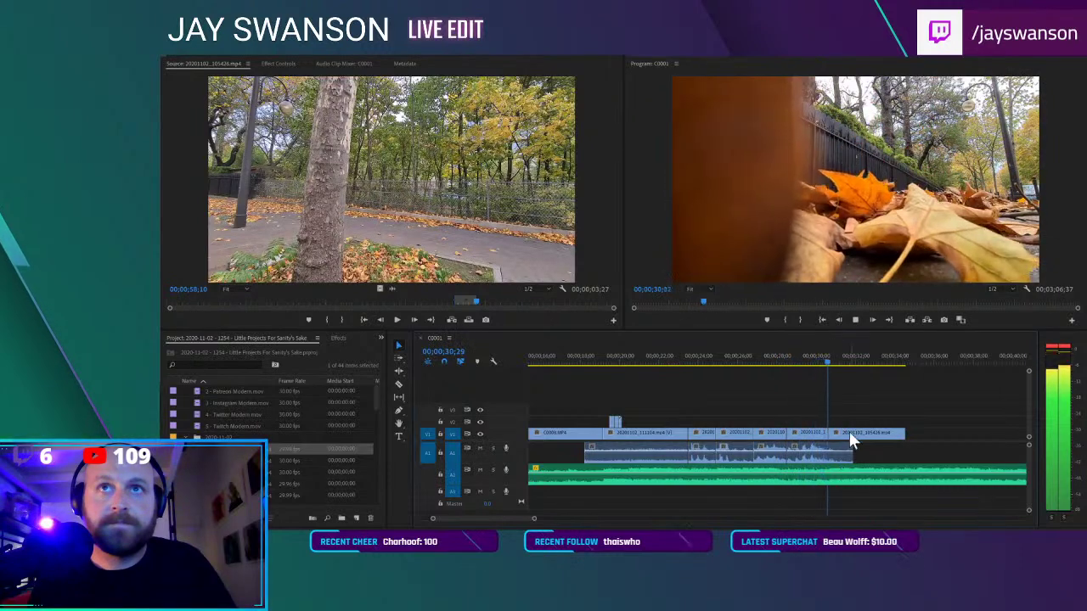
key("space")
key("space")
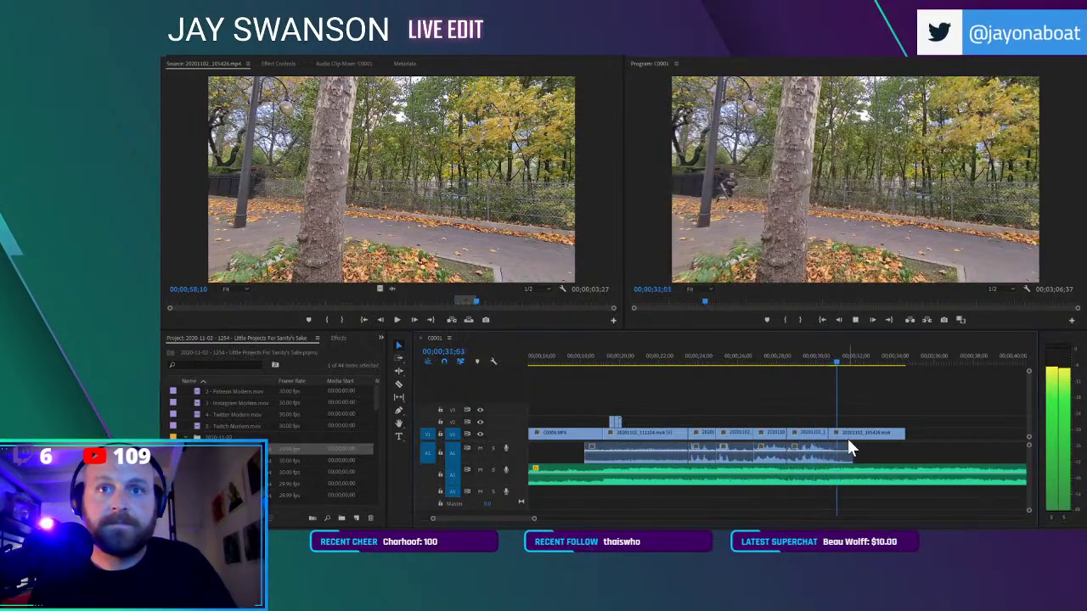
Add a keyframed volume fade-out at the end of the last leaf kick's audio with the Pen tool and save the project
key("space")
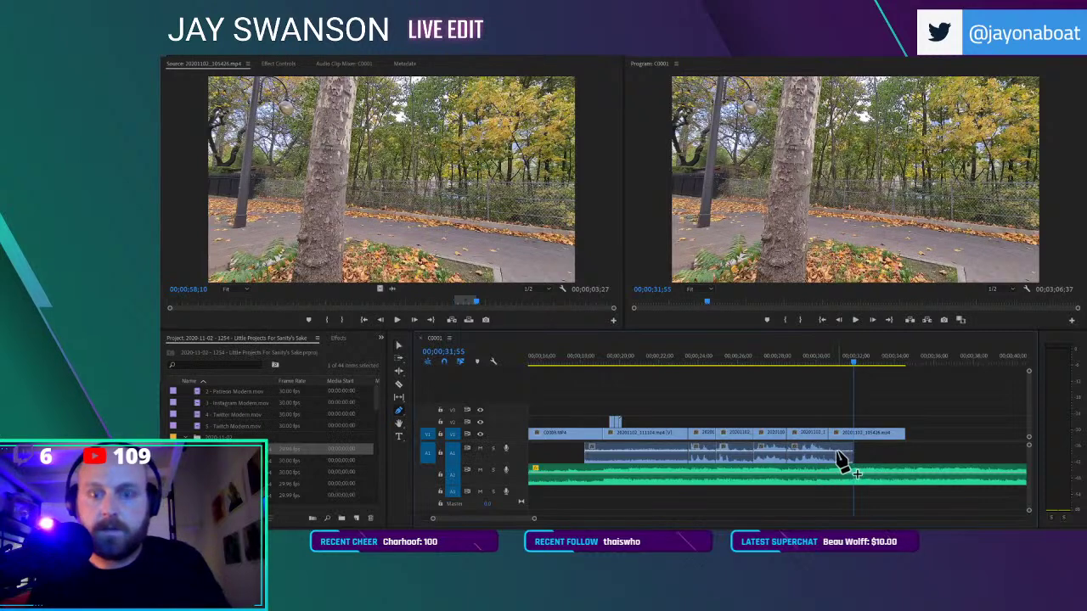
left_click(852, 453, "ctrl")
left_click_drag(851, 453, 852, 457)
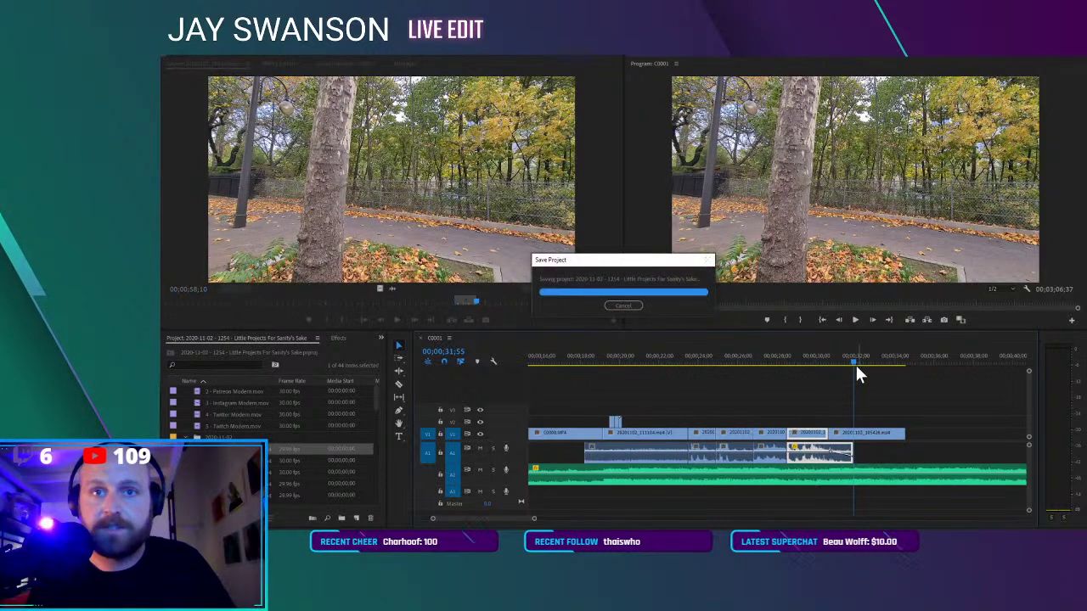
Play from the last leaf kick into the tree shot and cut short middle sections out of it so the jogger jumps ahead
key("Up")
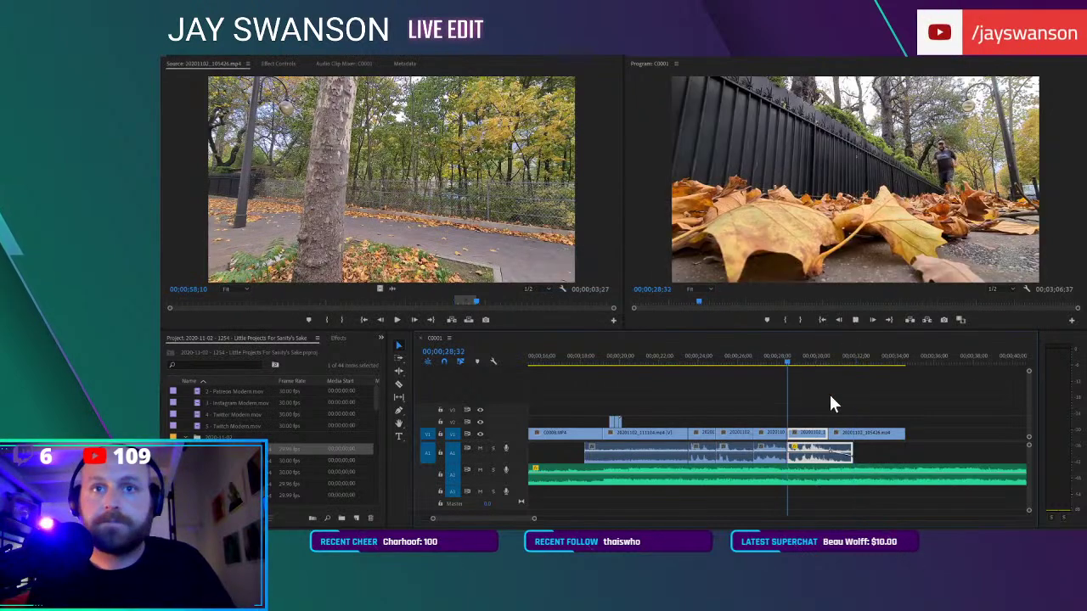
key("space")
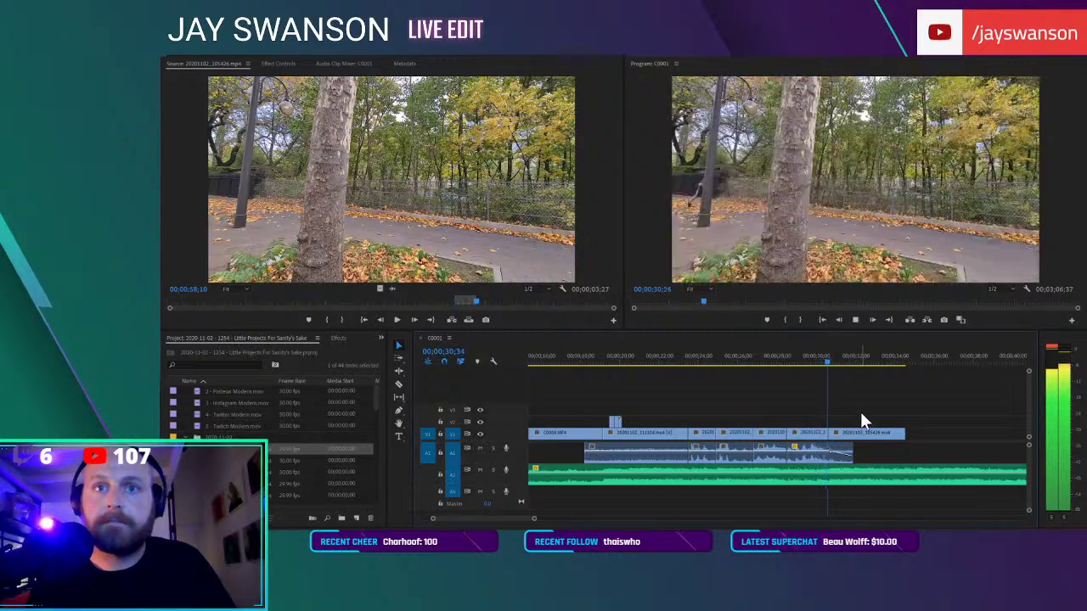
left_click(825, 362)
left_click_drag(826, 363, 836, 362)
key("c")
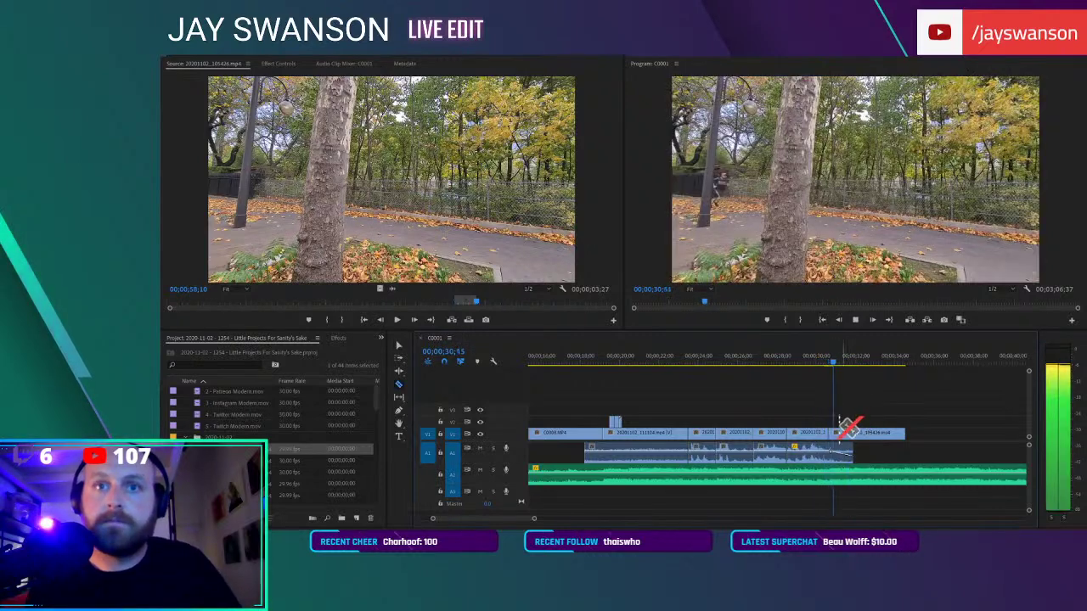
left_click_drag(849, 430, 864, 431)
left_click(827, 358)
key("space")
key("c")
left_click(821, 363)
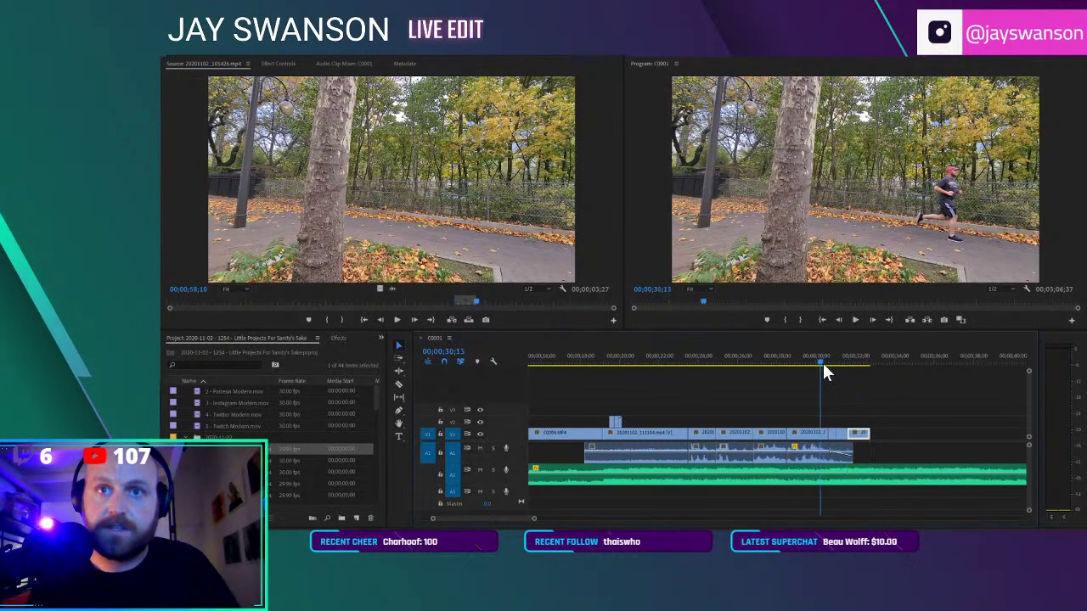
Play the shortened tree shot and trim its end back to about 00;00;31;54
key("space")
key("space")
left_click_drag(868, 435, 850, 437)
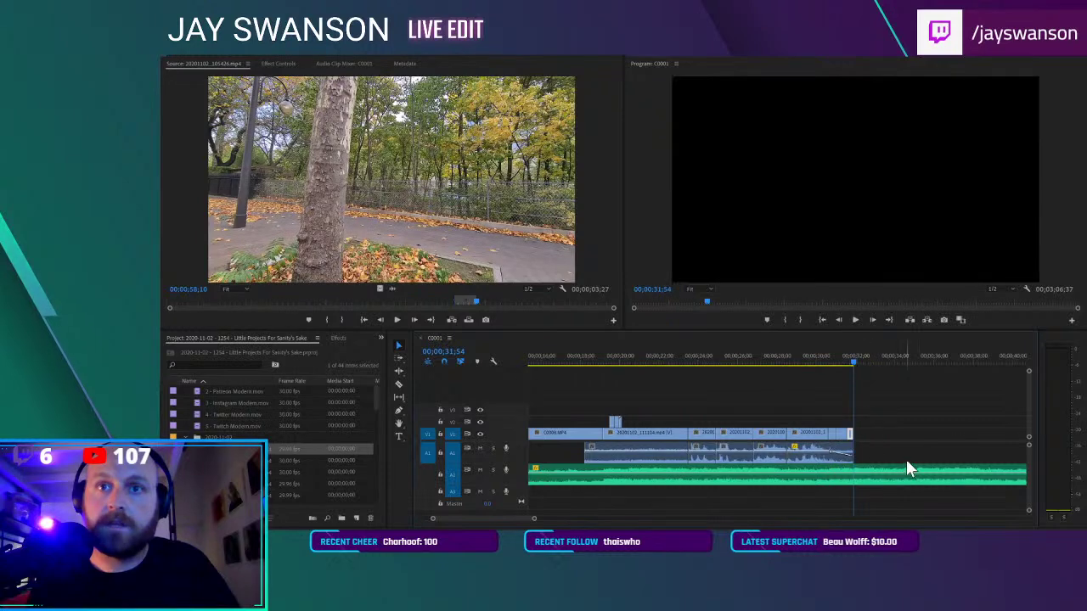
Mark a 00;00;03;04 range of the low grass shot facing the building and append only its video to the end of V1
double_click(238, 461)
left_click_drag(172, 298, 379, 306)
key("i")
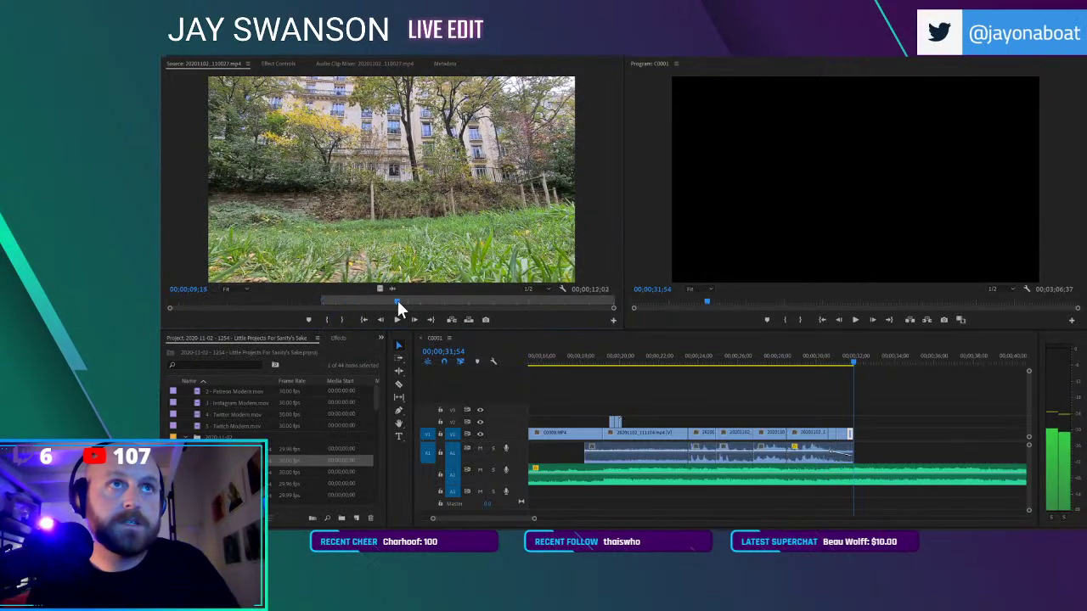
left_click_drag(891, 407, 855, 433)
Play the grass shot and trim its end to about 00;00;34;21, once the jogger has passed
left_click(845, 356)
scroll(924, 435, "up", 3)
key("Return")
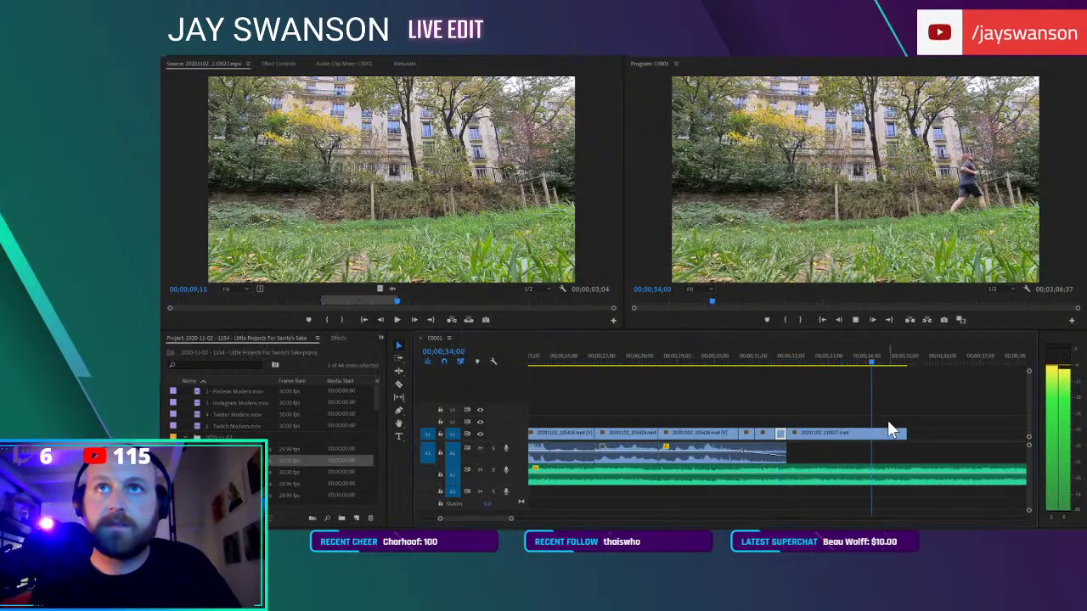
key("space")
left_click_drag(889, 437, 883, 436)
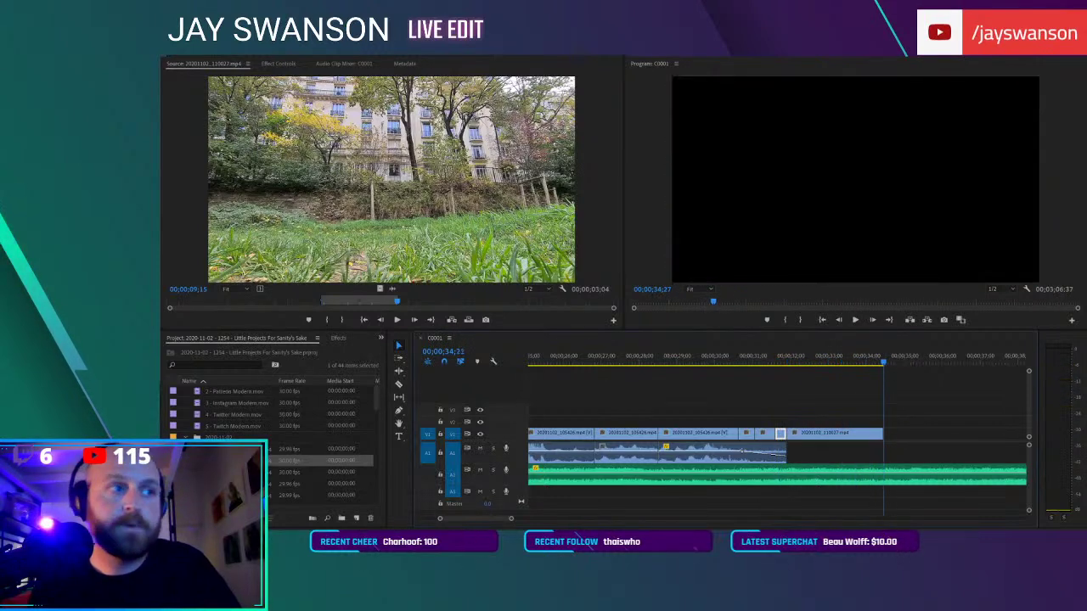
Mark a 00;00;09;01 range of the forest-path shot and append only its video after the grass shot
double_click(224, 472)
left_click_drag(191, 306, 351, 310)
left_click(321, 319)
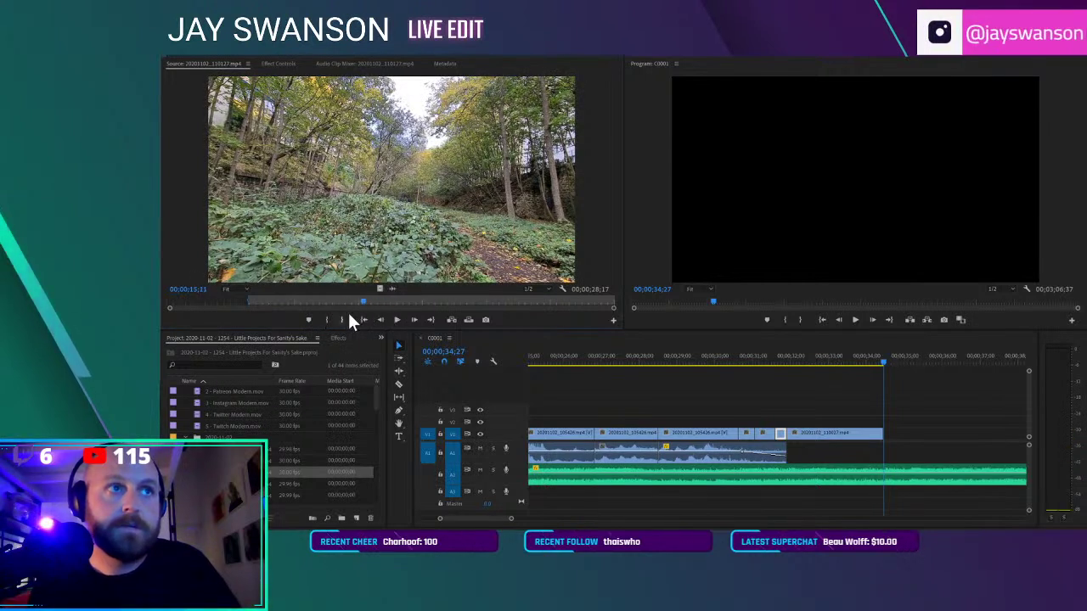
key("o")
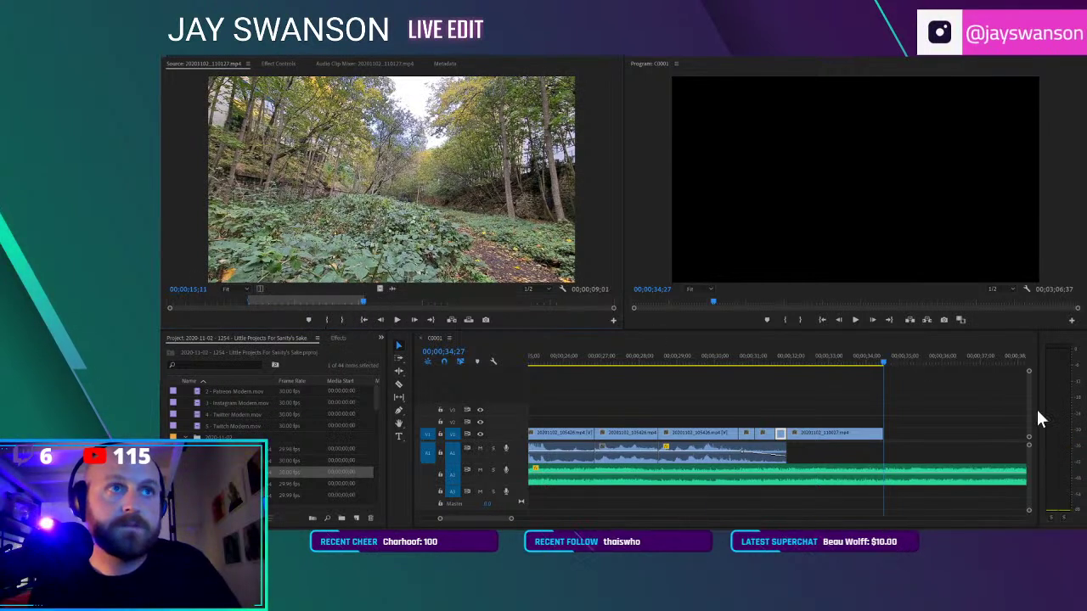
left_click_drag(379, 291, 888, 443)
Cut a section out near the start of the forest-path shot to make a jump cut at about 00;00;35;40
left_click(872, 360)
key("space")
scroll(902, 407, "down", 2)
left_click(786, 360)
key("space")
key("c")
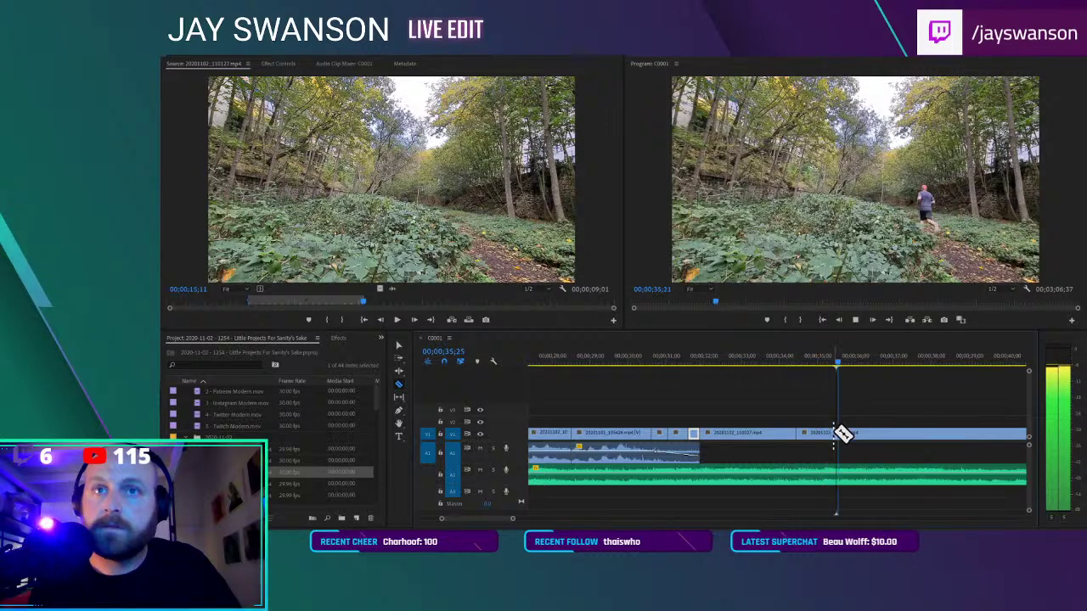
key("space")
left_click(841, 435)
key("v")
left_click_drag(847, 435, 870, 436)
left_click_drag(909, 436, 890, 433)
Remove further short sections from the forest-path shot, making jump cuts up to about 00;00;36;40
key("space")
key("c")
key("space")
key("space")
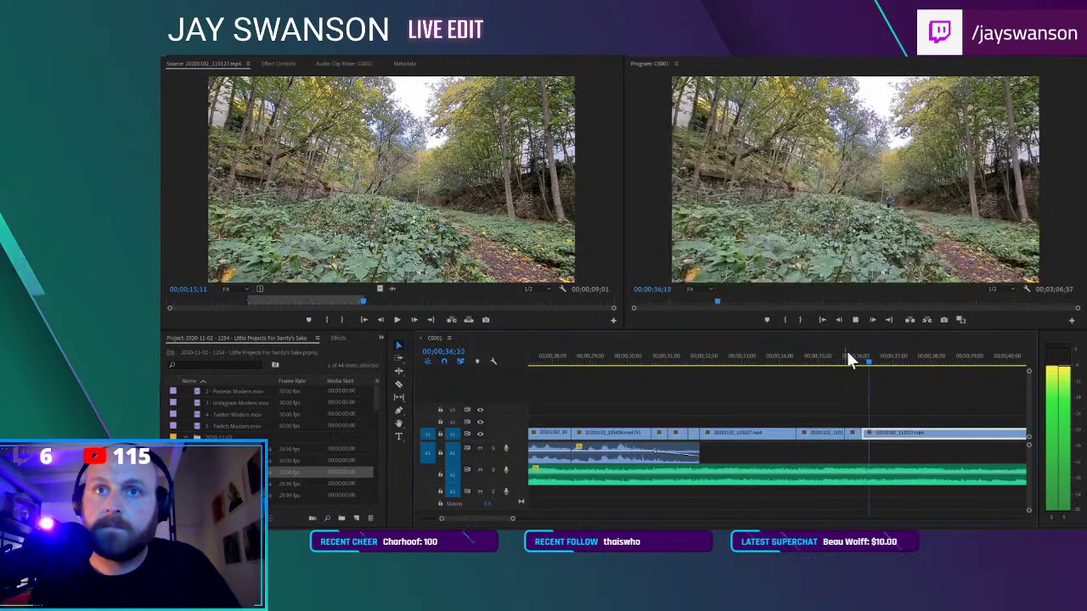
scroll(813, 385, "down", 2)
left_click(752, 362)
key("space")
key("c")
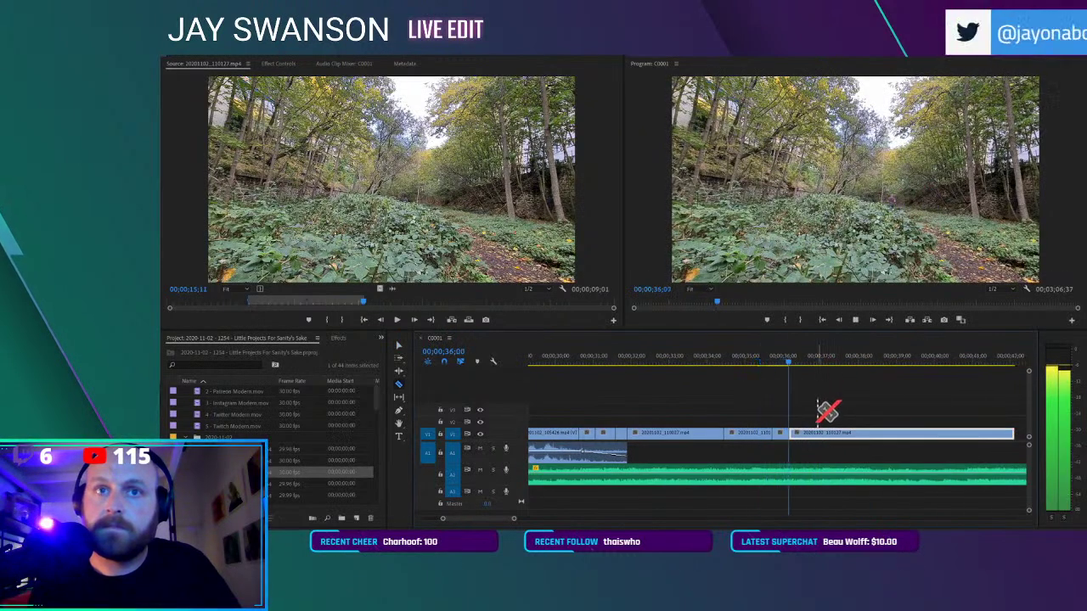
key("space")
left_click(808, 432)
key("v")
left_click_drag(812, 432, 847, 443)
Make one more jump cut in the forest-path shot at about 00;00;37;00 and trim its end to 00;00;38;43
key("space")
key("space")
key("c")
left_click(817, 432)
key("v")
left_click(769, 366)
key("space")
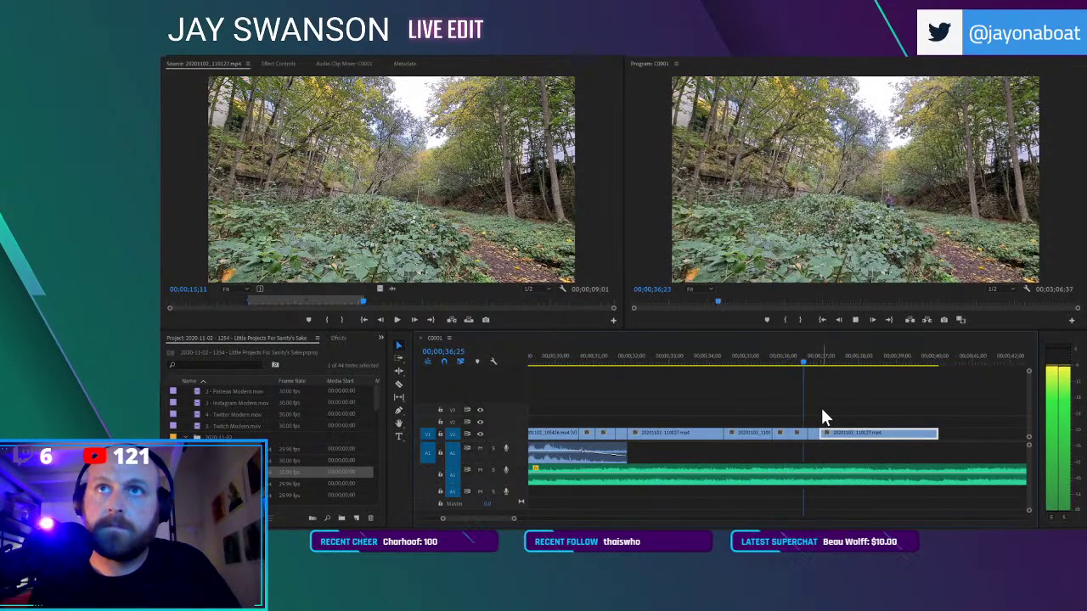
left_click_drag(942, 434, 884, 434)
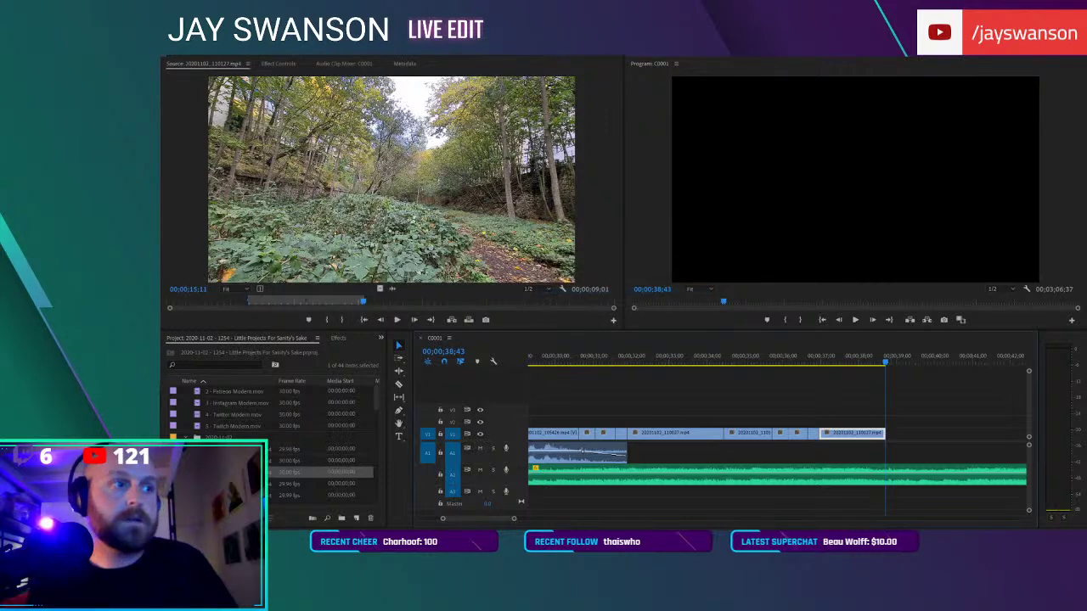
Mark a 00;00;02;16 range of the jogger passing the wooden posts among yellow leaves and append only its video to V1
double_click(225, 484)
mouse_move(171, 301)
left_mouse_down()
mouse_move(381, 300)
mouse_move(373, 303)
left_mouse_up()
left_click(319, 318)
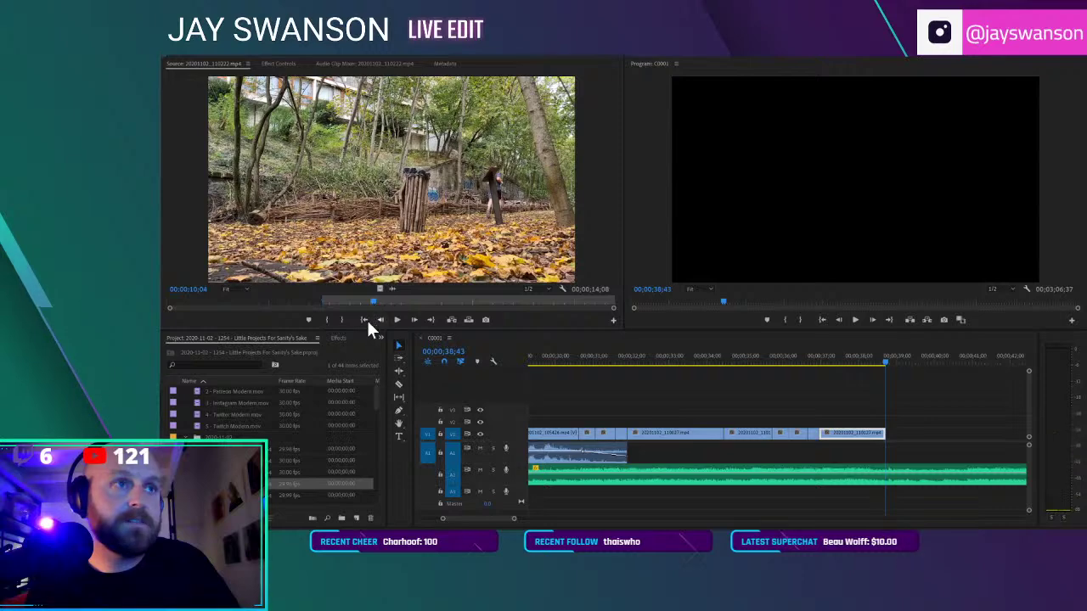
key("o")
left_click_drag(868, 420, 885, 431)
Cut a short section out of the wooden-posts shot to make a jump cut just after 00;00;39;00
left_click(871, 357)
key("space")
scroll(873, 411, "down", 2)
key("c")
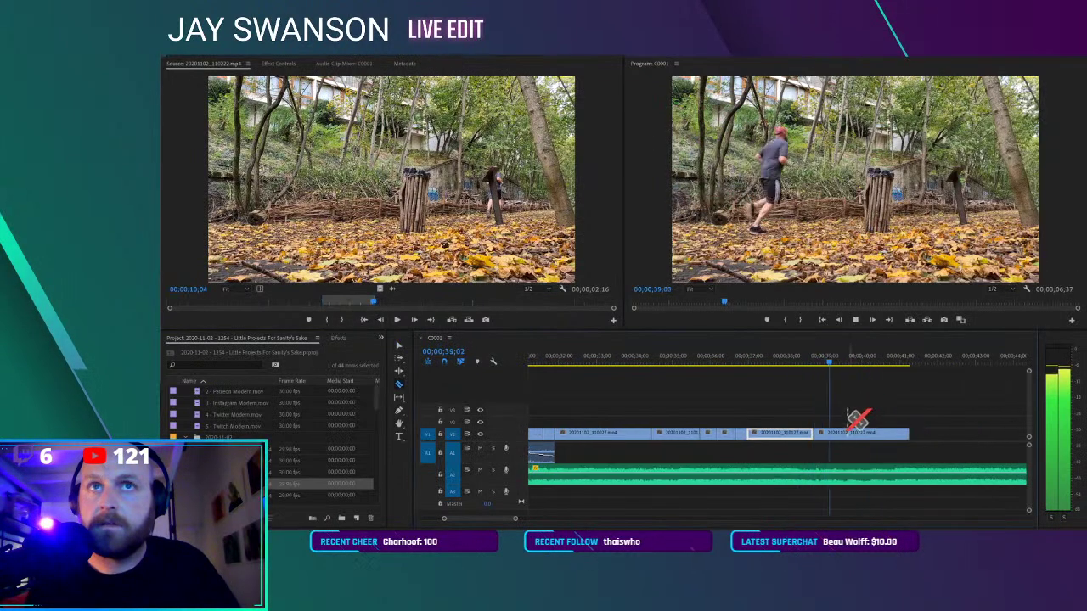
key("space")
left_click_drag(839, 429, 850, 429)
left_click_drag(856, 434, 844, 436)
Add a second jump cut to the wooden-posts shot at about 00;00;39;34, trim its end to 00;00;40;50 and save the project
key("space")
key("space")
key("ctrl+k")
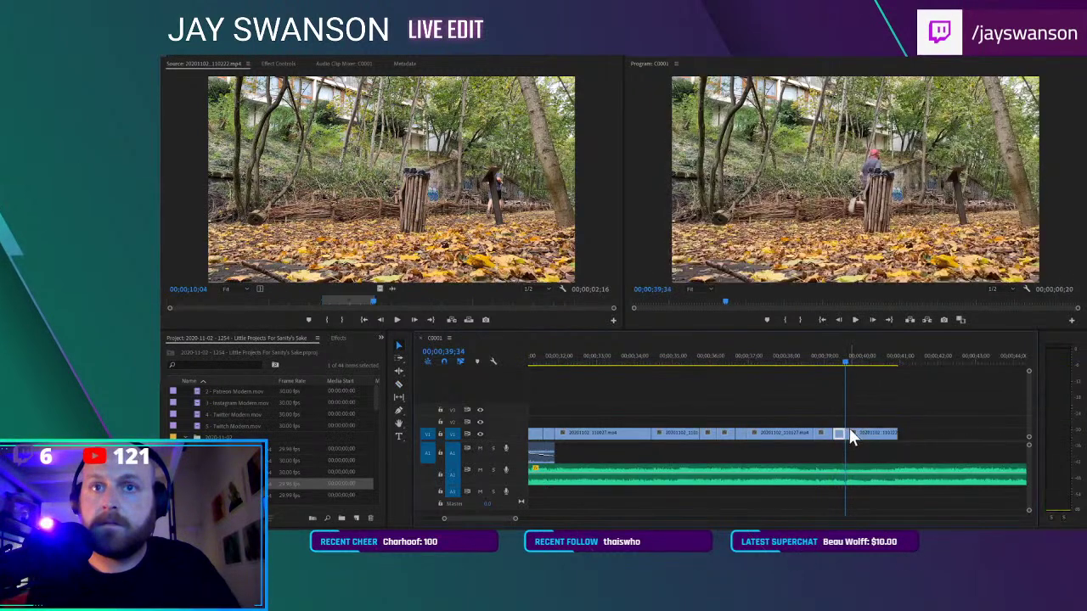
key("space")
key("space")
left_click_drag(897, 436, 891, 438)
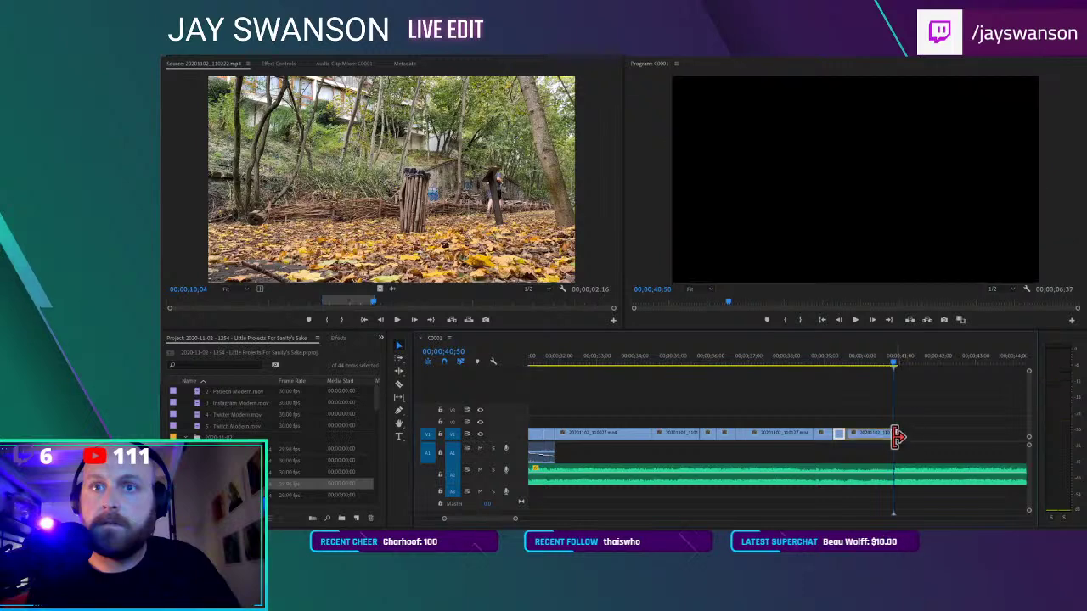
key("ctrl+s")
Look through the close-up clip of leaves and twigs on the ground for a usable section
key("Down")
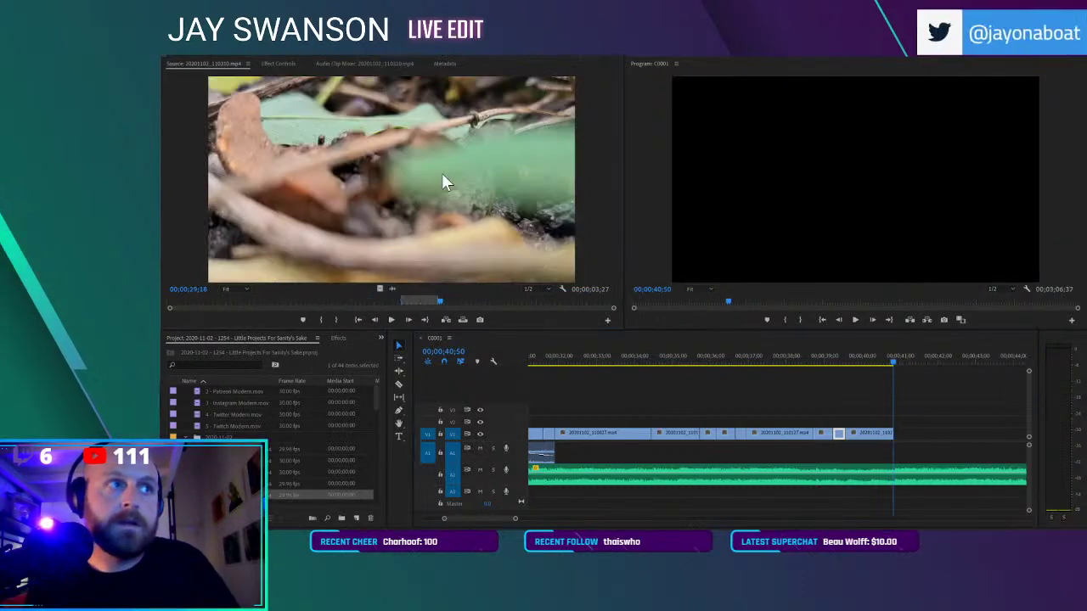
left_click_drag(468, 302, 526, 315)
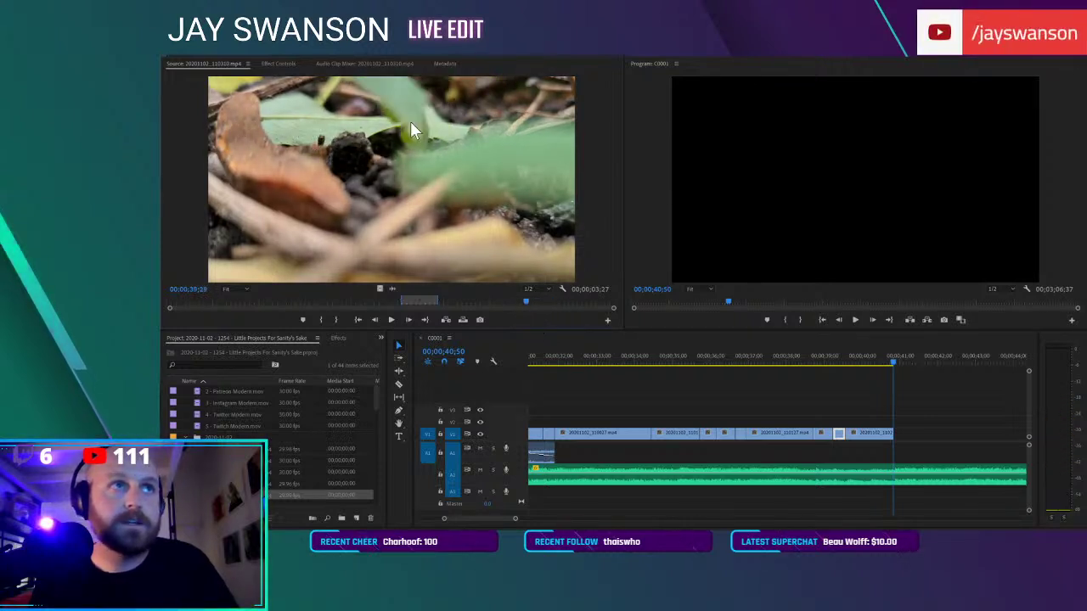
mouse_move(528, 301)
left_mouse_down()
mouse_move(509, 304)
mouse_move(578, 298)
mouse_move(487, 293)
mouse_move(541, 293)
left_mouse_up()
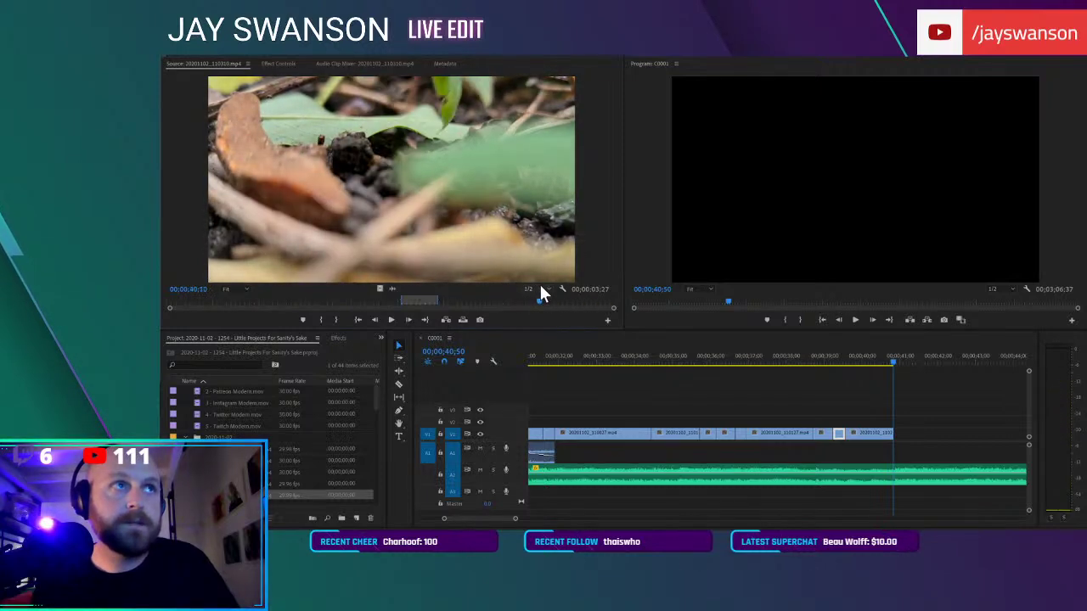
scroll(242, 483, "down", 1)
Set an in point at 00;00;11;22 in the graffiti-wall clearing clip and append its video and audio to the sequence
double_click(242, 484)
left_click_drag(176, 300, 225, 308)
key("i")
left_click_drag(425, 247, 893, 463)
Play into the clearing clip and cut out part of the run toward the camera, making a jump cut at about 00;00;43;25
left_click_drag(894, 361, 878, 374)
scroll(893, 460, "down", 3)
scroll(893, 460, "down", 2)
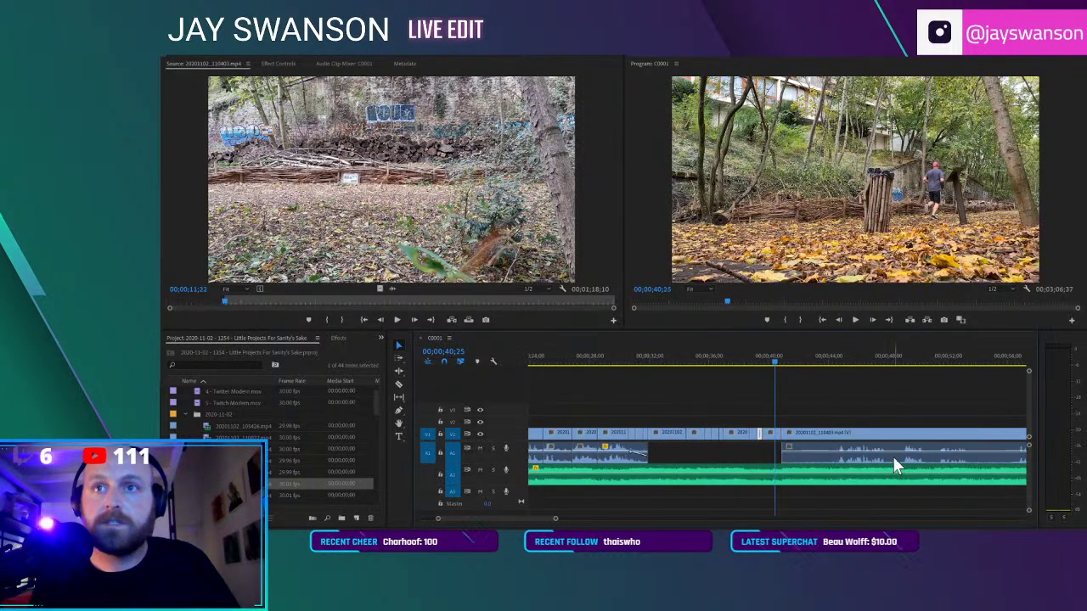
key("space")
key("c")
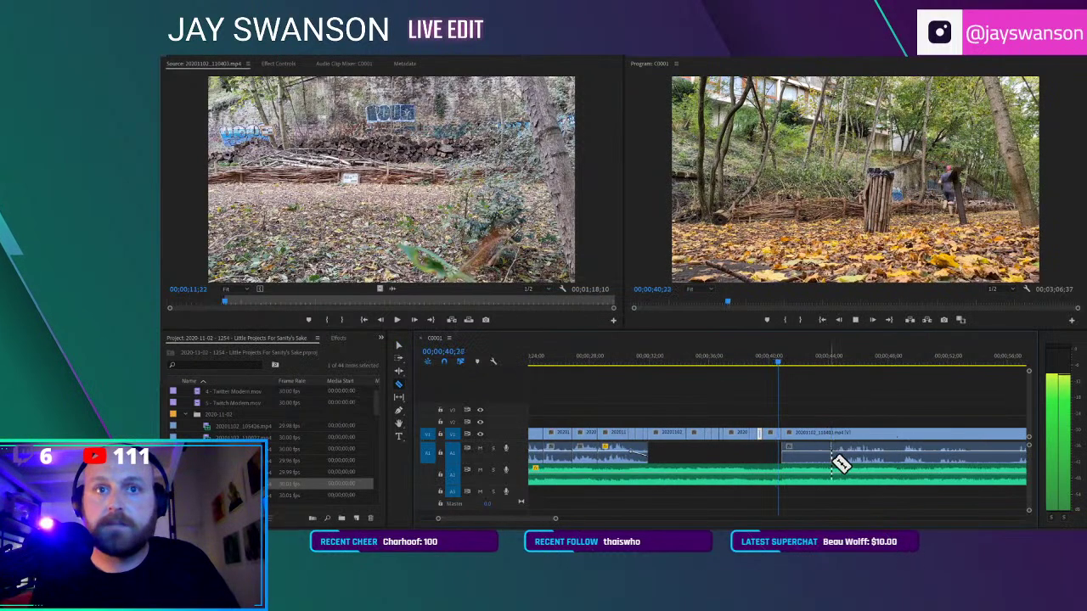
key("v")
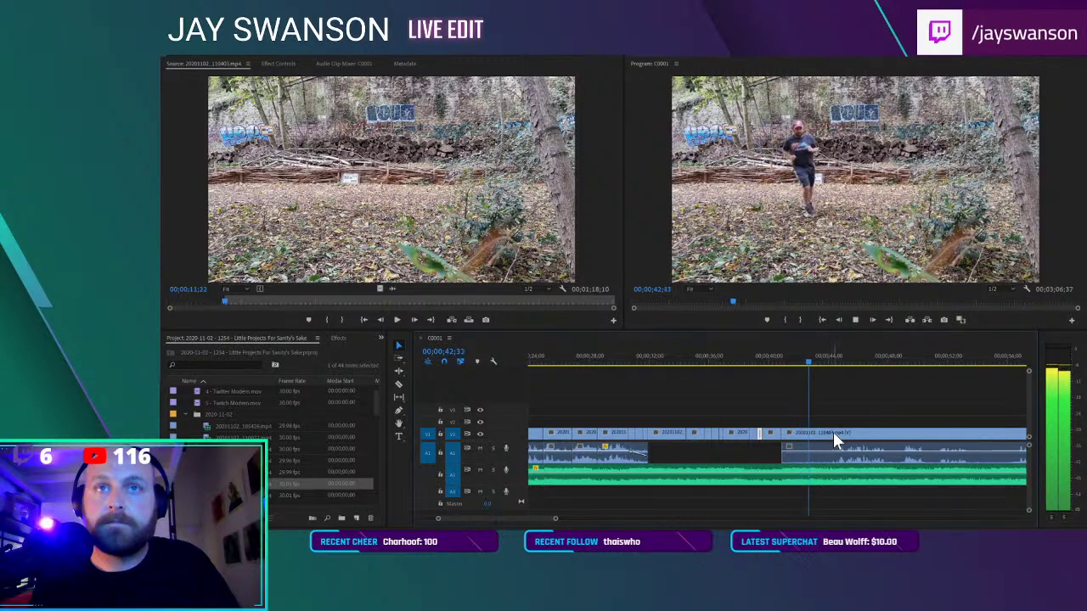
key("space")
left_click_drag(821, 436, 831, 436)
left_click_drag(844, 440, 837, 440)
Split the music at 00;00;44;41 and move its remaining part later, to start at about 00;01;34
key("space")
key("c")
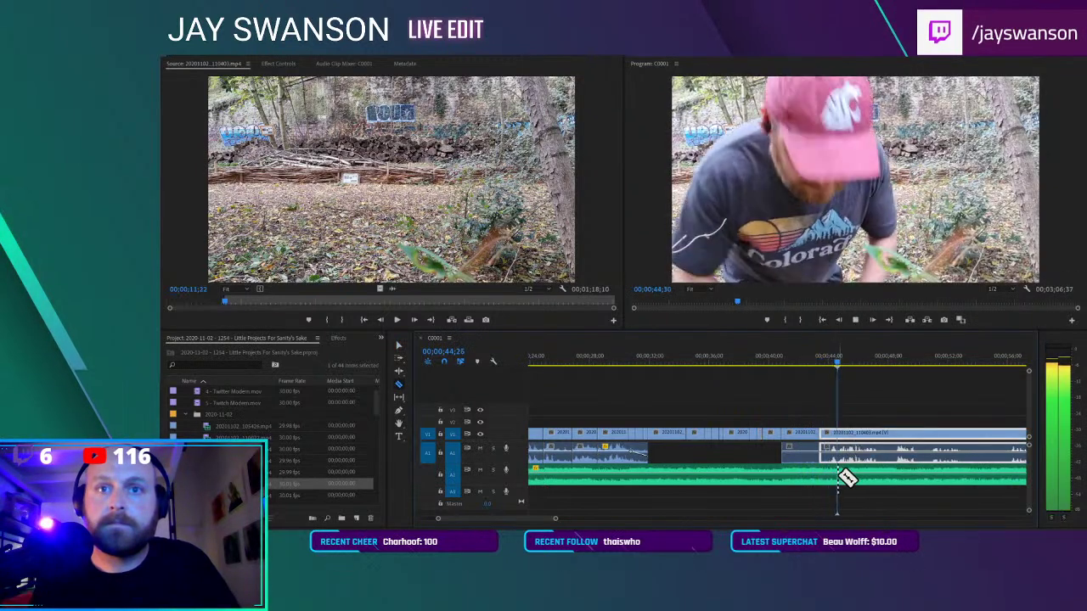
left_click(840, 470)
key("space")
key("minus")
key("minus")
key("minus")
key("minus")
left_click_drag(622, 482, 716, 473)
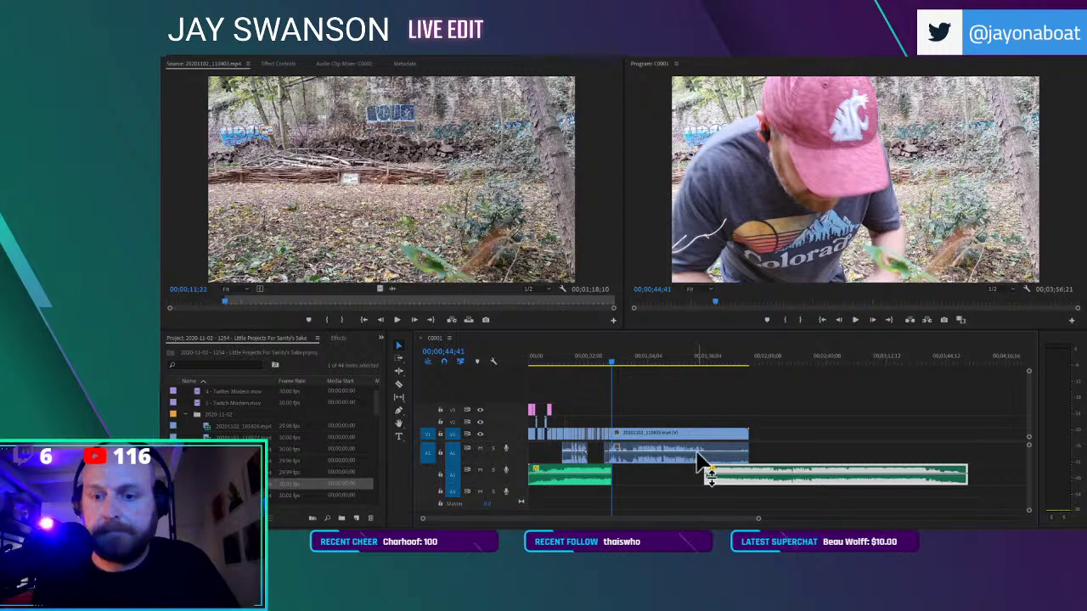
Add a keyframed volume fade-out at the end of the first music part with the Pen tool and save the project
key("equal")
key("equal")
key("equal")
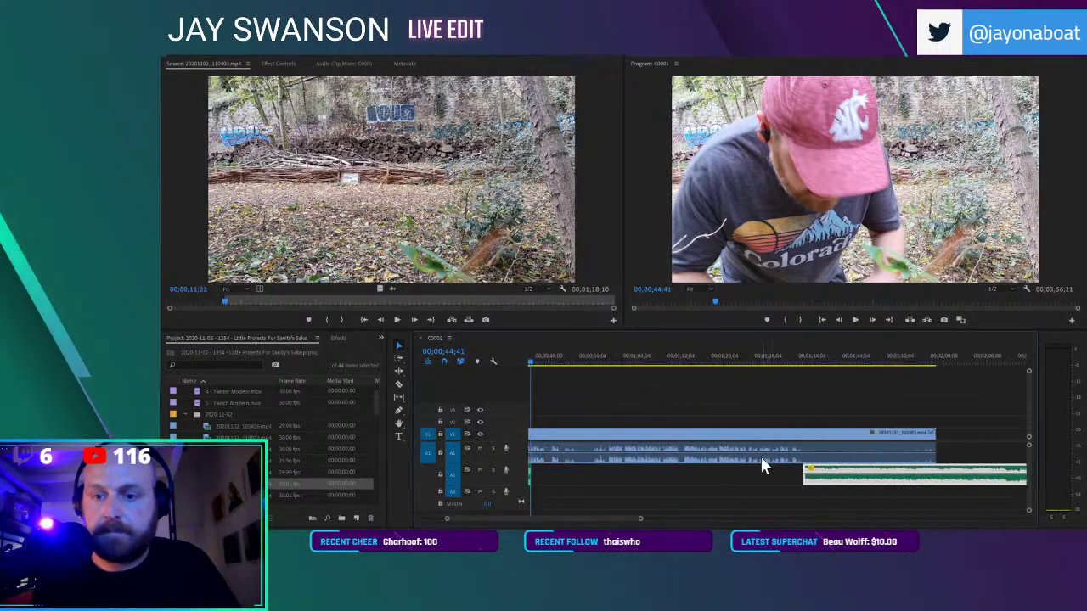
key("equal")
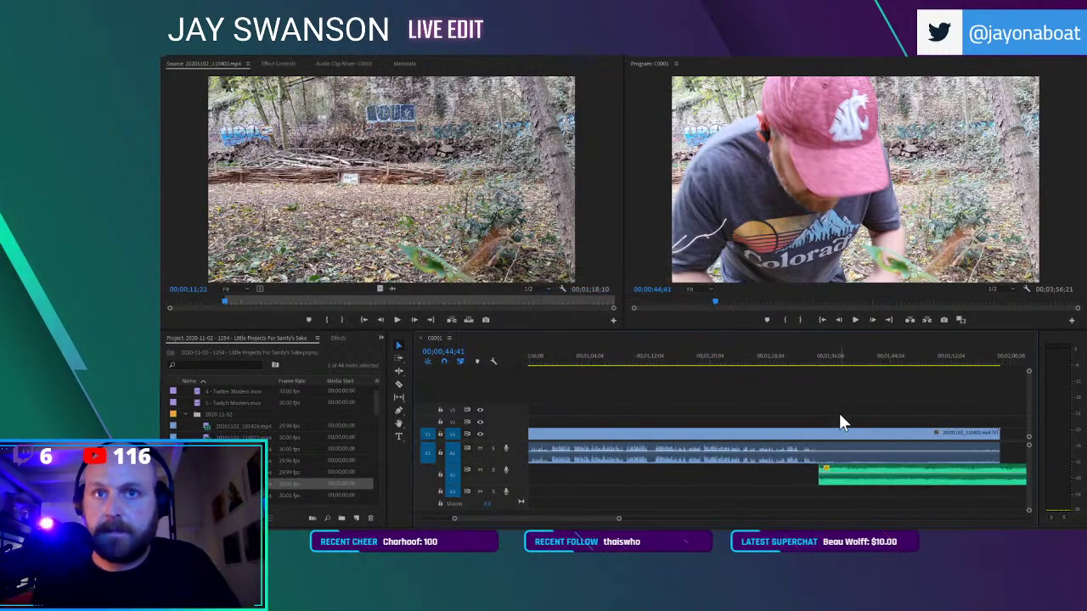
scroll(811, 409, "down", 3)
scroll(811, 410, "up", 2)
scroll(698, 432, "up", 6)
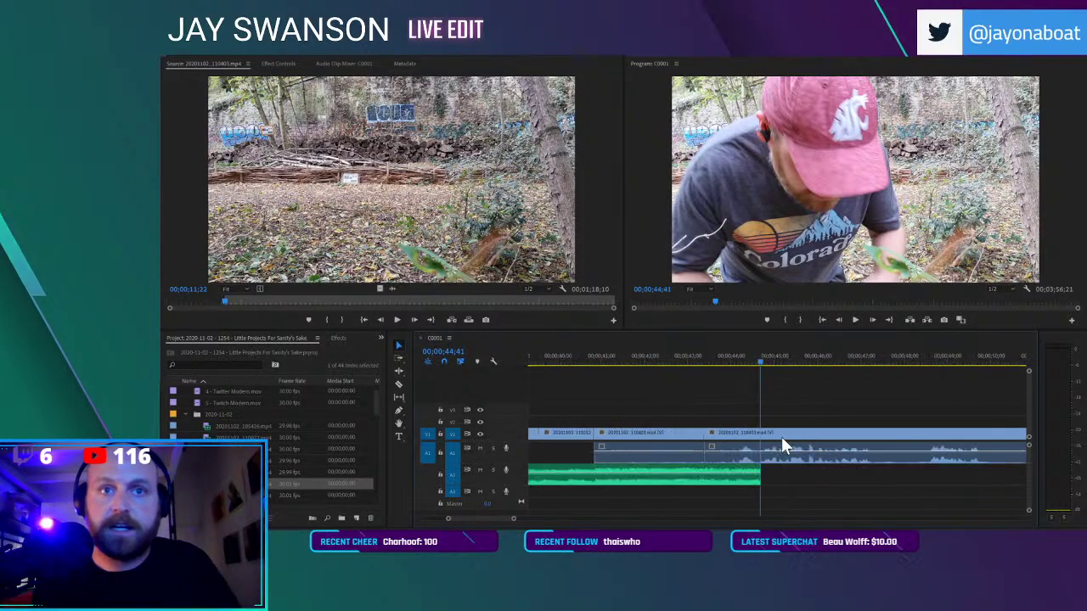
key("p")
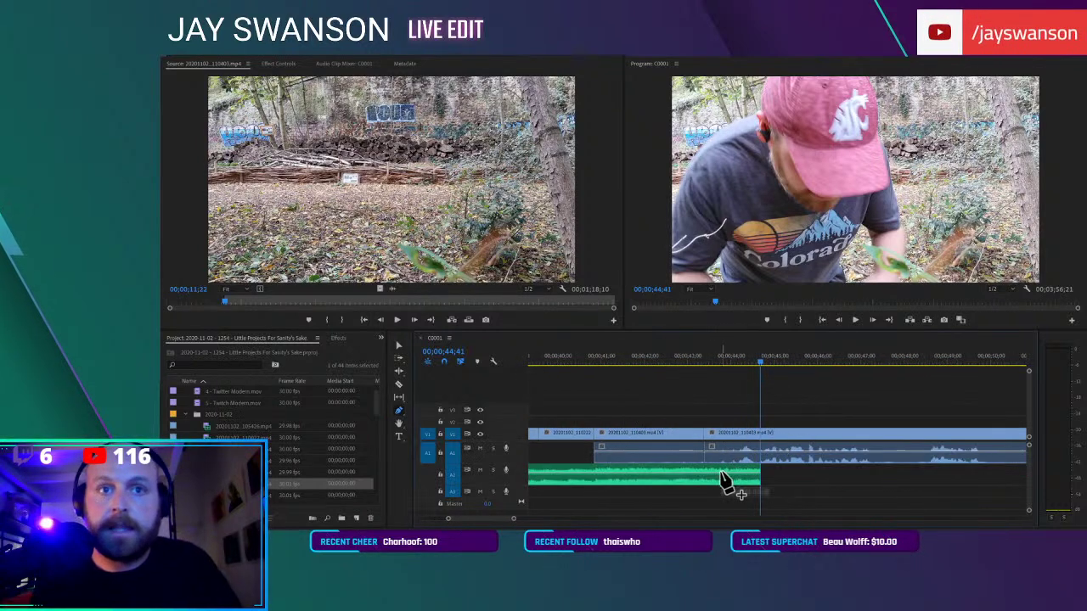
left_click(722, 474)
key("v")
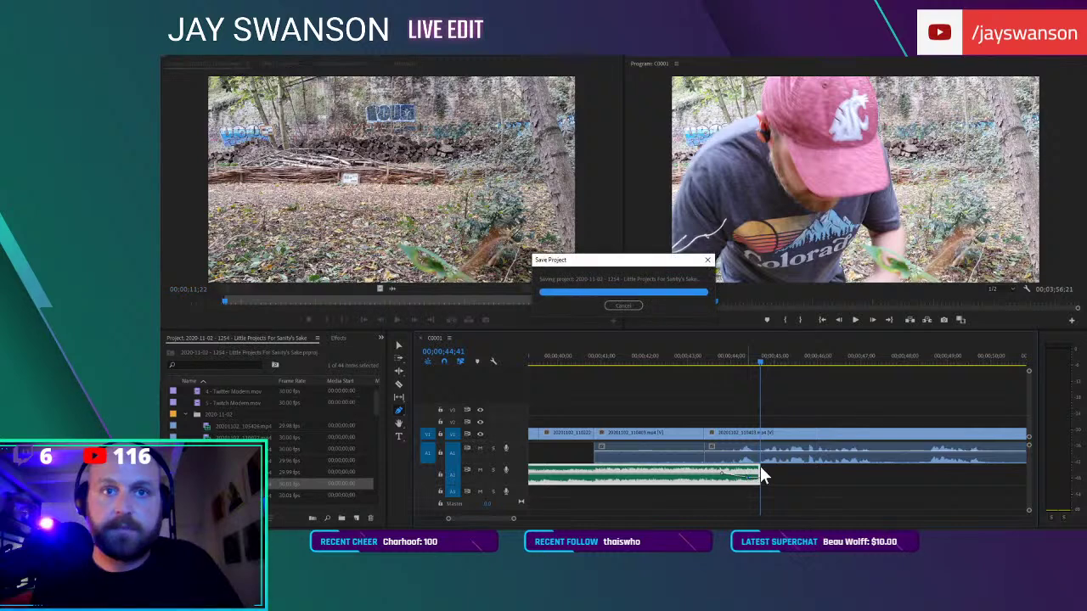
Play back from about 00;00;42;51 to check the music fade into the clearing clip's audio
scroll(772, 411, "down", 3)
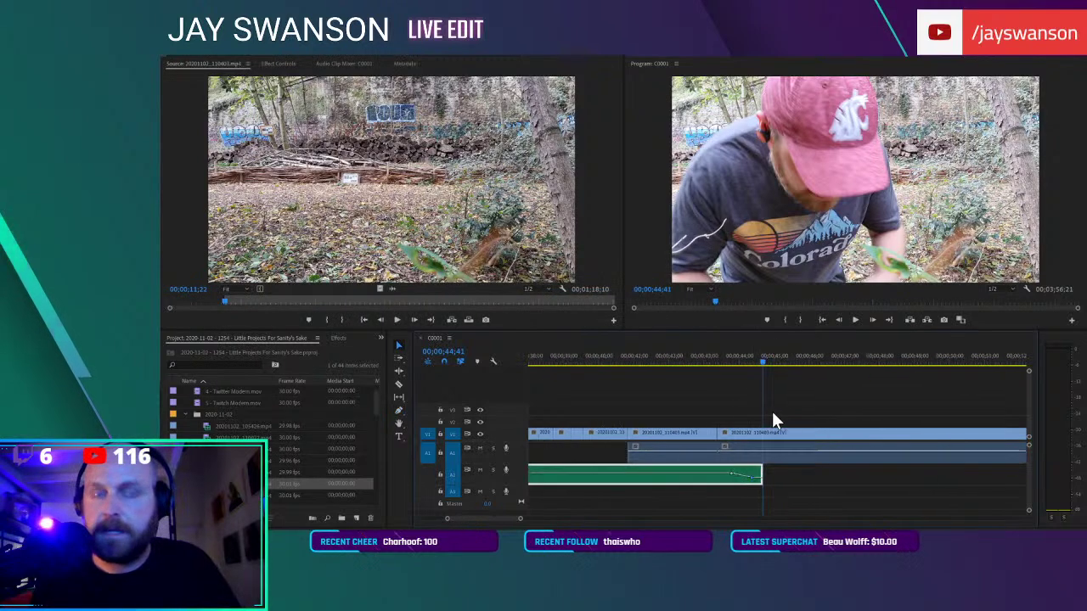
scroll(735, 443, "down", 4)
left_click(727, 367)
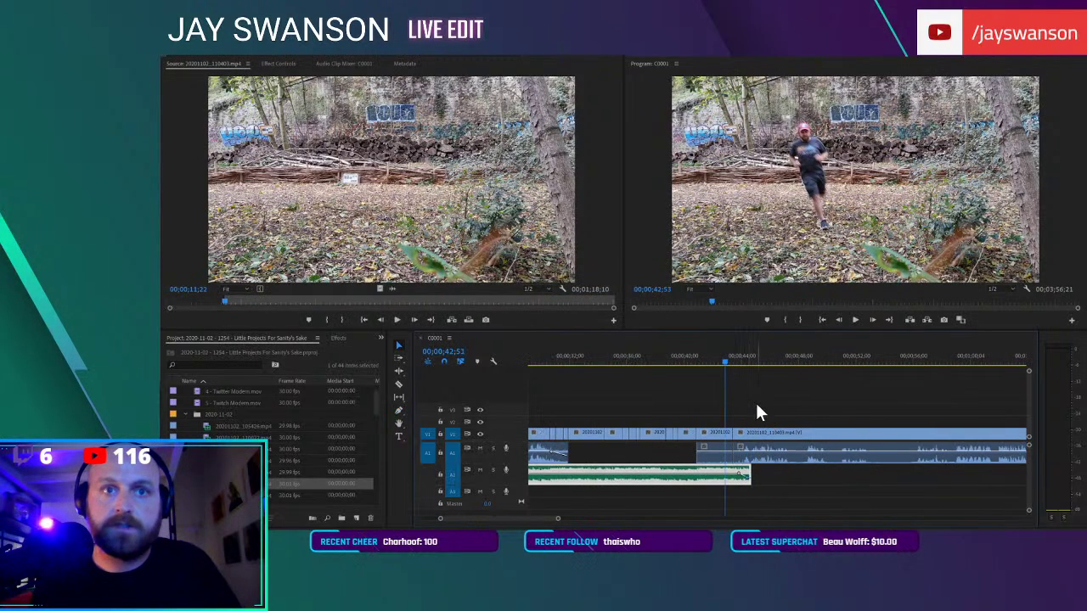
key("space")
key("equal")
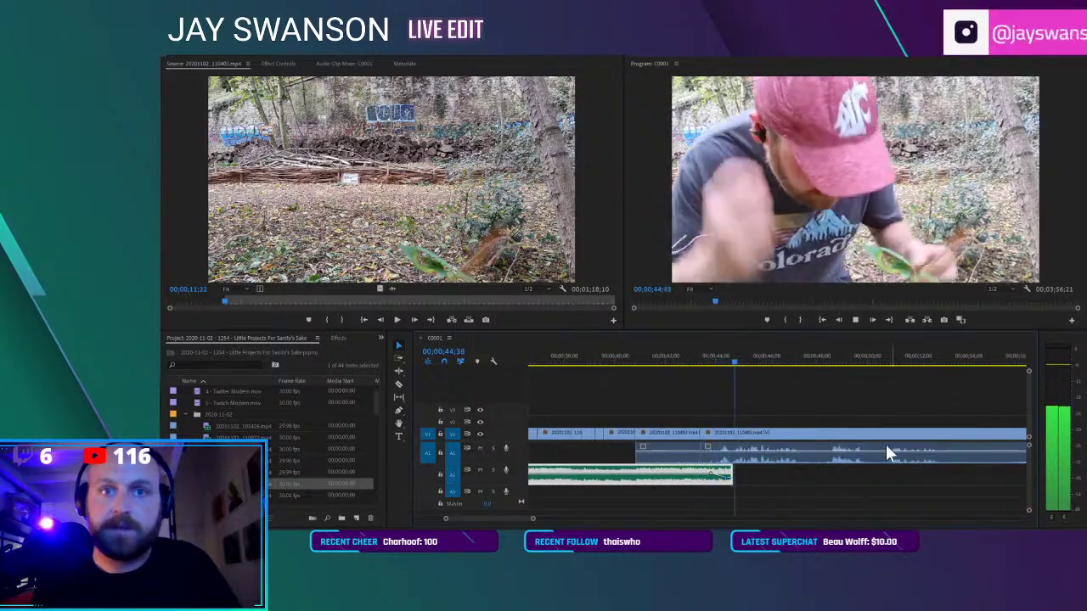
Shorten the clearing talk with a cut at about 00;00;47, extend the first music part to that cut and shift its fade keyframe later
left_click_drag(838, 441, 812, 451)
key("v")
left_click_drag(736, 476, 802, 471)
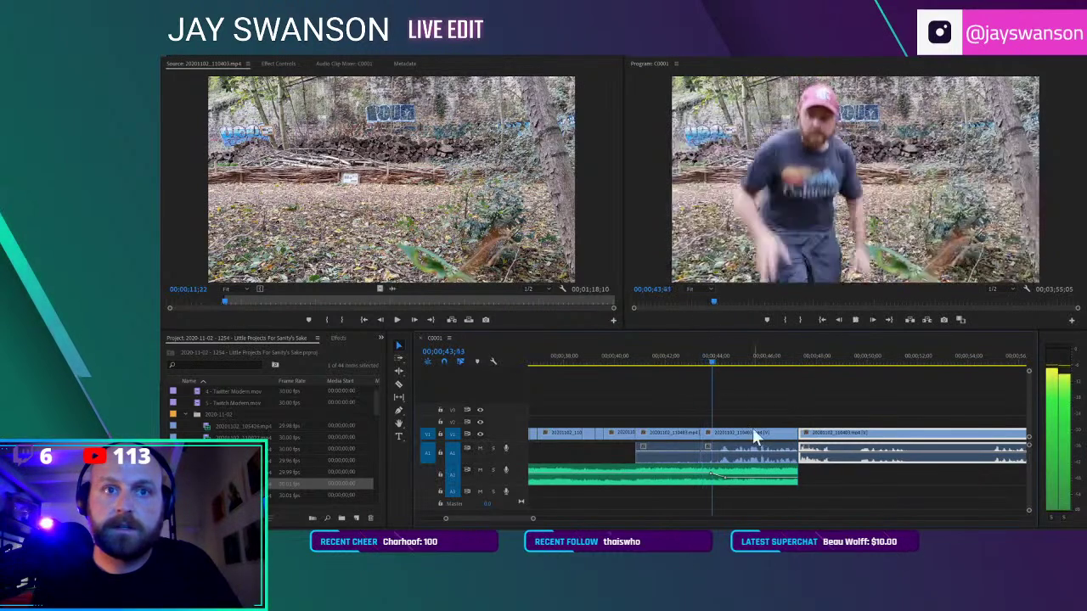
left_click_drag(727, 478, 744, 478)
key("space")
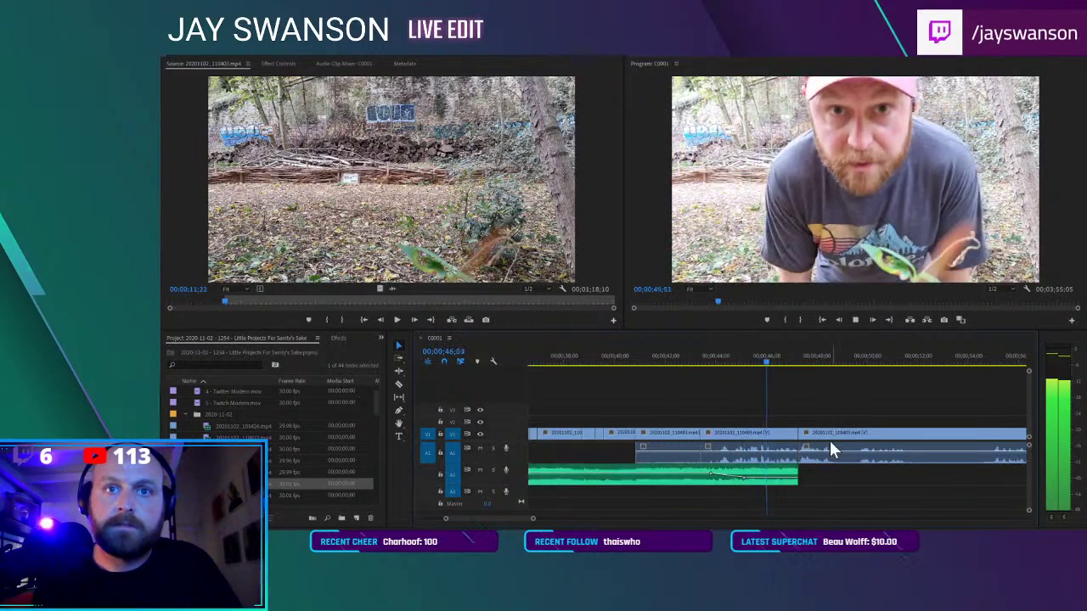
Cut two short pauses out of the clearing talk, making jump cuts at about 00;00;49 and 00;00;51
left_click_drag(868, 435, 890, 447)
scroll(897, 446, "down", 3)
key("c")
scroll(857, 441, "down", 1)
scroll(853, 435, "up", 2)
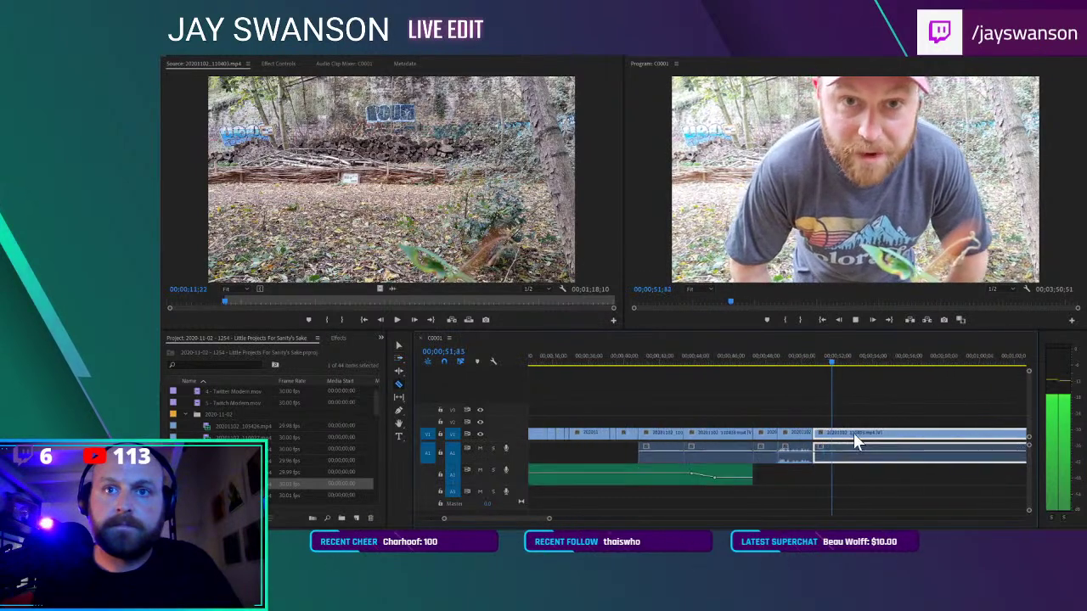
Razor out the next pause in the clearing talk after about 00;00;53 and close the gap
left_click(864, 435)
key("a")
left_click_drag(871, 439, 1007, 447)
key("c")
left_click(907, 433)
key("a")
key("c")
scroll(937, 435, "down", 3)
Remove further pauses from the clearing talk, making jump cuts at about 00;01;05 and 00;01;11
left_click(936, 433)
key("a")
scroll(971, 438, "down", 3)
key("c")
left_click(1000, 433)
key("a")
scroll(968, 439, "down", 2)
scroll(942, 445, "down", 2)
scroll(927, 448, "up", 2)
key("c")
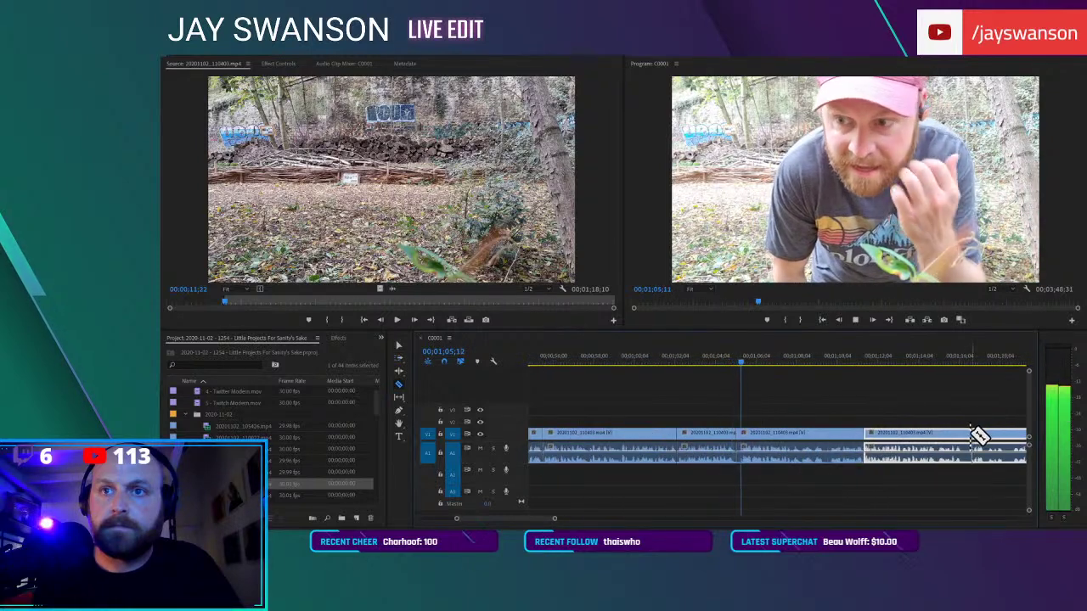
Tighten the end of the clearing talk with jump cuts at about 00;01;16, 00;01;18 and 00;01;23, and save the project
left_click_drag(977, 435, 958, 448)
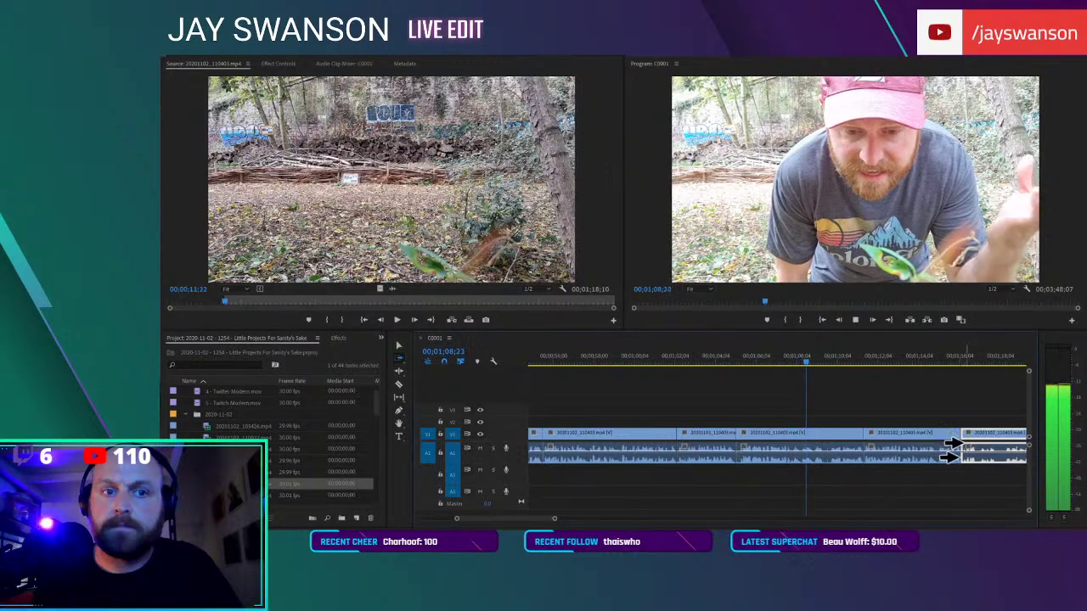
scroll(930, 459, "down", 2)
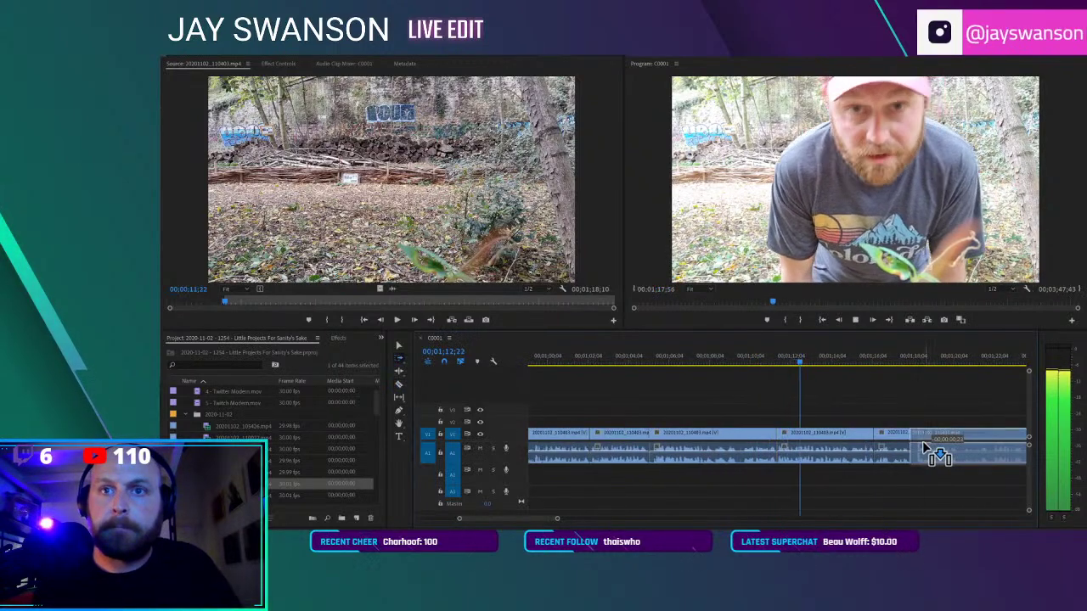
scroll(914, 449, "down", 2)
left_click_drag(953, 436, 939, 443)
scroll(854, 431, "up", 2)
key("c")
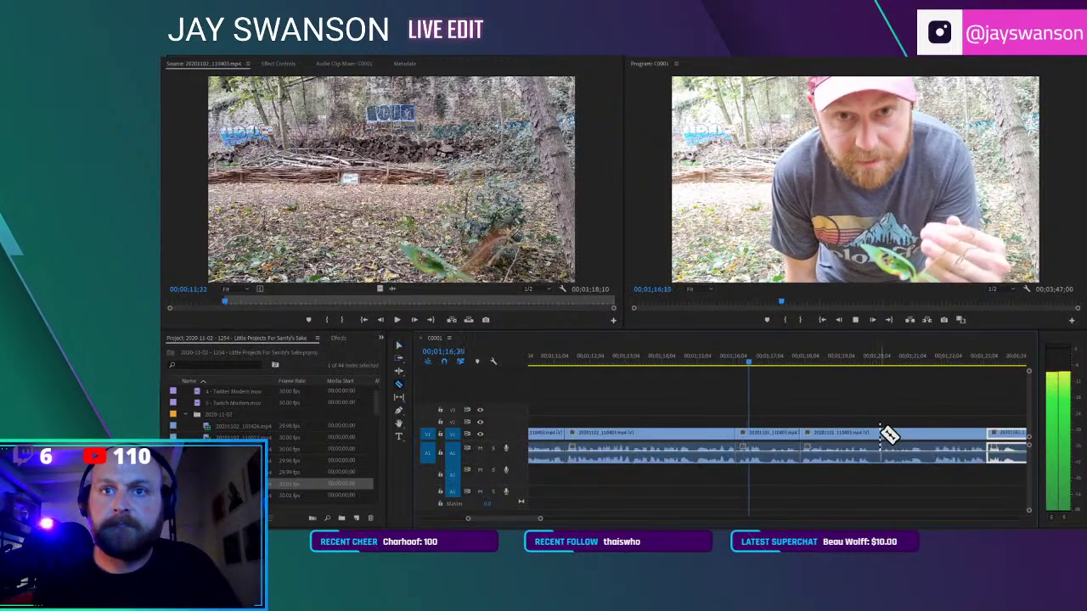
key("ctrl+s")
Move the remaining music clip later by itself, to start at about 00;01;48 near the end of the clearing footage
key("minus")
key("minus")
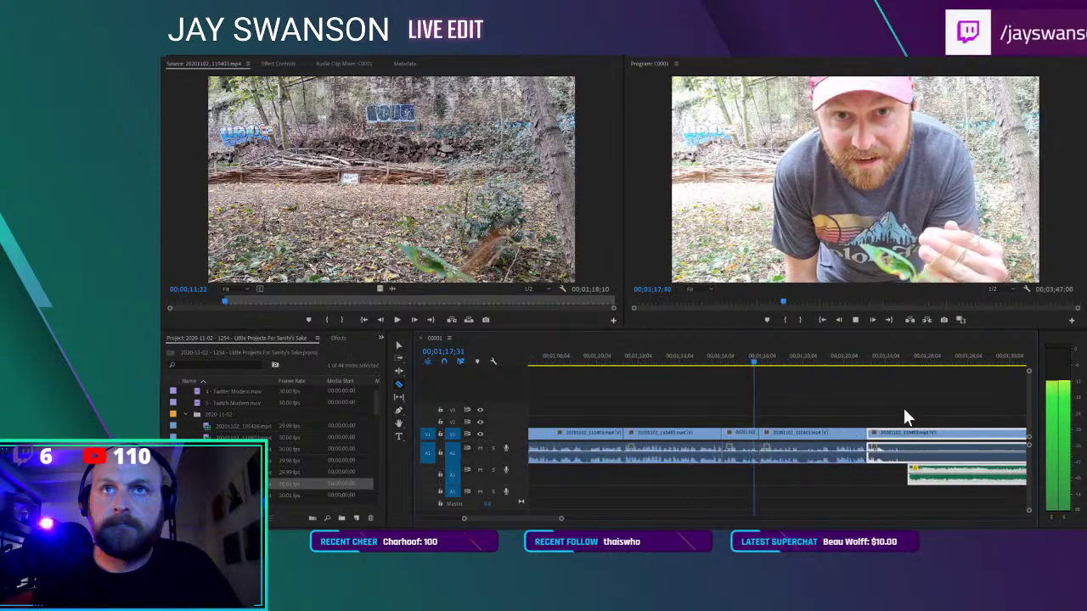
key("v")
left_click(907, 406)
scroll(912, 462, "up", 2)
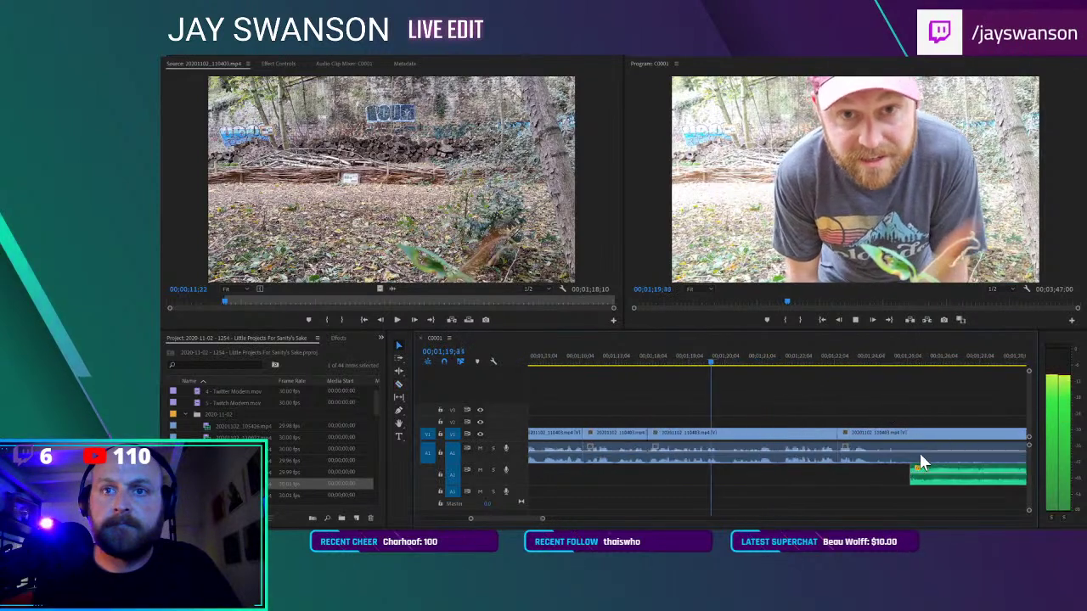
mouse_move(920, 471)
left_mouse_down()
mouse_move(877, 470)
mouse_move(936, 464)
left_mouse_up()
scroll(935, 464, "down", 3)
scroll(900, 472, "down", 3)
scroll(877, 474, "down", 3)
left_click_drag(871, 469, 989, 472)
Split the last clearing clip at about 00;01;25;25, as he runs away from the camera, and play past the cut
key("space")
key("c")
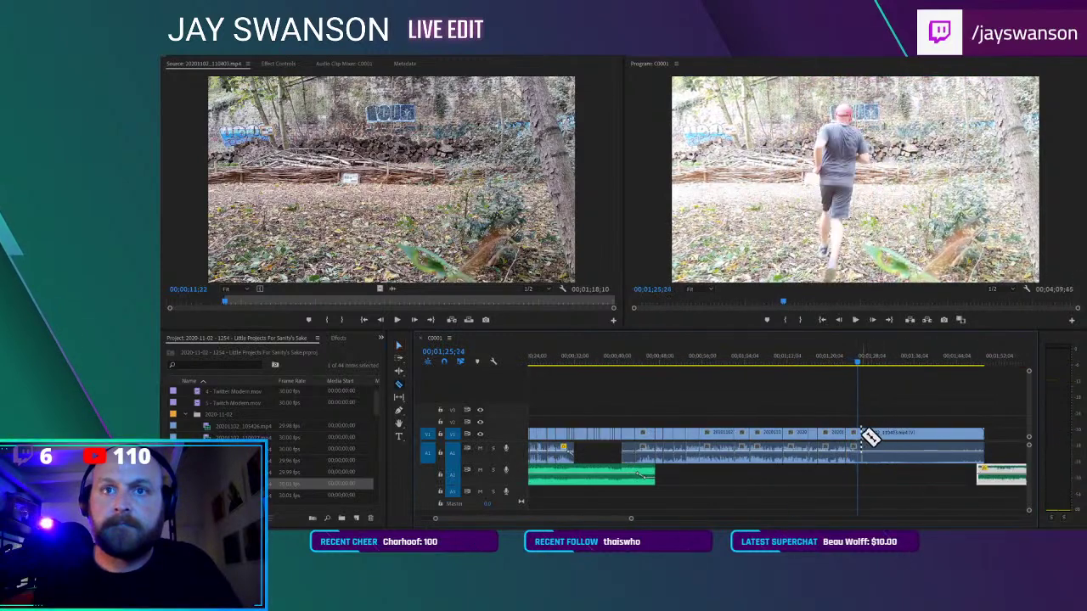
left_click(859, 433)
key("v")
left_click_drag(863, 361, 869, 383)
key("space")
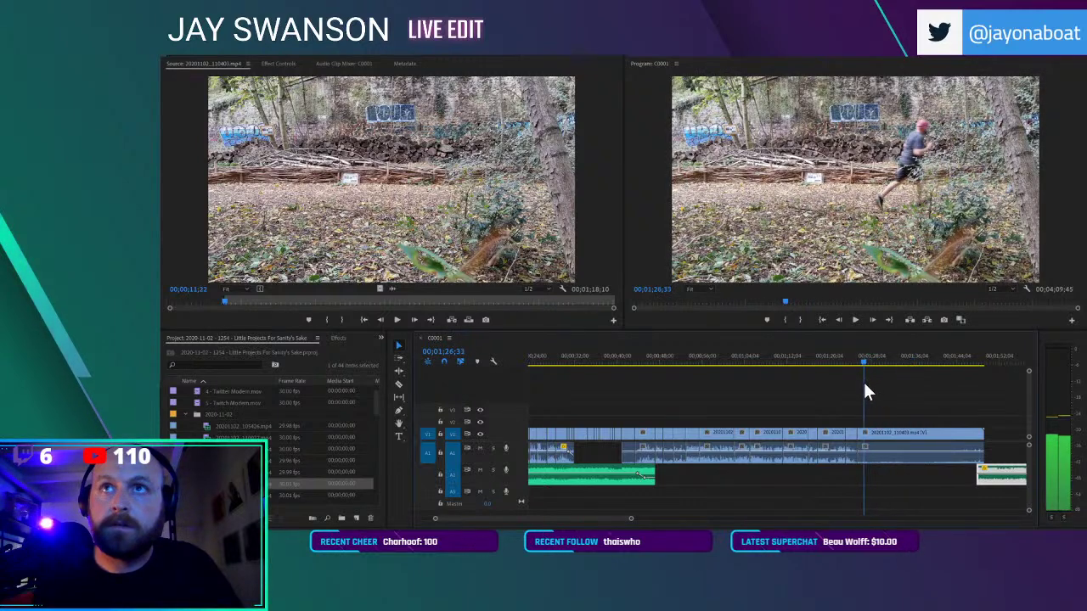
key("equal")
key("equal")
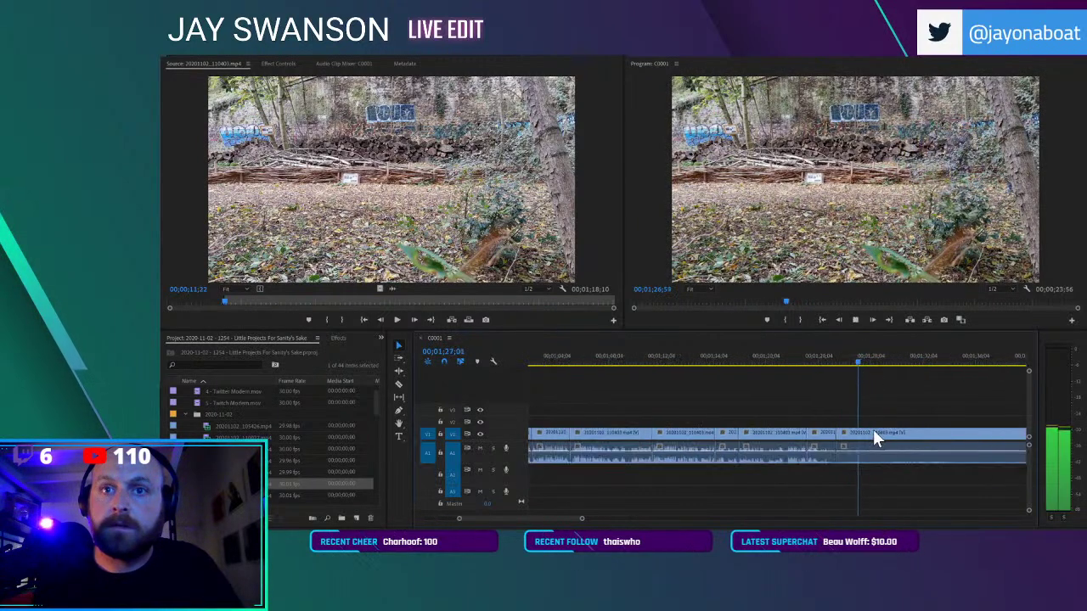
Trim the run across the clearing from the clip after the 00;01;25 cut, save the project and preview the jump
left_click(804, 357)
key("c")
key("v")
key("space")
left_click(808, 434)
left_click_drag(807, 436, 831, 448)
key("ctrl+s")
left_click(801, 358)
key("space")
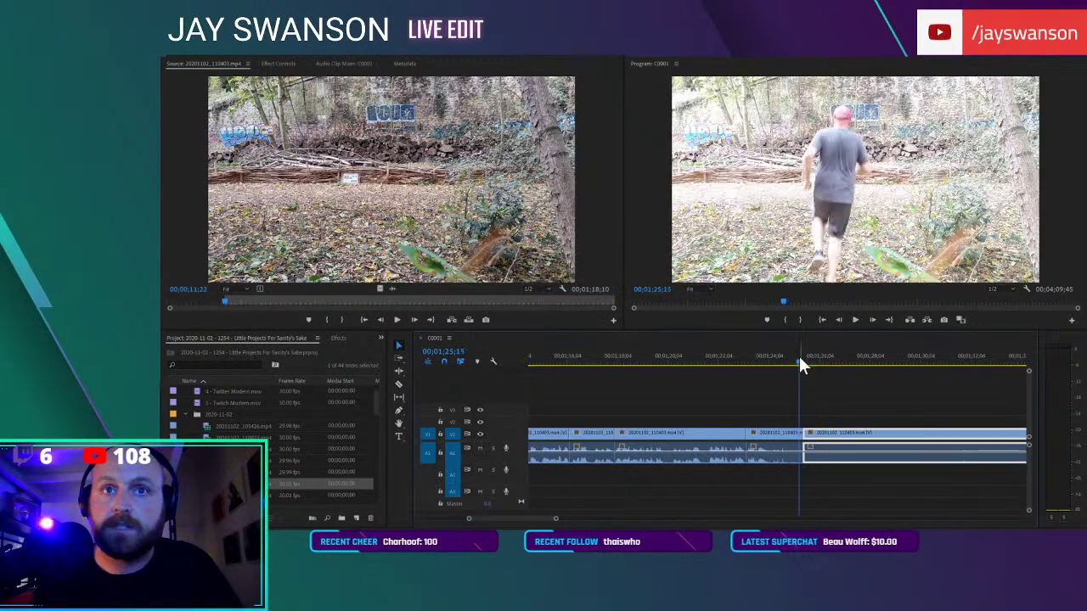
Add a text title over the empty clearing shot at 00;01;27;22 reading "IS THERE AN EXIT NEARBY?"
key("t")
left_click(837, 205)
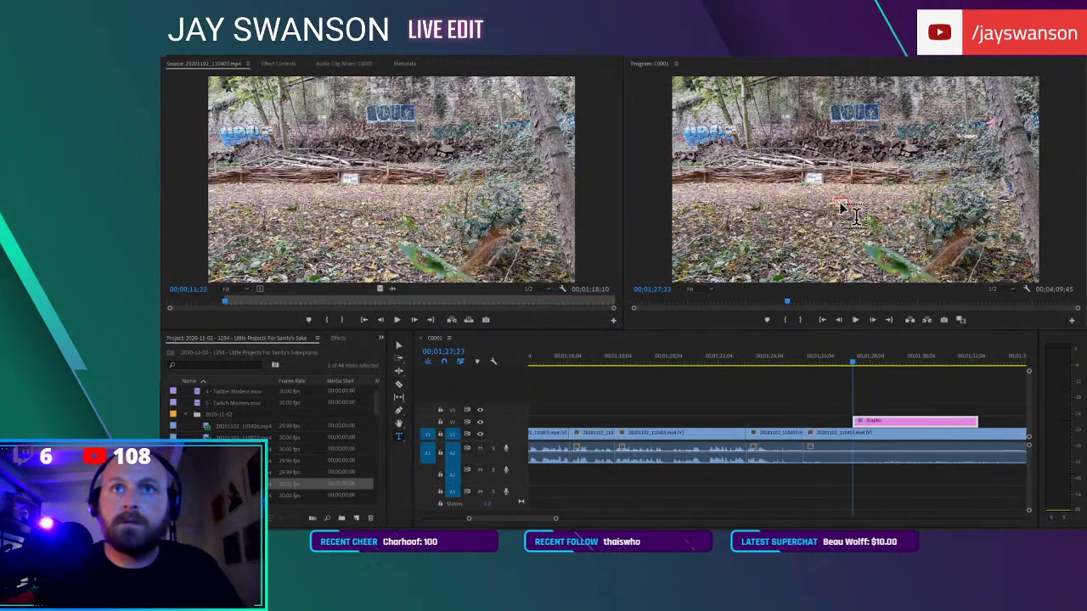
type("IS THERE AN EXIT NEARBY")
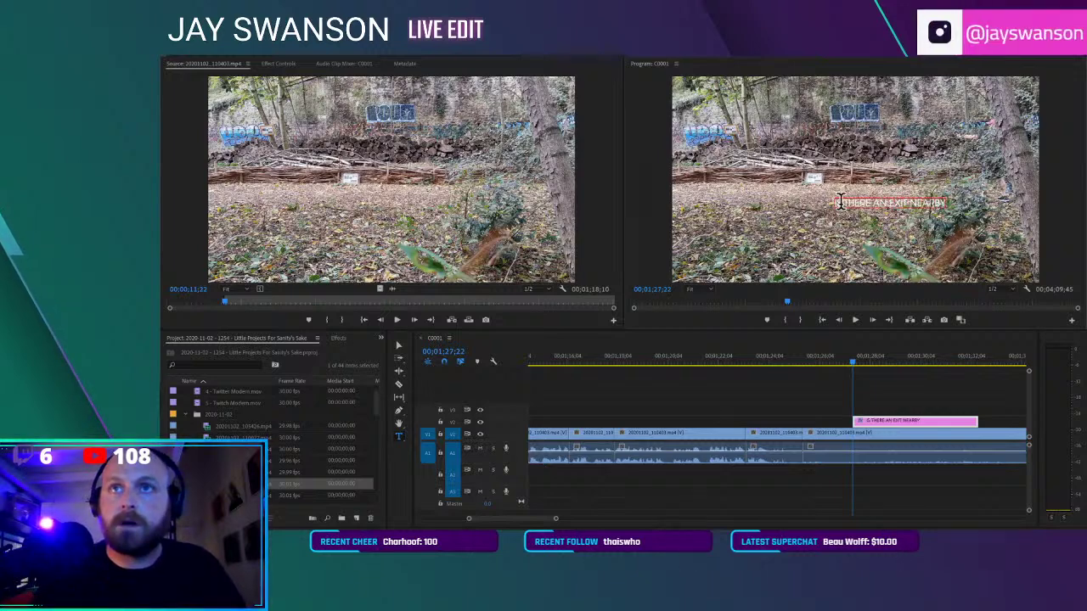
type("?")
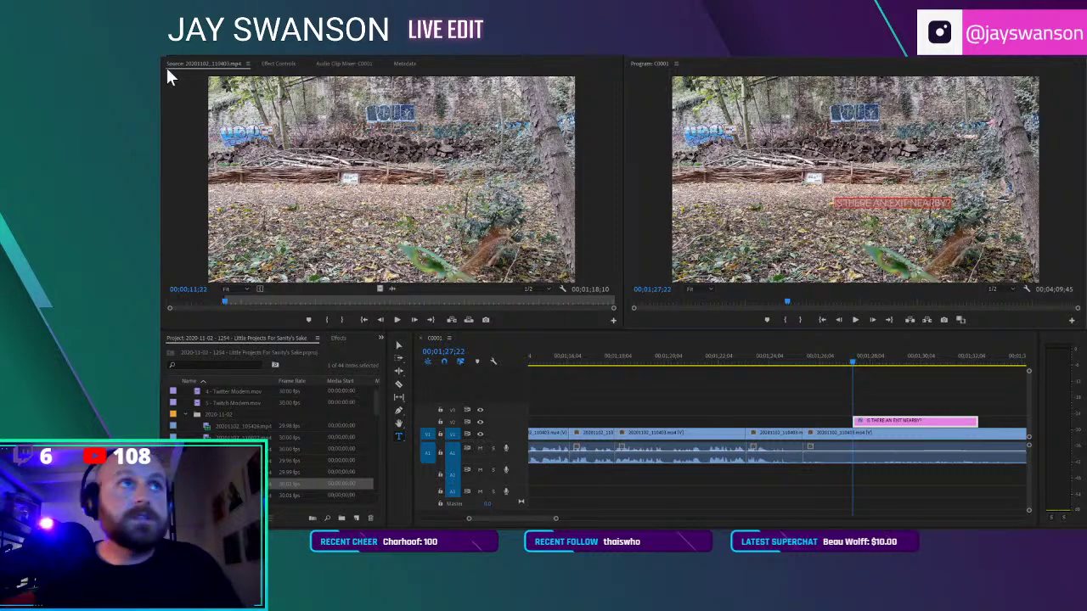
Set the title's ITC Avant Garde Gothic Std font style to Demi
left_click(276, 64)
left_click(168, 115)
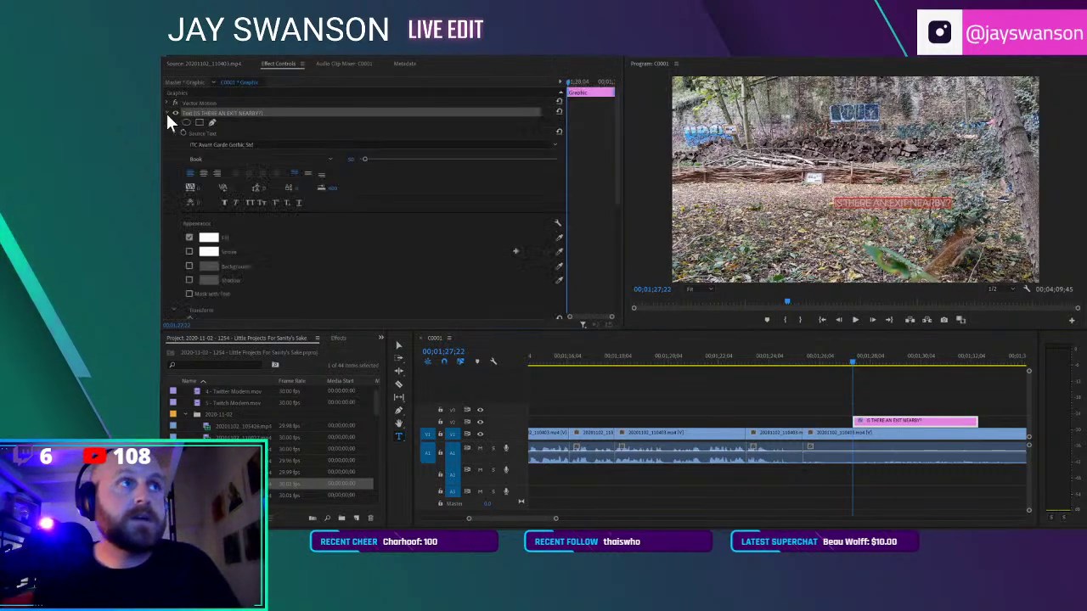
left_click(259, 160)
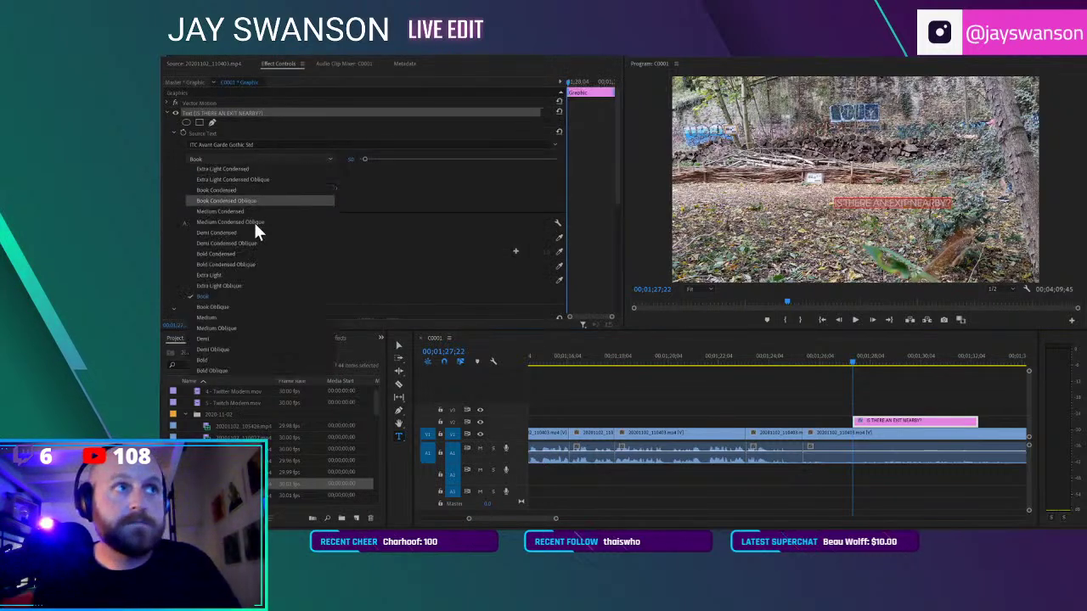
left_click(226, 346)
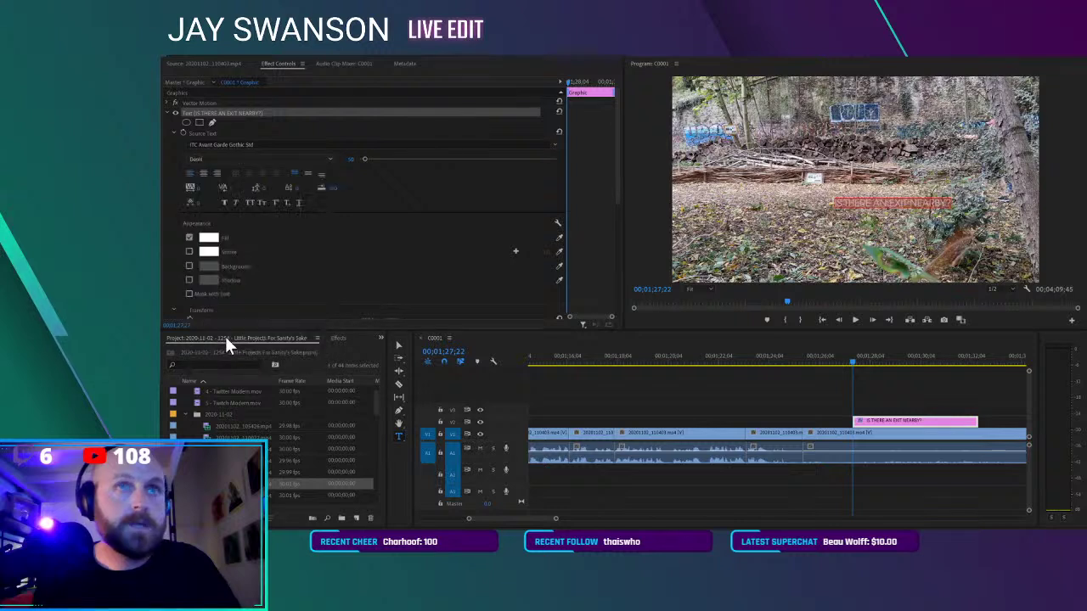
Move the title text above the woven fence and shift its clip earlier to start just after the cut at about 00;01;25;25
left_click(400, 346)
left_click_drag(906, 204, 846, 153)
left_click(812, 360)
key("space")
left_click_drag(870, 422, 828, 423)
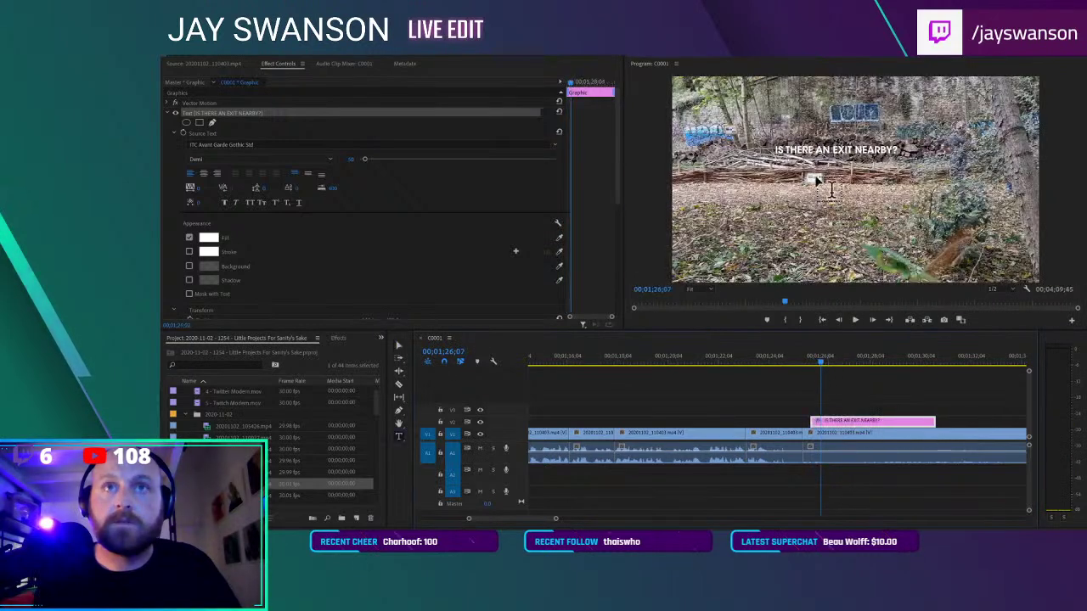
Insert the line "EXCUSE ME, MY GOOD SIR," above the title's existing question
left_click(832, 399)
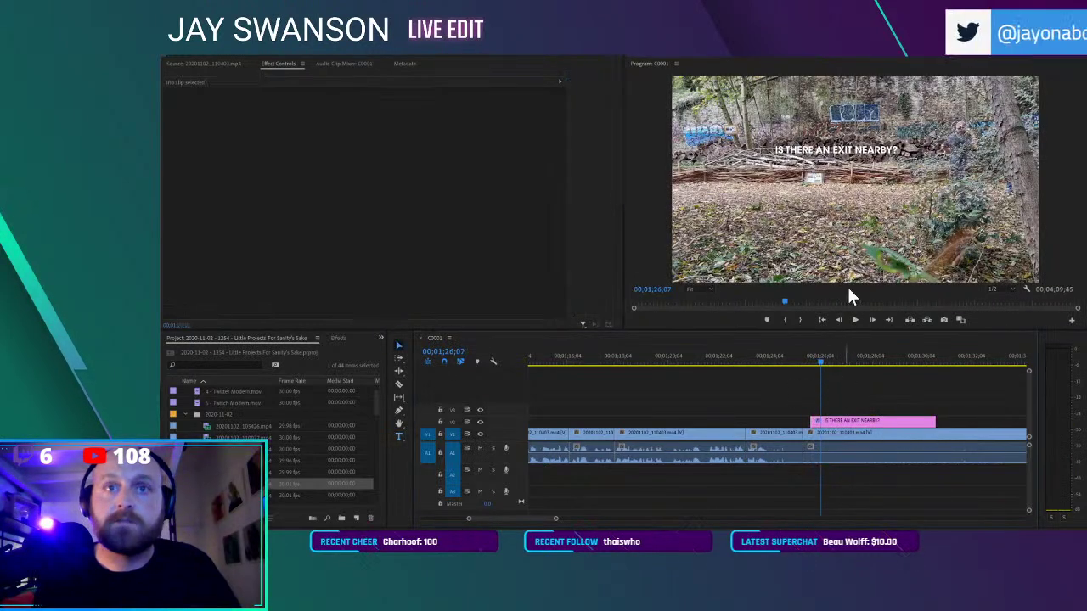
left_click(858, 149)
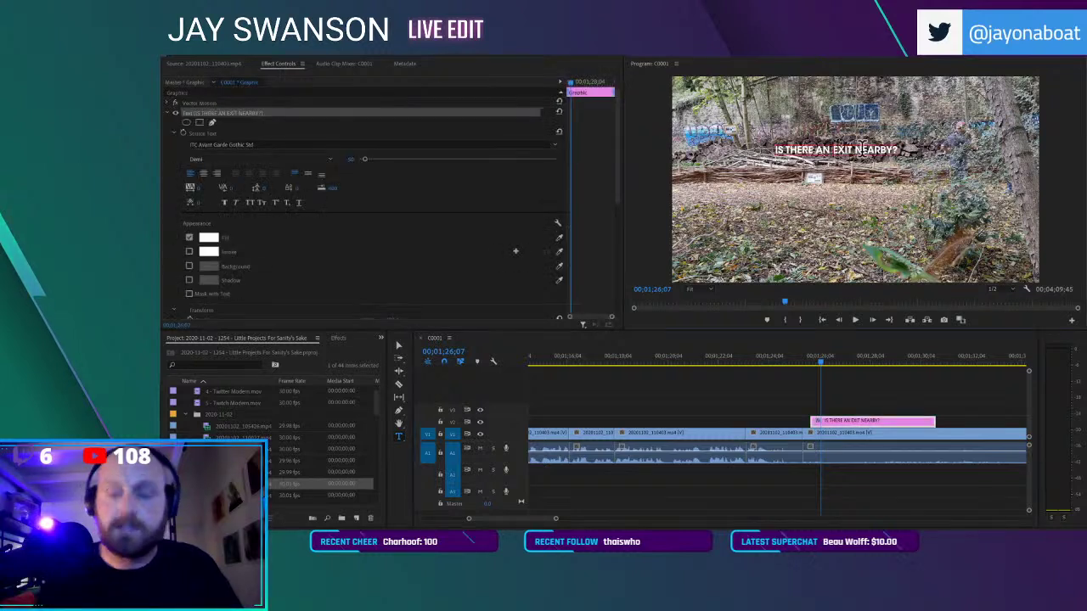
type("EXCUSE ME, MY GOOD SIR,")
key("Return")
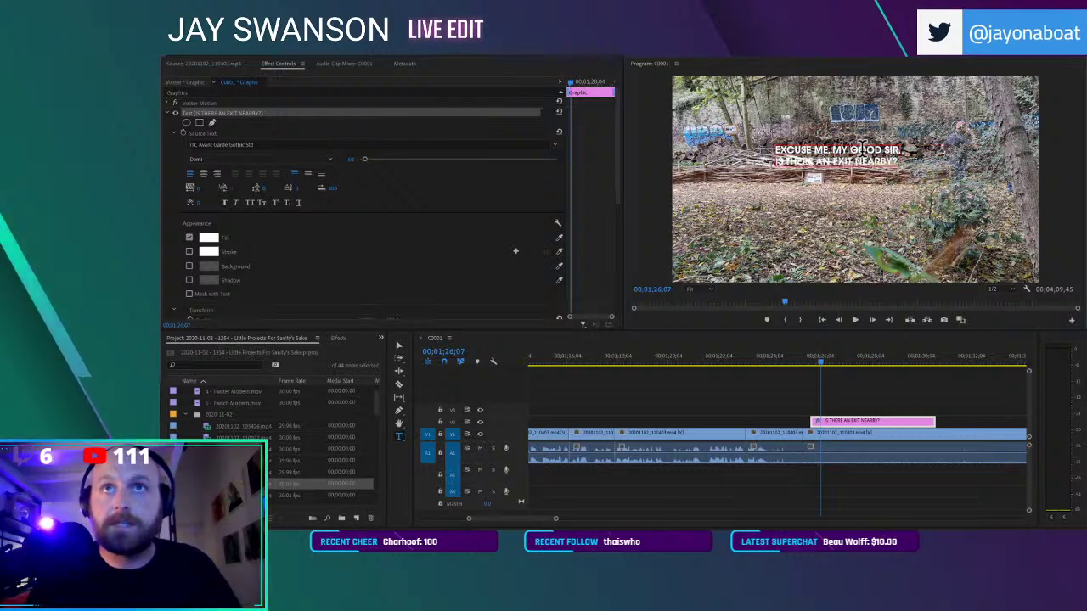
Nudge the two-line title up and to the right below the blue graffiti, and play it briefly
left_click(398, 343)
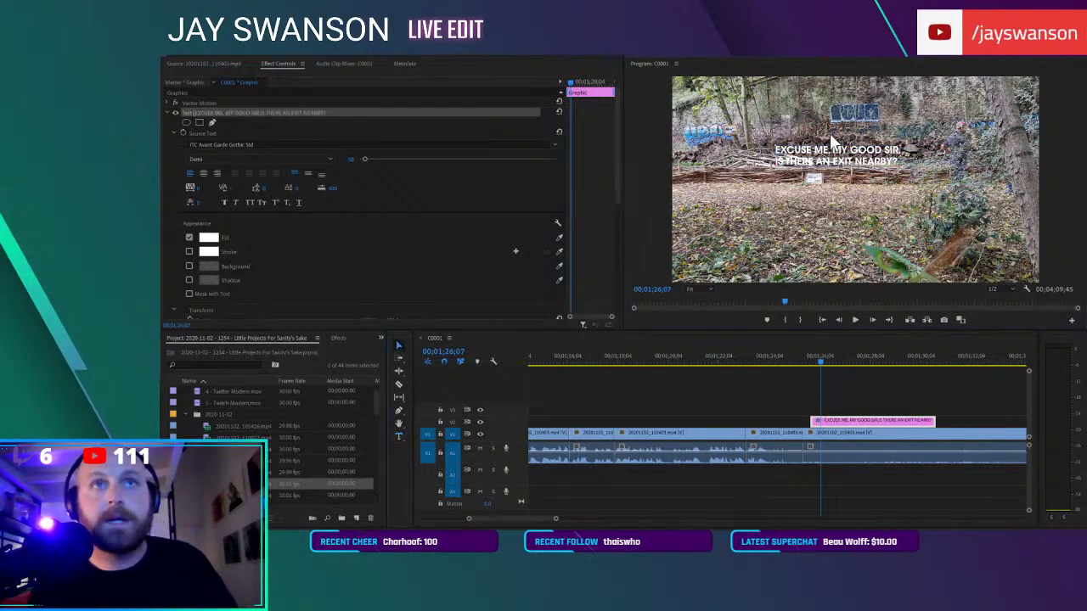
mouse_move(869, 149)
left_mouse_down()
mouse_move(882, 143)
mouse_move(876, 156)
left_mouse_up()
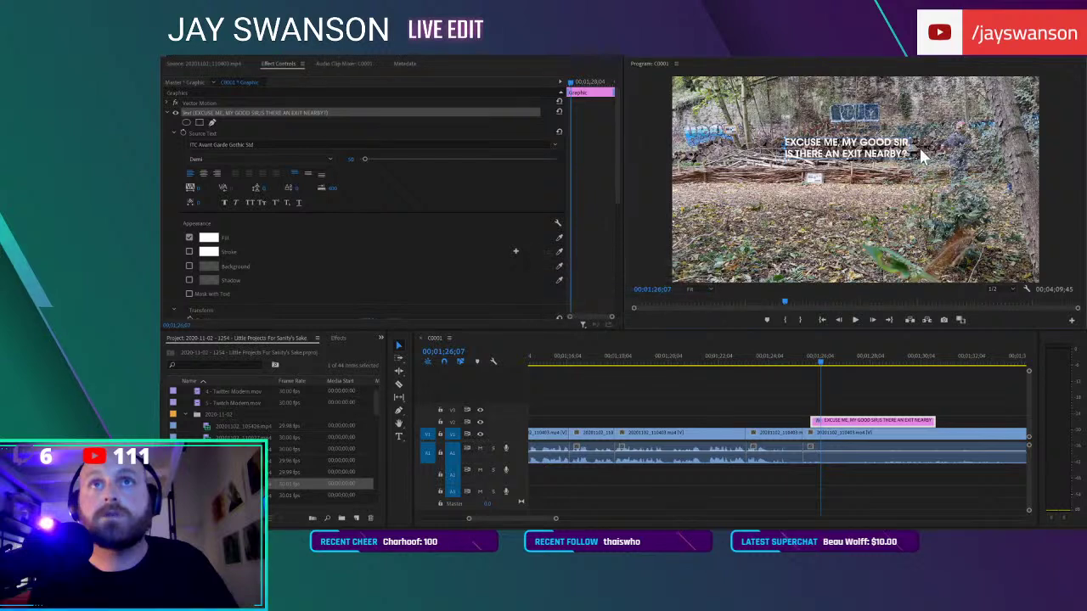
left_click(948, 156)
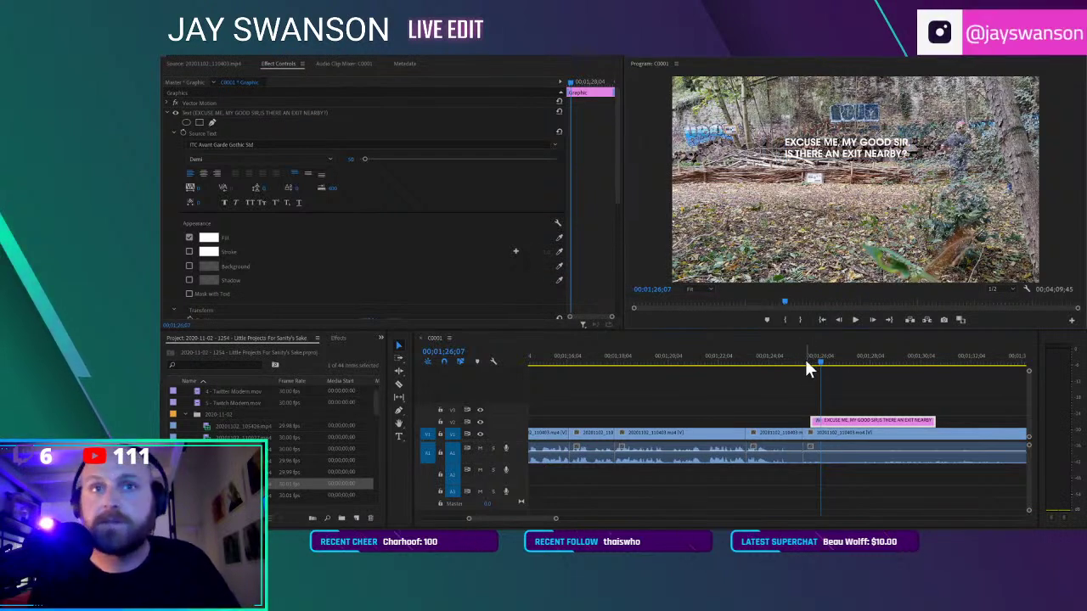
key("space")
key("space")
Shorten the title to the single line "EXCUSE ME, IS THERE AN EXIT NEARBY?" and recentre it below the blue graffiti
key("t")
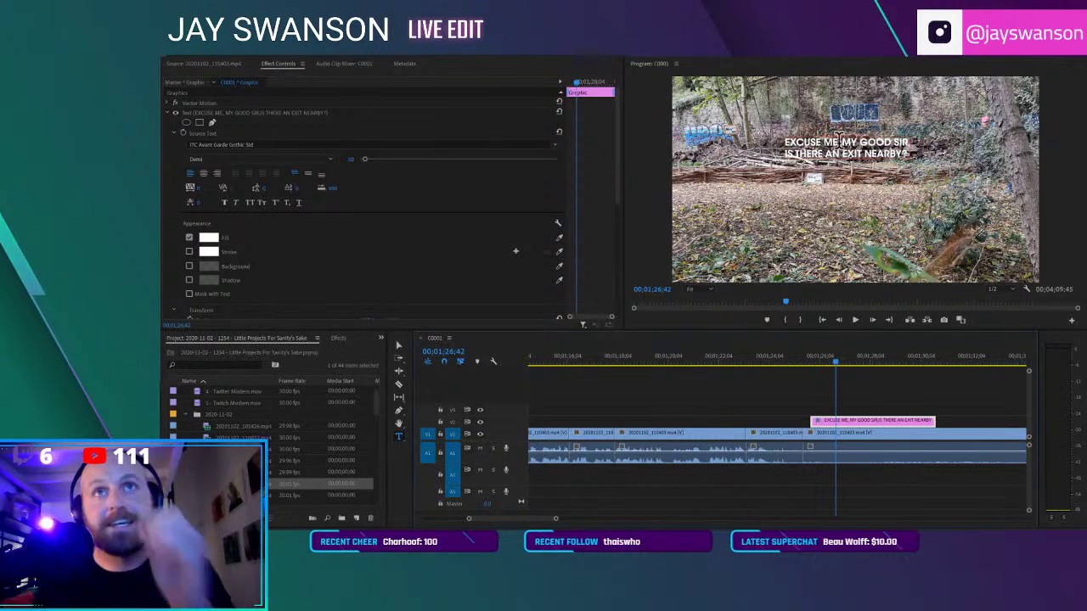
left_click_drag(841, 143, 908, 143)
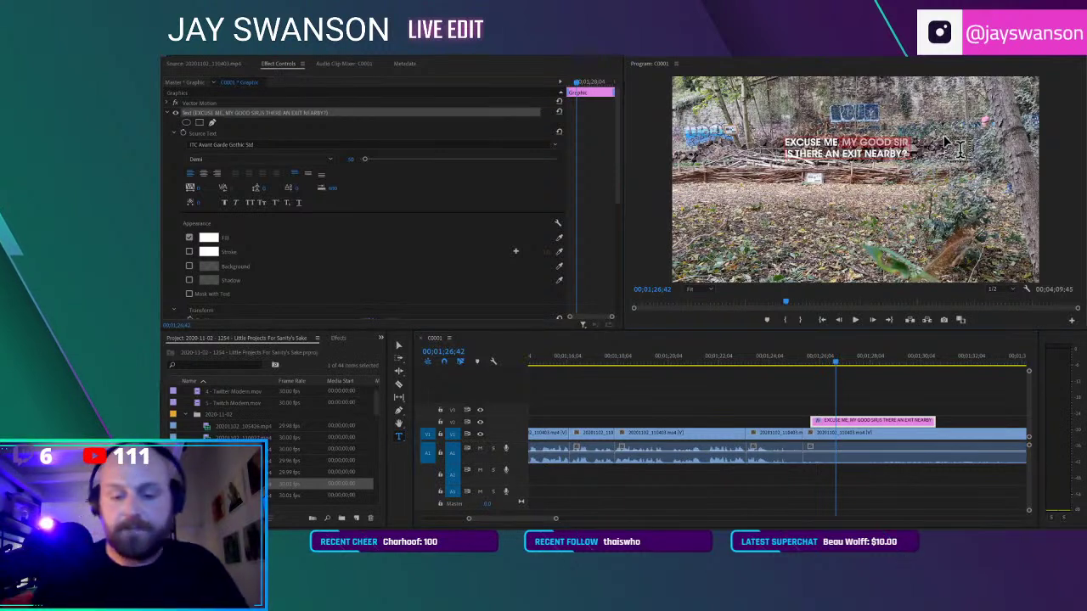
key("BackSpace")
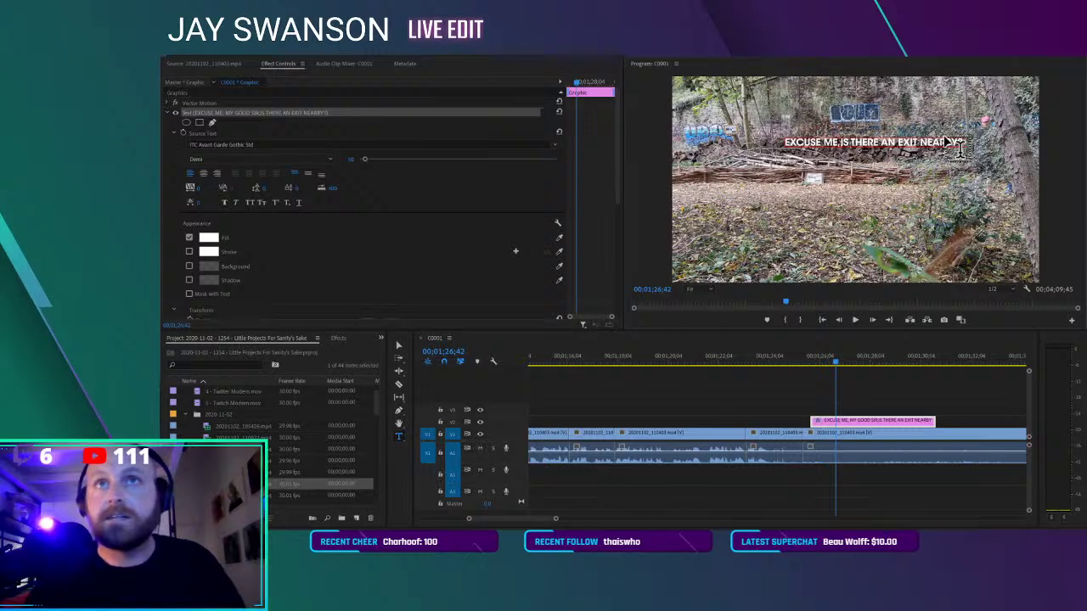
left_click(870, 395)
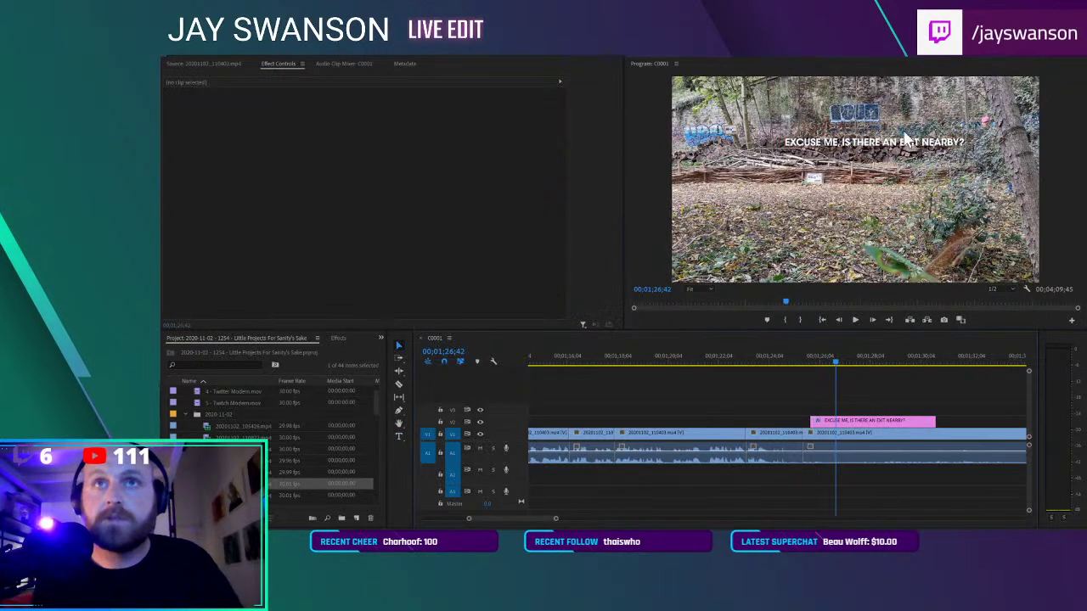
left_click_drag(889, 142, 866, 155)
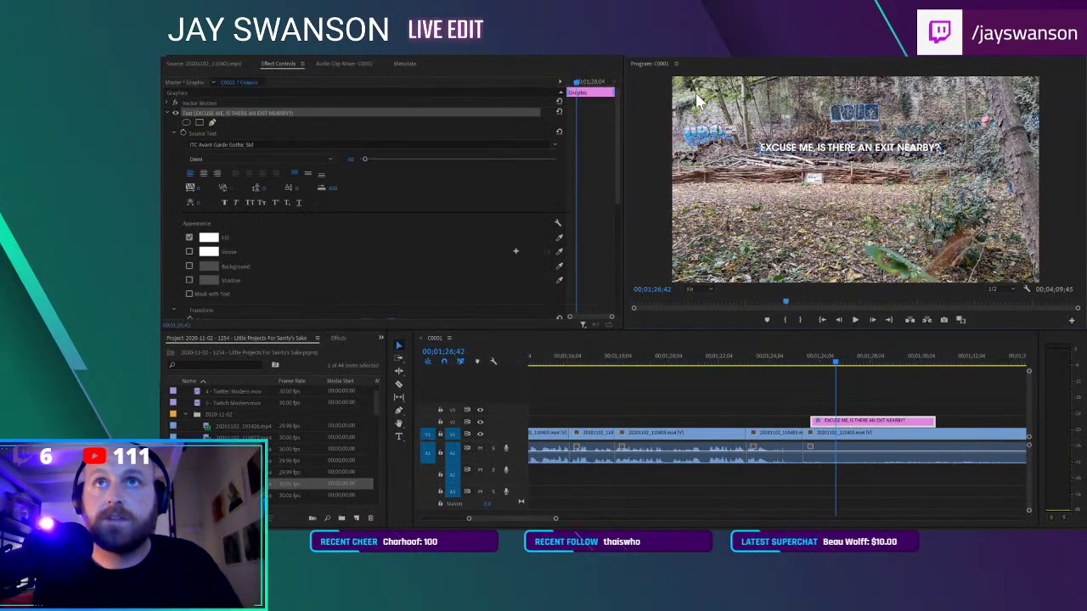
Give the title text a black stroke (000000)
left_click(205, 252)
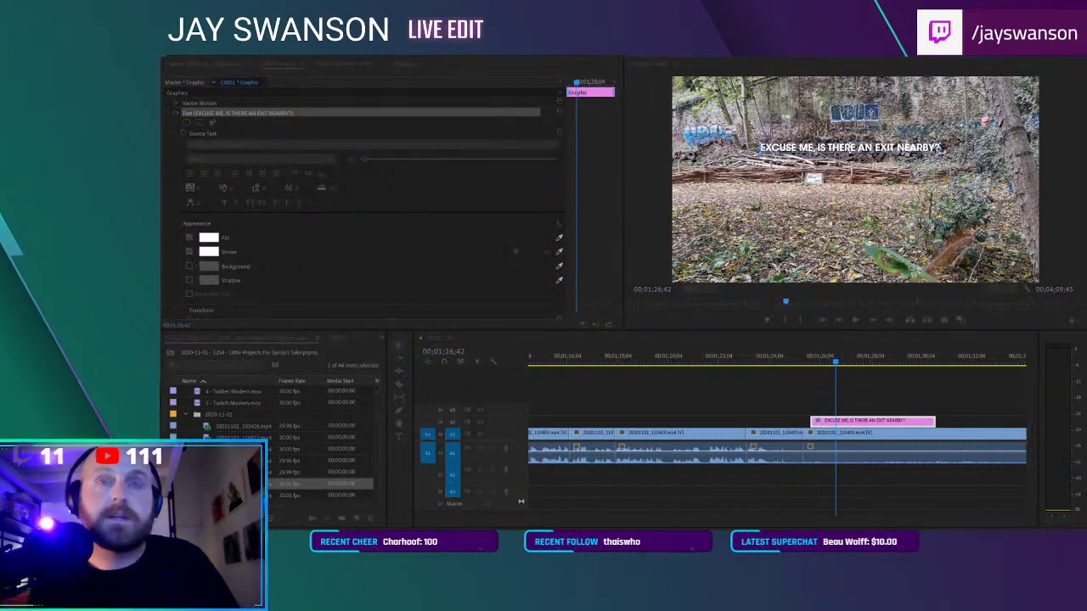
left_click_drag(183, 586, 489, 277)
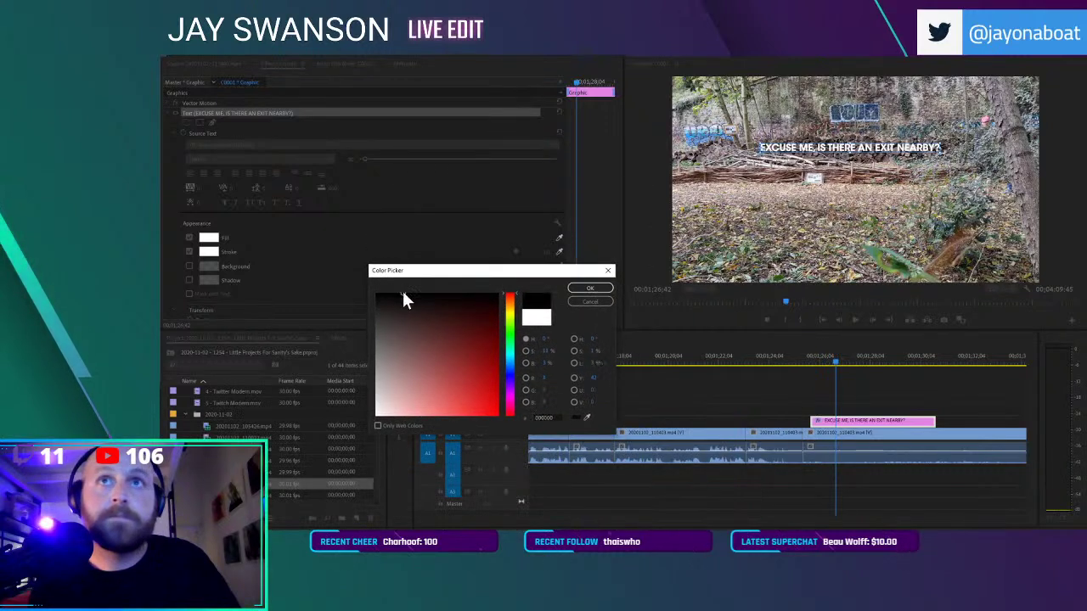
left_click(589, 289)
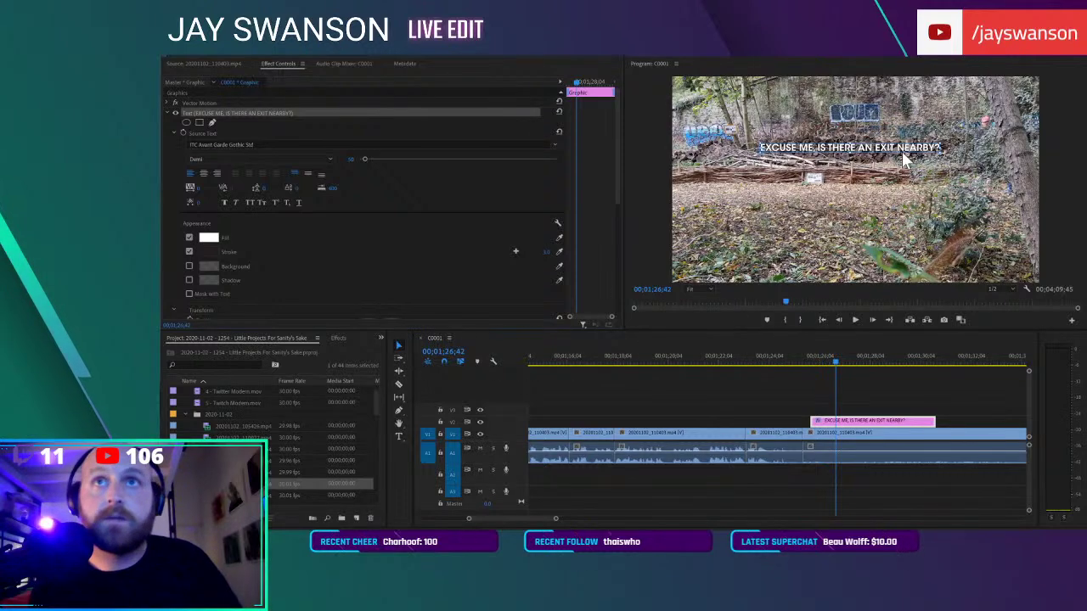
Play back from just before the title's start to check it against the running shot
mouse_move(852, 419)
left_mouse_down()
mouse_move(851, 408)
mouse_move(834, 422)
left_mouse_up()
left_click(806, 360)
key("space")
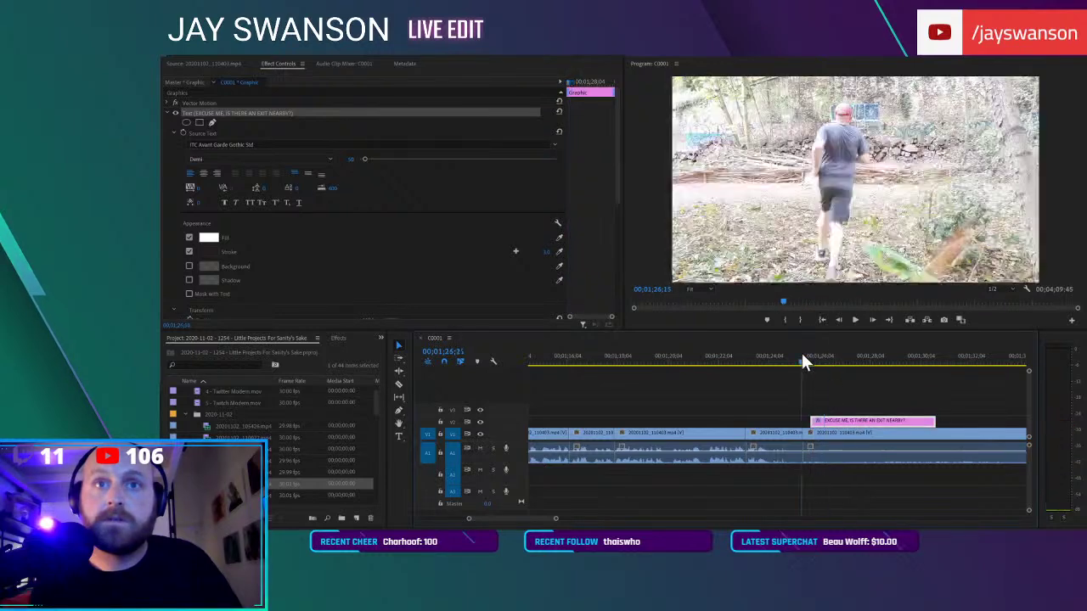
Move the title clip earlier so it starts with the running shot, and play it through
key("space")
left_click(804, 360)
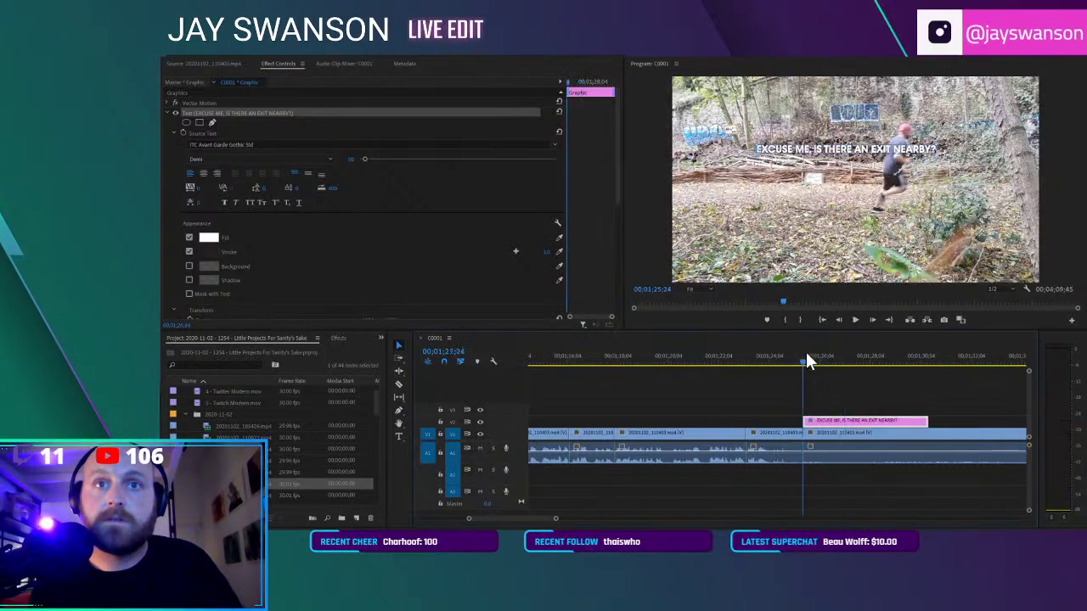
key("space")
key("space")
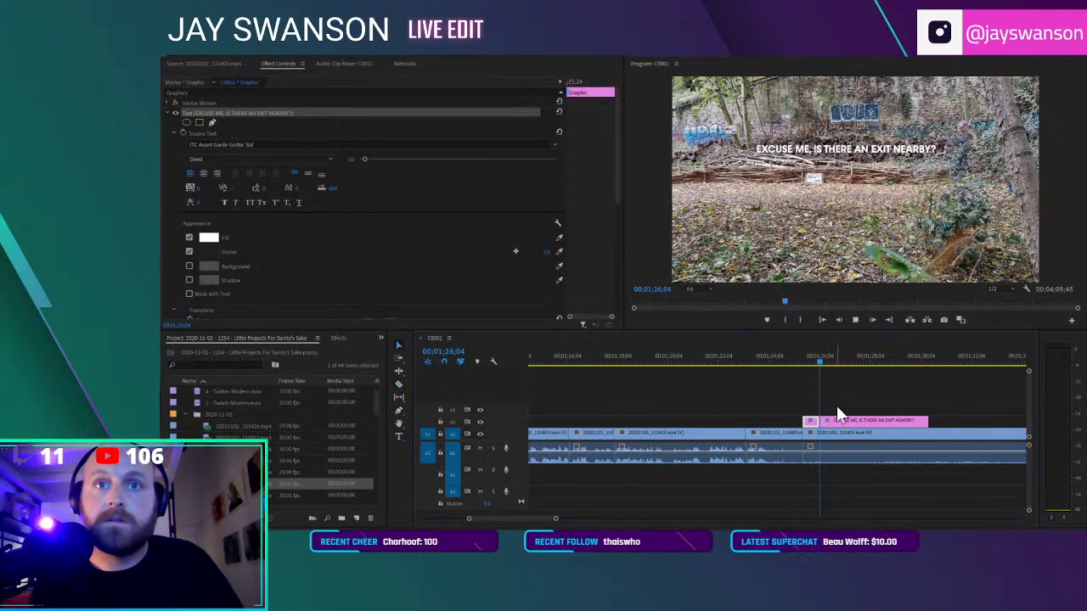
key("space")
left_click(846, 357)
key("space")
left_click(929, 421)
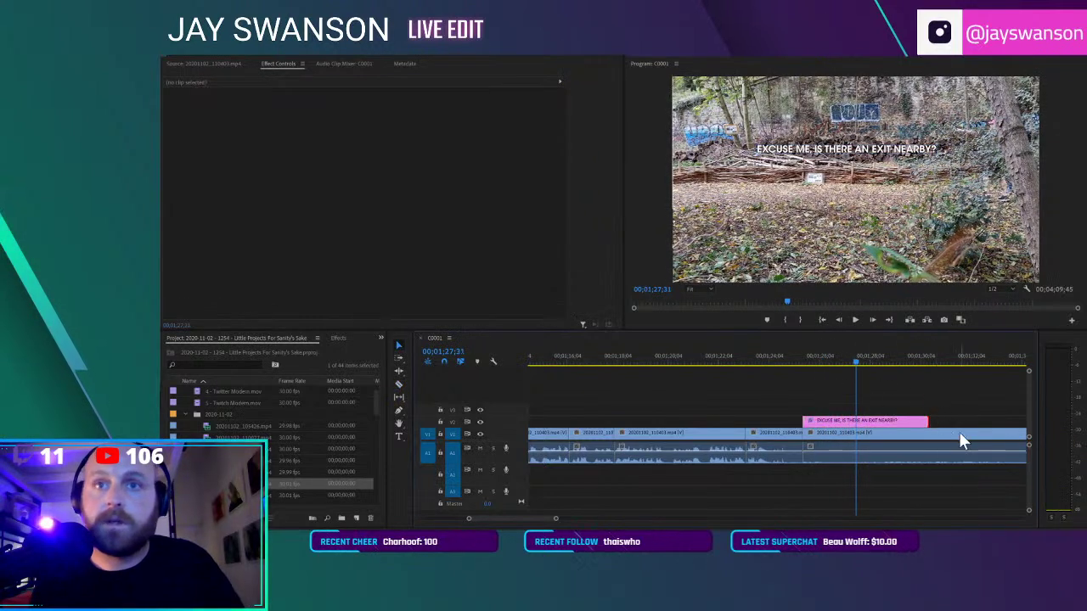
Play on past the title and split the running shot at 00;01;33;30, where the passer-by stands still
key("space")
key("minus")
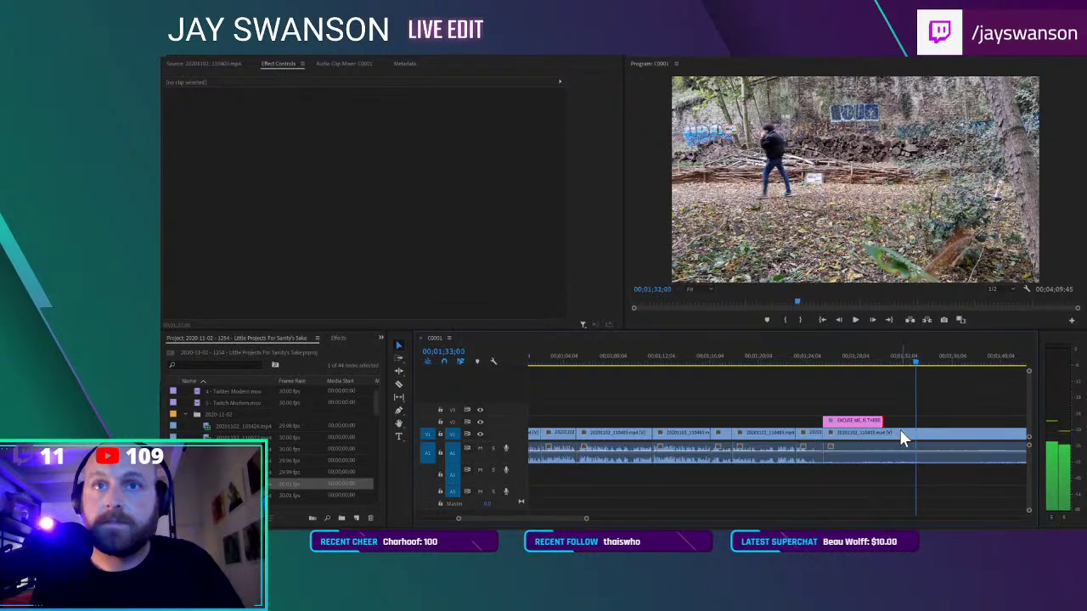
key("space")
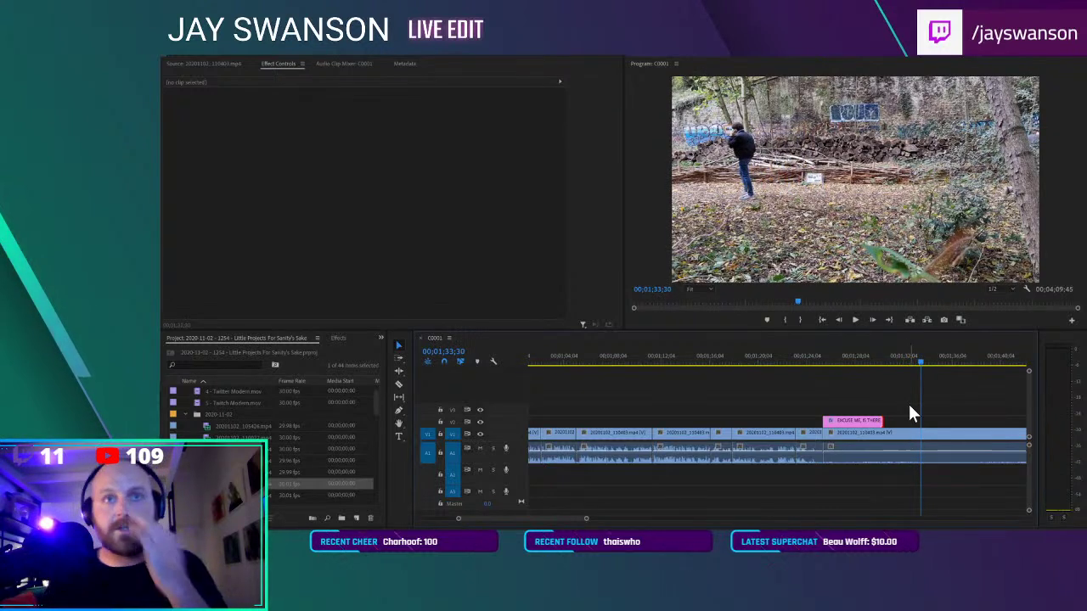
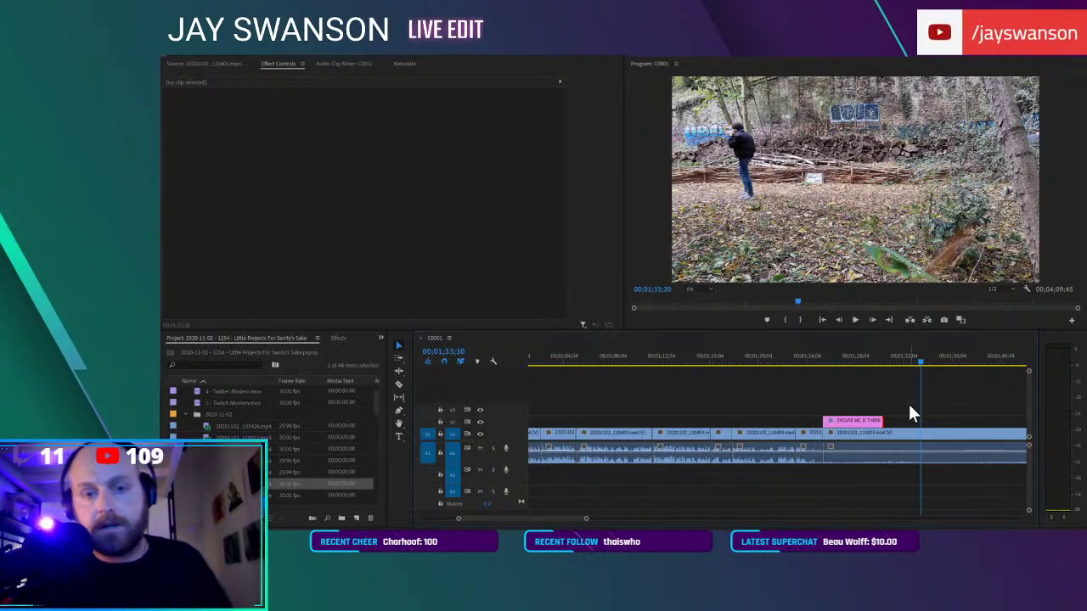
left_click(920, 431)
key("v")
key("minus")
key("minus")
Open the source clip of the talk on the leaf-covered path and mark its In point at 00;00;03;15
double_click(242, 496)
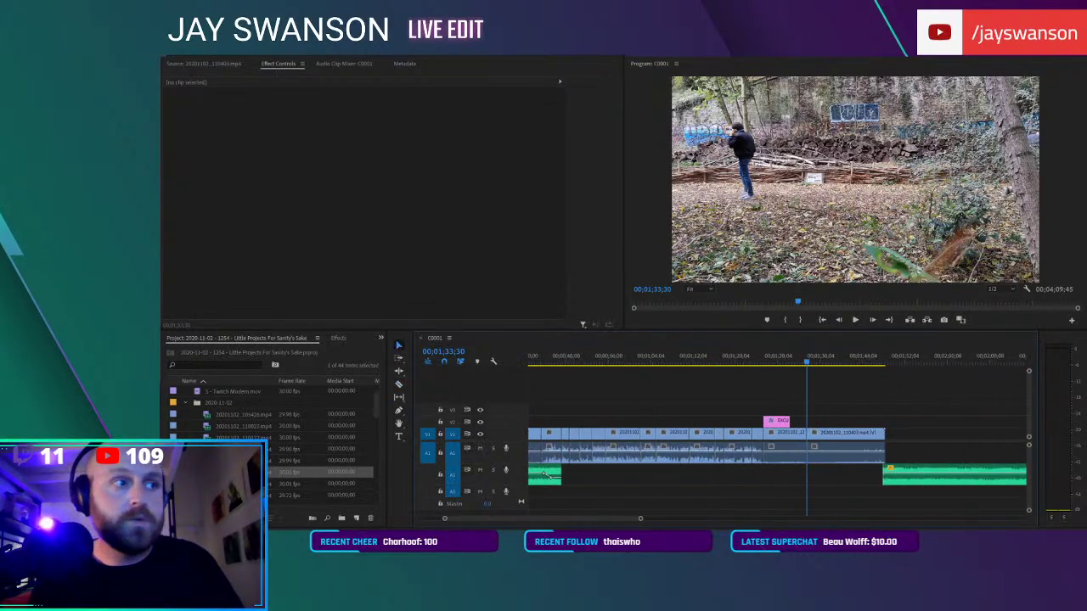
left_click(185, 303)
key("space")
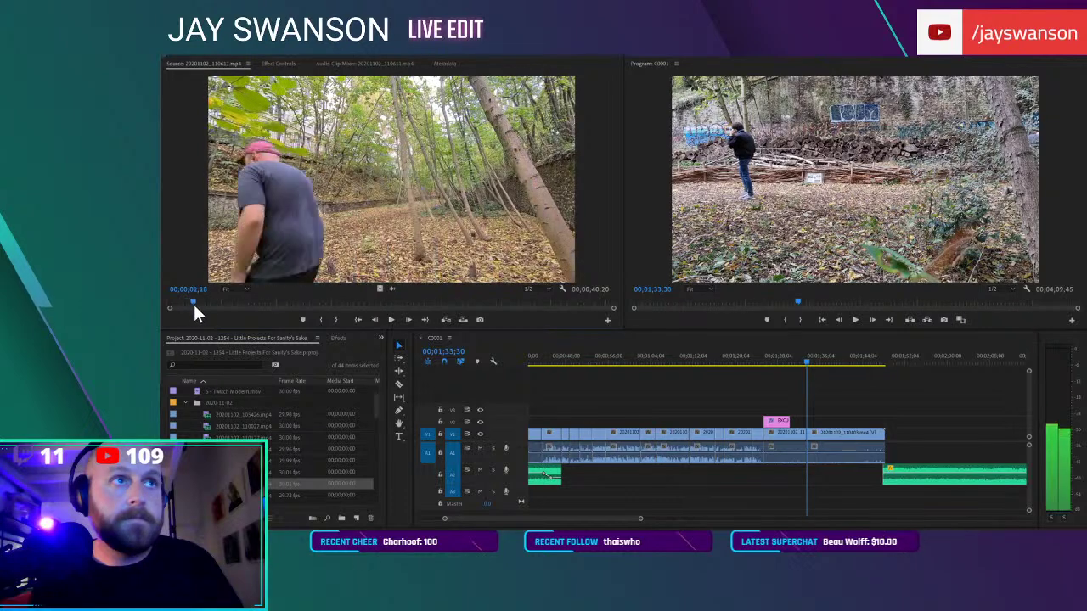
key("space")
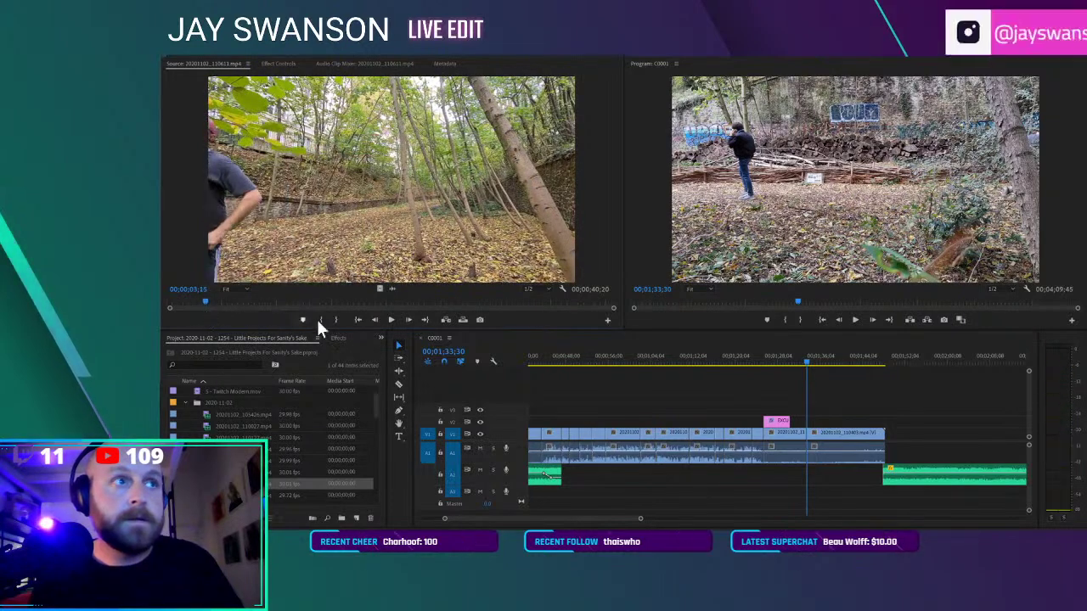
left_click(321, 320)
Place the marked talk clip on the timeline at the running shot's split, and play the transition
left_click_drag(357, 229, 804, 441)
left_click(791, 351)
key("space")
scroll(832, 430, "up", 3)
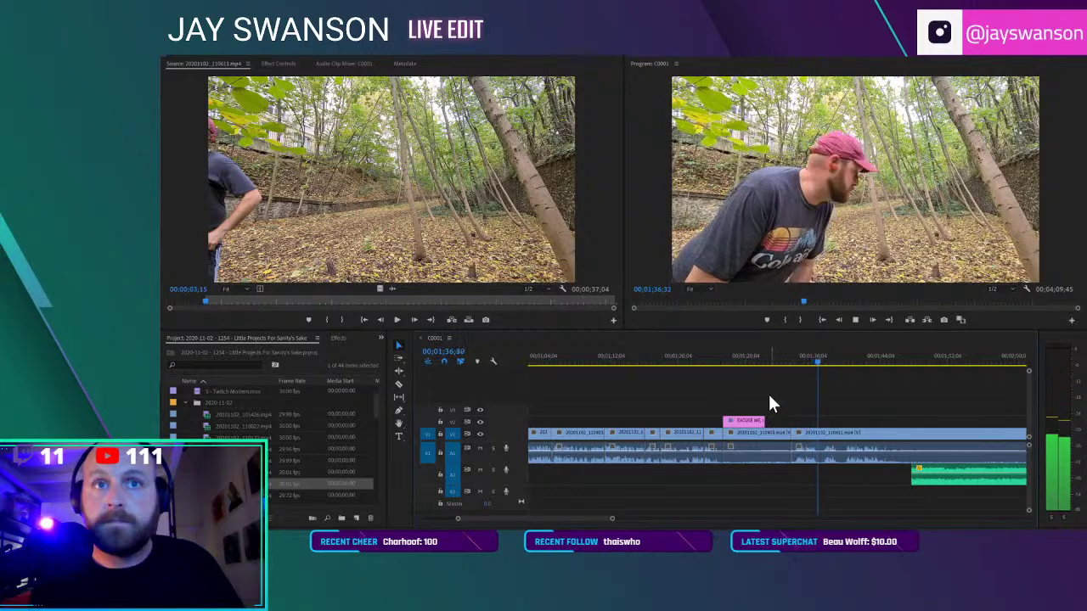
Delete the joke title, adjust the running shot's audio gain, and play the shot into the talk clip
right_click(771, 456)
left_click(813, 288)
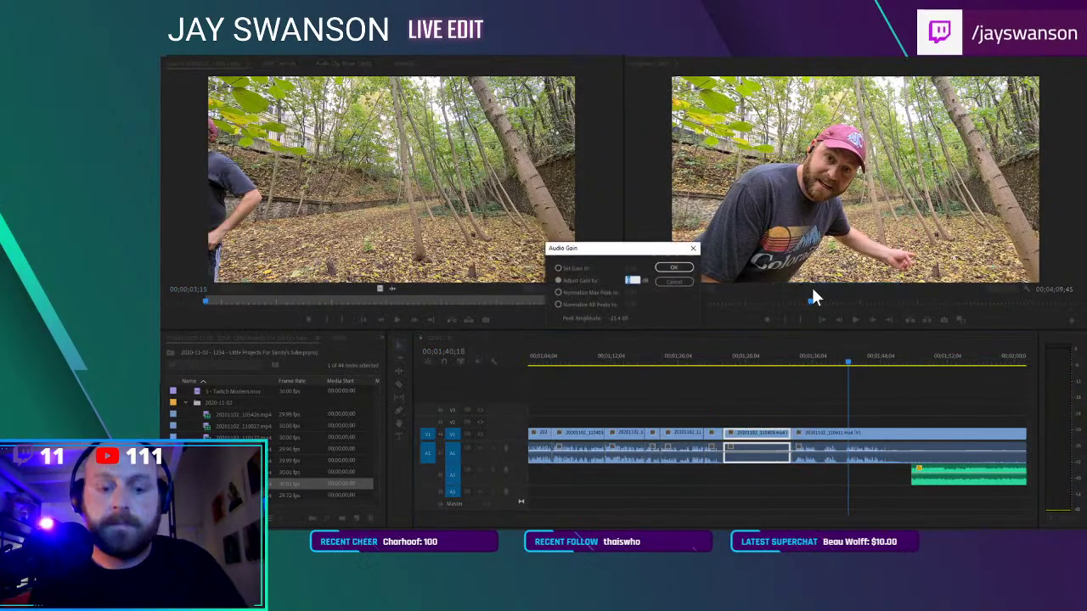
key("Return")
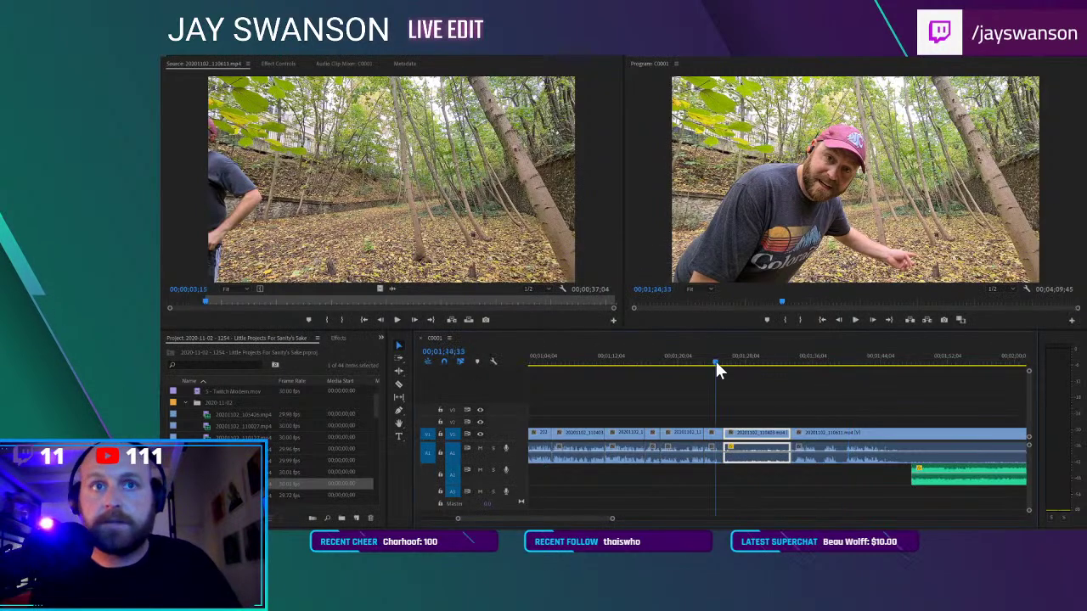
key("space")
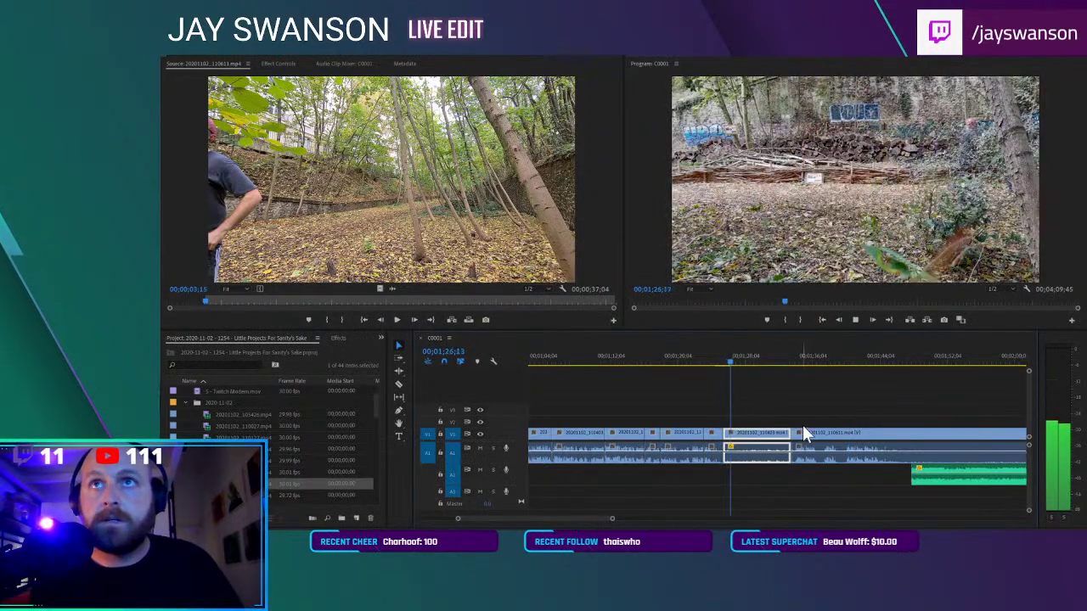
scroll(811, 443, "down", 1)
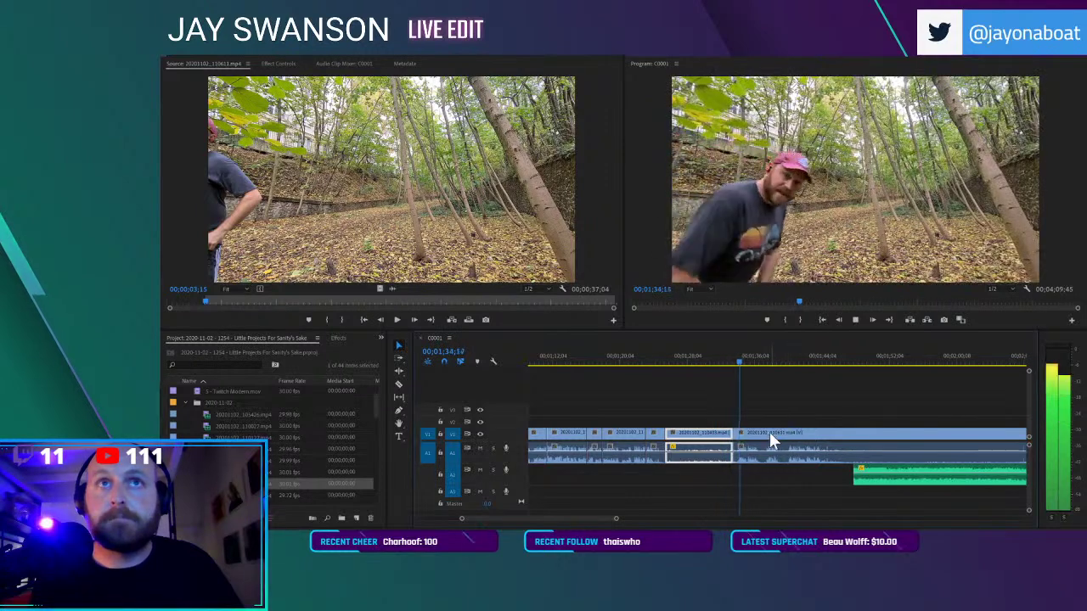
key("space")
key("=")
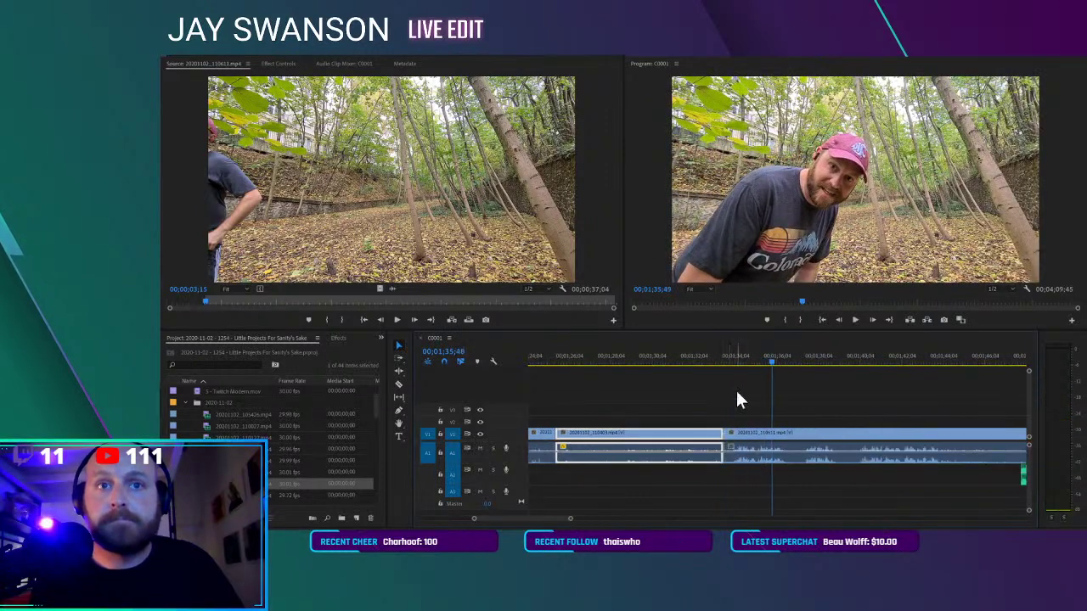
Shift the audio cut between the running shot and the talk clip slightly past the video cut, and play the join
left_click(728, 361)
left_click_drag(728, 361, 727, 362)
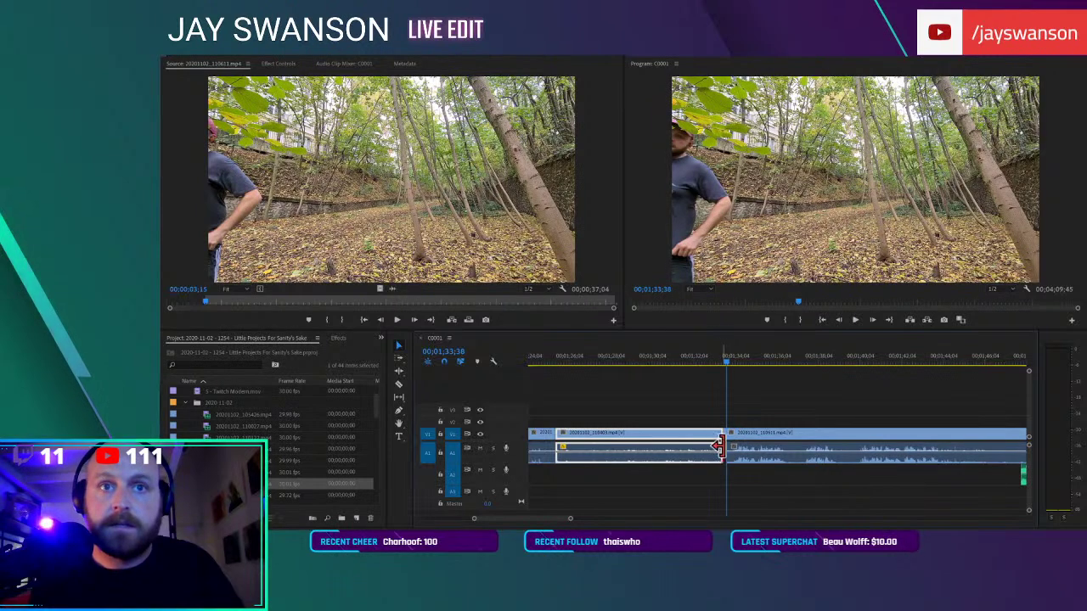
left_click(748, 415)
left_click(719, 363)
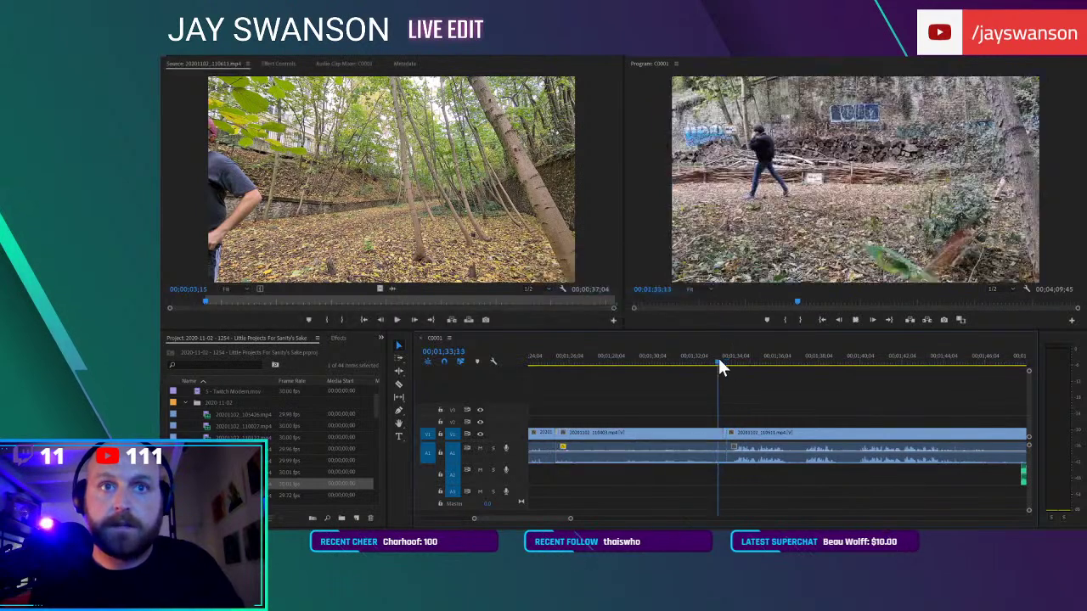
key("space")
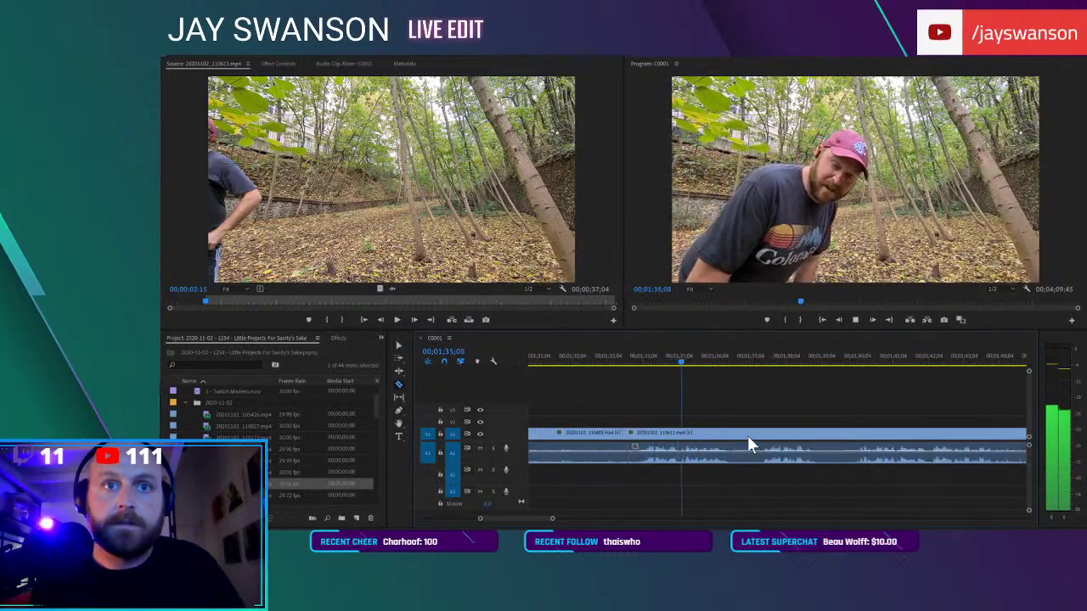
Cut the pause before the second part of the path talk, and pull the following clips and music earlier
left_click(853, 434)
key("a")
left_click_drag(862, 435, 834, 440)
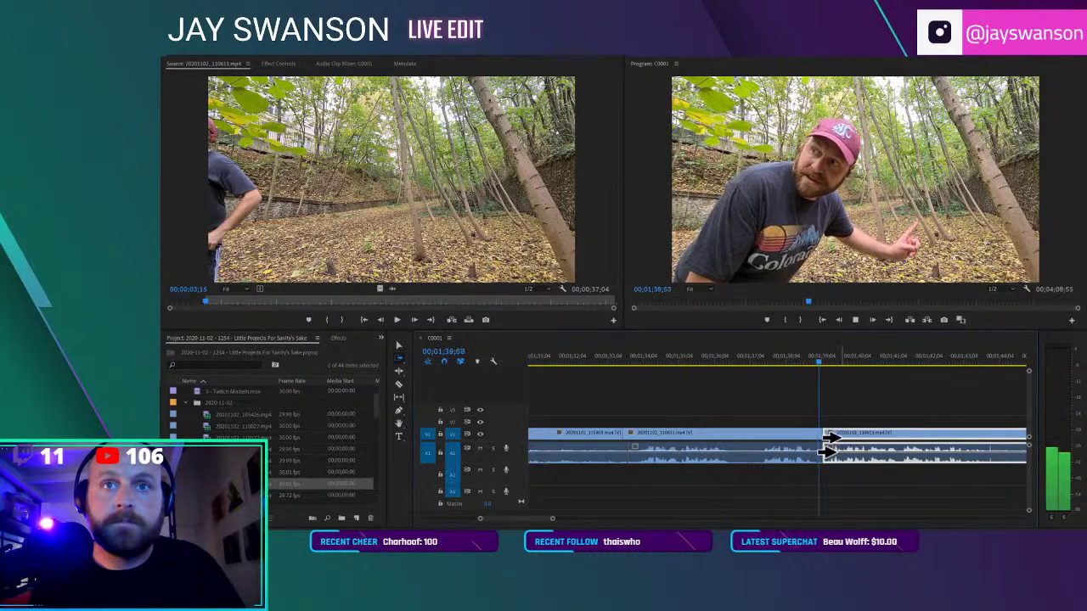
key("minus")
key("minus")
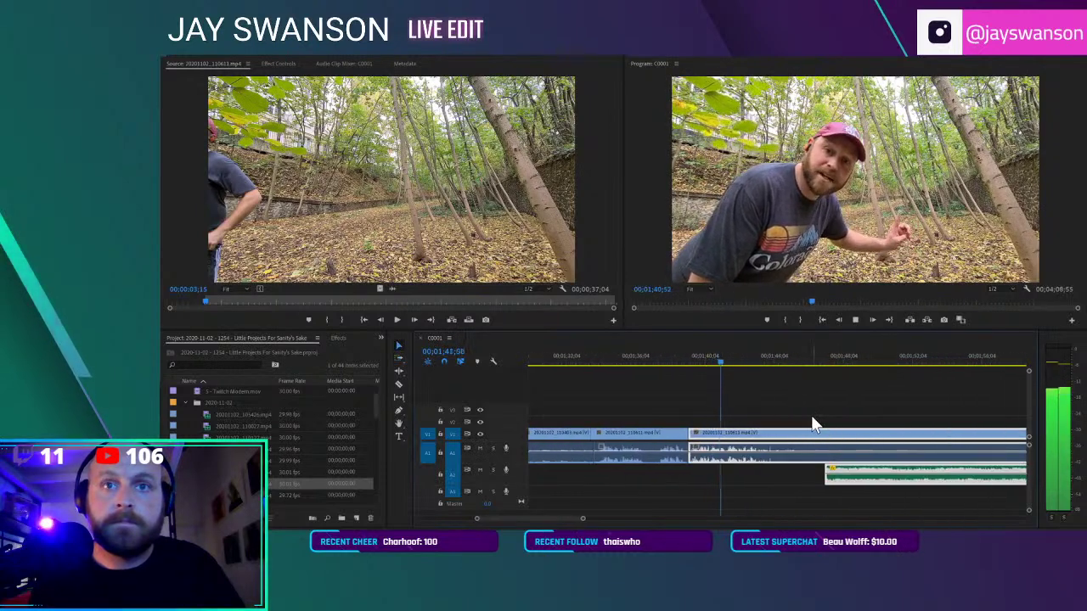
left_click_drag(837, 469, 776, 478)
Split the running-away shot at 00;01;44;50 and trim the second piece to jump further down the path
key("c")
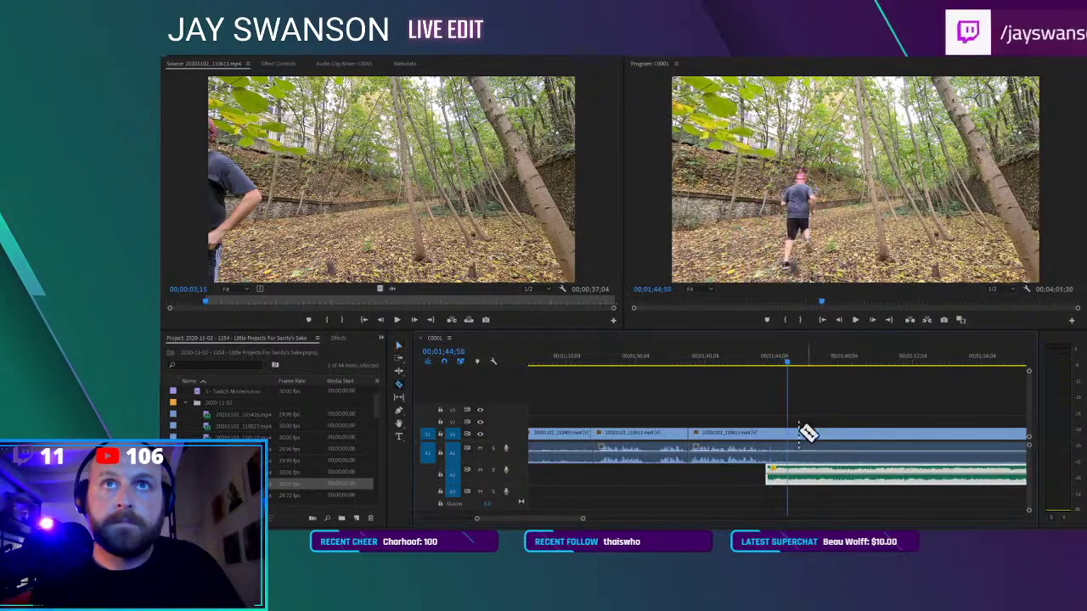
left_click(790, 434)
key("v")
left_click_drag(789, 433, 829, 432)
key("space")
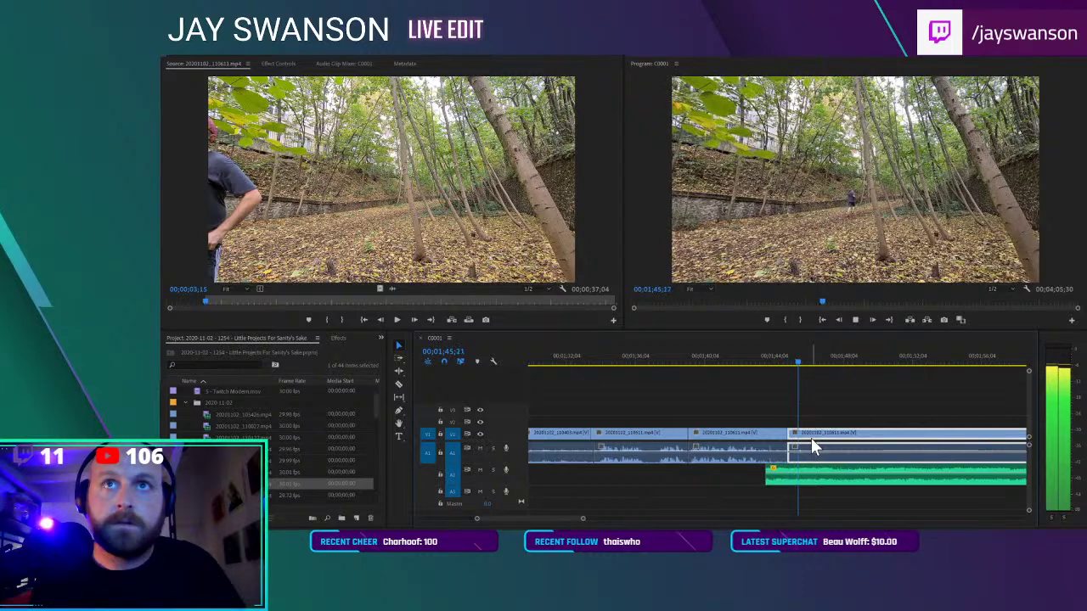
Add a second jump cut in the running-away shot, closing the second part up to the cut, and play it
key("c")
key("space")
left_click(834, 434)
key("v")
scroll(840, 432, "down", 3)
scroll(798, 435, "down", 2)
mouse_move(755, 432)
left_mouse_down()
mouse_move(787, 436)
mouse_move(769, 438)
left_mouse_up()
key("space")
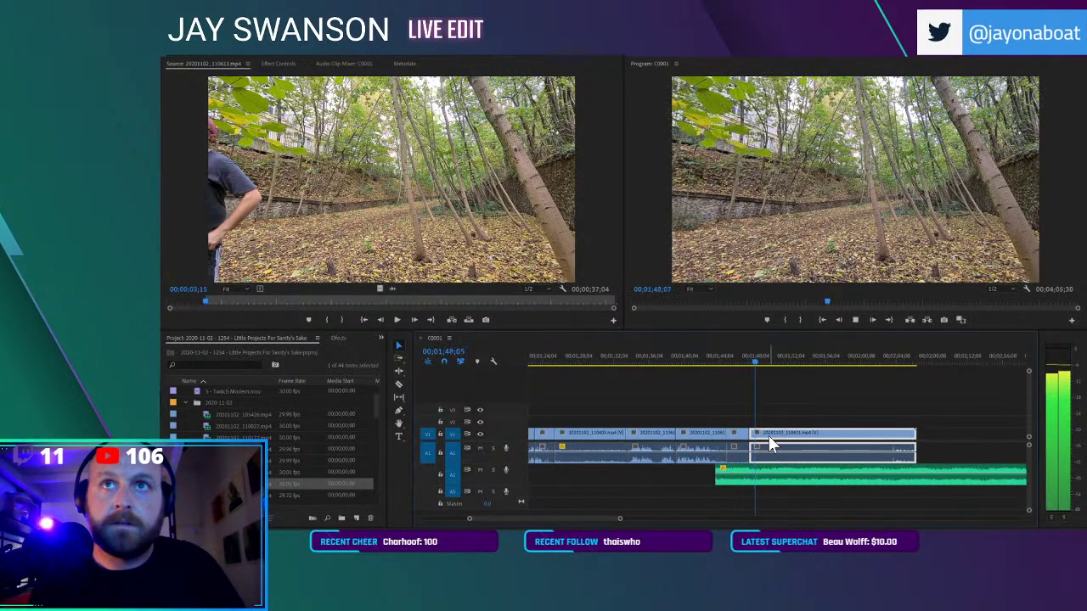
Split the empty path shot at 00;01;49;17 and delete everything after the split
key("space")
key("c")
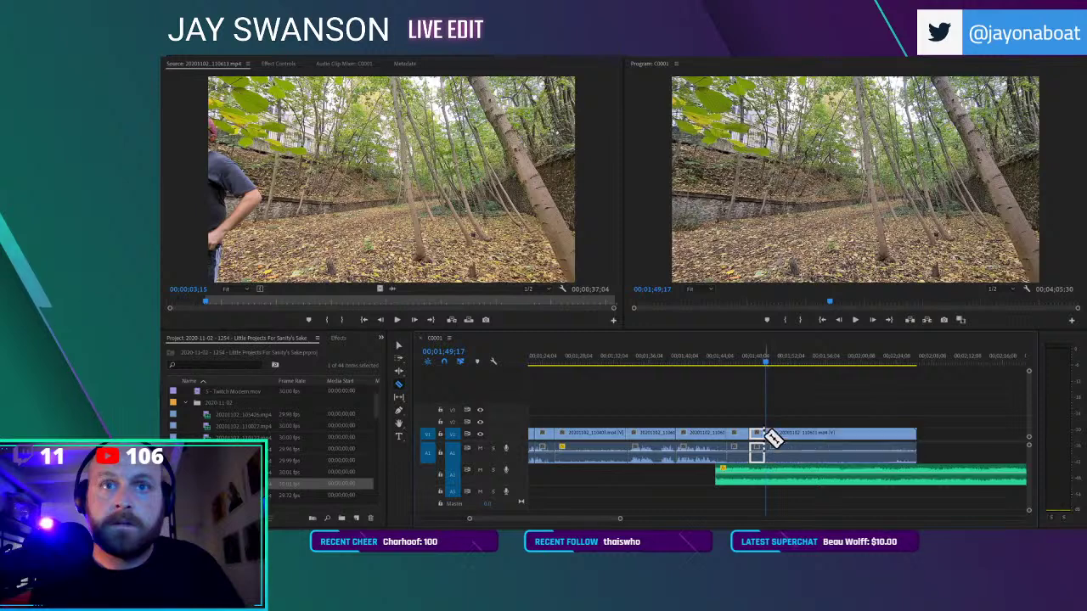
left_click(772, 437)
key("v")
left_click(786, 435)
key("Delete")
Open clip 20201102_110712.mp4, mark a short section of the wooded path, and place only its video after the last clip
scroll(214, 422, "down", 1)
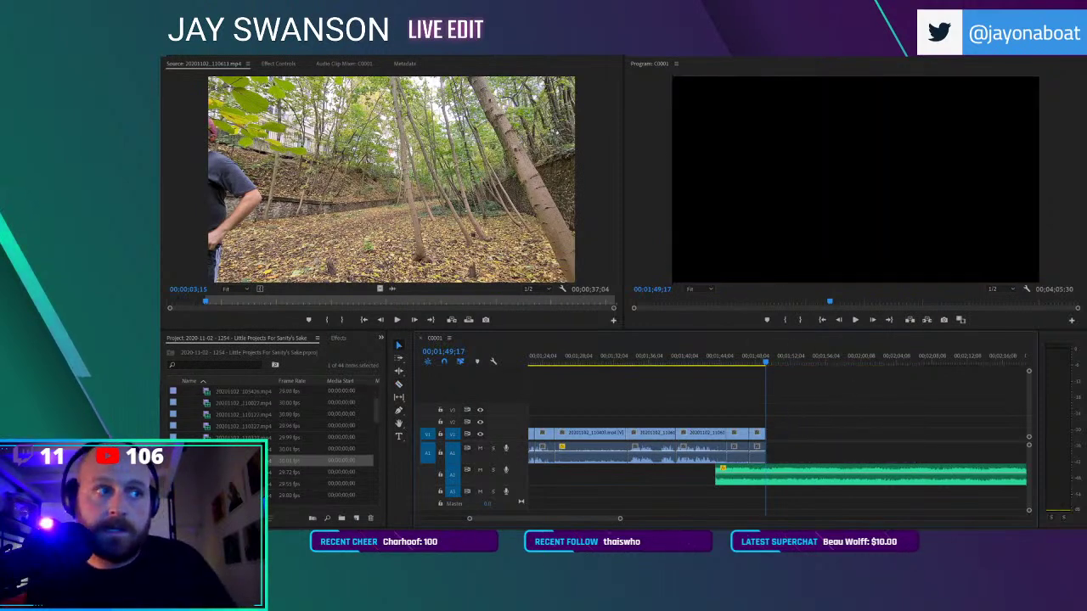
double_click(209, 472)
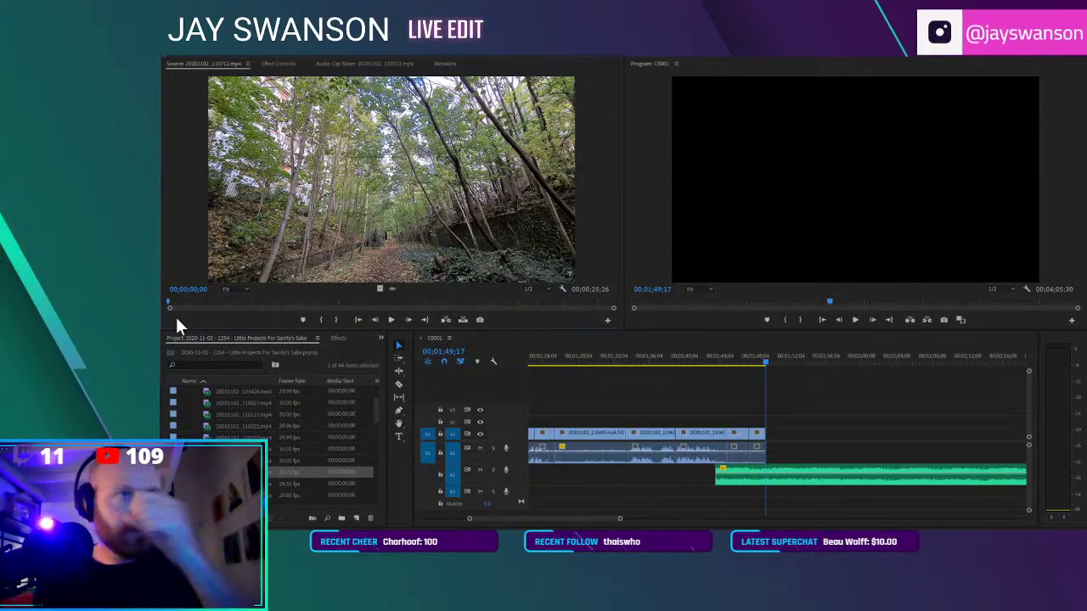
left_click_drag(175, 301, 197, 311)
key("space")
key("i")
left_click(343, 315)
left_click_drag(376, 286, 777, 438)
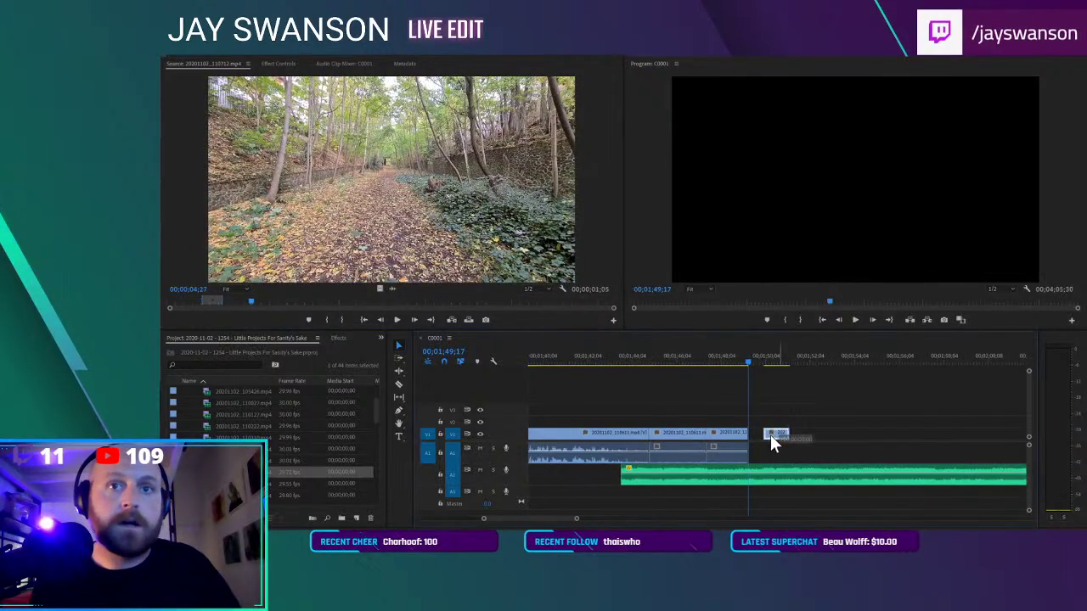
Extend the wooded path clip's marked range to 00;00;12;25 and place only its audio on A2 beneath the running shot
key("equal")
left_click_drag(252, 300, 389, 299)
scroll(673, 438, "down", 5)
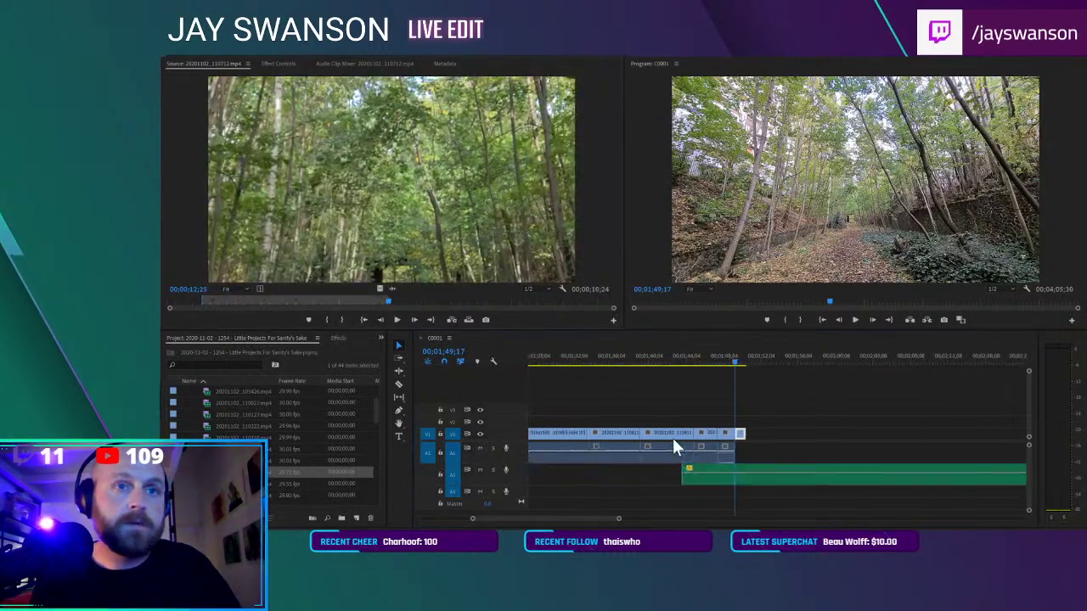
left_click(576, 360)
key("space")
scroll(613, 383, "up", 2)
left_click_drag(388, 287, 661, 474)
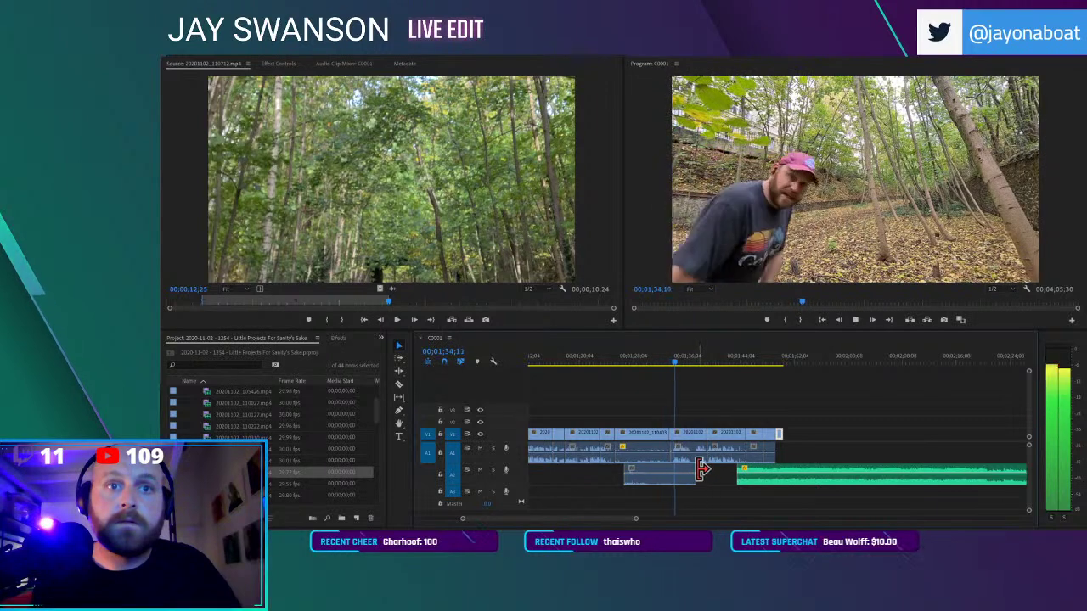
Split the ambience audio on A2 near its end, reposition a piece of it under the talk, and save the project
scroll(714, 474, "up", 2)
scroll(698, 474, "up", 1)
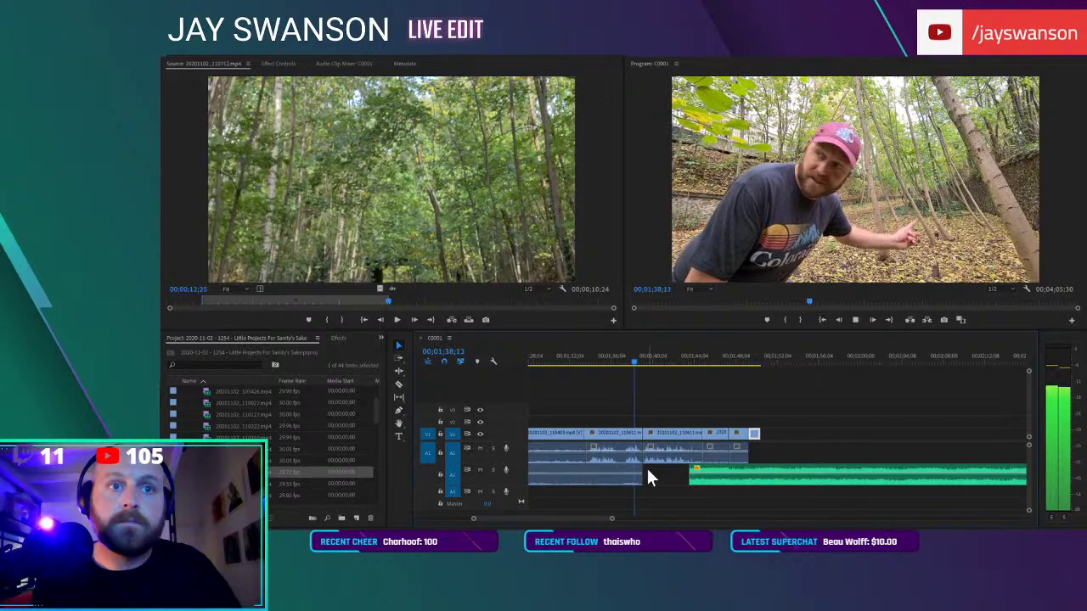
key("space")
key("c")
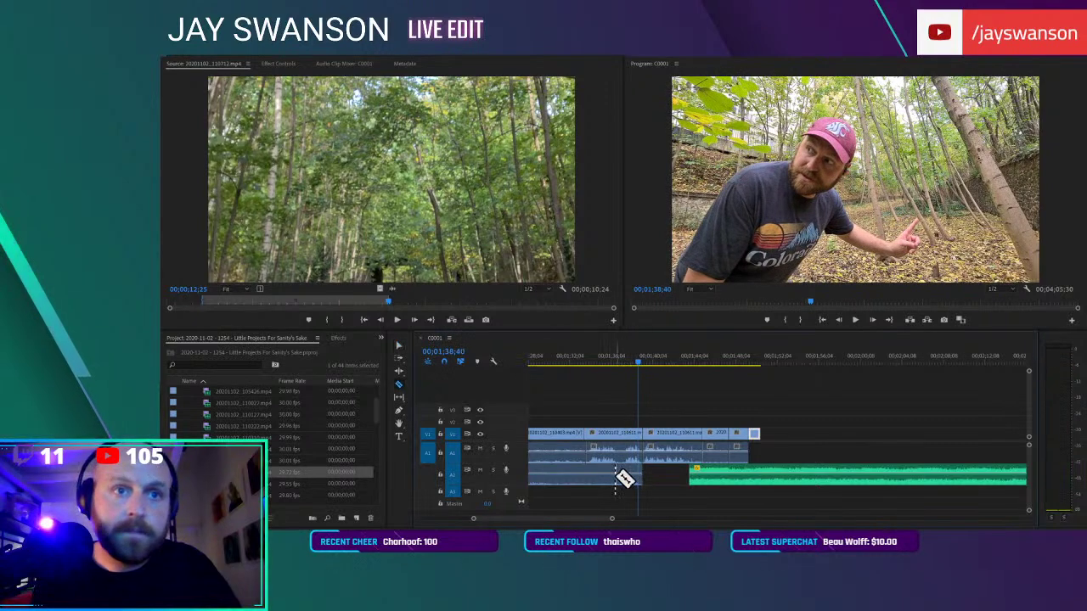
left_click(624, 468)
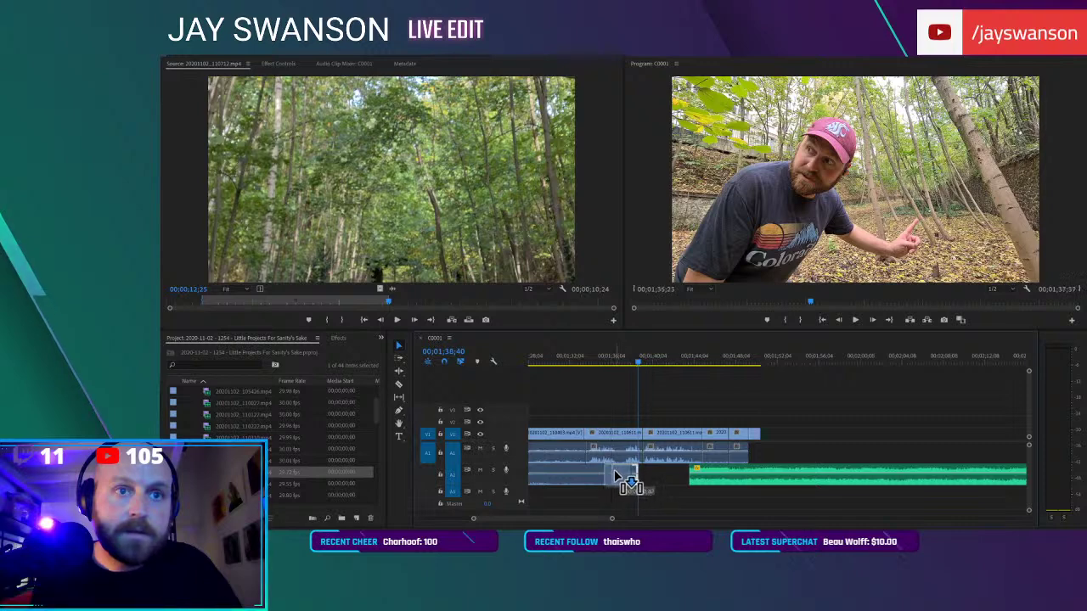
left_click_drag(615, 469, 616, 470)
key("ctrl+s")
Play the talk over the ambience, save the project, and extend the last ambience piece to the start of the music
left_click(605, 357)
key("space")
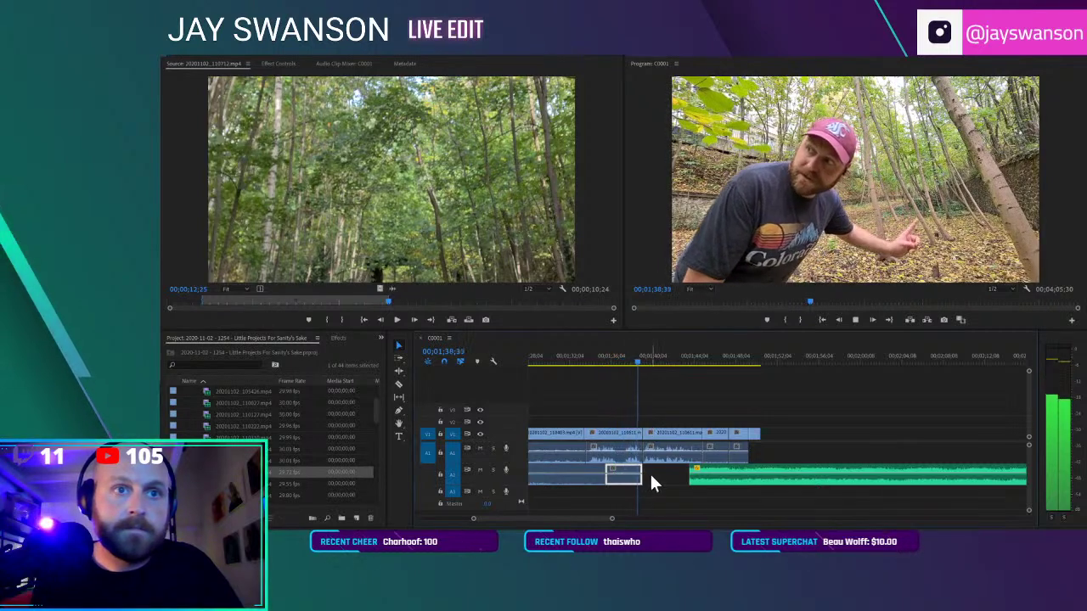
key("ctrl+s")
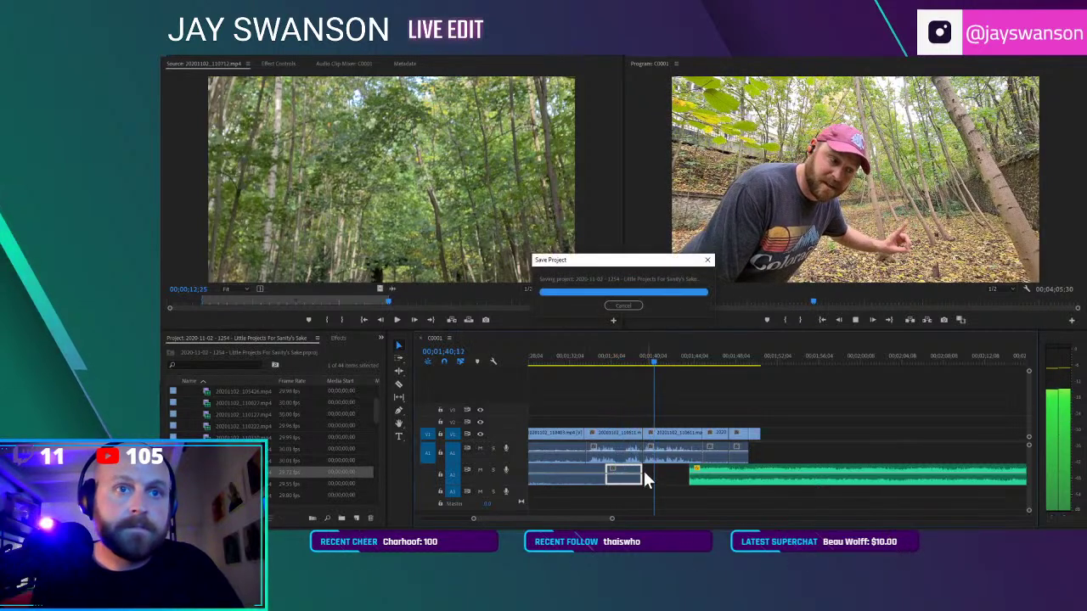
left_click_drag(643, 472, 720, 470)
key("space")
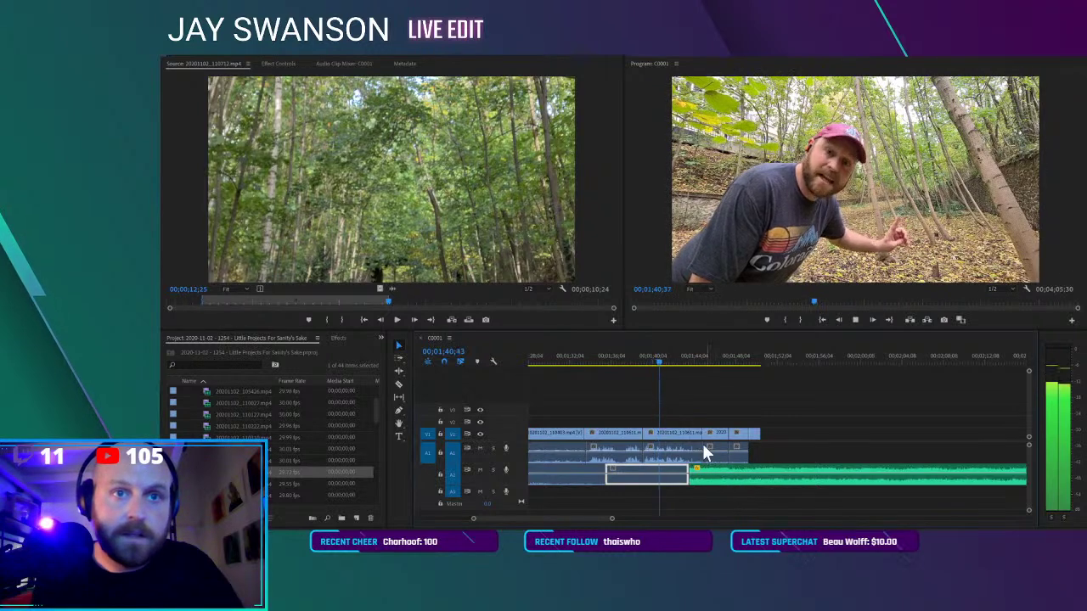
Stop playback and skim the woodland clips 20201102_110712.mp4 through 20201102_111104.mp4 for the next usable shot
scroll(709, 444, "down", 1)
key("space")
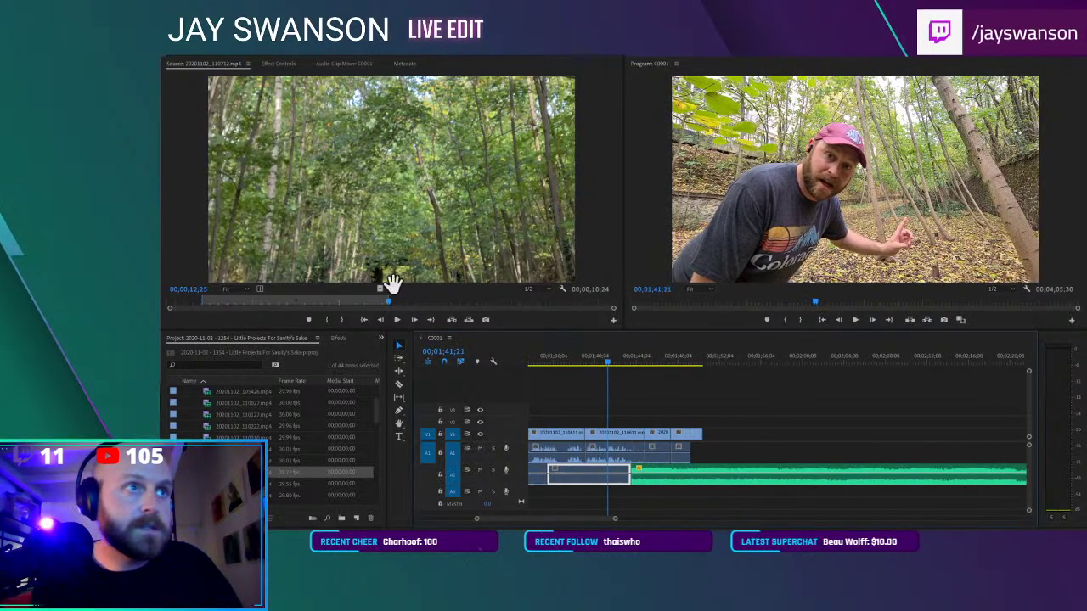
left_click_drag(421, 303, 562, 302)
double_click(207, 484)
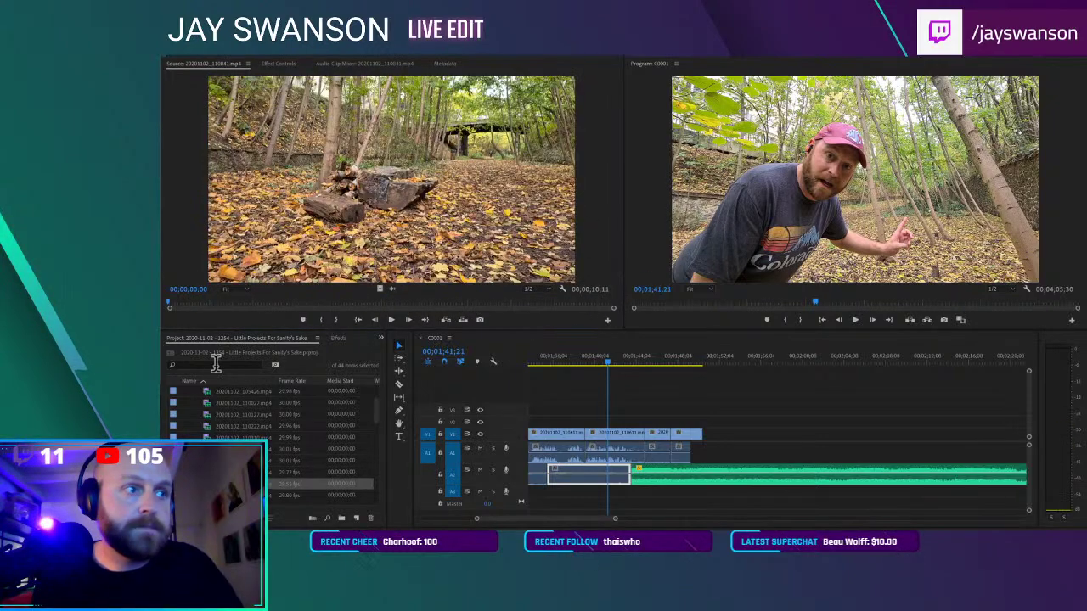
left_click_drag(164, 301, 423, 281)
scroll(209, 475, "down", 2)
double_click(209, 472)
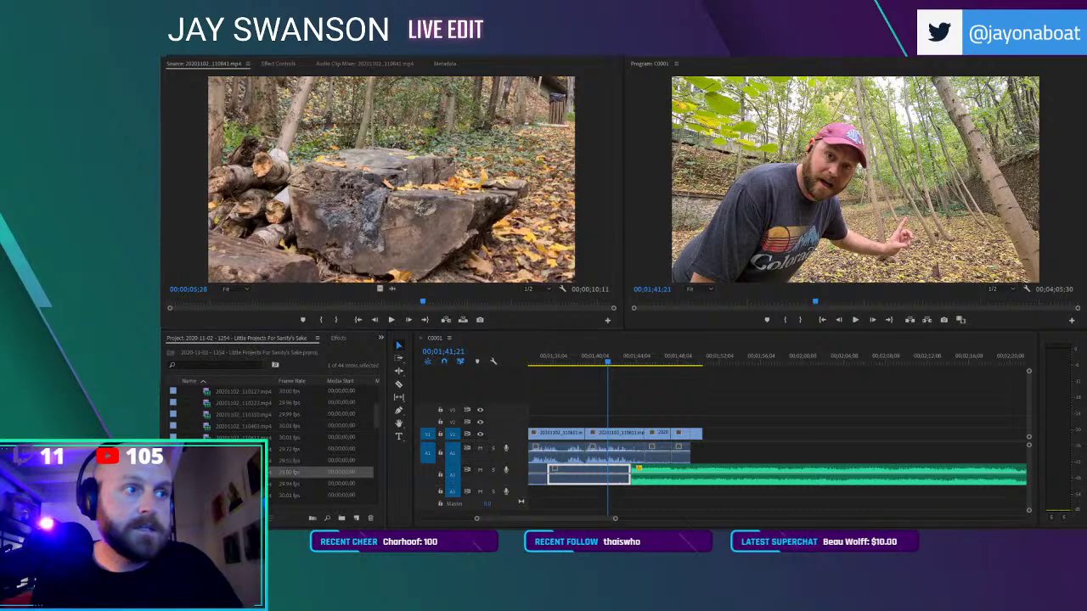
left_click_drag(352, 297, 473, 315)
scroll(209, 463, "down", 2)
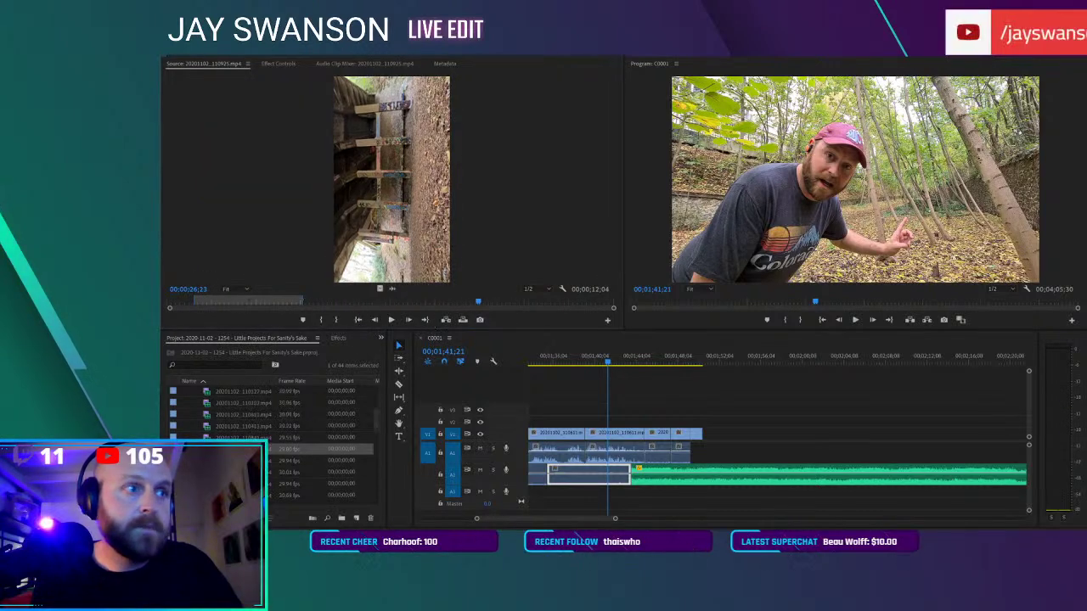
double_click(209, 461)
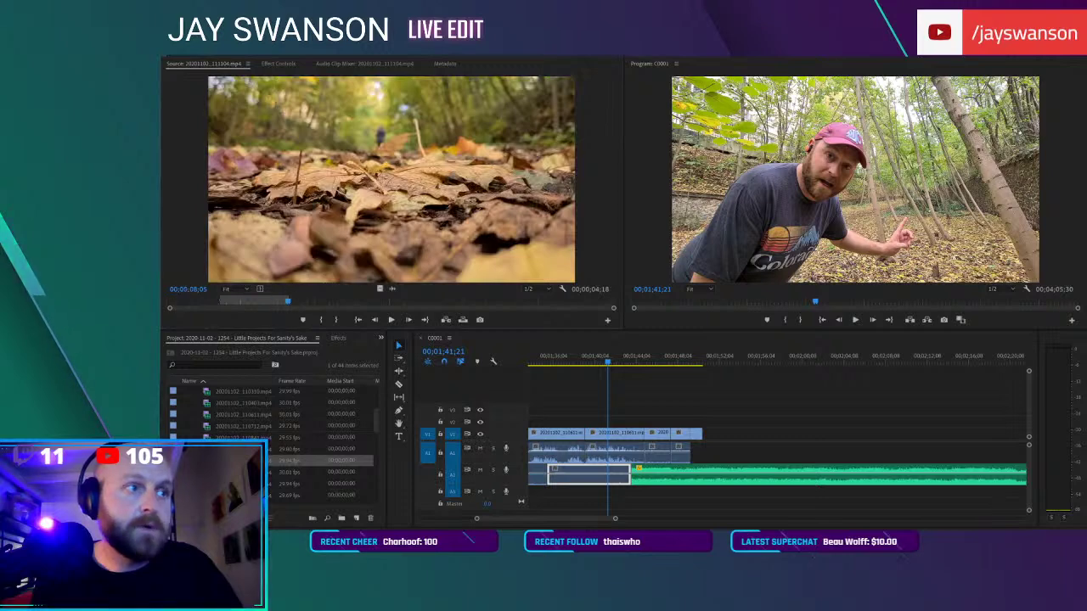
Reopen clip 20201102_110925.mp4, mark a range of about three seconds ending at 00;00;39;13, and place only its video after the last clip
double_click(314, 449)
left_click_drag(349, 303, 452, 306)
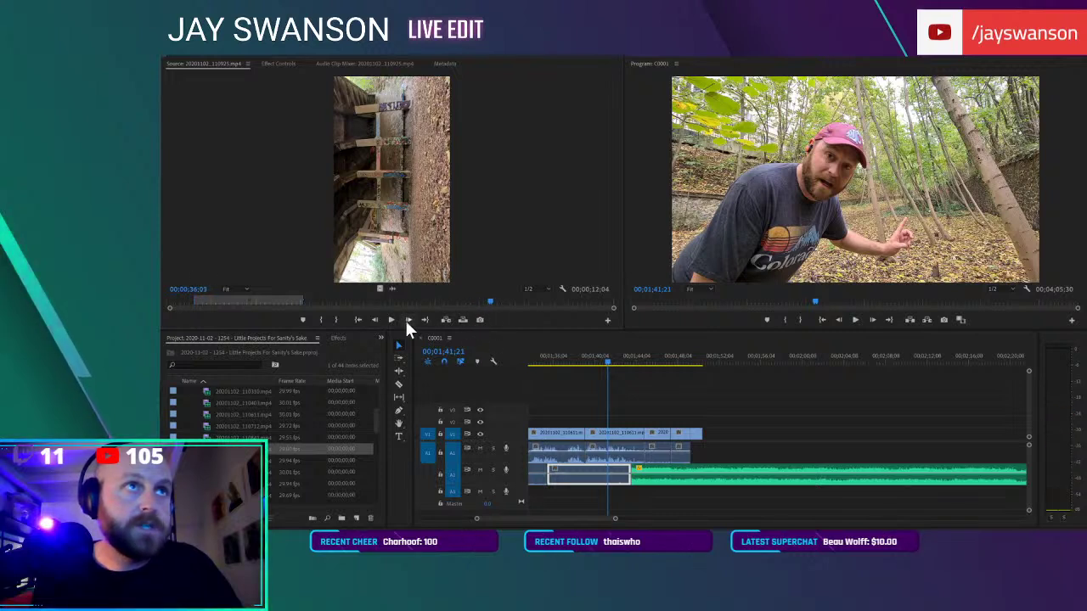
key("i")
mouse_move(498, 297)
left_mouse_down()
mouse_move(541, 297)
mouse_move(515, 306)
left_mouse_up()
key("space")
key("o")
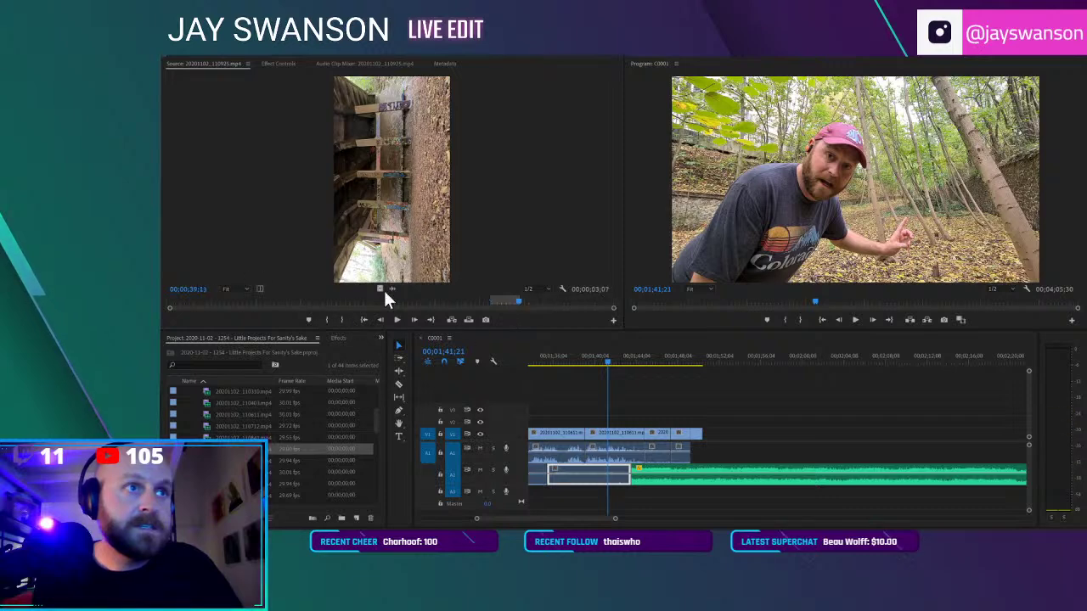
left_click_drag(653, 357, 713, 437)
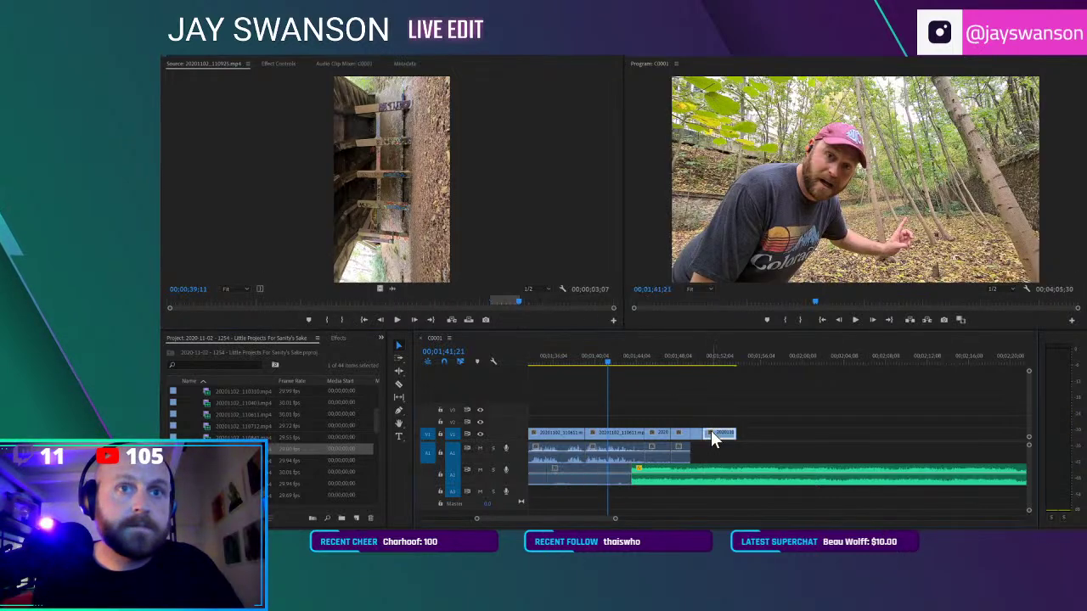
Set the rotation of the newly placed 20201102_110925.mp4 clip to 90°
left_click(277, 64)
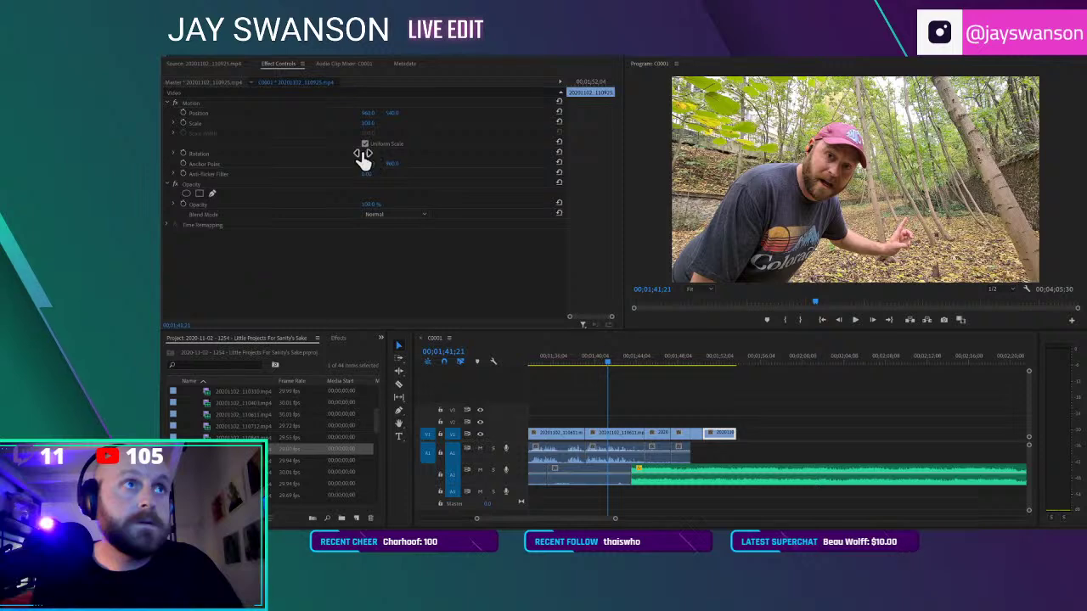
type("90")
key("Return")
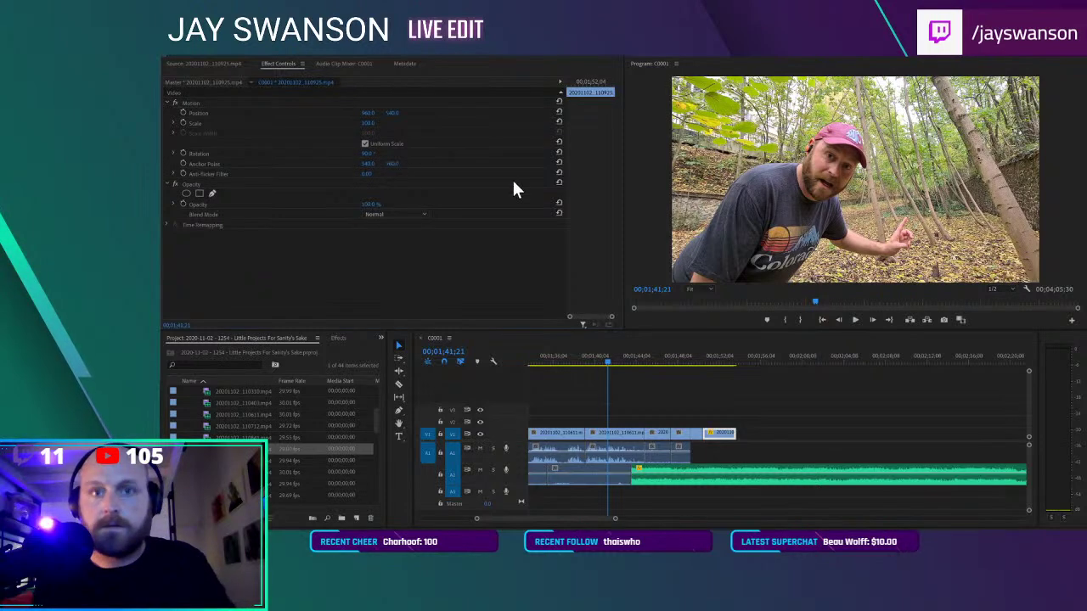
Shift the rotated clip slightly earlier over the preceding clip's end in time with the music, and extend its end to about 00;01;54;22
left_click(655, 355)
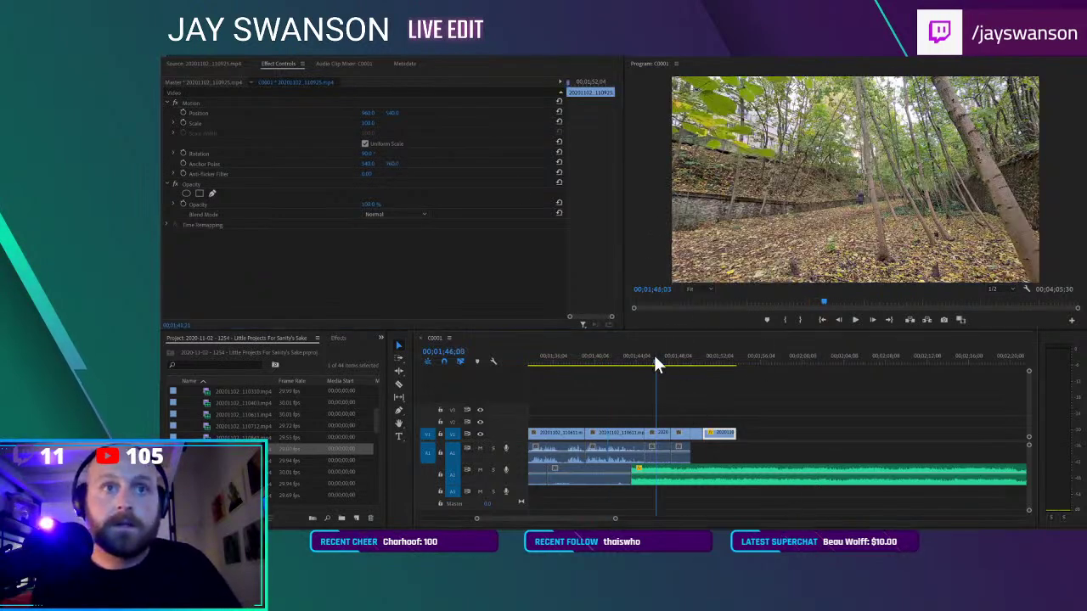
left_click(708, 398)
key("space")
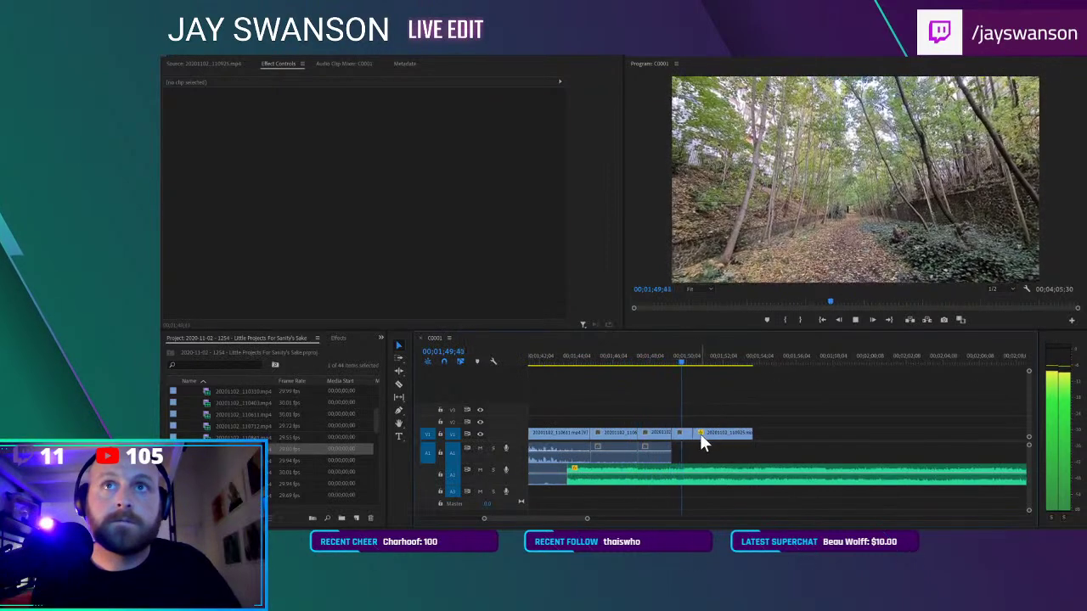
left_click(665, 361)
key("space")
left_click_drag(713, 429, 705, 434)
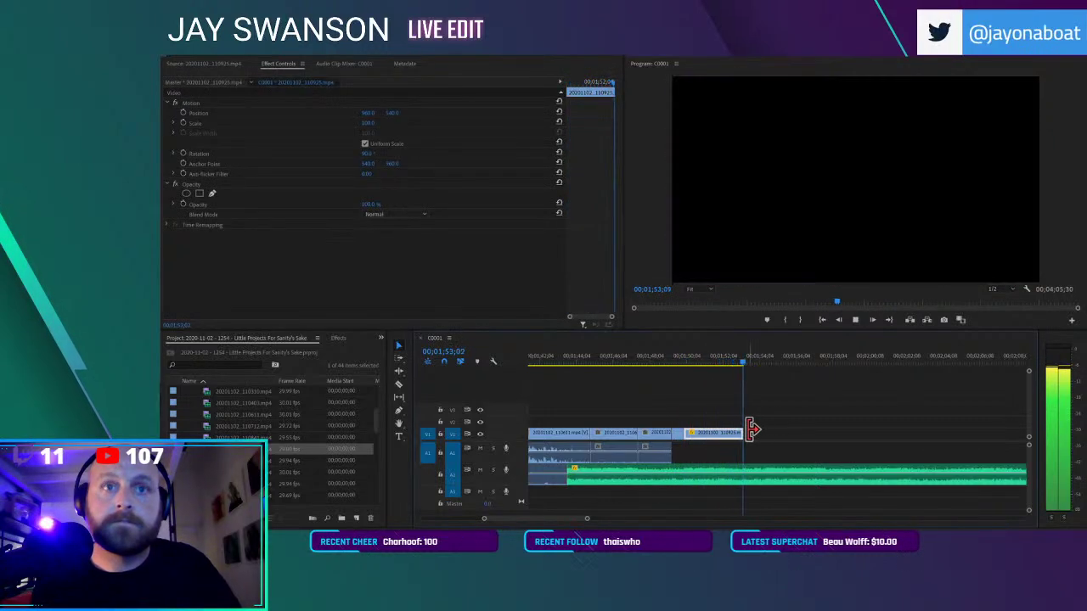
left_click_drag(749, 431, 763, 432)
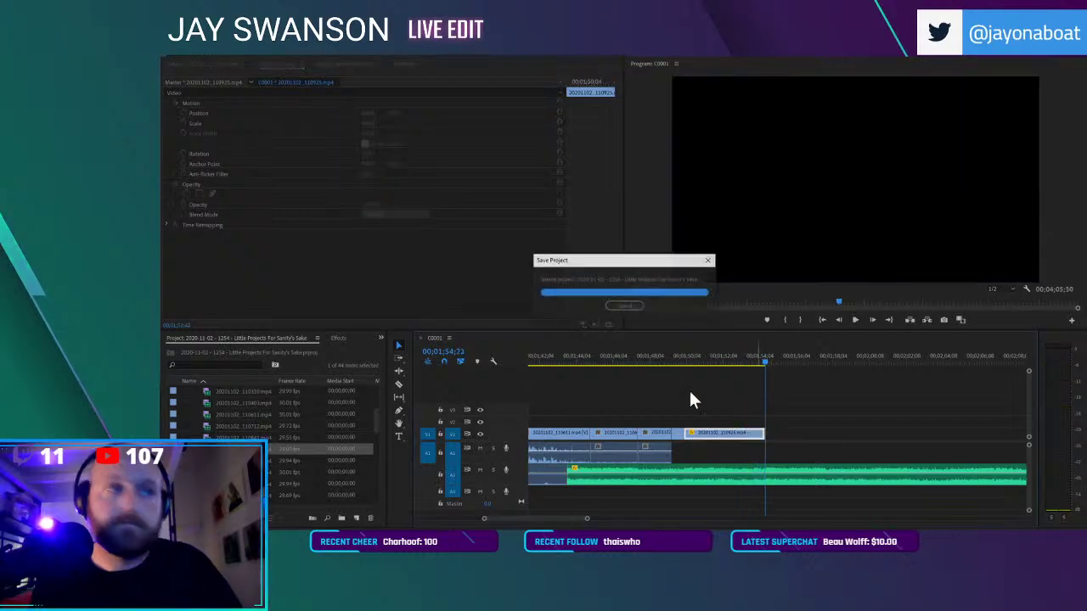
Mark a short section of the fallen-leaves clip 20201102_111104.mp4, place it with its audio after the rotated clip, and save the project
double_click(217, 460)
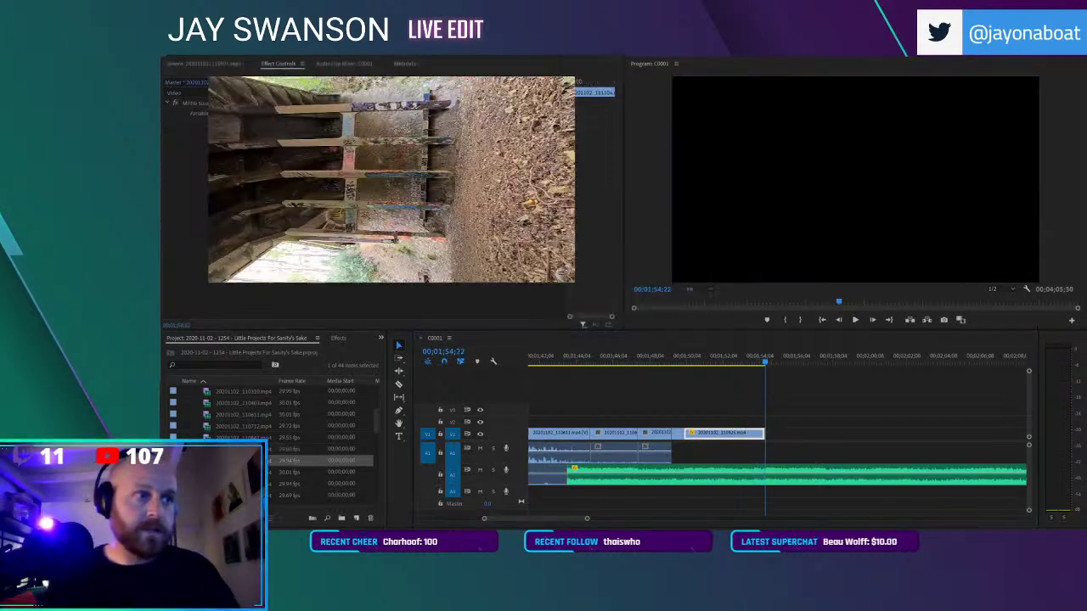
left_click_drag(293, 299, 498, 297)
left_click(326, 320)
key("space")
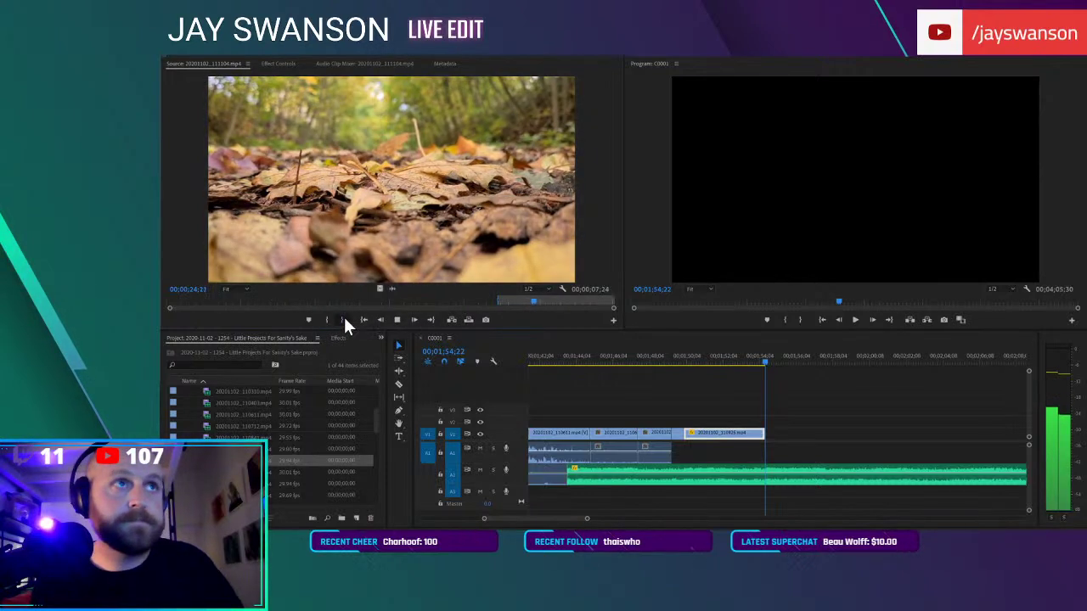
left_click(344, 321)
left_click_drag(376, 281, 766, 437)
key("space")
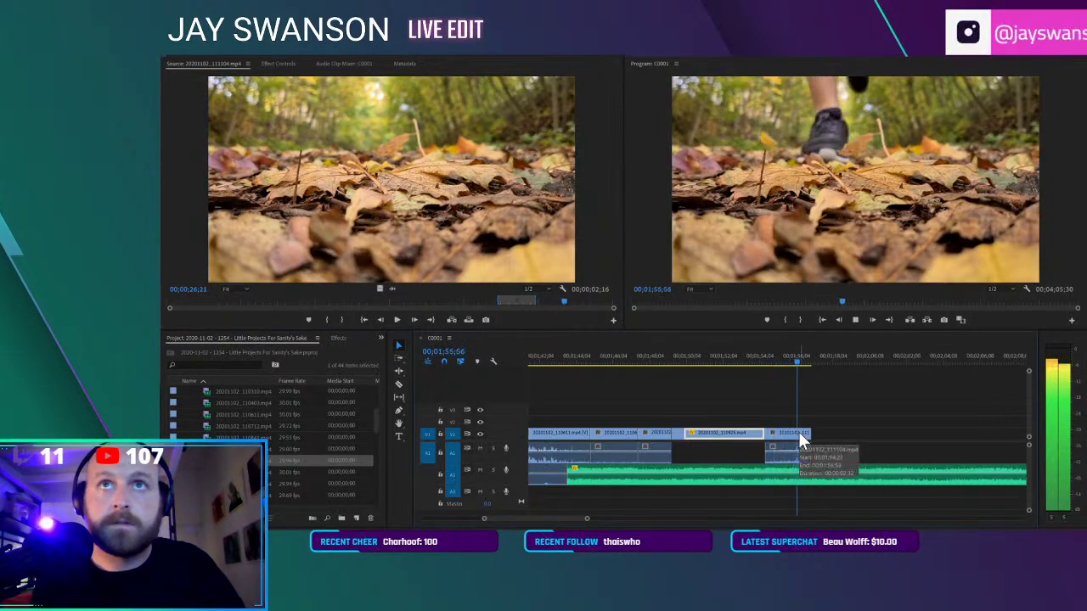
key("ctrl+s")
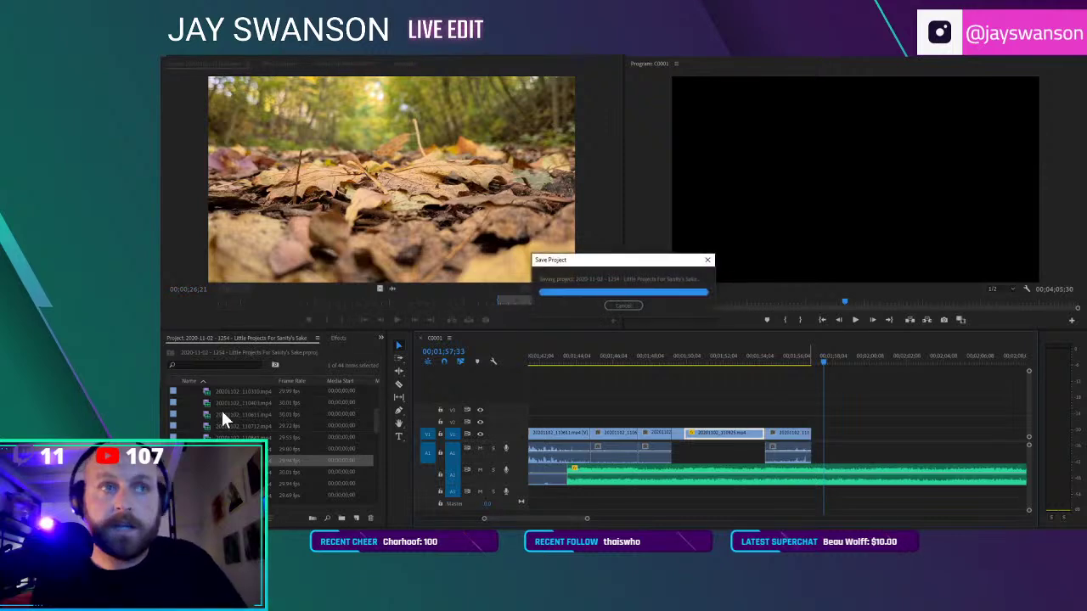
Check clip 20201102_111225.mp4, mark about two seconds of the park bench clip, and place only its video after the leaves clip
double_click(242, 473)
left_click(175, 302)
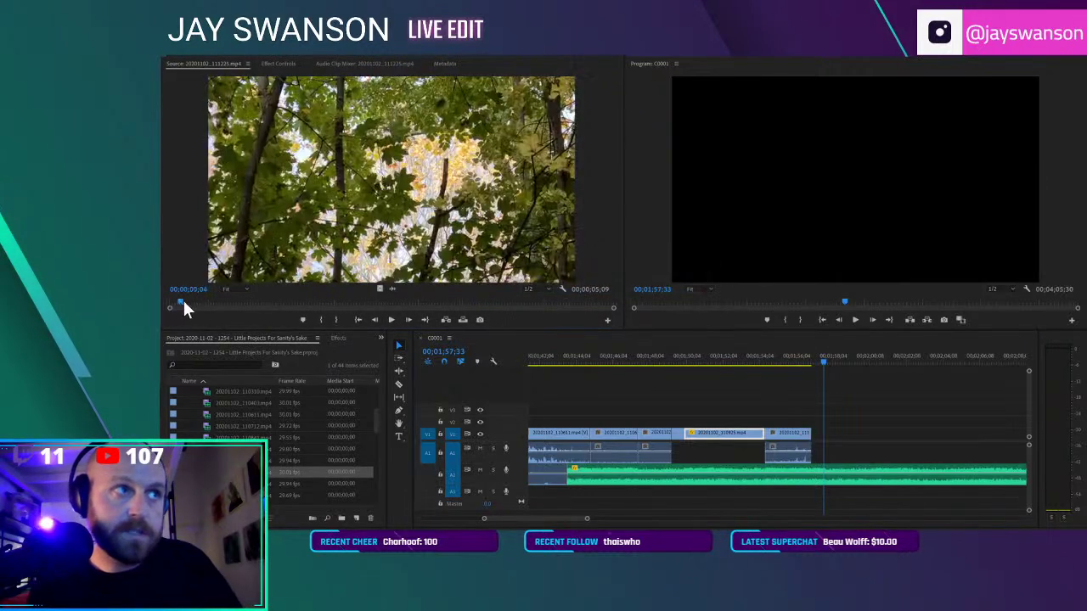
scroll(208, 472, "down", 1)
double_click(208, 472)
key("Down")
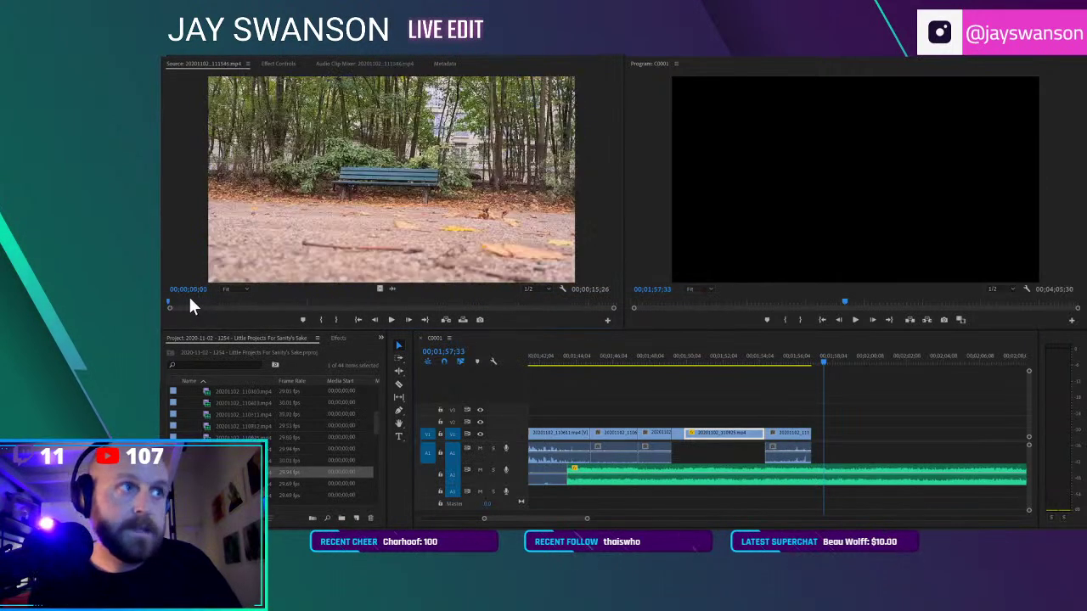
left_click_drag(192, 298, 815, 435)
left_click(321, 321)
left_click(342, 322)
Play the bench clip against the music to check its end point, and save the project
left_click(805, 355)
key("space")
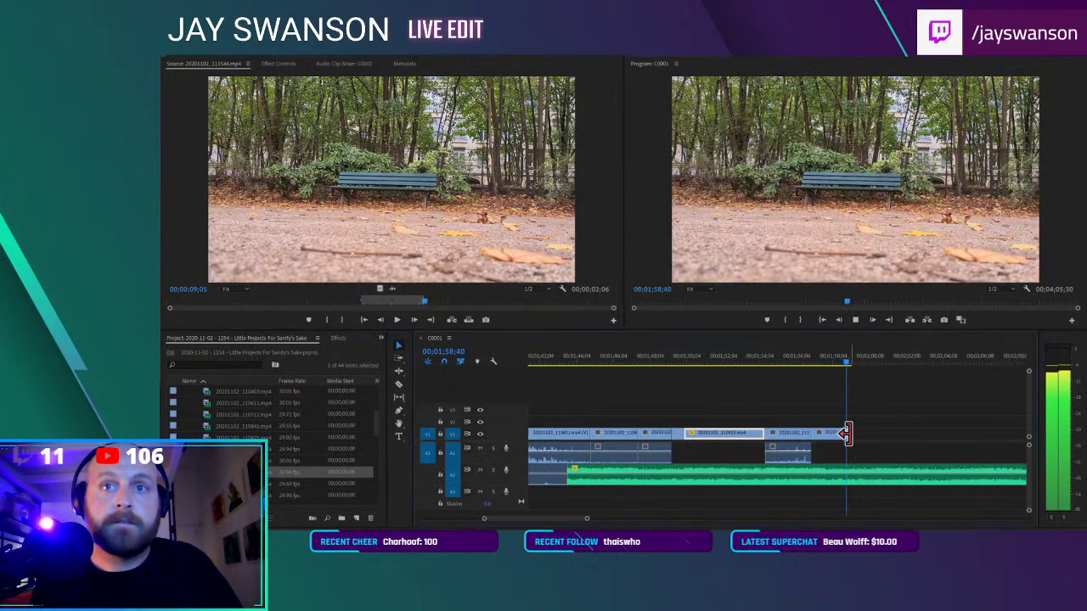
left_click(846, 355)
key("equal")
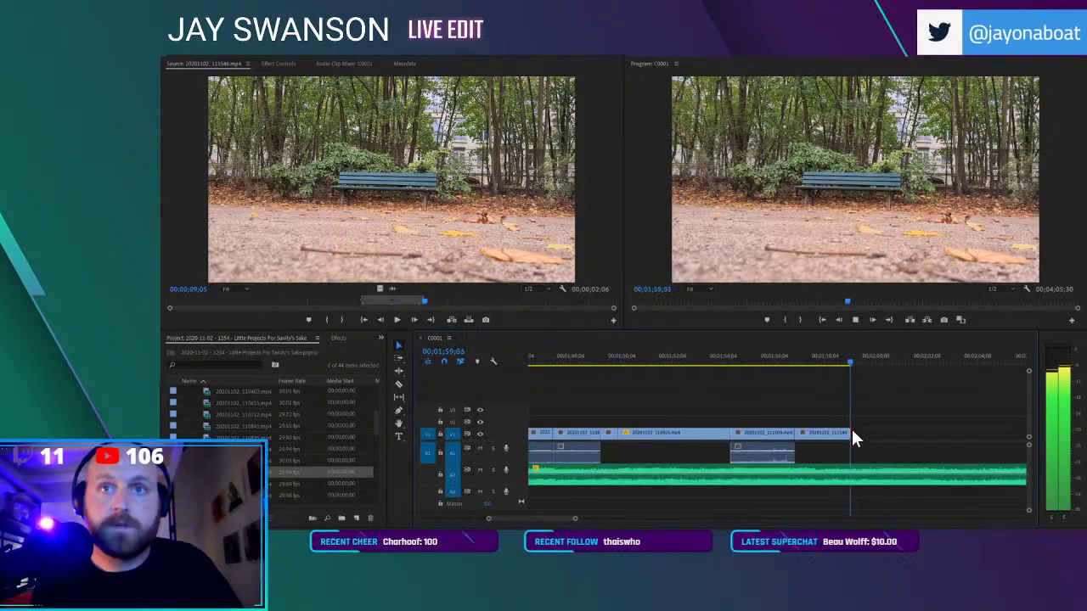
left_click(807, 351)
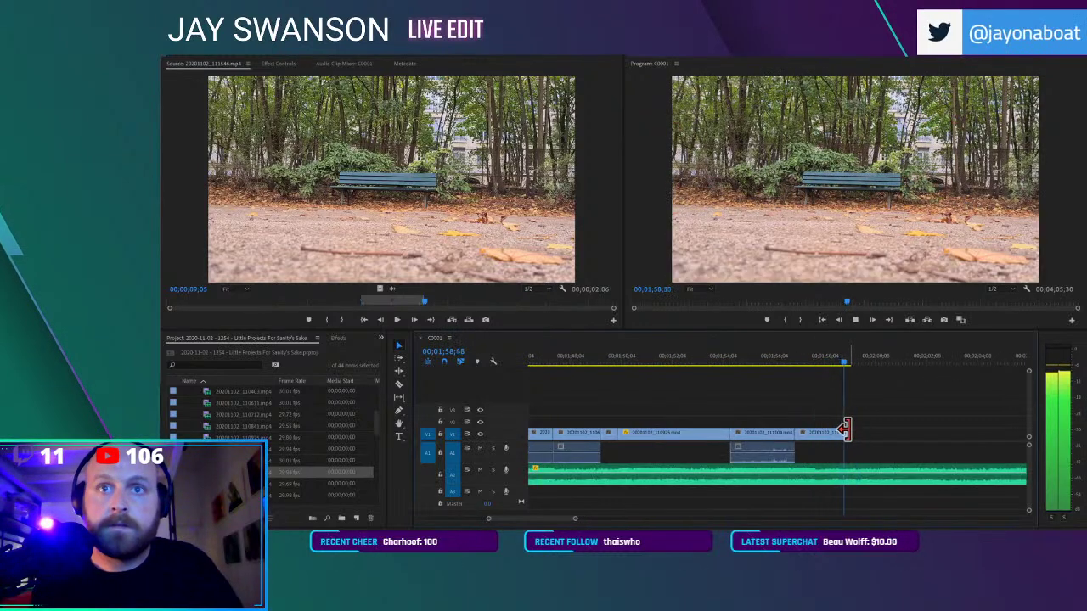
key("ctrl+s")
Look through the remaining phone clips, starting with 20201102_111622.mp4, and go on to the camera clips
double_click(207, 484)
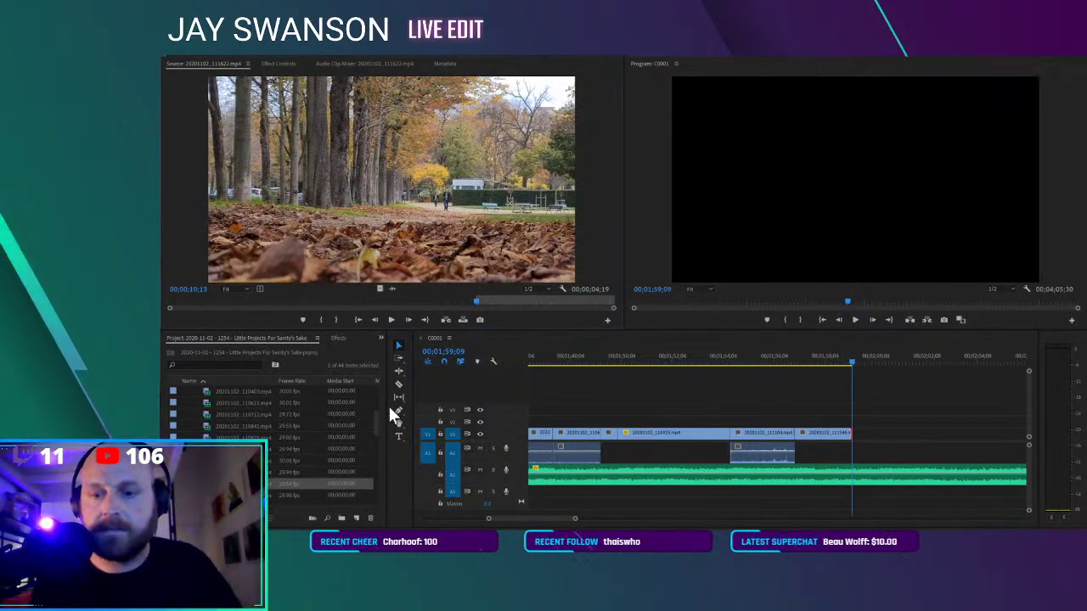
scroll(208, 484, "down", 1)
double_click(208, 484)
scroll(272, 442, "down", 2)
scroll(272, 442, "down", 3)
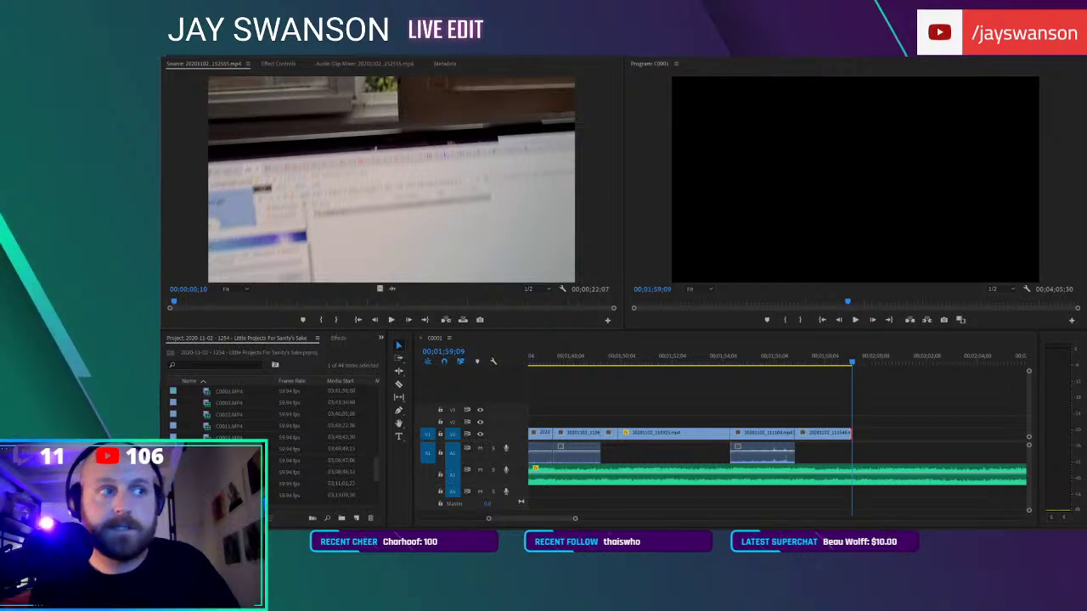
Open C0222.MP4, mark its in point at 03;07;00;45, place it with audio after the bench clip, and save the project
double_click(289, 460)
left_click_drag(173, 309, 188, 304)
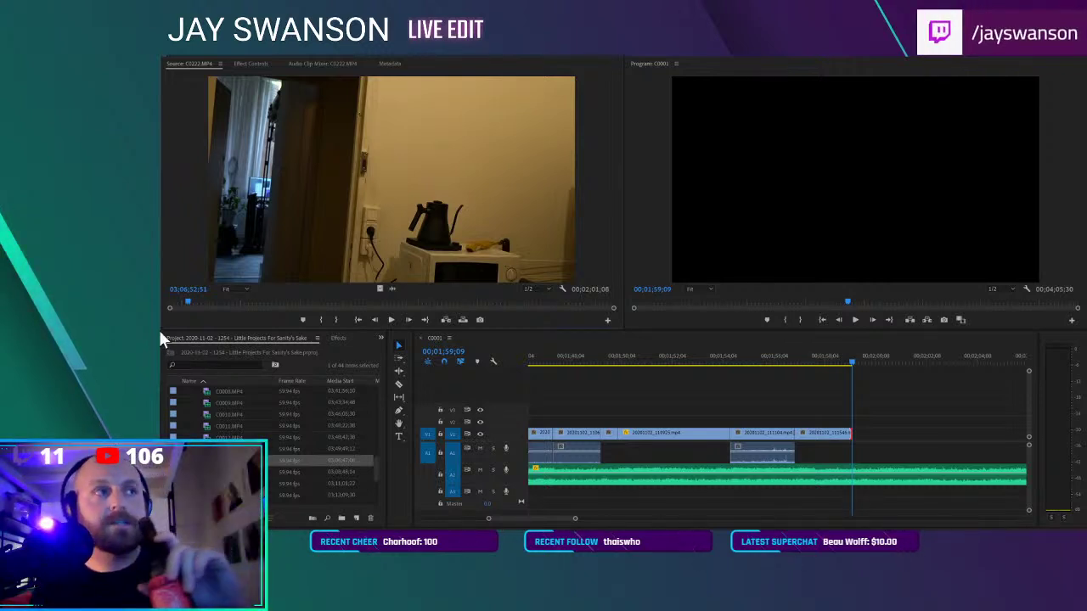
mouse_move(201, 306)
left_mouse_down()
mouse_move(234, 304)
mouse_move(216, 306)
left_mouse_up()
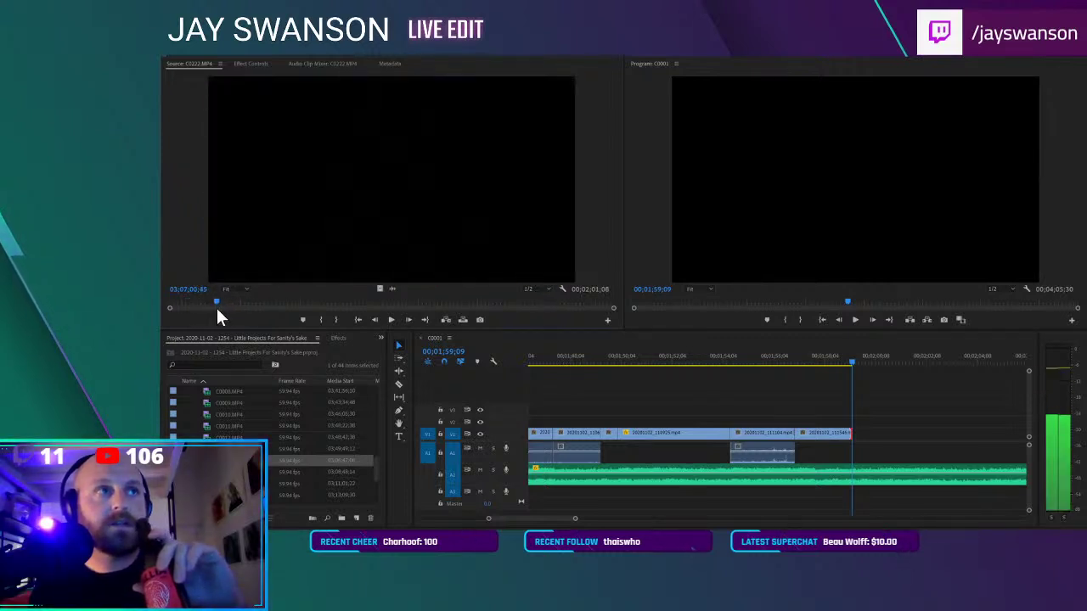
left_click(321, 320)
left_click_drag(386, 242, 864, 433)
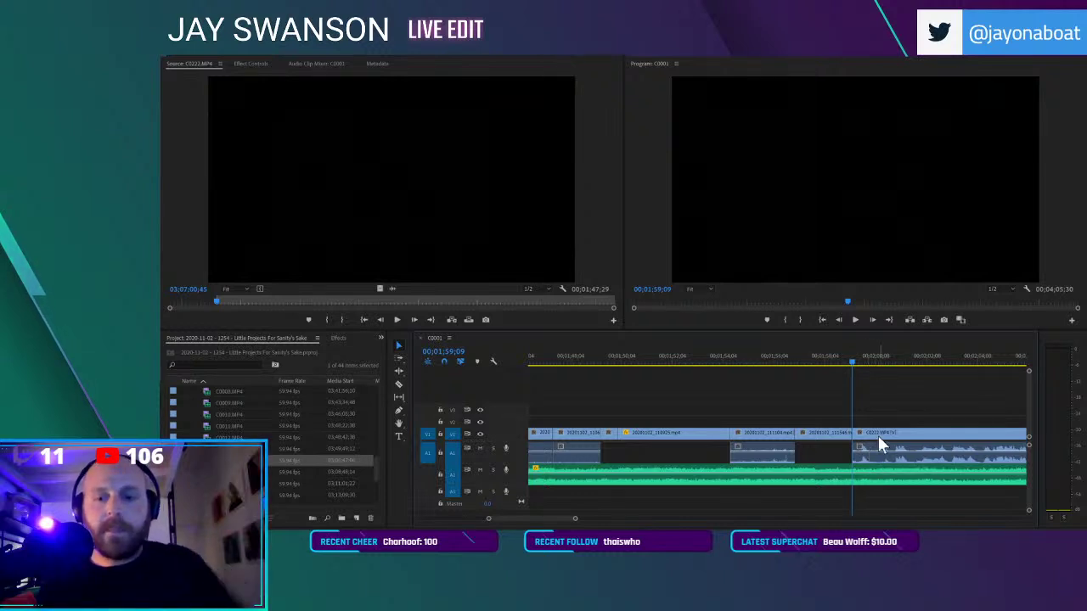
key("ctrl+s")
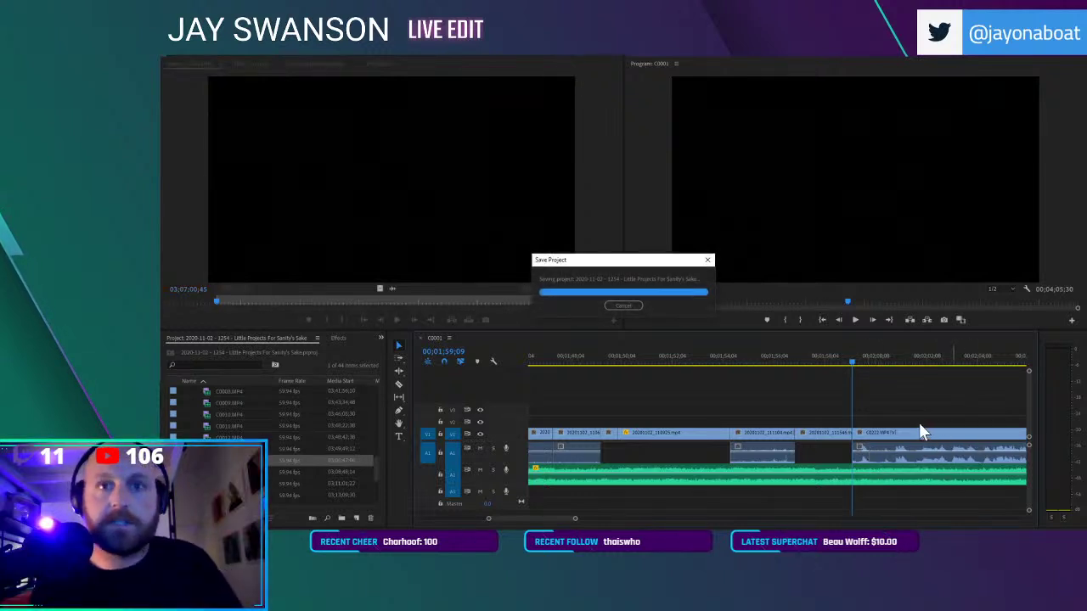
Play the transition from the bench clip into C0222.MP4 and split the A2 music at 00;02;02;05
key("minus")
key("minus")
left_click(787, 358)
key("space")
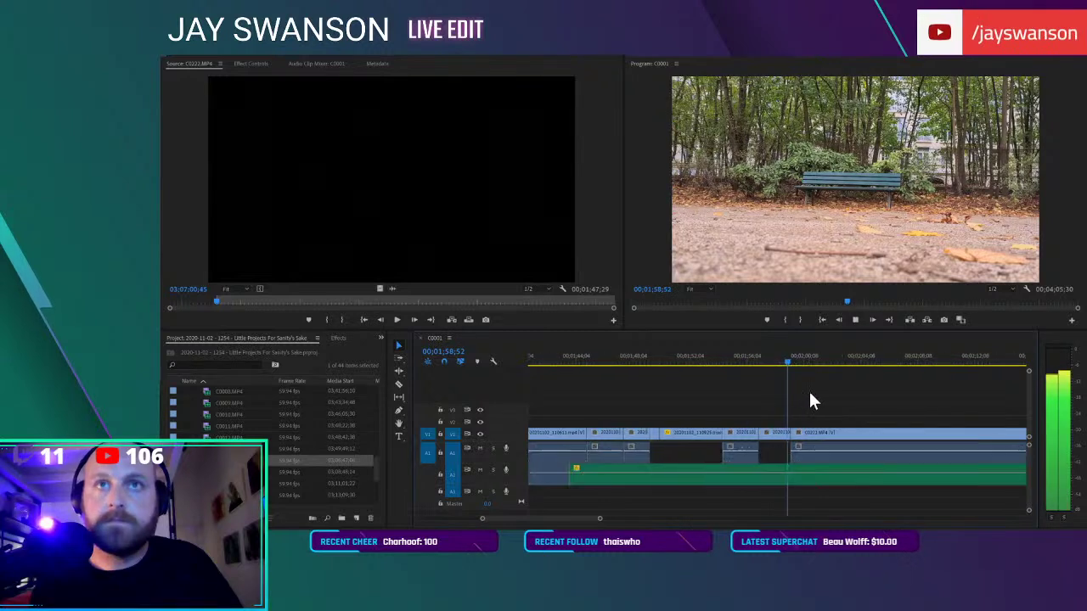
key("equal")
key("c")
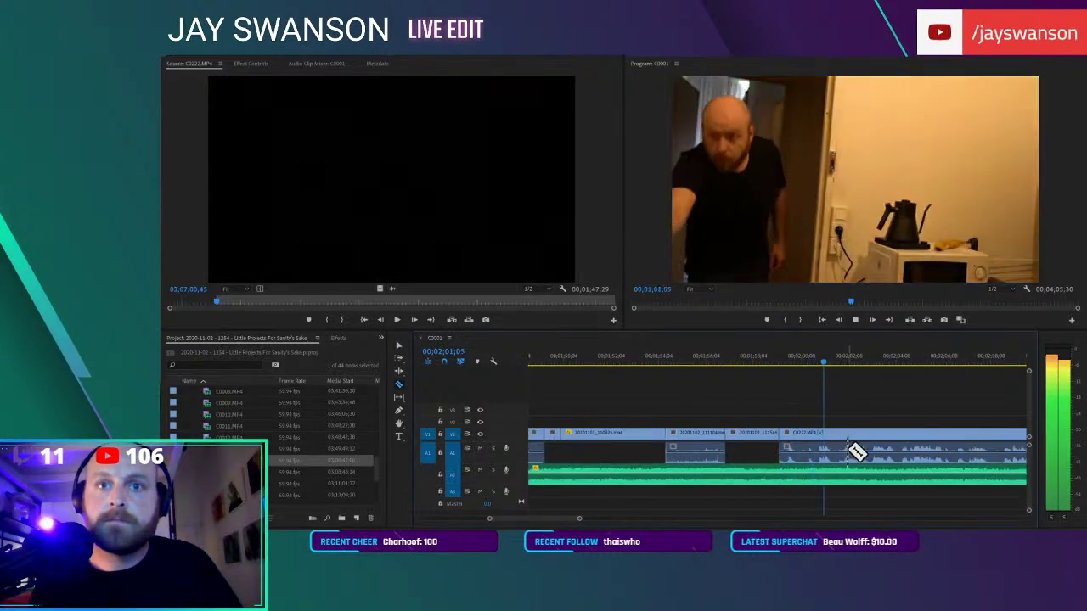
key("space")
Move the split-off rest of the A2 music farther along the timeline, out from under the kitchen talk, and save the project
key("v")
key("minus")
key("minus")
key("minus")
key("minus")
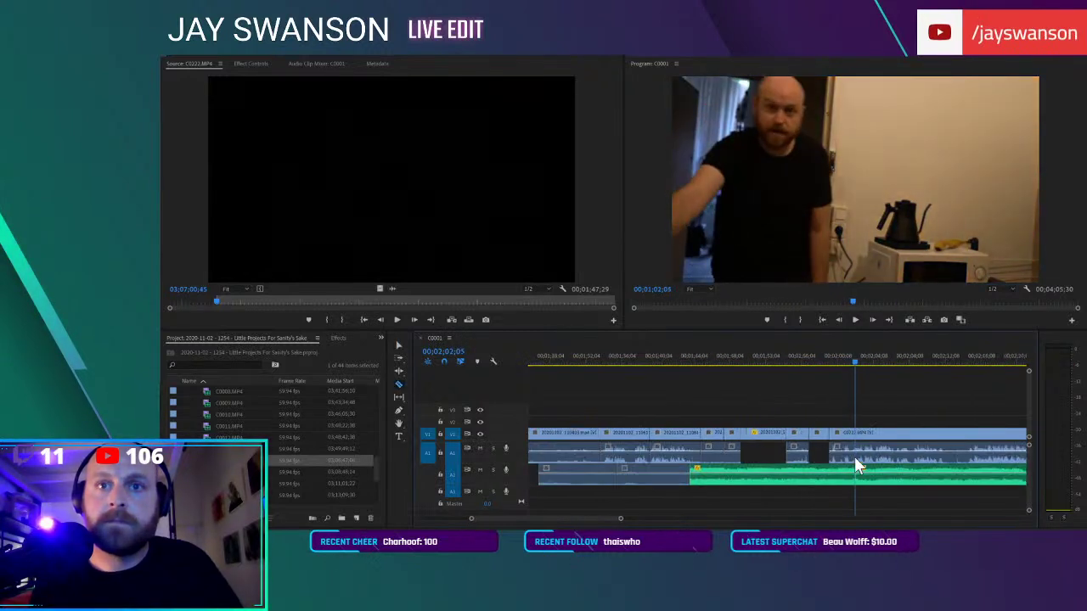
left_click_drag(808, 472, 951, 473)
key("ctrl+s")
Play the C0222.MP4 talk, cut it after an unwanted passage, and shift everything following earlier to form a jump cut
key("equal")
key("equal")
key("equal")
key("equal")
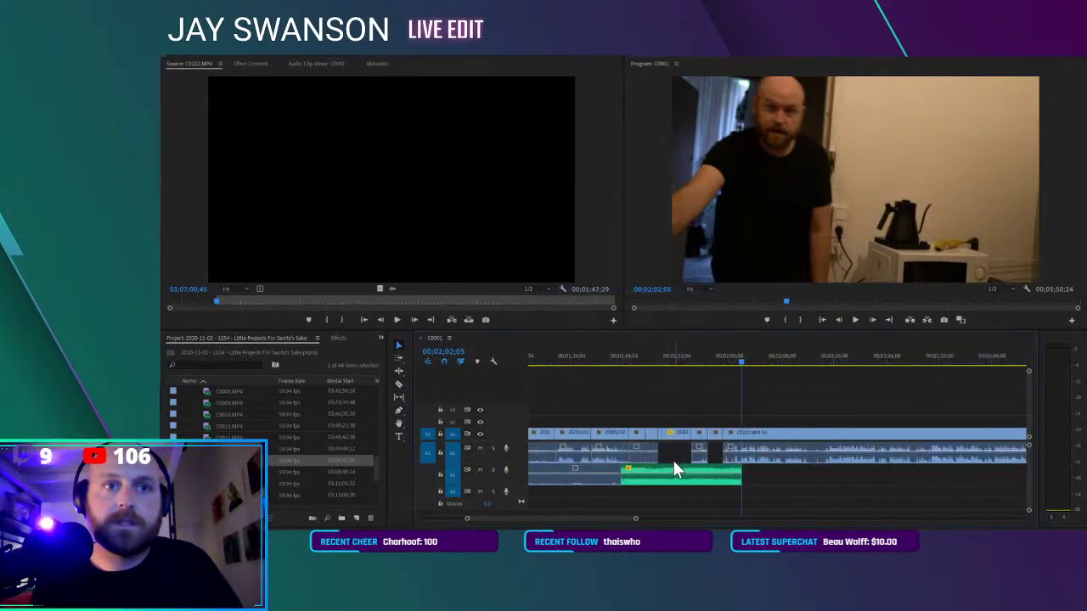
key("space")
key("c")
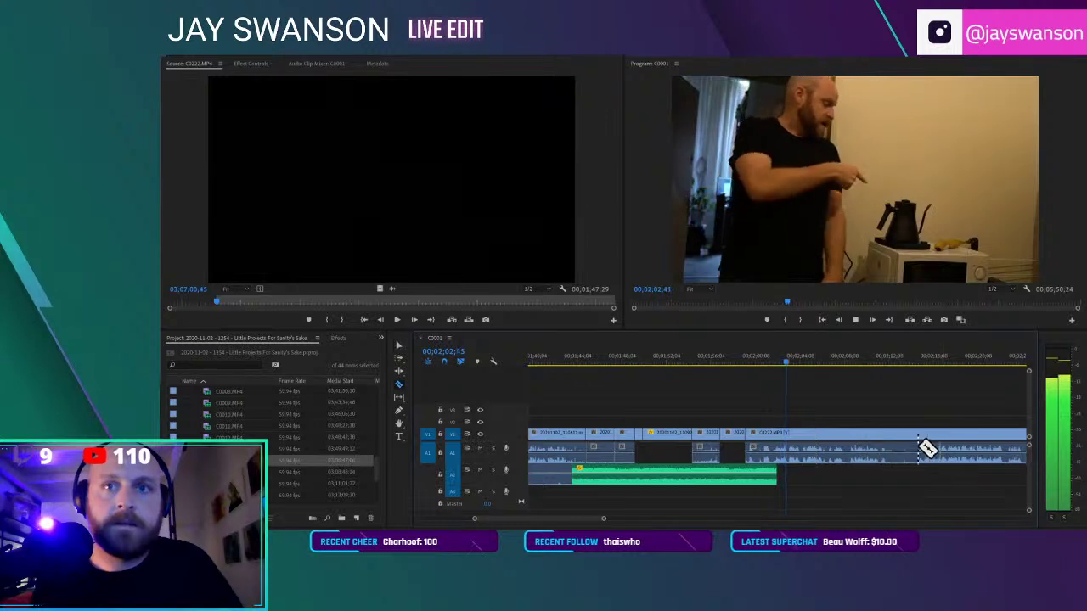
left_click(919, 431)
key("a")
left_click_drag(927, 443, 869, 451)
scroll(856, 449, "right", 2)
key("c")
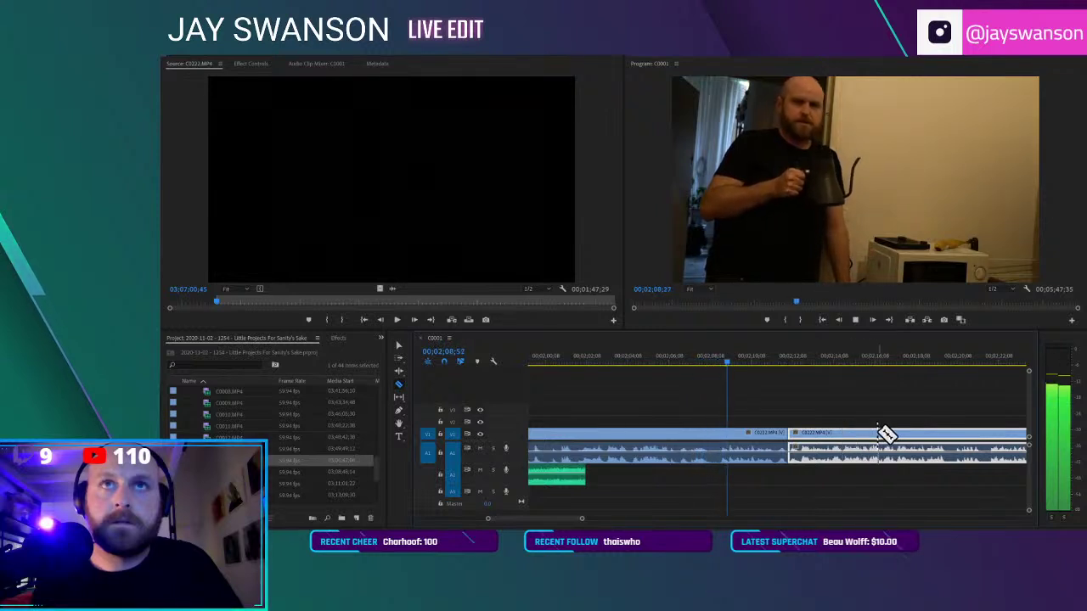
Save the project, switch briefly to the browser to consult Fellow's article on cleaning and maintaining its gear, and return to the edit
key("ctrl+s")
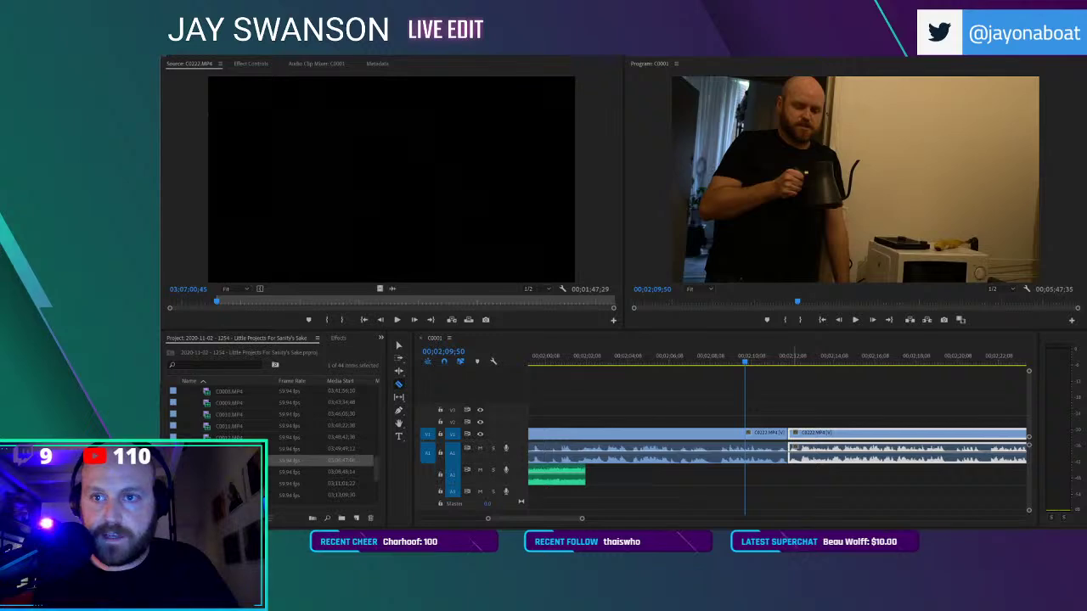
left_click_drag(1086, 382, 692, 60)
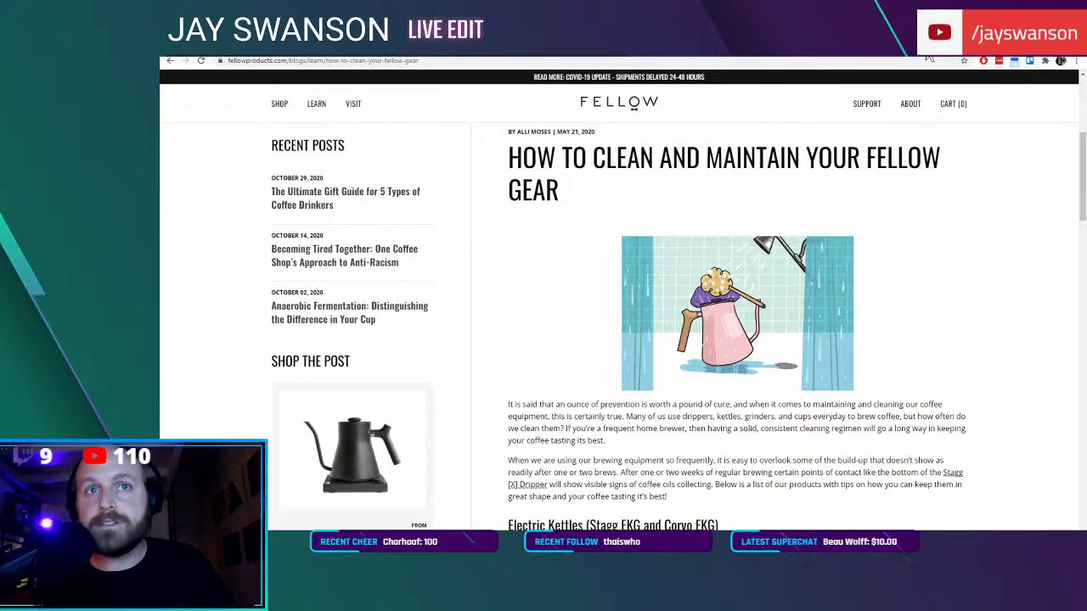
left_click_drag(930, 51, 1086, 438)
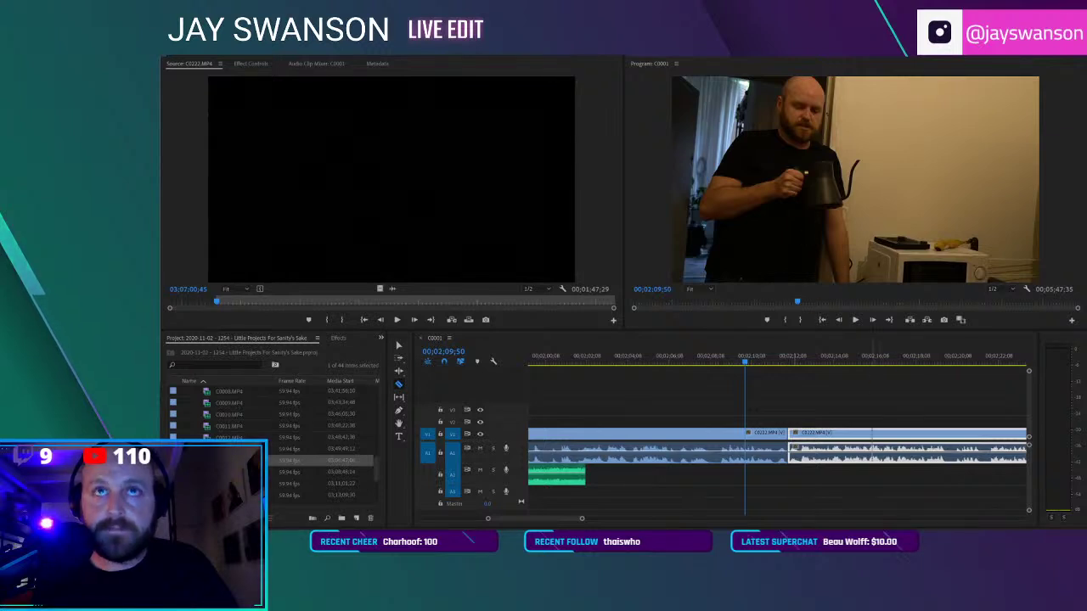
Play the kettle talk up to 00;02;12;20 and add the two-line title "CALCIUM CARBONATE (NICE TRY)" over the picture
key("space")
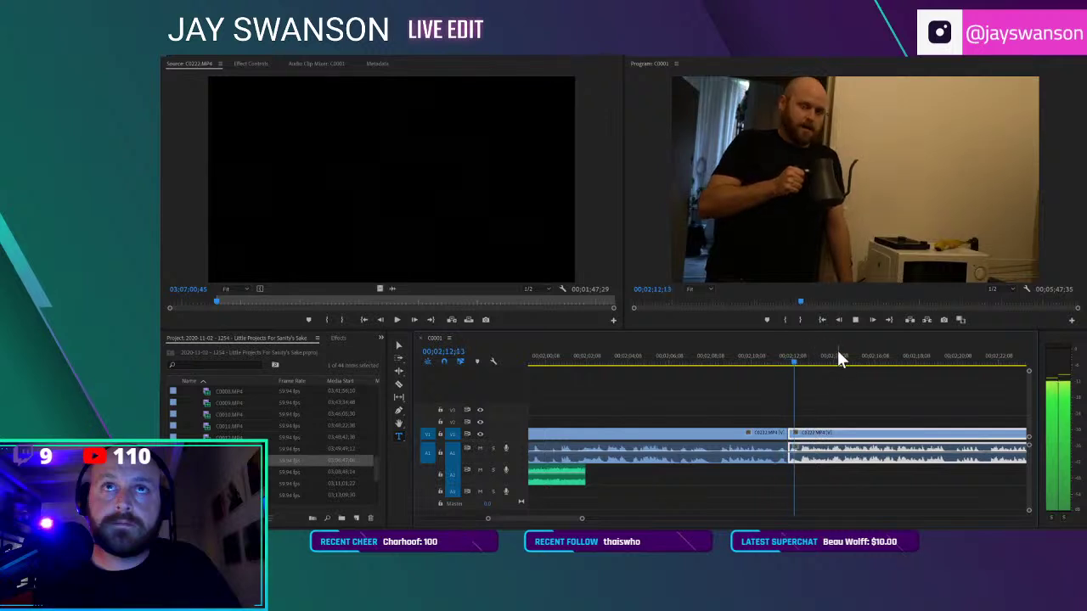
key("space")
left_click(785, 253)
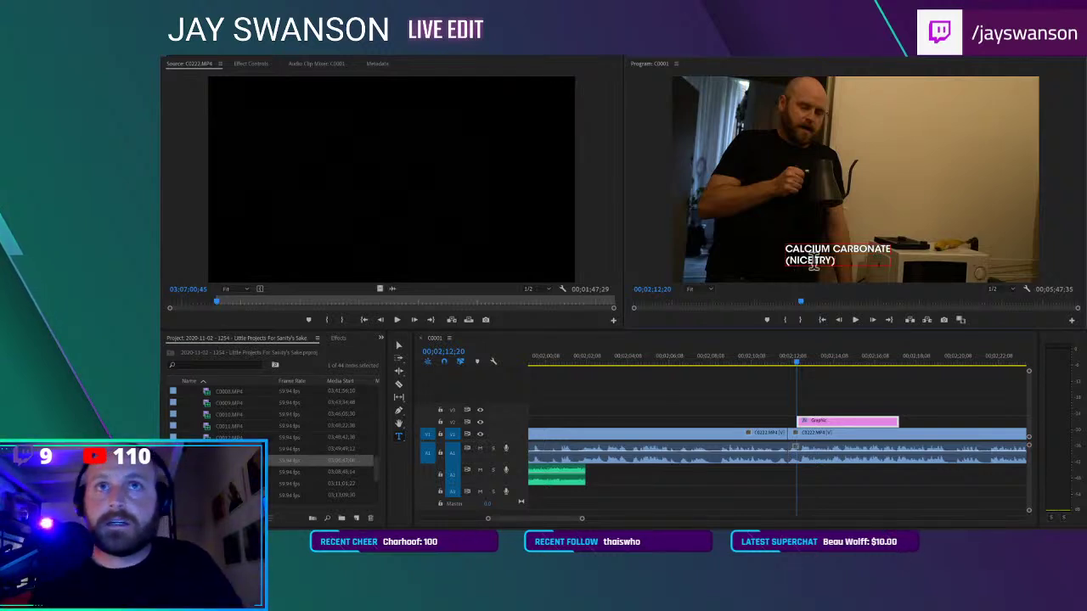
Reduce the size of the title's "(NICE TRY)" line and set its font style to Medium
left_click_drag(844, 259, 786, 264)
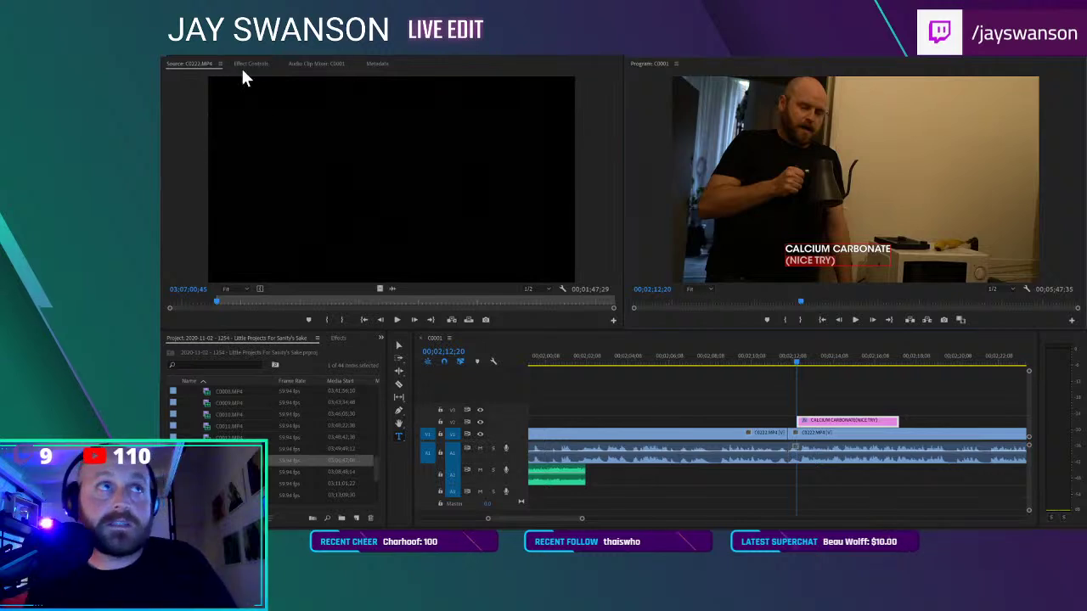
left_click(249, 64)
left_click(180, 113)
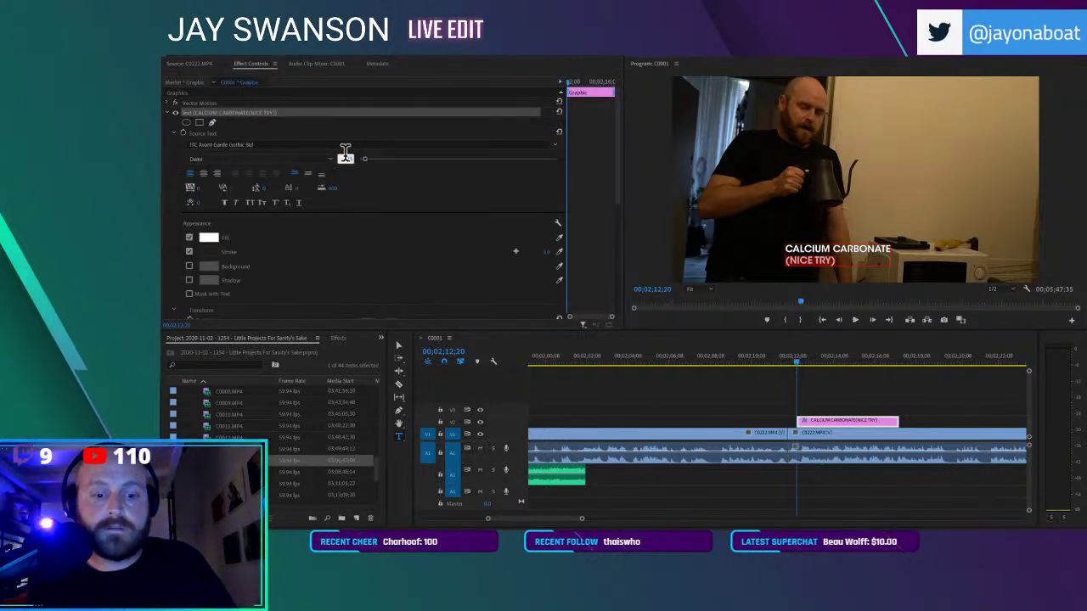
left_click(233, 160)
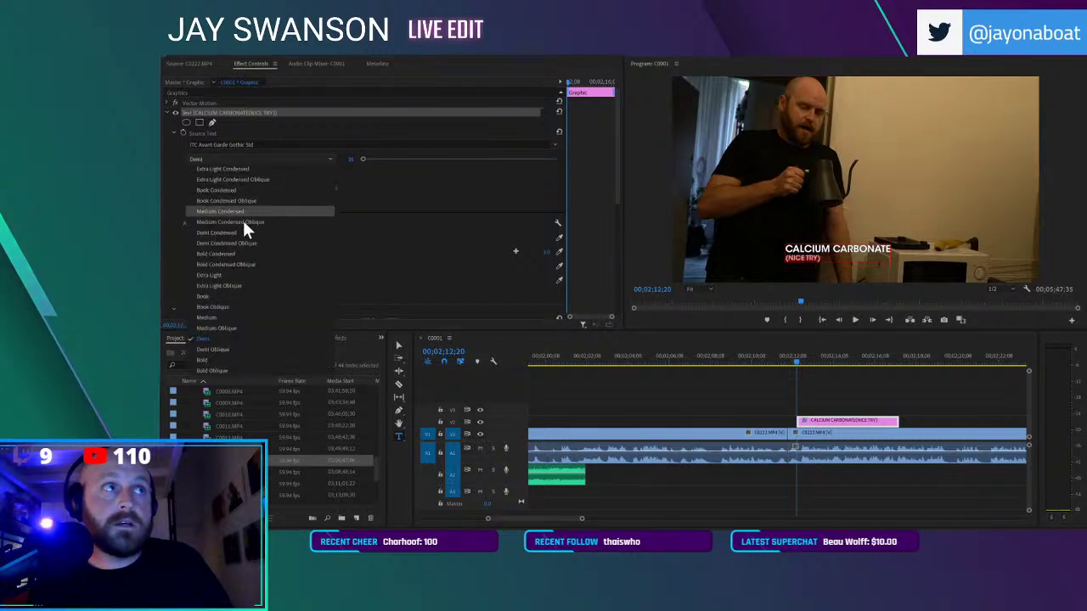
left_click(234, 317)
left_click(505, 402)
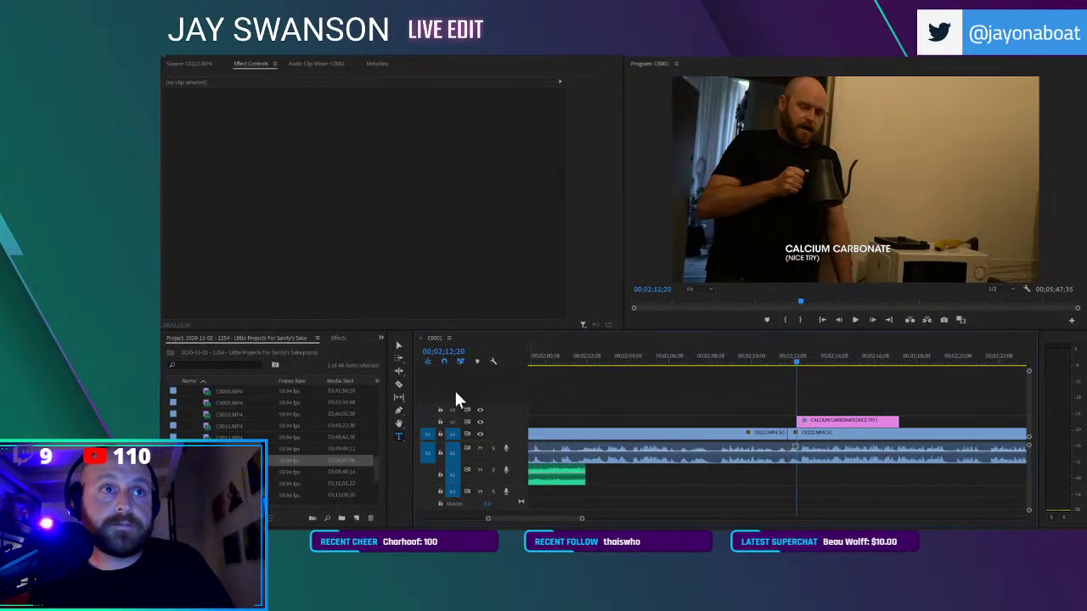
Reposition the title over the speaker's shirt, retime its clip to run from about 00;02;11 to 00;02;14, and save the project
left_click_drag(832, 248, 772, 226)
left_click_drag(812, 419, 790, 421)
left_click(760, 352)
key("space")
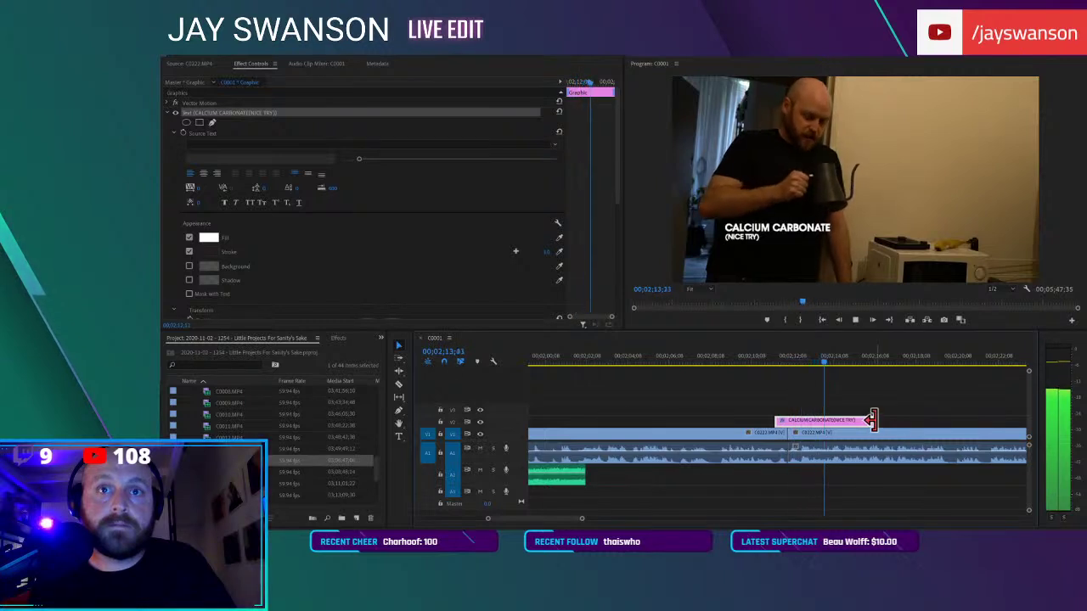
left_click_drag(871, 419, 829, 424)
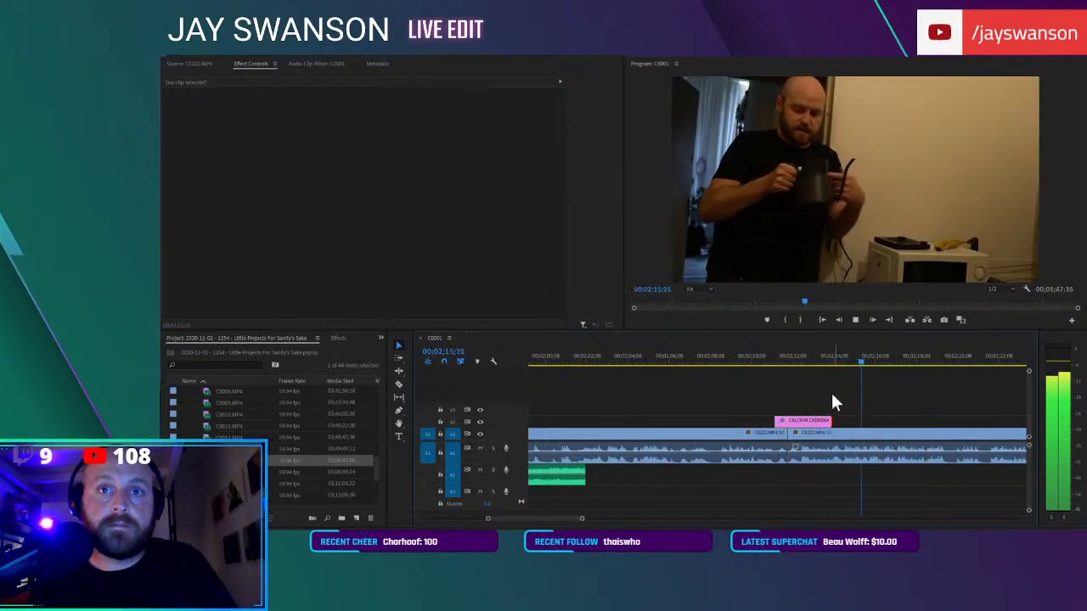
left_click(820, 357)
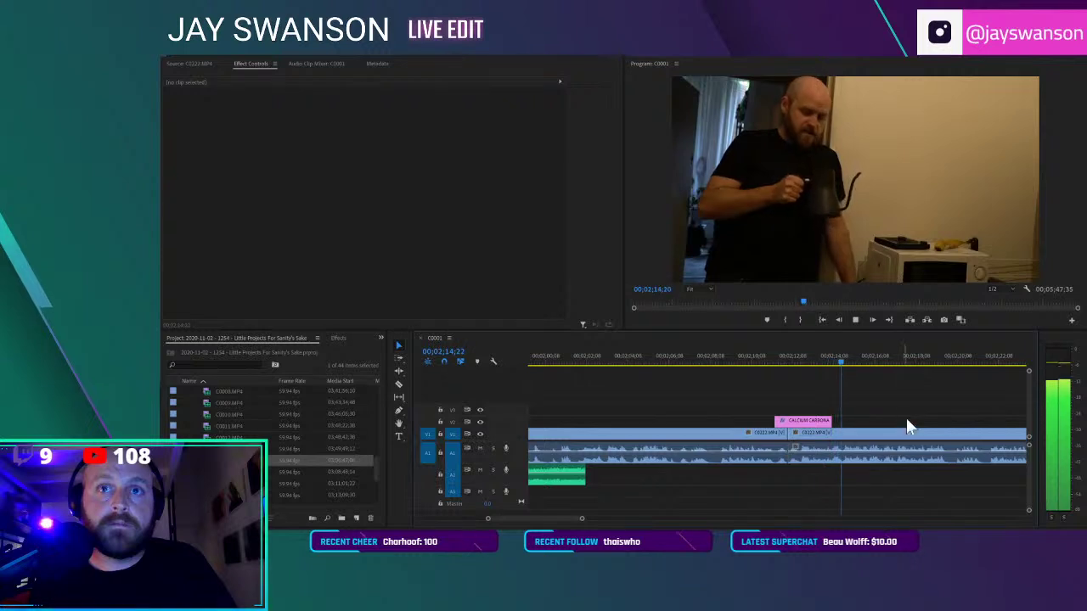
key("ctrl+s")
Cut the C0222.MP4 talk after the title and shift everything following earlier to make a jump cut
scroll(859, 431, "down", 1)
scroll(921, 460, "up", 2)
key("c")
left_click(948, 439)
key("a")
left_click_drag(952, 440, 869, 439)
Cut C0222.MP4 again near 00;02;24 and move the rest of the footage slightly earlier to tighten the pause
scroll(883, 436, "down", 1)
scroll(881, 438, "down", 2)
scroll(875, 442, "down", 1)
key("c")
scroll(867, 447, "up", 1)
left_click(866, 445)
key("a")
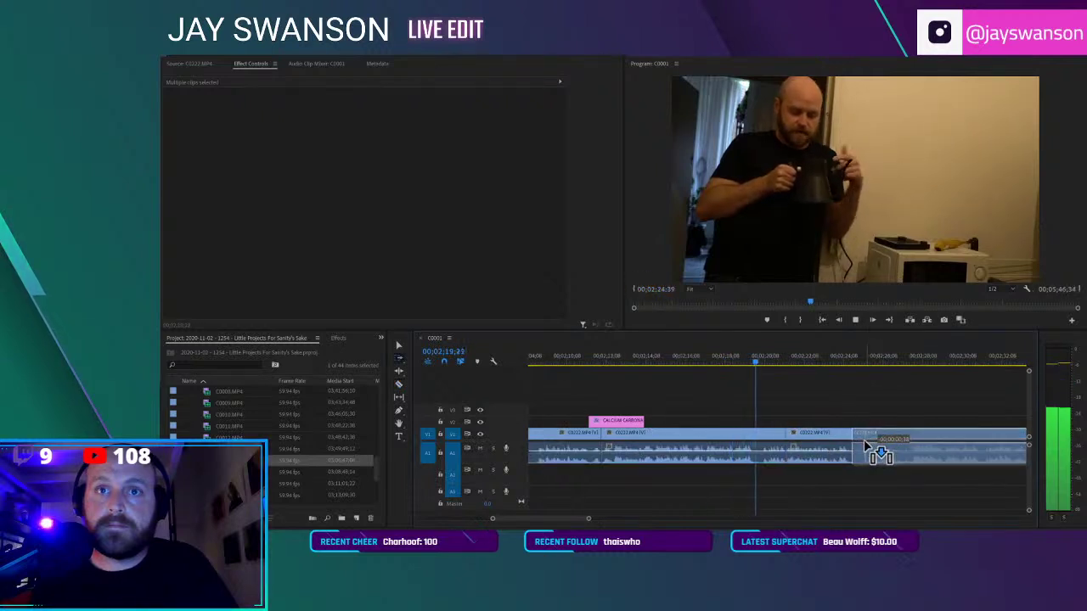
key("-")
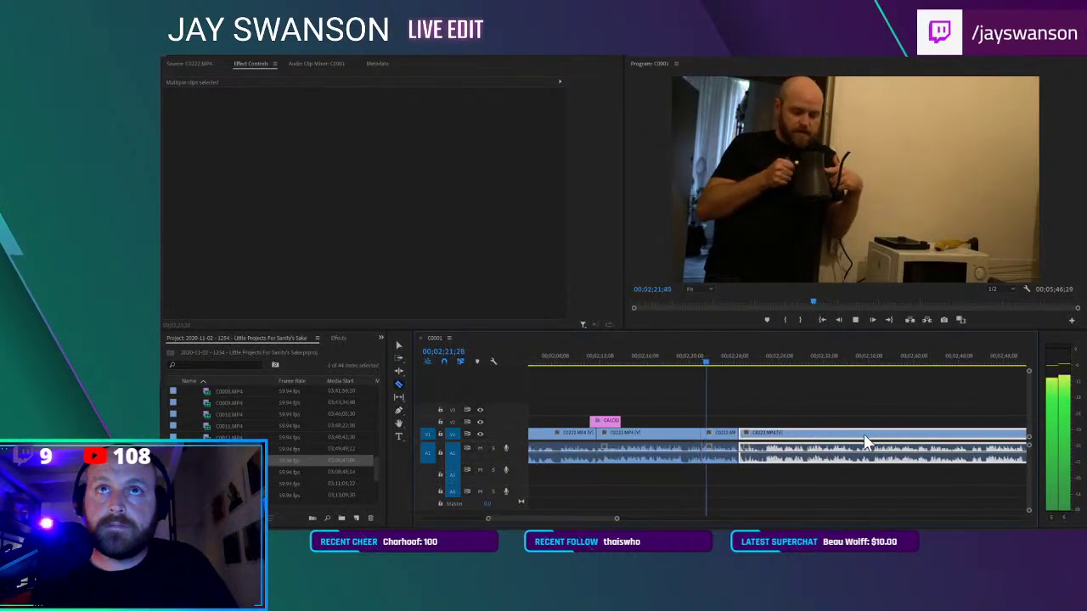
Replay the talk from about 00;02;17 and pull all clips from the cut near 00;02;21 earlier, over the unwanted words before it
key("space")
key("a")
key("space")
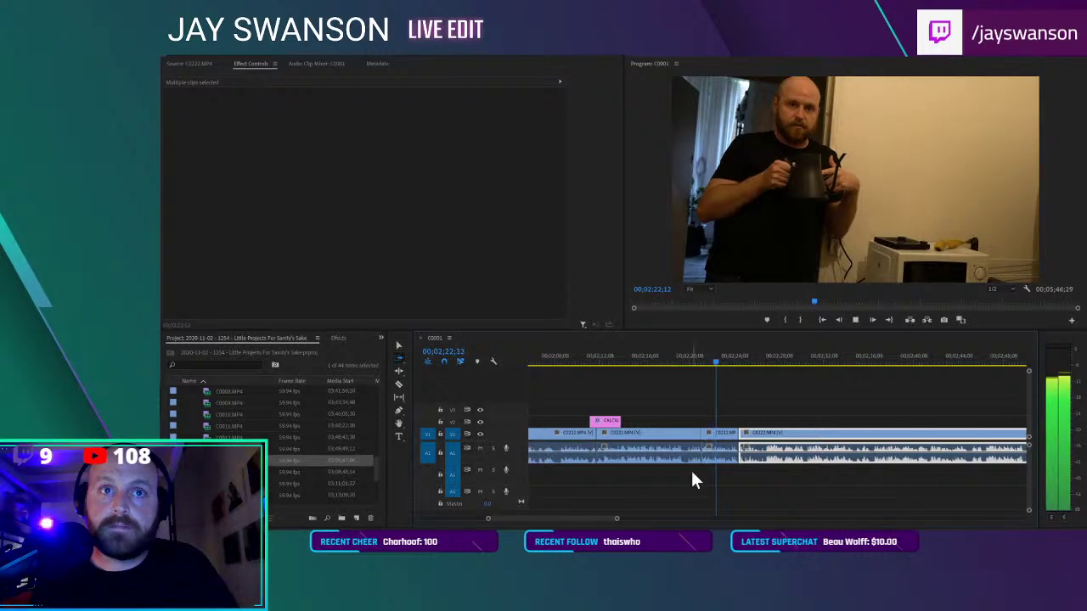
scroll(694, 475, "up", 2)
left_click(634, 356)
key("space")
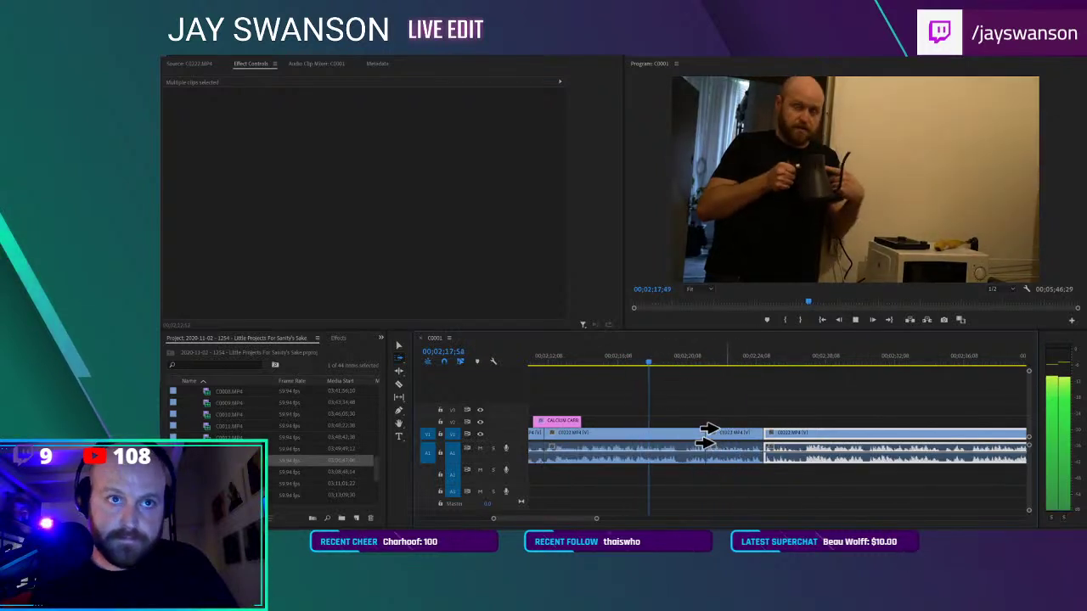
left_click_drag(709, 434, 665, 437)
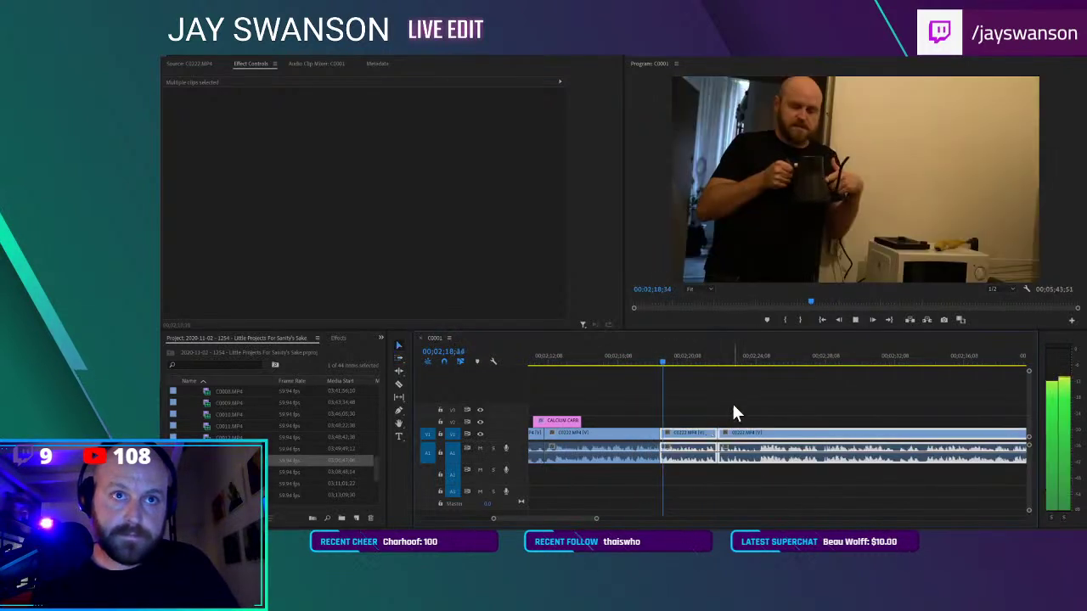
Cut C0222.MP4 just before 00;02;24, where the speaker leans toward the camera, and shift all following footage slightly earlier
key("-")
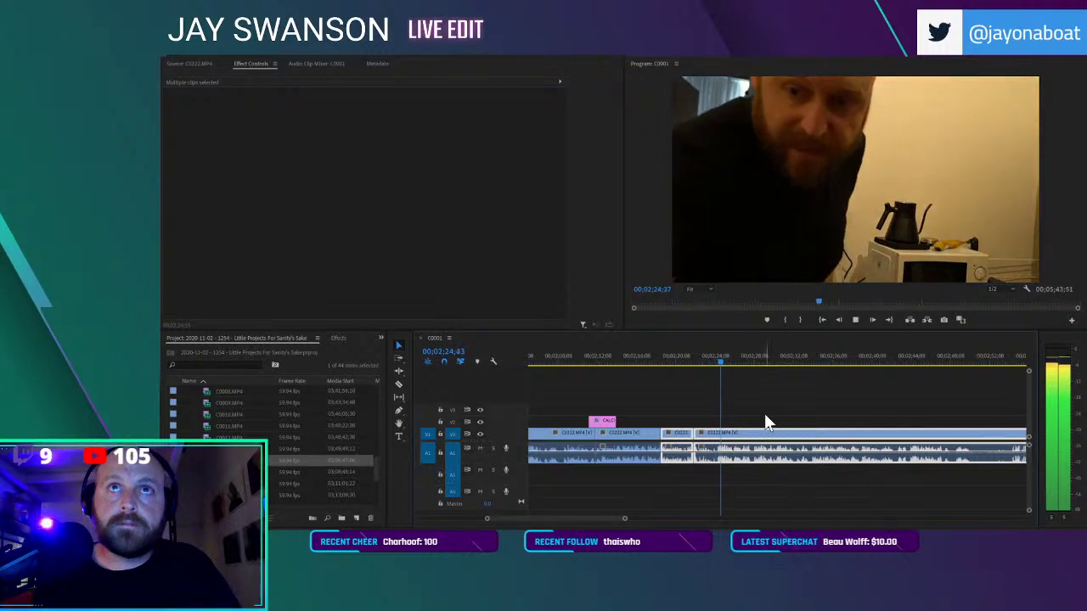
key("=")
left_click(697, 355)
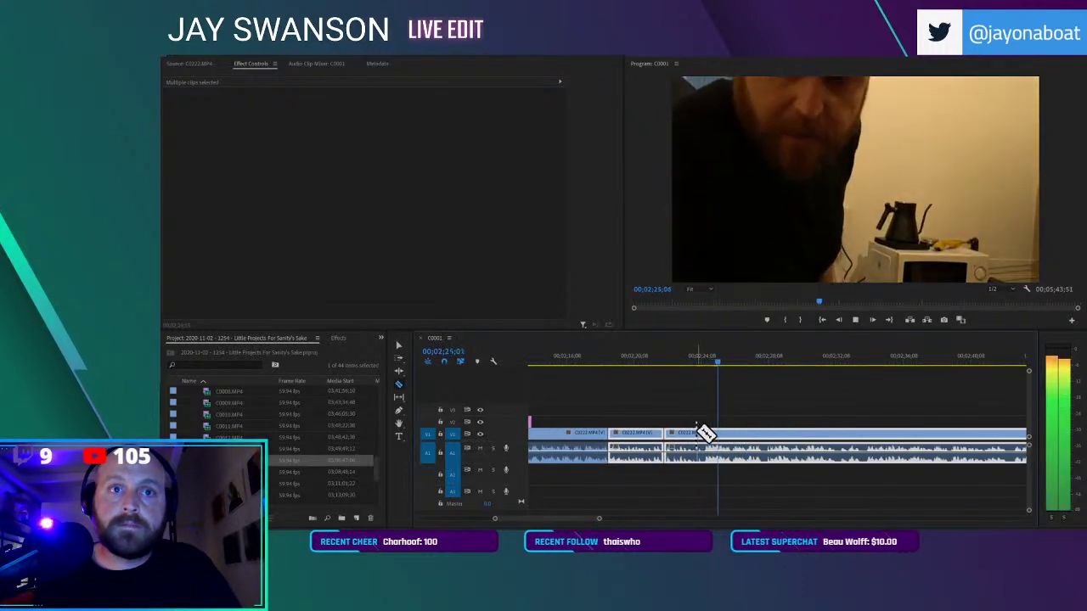
left_click(698, 432)
left_click(665, 357)
key("a")
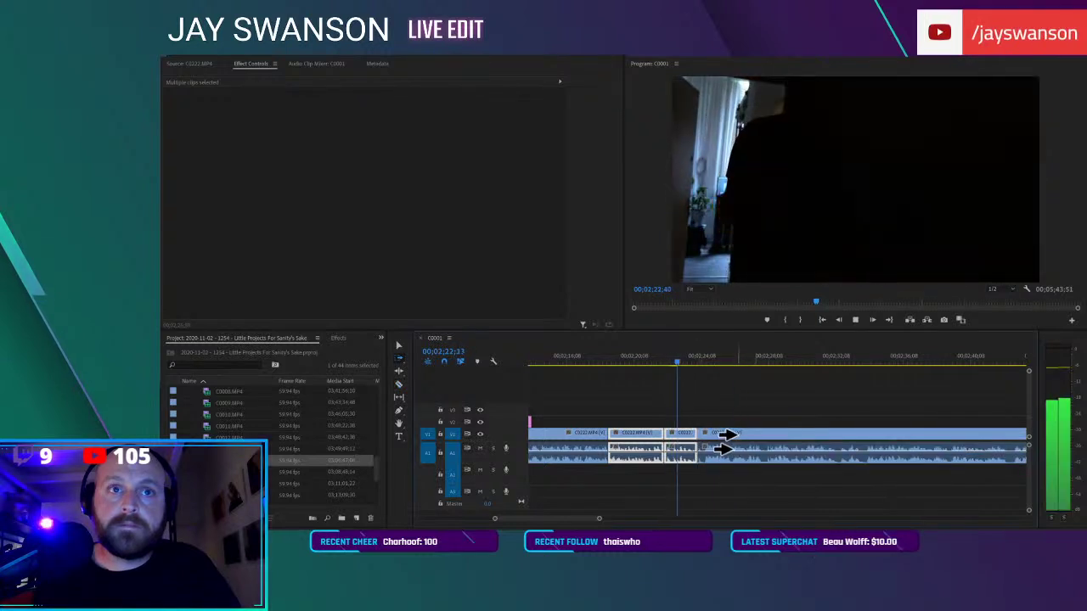
left_click_drag(732, 435, 729, 441)
Split C0222.MP4 near 00;02;27 and tighten the pause there by moving the remaining footage slightly earlier
key("c")
key("=")
left_click(727, 434)
key("a")
key("c")
key("minus")
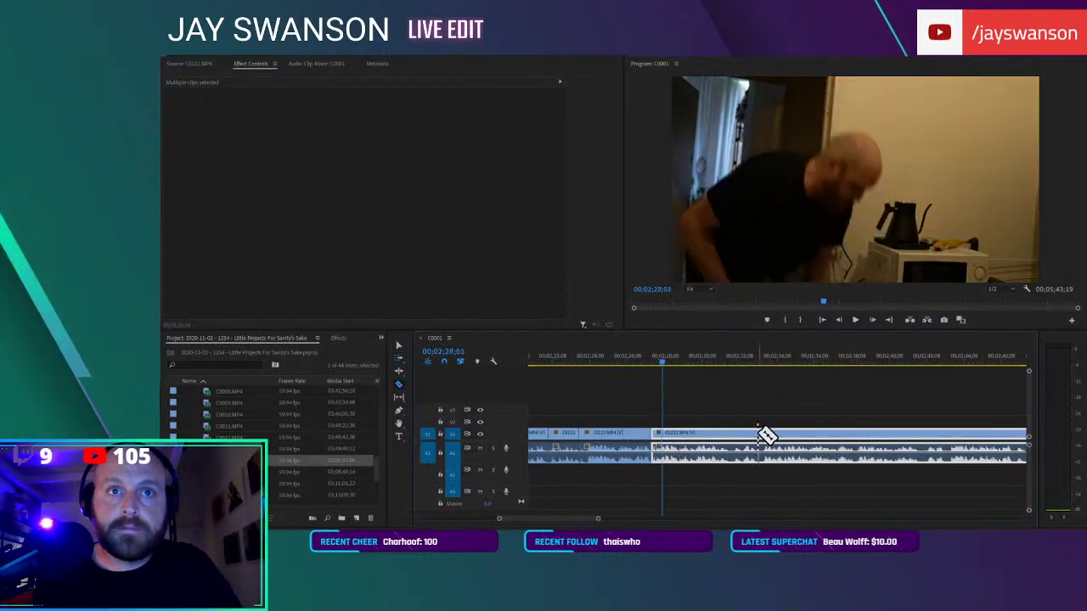
Replay the water bottle passage and split C0222.MP4 just before 00;02;30
left_click(628, 357)
key("v")
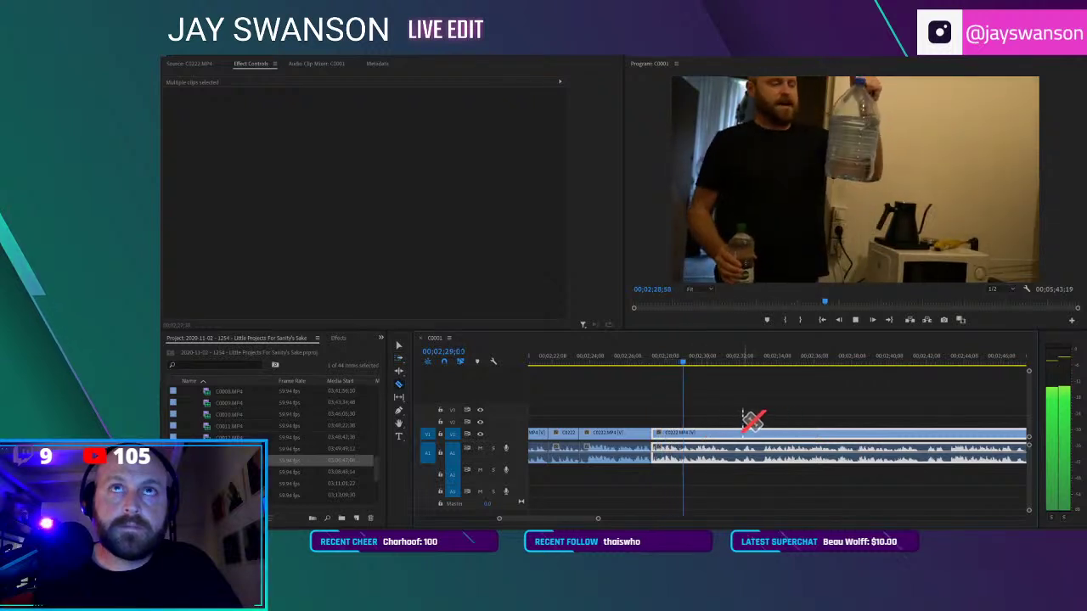
left_click(675, 359)
key("c")
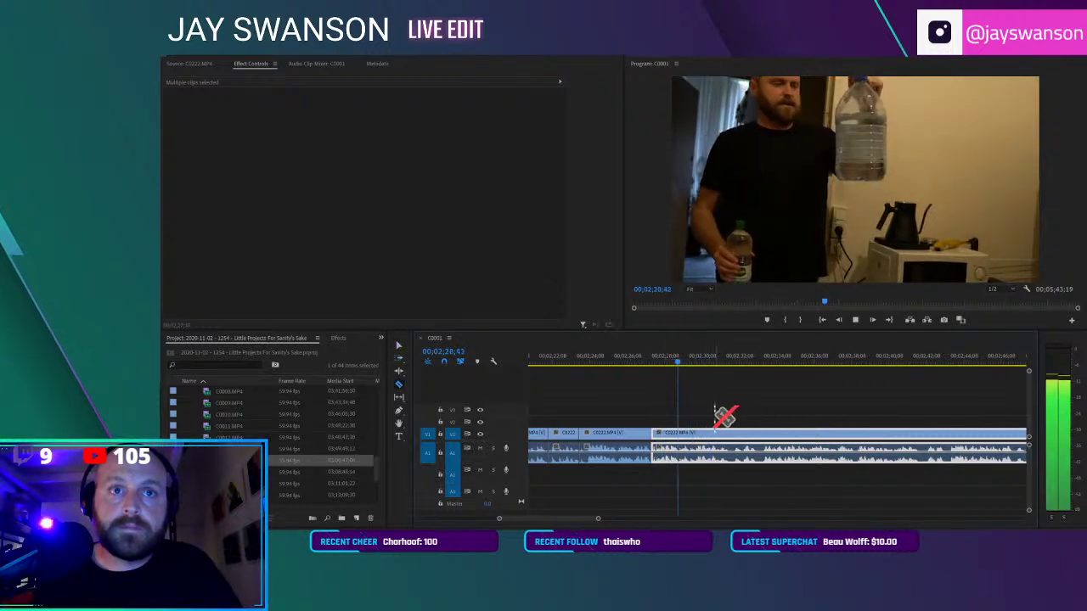
left_click(695, 433)
left_click(609, 359)
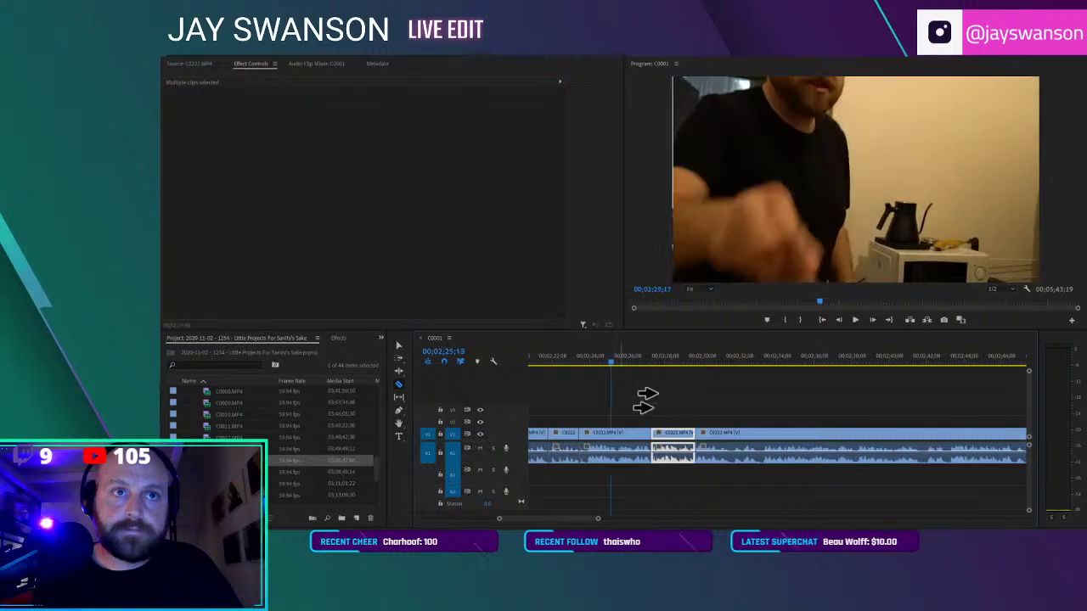
Pull the footage after the new split earlier over the short bottle segment before it, play the join, and save the project
key("space")
key("a")
left_click_drag(712, 433, 654, 434)
key("space")
key("c")
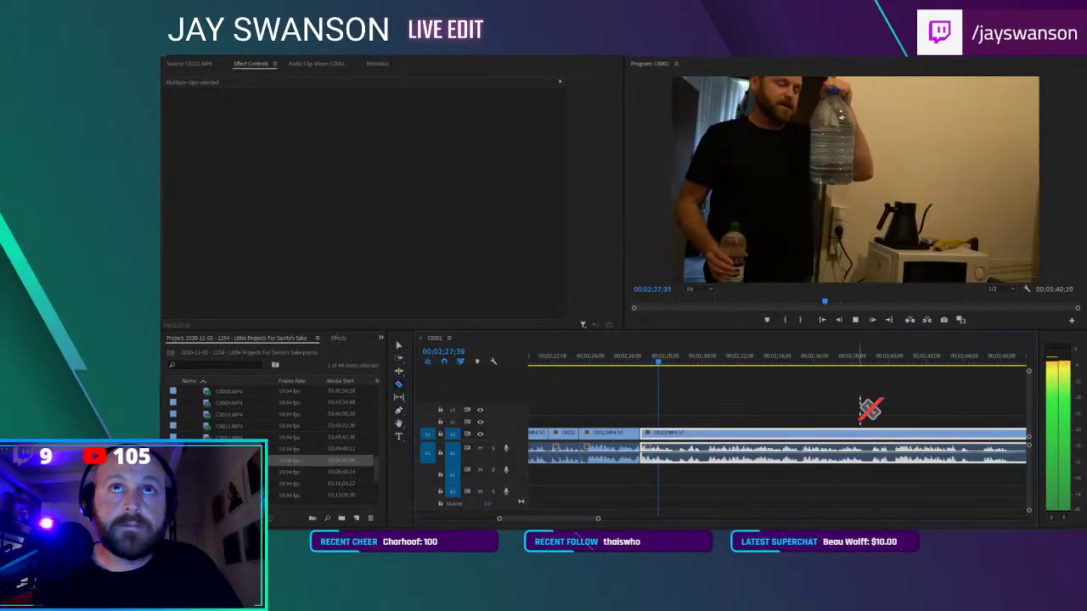
key("space")
key("ctrl+s")
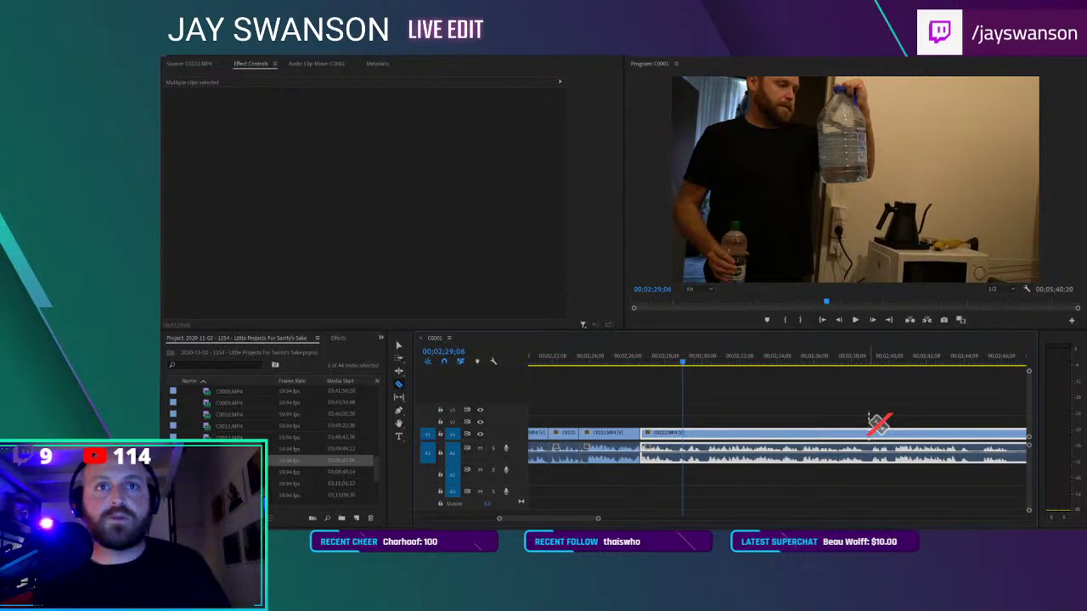
Cut C0222.MP4 near 00;02;39, shift the rest of the footage slightly earlier to close the pause, and save the project
scroll(854, 429, "up", 3, "alt")
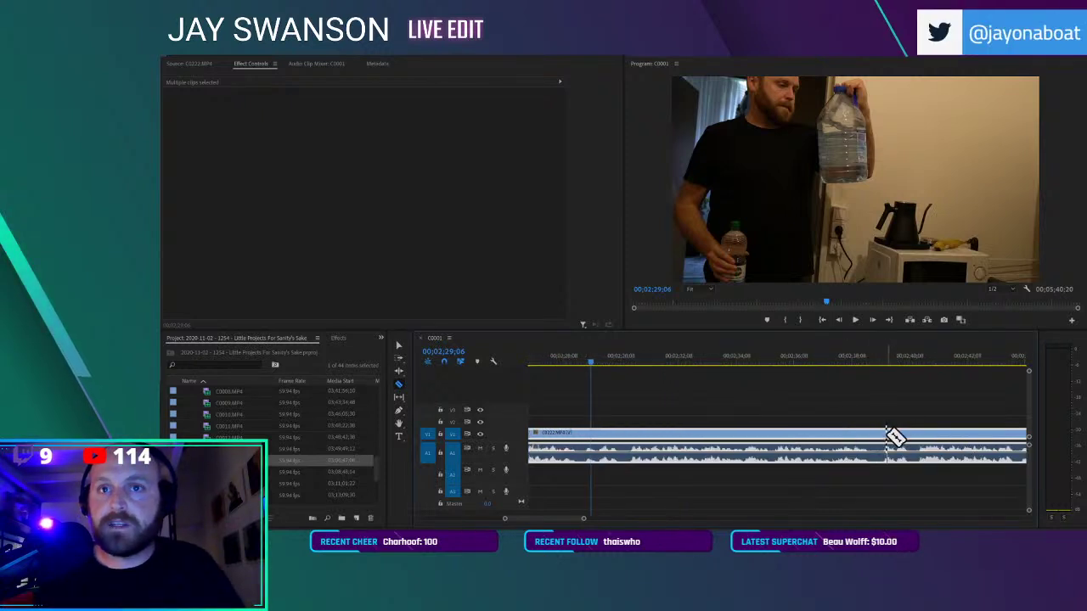
left_click_drag(887, 435, 886, 446)
scroll(841, 446, "down", 3, "alt")
key("ctrl+s")
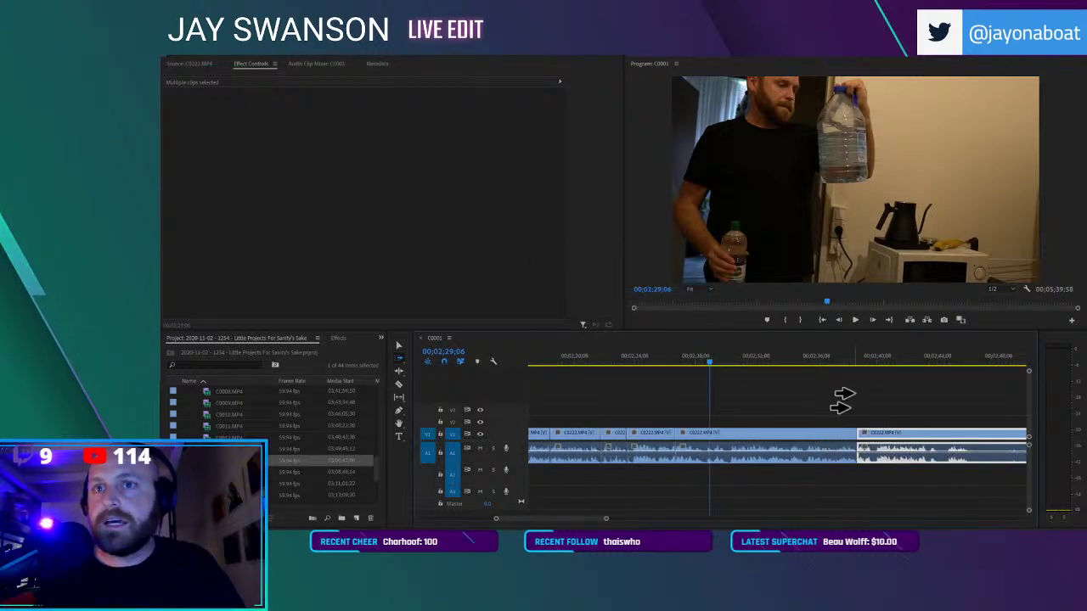
scroll(767, 433, "down", 1)
scroll(820, 427, "down", 3, "alt")
scroll(887, 454, "down", 3)
key("c")
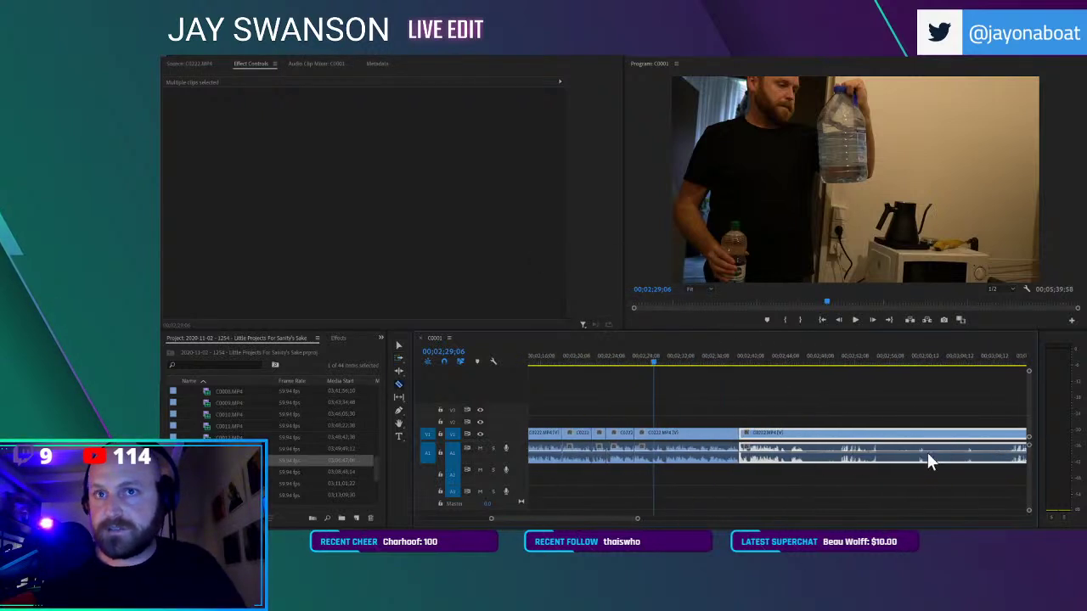
scroll(680, 409, "up", 4, "alt")
key("ctrl+s")
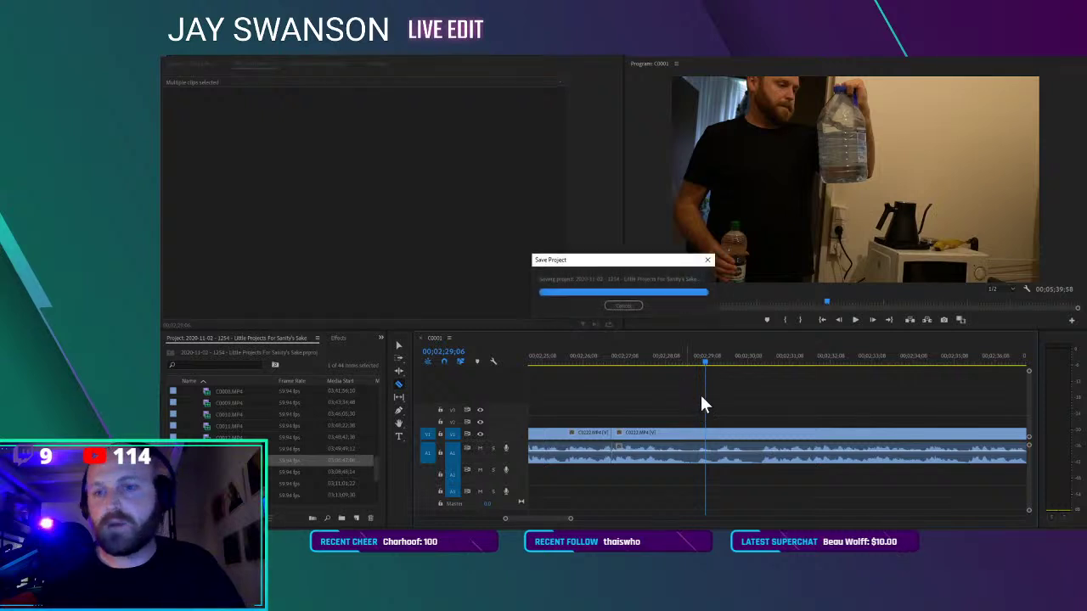
Play the water bottle talk in C0222.MP4 from 00;02;29 to about 00;02;45 and look for where the next cut belongs
key("v")
key("space")
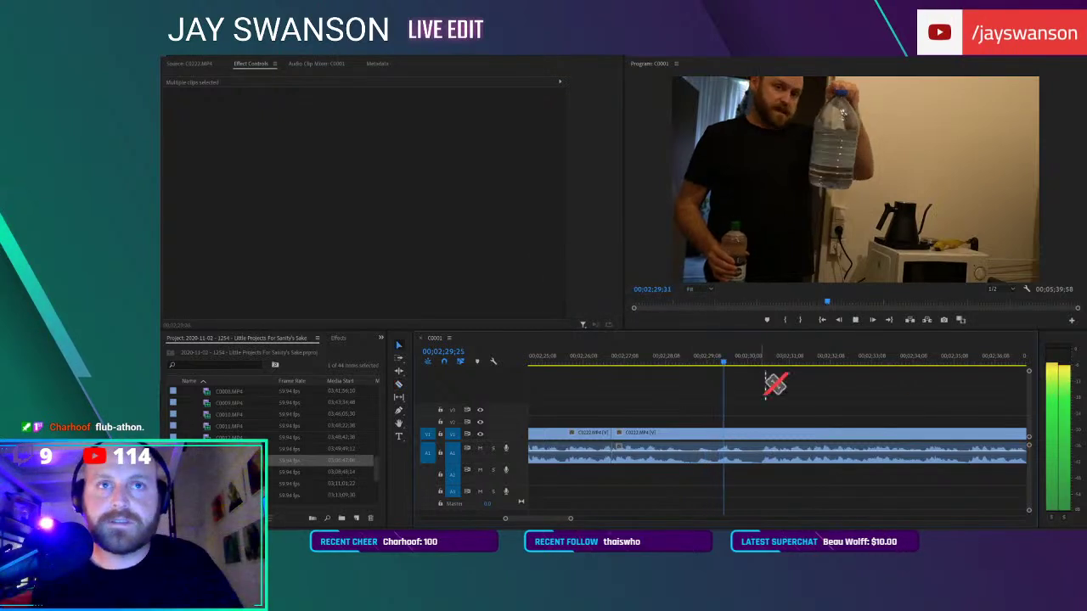
scroll(804, 400, "down", 2, "alt")
left_click(807, 403)
key("c")
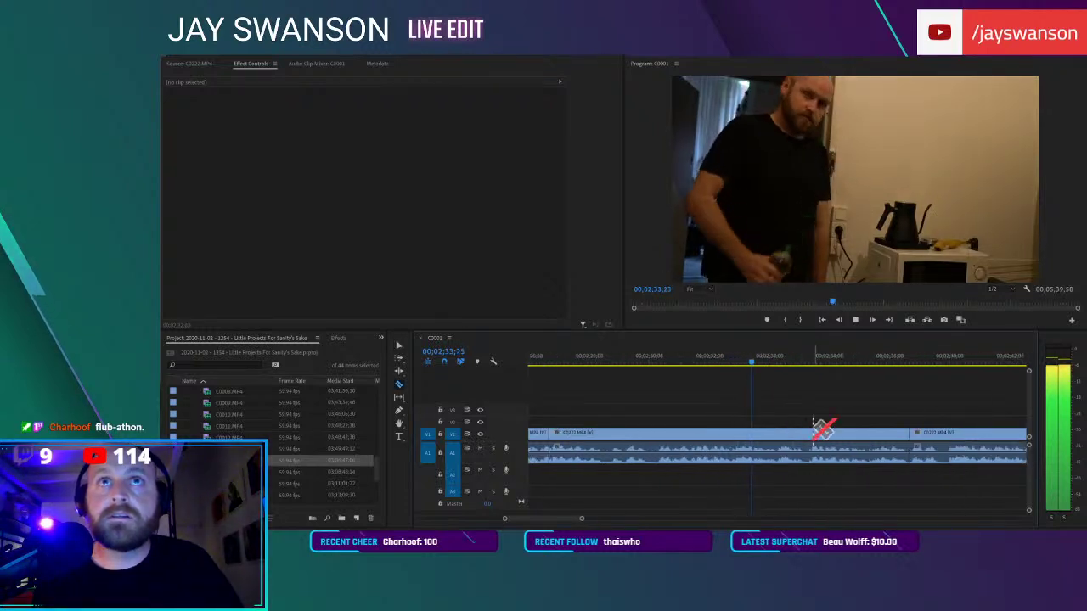
key("v")
scroll(828, 429, "down", 2, "alt")
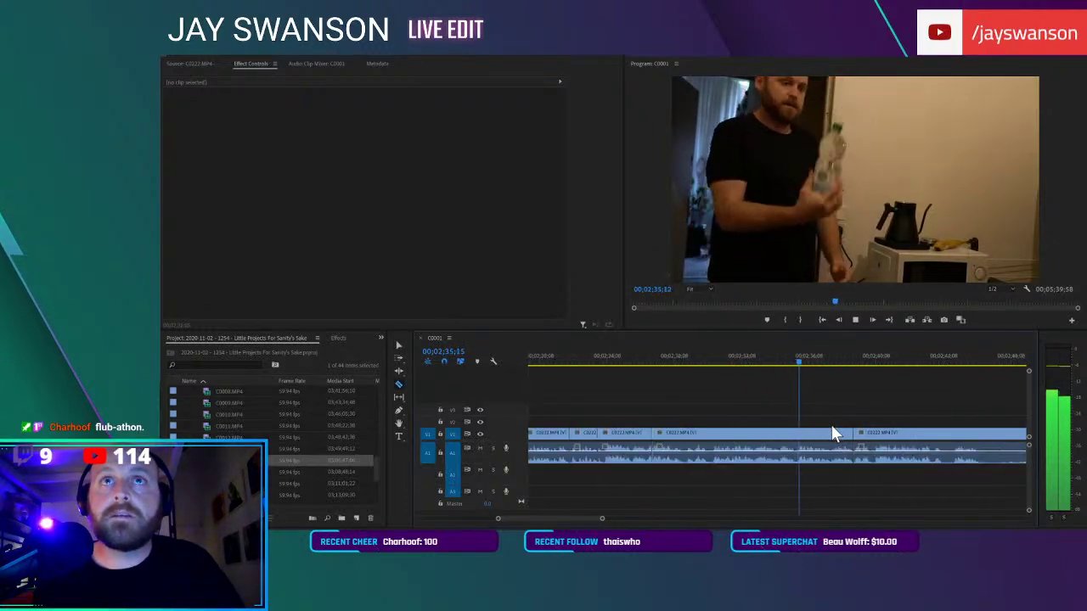
scroll(834, 435, "up", 2, "alt")
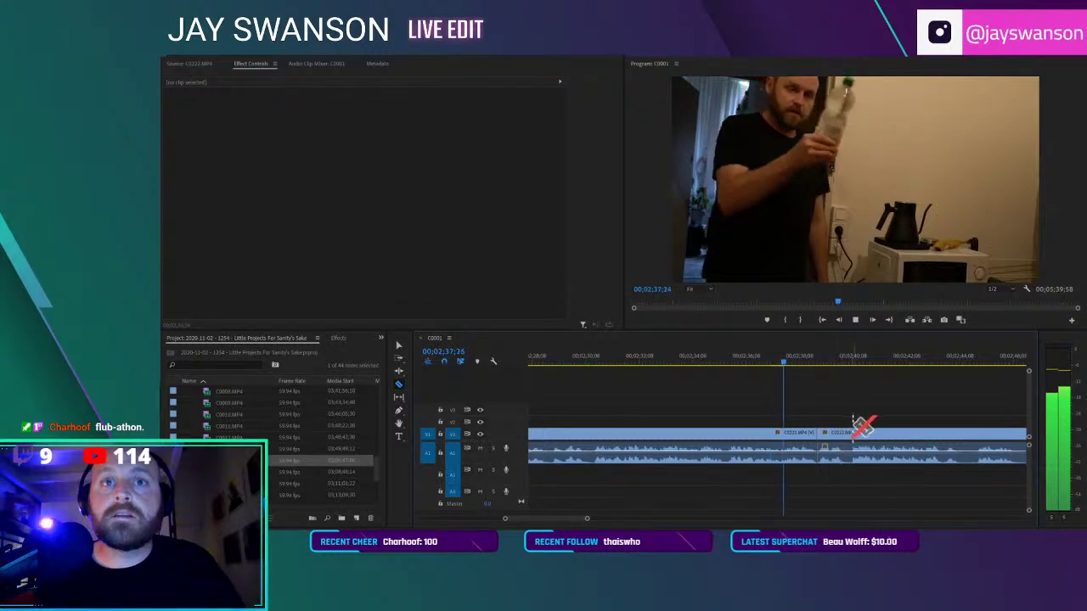
scroll(856, 433, "down", 1)
key("c")
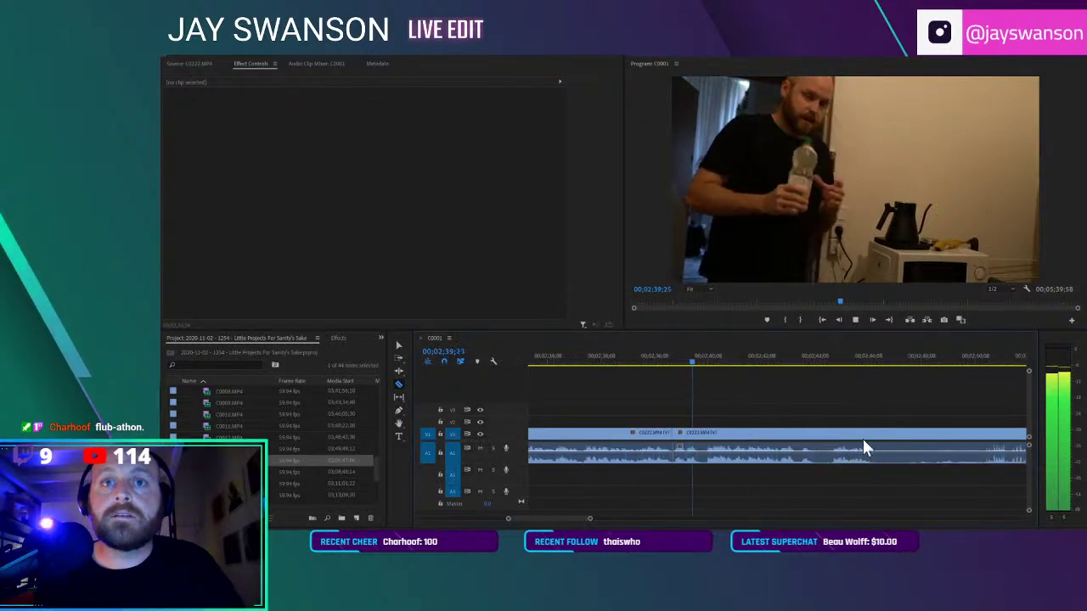
scroll(836, 436, "down", 2)
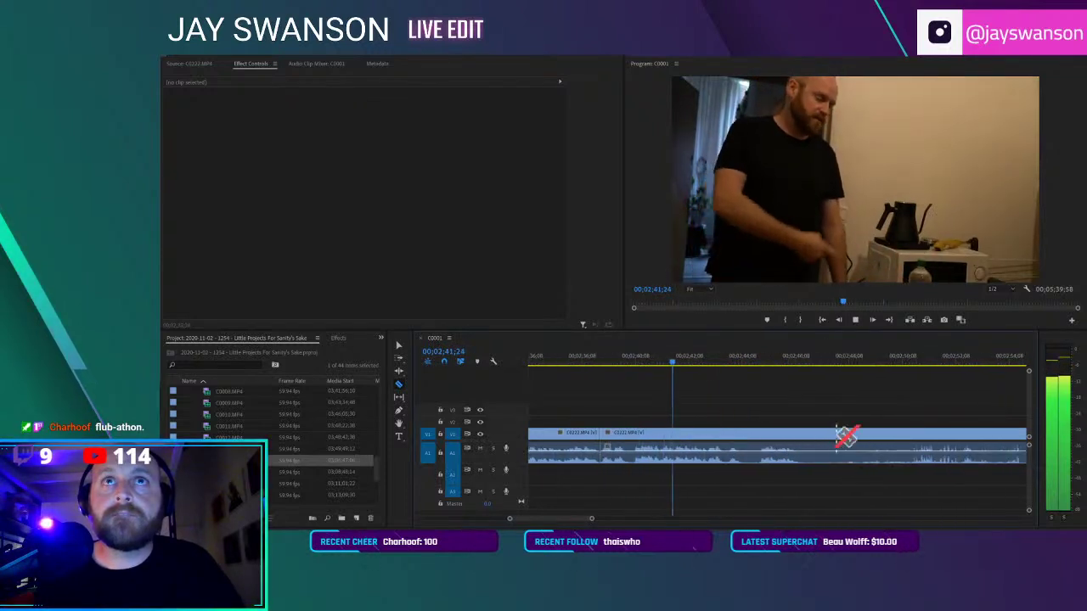
scroll(841, 440, "down", 1)
key("v")
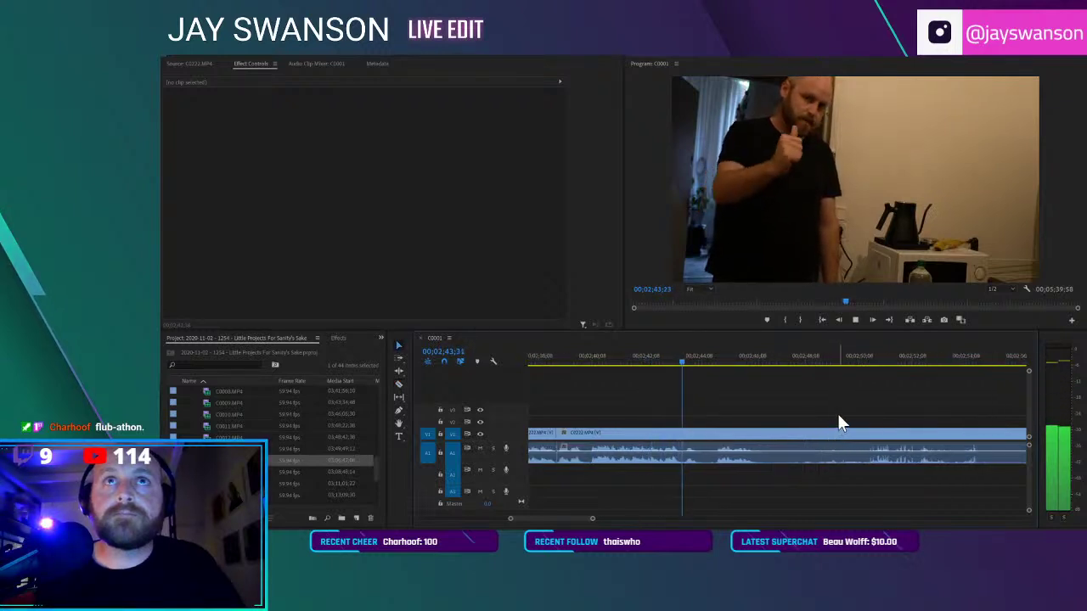
scroll(832, 423, "down", 1)
Split C0222.MP4 near 00;02;50, where the audio picks up again after the quiet stretch, and select all footage from that point on
key("c")
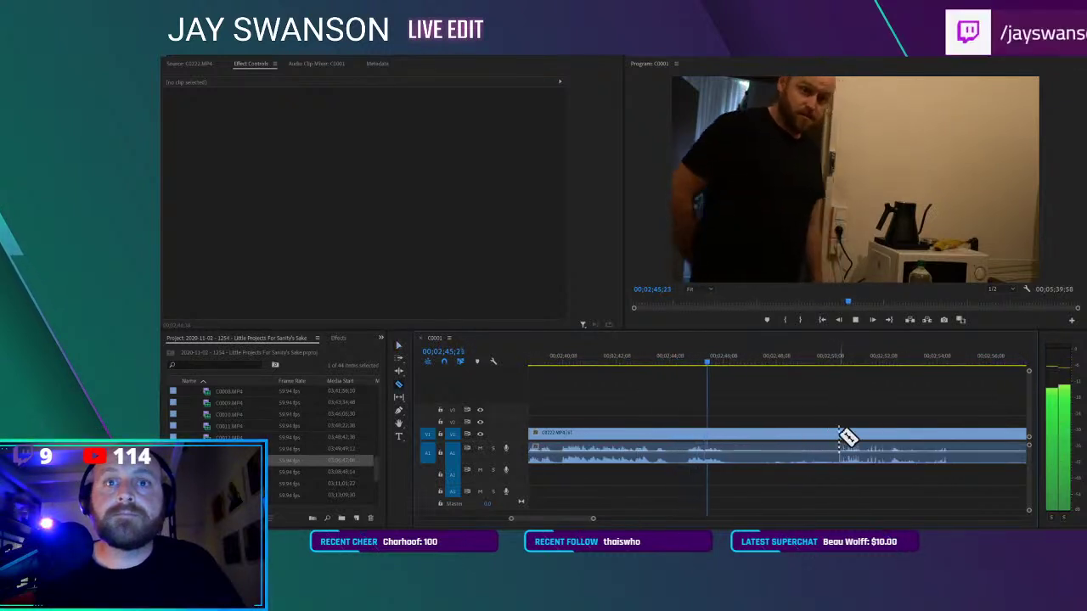
left_click(842, 434)
key("a")
left_click_drag(846, 435, 867, 449)
key("space")
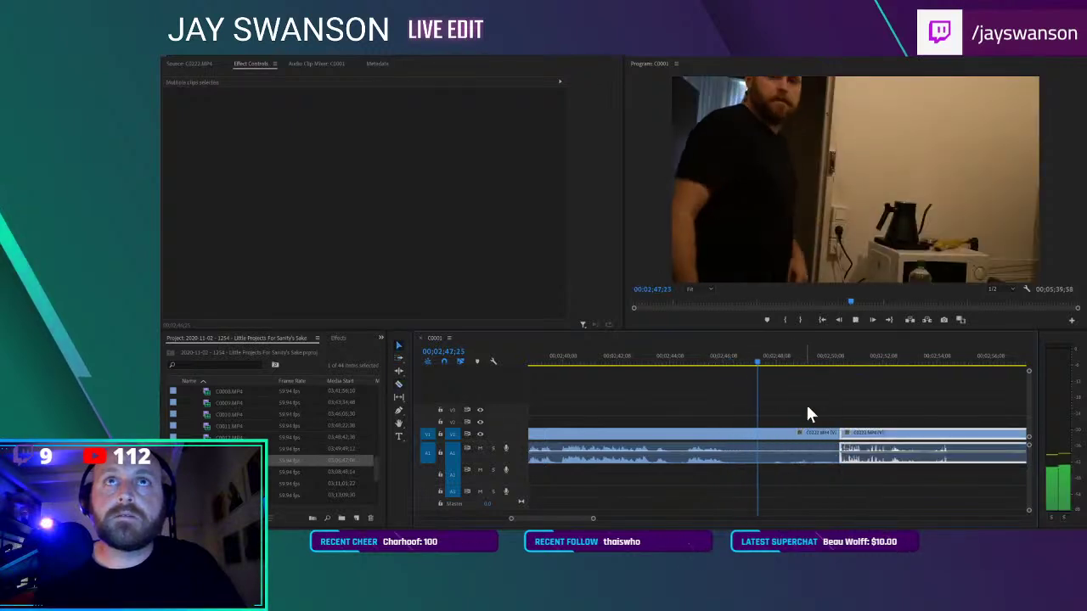
Split C0222.MP4 near 00;02;46, where the talking ends, and scrub ahead to the kettle interior shot at about 00;02;58
key("c")
key("minus")
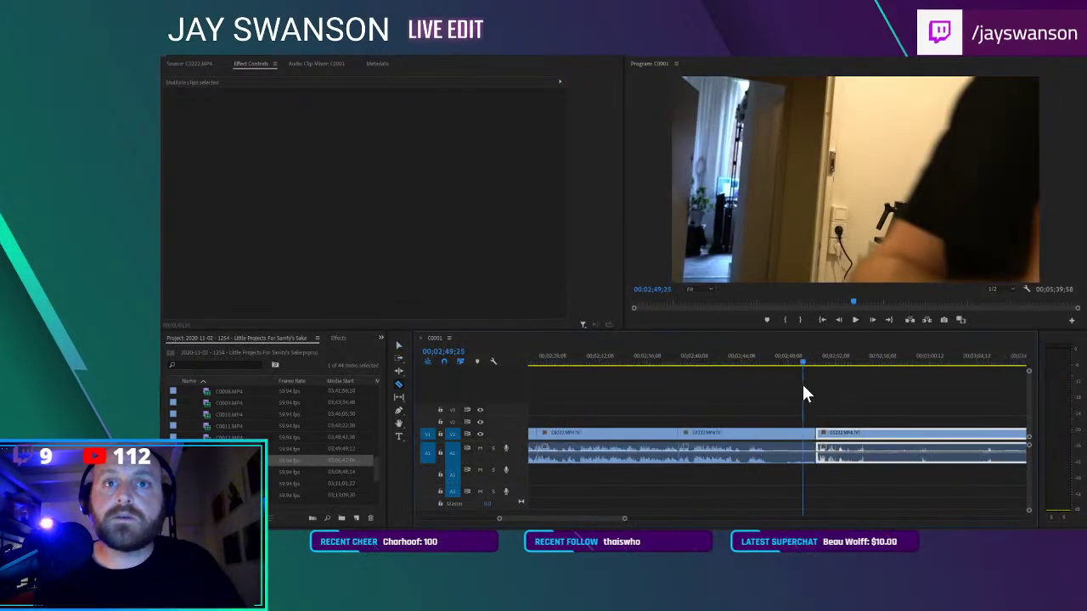
left_click(770, 358)
key("minus")
key("minus")
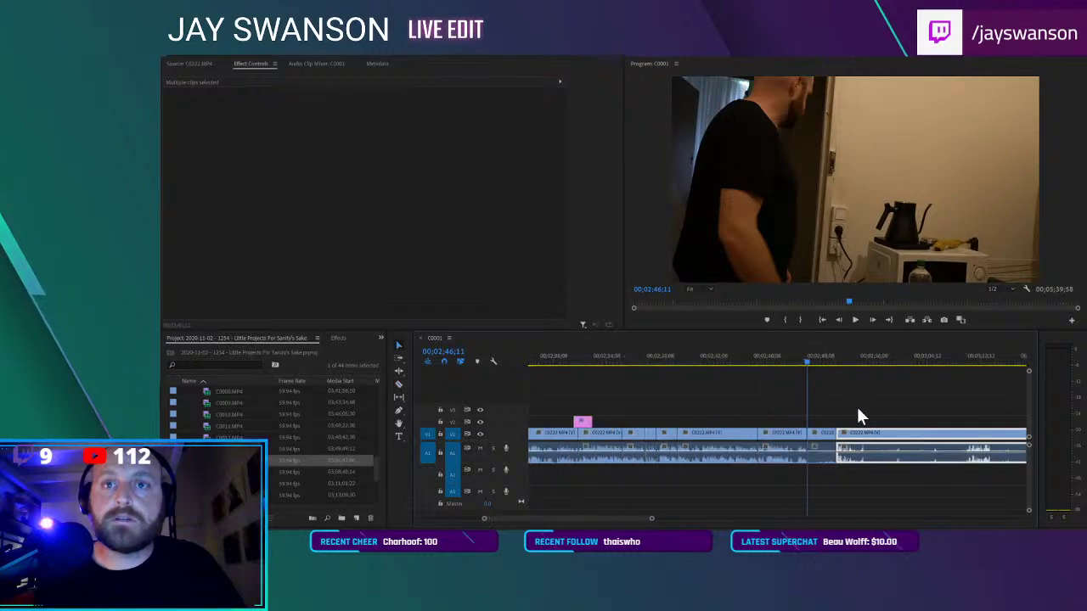
left_click_drag(770, 358, 802, 367)
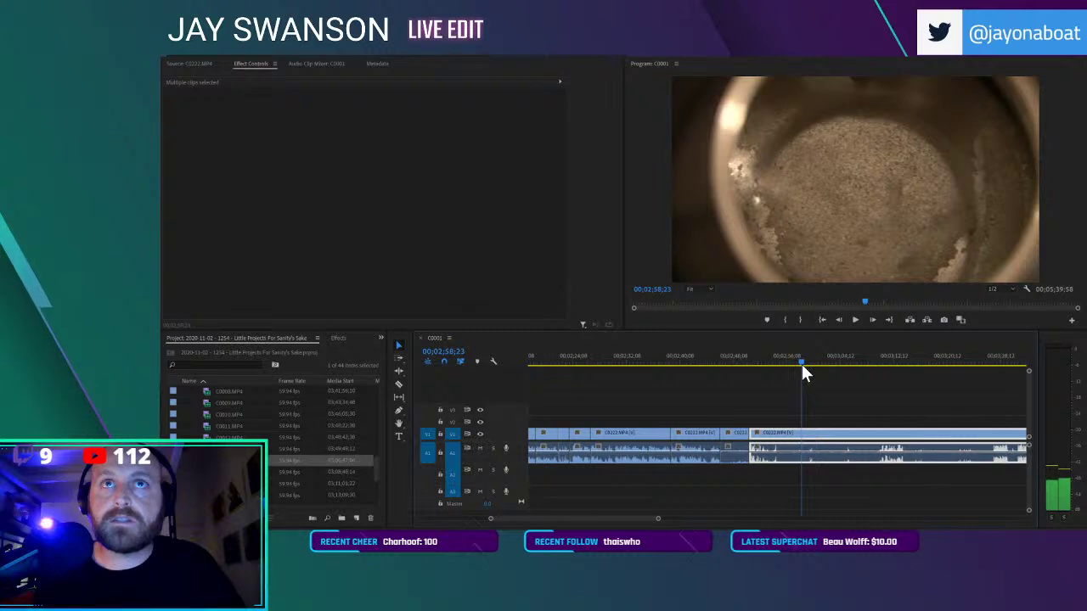
Split the last C0222.MP4 clip at 00;02;58;23 and play the kettle close-up to about 00;03;03
key("c")
left_click(807, 433)
key("v")
key("space")
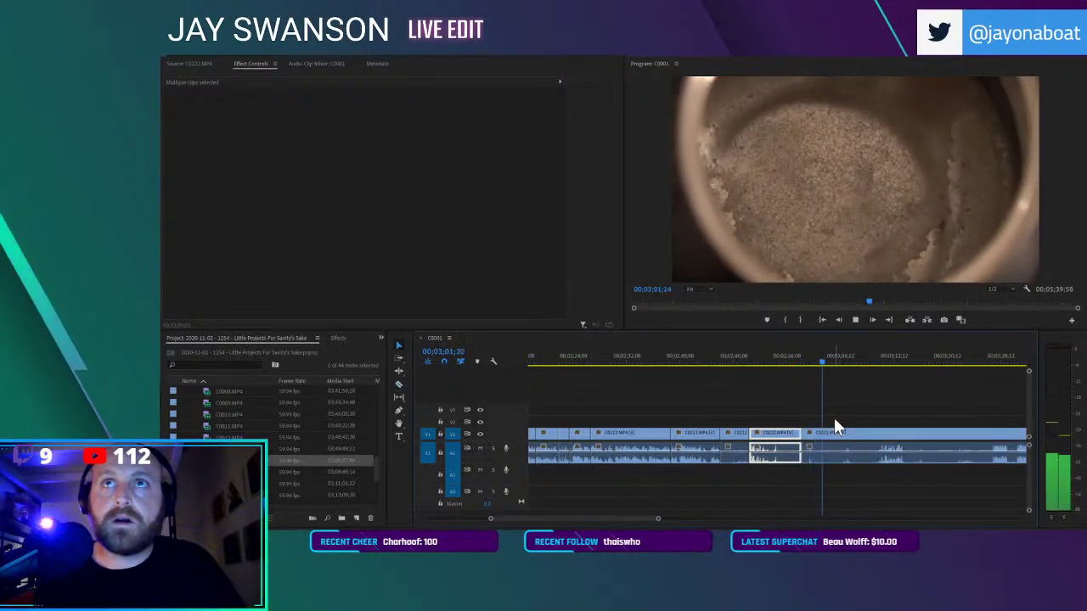
key("space")
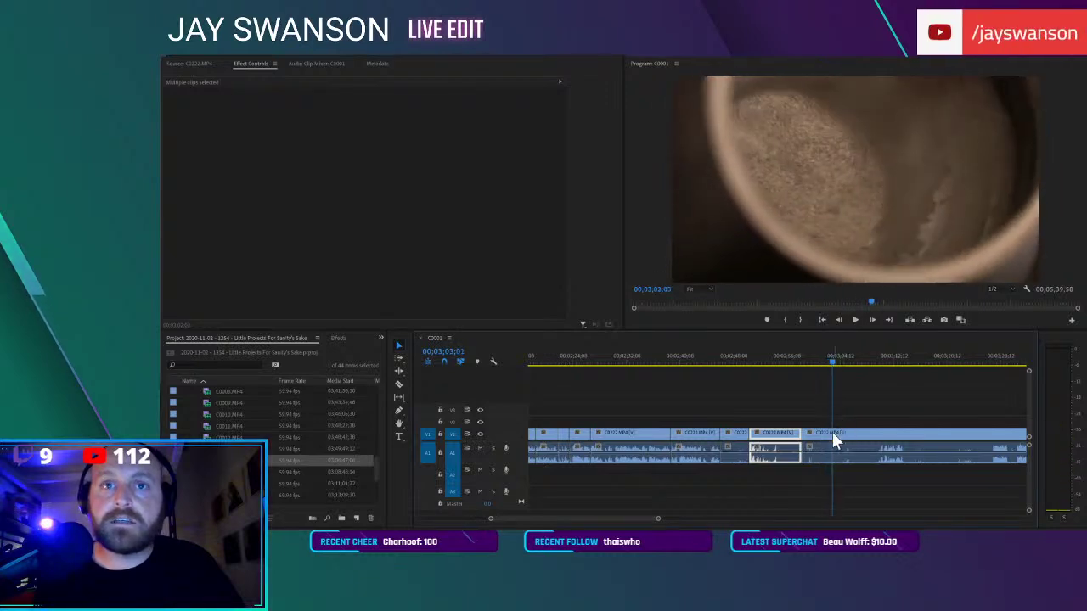
Separate the kettle close-up ending at 00;03;03;03, then unlink it from its audio and delete that audio
right_click(821, 442)
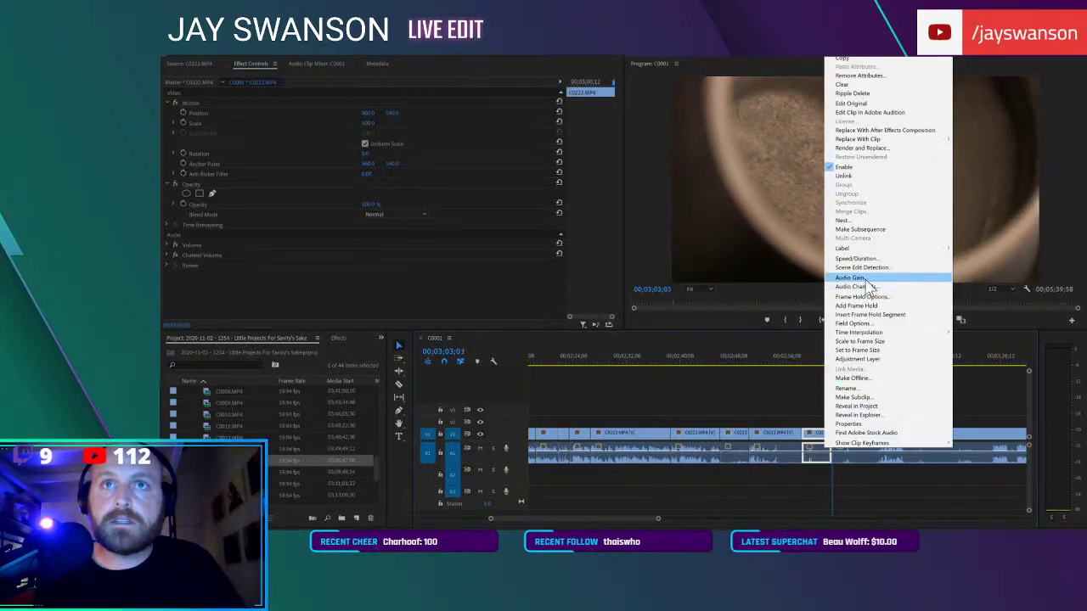
left_click(867, 177)
left_click(808, 467)
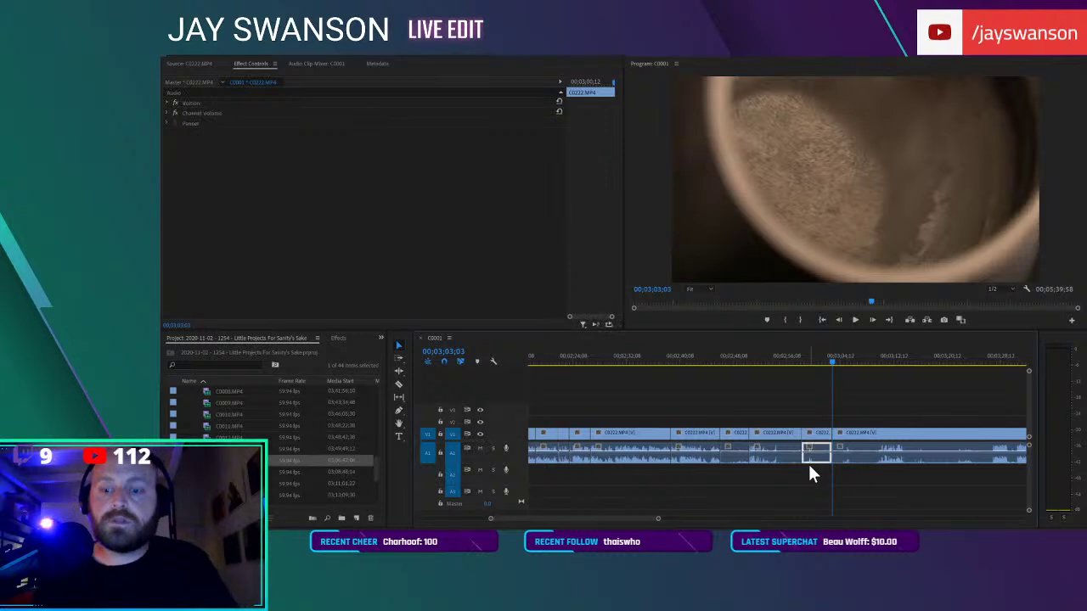
key("Delete")
Move the video-only kettle close-up onto V2 at about 00;02;16 and play back the overlay
left_click_drag(750, 364, 629, 365)
scroll(700, 416, "up", 2)
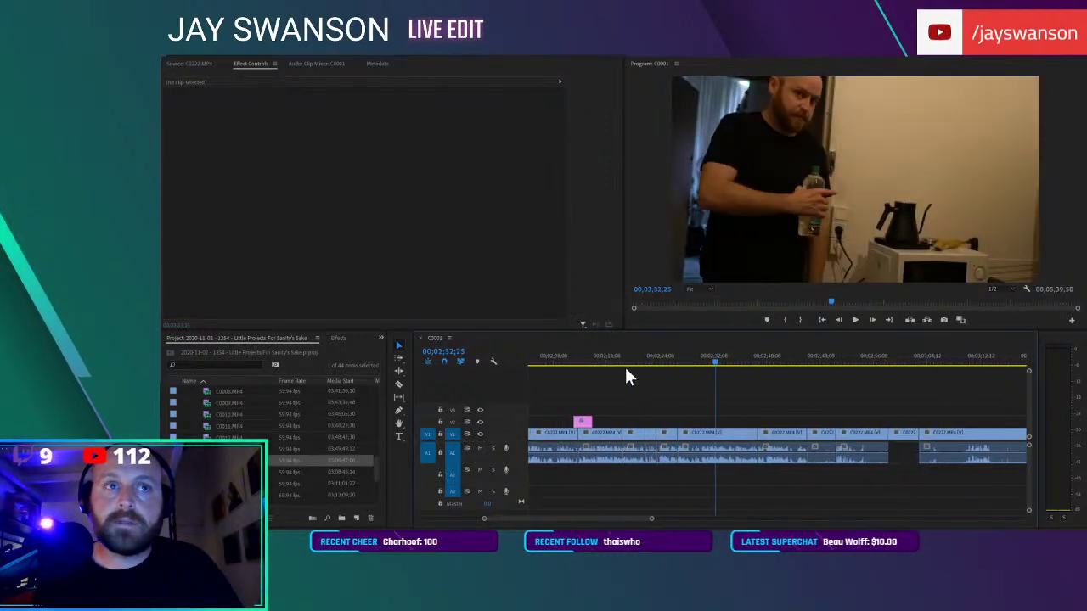
left_click(614, 365)
key("space")
left_click_drag(907, 436, 627, 427)
left_click(590, 360)
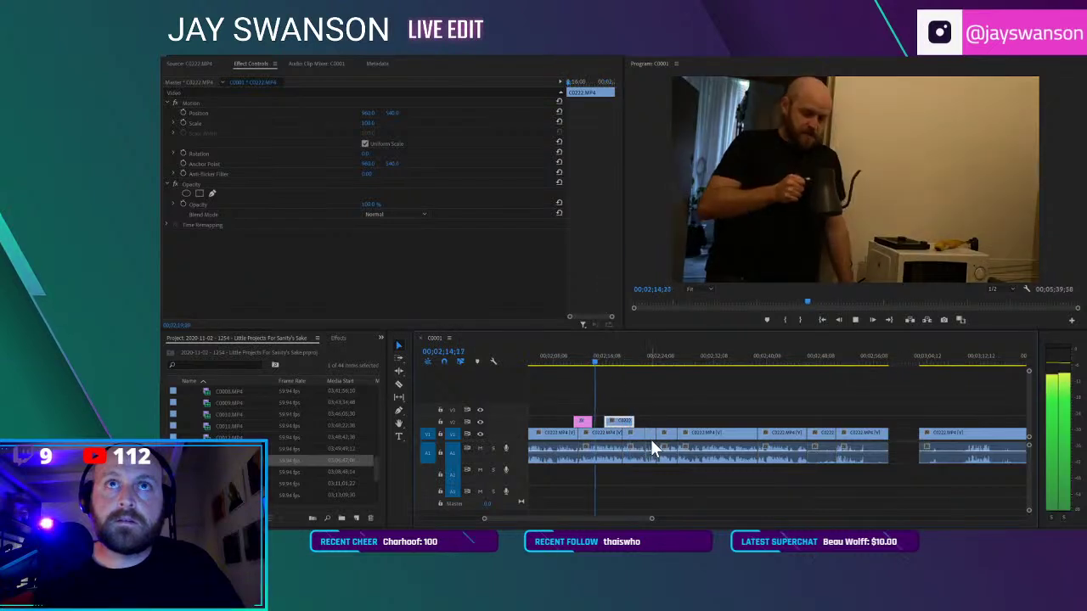
scroll(653, 439, "up", 2)
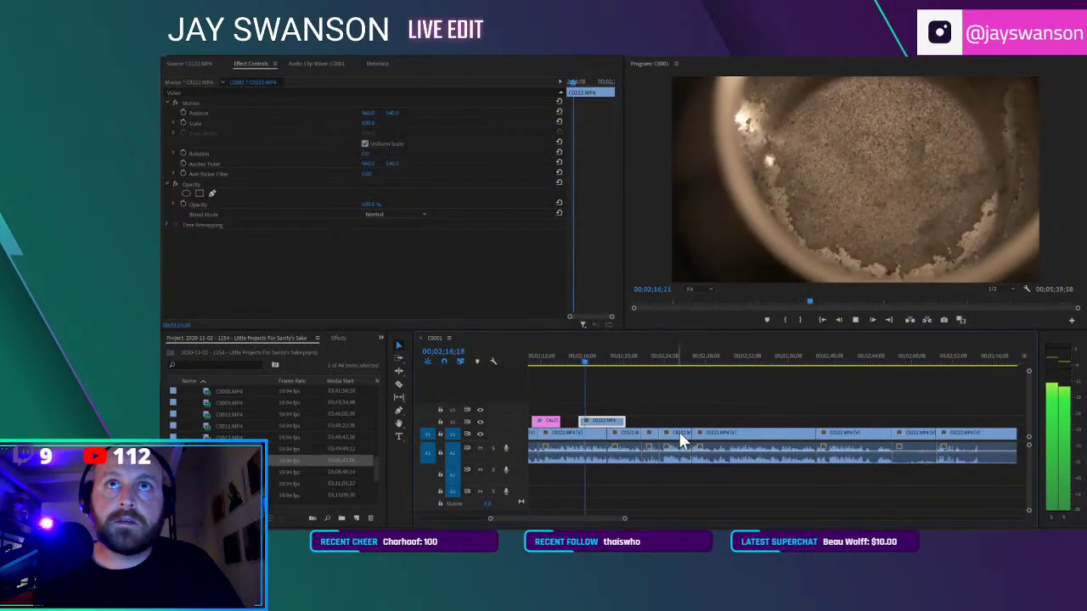
scroll(727, 425, "down", 3)
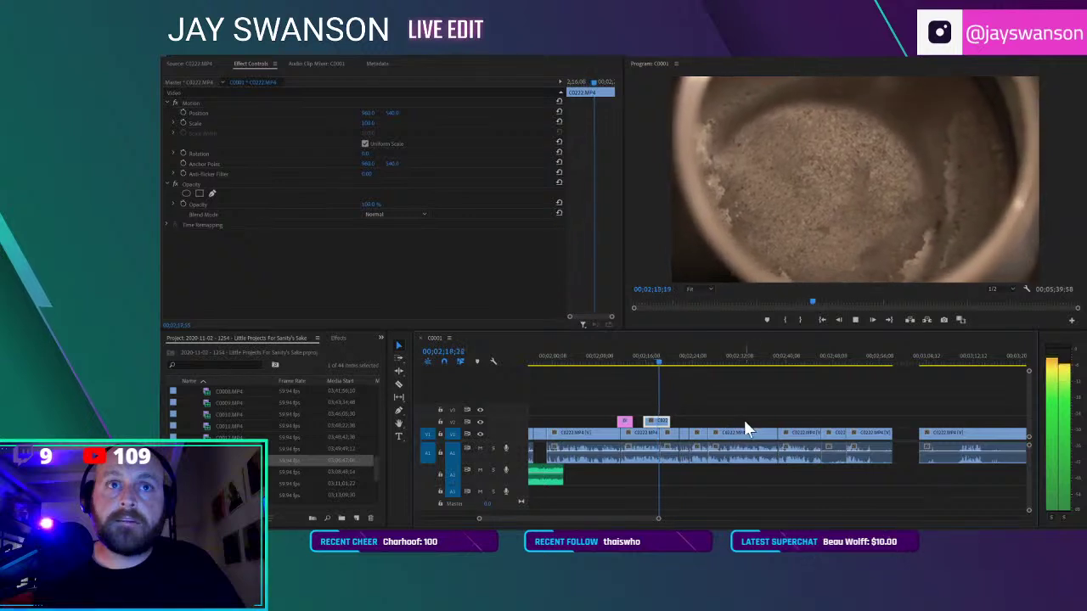
Review the remaining C0222.MP4 footage and split it at the kettle interior close-up near 00;03;27
left_click(963, 355)
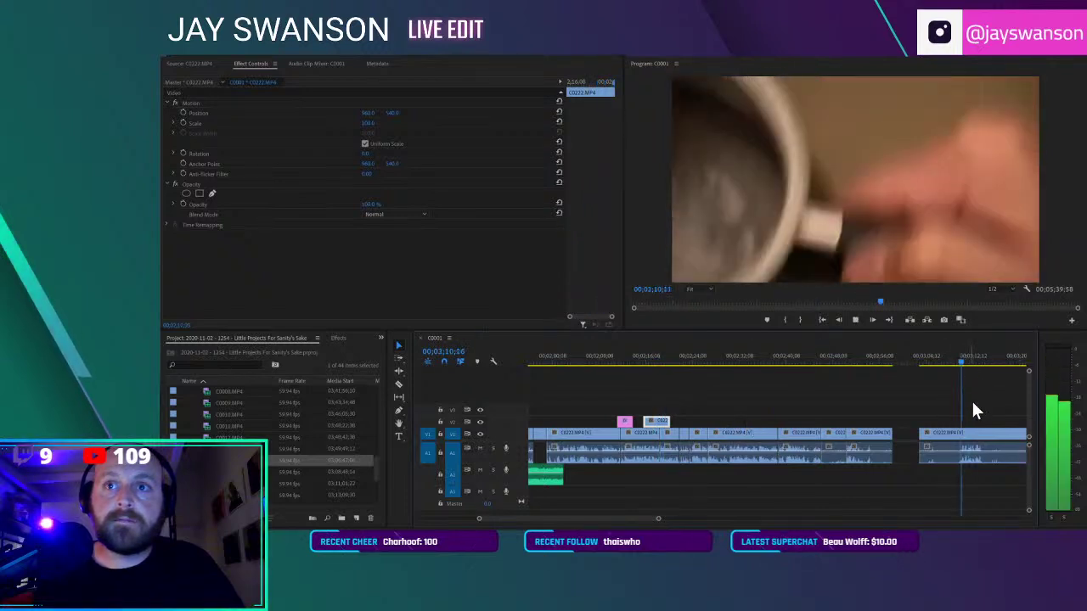
scroll(968, 412, "down", 1)
key("c")
scroll(963, 408, "down", 3)
scroll(952, 403, "down", 2)
key("space")
left_click_drag(893, 367, 930, 374)
key("space")
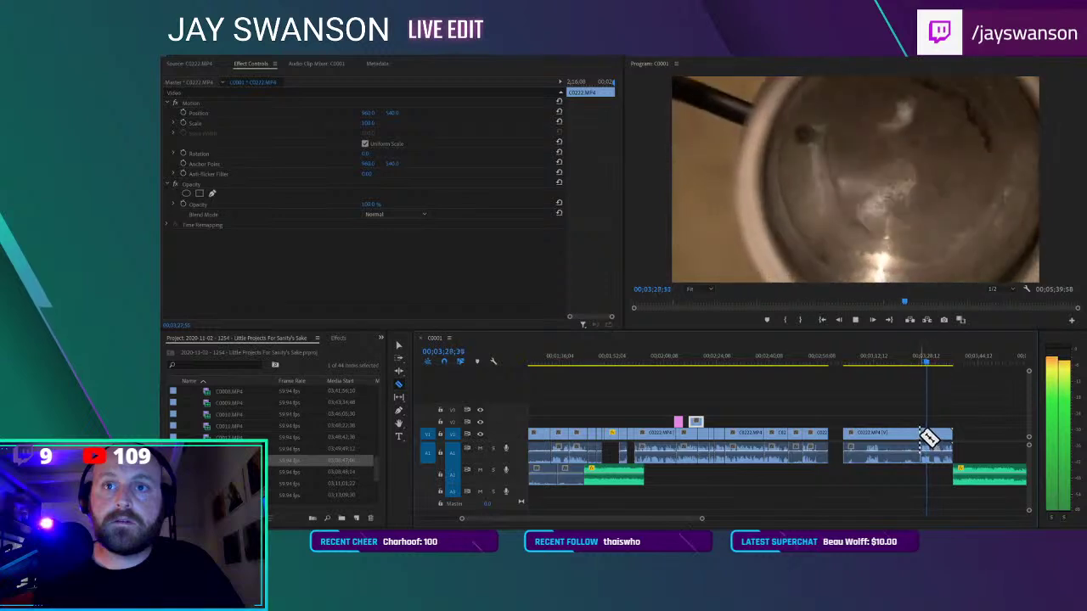
left_click(918, 434)
key("v")
Delete the unused C0222.MP4 piece before the new cut and close the gap it leaves
left_click(900, 435)
key("Delete")
left_click(896, 432)
key("Delete")
Split the remaining kettle interior clip shortly after its start and delete the opening piece
key("c")
left_click(836, 433)
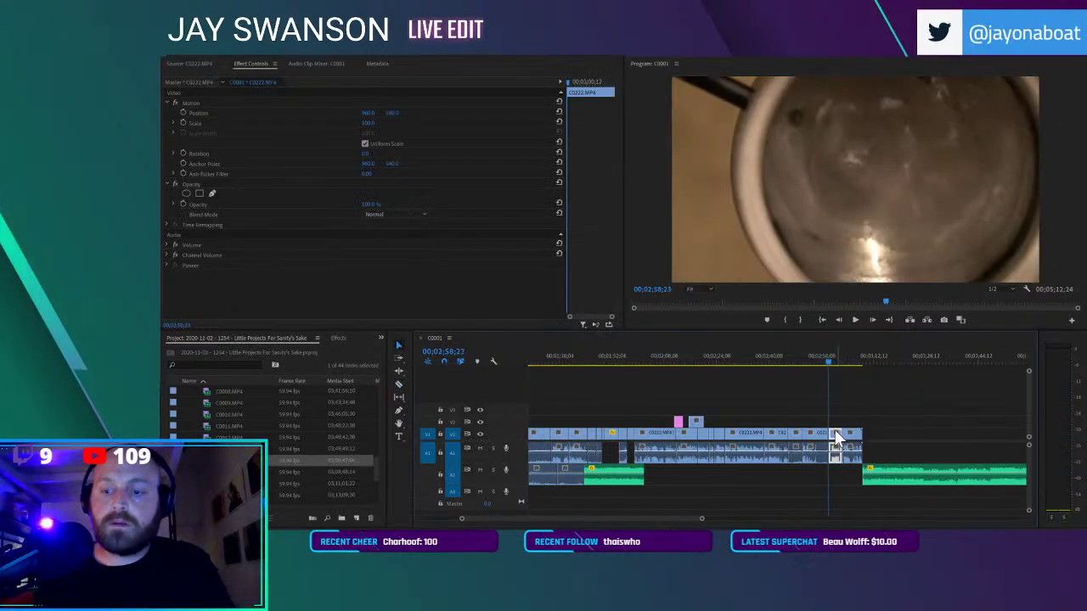
key("Delete")
left_click_drag(843, 436, 845, 436)
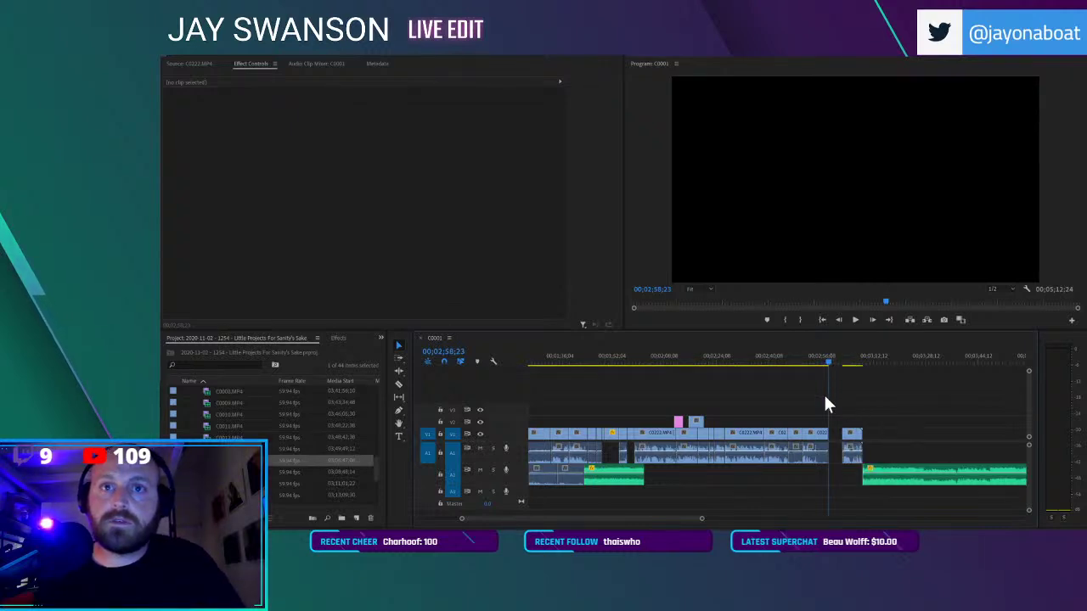
key("ctrl+z")
Delete the C0222.MP4 clip that sits directly before the gap on V1
left_click(811, 360)
scroll(829, 397, "up", 2)
left_click(814, 434)
key("Delete")
Delete the short C0222.MP4 clip around 00;02;48 and close the gap before the kettle interior clip
left_click(783, 362)
key("space")
key("space")
left_click(785, 435)
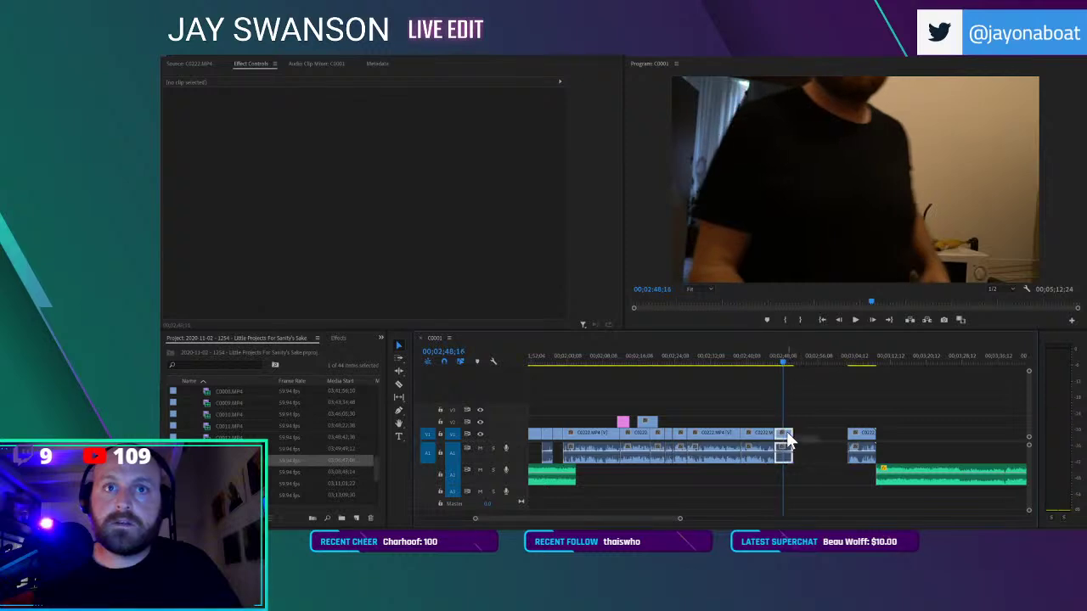
key("Delete")
right_click(799, 431)
left_click(809, 438)
Move the cut between the last two C0222.MP4 clips slightly earlier and play back the transition
left_click(771, 362)
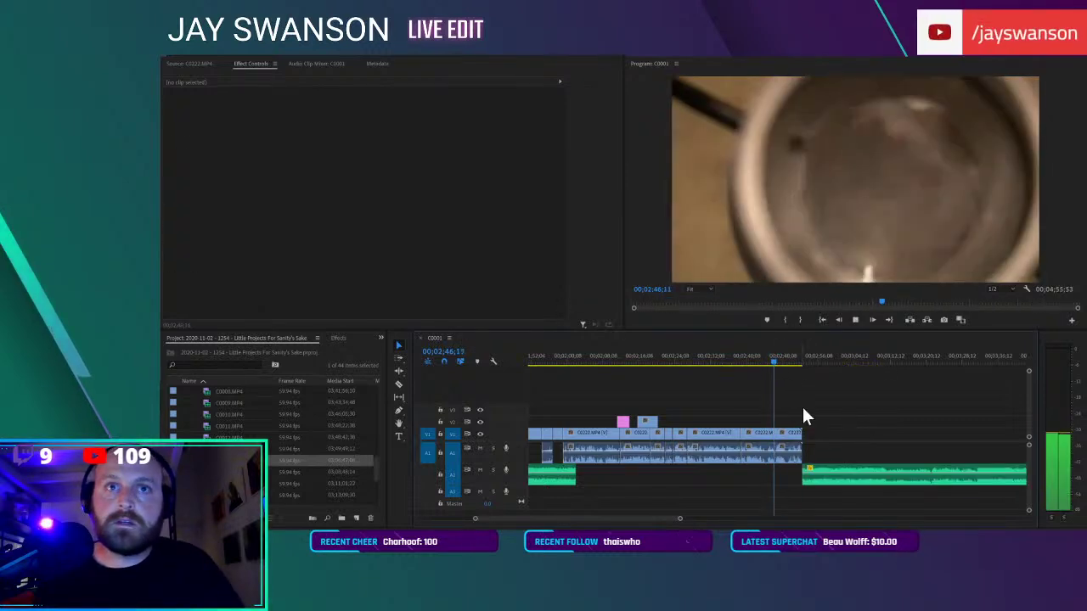
key("=")
left_click(736, 362)
key("v")
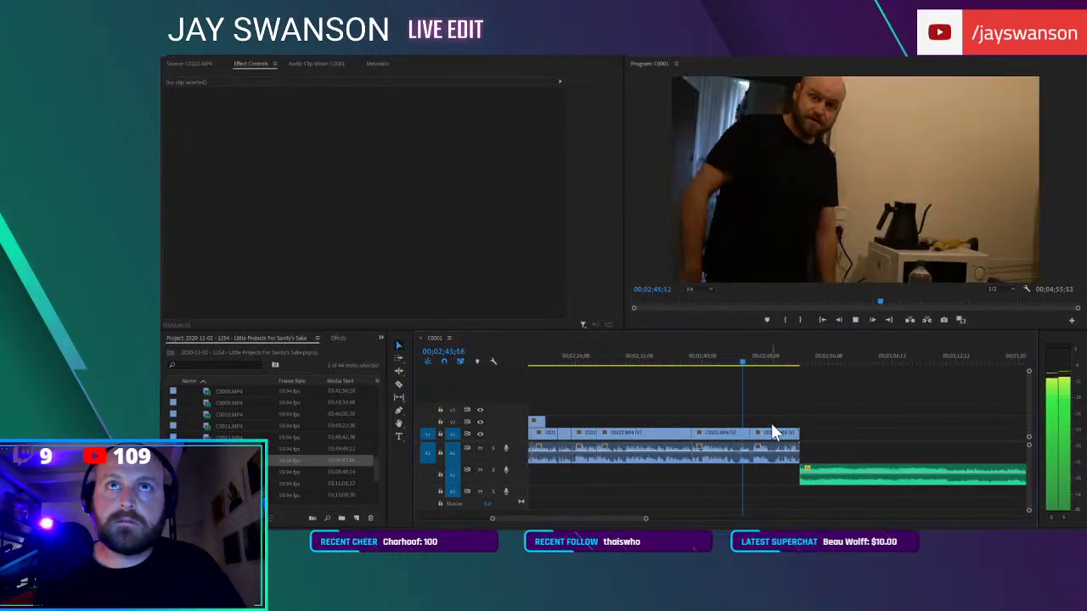
key("space")
left_click_drag(750, 430, 745, 433)
left_click(735, 362)
key("space")
scroll(780, 417, "up", 2)
scroll(782, 414, "up", 1)
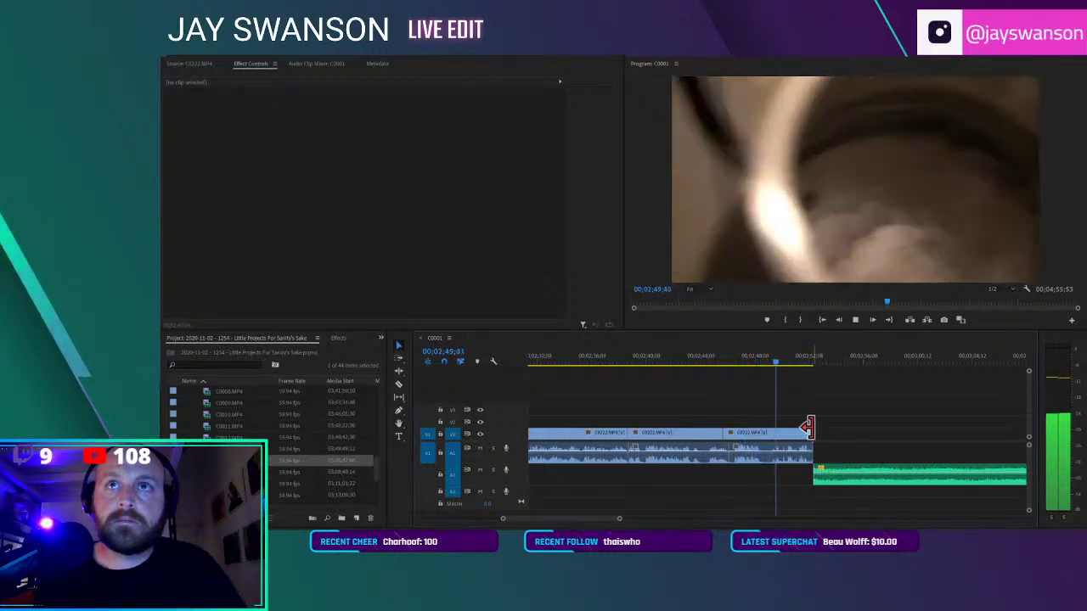
Split the last C0222.MP4 clip at about 00;02;49 and delete its tail
key("c")
left_click(771, 434)
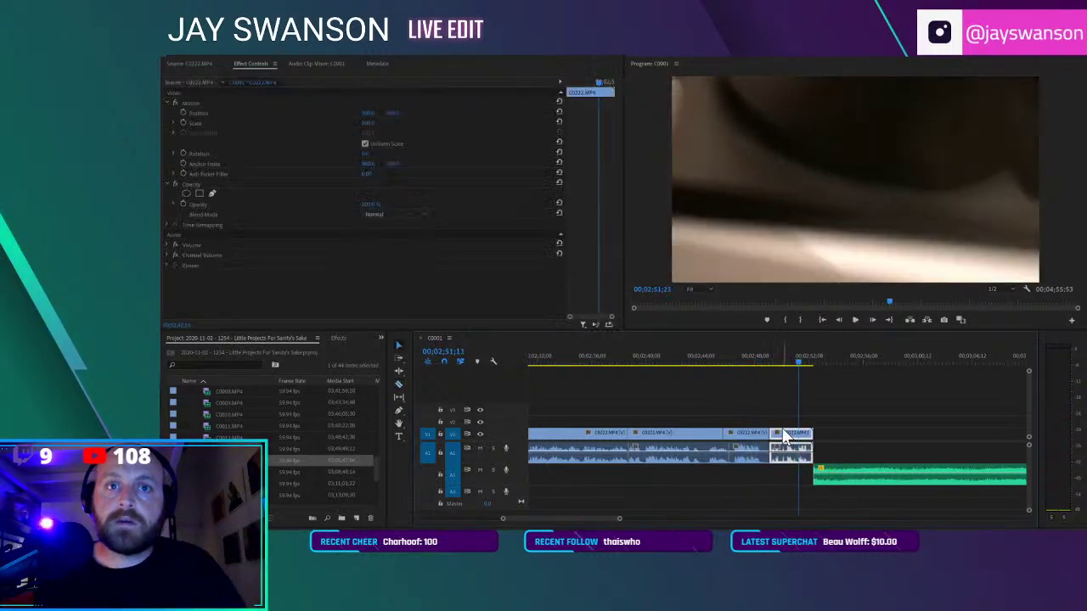
key("v")
Open C0223.MP4 in the source monitor and mark a 00;00;01;07 excerpt of the bottle beside the kettle
double_click(223, 472)
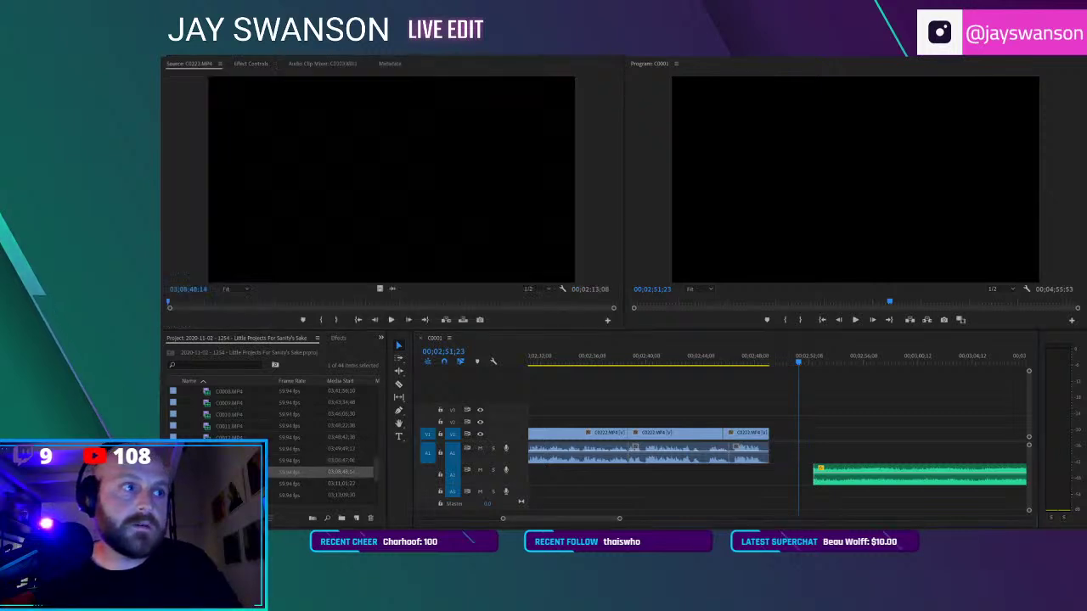
left_click_drag(172, 302, 223, 306)
left_click_drag(226, 313, 207, 314)
key("space")
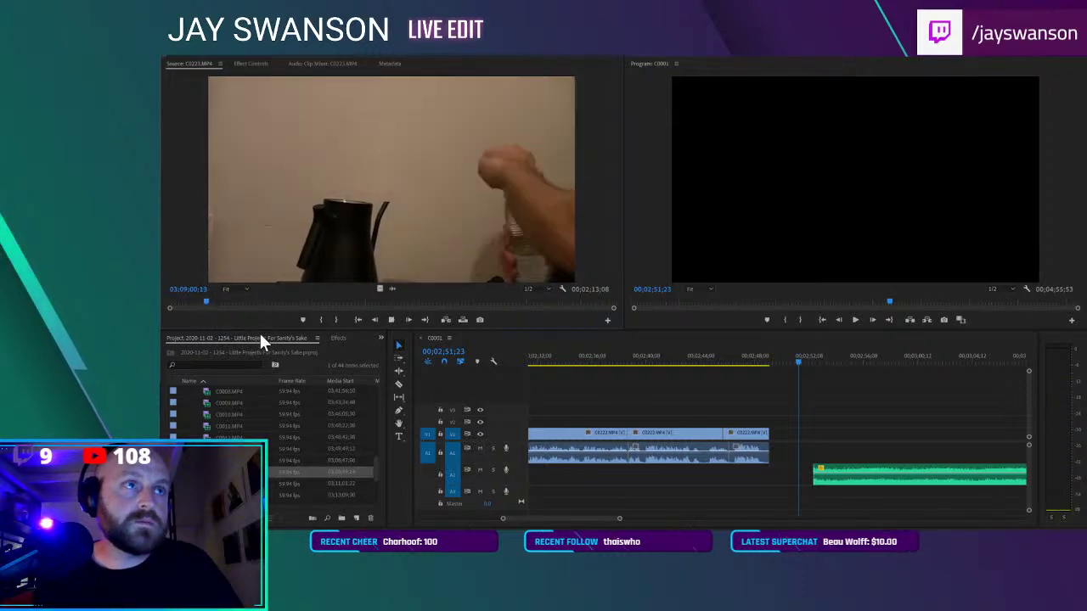
left_click(323, 321)
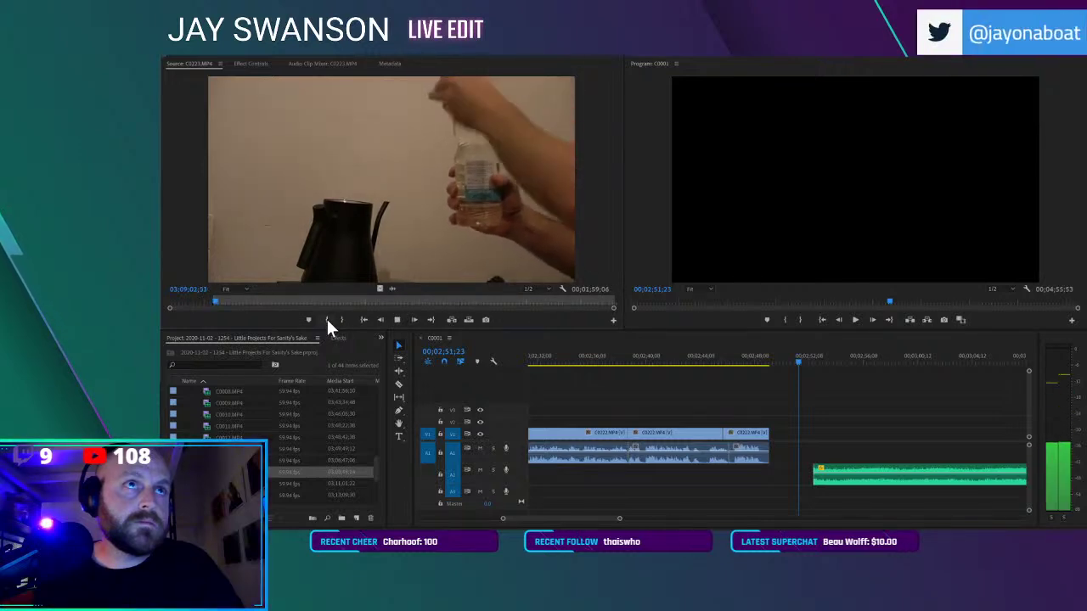
key("space")
left_click(341, 320)
Place the marked C0223.MP4 excerpt directly after the last C0222.MP4 clip and save the project
left_click_drag(383, 242, 907, 416)
left_click_drag(754, 434, 772, 443)
key("ctrl+s")
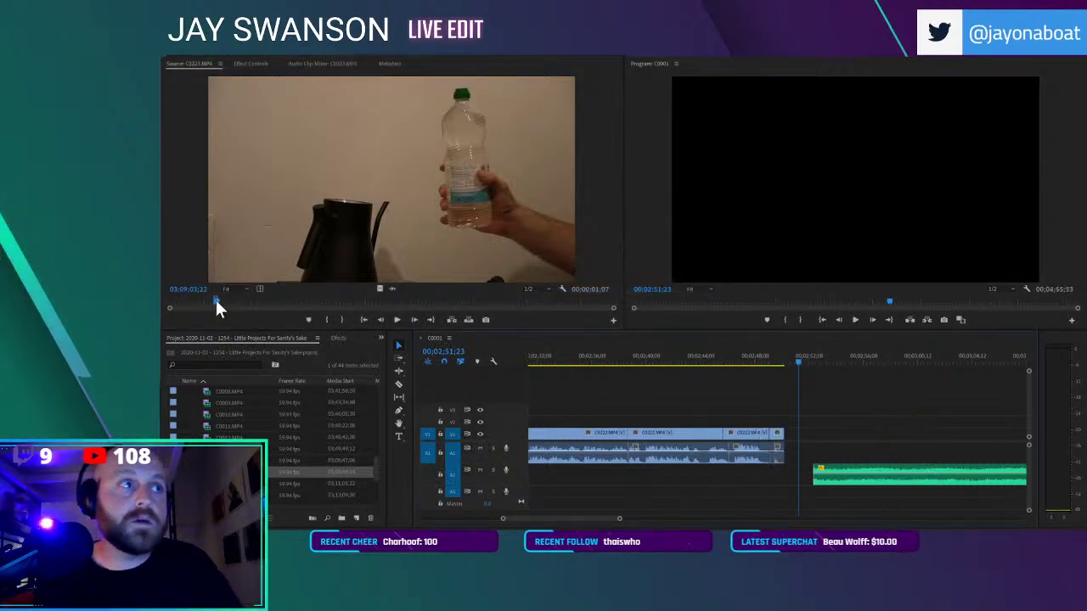
Try In points for the next C0223.MP4 excerpt around 03;09;07 while playing the bottle being handled
key("space")
left_click(329, 319)
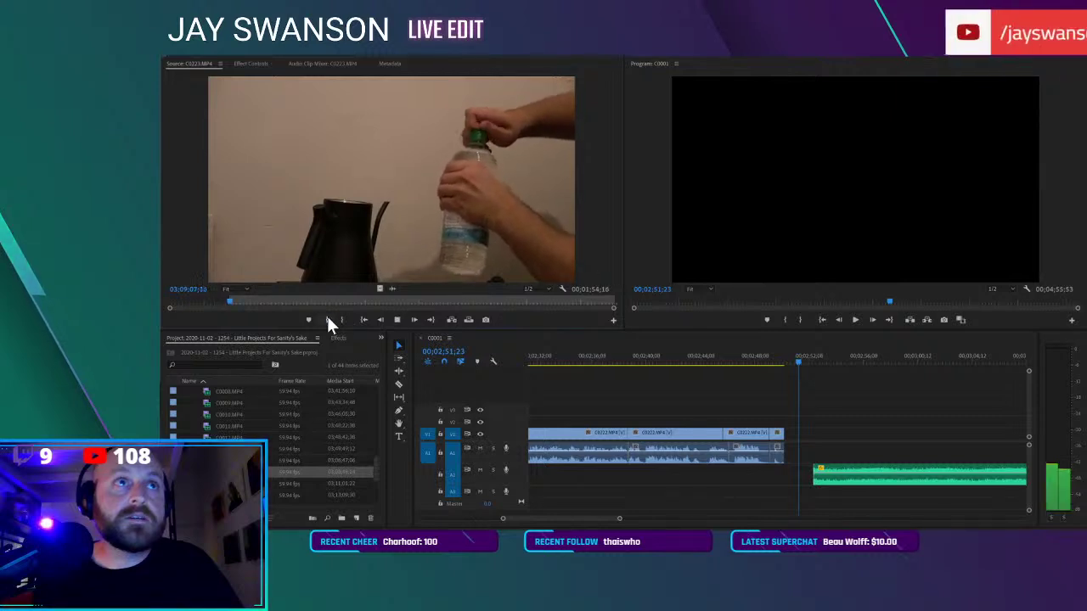
key("space")
left_click(328, 319)
key("space")
left_click(327, 318)
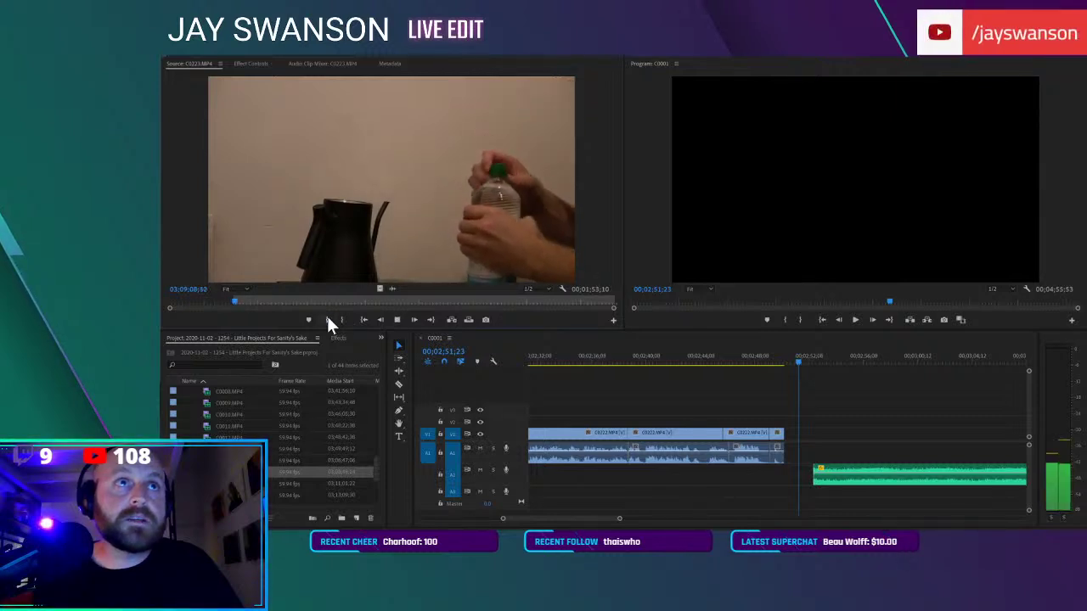
Mark a 00;00;00;54 excerpt of C0223.MP4 ending at 03;09;12;56 and place it after the last V1 clip
left_click_drag(239, 300, 254, 303)
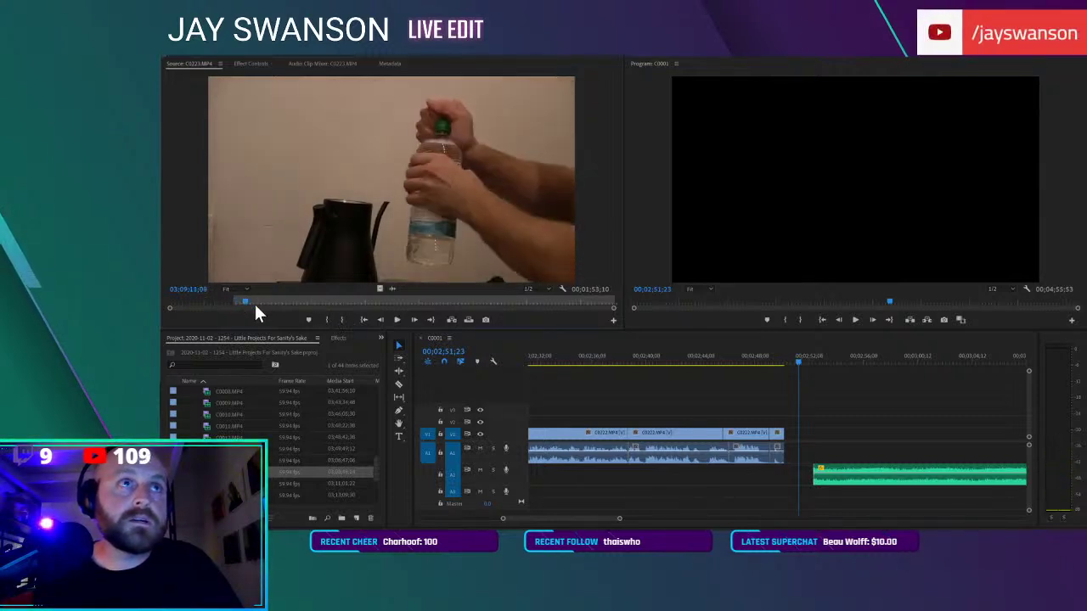
left_click(325, 319)
key("space")
key("space")
left_click(342, 318)
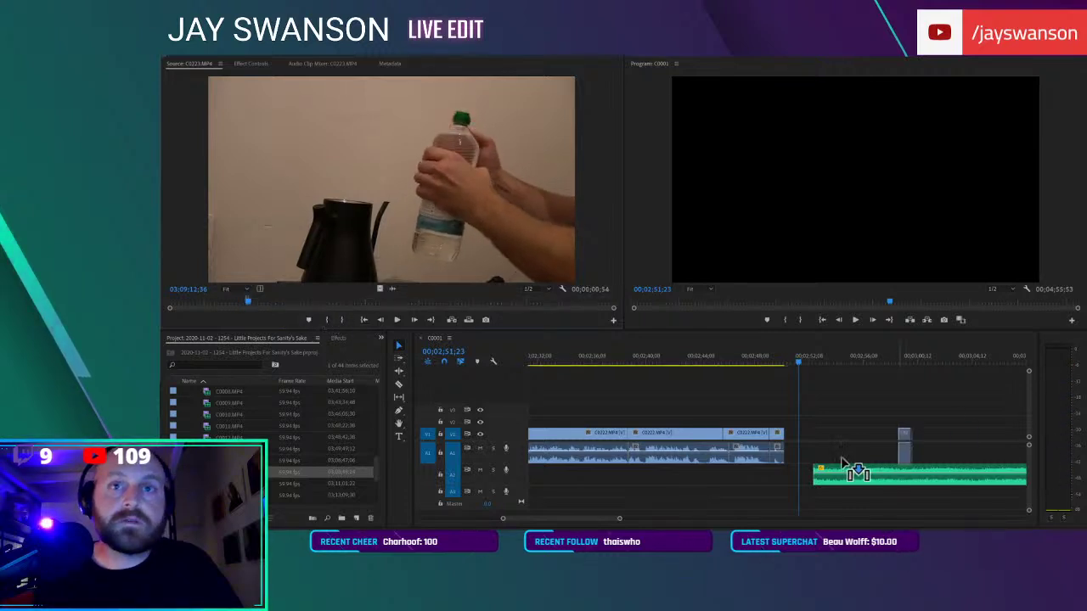
left_click_drag(788, 442, 790, 447)
Mark the pouring shot in C0223.MP4 from 03;09;17;10 to 03;09;27;31 and insert it after the last V1 clip
mouse_move(253, 299)
left_mouse_down()
mouse_move(272, 303)
mouse_move(262, 302)
left_mouse_up()
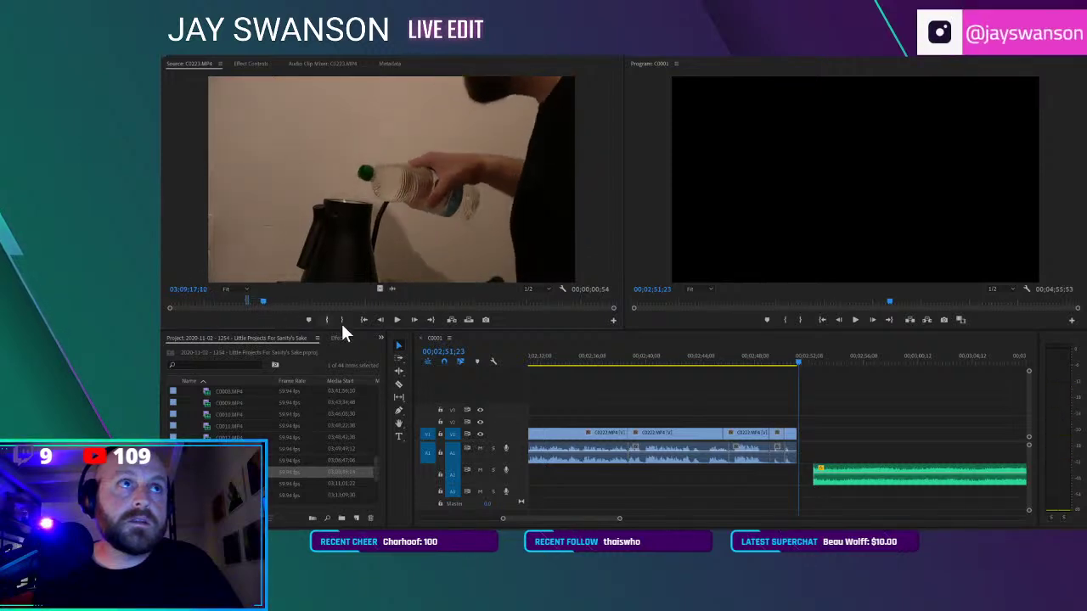
left_click(326, 320)
key("space")
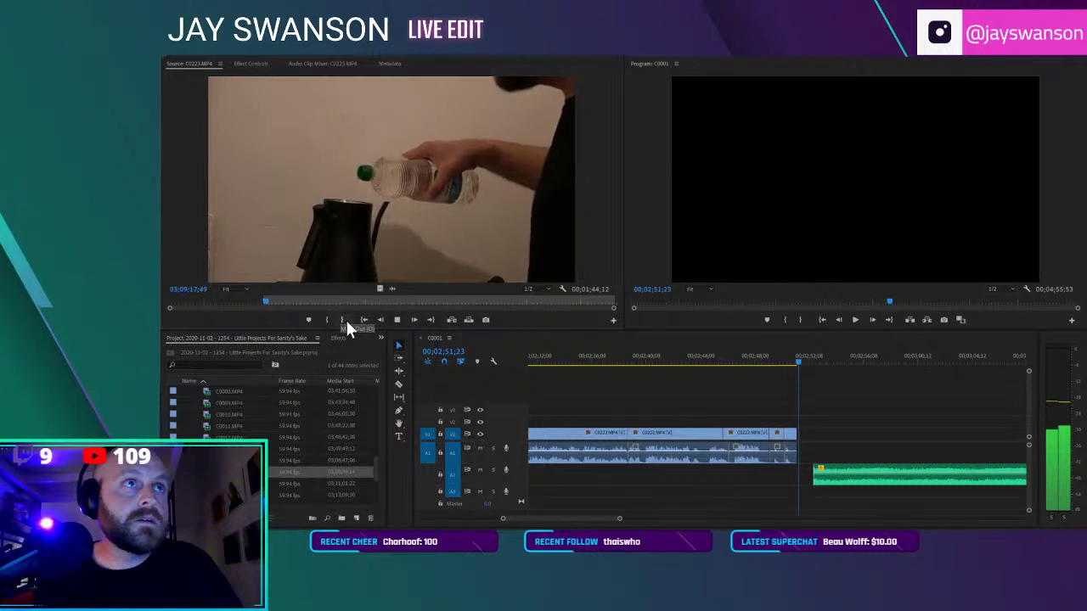
left_click_drag(271, 301, 297, 304)
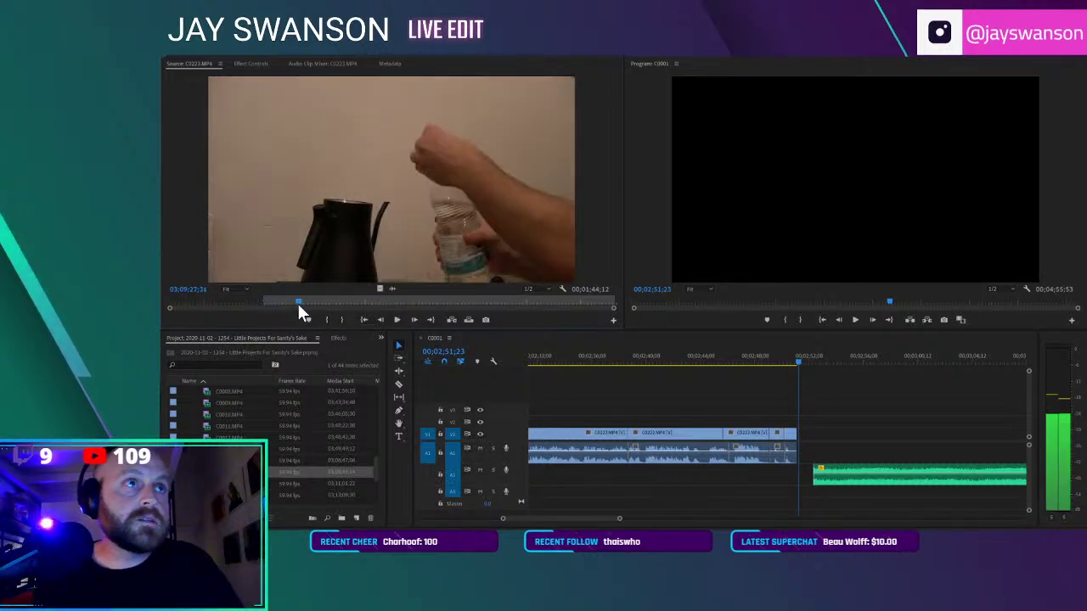
key("o")
left_click_drag(388, 223, 969, 477)
Shift all C0223.MP4 clips slightly earlier over the tail of the last C0222.MP4 clip and play the result
key("space")
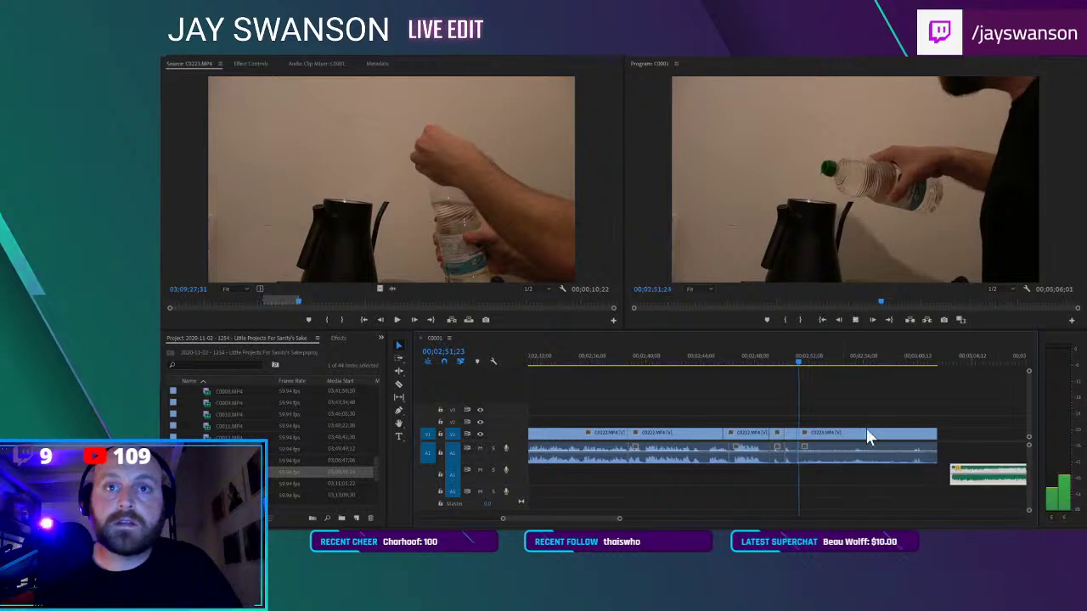
key("equal")
left_click(695, 361)
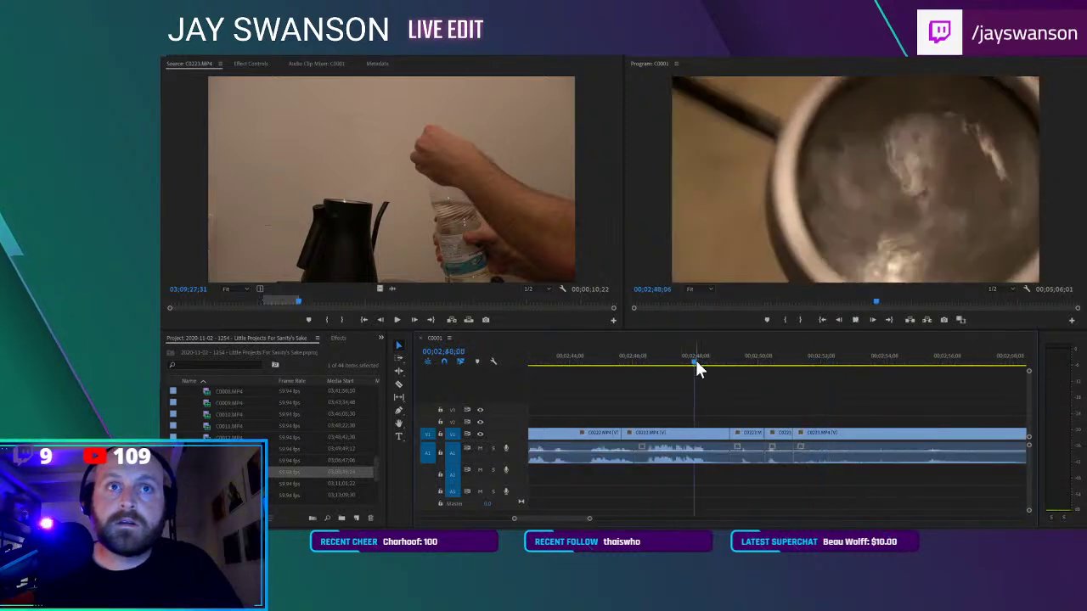
key("a")
left_click_drag(736, 440, 727, 441)
key("v")
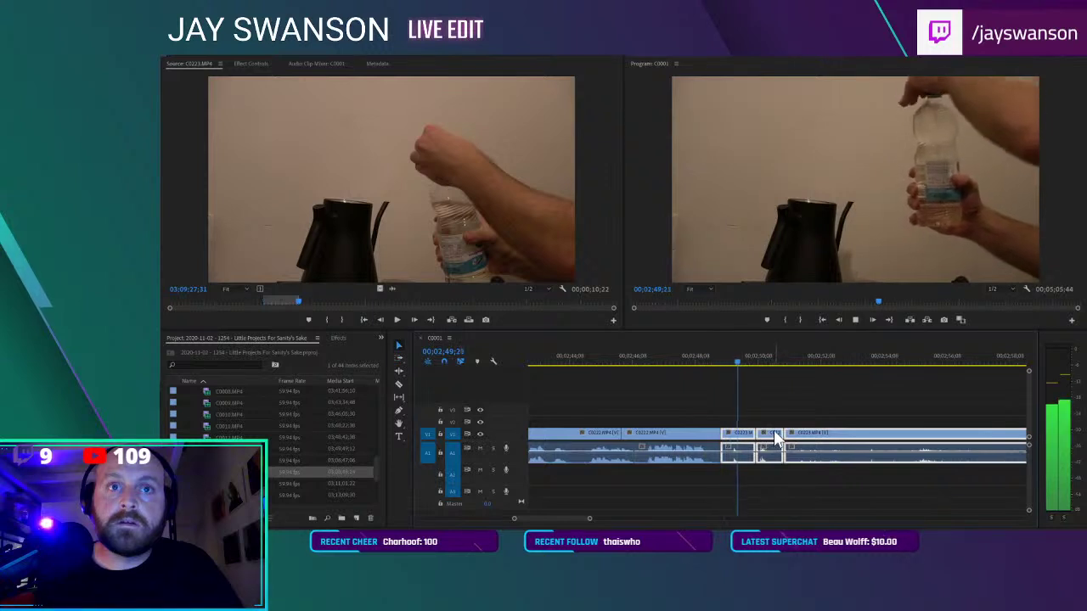
left_click(748, 395)
key("space")
Shorten the first two C0223.MP4 clips by moving the clips that follow them earlier over their tails
key("a")
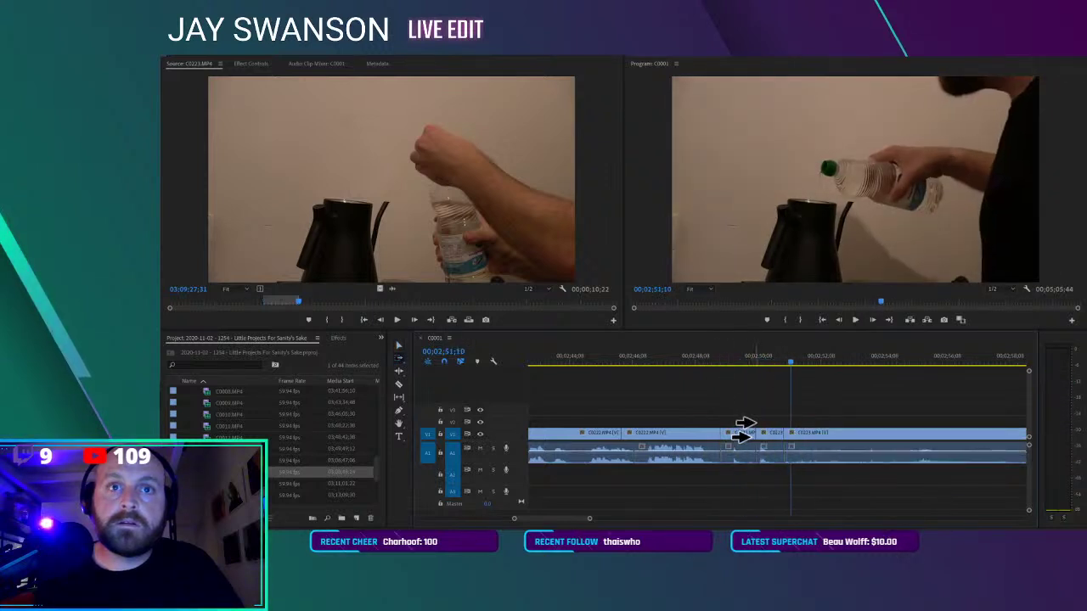
left_click(716, 360)
key("c")
left_click(728, 428)
key("a")
left_click(737, 434)
left_click_drag(735, 435, 743, 434)
key("space")
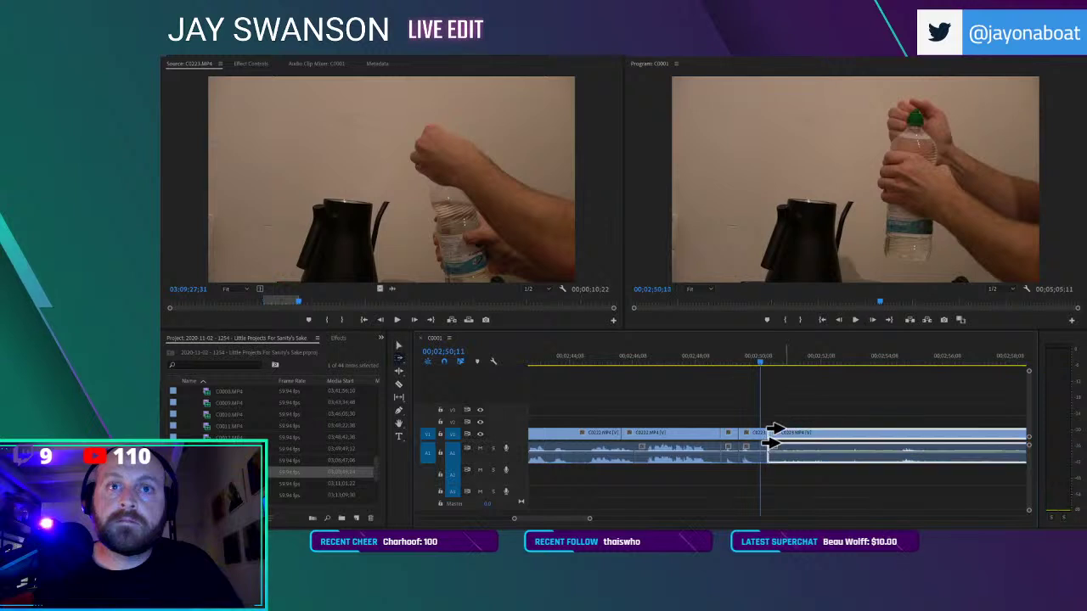
left_click(775, 436)
Split the last C0223.MP4 clip at 02;51;33, slide its remaining footage earlier to skip part of the pour, and play the cut
key("c")
key("space")
left_click(803, 437)
key("v")
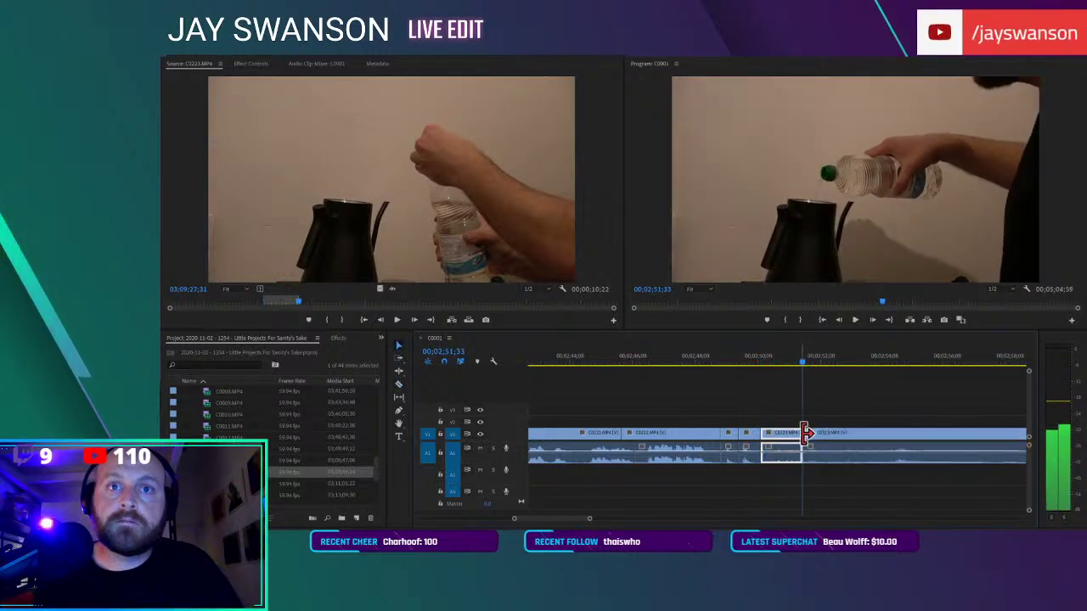
left_click_drag(805, 436, 818, 435)
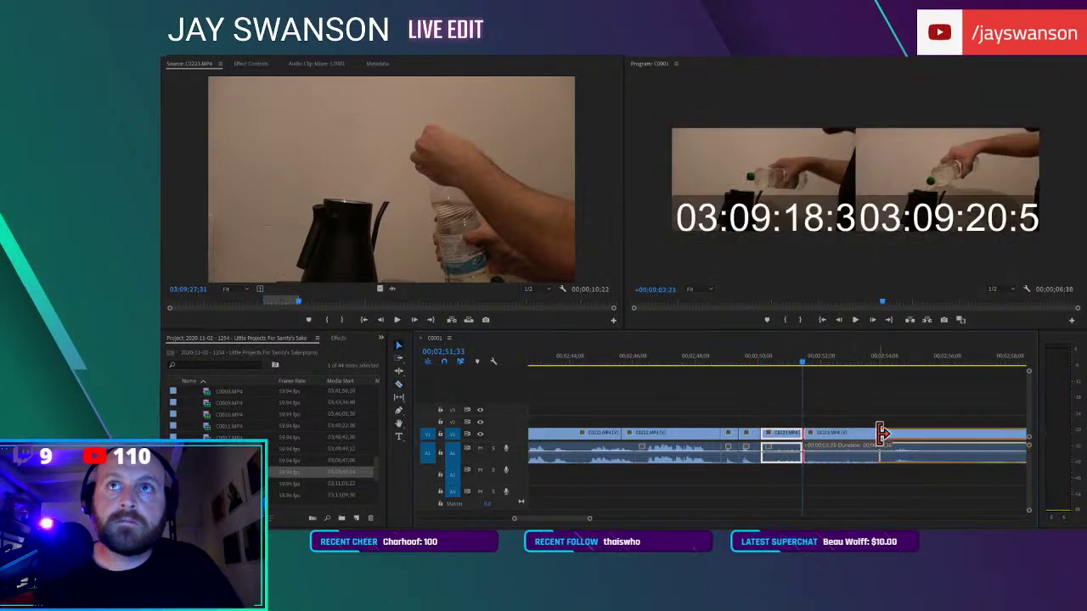
left_click_drag(893, 434, 817, 450)
left_click(751, 356)
key("space")
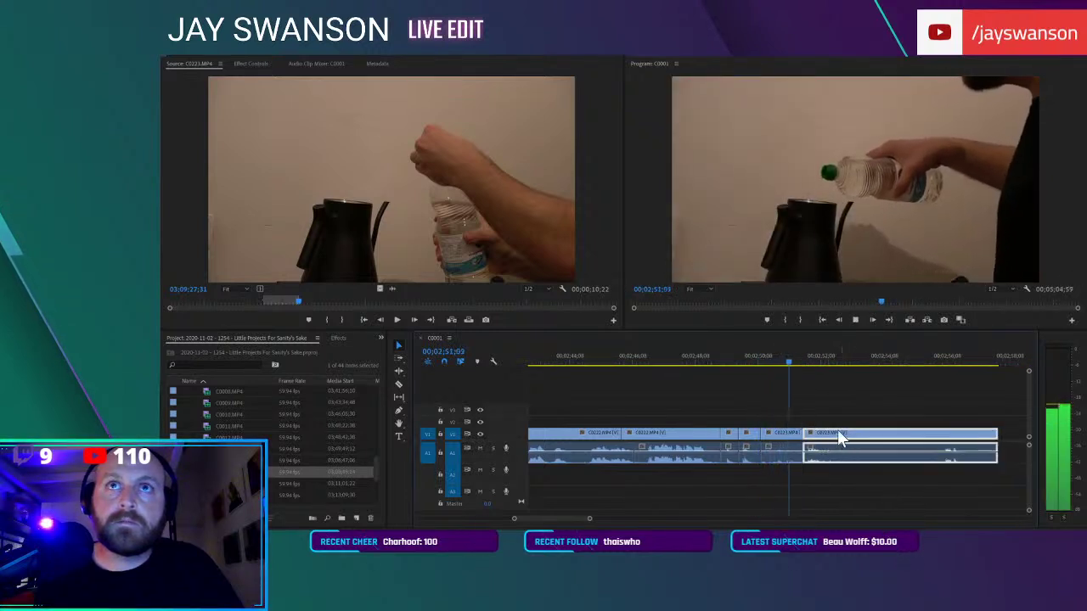
Cut the last pouring clip once more, close the gap and trim the tail so the footage ends at 02;53;57
key("space")
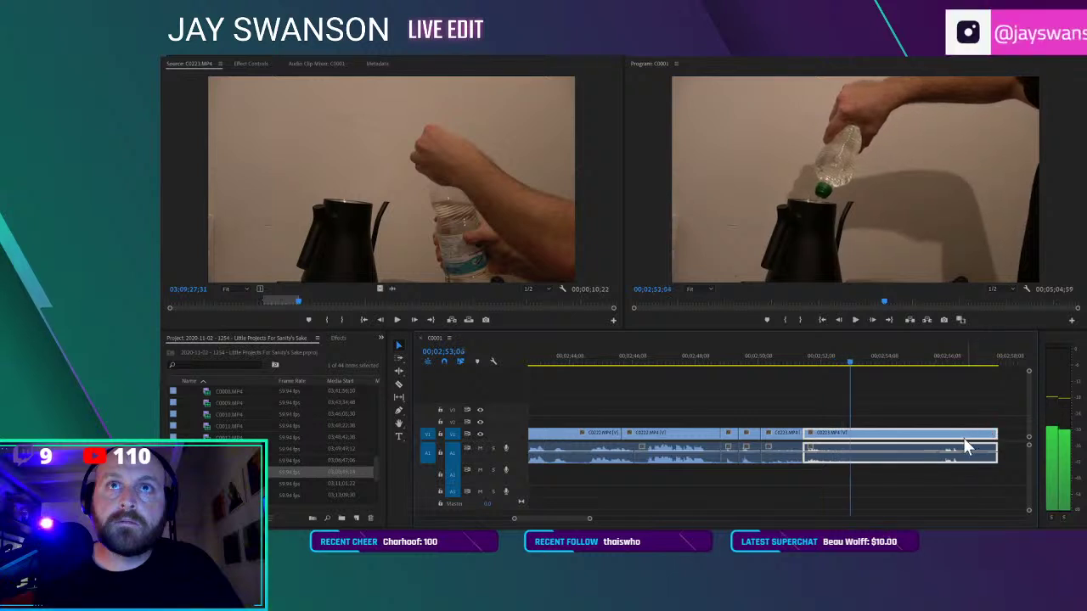
key("v")
left_click_drag(948, 434, 868, 437)
key("space")
key("space")
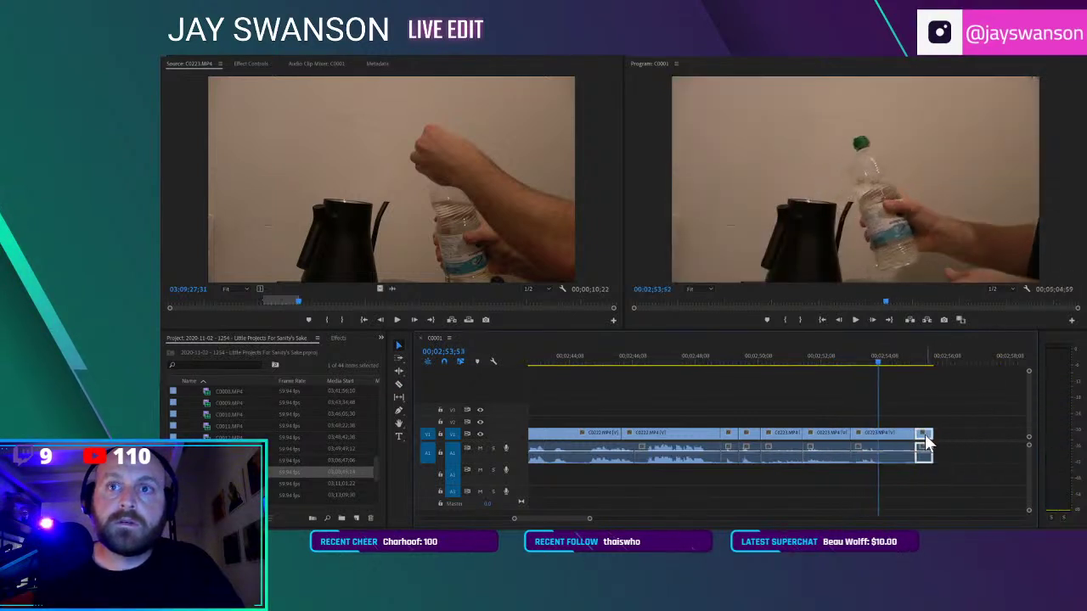
mouse_move(884, 448)
left_mouse_down()
mouse_move(868, 445)
mouse_move(878, 447)
left_mouse_up()
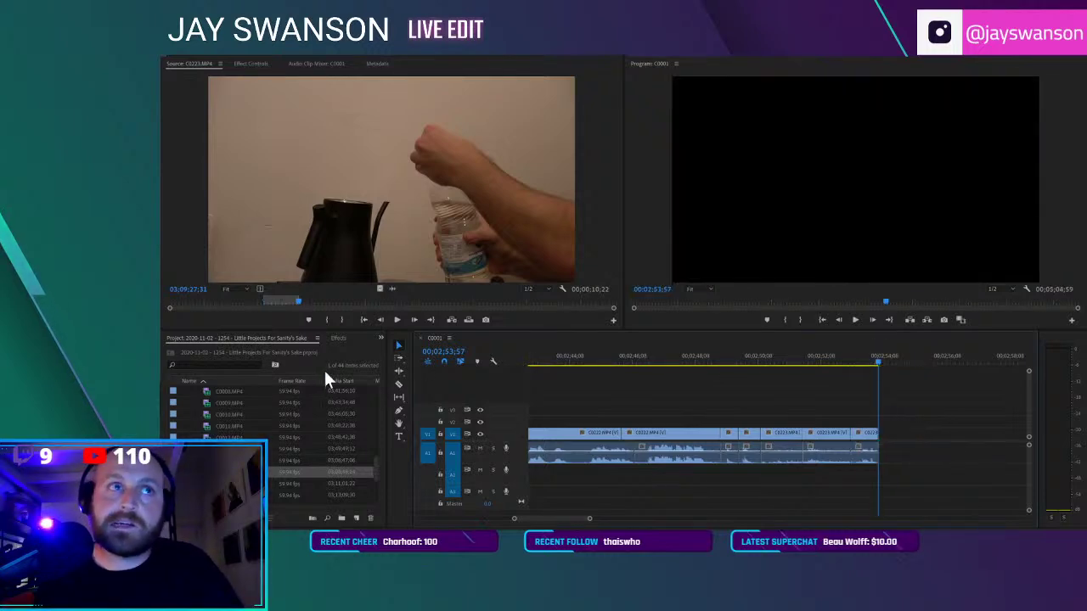
Mark the rest of C0223.MP4 from about 03;09;41, place it after the last V1 clip and play it
left_click_drag(307, 302, 343, 317)
key("space")
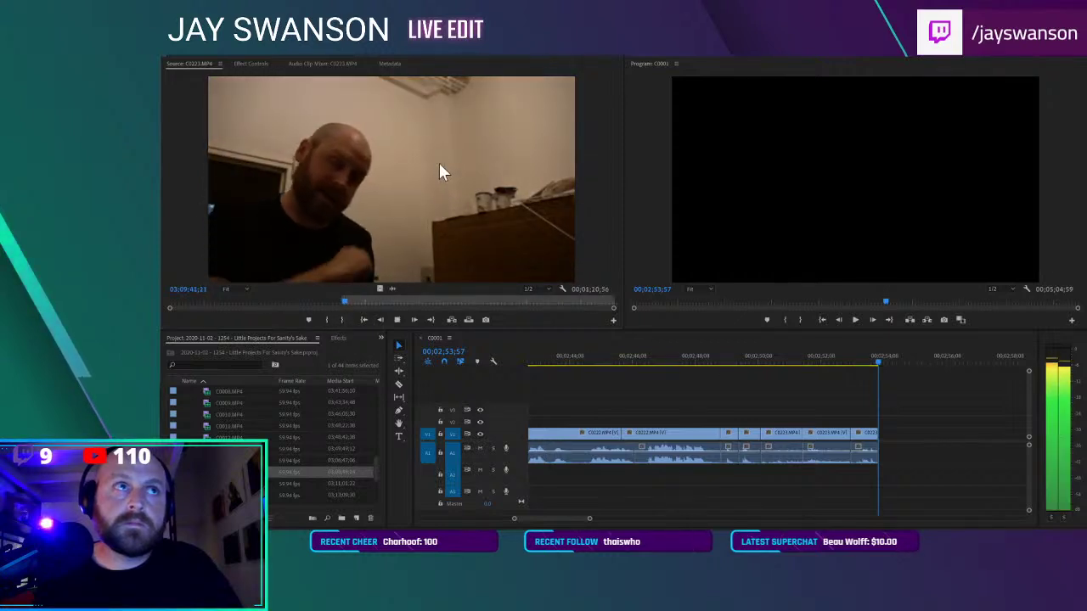
left_click_drag(449, 164, 883, 450)
left_click(863, 360)
key("space")
Move the audio clip on the lower audio track later, toward the end of the newly added C0223.MP4 footage
scroll(907, 420, "down", 3)
scroll(904, 425, "down", 2)
scroll(902, 431, "down", 4)
scroll(898, 432, "down", 4)
left_click_drag(782, 473, 915, 473)
scroll(774, 428, "up", 6)
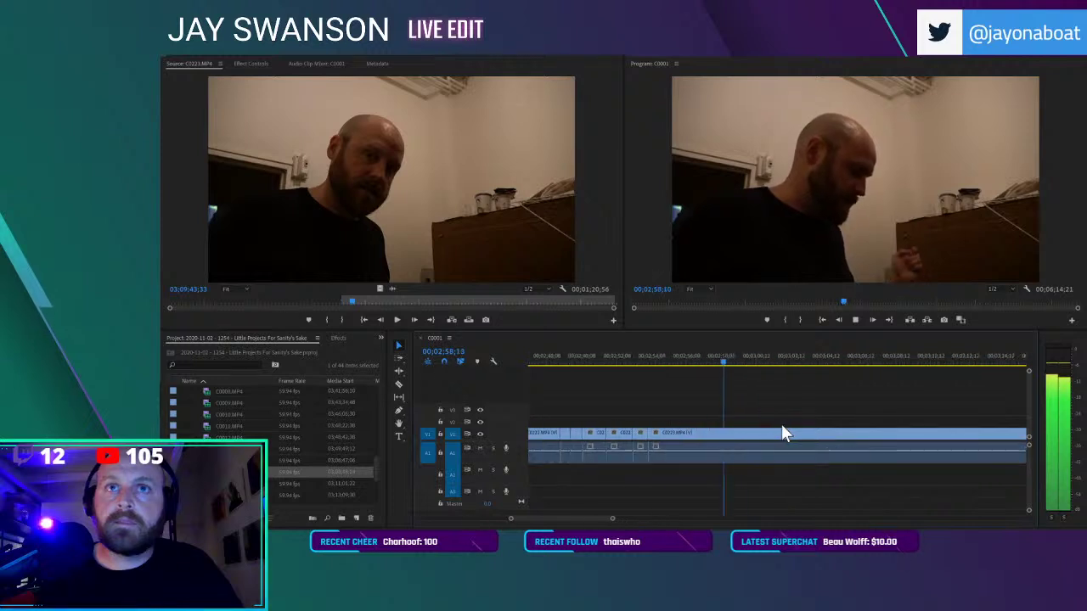
Split the new C0223.MP4 footage where the talking resumes and slide everything after the cut slightly earlier
left_click(889, 433)
key("a")
left_click_drag(890, 434, 800, 453)
scroll(837, 437, "down", 2)
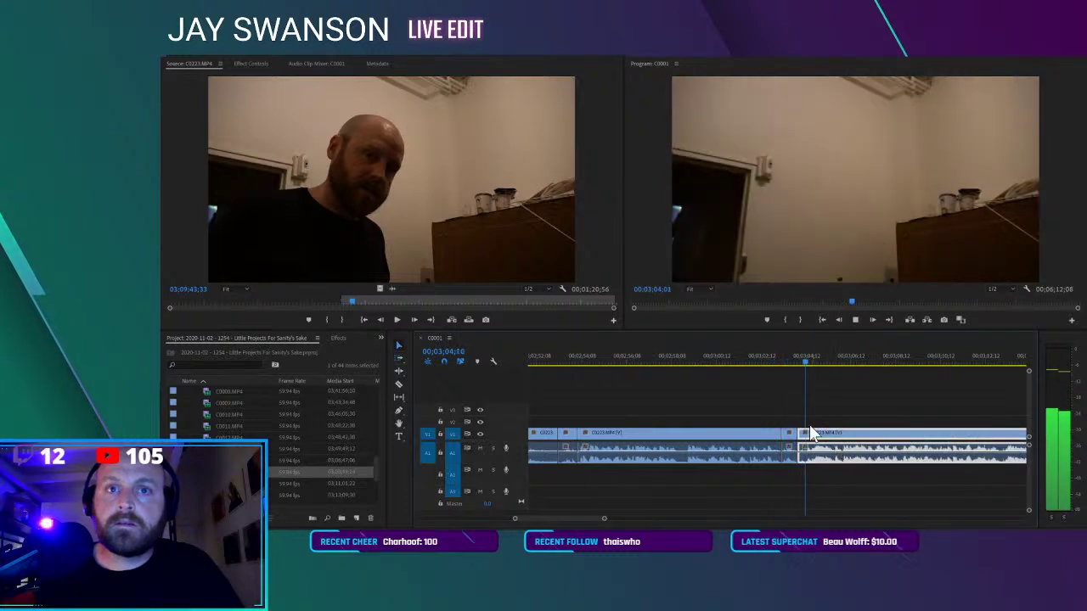
Cut again near 03;04, slide the following footage earlier over the empty-room moment and play the join
scroll(821, 442, "down", 1)
key("c")
left_click(801, 435)
key("a")
left_click_drag(815, 441, 783, 443)
left_click(751, 359)
key("space")
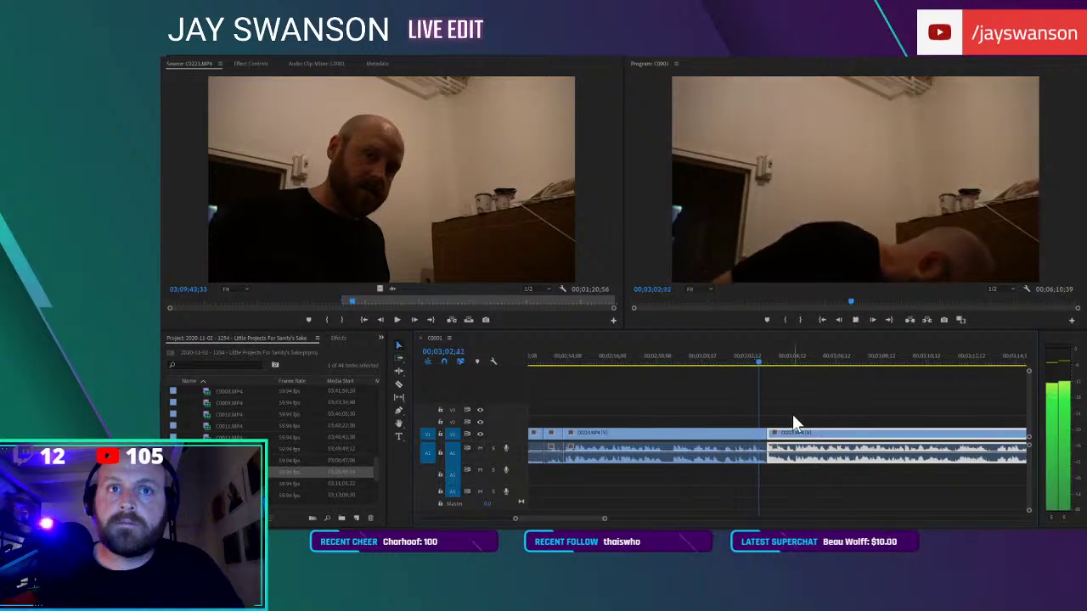
Split off a short C0223.MP4 piece at that join, raise it to V2 and slide the following footage earlier beneath it
left_click(751, 360)
key("c")
left_click_drag(754, 432, 801, 420)
key("a")
key("shift+Right")
key("shift+Right")
key("space")
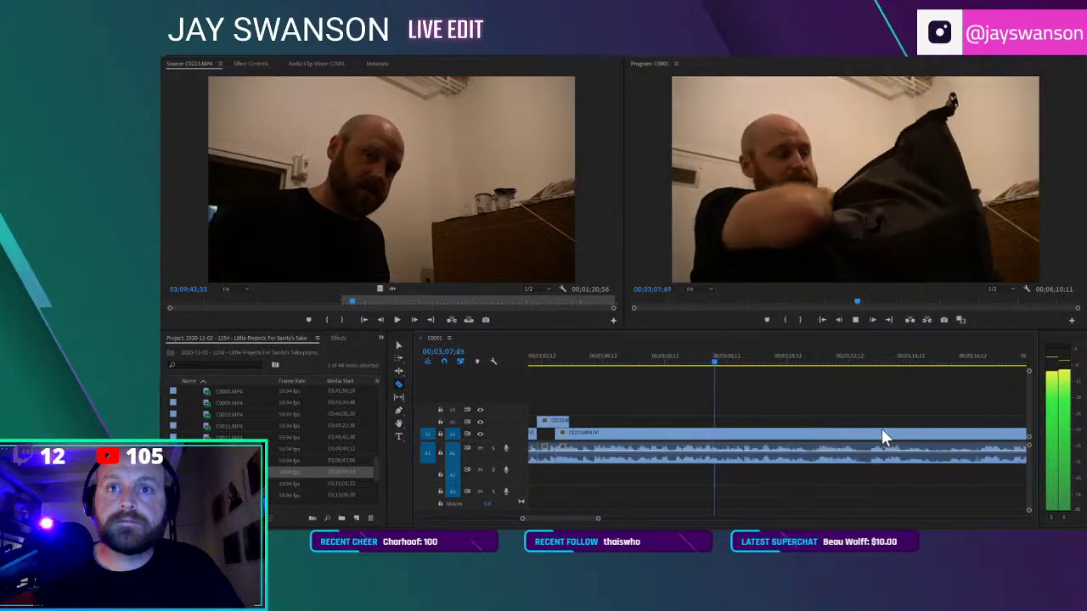
Split the bag footage near 03;12 and 03;21, sliding the footage after each cut earlier to drop short pauses
left_click_drag(875, 442, 884, 444)
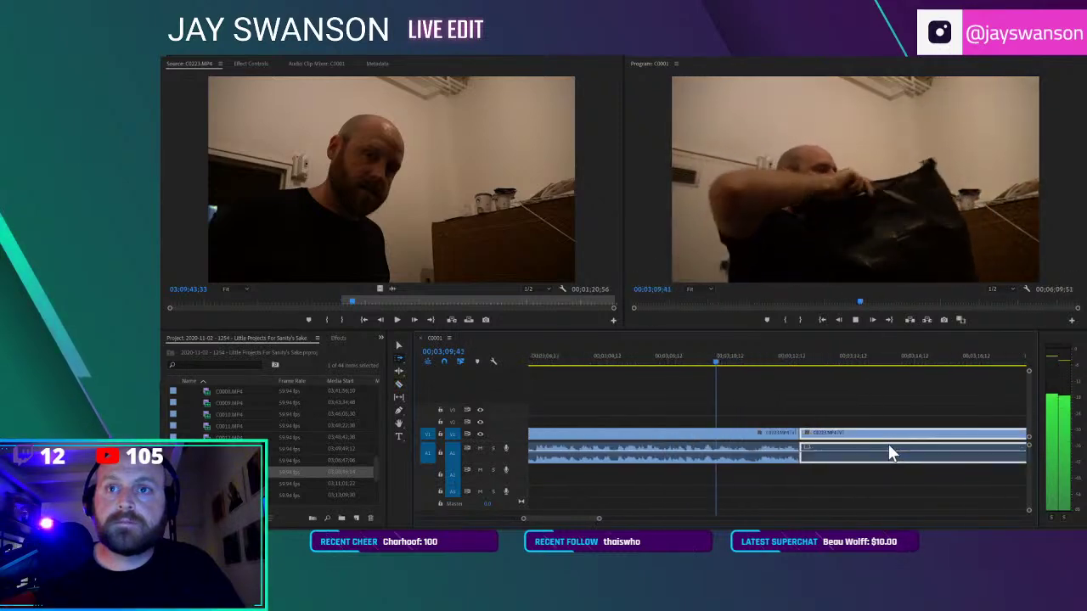
key("minus")
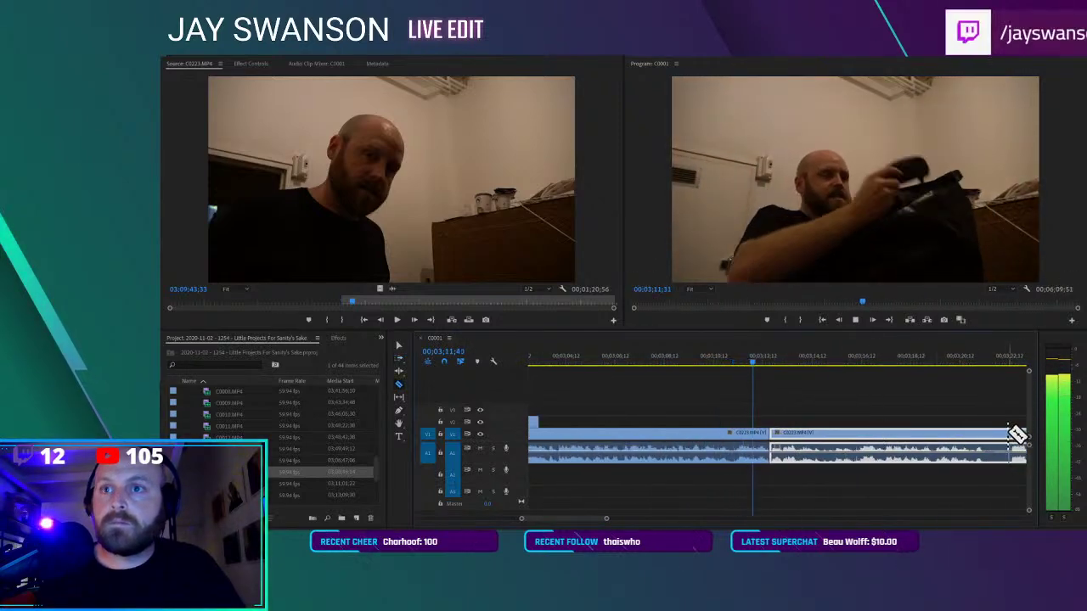
left_click(1009, 437)
key("a")
left_click_drag(1014, 443, 997, 449)
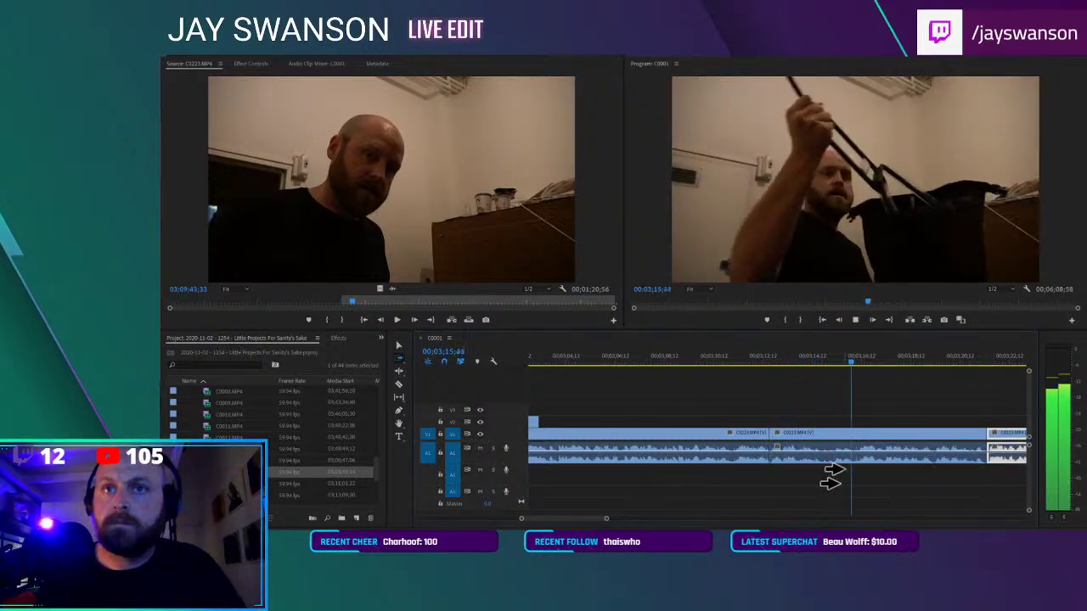
left_click(851, 367)
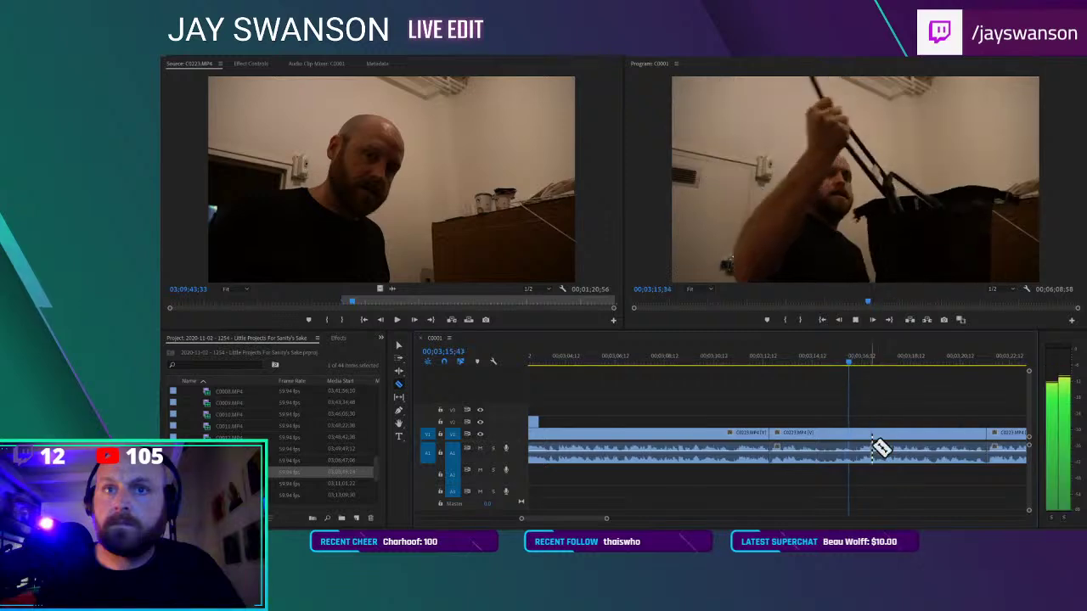
key("a")
left_click(810, 362)
key("ctrl+z")
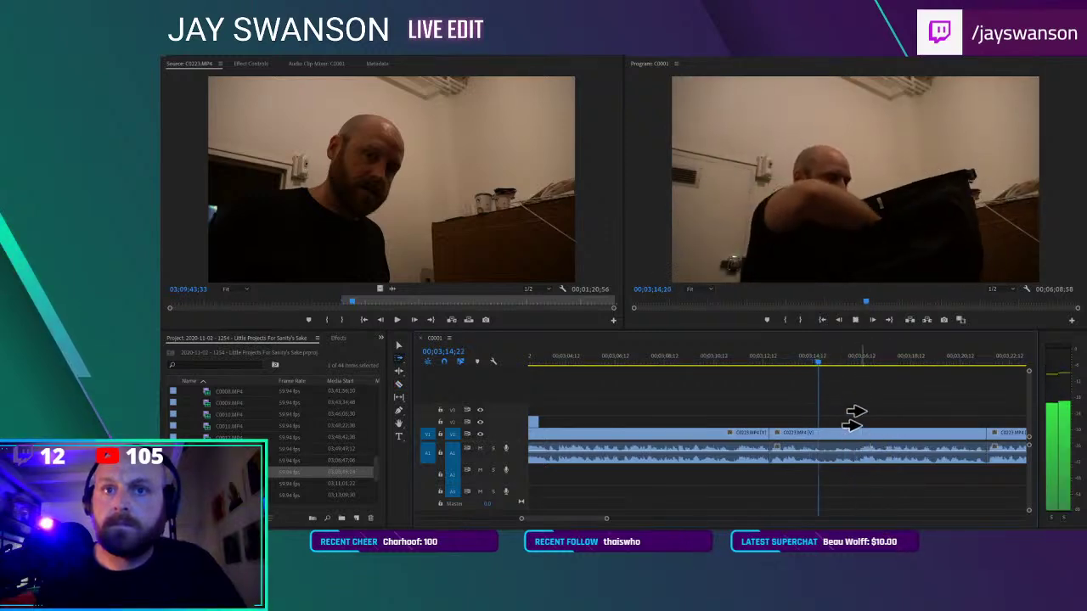
Split the C0223.MP4 clip near 03;16, slide all following clips earlier to about 03;14 and play the join
left_click(860, 361)
left_click(855, 357)
key("c")
left_click(858, 439)
left_click(806, 363)
key("space")
key("a")
left_click_drag(863, 442, 824, 450)
left_click(801, 359)
key("space")
Split the next C0223.MP4 clip near 03;23 and slide the footage after the cut slightly earlier
key("c")
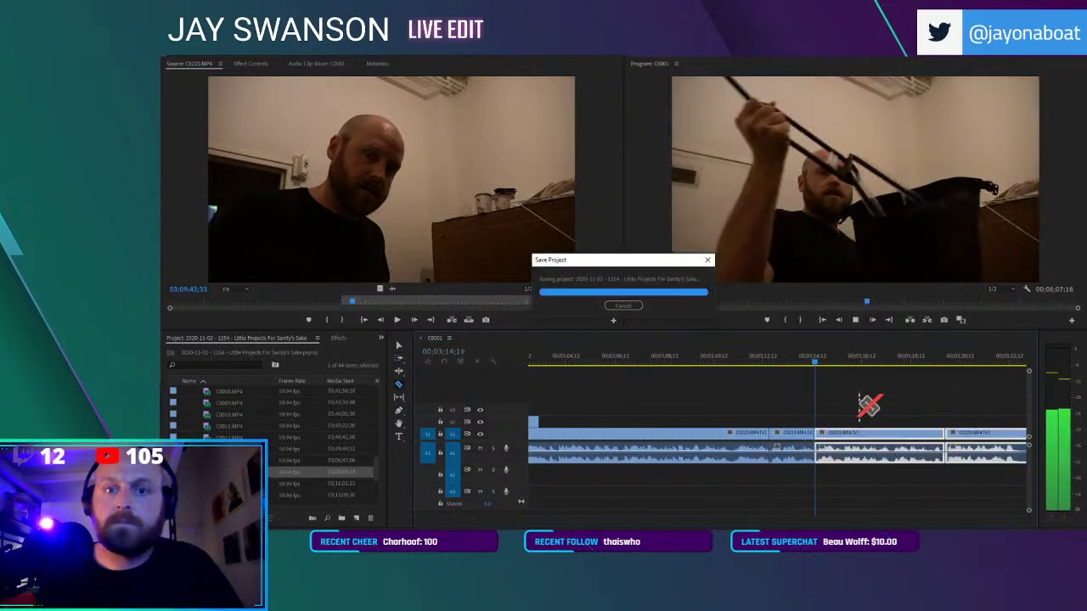
scroll(907, 424, "down", 1)
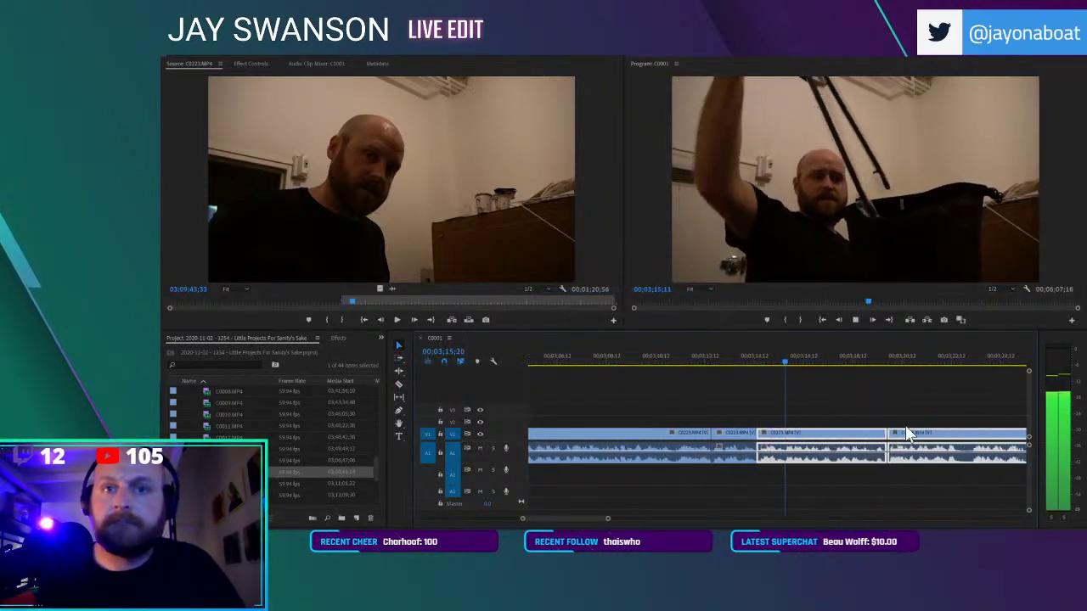
left_click(974, 430)
key("a")
left_click_drag(980, 444, 966, 442)
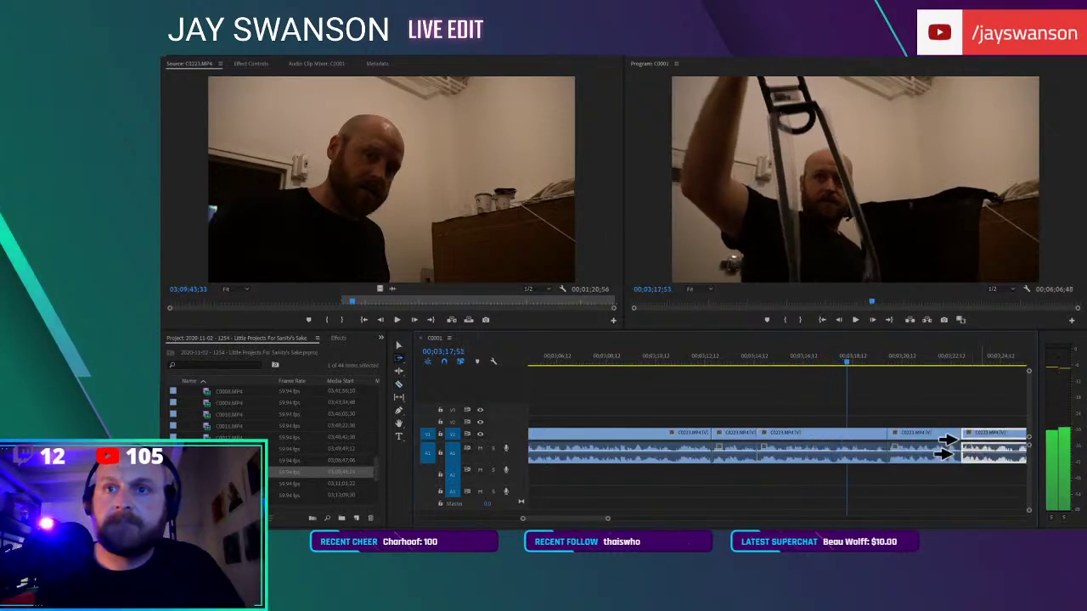
Split the C0223.MP4 footage near 03;28, slide the remainder slightly earlier and save the project
scroll(854, 431, "down", 2)
scroll(883, 452, "down", 2)
scroll(899, 451, "up", 1)
key("c")
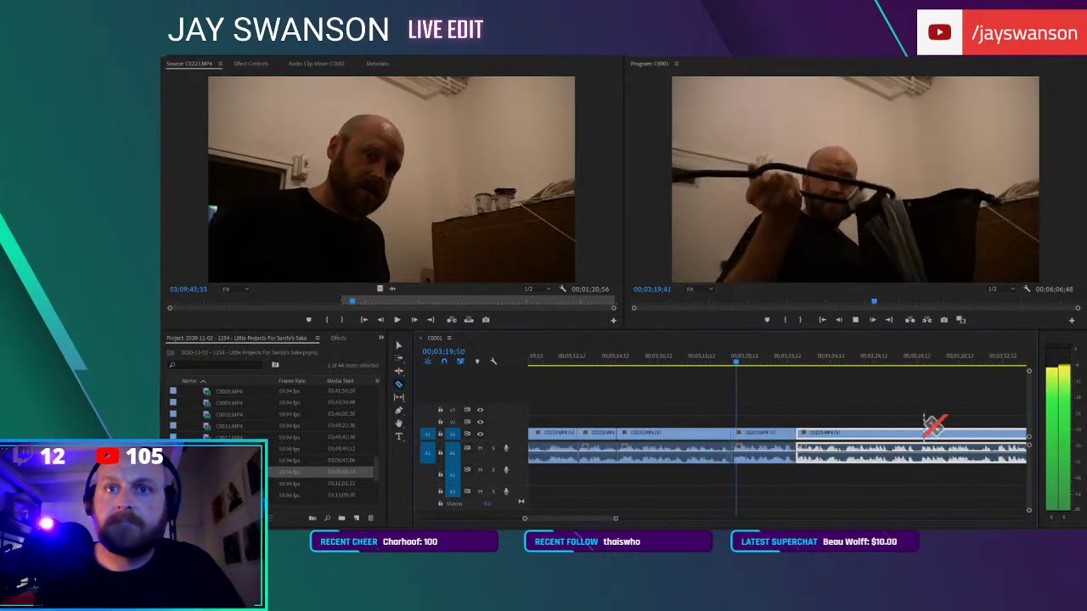
left_click(924, 433)
key("a")
left_click_drag(929, 446, 916, 439)
key("ctrl+s")
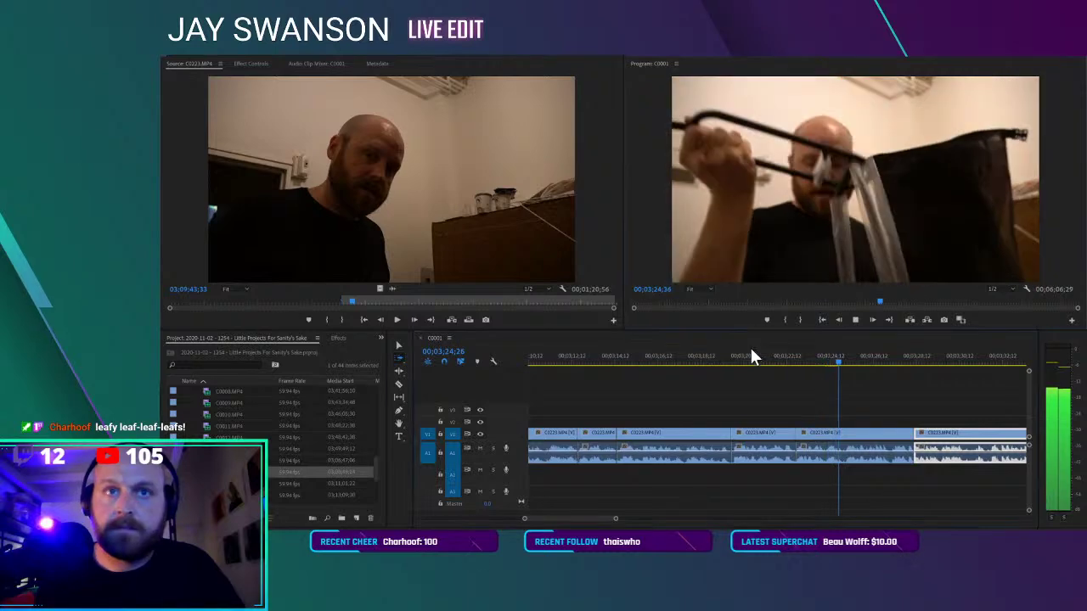
Remove the C0223.MP4 clip starting near 03;19 by sliding all following clips over it, and save the project
left_click(742, 356)
left_click_drag(799, 439, 765, 438)
key("ctrl+s")
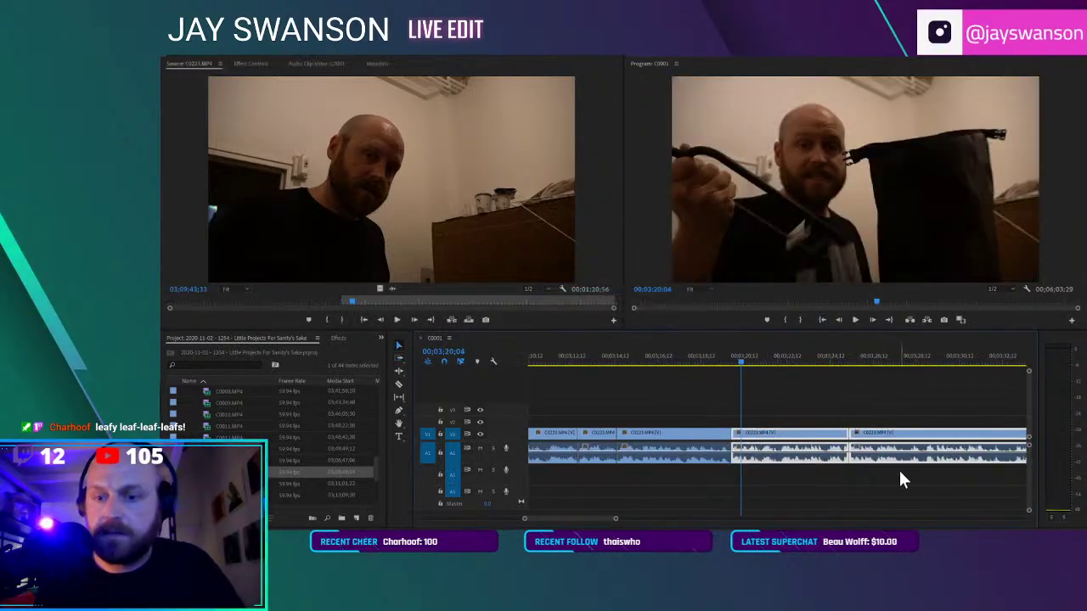
key("ctrl+s")
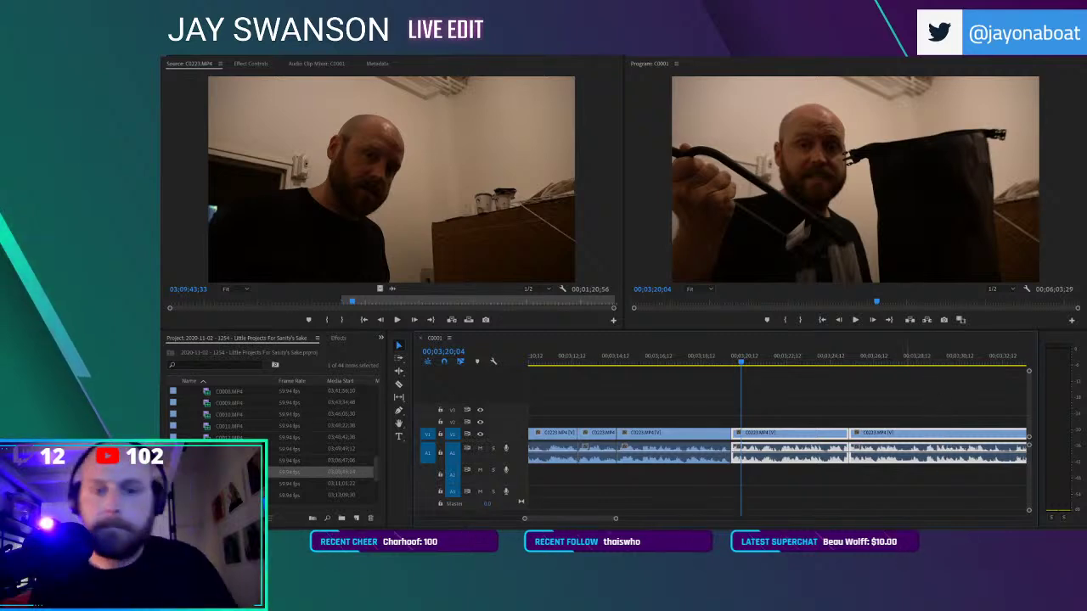
Play on from the last join, split the footage near 03;32 and slide what follows slightly earlier
key("space")
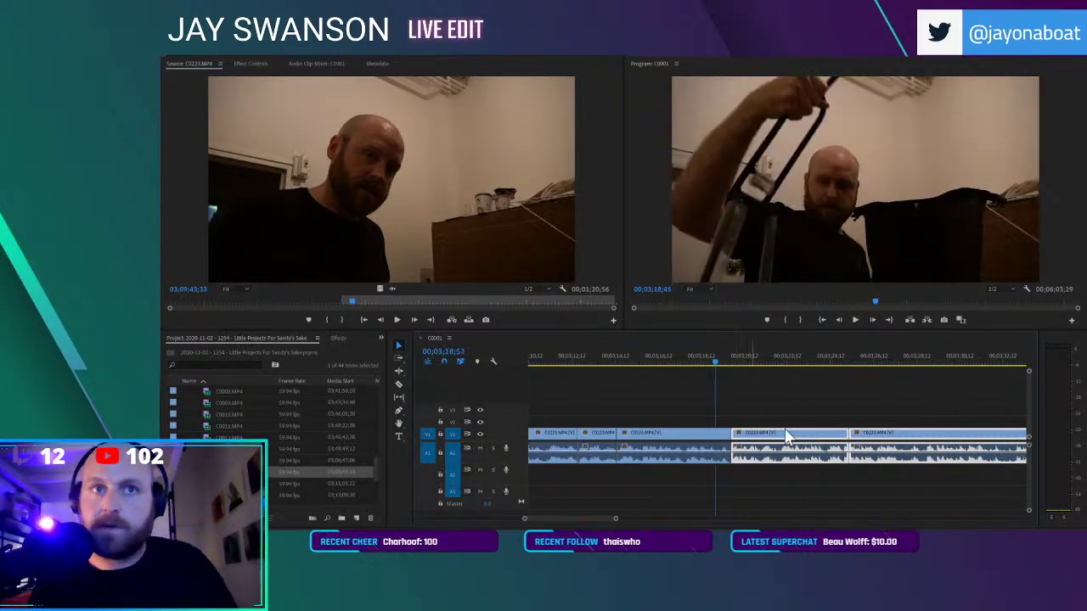
left_click(820, 413)
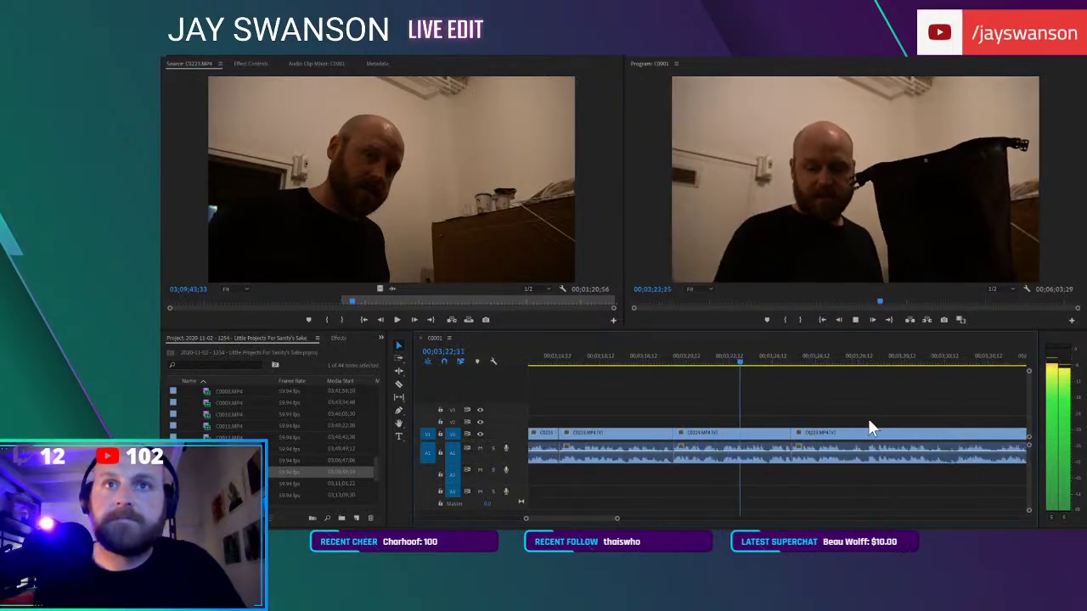
key("c")
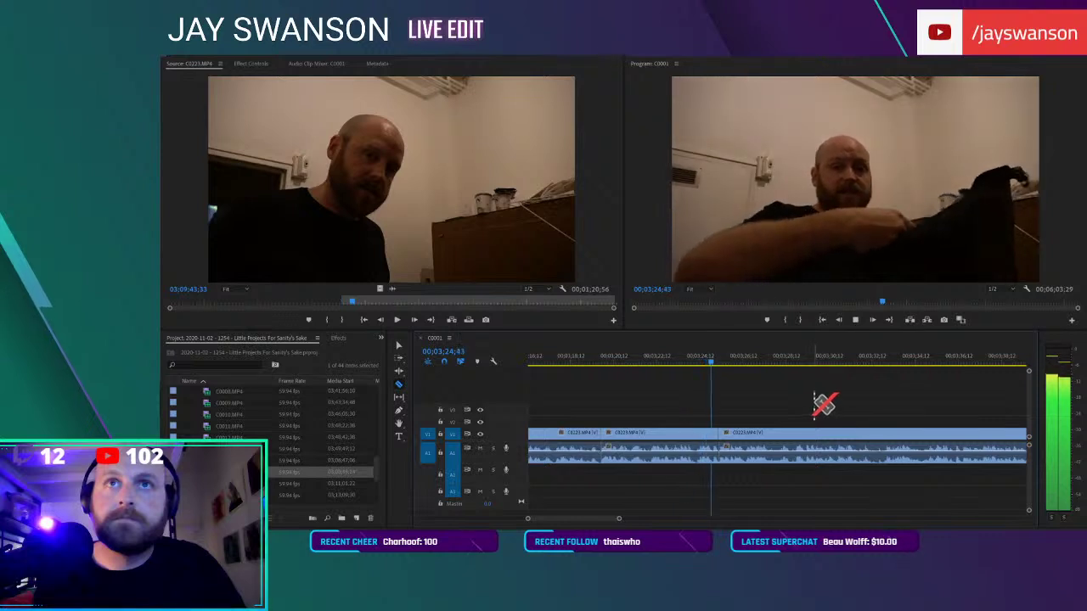
scroll(840, 429, "up", 2)
left_click_drag(873, 435, 857, 449)
scroll(822, 431, "down", 2)
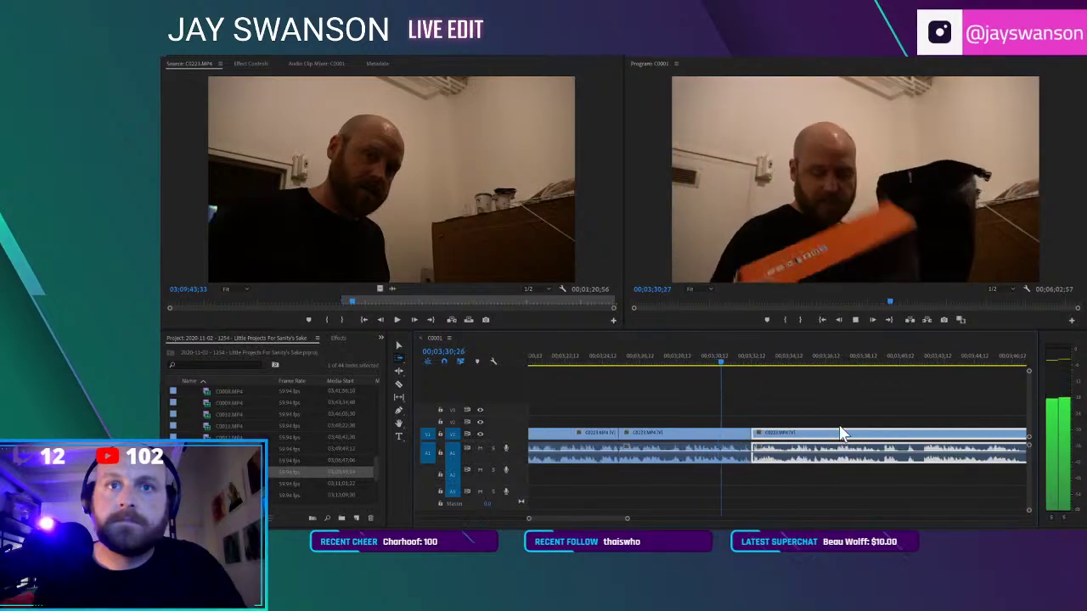
Split the last C0223.MP4 clip near 03;40 and slide the remaining footage slightly earlier
key("c")
left_click(906, 434)
key("a")
left_click_drag(914, 438, 906, 439)
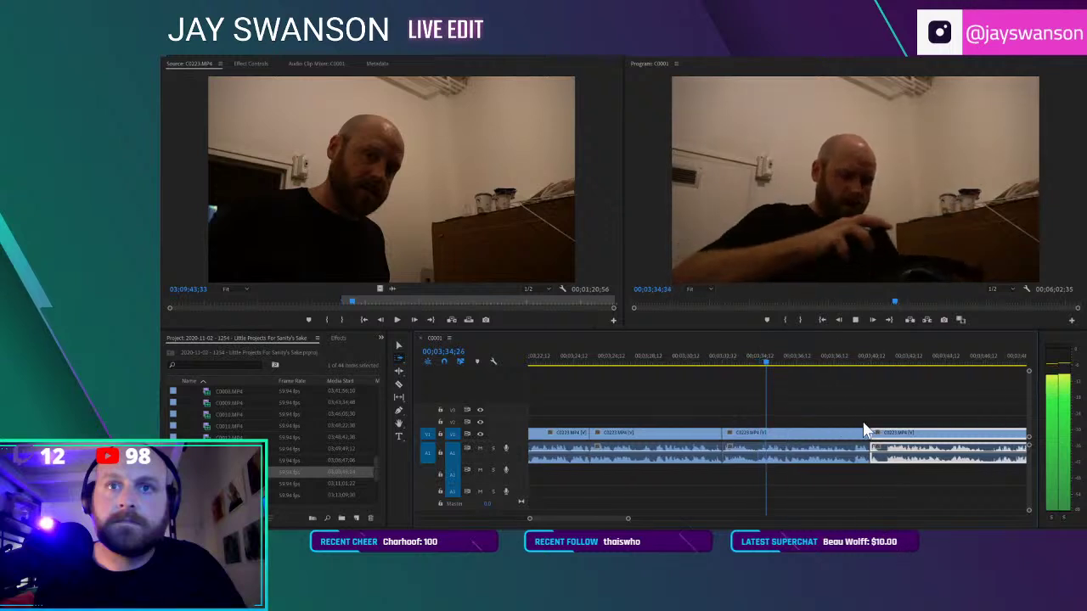
Make another cut just after the 03;40 join and slide the following footage earlier to shorten the short piece
key("c")
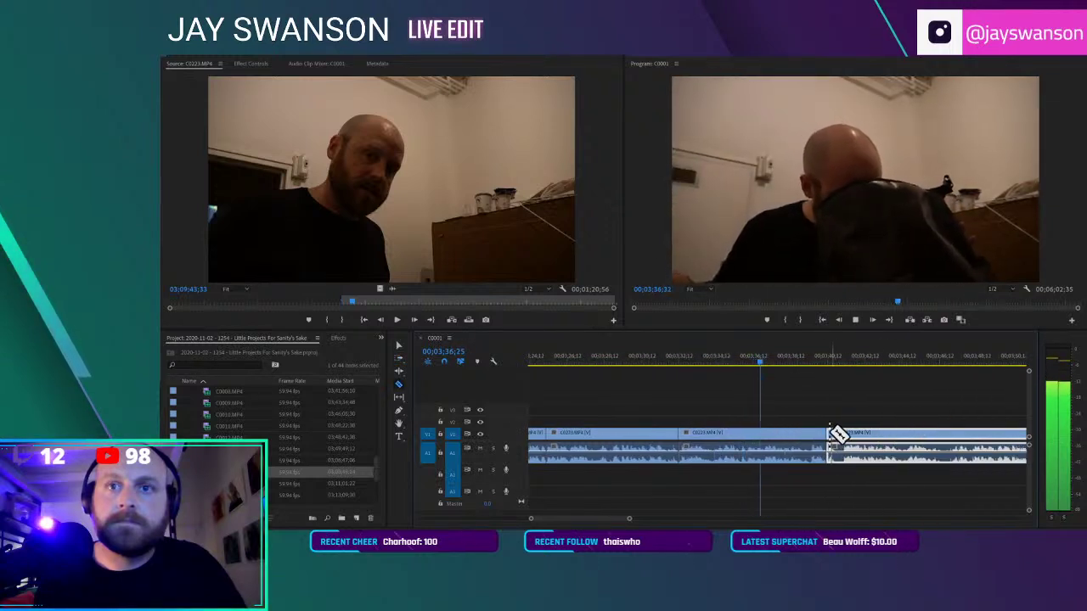
scroll(837, 435, "up", 2)
left_click(849, 431)
key("a")
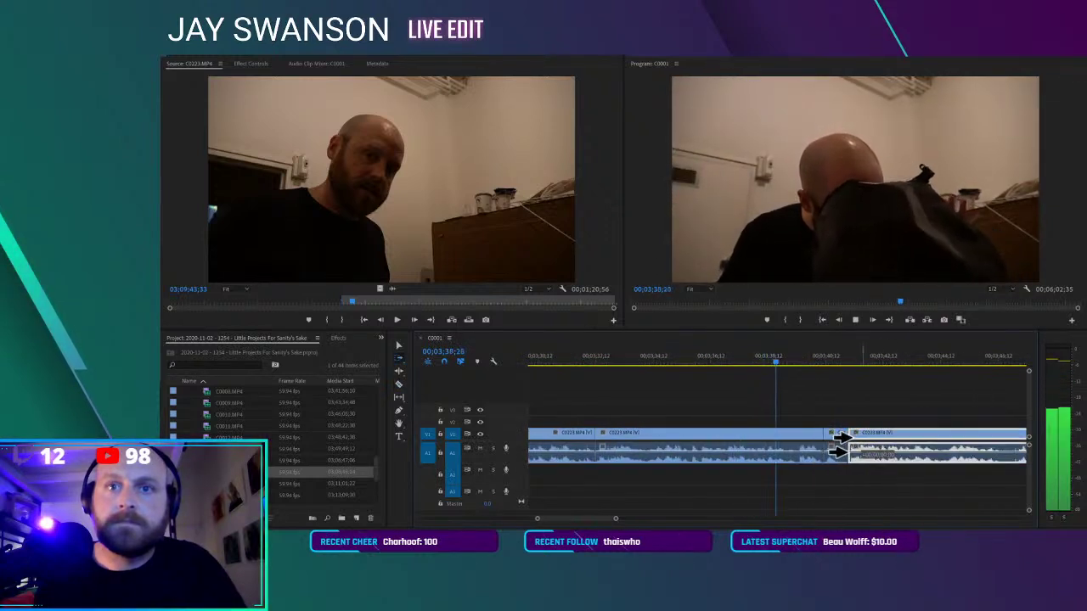
left_click_drag(852, 439, 841, 441)
scroll(802, 431, "down", 2)
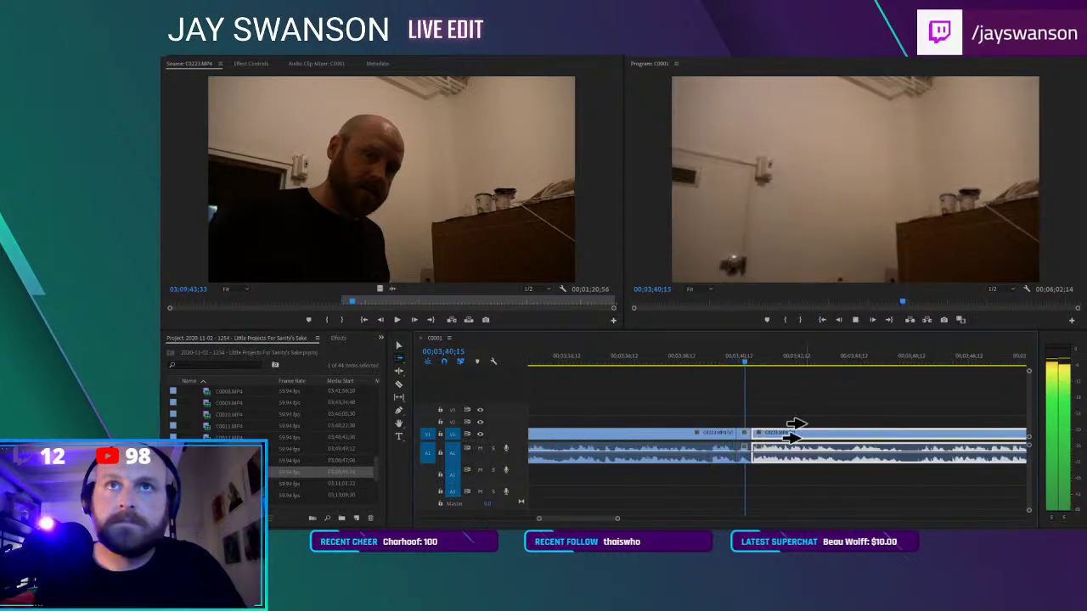
Split the C0223.MP4 footage near 03;46 and slide everything after the cut slightly earlier
key("c")
left_click(916, 443)
key("a")
left_click_drag(928, 445, 916, 447)
key("minus")
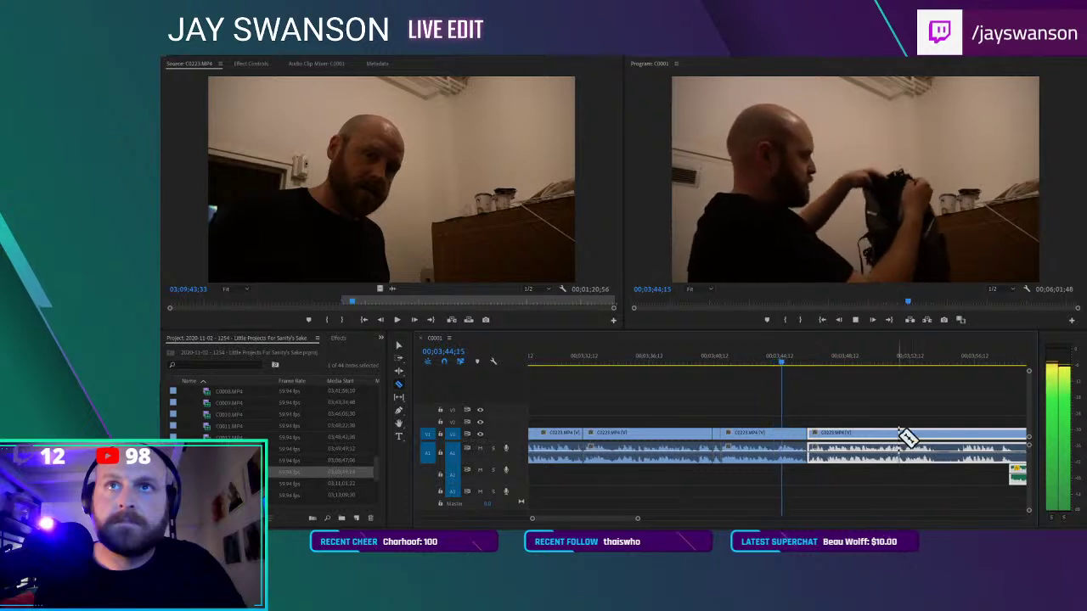
Split the remaining footage near 03;54, slide the last piece and audio clip earlier, and play through to the end
left_click(960, 432)
key("a")
left_click_drag(978, 453, 961, 454)
scroll(943, 444, "down", 3)
scroll(922, 423, "down", 2)
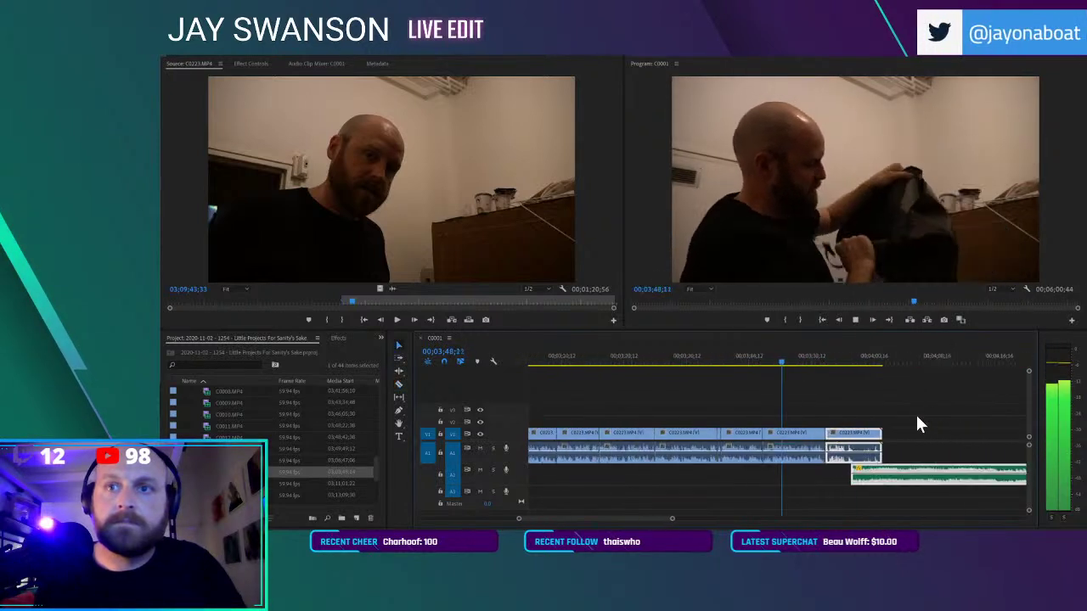
scroll(859, 428, "up", 2)
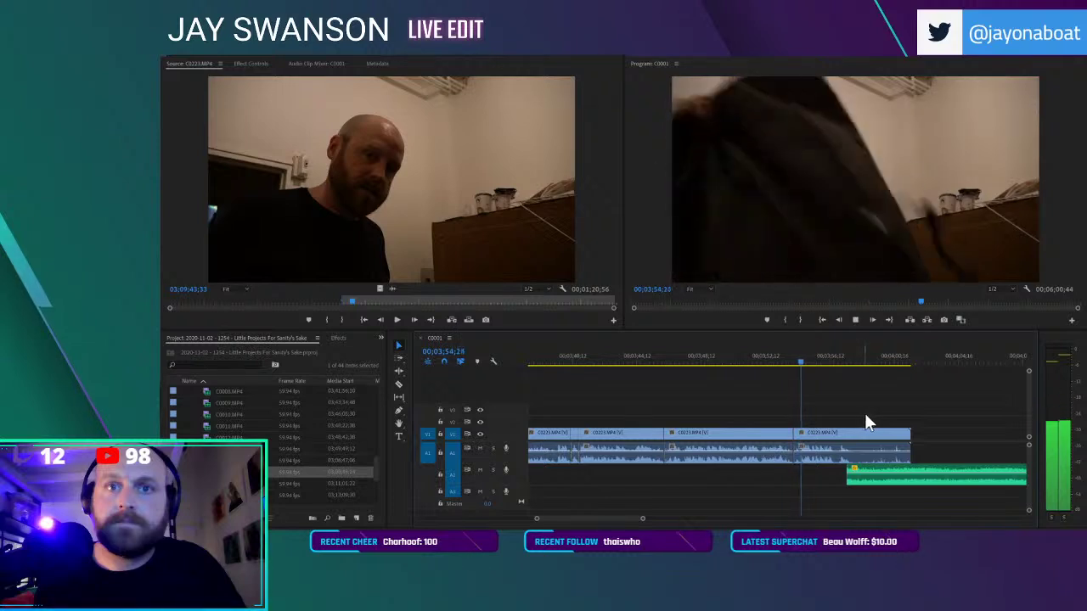
scroll(822, 424, "up", 2)
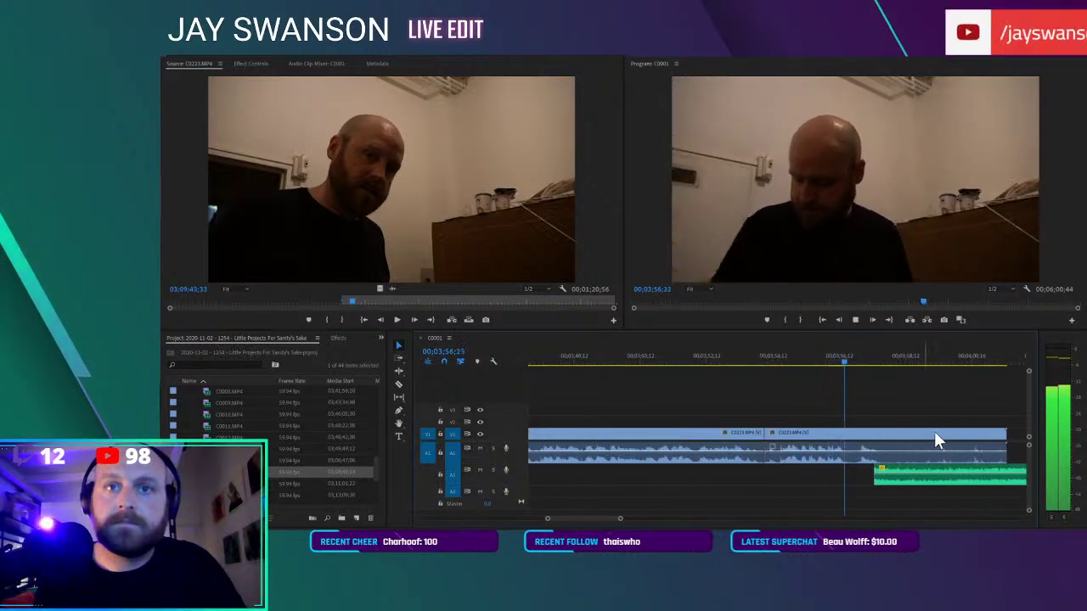
Trim the last C0223.MP4 clip to end at 03;56;36 and append C0224.MP4 from source time 03;11;22;23 directly after it
left_click(839, 360)
left_click_drag(1005, 446, 852, 442)
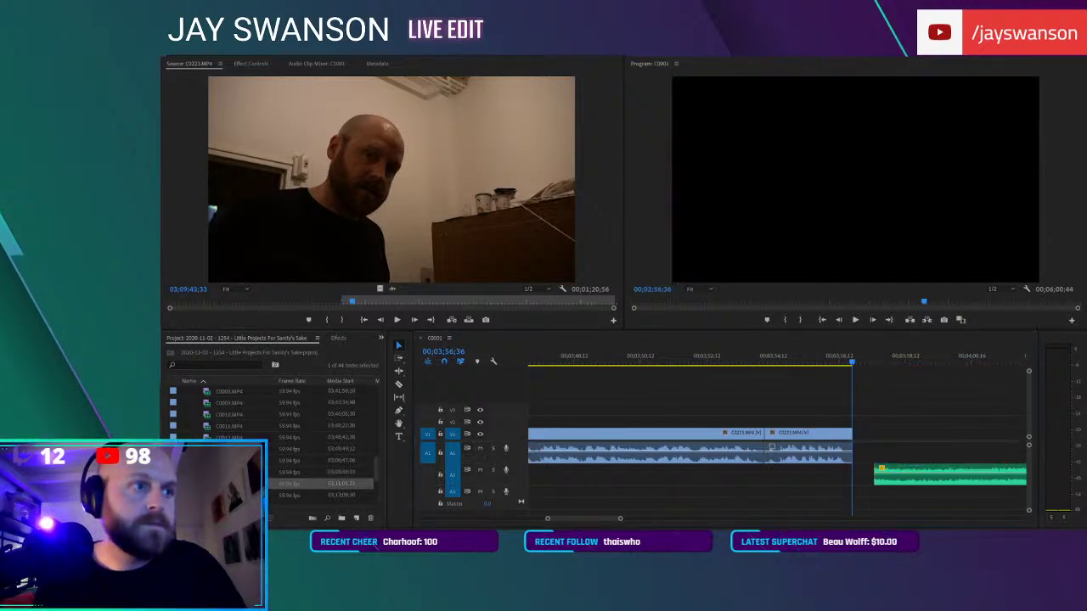
double_click(230, 484)
left_click_drag(219, 303, 240, 316)
left_click(319, 321)
left_click_drag(395, 242, 861, 437)
Move the green audio clip later so that it starts at the end of the added C0224.MP4 footage
key("minus")
scroll(863, 434, "down", 3)
scroll(845, 461, "down", 3)
scroll(789, 456, "right", 3)
left_click_drag(743, 471, 951, 479)
scroll(858, 454, "down", 3)
scroll(871, 464, "down", 2)
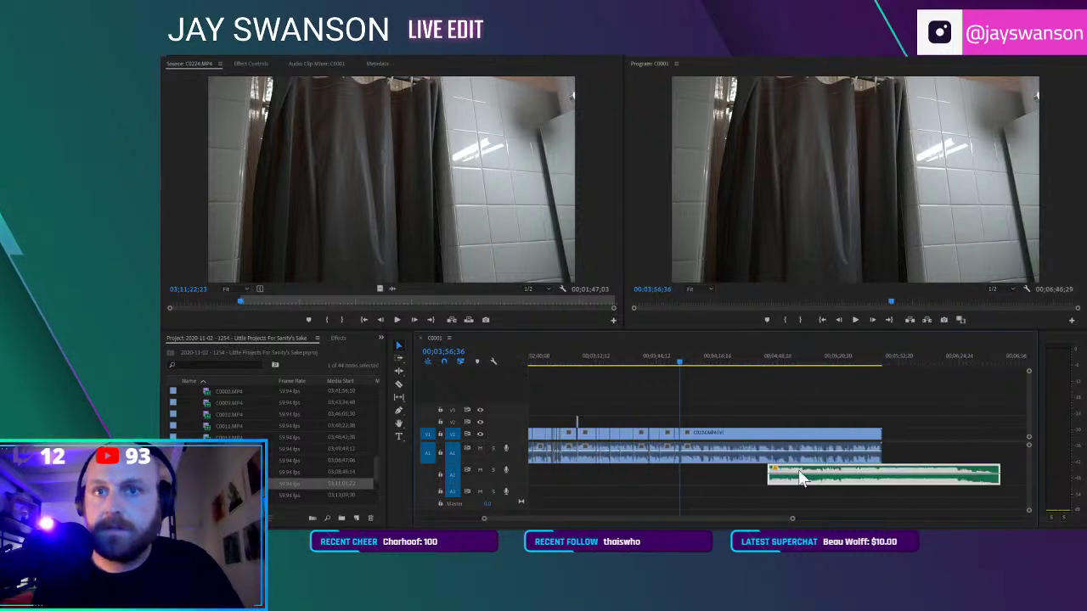
left_click_drag(787, 476, 893, 481)
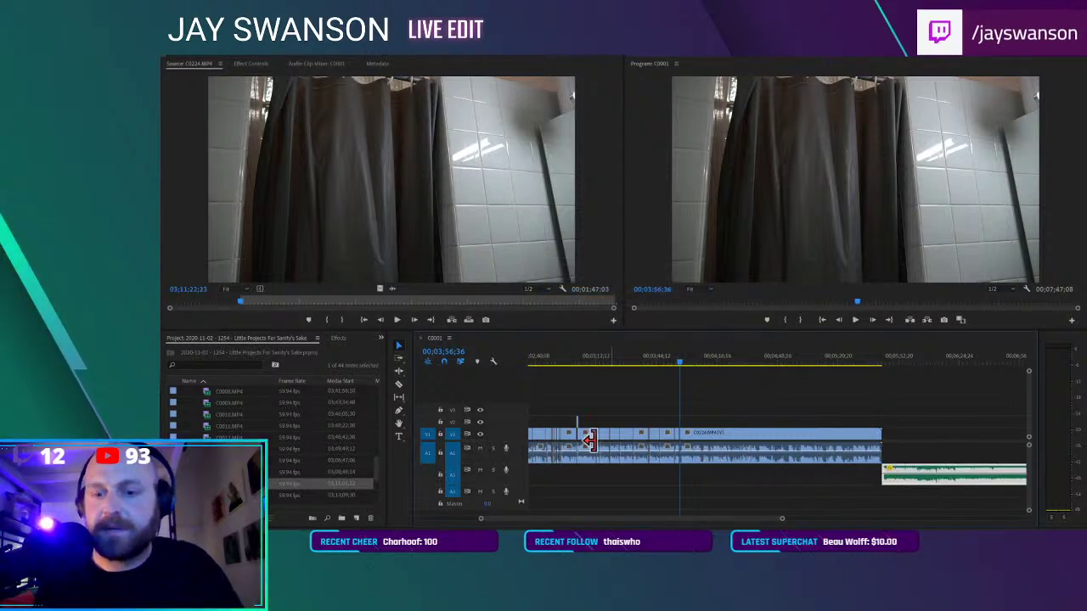
Trim the end of the C0223.MP4 clip slightly at the 03;56 join, close the gap with C0224.MP4, and review the transition
scroll(690, 435, "up", 8)
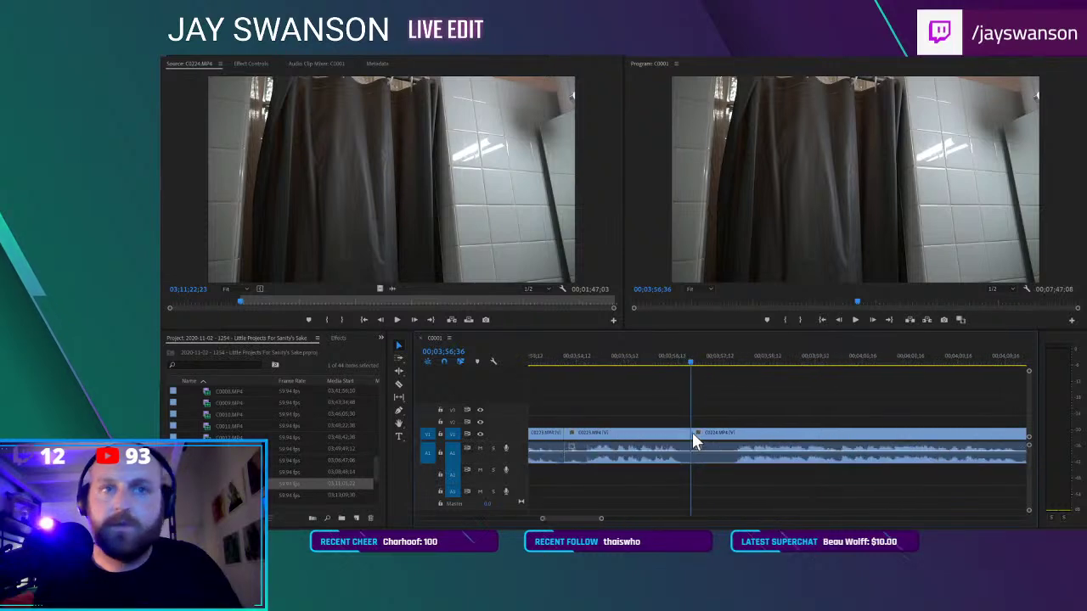
left_click_drag(687, 350, 684, 357)
key("space")
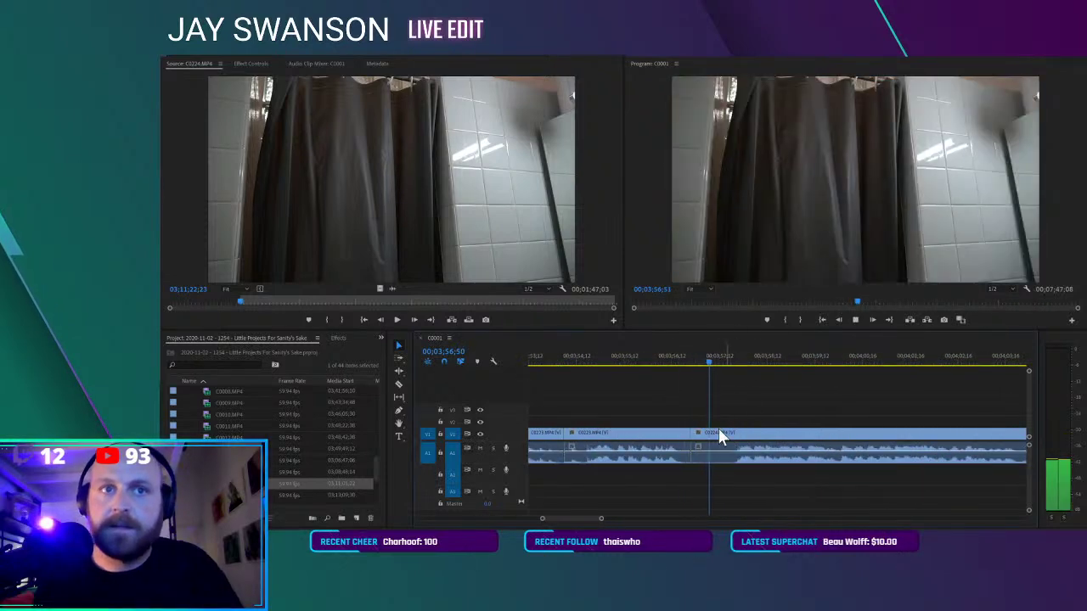
key("space")
key("space")
key("a")
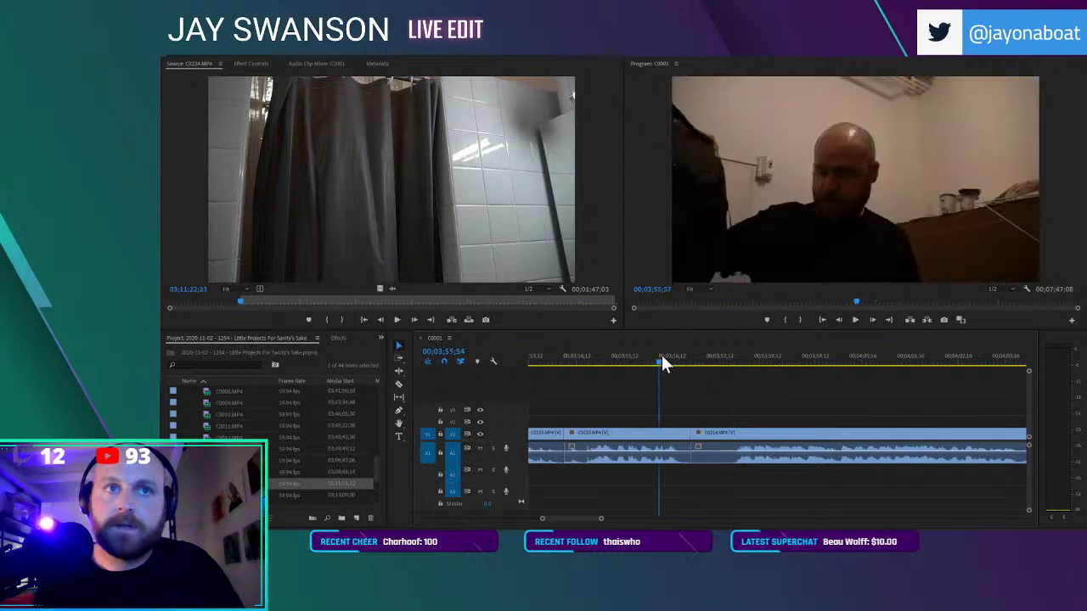
key("space")
key("space")
mouse_move(684, 434)
left_mouse_down()
mouse_move(675, 439)
mouse_move(724, 454)
mouse_move(686, 450)
left_mouse_up()
left_click(721, 436)
key("a")
key("v")
left_click(671, 355)
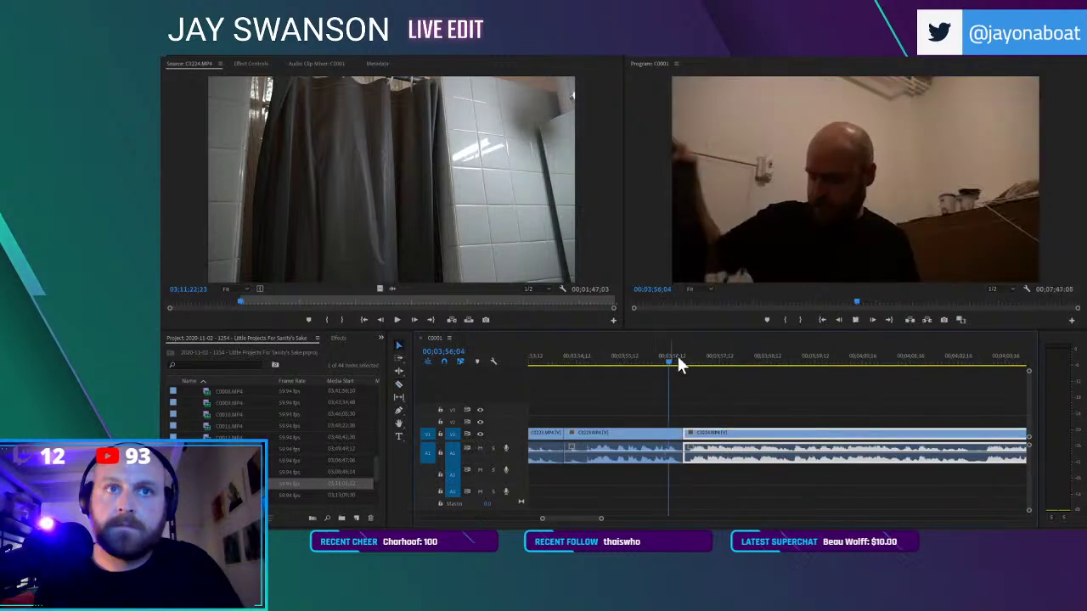
key("space")
Split the opening C0224.MP4 footage near 04;04 and slide the remaining footage slightly earlier
scroll(742, 401, "down", 2)
key("c")
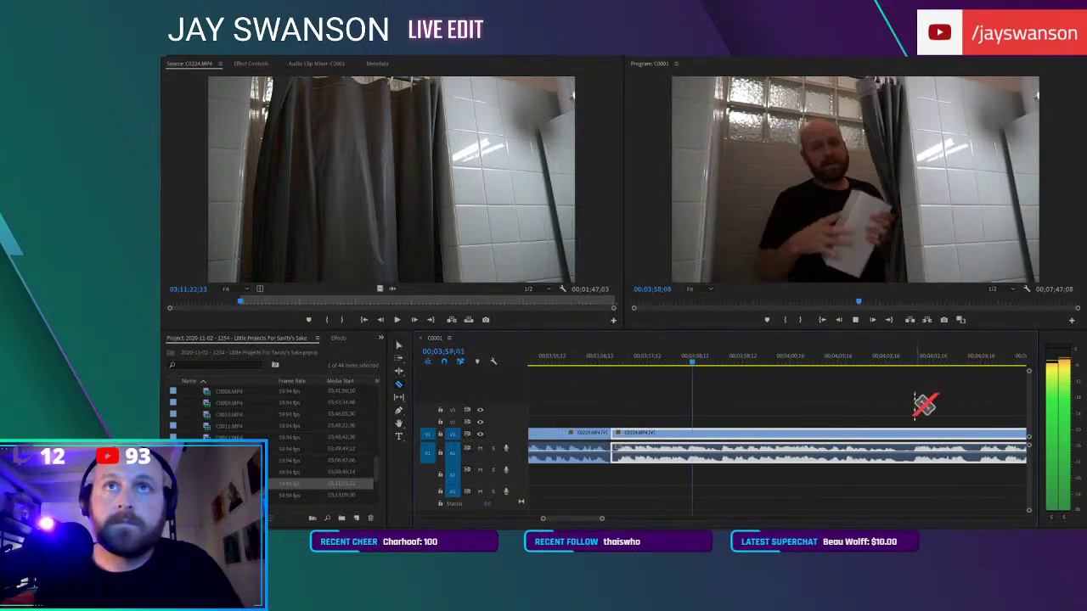
scroll(873, 425, "down", 2)
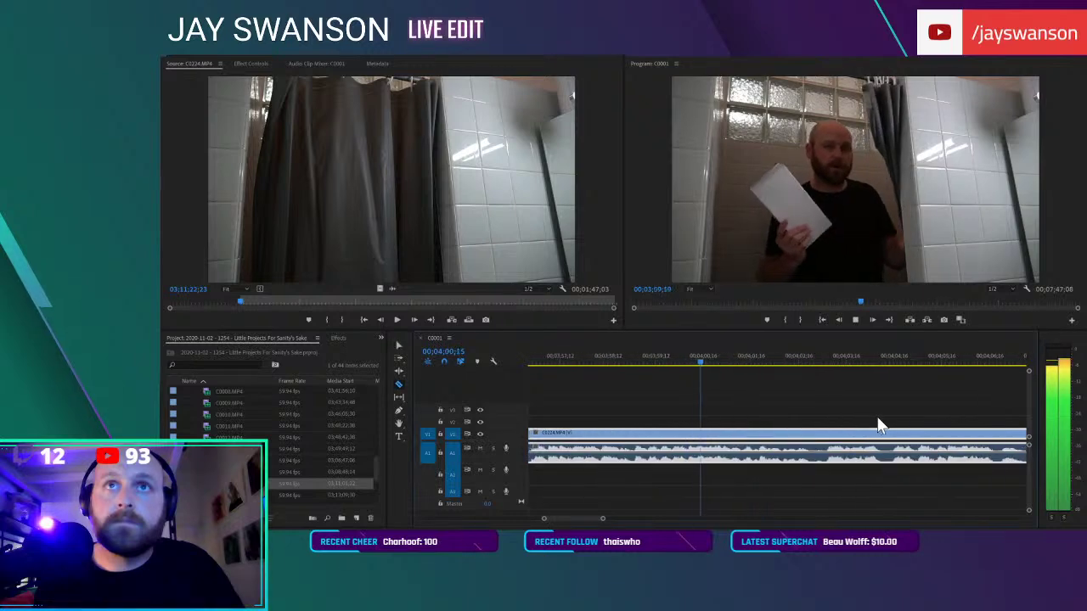
scroll(860, 422, "down", 1)
left_click(848, 435)
key("a")
mouse_move(858, 443)
left_mouse_down()
mouse_move(852, 427)
mouse_move(855, 446)
left_mouse_up()
left_click(883, 431)
key("a")
Cut out the next pause in C0224.MP4 before 04;09 and slide the following footage earlier to close the gap
left_click(813, 361)
key("c")
left_click(923, 431)
left_click(932, 430)
key("a")
left_click_drag(935, 443, 904, 443)
key("c")
scroll(923, 432, "right", 4)
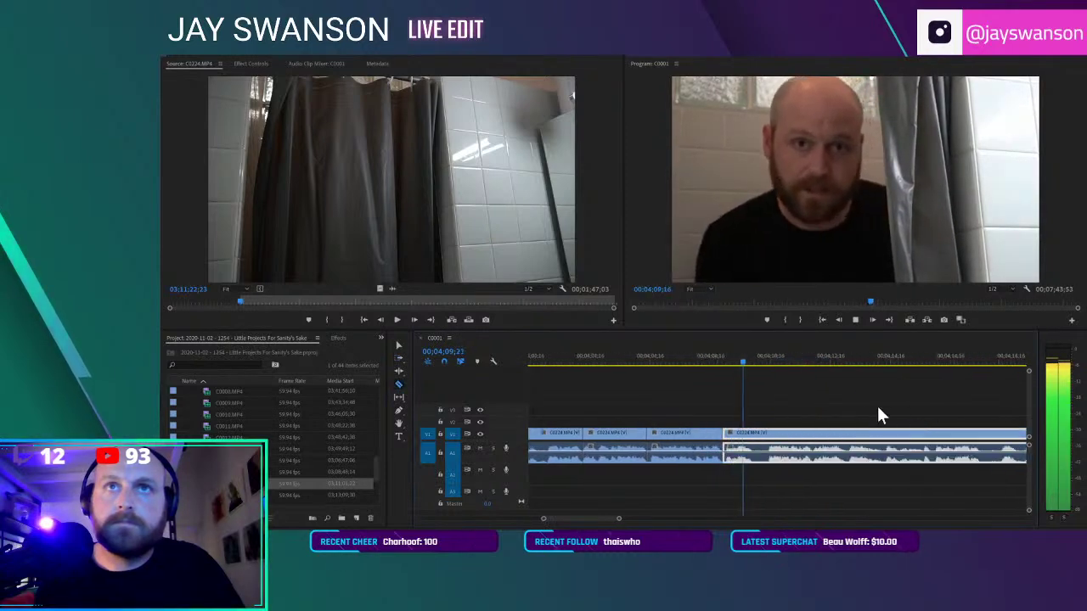
Split the remaining C0224.MP4 footage near 04;18 and slide everything after the cut slightly earlier
key("minus")
scroll(902, 434, "up", 2)
left_click(847, 431)
key("a")
left_click_drag(850, 442, 848, 443)
scroll(845, 440, "down", 2)
scroll(858, 439, "right", 3)
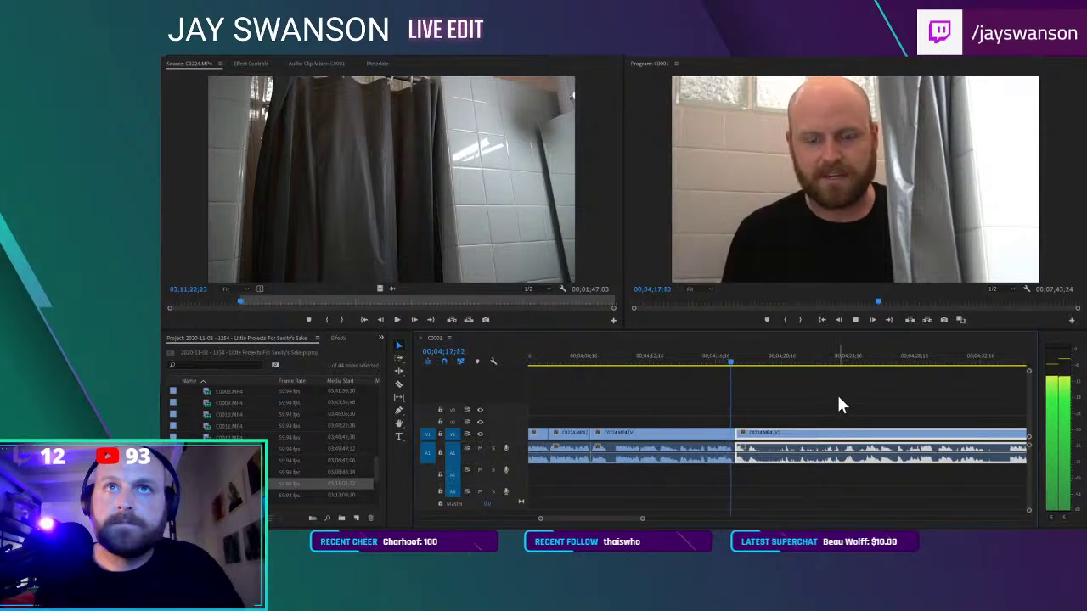
Remove the C0224.MP4 section between about 04;19 and 04;24 by moving the following footage back to the first cut
key("space")
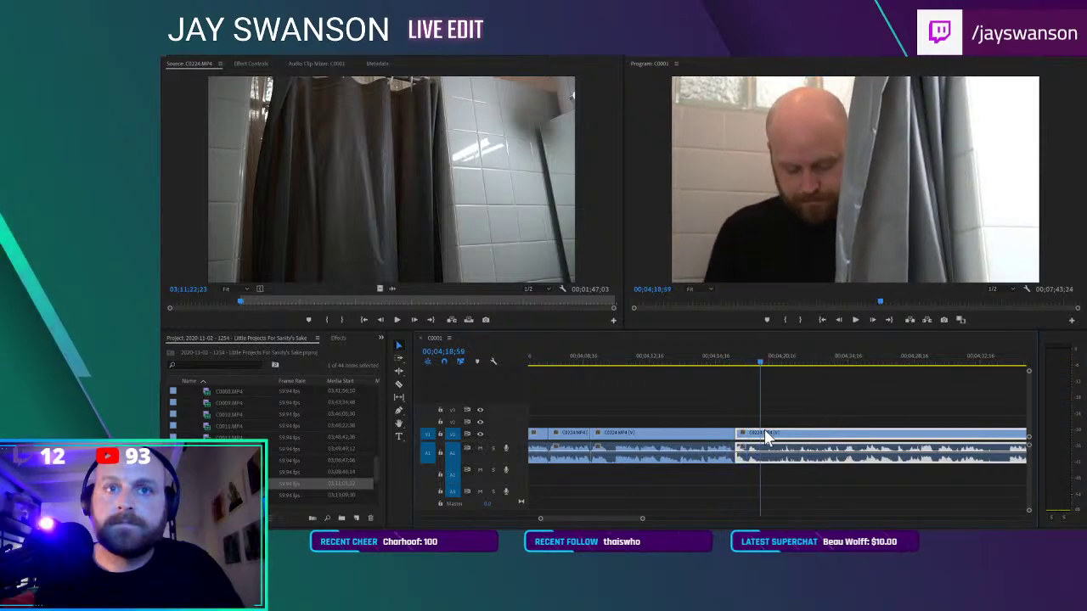
key("c")
left_click(762, 434)
left_click_drag(768, 360, 845, 382)
left_click(847, 433)
key("v")
left_click_drag(851, 433, 768, 438)
left_click(755, 353)
key("space")
scroll(845, 425, "up", 2)
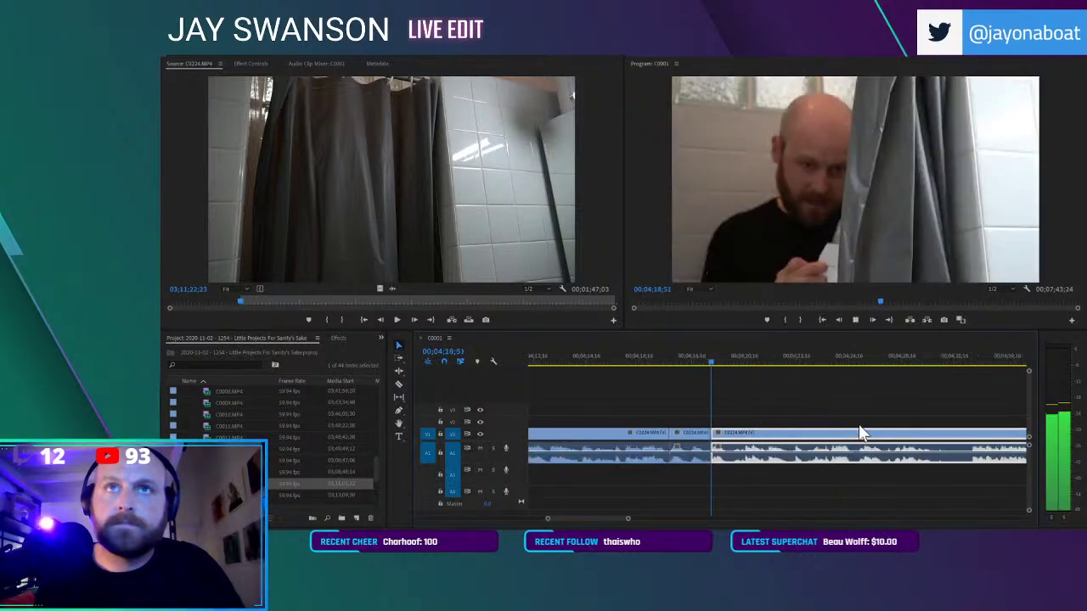
Split the C0224.MP4 footage near 04;28 and slide the rest about one second earlier
key("c")
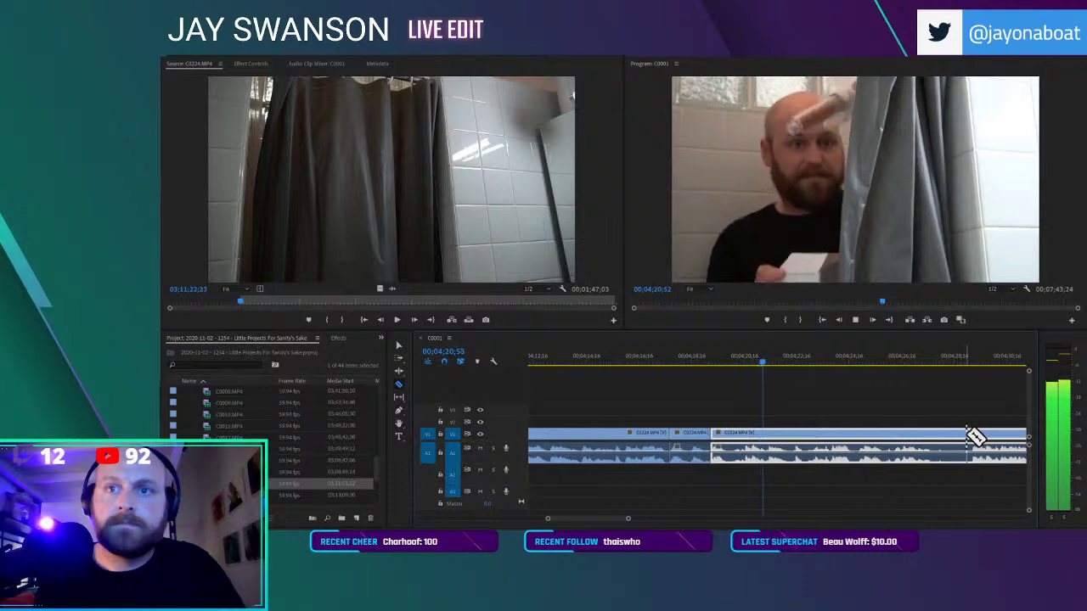
left_click_drag(966, 439, 937, 446)
scroll(892, 446, "down", 1)
Split C0224.MP4 near 04;23 and slide all following footage earlier to shorten the shot before the cut
key("c")
left_click(745, 433)
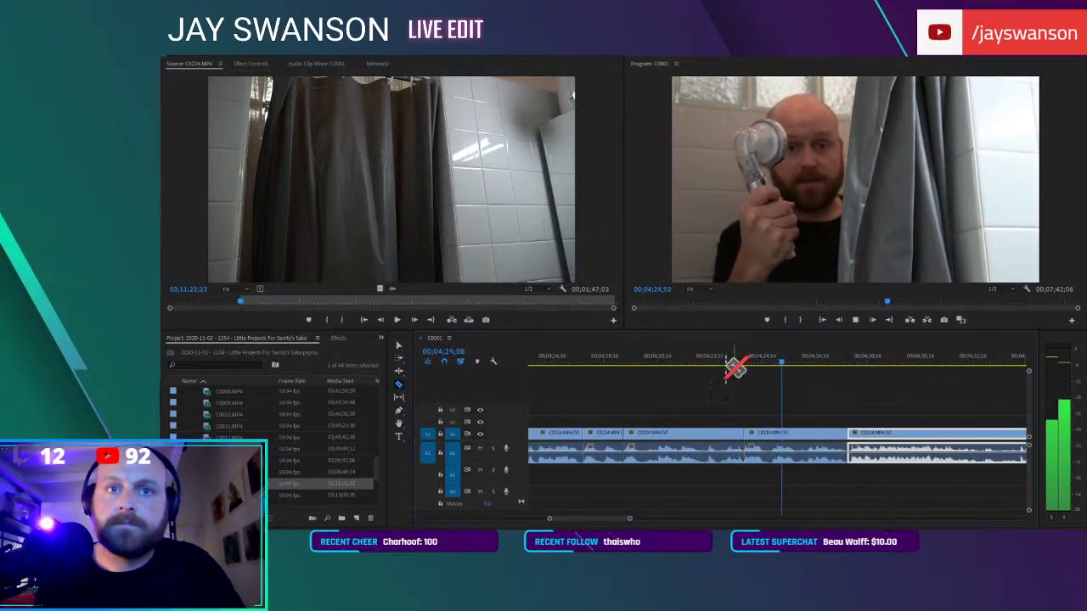
left_click(681, 357)
key("a")
left_click_drag(784, 435, 740, 446)
key("v")
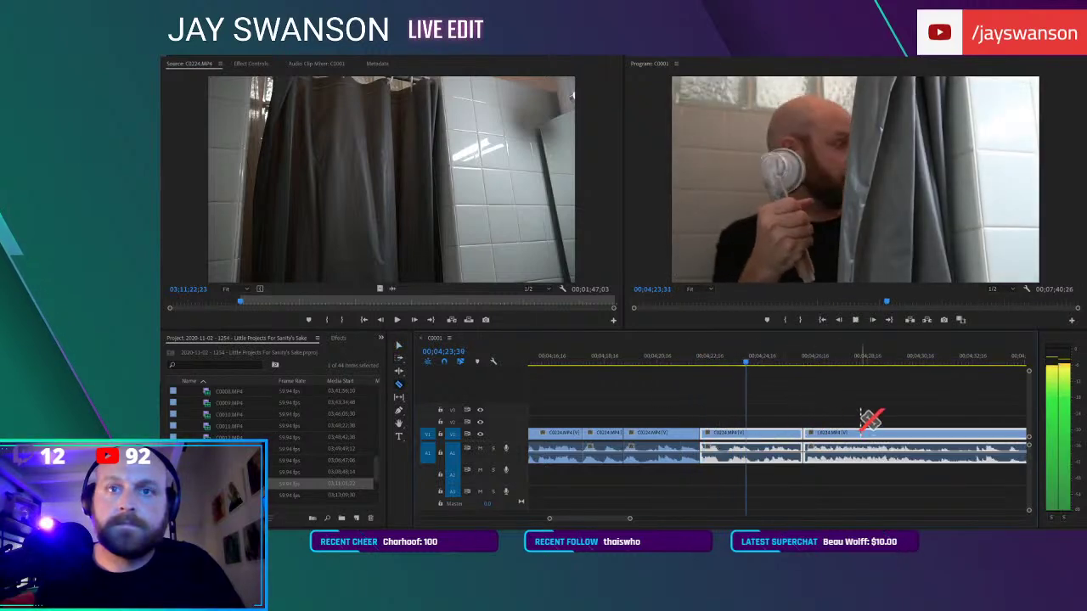
Cut out about seven seconds of C0224.MP4 so that the remaining footage resumes near 04;34
scroll(861, 417, "down", 3)
scroll(849, 423, "down", 2)
left_click_drag(945, 433, 791, 451)
scroll(790, 450, "up", 2)
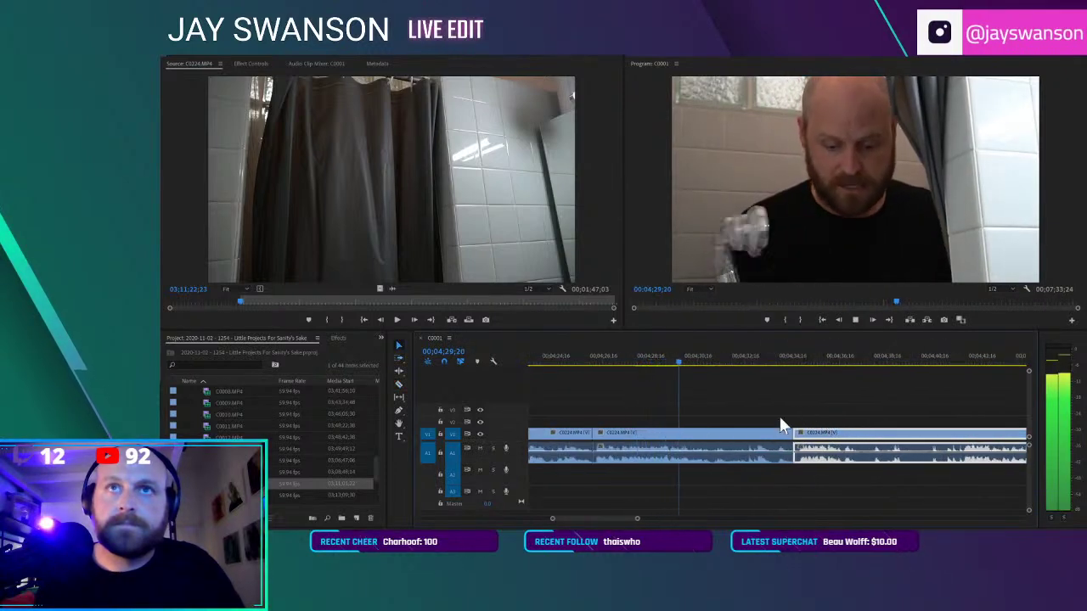
Remove the C0224.MP4 section between about 04;30 and 04;34, close the gap, and save the project
key("c")
key("space")
left_click_drag(692, 366, 794, 395)
key("a")
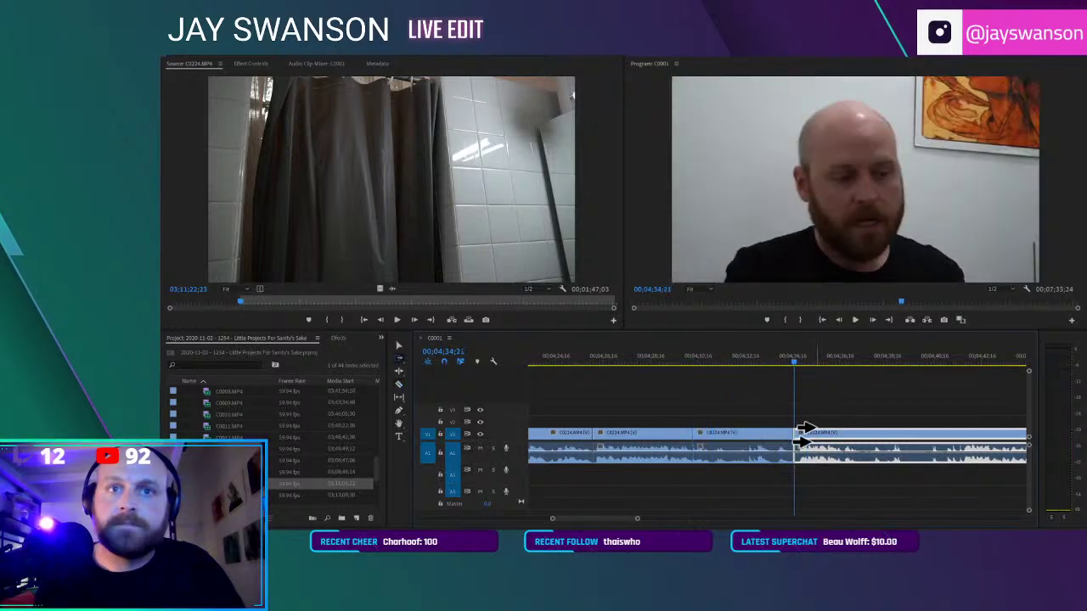
key("a")
left_click_drag(810, 434, 710, 436)
key("ctrl+s")
left_click(688, 361)
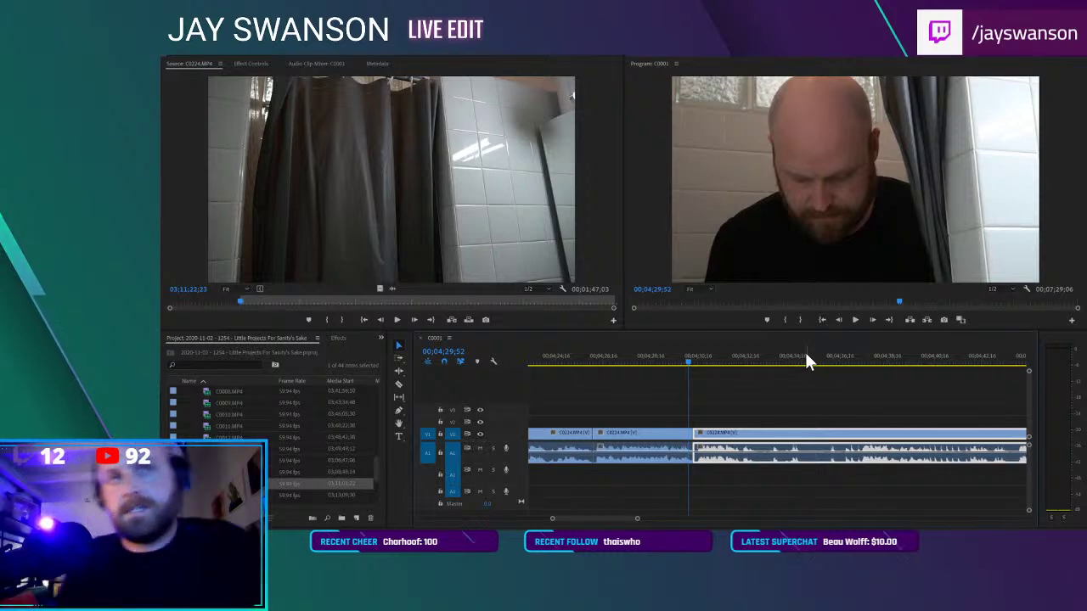
key("ctrl+s")
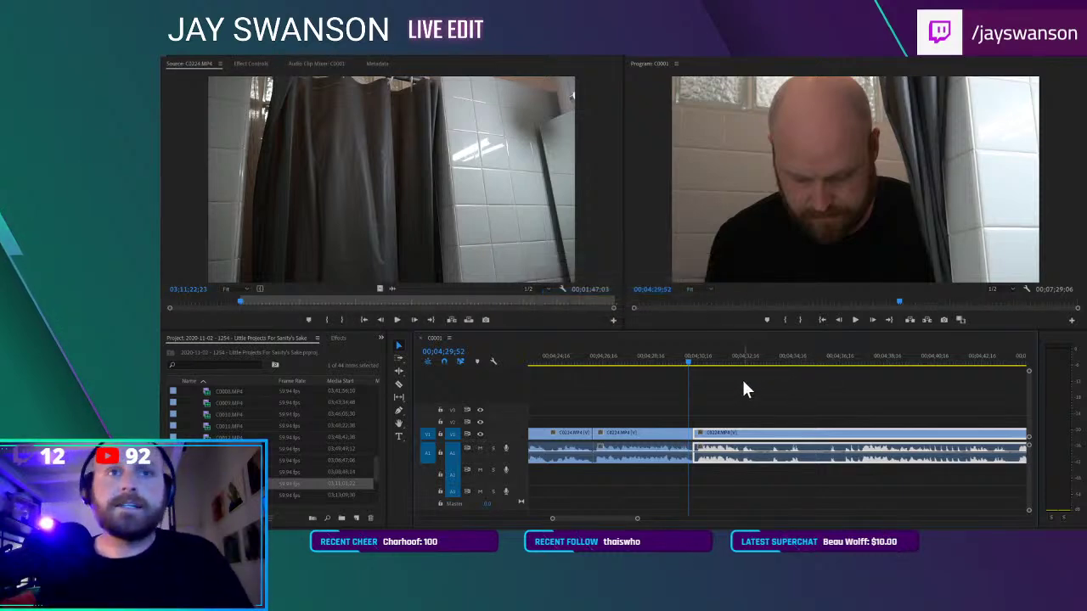
Play through the 04;30 join and split the following C0224.MP4 footage near 04;33
left_click(733, 386)
left_click(682, 362)
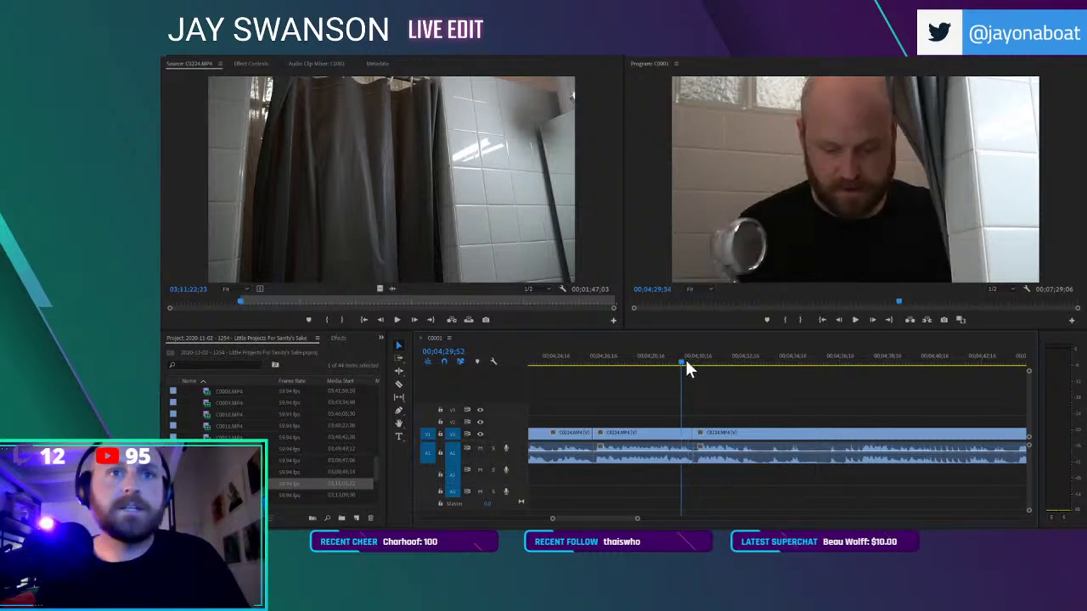
key("space")
key("=")
key("c")
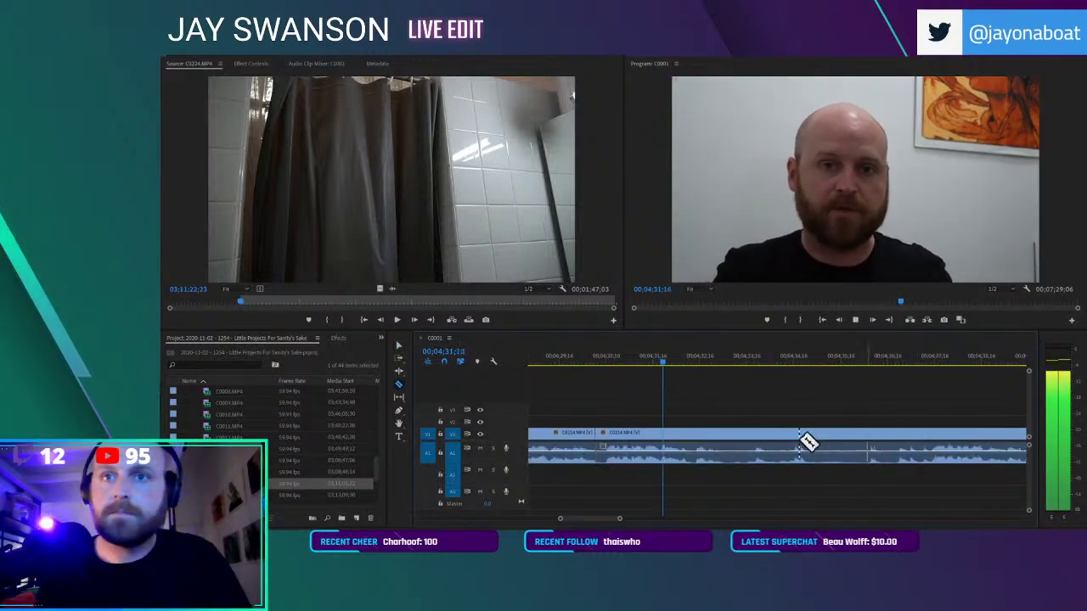
key("minus")
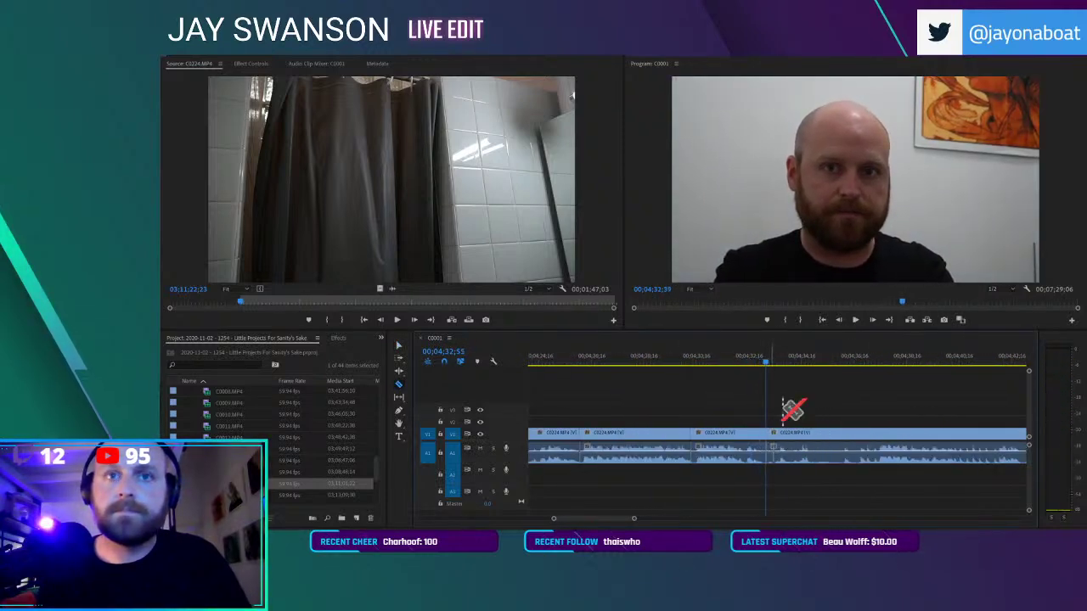
Split C0224.MP4 near 04;39, move the footage after the cut back to 04;33, and play the new join
left_click_drag(768, 351, 907, 369)
key("minus")
scroll(849, 386, "down", 2)
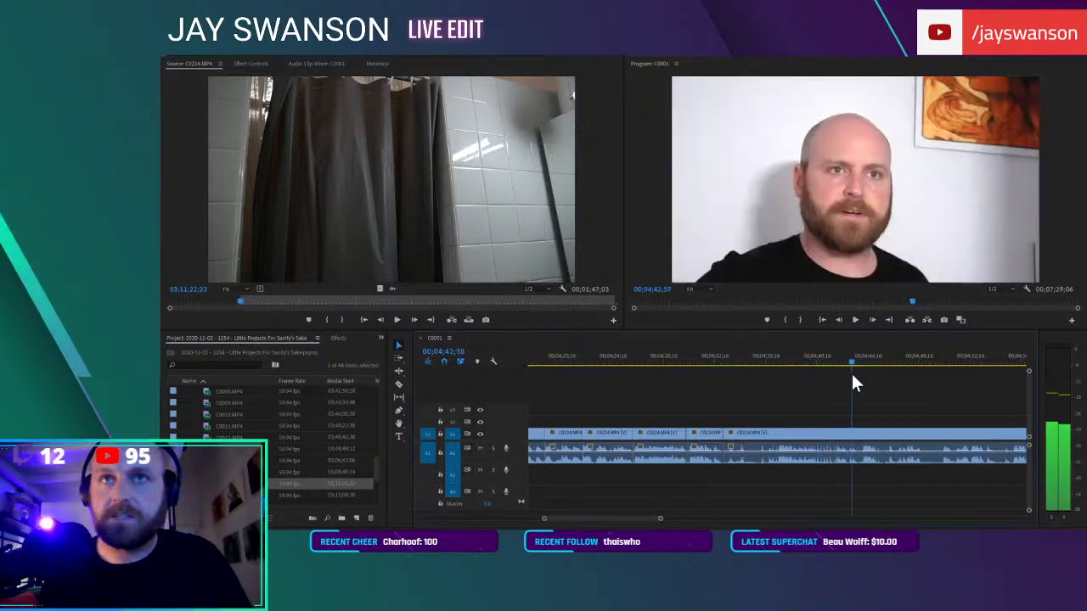
key("c")
left_click(828, 351)
key("space")
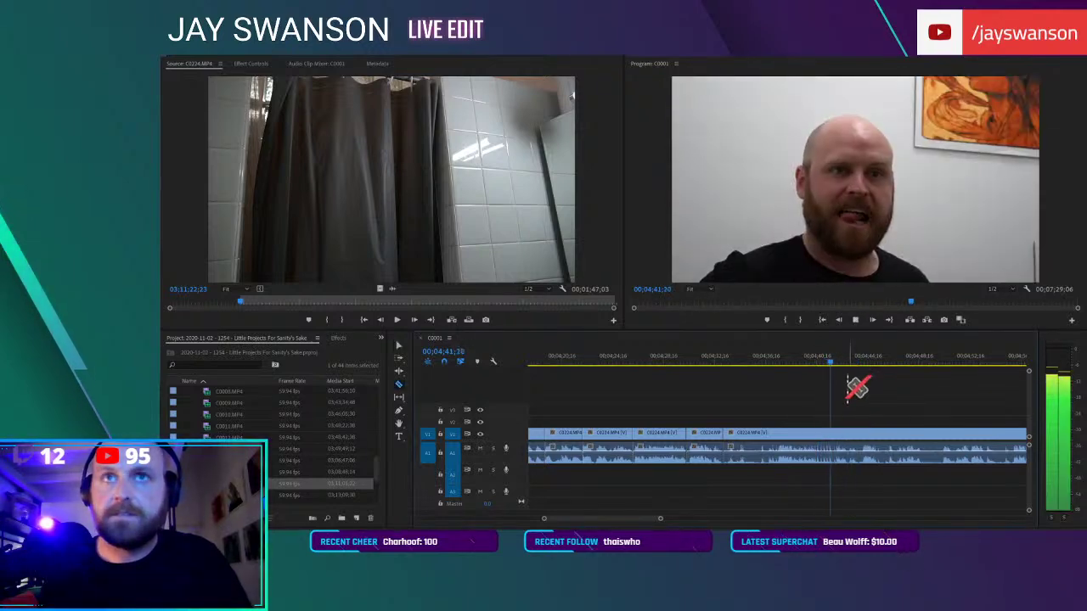
left_click_drag(817, 359, 800, 378)
left_click(795, 435)
key("v")
left_click_drag(809, 435, 737, 442)
left_click(712, 349)
key("space")
scroll(745, 419, "up", 2)
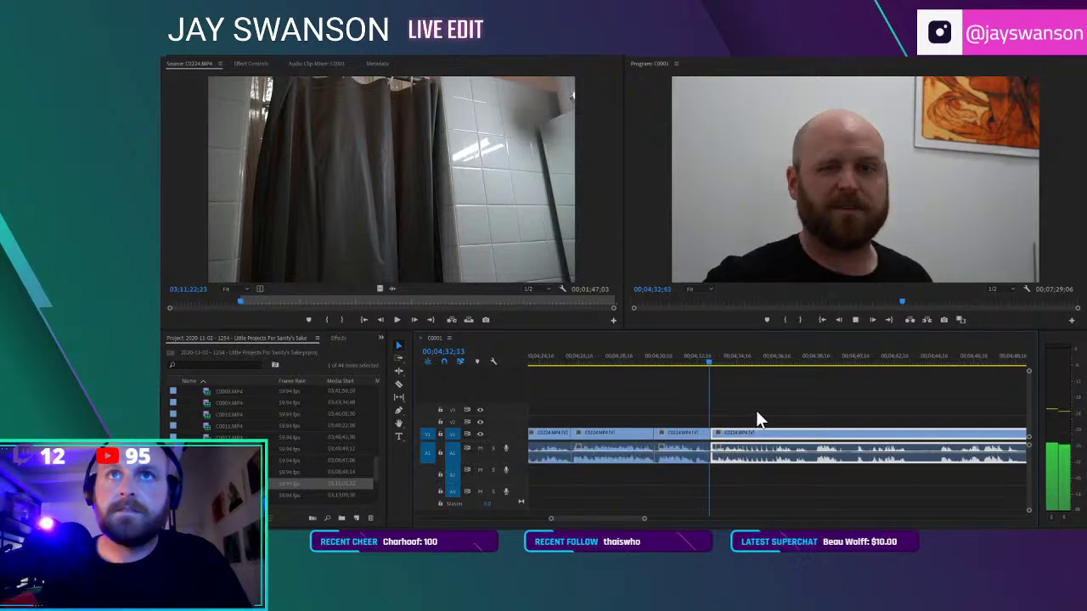
Split the last C0224.MP4 clip near 04;43, where the speaker finishes and leans out of frame
key("c")
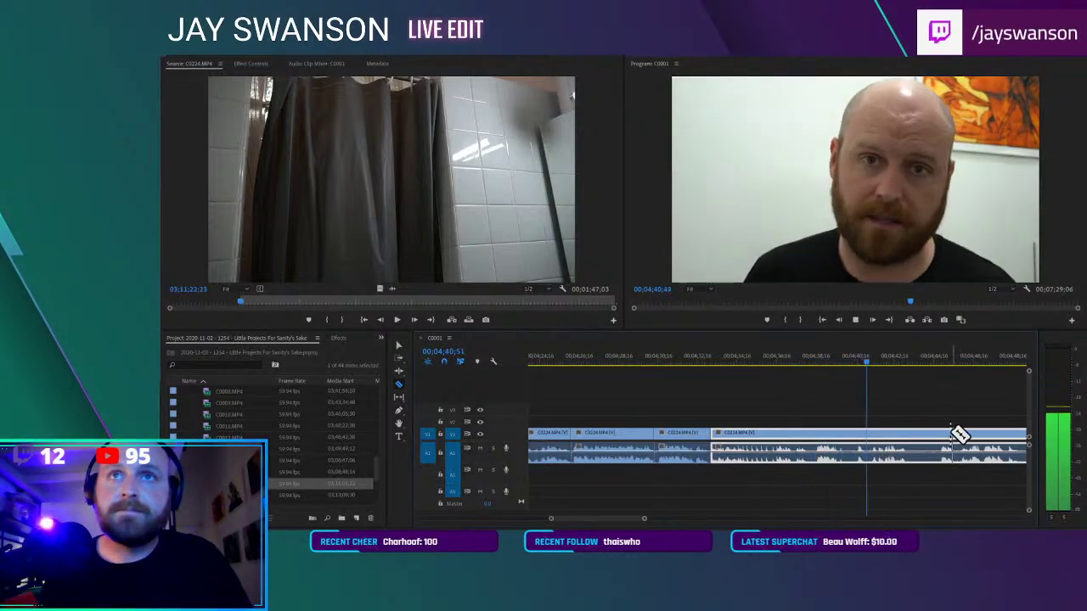
left_click(916, 437)
key("minus")
key("minus")
key("minus")
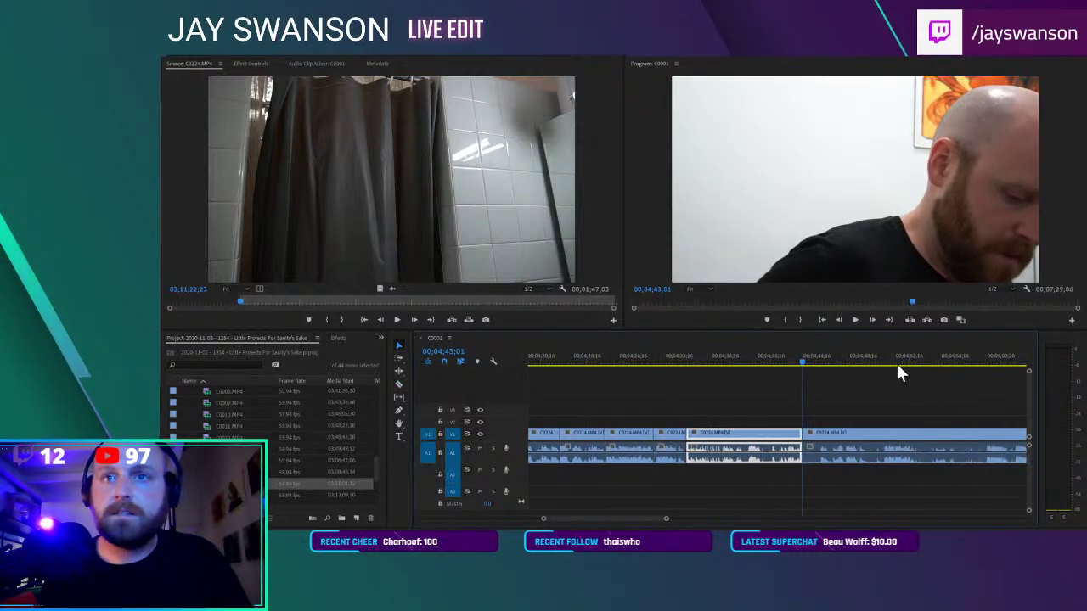
Skim the remaining shower-head footage and split the last C0224.MP4 clip near 04;59
left_click(886, 364)
key("space")
key("minus")
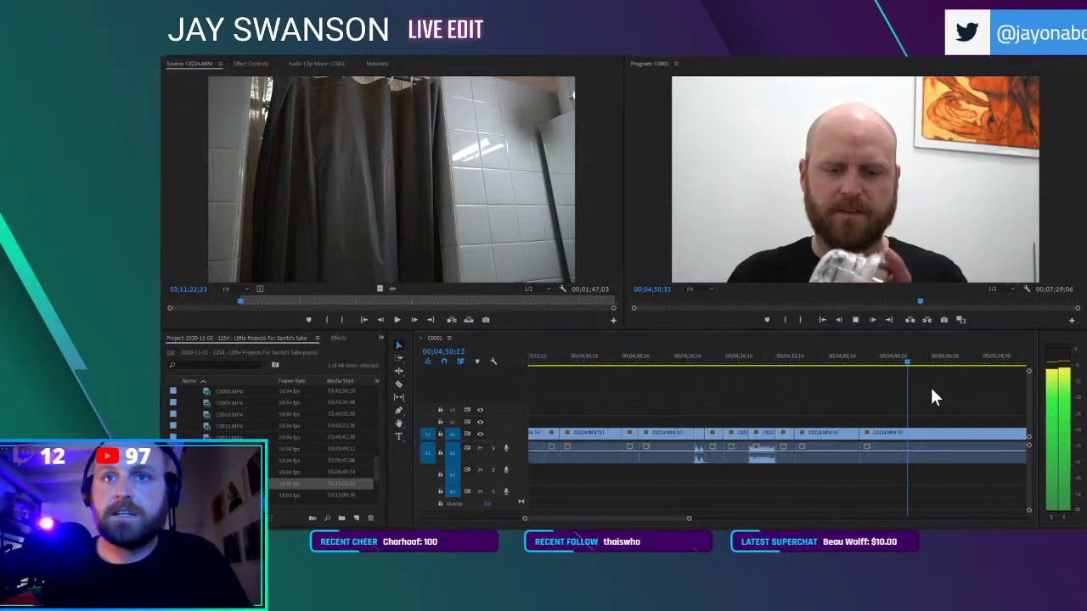
left_click(877, 352)
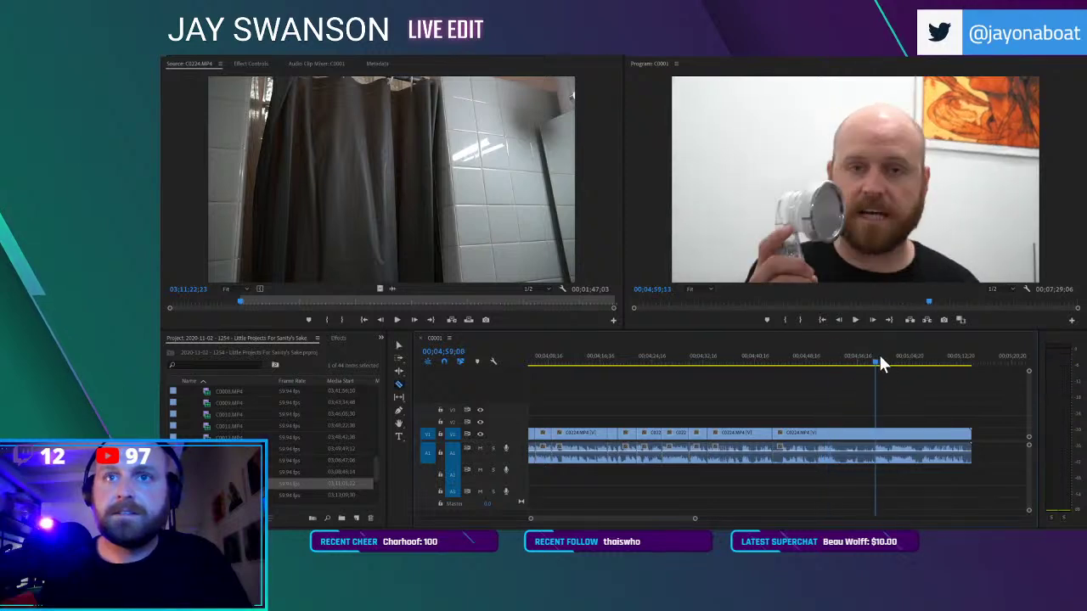
left_click(873, 434)
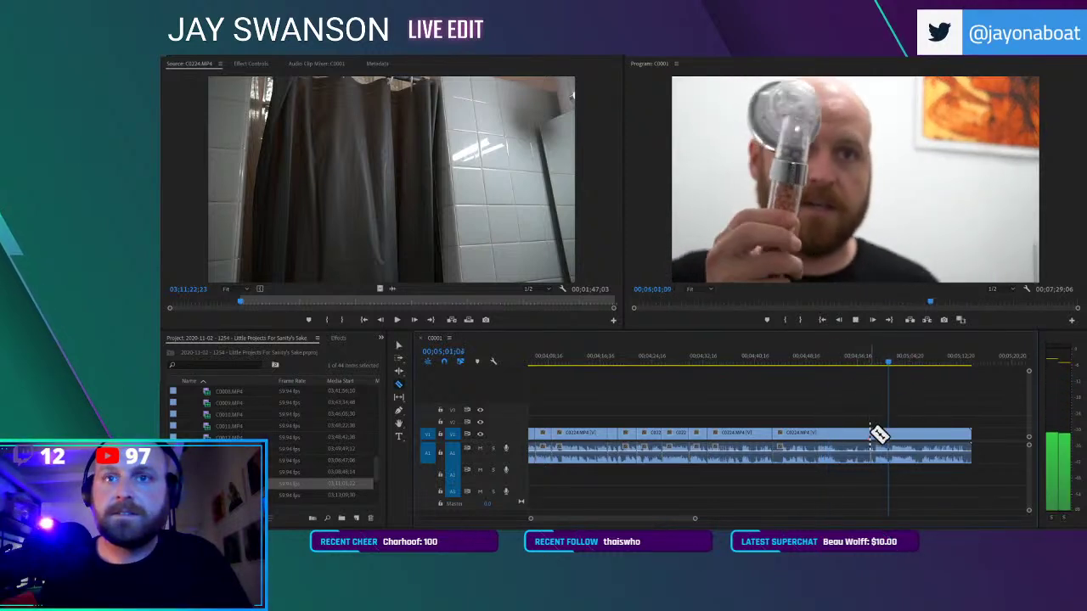
key("space")
key("v")
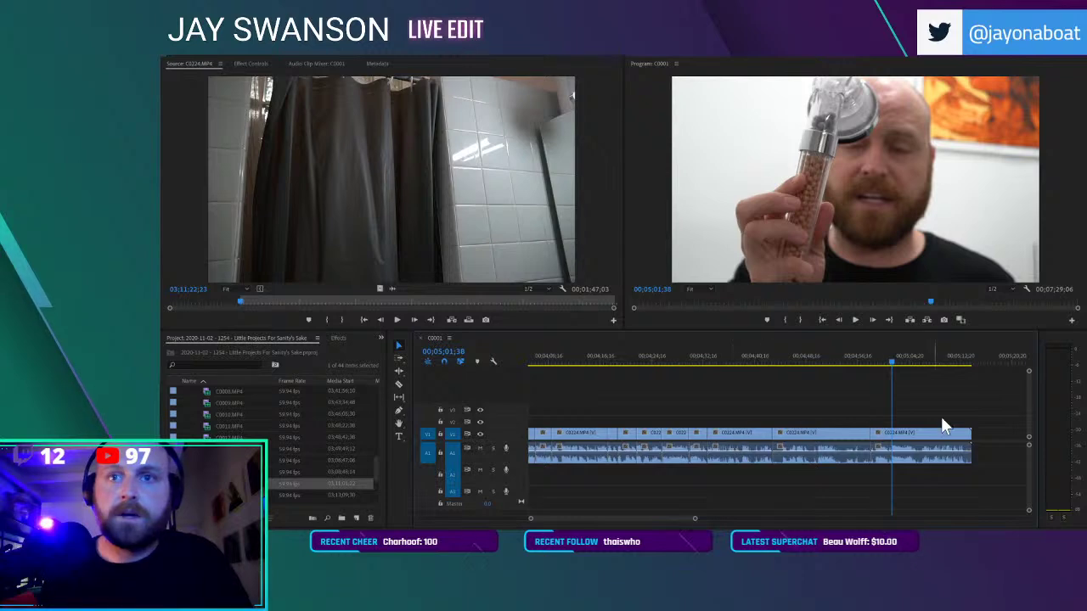
Delete the C0224.MP4 piece between 04;59 and a new cut near 05;01, close the gap, and play the ending
key("space")
left_click(891, 434)
key("space")
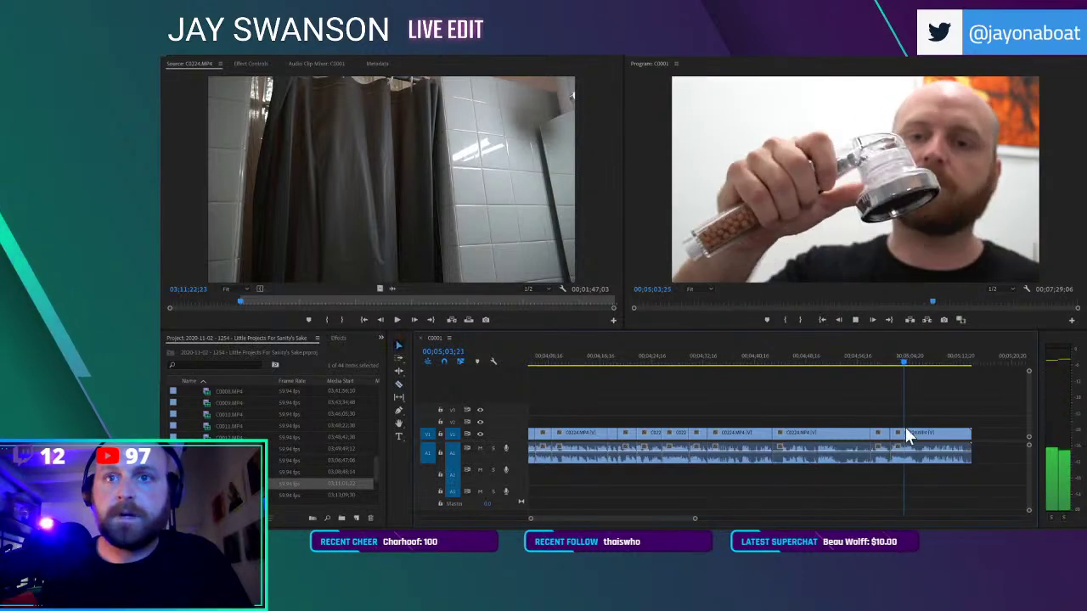
key("v")
left_click(883, 441)
key("Delete")
left_click_drag(894, 446, 873, 445)
key("space")
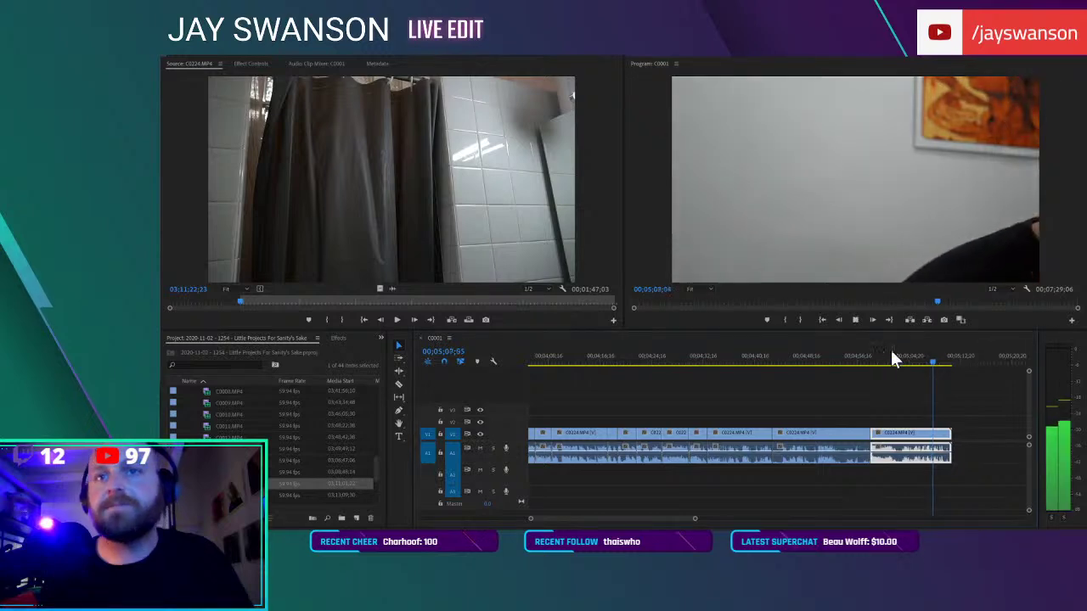
left_click(893, 357)
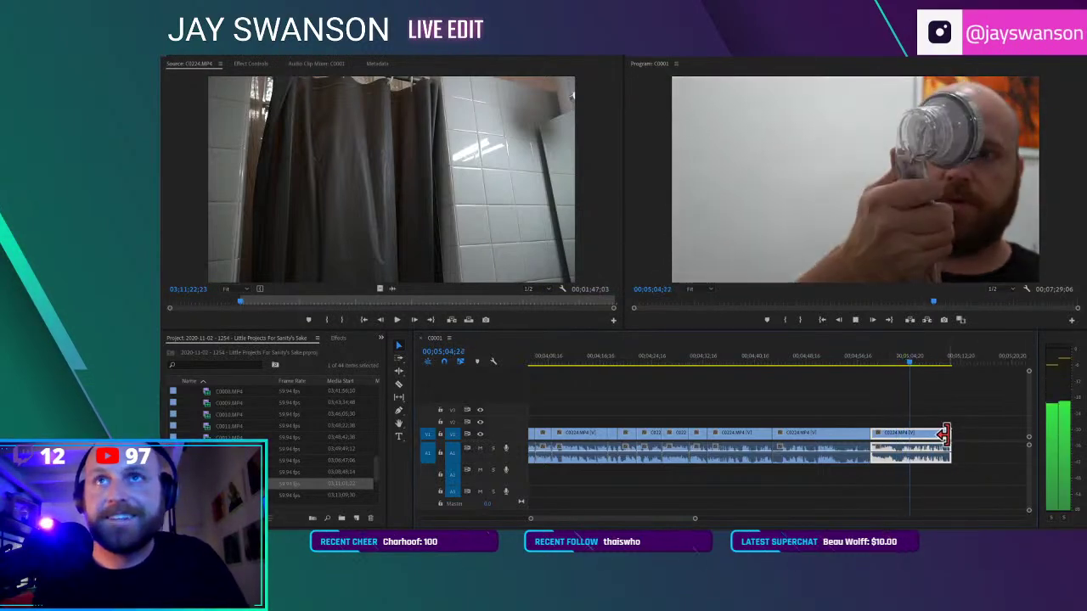
Trim the last C0224.MP4 clip's end back to about 05;05;16 and move the C0224.MP4 clip starting near 04;33 behind it
left_click_drag(946, 435, 911, 434)
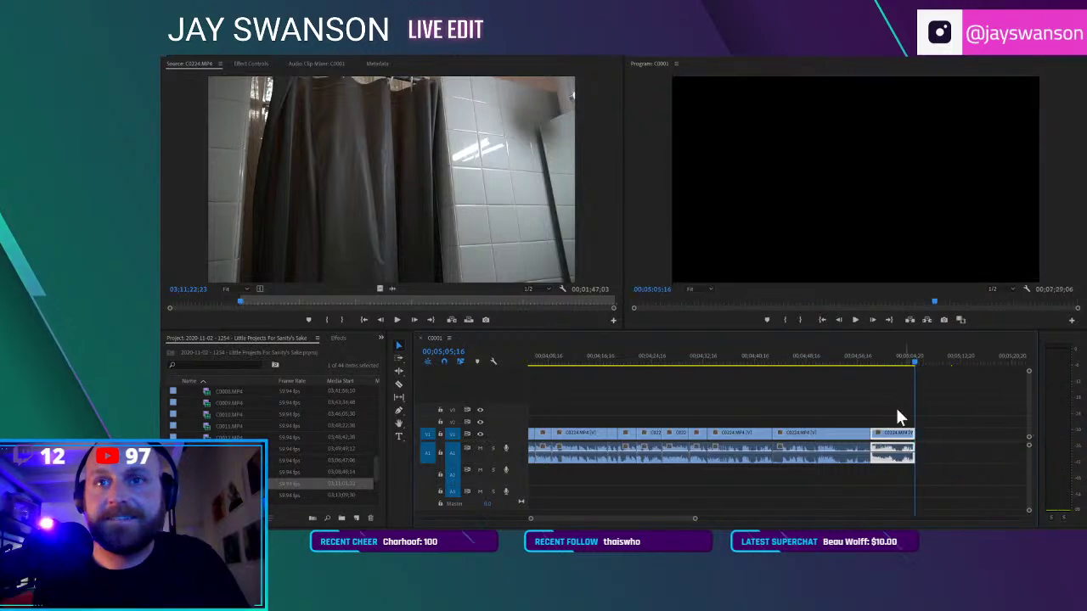
key("space")
left_click_drag(742, 440, 945, 436)
Delete the C0224.MP4 clip between about 04;43 and 04;59, close the whole gap, and play the new join from 04;31
left_click(785, 363)
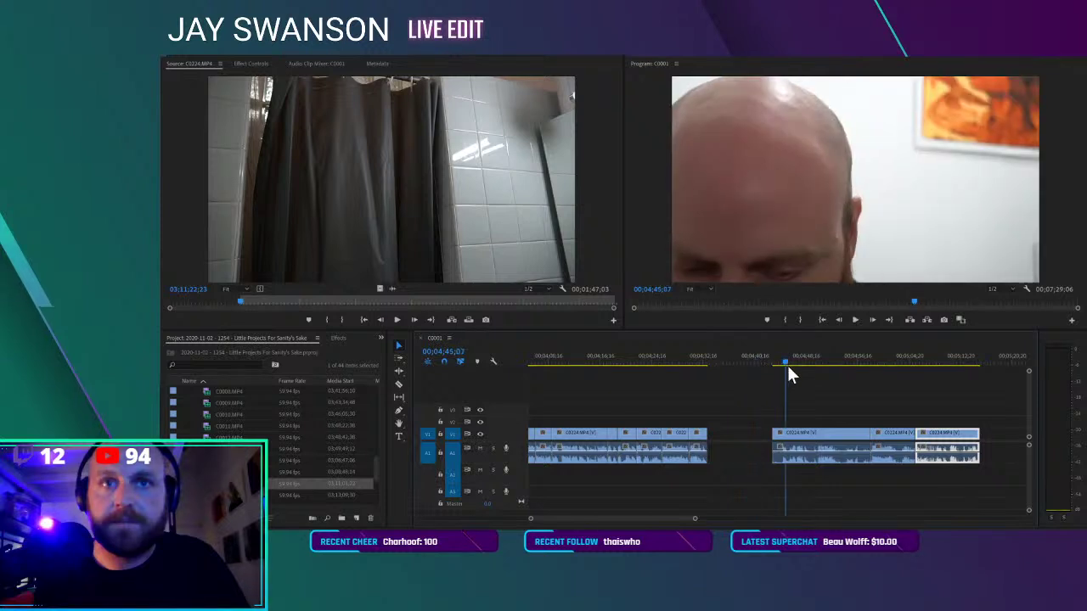
left_click(807, 435)
key("Delete")
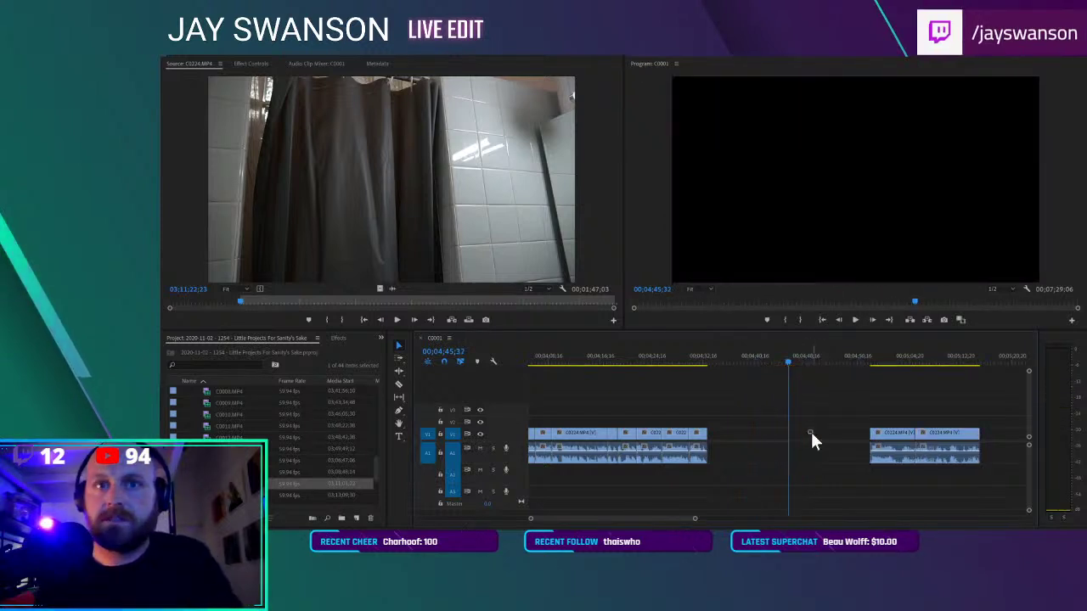
left_click(822, 440)
left_click(699, 367)
scroll(733, 406, "up", 2)
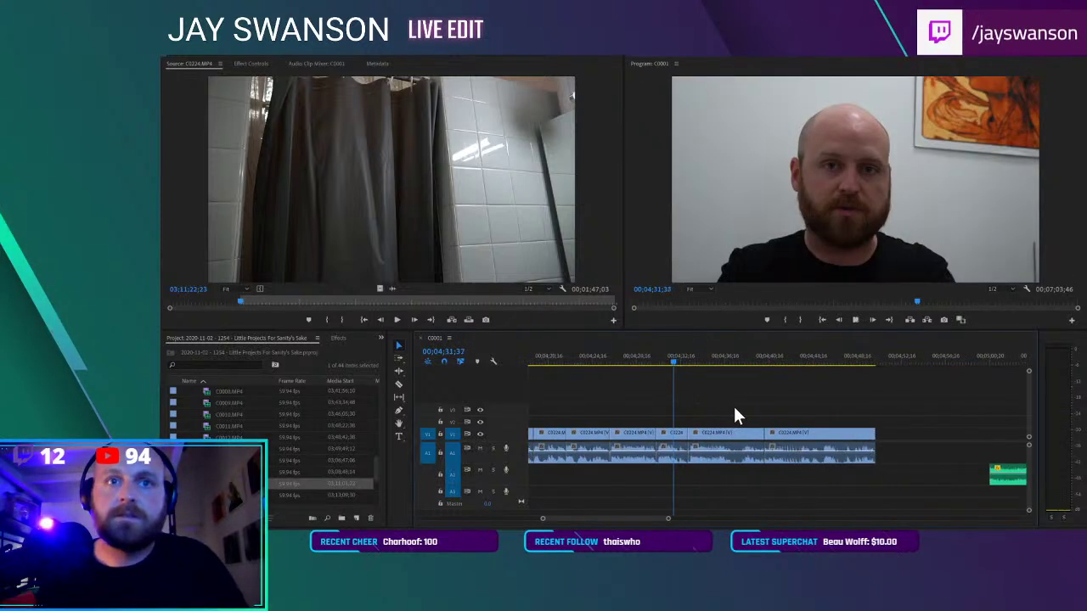
key("space")
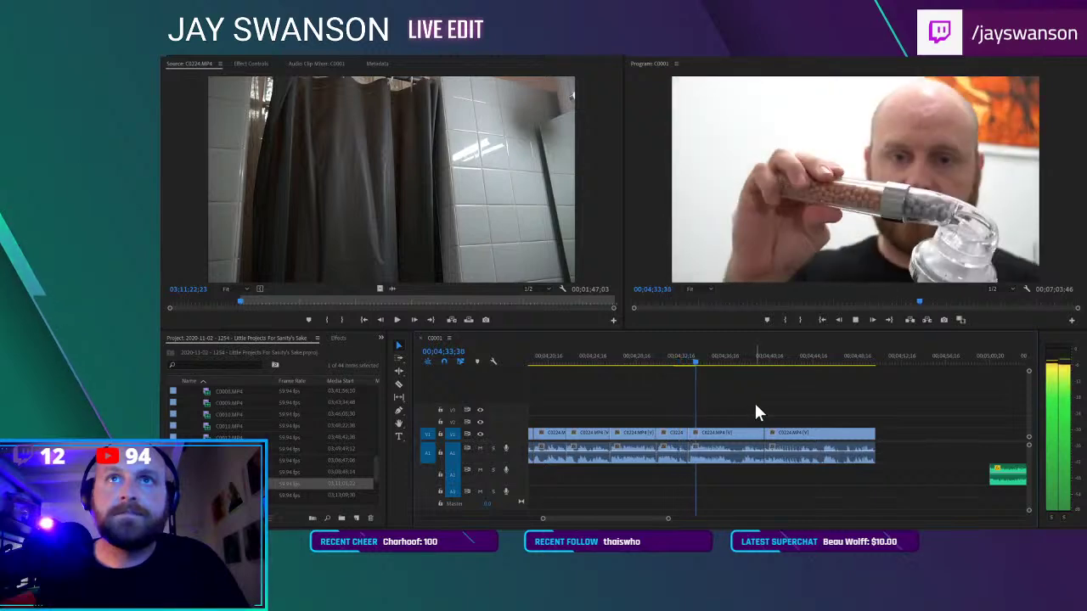
Play the join near 04;39 and the closing talk, and trim the end of the last C0224.MP4 clip to 04;47;58
key("=")
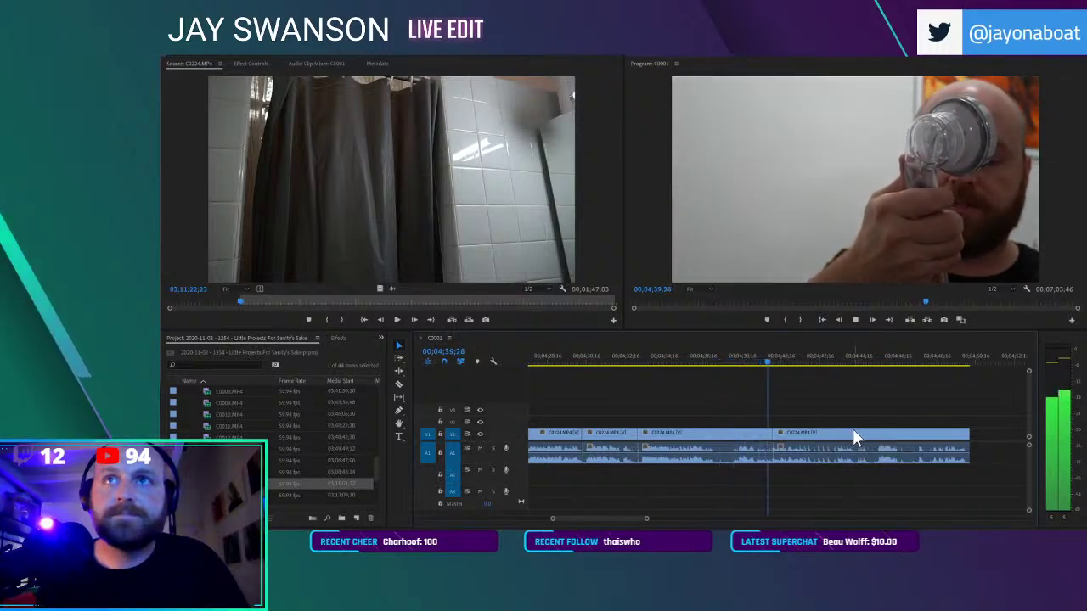
key("space")
left_click(804, 438)
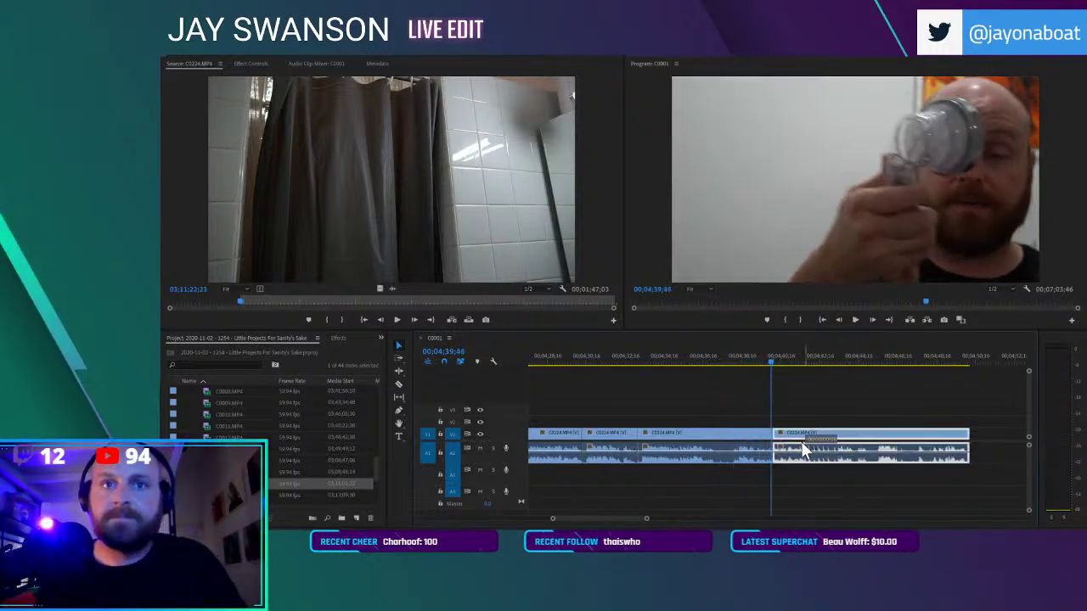
key("space")
scroll(872, 411, "down", 3)
scroll(866, 419, "down", 2)
scroll(861, 426, "up", 3)
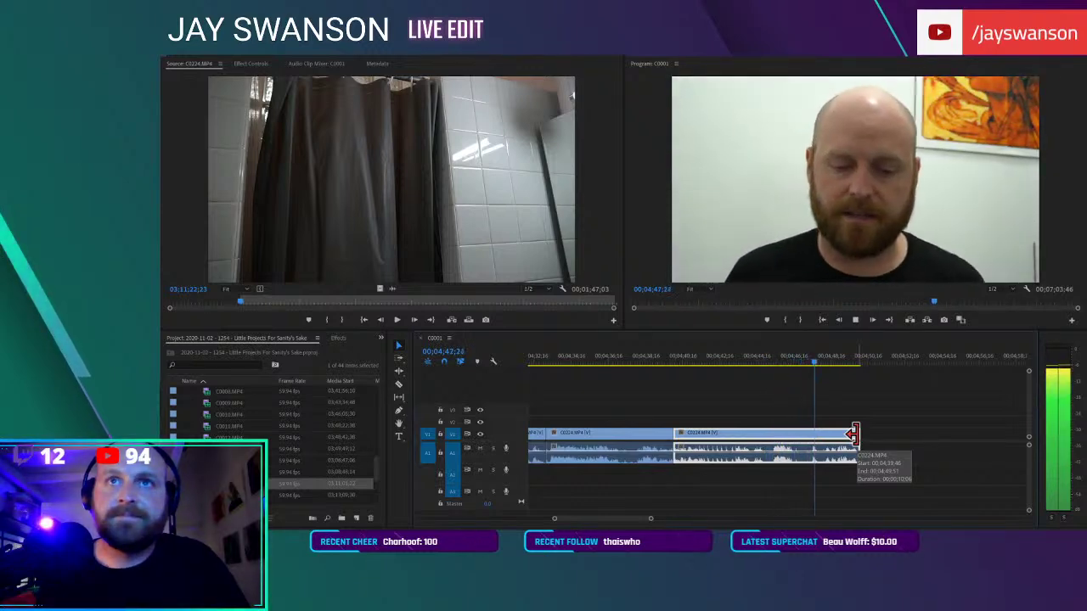
left_click_drag(852, 434, 824, 444)
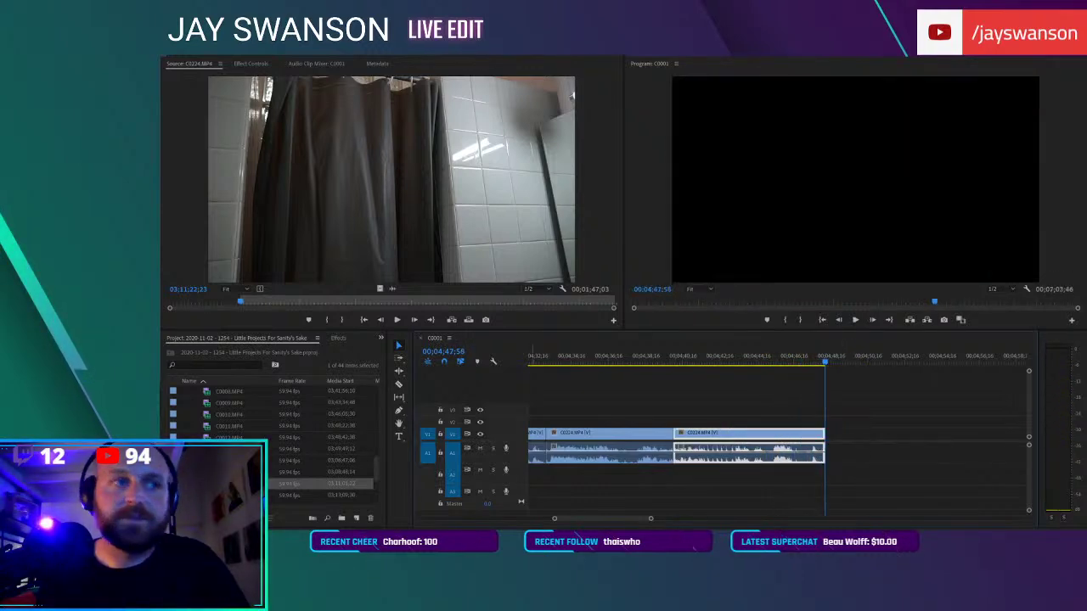
Open C0225.MP4 from its start, place it directly after the last C0224.MP4 clip at 04;47;58, and play the transition
double_click(218, 424)
left_click_drag(177, 302, 166, 303)
left_click_drag(316, 230, 362, 165)
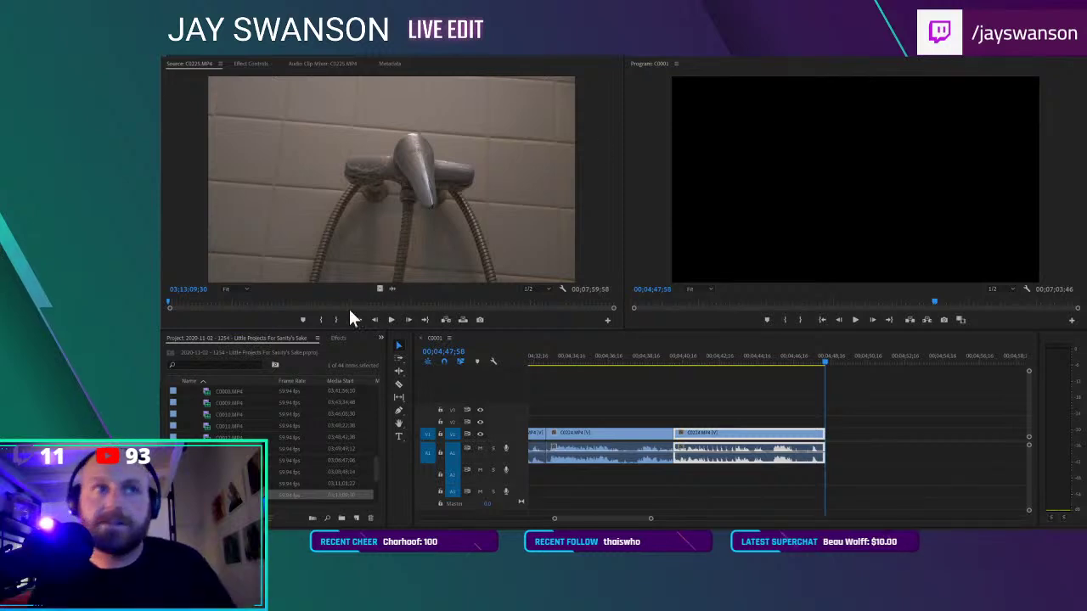
left_click_drag(169, 301, 160, 303)
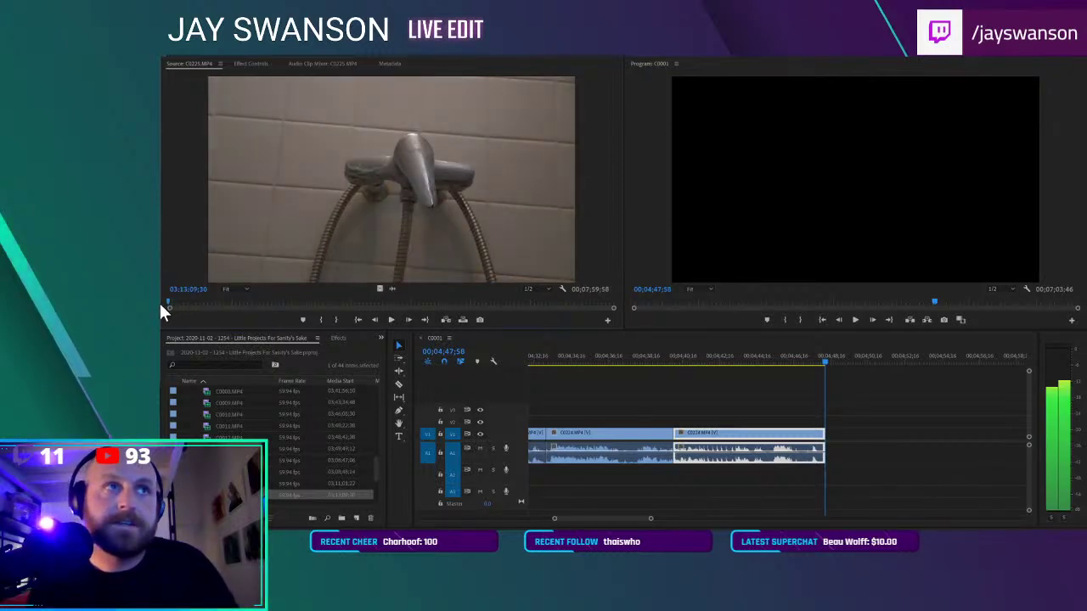
left_click_drag(892, 364, 825, 438)
key("j")
key("l")
scroll(832, 423, "down", 5)
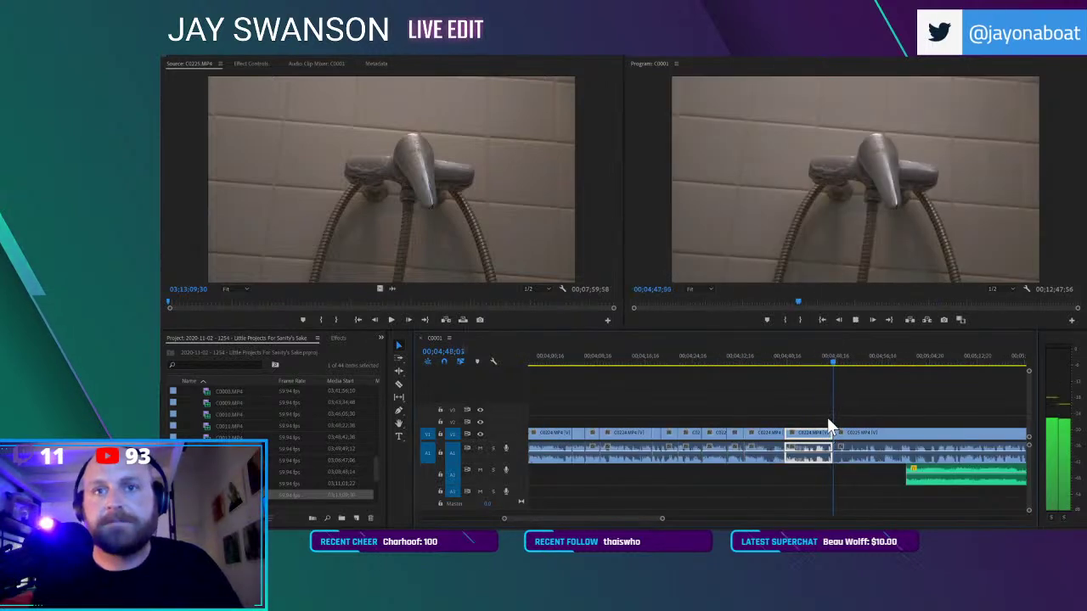
Move the green audio clip on track A2 out to the end of the C0225.MP4 footage and save the project
key("k")
key("minus")
key("minus")
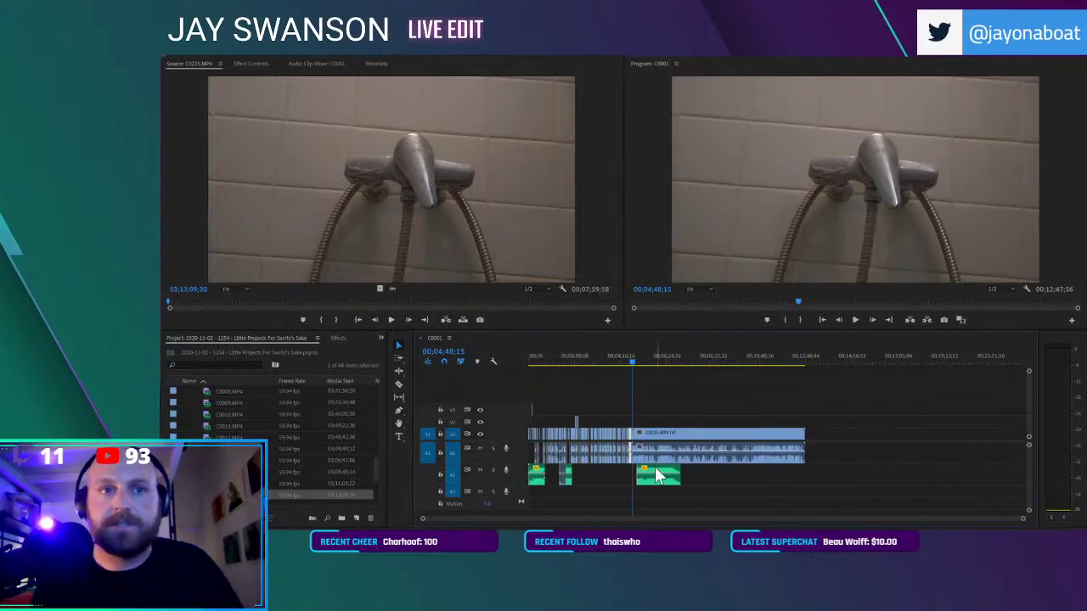
left_click_drag(857, 468, 814, 481)
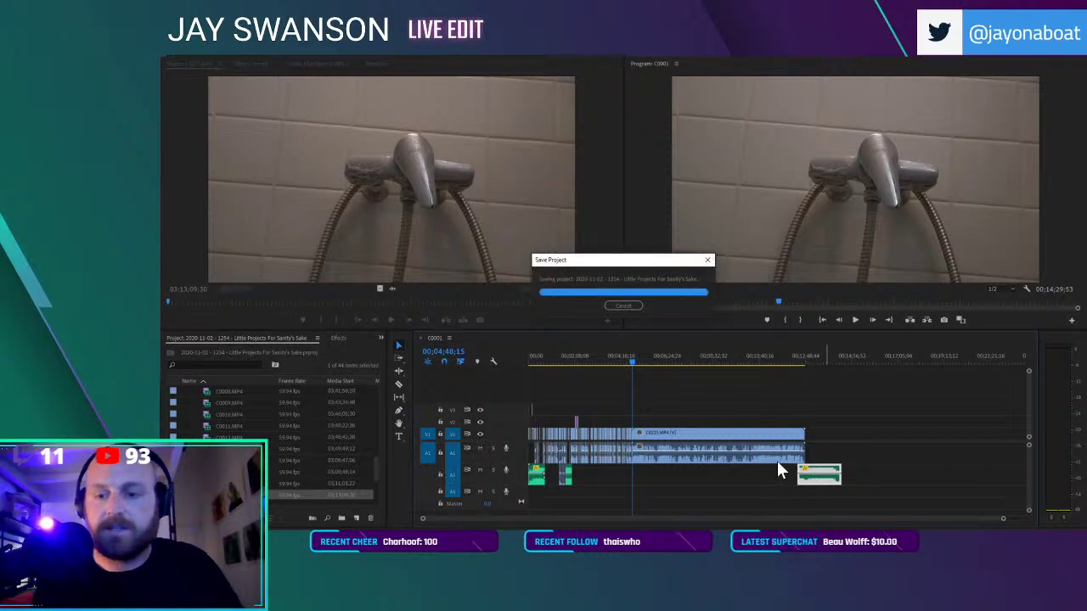
Split C0225.MP4 near 04;50 and move the footage after the cut back over its opening to 04;47;58
scroll(665, 476, "up", 3)
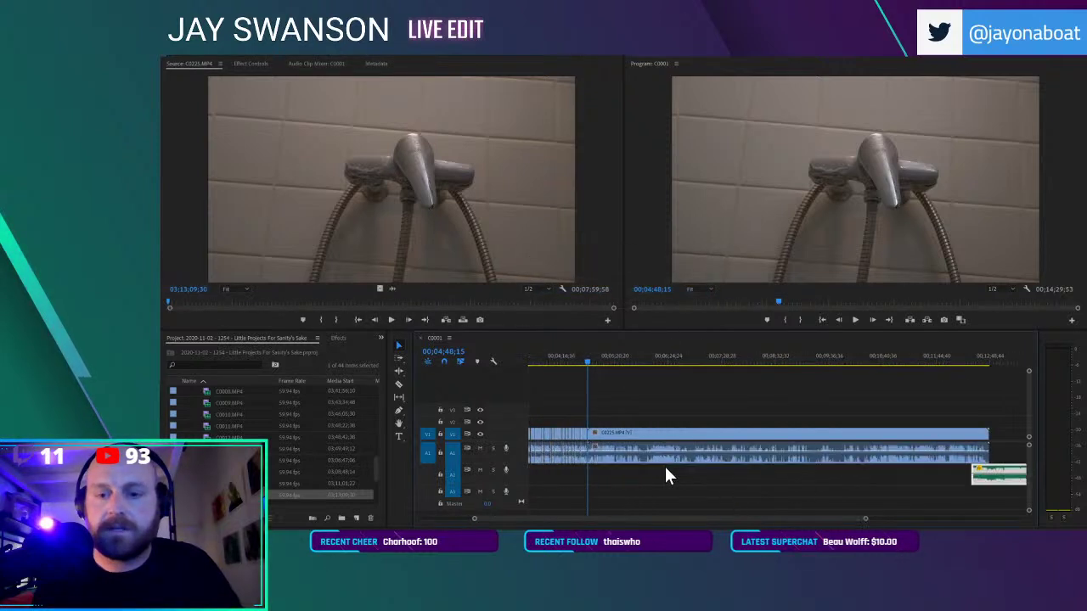
scroll(608, 458, "up", 4)
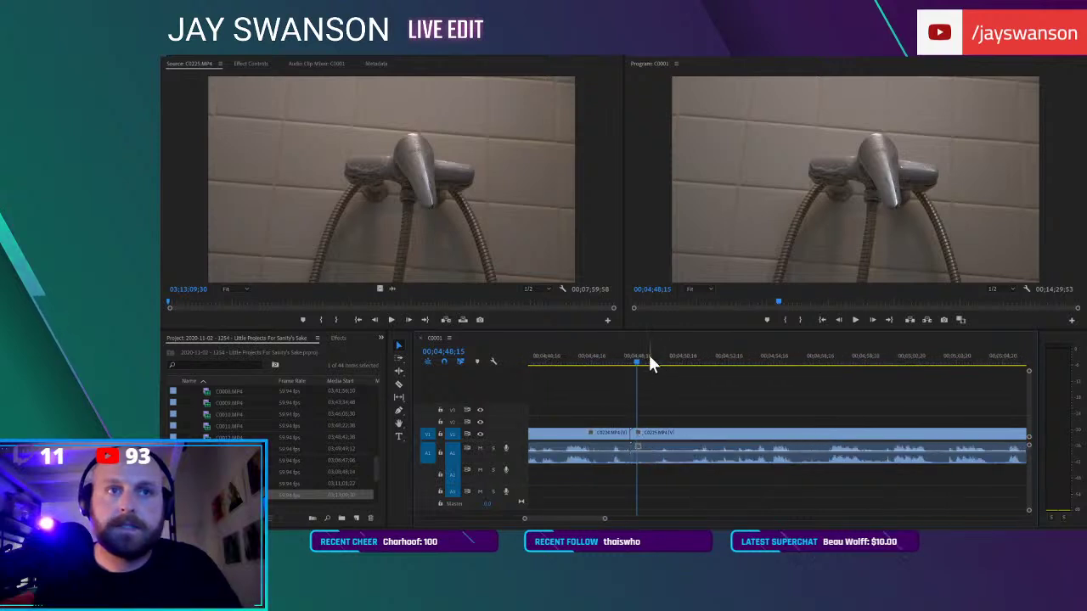
key("c")
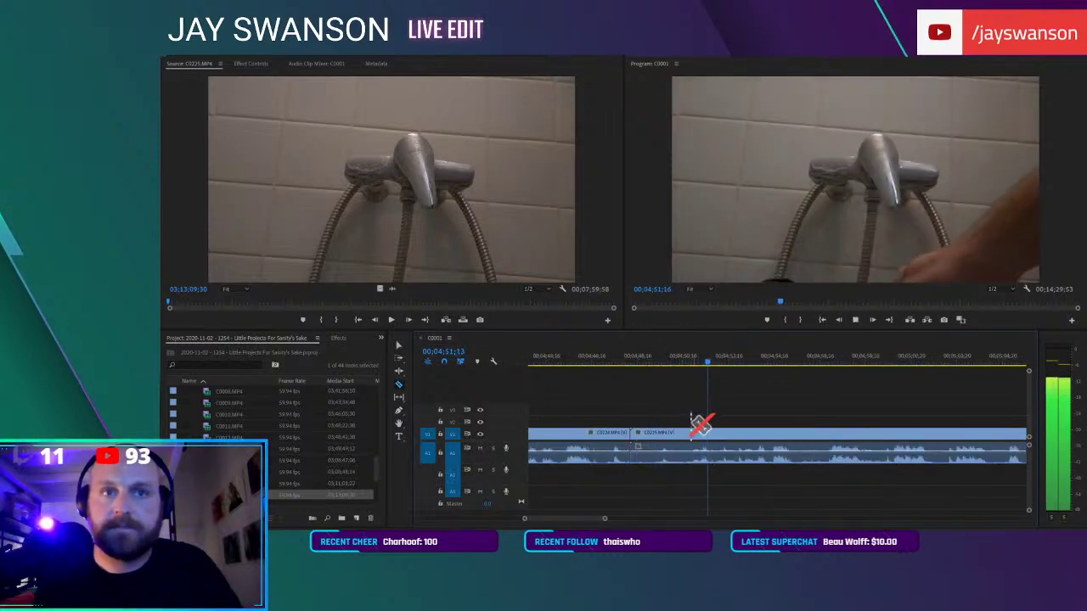
left_click(690, 436)
key("v")
left_click_drag(710, 439, 652, 448)
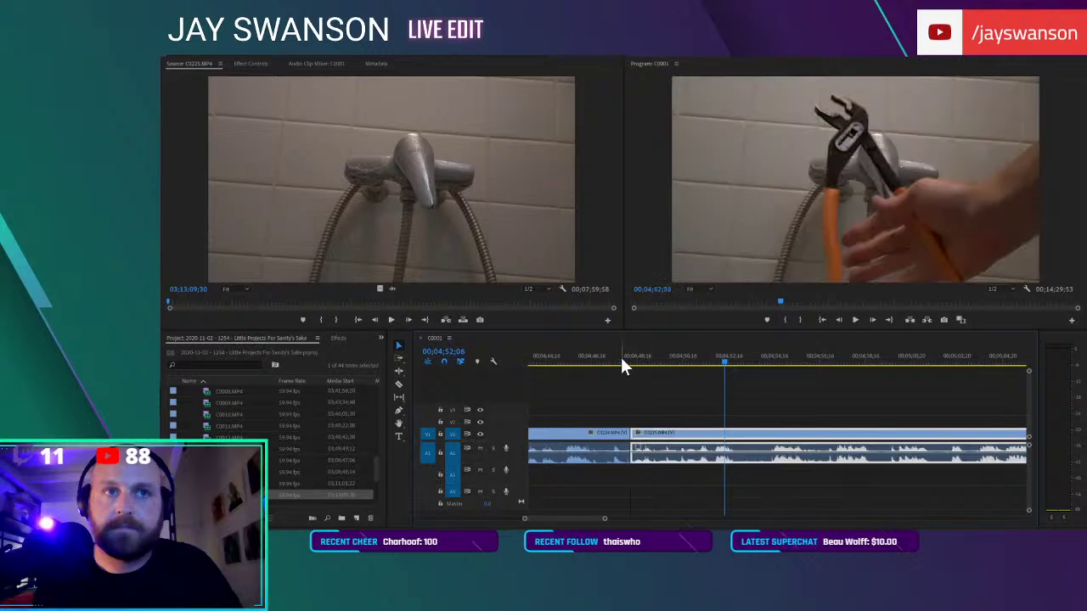
Play the transition from C0224.MP4 into C0225.MP4 and extend the C0224.MP4 clip to about 04;48;16, shifting the following footage
left_click(623, 358)
key("space")
key("c")
left_click(600, 360)
key("space")
key("v")
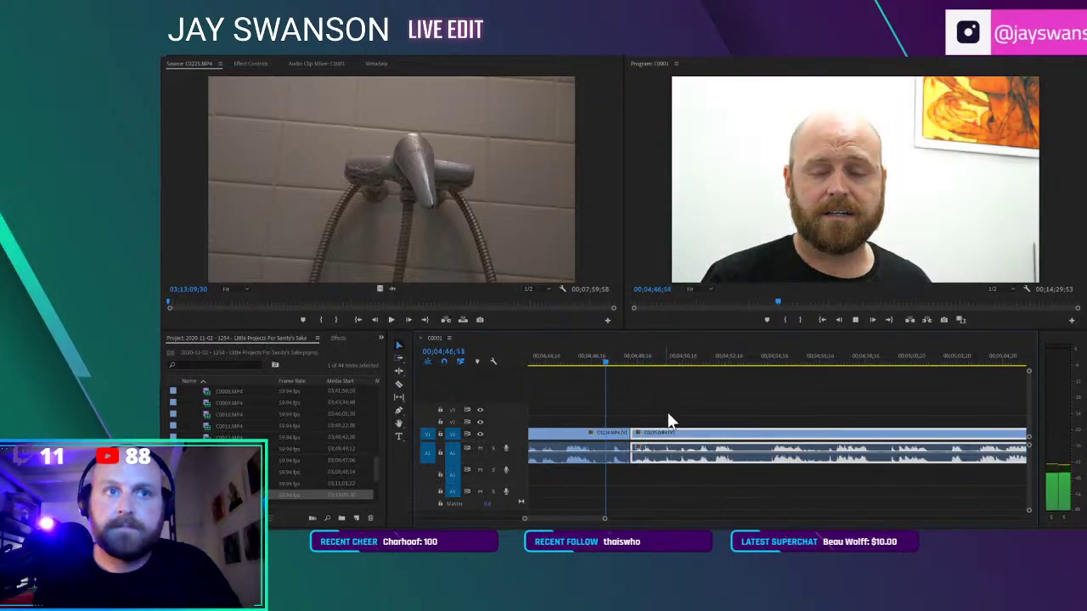
scroll(661, 430, "up", 2)
left_click(595, 357)
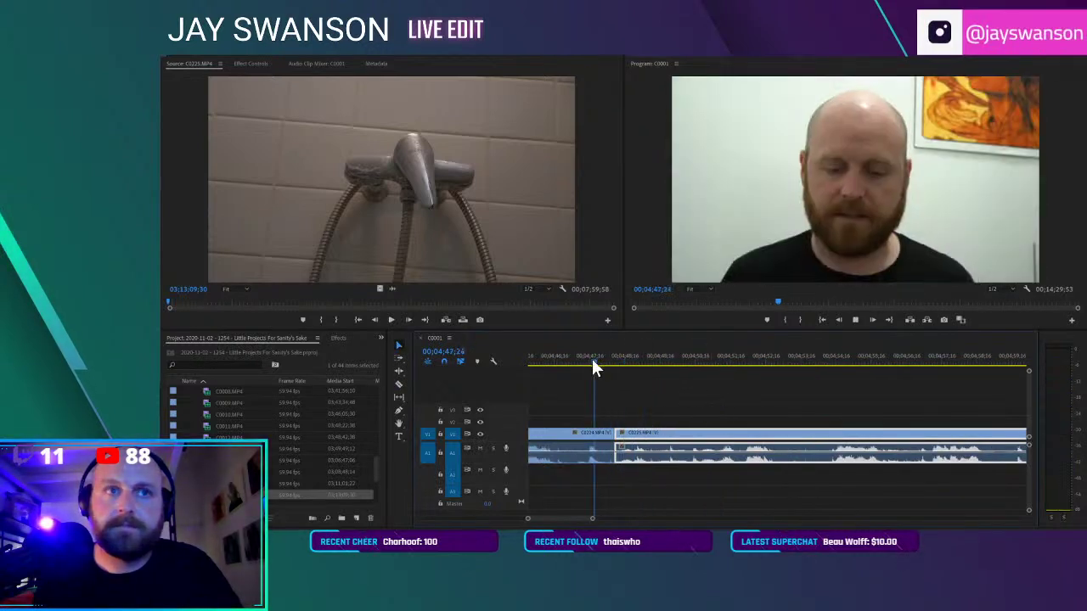
left_click_drag(615, 439, 624, 431)
key("space")
Split C0225.MP4 near 04;51, move the rest back to the end of C0224.MP4 near 04;48;16, and play the join
key("c")
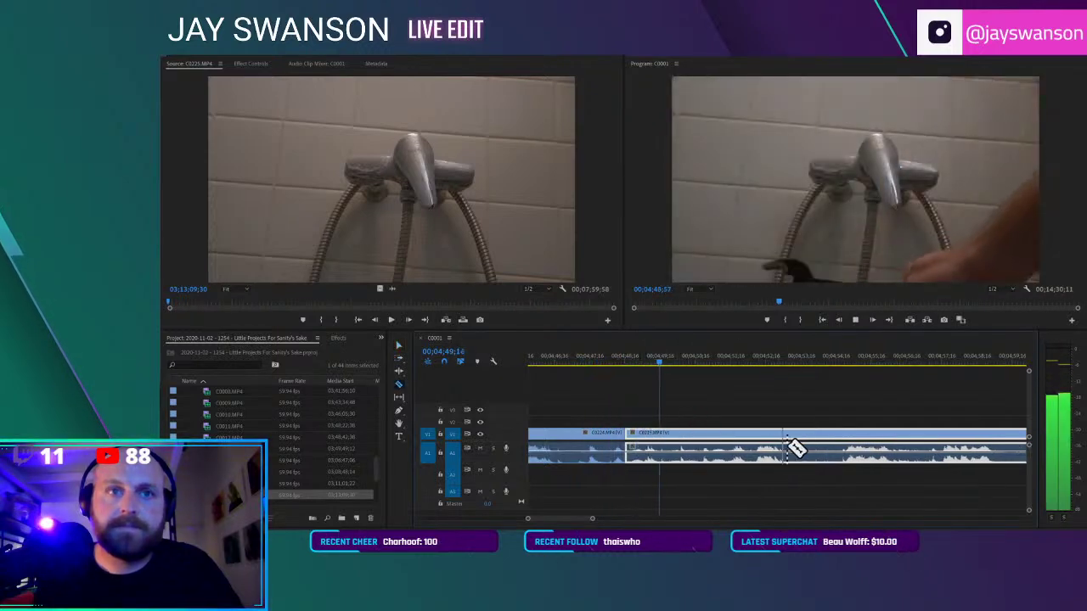
scroll(775, 435, "down", 2)
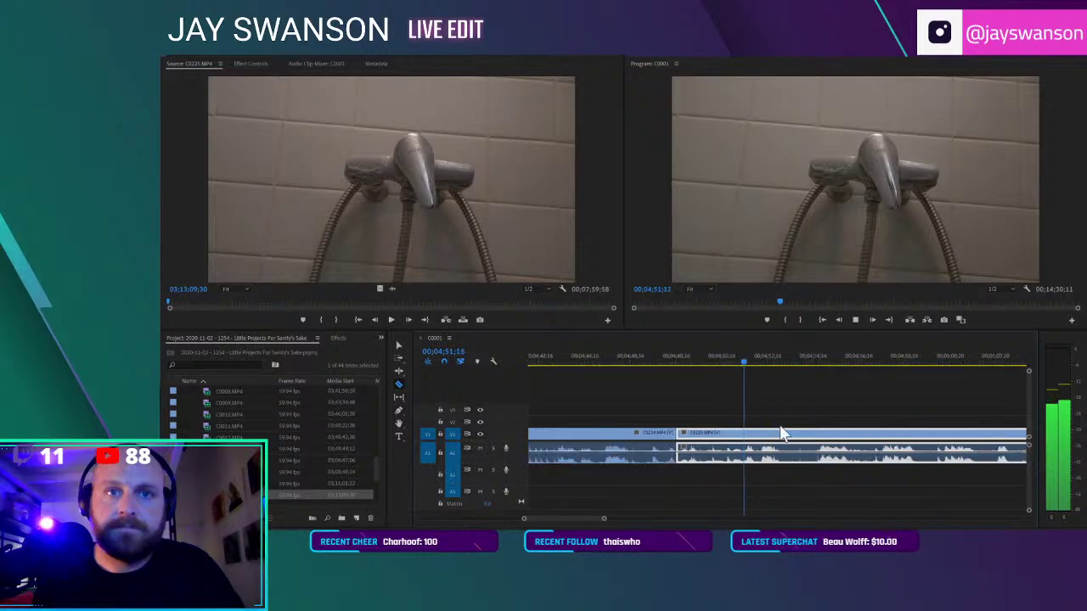
scroll(781, 430, "down", 1)
key("space")
key("v")
left_click(685, 435)
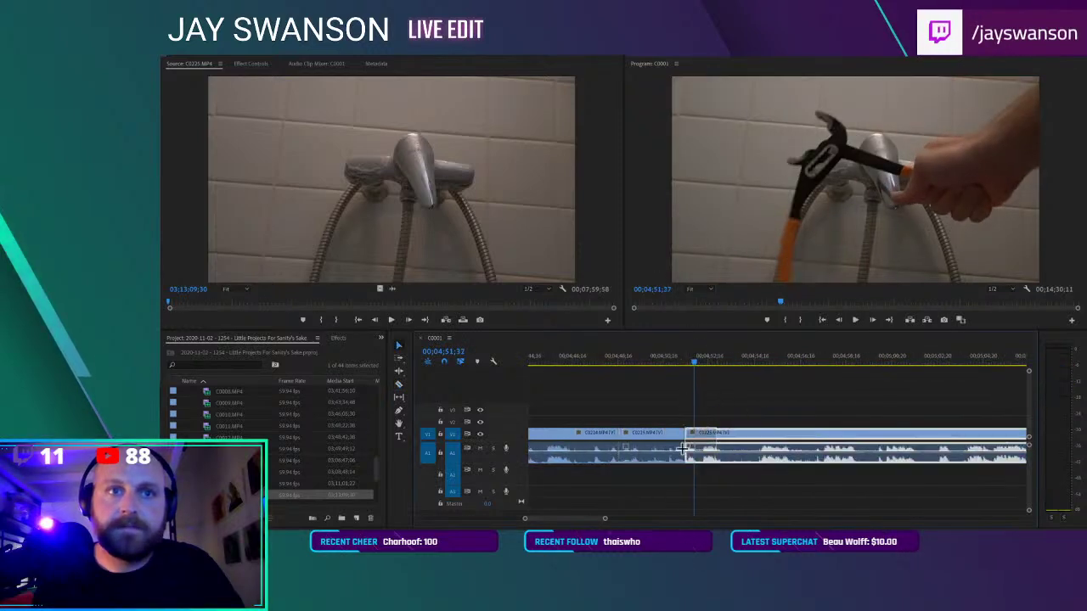
left_click(710, 403)
left_click_drag(712, 437, 645, 445)
left_click(605, 349)
key("equal")
key("space")
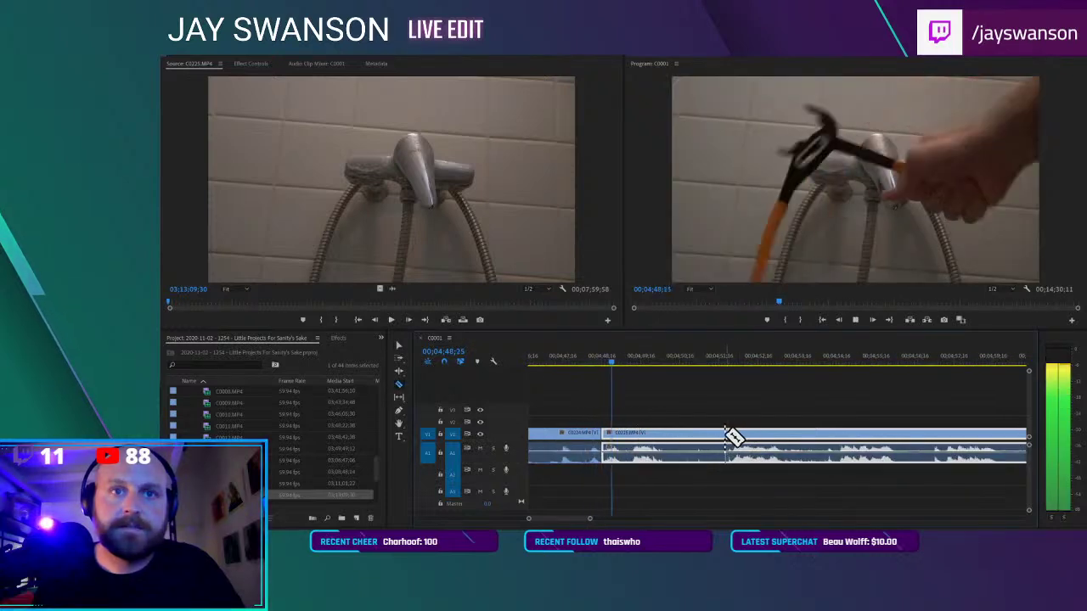
Split C0225.MP4 near 04;51 and 04;52, moving the footage after each cut back to about 04;49;43, and play the join
key("w")
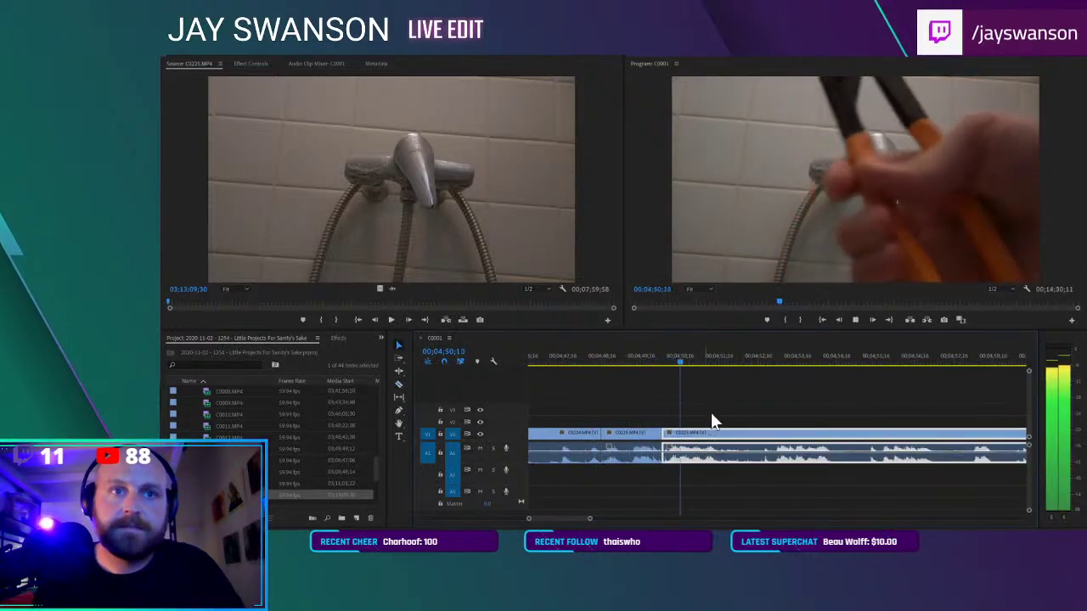
key("c")
left_click(776, 437)
key("v")
left_click_drag(788, 436, 679, 443)
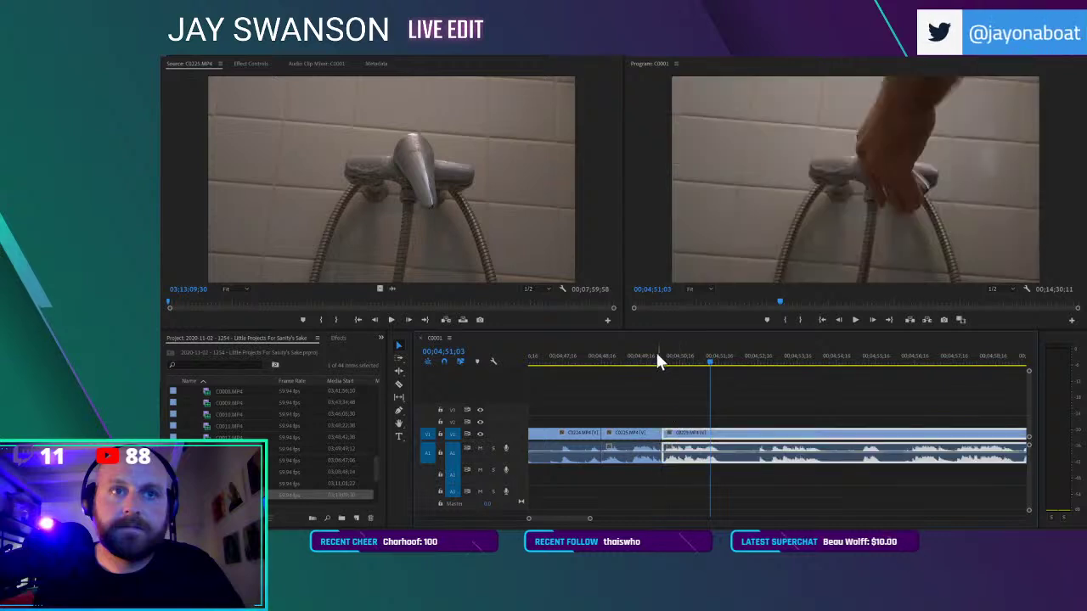
left_click(650, 361)
key("space")
Split C0225.MP4 near 04;52 and move the footage after the cut back to about 04;51;24 to remove the pause
key("c")
left_click(754, 434)
key("v")
left_click_drag(773, 435, 752, 440)
key("space")
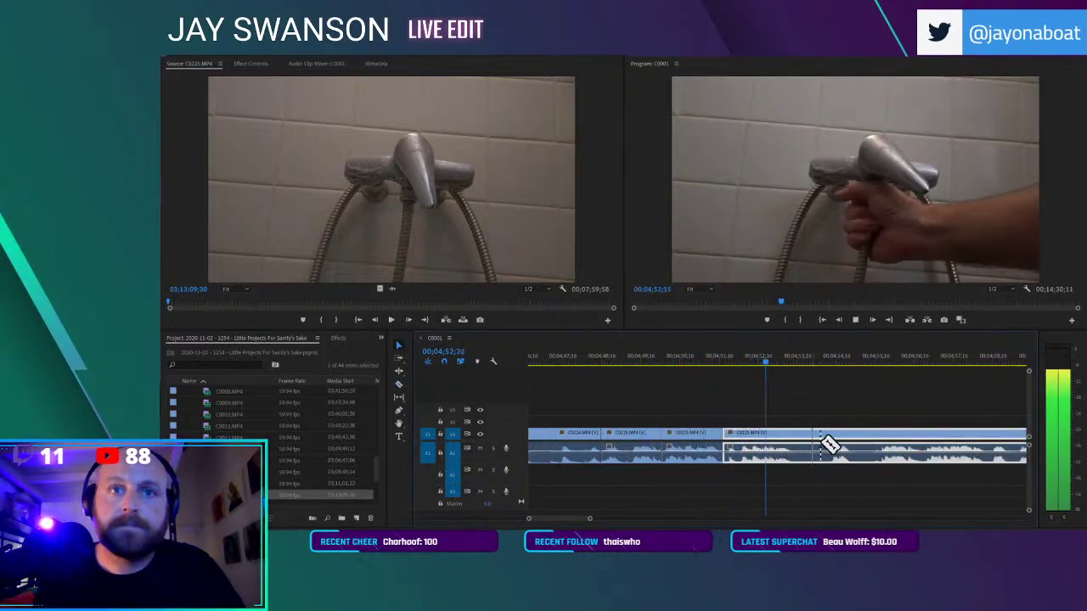
Split C0225.MP4 near 04;54 and move the rest back to about 04;53;20
left_click(828, 434)
key("v")
left_click_drag(836, 436, 808, 442)
key("space")
Play C0225.MP4 onward from 04;53, split it at the next pause, and move the rest back to about 05;01
scroll(855, 435, "right", 1)
key("c")
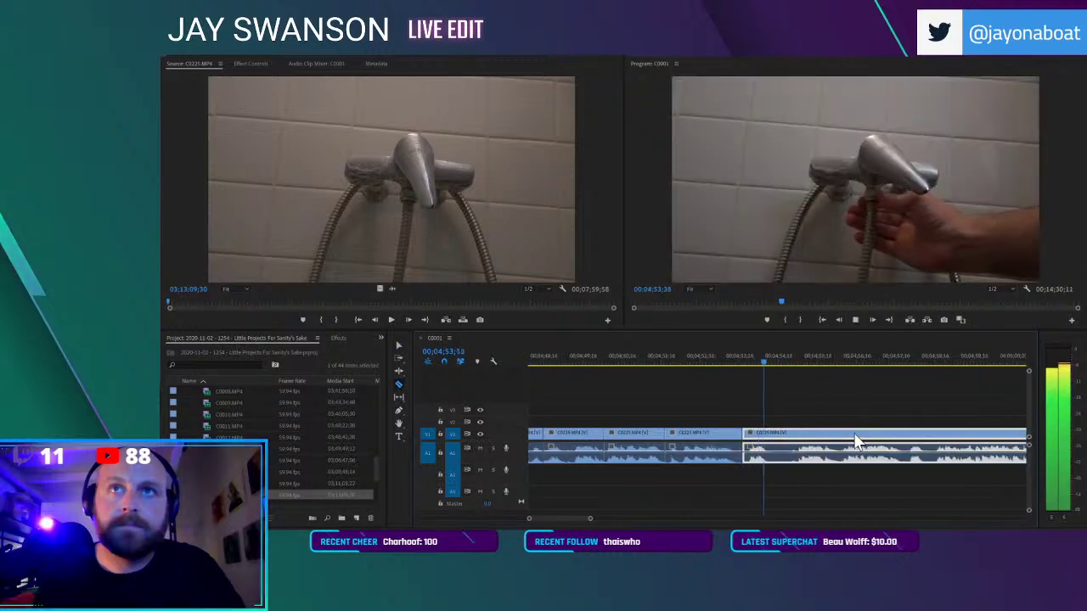
scroll(861, 428, "down", 1)
scroll(859, 431, "right", 1)
key("v")
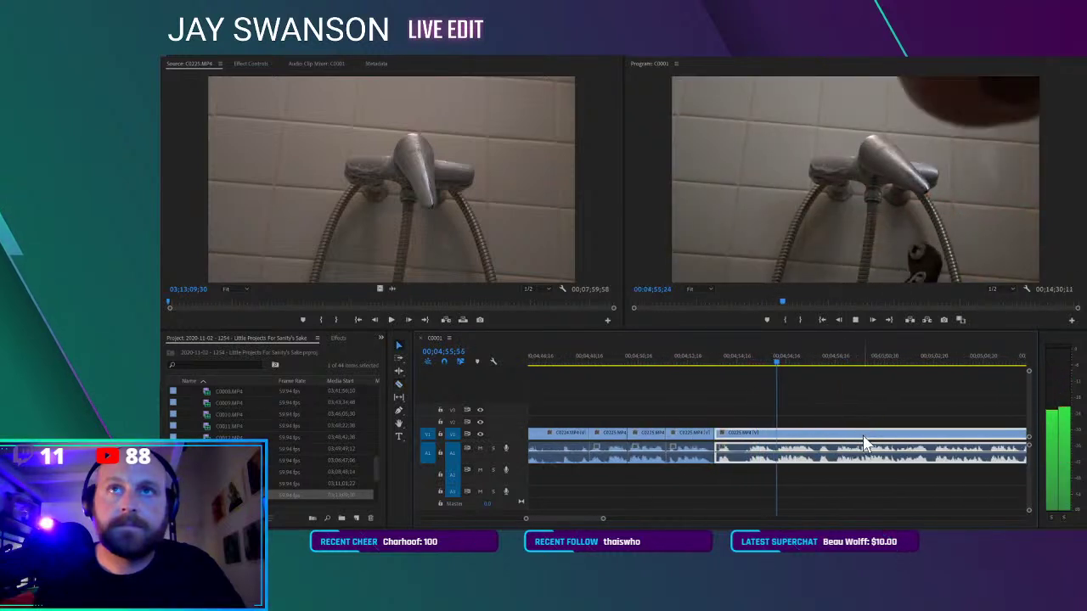
scroll(878, 435, "right", 2)
key("c")
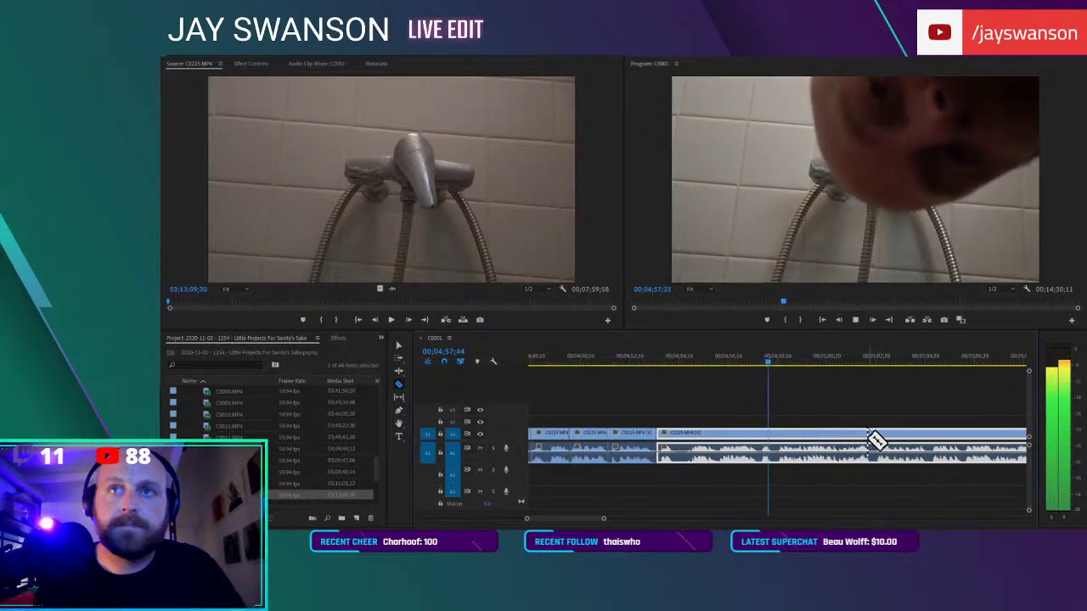
scroll(878, 436, "up", 1)
left_click(883, 433)
key("v")
left_click_drag(890, 435, 929, 441)
Split C0225.MP4 at the following pauses and move the remaining footage back to about 05;02 and 05;04
scroll(895, 445, "right", 1)
key("c")
left_click(931, 433)
key("v")
scroll(934, 442, "right", 2)
Split C0225.MP4 near 05;10 and move the footage after the cut back to about 05;08
key("c")
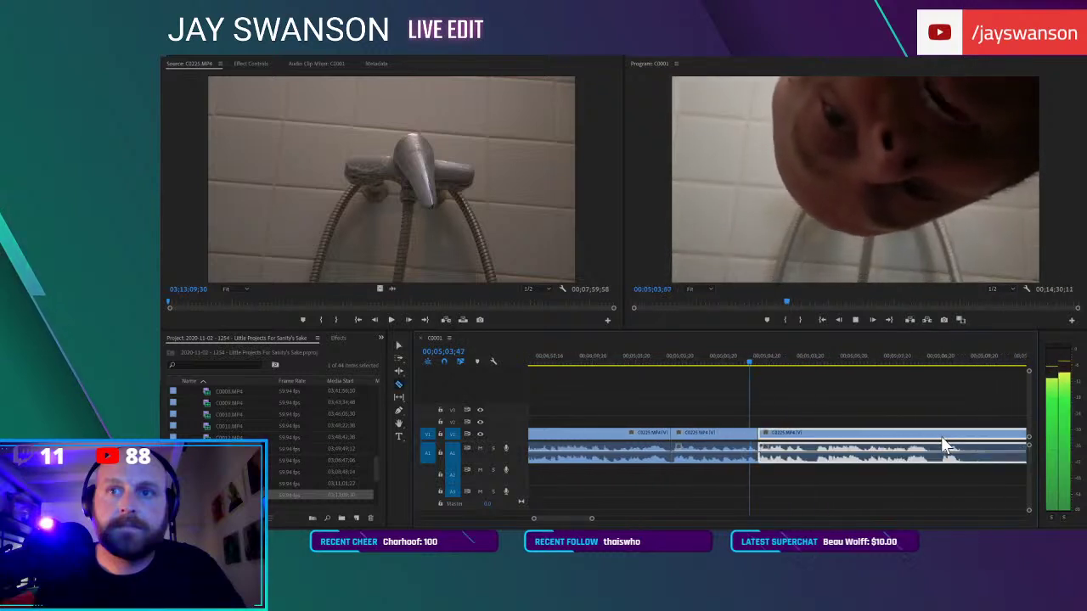
scroll(943, 437, "right", 1)
left_click(940, 435)
key("v")
left_click_drag(948, 436, 848, 445)
Split C0225.MP4 at the pauses after 05;08, move the rest back to about 05;09;44, and play the faucet close-up
key("minus")
scroll(945, 445, "right", 2)
key("c")
scroll(892, 436, "right", 2)
key("c")
left_click(867, 435)
key("v")
key("space")
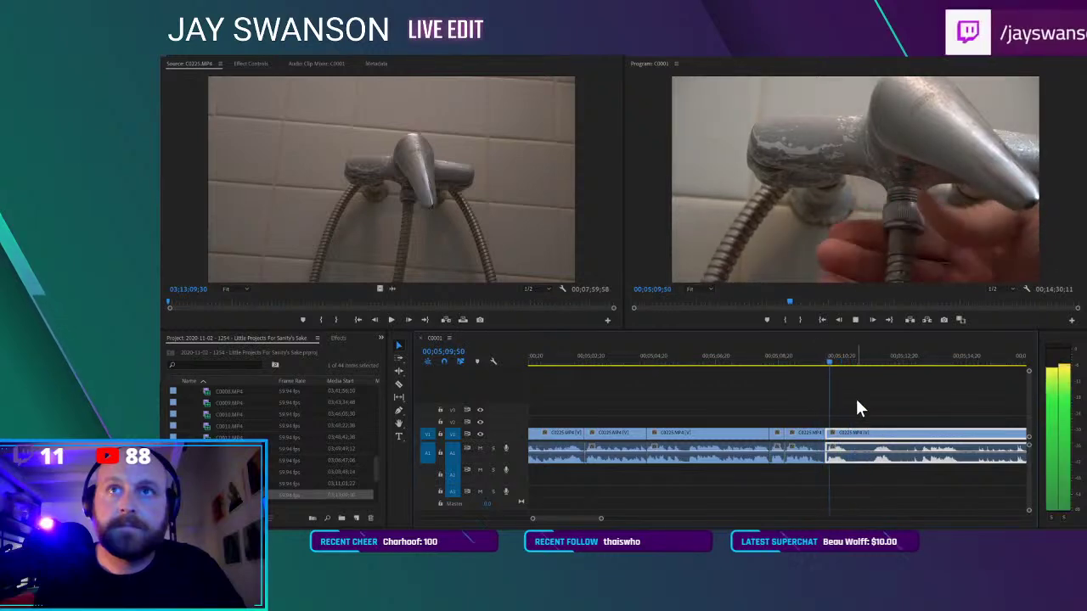
Split C0225.MP4 near 05;11, move the rest back to about 05;10;55, and play the following footage
key("c")
left_click(884, 434)
key("v")
left_click_drag(900, 435, 878, 434)
key("space")
scroll(887, 429, "right", 2)
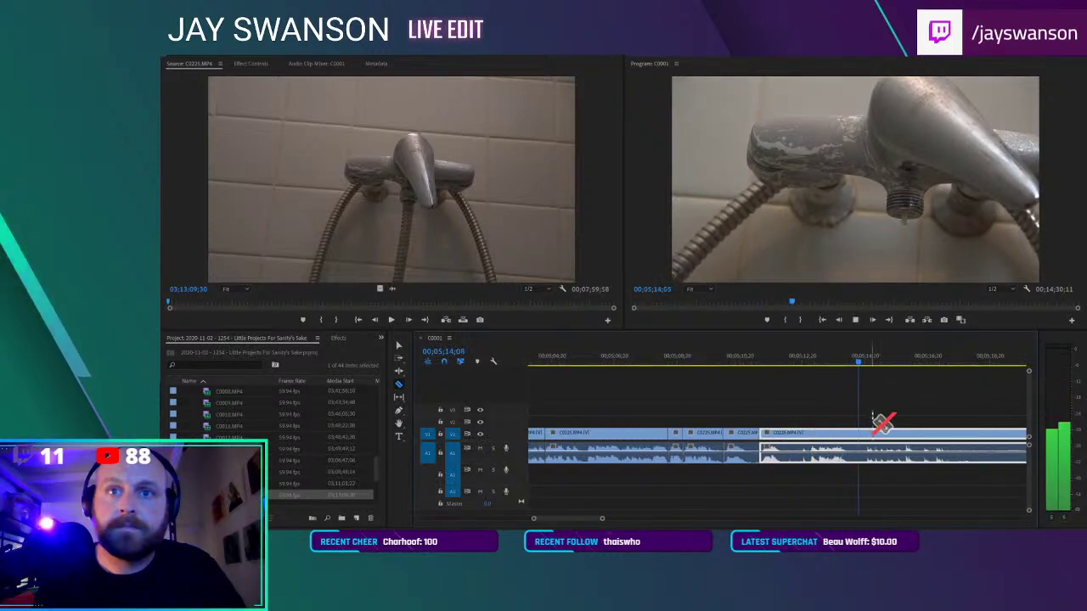
Split C0225.MP4 after the detached-hose close-up, move the later footage back to about 05;13;52, and play the join
scroll(888, 433, "down", 2)
scroll(894, 442, "right", 2)
key("space")
left_click(906, 436)
key("v")
left_click_drag(908, 448, 806, 454)
left_click(790, 364)
key("space")
Cut out the next pause in C0225.MP4 and move the footage after it back to about 05;16
scroll(833, 416, "up", 2)
scroll(849, 432, "left", 1)
key("c")
left_click(869, 434)
left_click(899, 434)
key("v")
left_click_drag(909, 437, 868, 434)
Split C0225.MP4 at the following pause, move the rest back to about 05;18;20, and play the wide faucet shot
scroll(894, 436, "right", 2)
left_click(928, 432)
key("v")
left_click_drag(943, 437, 893, 443)
key("space")
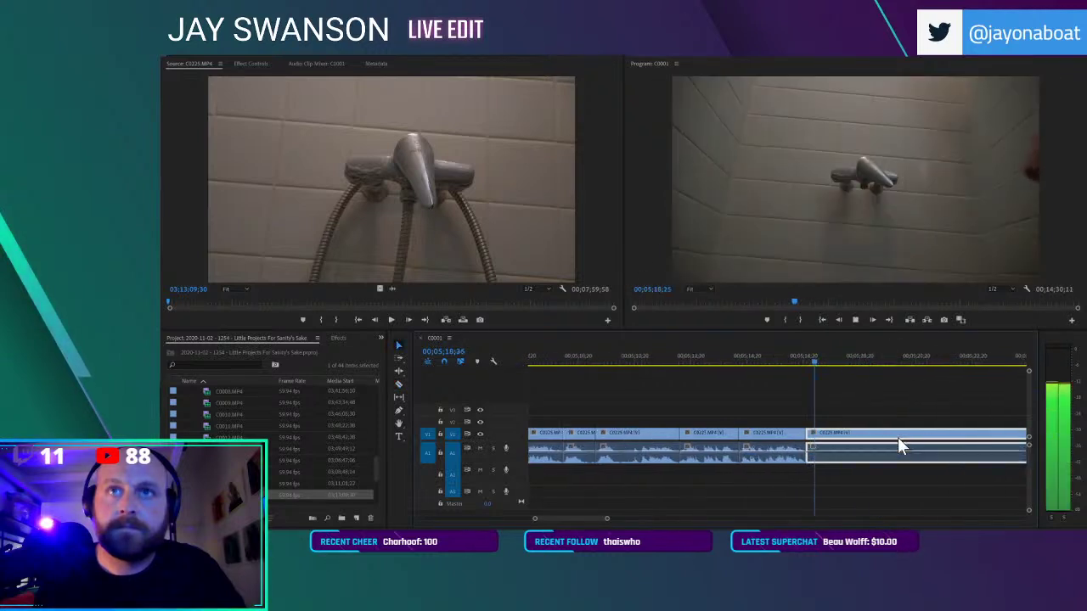
scroll(911, 449, "right", 2)
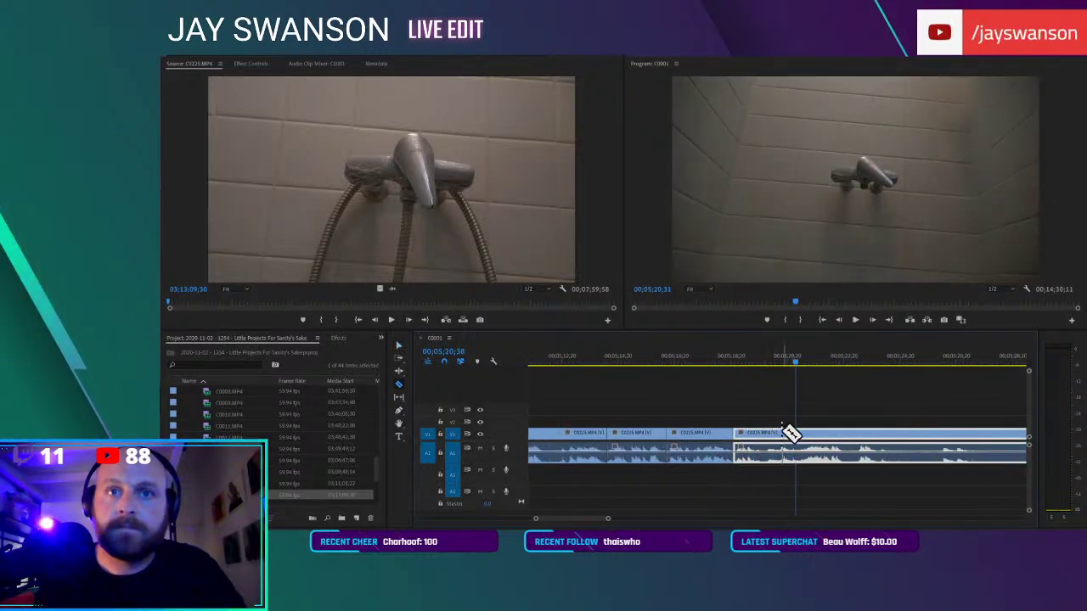
Split C0225.MP4 near 05;19;30 and ripple-trim the start of the footage after the cut to remove the pause
left_click(765, 434)
key("minus")
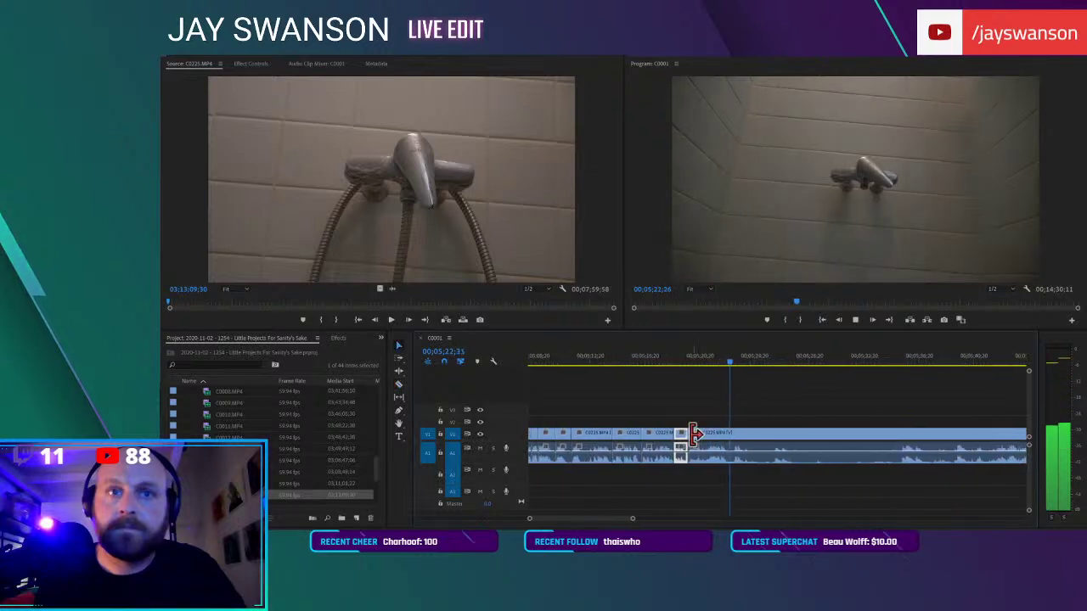
left_click_drag(690, 433, 707, 432)
right_click(697, 431)
left_click(713, 436)
left_click(717, 436)
Split C0225.MP4 at the following pause and pull the later footage back to about 05;22;40
key("c")
left_click_drag(914, 430, 748, 442)
key("c")
scroll(759, 436, "up", 1)
scroll(759, 438, "up", 1)
left_click(774, 435)
key("v")
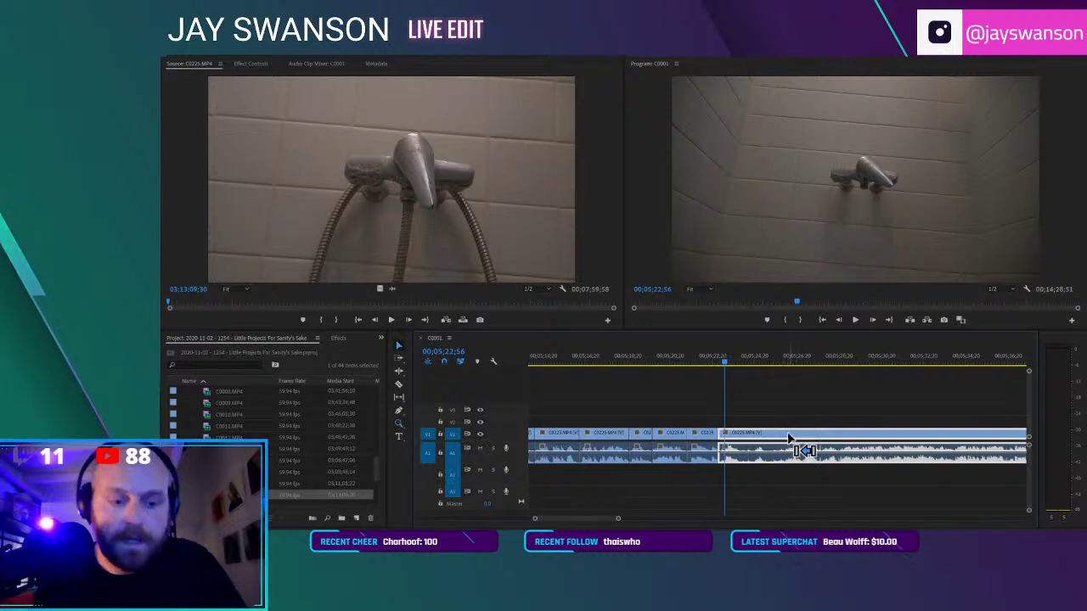
Undo the last move, place the footage at 05;22;56 instead, and play the join
key("ctrl+z")
left_click_drag(796, 440, 772, 429)
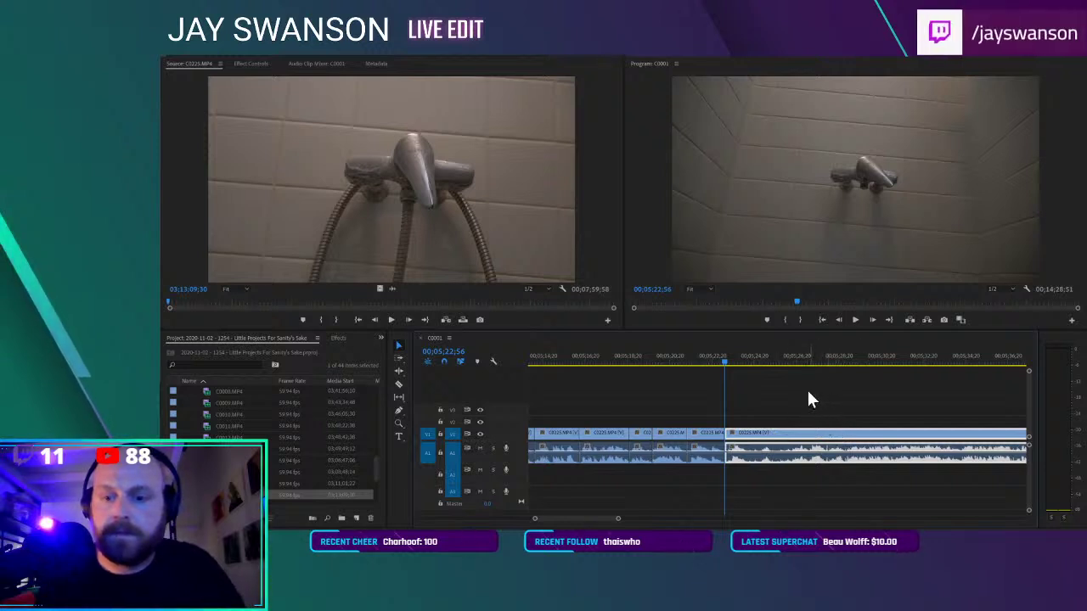
scroll(752, 420, "up", 2)
key("space")
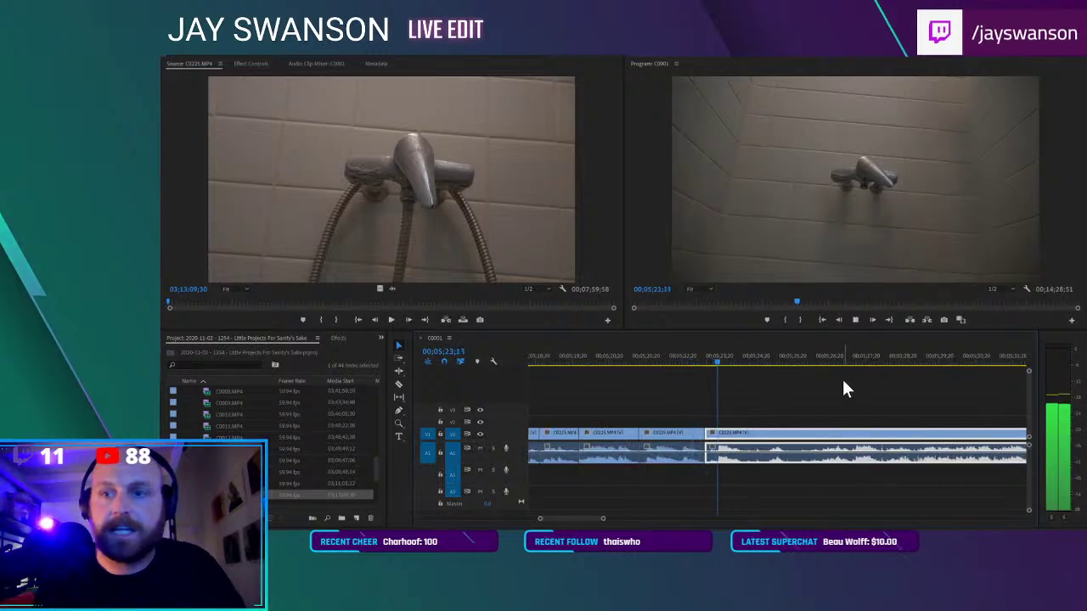
Split C0225.MP4 near 05;24, close the small pause there, and play on to about 05;27;39
left_click(749, 433)
left_click_drag(749, 448, 780, 448)
key("space")
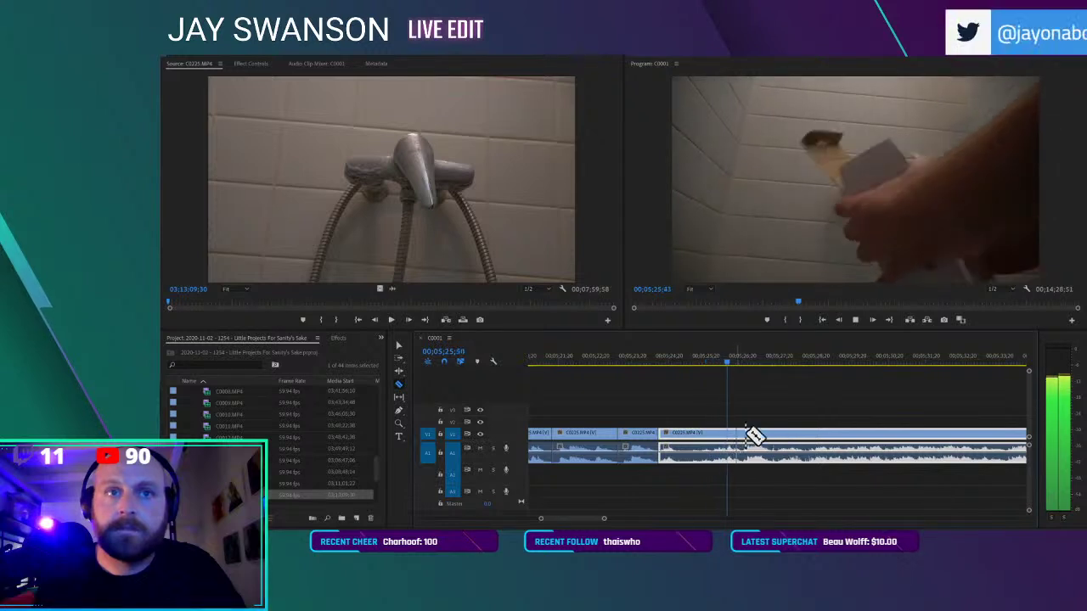
key("minus")
key("space")
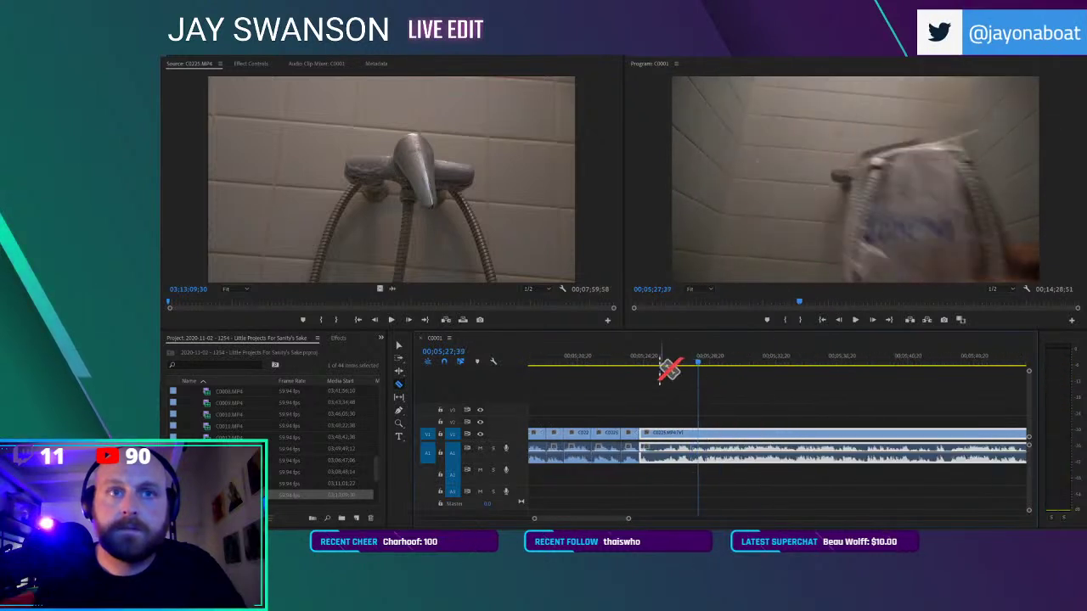
Split C0225.MP4 near 05;26;20, move the rest back to about 05;25, and play the join
left_click_drag(666, 361, 679, 367)
left_click(679, 434)
left_click(643, 362)
key("space")
key("v")
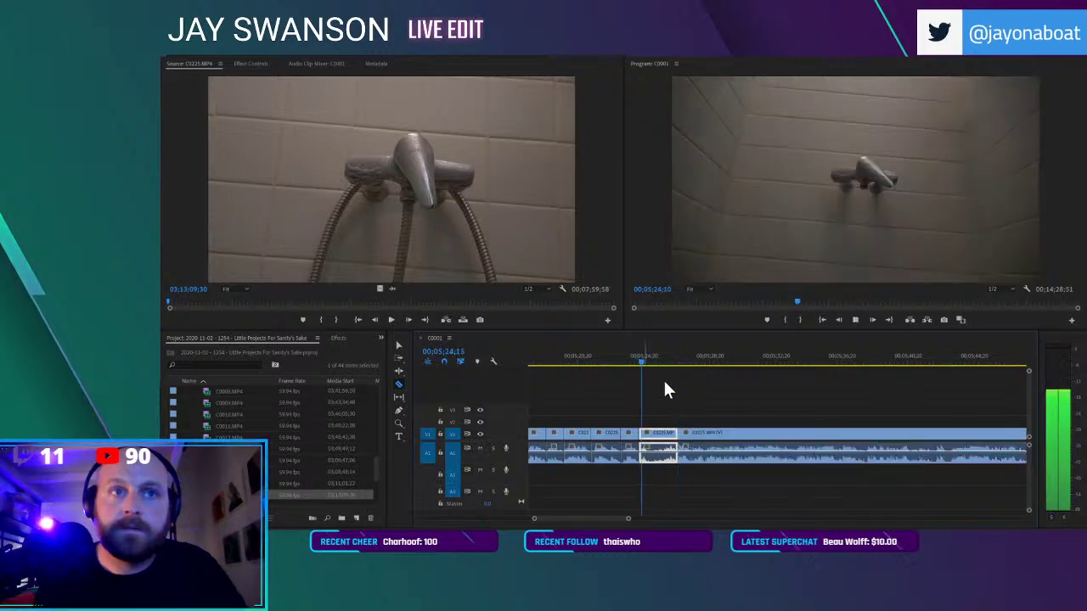
left_click_drag(695, 431, 673, 434)
left_click(639, 363)
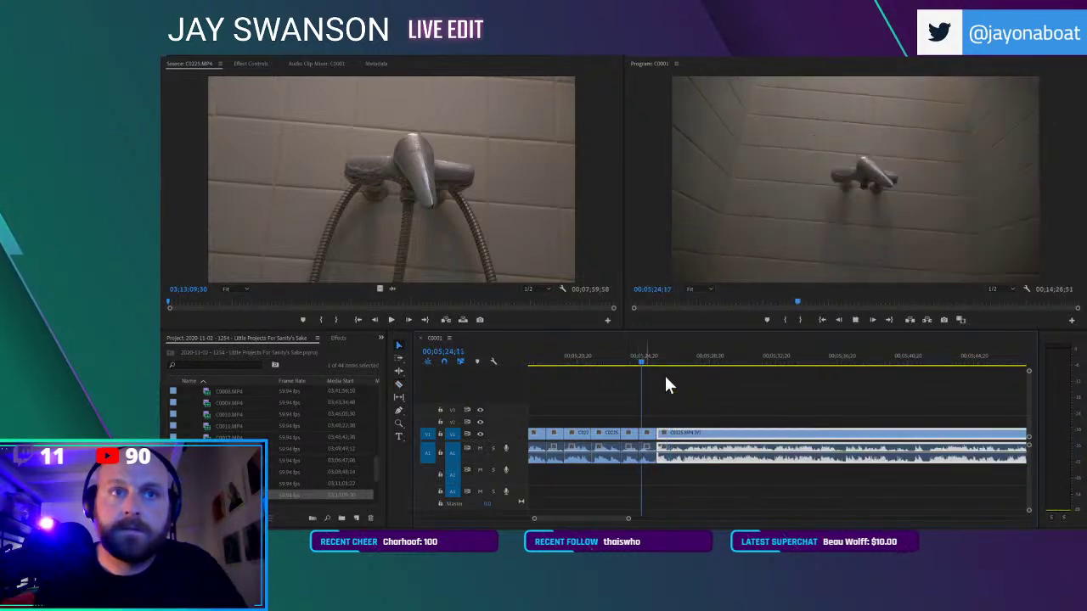
key("space")
scroll(692, 423, "up", 1)
key("space")
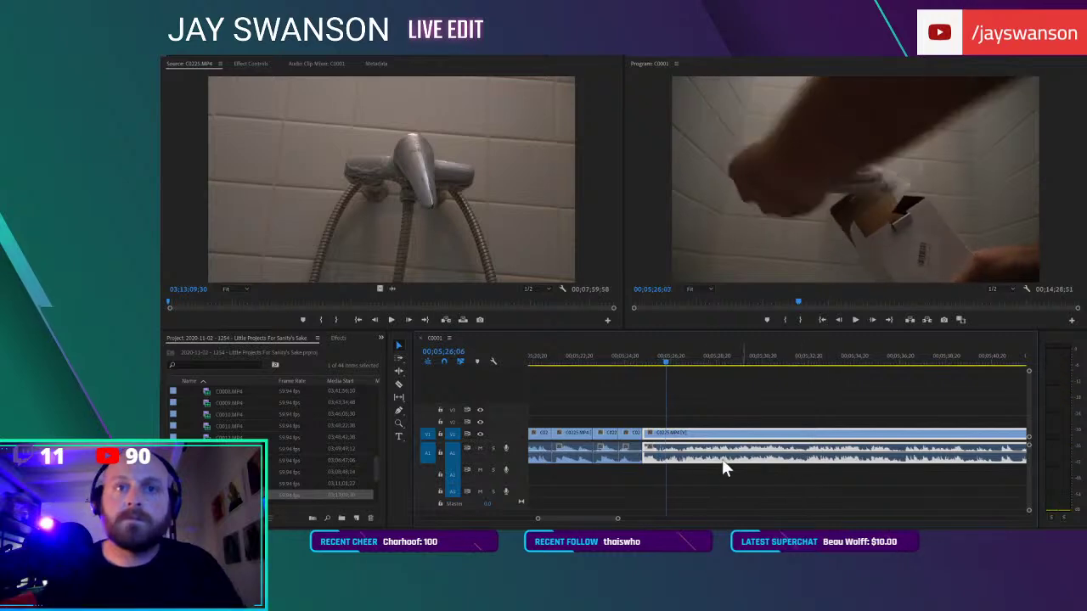
Ripple-trim the start of the C0225.MP4 footage after the cut at 05;26;09 and play on to about 05;26;56
left_click_drag(669, 433, 688, 433)
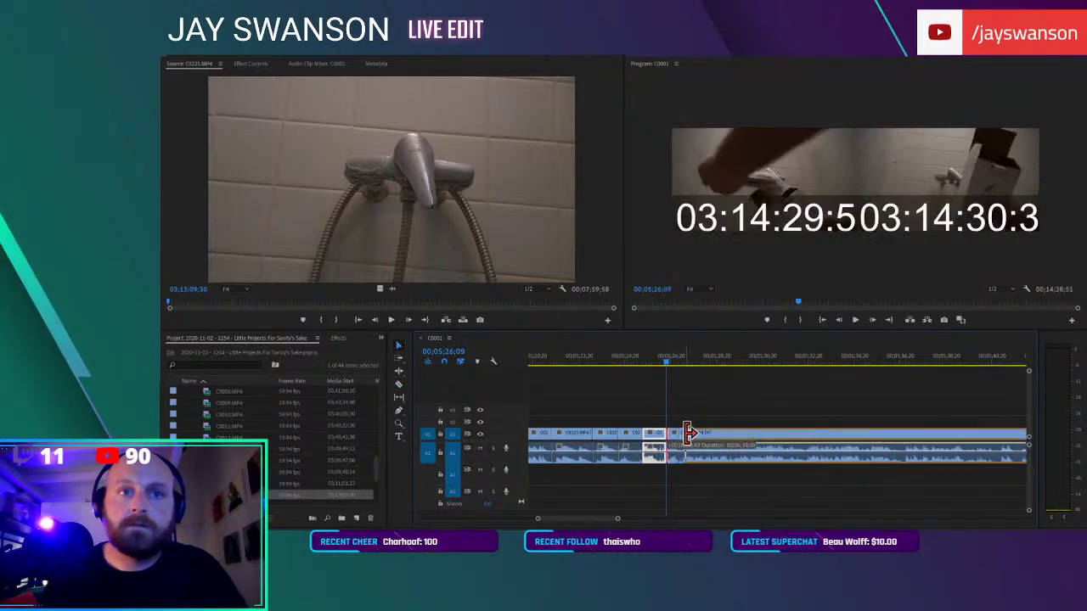
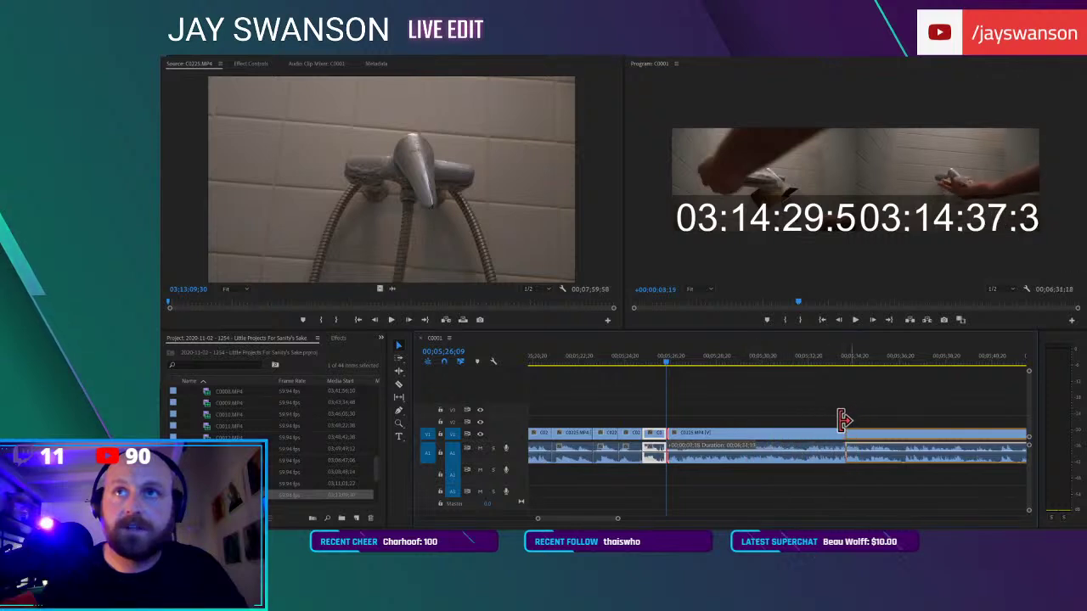
left_click_drag(817, 422, 715, 433)
key("space")
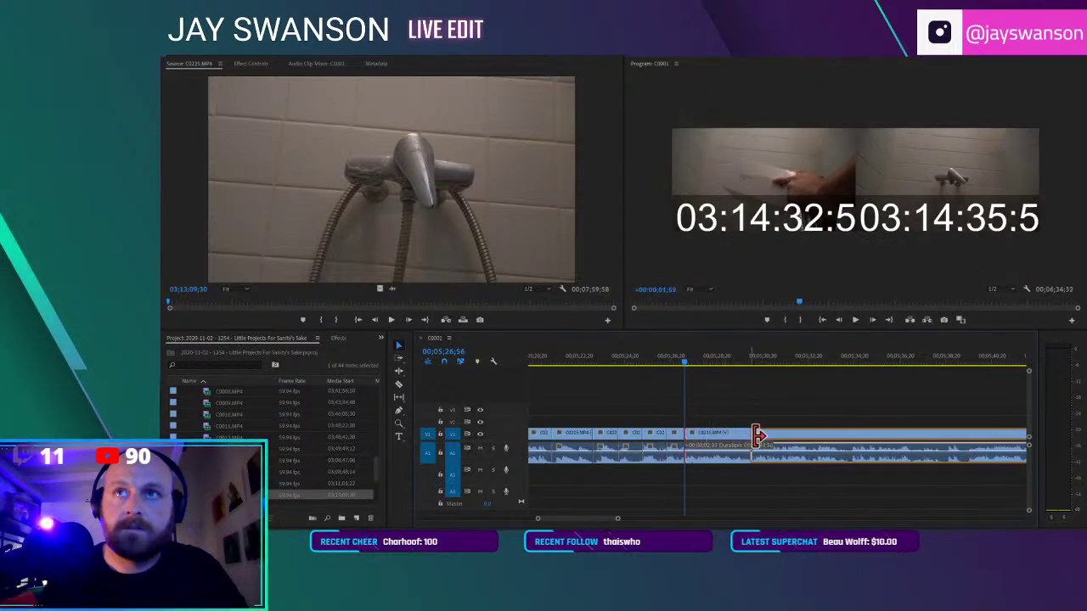
left_click_drag(764, 438, 763, 438)
left_click(744, 443)
key("Delete")
key("space")
key("ctrl+z")
key("ctrl+z")
Split C0225.MP4 at the end of the next pause, move the rest back to about 05;26;56, and play the join
left_click_drag(712, 352, 678, 365)
key("space")
left_click_drag(744, 357, 770, 367)
key("space")
left_click(777, 364)
key("c")
key("space")
left_click(783, 433)
key("v")
left_click_drag(803, 444, 678, 446)
left_click(661, 364)
key("space")
key("c")
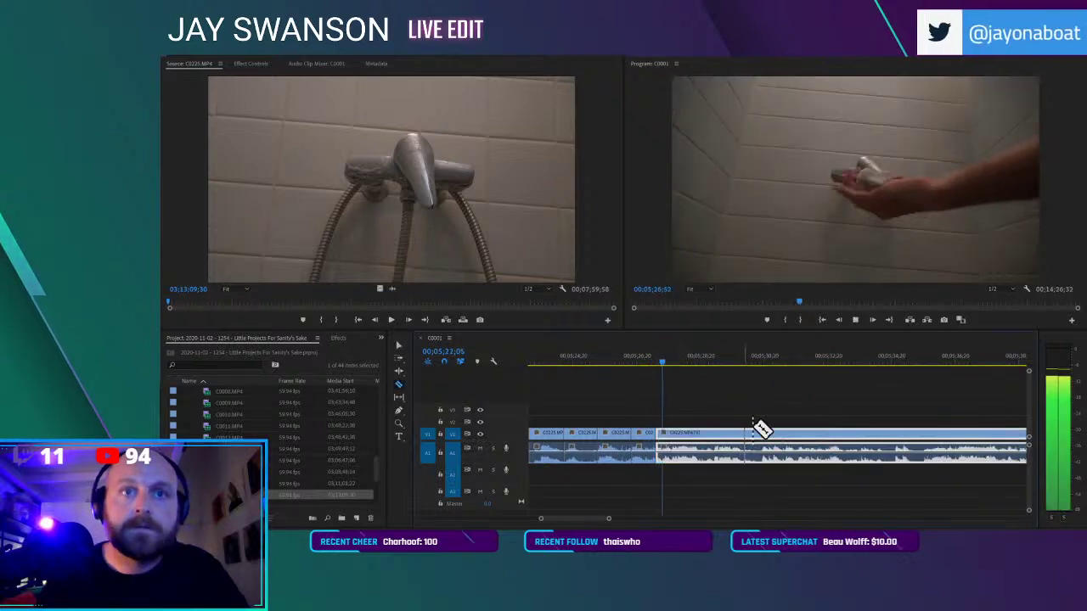
Split C0225.MP4 near 05;29;45 and 05;31;25, and play the footage from about 05;35
left_click(765, 441)
key("v")
left_click_drag(771, 448, 769, 452)
key("minus")
key("c")
left_click(776, 435)
key("v")
scroll(797, 437, "right", 2)
left_click(788, 359)
left_click_drag(793, 365, 798, 401)
key("space")
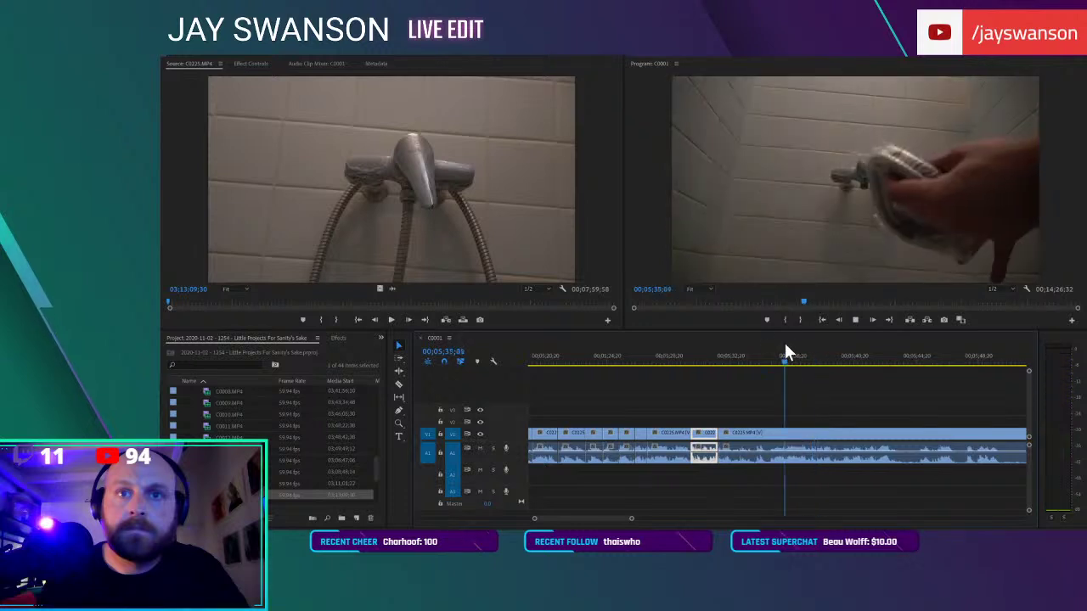
Split C0225.MP4 near 05;35;50 and move the rest back to about 05;31;25
left_click(788, 356)
key("space")
key("c")
left_click(786, 432)
key("v")
key("space")
left_click_drag(808, 436, 740, 441)
Split C0225.MP4 near 05;40;20 and move the later footage back to about 05;38;25
key("c")
left_click(854, 432)
key("v")
left_click_drag(878, 447, 849, 450)
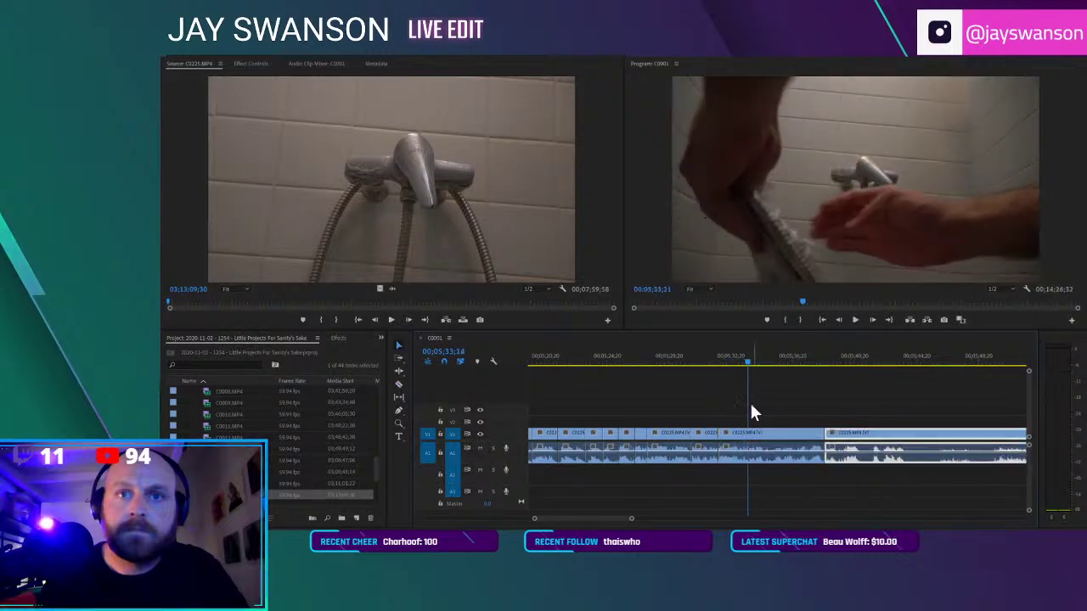
Cut out the C0225.MP4 footage after about 05;33;20, move everything later back to that point, and play from 05;33
left_click_drag(761, 363, 798, 376)
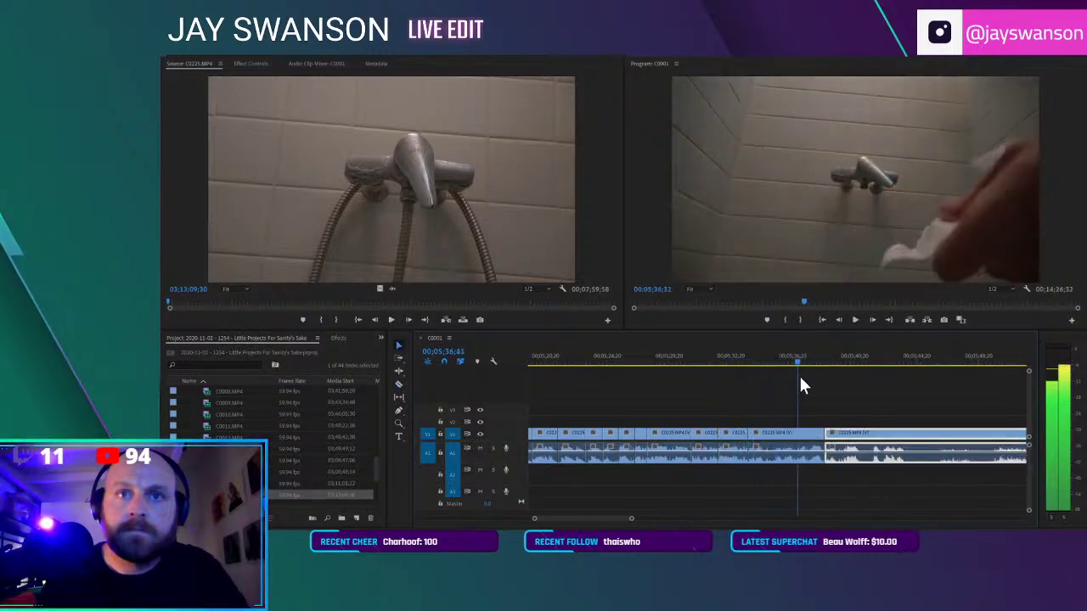
key("space")
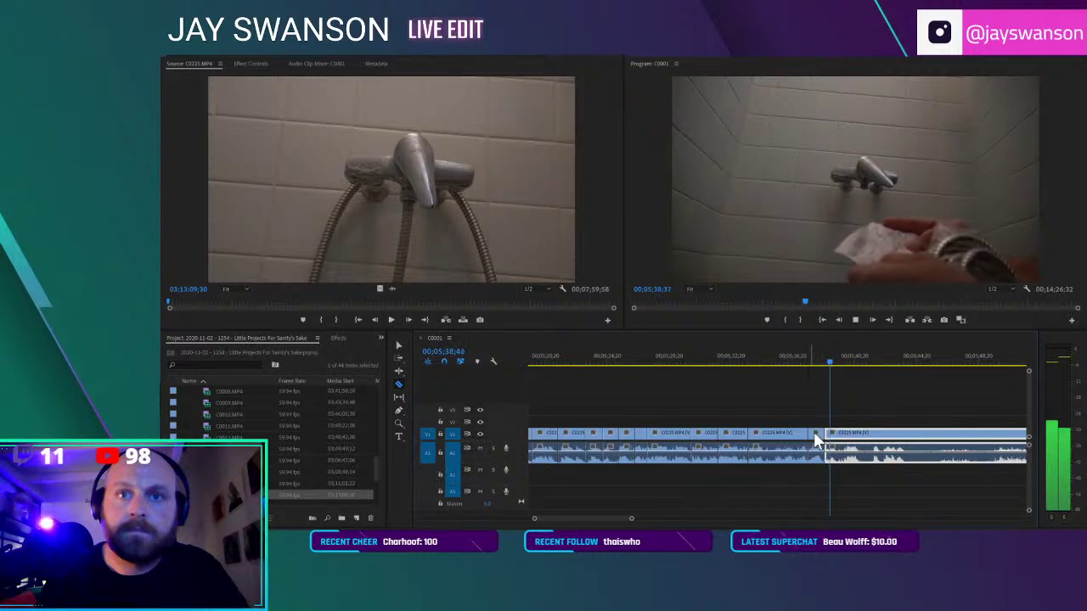
left_click_drag(807, 440, 752, 444)
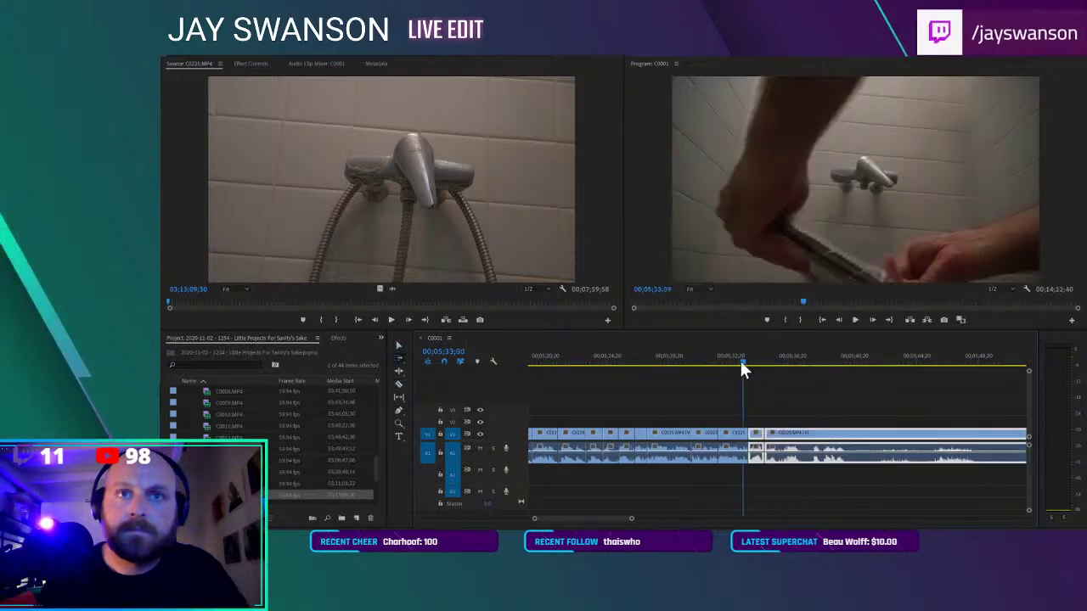
left_click(743, 364)
key("space")
Split C0225.MP4 after the next short remark and move all later footage back to about 05;37
key("c")
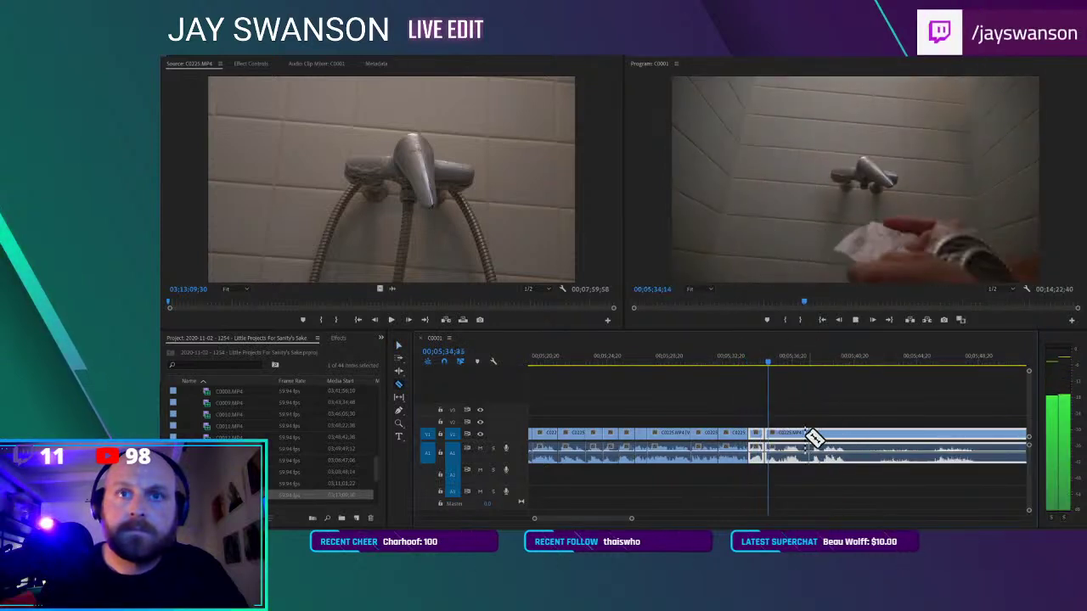
left_click(810, 439)
key("a")
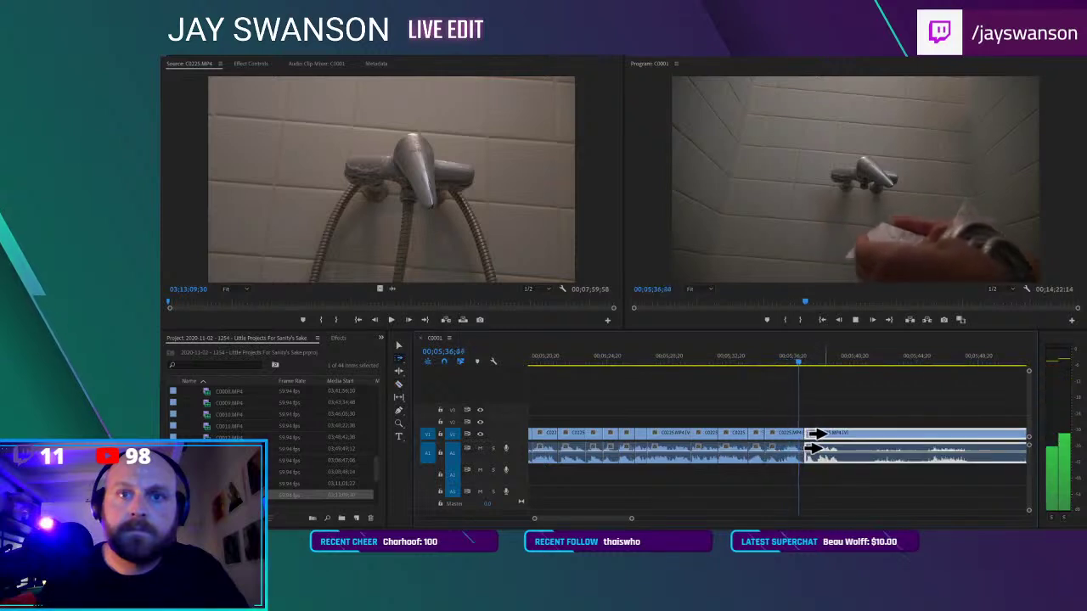
scroll(846, 448, "down", 1)
Split C0225.MP4 near 05;39;22 and preview the footage ahead from about 05;59 to 06;24
key("c")
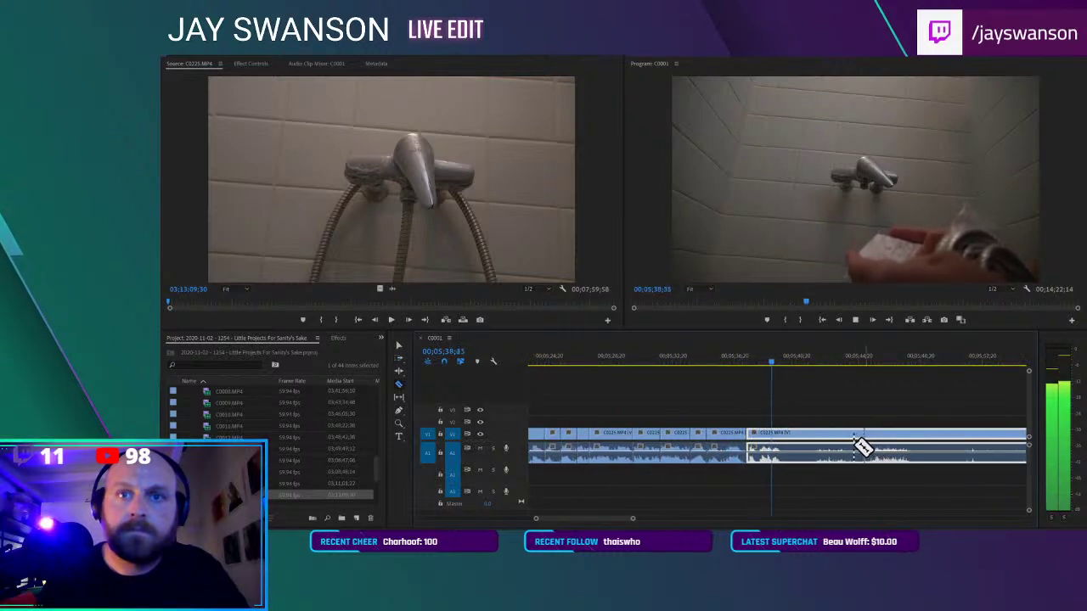
key("space")
scroll(839, 440, "down", 2)
scroll(853, 442, "down", 2)
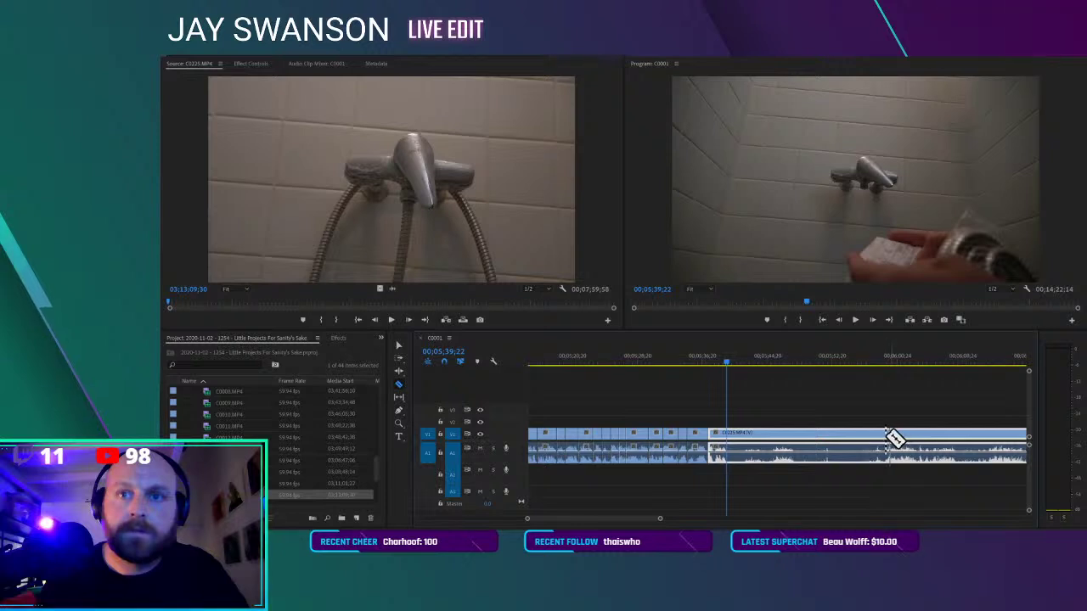
left_click(727, 431)
key("v")
left_click(783, 363)
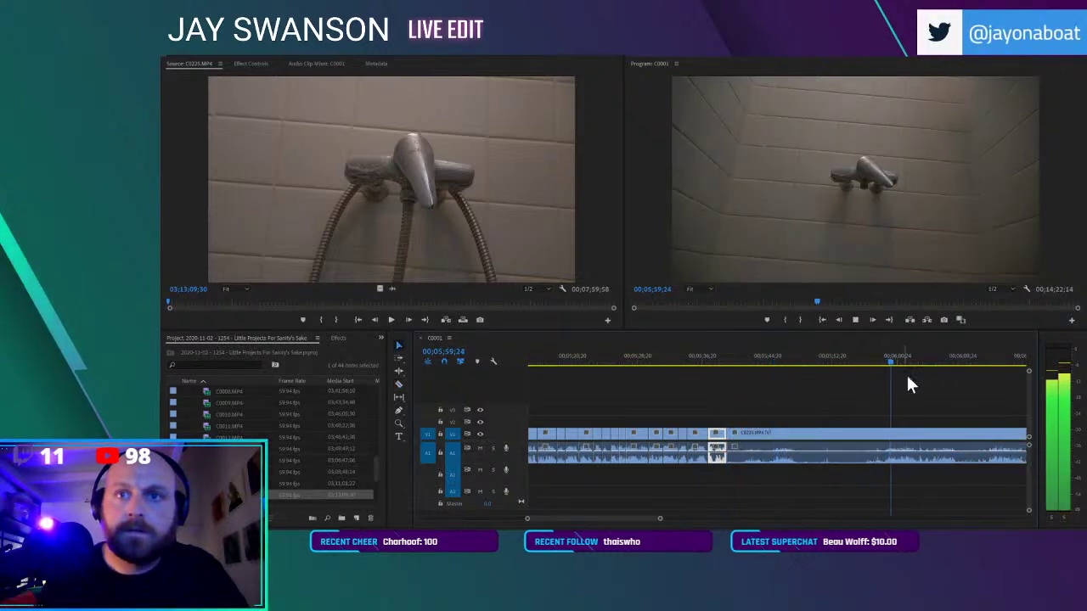
scroll(923, 441, "down", 1)
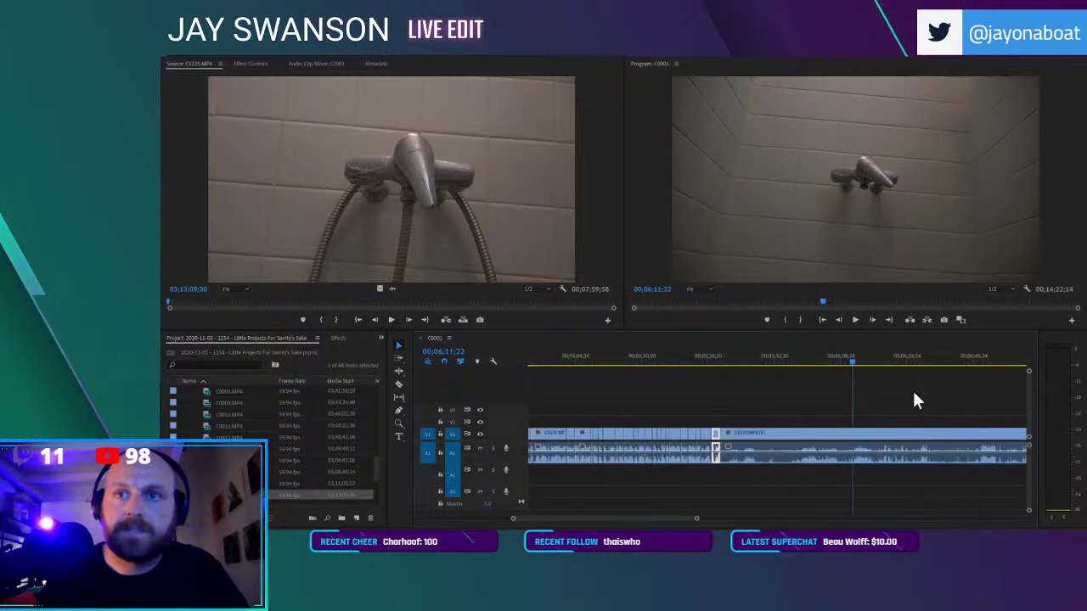
key("space")
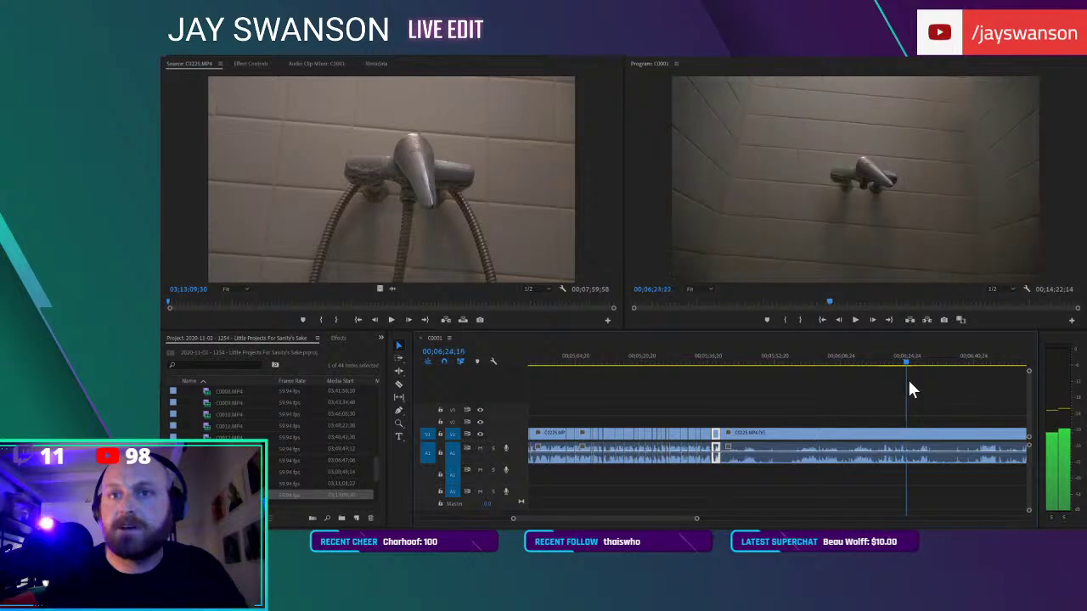
key("space")
key("space")
Split C0225.MP4 near 06;26;30 and 06;29;05, and move the footage after the last cut back to about 05;39;22
left_click(884, 361)
key("space")
scroll(906, 410, "up", 4)
key("c")
key("c")
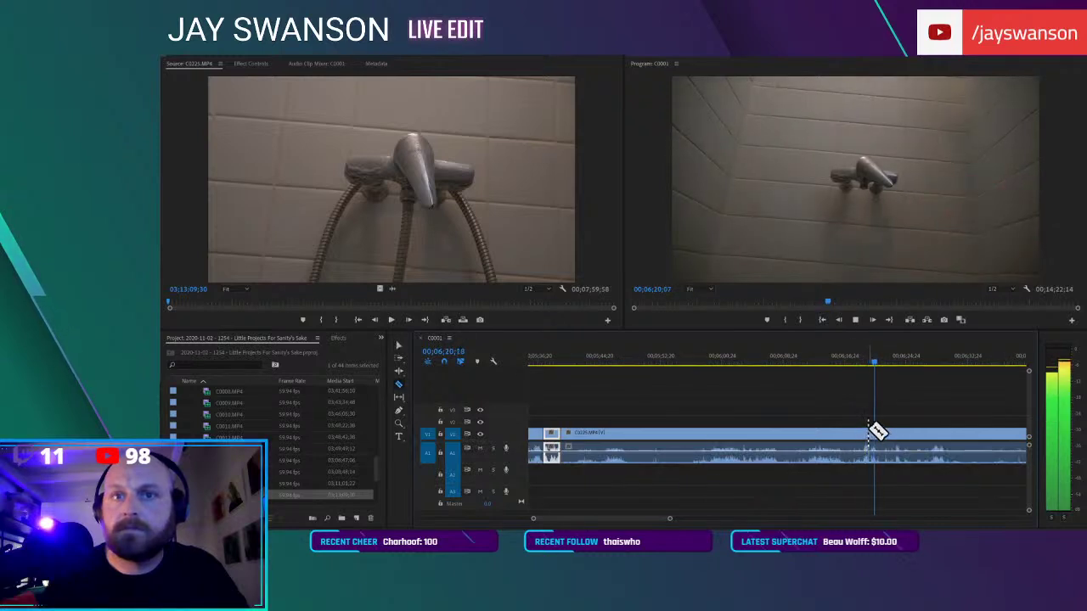
left_click_drag(897, 360, 929, 367)
left_click(922, 433)
key("space")
key("alt+v")
left_click(943, 430)
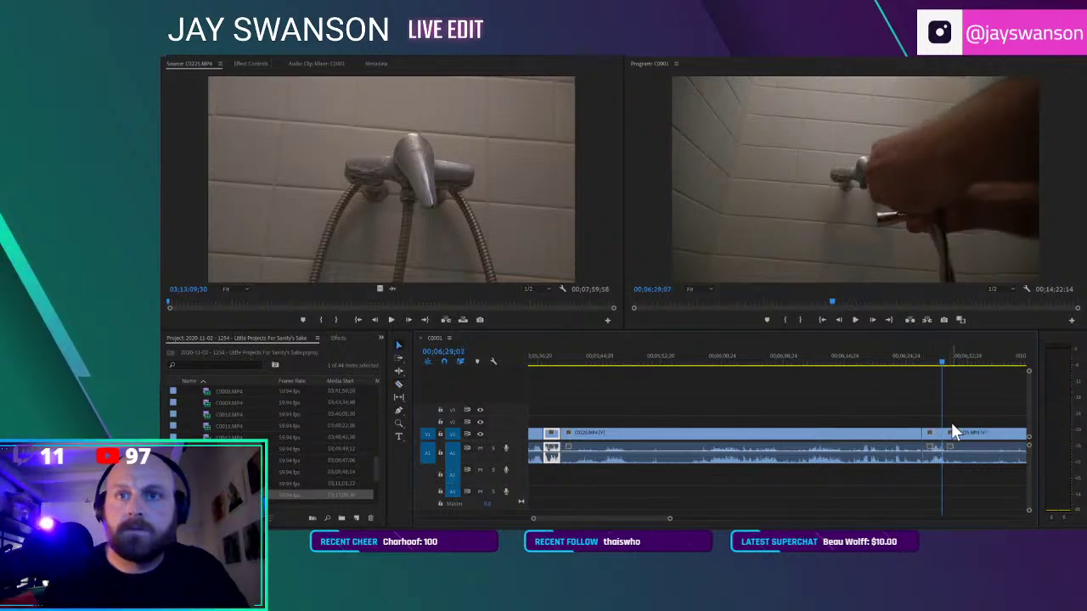
left_click_drag(948, 429, 602, 450)
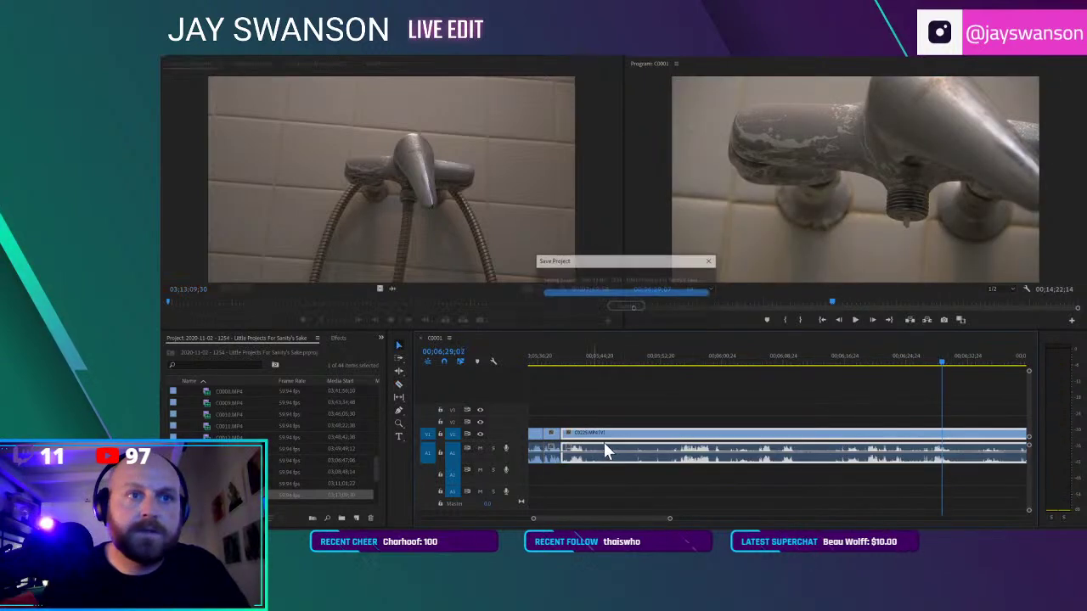
Play the join from about 05;39;05 and save the project
scroll(612, 443, "down", 2)
scroll(671, 463, "left", 2)
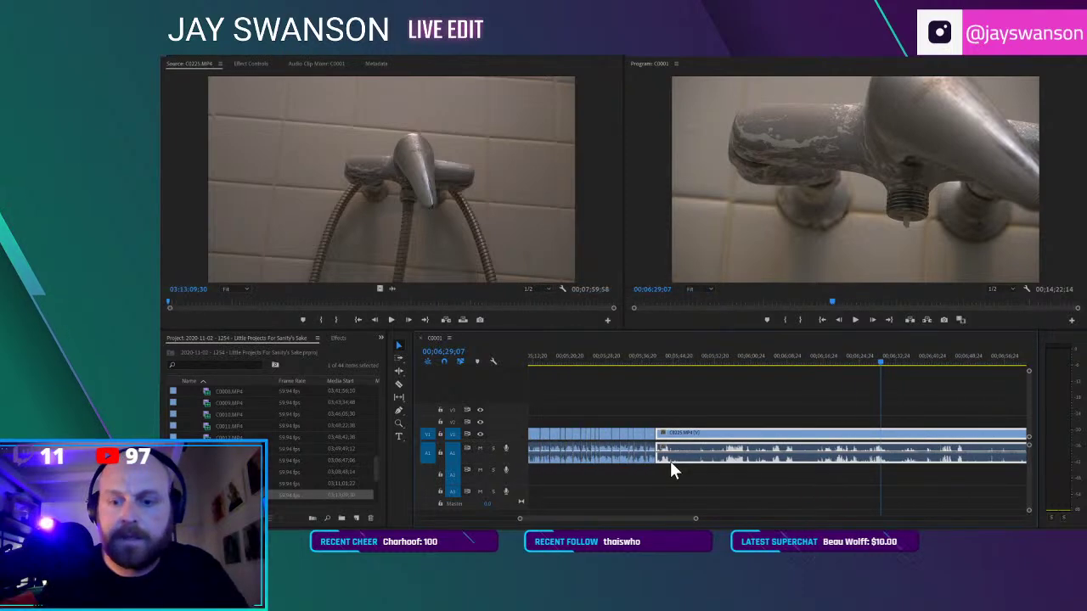
scroll(670, 457, "up", 2)
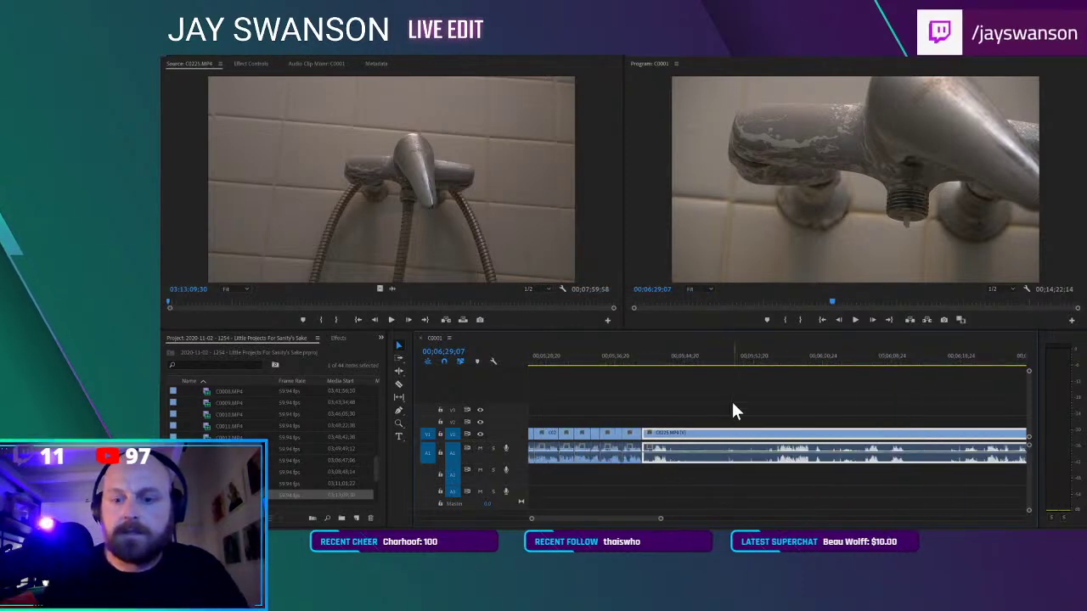
key("space")
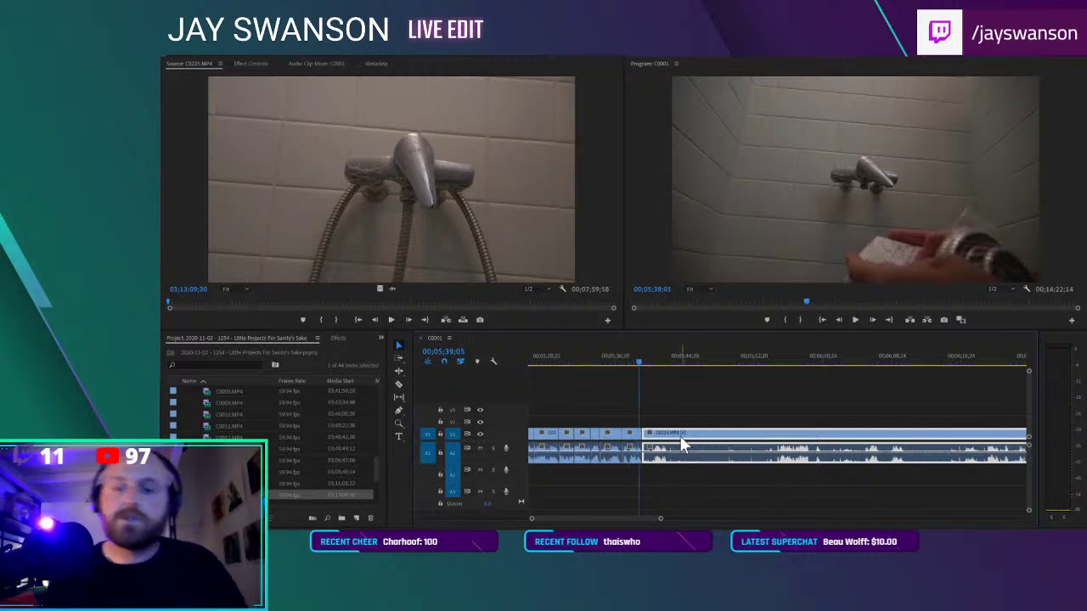
key("ctrl+s")
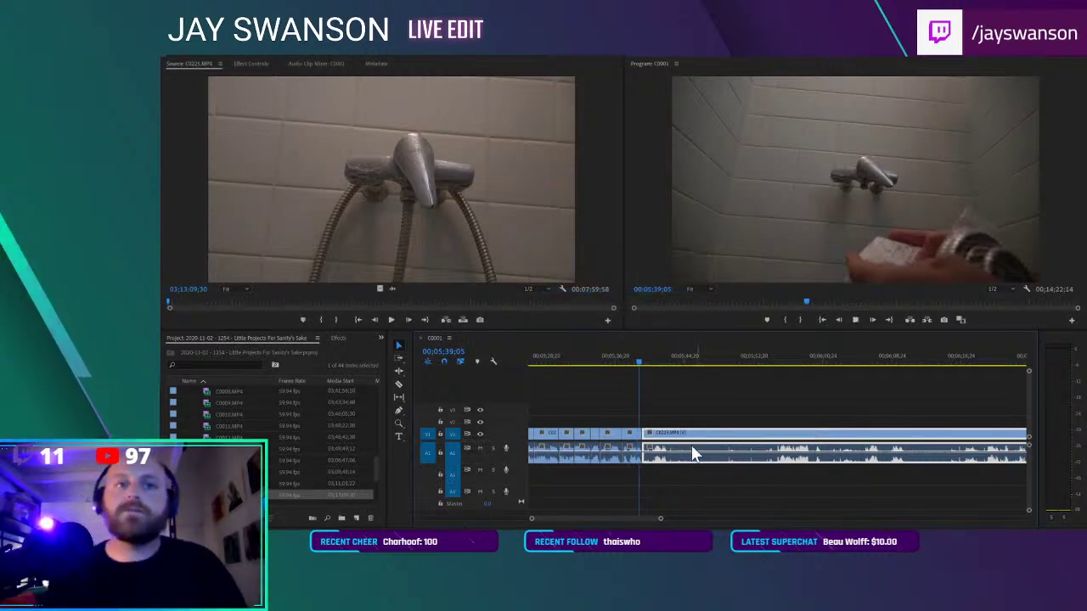
Split C0225.MP4 near 05;54;50 and move the rest back to 05;42;32
key("c")
key("equal")
key("equal")
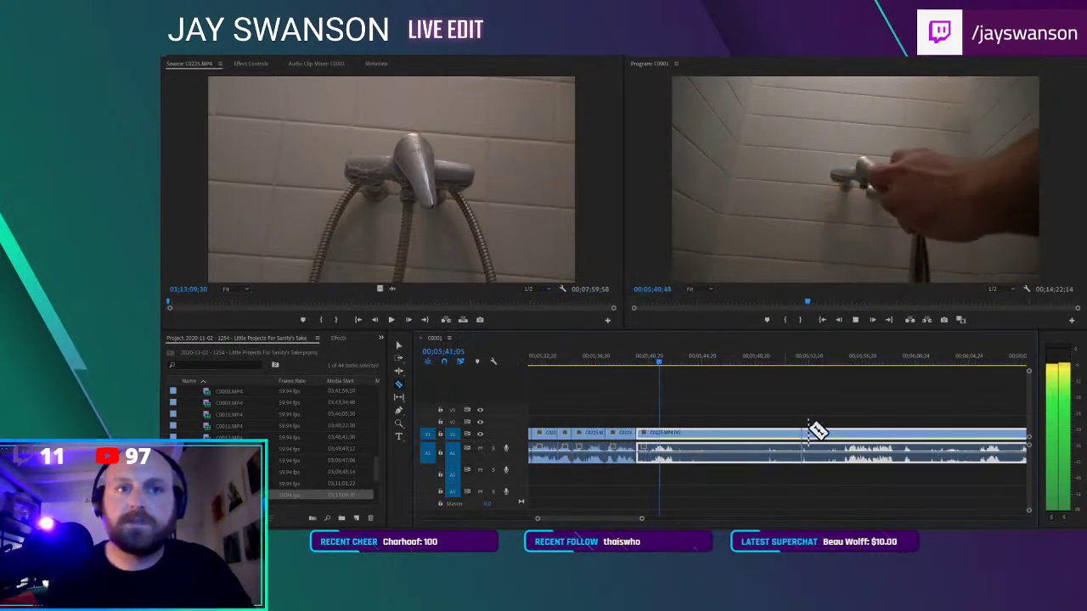
left_click(843, 434)
key("v")
key("space")
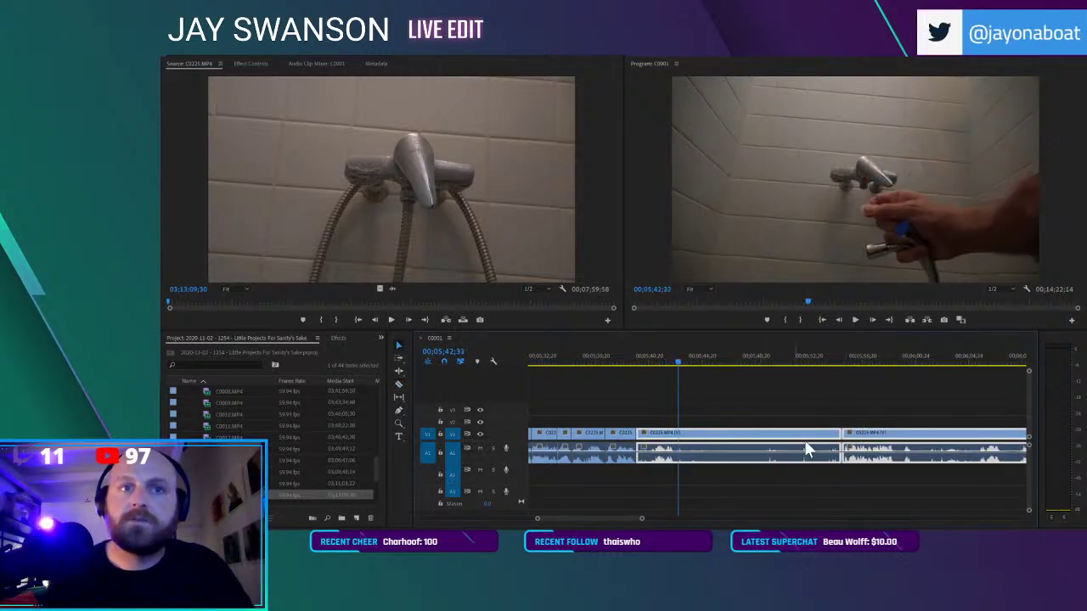
left_click(856, 413)
left_click_drag(868, 439, 705, 441)
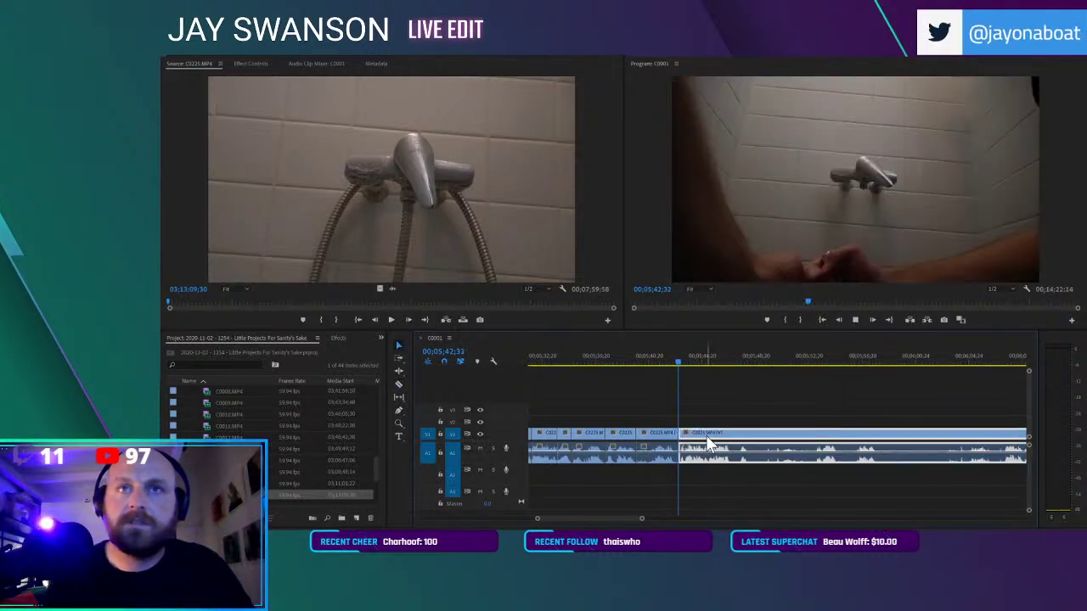
Split C0225.MP4 near 05;52;30 and move the rest back to about 05;47;50
key("space")
key("c")
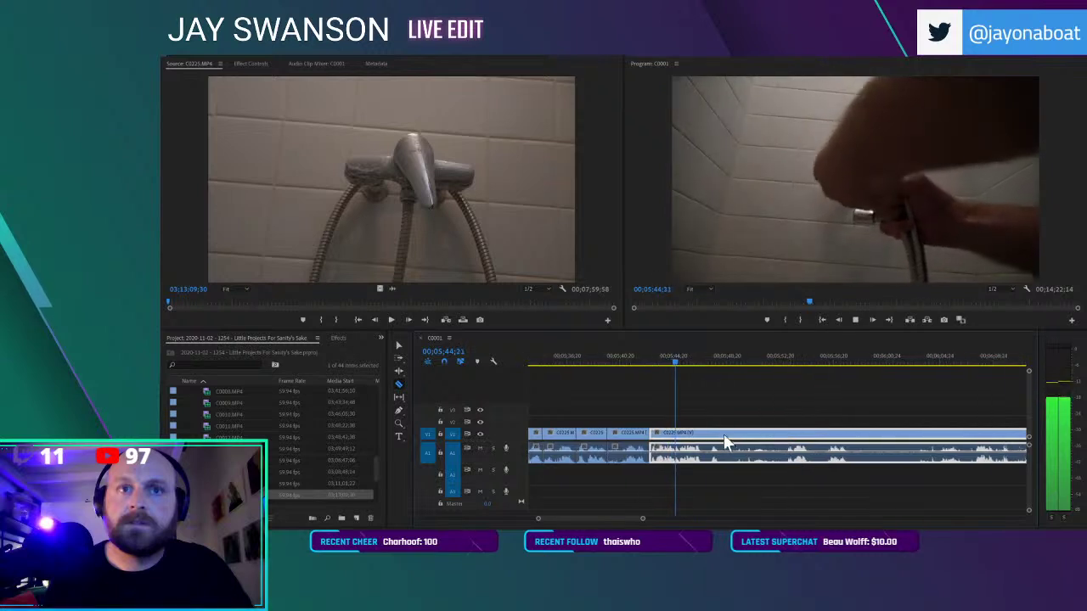
left_click(784, 432)
key("v")
left_click_drag(815, 433, 755, 447)
Split C0225.MP4 near 05;51;00 and move the rest back to about 05;49;50
key("space")
key("c")
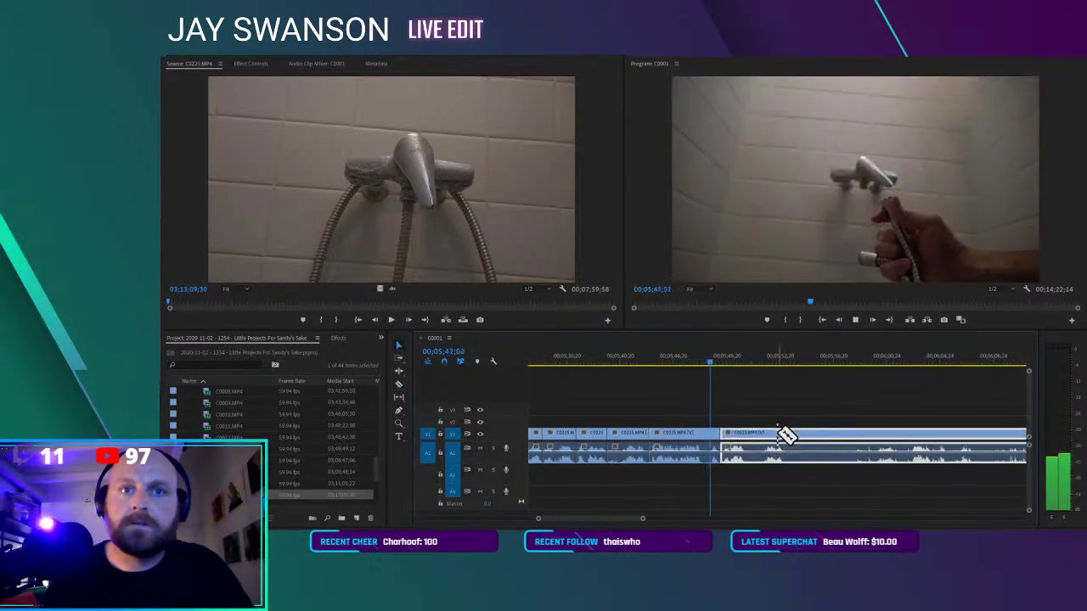
left_click(768, 433)
key("v")
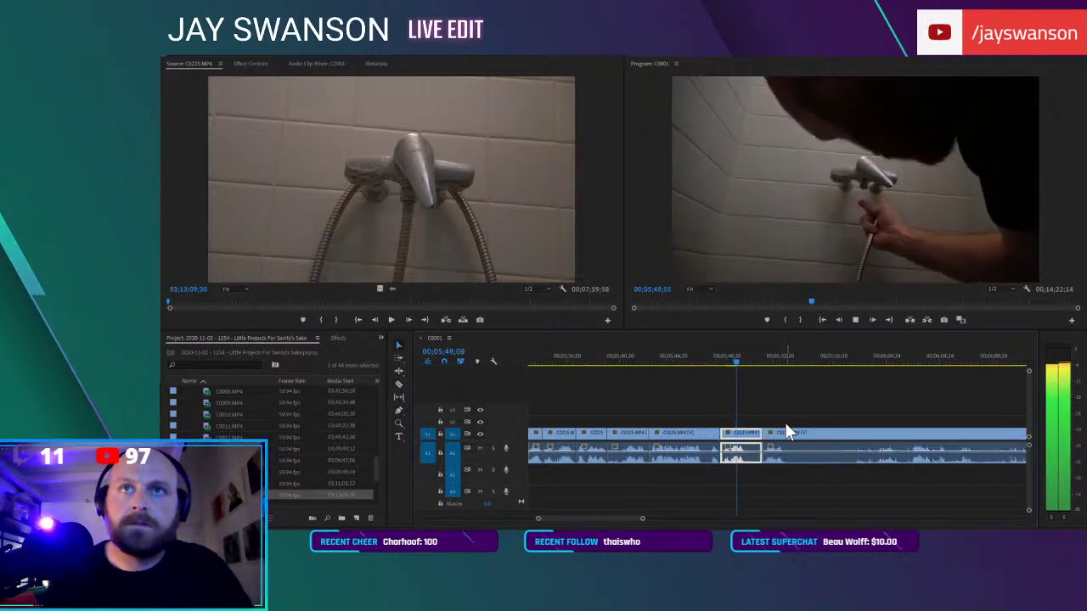
left_click_drag(786, 432, 770, 443)
Split C0225.MP4 near 05;58;00 and move the rest back to about 05;51;35
key("space")
key("c")
left_click(854, 434)
key("v")
left_click_drag(865, 437, 789, 446)
Split C0225.MP4 near 05;55;10 and move the rest back to about 05;53;30
key("space")
key("c")
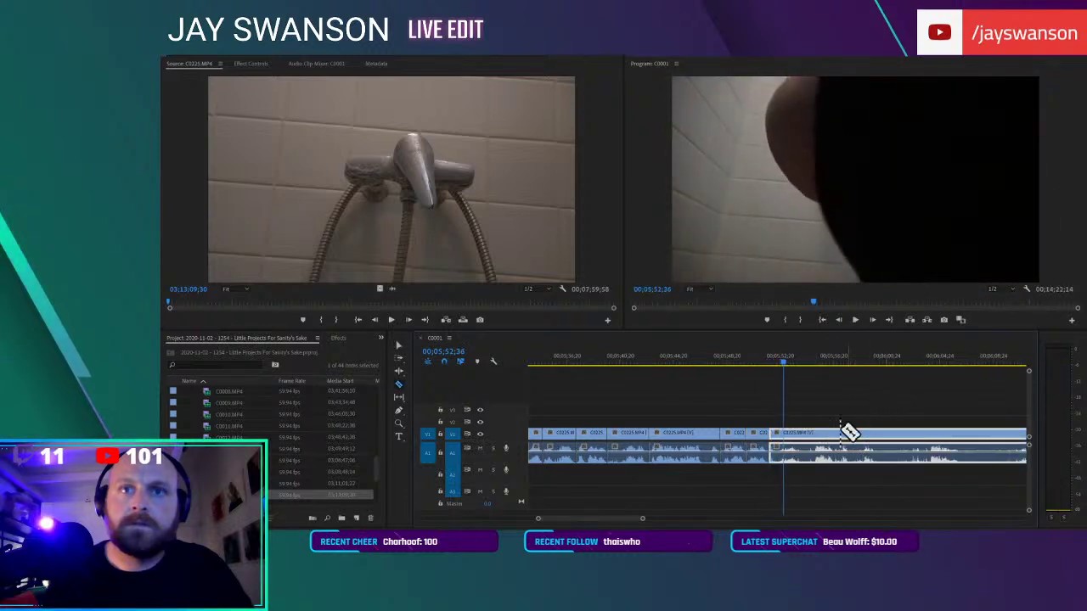
left_click(817, 434)
key("v")
left_click_drag(835, 437, 818, 441)
Skim ahead in C0225.MP4, split it at 06;02;09 and move the rest back to about 05;55;00
key("space")
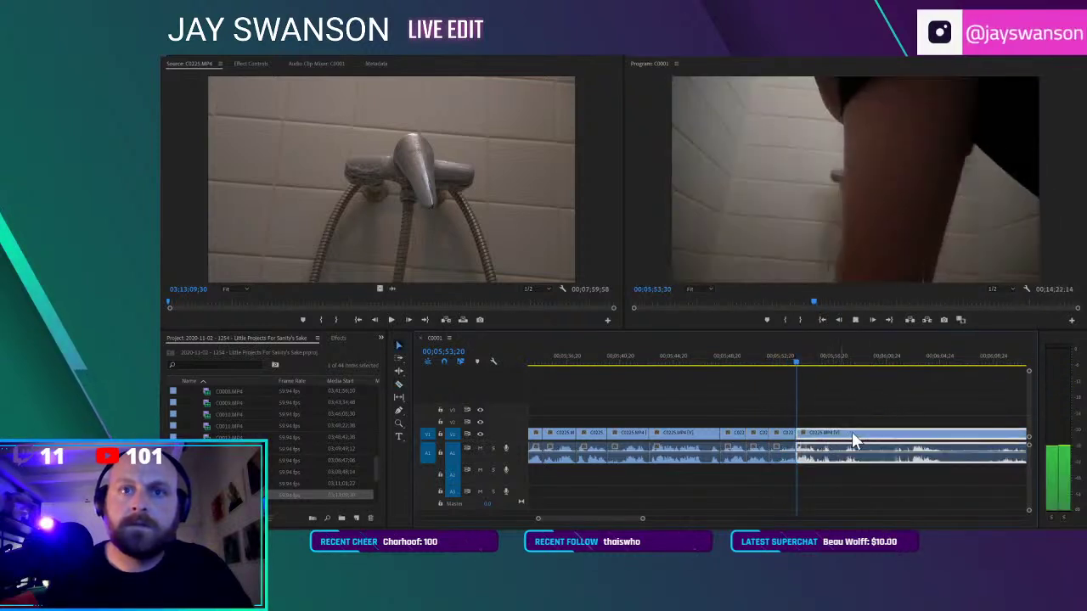
scroll(856, 441, "down", 1)
key("c")
scroll(830, 443, "down", 2)
scroll(798, 447, "down", 2)
scroll(764, 438, "up", 2)
left_click_drag(738, 357, 780, 372)
left_click(782, 444)
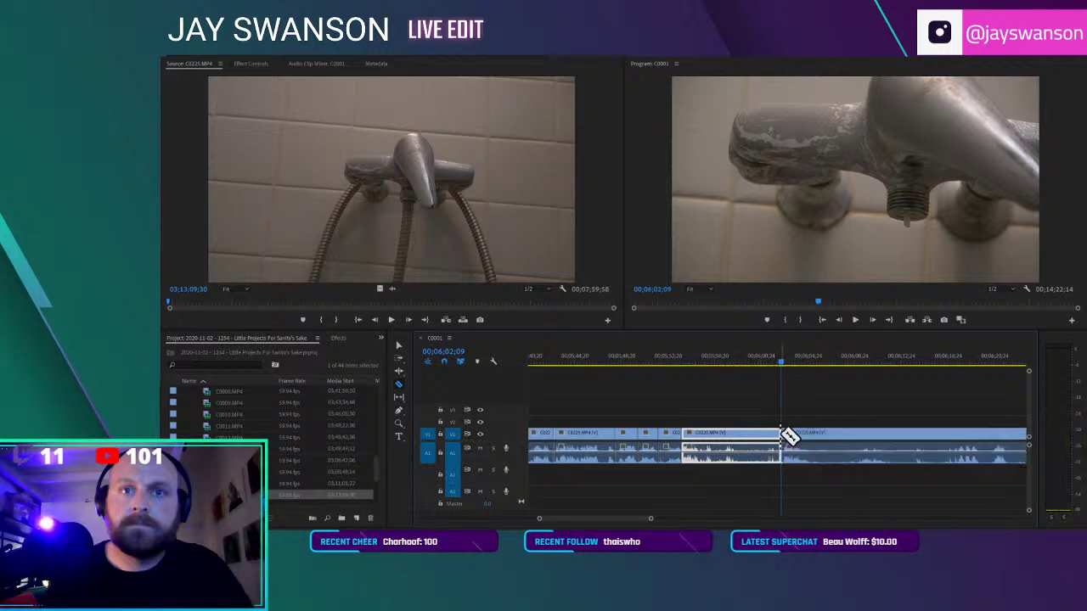
left_click(685, 360)
left_click_drag(798, 442, 722, 450)
Split C0225.MP4 near 06;01;40 and again around 06;04;30, and move the remaining footage back to about 05;56;50
key("c")
key("space")
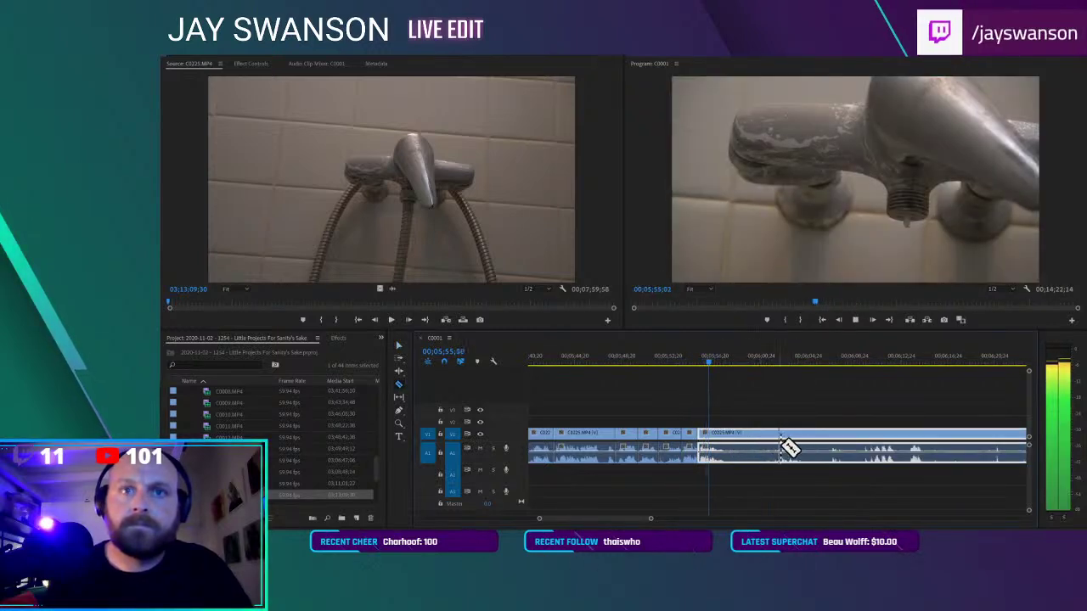
left_click(776, 434)
key("v")
left_click_drag(789, 435, 753, 436)
key("space")
key("c")
left_click_drag(745, 358, 809, 354)
left_click_drag(820, 442, 736, 454)
left_click(711, 357)
key("space")
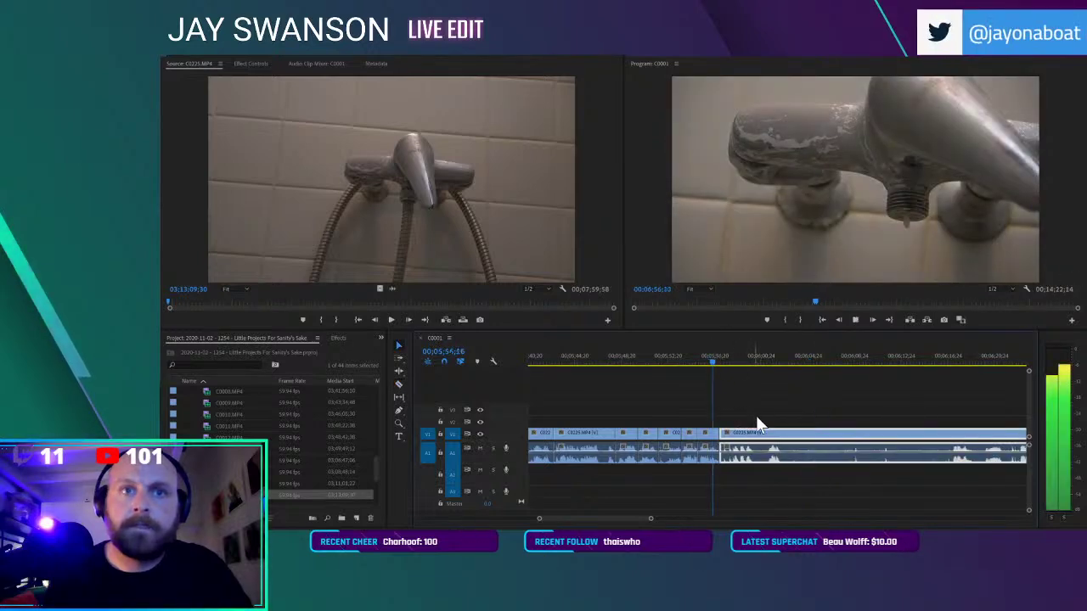
Split C0225.MP4 near 06;00;50 and move the rest back to about 05;59;40
scroll(764, 414, "up", 1)
key("c")
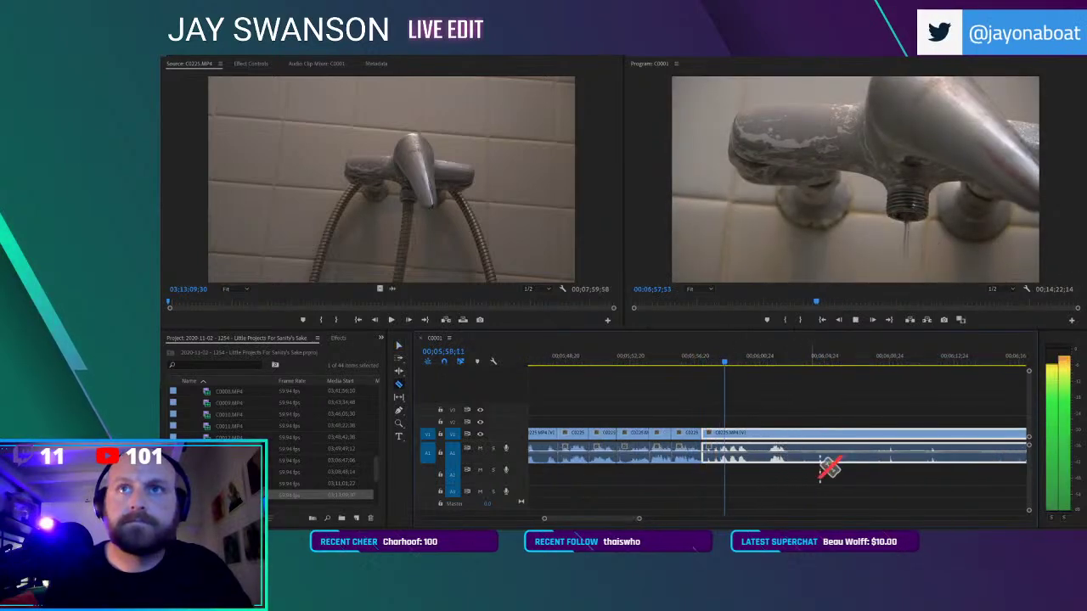
left_click(768, 433)
key("v")
left_click_drag(780, 433, 765, 436)
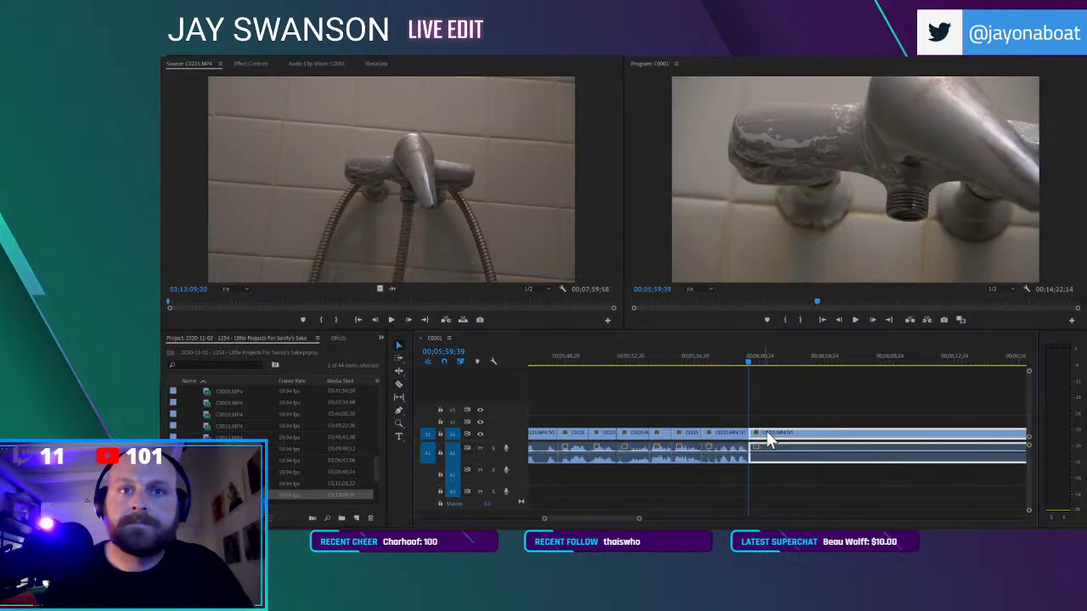
Cut further waiting footage out of C0225.MP4 between about 05;59;40 and 06;04;15, pulling the rest back
key("space")
key("c")
left_click_drag(906, 442, 704, 437)
key("space")
key("minus")
scroll(743, 442, "down", 2)
key("space")
key("c")
key("equal")
left_click(698, 438)
key("v")
Play C0225.MP4 on from about 06;04;15 and split it at 06;07;26
key("space")
key("c")
key("minus")
scroll(709, 442, "down", 1)
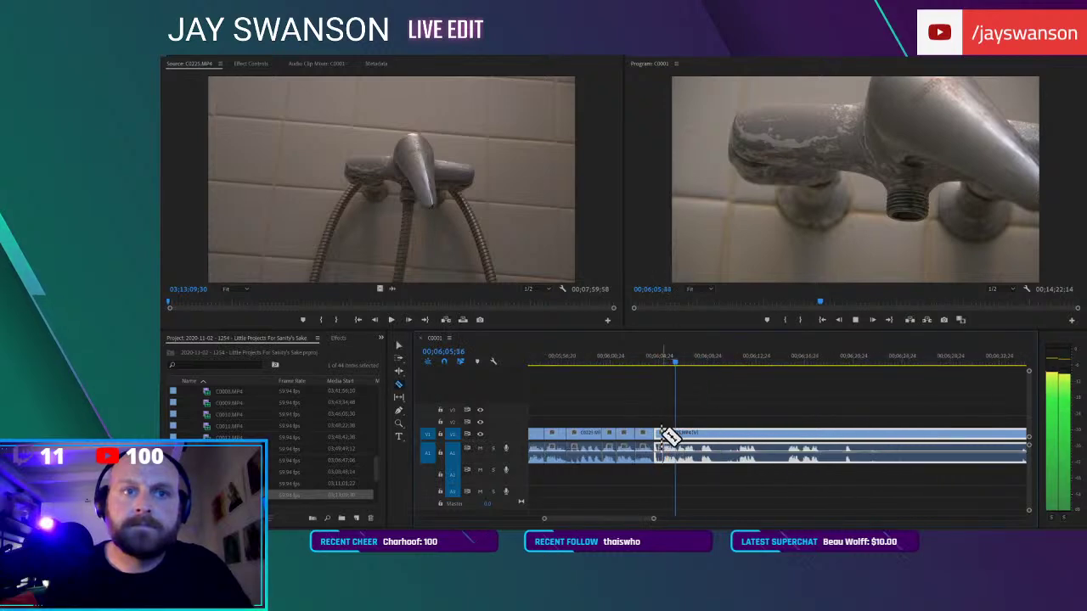
key("space")
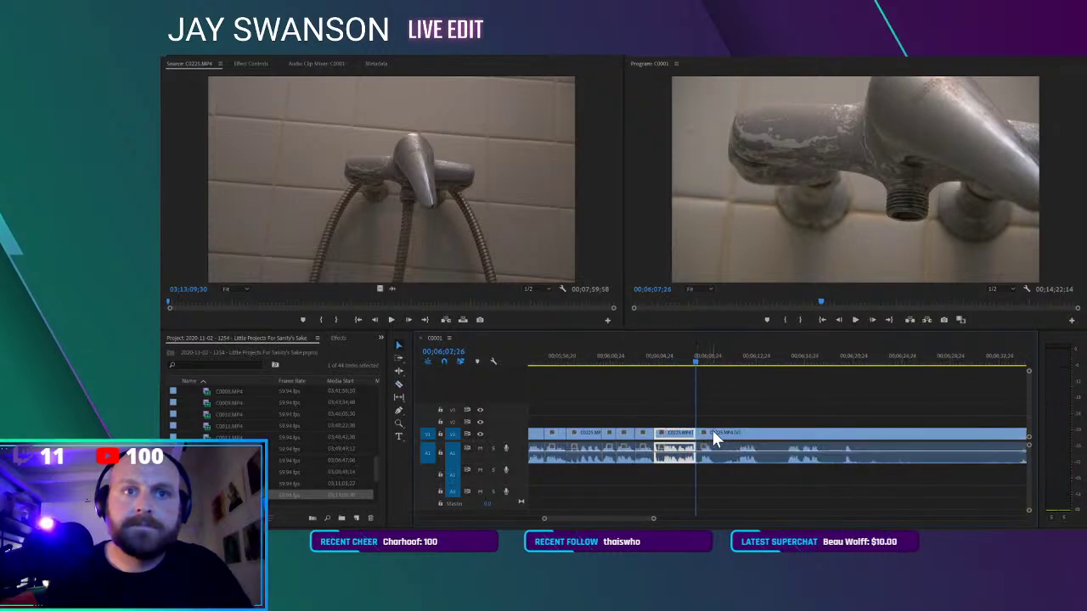
Skim ahead, split C0225.MP4 near 06;40;18 and move everything after the cut back to about 06;07;26
key("minus")
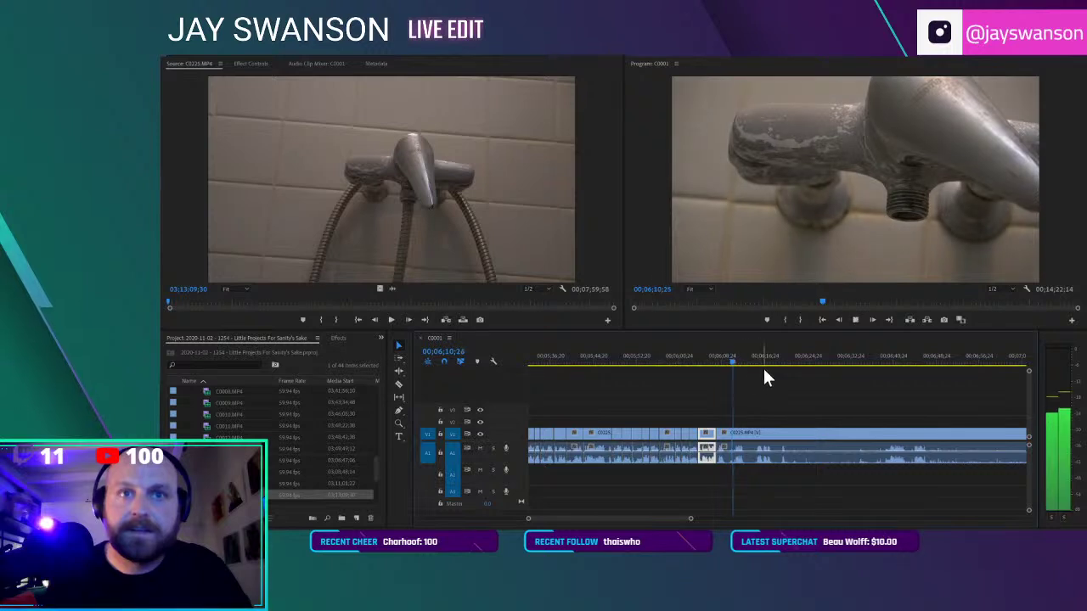
left_click(759, 362)
key("space")
scroll(798, 384, "down", 1)
left_click(841, 359)
key("minus")
scroll(858, 393, "down", 1)
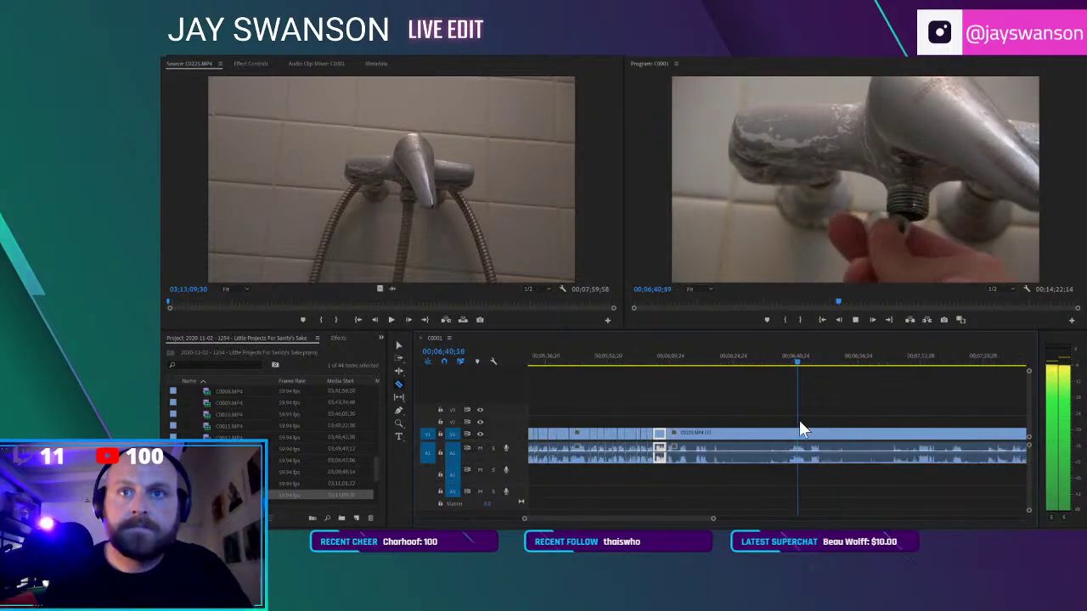
left_click(797, 434)
key("a")
left_click_drag(797, 435, 676, 444)
Play the new join, split C0225.MP4 near 06;12;20 and move the rest back to about 06;10;30
left_click(660, 357)
key("space")
key("v")
scroll(724, 433, "up", 1)
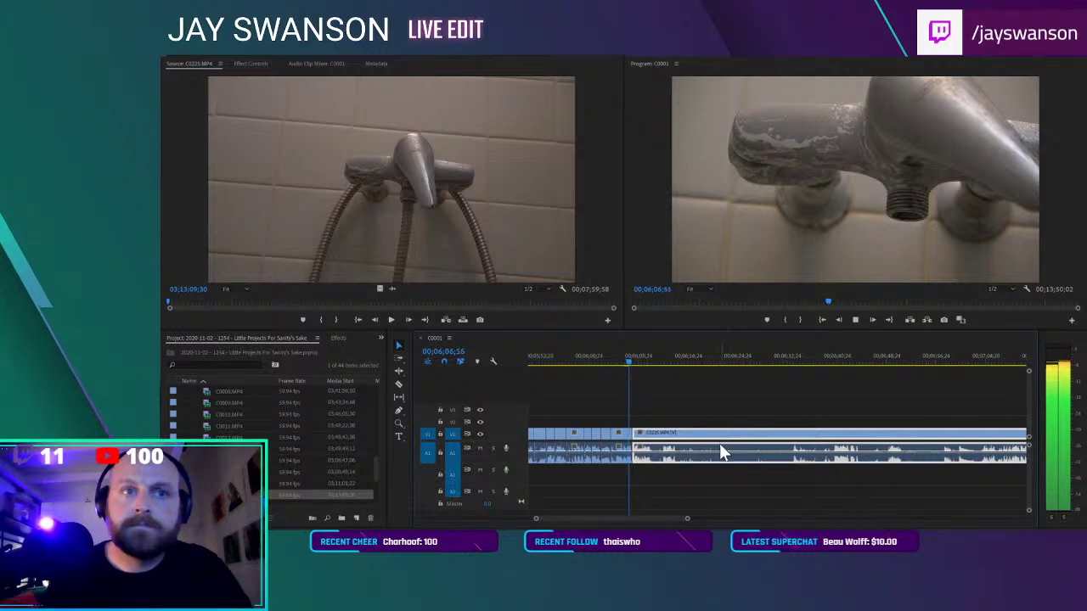
key("equal")
key("c")
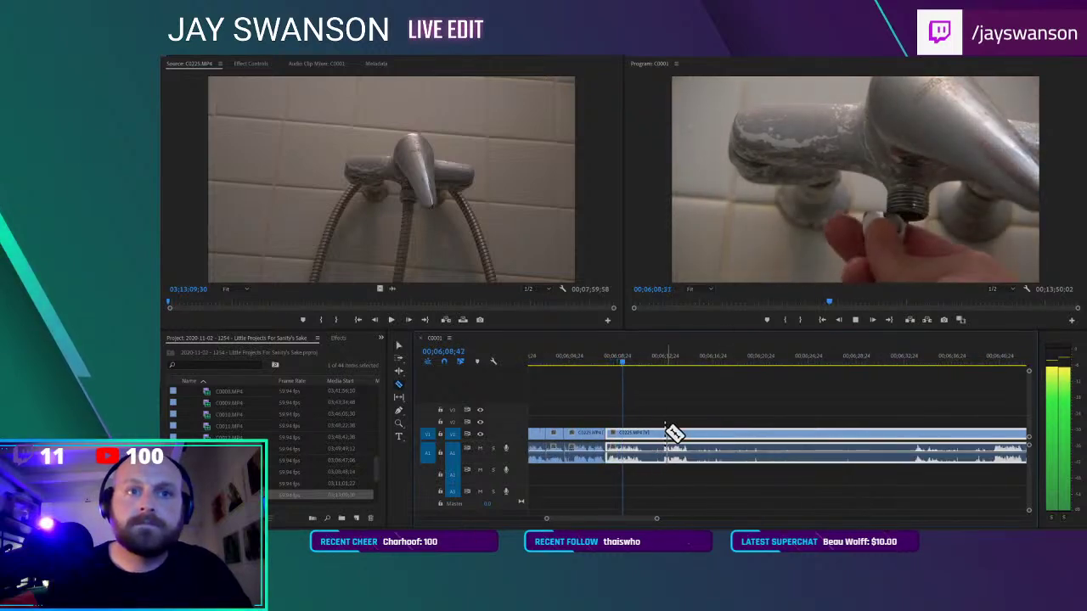
left_click(670, 434)
key("v")
mouse_move(669, 434)
left_mouse_down()
mouse_move(654, 446)
mouse_move(671, 439)
left_mouse_up()
Split C0225.MP4 at 06;12;52, trim the following clip's start to about 06;23;25 and ripple-delete the gap
key("c")
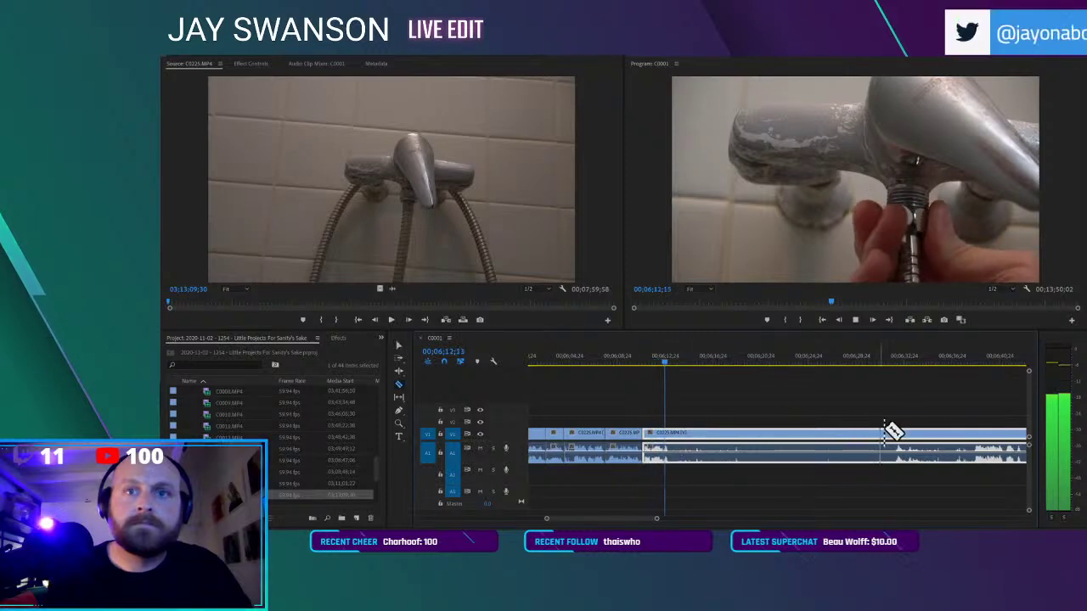
left_click(882, 435)
left_click(673, 433)
key("v")
left_click_drag(674, 432, 711, 429)
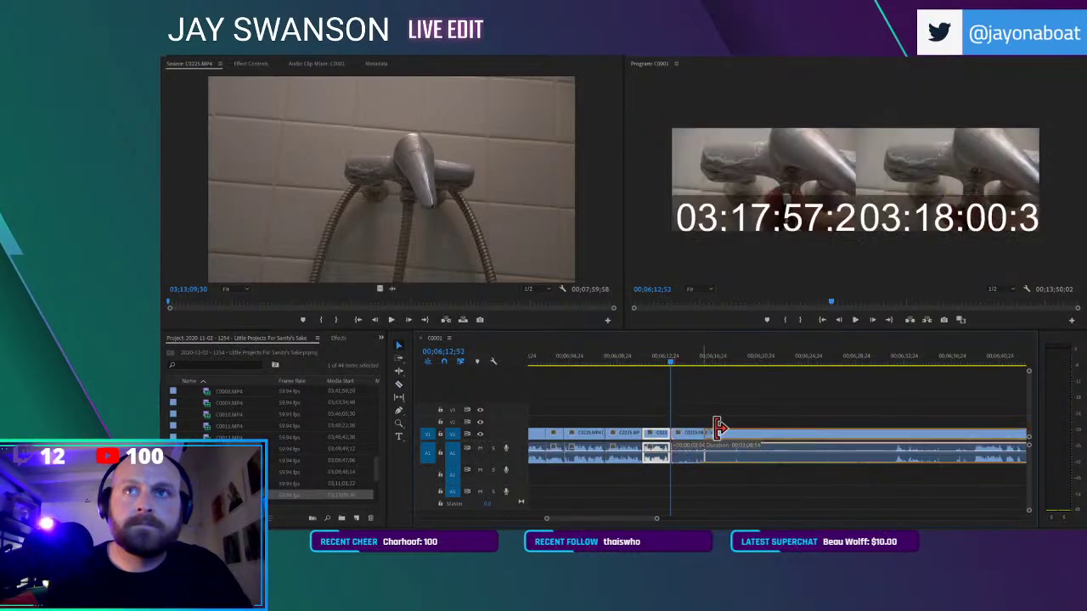
left_click_drag(800, 418, 797, 422)
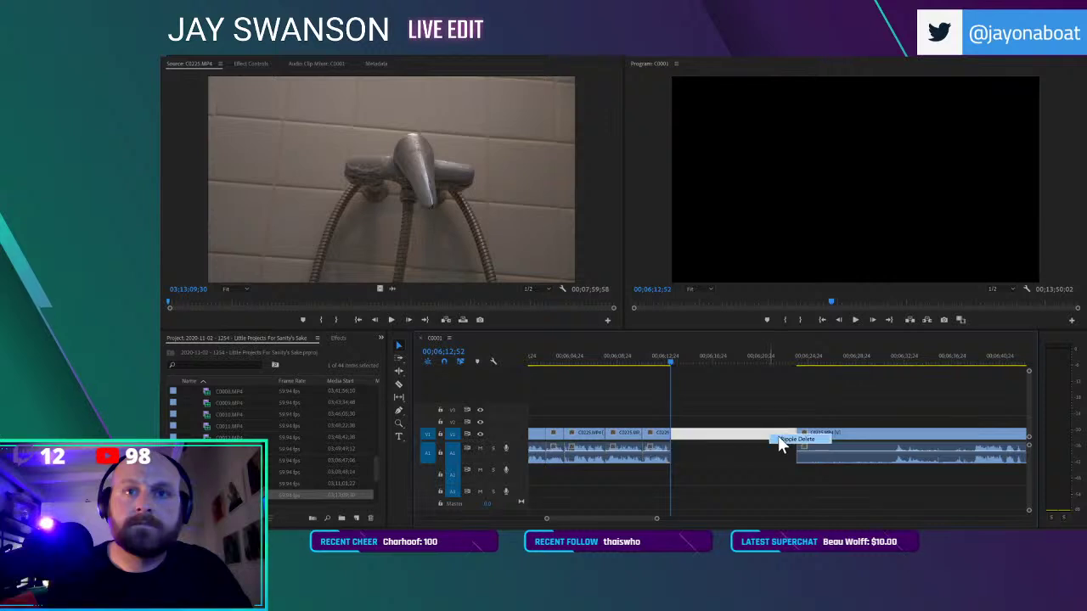
left_click(776, 440)
Split C0225.MP4 further ahead, move the rest back to 06;14;34 and save the project
key("space")
key("c")
key("space")
key("v")
left_click(735, 435)
left_click_drag(788, 434, 718, 446)
key("ctrl+s")
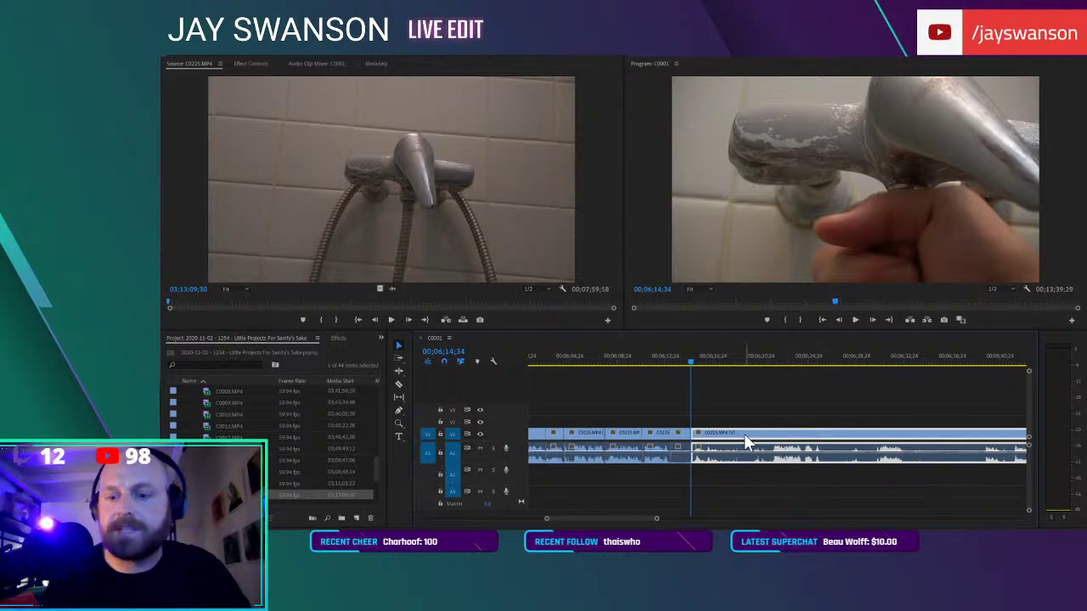
Play the join at 06;14;34, split C0225.MP4 near 06;21;25 and move the rest back to about 06;15;40
scroll(742, 429, "up", 1)
scroll(741, 429, "up", 1)
left_click(665, 351)
key("space")
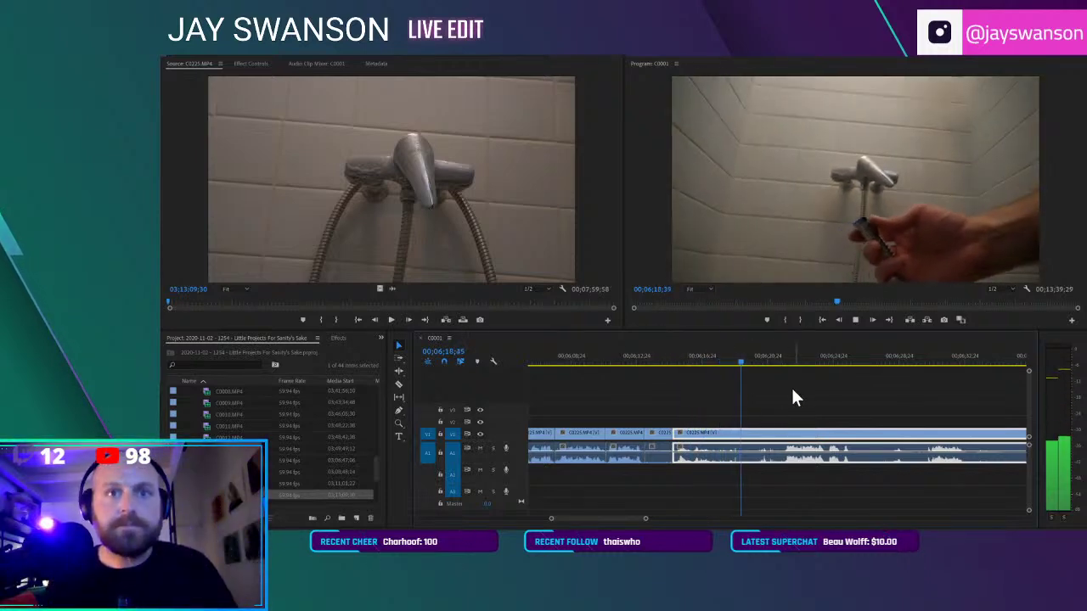
left_click(681, 358)
key("c")
left_click(784, 432)
key("v")
left_click_drag(811, 433, 720, 435)
Split C0225.MP4 near 06;24;20 and move the rest back to about 06;19;45
key("c")
left_click(834, 435)
key("v")
left_click_drag(846, 434, 765, 447)
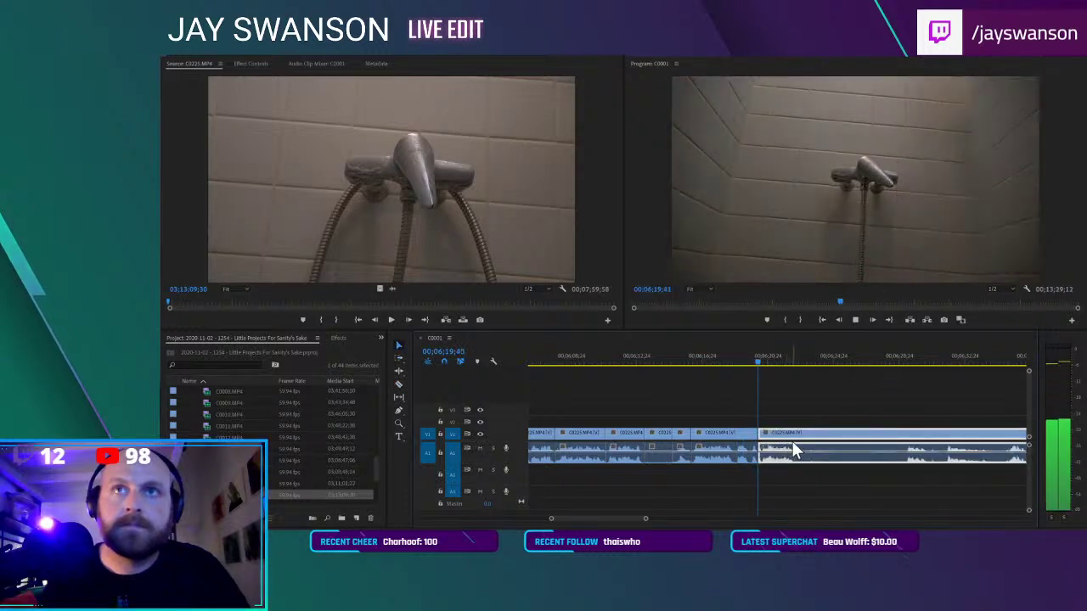
Split C0225.MP4 beyond the join at 06;19;45 and move everything after the cut back to that join
key("c")
left_click(880, 435)
key("a")
left_click_drag(892, 439, 740, 446)
Play from 06;19;23, split C0225.MP4 near 06;25;45 and move everything after the cut back to about 06;21;38
left_click(722, 364)
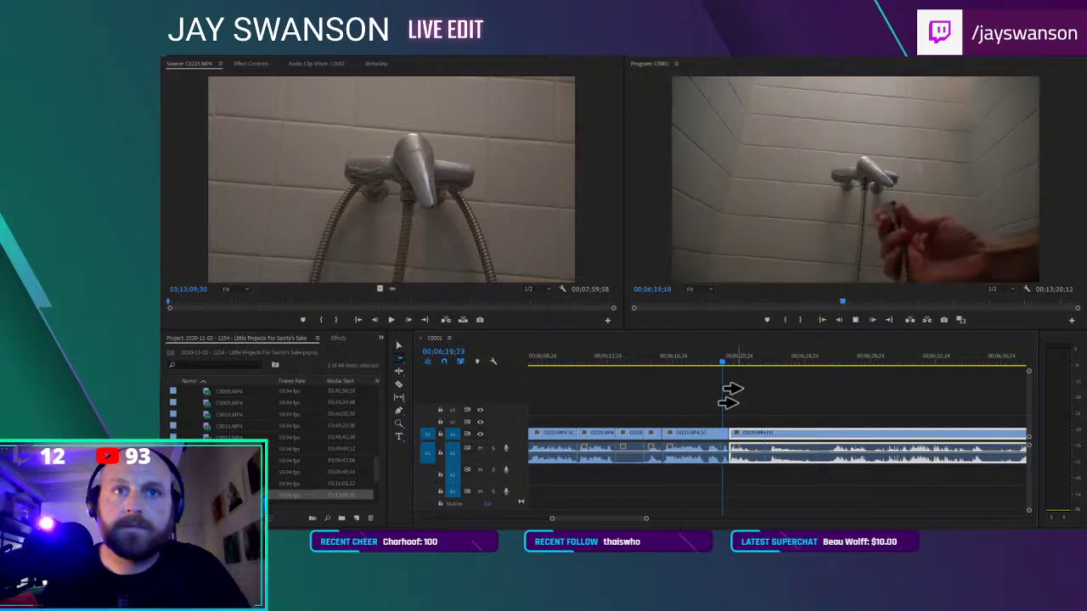
key("space")
key("c")
scroll(784, 440, "up", 2)
left_click(847, 435)
key("w")
key("v")
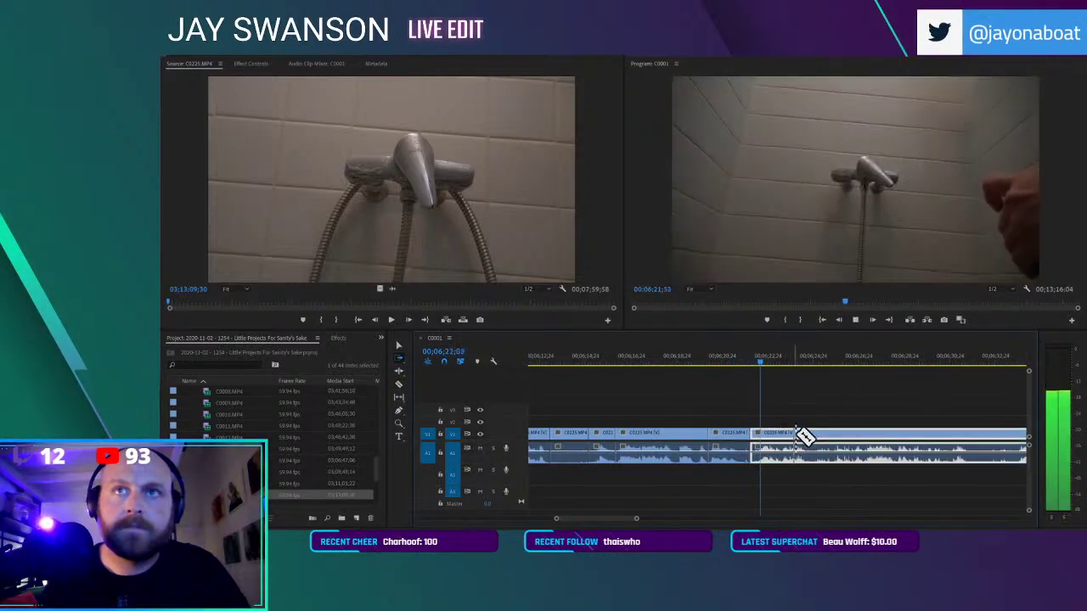
key("v")
Skim ahead, split C0225.MP4 again and move everything after the cut back to about 06;19;45
key("space")
scroll(844, 409, "down", 1)
scroll(844, 410, "down", 2)
mouse_move(790, 364)
left_mouse_down()
mouse_move(841, 367)
mouse_move(780, 373)
mouse_move(795, 377)
left_mouse_up()
key("c")
left_click(799, 434)
key("a")
left_click_drag(803, 434, 779, 432)
Play the join at 06;19;45, split C0225.MP4 near 06;28;10 and move everything after it back to about 06;26;15
left_click(725, 357)
key("space")
key("v")
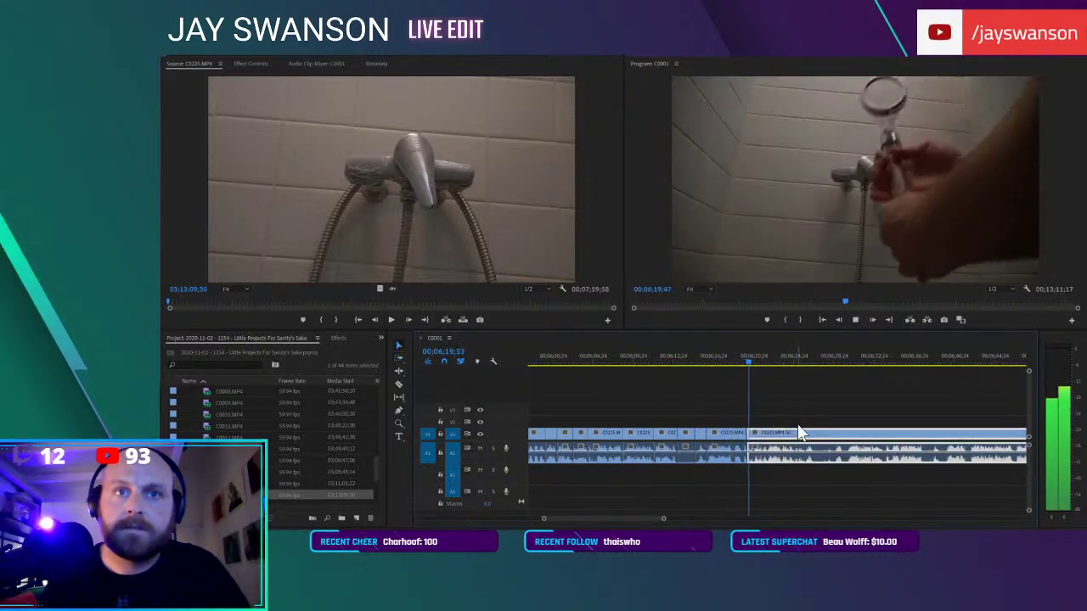
key("=")
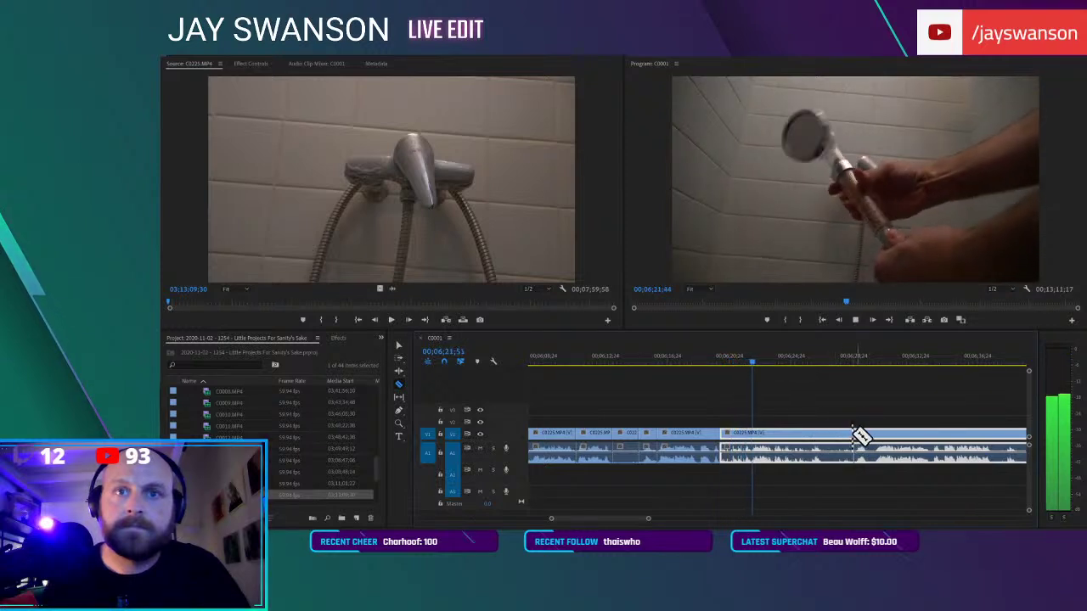
left_click(853, 431)
key("a")
left_click_drag(867, 440, 834, 447)
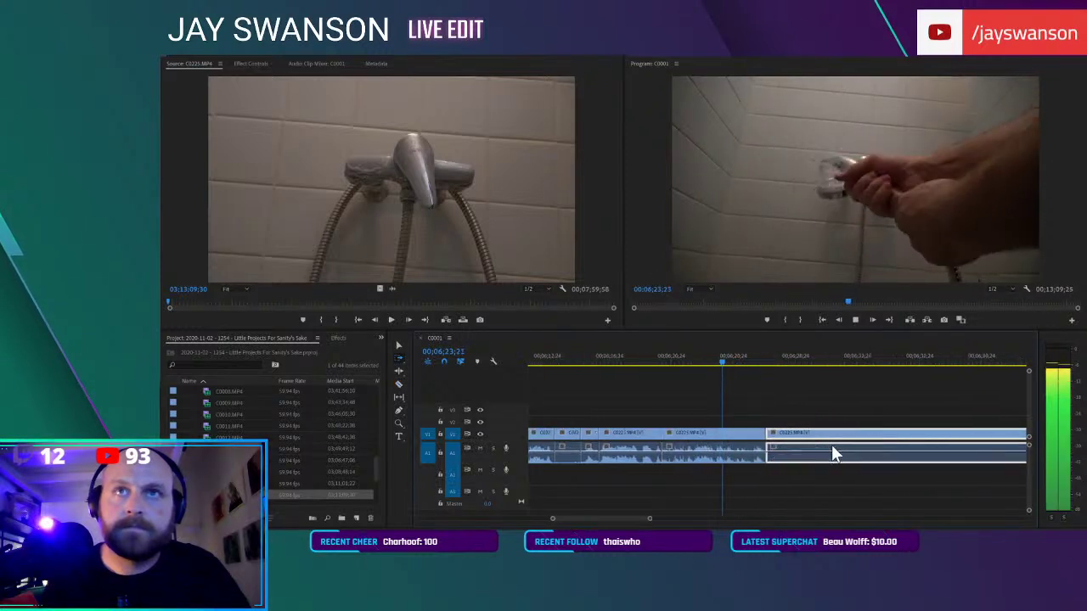
Skim ahead, split C0225.MP4 at 06;35;49, move the rest back to about 06;26;15 and save the project
key("c")
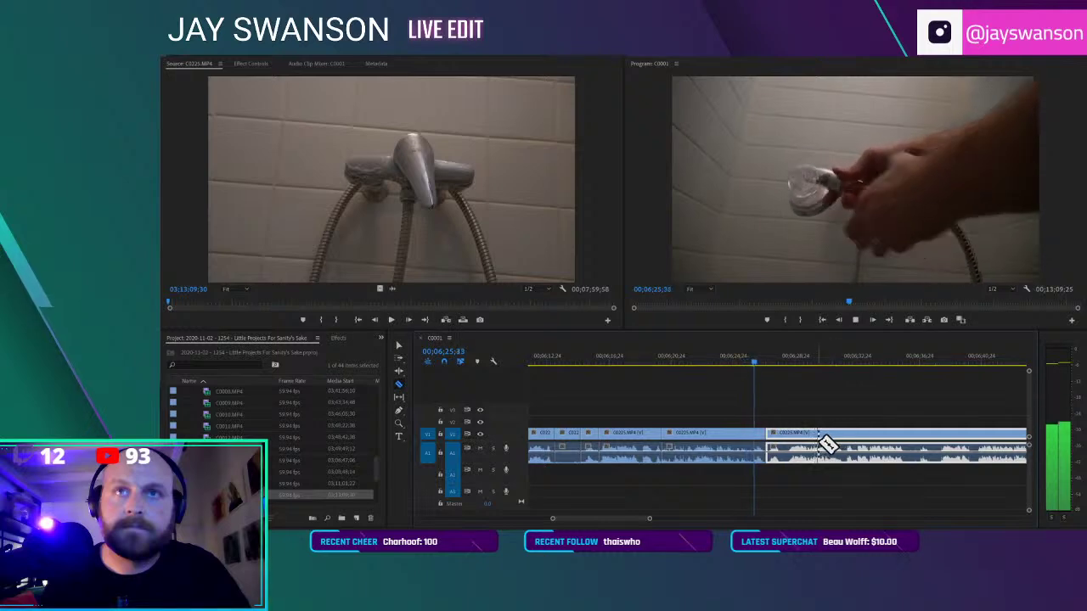
key("v")
scroll(839, 440, "down", 3)
scroll(820, 429, "down", 3)
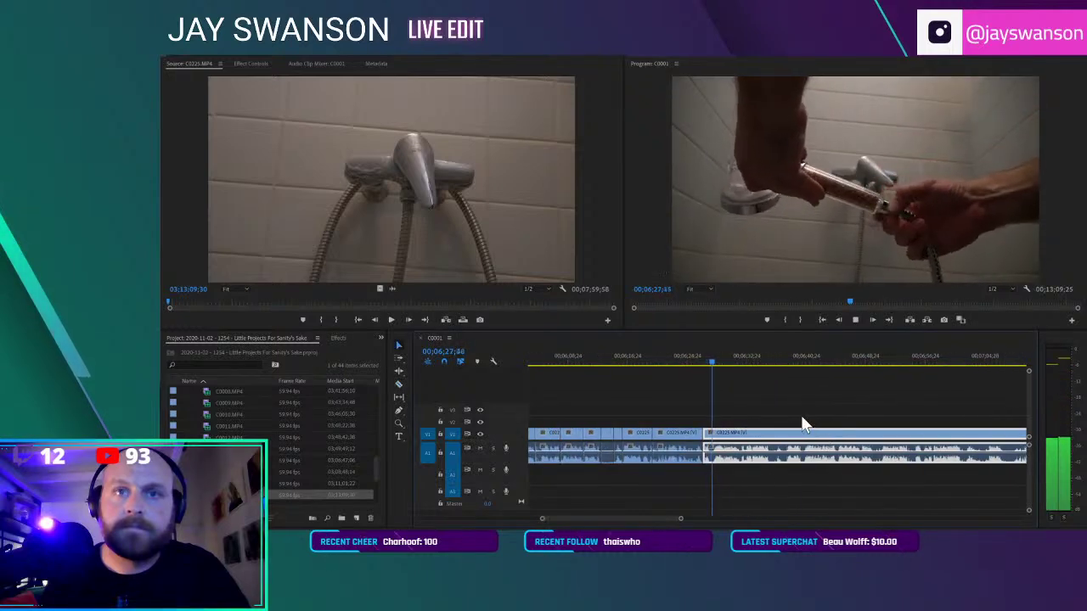
key("-")
left_click_drag(765, 365, 789, 372)
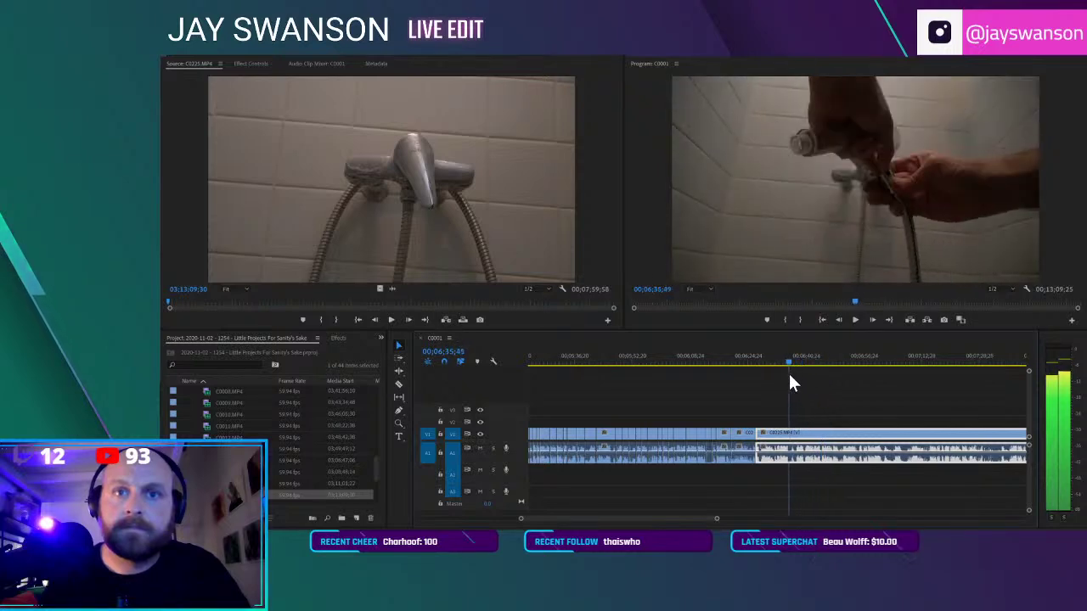
key("c")
left_click(790, 439)
key("v")
key("=")
left_click_drag(786, 431, 730, 432)
key("ctrl+s")
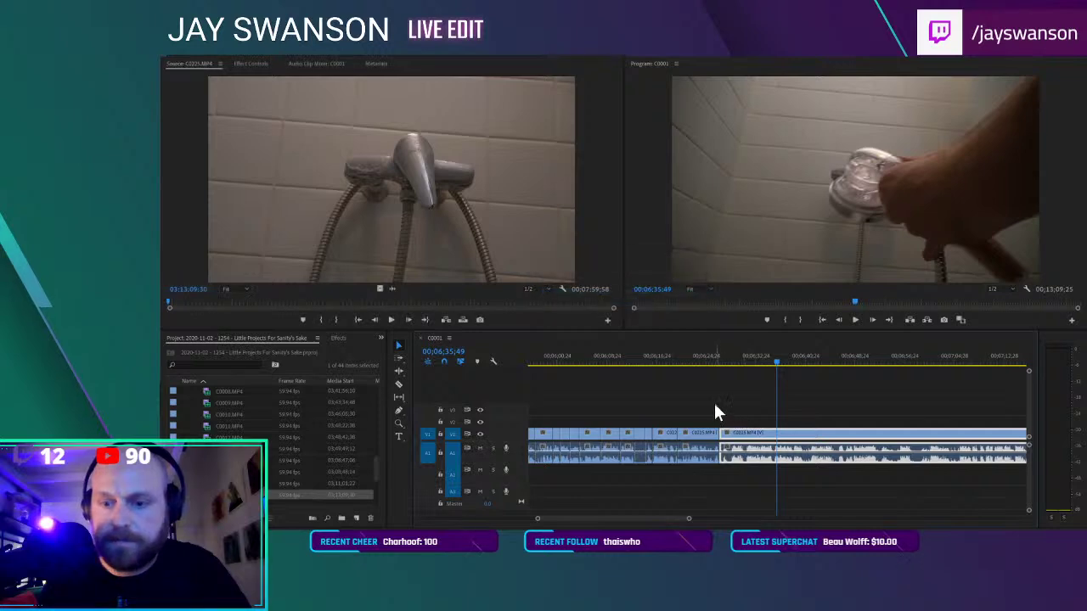
Play the join near 06;26;15, skim ahead, split C0225.MP4 near 06;45;35 and move the remainder back to the join
left_click(717, 358)
key("space")
key("=")
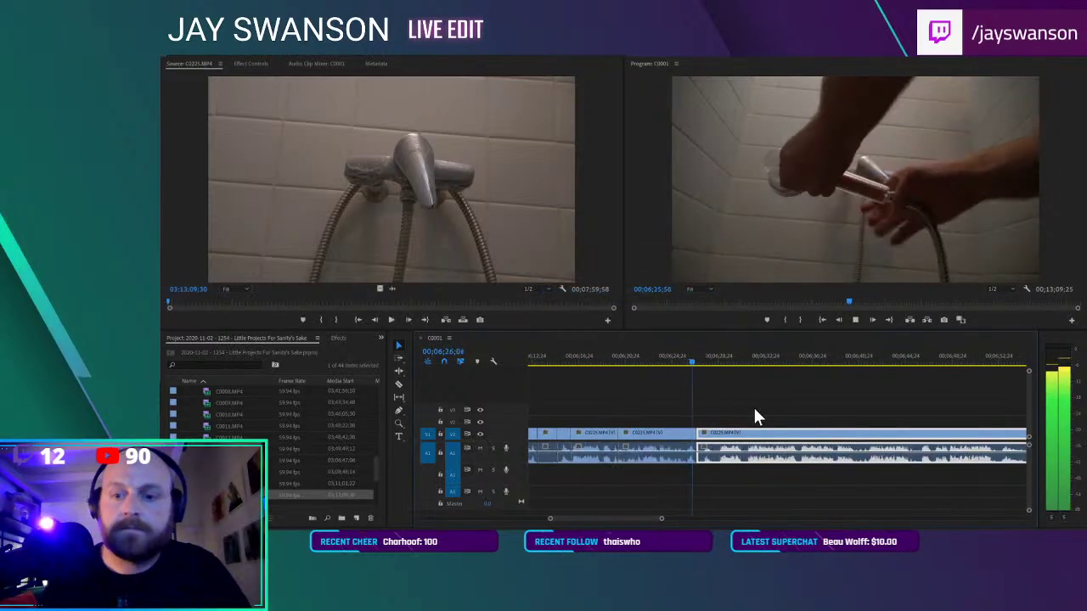
key("=")
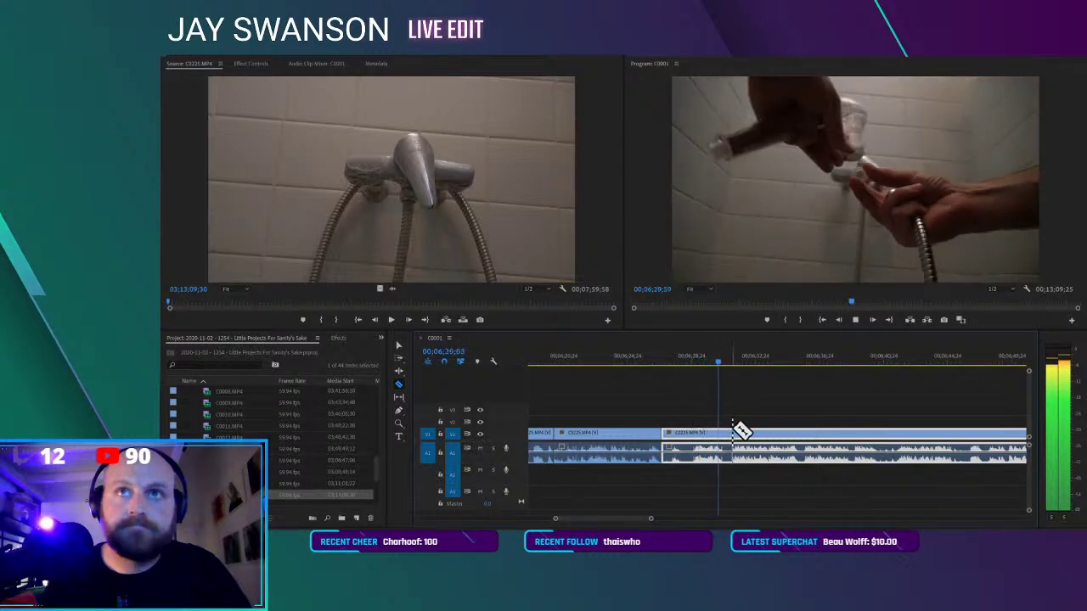
key("v")
key("-")
key("-")
left_click_drag(799, 365, 835, 373)
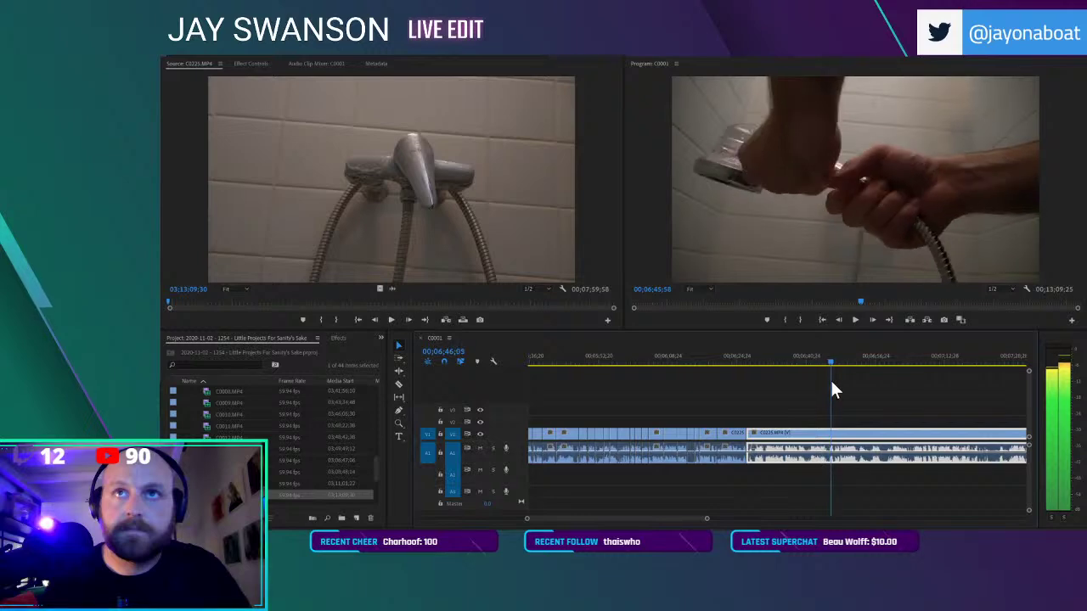
key("c")
left_click(829, 445)
key("v")
key("space")
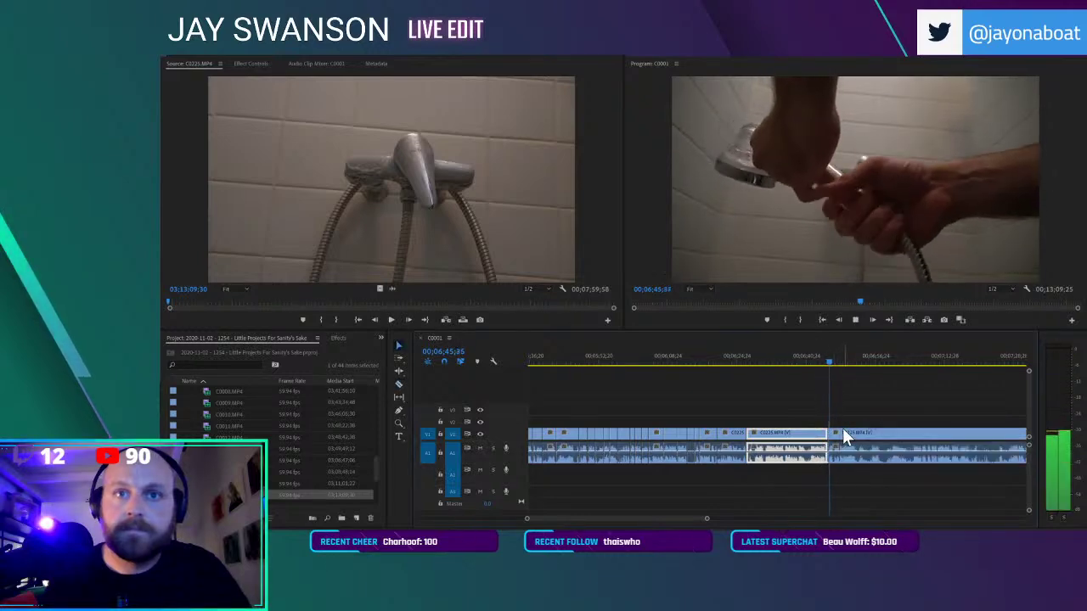
left_click_drag(843, 433, 759, 433)
Replay from just before 06;26;15, split C0225.MP4 at 06;33;04 and delete the unneeded stretch after the cut
left_click(743, 356)
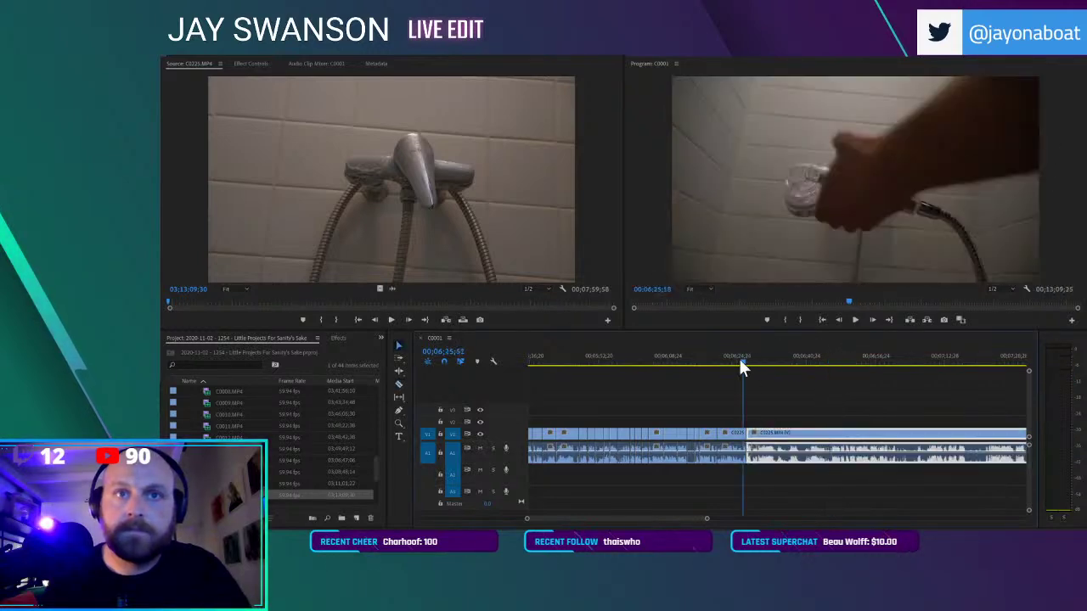
key("space")
key("=")
key("equal")
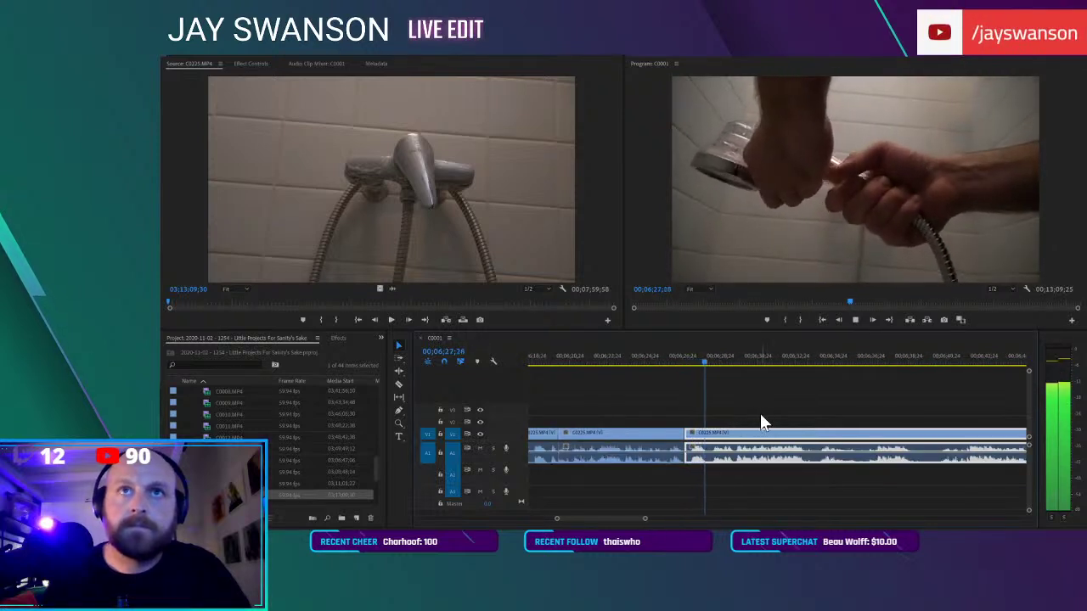
key("c")
key("equal")
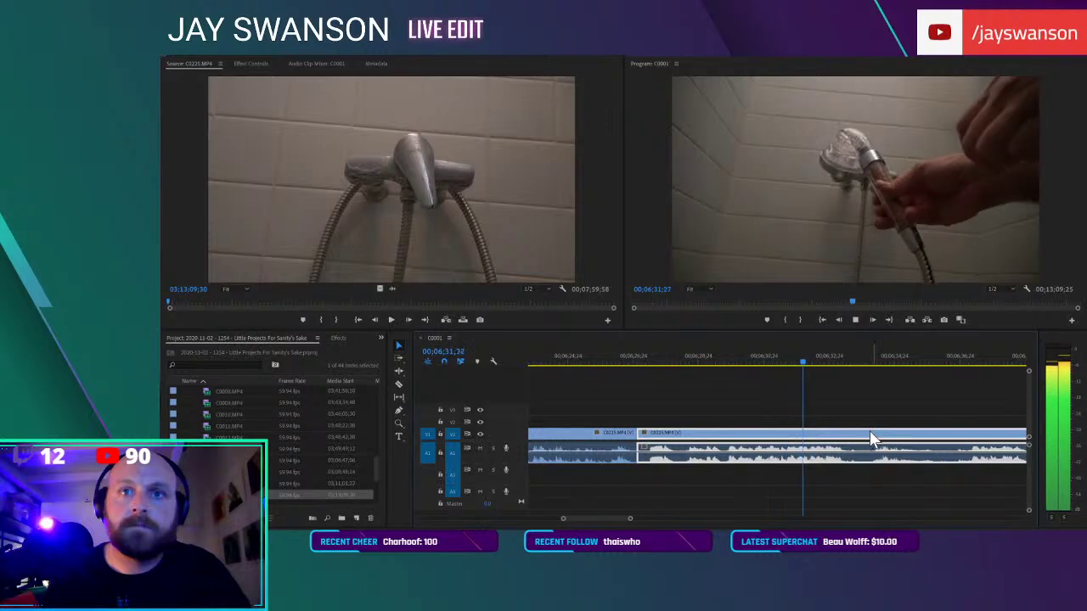
key("c")
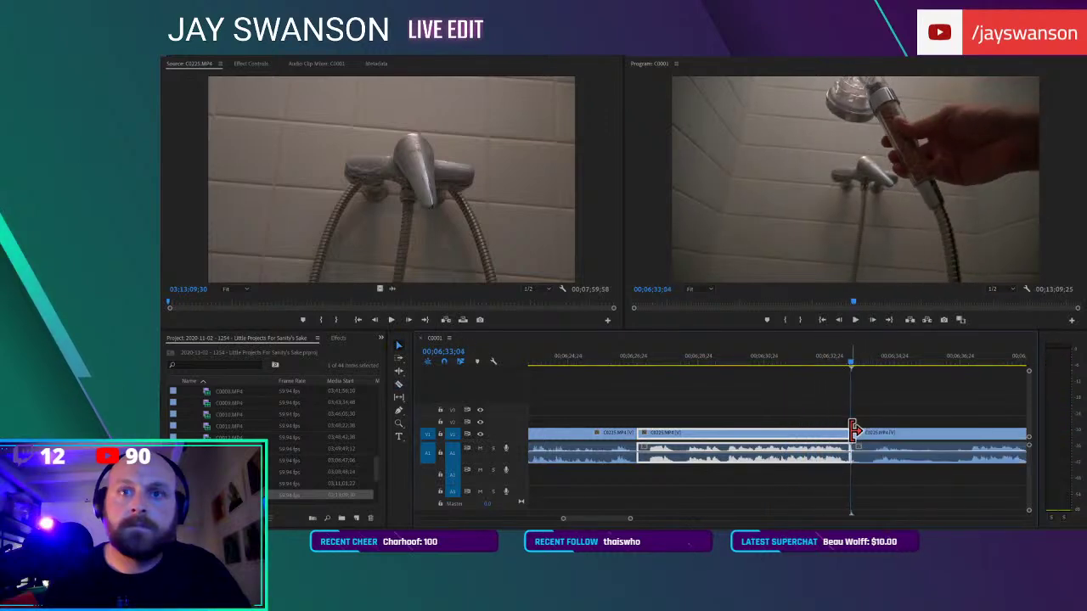
left_click_drag(881, 427, 964, 425)
left_click(942, 433)
key("Delete")
Continue playback, split C0225.MP4 again and move everything after the cut back to about 06;35;00
key("space")
scroll(939, 436, "down", 2)
scroll(926, 440, "down", 2)
key("c")
key("space")
left_click(876, 426)
key("a")
left_click_drag(881, 447, 826, 447)
Split C0225.MP4 near 06;40 and move everything after the cut back to about 06;38;20
key("space")
left_click(907, 429)
key("a")
left_click_drag(916, 443, 884, 448)
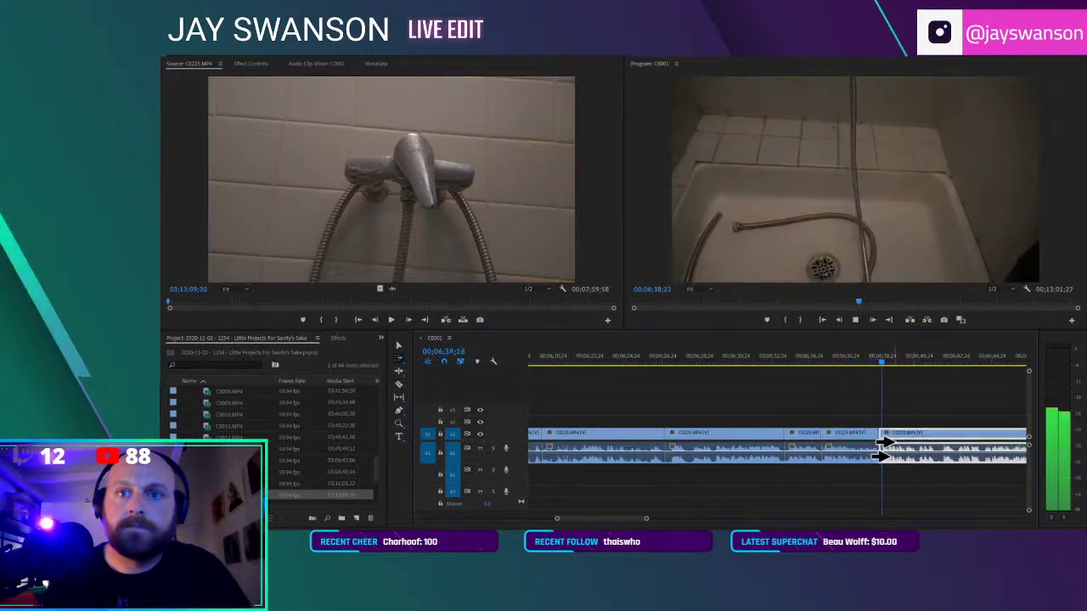
key("v")
Split C0225.MP4 near 07;00 and move everything after the cut back to about 06;51;40
scroll(896, 454, "down", 2)
key("c")
key("minus")
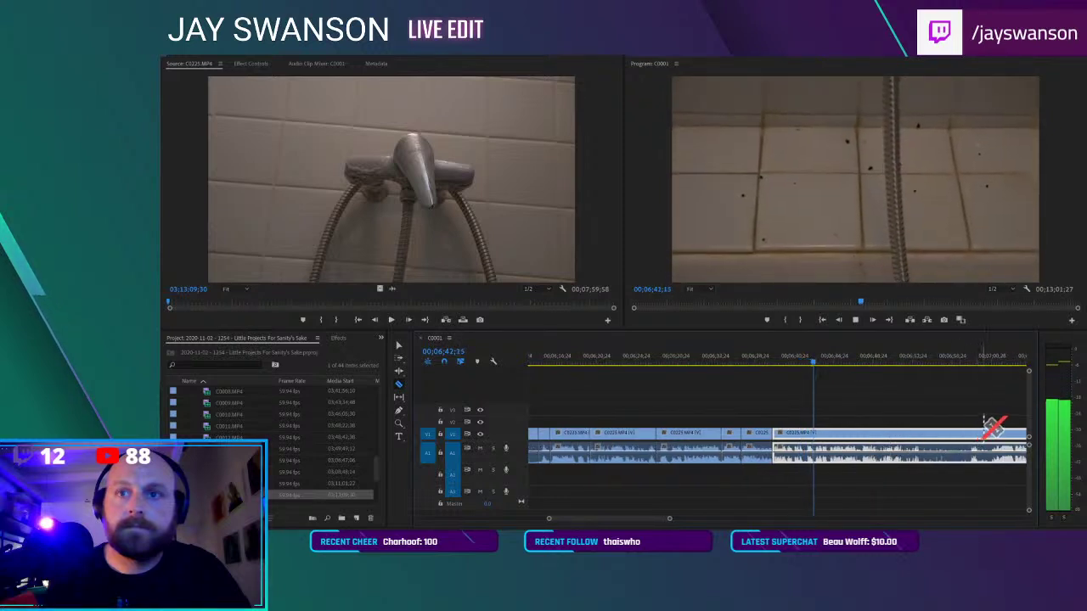
left_click(991, 432)
key("a")
left_click_drag(998, 442, 912, 458)
scroll(876, 452, "up", 2)
scroll(876, 452, "down", 1)
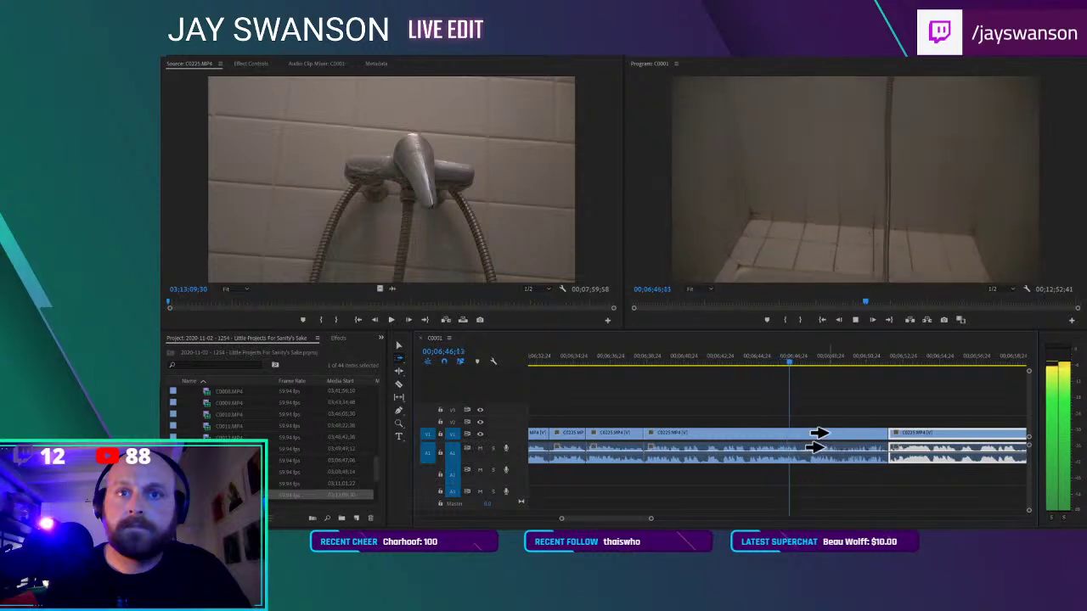
Split C0225.MP4 near 06;47 and shift everything after the cut back by about half a second
key("c")
left_click(812, 434)
key("a")
left_click_drag(827, 443, 817, 447)
Split C0225.MP4 near 06;48;28 and move the segment from about 06;51 onward back to that cut
key("c")
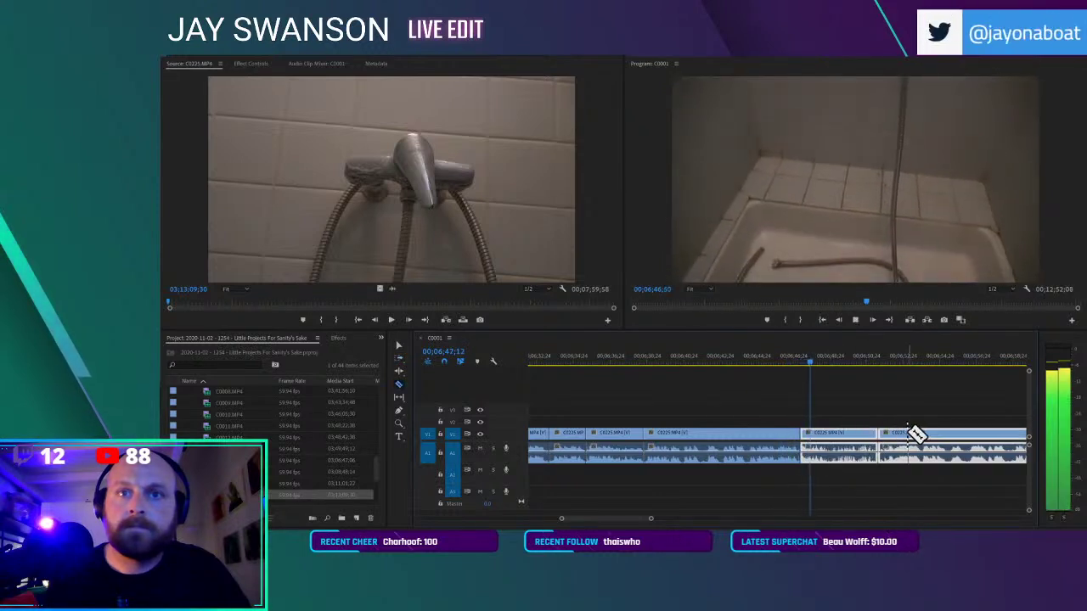
left_click(836, 435)
key("a")
left_click_drag(890, 442, 842, 446)
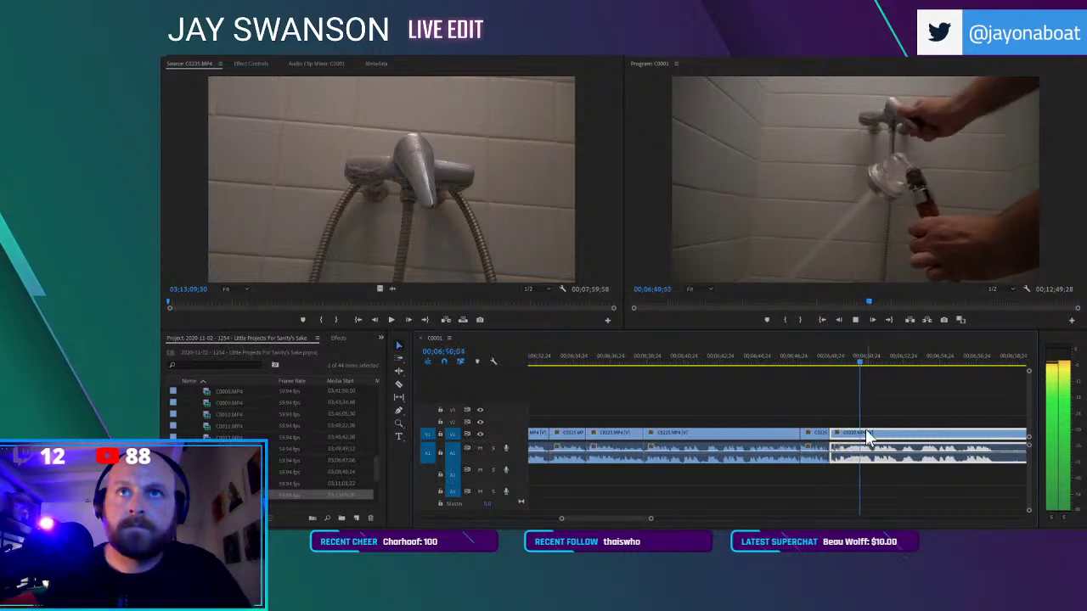
Split C0225.MP4 near 07;02 and move everything after the cut back to about 06;57;45
scroll(867, 432, "down", 2)
scroll(934, 441, "down", 2)
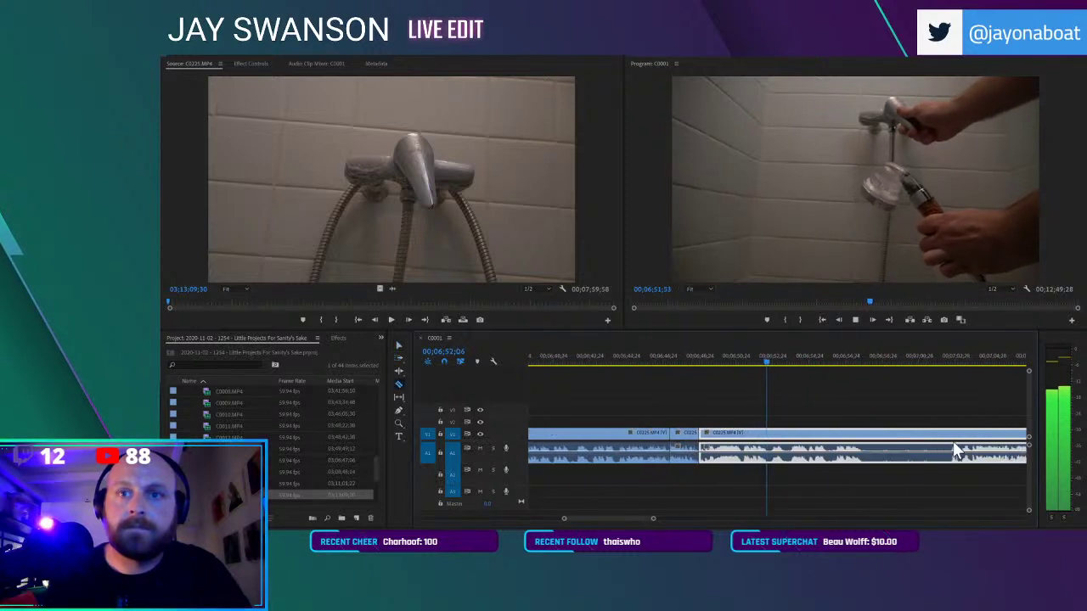
left_click_drag(958, 439, 866, 450)
key("v")
Split C0225.MP4 at the short pause and move everything after the cut back to about 07;04;00
scroll(913, 440, "down", 2)
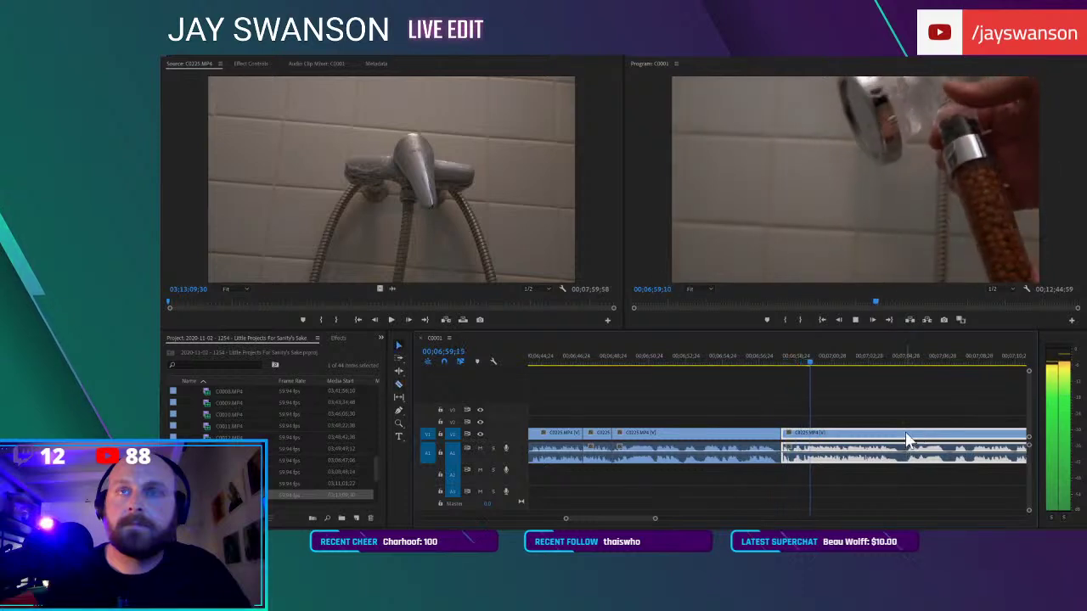
key("c")
left_click(880, 433)
key("a")
left_click_drag(895, 445, 884, 443)
Split C0225.MP4 after the quiet stretch and move everything after the cut back to about 07;15;30
key("minus")
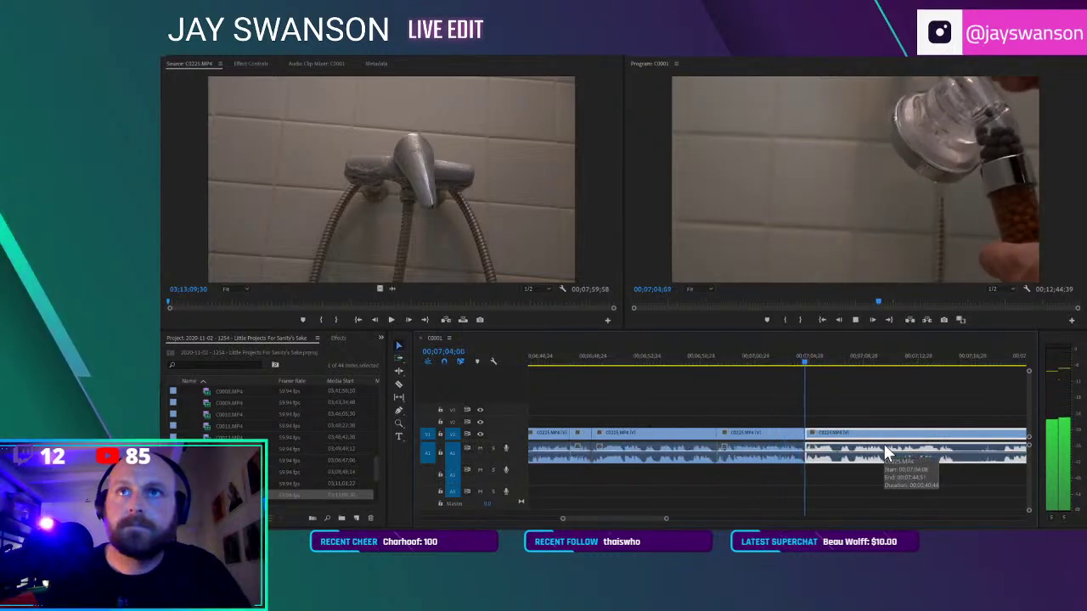
left_click(974, 437)
key("a")
left_click_drag(983, 443, 939, 448)
Split C0225.MP4 near 07;29, move the rest back to about 07;28 and save the project
scroll(861, 448, "right", 5)
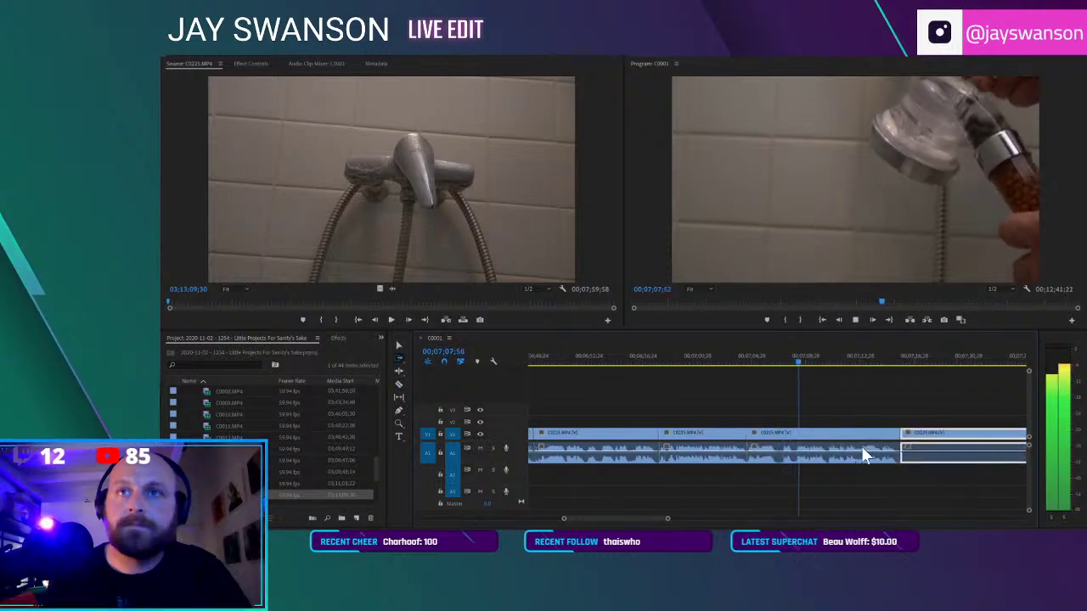
key("c")
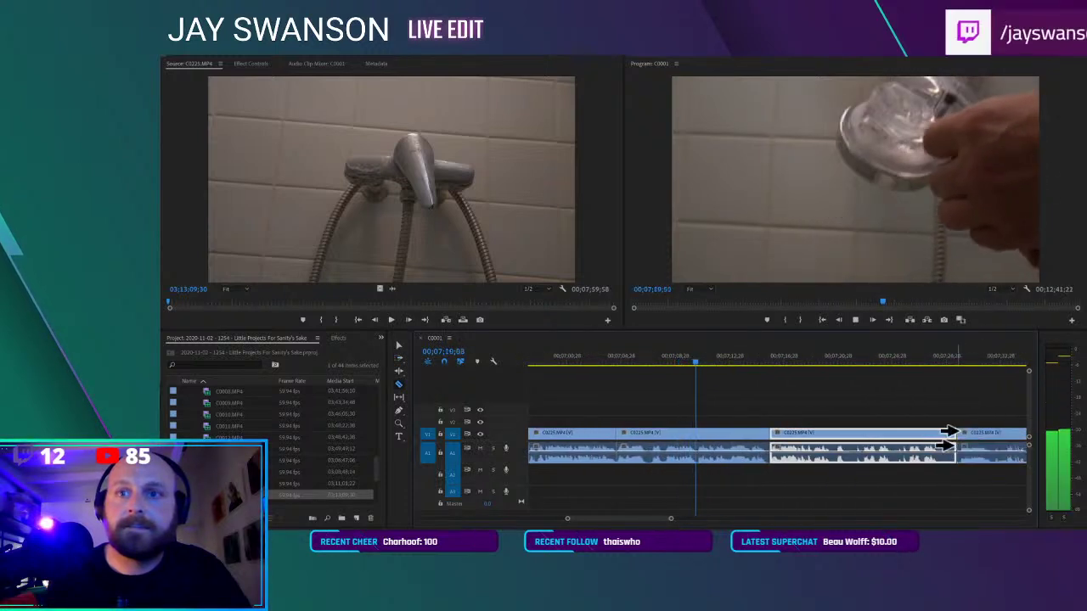
key("ctrl+s")
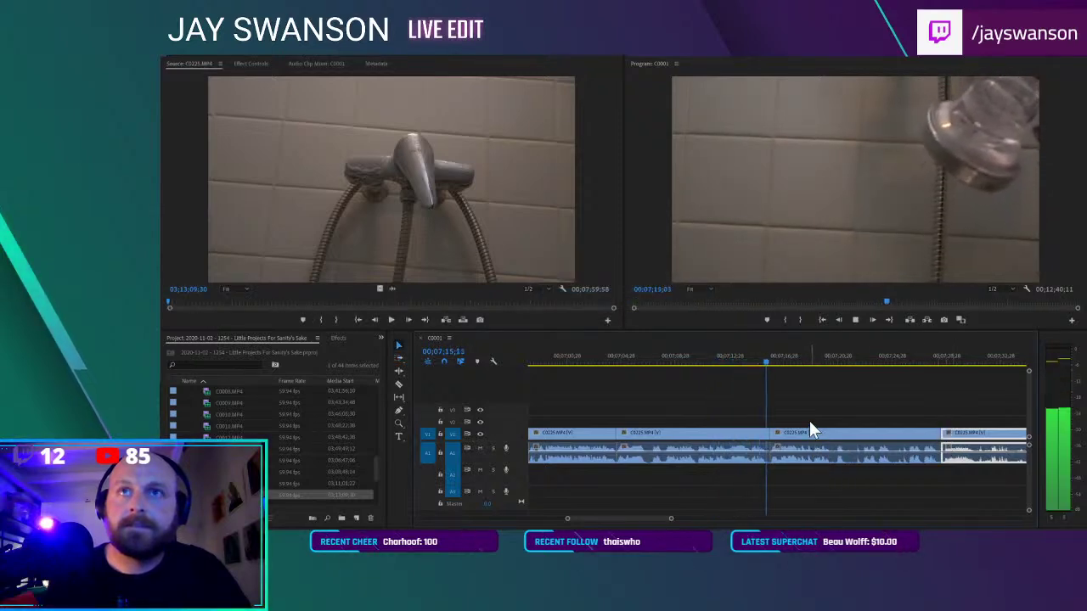
Replay the join near 07;15;30, move everything after it back to about 07;15;08 and save the project
left_click(760, 353)
key("space")
key("a")
key("space")
left_click_drag(784, 437, 777, 437)
key("v")
key("space")
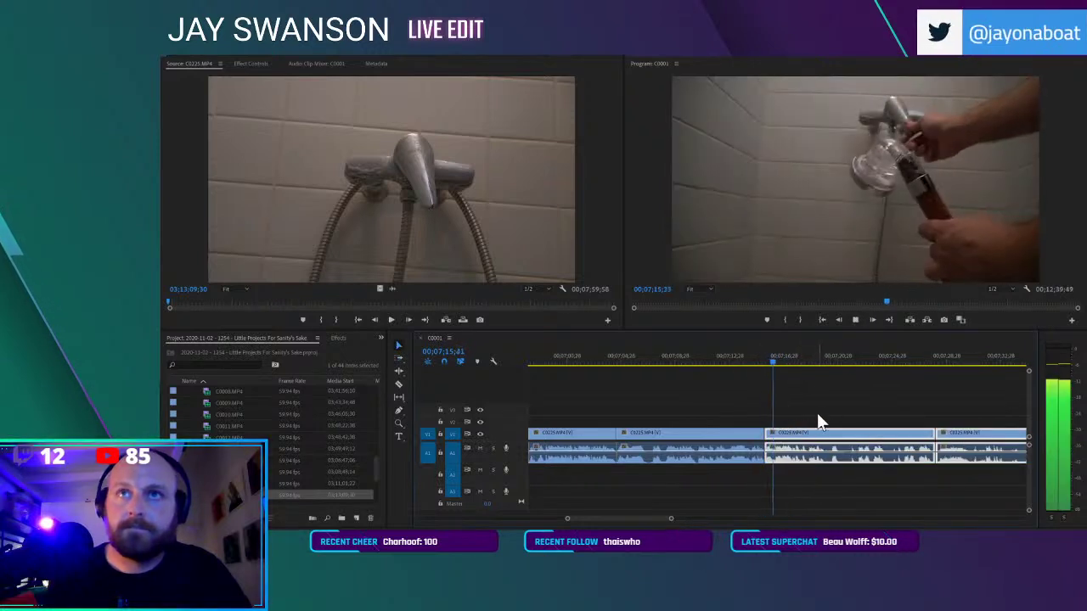
key("ctrl+s")
Play on, split C0225.MP4 near 07;21;20, review the cut and move everything after it back to about 07;20;40
scroll(878, 447, "down", 1)
scroll(875, 448, "down", 2)
scroll(872, 445, "down", 1)
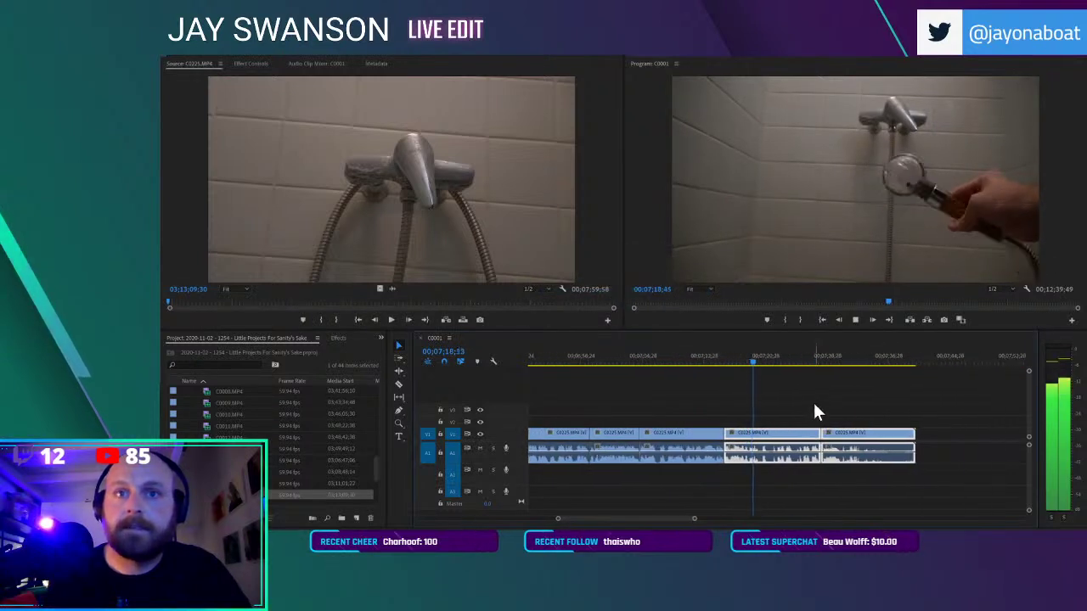
left_click(813, 402)
scroll(807, 441, "up", 2)
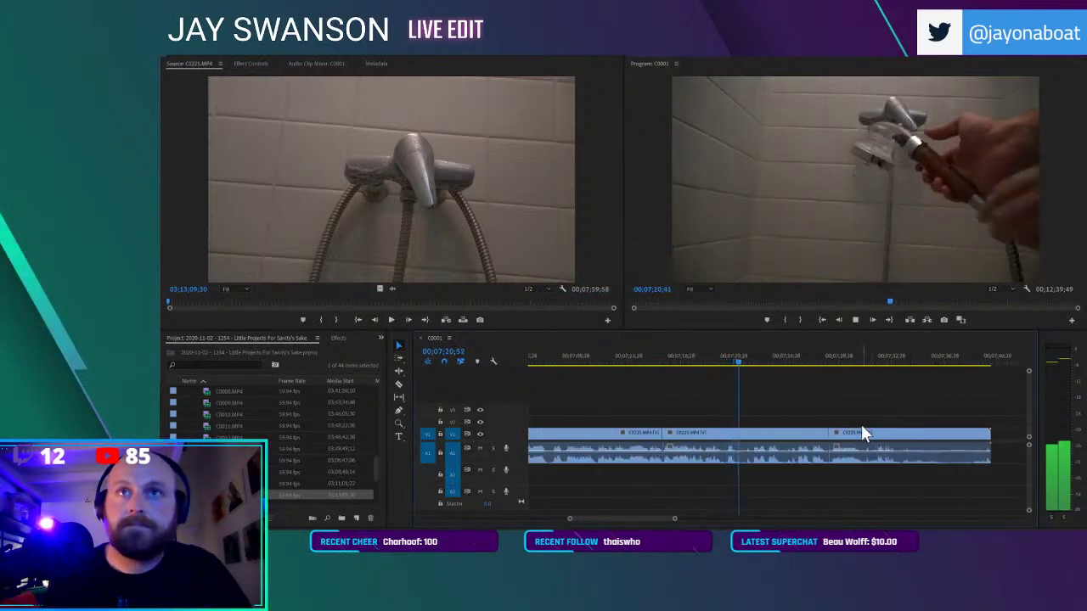
key("c")
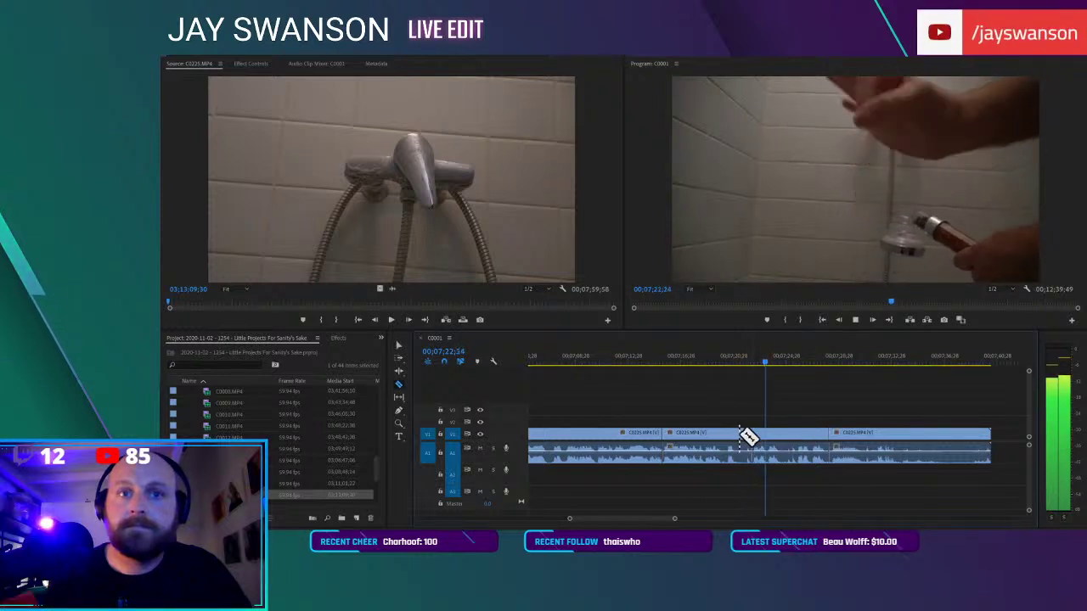
left_click(745, 437)
left_click(724, 364)
key("space")
key("a")
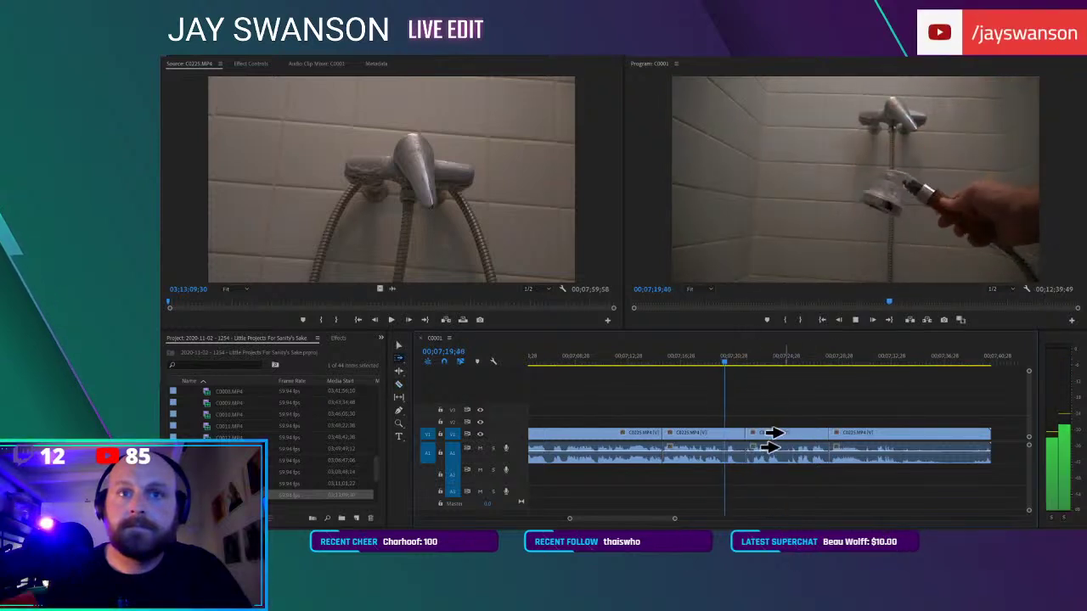
key("space")
left_click_drag(761, 437, 751, 436)
Split C0225.MP4 at 07;23;43, move the rest back to about 07;20;40 and save the project
left_click_drag(788, 364, 775, 381)
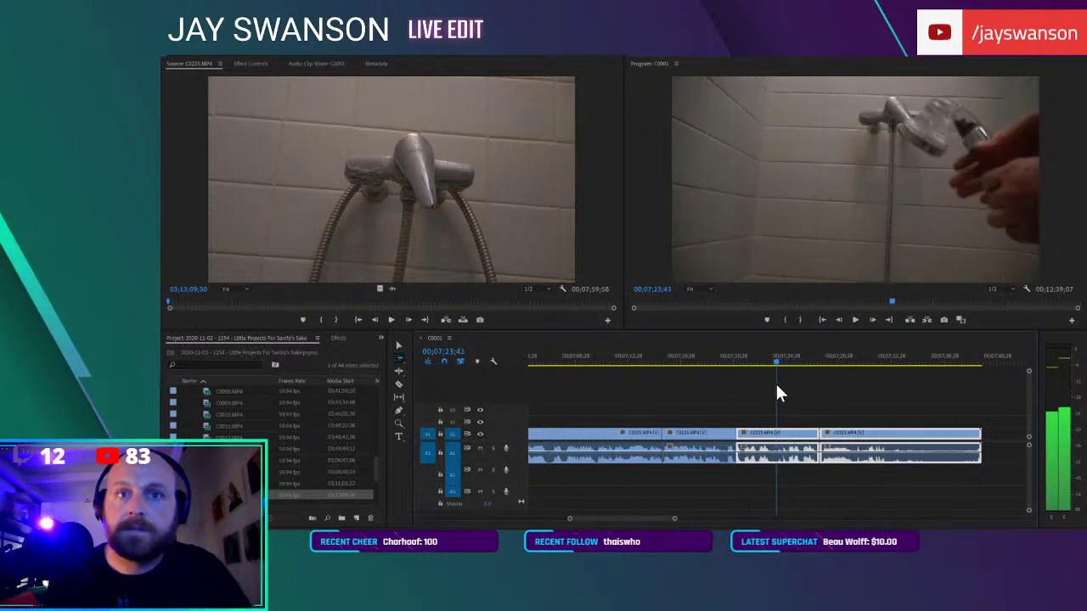
left_click_drag(782, 444, 750, 433)
key("v")
key("ctrl+s")
Play the join near 07;20;40, stop at 07;22;41 and add a text title reading "COMPLETE!" over the shower shot
left_click(726, 357)
key("space")
scroll(763, 434, "up", 1)
scroll(763, 433, "up", 2)
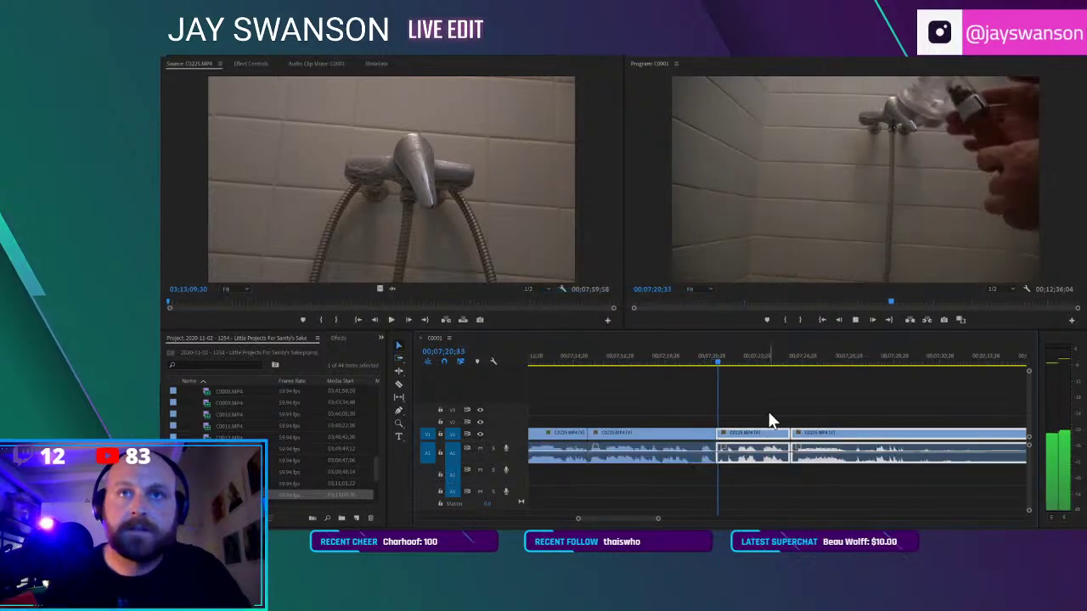
key("space")
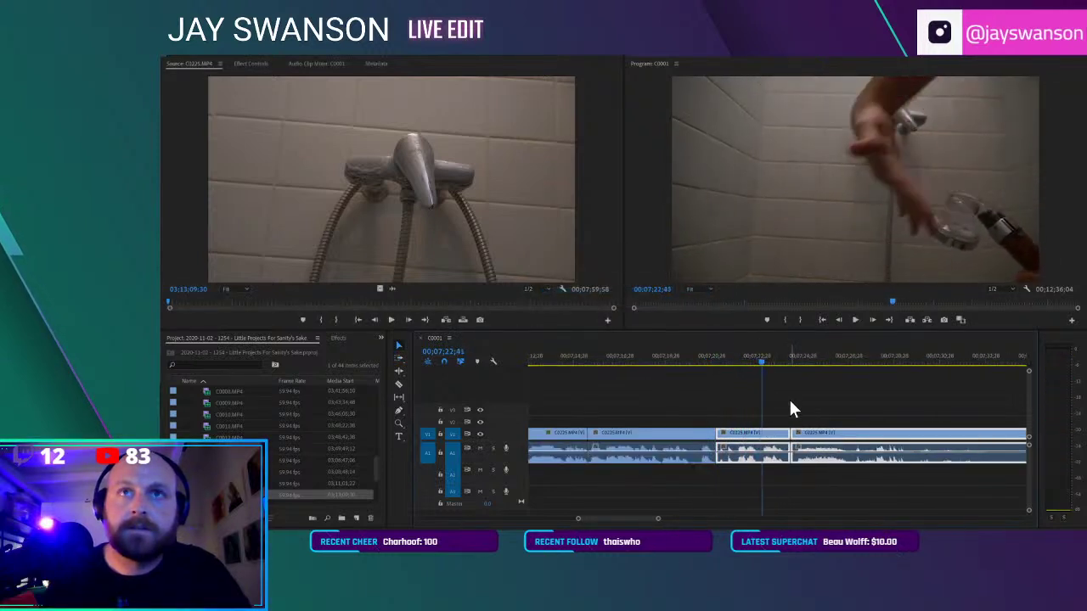
left_click(798, 188)
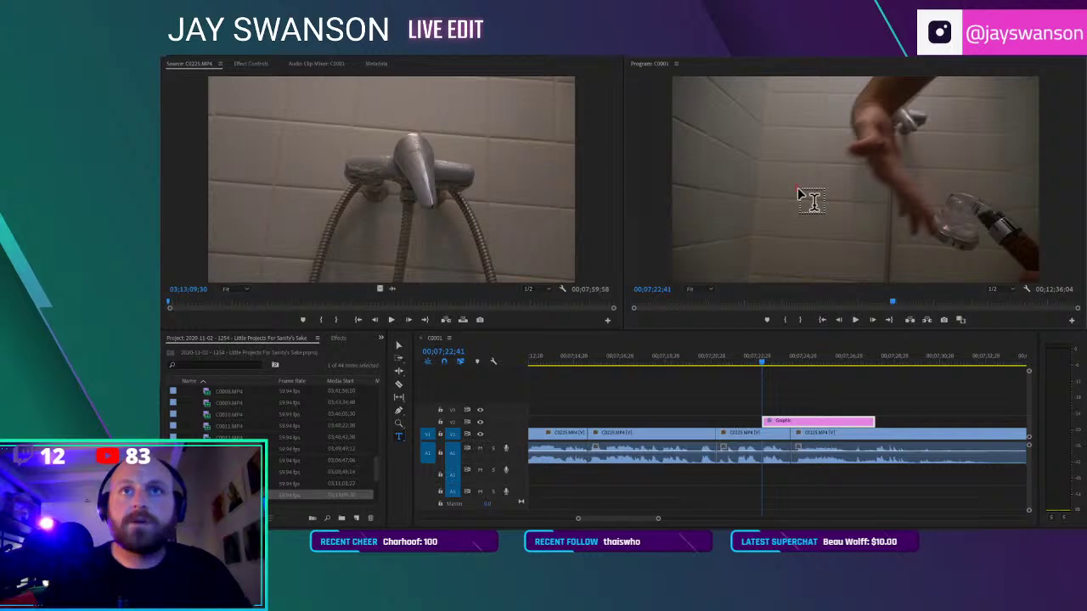
type("VOMPLE")
Enlarge the COMPLETE! title to nearly half the frame's width, tilt it slightly clockwise and move it toward the frame's centre
key("ctrl+a")
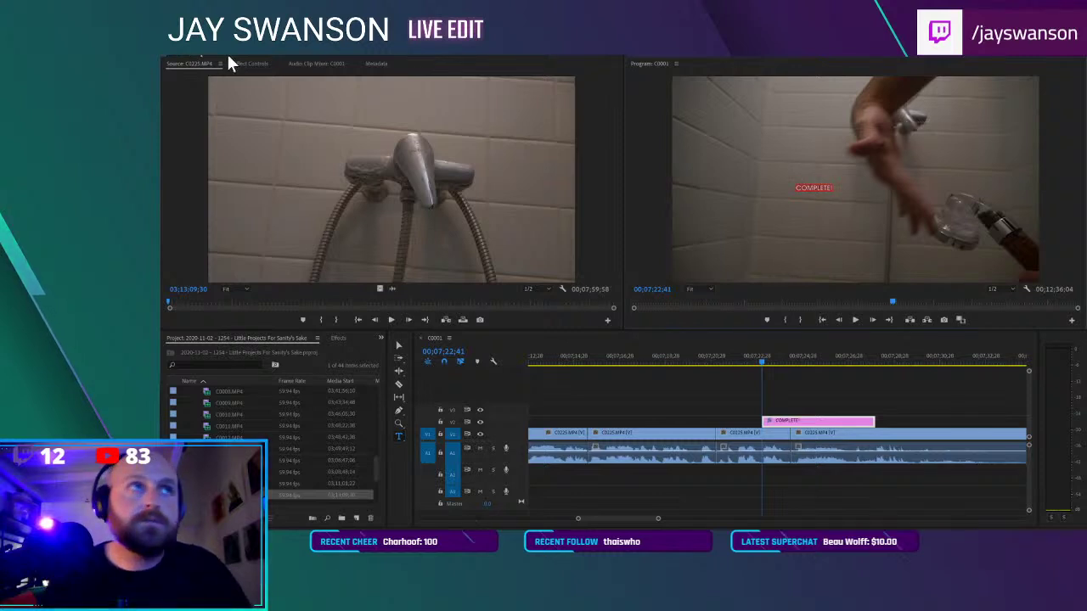
left_click(250, 63)
left_click(167, 113)
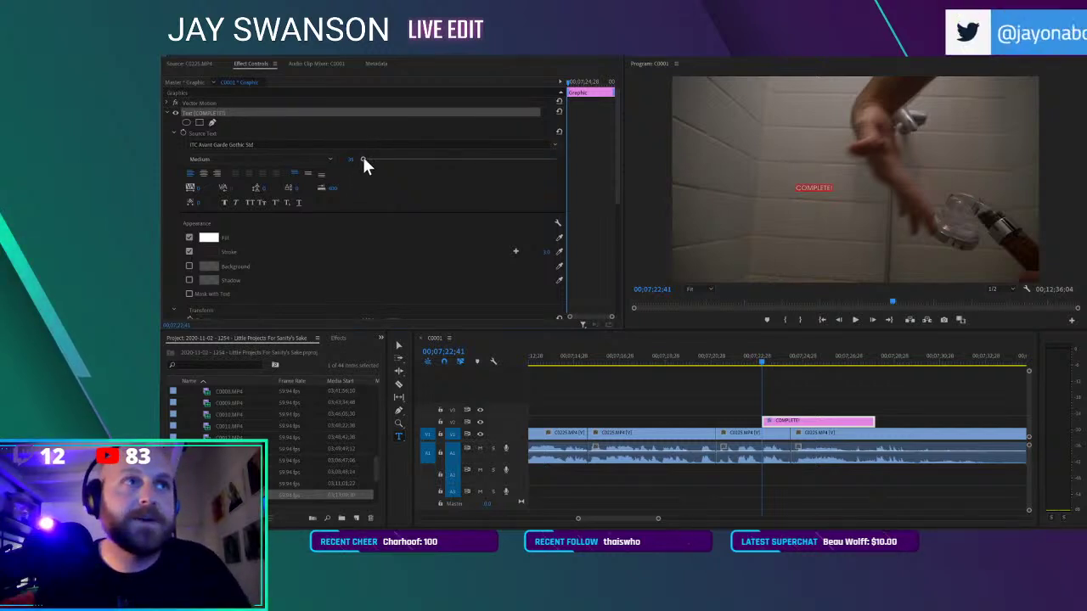
left_click_drag(363, 159, 379, 159)
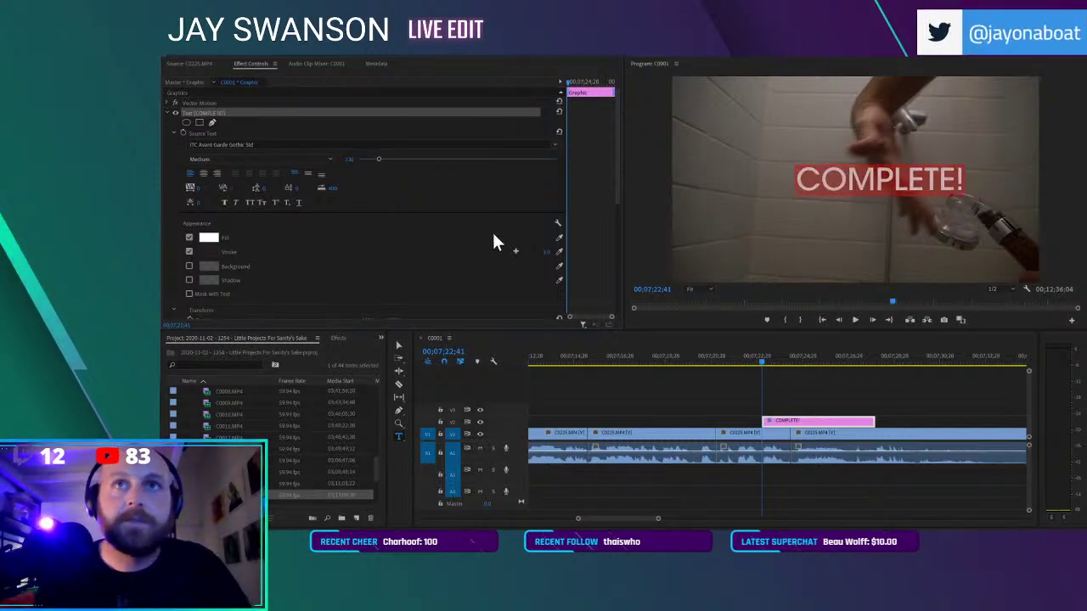
left_click(399, 346)
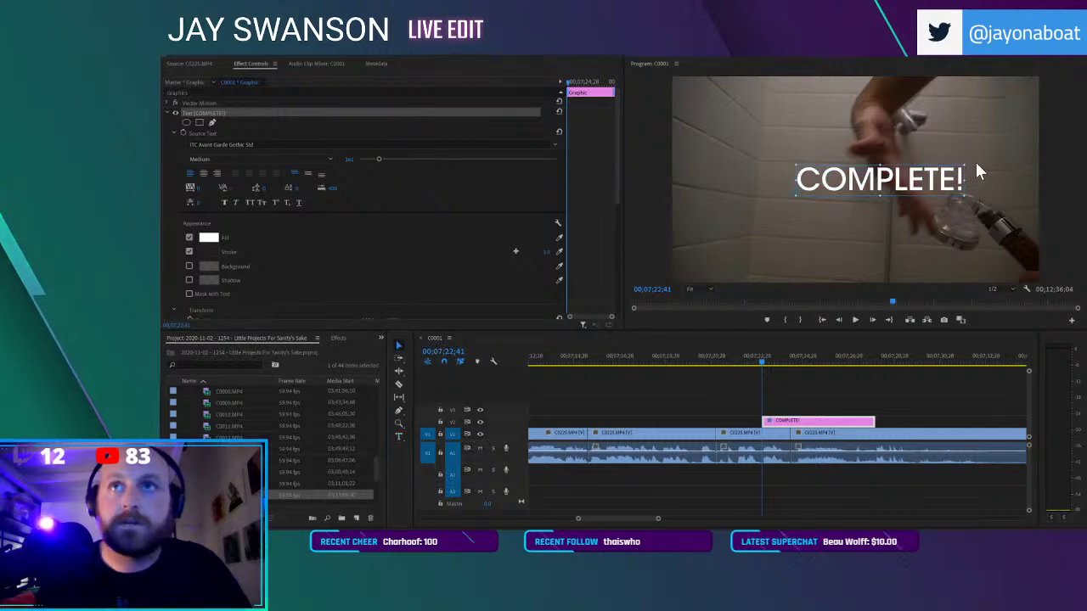
left_click_drag(971, 164, 896, 189)
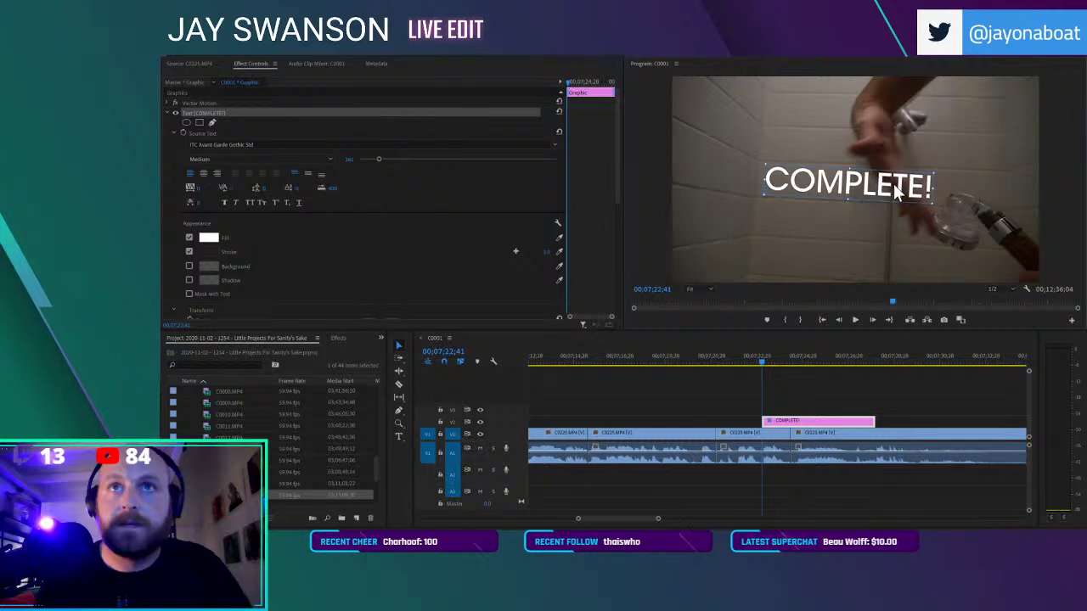
Move the COMPLETE! title's start on the timeline to 07;22;40 and bring its Transform properties into view
left_click_drag(761, 360, 760, 364)
left_click_drag(773, 419, 772, 422)
scroll(772, 428, "up", 4)
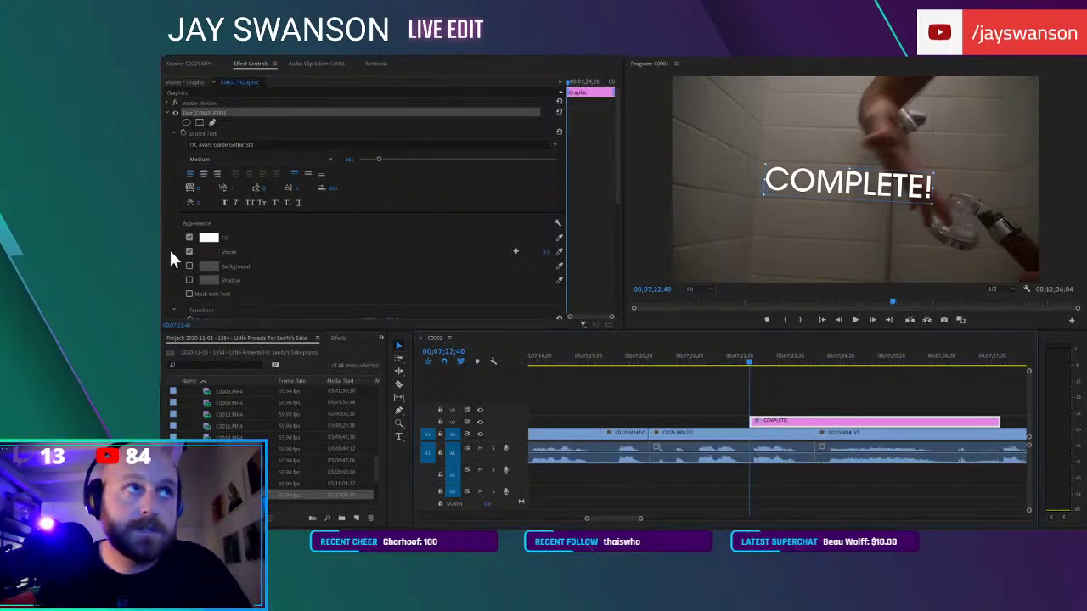
scroll(175, 251, "down", 4)
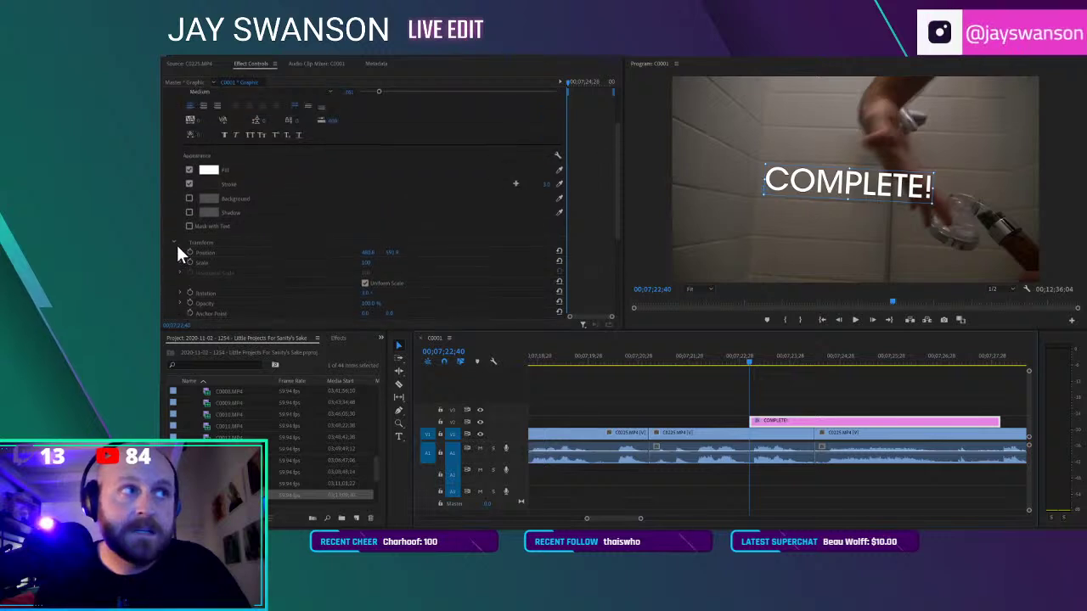
Add a rectangular mask to the COMPLETE! title, stretch its corners around the whole word and start animating Mask Path at 07;22;40
scroll(175, 246, "up", 5)
left_click(199, 123)
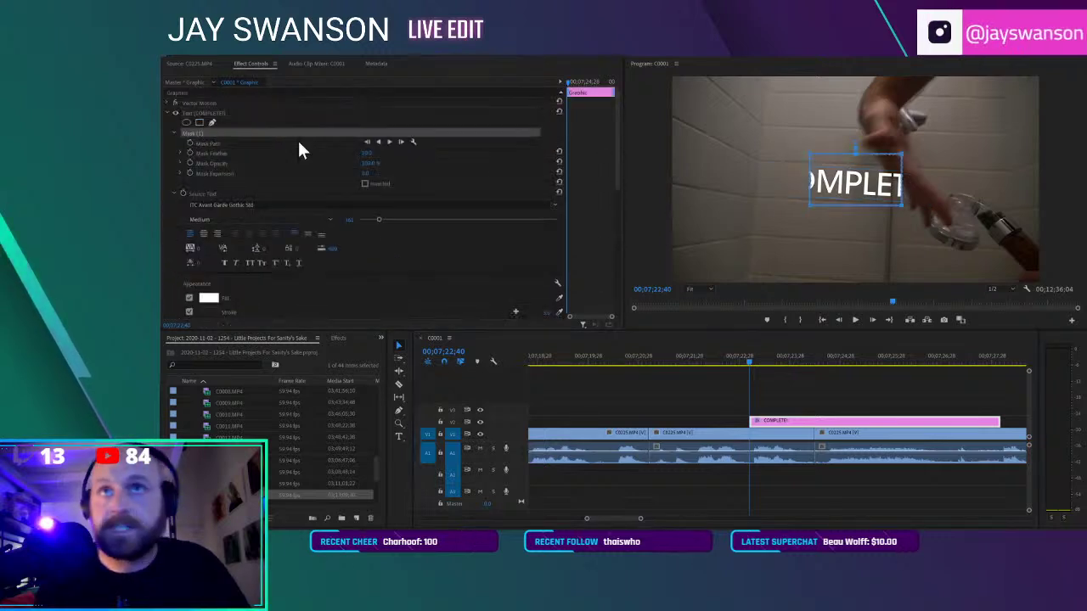
left_click_drag(864, 185, 911, 158)
left_click_drag(938, 206, 943, 204)
left_click_drag(845, 208, 708, 205)
left_click_drag(847, 159, 745, 133)
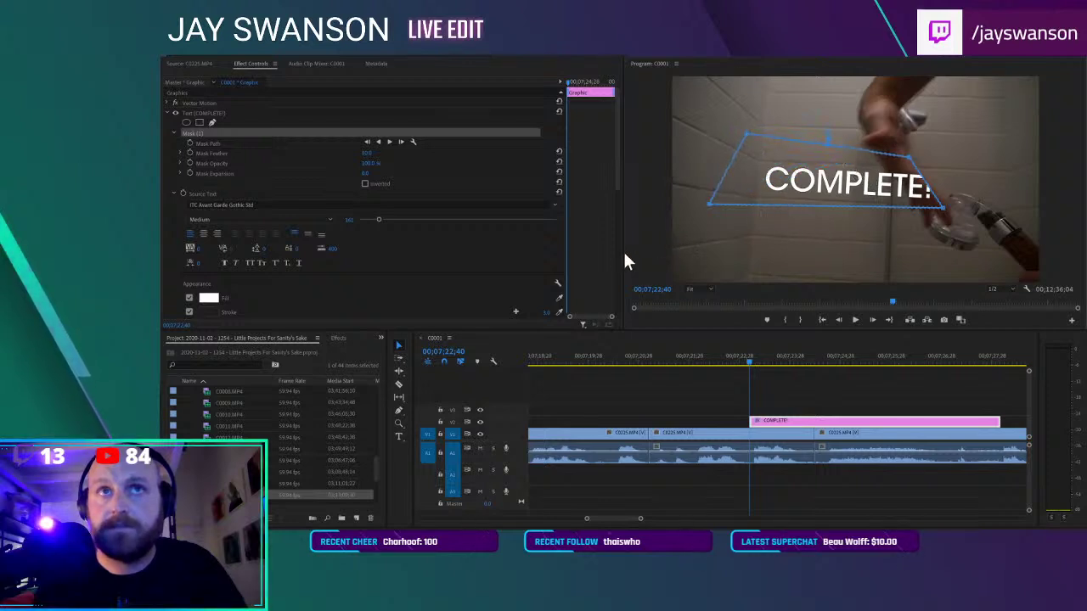
left_click(189, 142)
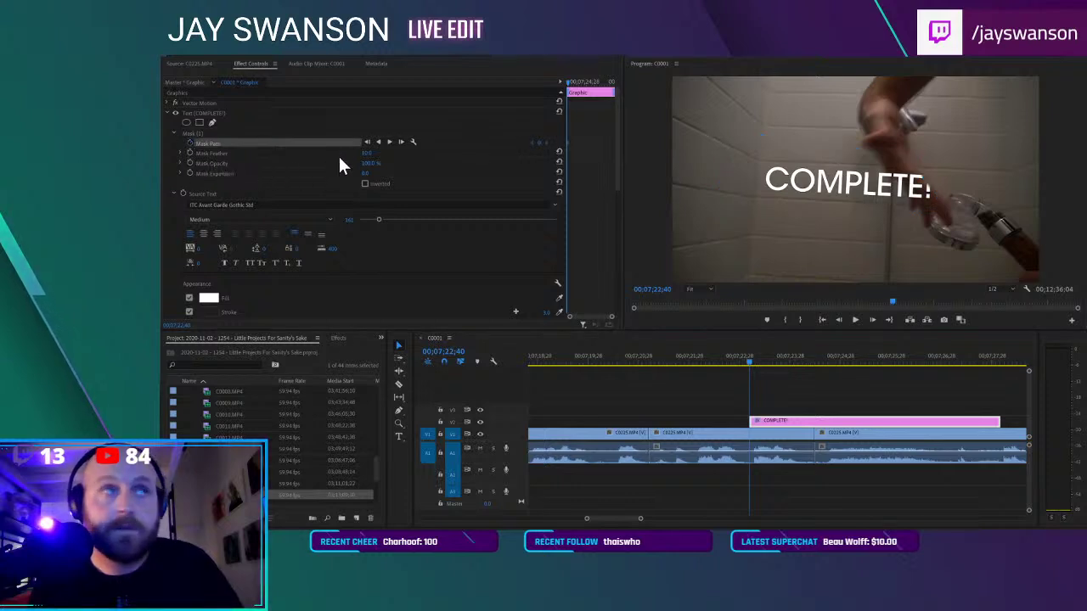
Shift the title's mask left with the moving hand at 07;22;41 and 07;22;42, and invert the mask
left_click(223, 134)
left_click(873, 320)
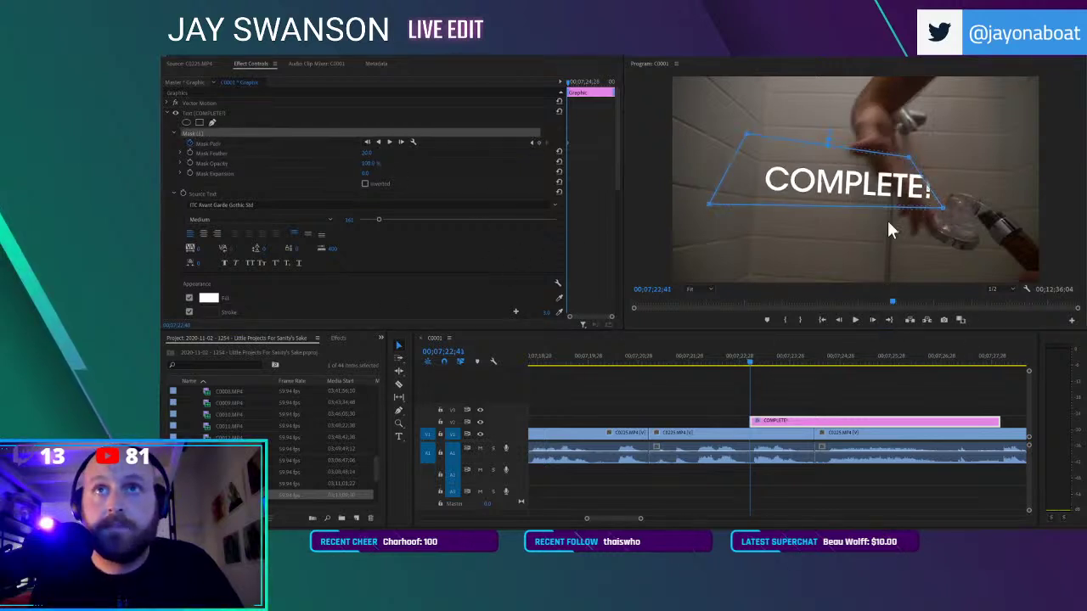
mouse_move(776, 168)
left_mouse_down()
mouse_move(767, 159)
mouse_move(793, 175)
mouse_move(783, 177)
left_mouse_up()
left_click(873, 320)
key("Right")
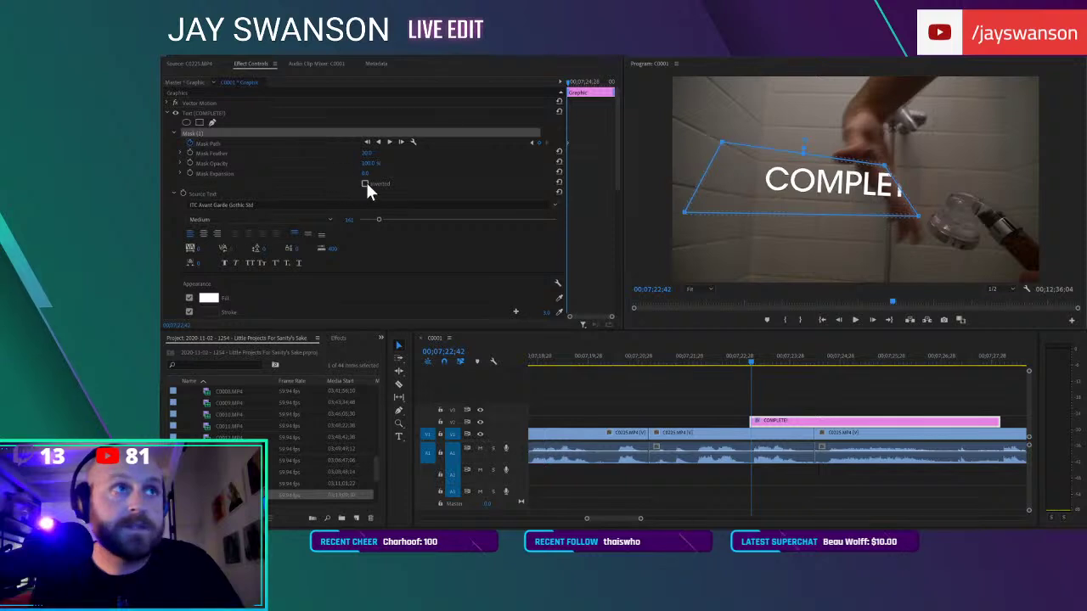
left_click(365, 184)
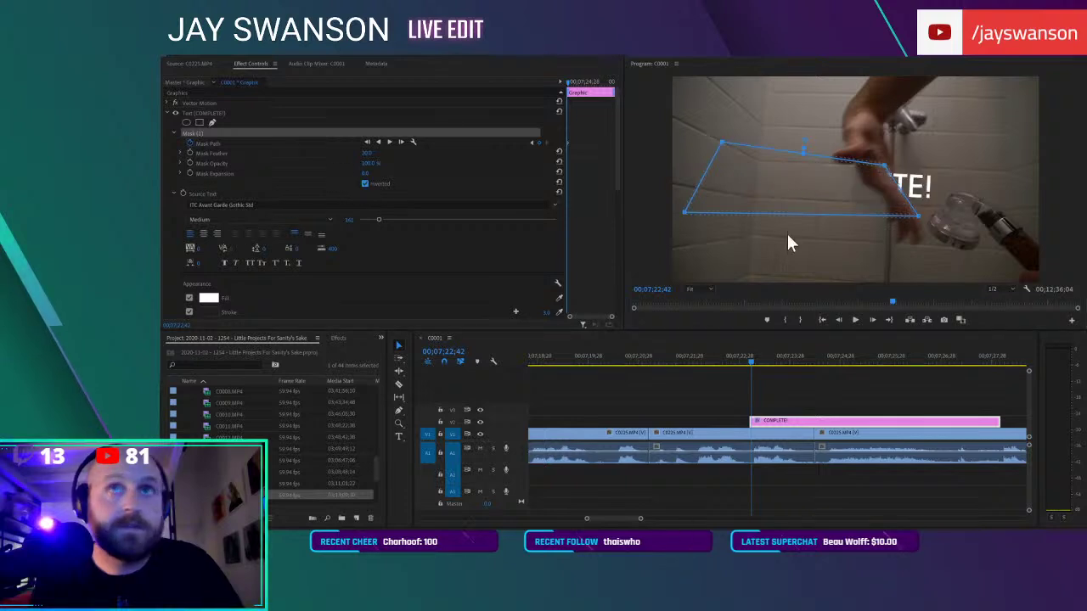
Make the mask follow the hand leftward up to 07;22;47, lowering its lower corner and adding a point on the bottom edge
left_click_drag(853, 185, 780, 178)
key("Right")
left_click(875, 320)
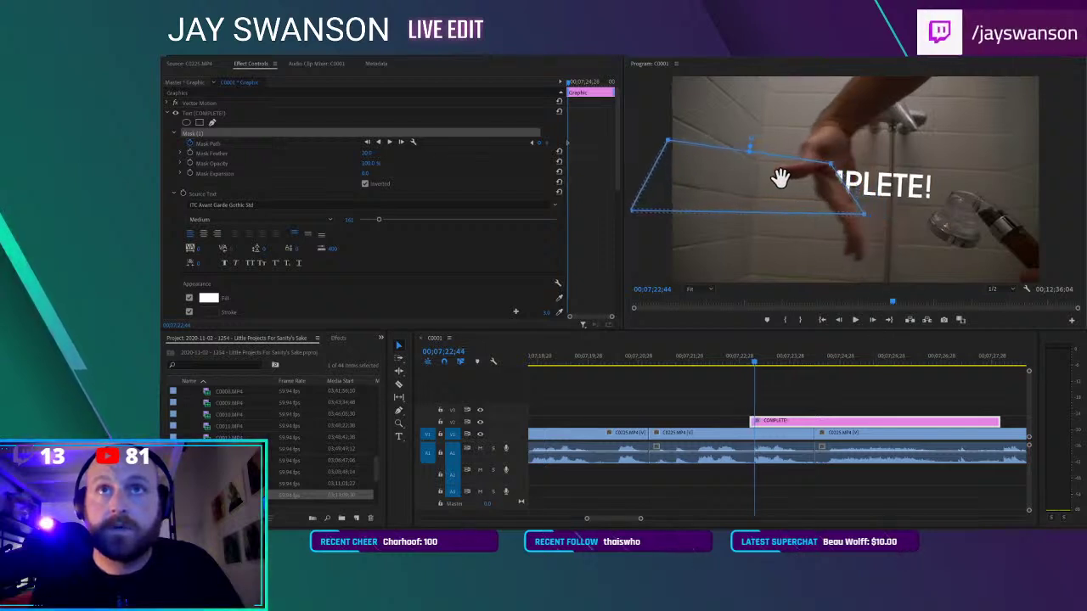
left_click_drag(863, 209, 856, 219)
left_click(870, 318)
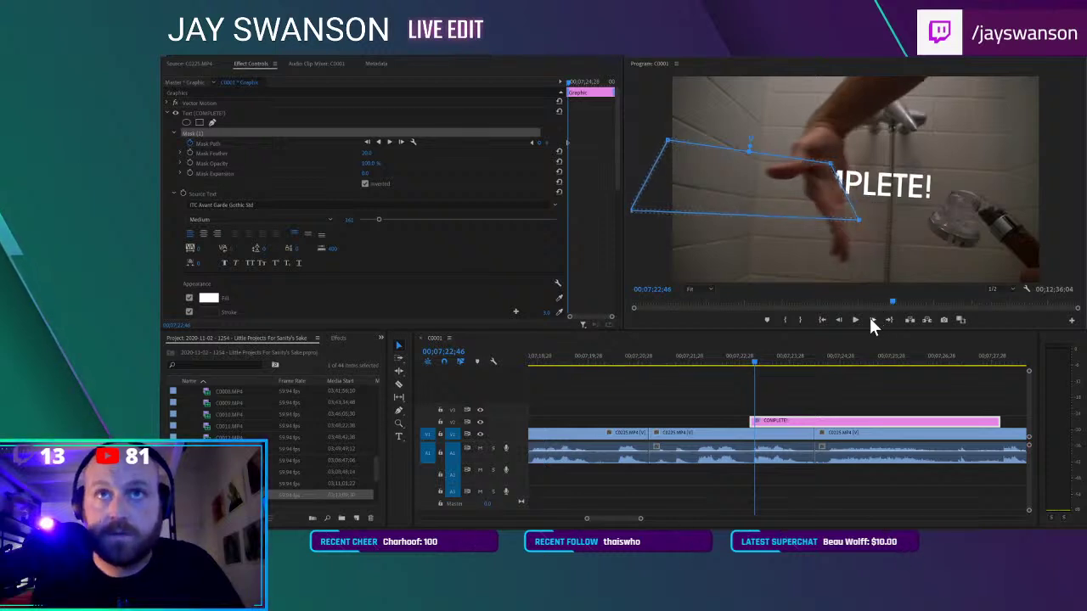
left_click(819, 219)
key("Right")
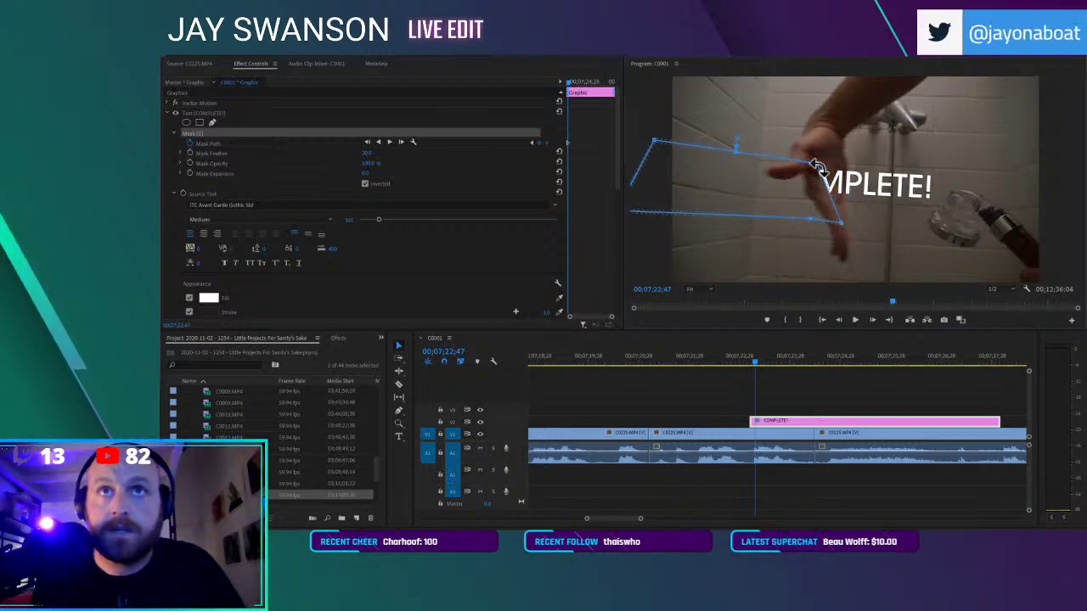
Keep moving the mask left with the hand frame by frame until it clears the whole word at 07;22;52
left_click(870, 315)
left_click_drag(793, 202, 753, 196)
left_click(873, 319)
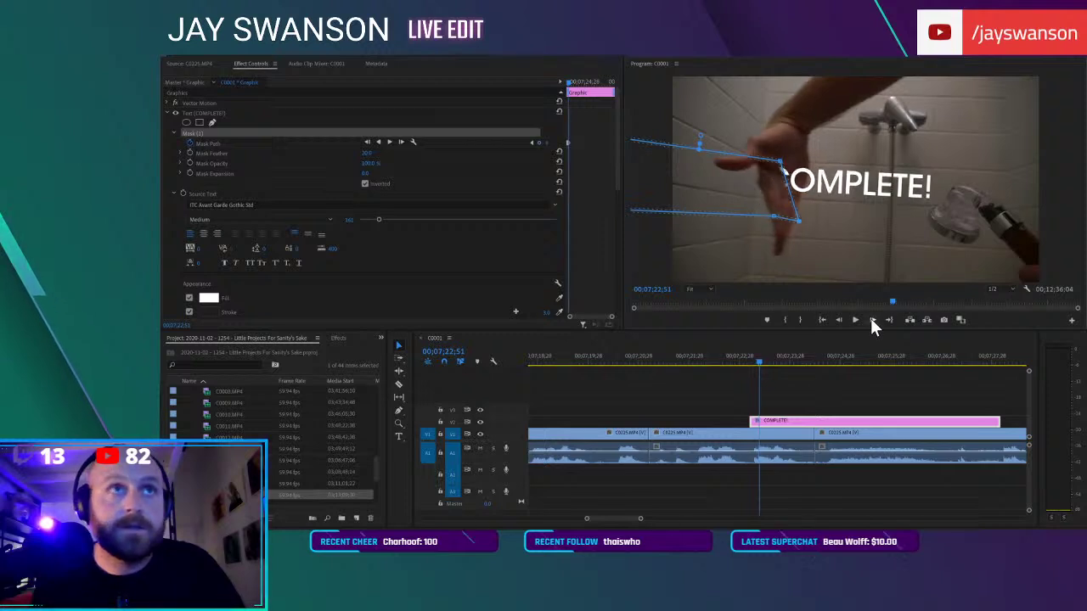
left_click_drag(767, 191, 755, 182)
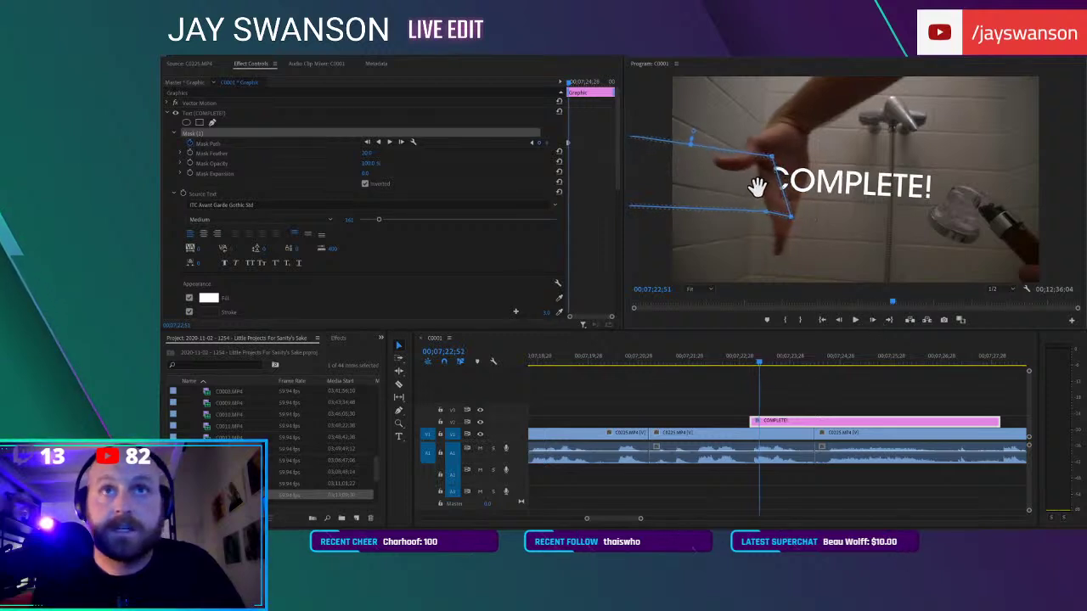
left_click(872, 319)
left_click_drag(704, 170, 694, 171)
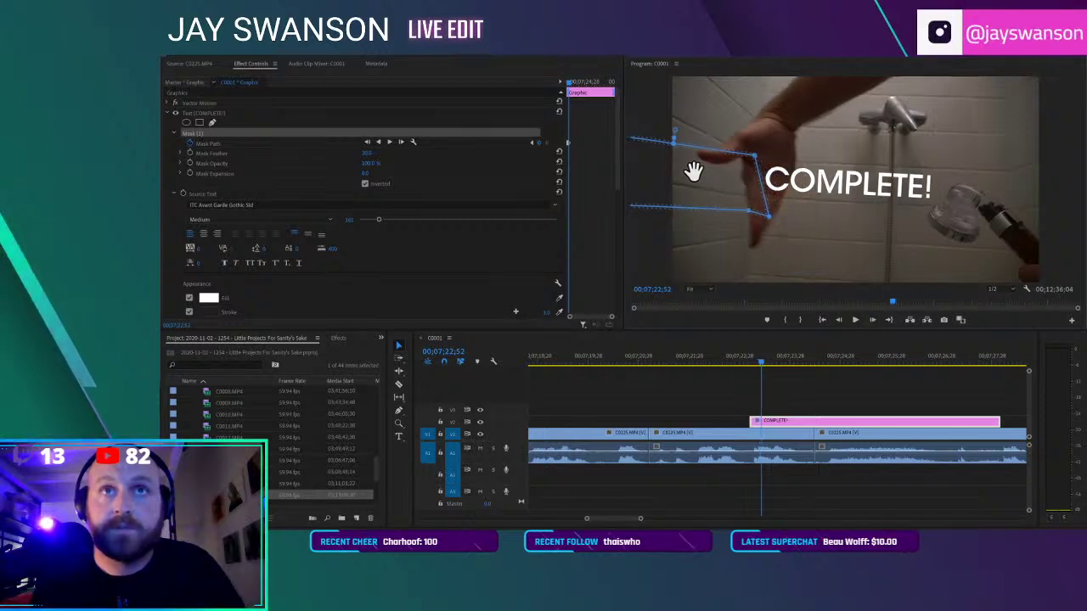
Play the hand-wipe title reveal and shorten the COMPLETE! title to end at the next C0225.MP4 cut
left_click(829, 396)
key("space")
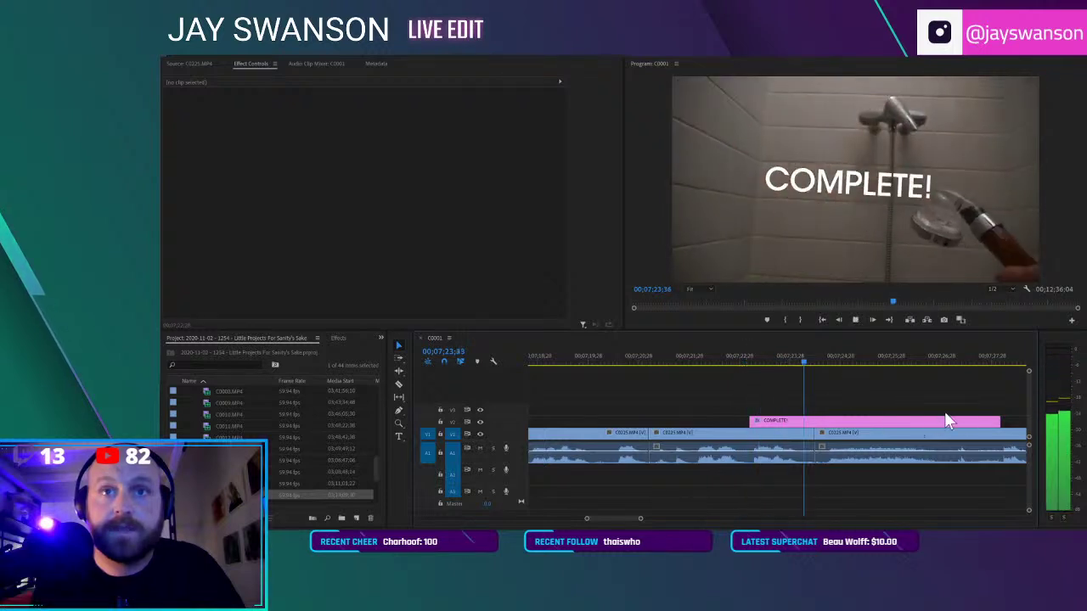
key("space")
left_click(929, 439)
left_click_drag(999, 421, 816, 423)
Play on to 07;26;16, split C0225.MP4 there and delete the remaining footage
key("space")
scroll(899, 441, "down", 3)
scroll(896, 400, "down", 2)
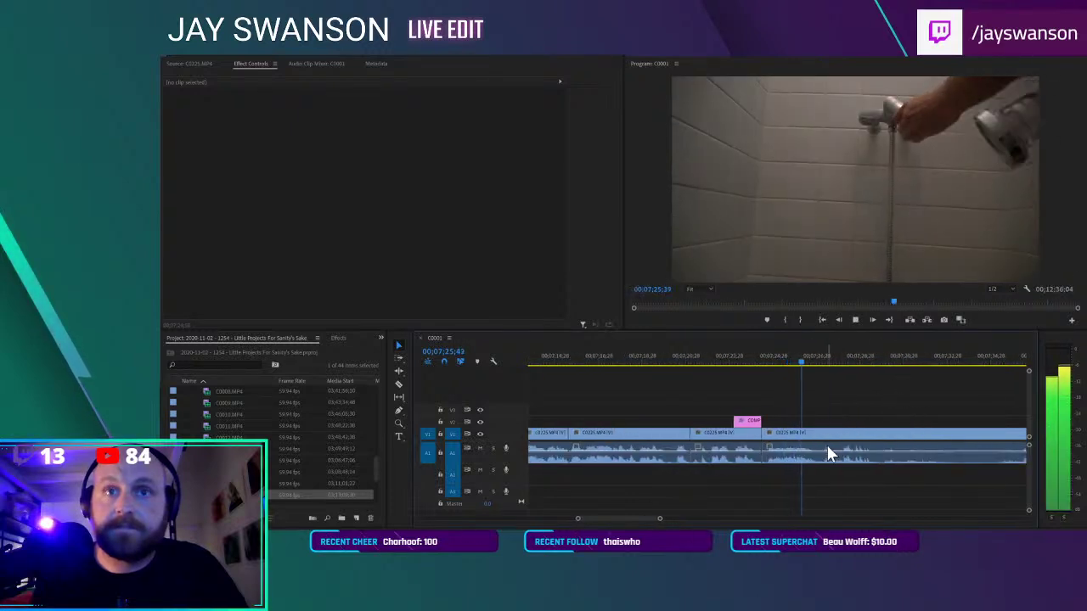
key("space")
key("minus")
left_click(904, 435)
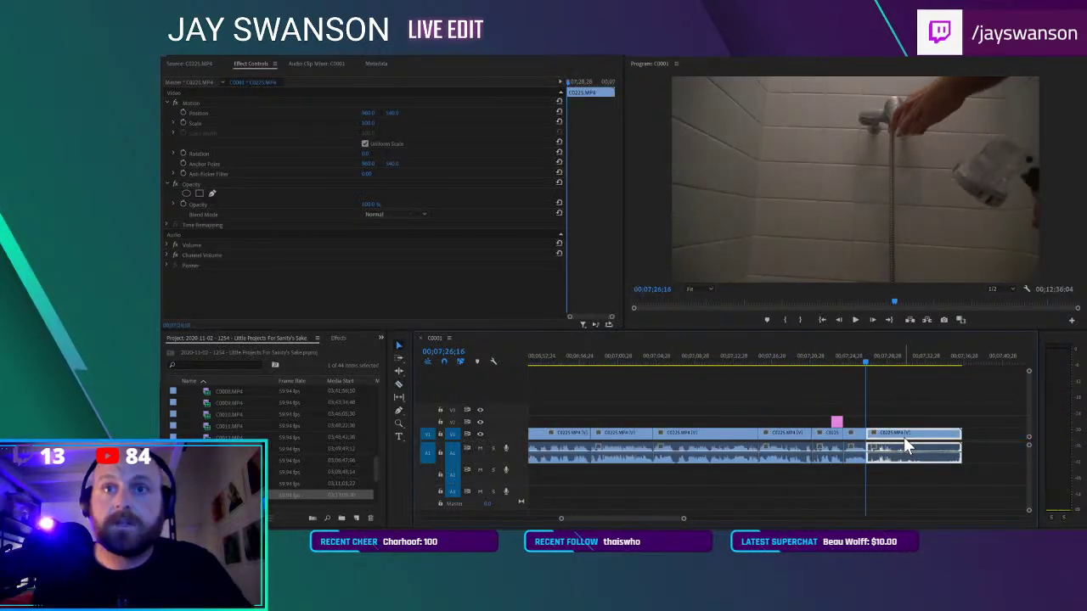
key("Delete")
scroll(278, 471, "down", 1)
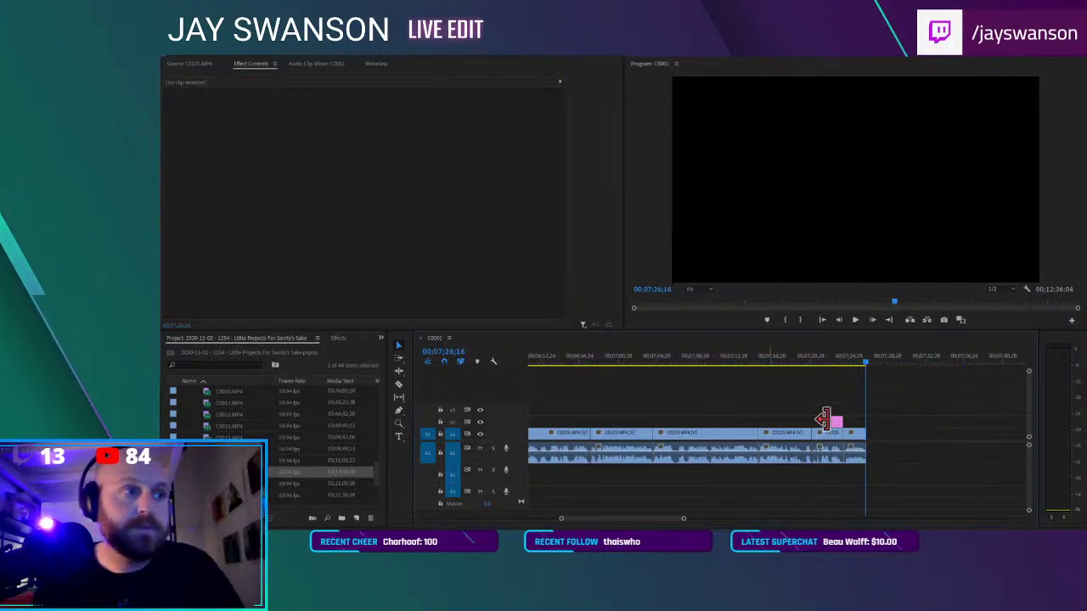
Extend the COMPLETE! title to the end of the footage and place the playhead at 07;24;14, before the showerhead crosses the text
left_click_drag(861, 360, 843, 367)
key("Up")
key("equal")
key("equal")
left_click_drag(864, 423, 893, 425)
left_click(837, 364)
left_click_drag(837, 360, 840, 364)
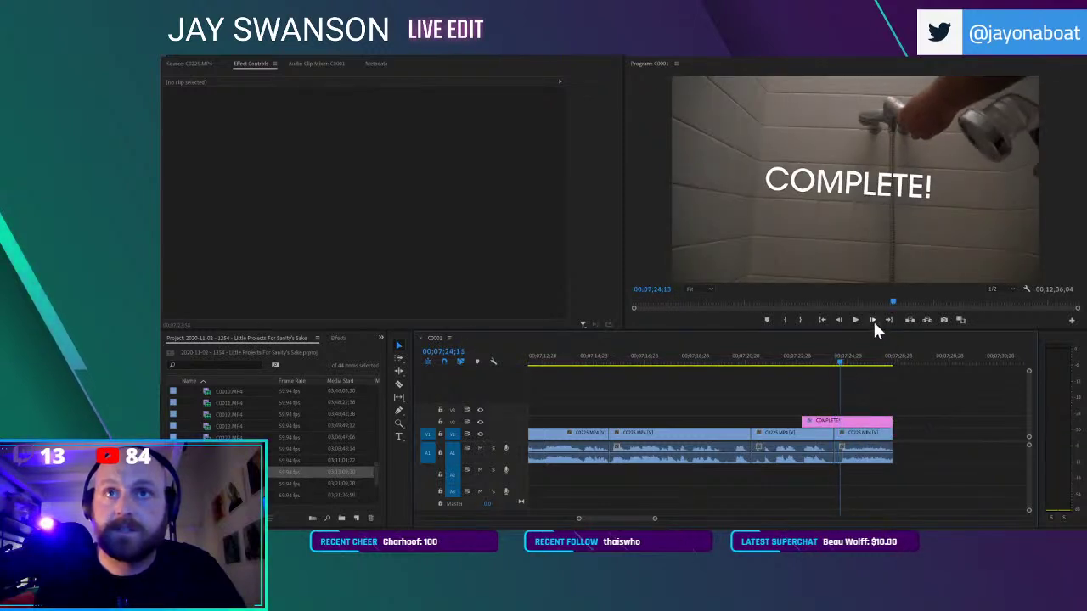
key("Left")
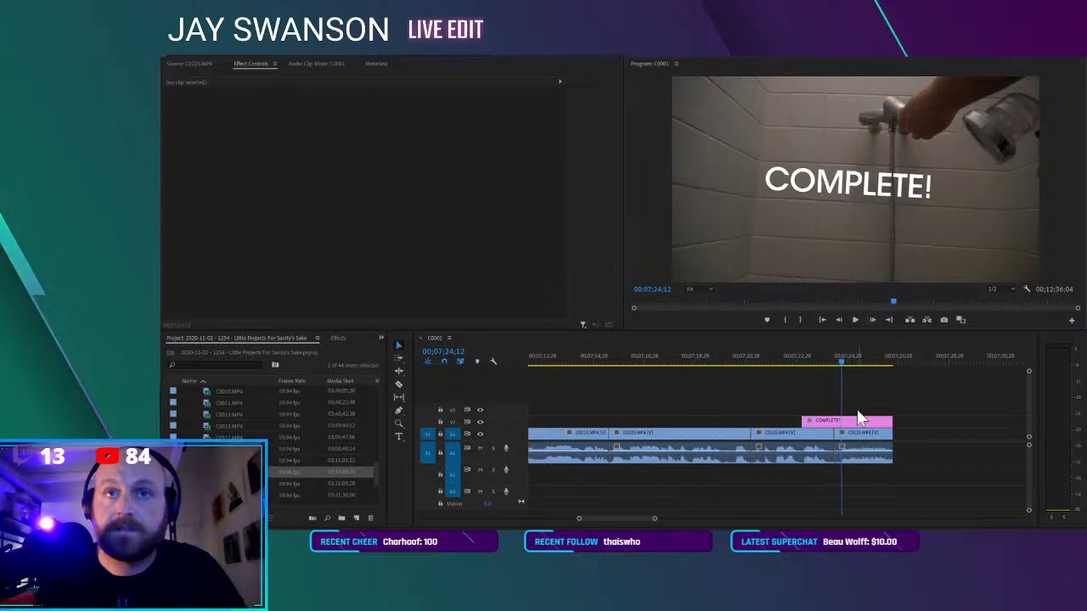
left_click(849, 421)
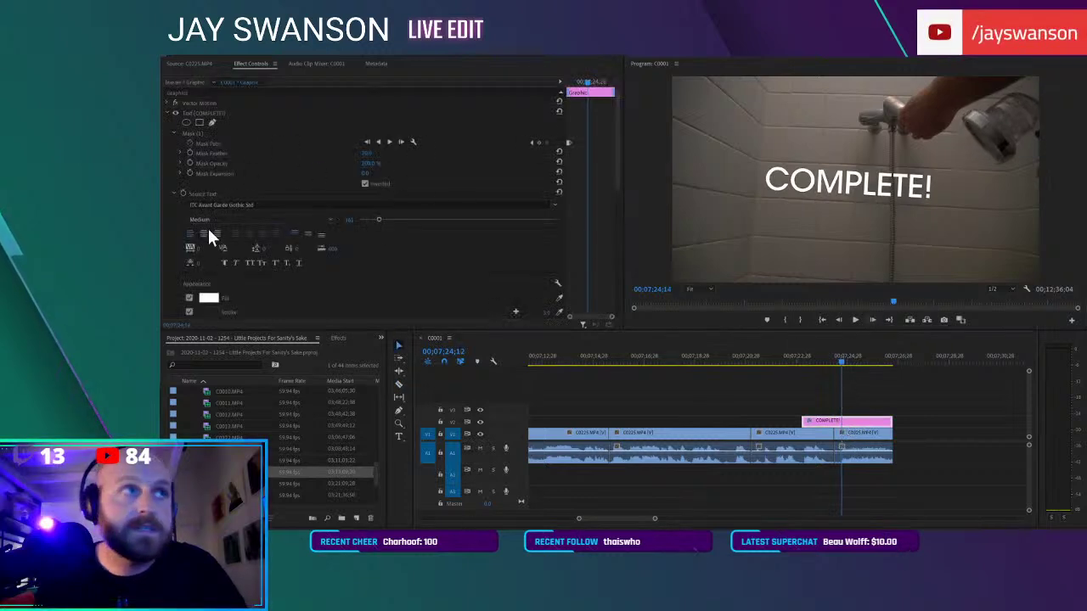
left_click(200, 122)
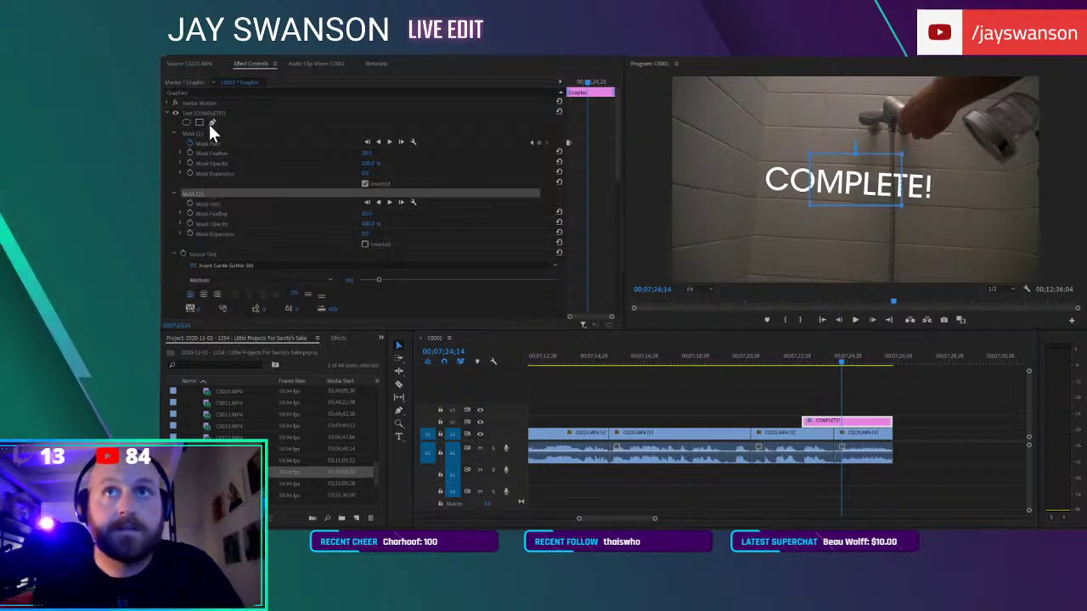
left_click_drag(841, 172, 966, 164)
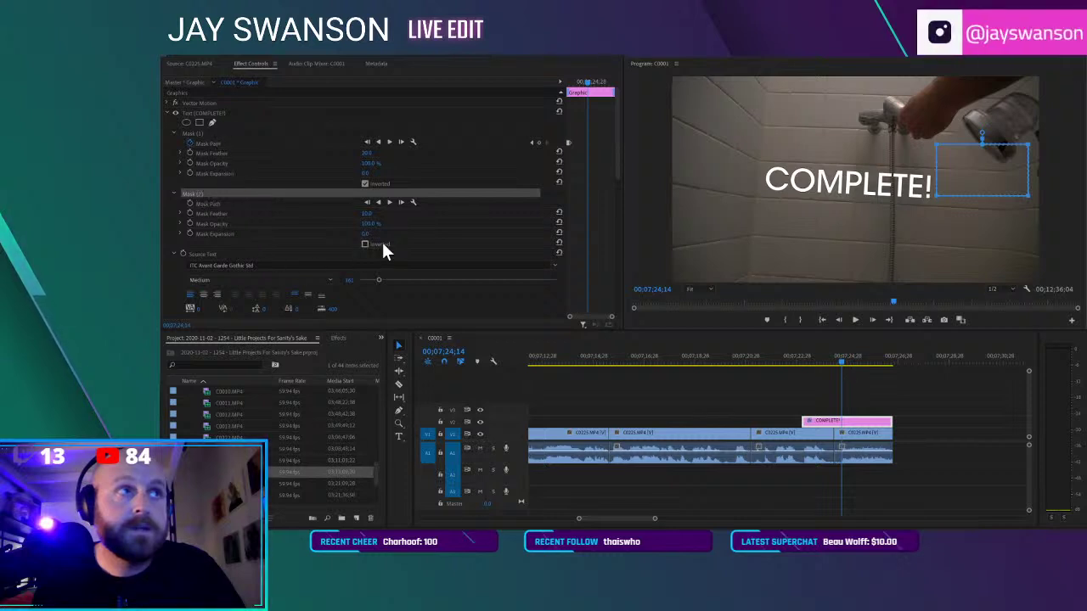
left_click_drag(958, 162, 919, 180)
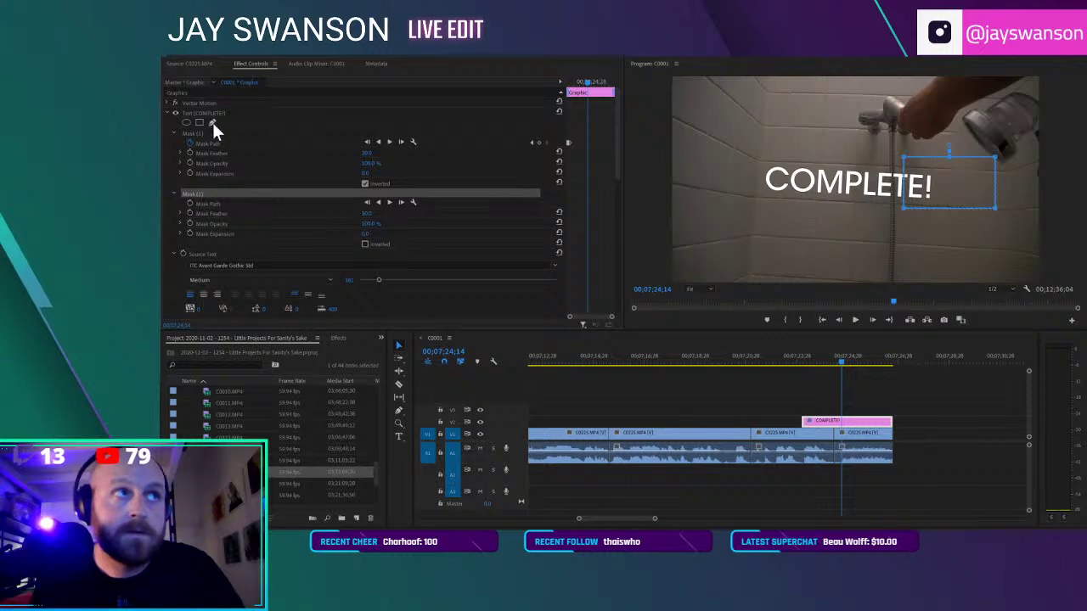
left_click(366, 244)
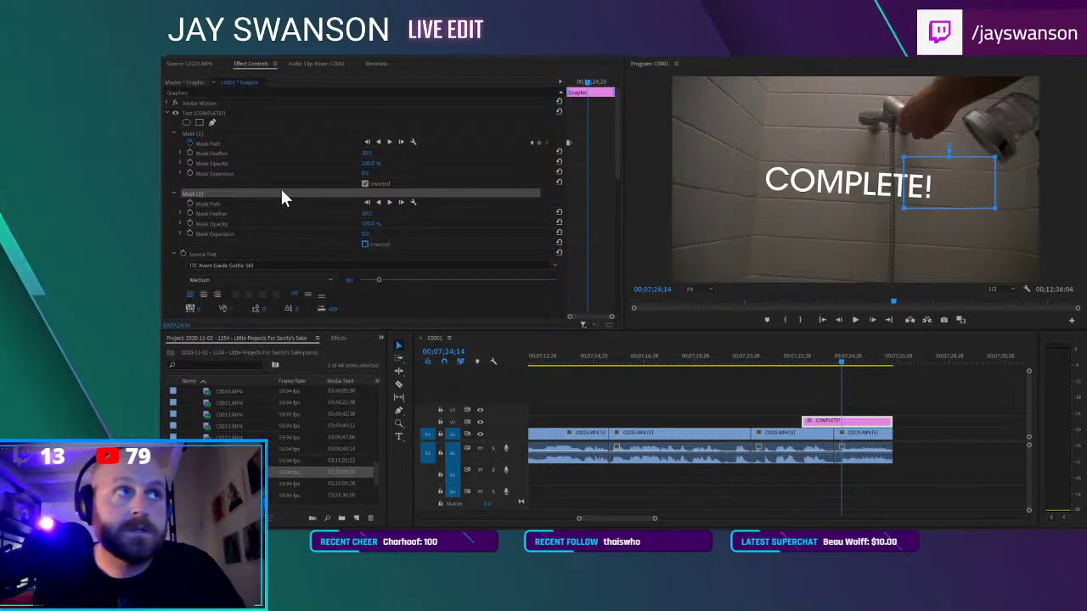
key("ctrl+z")
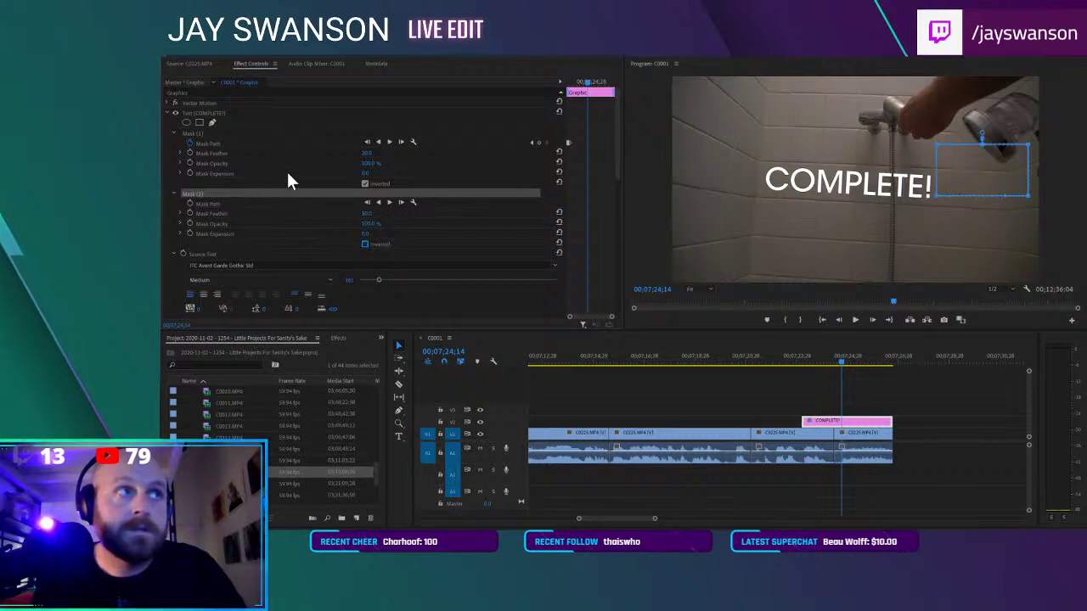
key("Delete")
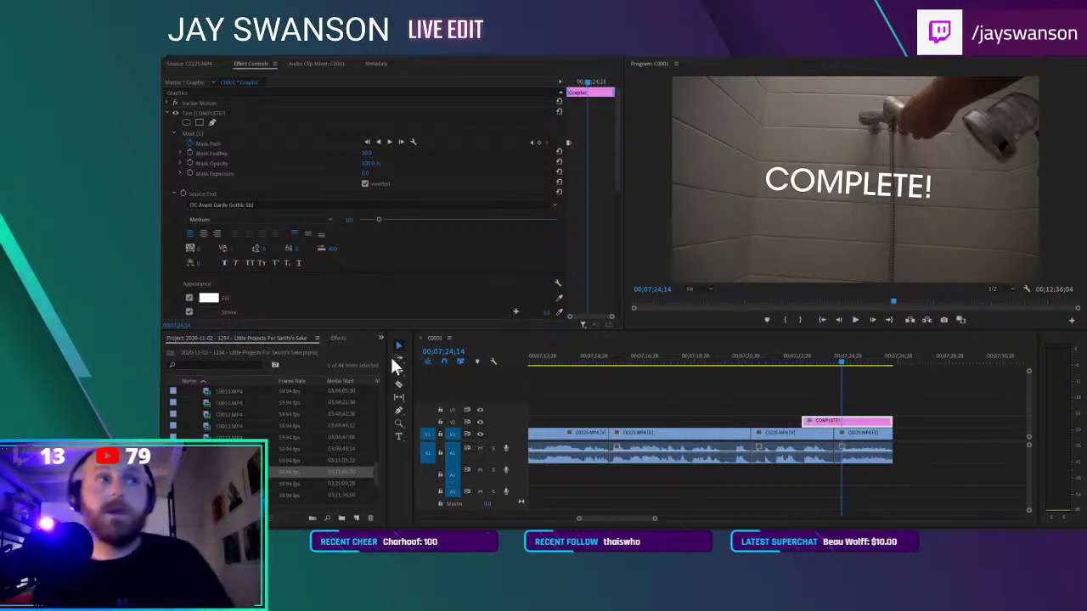
Split the COMPLETE! title at 07;24;14 and turn off Mask Path animation on the second part
key("c")
left_click(849, 422)
key("v")
left_click(856, 421)
left_click(192, 142)
left_click(655, 303)
Move the second title part's inverted mask beside the showerhead and reshape it into a polygon between the hand and the showerhead, clear of the word
left_click_drag(674, 175, 950, 237)
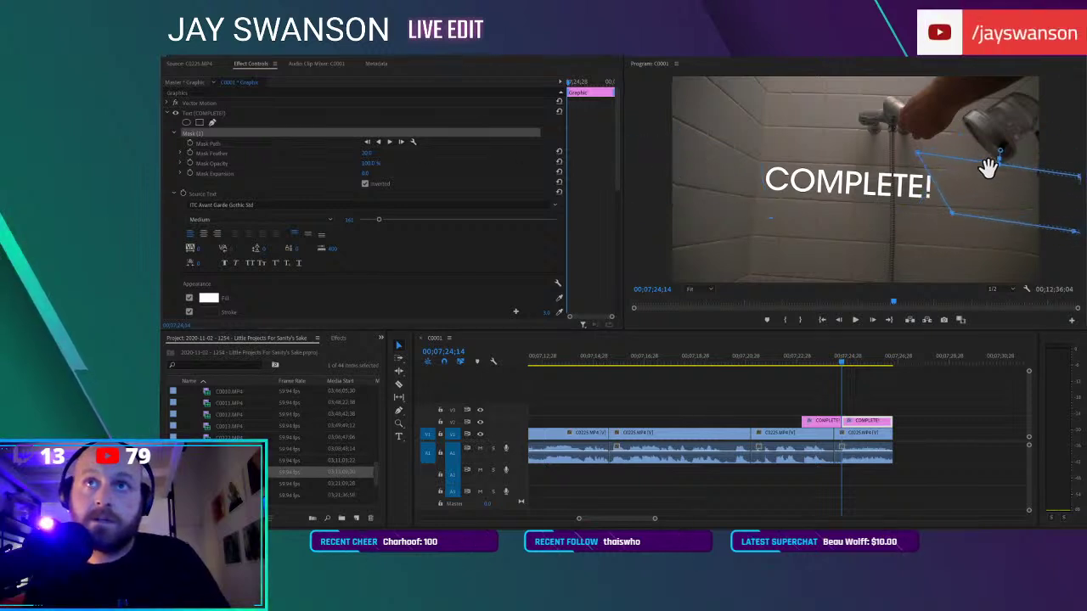
left_click_drag(997, 191, 892, 188)
left_click_drag(999, 195, 969, 100)
left_click_drag(1010, 250, 1028, 151)
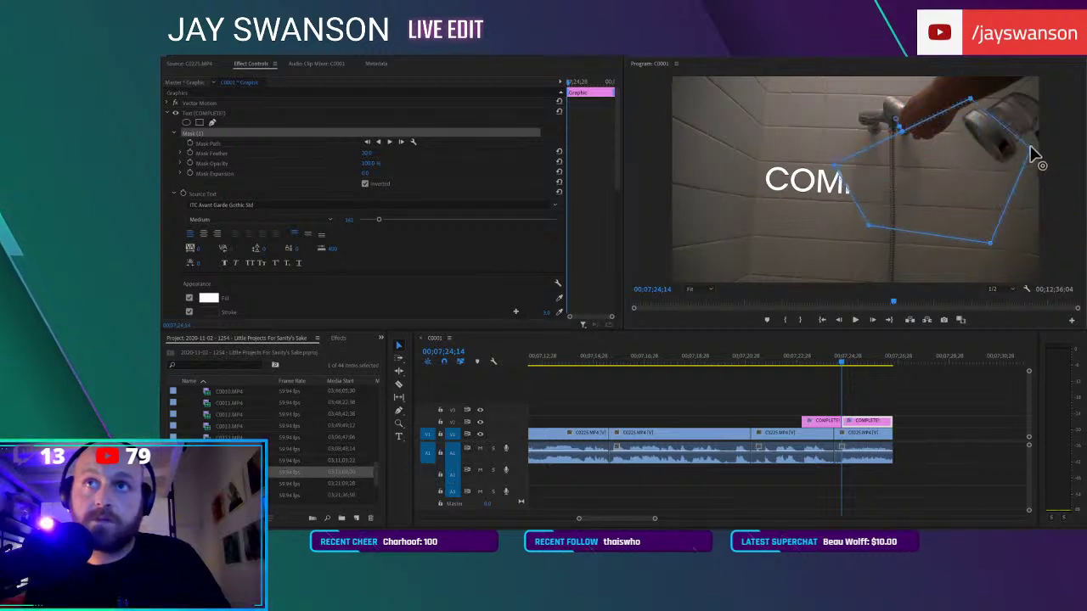
left_click_drag(994, 248, 1024, 176)
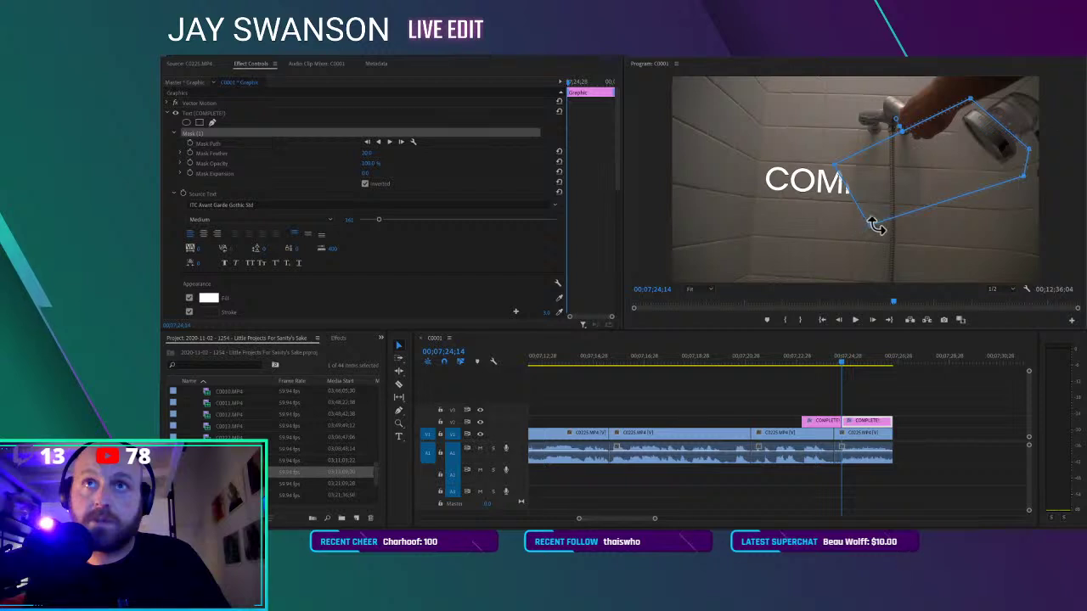
left_click_drag(869, 228, 1004, 170)
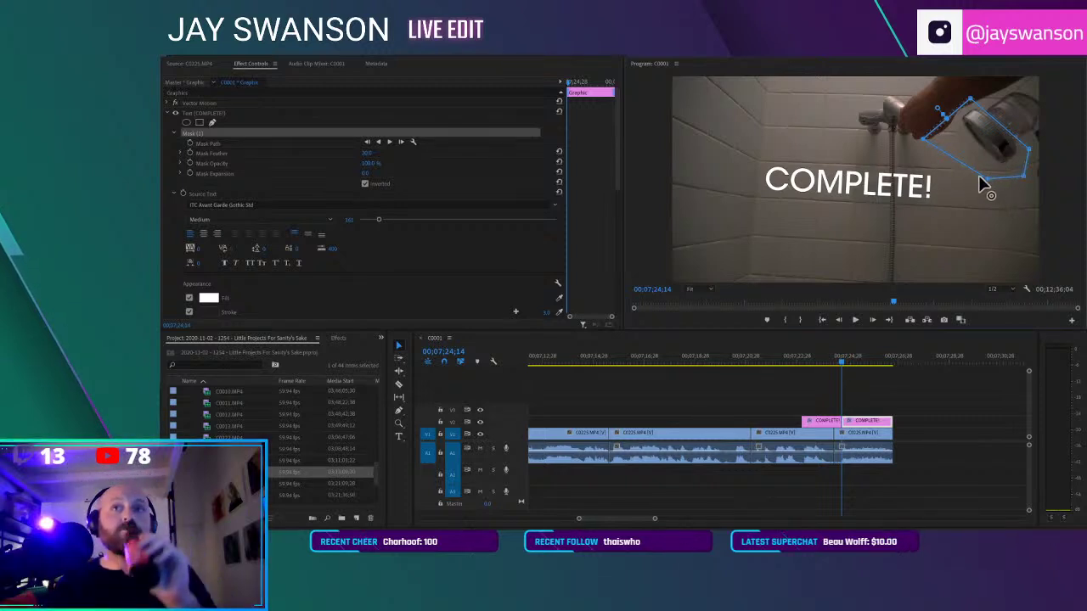
left_click_drag(1021, 176, 959, 169)
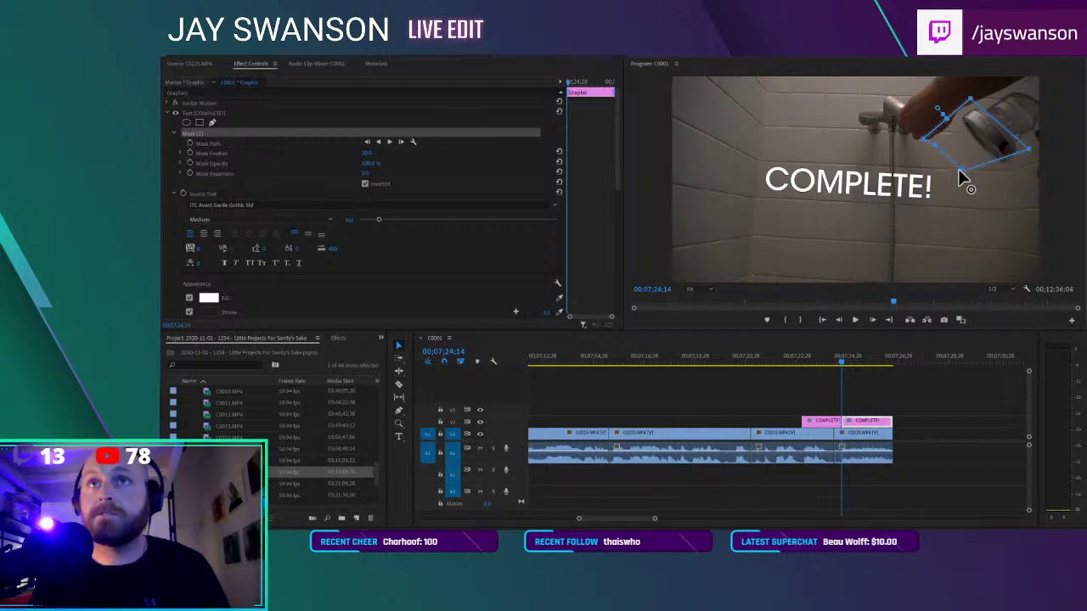
left_click_drag(1029, 150, 970, 182)
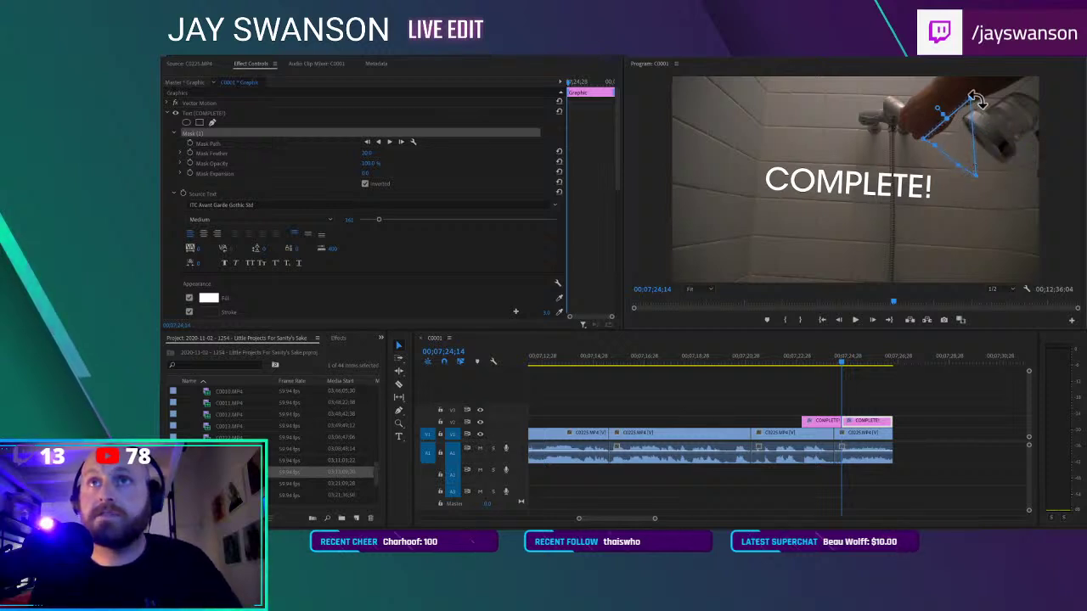
left_click_drag(974, 139, 1020, 157)
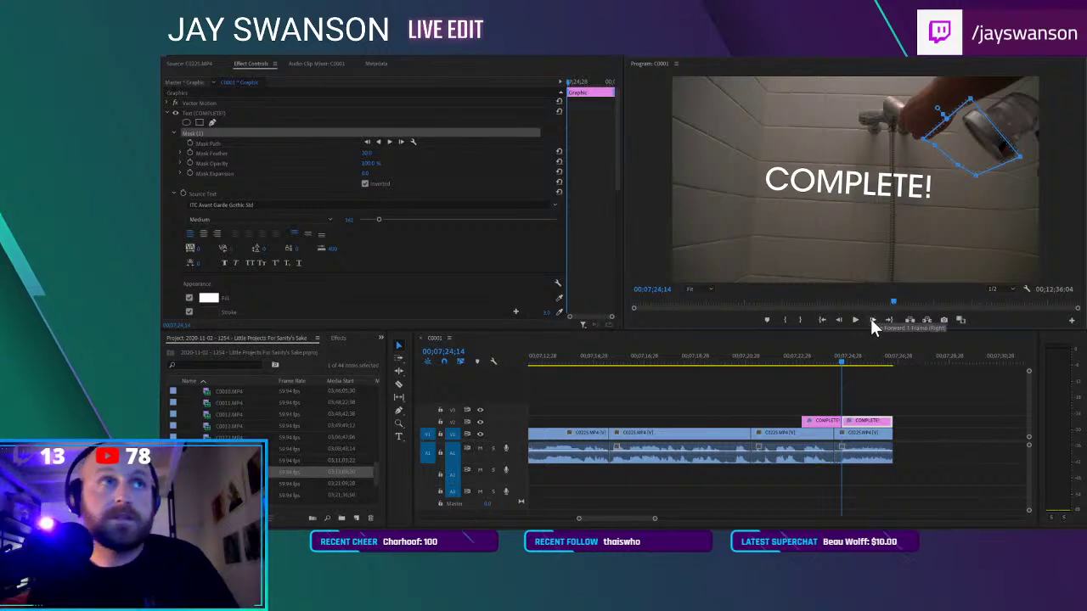
Turn on Mask Path animation at 07;24;14 and pull two lower mask points across the end of COMPLETE! at 07;24;15
left_click(187, 142)
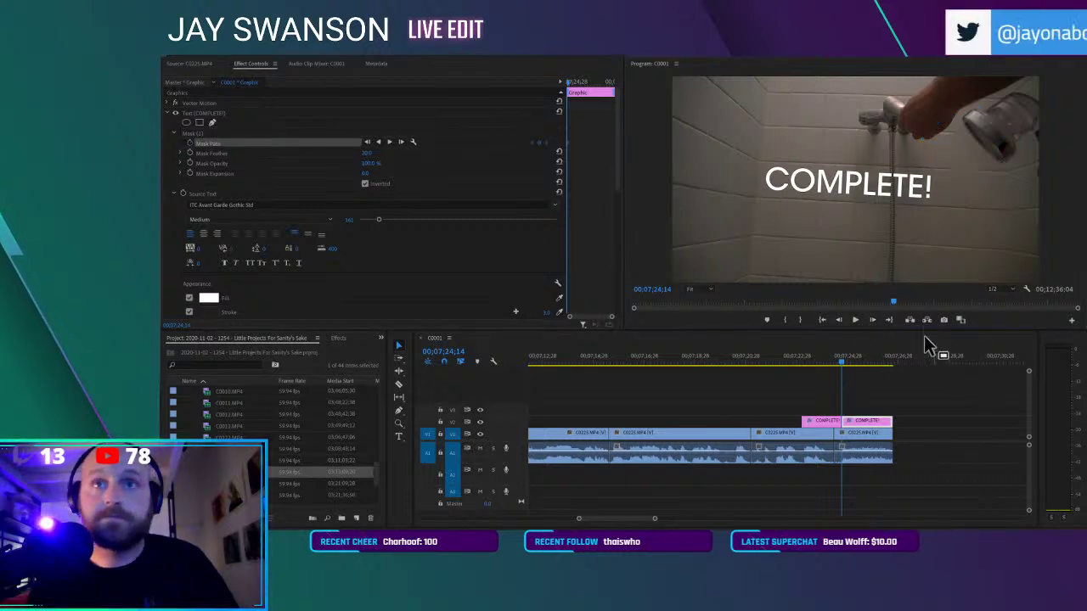
left_click(196, 132)
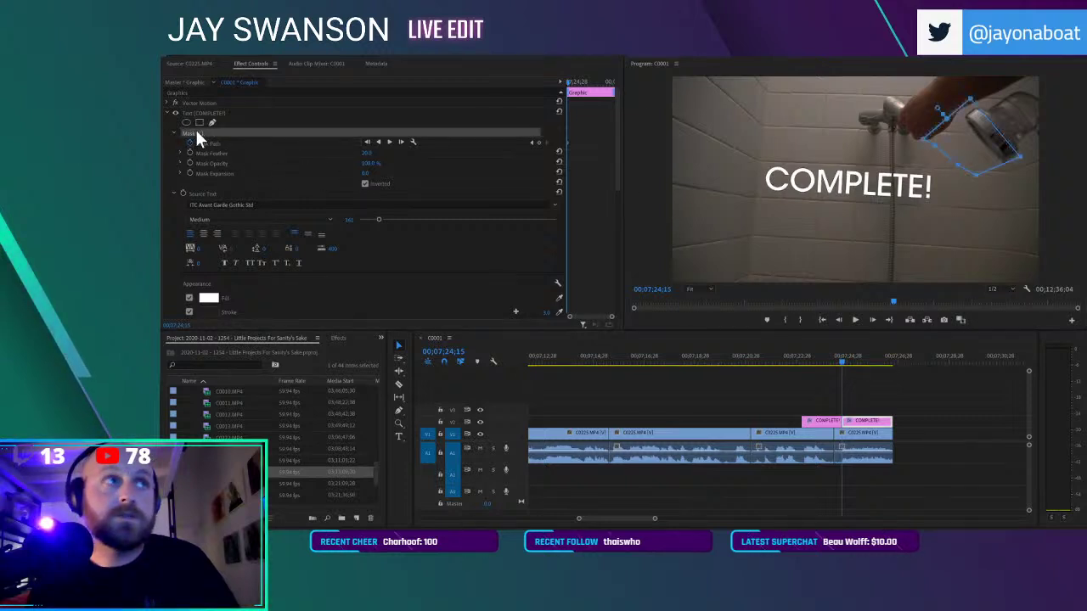
left_click_drag(934, 144, 880, 182)
left_click_drag(971, 181, 892, 213)
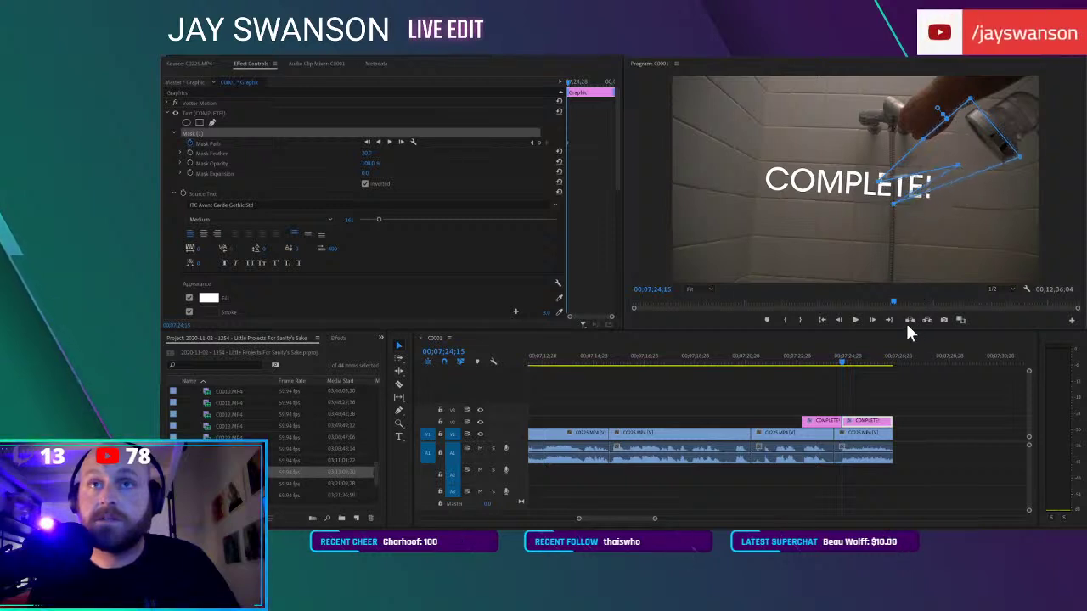
Reshape the mask from 07;24;15 to 07;24;16, stretching its lower points diagonally beneath the word and pulling the inner point inward over the last letters
left_click(891, 301)
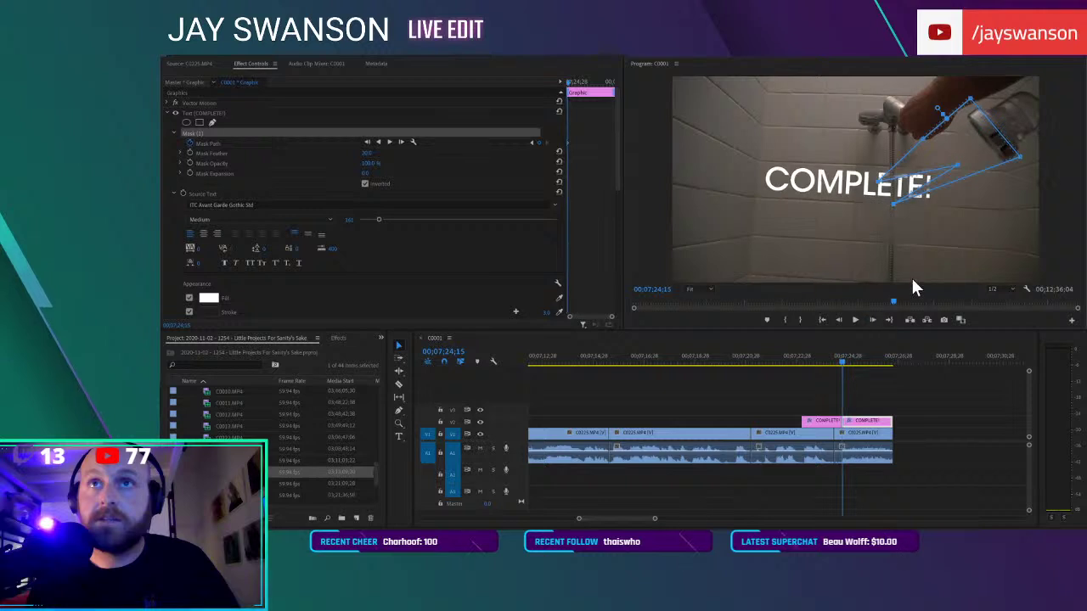
left_click_drag(878, 181, 788, 183)
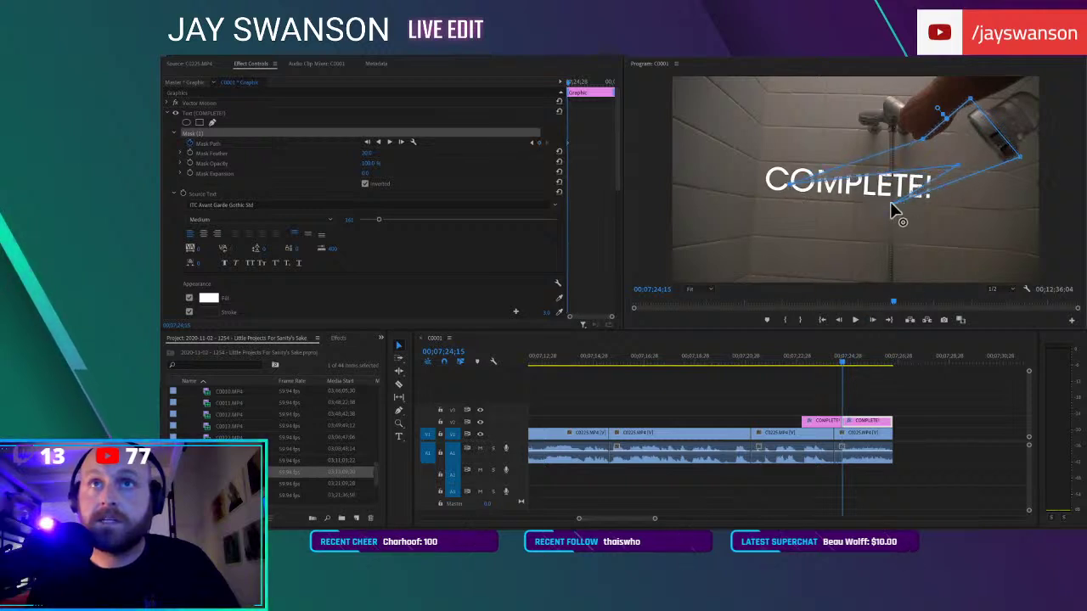
left_click(813, 238)
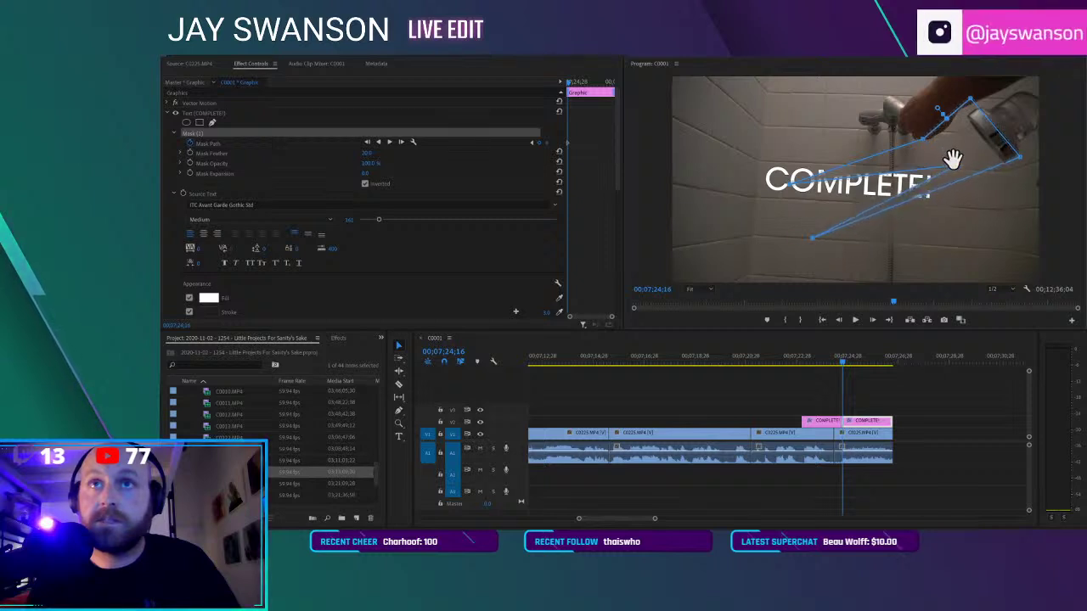
left_click_drag(952, 161, 934, 158)
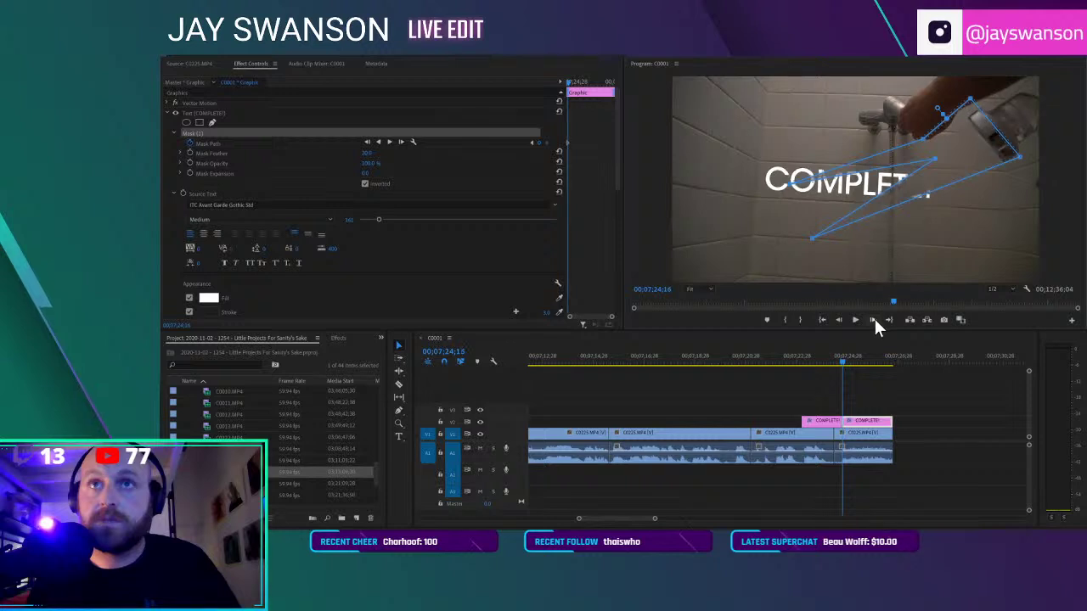
left_click_drag(790, 188, 791, 204)
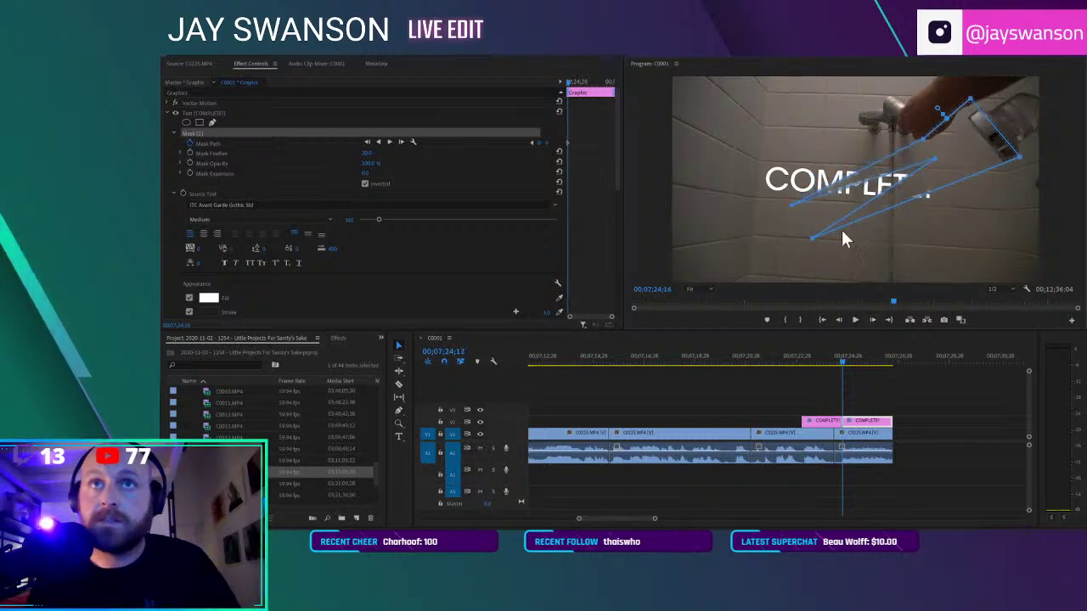
left_click_drag(811, 239, 823, 247)
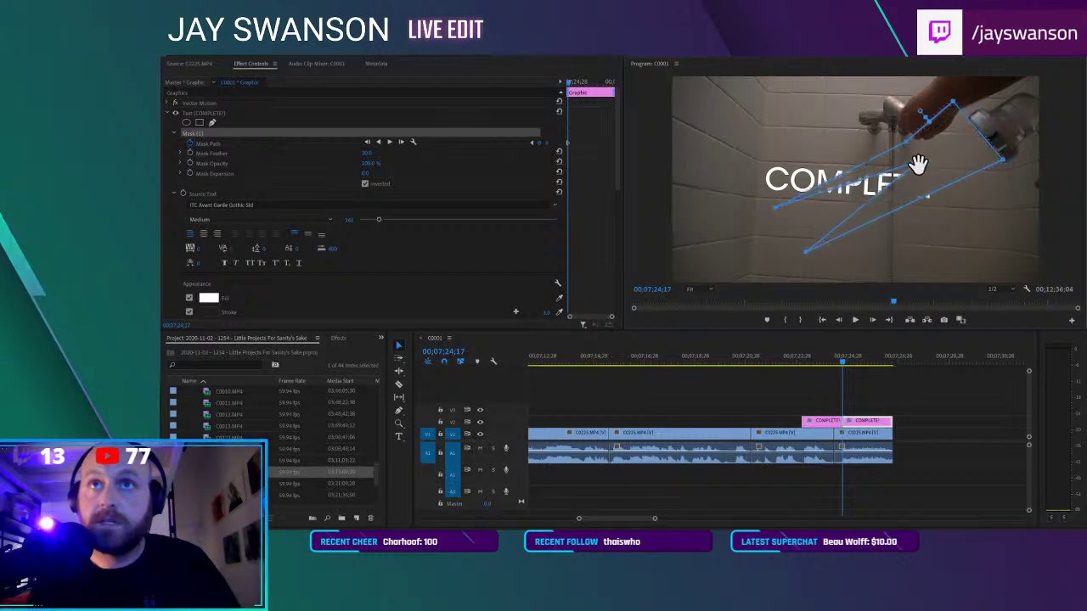
Zoom in on the title's mask keyframes and check the mask against the moving showerhead between 07;24;15 and 07;24;30
key("space")
key("space")
mouse_move(842, 360)
left_mouse_down()
mouse_move(831, 353)
mouse_move(845, 361)
left_mouse_up()
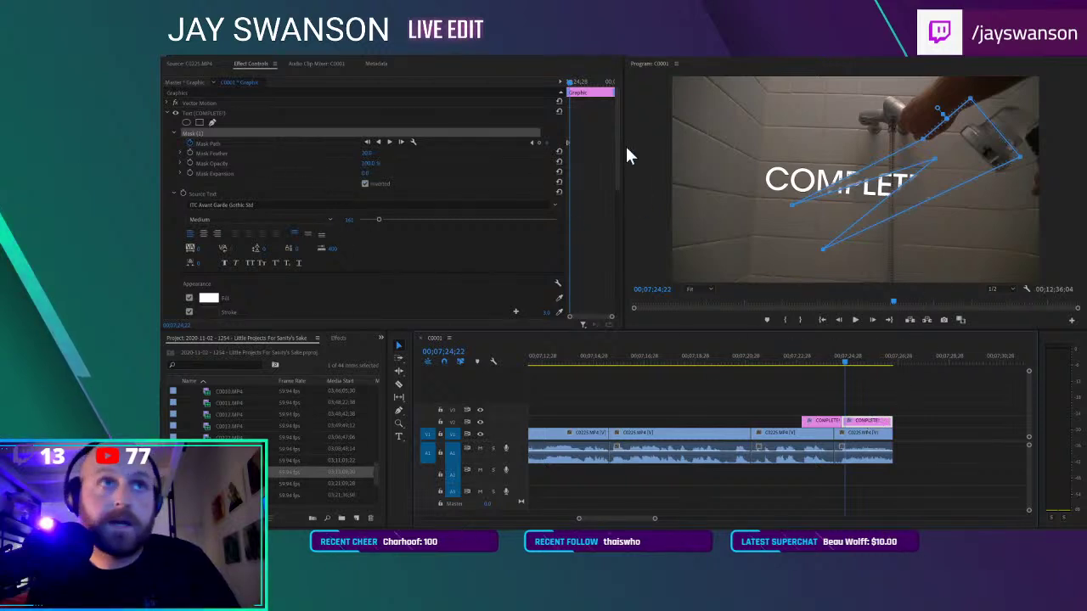
left_click_drag(614, 324, 578, 315)
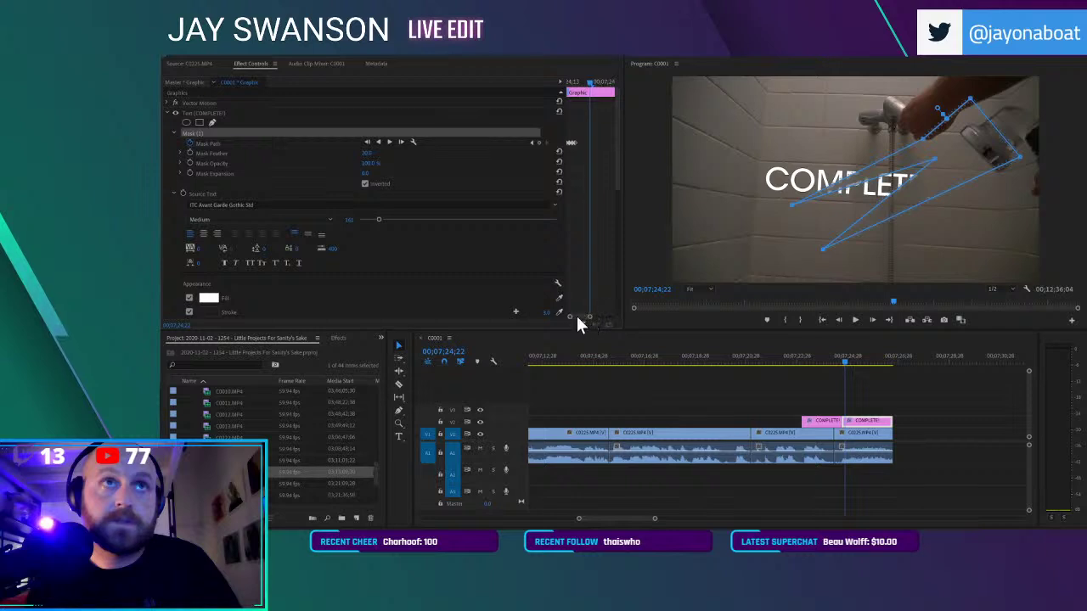
left_click(847, 363)
left_click(839, 320)
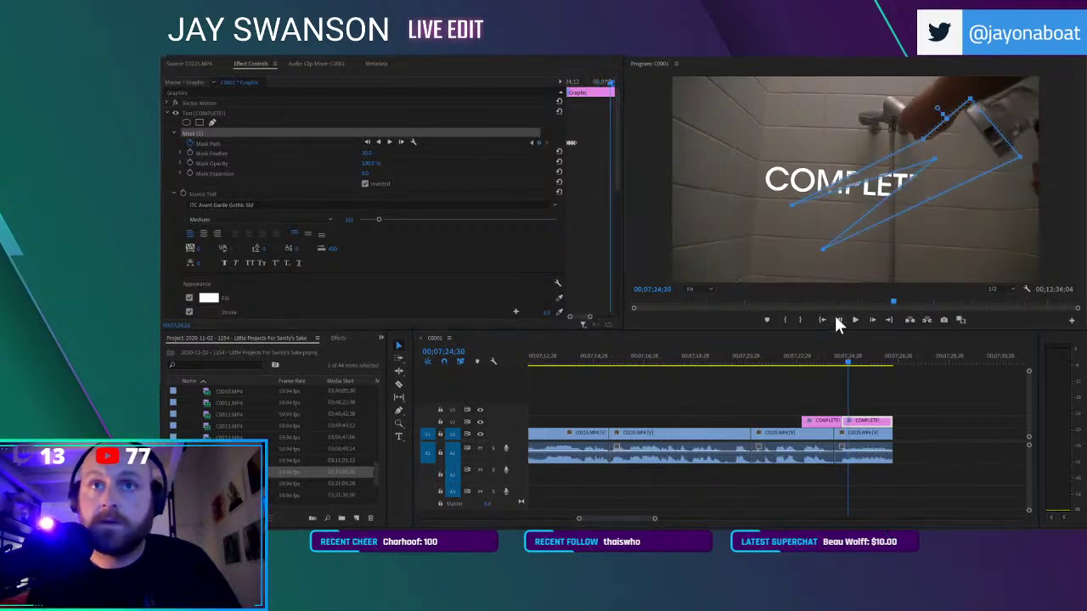
left_click(839, 320)
left_click(839, 320)
left_click(839, 320)
left_click(839, 320)
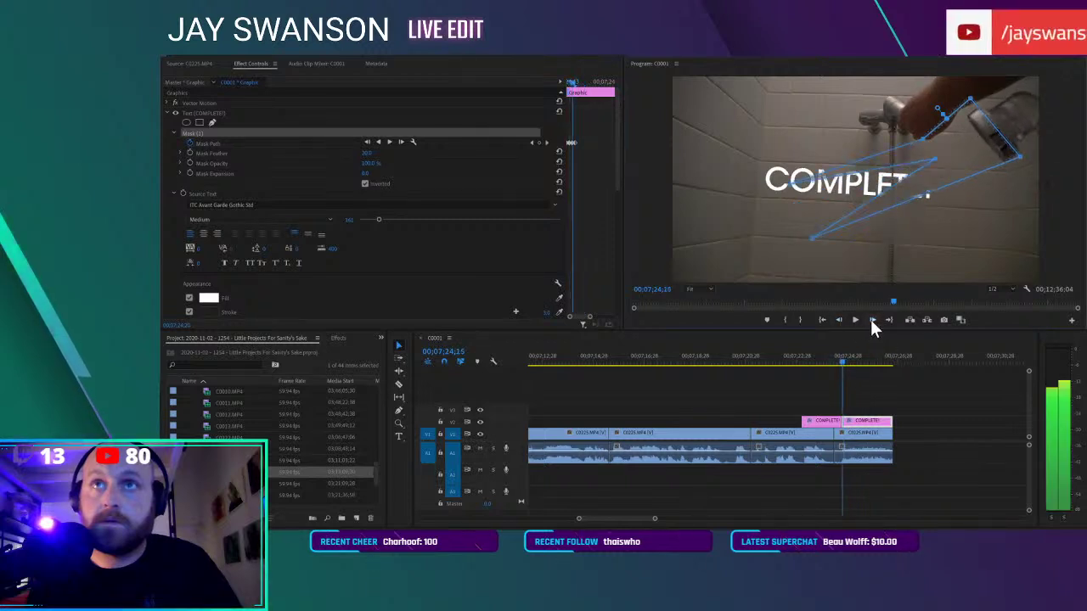
left_click(871, 320)
left_click(871, 320)
left_click(871, 321)
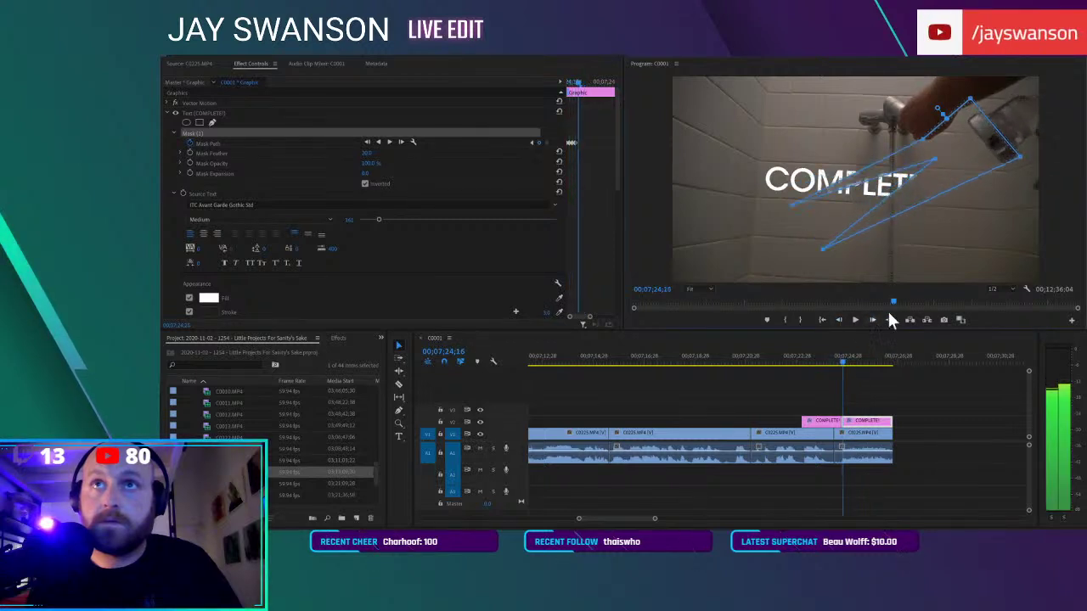
Move the whole mask down at 07;24;18 and pull its right corner in to the showerhead's edge
left_click_drag(965, 153, 974, 168)
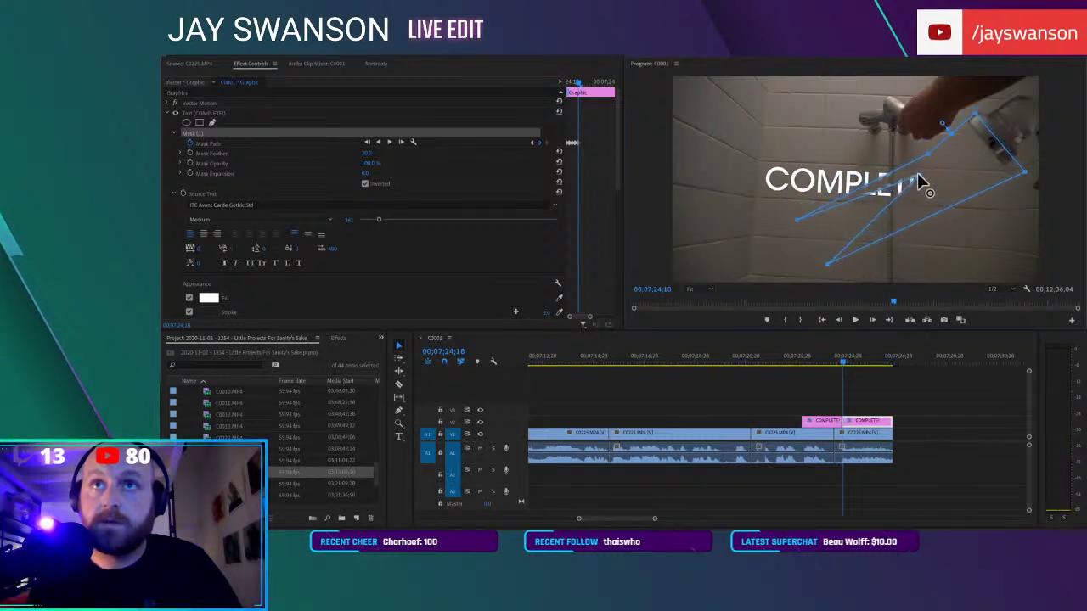
left_click_drag(1022, 170, 1006, 159)
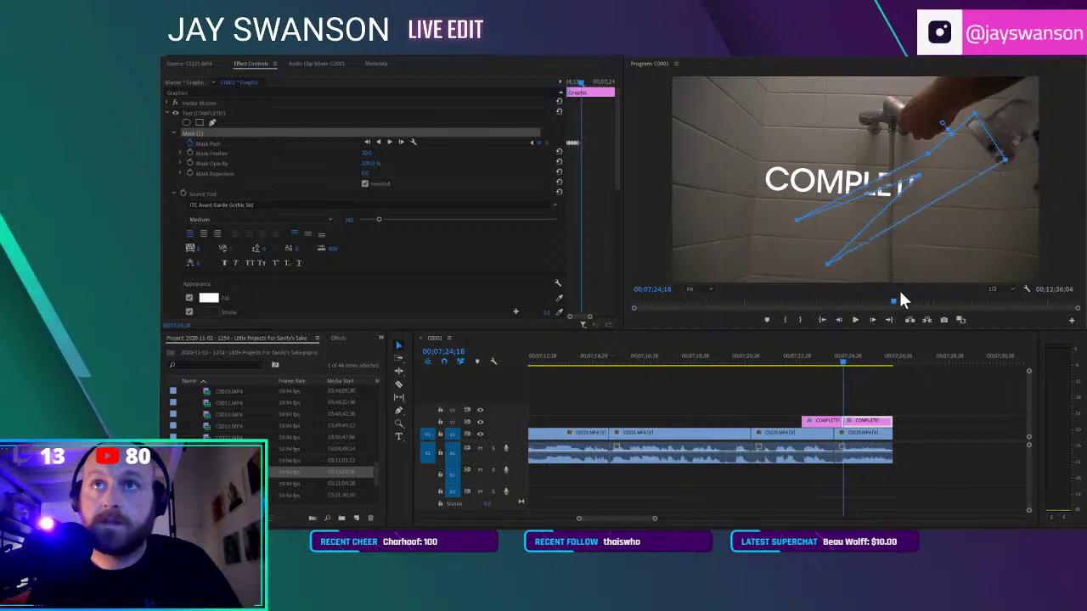
left_click_drag(928, 180, 922, 187)
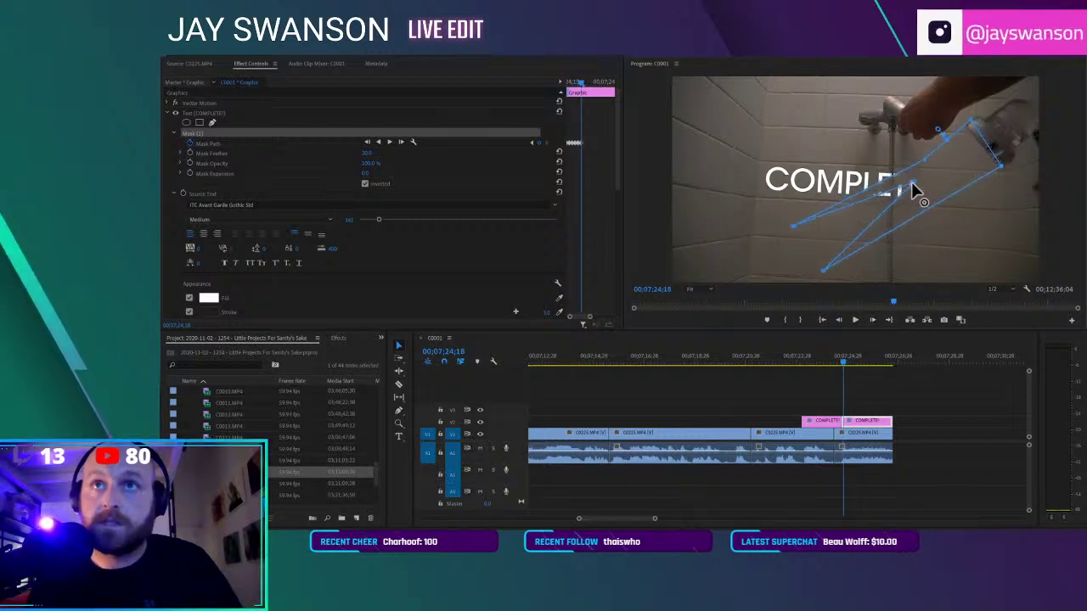
Keyframe the mask from 07;24;19 to 07;24;21, spreading its lower points below the word and drawing the inner point toward the L
key("Right")
left_click_drag(830, 270, 889, 195)
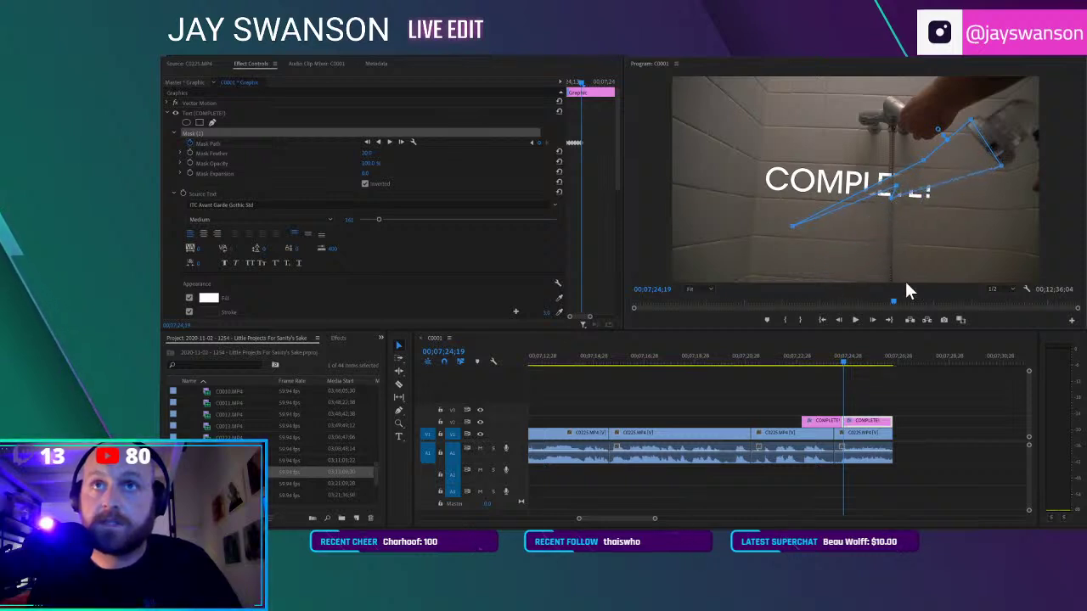
left_click(872, 321)
left_click_drag(890, 197, 880, 223)
left_click(872, 320)
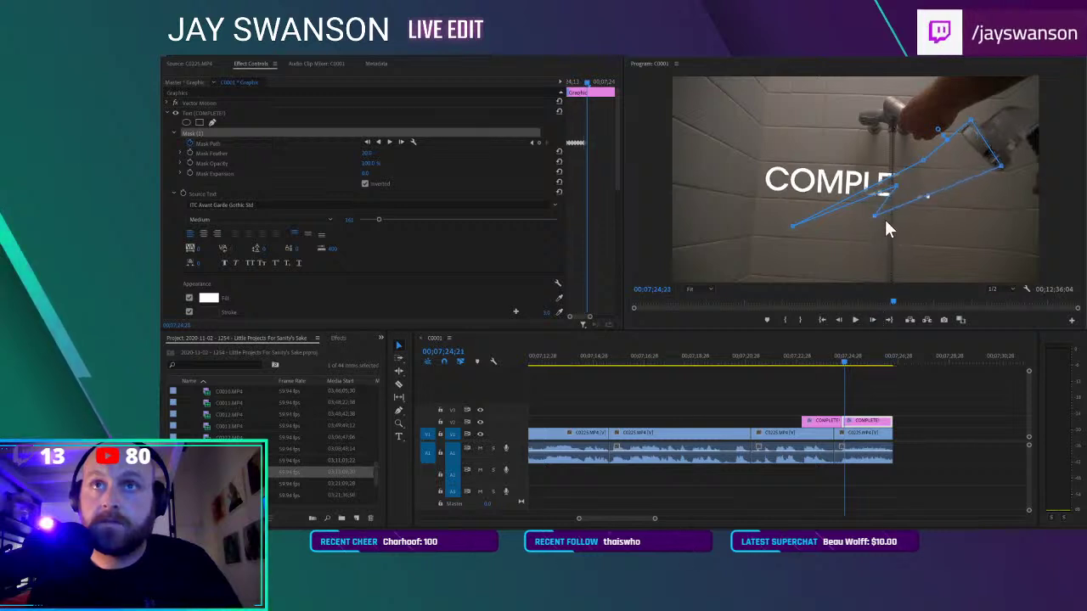
left_click_drag(852, 237, 757, 226)
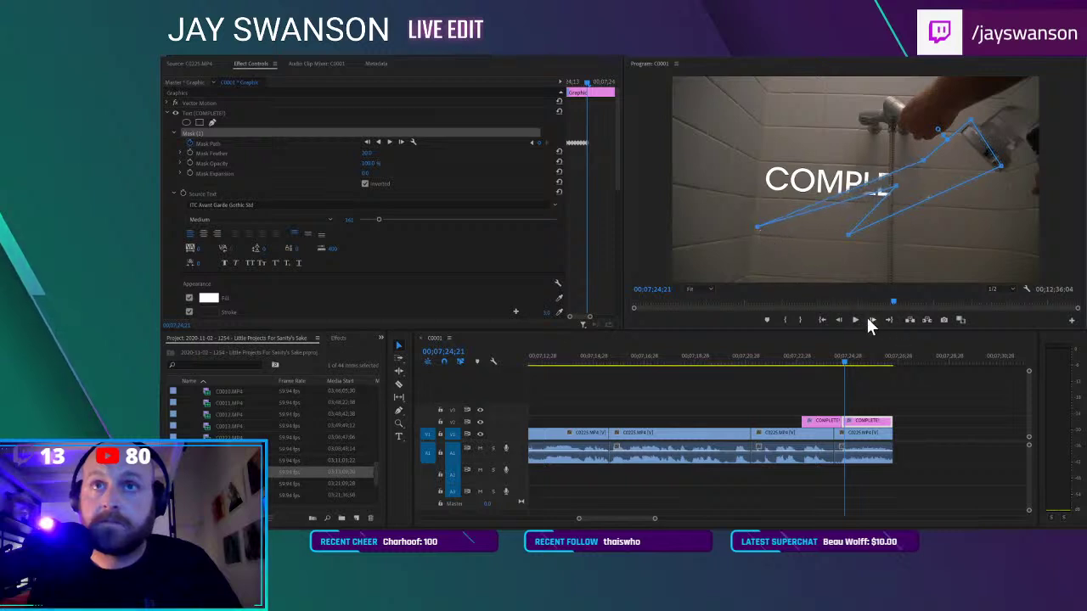
left_click_drag(894, 185, 884, 186)
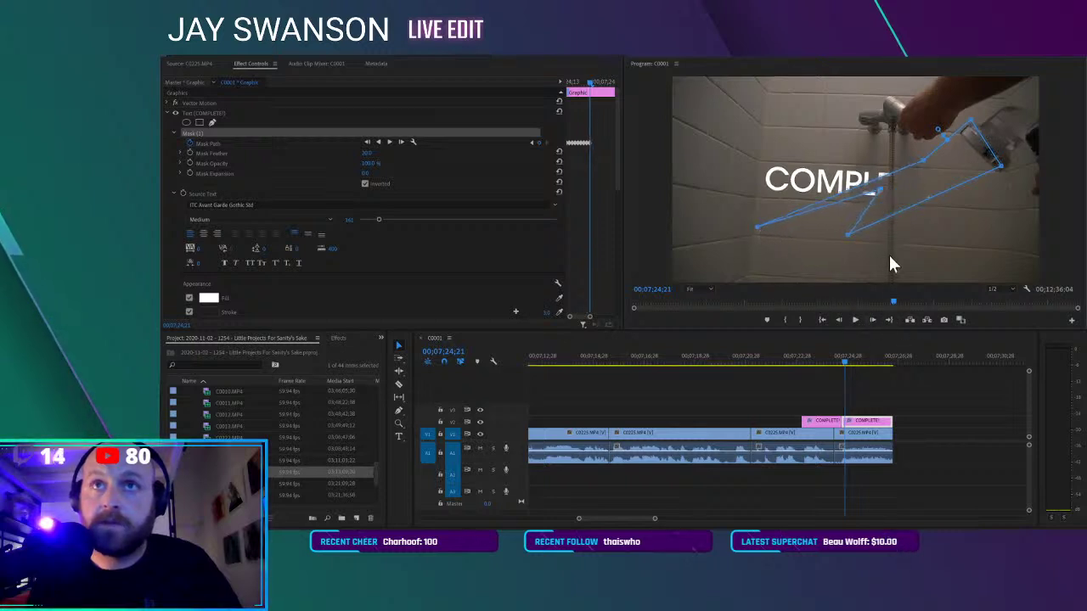
Widen the mask over the middle of the word between 07;24;23 and 07;24;30, raising its upper corner toward the shower bracket
left_click(873, 321)
left_click(873, 321)
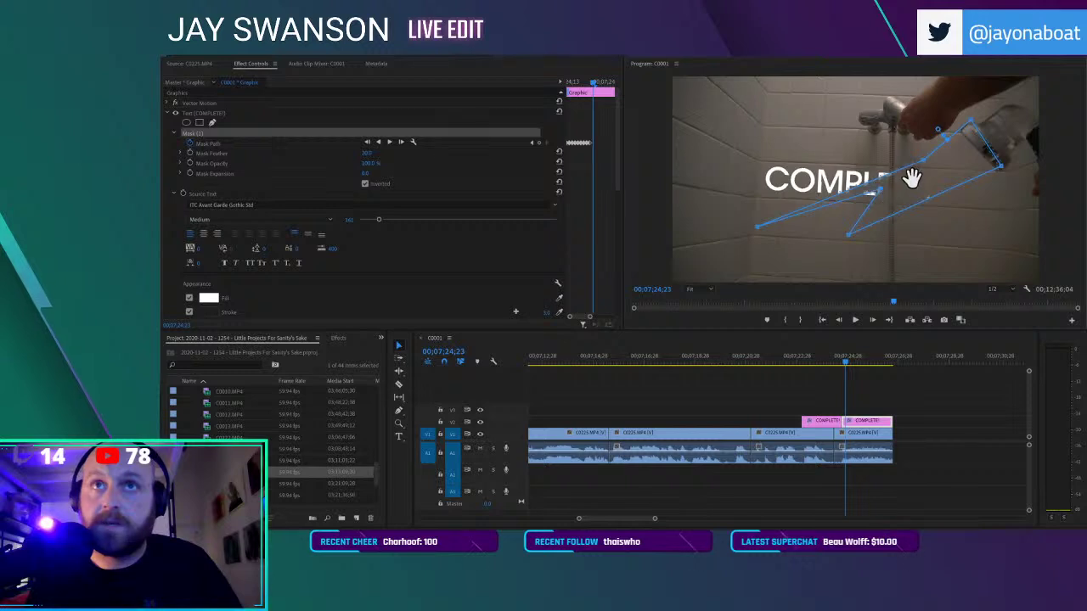
left_click_drag(924, 161, 918, 155)
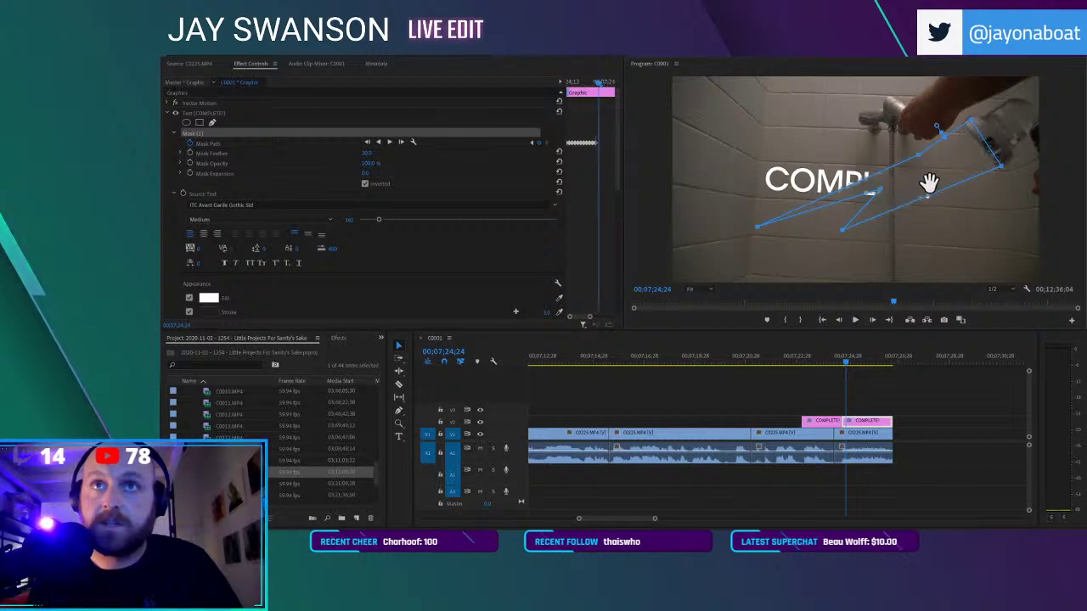
left_click_drag(923, 177, 914, 175)
left_click(872, 320)
mouse_move(902, 144)
left_mouse_down()
mouse_move(923, 169)
mouse_move(888, 132)
left_mouse_up()
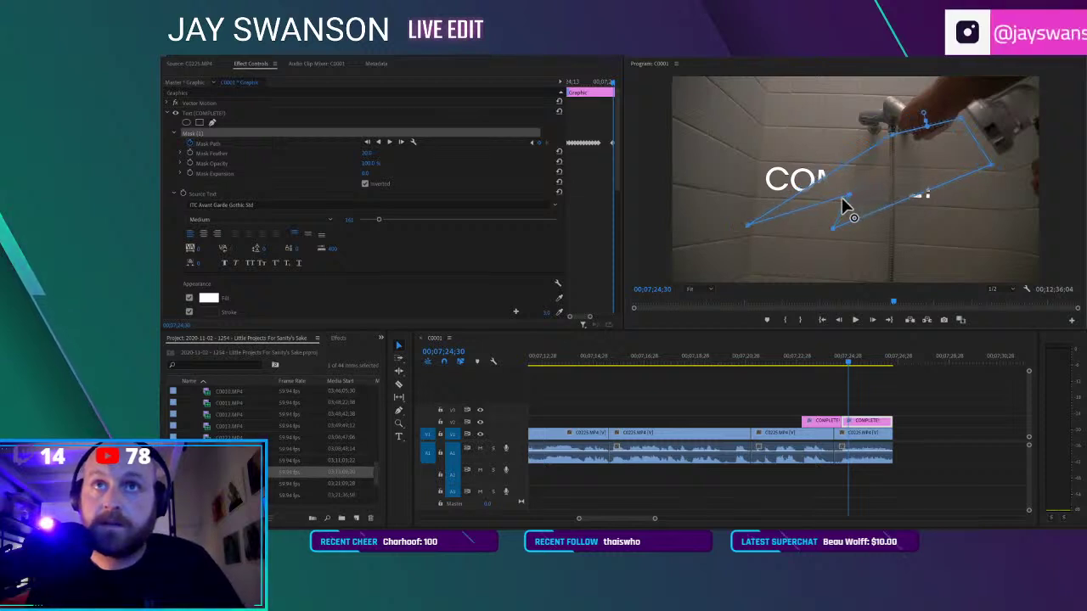
Try to widen the mask toward the start of the word by moving its inner and upper points between 07;24;30 and 07;24;41
left_click_drag(846, 195, 828, 205)
left_click(873, 321)
left_click(872, 320)
left_click(872, 320)
left_click(872, 320)
left_click_drag(889, 138, 933, 106)
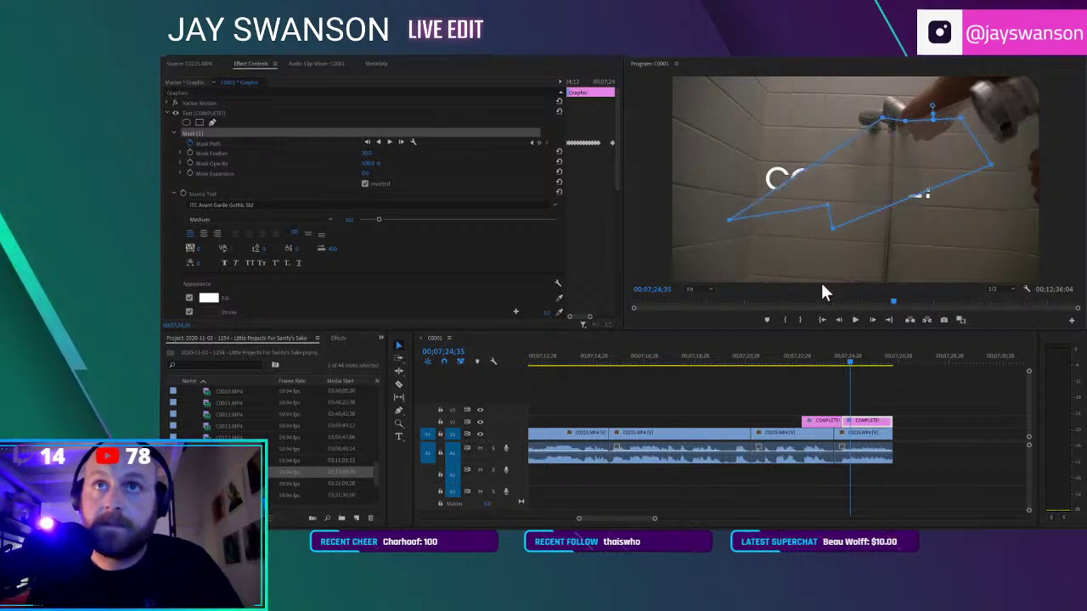
left_click(872, 319)
left_click(872, 319)
left_click(873, 319)
left_click(872, 319)
left_click(872, 319)
left_click(873, 319)
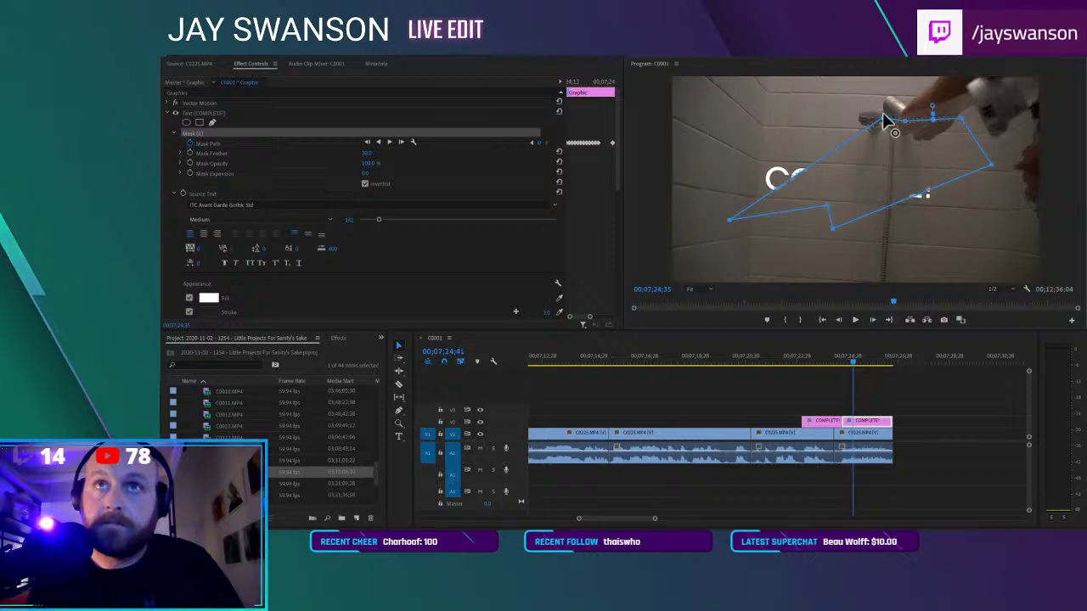
left_click_drag(884, 119, 858, 105)
Undo the latest mask reshaping on the second title part
key("ctrl+z")
key("ctrl+z")
key("ctrl+shift+s")
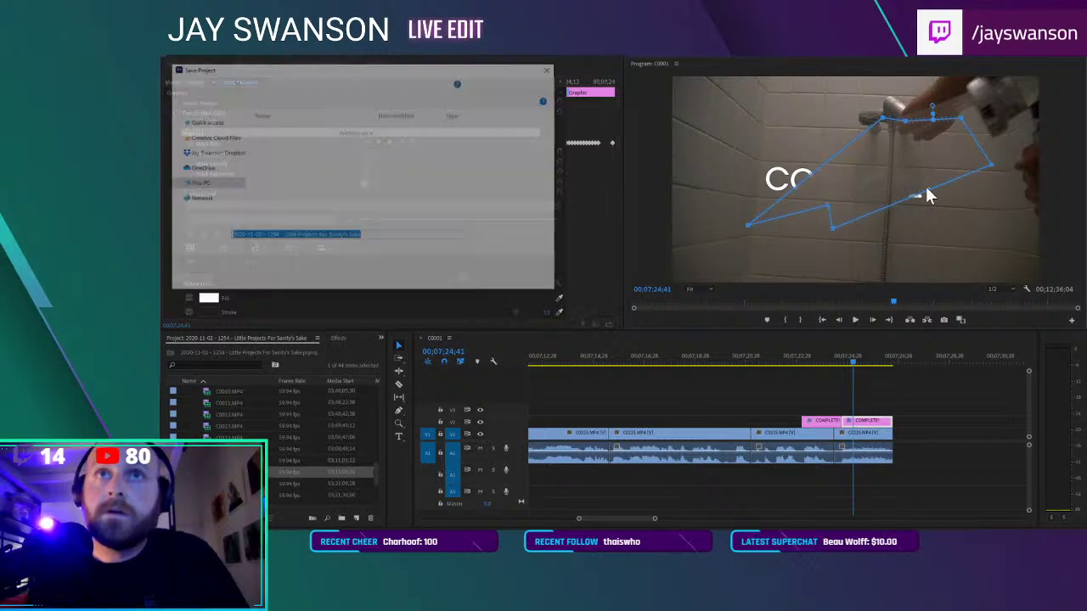
left_click(547, 64)
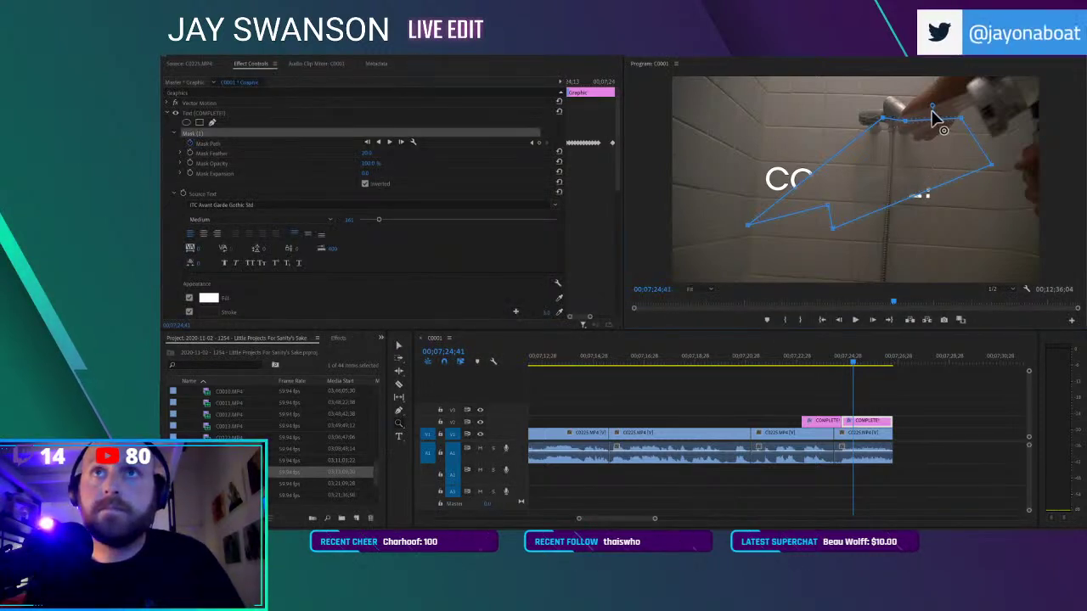
key("ctrl+s")
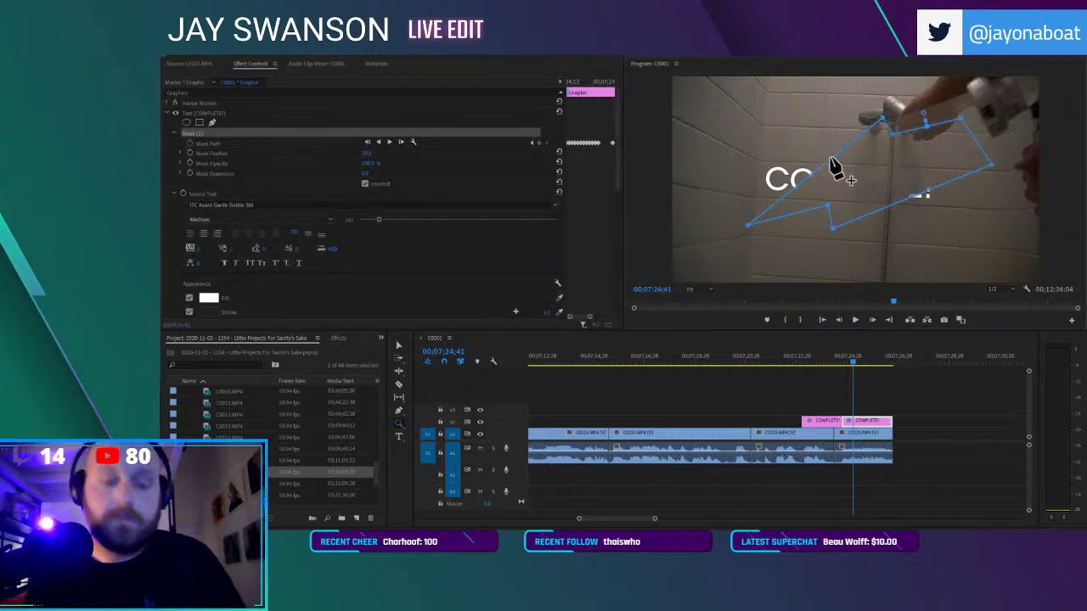
Raise the mask's upper corner to the shower bracket at 07;24;40 and pull its left corner beyond the start of the word
left_click(872, 315)
left_click(872, 316)
left_click(838, 319)
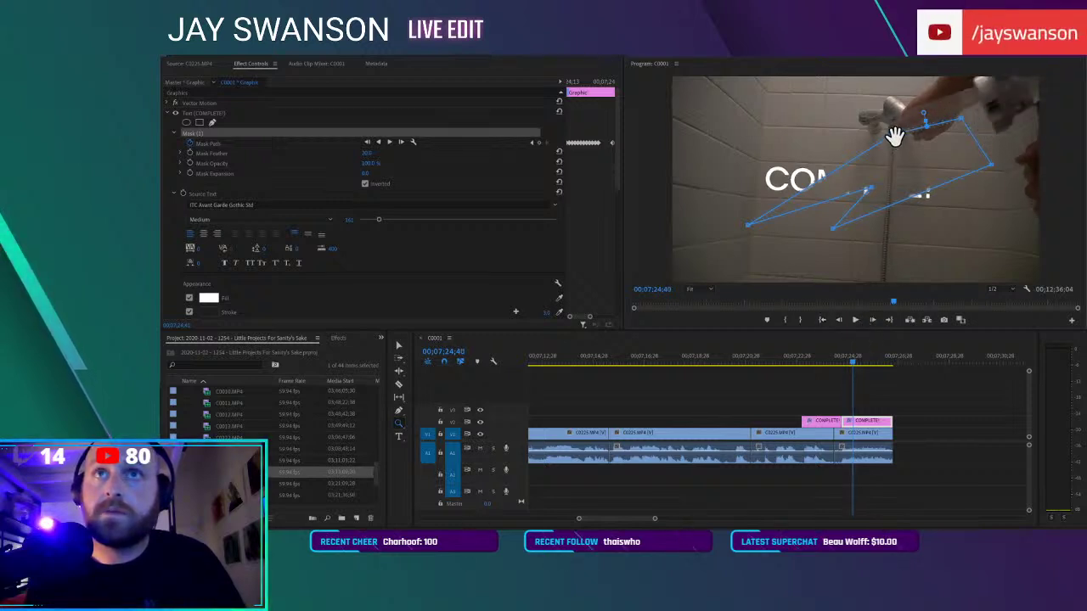
left_click_drag(898, 133, 874, 134)
left_click_drag(747, 230, 711, 202)
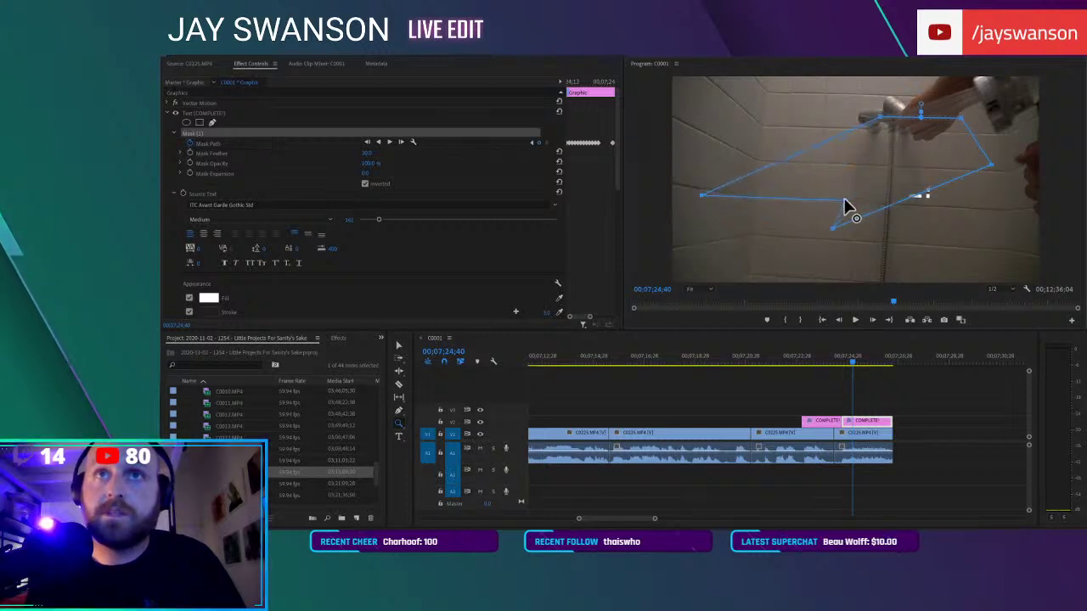
Shift the mask at 07;24;43, raise its left corner and lower its bottom points to cover all of COMPLETE!
left_click(872, 320)
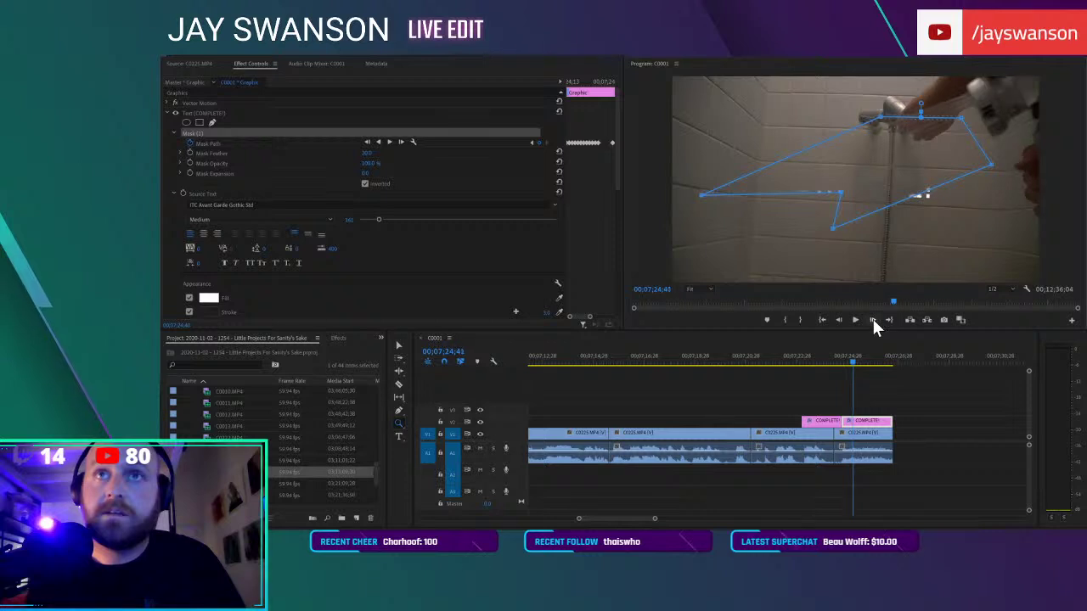
left_click_drag(843, 200, 841, 201)
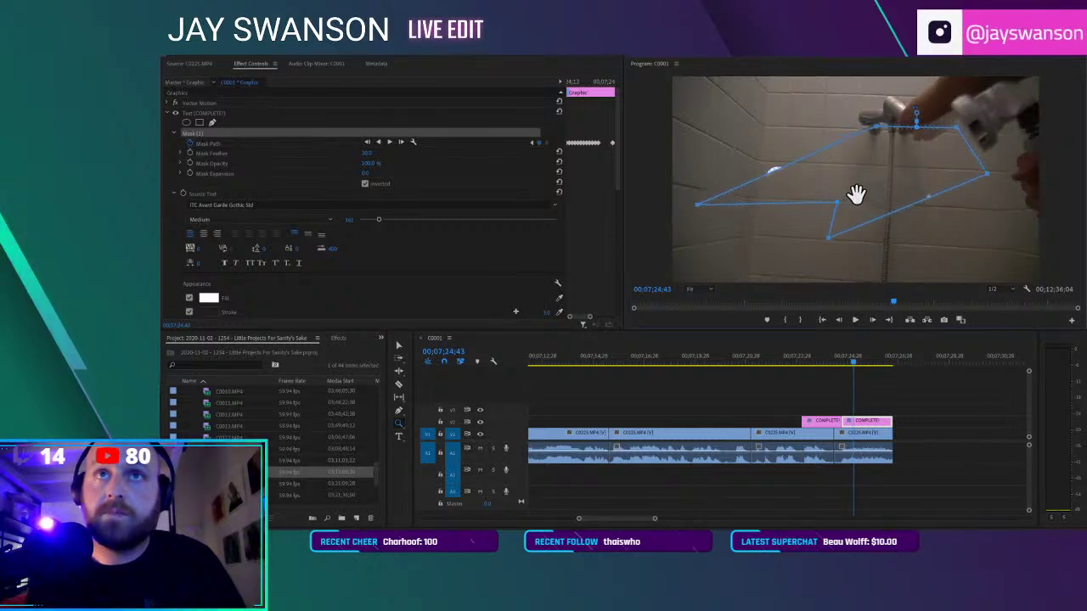
left_click_drag(693, 201, 685, 182)
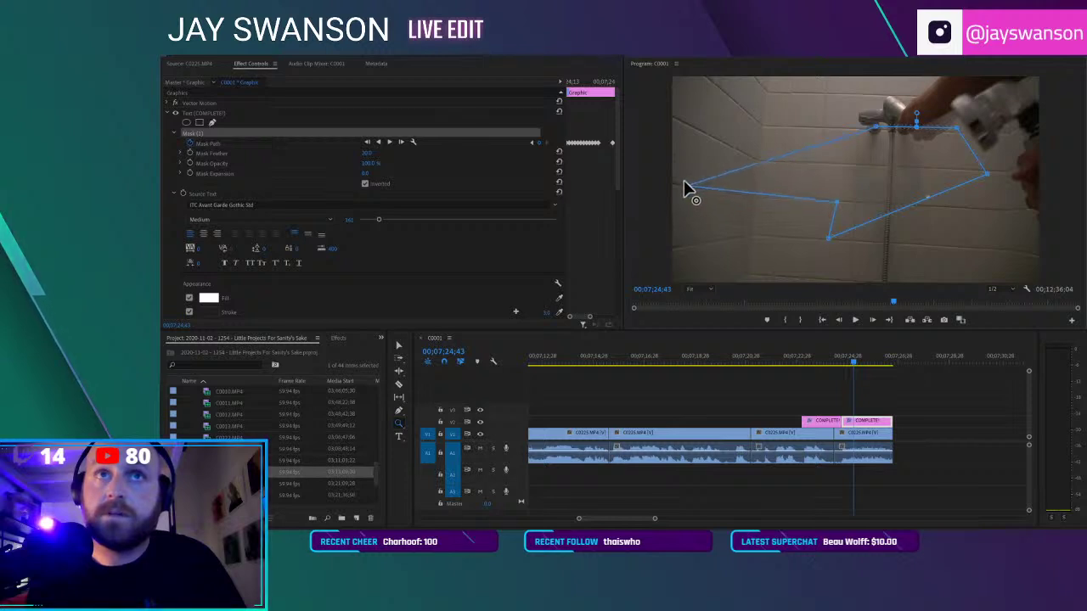
left_click_drag(838, 201, 837, 258)
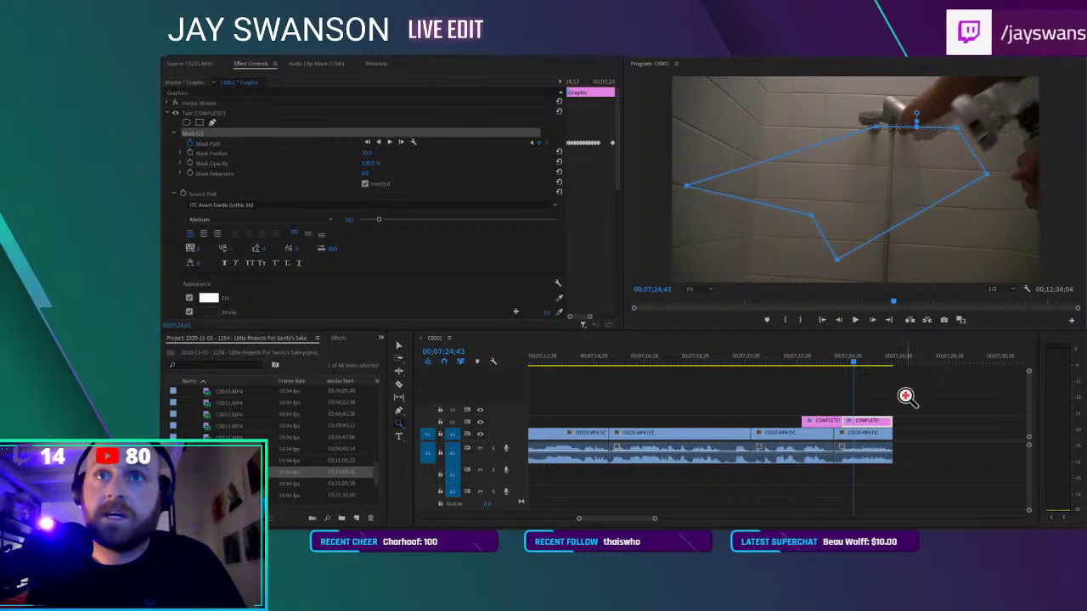
Play back the masked COMPLETE! title over the shower shot and save the project
left_click(852, 384)
key("v")
left_click(846, 382)
left_click(791, 361)
key("space")
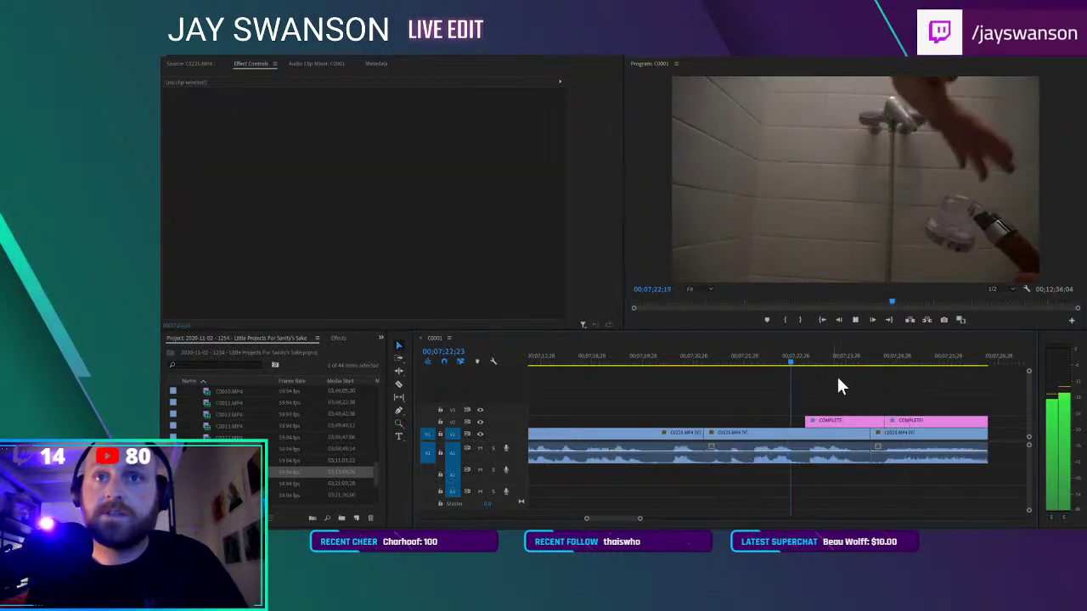
scroll(837, 376, "down", 3)
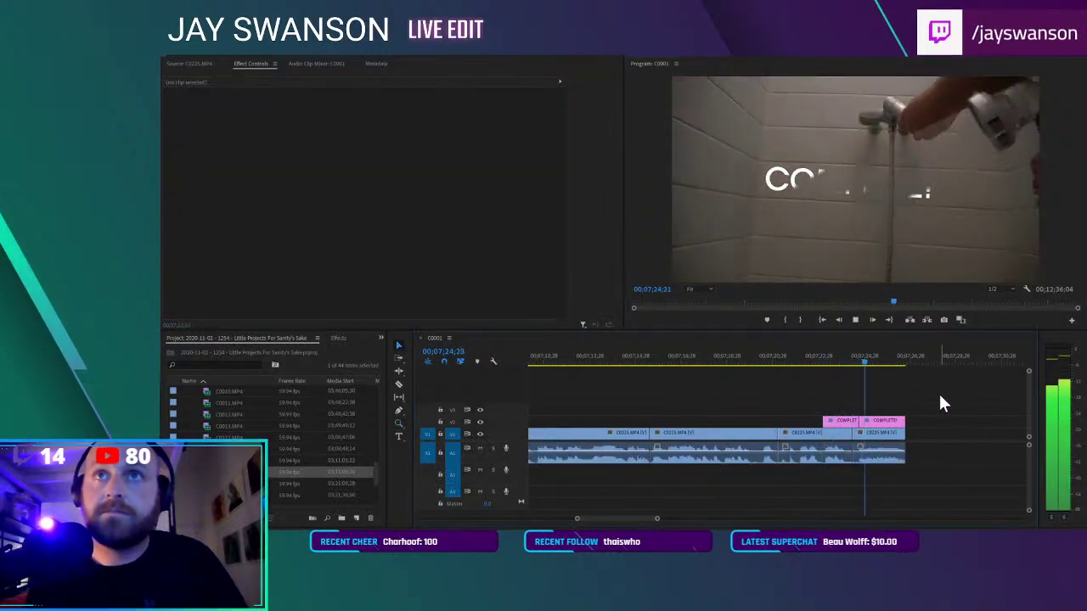
key("space")
key("ctrl+s")
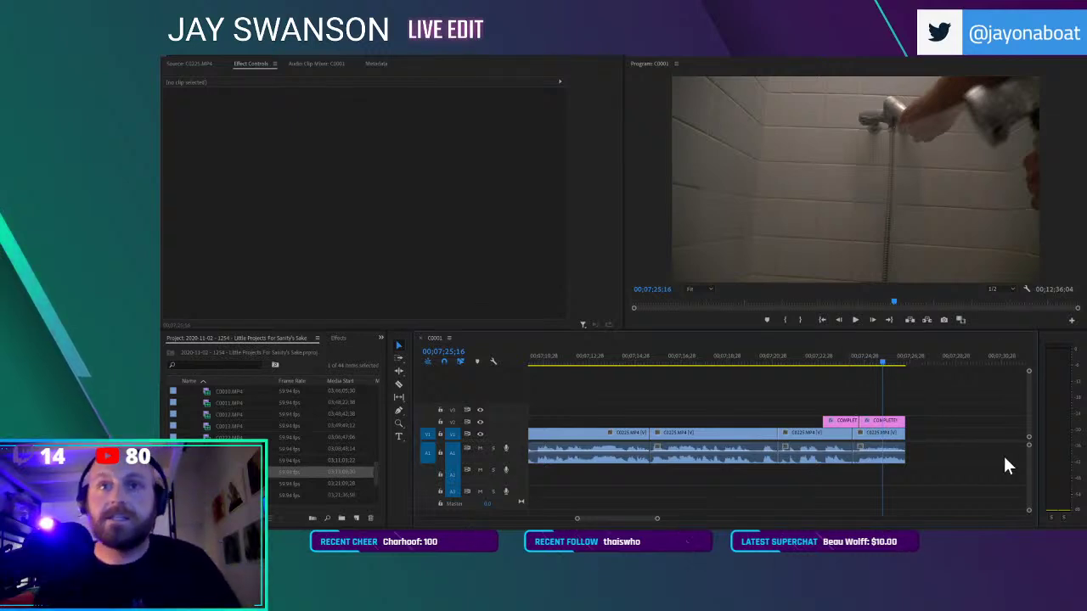
left_click(816, 355)
key("space")
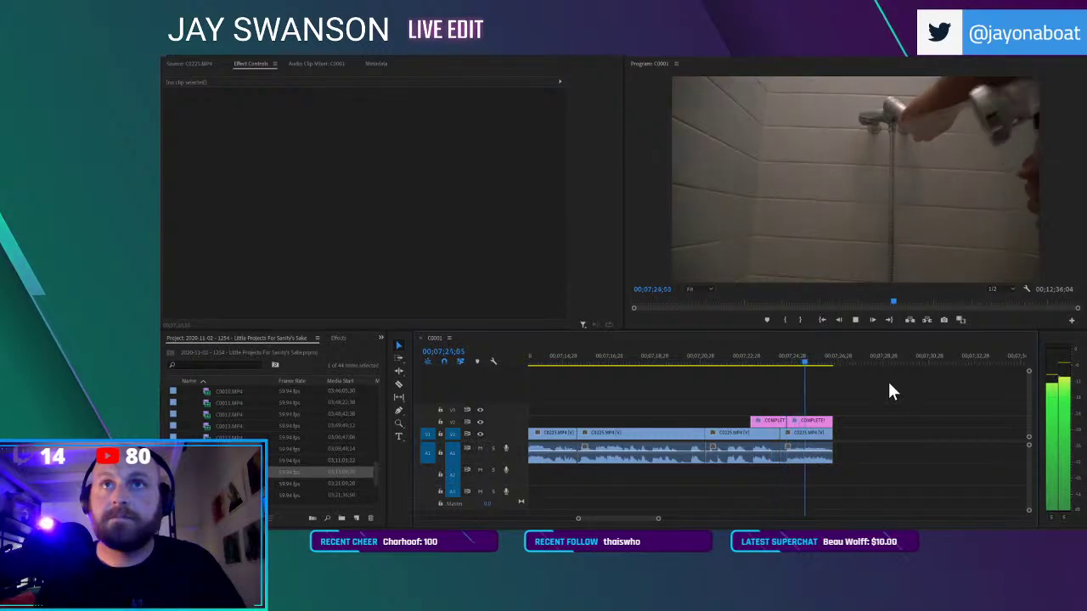
key("ctrl+s")
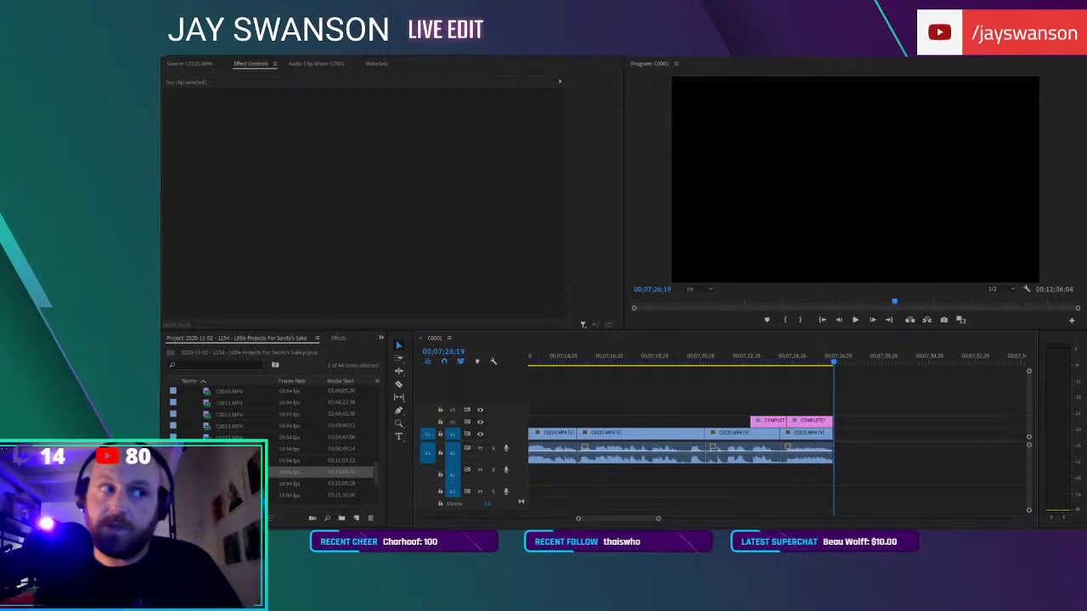
Open C0226.MP4, mark an in point just after its start, and place it at 07;26;19 directly after the title section
double_click(229, 484)
mouse_move(173, 302)
left_mouse_down()
mouse_move(203, 302)
mouse_move(196, 311)
mouse_move(188, 301)
left_mouse_up()
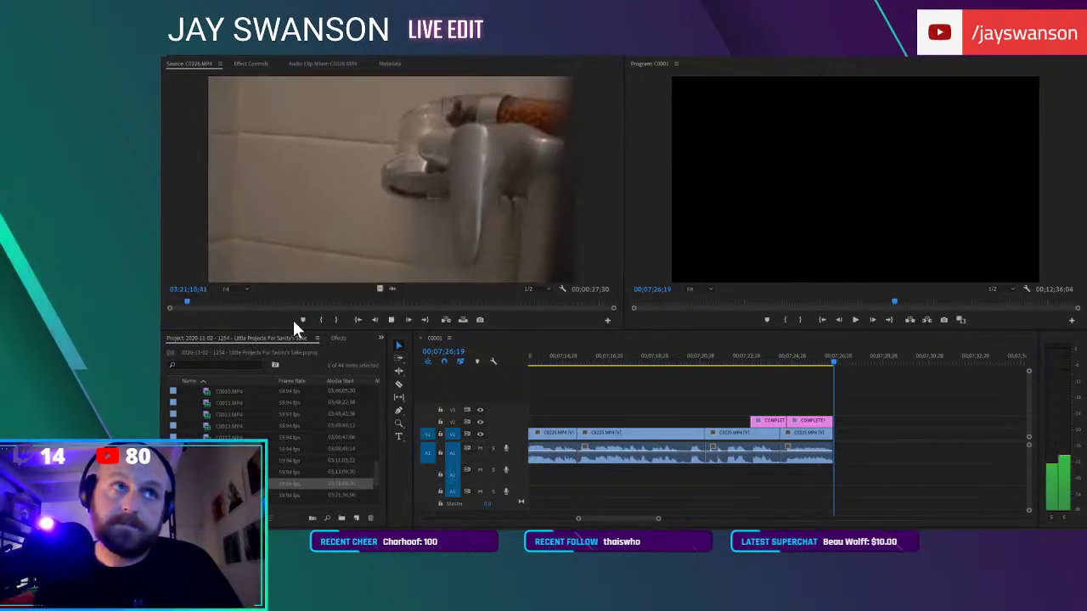
key("i")
left_click_drag(413, 189, 849, 445)
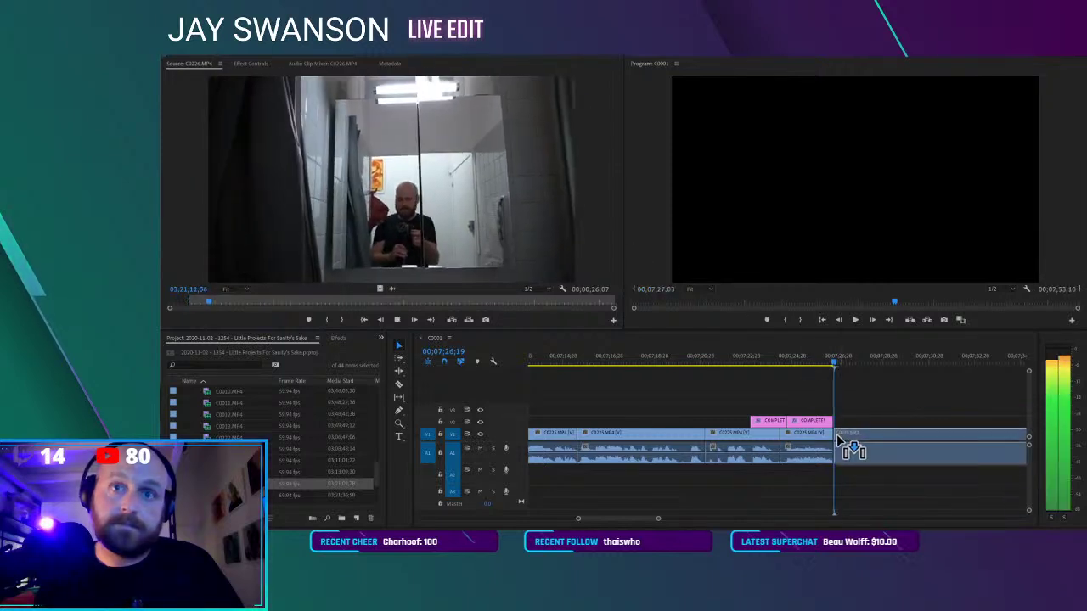
Razor the pauses out of C0226.MP4 between about 07;29 and 07;33 and close up the pieces
key("space")
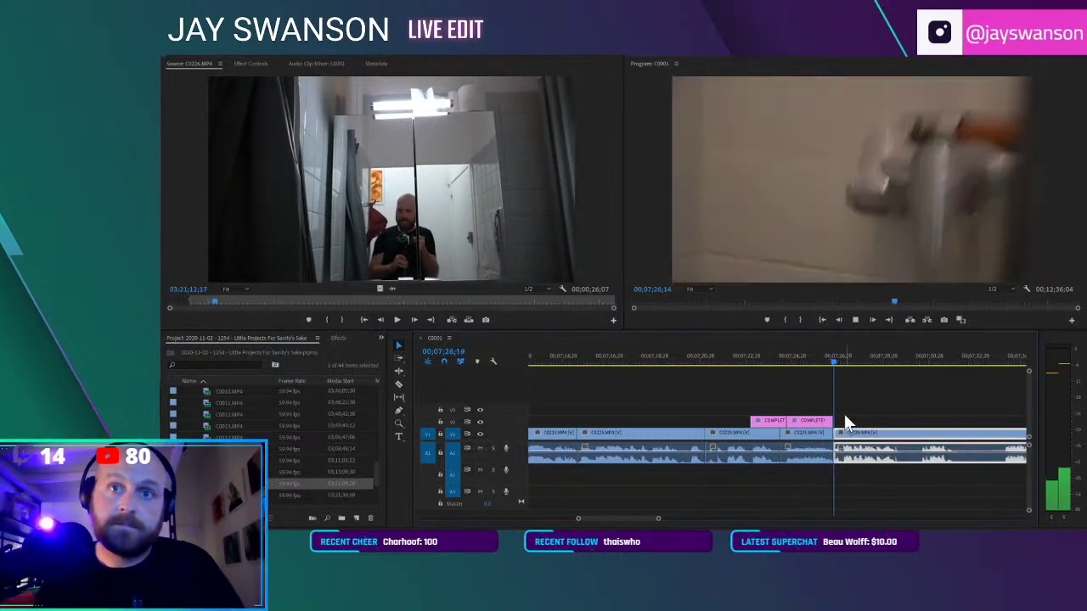
scroll(841, 403, "down", 3)
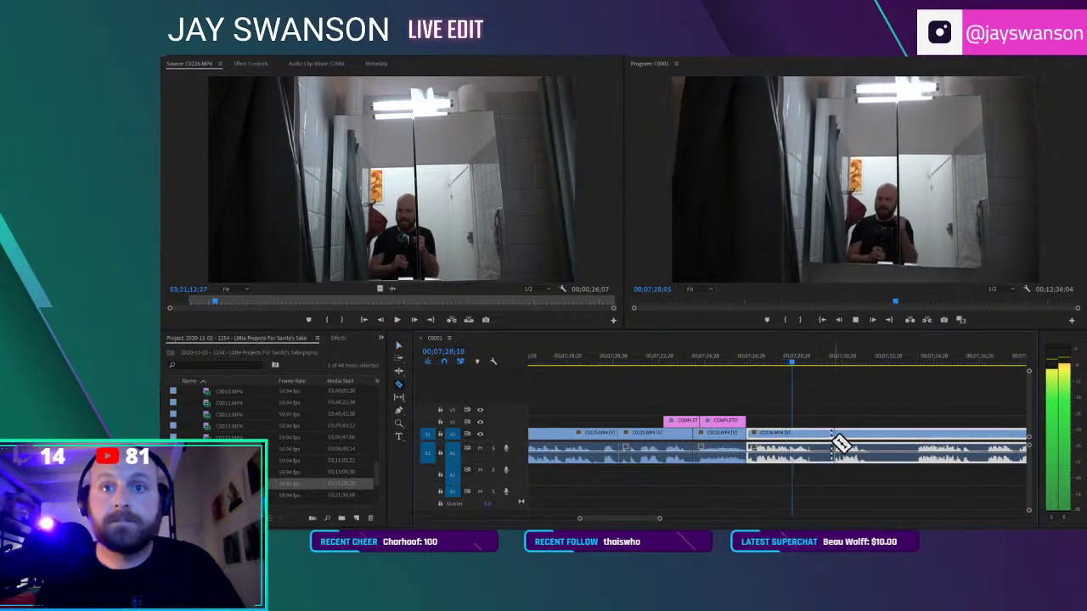
left_click(833, 435)
key("w")
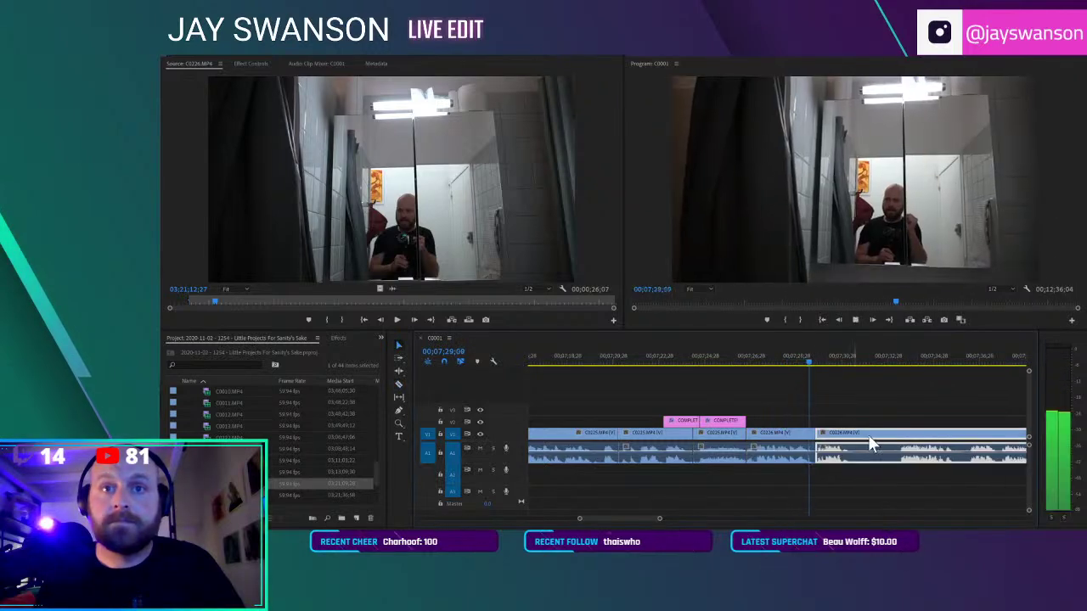
mouse_move(912, 436)
left_mouse_down()
mouse_move(863, 451)
mouse_move(913, 440)
left_mouse_up()
key("c")
left_click(913, 436)
key("a")
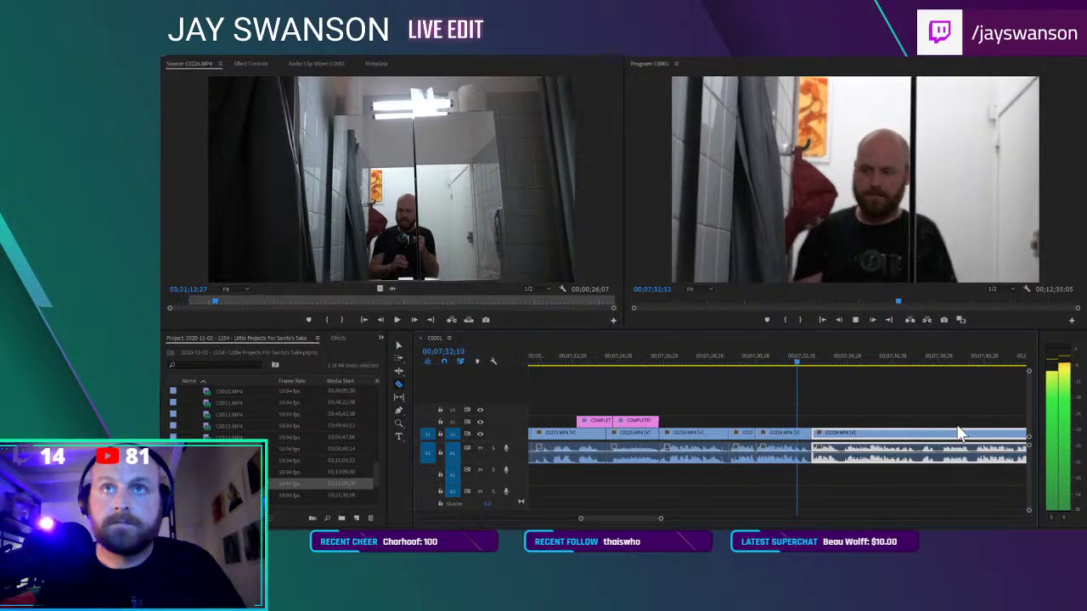
Razor C0226.MP4 at about 07;43 and slide the remaining piece slightly earlier to remove the pause
scroll(934, 433, "down", 3)
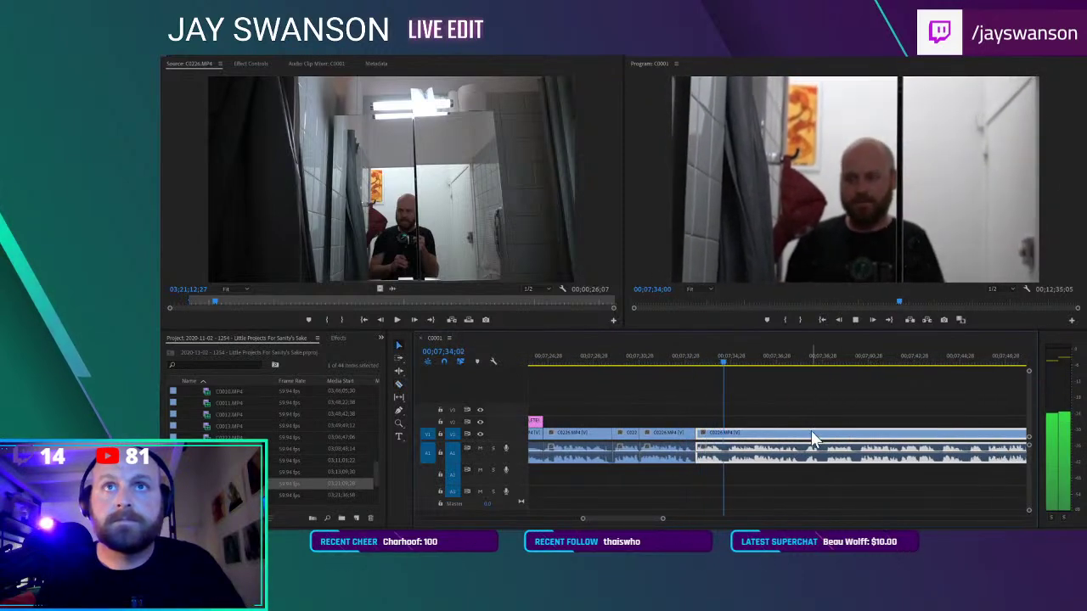
scroll(815, 452, "down", 2)
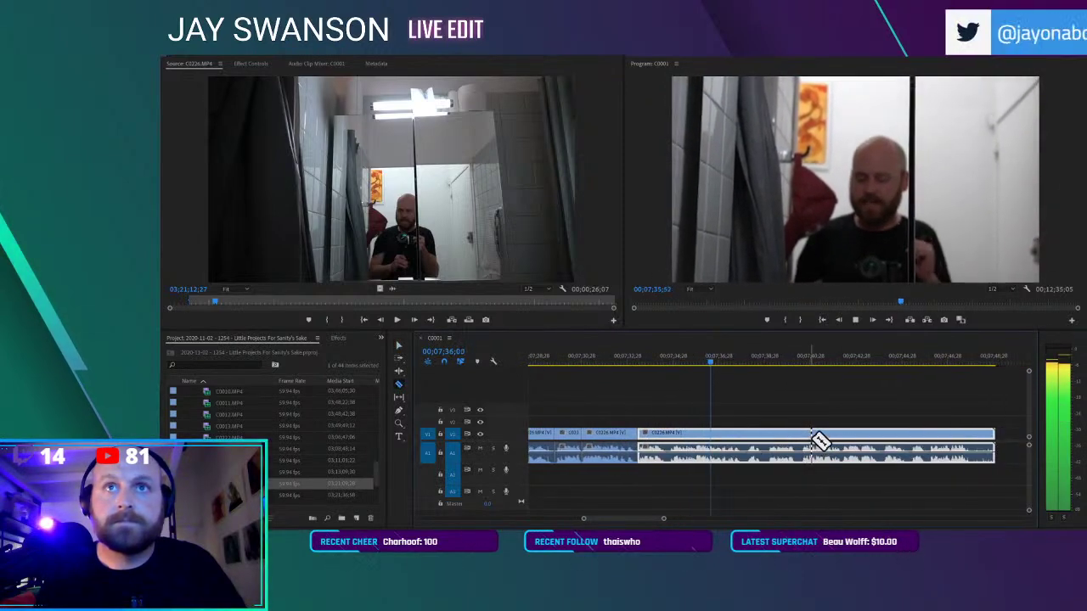
scroll(775, 443, "up", 2)
key("c")
left_click(947, 431)
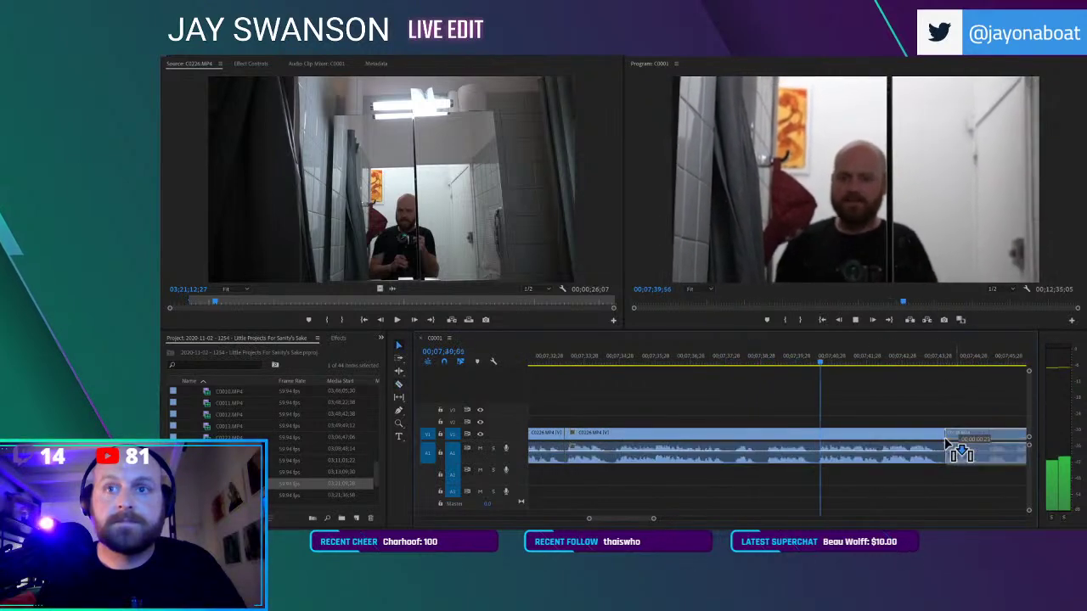
key("v")
left_click(955, 445)
Trim the end of the last C0226.MP4 piece back to 07;47;06
scroll(925, 436, "down", 2)
scroll(924, 440, "down", 1)
left_click(900, 390)
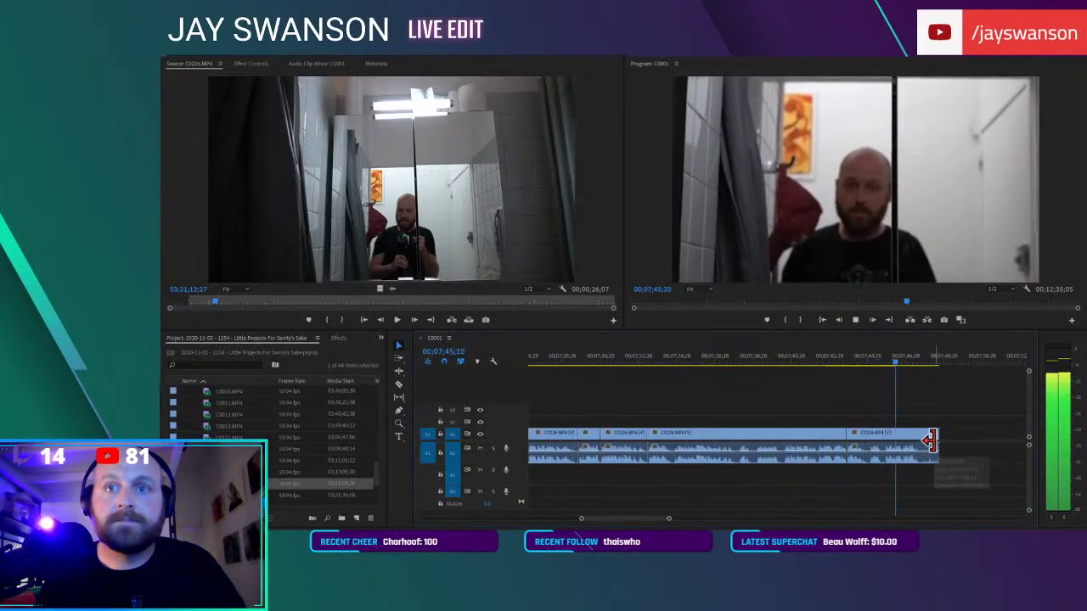
left_click_drag(930, 439, 907, 456)
scroll(223, 463, "down", 2)
Open C0227.MP4, mark its in point at 03;21;51;26, and place it at 07;47;06 after the C0226.MP4 footage
double_click(223, 461)
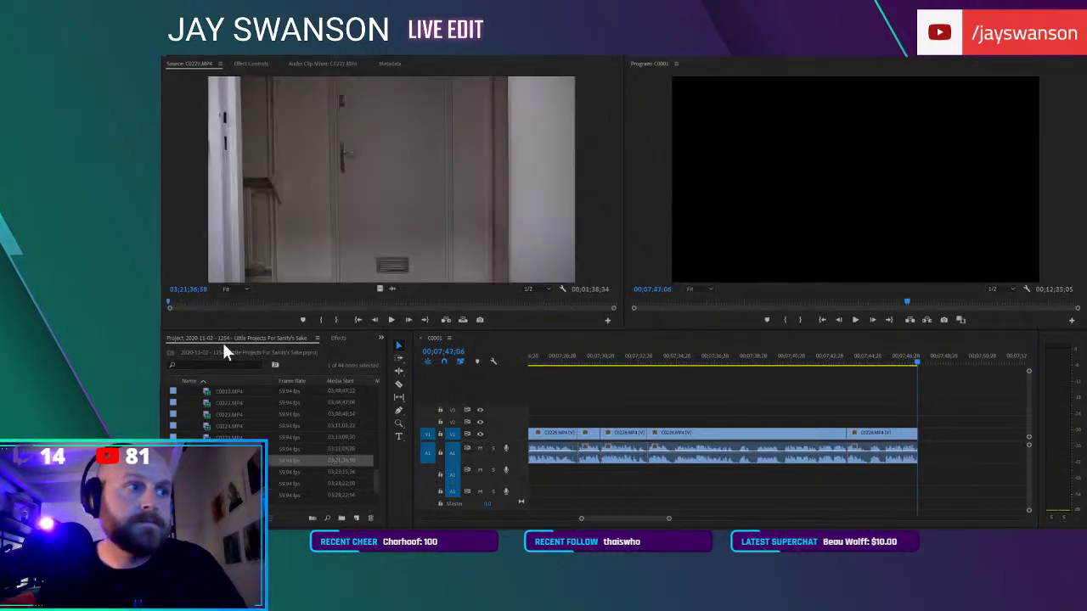
left_click_drag(175, 300, 232, 323)
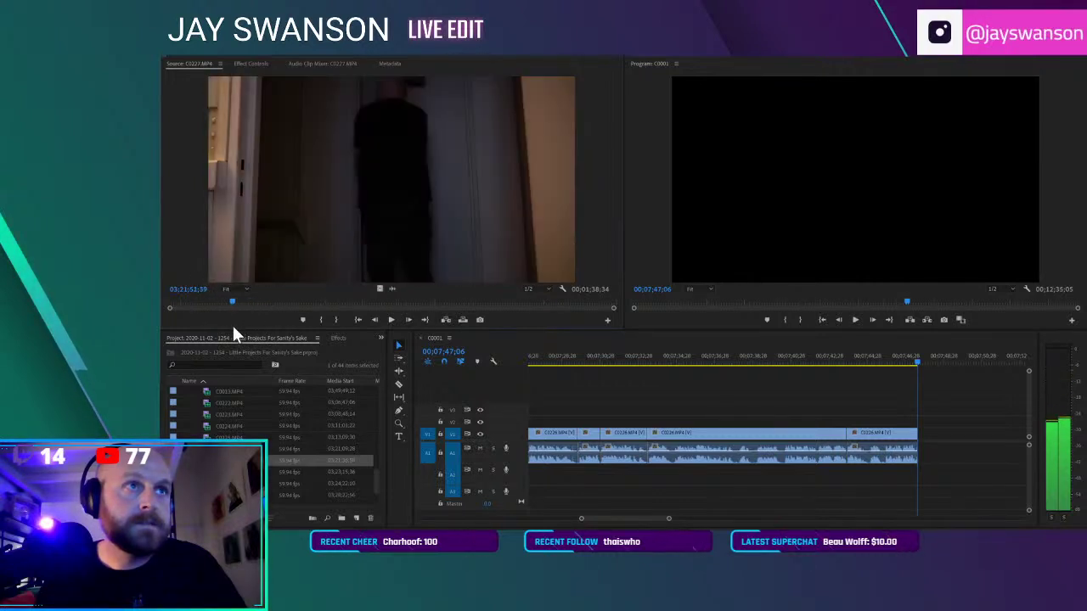
left_click(321, 317)
mouse_move(374, 246)
left_mouse_down()
mouse_move(1015, 461)
mouse_move(921, 447)
left_mouse_up()
Razor the opening of C0227.MP4 twice around 07;50 and slide the remainder earlier to tighten the action
key("space")
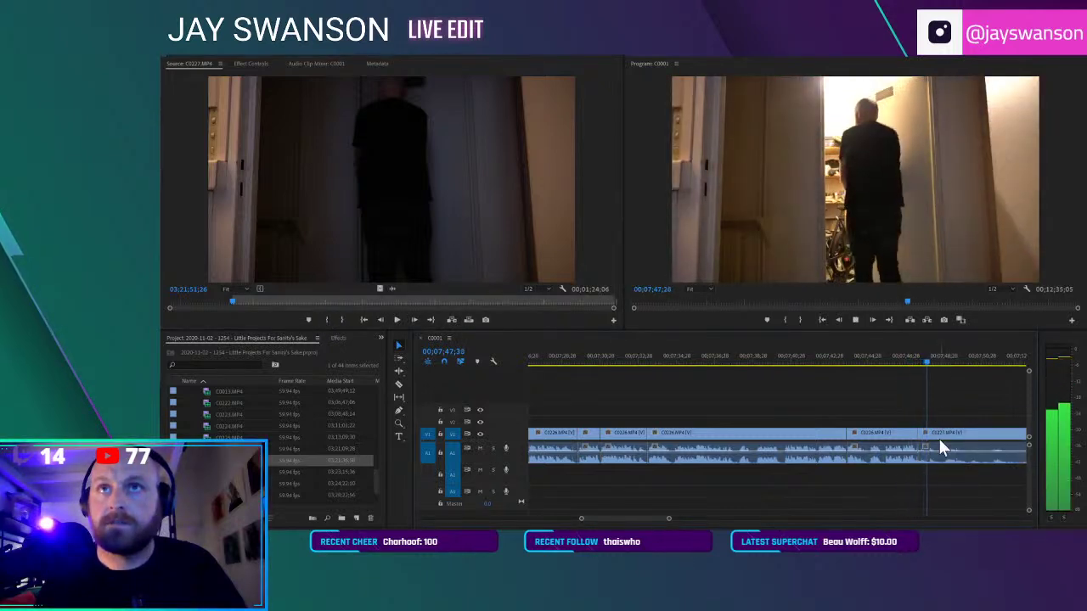
key("c")
key("space")
left_click(841, 435)
key("space")
key("space")
left_click(849, 434)
key("v")
left_click_drag(852, 437, 841, 440)
Play the C0227.MP4 doorway footage onward and razor it at about 07;57
key("c")
key("space")
key("space")
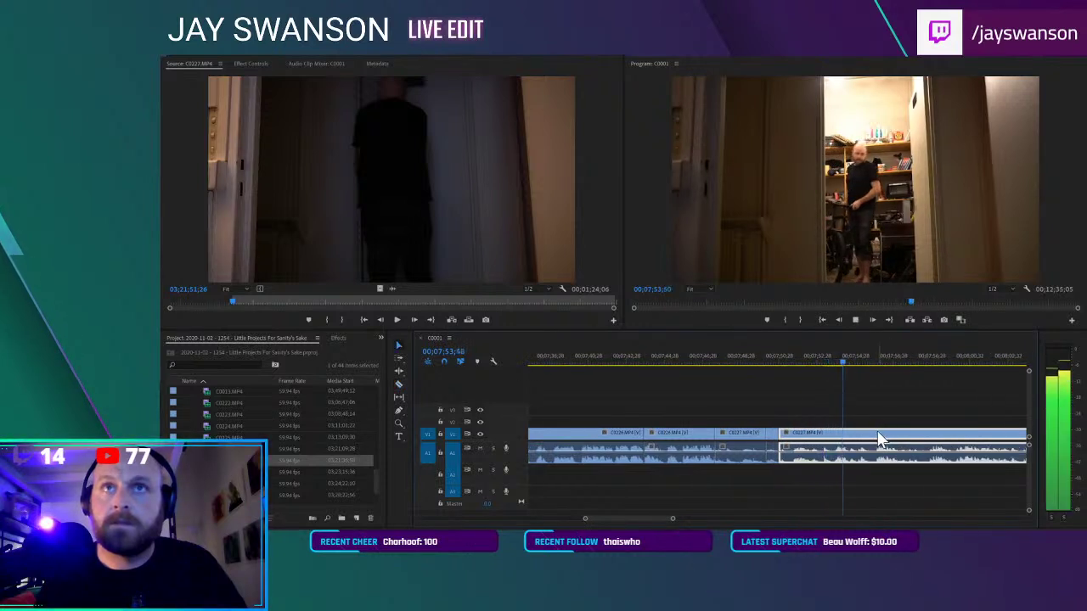
key("c")
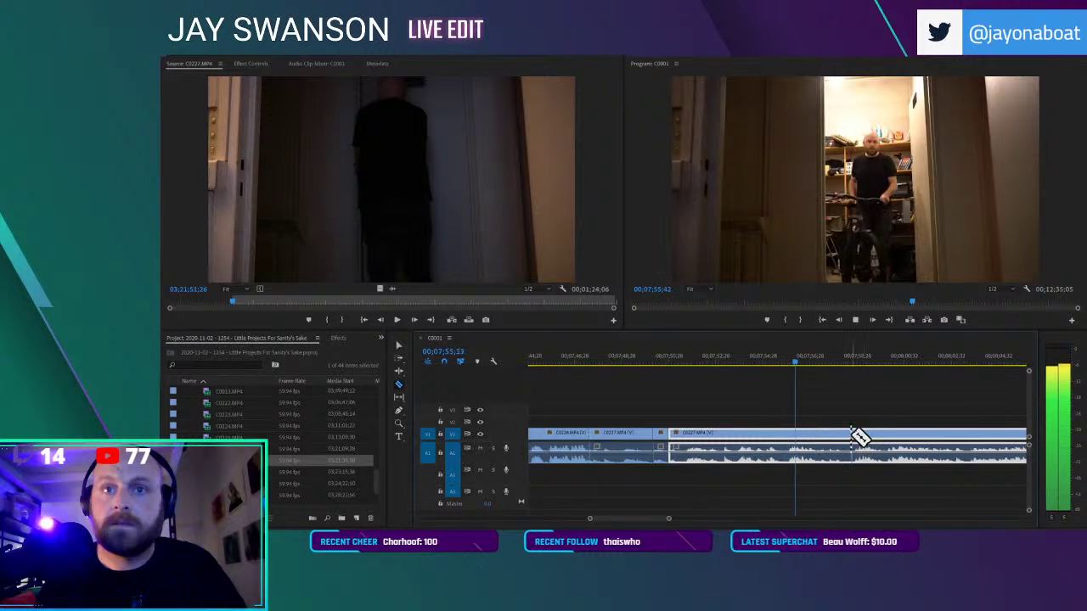
left_click(841, 438)
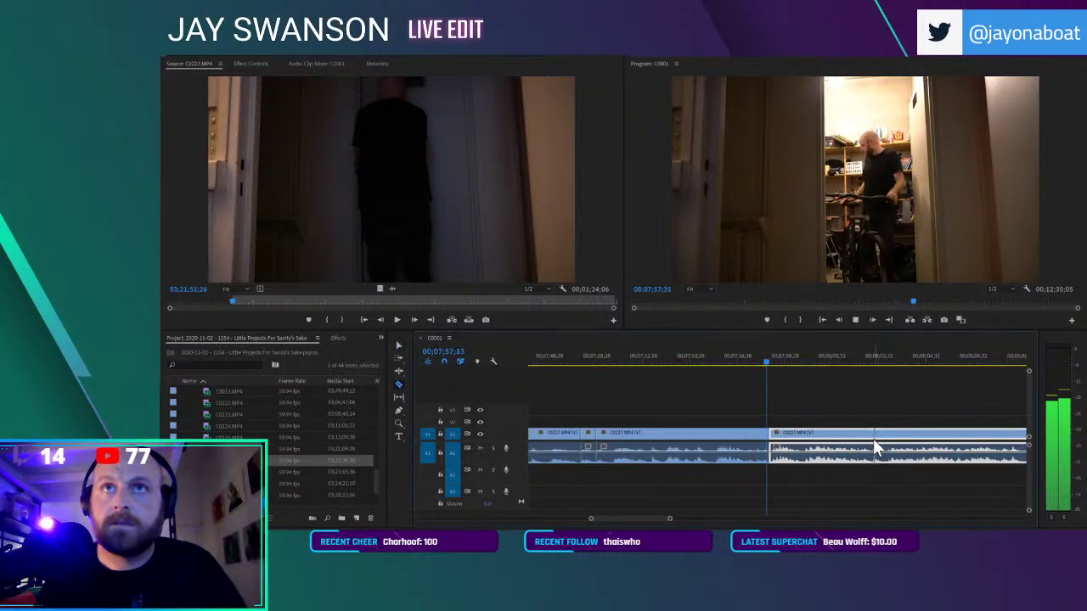
Razor the doorway footage again, move the remainder earlier so it starts at about 08;12, and deselect it
scroll(877, 447, "down", 8)
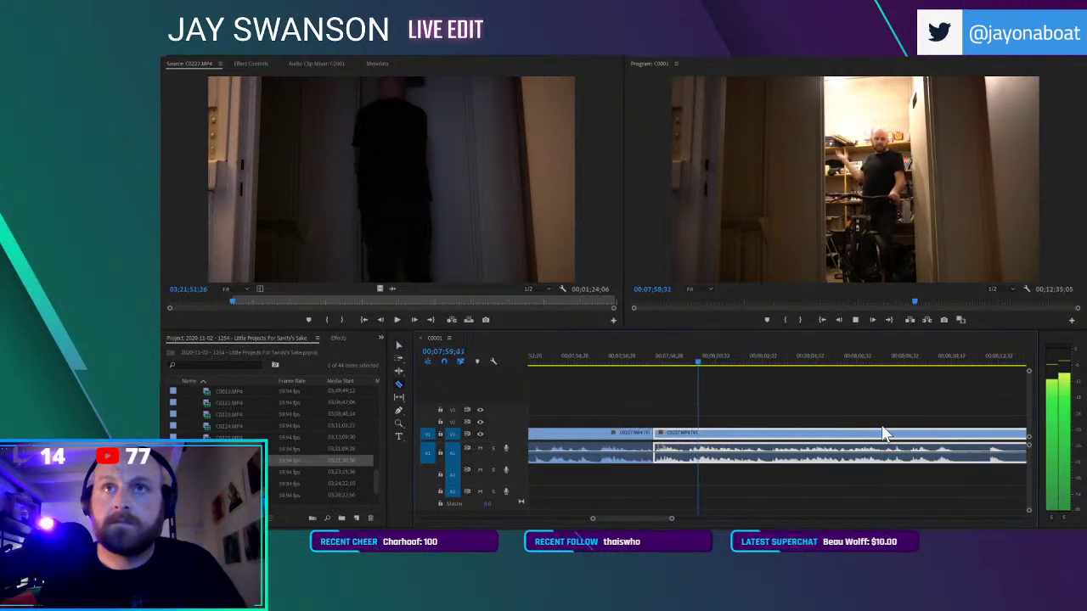
left_click(946, 432)
key("v")
left_click_drag(966, 433, 924, 445)
scroll(886, 453, "down", 6)
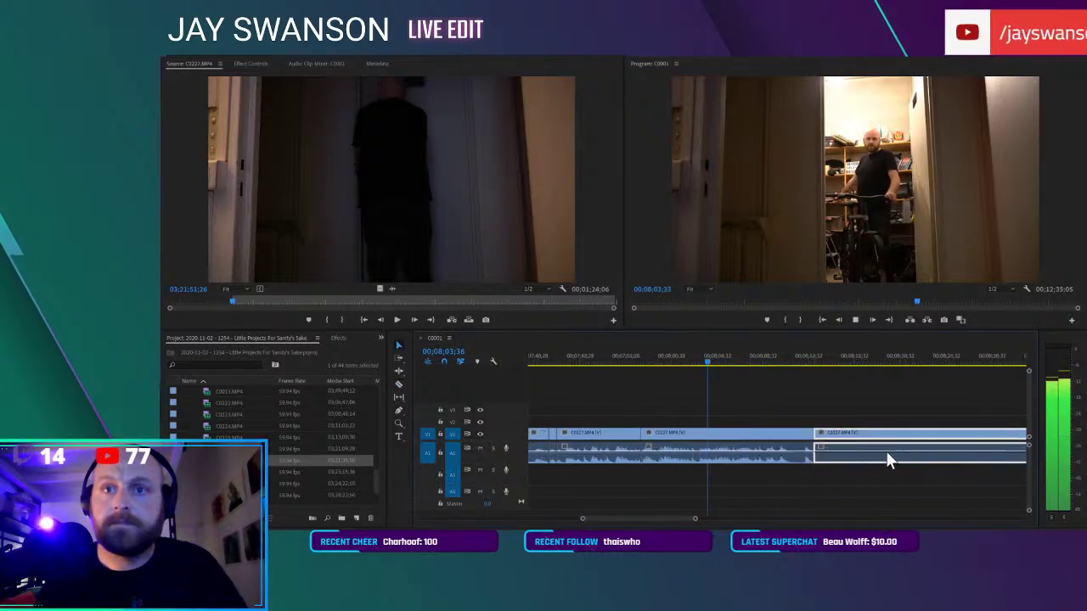
left_click(862, 410)
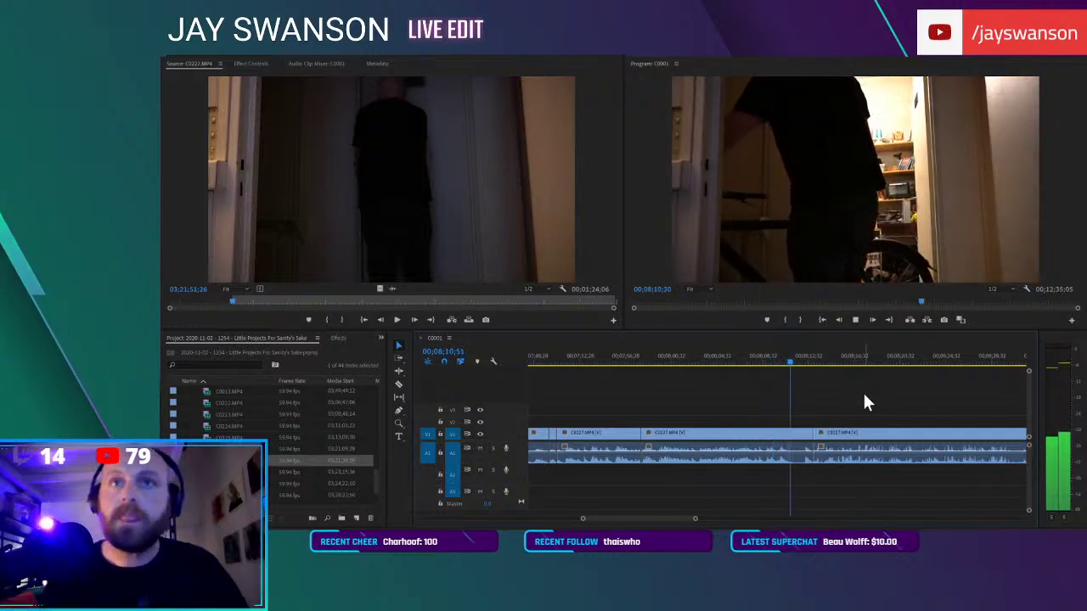
Move the following C0227.MP4 footage away from the doorway shot, and bring it back with its picture starting at 08;09;53
key("equal")
key("c")
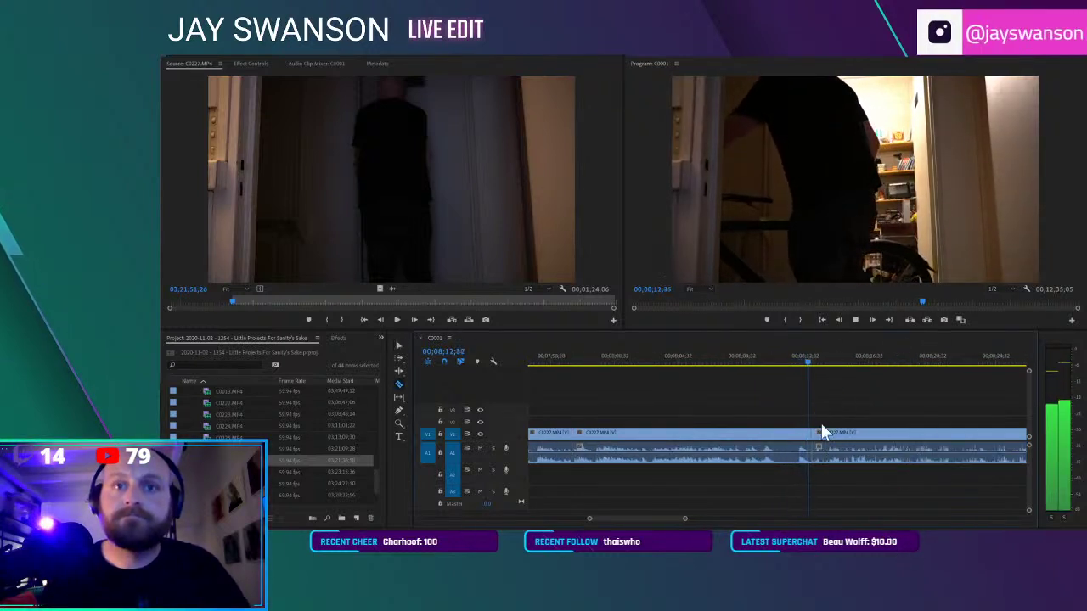
key("space")
key("minus")
left_click_drag(758, 430, 915, 412)
left_click_drag(753, 362, 733, 365)
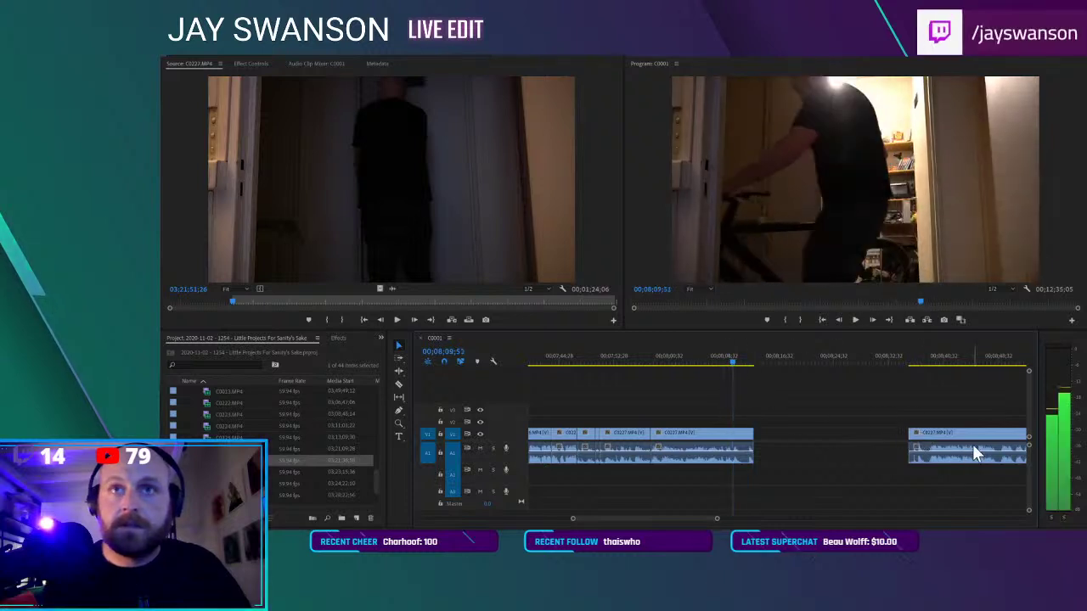
left_click_drag(934, 431, 747, 435)
Review the cut from the doorway to the hallway shot up to 08;11;30 and undo the hallway picture's early start
scroll(728, 445, "up", 5)
key("space")
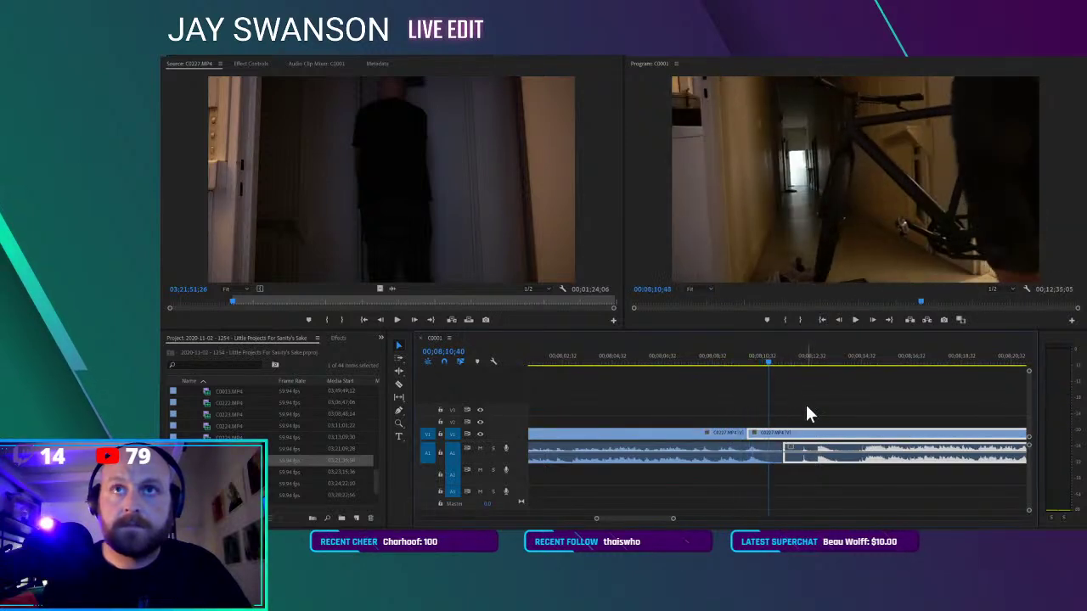
mouse_move(793, 355)
left_mouse_down()
mouse_move(801, 361)
mouse_move(787, 370)
left_mouse_up()
key("ctrl+z")
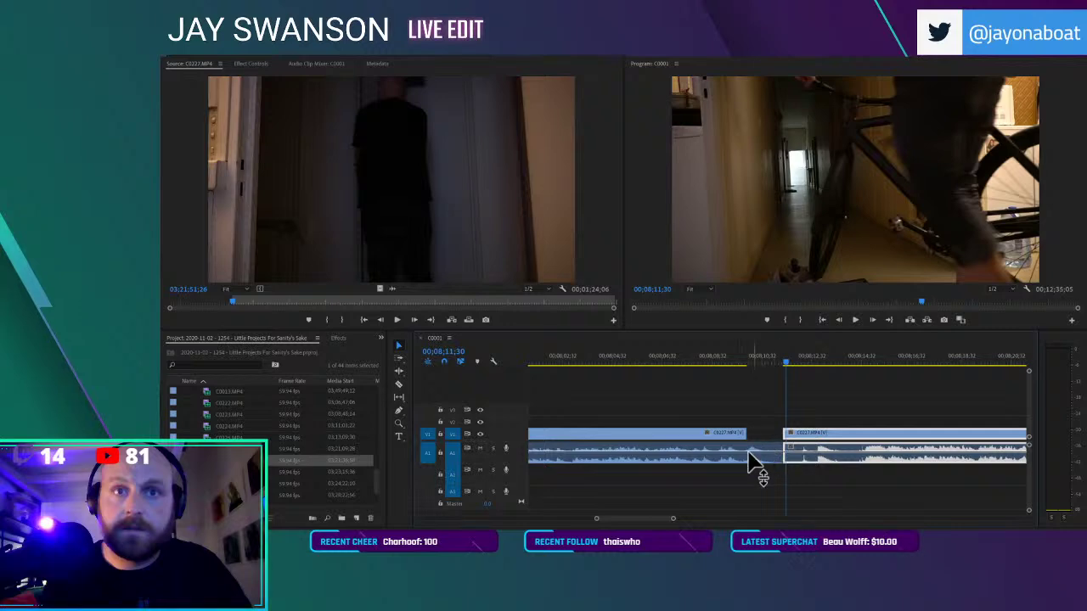
Put the doorway shot's audio tail on A2 and slide the hallway shot over the gap to about 08;10, checking the transition
key("c")
mouse_move(761, 455)
left_mouse_down()
mouse_move(761, 469)
mouse_move(809, 449)
mouse_move(771, 448)
left_mouse_up()
key("a")
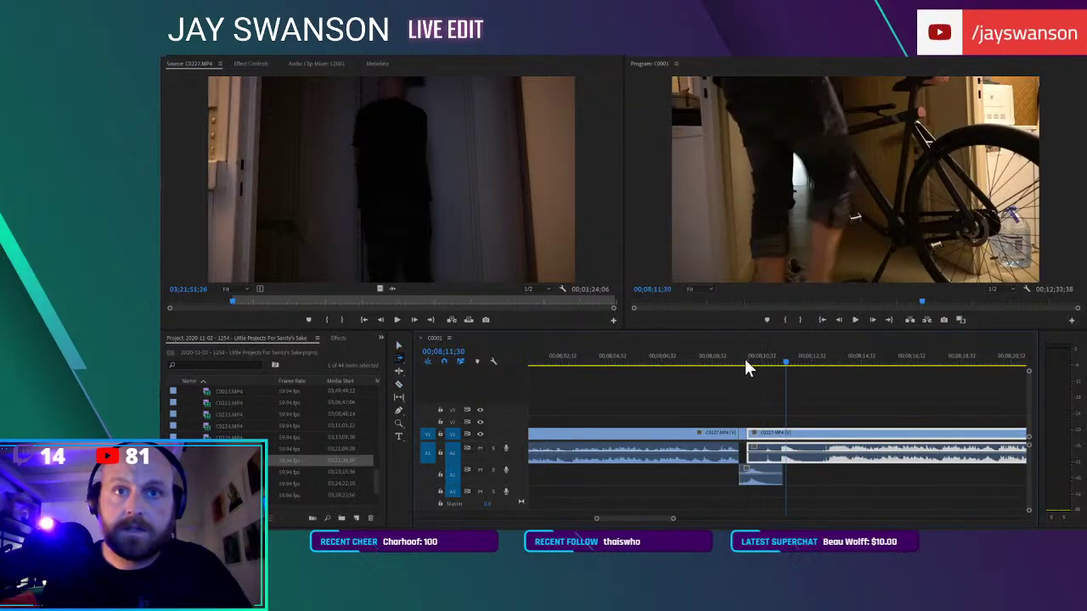
left_click(745, 358)
key("space")
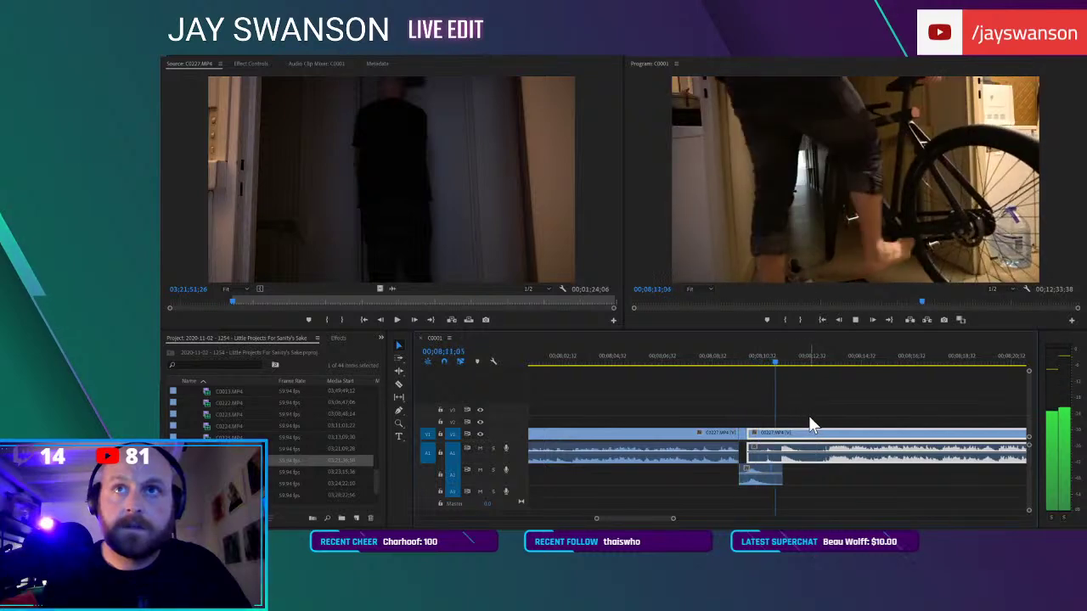
Razor the hallway shot near 08;12, slide the remainder slightly earlier to remove the pause, and save the project
key("c")
key("space")
left_click(819, 440)
left_click_drag(834, 432, 822, 434)
key("space")
key("minus")
key("ctrl+s")
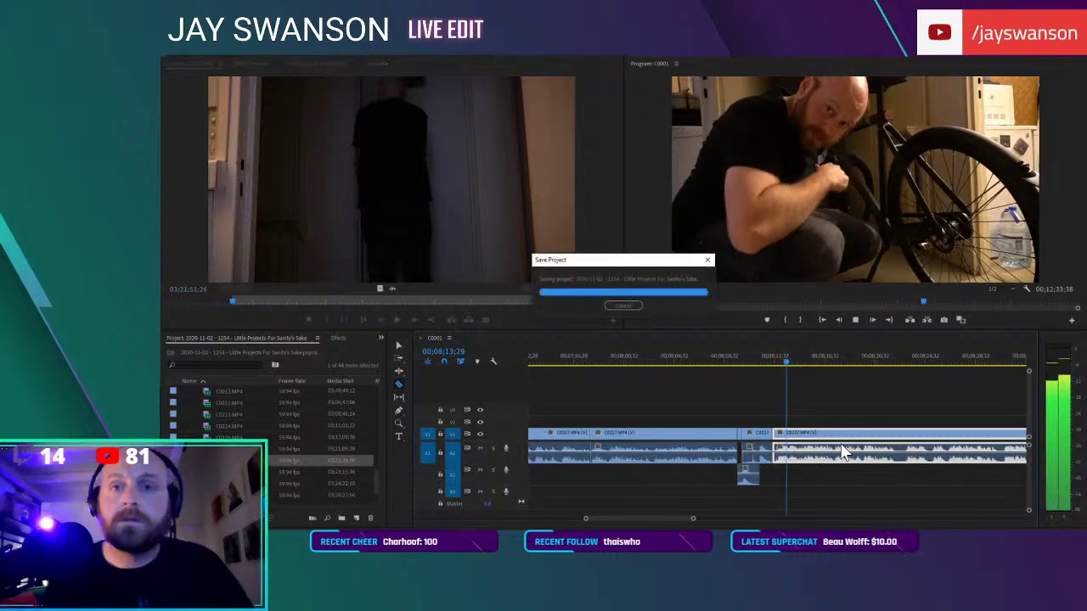
key("ctrl+s")
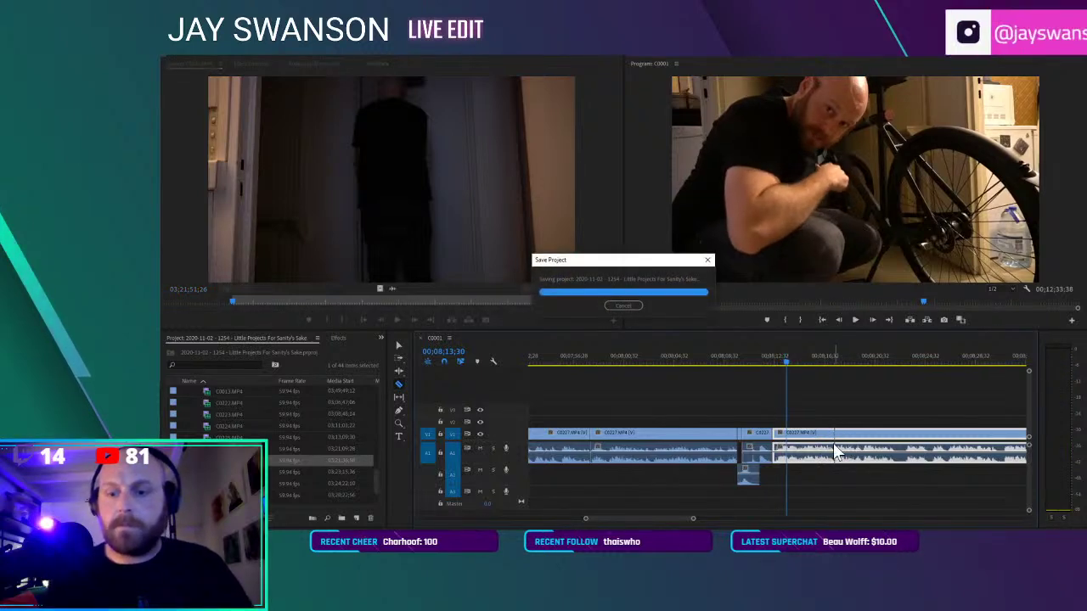
Play the C0227.MP4 hallway shot, razor it near 08;22, and slide the remainder slightly earlier to remove the pause
key("v")
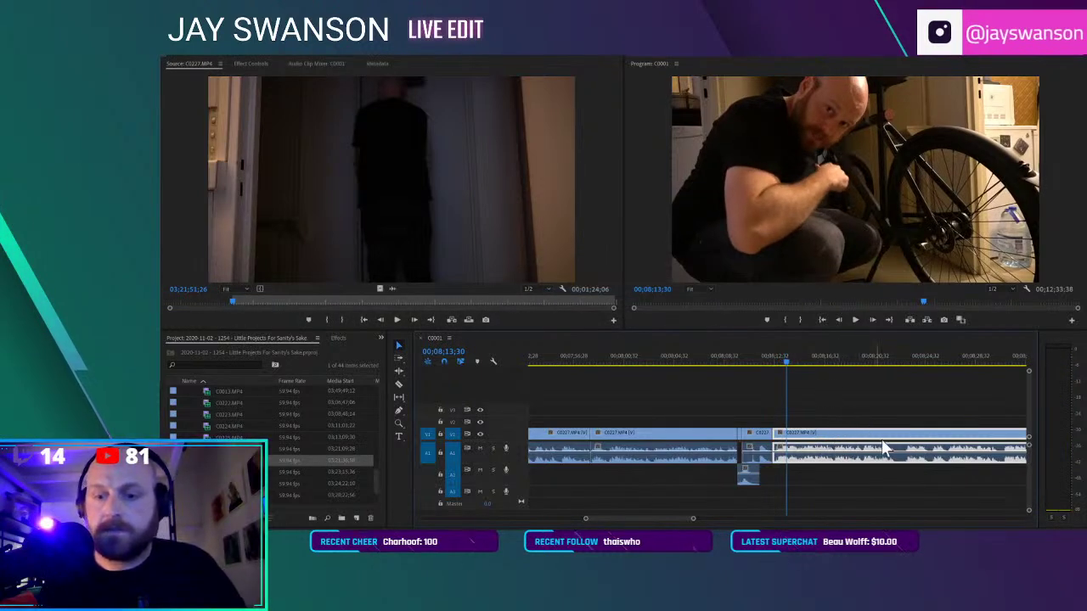
key("space")
scroll(765, 442, "down", 2)
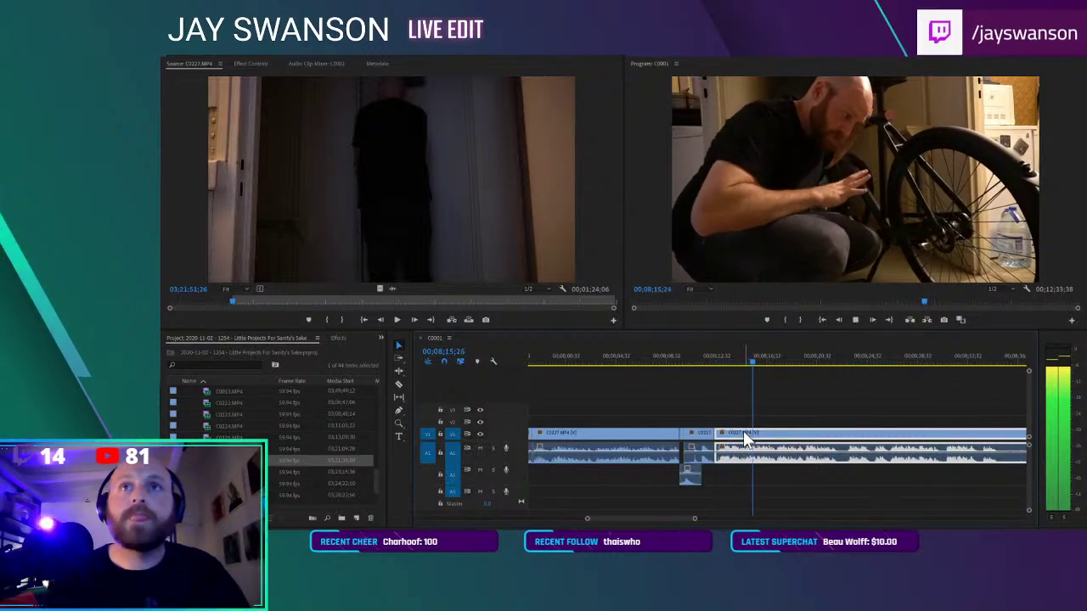
key("=")
key("c")
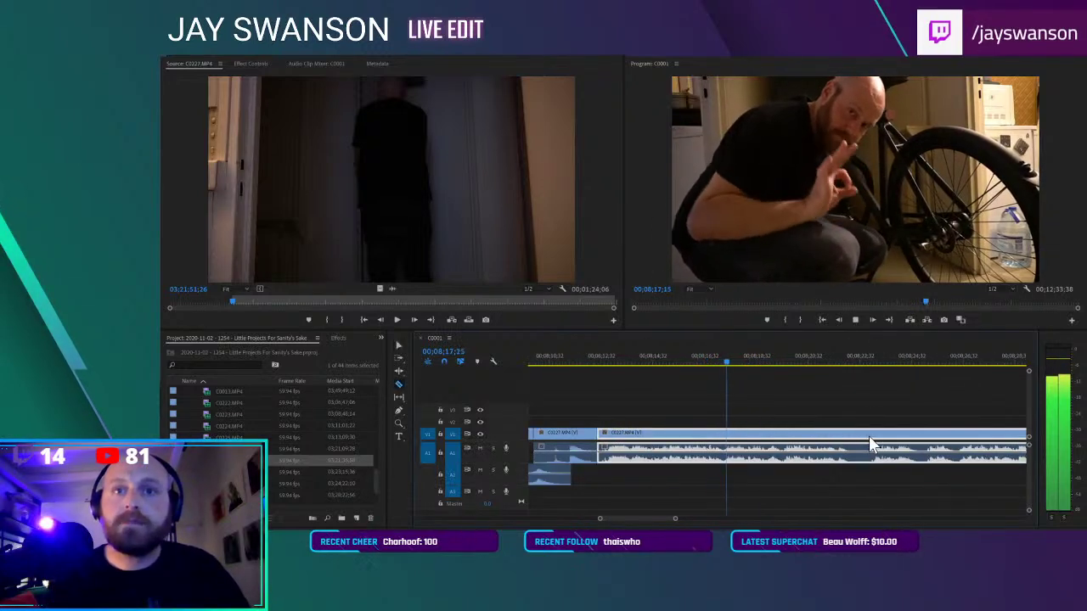
left_click(873, 433)
key("a")
left_click_drag(892, 434, 862, 437)
key("-")
scroll(852, 437, "down", 2)
key("v")
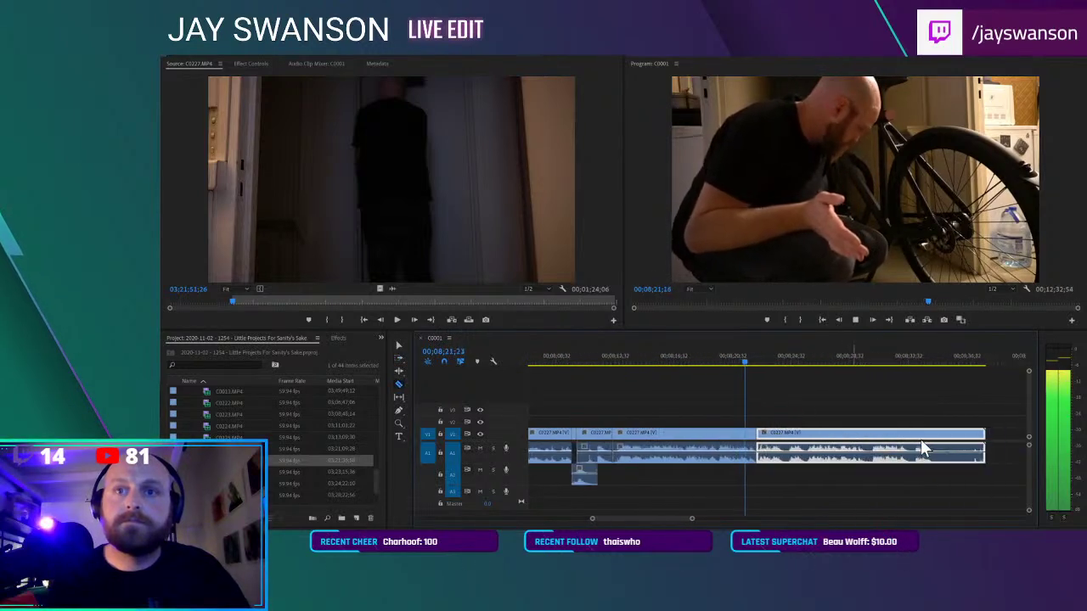
Razor the last C0227.MP4 segment near 08;29 and slide the remainder slightly earlier to close the pause
scroll(881, 432, "up", 3)
key("c")
left_click(865, 434)
key("v")
left_click_drag(879, 435, 871, 440)
scroll(880, 444, "down", 2)
Trim the end of the last C0227.MP4 clip back to about 08;33;34, play it through, and save the project
left_click(980, 417)
left_click_drag(977, 447, 887, 449)
scroll(868, 423, "down", 3)
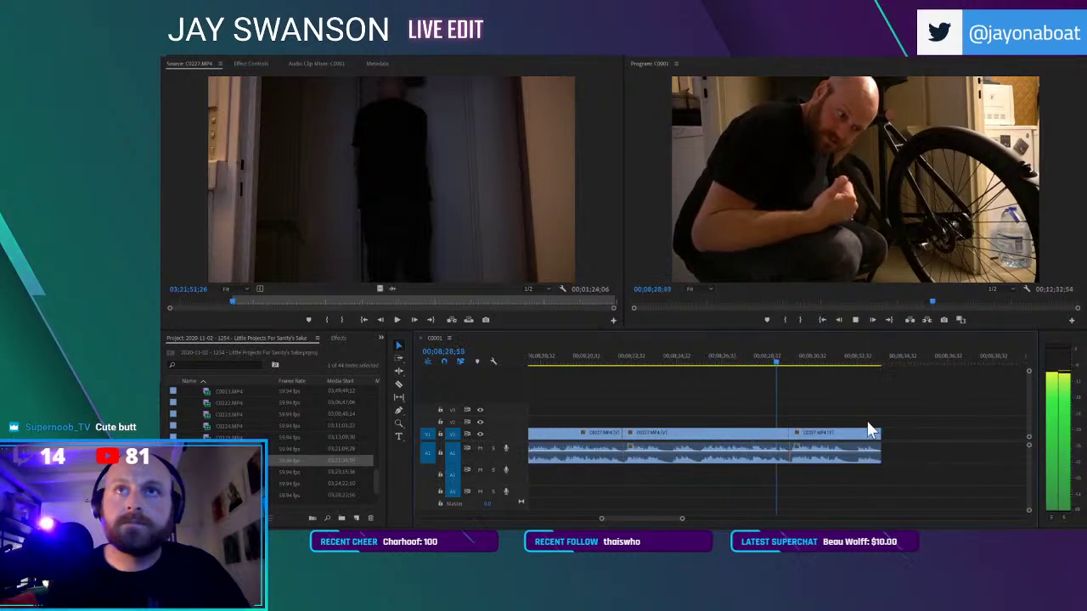
scroll(868, 423, "down", 1)
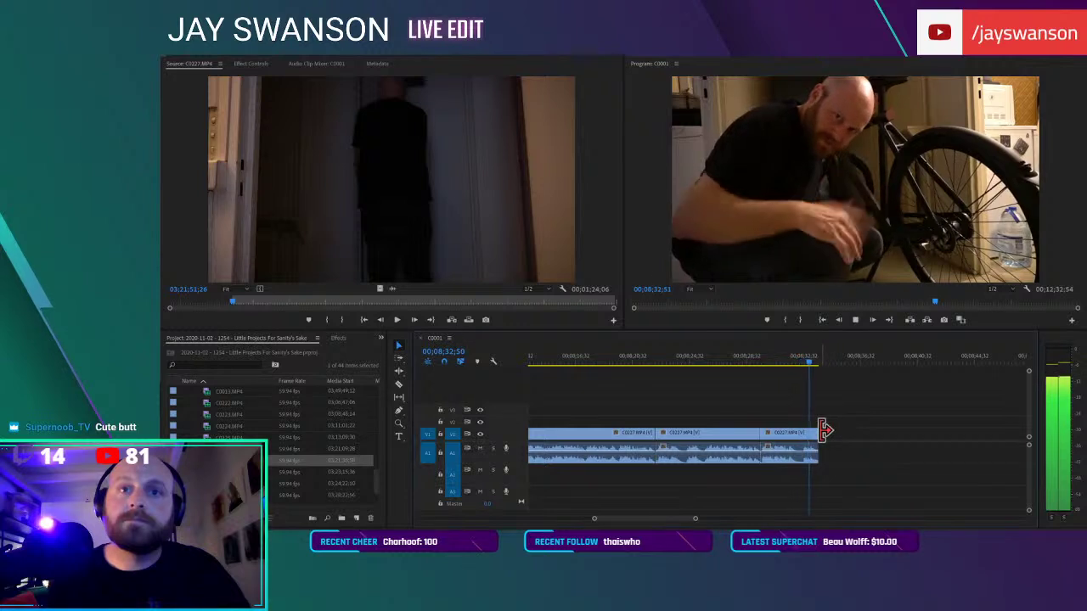
key("ctrl+s")
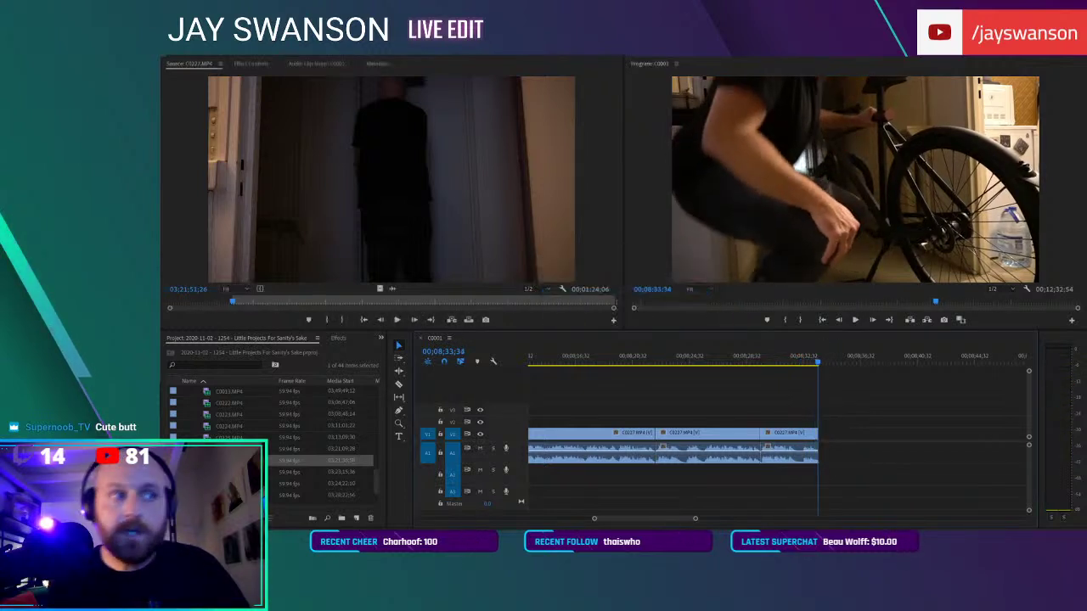
Open C0228.MP4 in the source viewer and scrub to the lit bicycle wheel shot
double_click(229, 472)
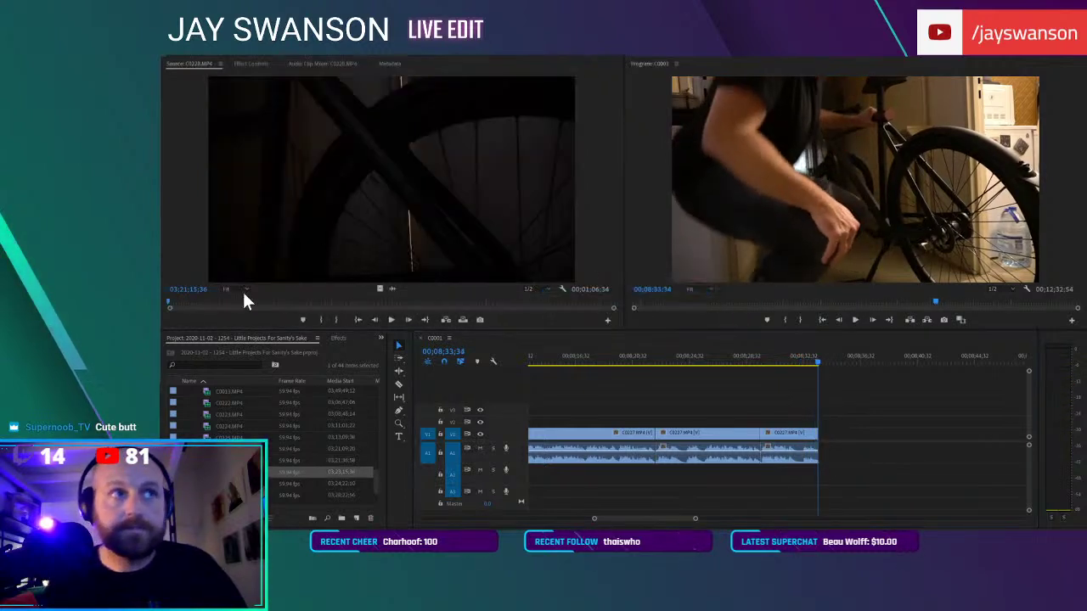
left_click_drag(178, 299, 192, 302)
Review the shower section near 07;26 in the sequence, and return the playhead to 08;30;26
scroll(714, 454, "down", 4)
scroll(747, 437, "up", 2)
scroll(749, 435, "down", 2)
scroll(749, 434, "up", 4)
left_click(715, 361)
key("space")
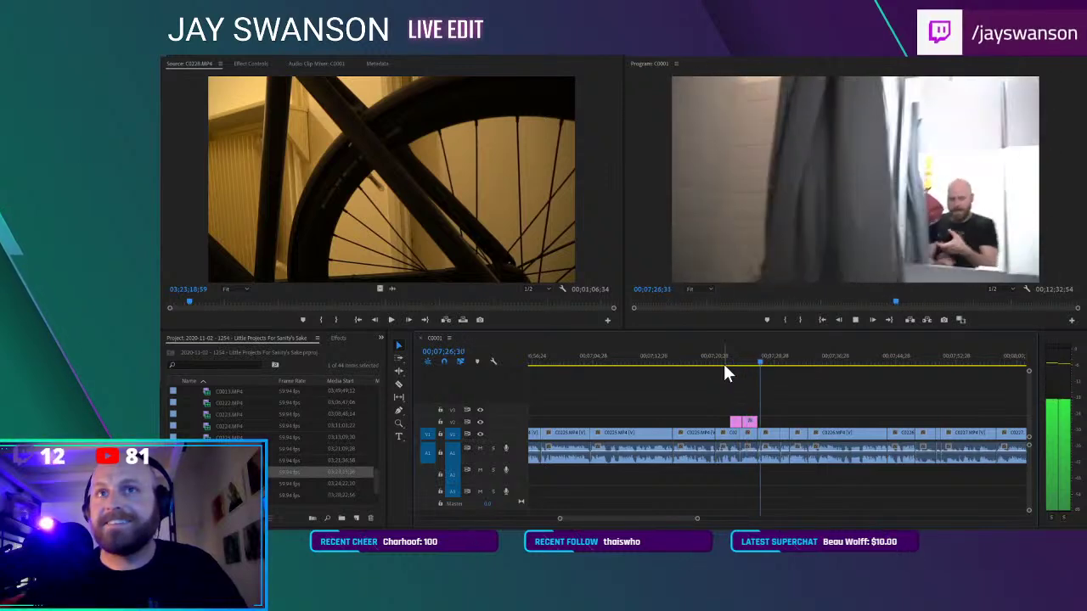
key("space")
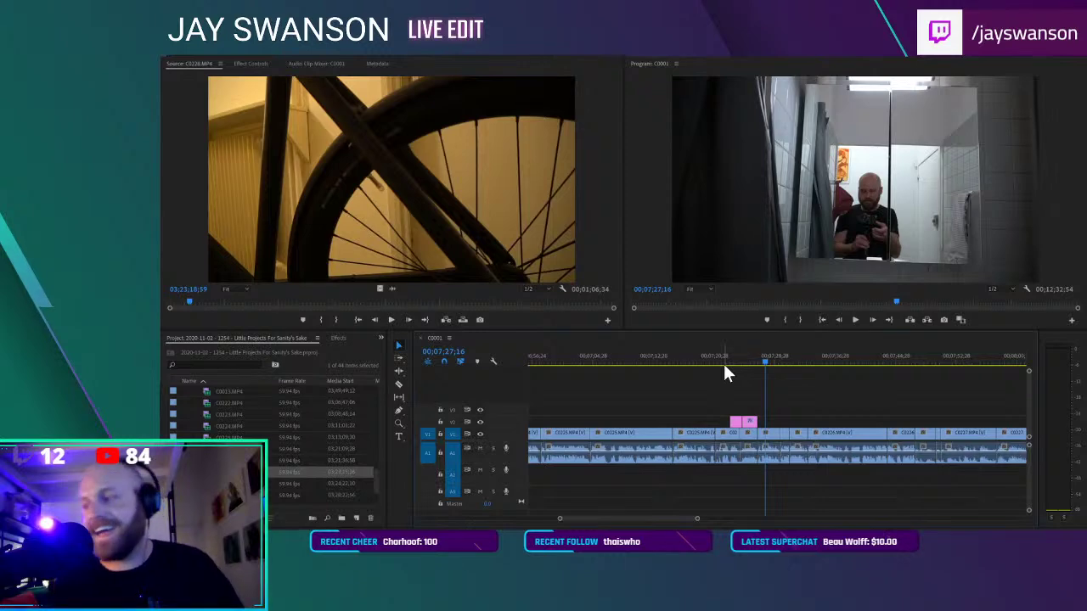
scroll(988, 429, "down", 6)
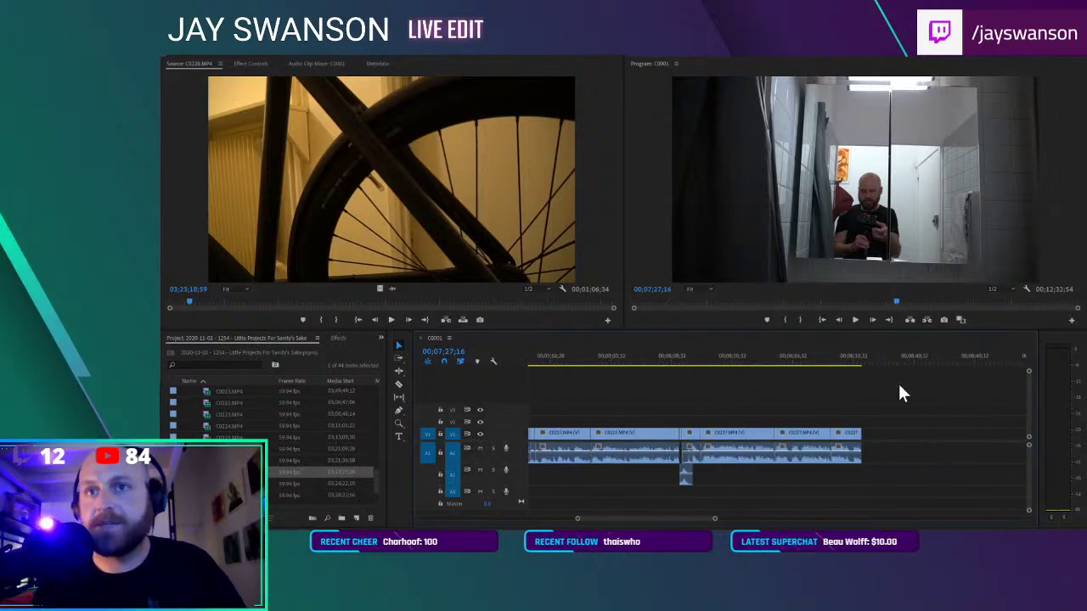
left_click(838, 361)
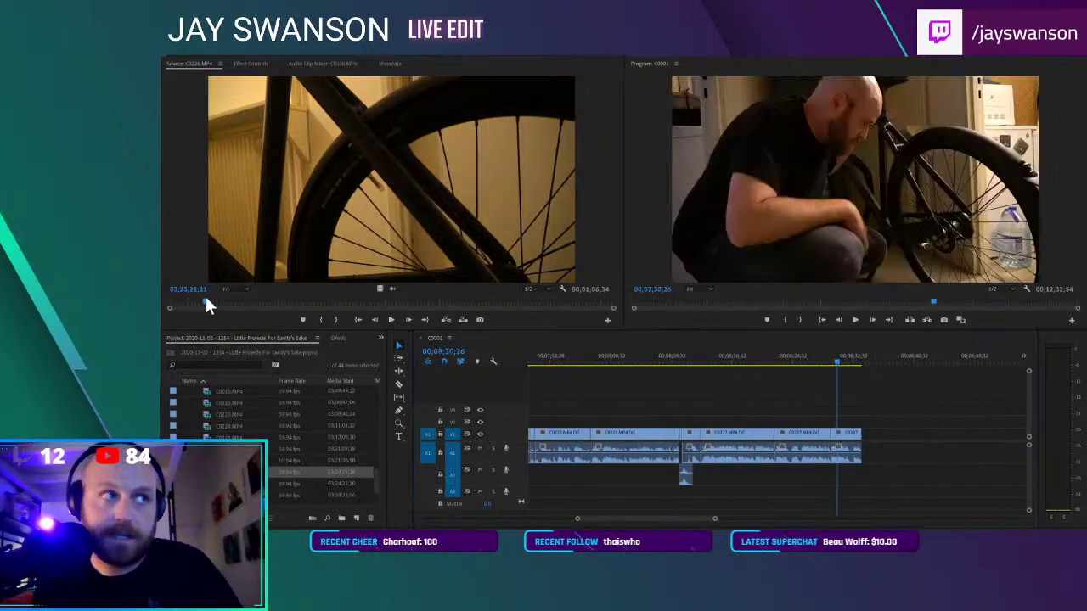
Mark a 00;00;01;24 section of the C0228.MP4 wheel close-up, add it after the last C0227.MP4 clip, and save the project
left_click_drag(216, 299, 301, 292)
left_click(321, 320)
key("space")
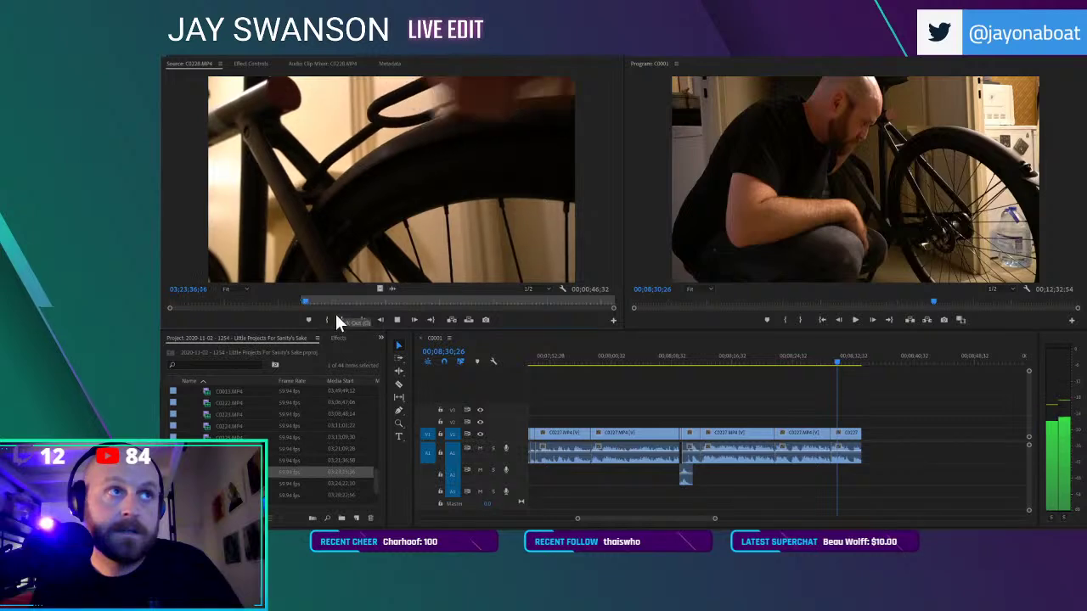
left_click(339, 319)
left_click_drag(382, 246, 868, 431)
key("ctrl+s")
scroll(867, 417, "down", 1)
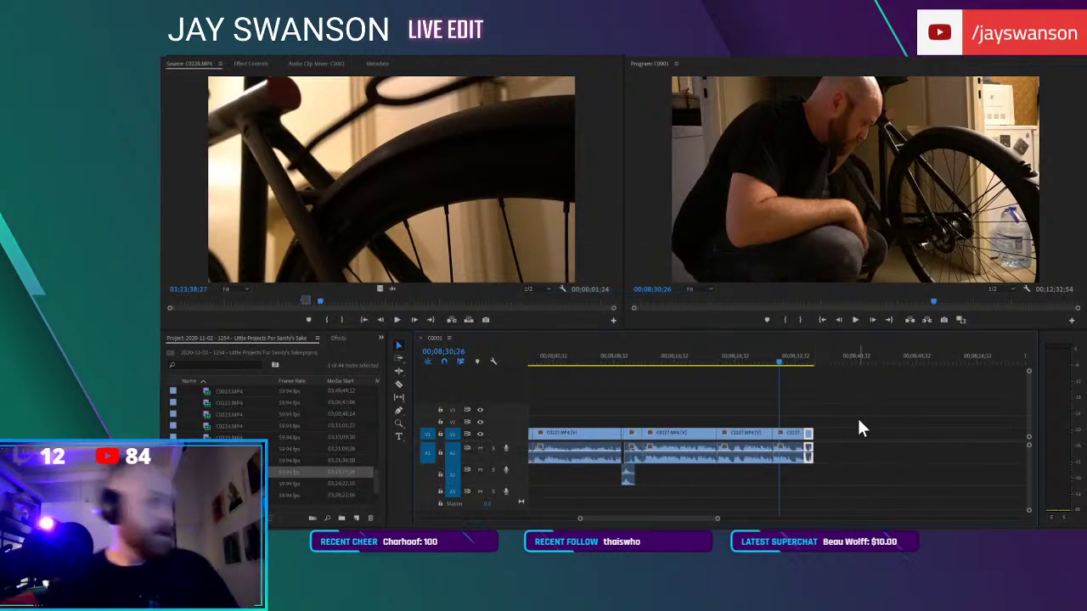
Play the cut from the hallway shot into the new C0228.MP4 wheel close-up, through its end
scroll(826, 418, "up", 2)
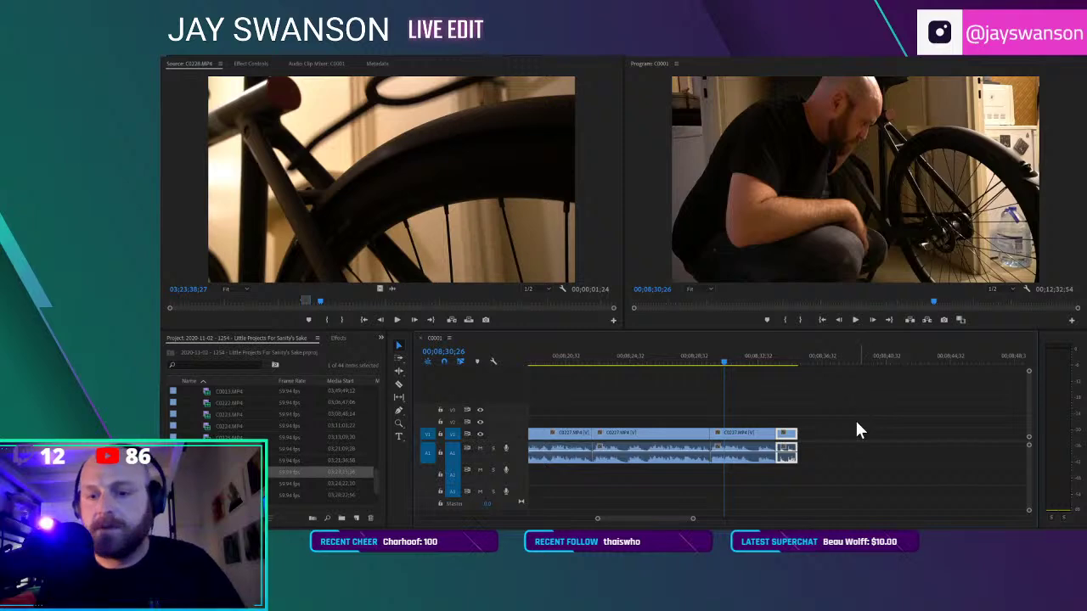
left_click(769, 354)
key("space")
scroll(804, 434, "up", 3)
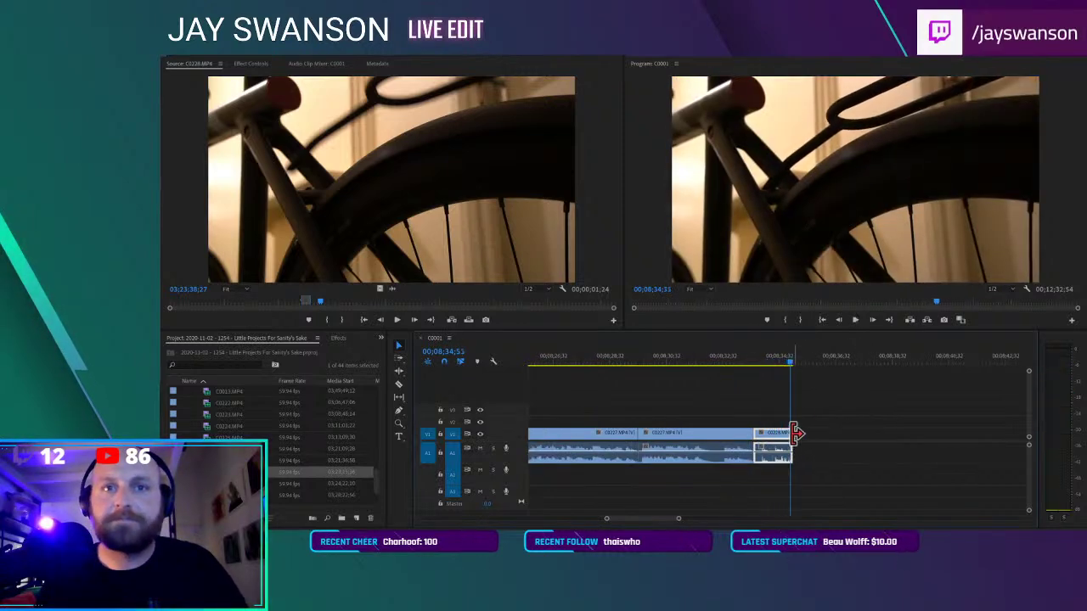
Check C0228.MP4's source audio waveform and set its In point at 03;23;46;33
left_click_drag(322, 298, 391, 304)
left_click(390, 289)
key("space")
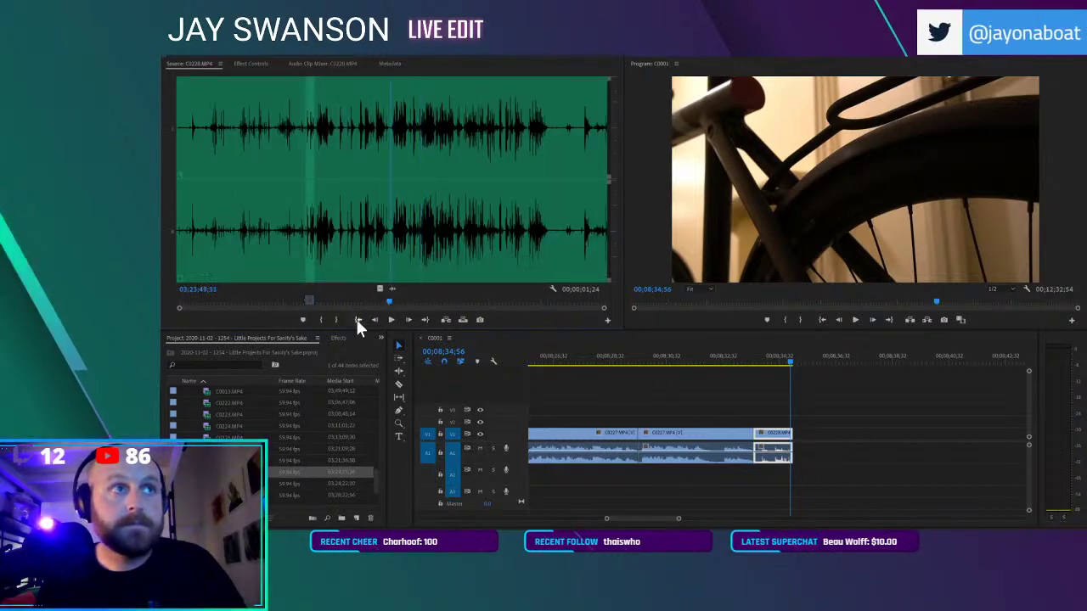
key("i")
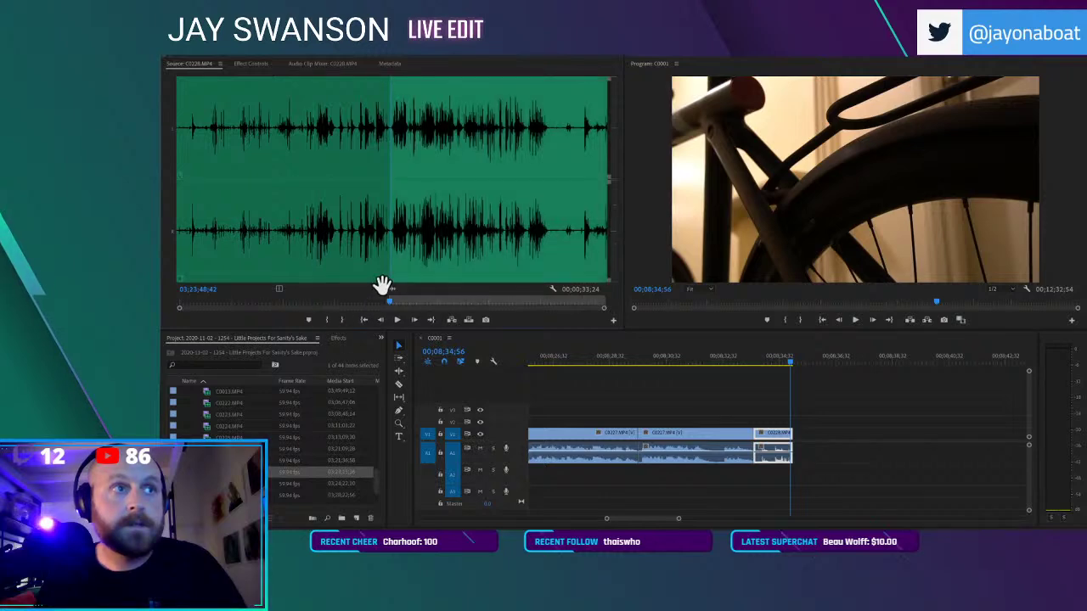
left_click(382, 285)
left_click(386, 287)
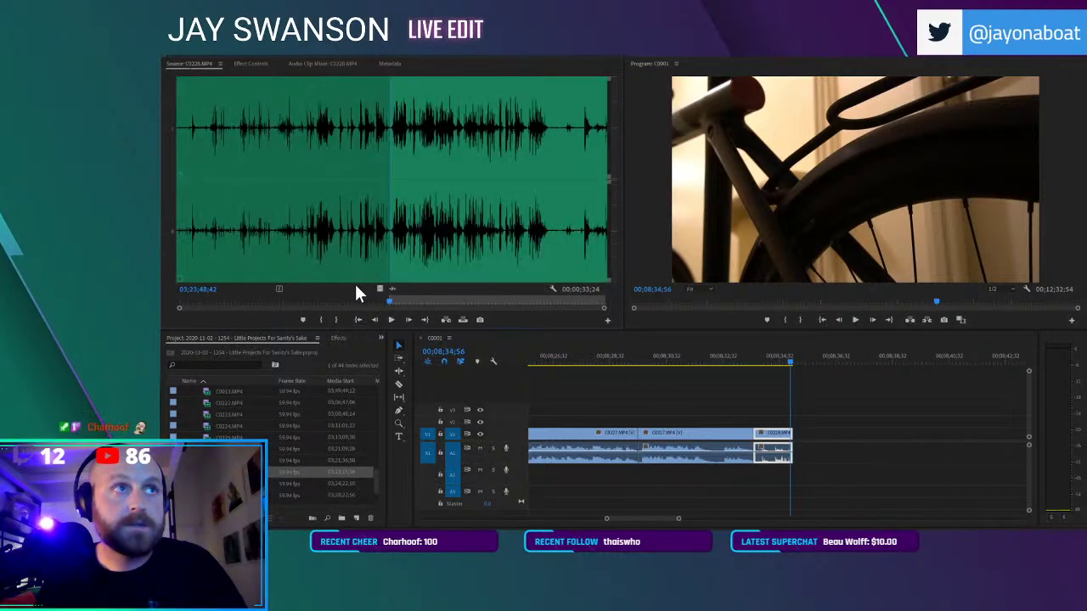
left_click(366, 302)
key("space")
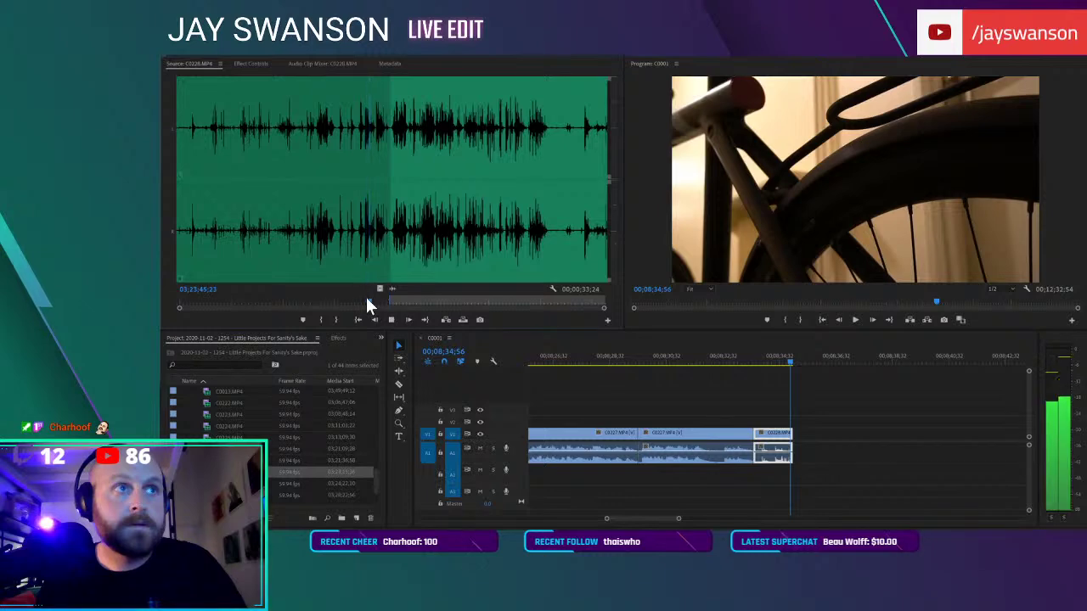
left_click_drag(379, 302, 371, 303)
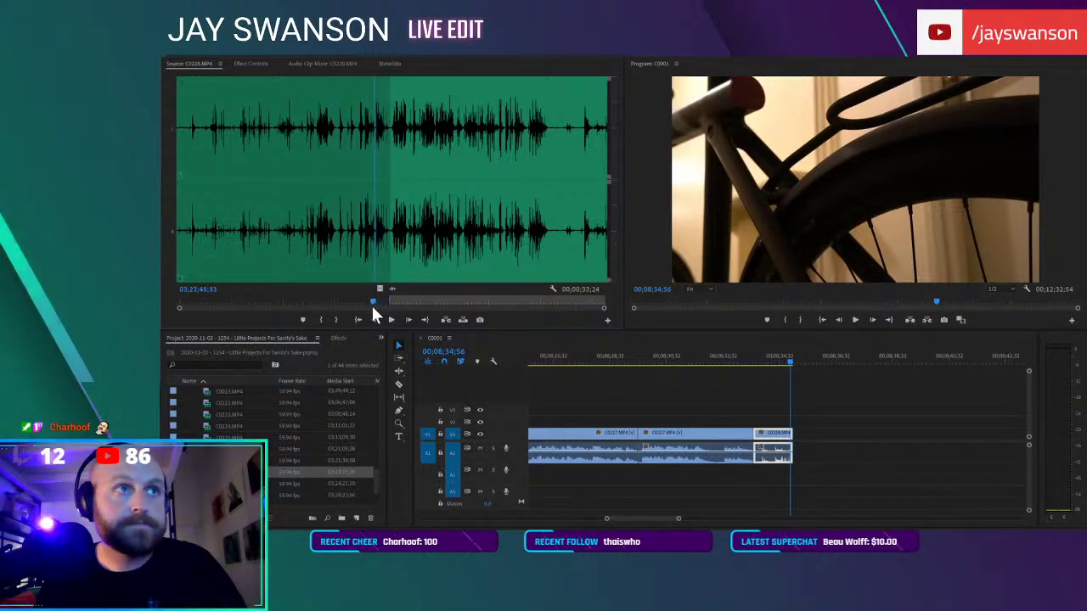
left_click(325, 318)
Listen to C0228.MP4 around 03;23;37, and place the marked footage on V1 and A1 at about 08;39, leaving a gap before it
left_click(328, 298)
key("space")
left_click(318, 298)
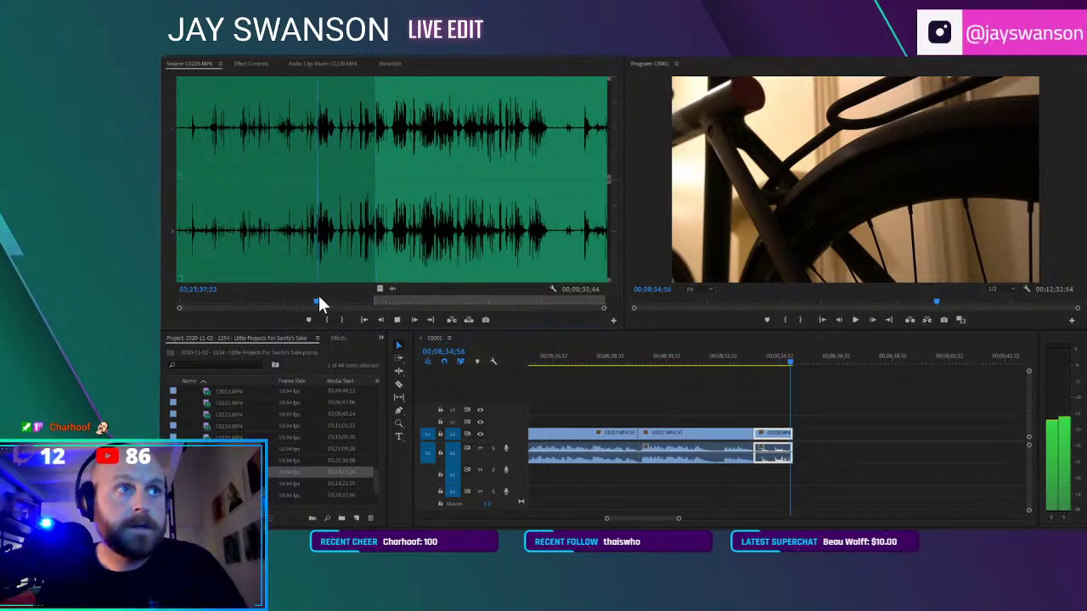
key("space")
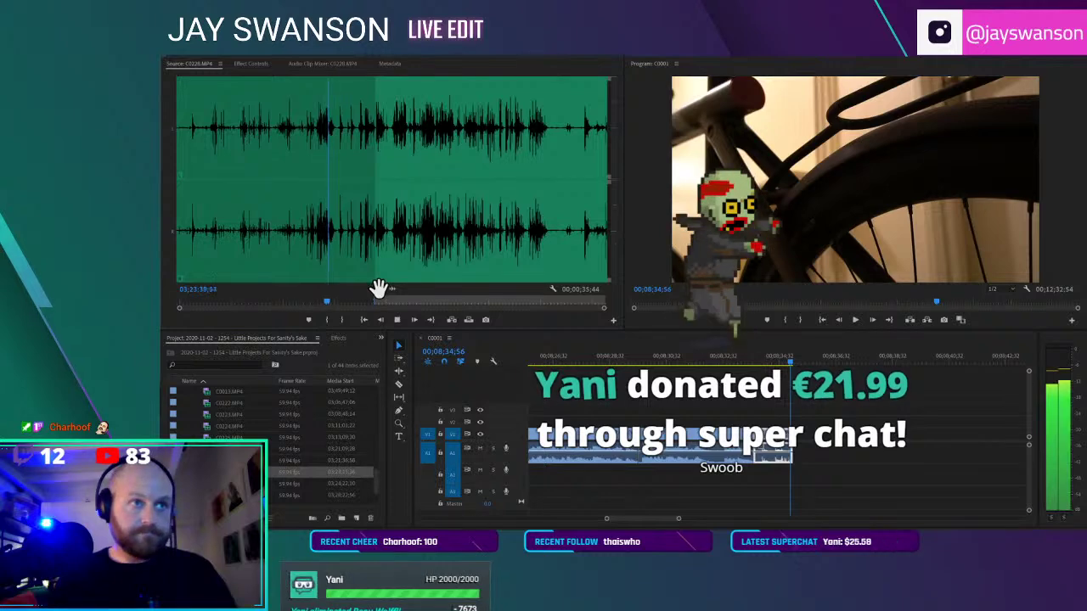
left_click_drag(379, 290, 922, 459)
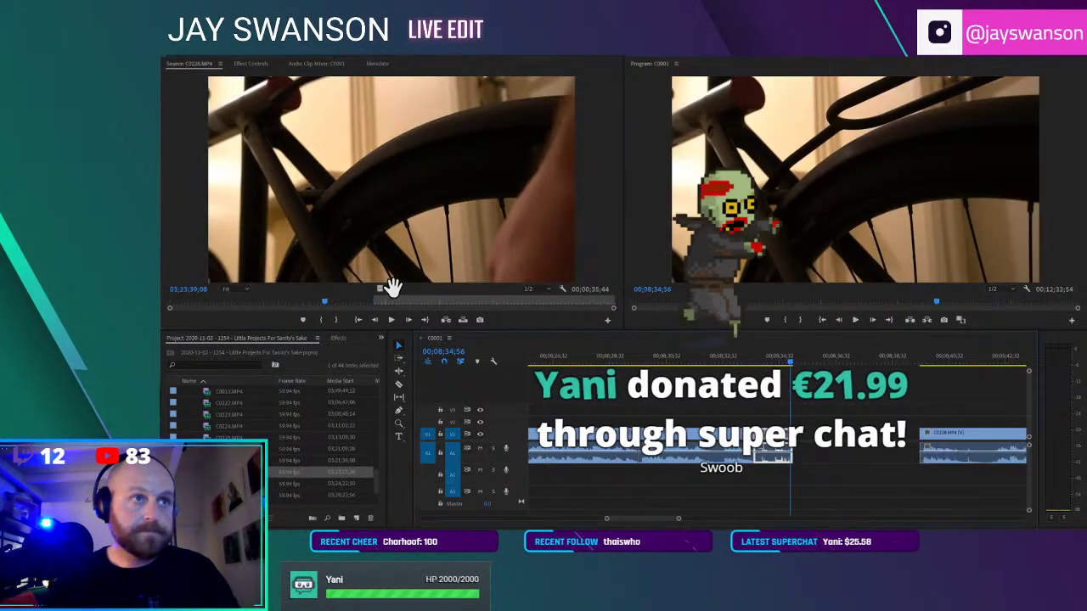
Mark a 00;00;01;51 section of C0228.MP4 from about 03;23;37, place it directly after the first wheel close-up, and save the project
left_click(391, 288)
left_click_drag(328, 301, 317, 303)
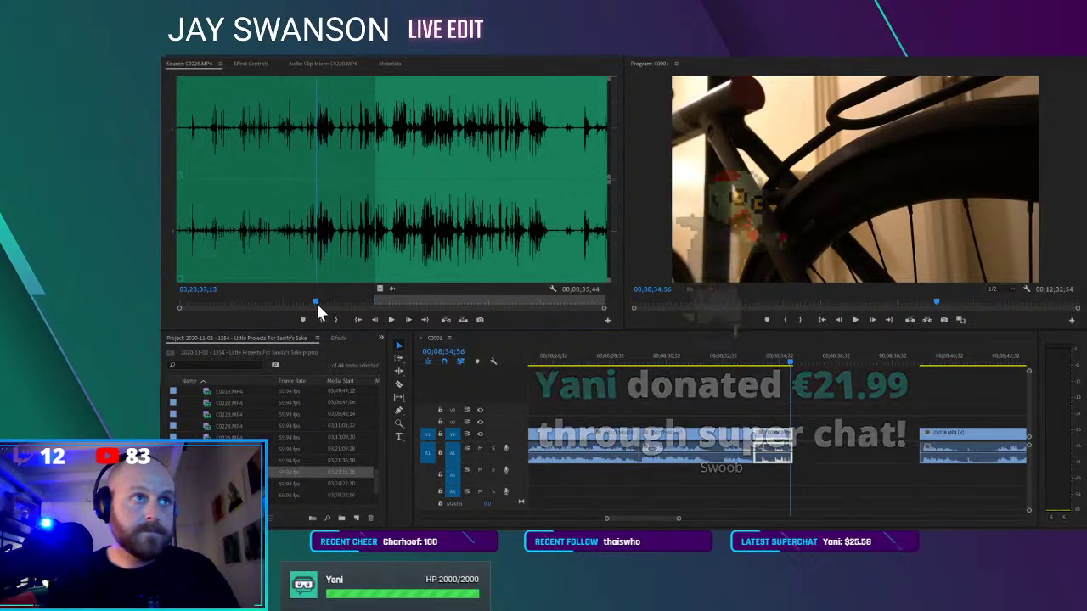
key("o")
key("space")
left_click(328, 317)
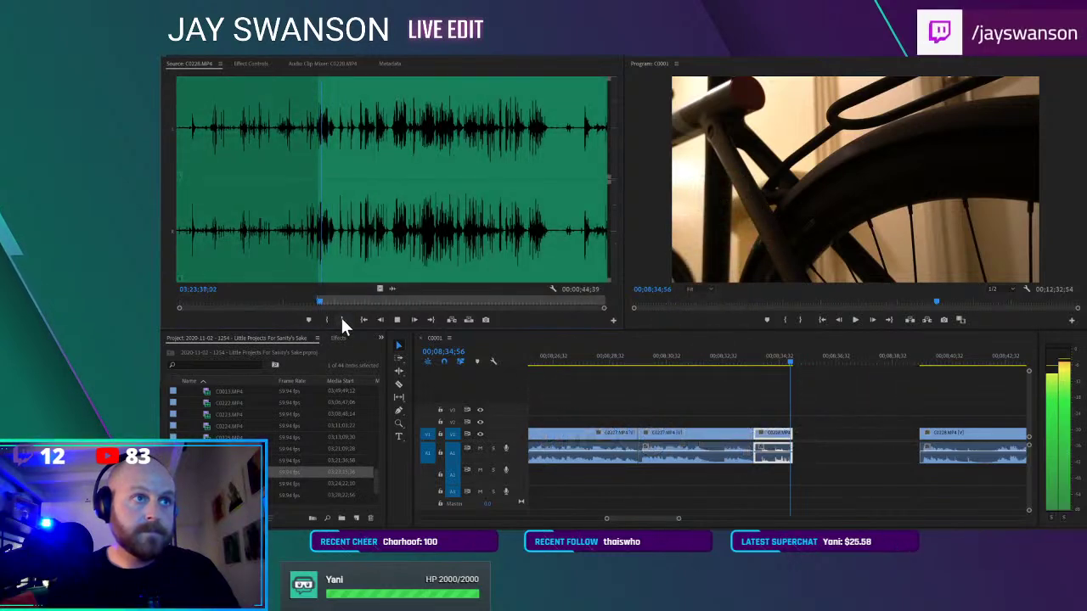
left_click(340, 318)
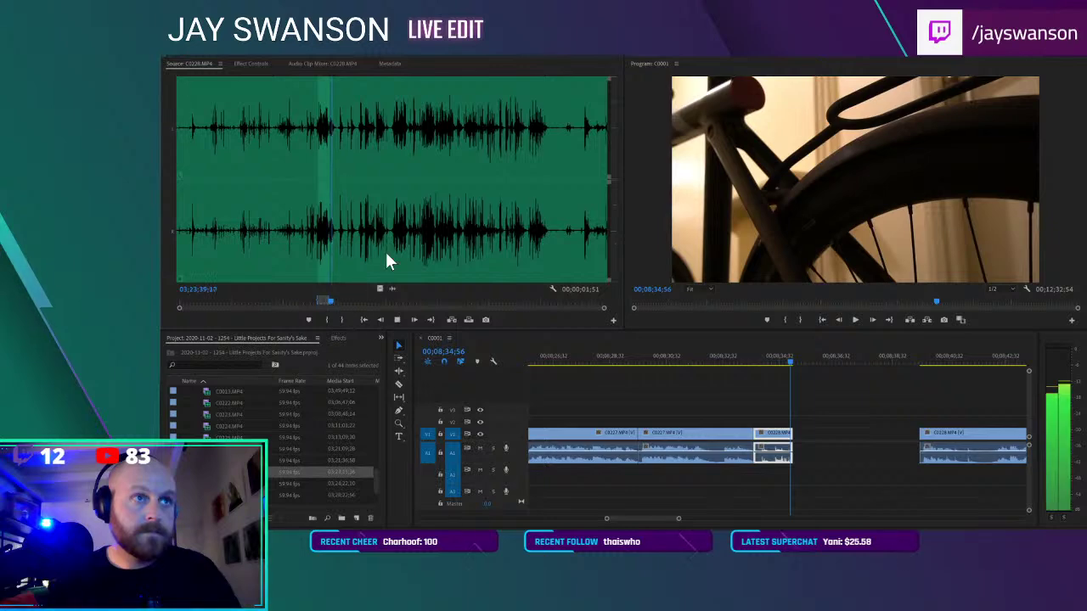
left_click(380, 287)
left_click_drag(380, 285, 807, 454)
key("ctrl+s")
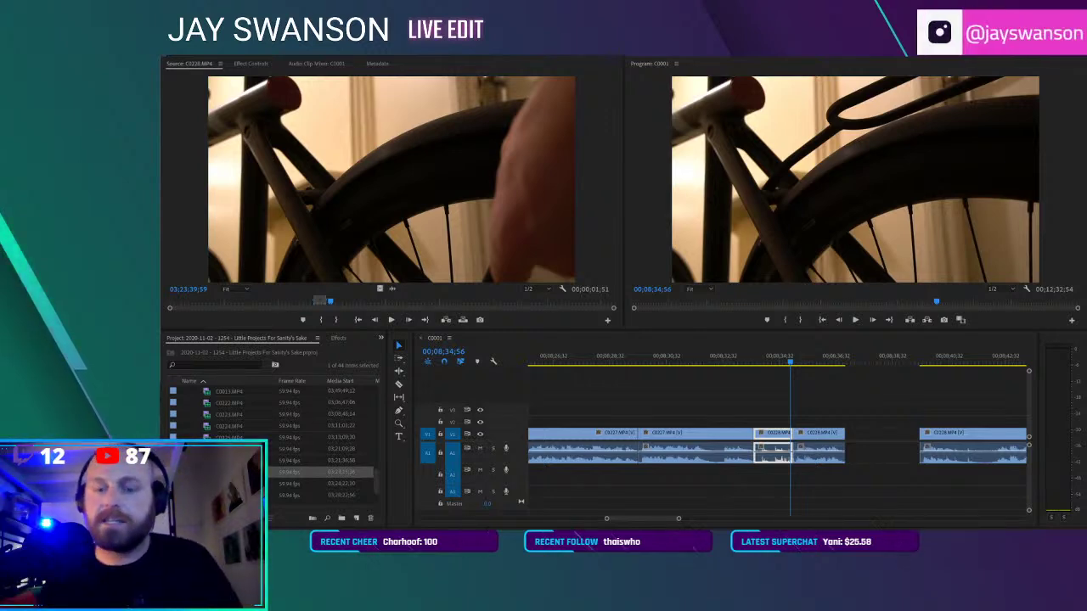
key("ctrl+s")
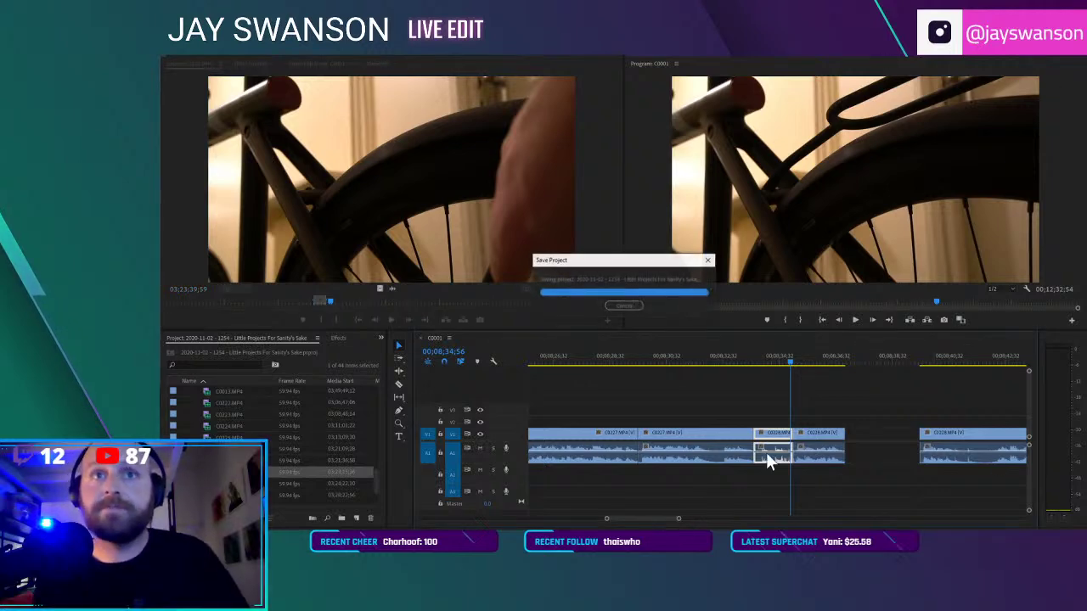
Play the sequence from 08;33;09 and close the gap before the last C0228.MP4 clip, joining it at about 08;36;46
left_click(741, 356)
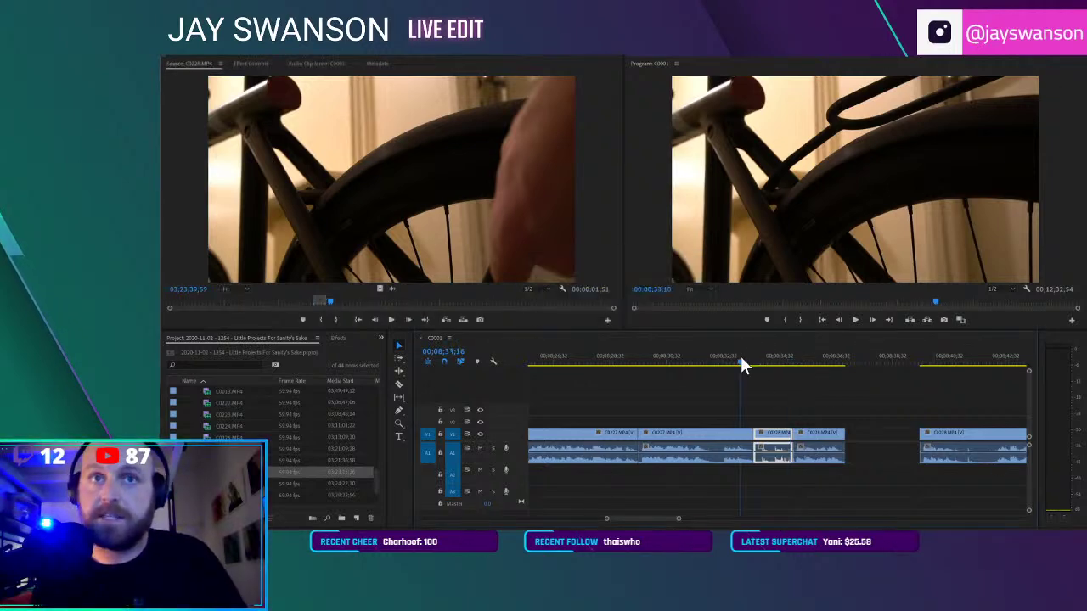
left_click(798, 410)
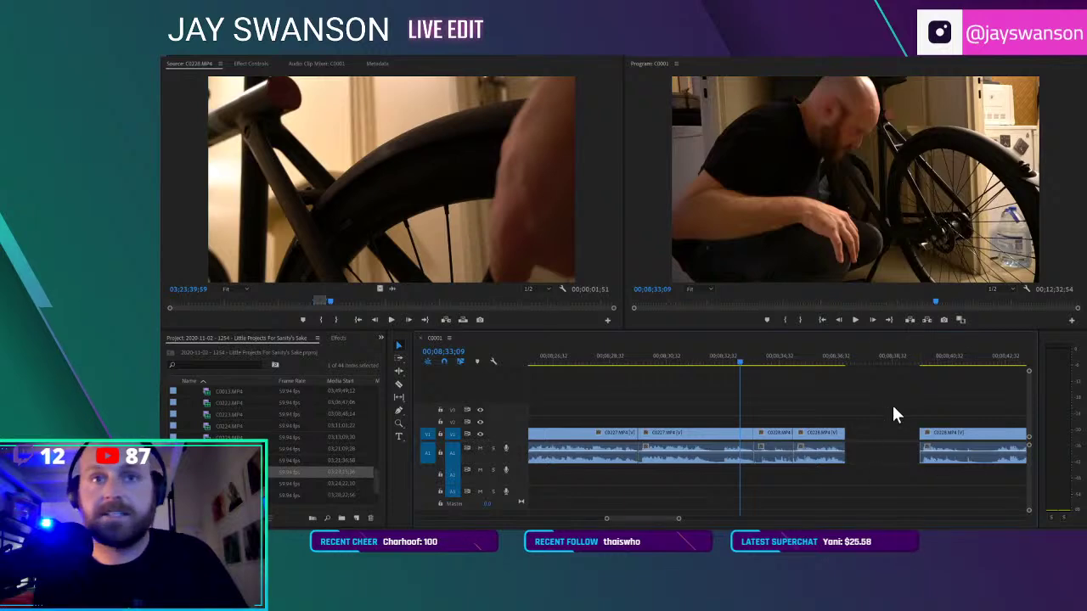
key("space")
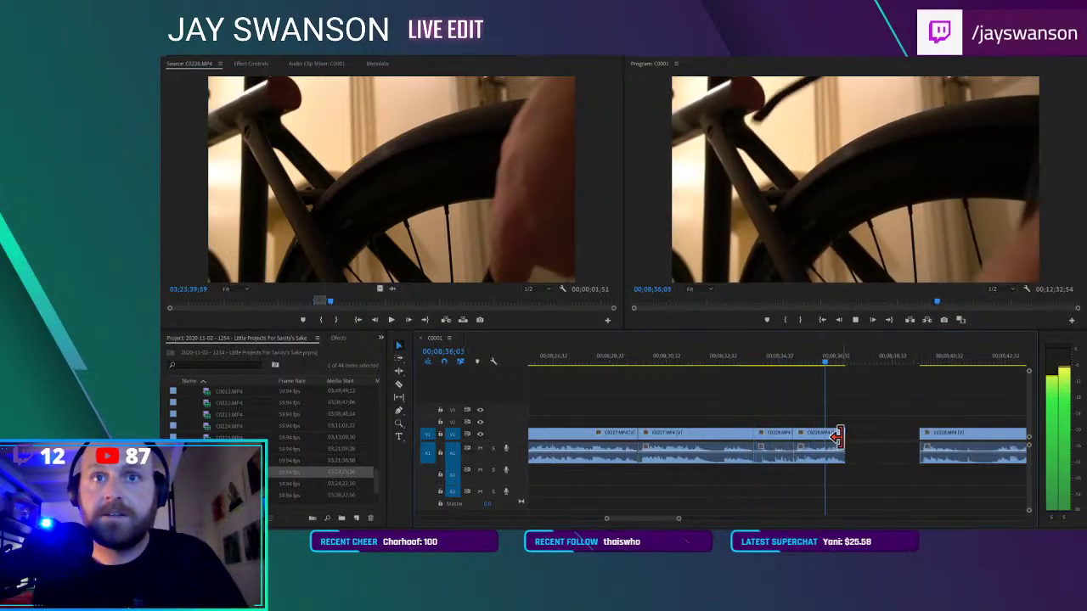
left_click_drag(938, 434, 891, 441)
key("space")
key("ctrl+z")
left_click(876, 407)
key("space")
Razor the last C0228.MP4 close-up near 08;38 and 08;40 to tighten its pauses while playing it
key("c")
left_click(899, 435)
key("v")
key("space")
key("c")
scroll(921, 427, "down", 3)
key("space")
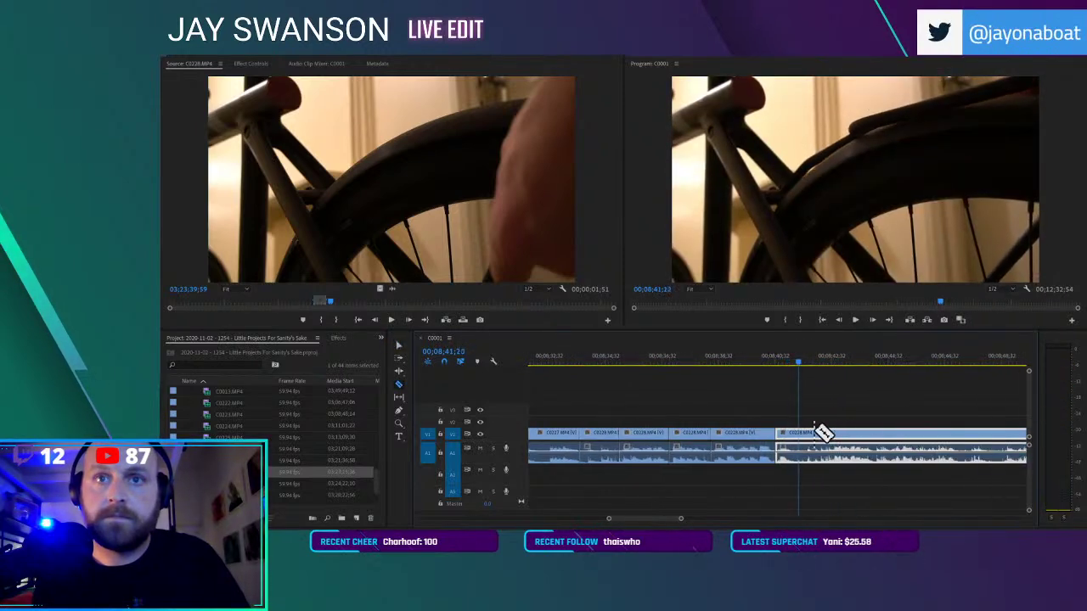
Razor the last C0228.MP4 segment near 08;41, slide the remainder slightly earlier, and replay across the cut
scroll(817, 430, "down", 2)
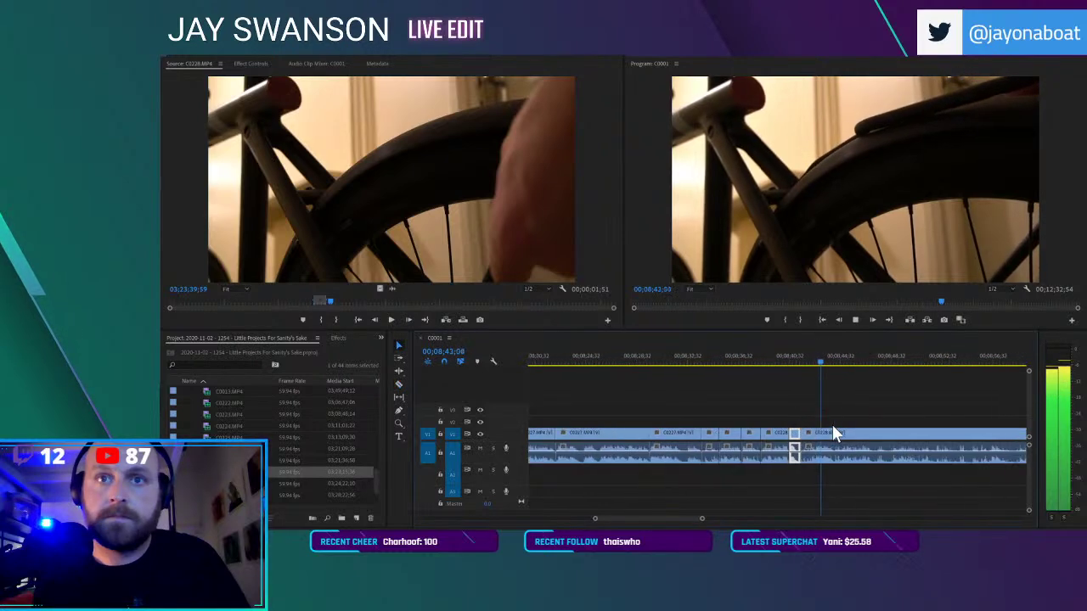
left_click(759, 433)
key("v")
left_click_drag(771, 435, 758, 433)
left_click(736, 357)
key("space")
scroll(761, 390, "up", 1)
scroll(763, 392, "up", 2)
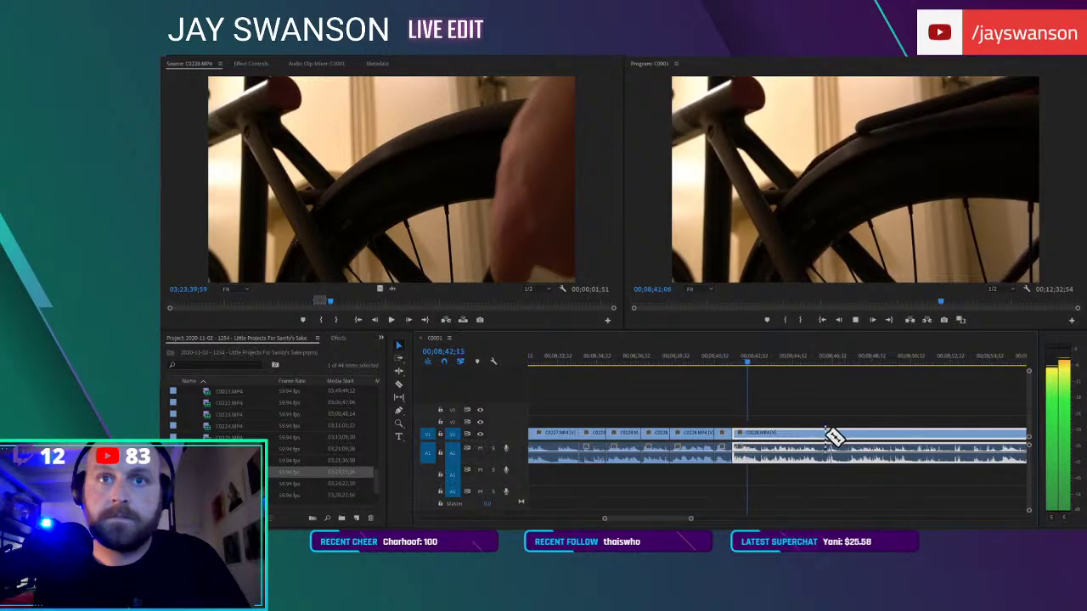
Razor the last C0228.MP4 segment near 08;46, cut out the stretch that follows, and slide the remainder earlier to close the gap
scroll(824, 436, "up", 1)
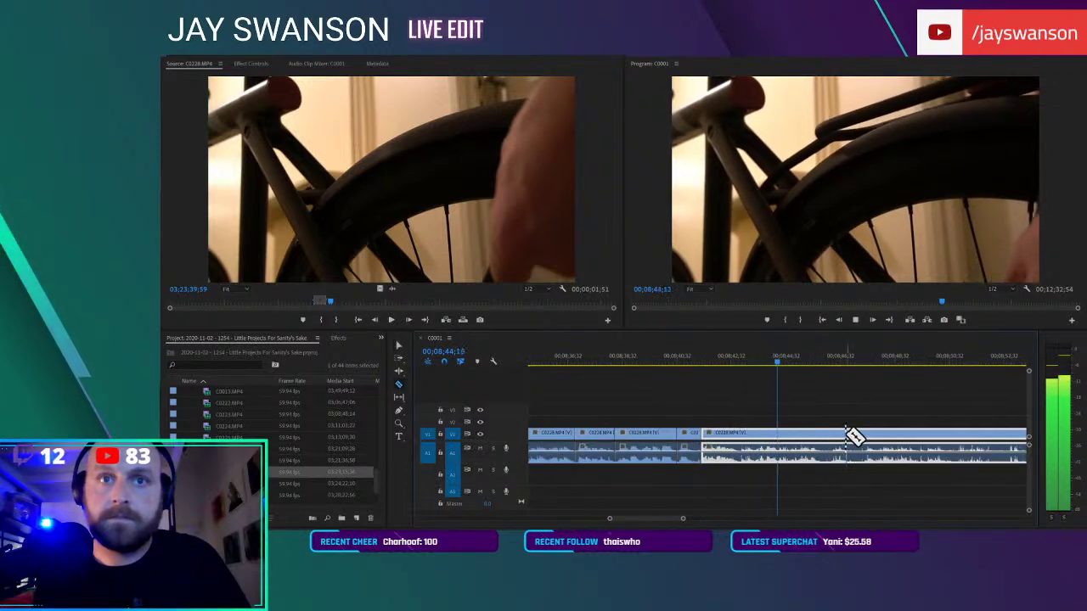
left_click(843, 441)
key("v")
scroll(865, 424, "down", 4)
left_click_drag(806, 366, 860, 387)
key("c")
left_click_drag(879, 437, 792, 440)
Replay across the new join and razor the C0228.MP4 footage near 08;47, sliding the remainder against the cut
left_click(787, 359)
key("space")
scroll(820, 389, "up", 4)
key("c")
left_click(783, 433)
key("v")
key("c")
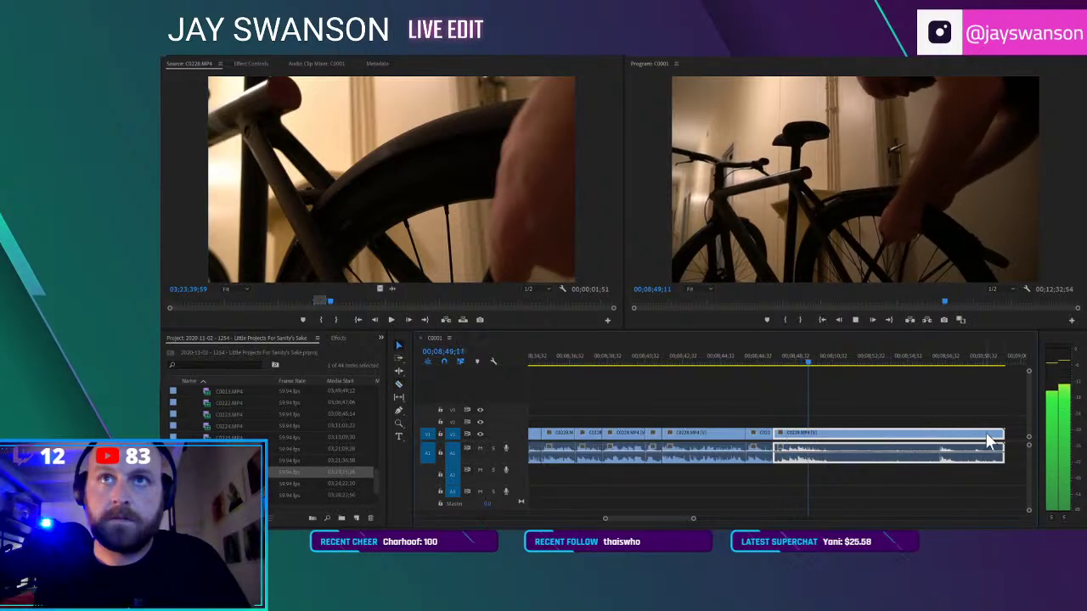
Razor the long final C0228.MP4 segment, slide its closing part earlier, and remove the excess so the sequence ends at 08;51;13
key("space")
key("c")
left_click(936, 432)
key("v")
left_click_drag(952, 438, 845, 441)
key("space")
left_click(905, 439)
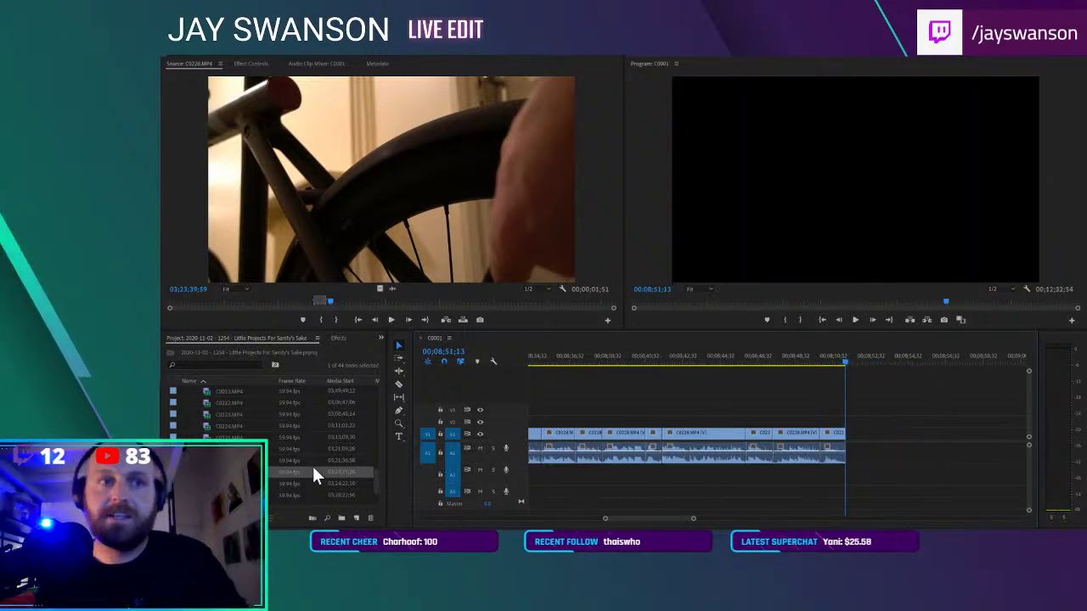
Open C0229.MP4, mark a 00;00;02;26 section from about 03;24;56, and insert it at the sequence's end at 08;51;13
double_click(208, 484)
left_click_drag(173, 297, 202, 314)
left_click(319, 323)
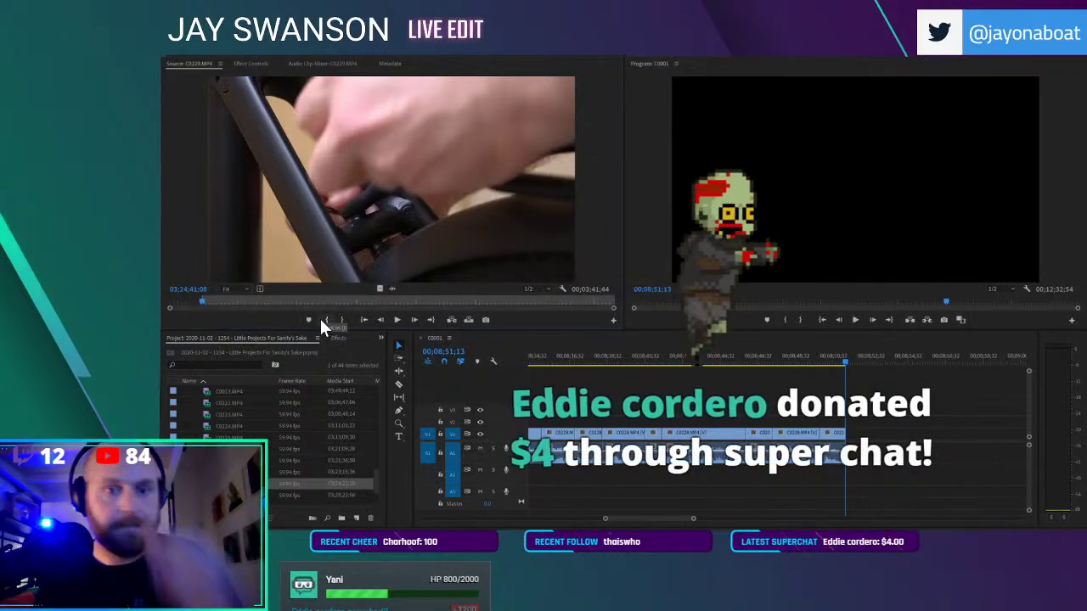
left_click(396, 321)
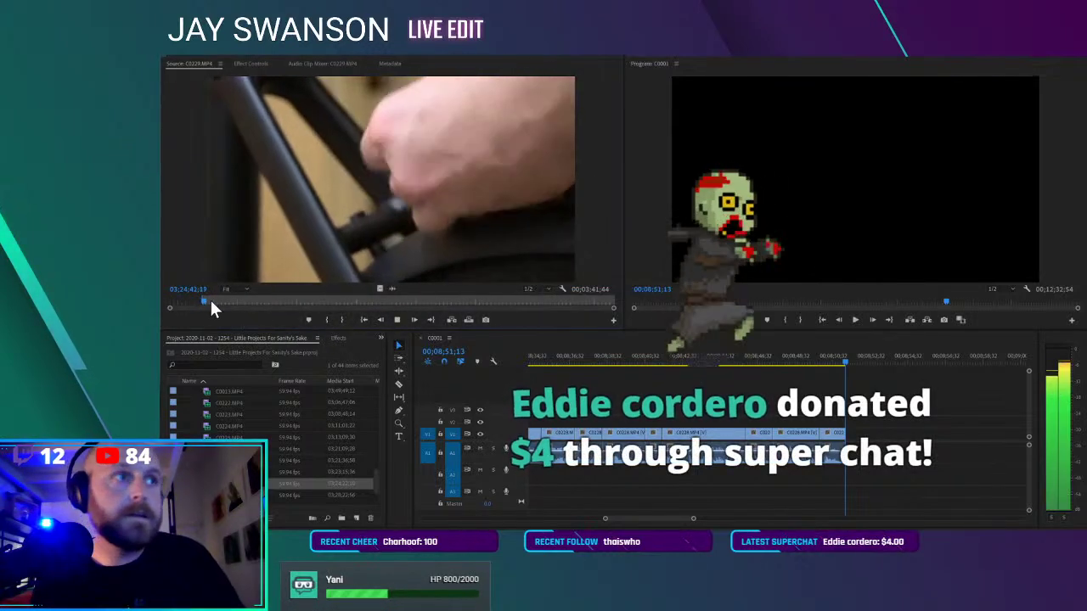
mouse_move(206, 303)
left_mouse_down()
mouse_move(320, 306)
mouse_move(228, 303)
left_mouse_up()
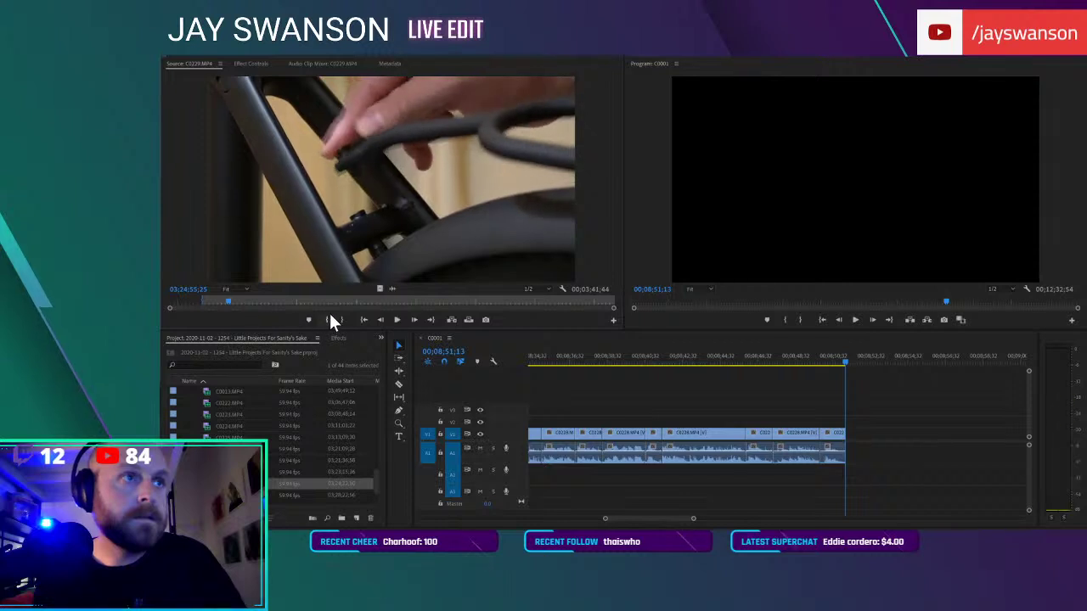
key("space")
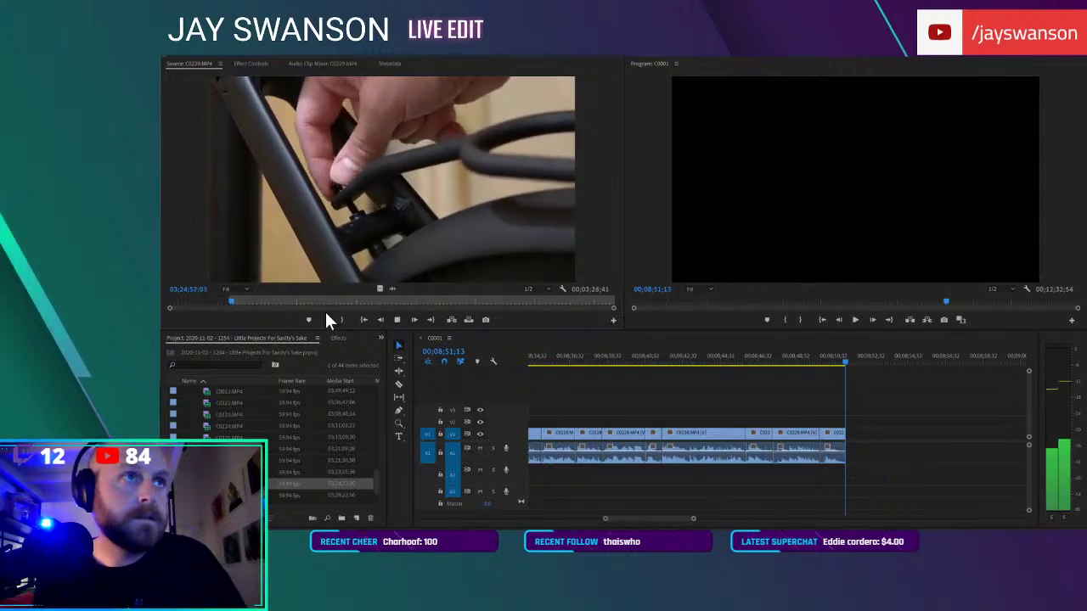
key("space")
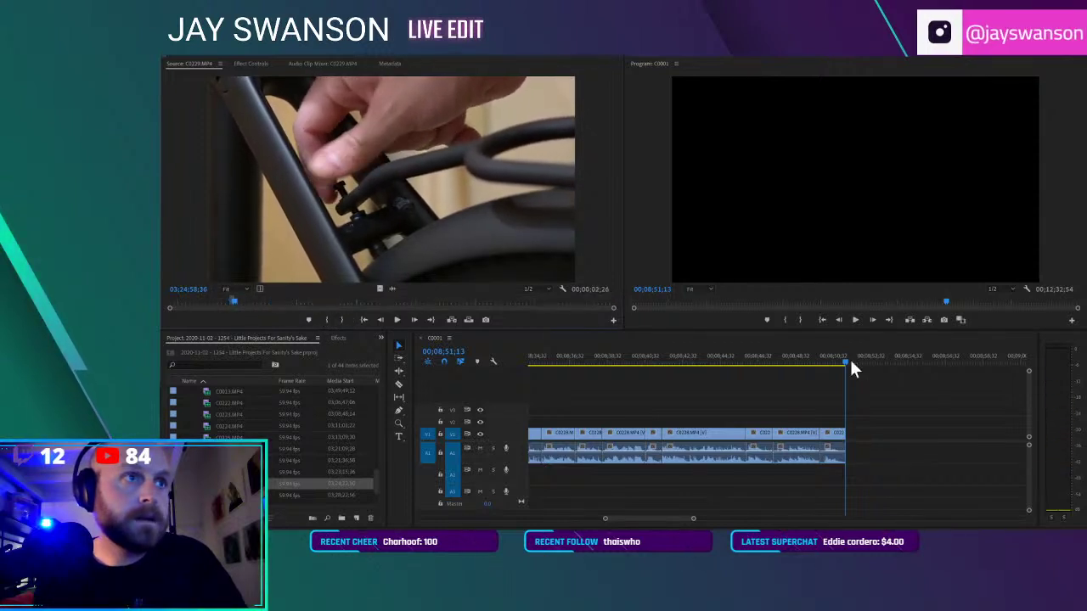
key(".")
Mark a 00;00;01;36 section of C0229.MP4 from about 03;25;37 and place it directly after the previous C0229.MP4 clip
left_click_drag(239, 303, 303, 304)
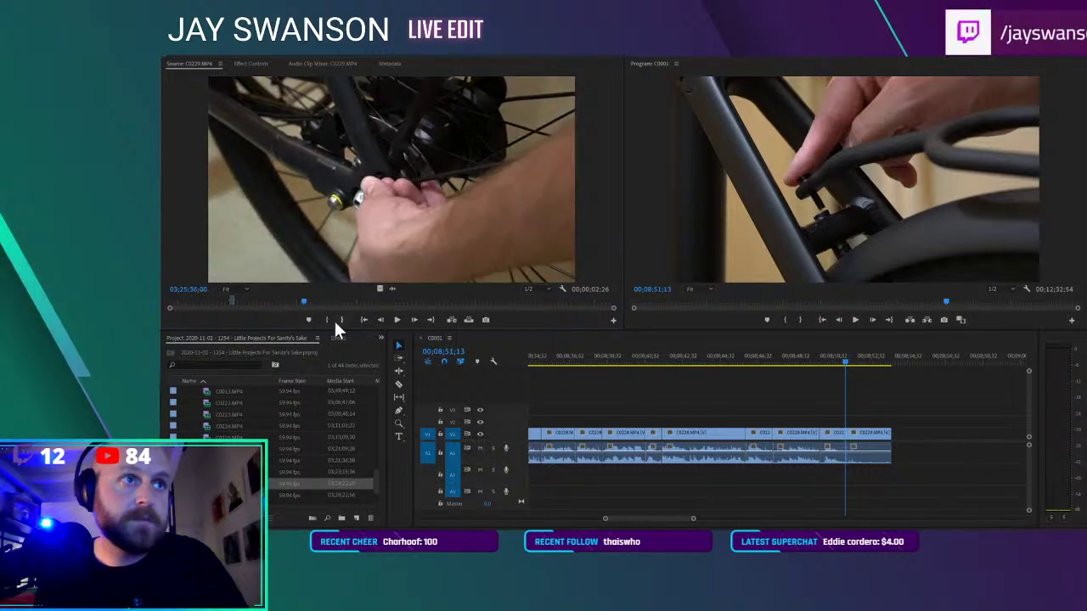
key("i")
key("space")
key("o")
left_click_drag(366, 242, 896, 424)
scroll(905, 423, "down", 3)
scroll(962, 431, "down", 6)
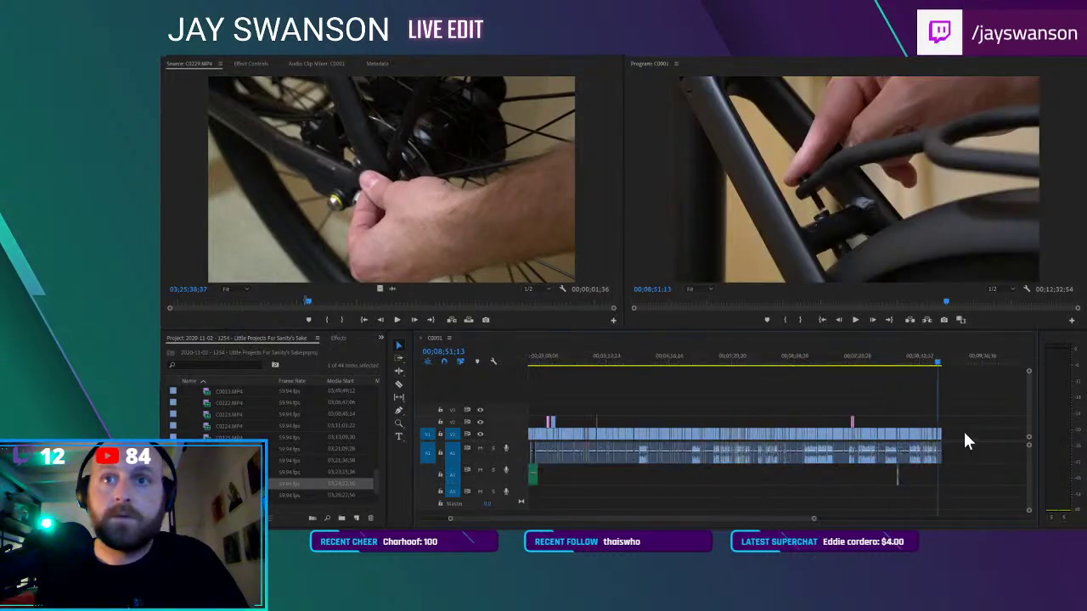
scroll(957, 454, "down", 2)
scroll(943, 470, "down", 1)
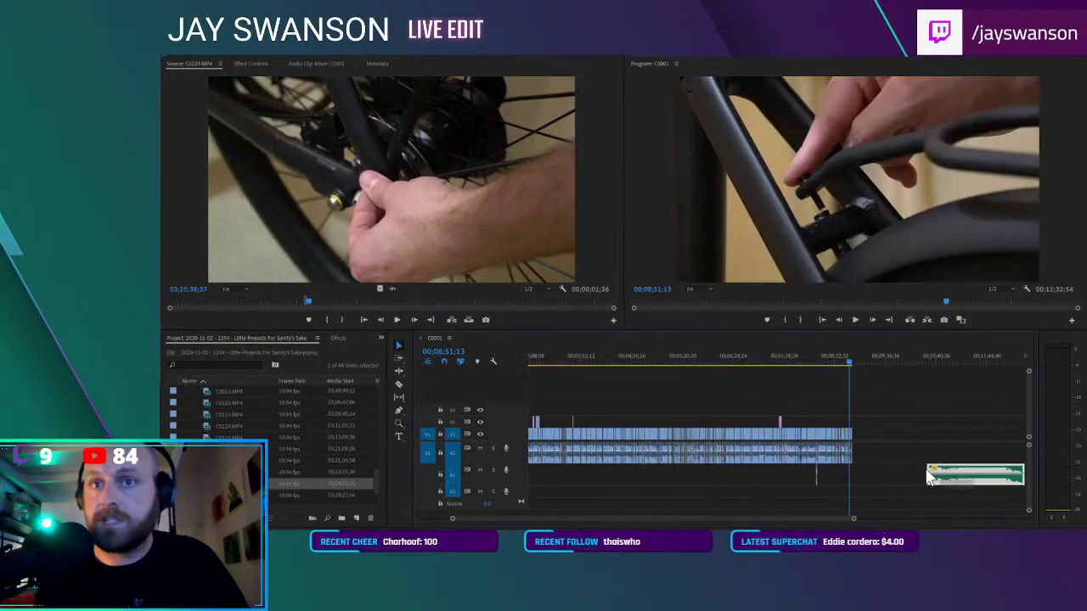
Place the music clip so it starts at the cut at 00;08;51;13, and save the project
left_click_drag(862, 477, 860, 474)
scroll(856, 462, "up", 10)
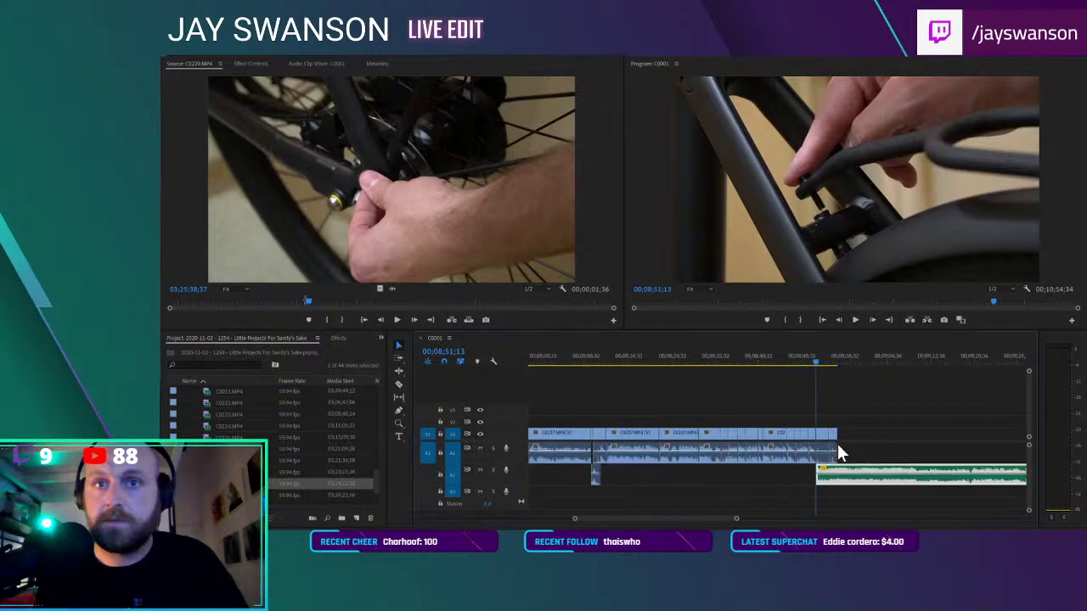
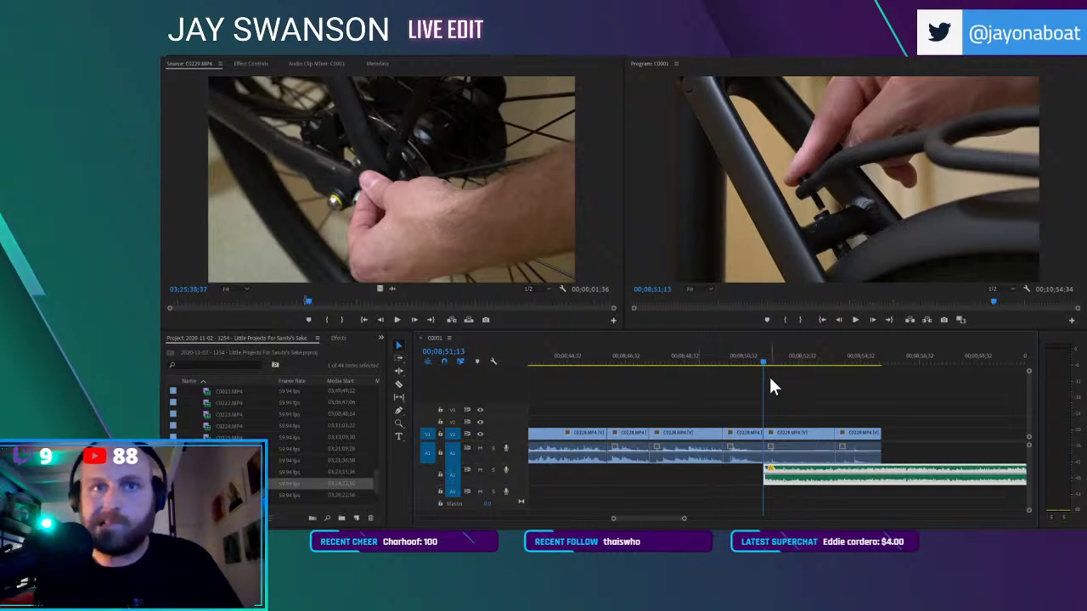
key("ctrl+s")
Play across the music's entrance and move the music clip earlier to start at 00;08;50;54
left_click(734, 356)
key("space")
scroll(780, 445, "up", 2)
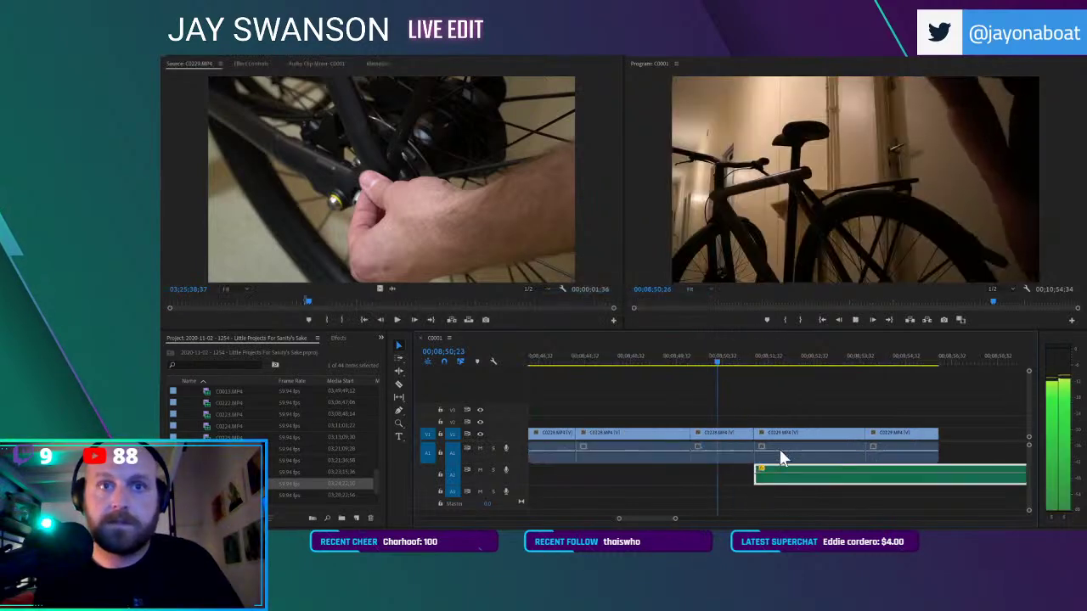
left_click_drag(765, 469, 750, 469)
scroll(750, 450, "down", 2)
scroll(749, 424, "up", 2)
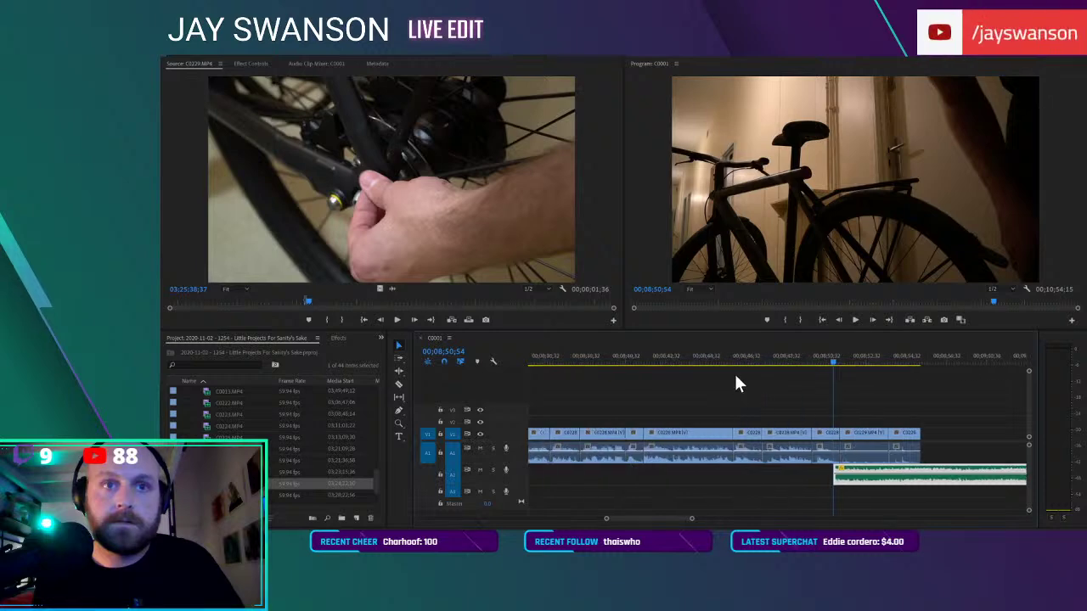
Try nudging the music clip a few frames earlier, replay its entrance, and save the project
left_click(722, 358)
key("space")
left_click_drag(852, 473, 760, 456)
key("ctrl+z")
mouse_move(846, 476)
left_mouse_down()
mouse_move(751, 474)
mouse_move(839, 474)
left_mouse_up()
key("space")
key("space")
key("space")
key("ctrl+s")
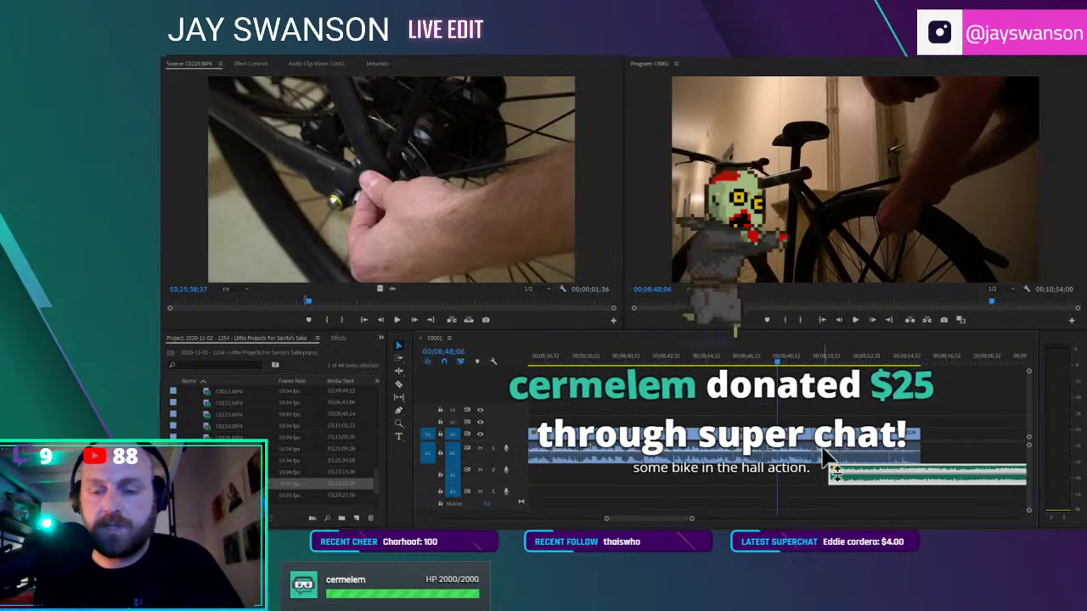
Move the music clip back so it starts exactly at the video cut at 00;08;51;13
scroll(797, 463, "down", 3)
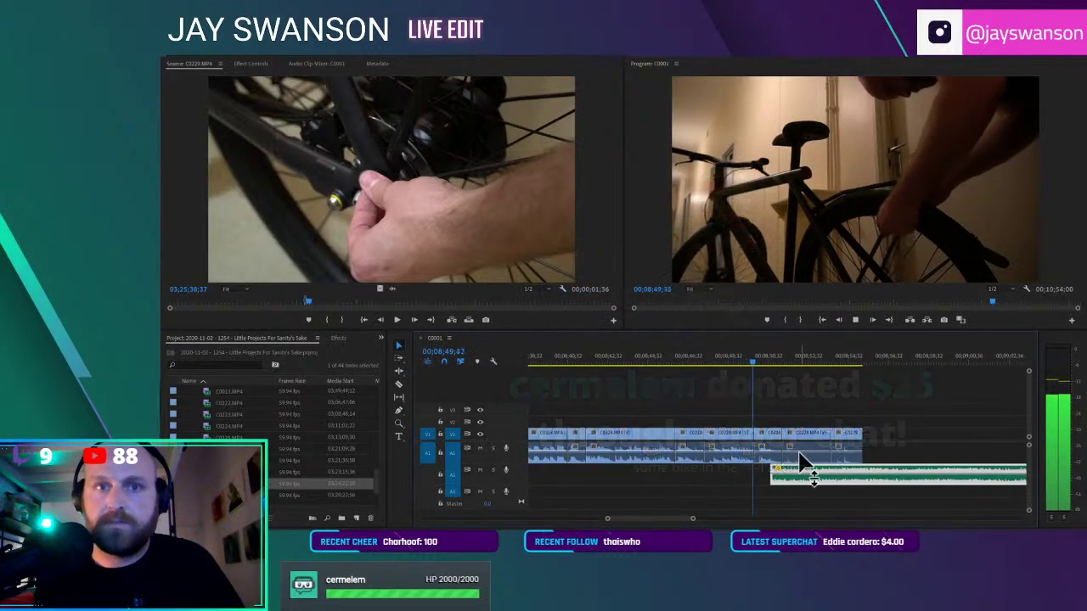
scroll(800, 461, "up", 2)
key("space")
left_click_drag(760, 472, 780, 475)
key("space")
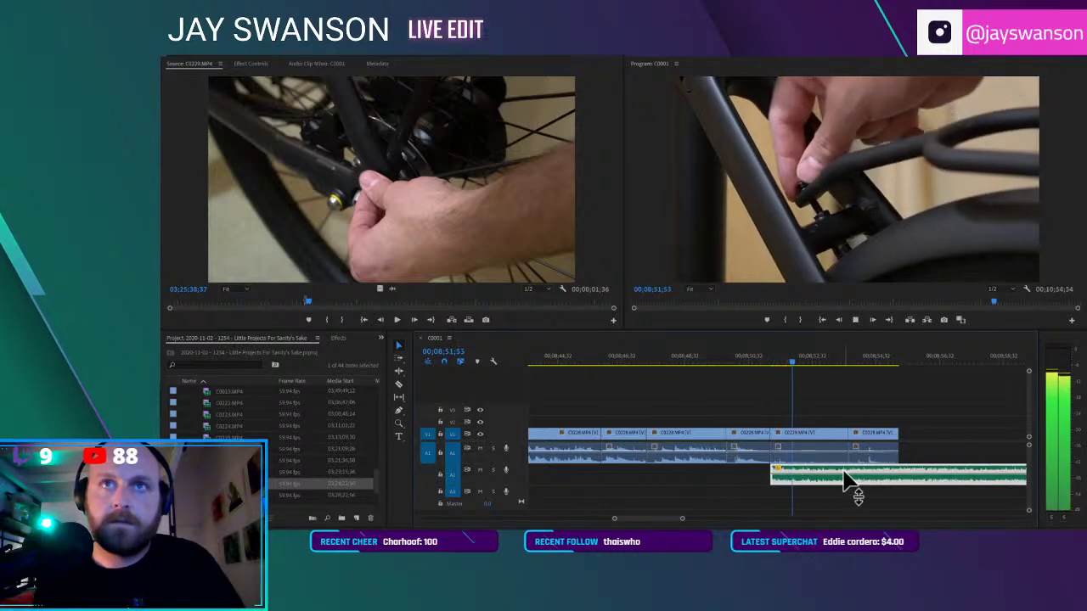
Shorten the C0229 close-up under the music's start by cutting out part of it and closing the gap
left_click(772, 360)
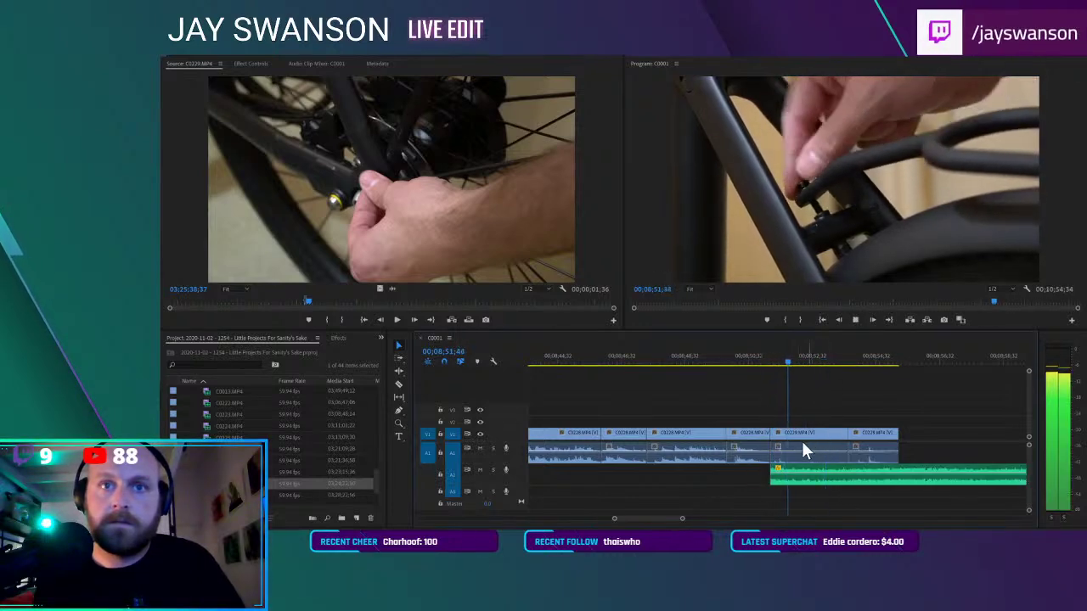
key("space")
left_click_drag(797, 432, 839, 437)
key("space")
key("space")
left_click(794, 360)
key("space")
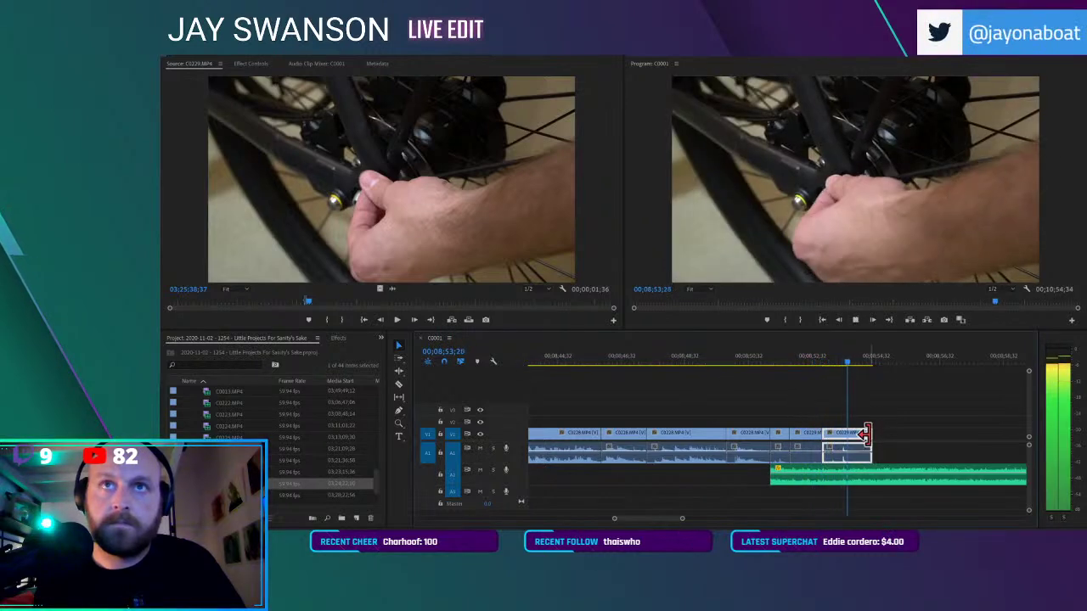
Mark C0229 from about 03;26;30 to 03;26;32;02 and place it in the timeline at 00;08;53;48
key("space")
mouse_move(332, 305)
left_mouse_down()
mouse_move(459, 304)
mouse_move(405, 305)
left_mouse_up()
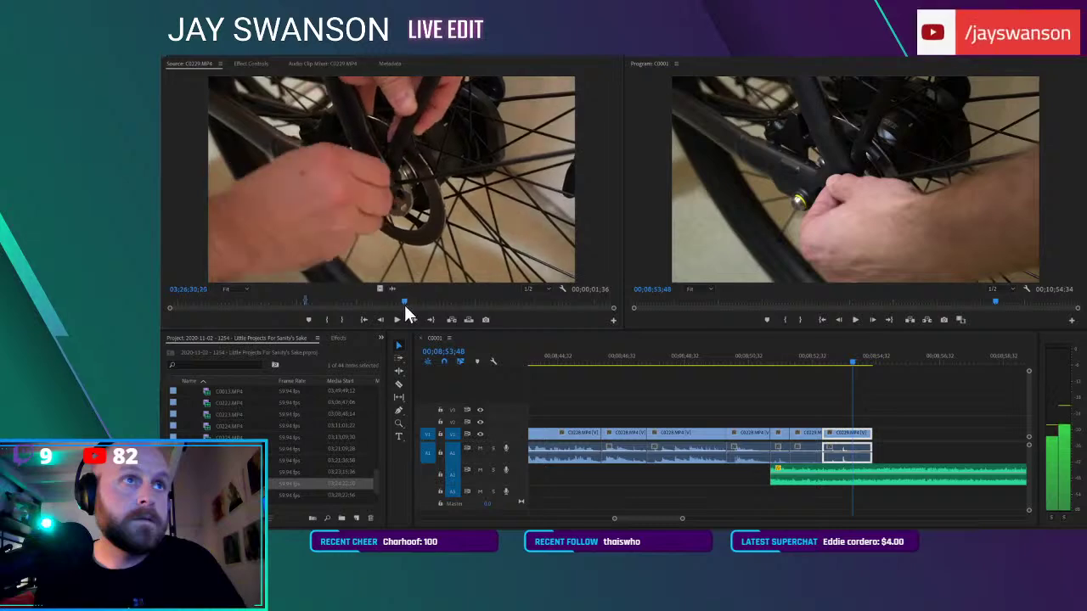
key("i")
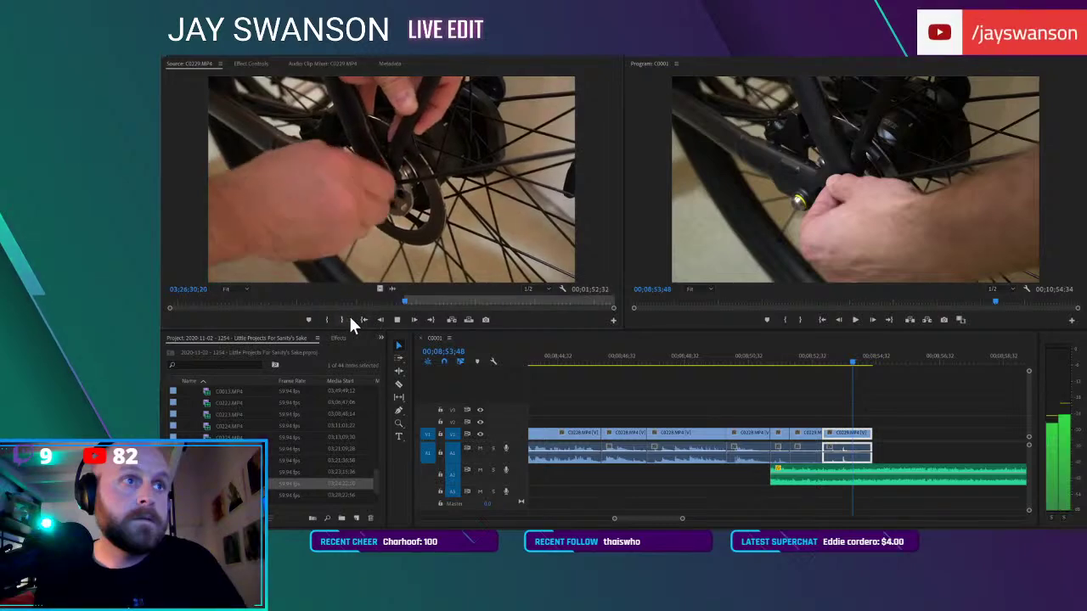
key("space")
key("space")
key("o")
left_click_drag(365, 257, 852, 444)
Play the newly placed close-up and trim its end to 00;08;55;00
key("space")
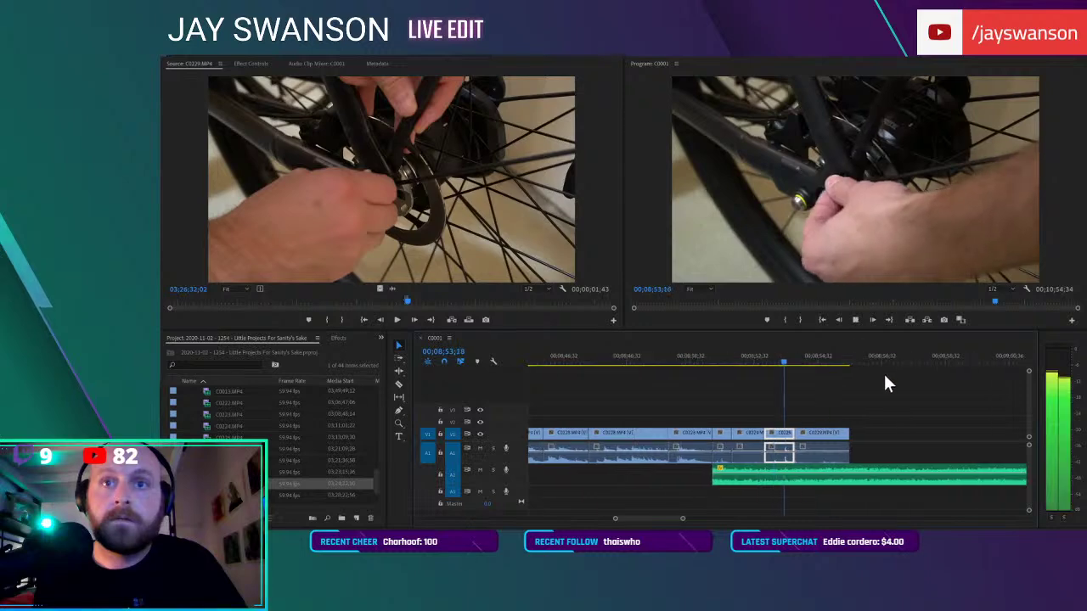
key("space")
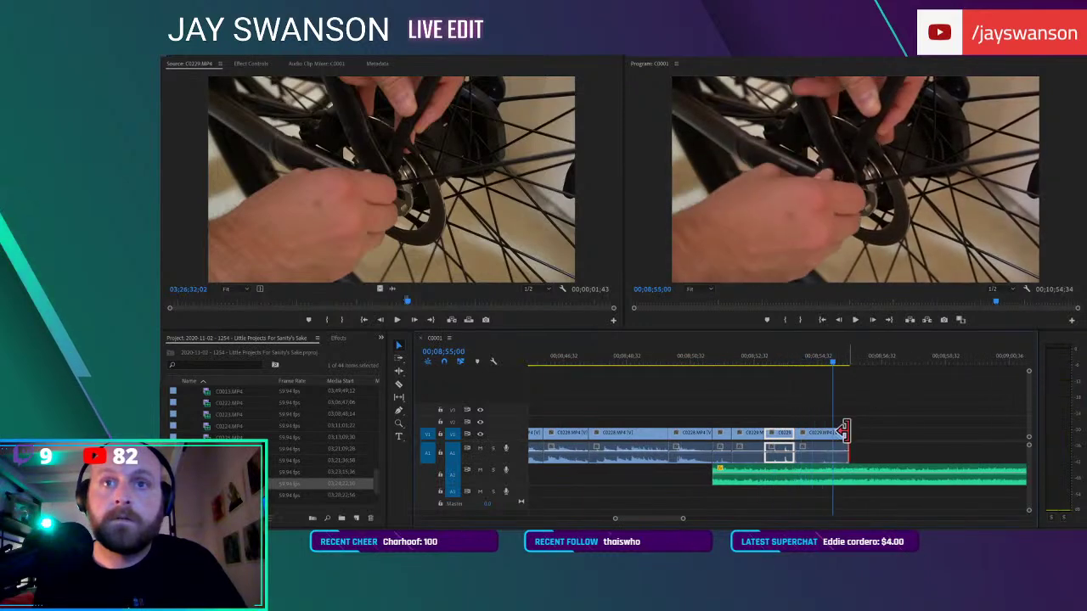
left_click_drag(846, 431, 828, 432)
Mark a wheel shot in C0229 from about 03;26;45 to 03;26;48;12 and append it at 00;08;55;00
left_click_drag(405, 293, 430, 304)
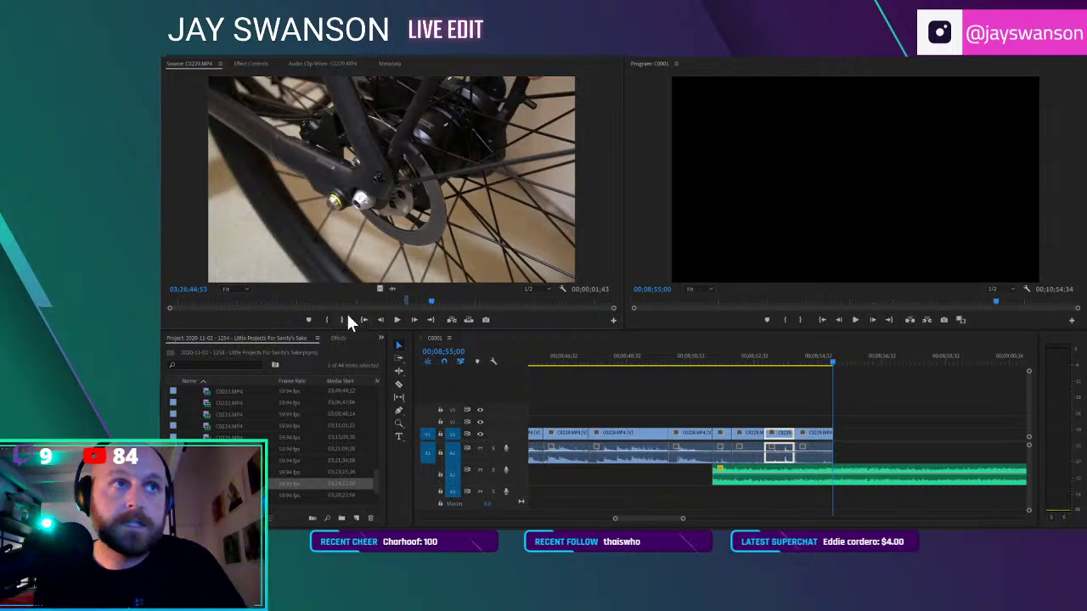
key("space")
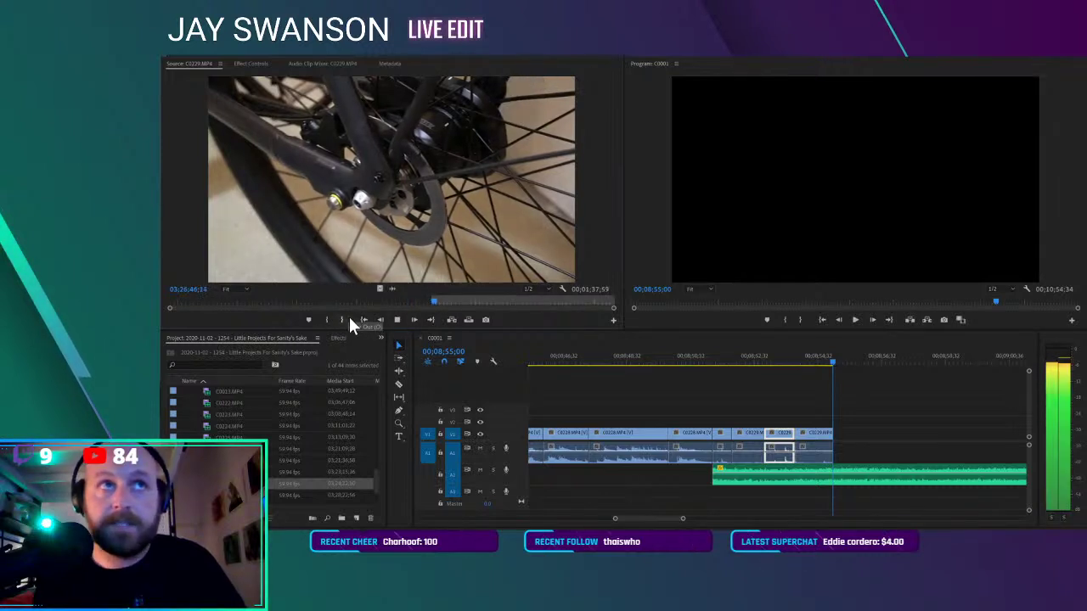
left_click(343, 316)
left_click_drag(388, 223, 833, 446)
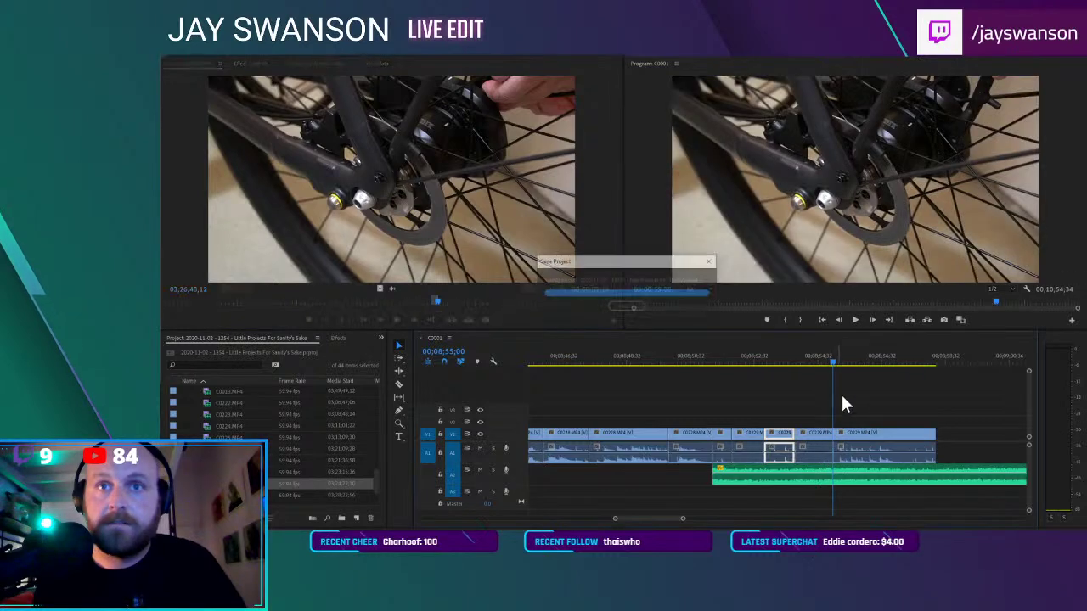
Review the appended wheel shot, split it, and shorten the remainder so the sequence ends at 00;08;56;23
key("space")
key("=")
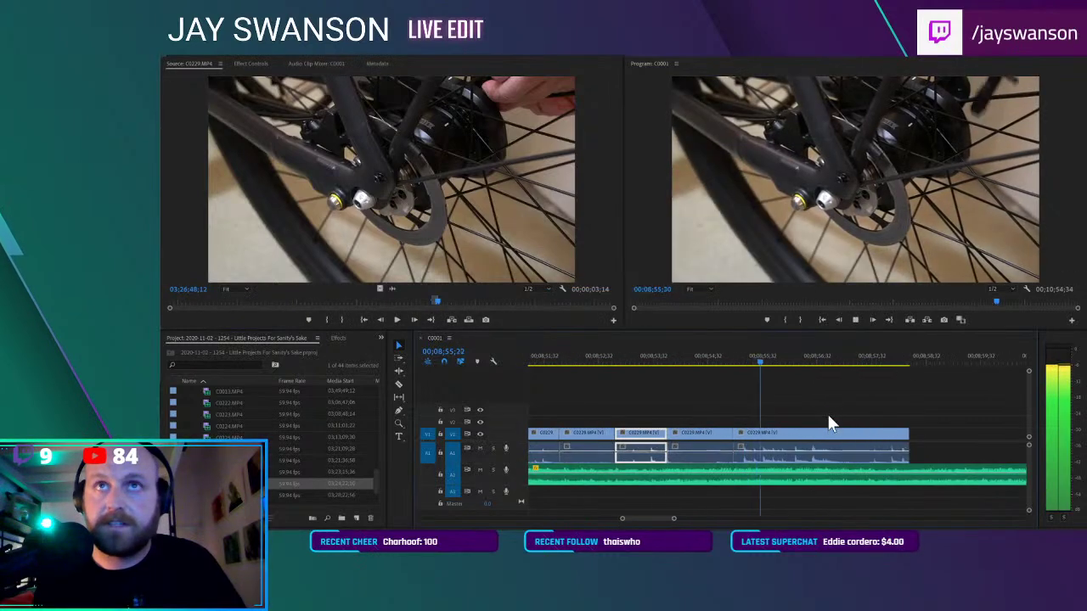
left_click(767, 361)
key("space")
key("space")
left_click(759, 361)
key("space")
key("space")
left_click_drag(749, 362, 795, 374)
key("v")
key("ctrl+k")
mouse_move(796, 431)
left_mouse_down()
mouse_move(875, 429)
mouse_move(809, 434)
left_mouse_up()
key("space")
key("space")
Mark the toolbox shot in C0229 through 03;27;35;56 and append it at 00;08;56;23
left_click_drag(448, 302, 516, 301)
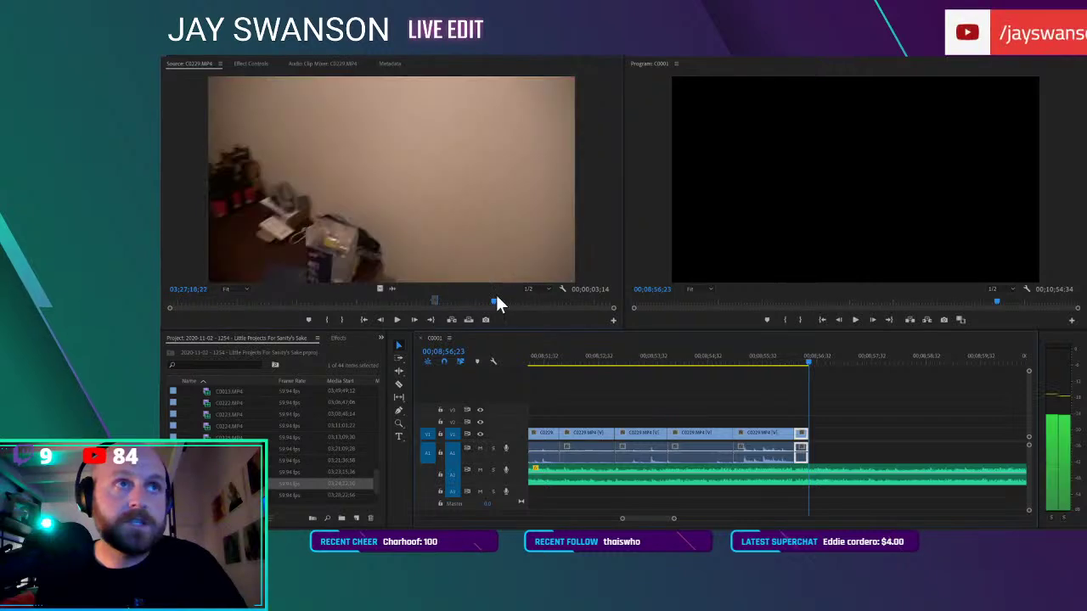
key("space")
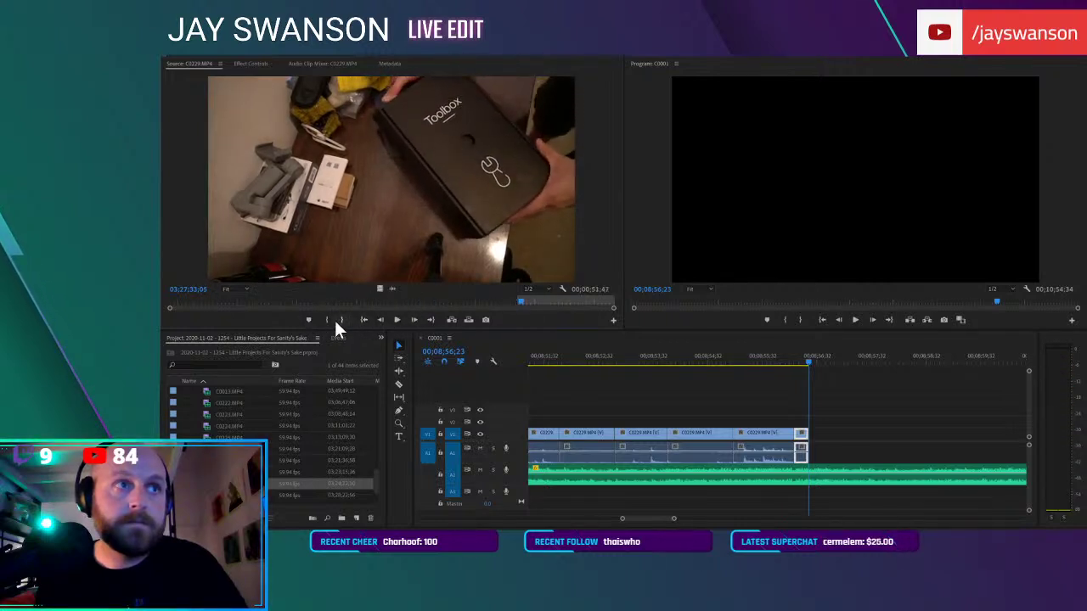
left_click(340, 321)
left_click_drag(383, 238, 822, 453)
Play the toolbox shot and extend its end to include more of the footage
left_click(800, 357)
key("space")
scroll(861, 416, "down", 1)
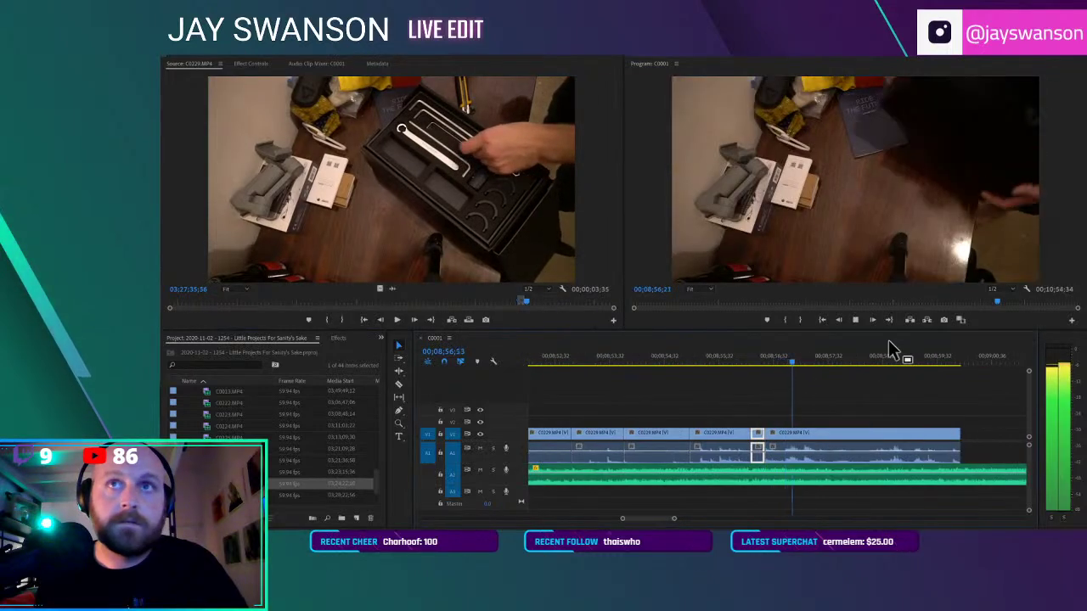
scroll(888, 418, "down", 1)
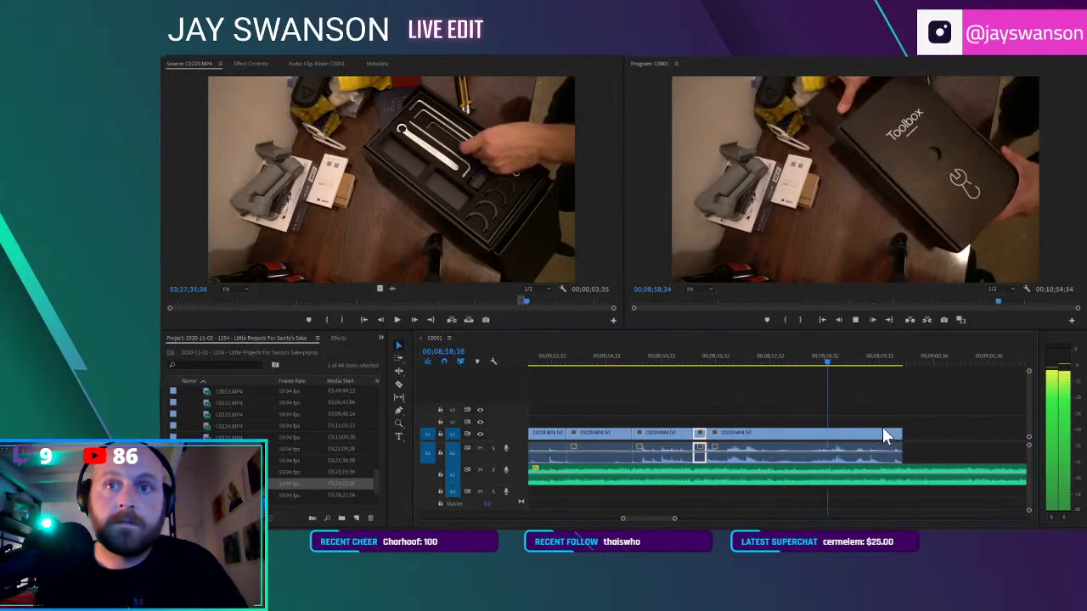
left_click_drag(907, 436, 1007, 436)
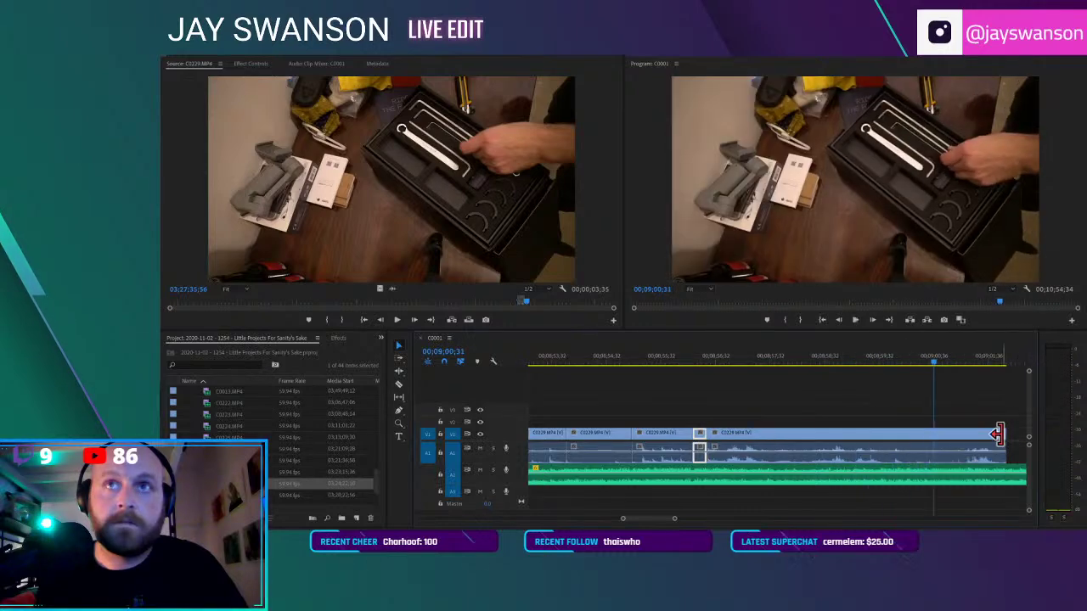
key("space")
key("minus")
scroll(1002, 435, "down", 5)
key("space")
left_click_drag(917, 436, 1022, 436)
scroll(1000, 436, "down", 1)
Split the extended toolbox shot and remove unwanted footage so the sequence ends at 00;09;04;03
key("space")
key("c")
left_click(941, 433)
key("v")
left_click_drag(952, 434, 910, 437)
left_click(885, 362)
key("space")
key("space")
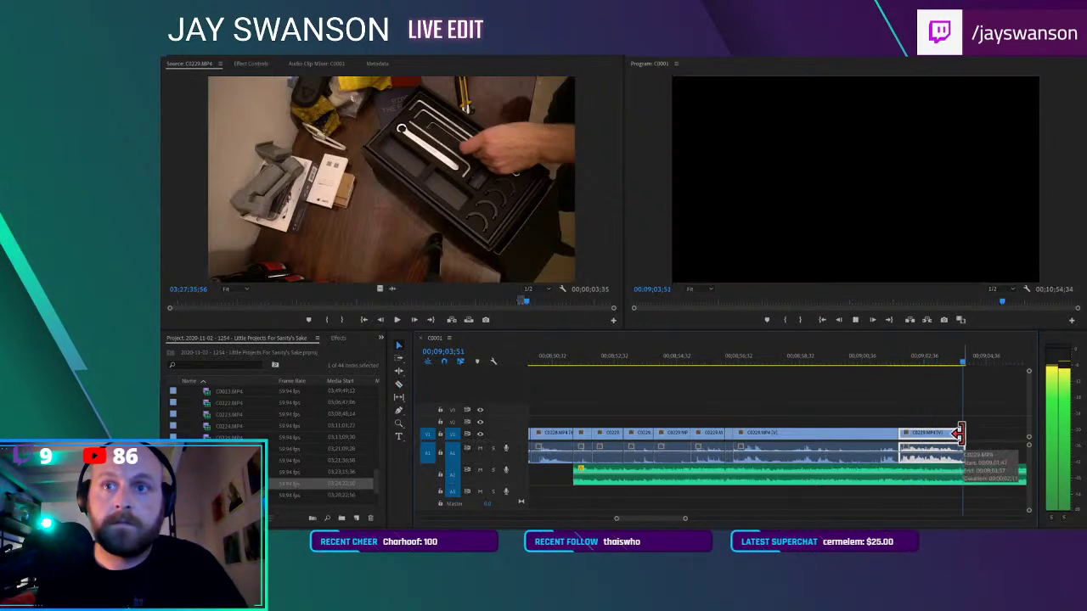
Mark C0229 from the hex key close-up near 03;28;02 onward and append it at 00;09;04;03
left_click_drag(525, 301, 573, 301)
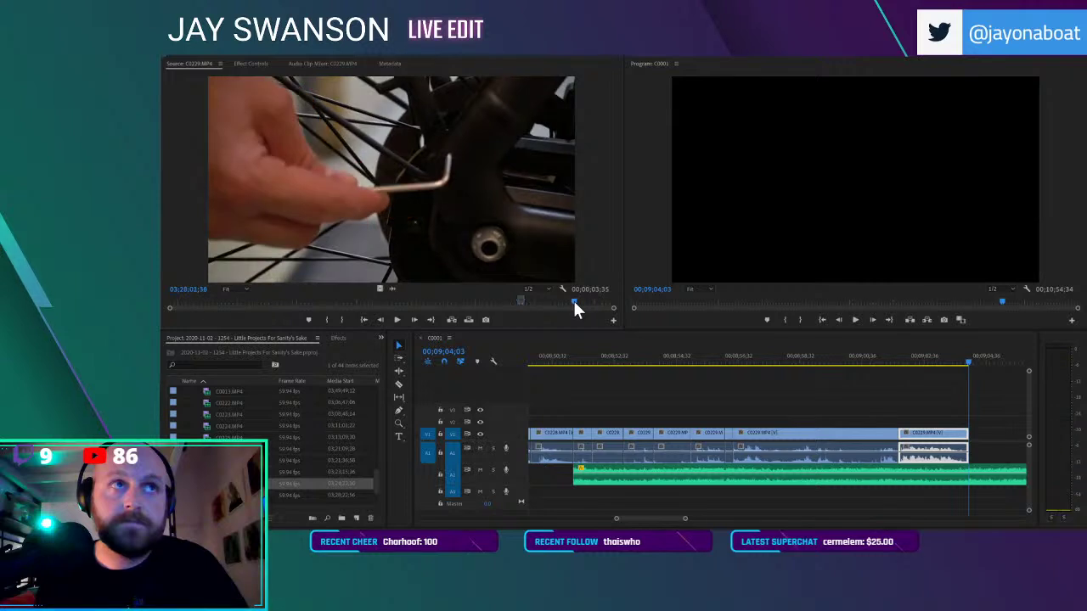
left_click(329, 320)
key("space")
left_click_drag(1076, 385, 927, 436)
Play the appended hex key close-up and split it shortly after its start, tightening the cut
key("space")
key("minus")
key("c")
left_click(938, 435)
key("v")
key("space")
Continue through the hex key close-up and split its remaining footage a second time
key("c")
scroll(934, 447, "down", 2)
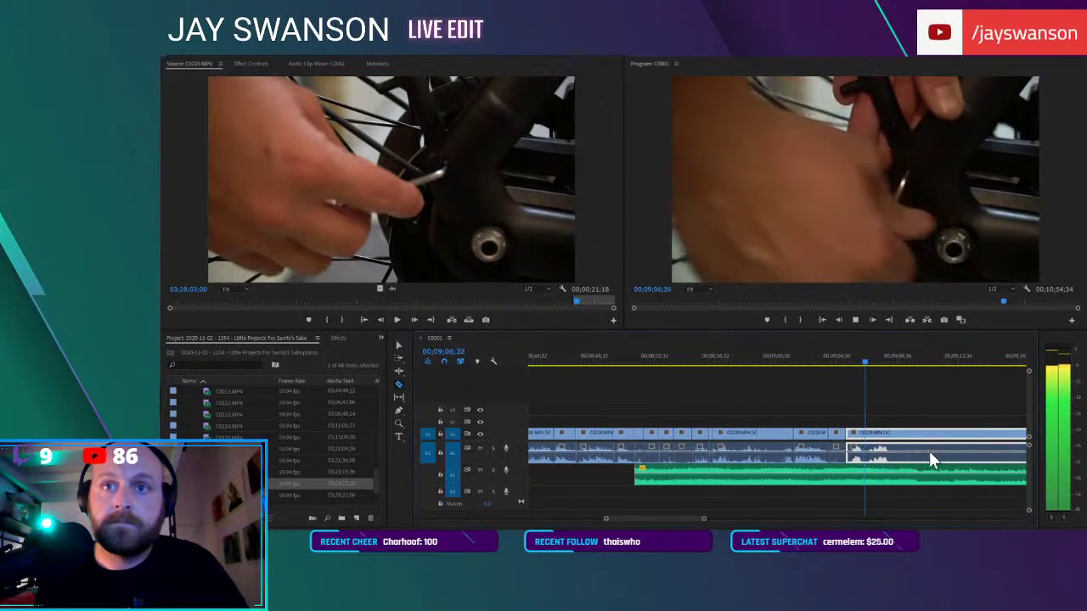
key("v")
scroll(927, 452, "down", 2)
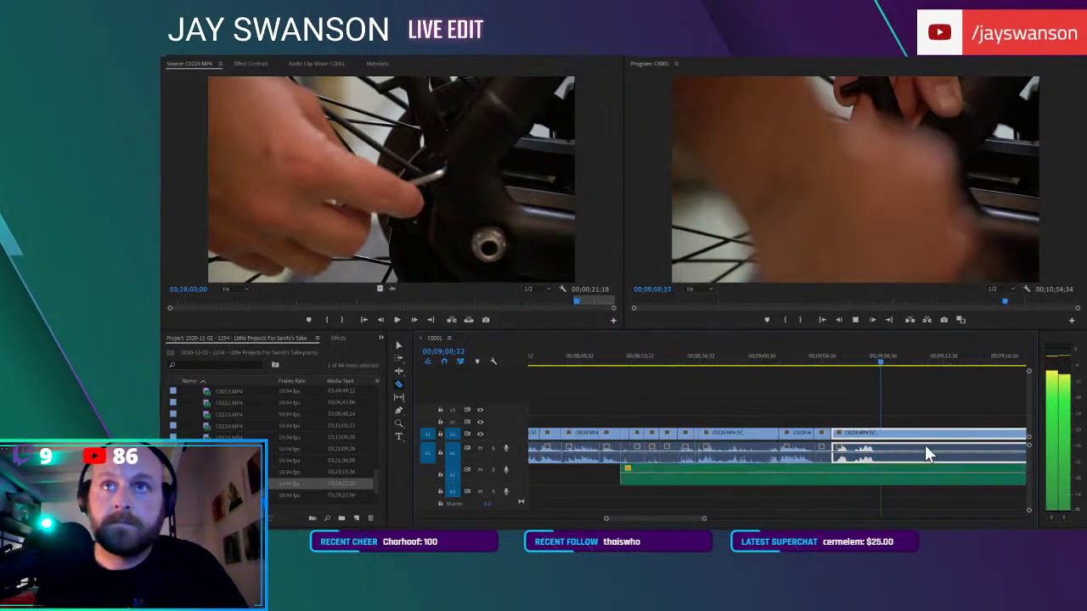
key("space")
key("c")
key("ctrl+k")
key("space")
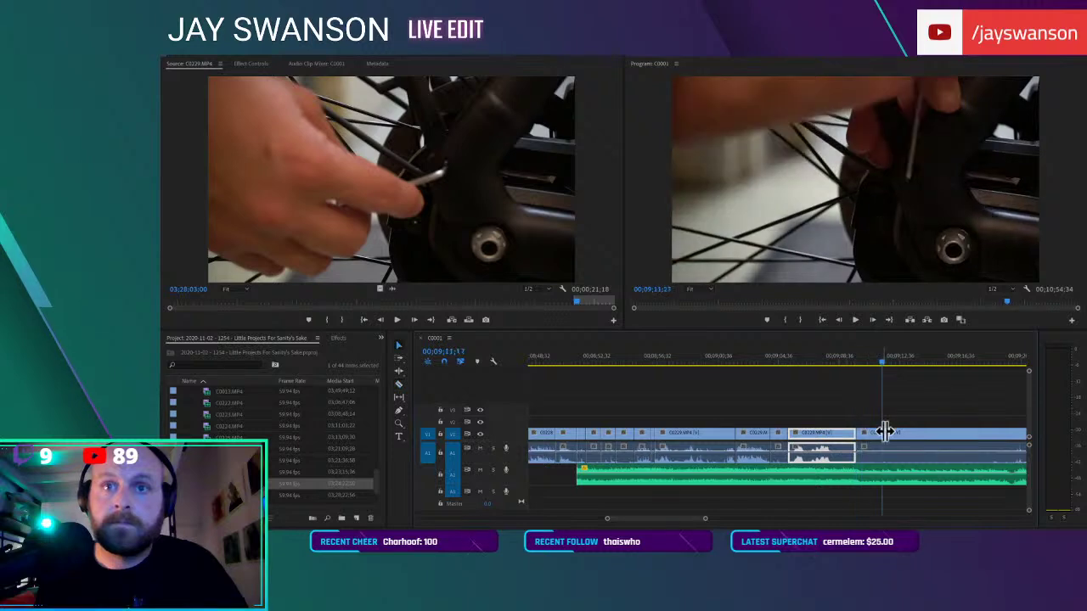
Cut the last part of the hex key footage at 00;09;10;17 and delete everything after it
scroll(900, 431, "down", 2)
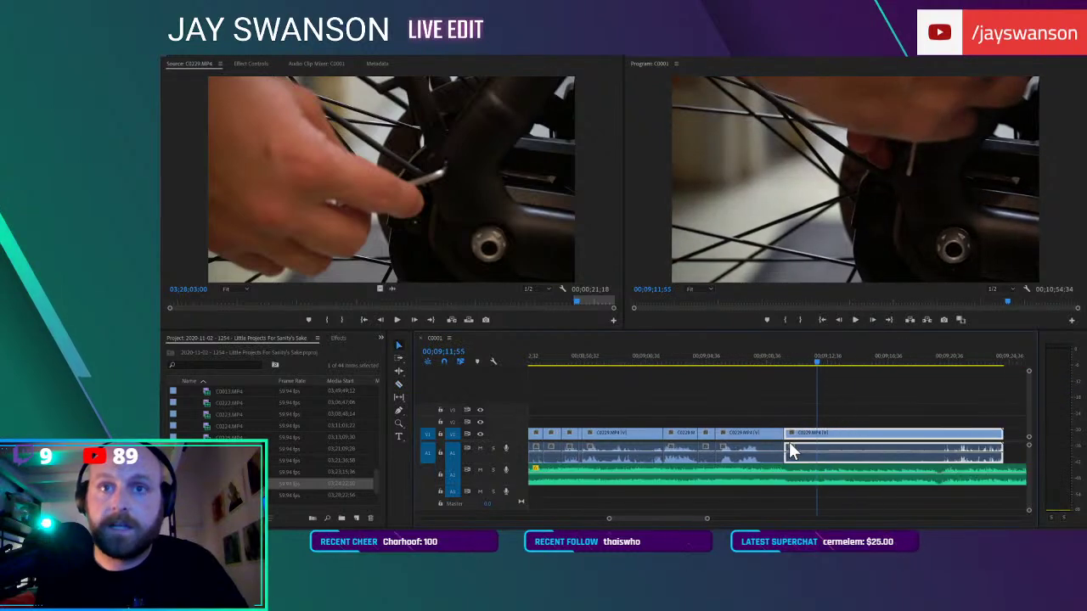
mouse_move(786, 433)
left_mouse_down()
mouse_move(869, 431)
mouse_move(787, 434)
left_mouse_up()
left_click(773, 355)
key("space")
key("space")
key("c")
left_click(794, 434)
key("v")
left_click_drag(815, 428, 913, 437)
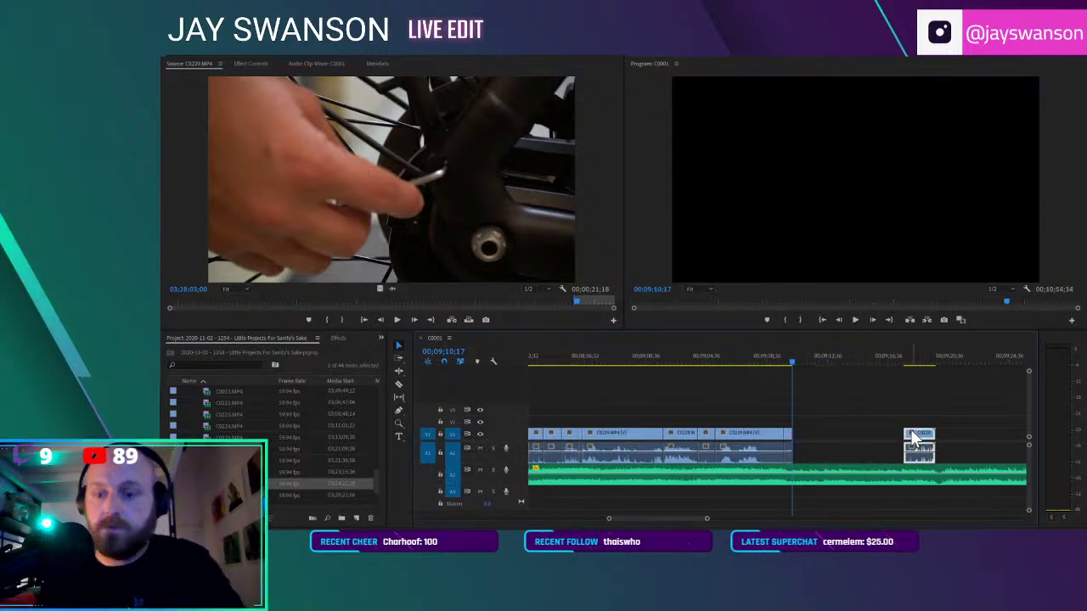
key("Delete")
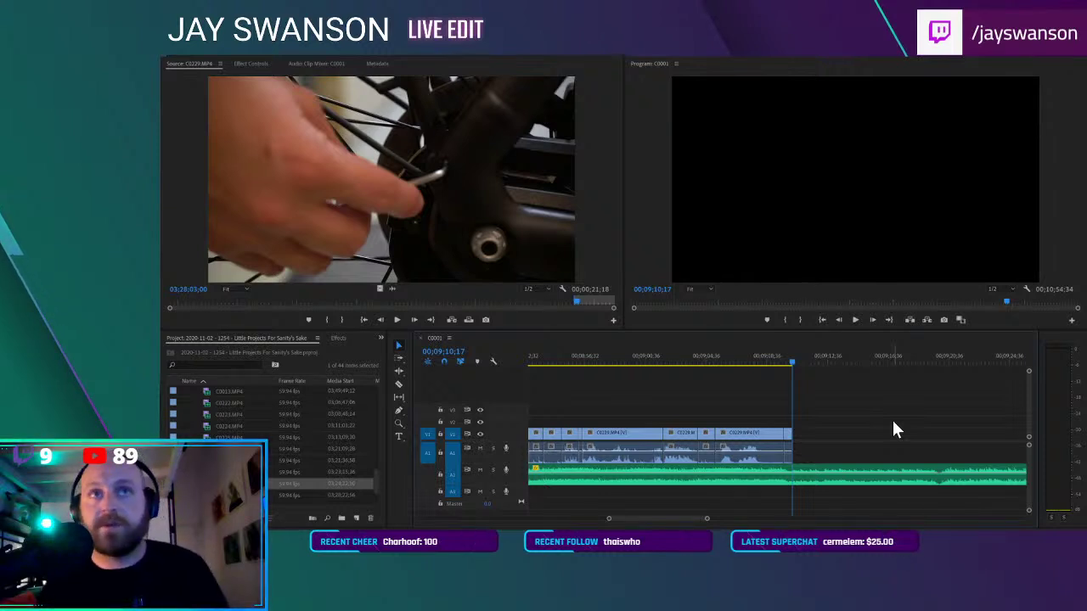
Open C0230.MP4 as the source and set its In point at about 03;28;38;44
double_click(230, 495)
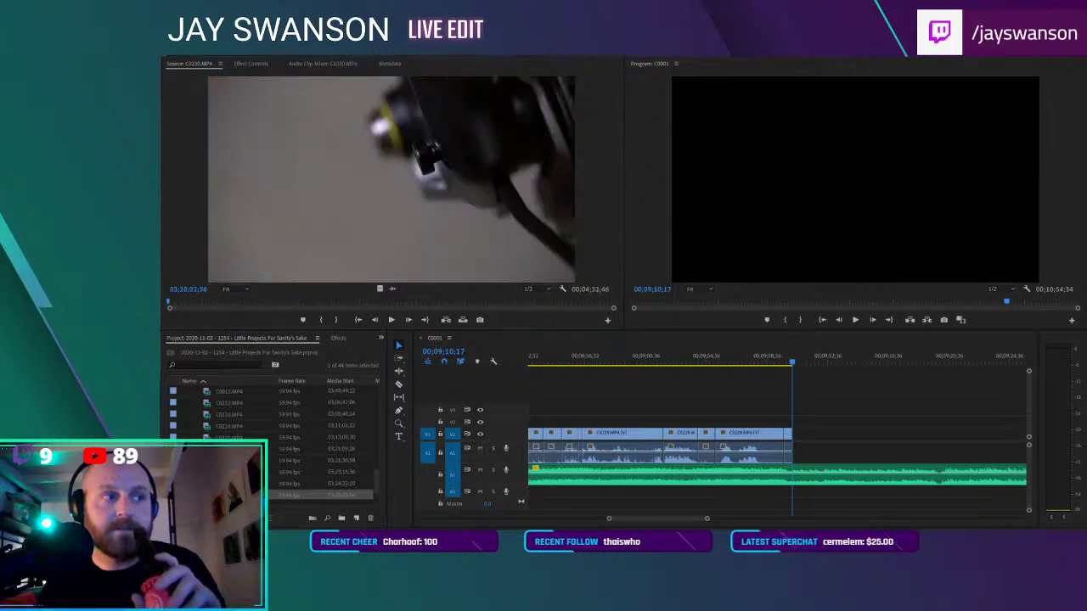
left_click_drag(174, 301, 194, 313)
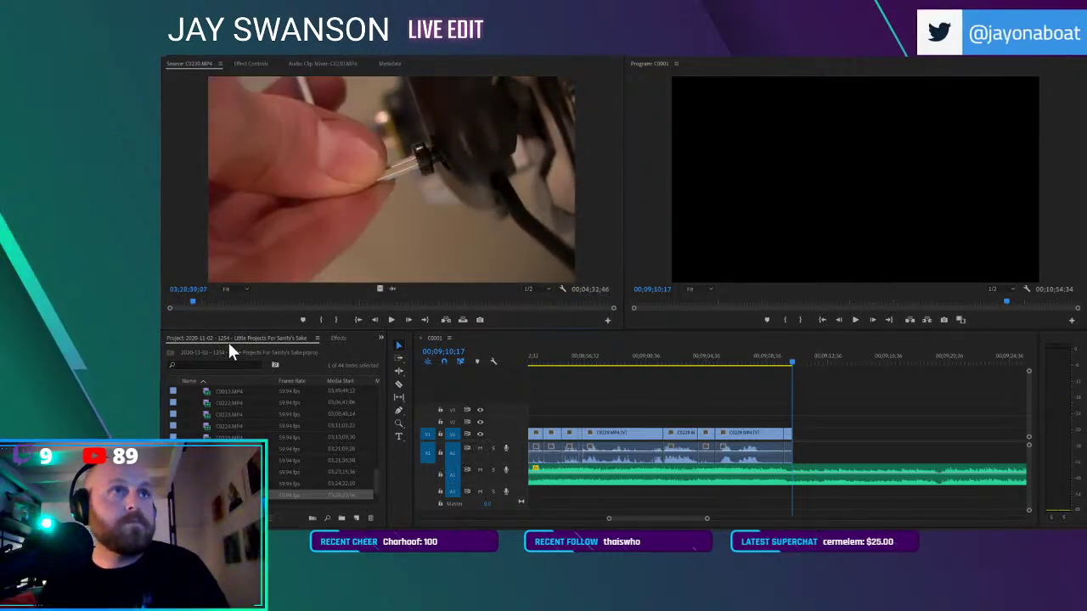
key("Left")
key("Left")
key("Left")
key("Left")
key("Left")
key("Left")
key("Left")
key("Left")
key("Left")
key("Left")
key("Left")
key("Left")
key("Left")
key("Left")
key("Left")
key("Left")
key("Left")
key("Left")
key("Left")
key("Left")
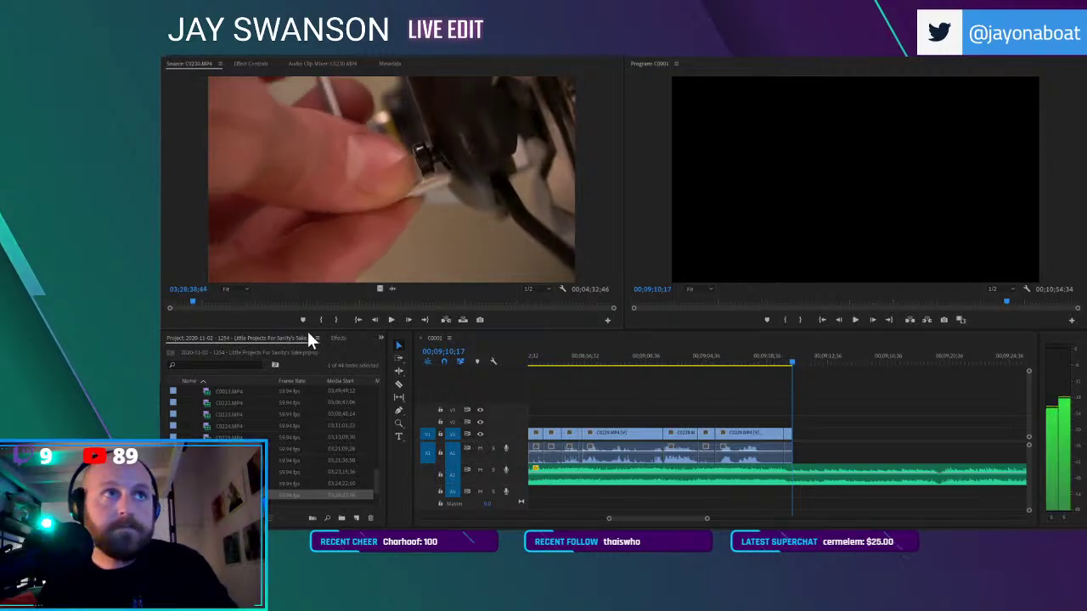
left_click(321, 321)
Set the C0230 Out point at 03;29;08;19 and append only its video at 00;09;10;17
left_click_drag(296, 302, 241, 301)
left_click(342, 320)
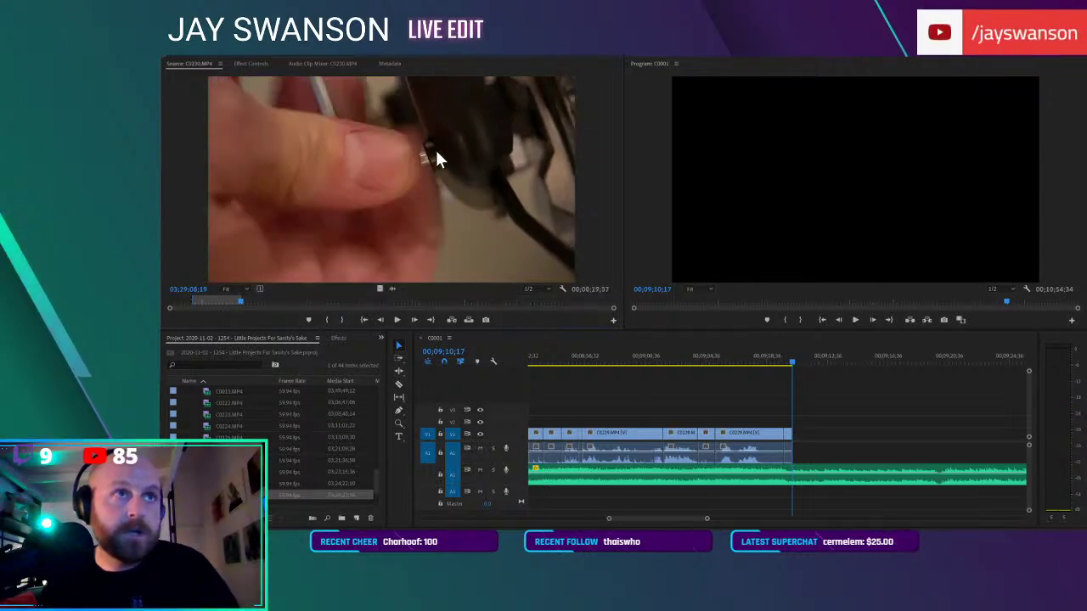
left_click_drag(380, 289, 788, 437)
Play the new C0230 hex key footage, split it at 00;09;10;43 and move the remainder further along the timeline
left_click(783, 364)
key("space")
key("c")
scroll(803, 391, "down", 2)
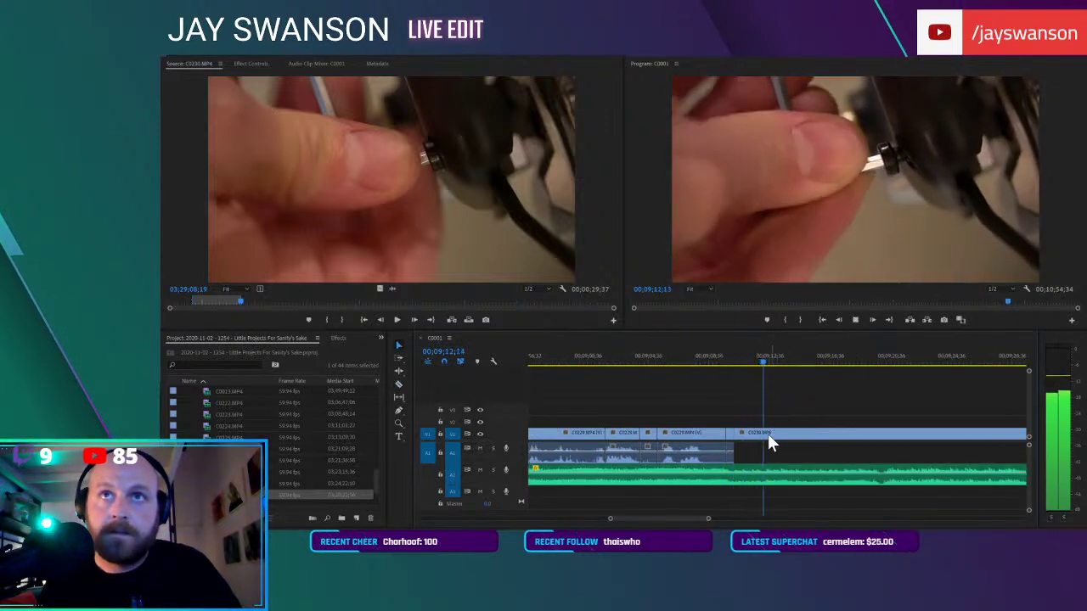
left_click(730, 356)
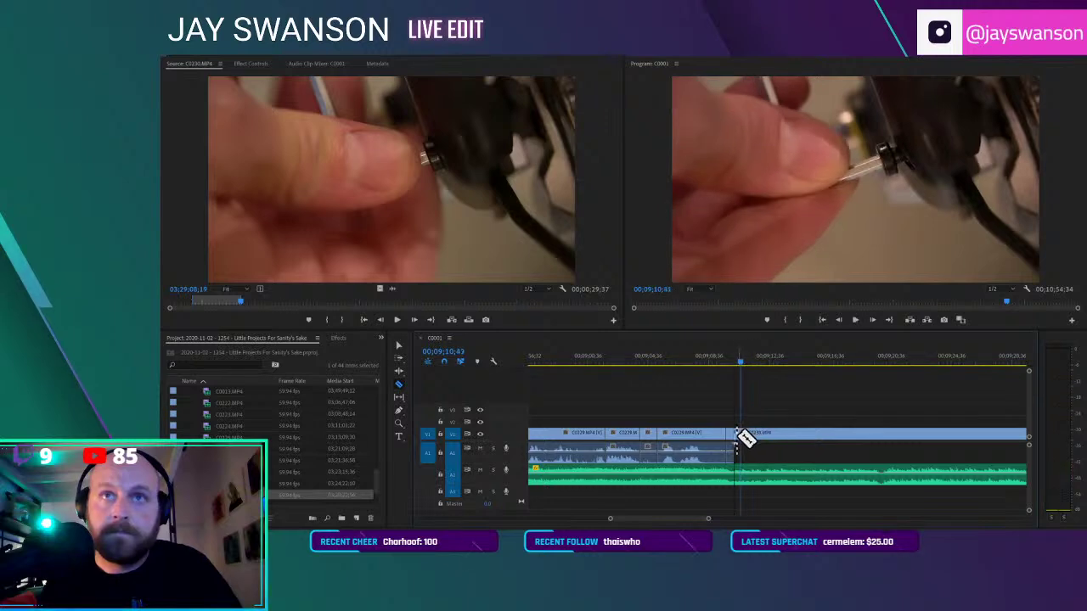
left_click_drag(745, 432, 845, 429)
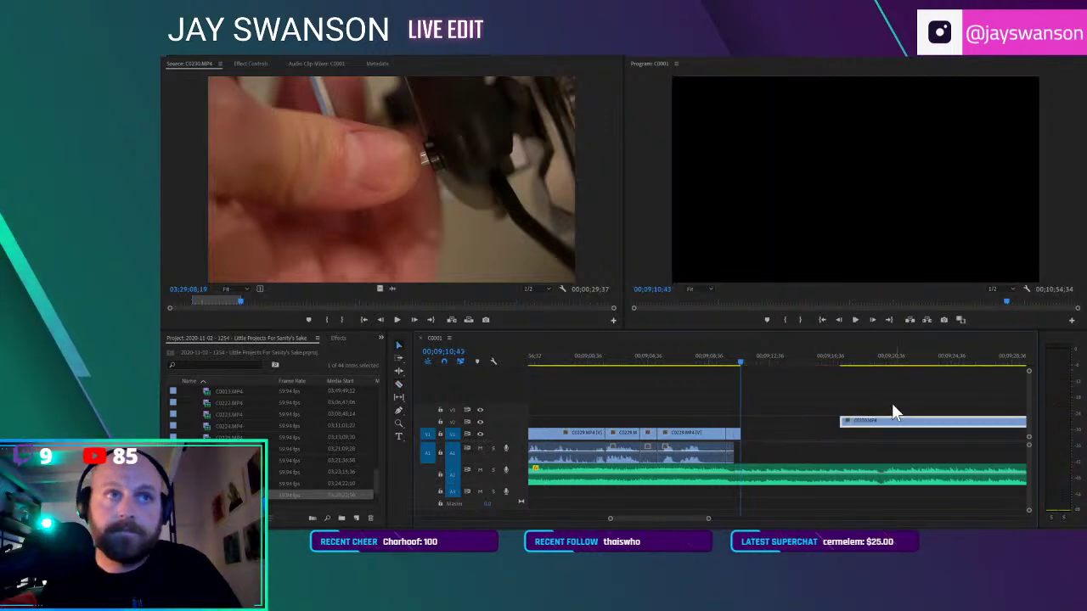
Mark C0230.MP4 from about 03;29;30;06 to 03;29;31;07 and place only its video at 00;09;10;43
left_click_drag(289, 303, 276, 303)
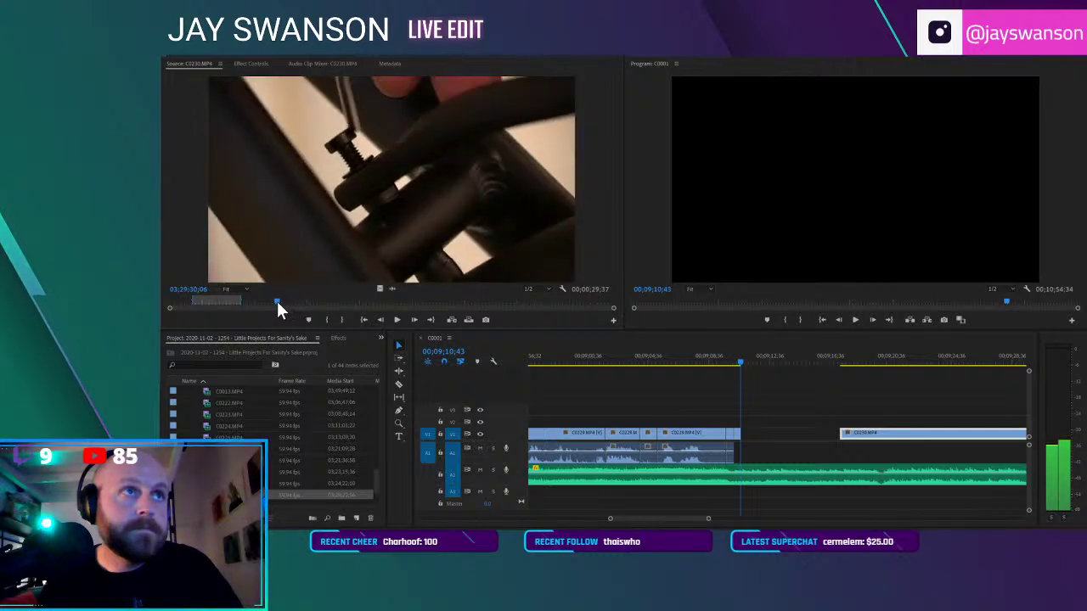
key("space")
key("space")
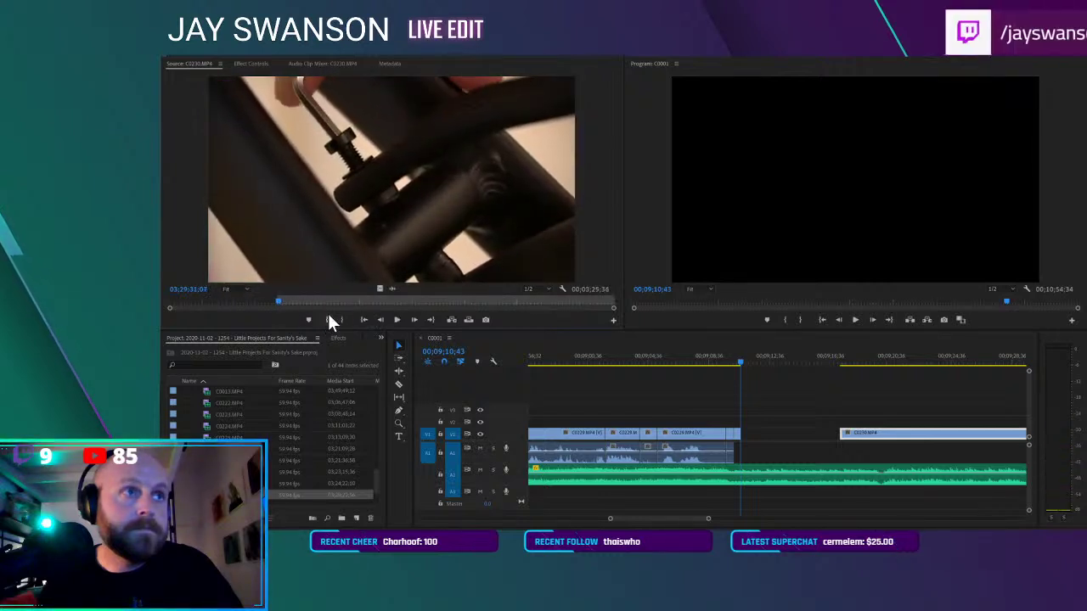
key("o")
left_click_drag(380, 289, 742, 442)
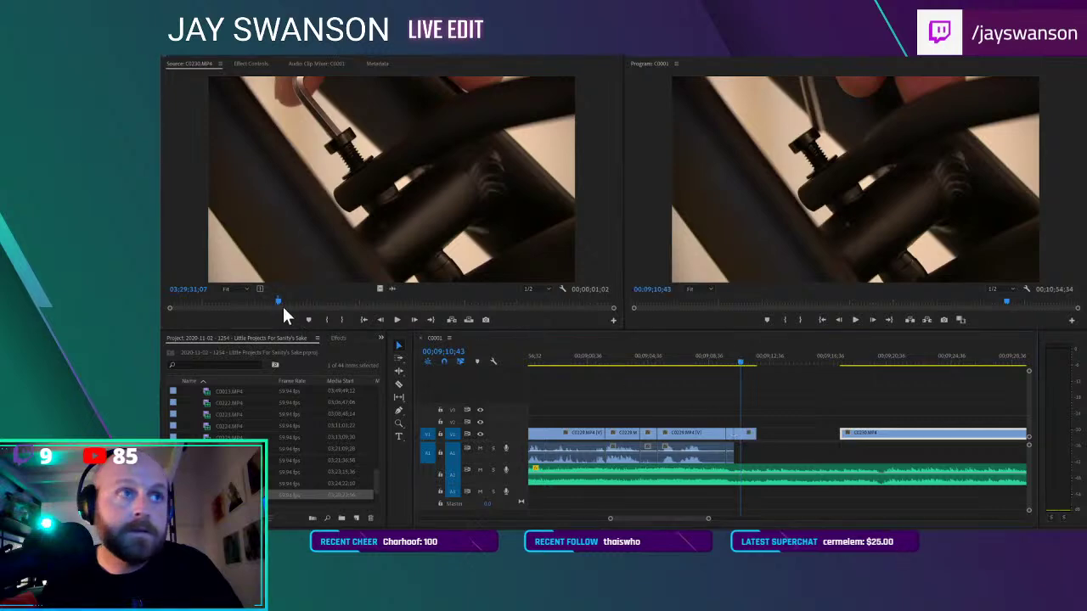
Set the C0230 In point at 03;29;39;13 and place the rest of its video on V2, past the edited shots
mouse_move(288, 302)
left_mouse_down()
mouse_move(315, 311)
mouse_move(636, 301)
mouse_move(293, 311)
left_mouse_up()
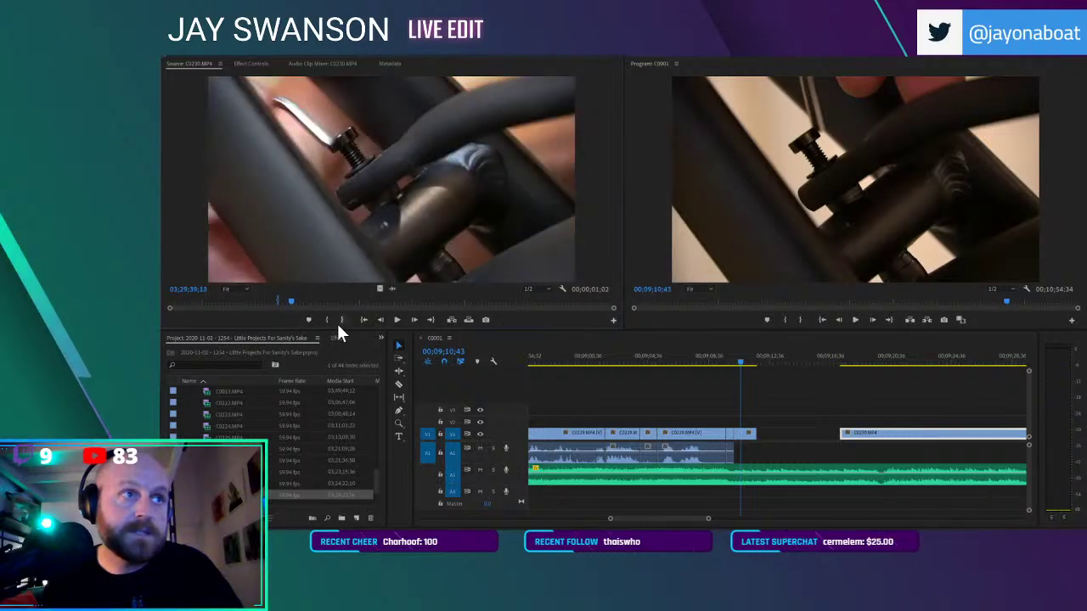
key("i")
scroll(759, 448, "down", 4)
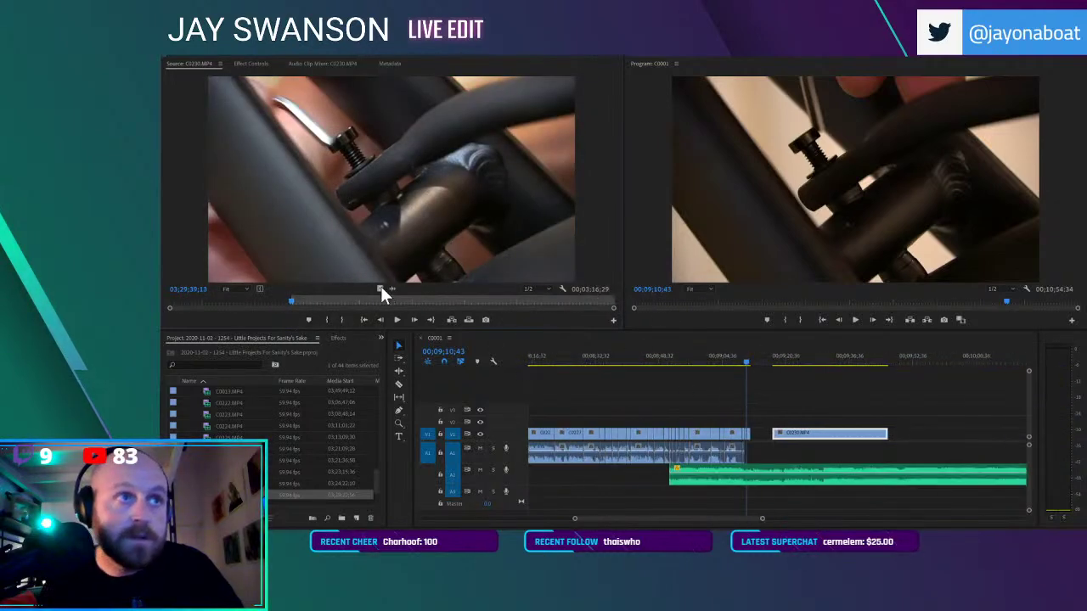
left_click_drag(381, 283, 839, 425)
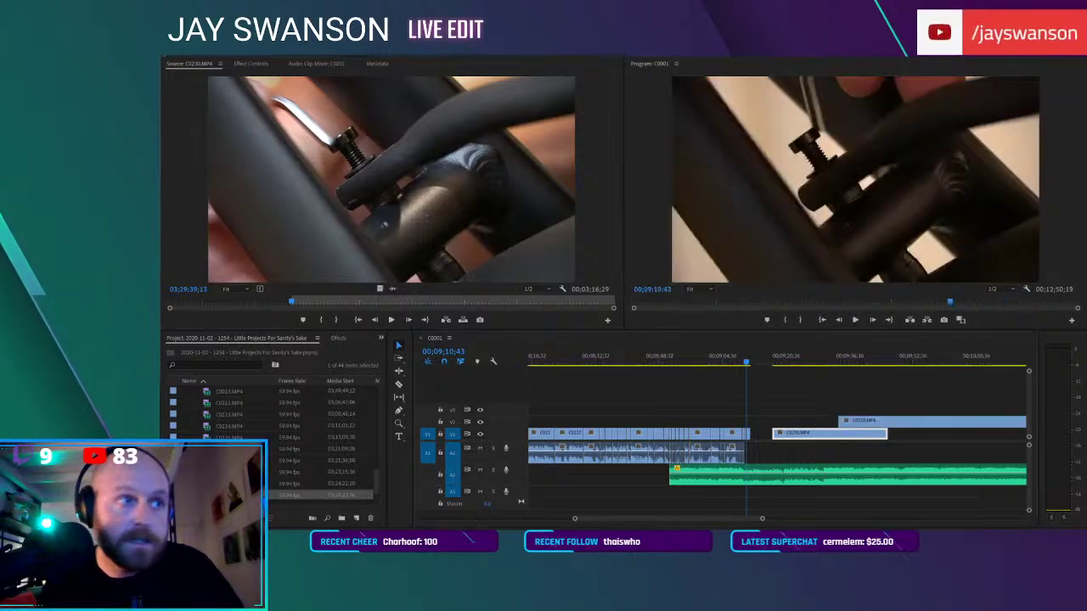
Review C0228.MP4 and the end of C0229.MP4 for another usable shot of the hex key near the wheel
double_click(208, 472)
left_click_drag(472, 300, 487, 310)
double_click(208, 484)
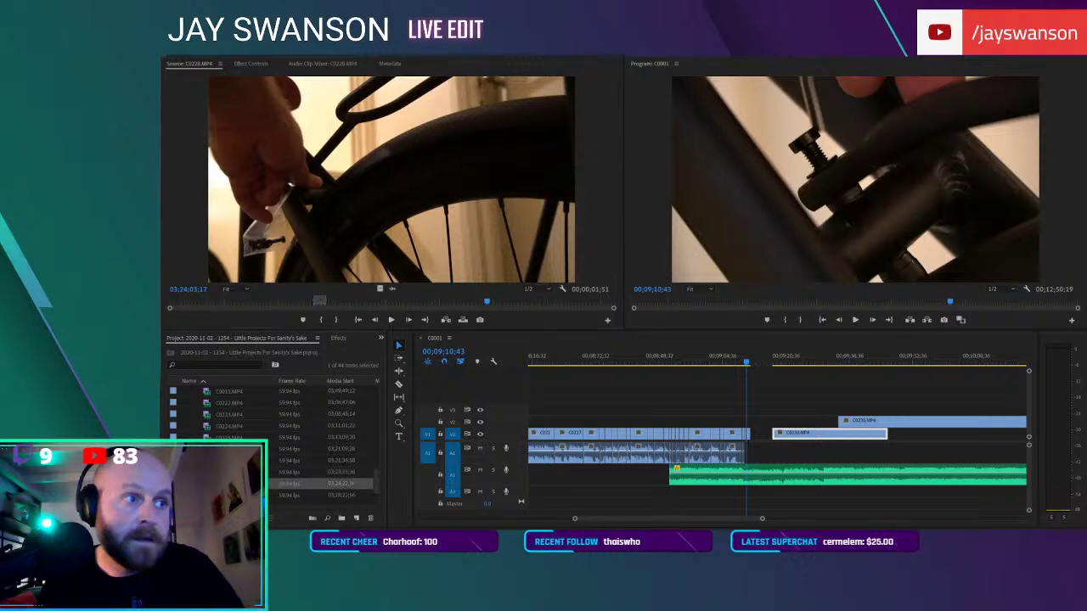
left_click_drag(232, 299, 580, 297)
key("space")
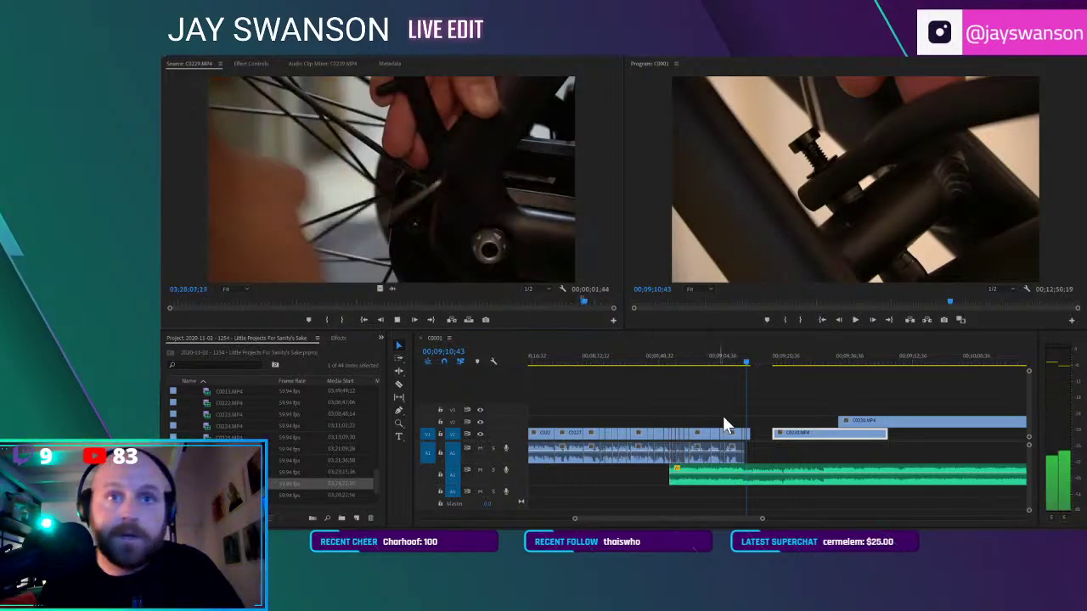
scroll(756, 438, "up", 5)
key("space")
key("o")
key("space")
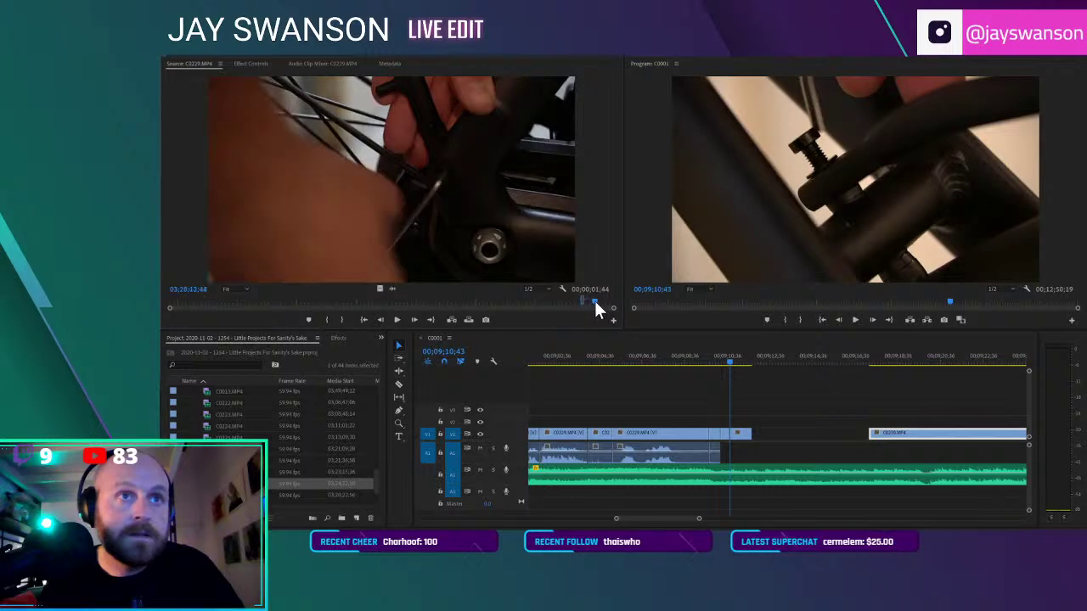
Mark a 00;00;01;30 section of C0229 ending at 03;28;15;19 and append only its video after the last C0230 shot
left_click(327, 319)
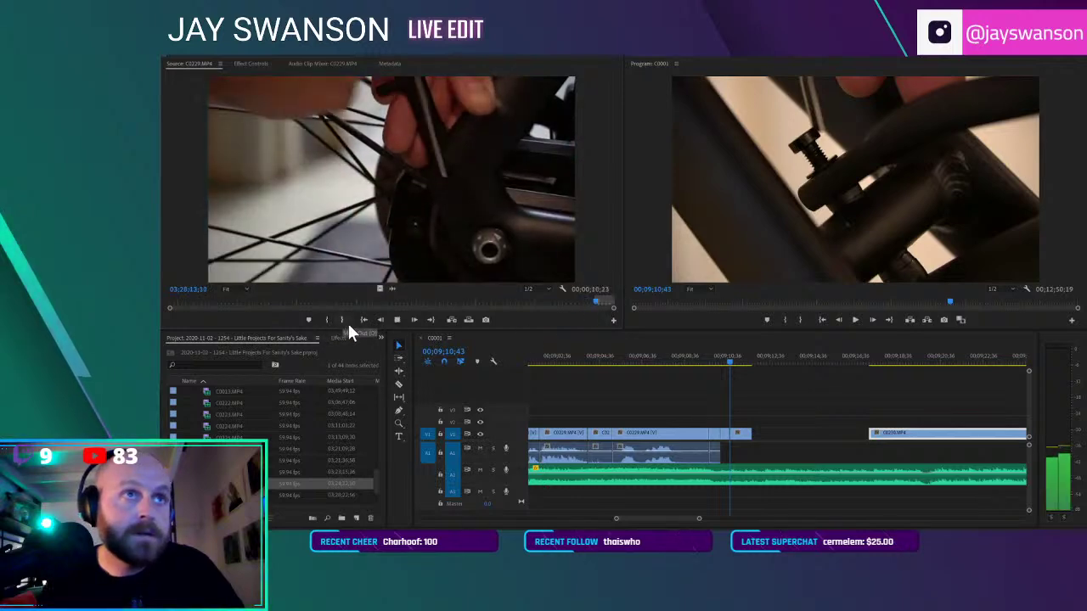
left_click(343, 319)
left_click_drag(382, 289, 764, 432)
key("space")
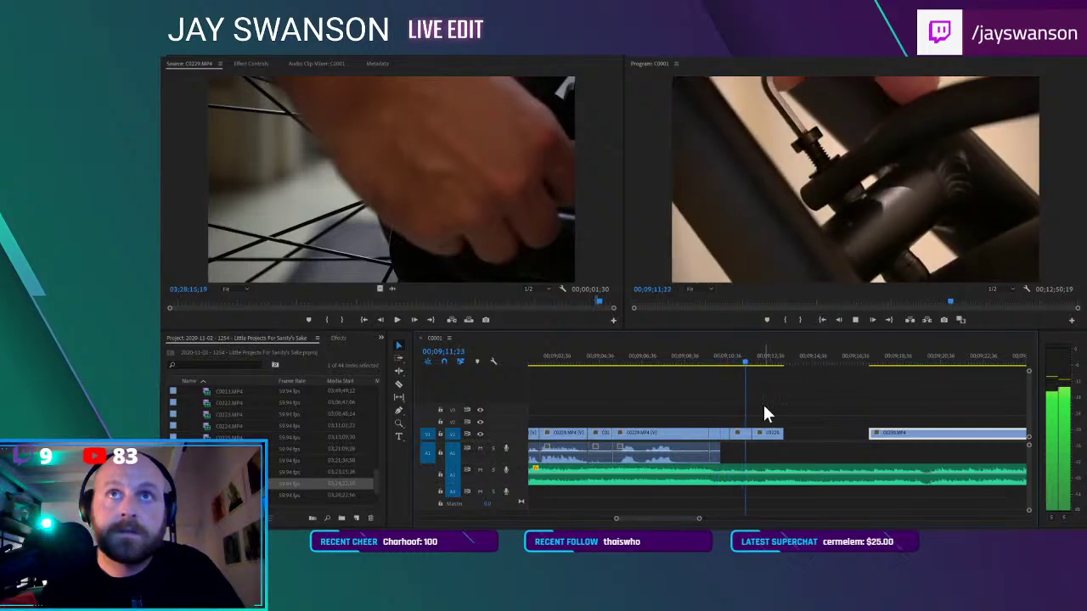
Replay the latest cuts, tighten the new C0229 shot and move the leftover C0230 hex key clip directly behind it
left_click(717, 357)
key("space")
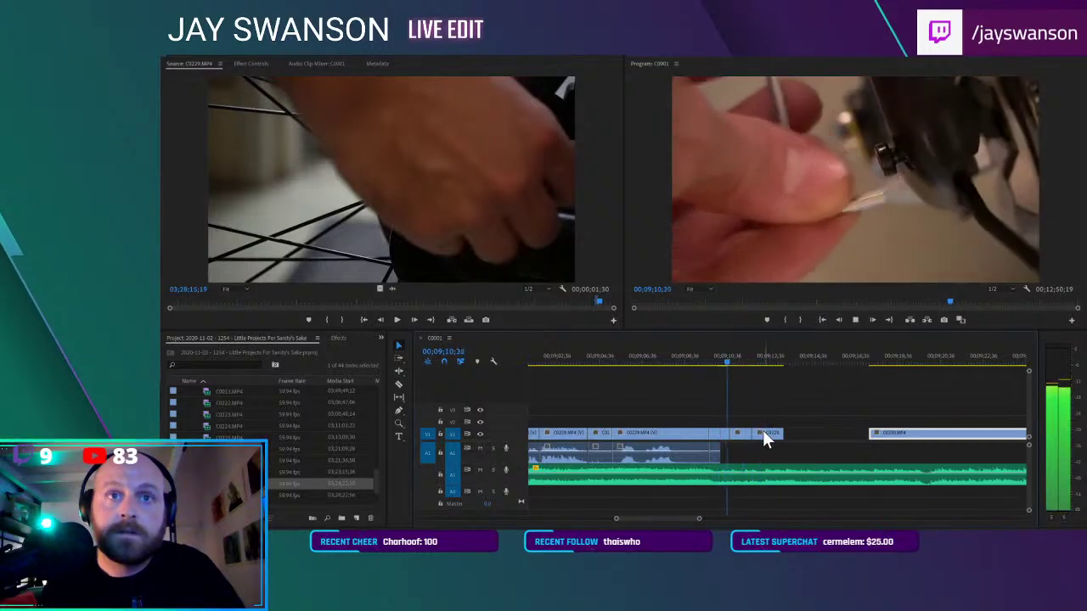
left_click(706, 357)
key("space")
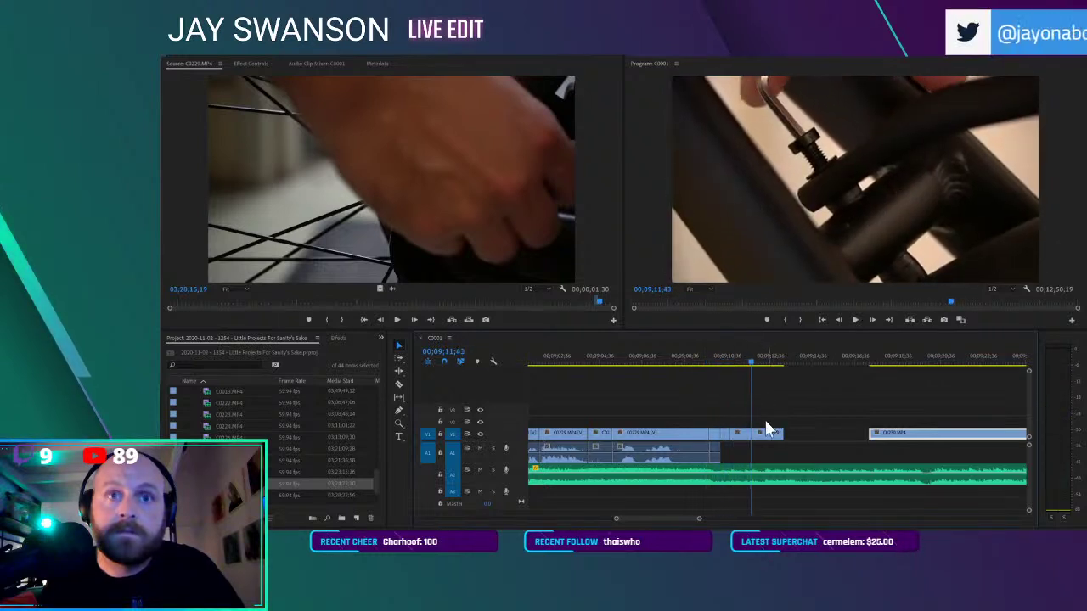
left_click(723, 362)
left_click_drag(768, 433, 764, 433)
key("space")
left_click_drag(872, 432, 791, 437)
Cut the hex key shot at 00;09;12;51 and the V2 C0230 shot at 00;09;13;20, moving both remainders further along
key("space")
key("space")
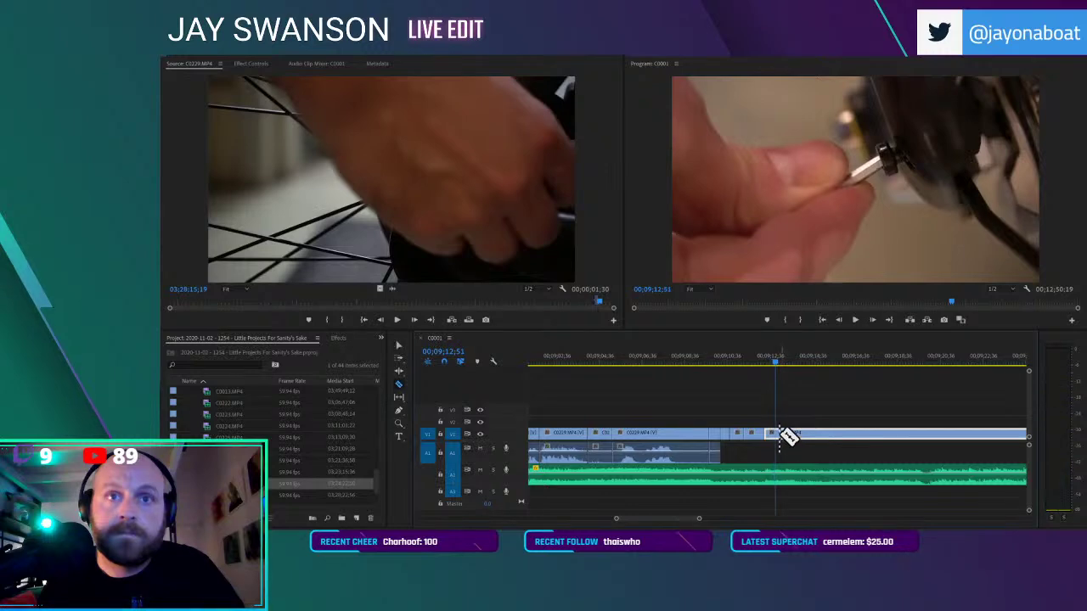
key("minus")
left_click_drag(760, 433, 804, 426)
left_click(744, 423)
key("v")
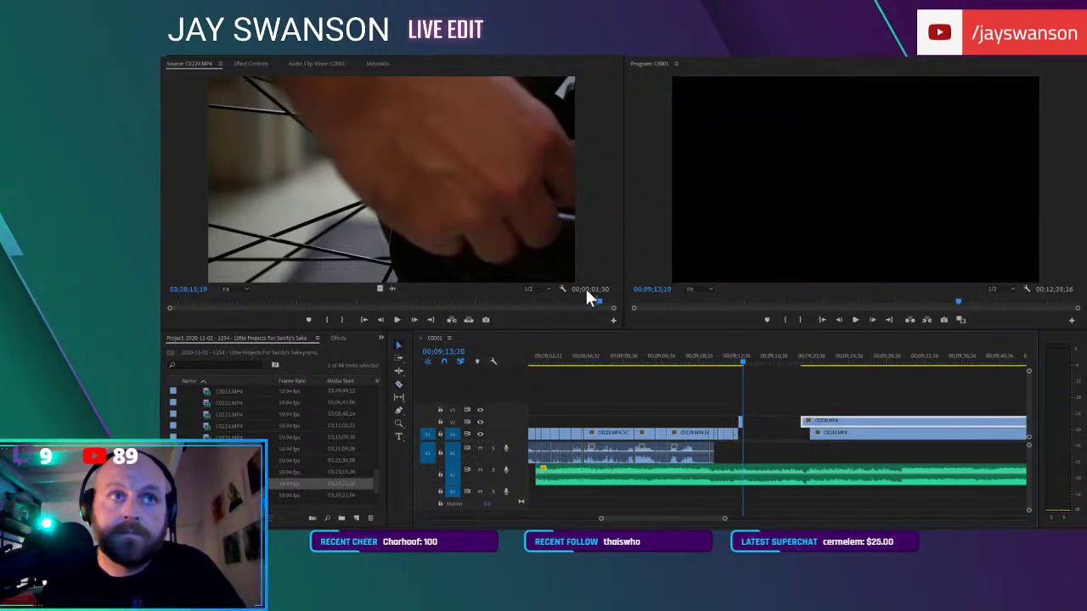
Mark a 00;00;01;35 section of C0229 ending at 03;28;18;18 and place only its video on V1 at 00;09;13;20
left_click(599, 300)
key("space")
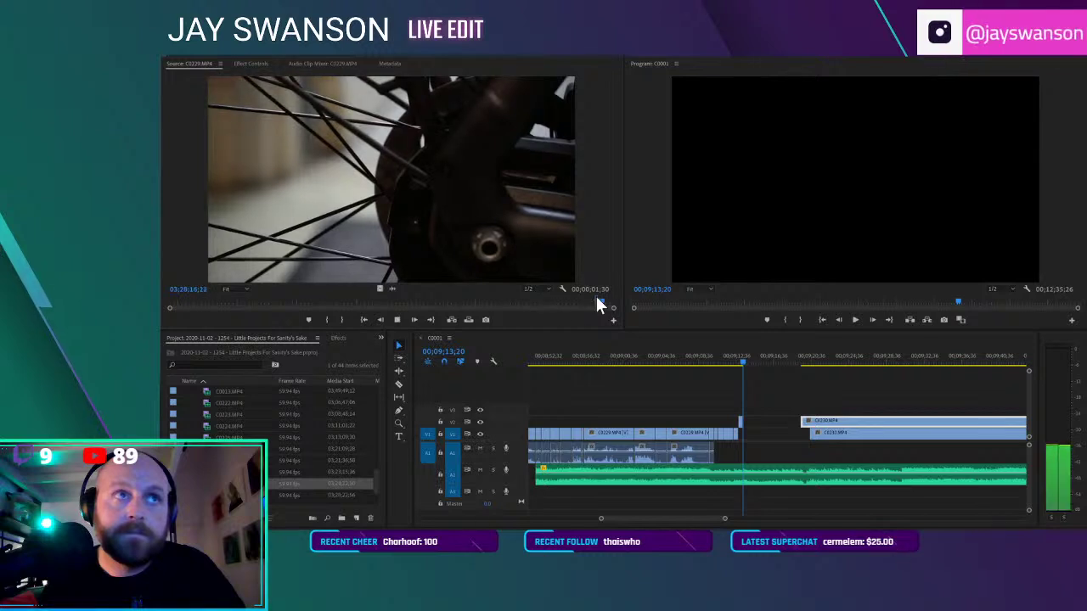
left_click(598, 302)
key("space")
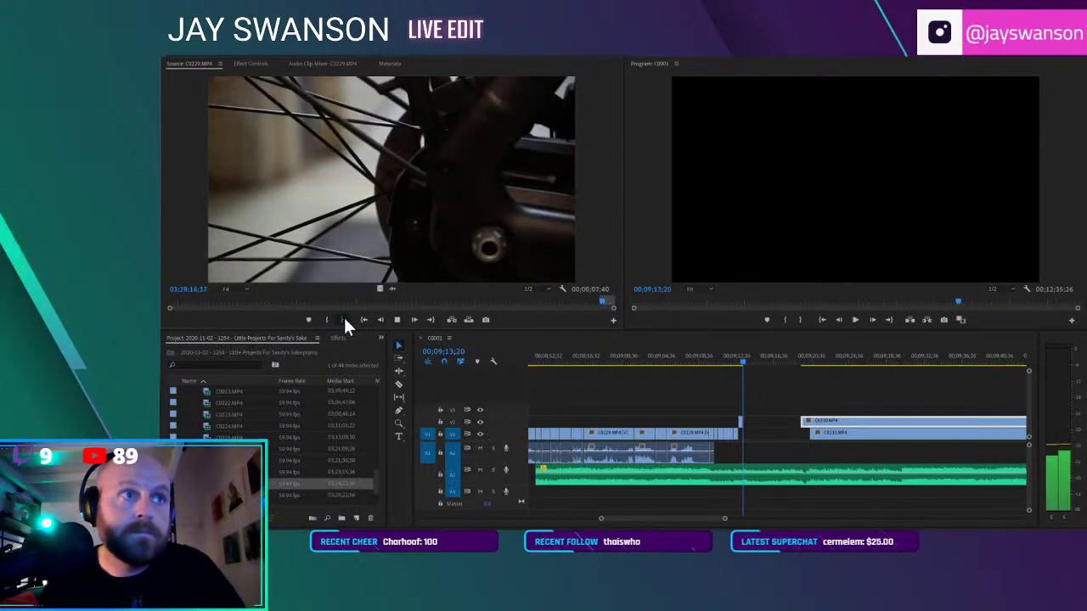
left_click_drag(379, 289, 746, 431)
Play through the new wheel shot and move the remaining V2 C0230 clip back to start where that shot ends
left_click(734, 357)
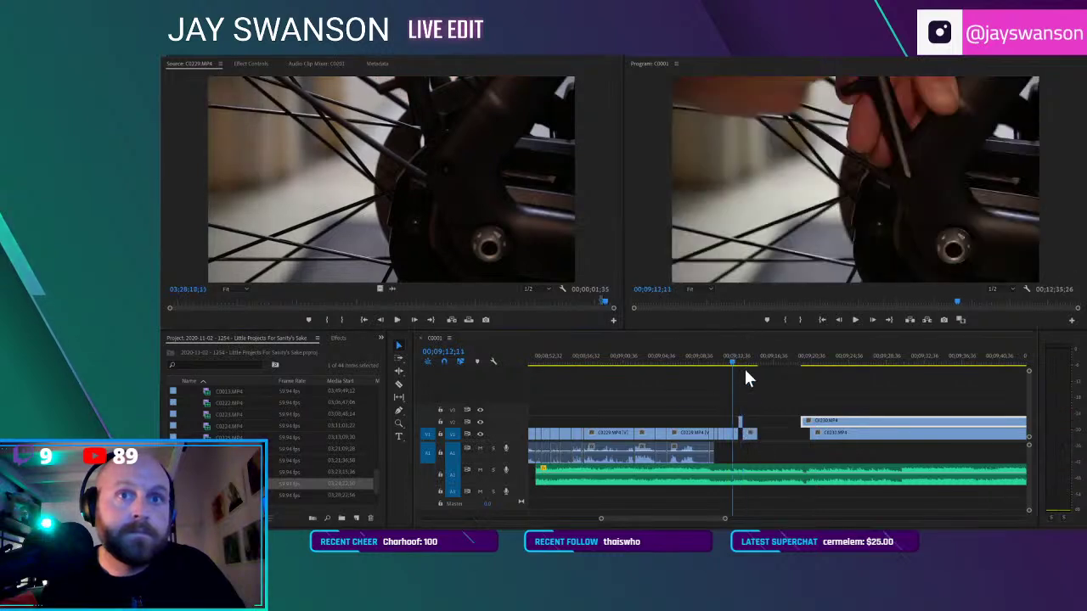
scroll(751, 382, "up", 2)
key("space")
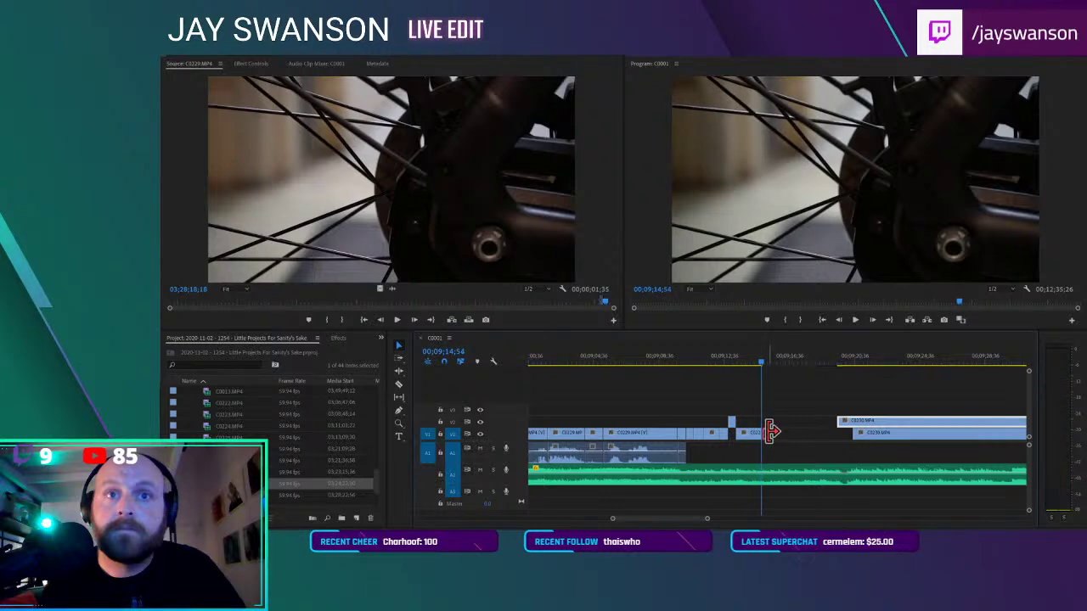
key("space")
left_click_drag(844, 427, 782, 429)
key("space")
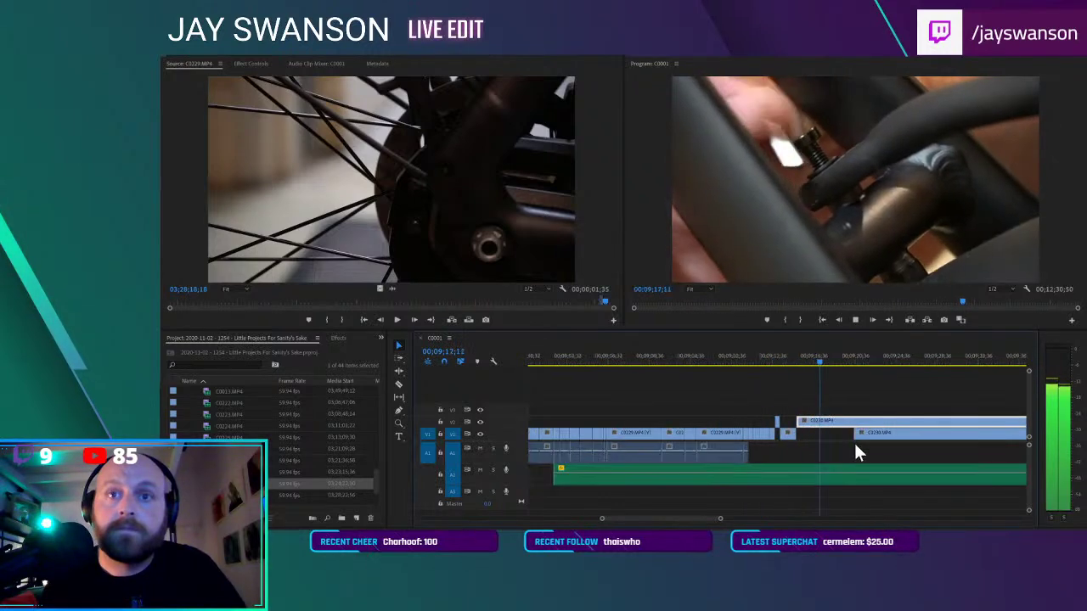
key("minus")
key("space")
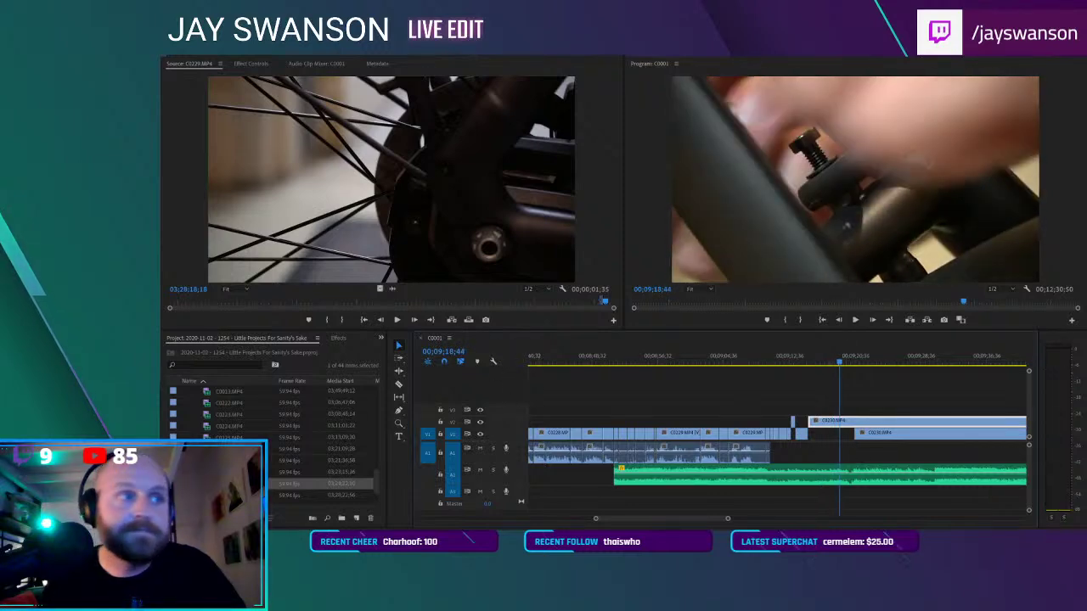
Skim the end of C0230.MP4 and look through the project clips for the next piece of footage
double_click(227, 495)
scroll(227, 495, "down", 1)
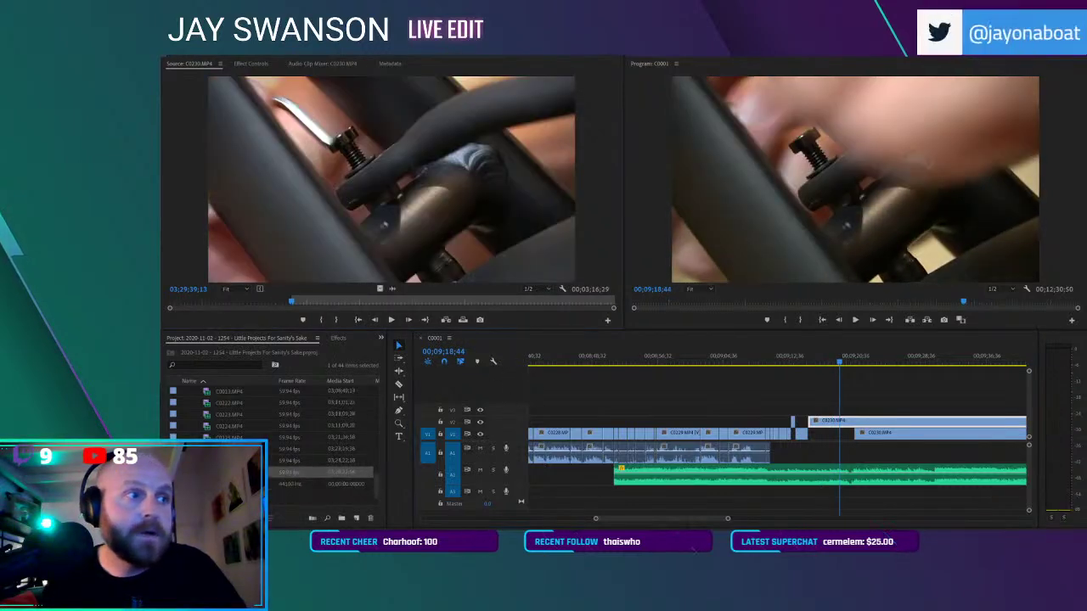
key("shift+2")
double_click(227, 473)
left_click_drag(332, 301, 517, 293)
left_click(518, 295)
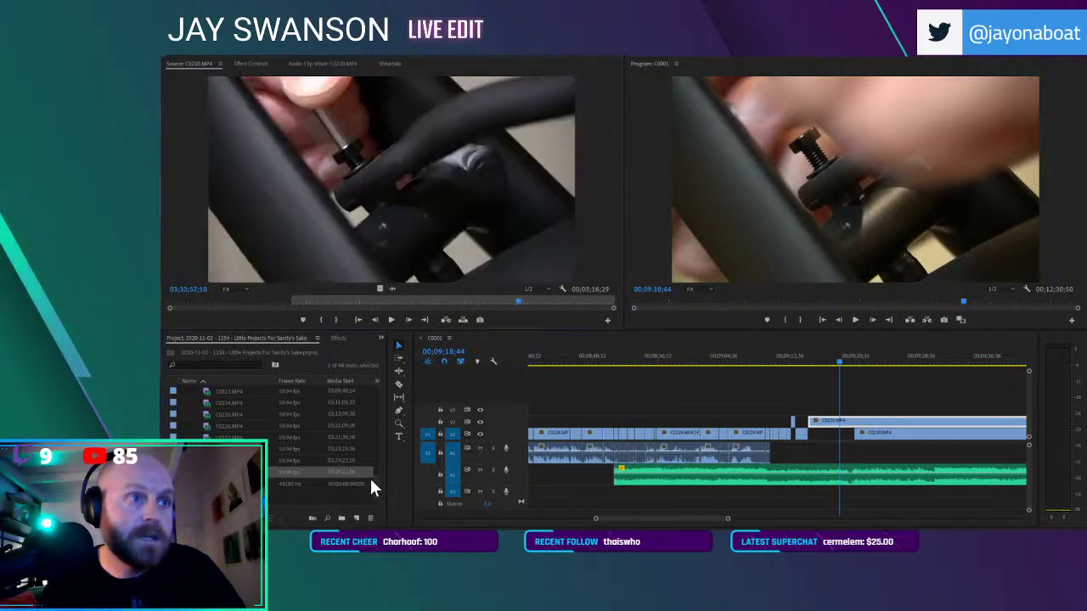
scroll(382, 425, "up", 3)
left_click_drag(384, 423, 383, 432)
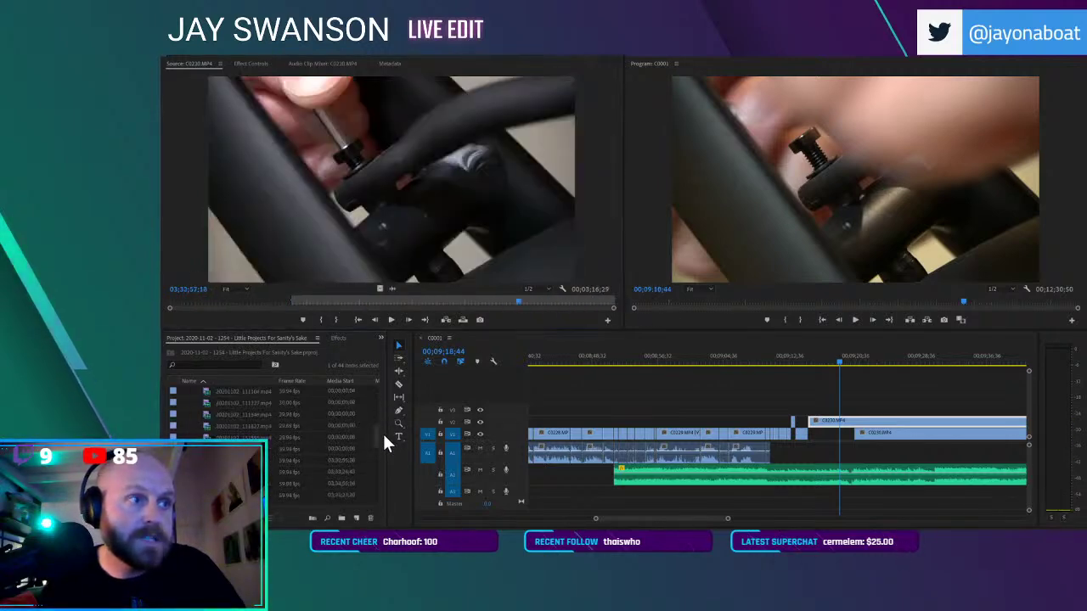
Open C0001.MP4 as the source and mark it from 03;32;58;14 to 03;32;59;28
double_click(228, 461)
left_click_drag(175, 303, 207, 304)
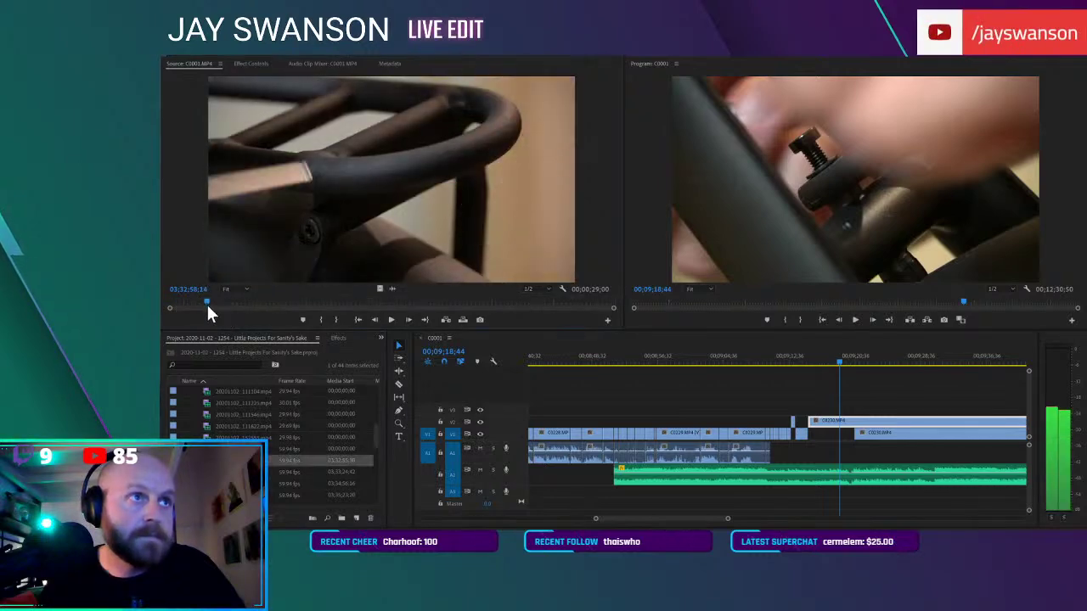
left_click(321, 320)
key("space")
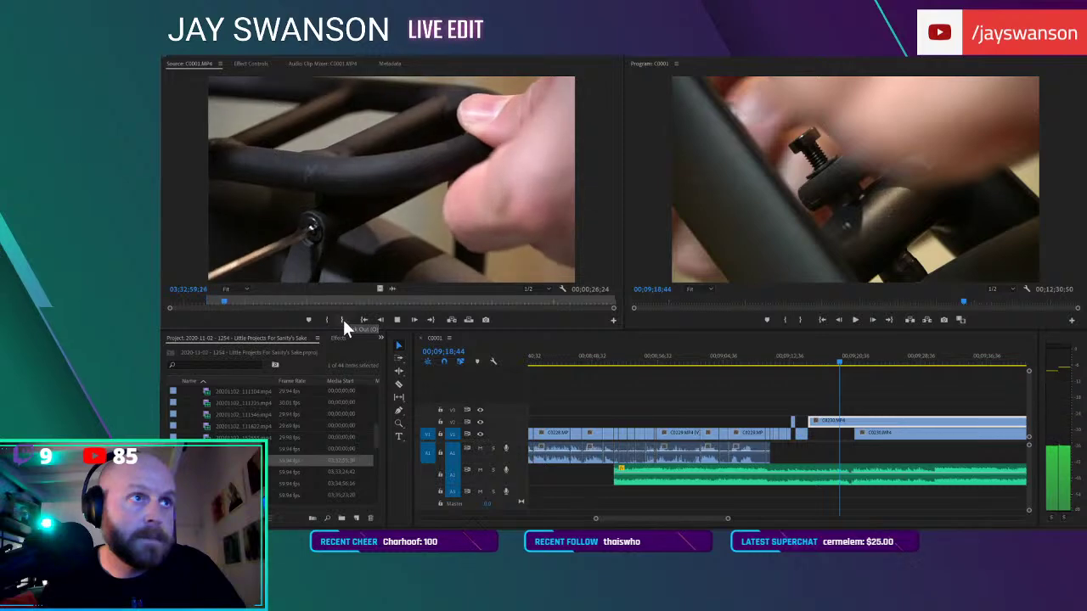
left_click(344, 321)
key("space")
Overwrite the start of the wheel shot at 00;09;13;20 with the marked C0001 video and audio
left_click(771, 366)
key("space")
key("=")
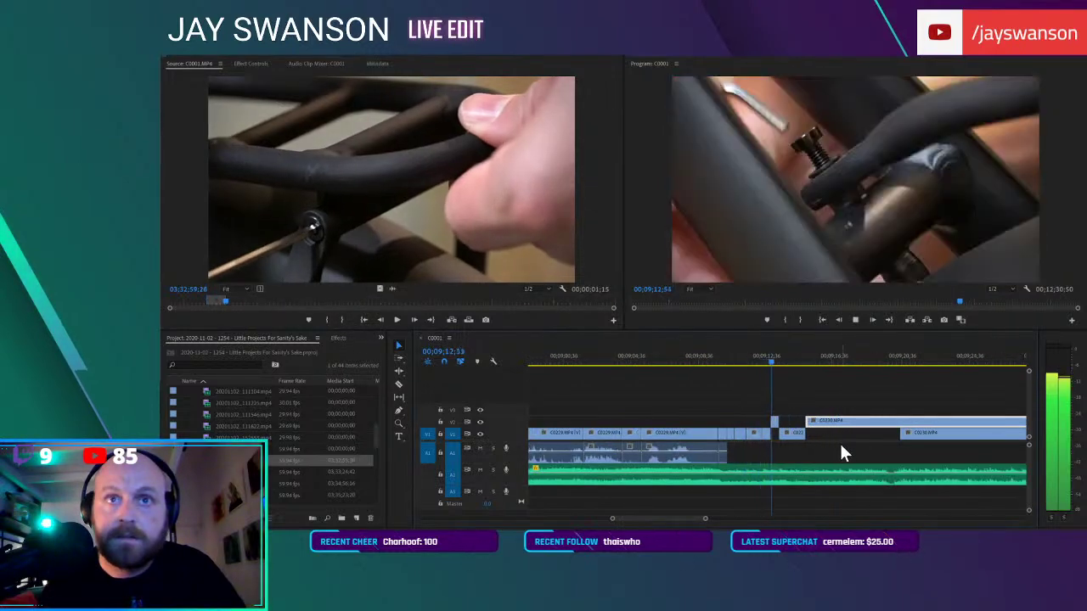
left_click_drag(474, 274, 776, 435)
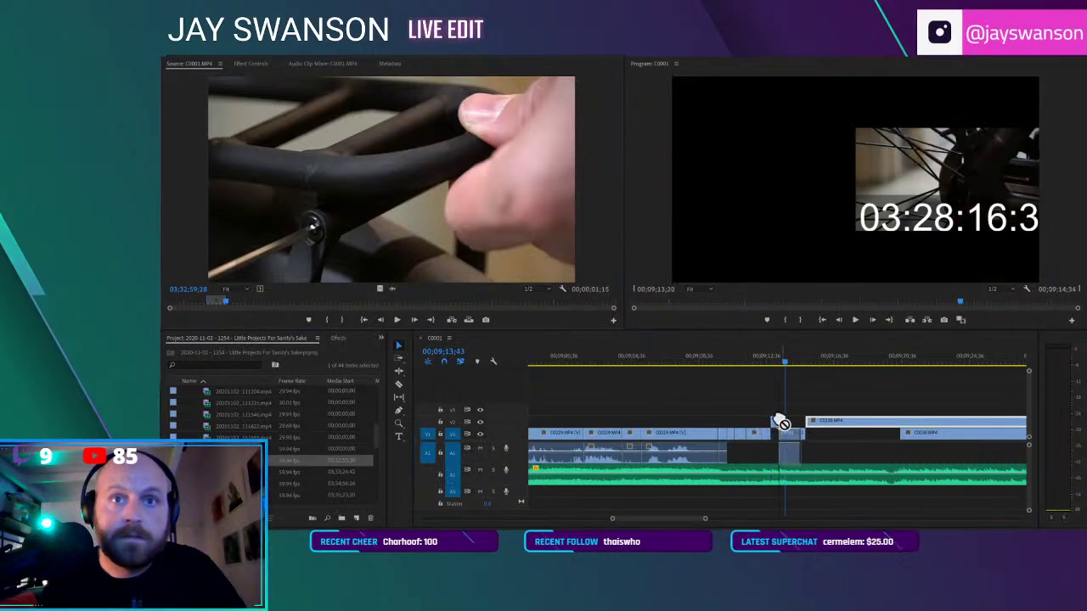
key("space")
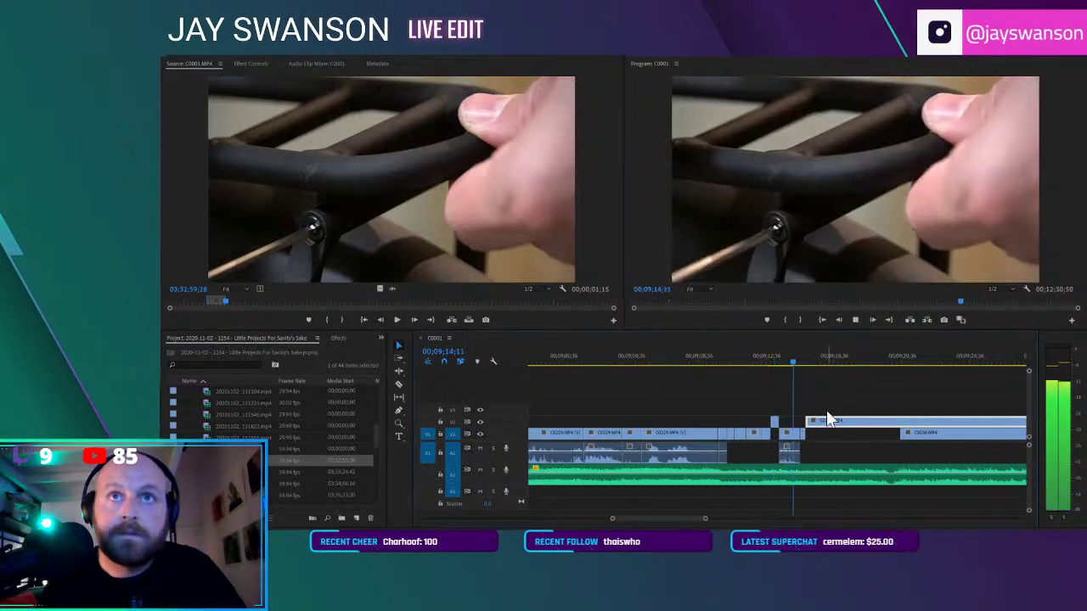
Replay the cuts around C0001 and move the leftover piece of the wheel shot back over the middle of C0001
left_click(777, 361)
key("space")
key("Up")
key("Up")
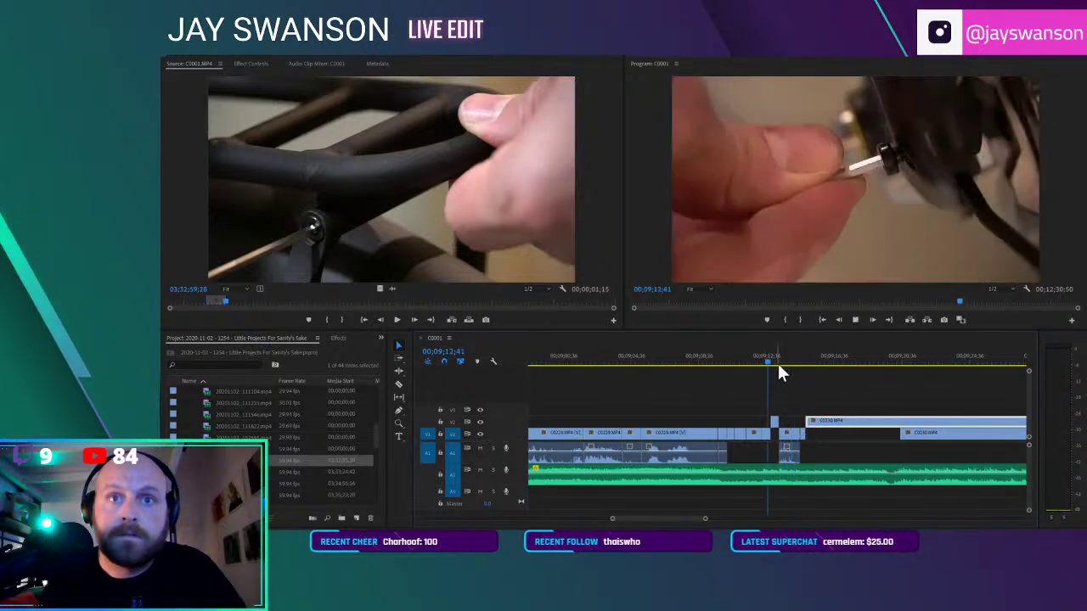
left_click_drag(801, 432, 790, 434)
key("space")
key("space")
key("space")
left_click(788, 353)
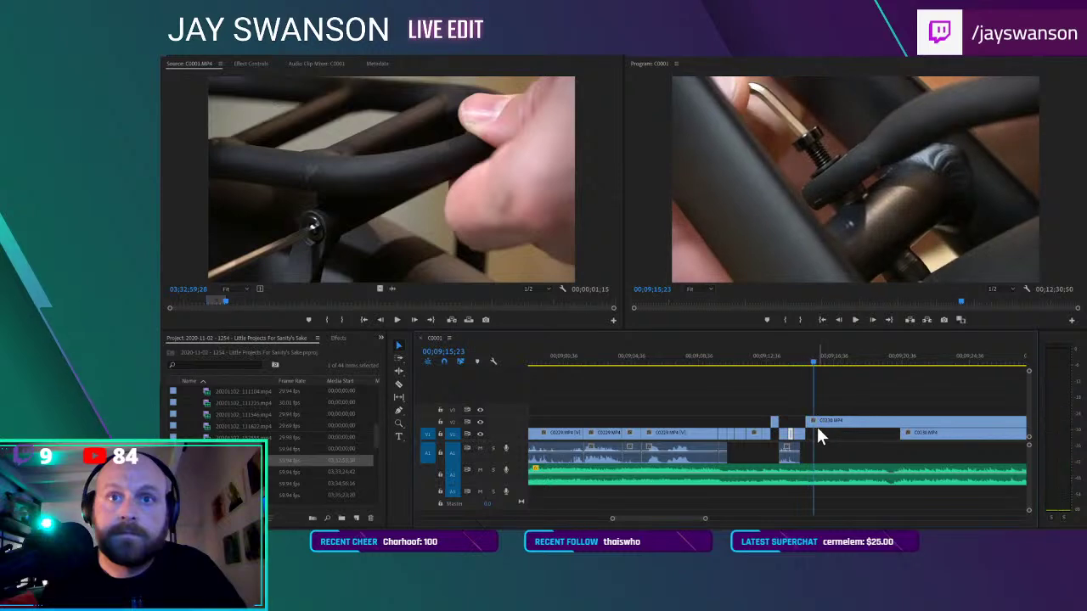
Cut short pieces from both remaining C0230 clips, ending at 00;09;15;50, and move the leftovers further along the timeline
left_click_drag(814, 419, 892, 435)
key("space")
key("c")
Mark a new range in the C0001.MP4 source from 03;33;03;05 to 03;33;05;13
left_click_drag(228, 309, 280, 302)
key("i")
key("space")
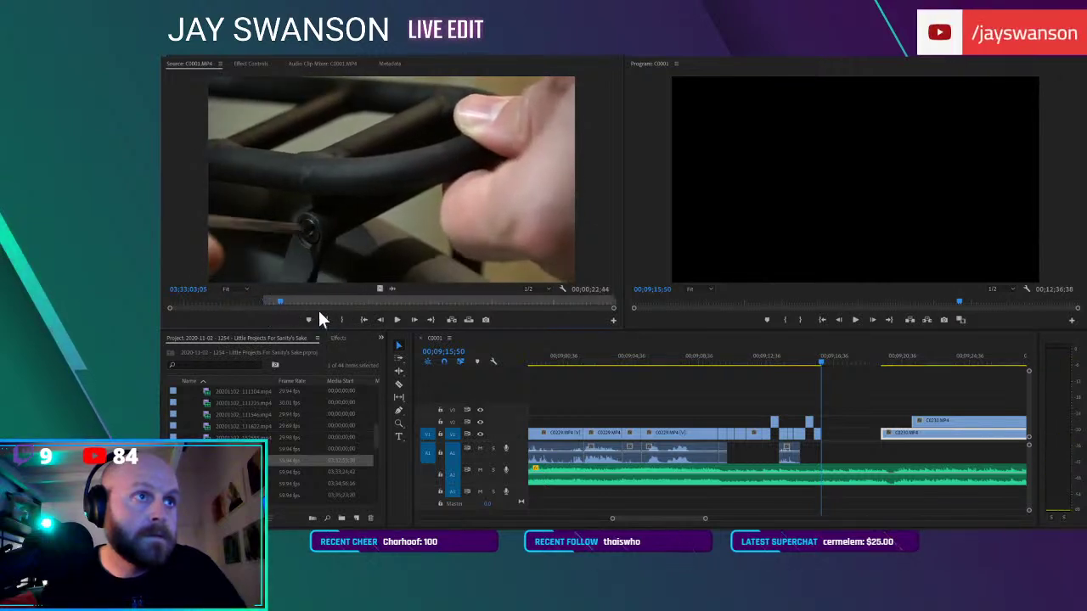
key("i")
key("space")
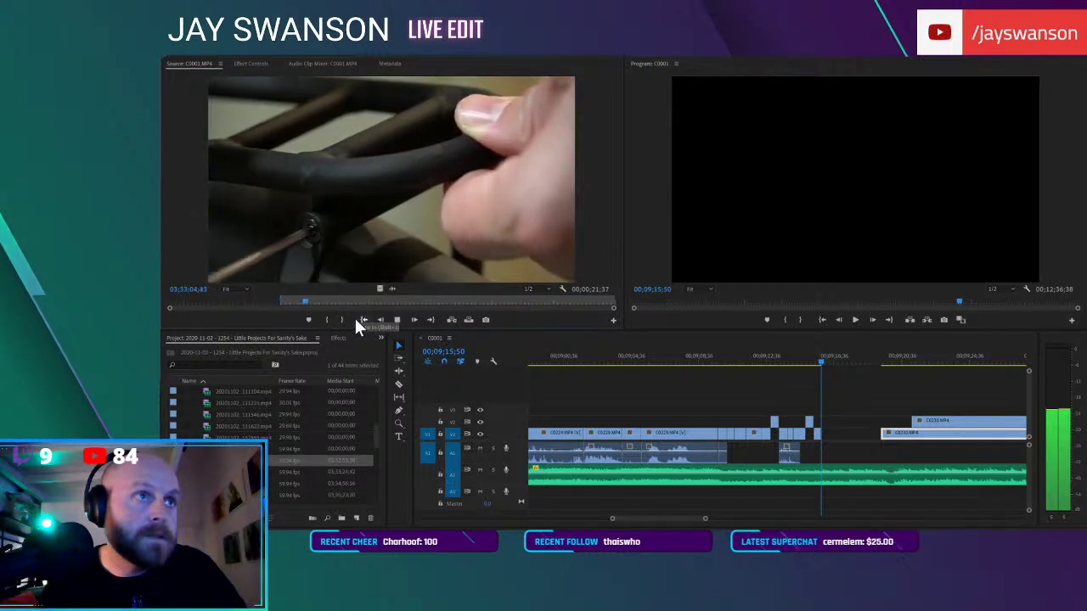
key("space")
key("o")
Place the video of the marked C0001 range on V1 at 00;09;15;50 and save the project
mouse_move(828, 408)
left_mouse_down()
mouse_move(826, 435)
mouse_move(829, 425)
left_mouse_up()
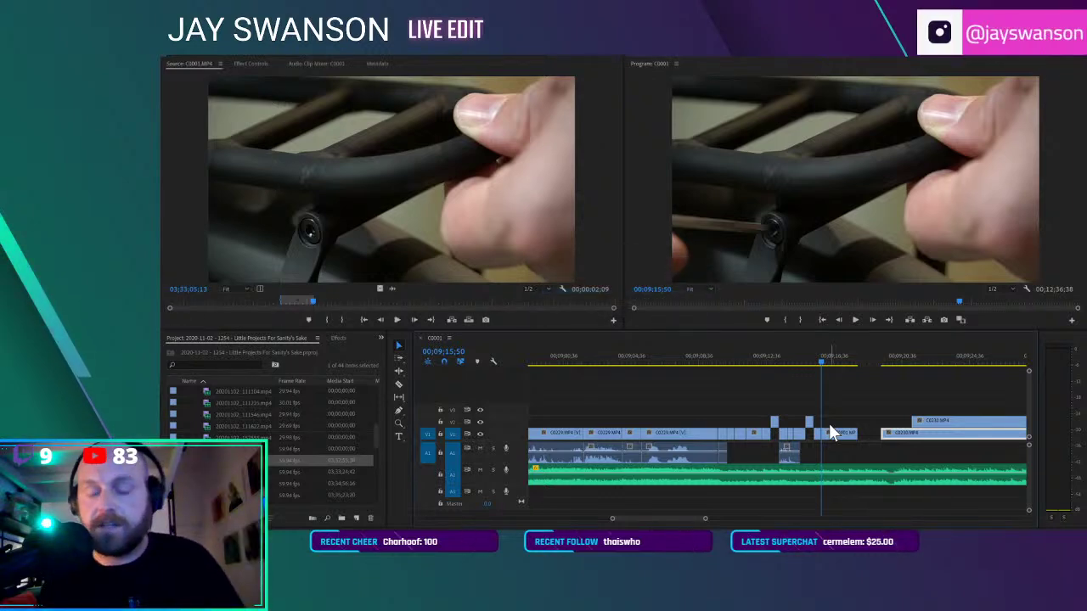
key("ctrl+s")
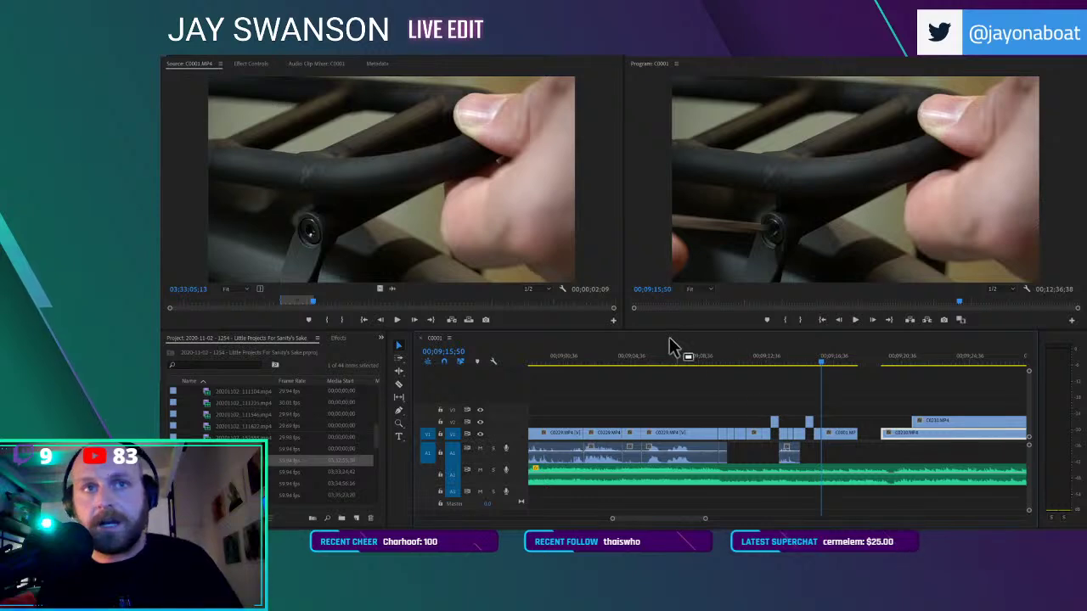
left_click(839, 399)
key("ctrl+s")
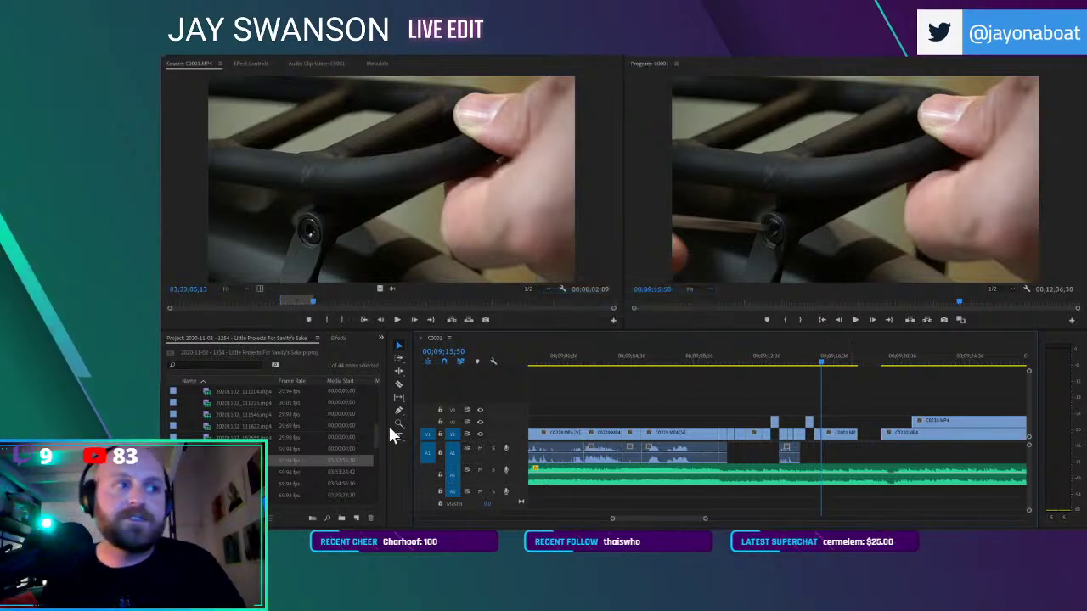
Open C0002.MP4 as the source, mark a range of 00;00;01;31, and place its video on V2 over the end of C0001
double_click(222, 472)
mouse_move(186, 302)
left_mouse_down()
mouse_move(223, 299)
mouse_move(203, 304)
left_mouse_up()
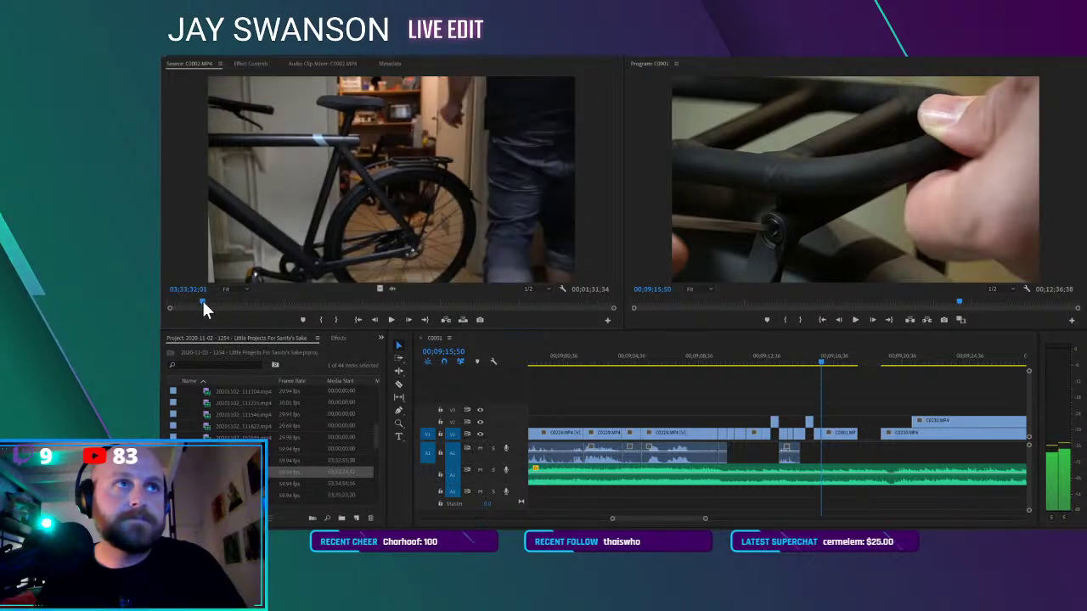
key("space")
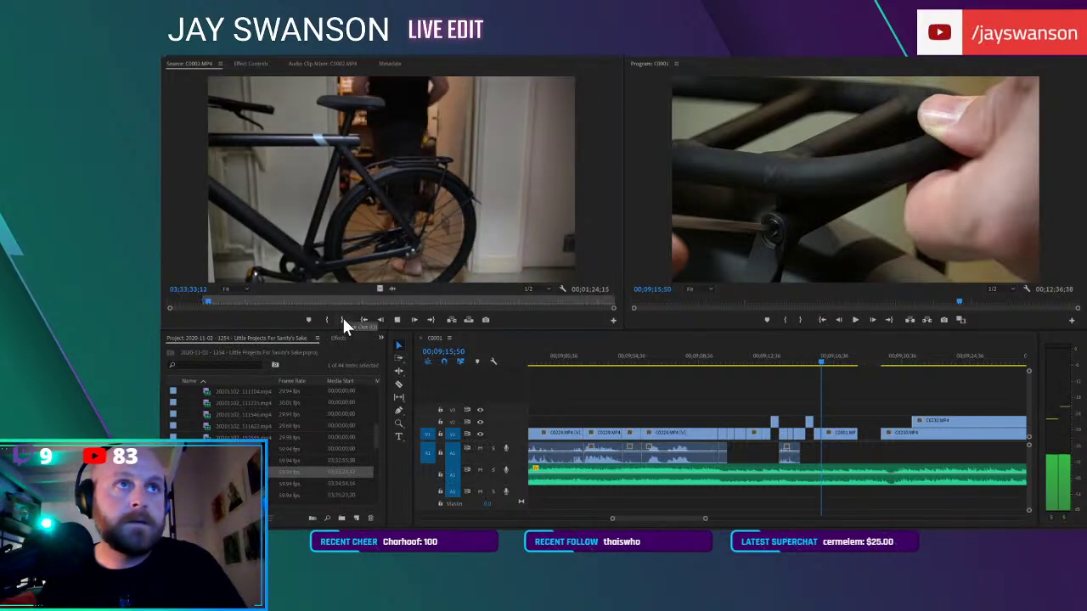
left_click(342, 324)
left_click_drag(378, 288, 849, 432)
Shift the C0002 clip slightly earlier over C0001 and place the cut-off remainder of C0001 behind it
left_click(805, 363)
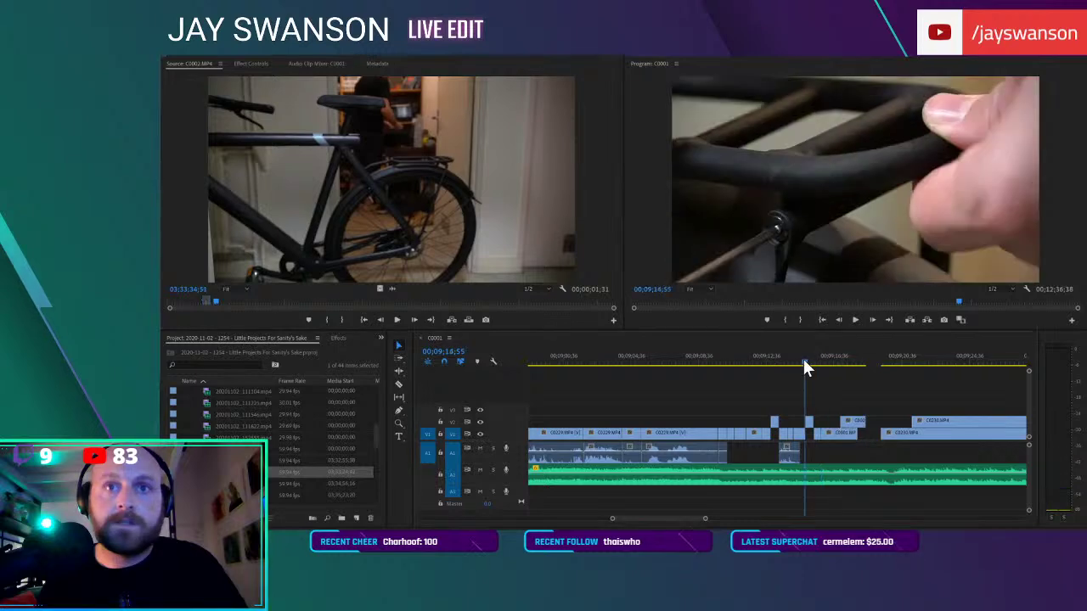
key("space")
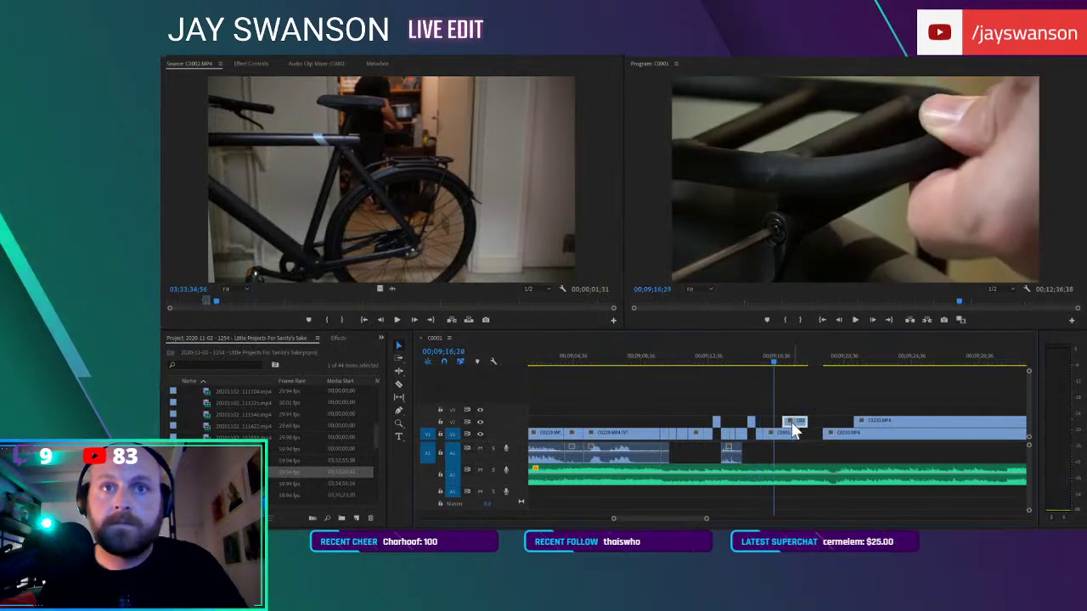
left_click_drag(794, 423, 786, 423)
key("space")
key("space")
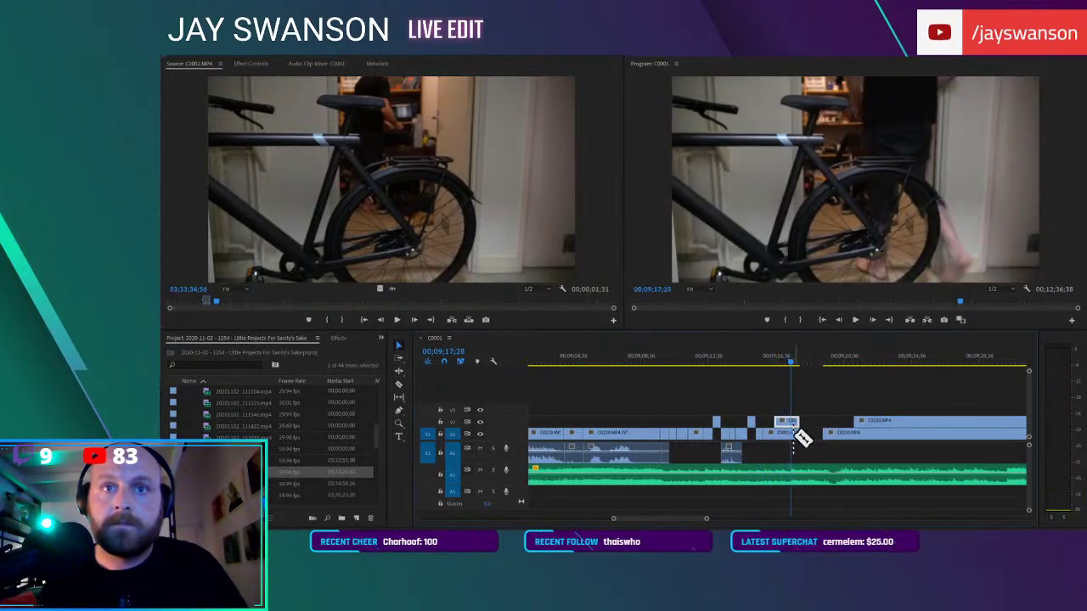
left_click(776, 430)
key("v")
left_click_drag(784, 432, 845, 422)
Replay the section and cut a short piece off the start of the hex key clip on V2
key("space")
key("space")
key("space")
key("c")
key("space")
key("v")
key("space")
Speed up the remaining hex key clip on V2 so that it ends at 00;09;23;13
key("minus")
key("minus")
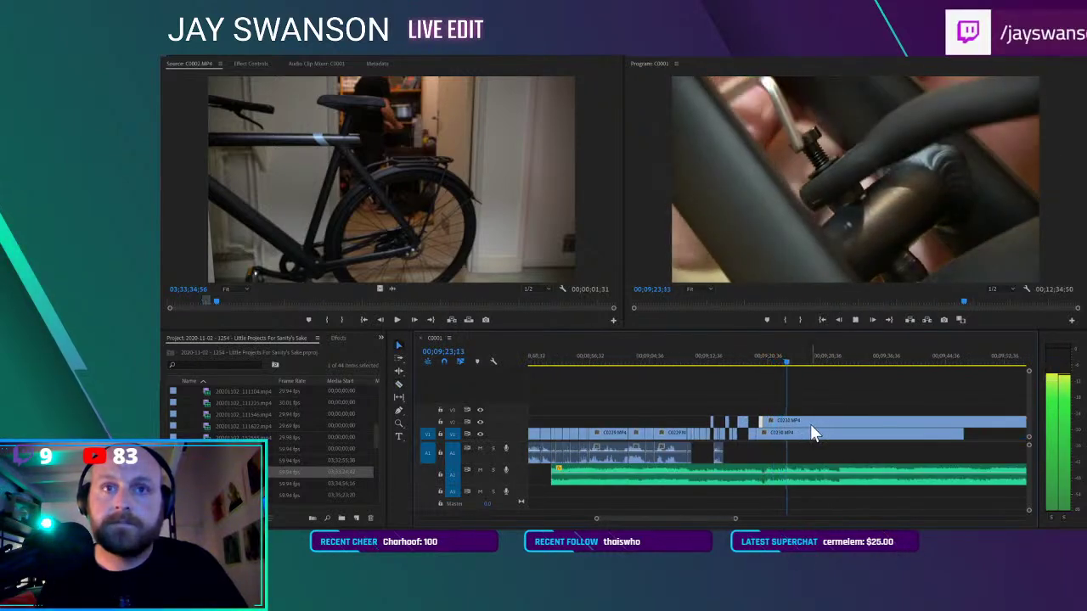
right_click(810, 424)
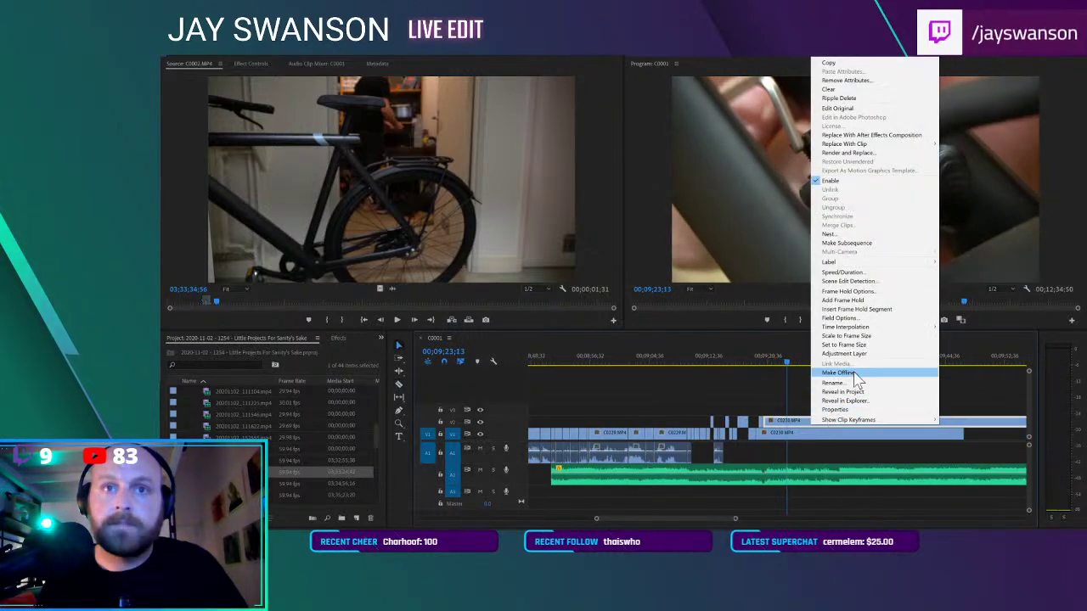
left_click(848, 273)
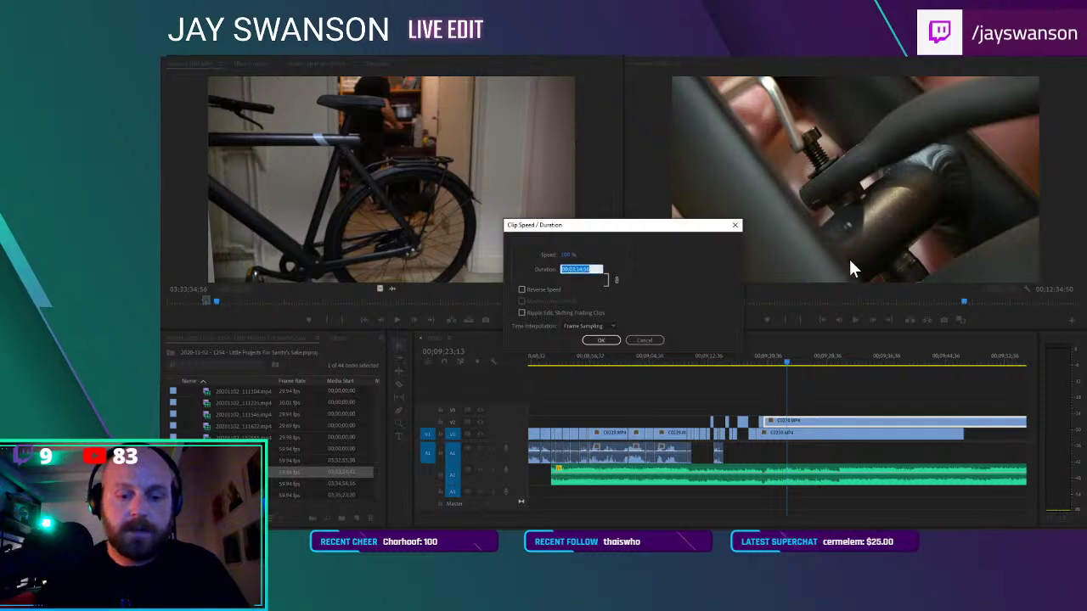
key("Return")
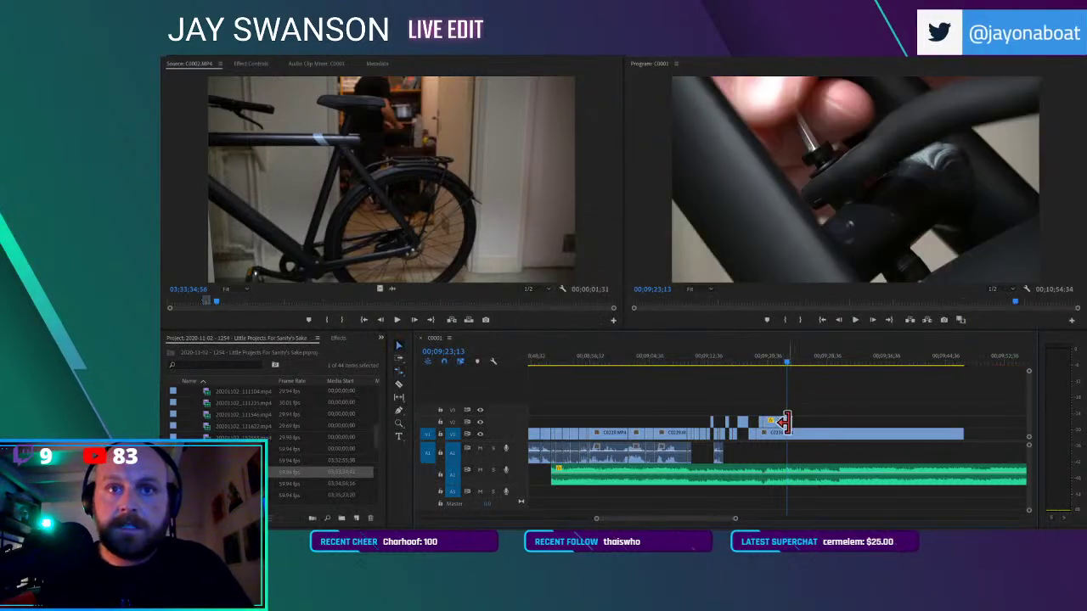
Move the start of the V1 hex key clip to 00;09;23;13 and speed the clip up so it ends at 00;09;27;03
key("v")
key("equal")
left_click_drag(791, 422, 809, 435)
left_click(750, 436)
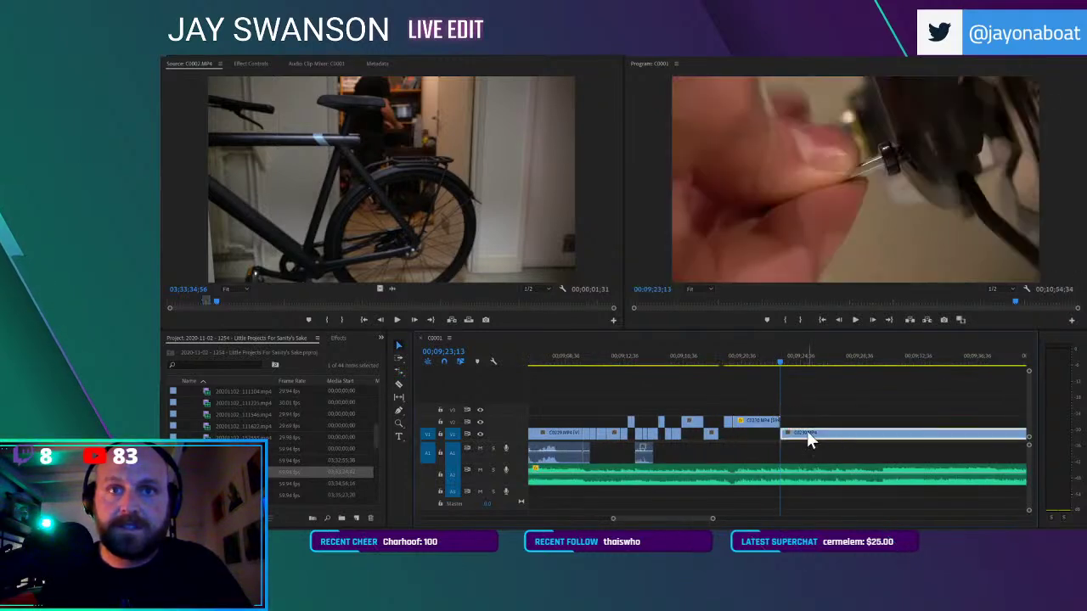
key("space")
scroll(832, 425, "down", 1)
key("minus")
key("b")
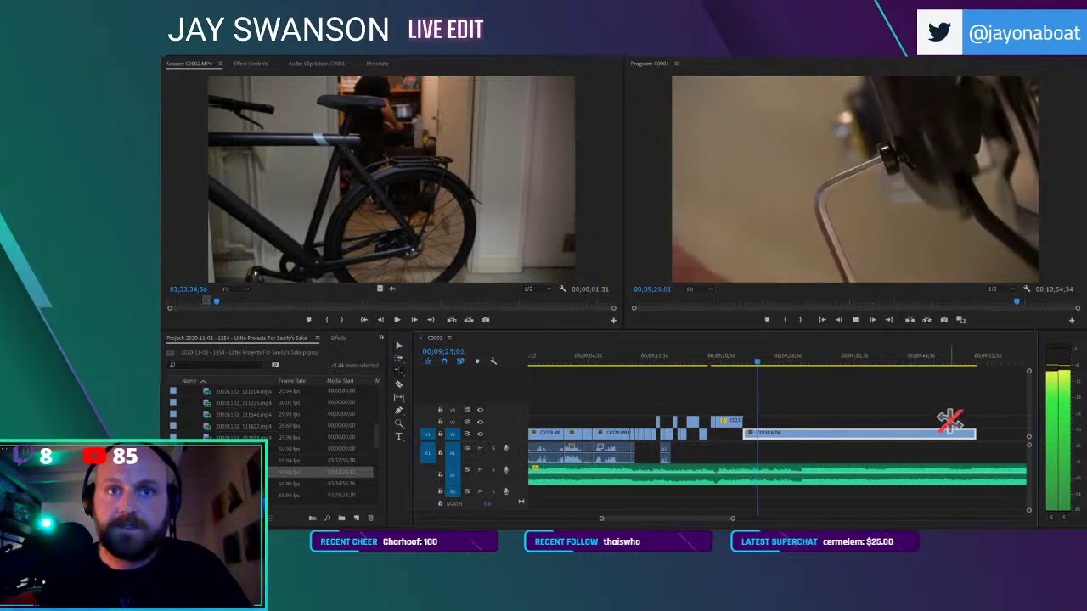
left_click_drag(976, 436, 777, 450)
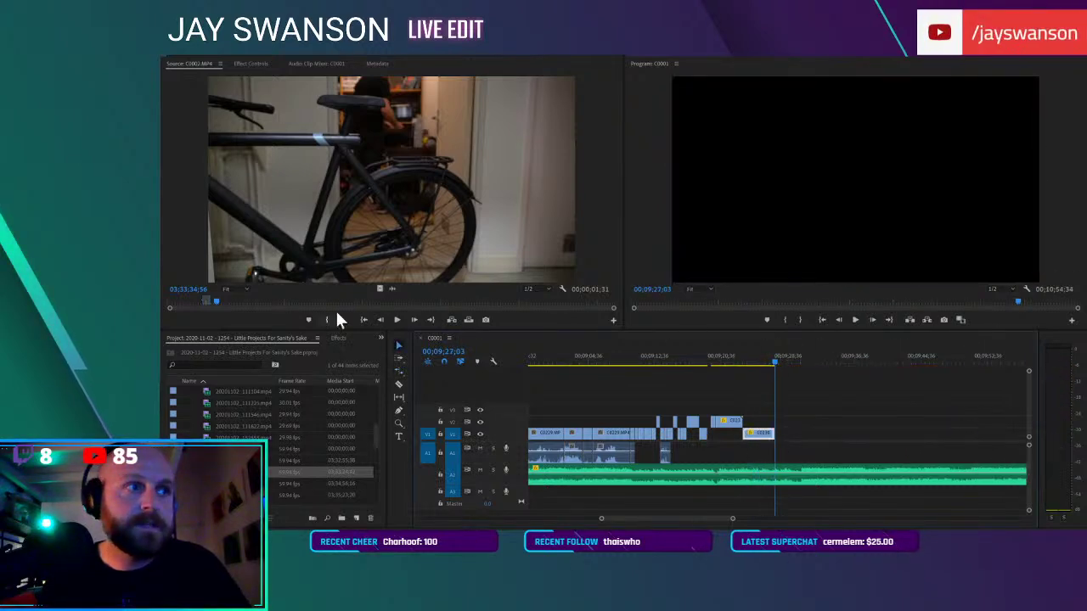
Mark C0002.MP4 in from about 03;33;45 and place its video and audio at 00;09;27;03
left_click_drag(229, 298, 265, 303)
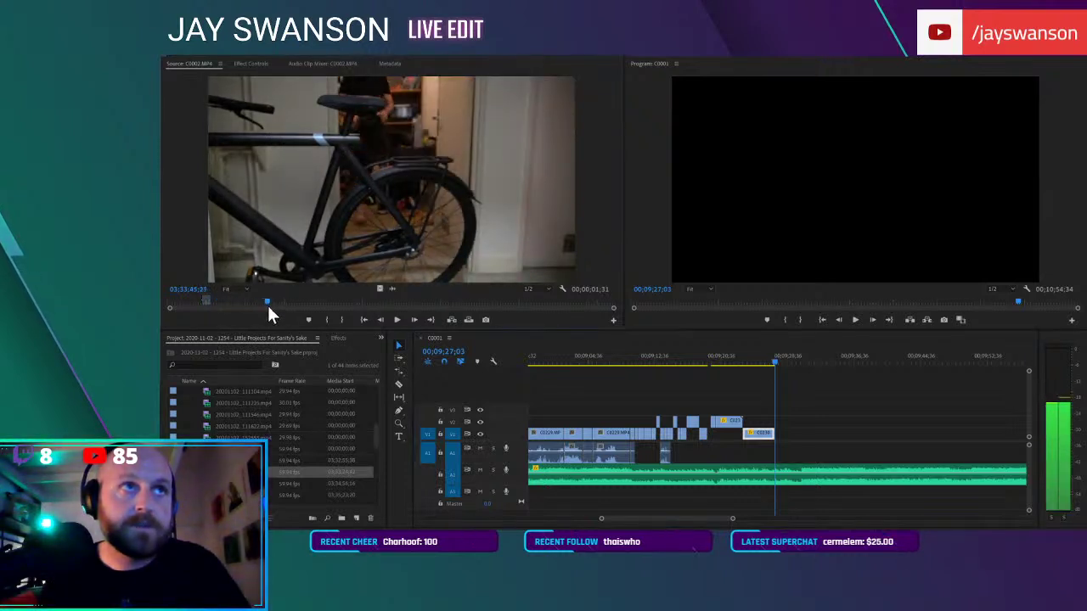
key("space")
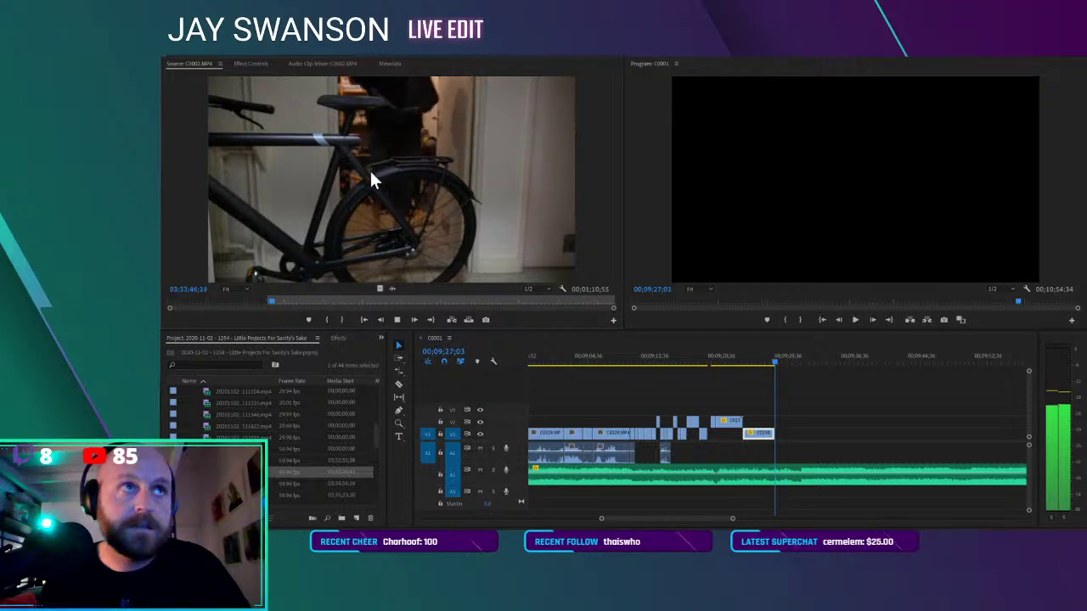
key("space")
left_click_drag(879, 403, 794, 439)
Split the placed C0002 footage at about 00;09;30 and jump ahead to a later part of the pannier shot
key("space")
key("c")
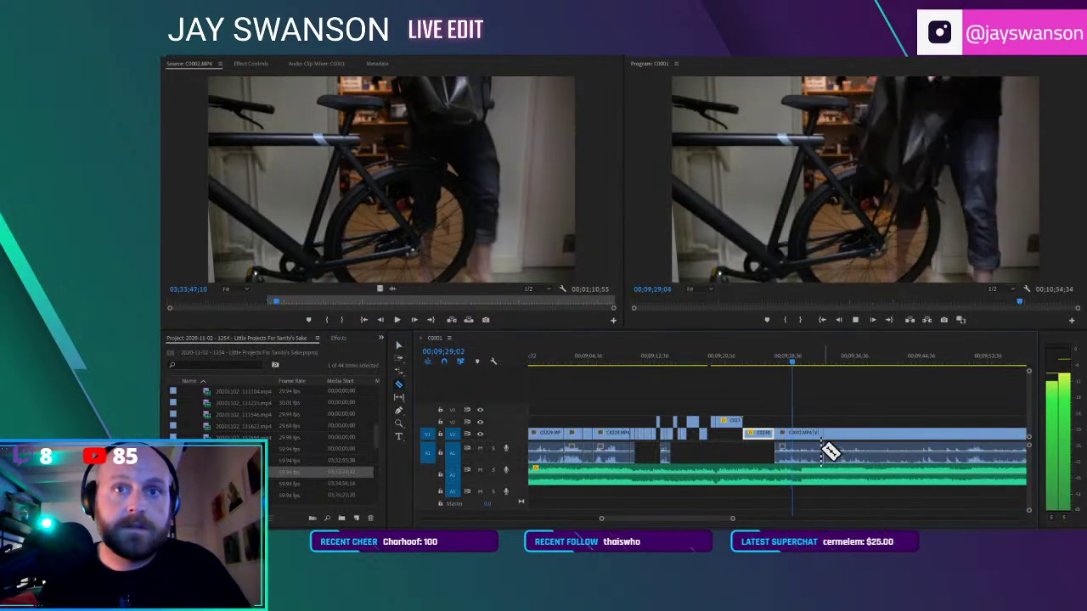
key("space")
left_click(802, 434)
key("v")
left_click_drag(813, 432, 886, 433)
left_click(883, 434)
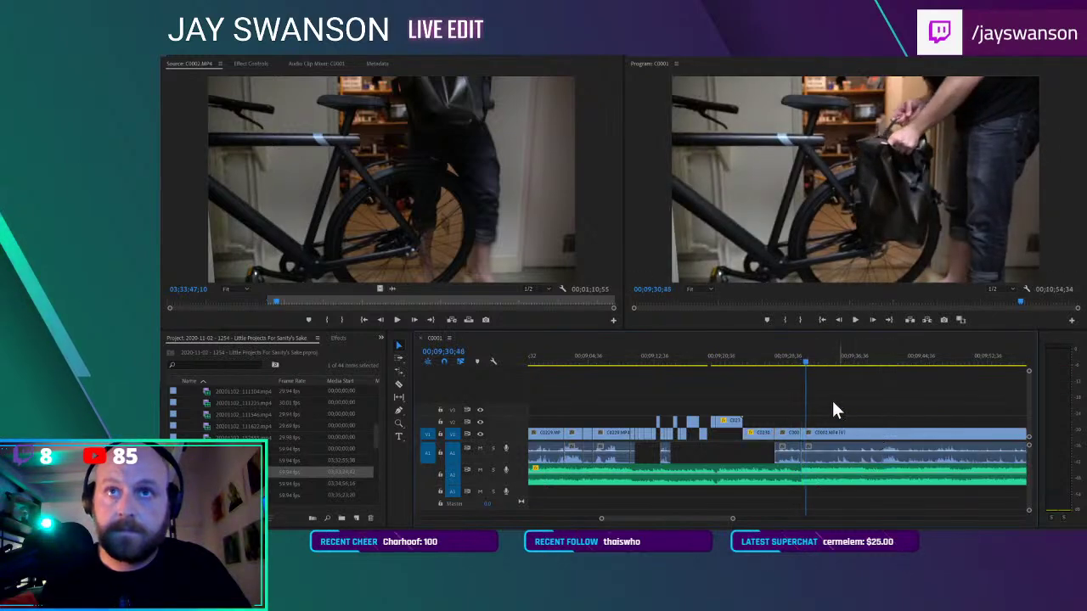
Replay the cut at about 00;09;30 and adjust the start of the C0002 footage that follows
key("space")
key("space")
mouse_move(808, 432)
left_mouse_down()
mouse_move(839, 432)
mouse_move(826, 433)
left_mouse_up()
key("space")
key("space")
Split the remaining C0002 footage at about 00;09;36 and move the later part back to about 00;09;32
key("space")
key("c")
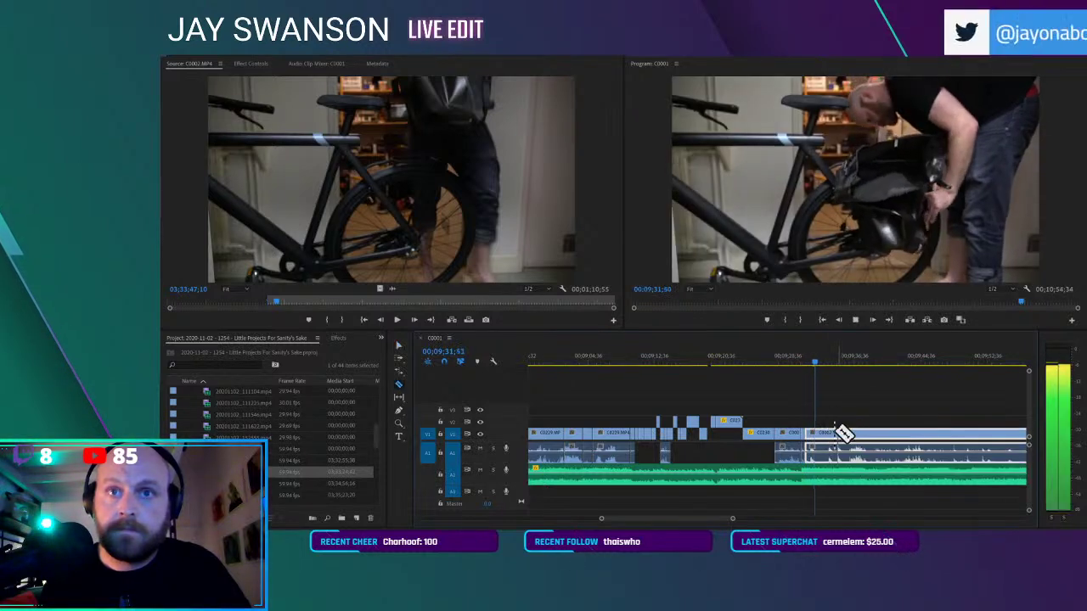
key("v")
key("Up")
key("space")
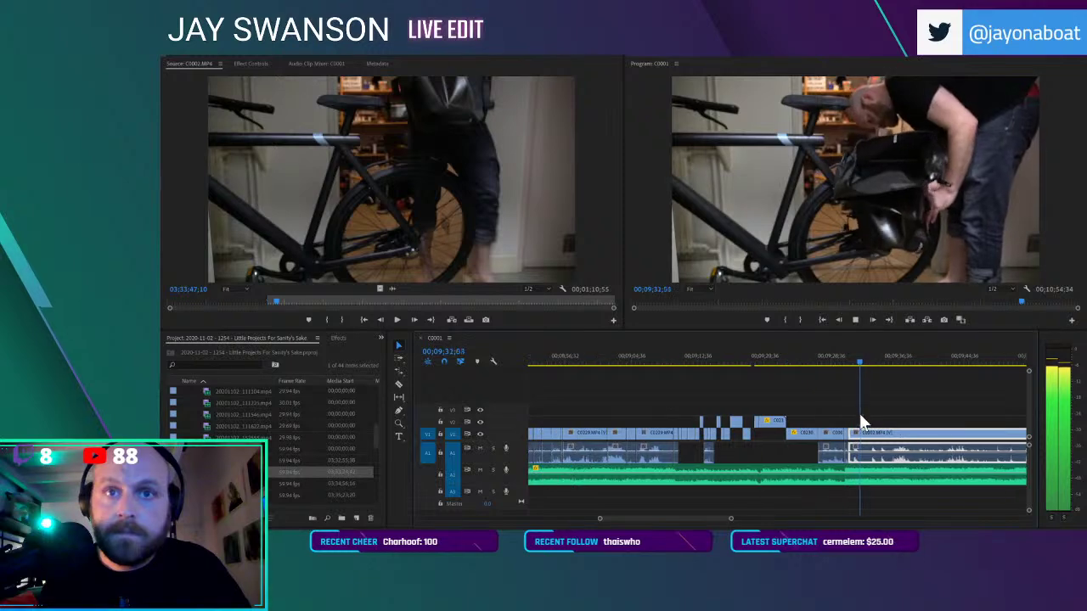
key("c")
scroll(824, 433, "up", 1)
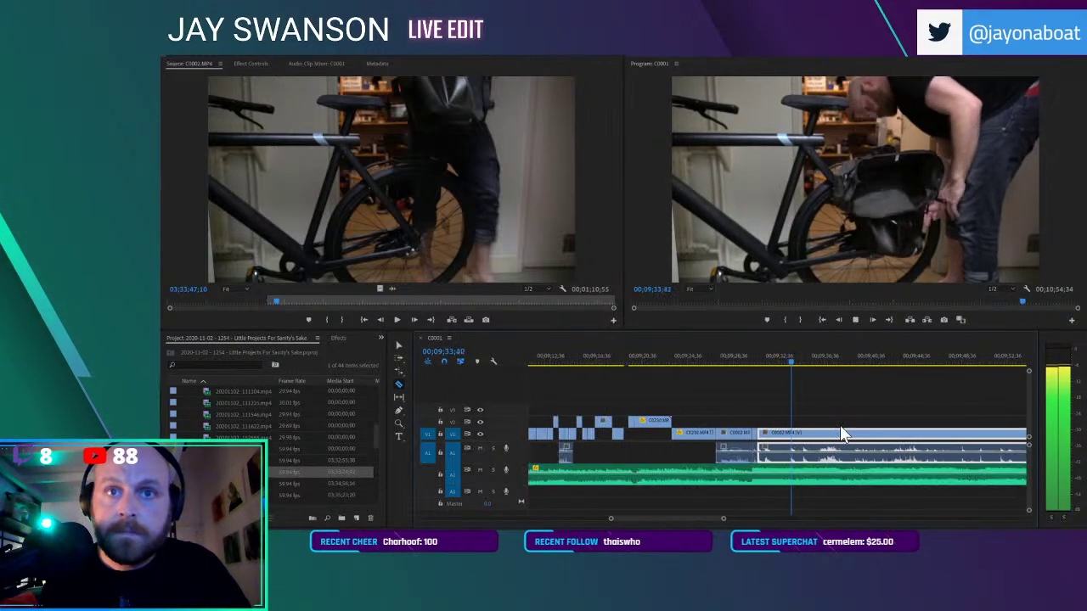
key("space")
left_click(819, 433)
key("v")
left_click_drag(830, 435, 774, 451)
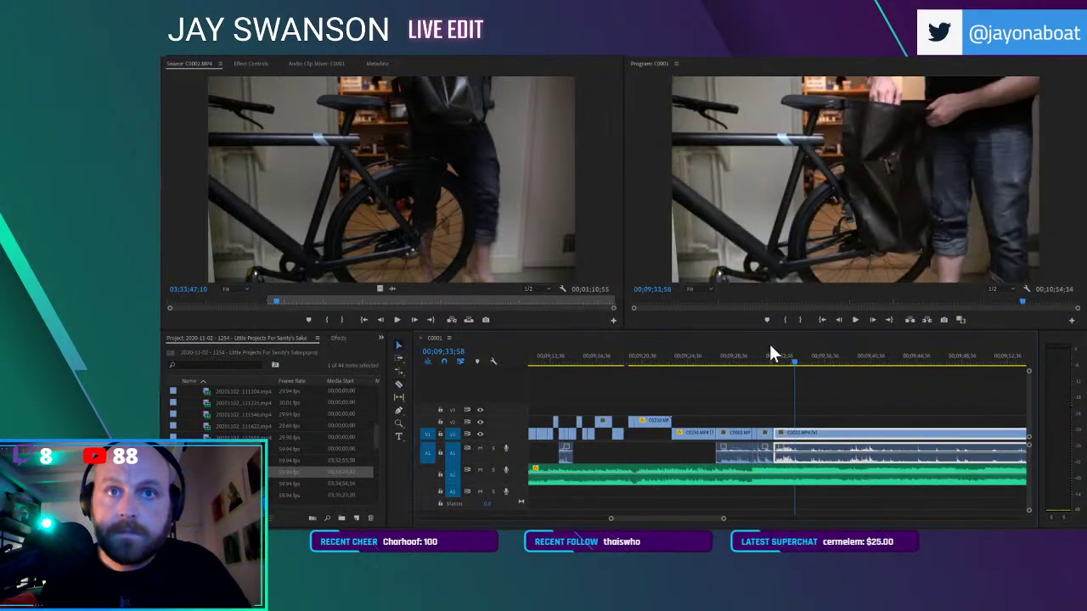
Split the music at 00;09;30;41, move its remainder past the end of the C0002 footage, and save the project
key("shift+k")
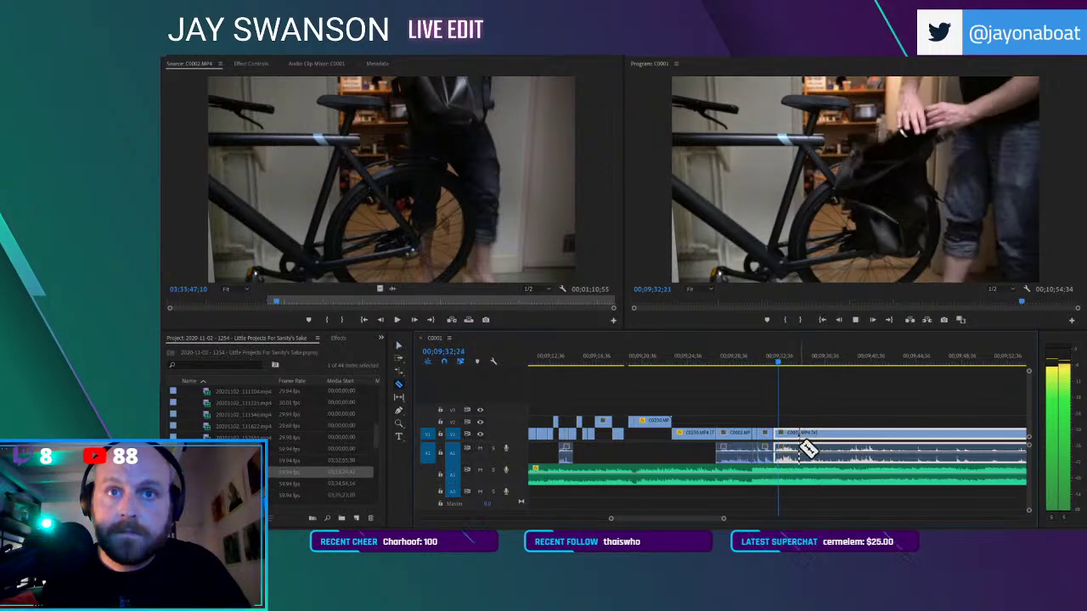
left_click(780, 355)
key("c")
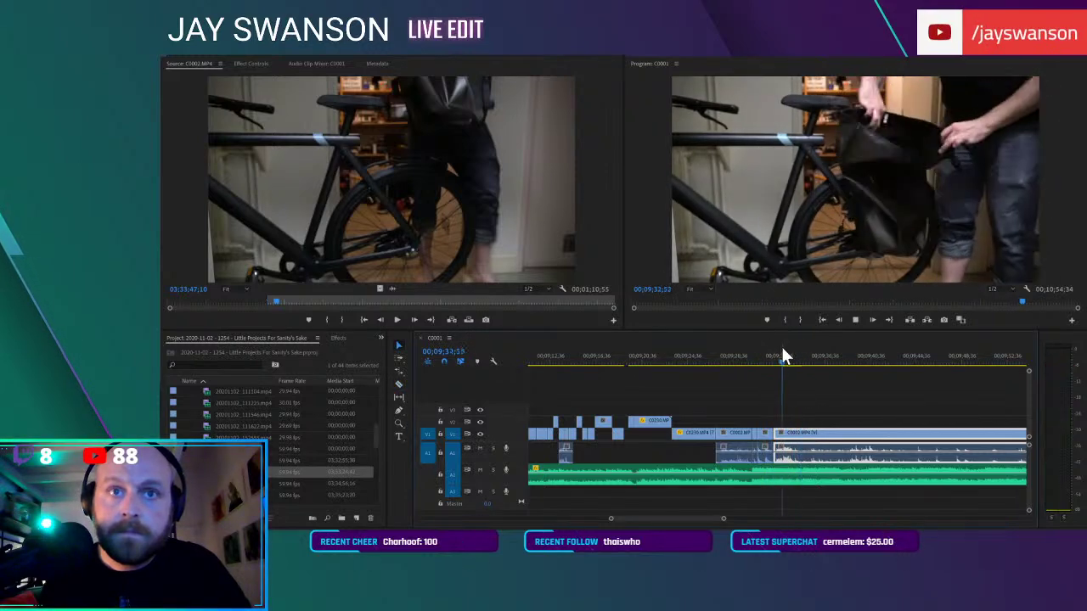
left_click(742, 358)
key("space")
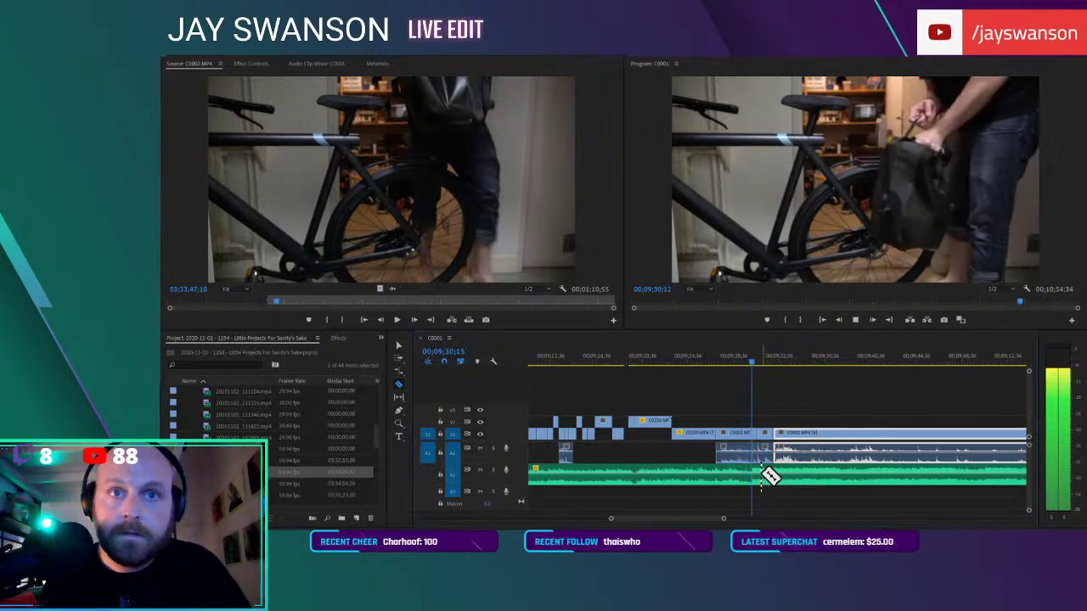
key("space")
scroll(779, 461, "down", 3)
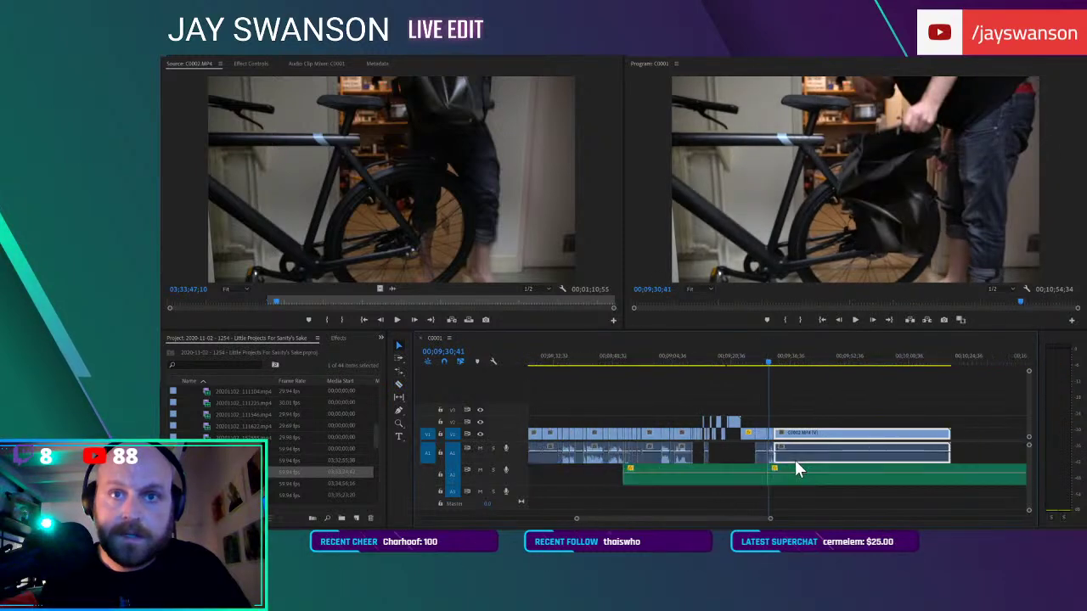
left_click_drag(787, 469, 898, 470)
key("ctrl+s")
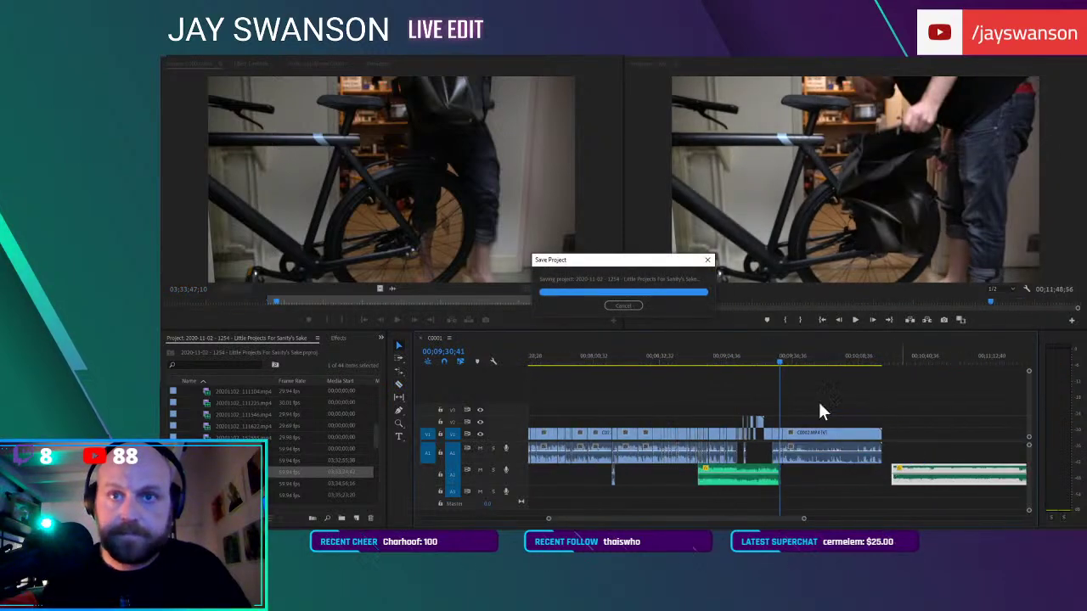
Replay the end of the music and adjust the audio gain of the short C0002 clips between about 00;09;27 and 00;09;32
left_click(770, 357)
scroll(799, 396, "up", 3)
key("space")
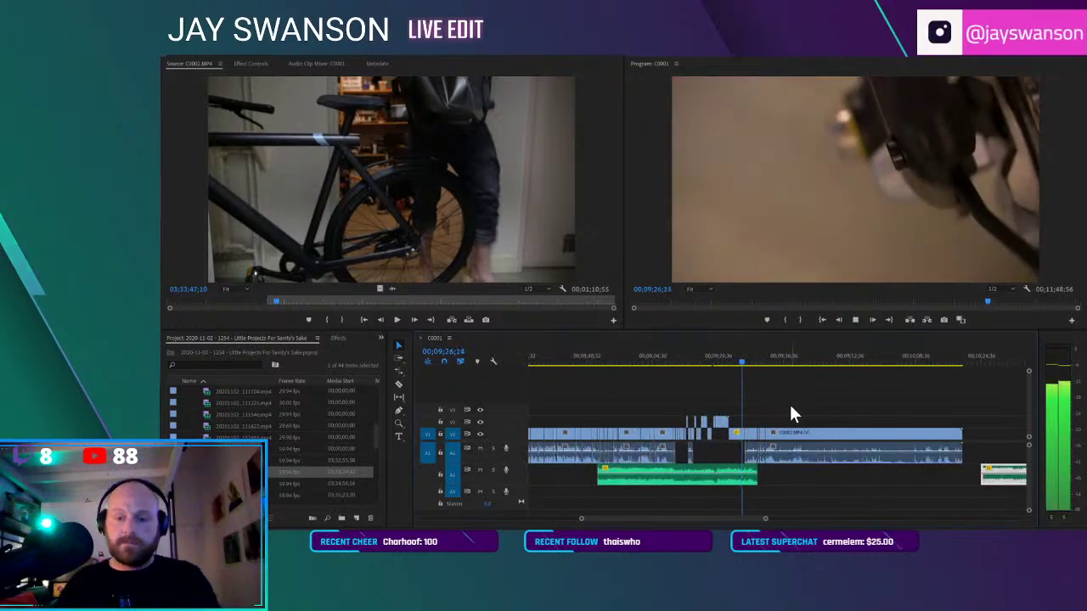
scroll(794, 400, "up", 3)
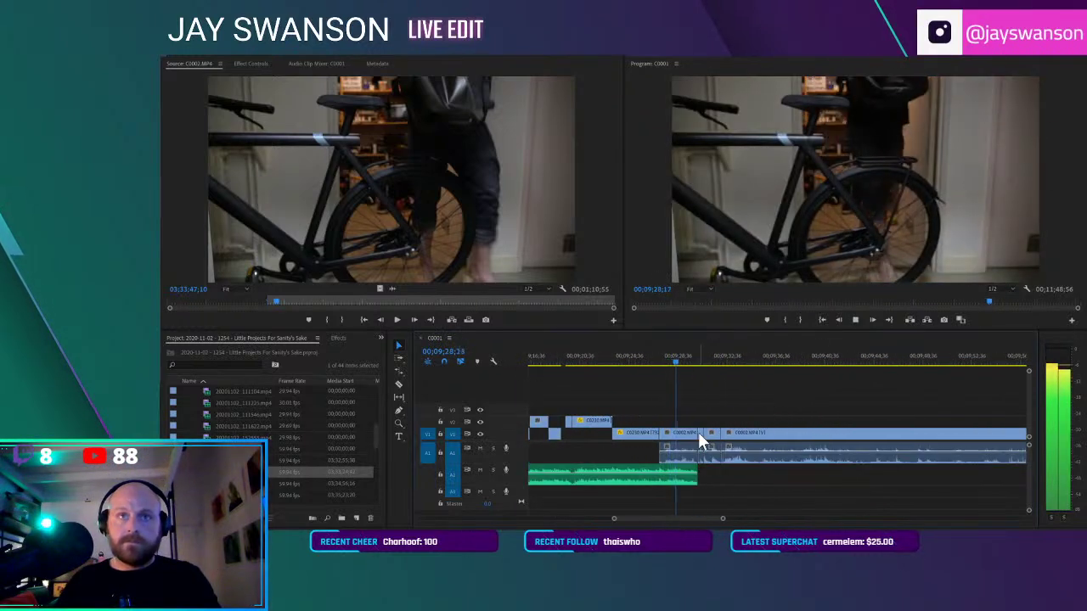
key("space")
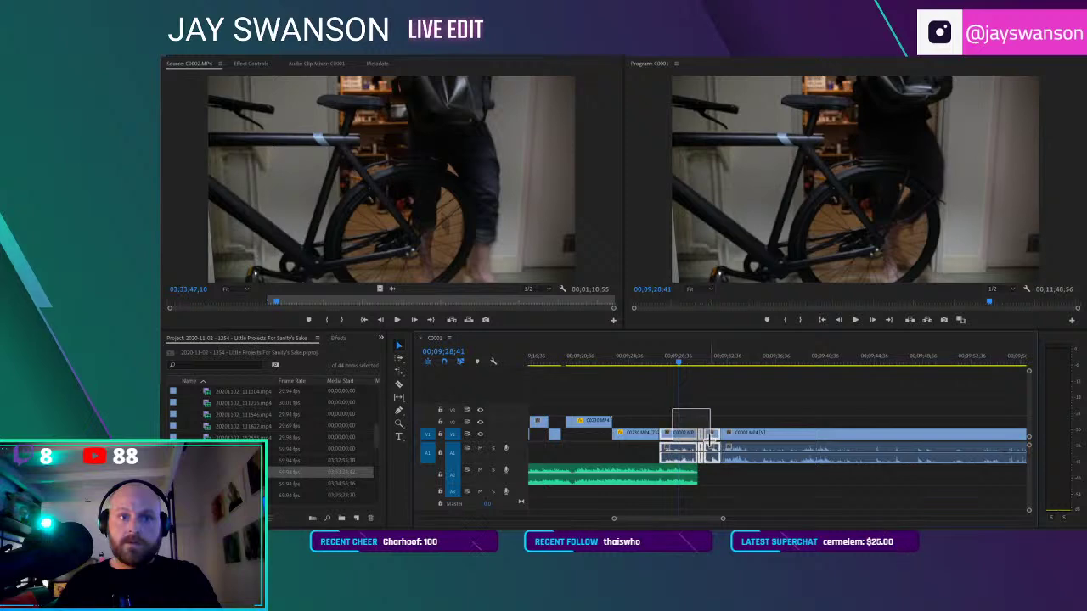
right_click(709, 446)
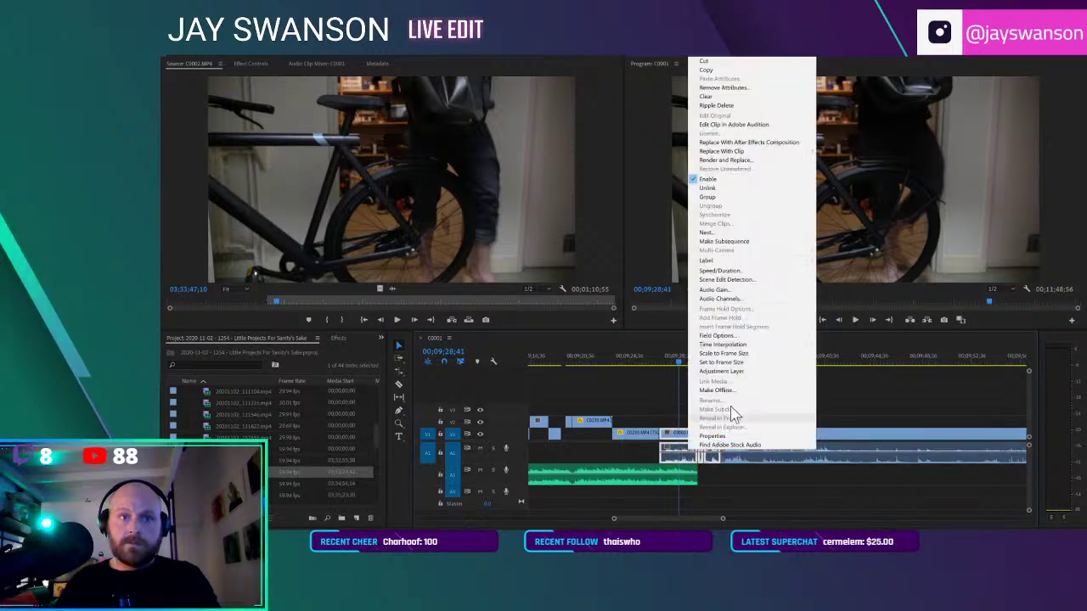
left_click(717, 289)
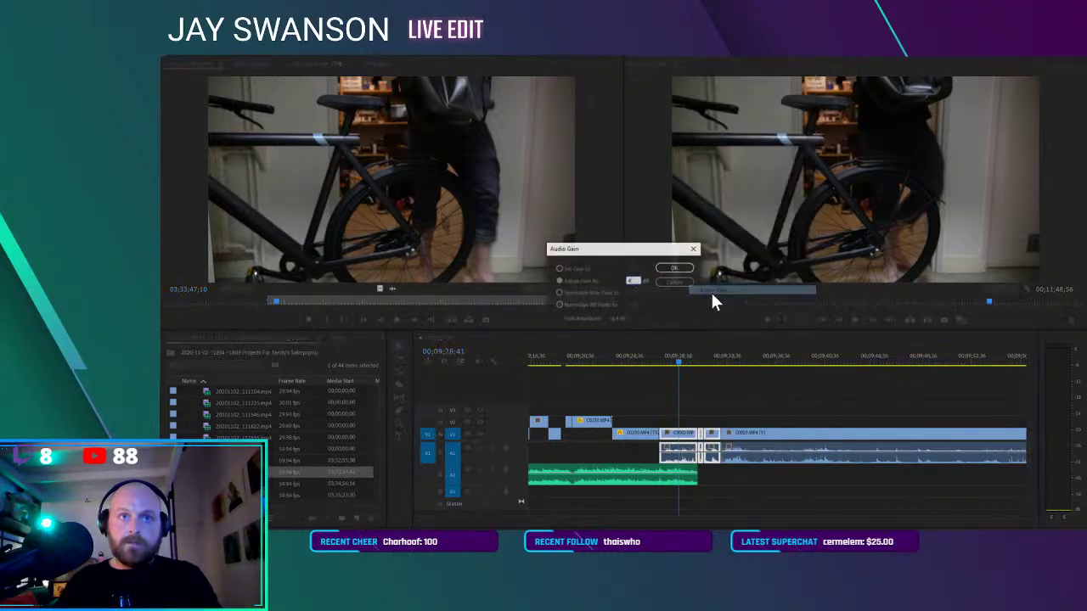
left_click(667, 270)
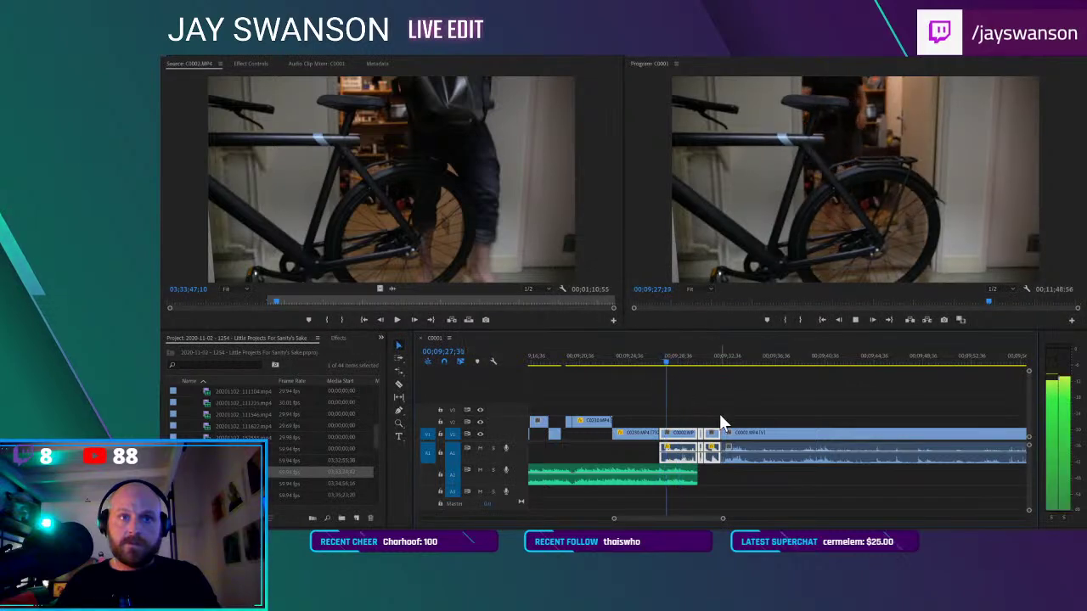
Split the remaining C0002 footage at about 00;09;35 and move the later part back to about 00;09;34
scroll(719, 414, "up", 2)
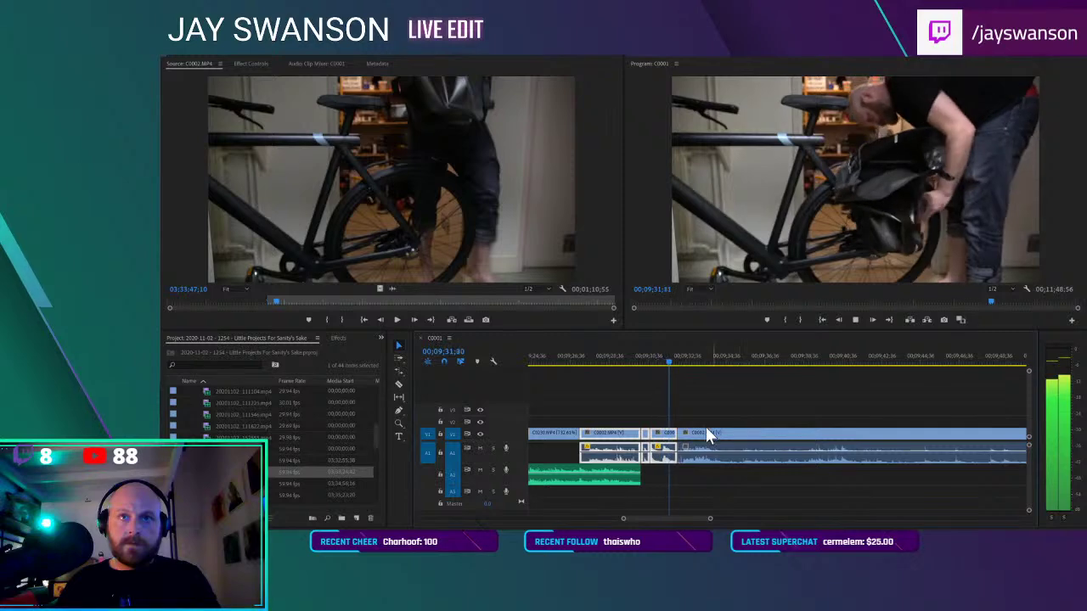
key("c")
left_click(741, 436)
key("v")
left_click_drag(755, 431, 734, 439)
scroll(777, 430, "down", 1)
key("minus")
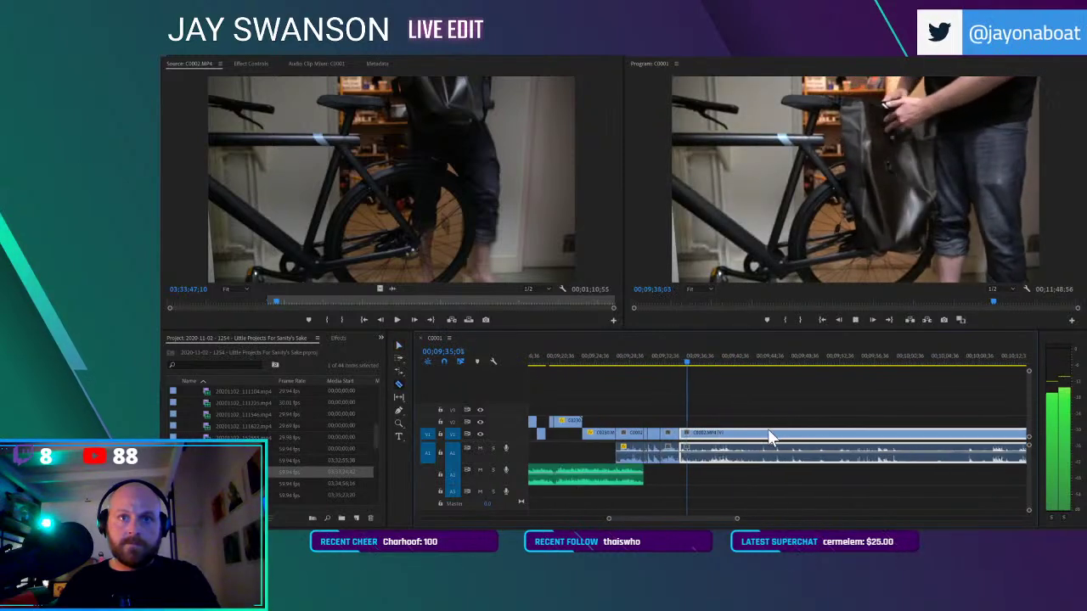
Split the C0002 footage at about 00;09;37, move the later part back to about 00;09;34, and replay the cut
key("space")
key("c")
mouse_move(696, 361)
left_mouse_down()
mouse_move(717, 356)
mouse_move(711, 366)
left_mouse_up()
left_click(711, 434)
key("v")
left_click_drag(721, 438, 689, 446)
left_click(675, 356)
key("space")
key("equal")
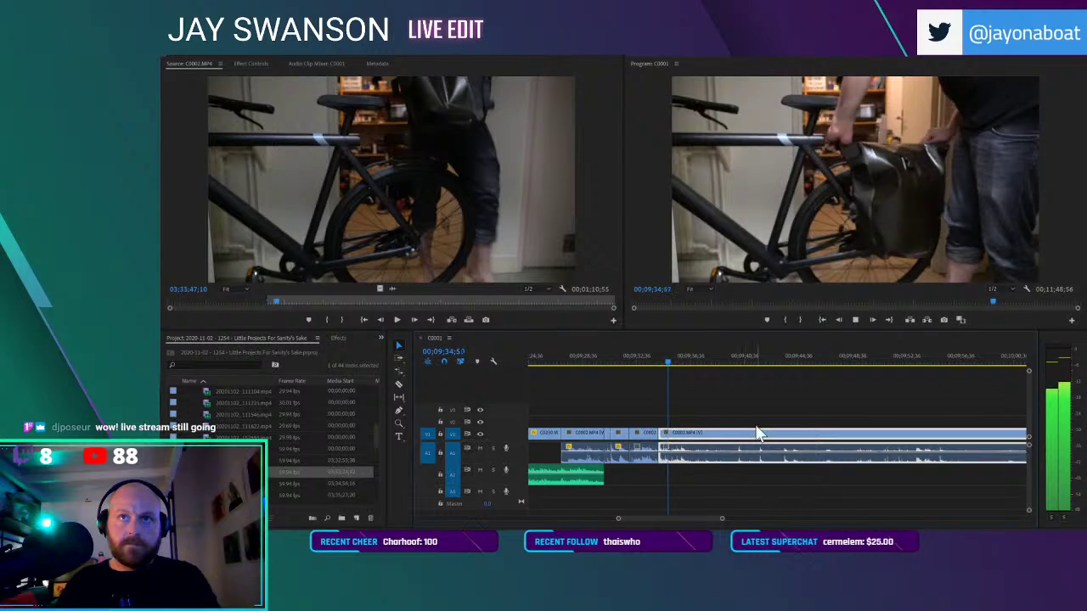
Split the C0002 footage at about 00;09;39 and move the later part back to about 00;09;36
key("c")
left_click(730, 433)
key("v")
left_click_drag(749, 437, 706, 438)
key("space")
Split the C0002 footage again at about 00;09;39, move the later part back to about 00;09;37, and replay the join
key("c")
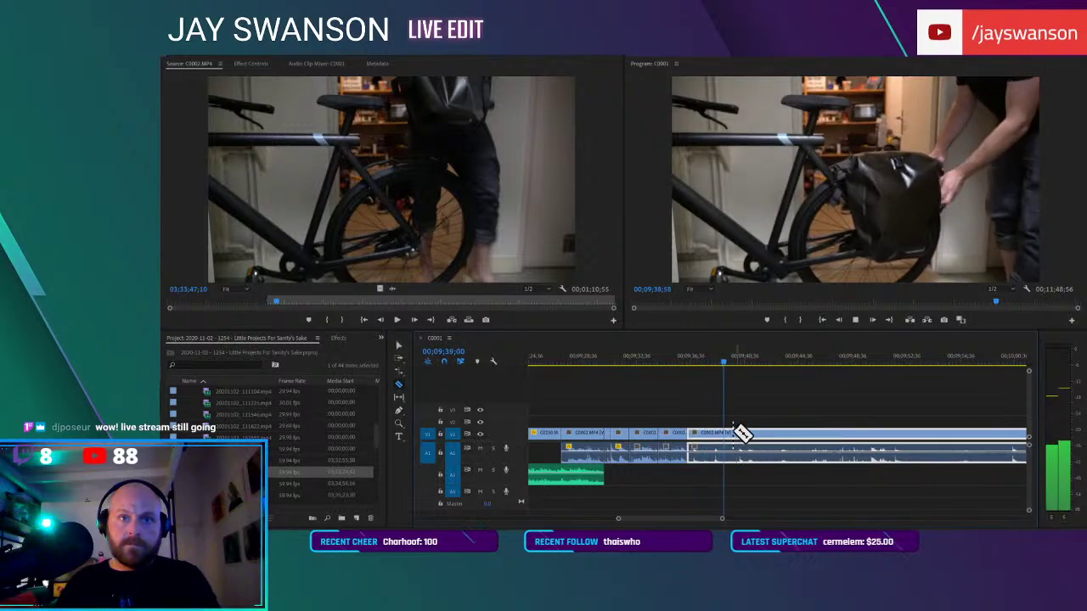
left_click(736, 433)
key("v")
left_click_drag(751, 438, 715, 447)
left_click(690, 364)
key("space")
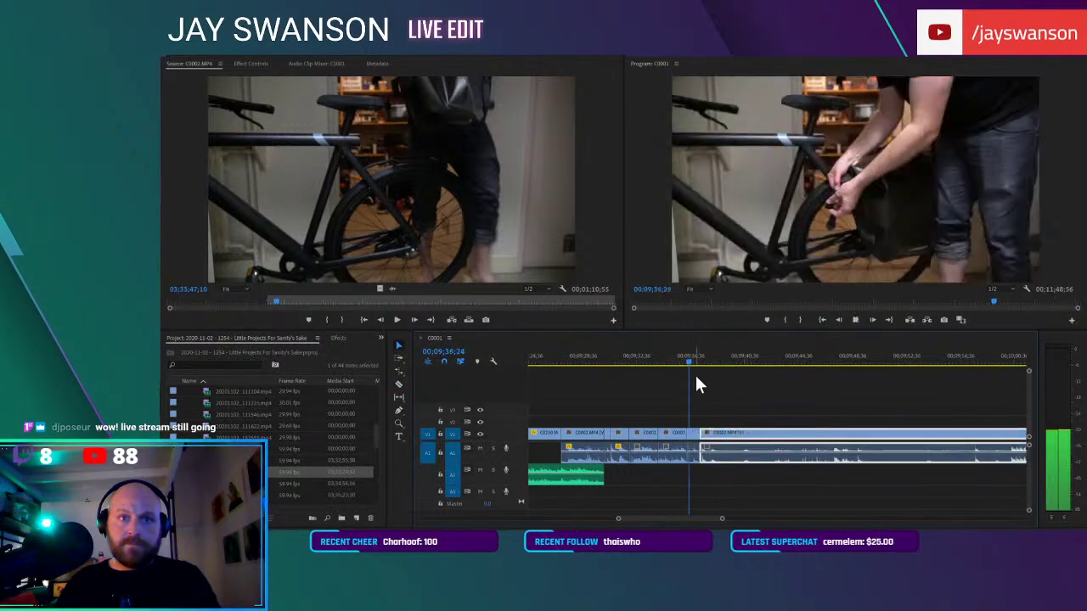
Split the C0002 footage just before 00;09;40, tighten the start of the part that follows, and replay the join
key("c")
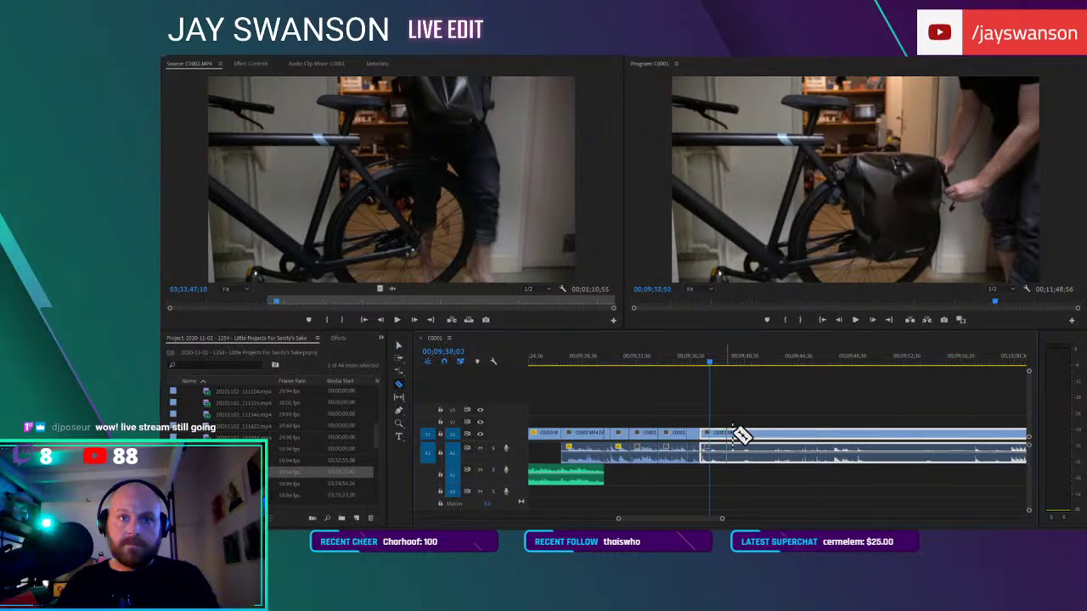
left_click(735, 435)
key("v")
key("q")
left_click(699, 431)
key("v")
mouse_move(707, 435)
left_mouse_down()
mouse_move(686, 436)
mouse_move(700, 437)
left_mouse_up()
key("space")
key("space")
scroll(726, 435, "up", 1)
Split the C0002 footage at about 00;09;41, move the later part back to about 00;09;40, and replay the cut
key("c")
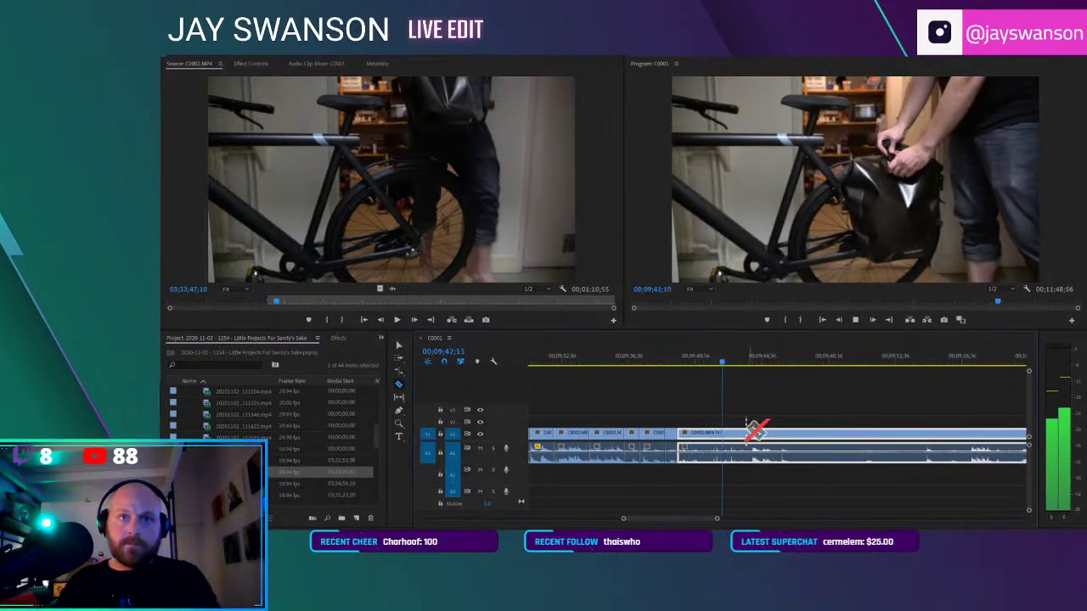
left_click(710, 432)
key("v")
left_click_drag(726, 437, 705, 436)
left_click(682, 360)
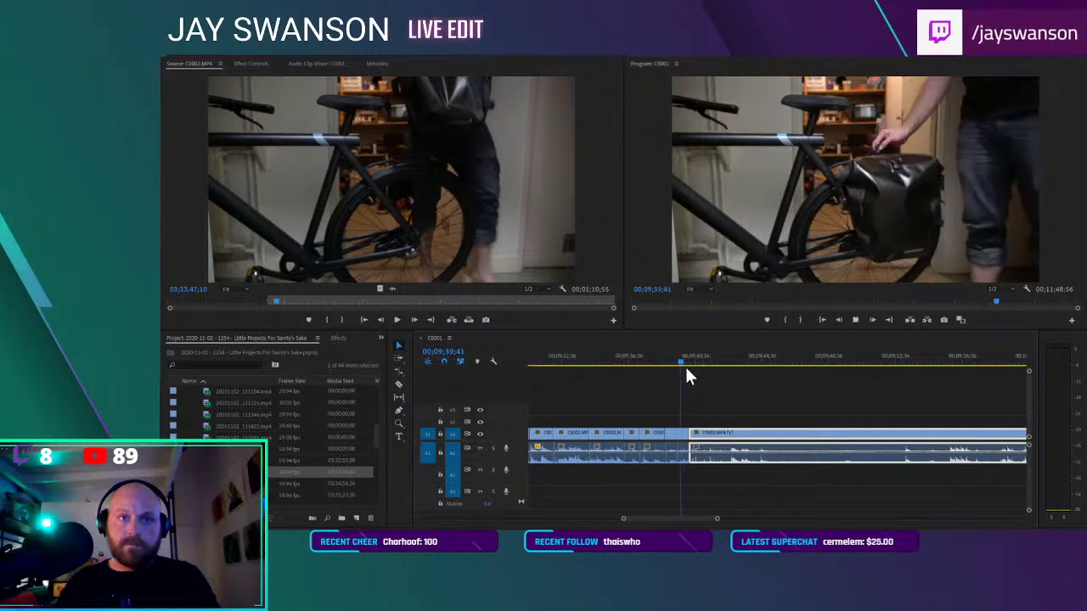
key("space")
Split the C0002 footage at about 00;09;53 and move the later part back to about 00;09;45
key("c")
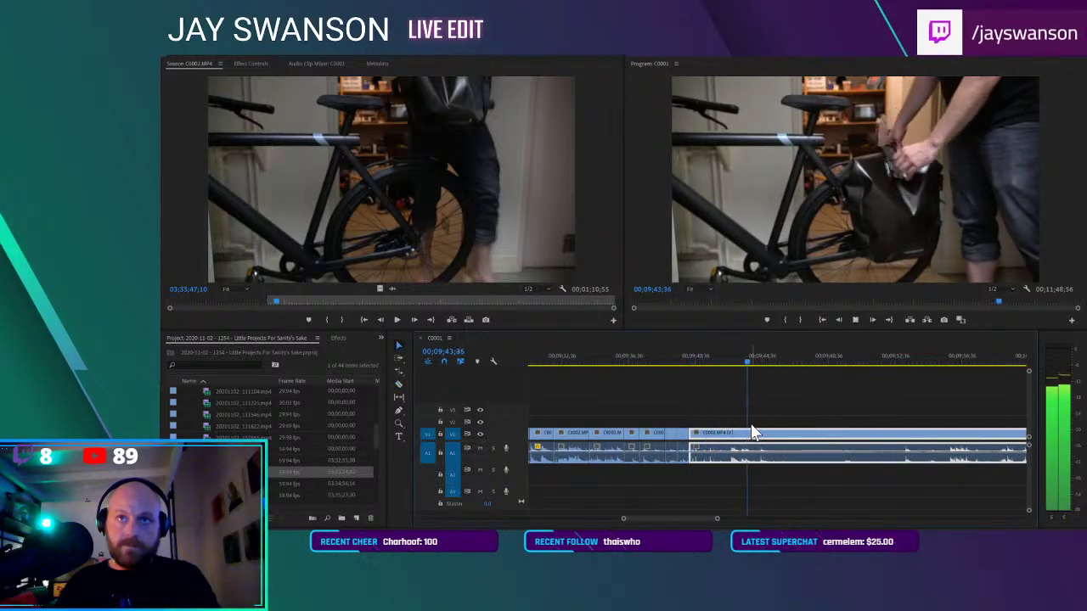
key("space")
key("c")
left_click(906, 436)
key("v")
left_click_drag(916, 440, 792, 442)
key("space")
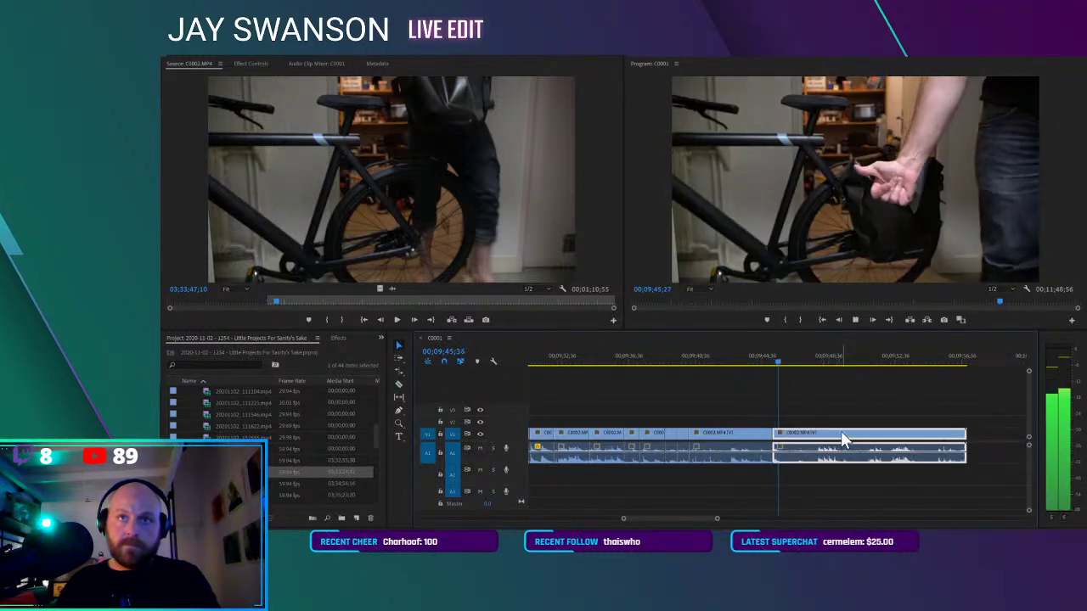
Split the C0002 part before the last one at about 00;09;42 and move its later piece back to about 00;09;41
left_click(713, 364)
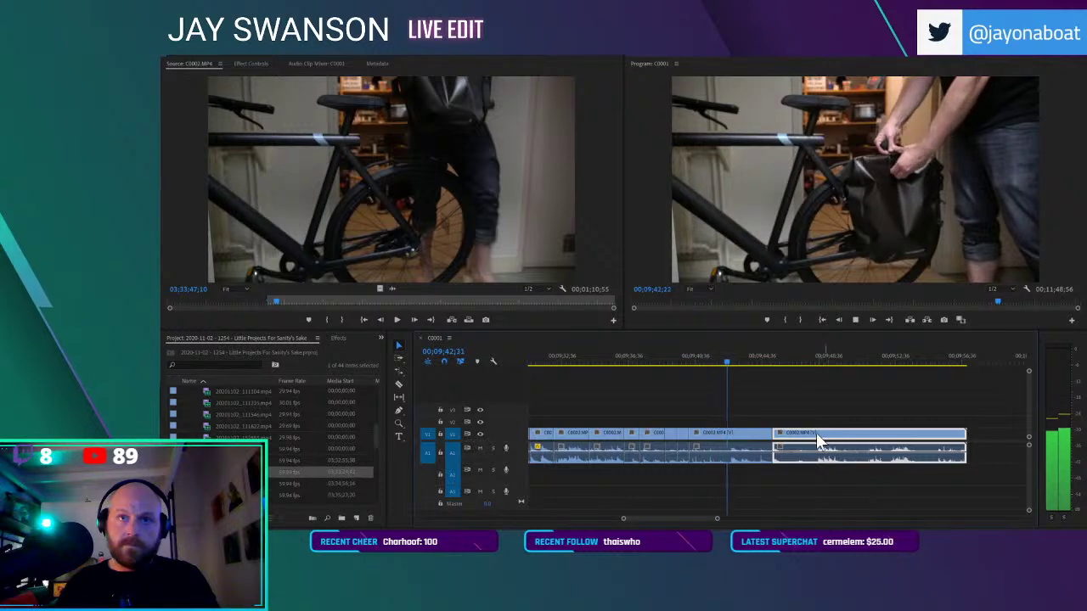
scroll(744, 431, "up", 2)
key("space")
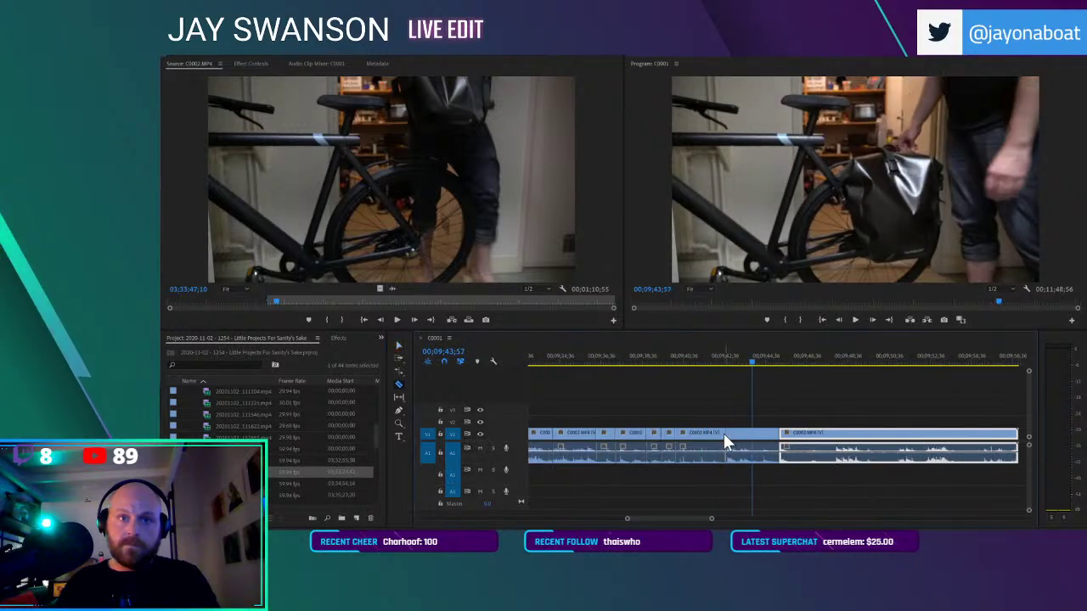
left_click(678, 363)
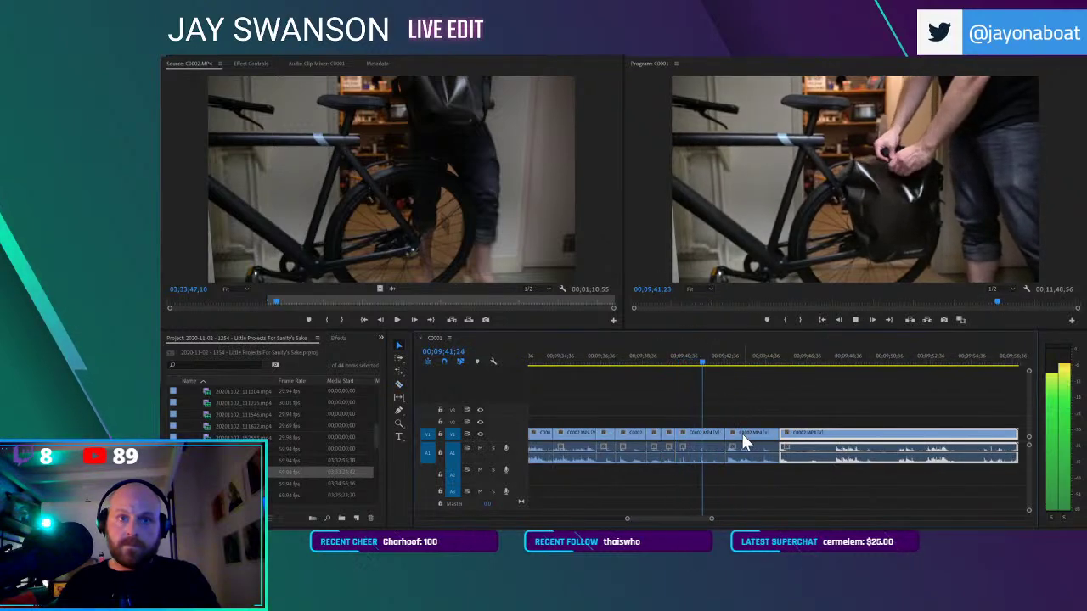
left_click_drag(746, 434, 712, 437)
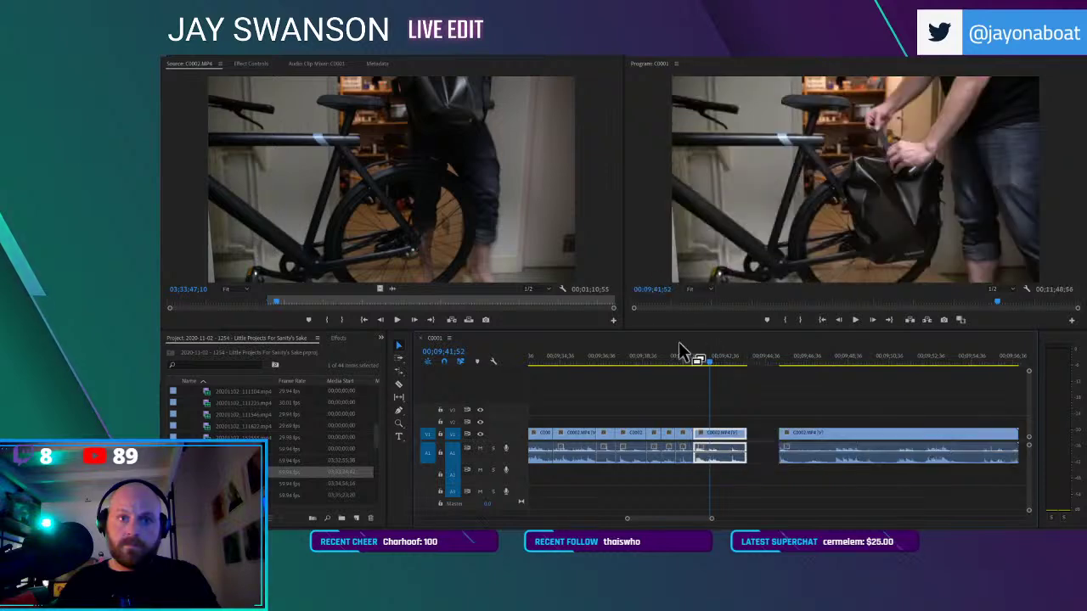
left_click(684, 364)
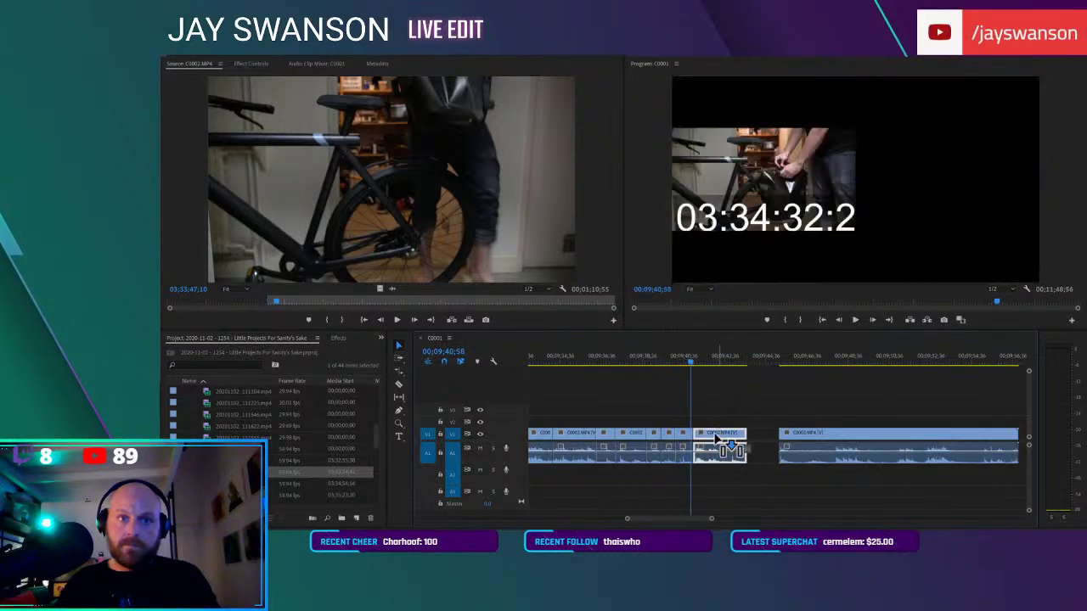
Move the last C0002 footage back toward the preceding part, split off its beginning, and close the gap
left_click_drag(805, 433, 726, 449)
left_click(711, 355)
left_click(770, 433)
key("v")
left_click_drag(788, 427, 756, 434)
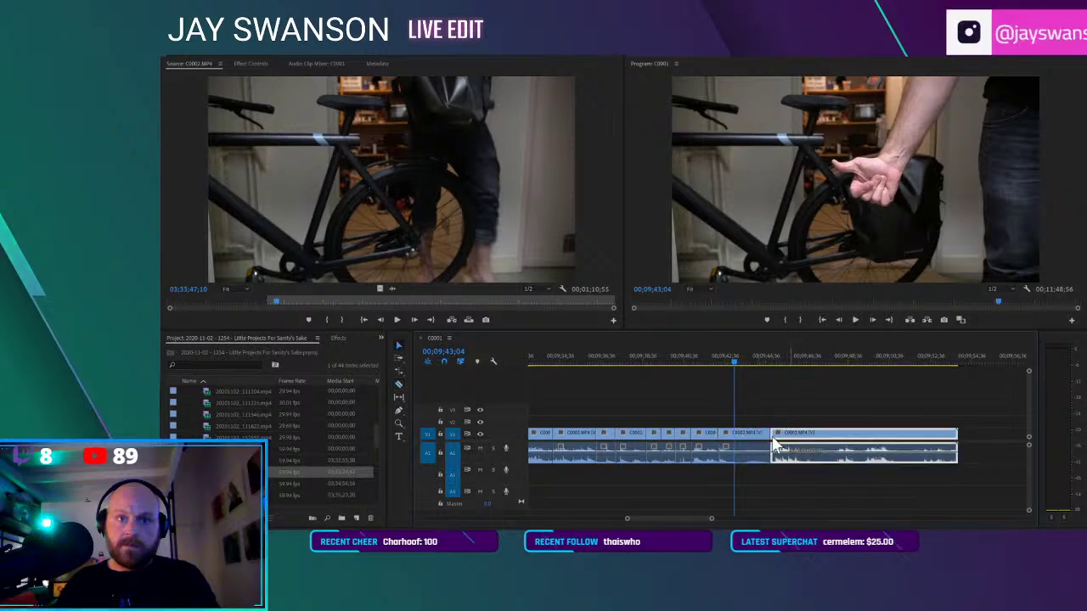
Ripple-trim the preceding C0002 part to 00;09;43;04, then split the last clip at about 00;09;46 and shift the later part earlier
key("w")
key("space")
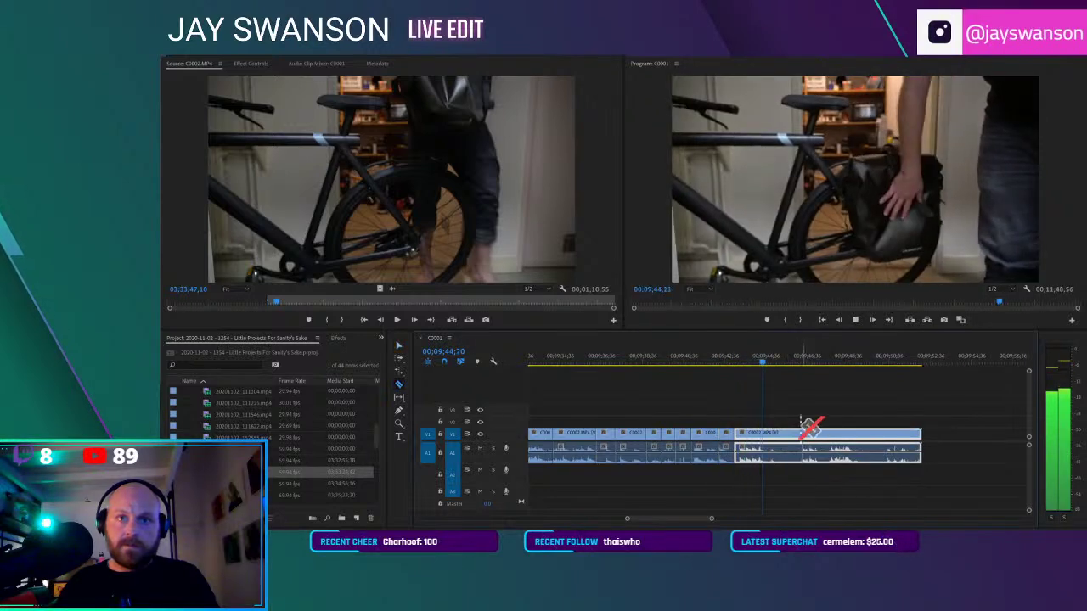
left_click(798, 432)
key("v")
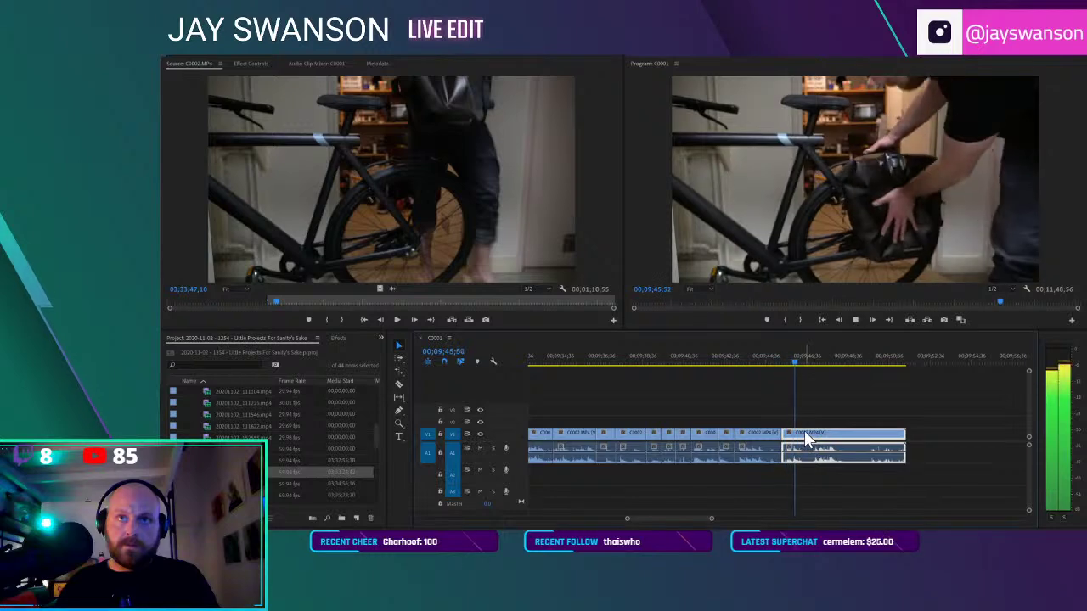
Trim the end of the last C0002 clip back to 00;09;48;25 and save the project
scroll(832, 432, "down", 1)
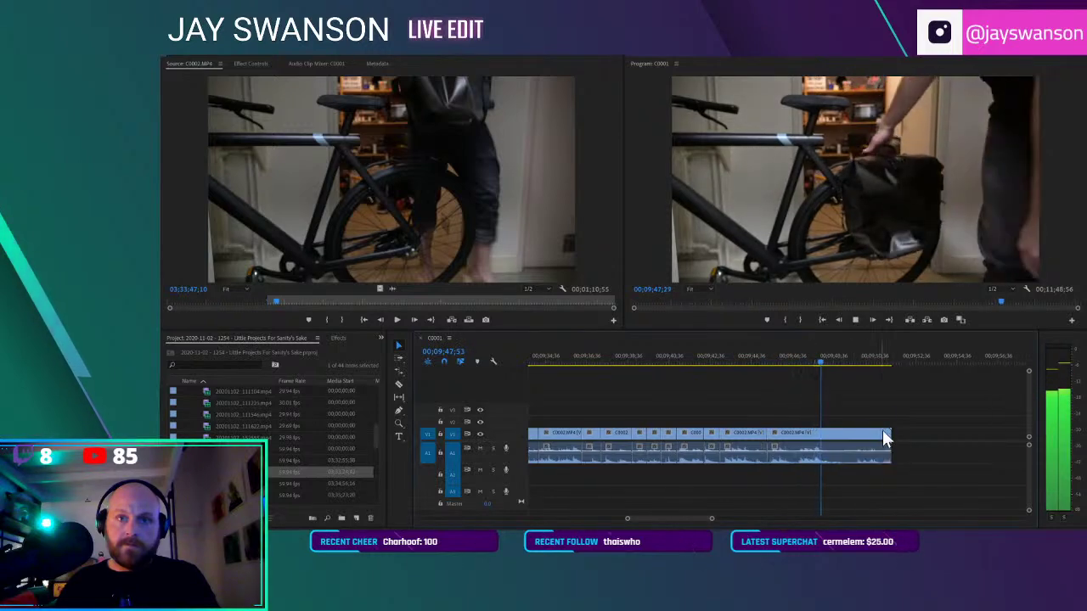
left_click_drag(885, 434, 831, 438)
key("ctrl+s")
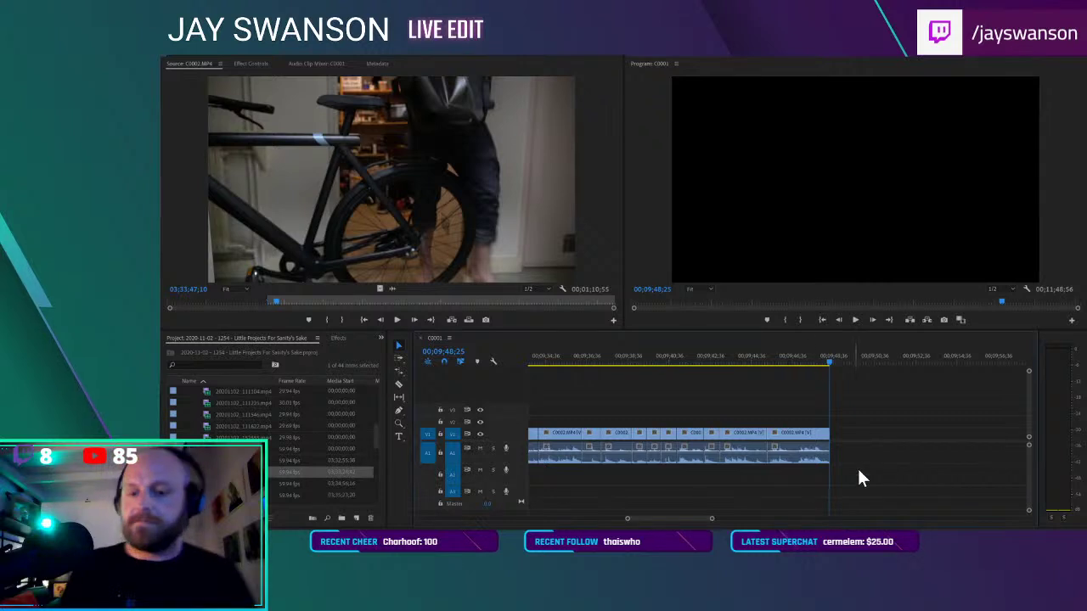
key("ctrl+s")
Open clip C0003, mark its in point at 03;34;58;06, place it after the last C0002 clip at 00;09;48;25, and save
double_click(207, 484)
left_click_drag(173, 299, 199, 302)
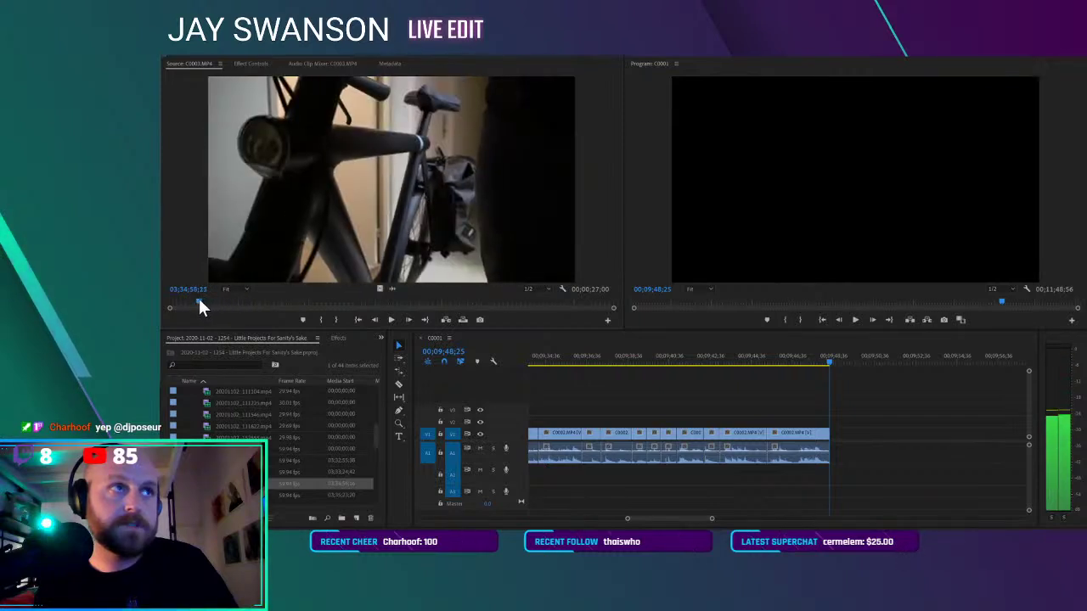
key("i")
mouse_move(328, 225)
left_mouse_down()
mouse_move(896, 422)
mouse_move(849, 481)
mouse_move(833, 456)
left_mouse_up()
key("ctrl+s")
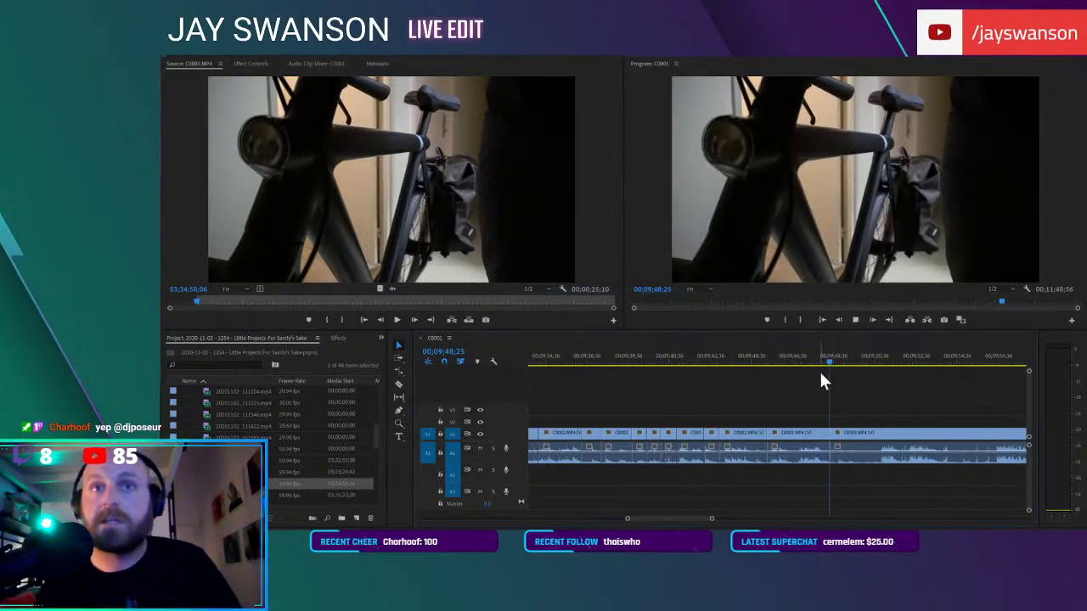
Split the C0003 clip at about 00;09;51, move the later part back to about 00;09;49, and replay the cut
key("space")
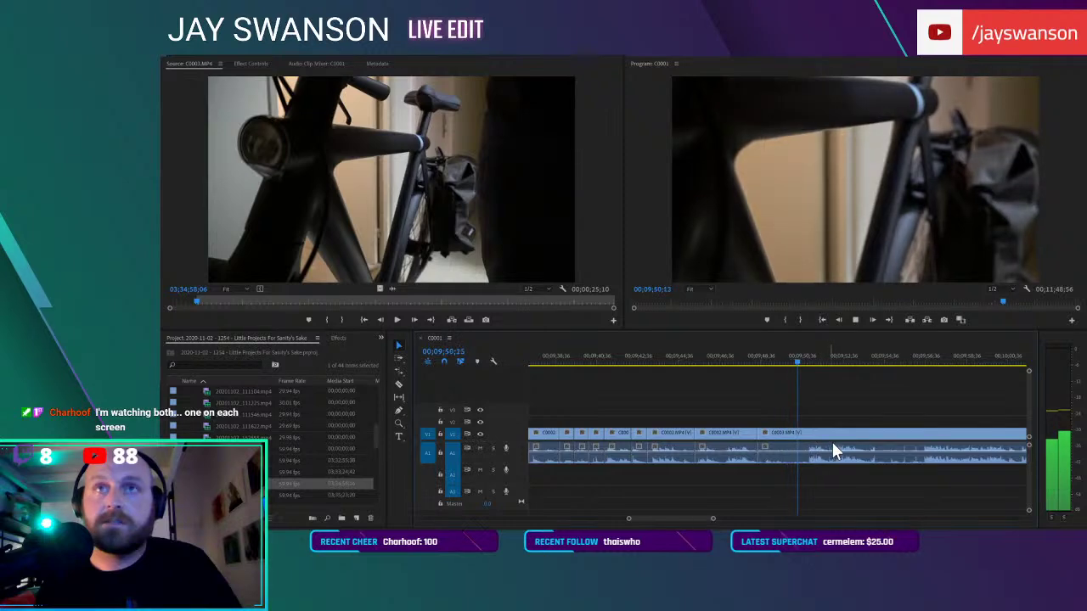
key("c")
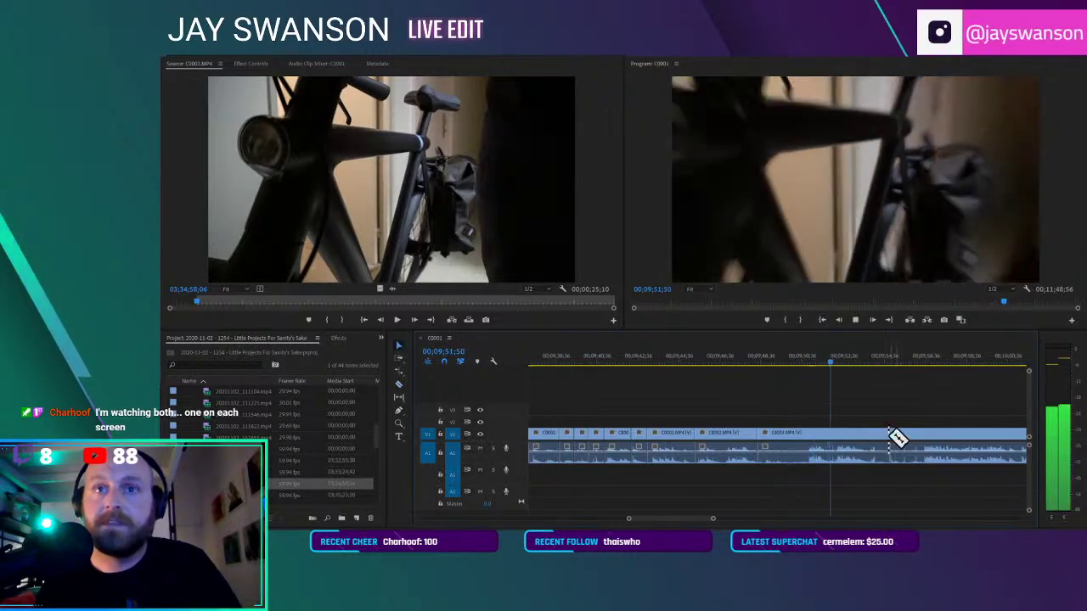
left_click(823, 434)
key("v")
left_click_drag(843, 443, 795, 443)
key("space")
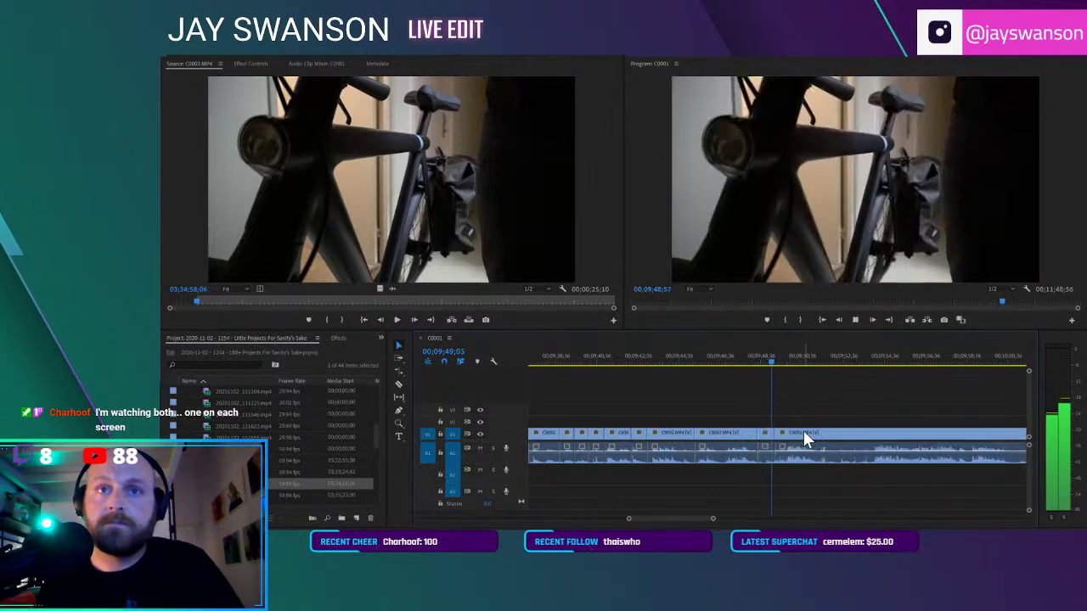
Split the remaining C0003 footage twice near the start, move the talking part back to just before 00;09;50, and replay it
scroll(806, 434, "down", 1)
key("c")
left_click_drag(712, 364, 722, 368)
left_click(722, 432)
key("v")
left_click_drag(721, 433, 725, 433)
left_click_drag(822, 435, 724, 443)
key("a")
left_click(708, 358)
key("space")
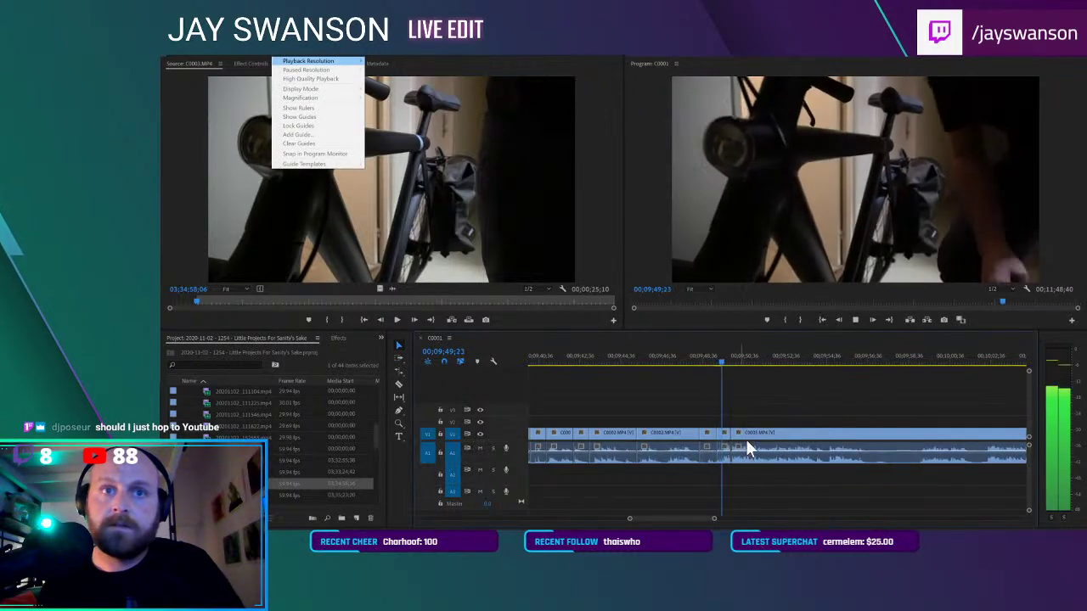
Shift the start of the talking C0003 footage slightly earlier at about 00;09;49, save the project, and replay the cut
key("space")
left_click_drag(739, 440, 735, 441)
key("ctrl+s")
left_click(716, 358)
key("space")
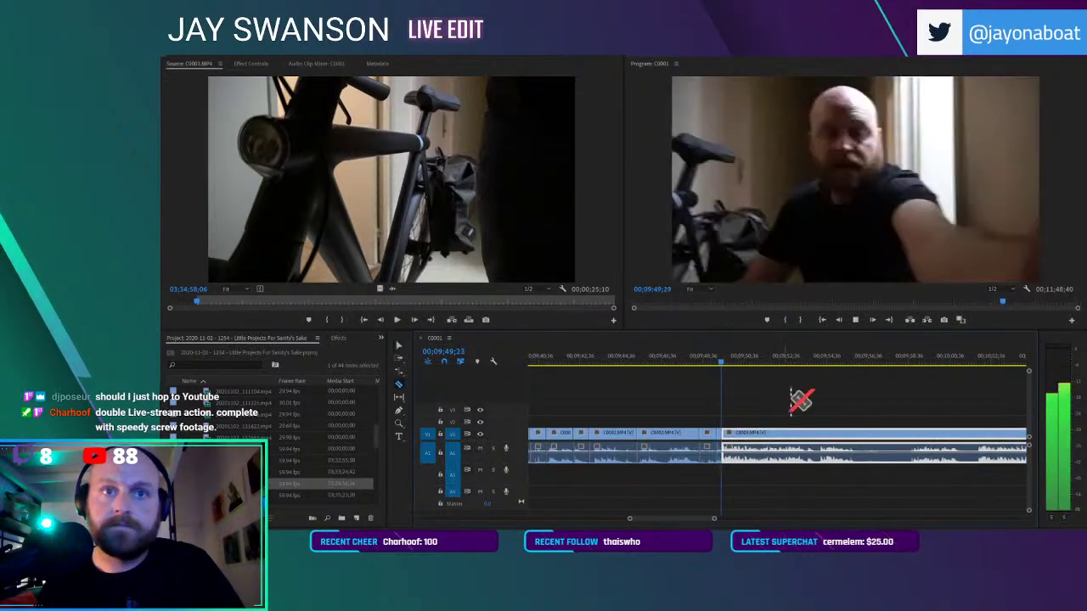
Move only the audio cut before the talking C0003 footage to 00;09;49;38 and replay the join
left_click(713, 358)
scroll(735, 434, "up", 3)
left_click_drag(707, 355, 713, 404)
key("=")
left_click_drag(714, 446, 722, 448)
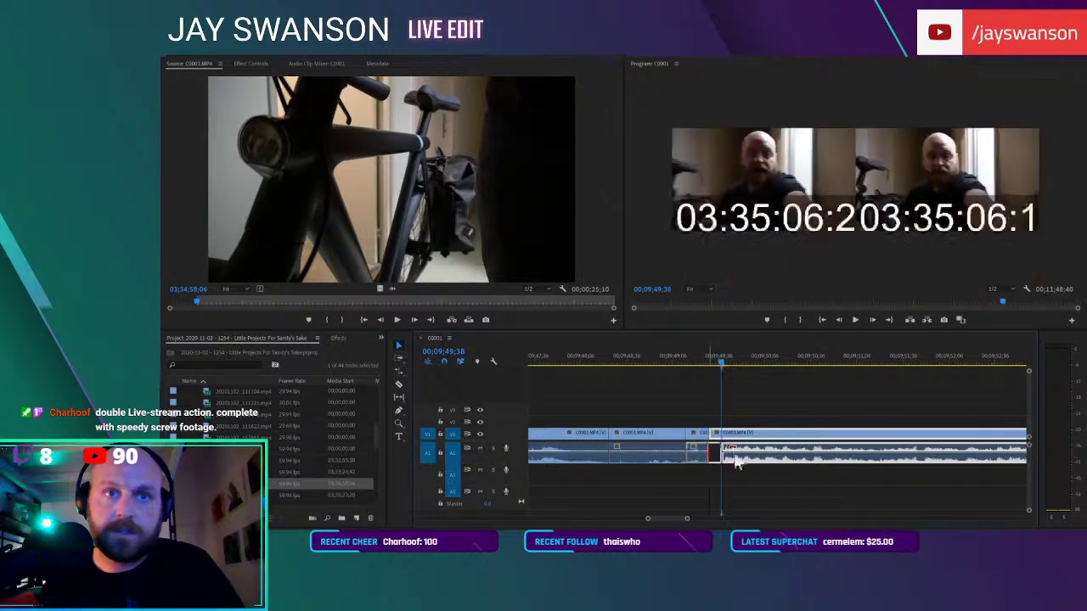
left_click(694, 347)
key("space")
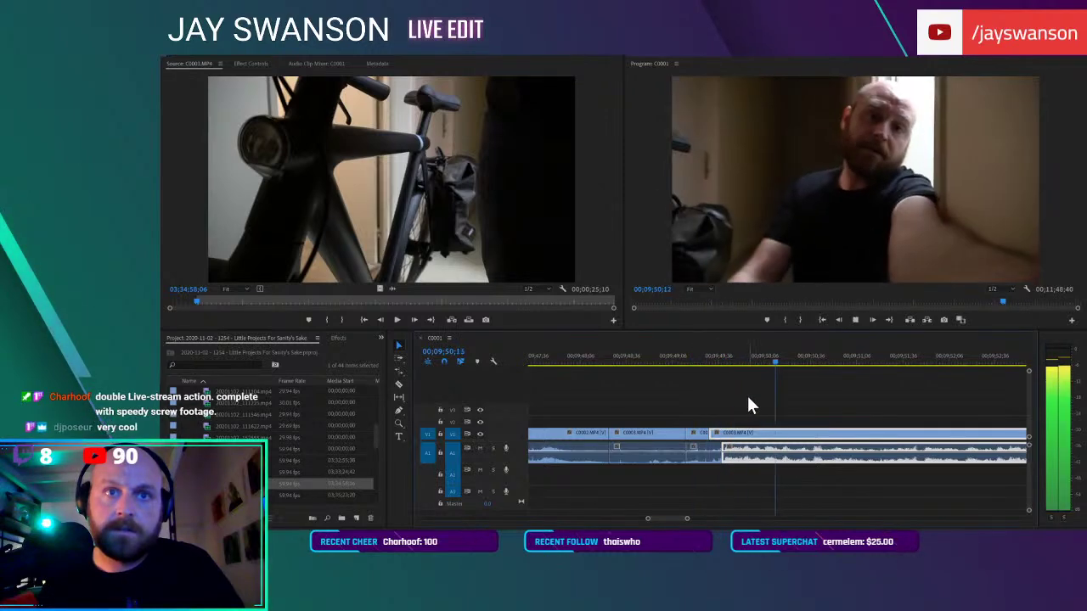
Split the talking C0003 clip at about 00;09;58, try moving the later part earlier, undo that move, and replay the passage
key("-")
key("minus")
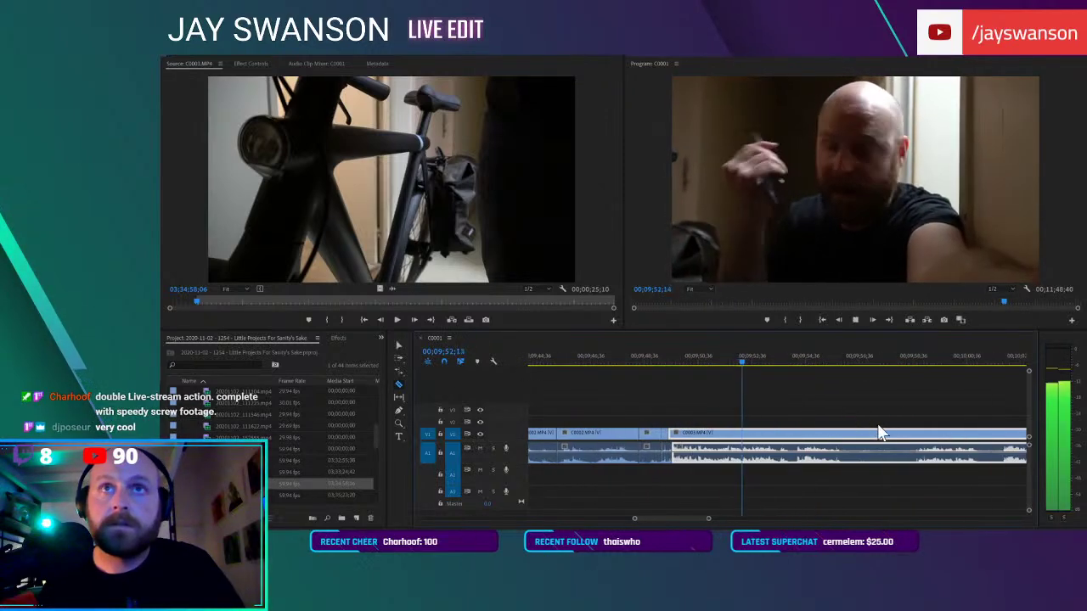
key("c")
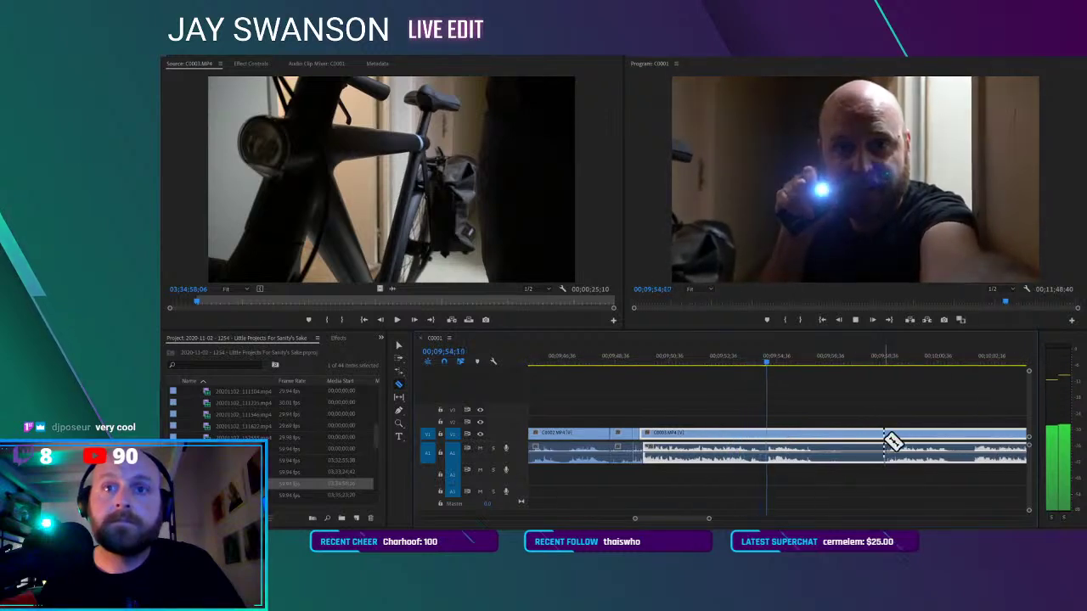
left_click(887, 439)
key("v")
left_click_drag(910, 441, 876, 444)
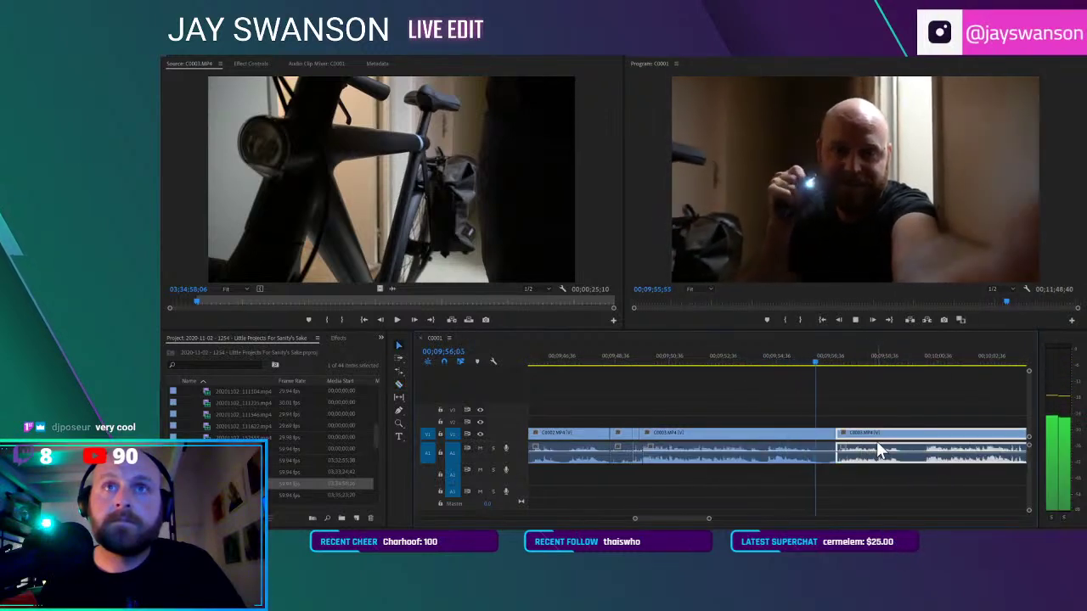
scroll(882, 442, "down", 3)
key("ctrl+z")
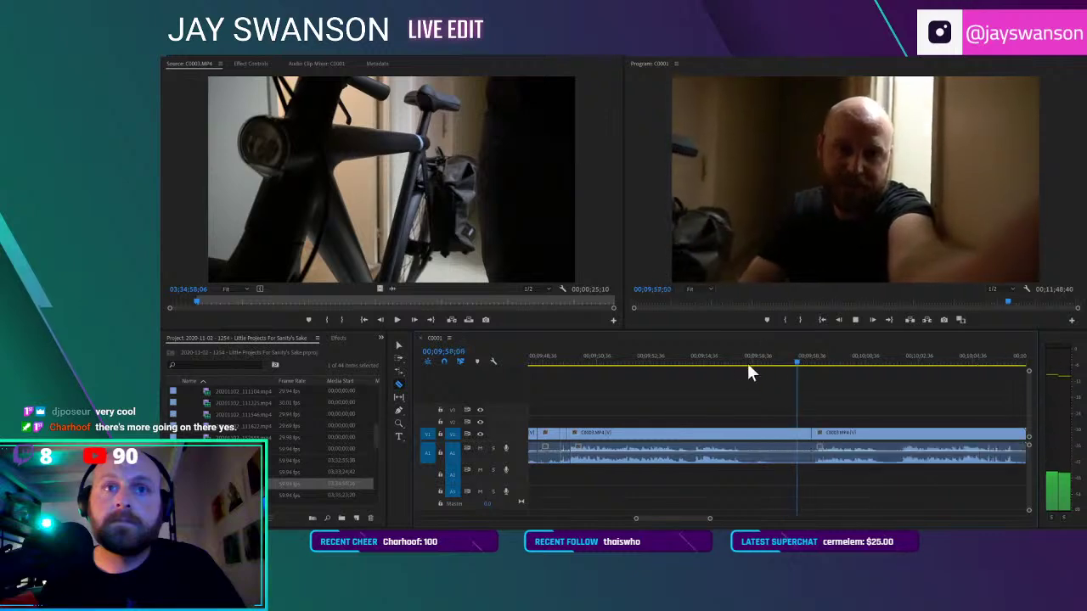
left_click(747, 359)
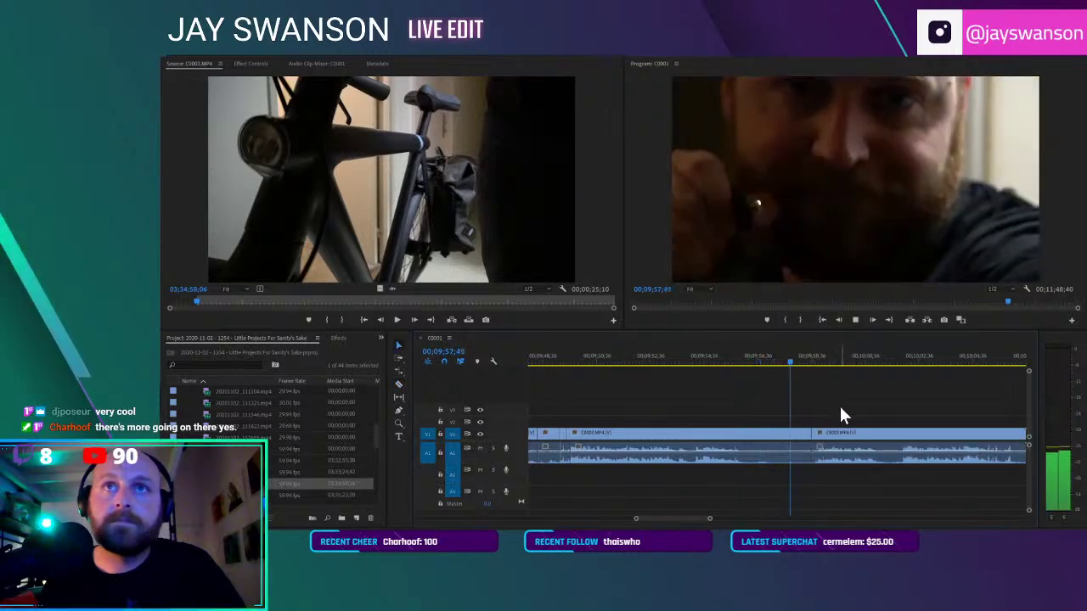
Tighten the C0003 footage with another cut at about 00;10;01 and trim the clip's end to 00;10;04;24
key("c")
left_click(844, 433)
key("a")
left_click_drag(856, 446, 836, 442)
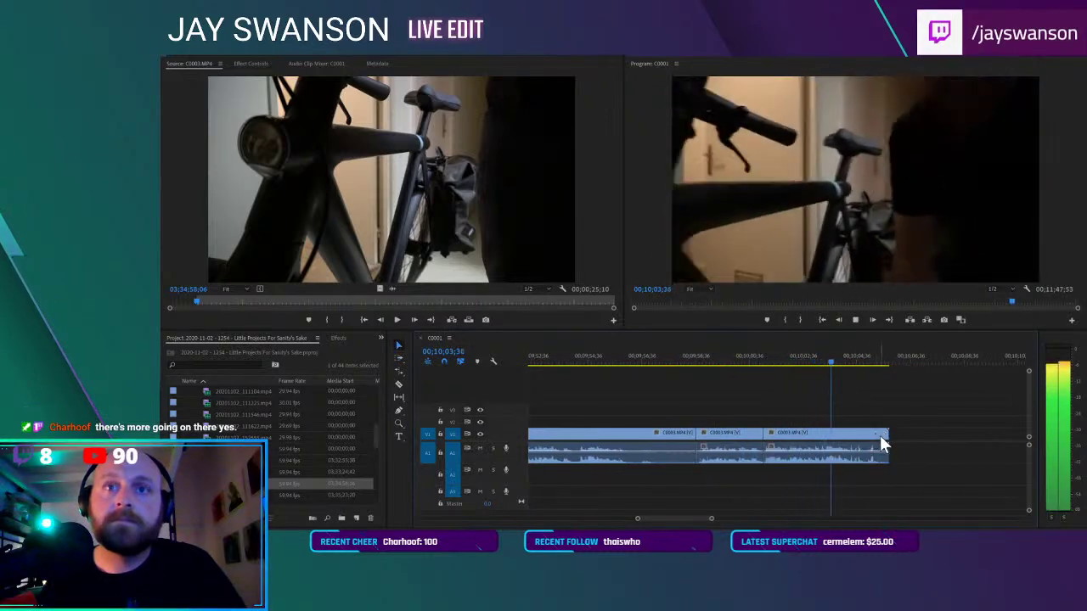
left_click_drag(881, 435, 850, 435)
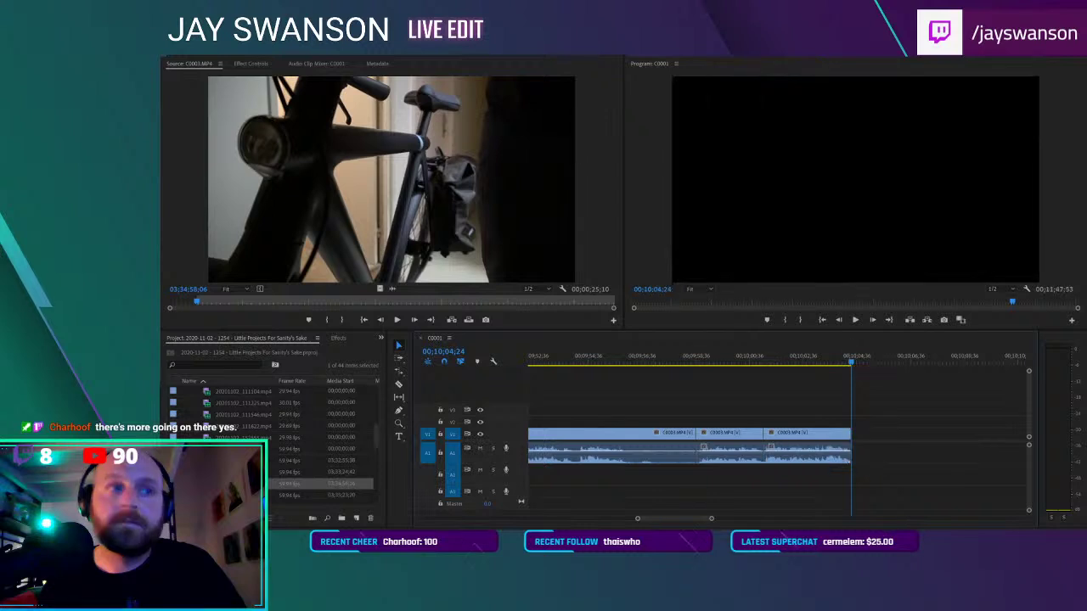
Open the C0004 clip as the source, show its audio waveform, and play its opening to find the start point
double_click(213, 495)
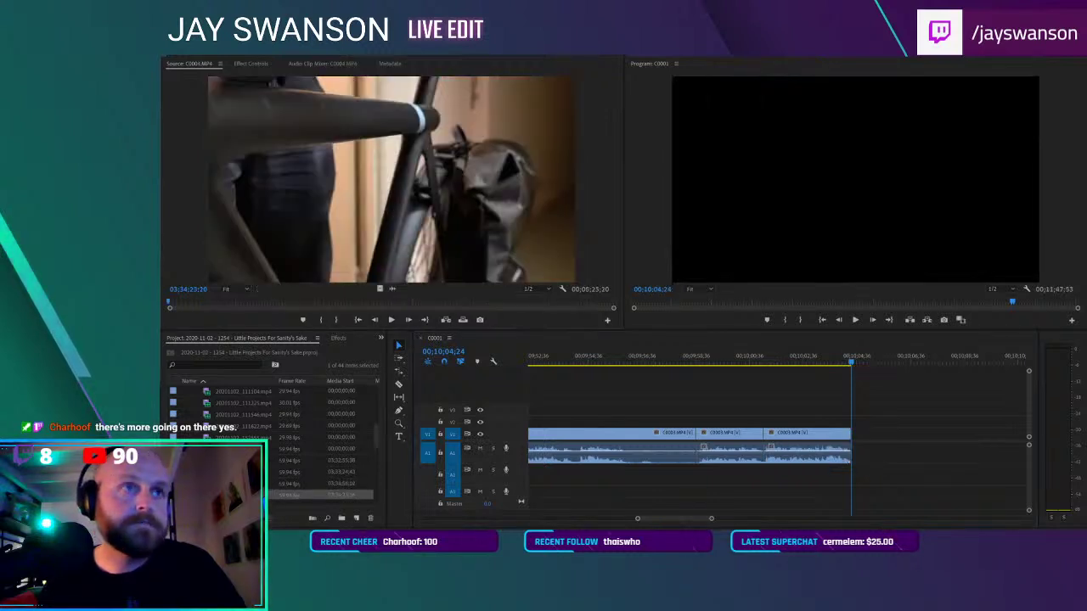
mouse_move(179, 302)
left_mouse_down()
mouse_move(262, 309)
mouse_move(185, 305)
left_mouse_up()
left_click(390, 288)
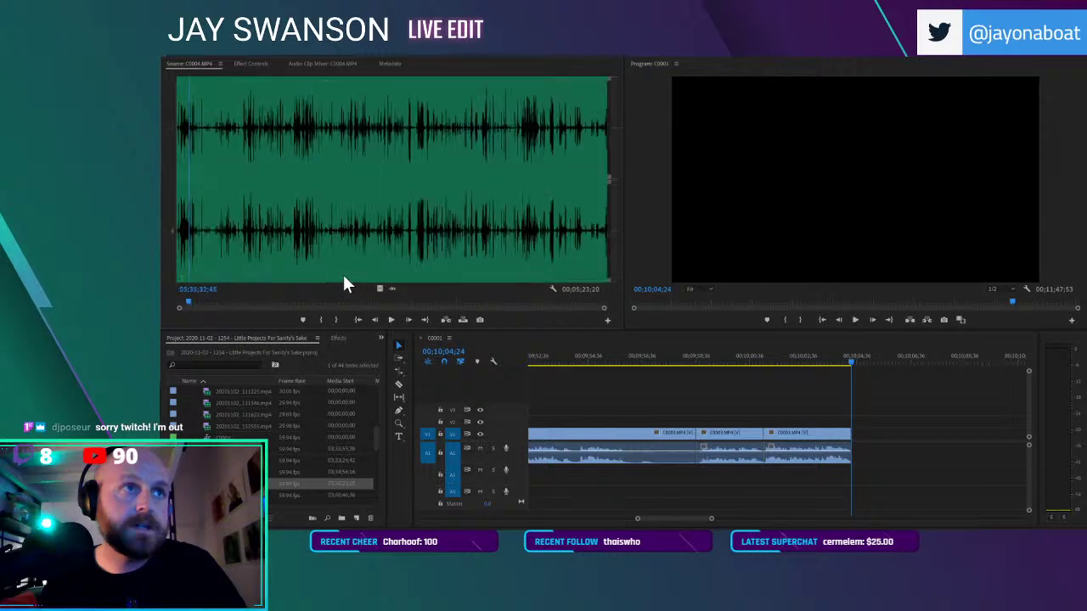
left_click_drag(188, 302, 179, 307)
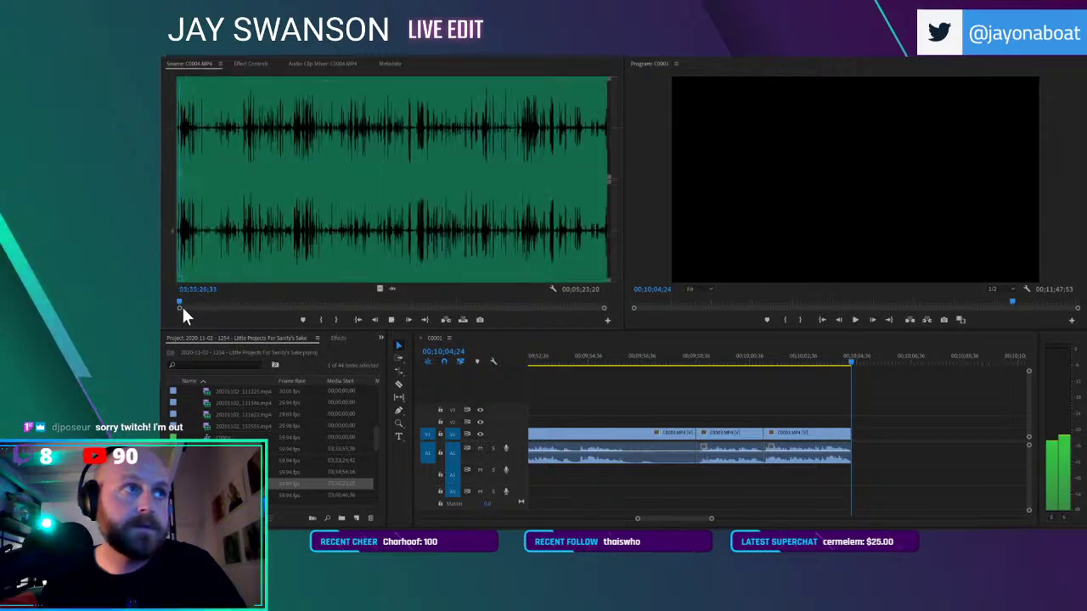
key("space")
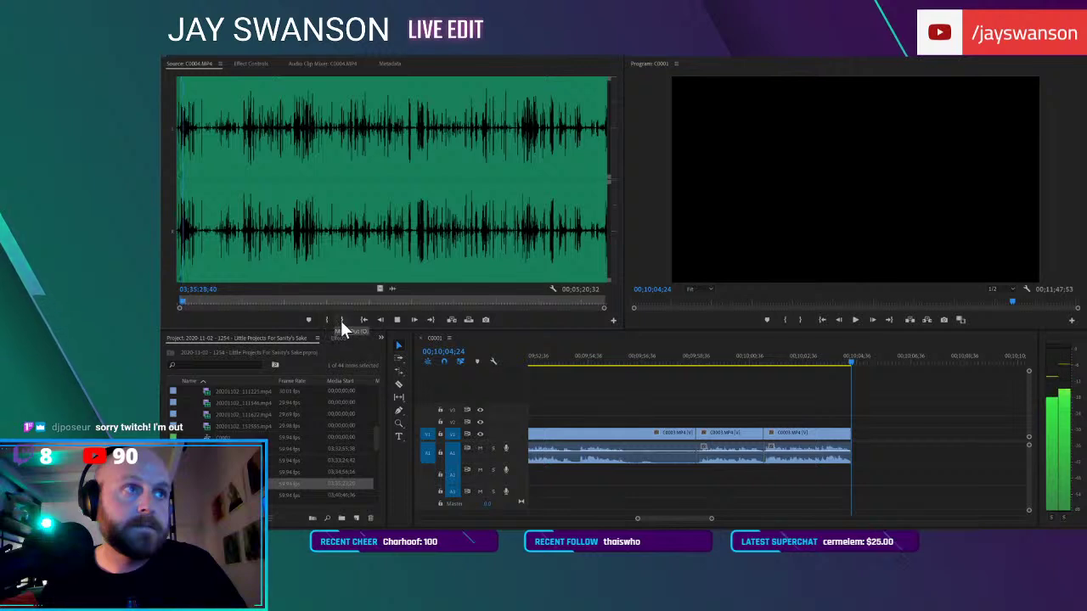
Mark the out point of C0004 at about 03;35;32 and append the roughly six-second selection at 00;10;04;24
left_click(340, 321)
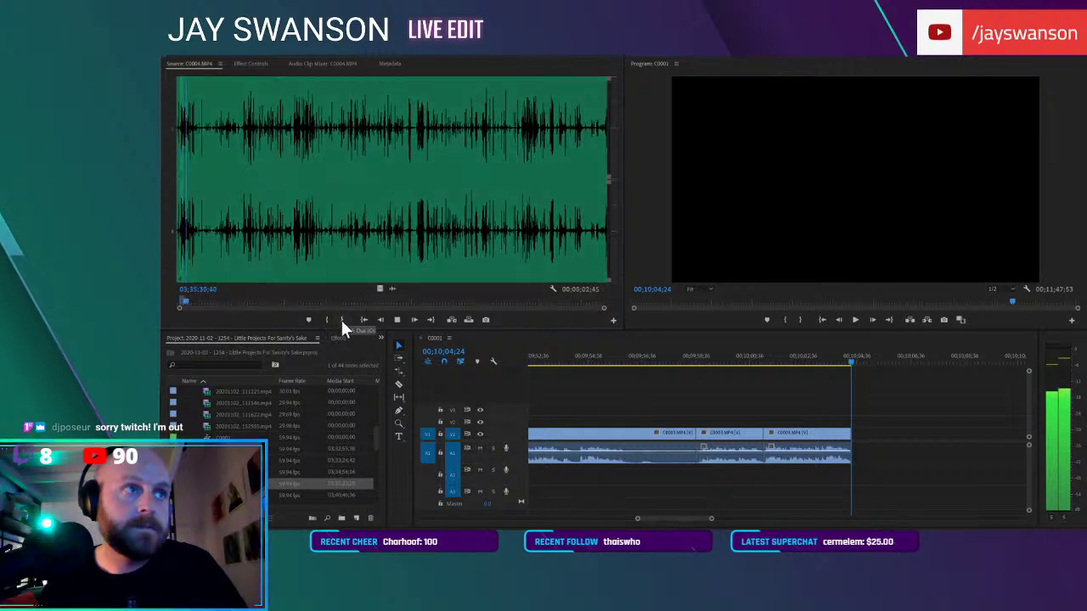
left_click(341, 320)
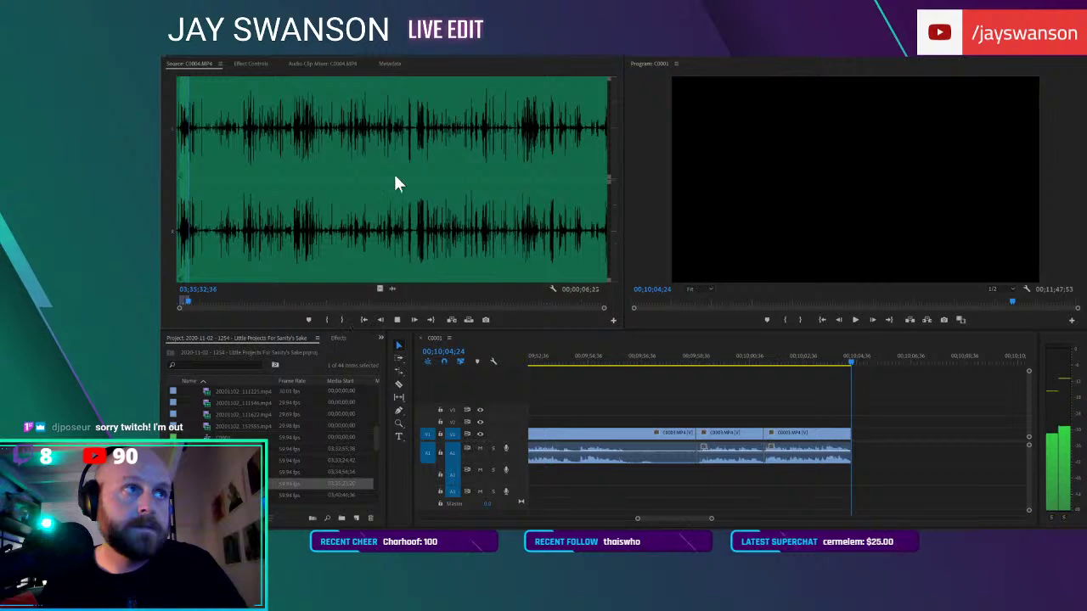
left_click(380, 289)
left_click_drag(367, 180, 868, 450)
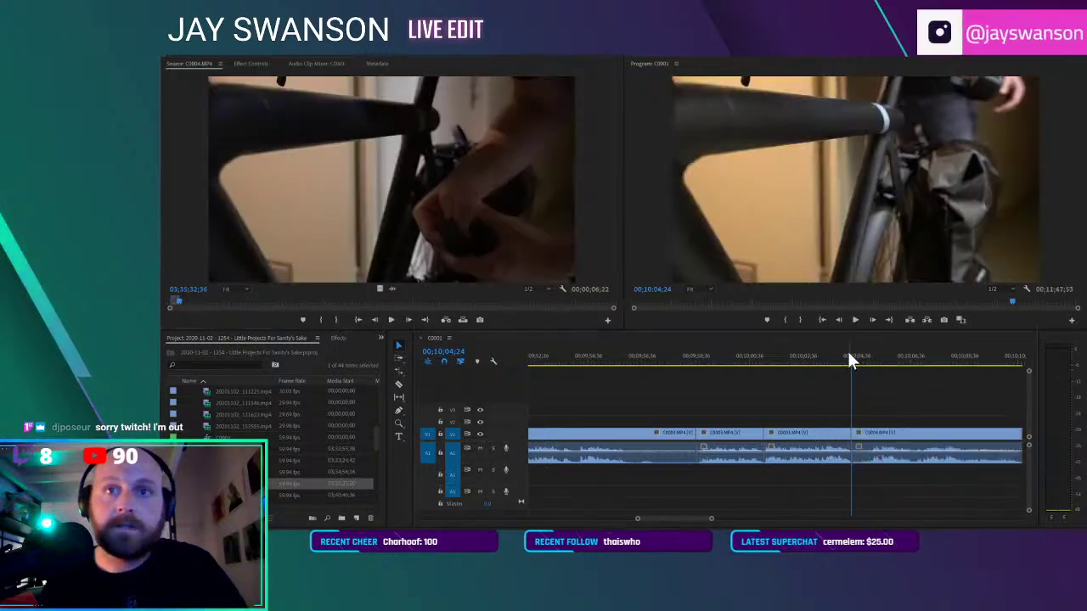
Replay the join between the C0003 and C0004 clips at about 00;10;04
left_click(848, 354)
key("space")
scroll(892, 408, "down", 2)
left_click(762, 358)
key("space")
key("space")
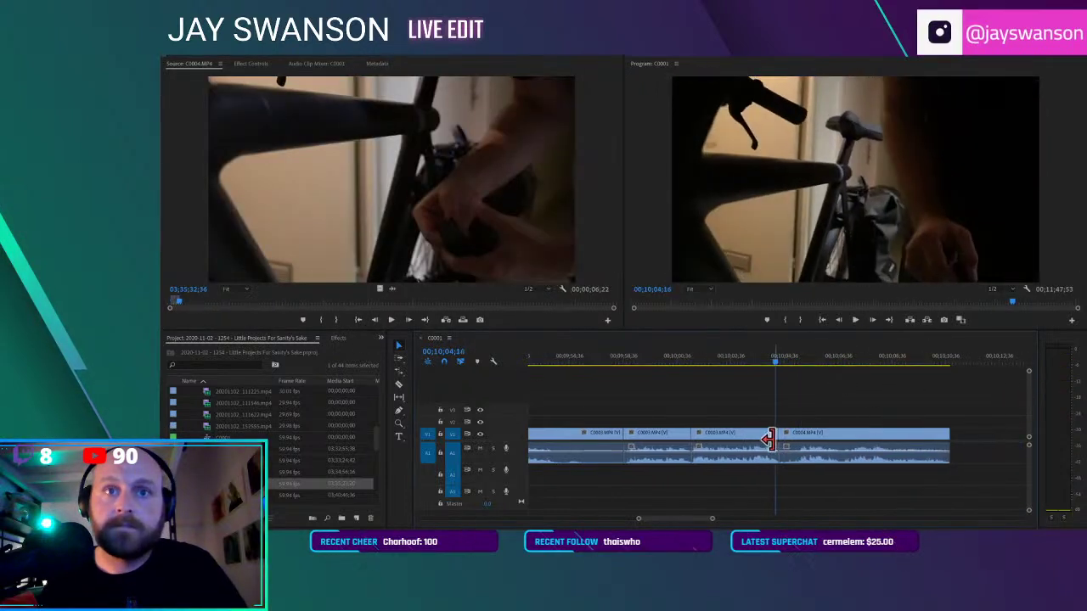
Add a Constant Gain crossfade to the audio join between C0003 and C0004 and play through the new clip
left_click(340, 337)
left_click(233, 350)
type("gain")
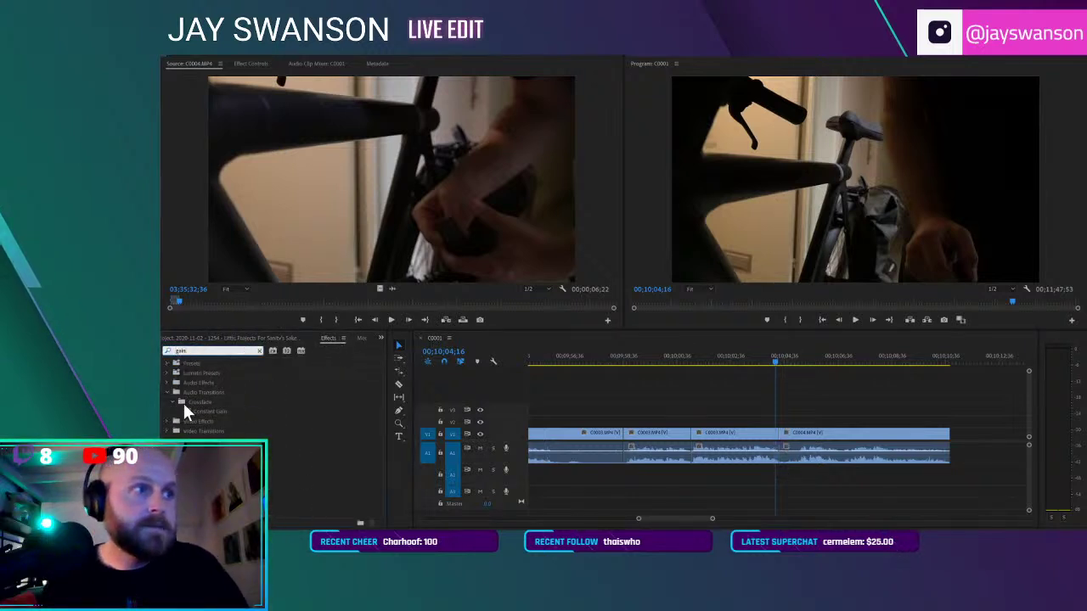
left_click_drag(187, 411, 777, 458)
key("space")
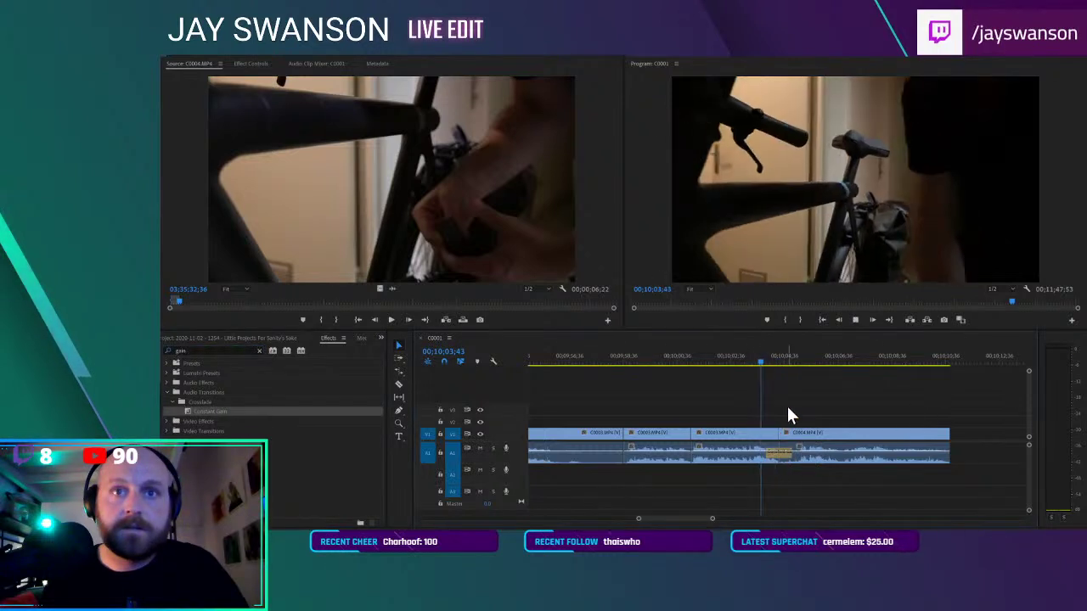
scroll(894, 420, "down", 1)
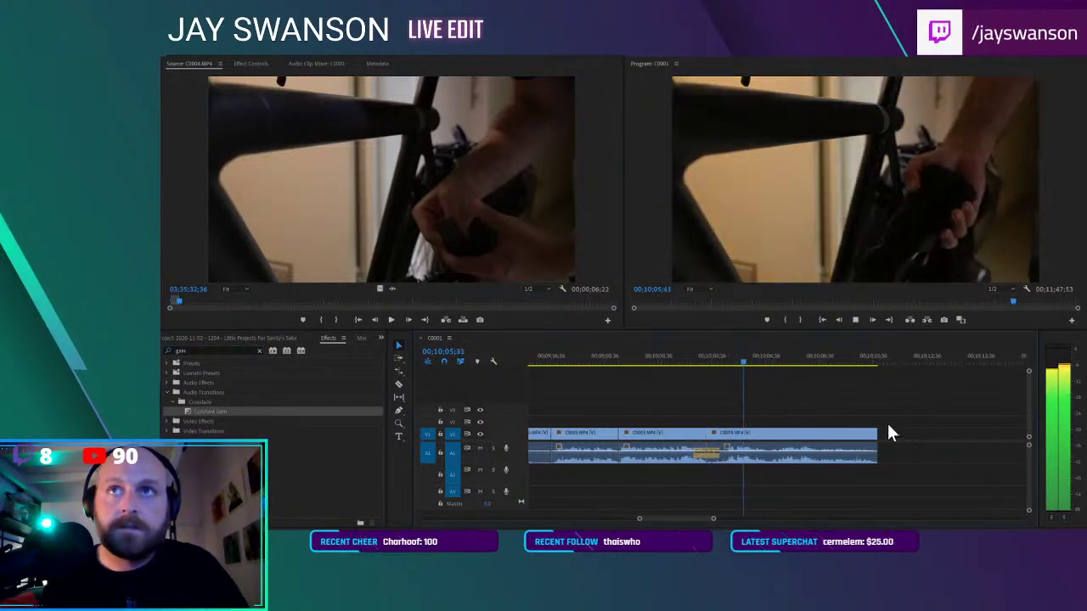
scroll(870, 435, "down", 2)
scroll(870, 434, "down", 1)
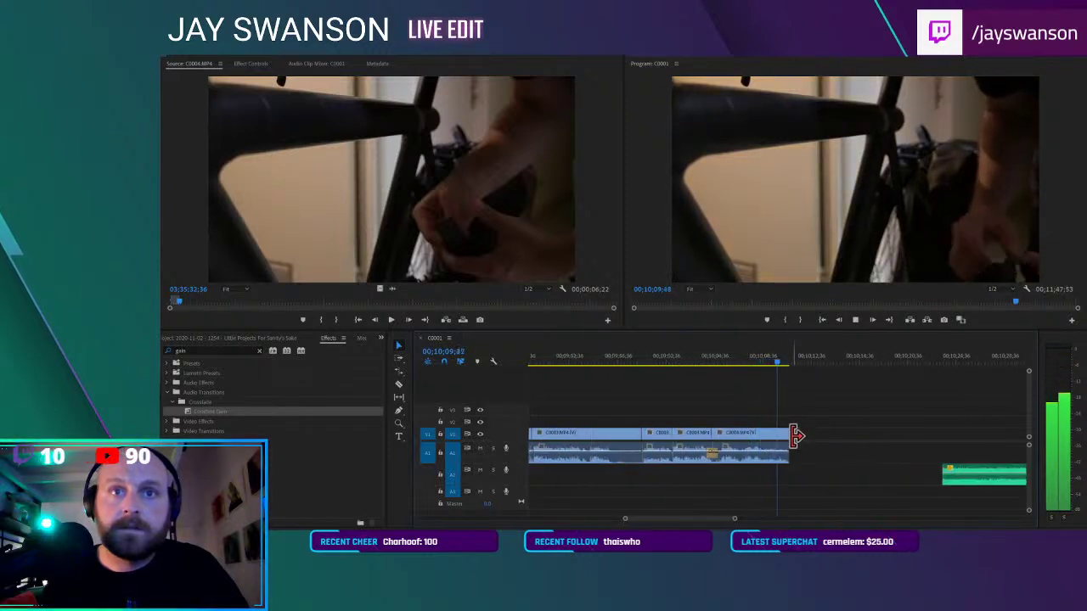
Extend the end of the C0004 clip past the start of the last music clip
key("space")
left_click_drag(796, 436, 996, 440)
scroll(932, 421, "down", 2)
scroll(936, 419, "down", 5)
scroll(936, 421, "down", 2)
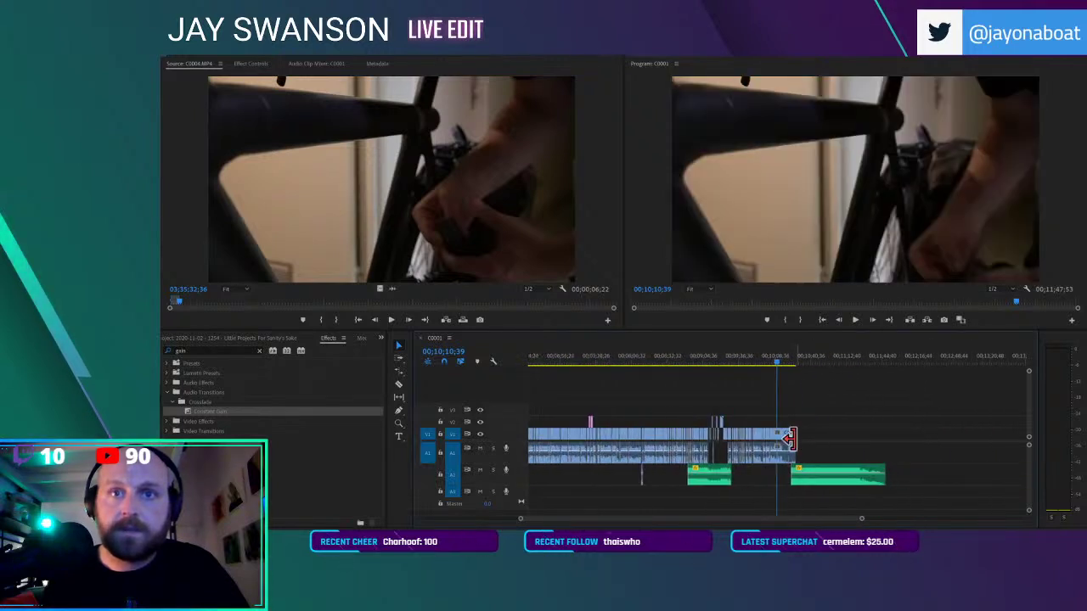
Bring in the rest of the C0004 footage from the end of the trimmed piece and place the last music clip after it
scroll(813, 429, "up", 1)
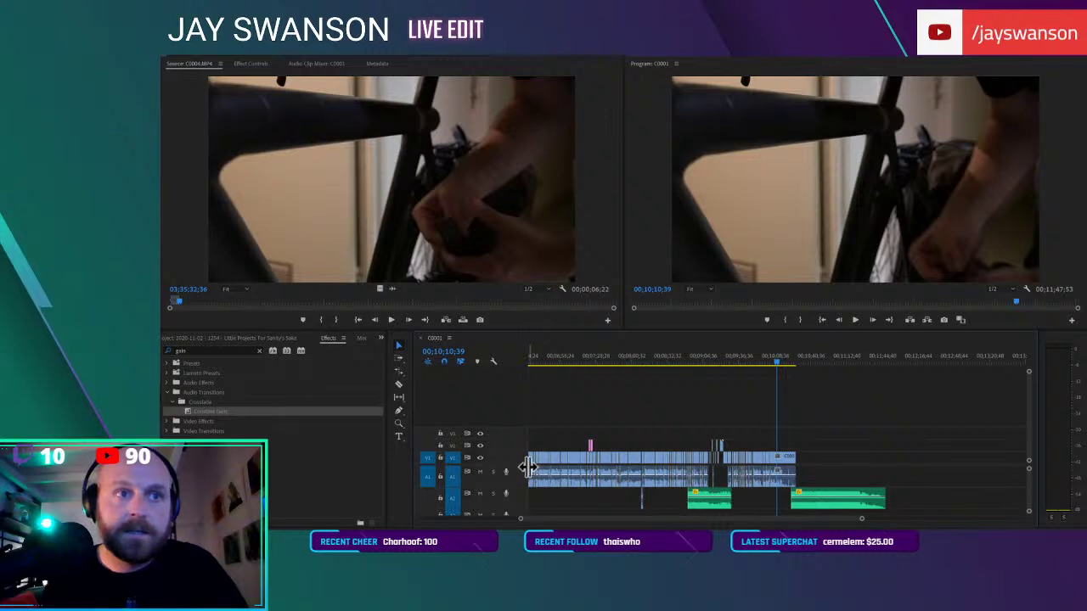
left_click_drag(521, 465, 523, 443)
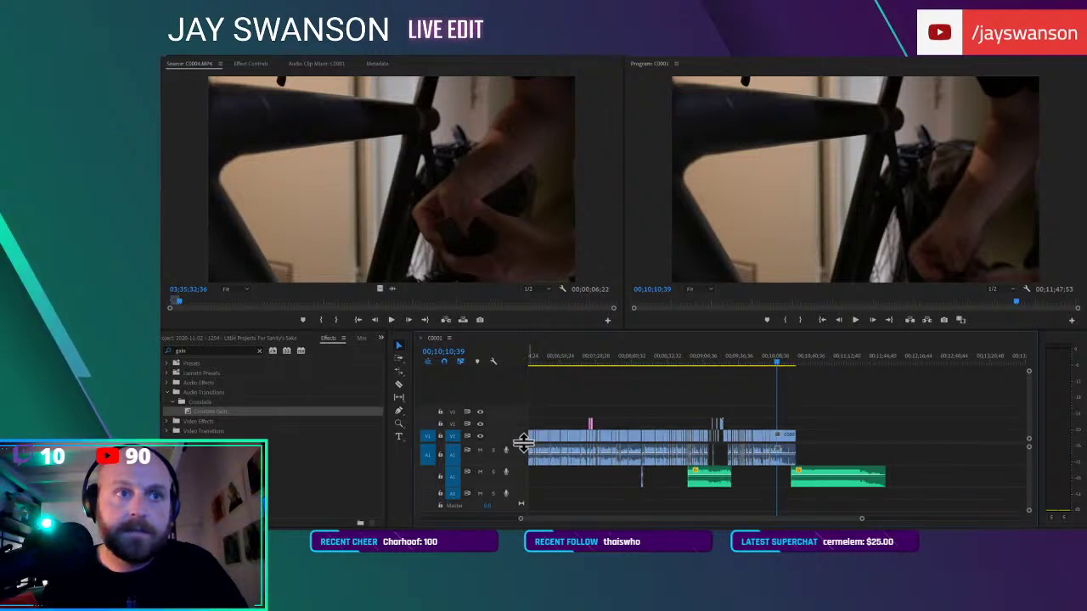
scroll(548, 448, "down", 1)
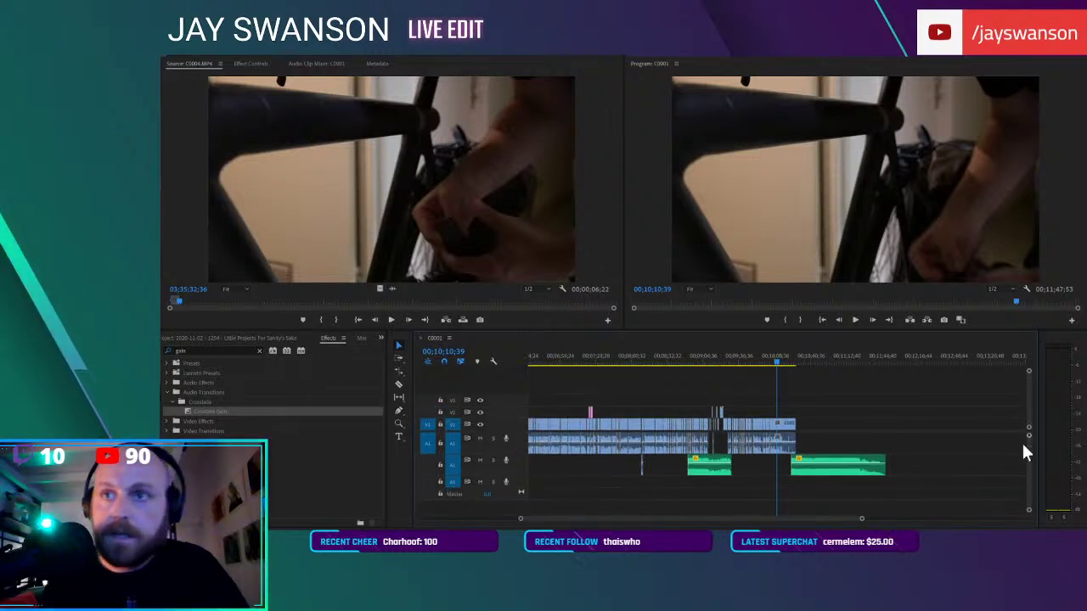
scroll(774, 434, "up", 3)
scroll(847, 416, "down", 6)
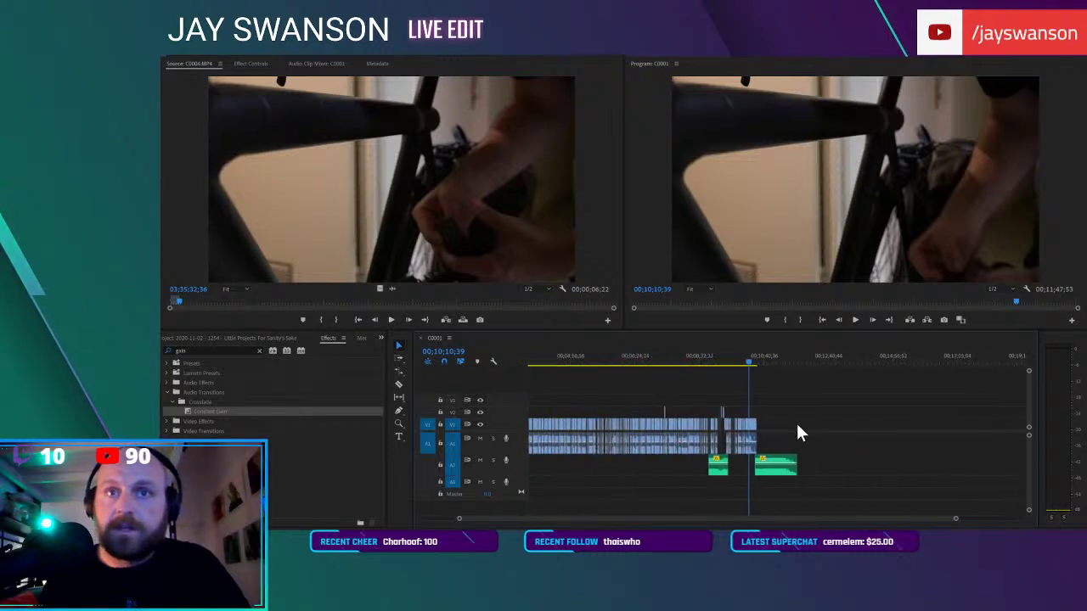
key(".")
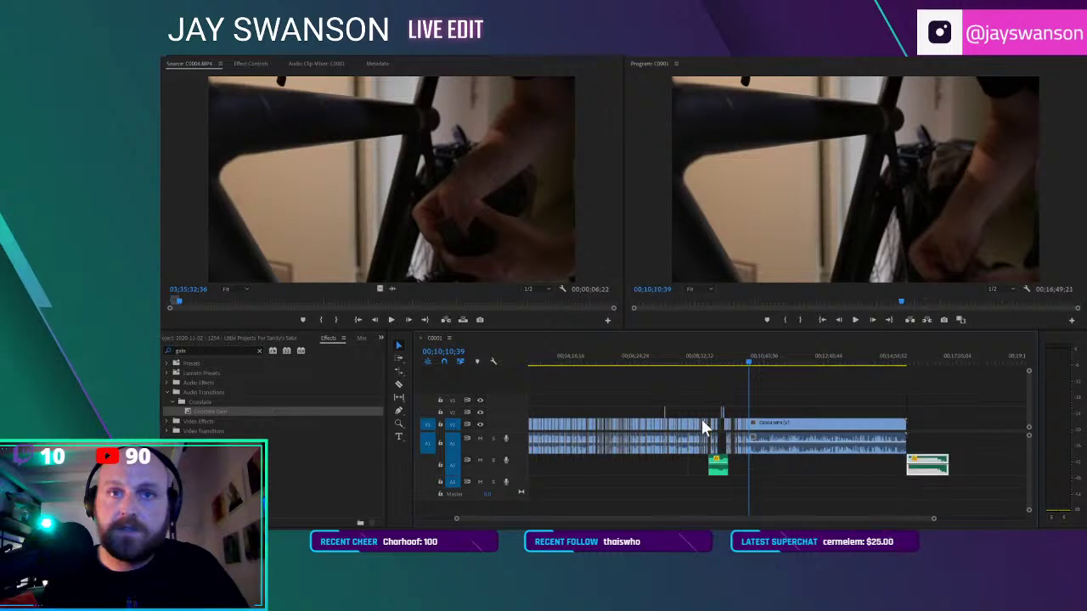
Trim about eight seconds off the start of the remaining C0004 footage after 00;10;10;39, close the gap, and replay it
scroll(797, 425, "up", 5)
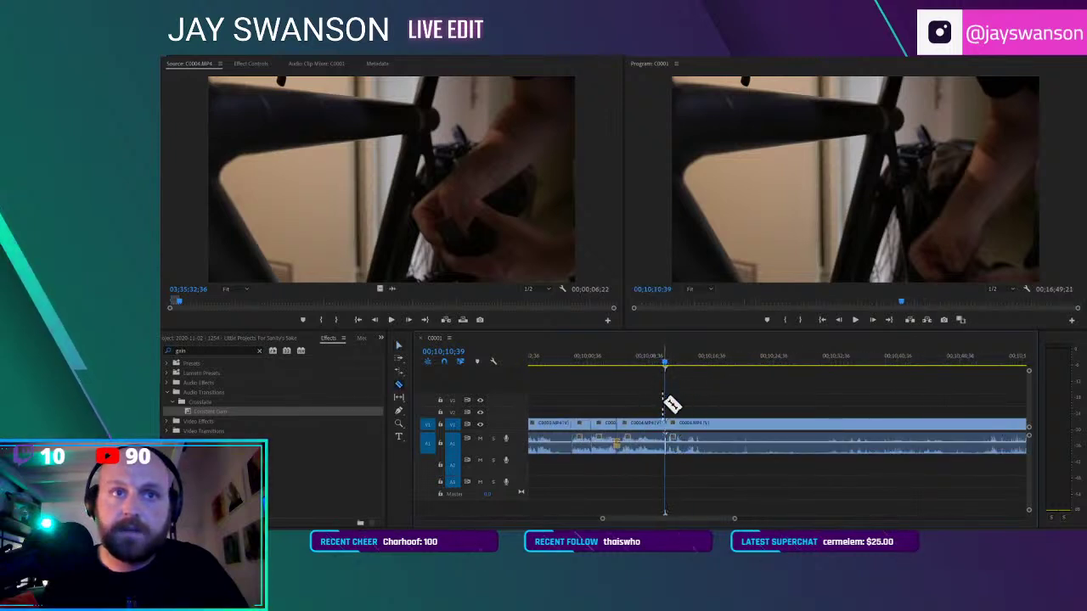
left_click_drag(667, 360, 727, 365)
left_click_drag(668, 423, 728, 421)
left_click(703, 422)
key("Delete")
key("space")
key("space")
Split C0004 at about 00;10;11 and trim the start of the remaining footage to 00;10;21;47
key("c")
left_click(678, 423)
left_click_drag(677, 367, 860, 363)
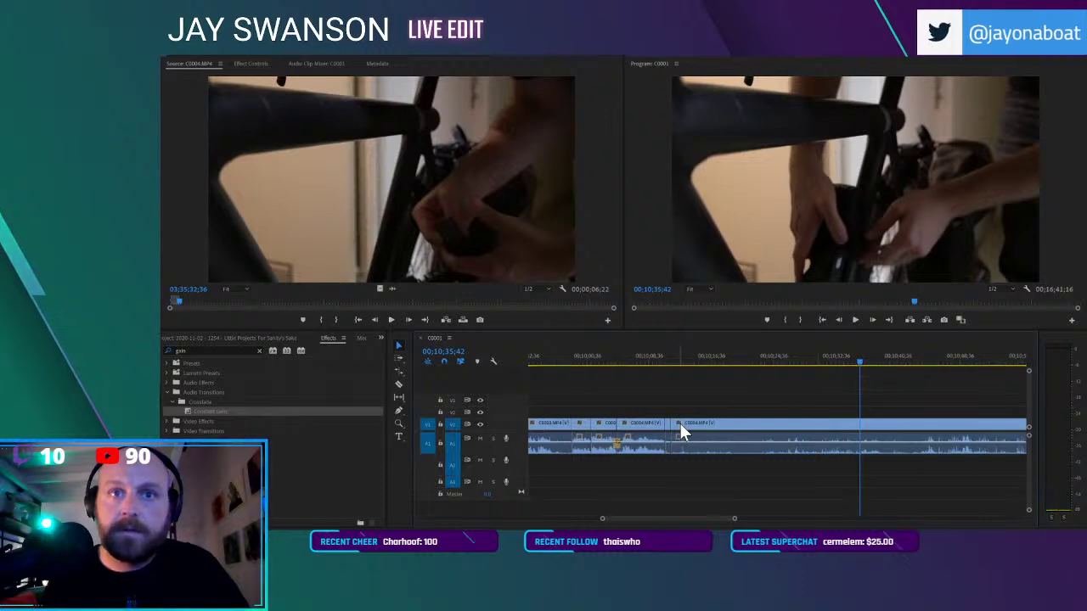
left_click_drag(716, 361, 754, 371)
left_click_drag(674, 424, 752, 422)
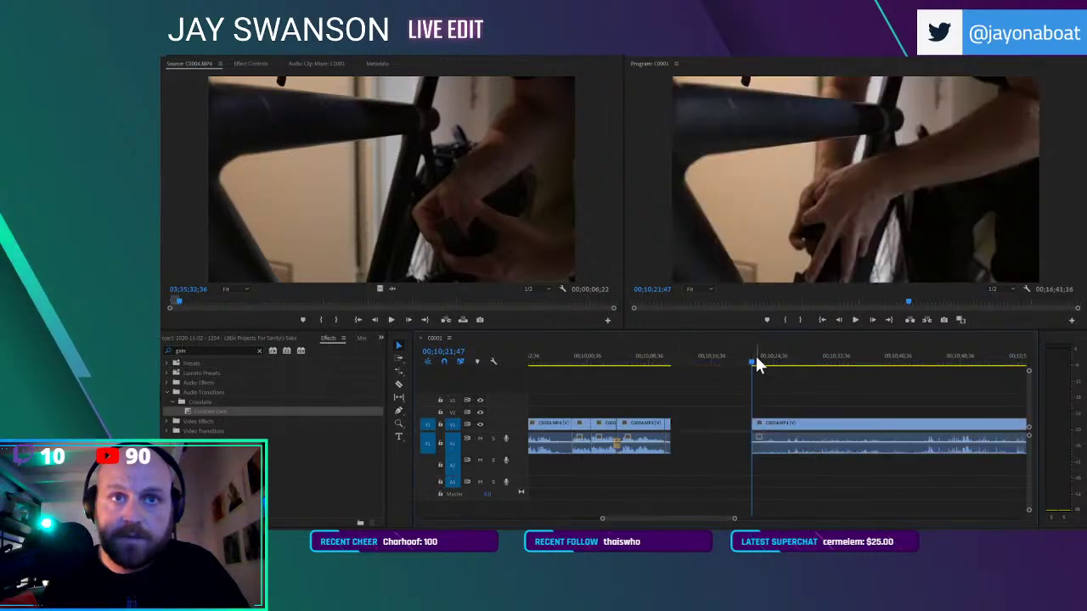
Scrub ahead through the C0004 footage, split it further on, and play from there
left_click_drag(767, 367, 982, 355)
key("c")
key("space")
key("space")
key("c")
left_click(883, 422)
key("v")
key("space")
Split the C0004 footage again further along and move the later part back
scroll(940, 403, "down", 2)
scroll(939, 402, "down", 2)
left_click_drag(894, 363, 964, 367)
key("c")
left_click(972, 423)
key("v")
left_click_drag(982, 425, 803, 430)
Close the gap between the C0004 pieces with a ripple delete and replay the cuts from about 00;10;10
left_click(752, 359)
right_click(729, 423)
left_click(749, 430)
left_click(691, 355)
key("space")
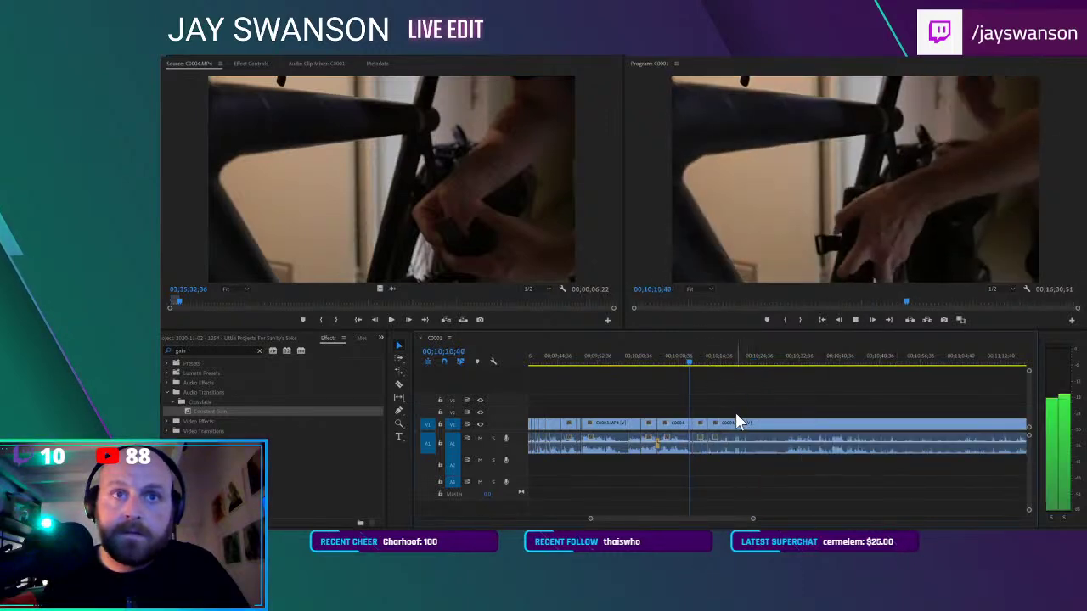
key("=")
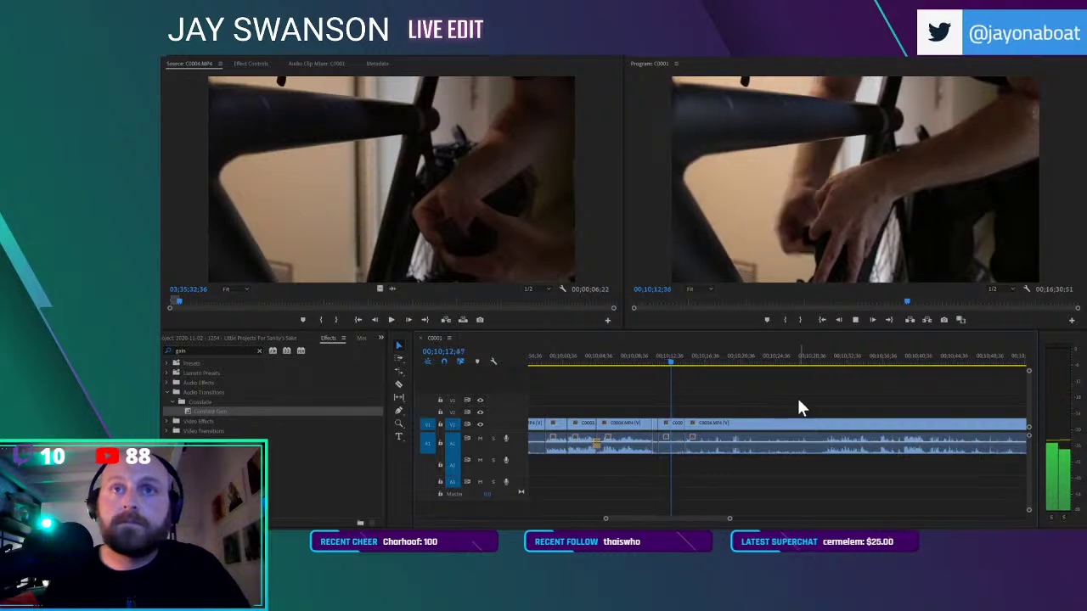
key("=")
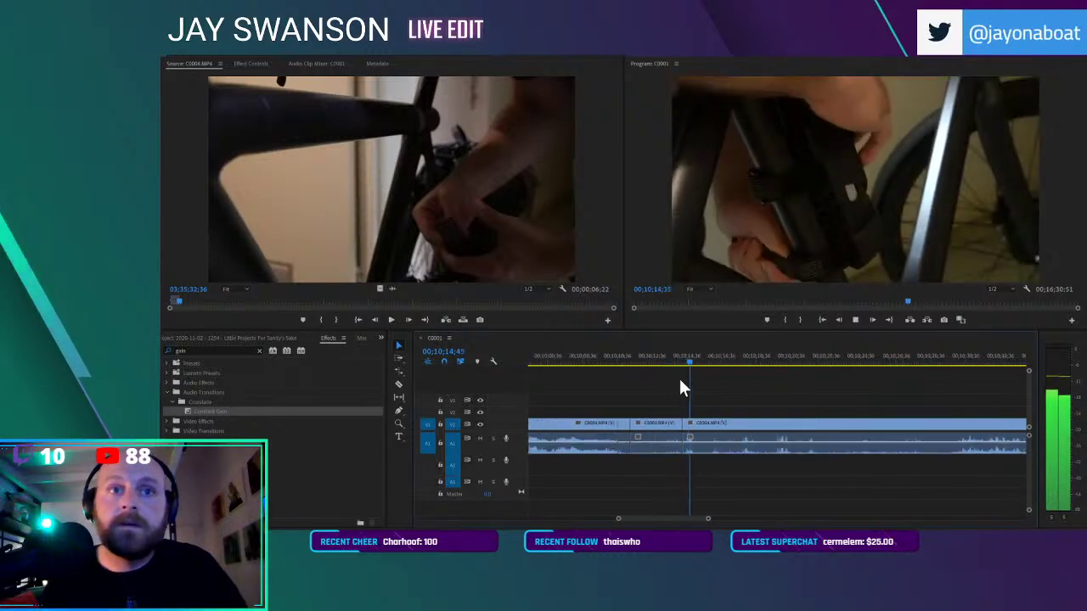
Shorten the C0004 piece leading into the close-up after 00;10;11 and replay the cut
left_click(633, 365)
key("space")
left_click_drag(698, 422, 843, 412)
key("space")
Split the C0004 close-up at about 00;10;14, trim about 15 seconds off the start of the remaining footage, and replay it
key("c")
left_click(679, 422)
key("v")
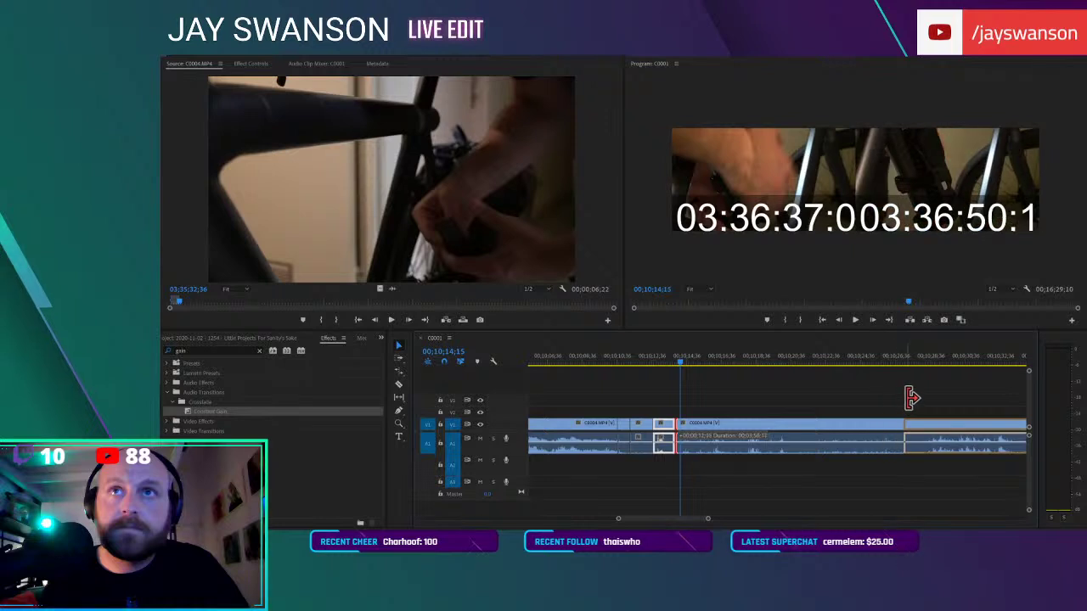
left_click_drag(940, 404, 906, 426)
key("space")
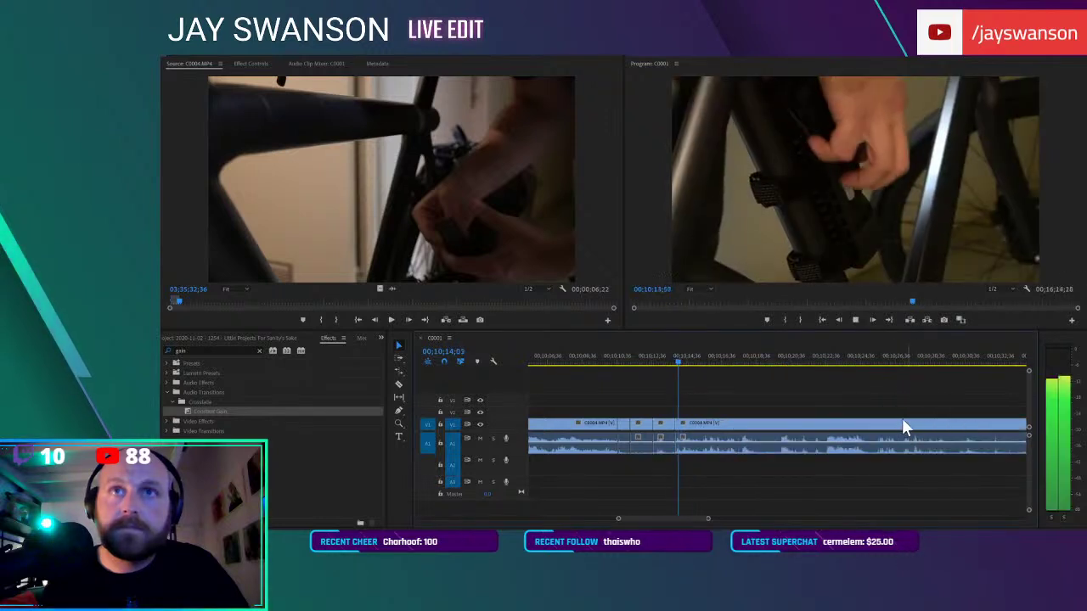
Split the C0004 close-up further along and pull the later part back to about 00;10;18
key("minus")
key("c")
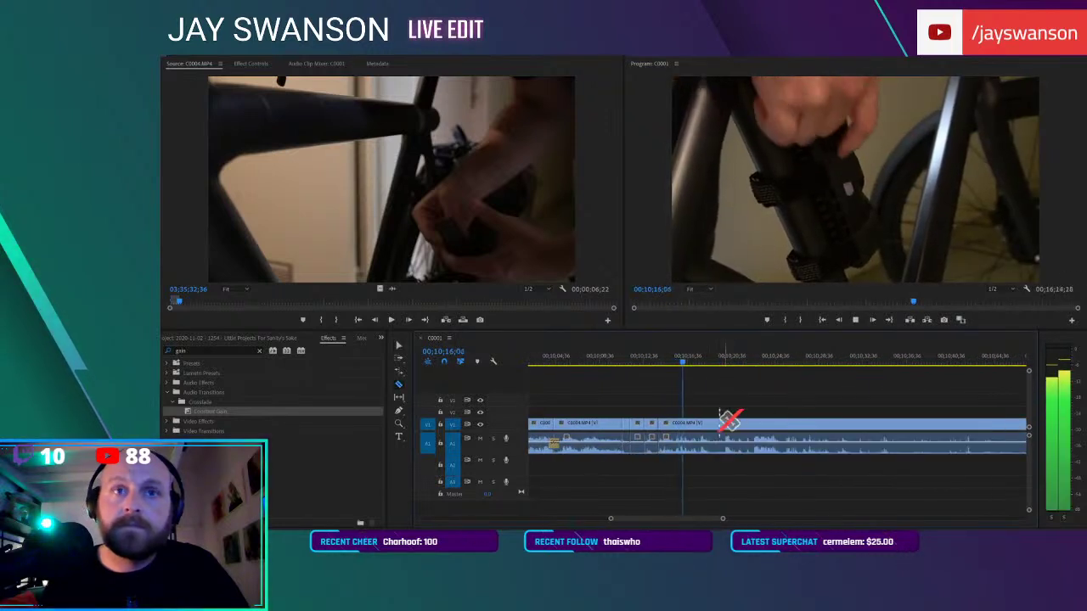
key("space")
left_click(737, 421)
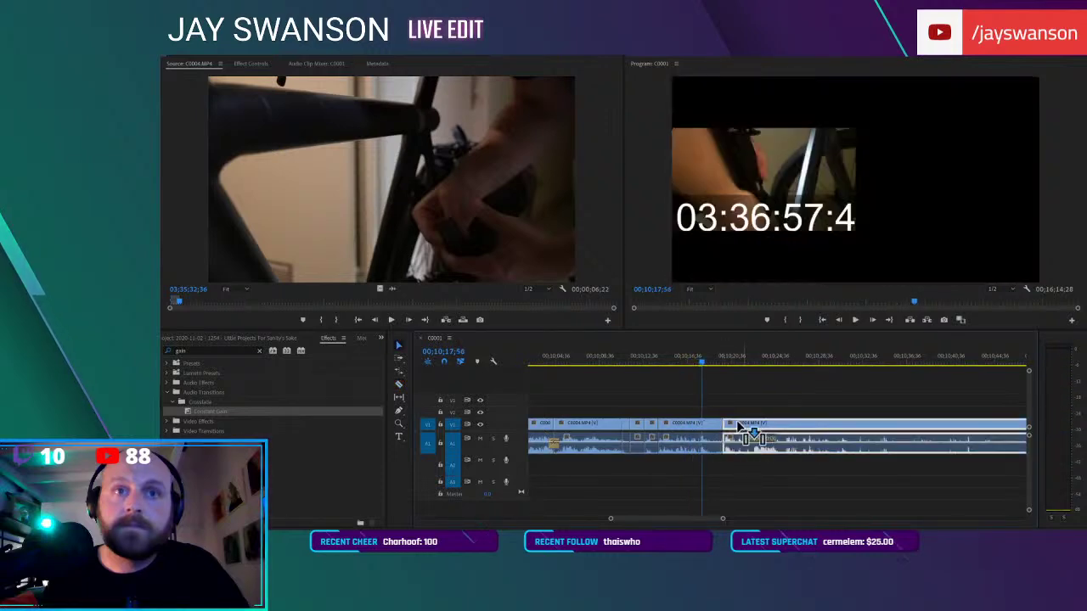
key("space")
key("space")
left_click_drag(746, 423, 733, 426)
Tighten the C0004 close-up near 00;10;19 and split it again at about 00;10;22
key("space")
key("c")
left_click(738, 423)
key("v")
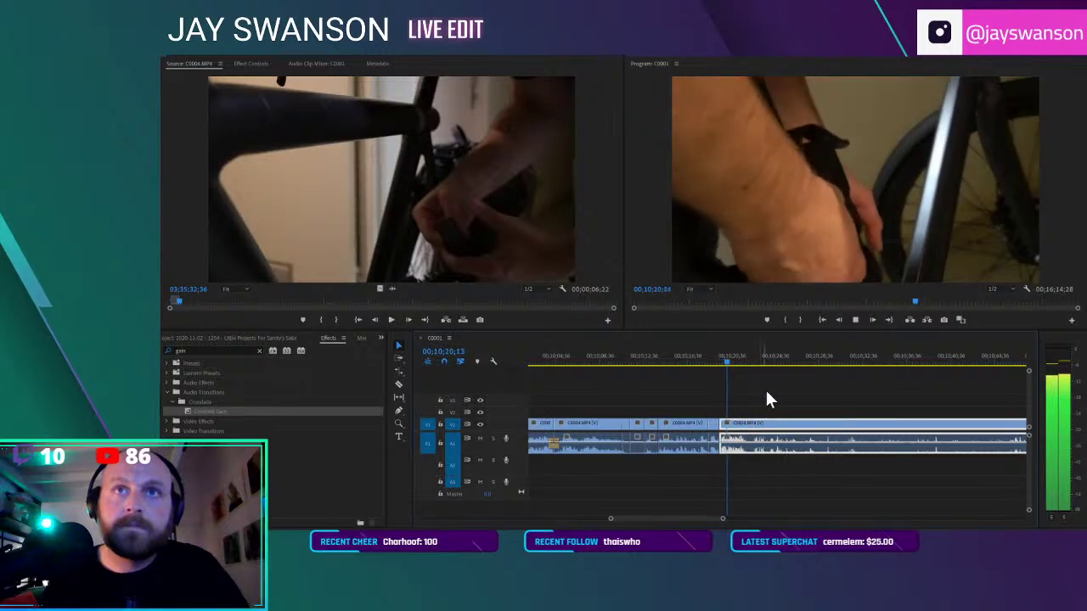
key("space")
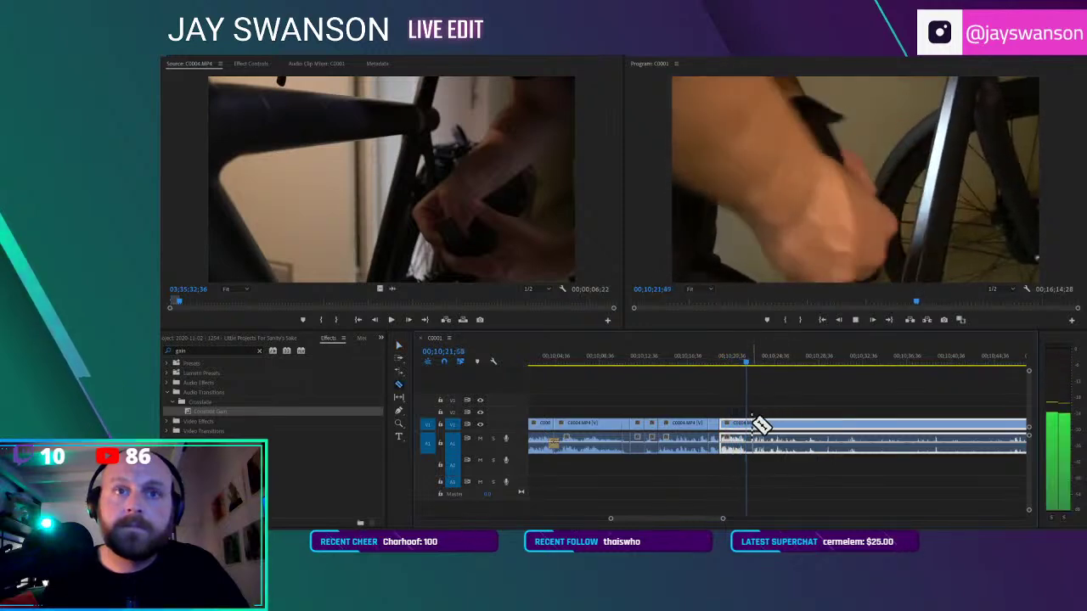
left_click(751, 422)
key("v")
Scrub ahead in the C0004 footage, split it, pull the later part back to about 00;10;22, and replay the cut
scroll(769, 416, "down", 3)
scroll(768, 386, "down", 3)
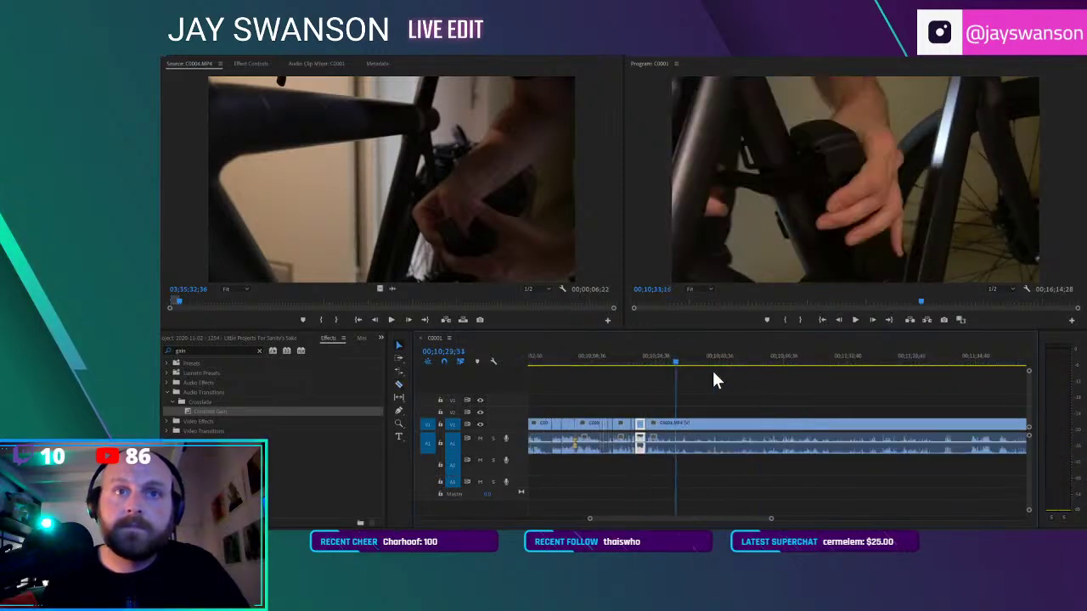
left_click_drag(697, 373, 781, 374)
left_click_drag(845, 361, 664, 389)
key("c")
left_click(667, 426)
key("v")
left_click_drag(679, 428, 661, 430)
left_click(641, 360)
key("space")
scroll(677, 401, "up", 2)
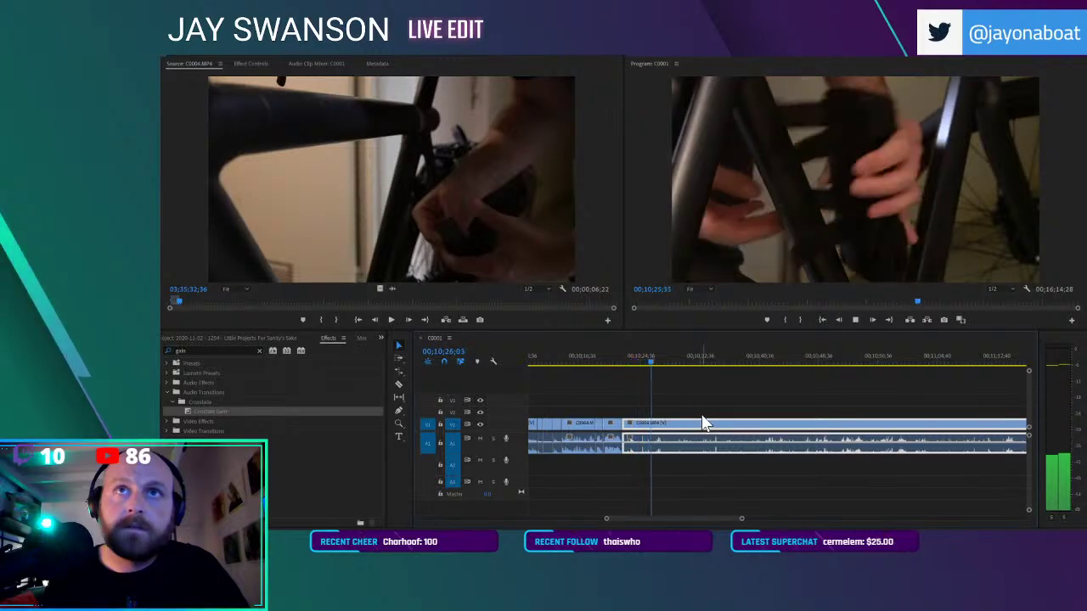
Split the C0004 footage at 00;10;26;40, trim about 16 seconds off the start of the rest, and ripple delete the gap
key("space")
key("c")
left_click(657, 427)
key("v")
left_click_drag(657, 422, 772, 430)
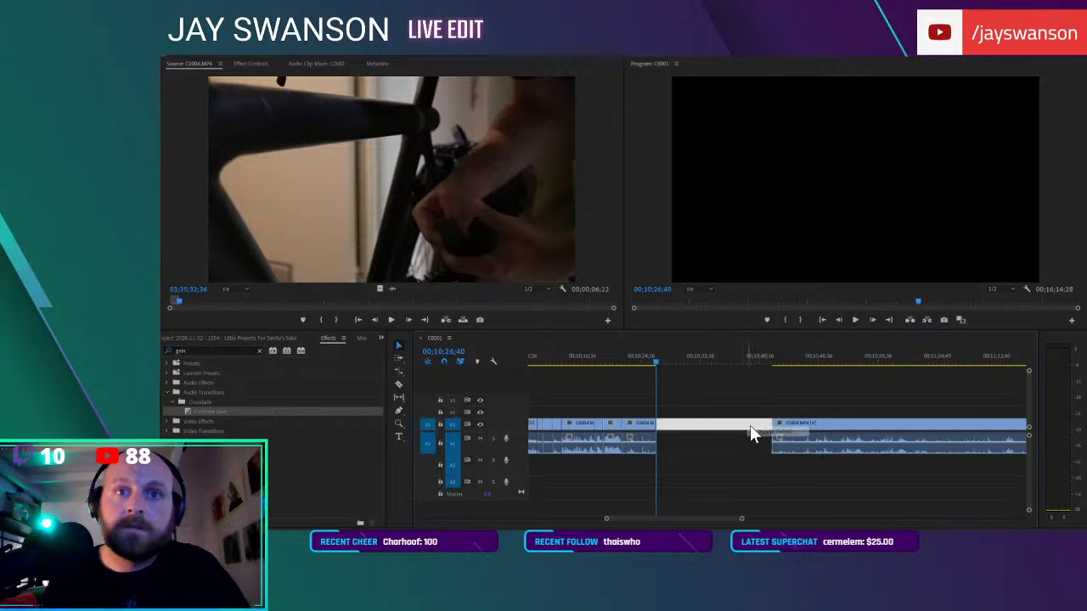
right_click(747, 423)
left_click(763, 433)
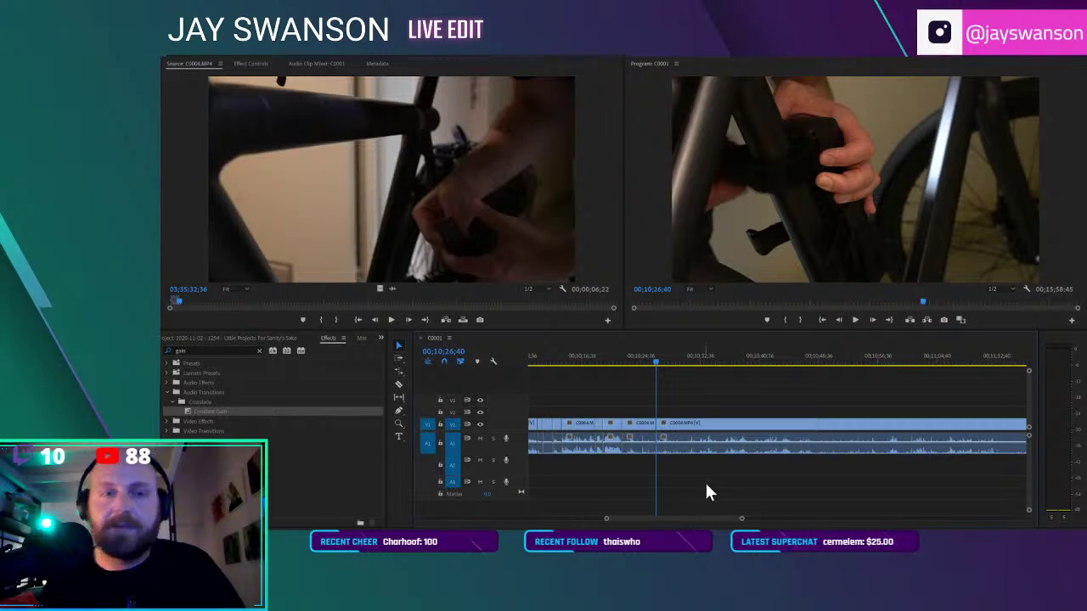
Replay the cut at 00;10;26;40 and split the C0004 footage again at 00;10;28;57
scroll(663, 413, "up", 2)
left_click(639, 360)
key("space")
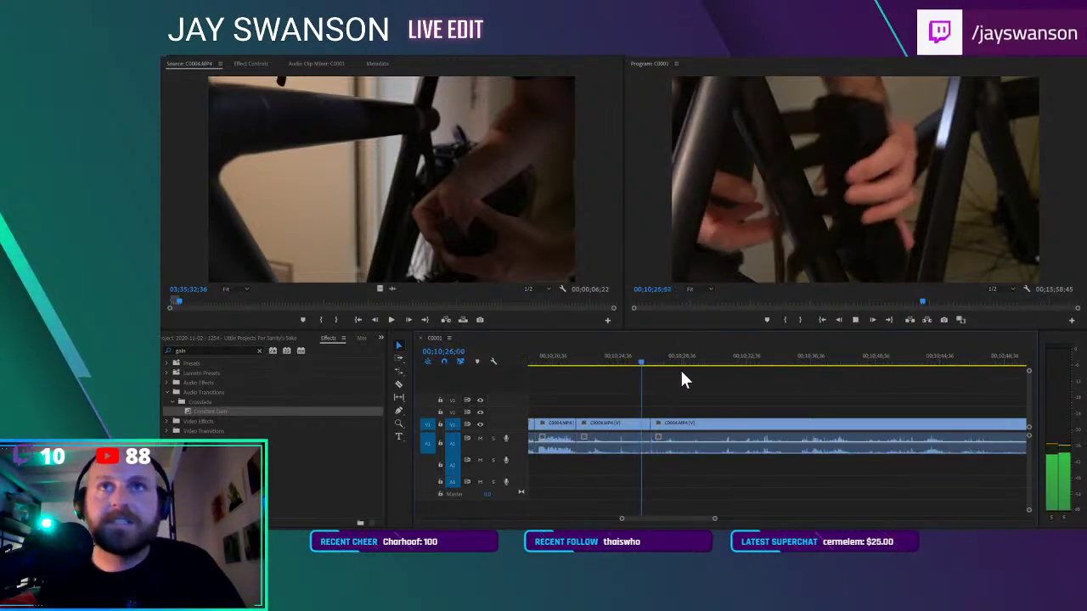
key("c")
key("space")
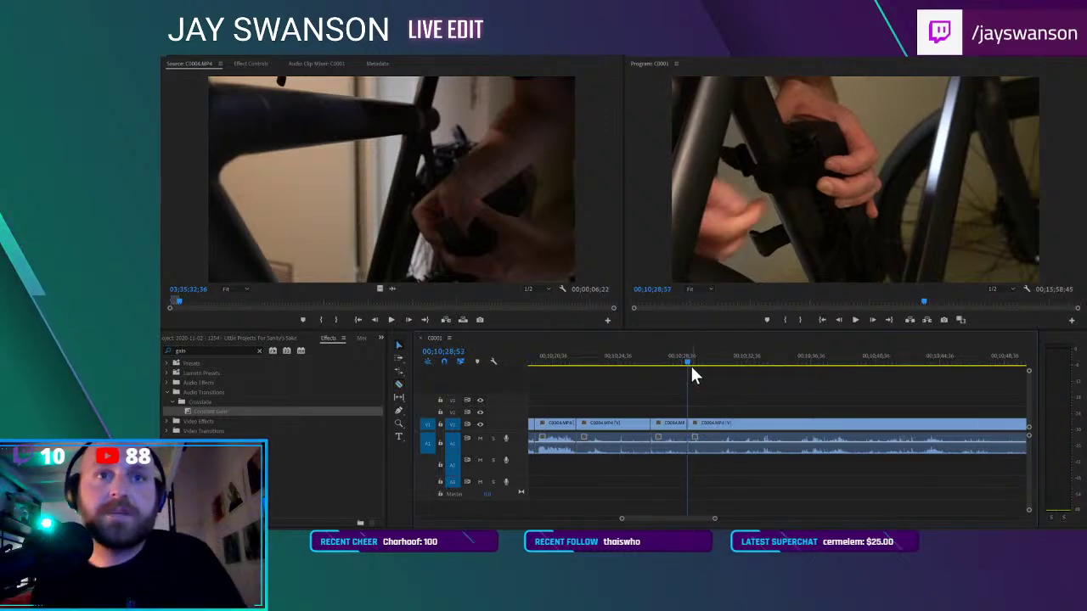
Trim the start of the remaining C0004 footage up to 00;10;57;38 and ripple delete the gap
left_click_drag(690, 361, 965, 365)
key("minus")
left_click_drag(830, 360, 938, 364)
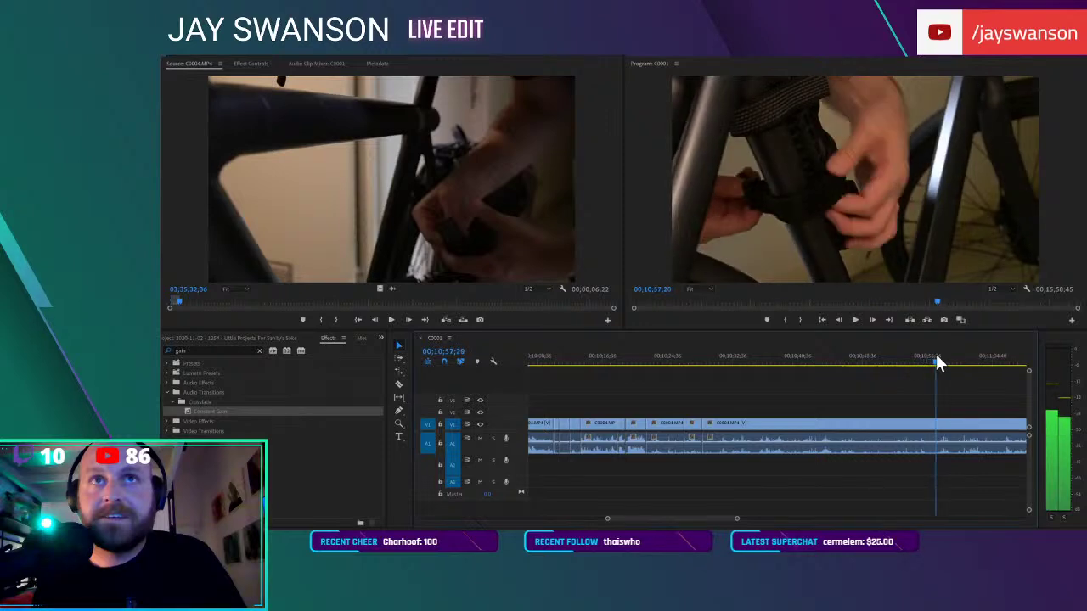
left_click_drag(710, 425, 936, 428)
left_click(930, 434)
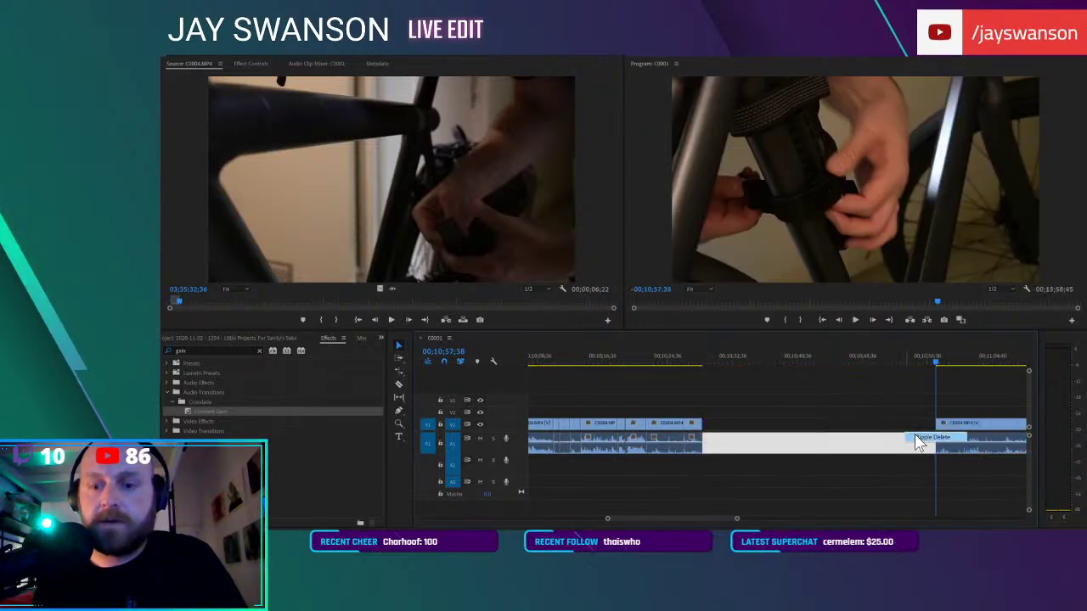
key("Delete")
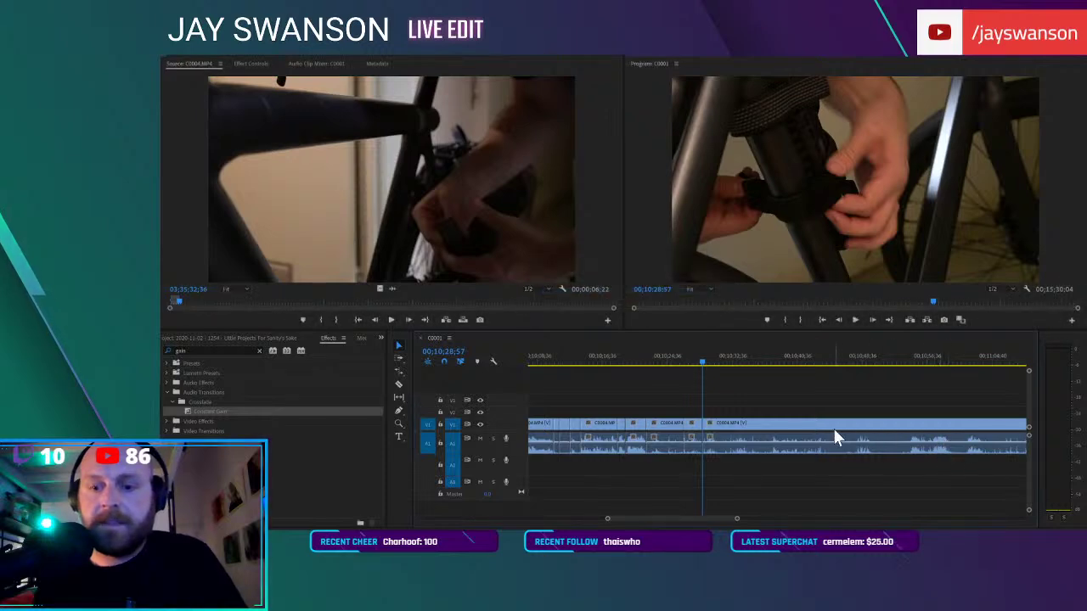
Replay the cut at 00;10;28;57 and move the next music clip back to about 00;10;18
scroll(820, 433, "up", 2)
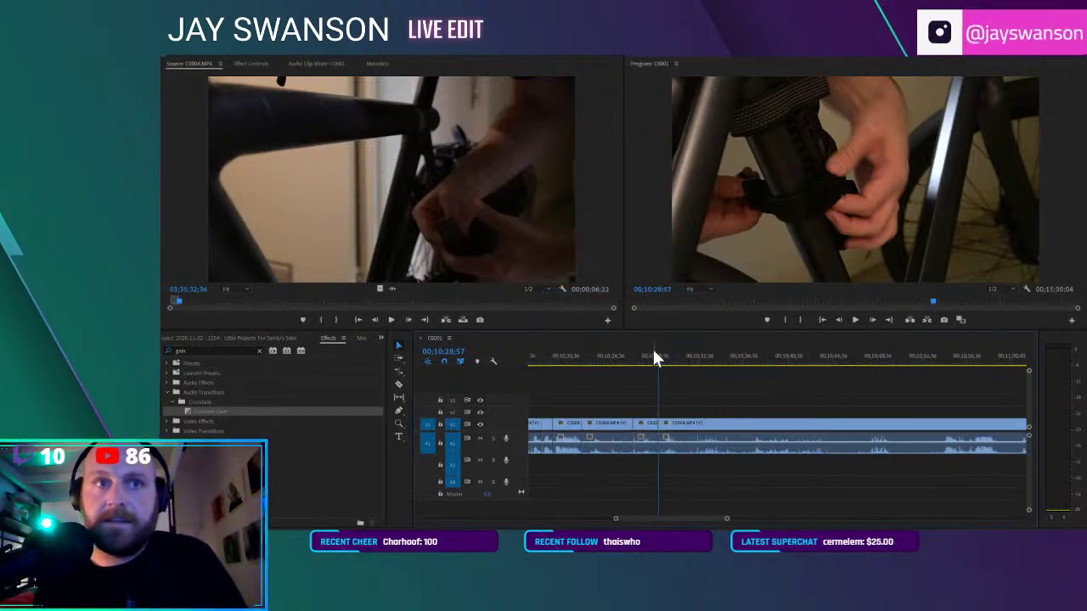
key("space")
scroll(710, 411, "up", 1)
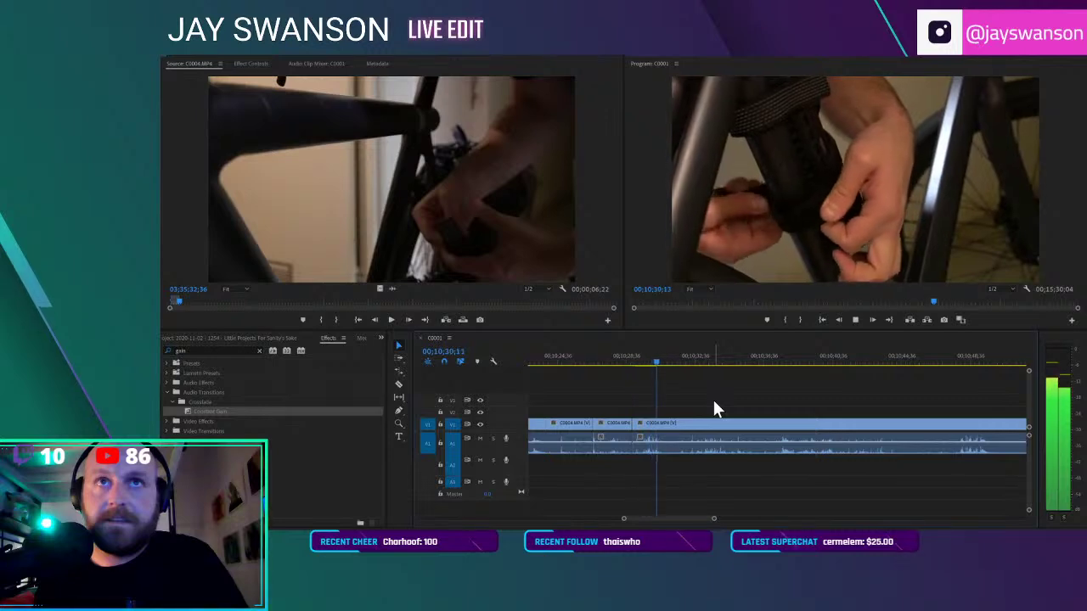
scroll(740, 405, "down", 5)
key("space")
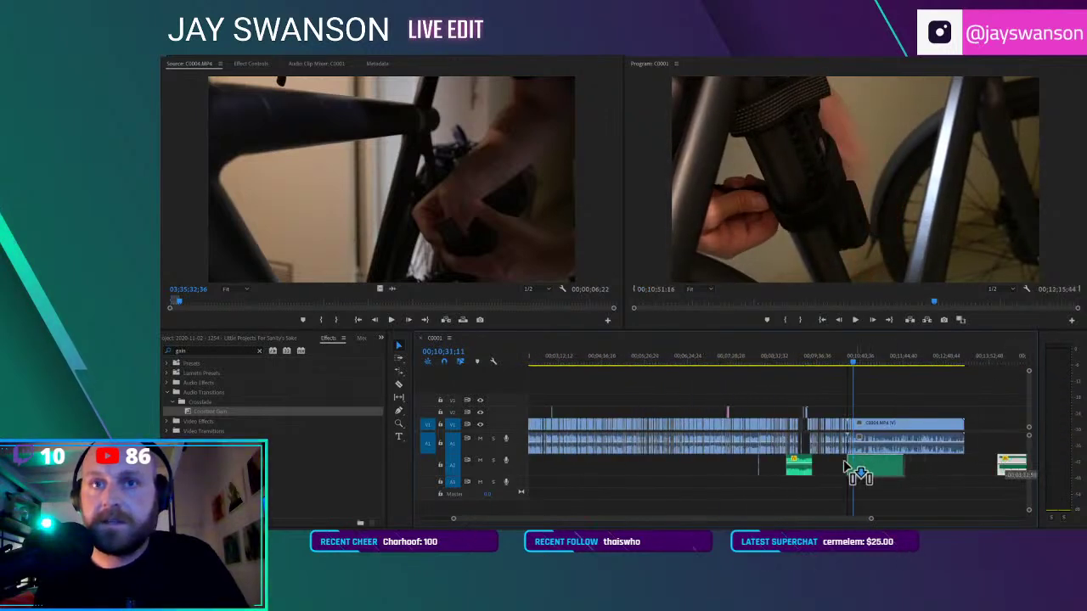
scroll(846, 391, "up", 5)
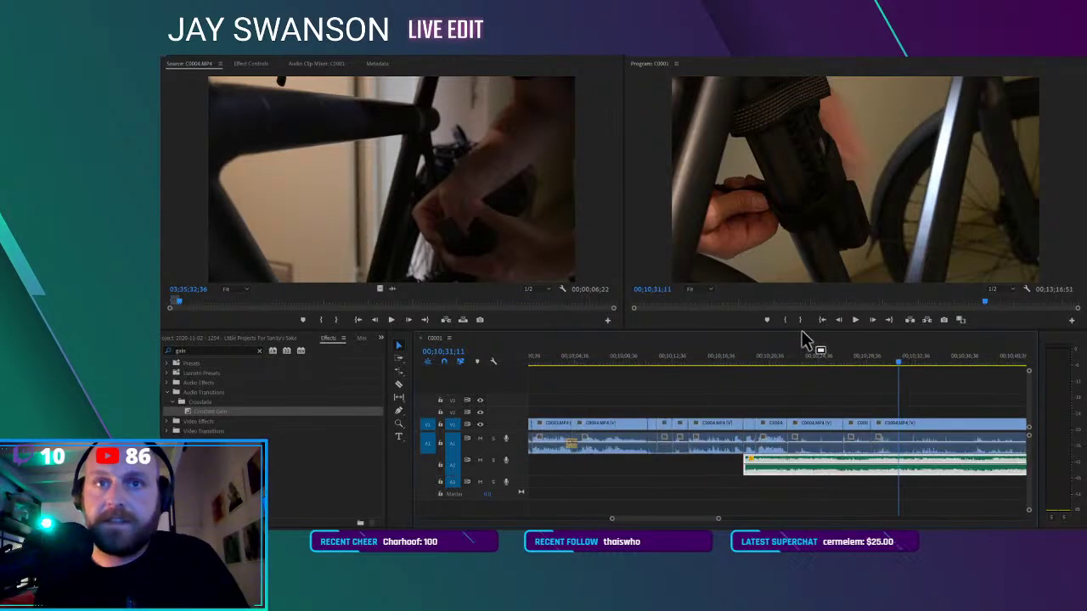
Listen to the music entry, shift the music clip to start at about 00;10;22, and replay it
left_click(745, 358)
key("space")
left_click(714, 360)
key("space")
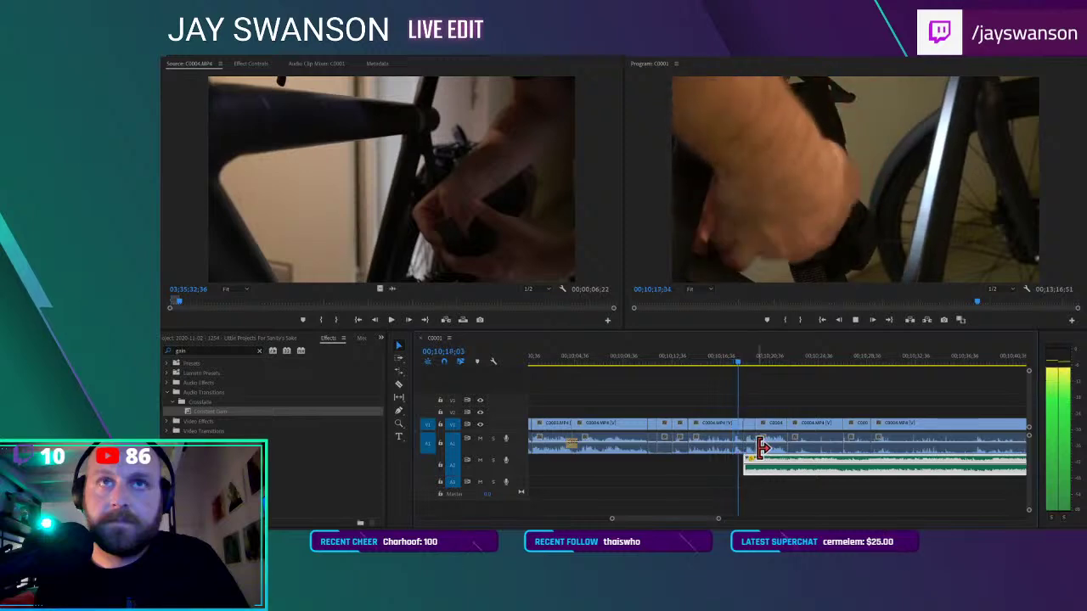
key("space")
left_click_drag(775, 465, 821, 466)
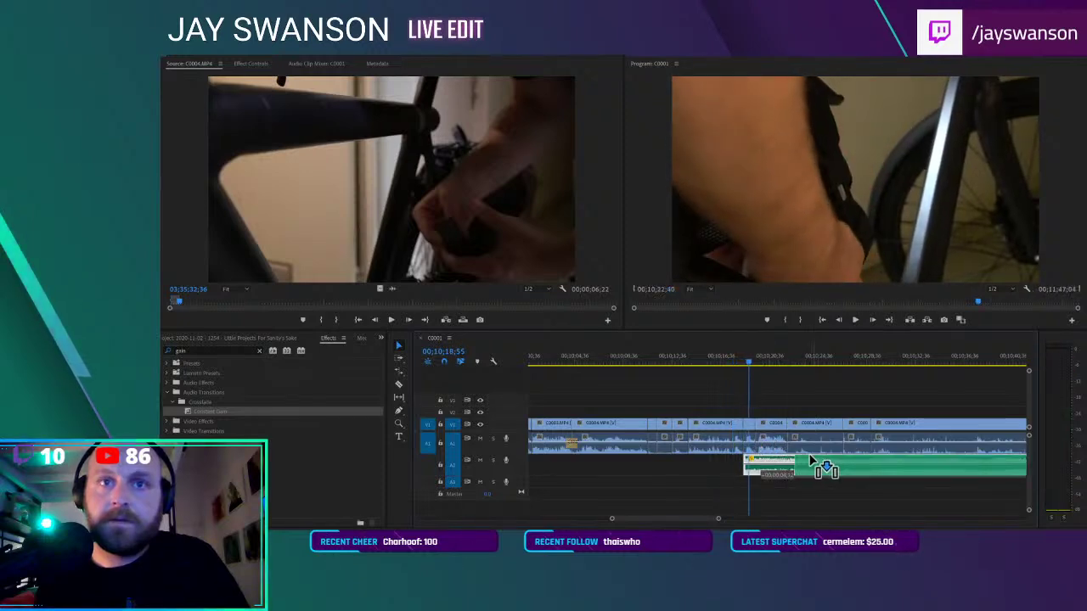
key("space")
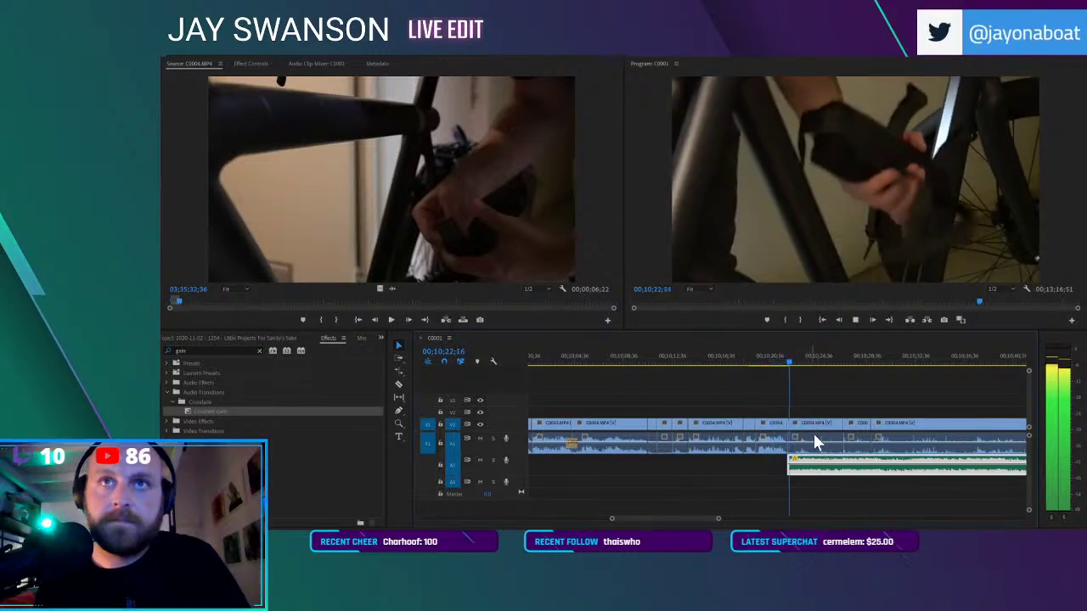
Split the C0004 piece at 00;10;22;34, trim the start of its remainder, and ripple delete the gap
key("space")
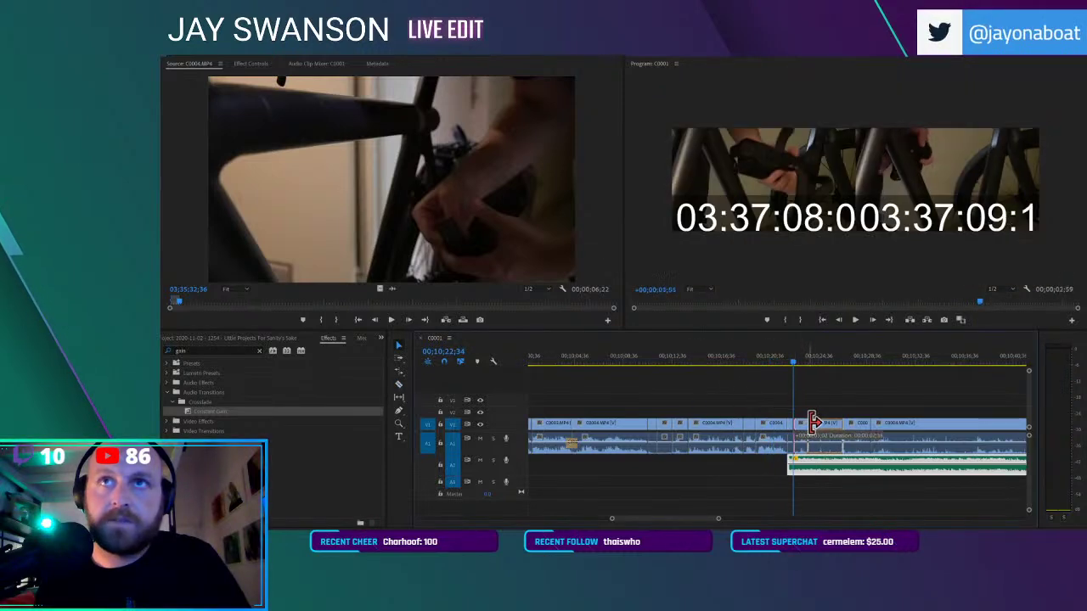
left_click_drag(832, 427, 825, 428)
right_click(812, 428)
key("Delete")
key("space")
left_click(784, 348)
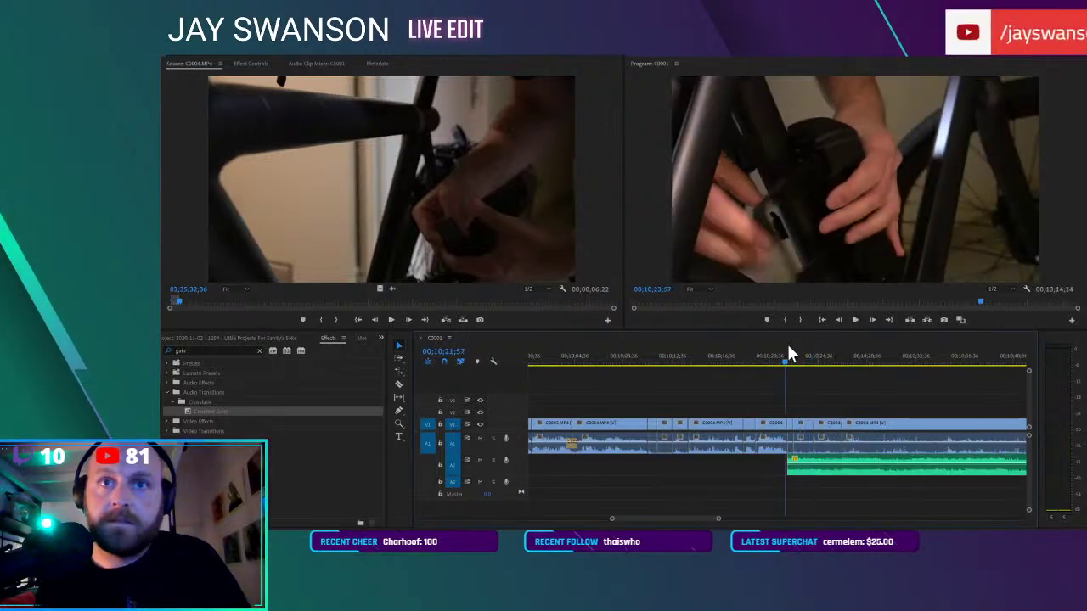
Replay the cuts from 00;10;21;57 and remove another short section of C0004 near 00;10;23
key("space")
key("equal")
key("space")
key("c")
key("v")
left_click_drag(792, 423, 804, 422)
left_click(818, 427)
key("space")
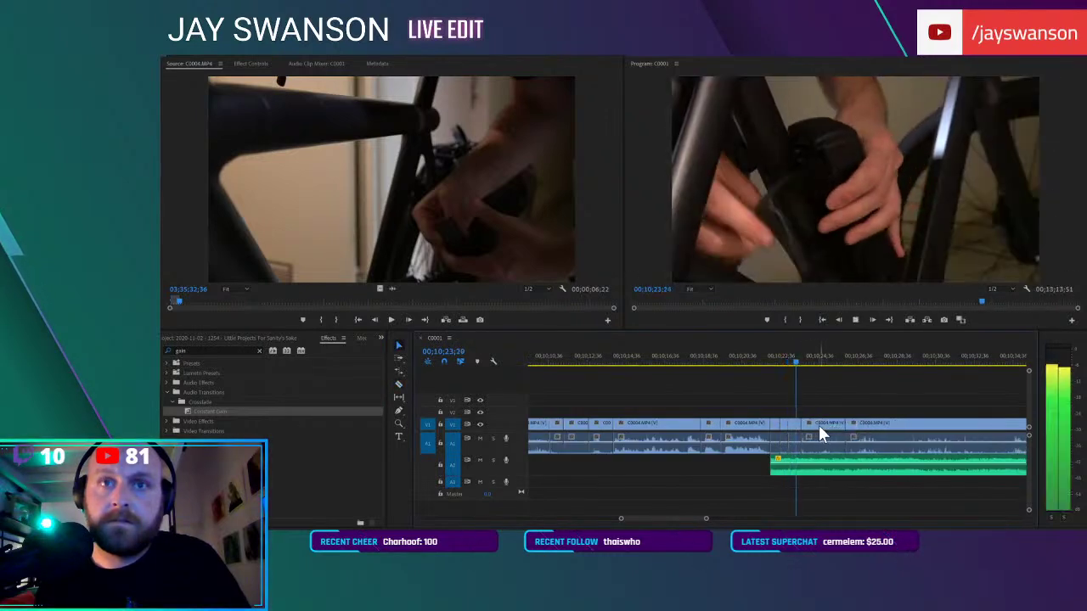
Shorten the C0004 footage around 00;10;24 and replay the jump cuts over the music
left_click(790, 355)
key("space")
key("space")
left_click_drag(815, 420, 862, 429)
key("space")
key("space")
key("space")
key("space")
Split the C0004 footage at about 00;10;25 and play the strap close-up that follows
left_click(818, 354)
key("space")
key("c")
key("space")
left_click(829, 431)
key("v")
key("space")
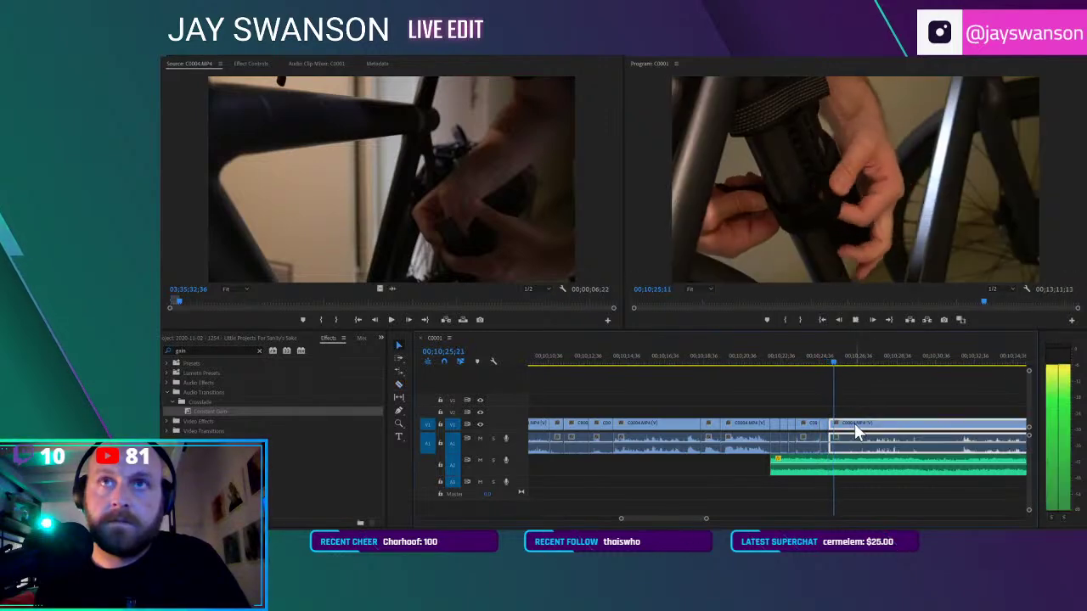
Scrub ahead to 00;10;31;59, split the C0004 footage there, and pull the later part back
left_click_drag(860, 357, 963, 388)
key("c")
left_click(963, 429)
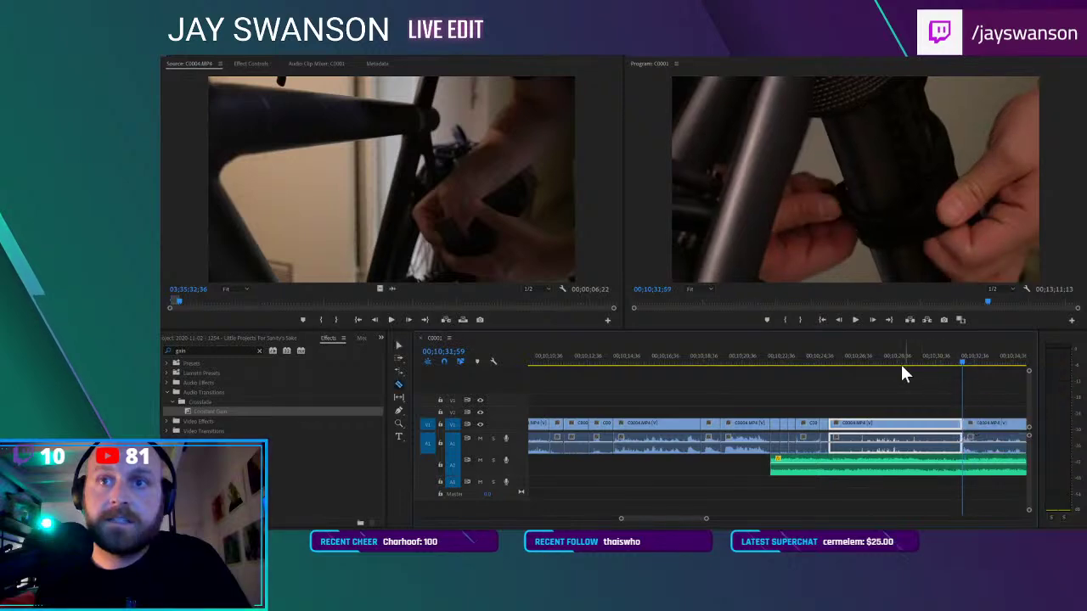
key("space")
key("space")
key("v")
left_click_drag(977, 423, 941, 420)
Split the C0004 footage at 00;10;27;04, trim about 3 seconds off the start of the rest, and close the gap
key("space")
key("space")
key("c")
left_click(868, 425)
key("v")
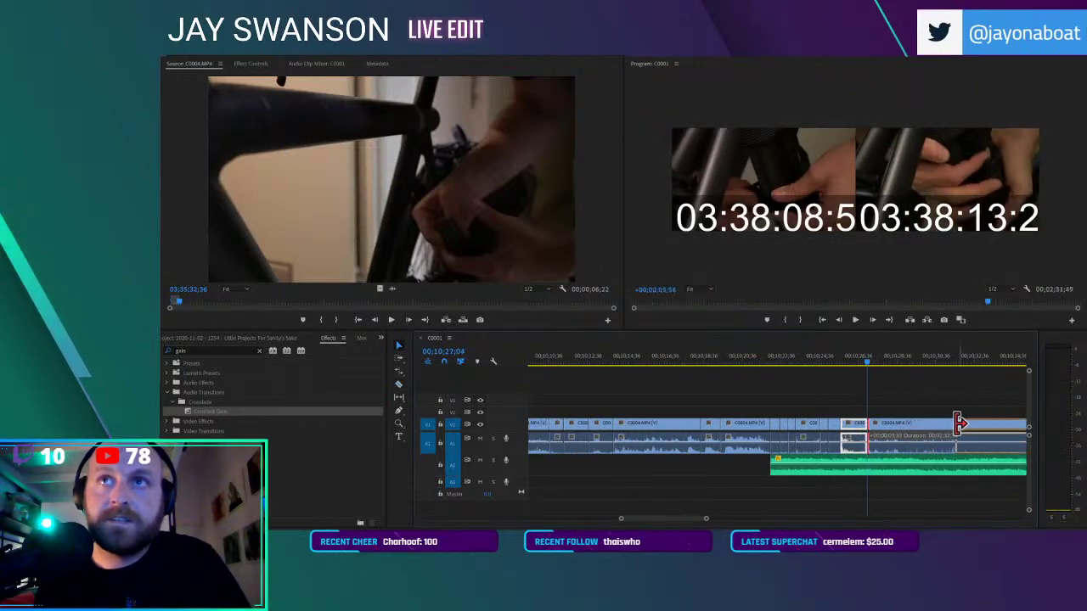
left_click_drag(936, 426, 931, 426)
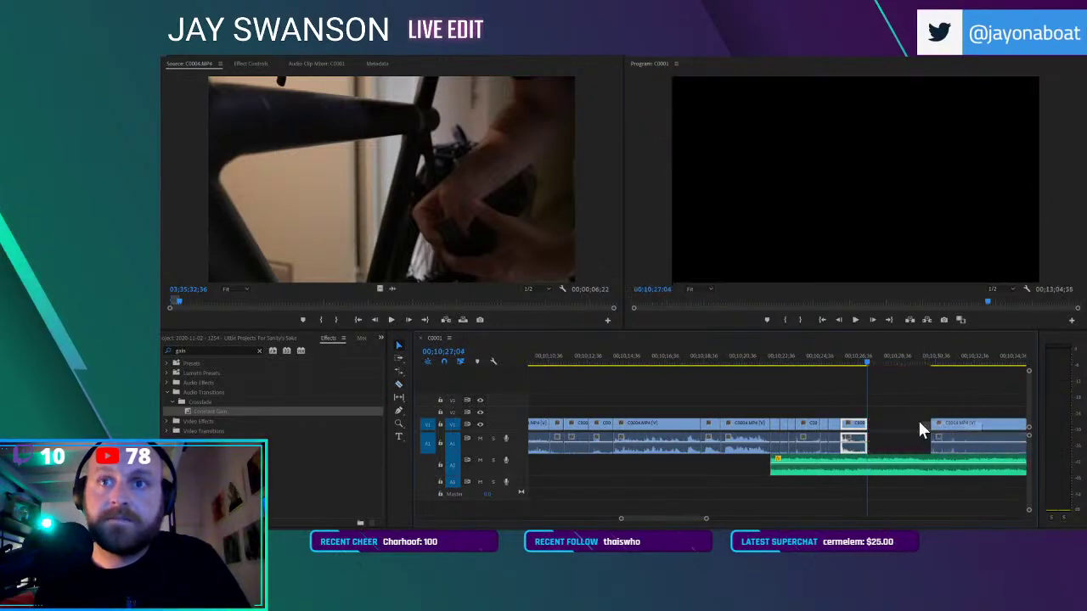
left_click(933, 423)
key("space")
key("space")
key("Delete")
Split the C0004 footage again soon after 00;10;27 and trim the start of the remainder to the wide bike shot
key("space")
key("c")
key("space")
scroll(902, 414, "down", 1)
left_click(808, 357)
key("space")
key("space")
left_click(822, 423)
key("v")
left_click_drag(823, 417, 939, 414)
Replay the wide bike shot and split its C0004 clip about a second in
key("space")
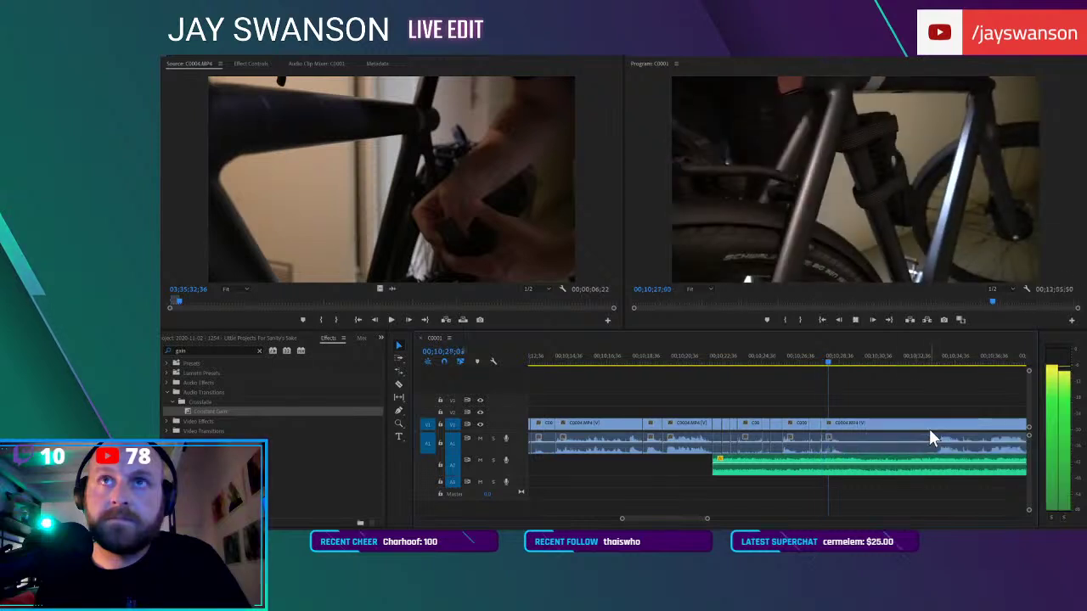
key("space")
key("c")
left_click(847, 423)
key("v")
left_click(854, 423)
left_click_drag(855, 423, 943, 417)
key("ctrl+z")
Pull the C0004 footage after the wide-shot cut back and replay the join
left_click_drag(963, 424, 872, 424)
key("space")
key("minus")
scroll(892, 431, "down", 3)
Split the music clip at about 00;10;29 and move its later part along to about 00;11;28
key("c")
left_click(798, 461)
key("v")
scroll(869, 447, "down", 5)
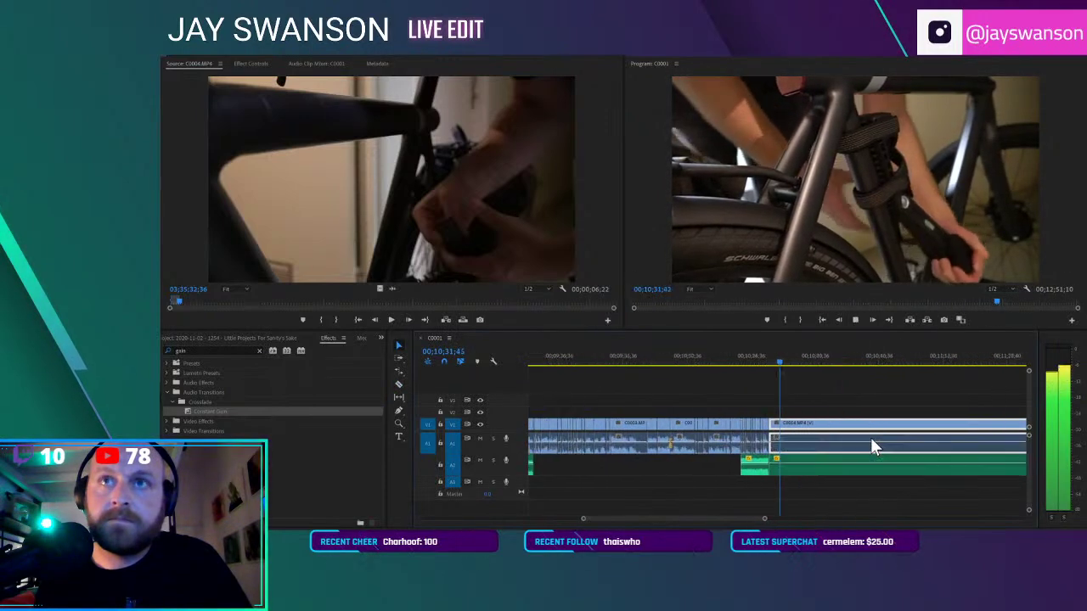
key("space")
mouse_move(766, 464)
left_mouse_down()
mouse_move(1034, 461)
mouse_move(753, 469)
left_mouse_up()
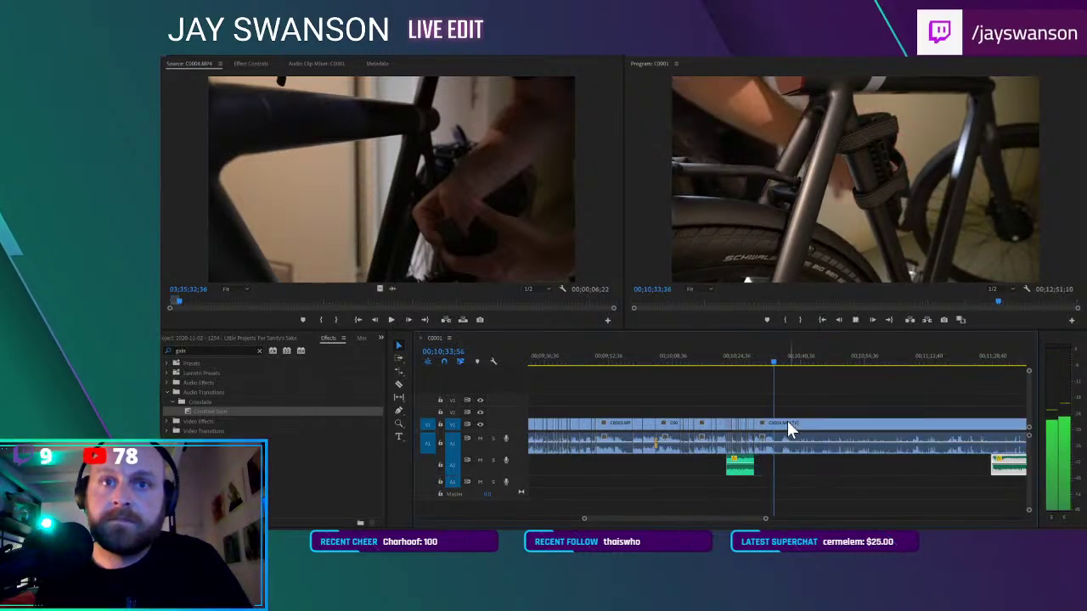
Split the wide C0004 shot at about 00;10;34, trim about 13 seconds off the rest's start, and ripple delete the gap
key("equal")
left_click_drag(780, 424, 902, 414)
key("space")
key("equal")
key("equal")
key("c")
key("space")
key("v")
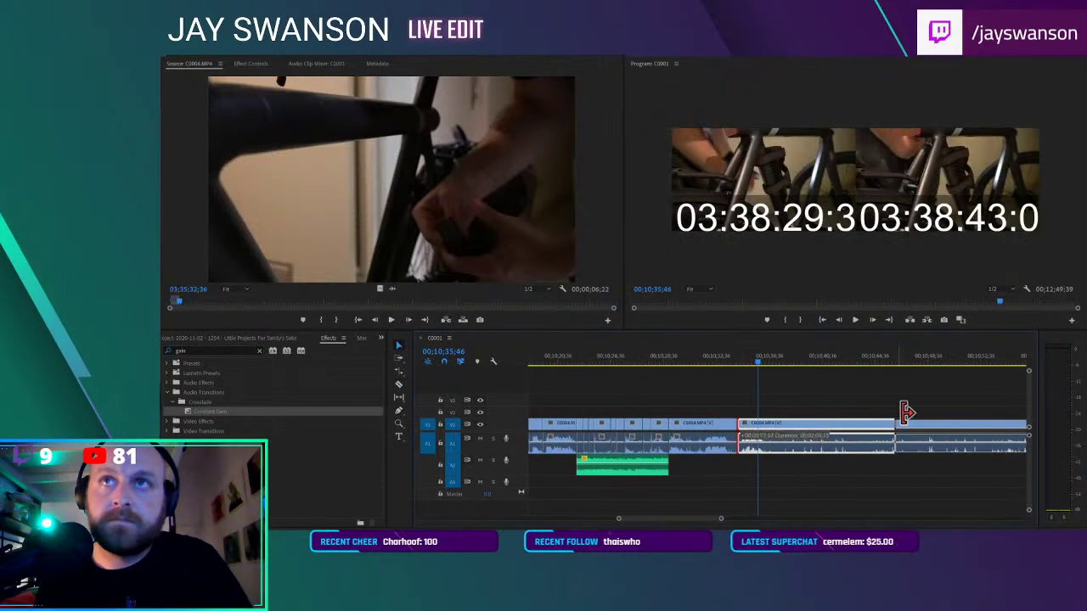
left_click_drag(970, 407, 898, 420)
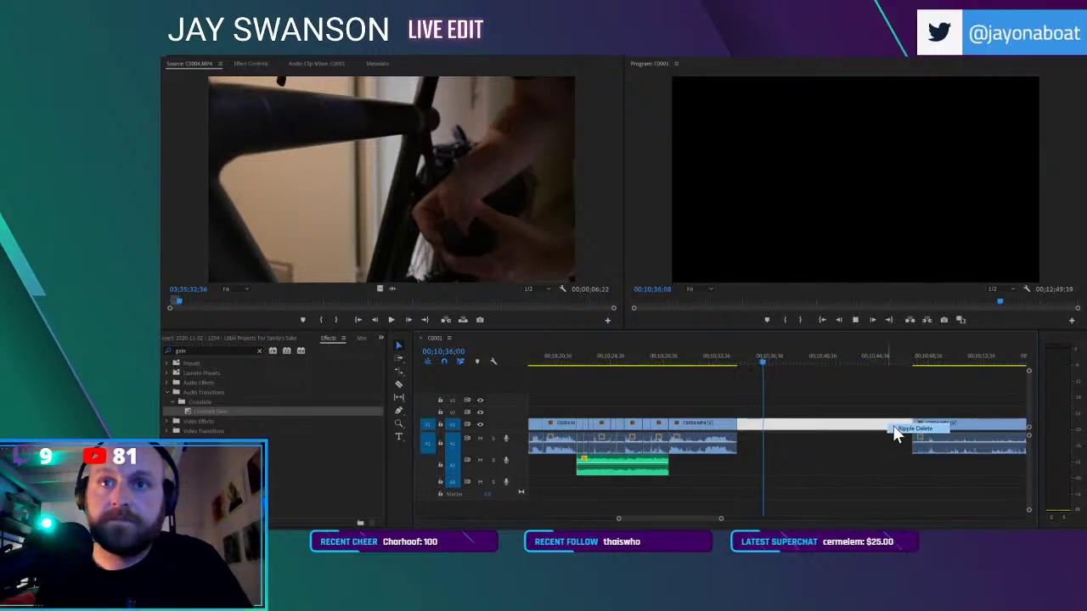
scroll(774, 420, "up", 2)
Split the C0004 footage at 00;10;35;16, pull the later part back to tighten the cut, and save the project
key("space")
key("c")
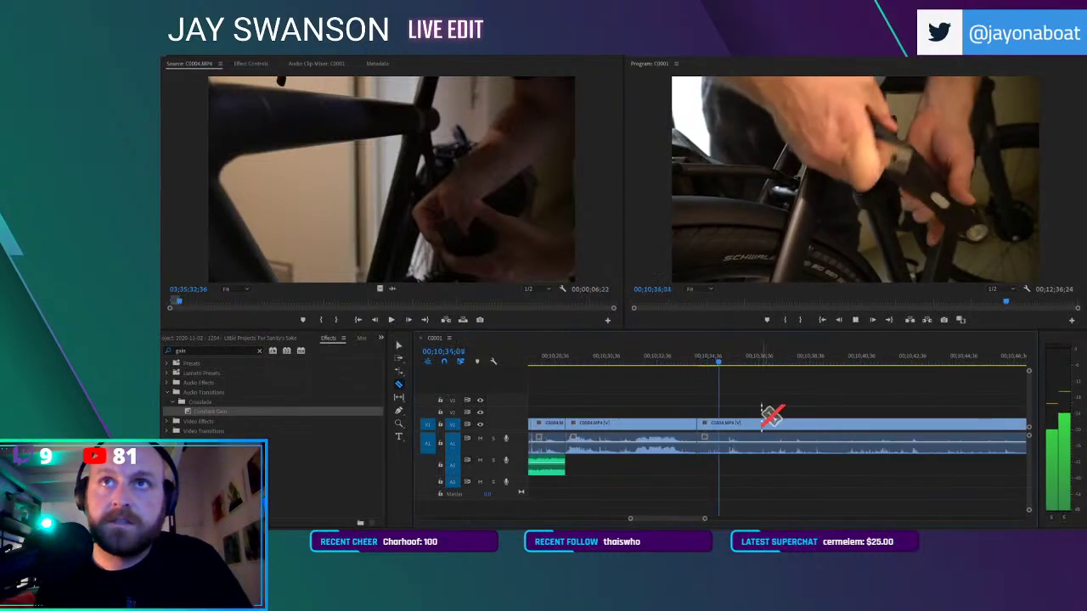
key("space")
left_click(729, 424)
key("v")
left_click_drag(740, 425, 714, 429)
key("ctrl+s")
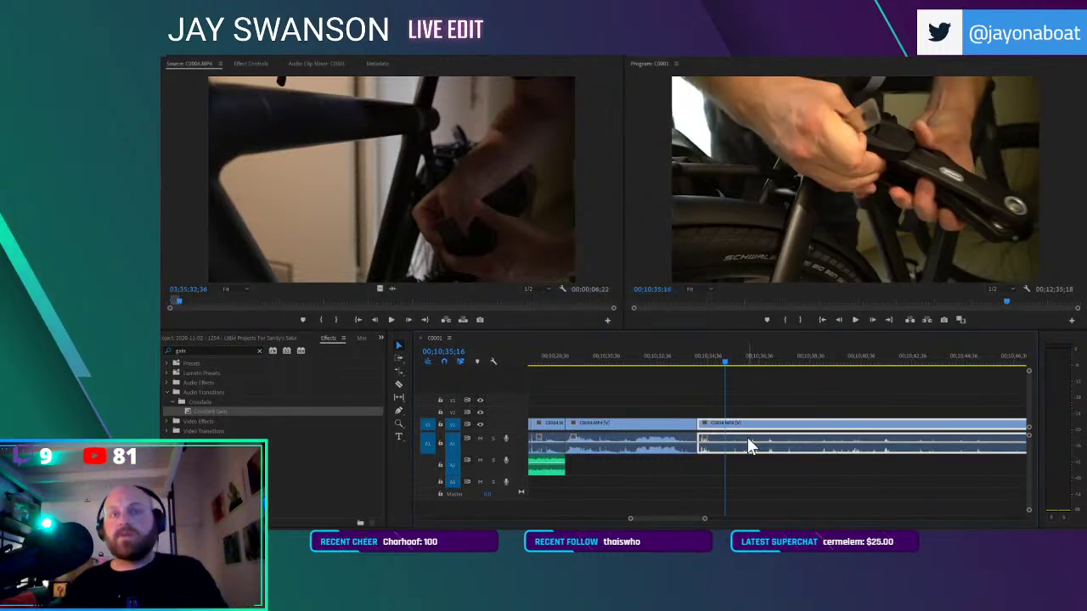
key("space")
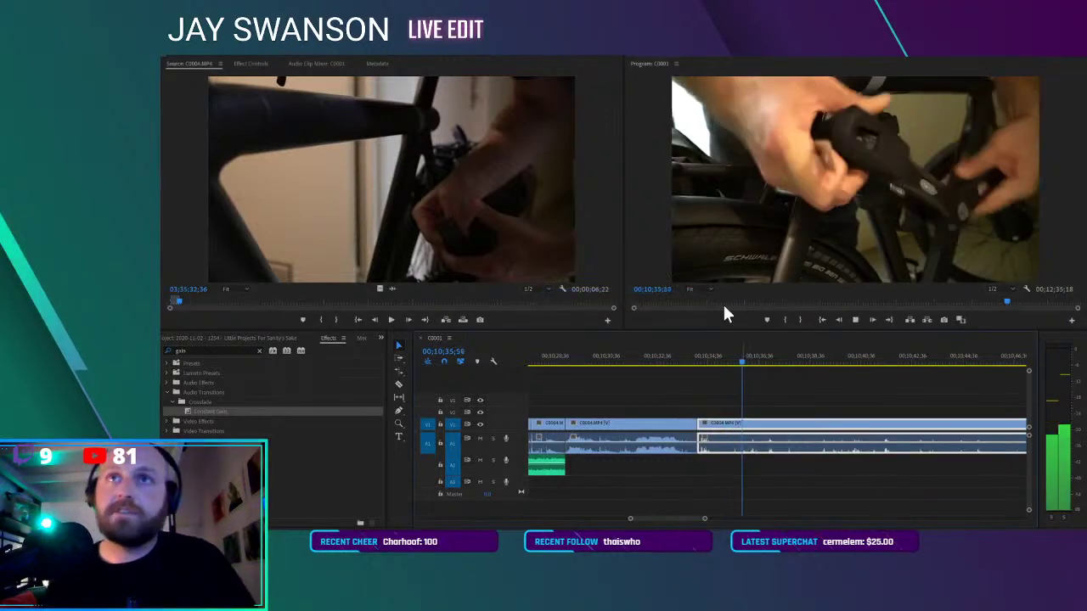
Replay the join, split the C0004 footage at about 00;10;35, and pull the later part back to tighten the cut
left_click(696, 360)
key("c")
key("space")
left_click(726, 423)
key("v")
mouse_move(745, 418)
left_mouse_down()
mouse_move(752, 428)
mouse_move(741, 427)
left_mouse_up()
Split the C0004 footage at 00;10;36;59, trim about 2 seconds off the rest's start, and ripple delete the gap
key("space")
key("c")
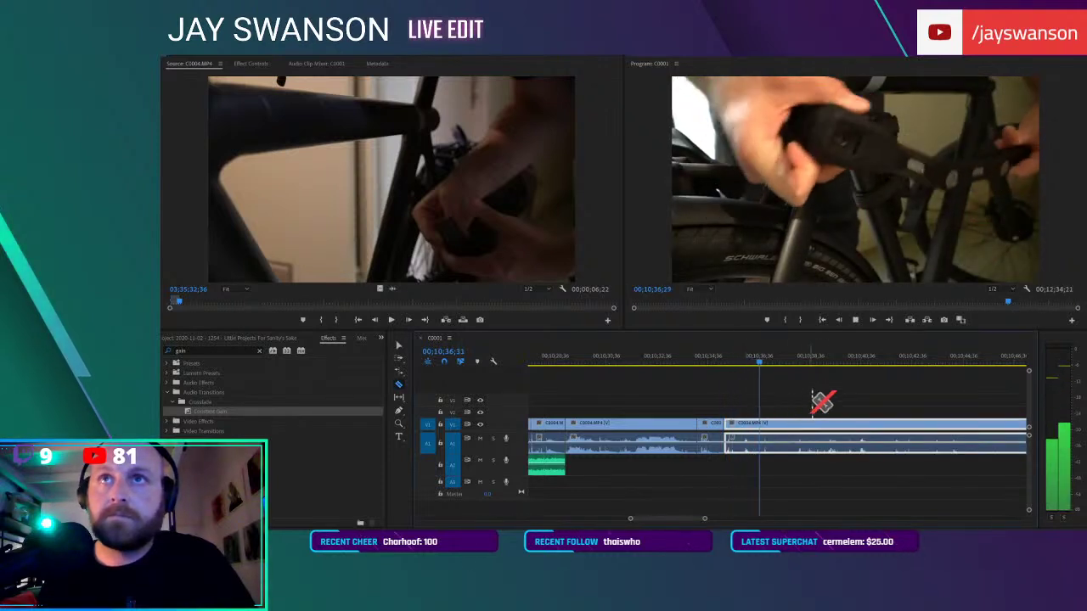
key("space")
left_click(769, 429)
key("v")
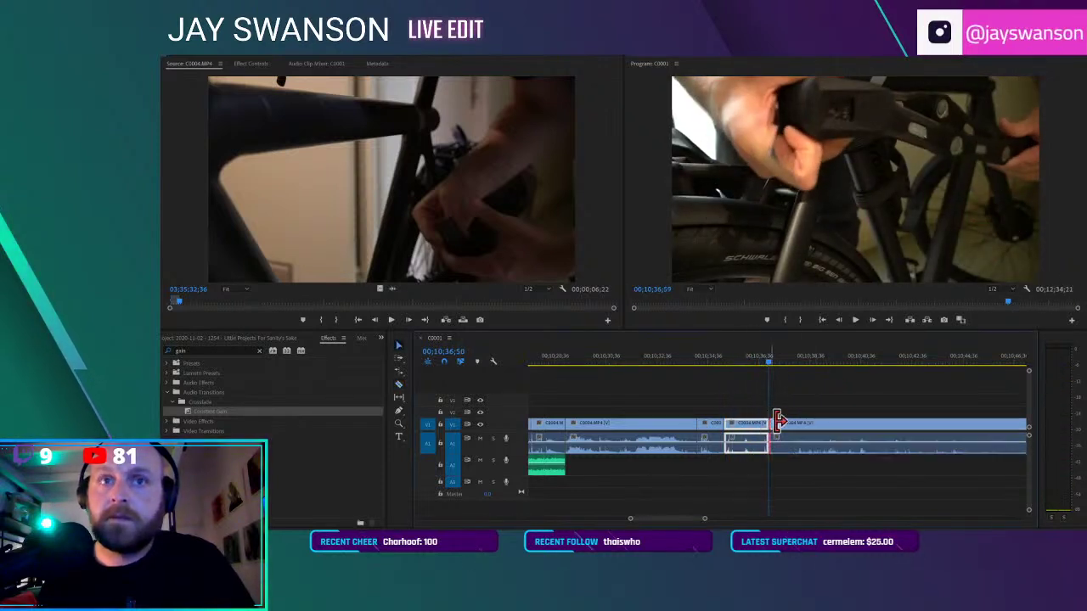
left_click_drag(770, 425, 884, 413)
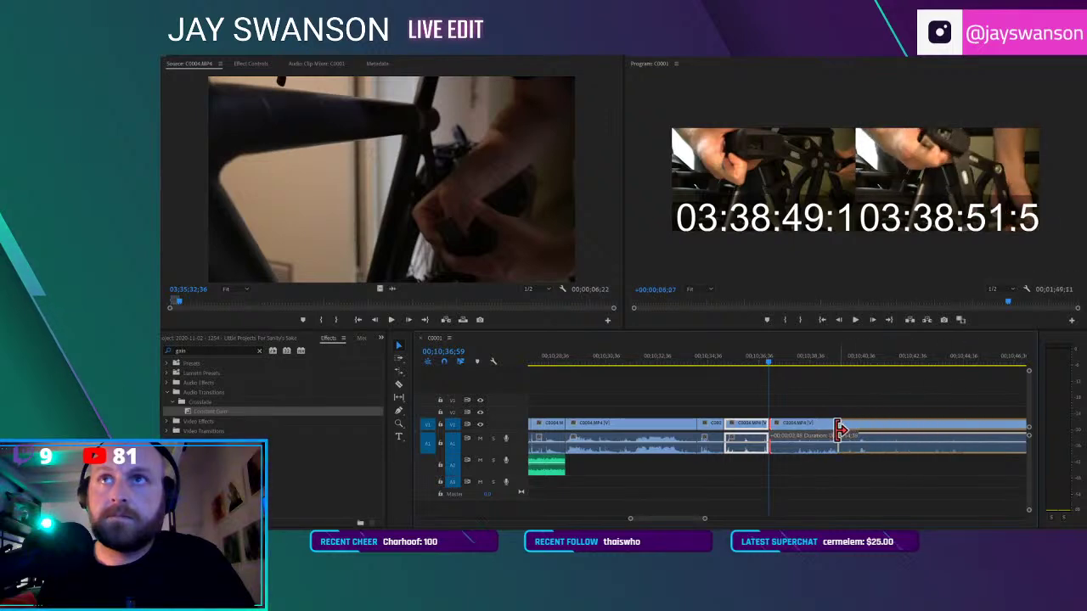
left_click_drag(822, 436, 821, 438)
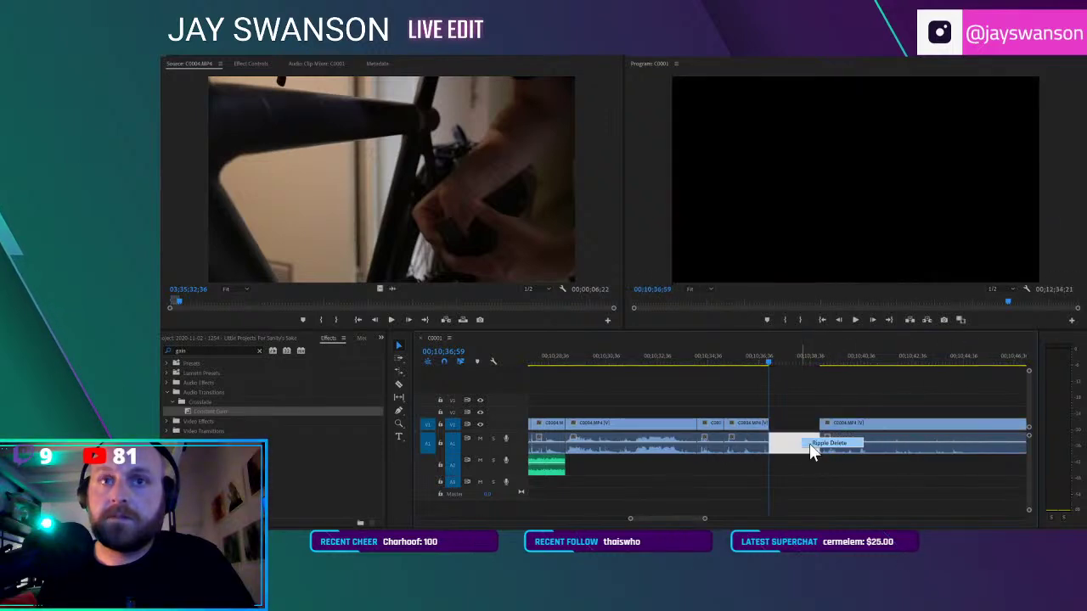
left_click(813, 443)
Split the C0004 footage at 00;10;38;59, trim about 20 seconds off the rest's start, and ripple delete the gap
key("space")
key("space")
key("c")
left_click(733, 422)
key("v")
scroll(765, 422, "down", 5)
scroll(765, 399, "down", 2)
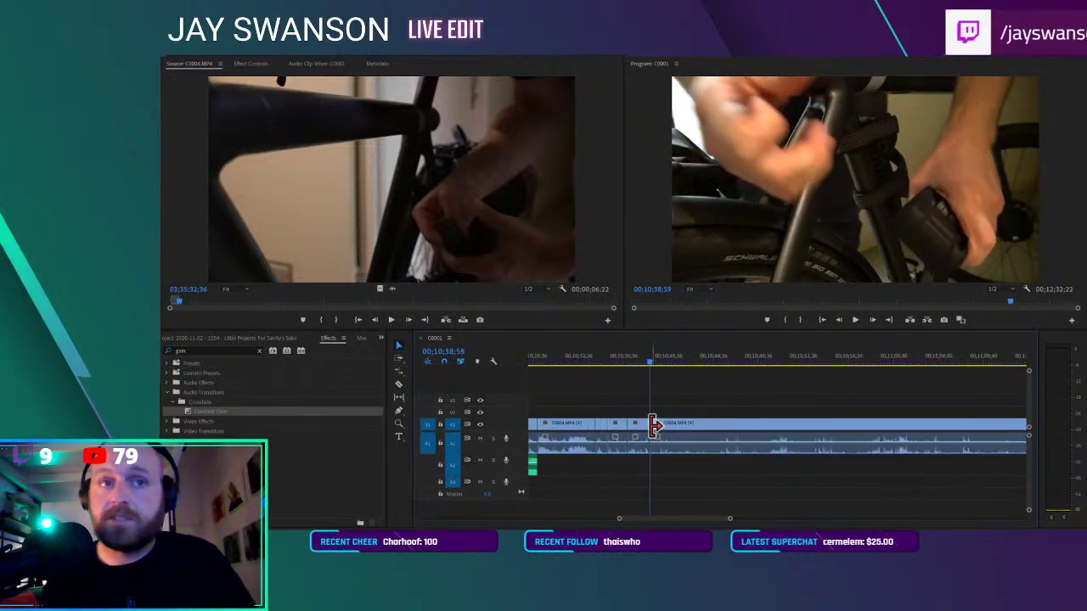
left_click_drag(654, 426, 737, 418)
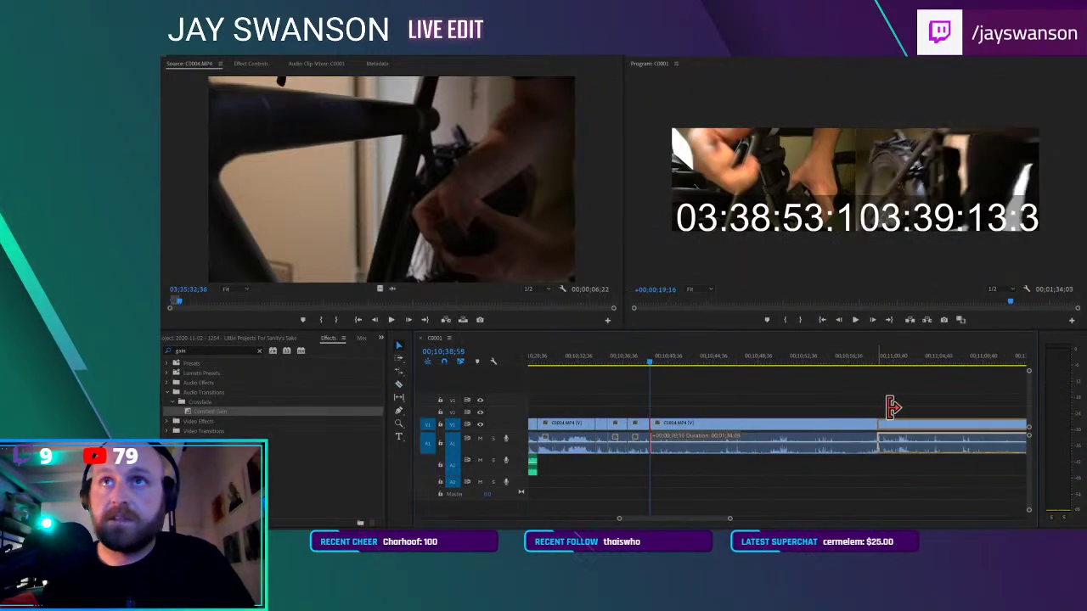
left_click_drag(877, 420, 836, 420)
key("space")
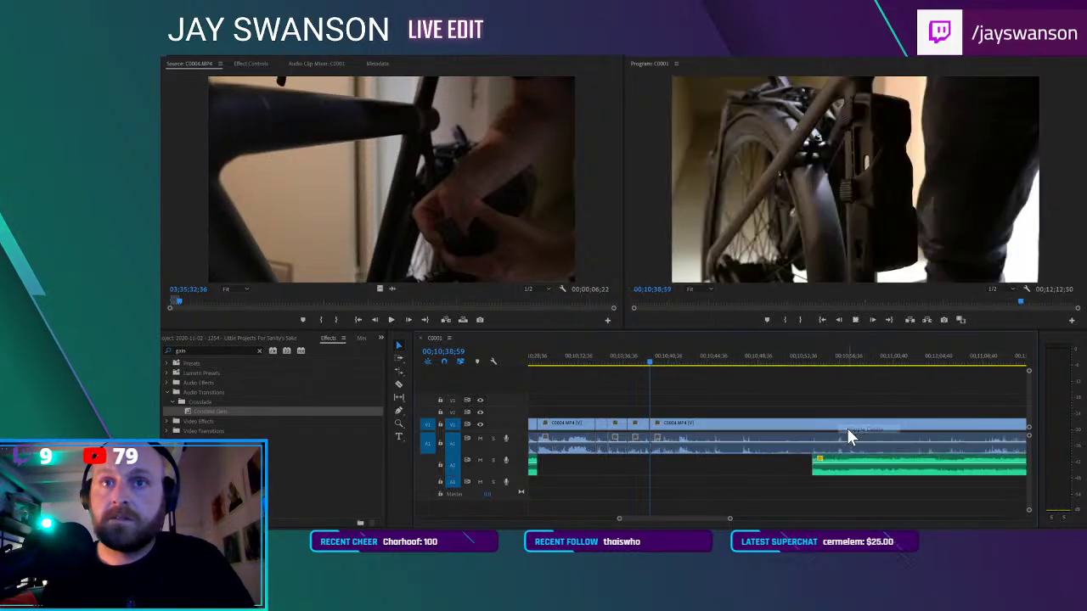
Trim the start of the last C0004 part to 00;10;46;56 and delete the gap it leaves
scroll(832, 425, "down", 2)
left_click_drag(786, 358, 806, 362)
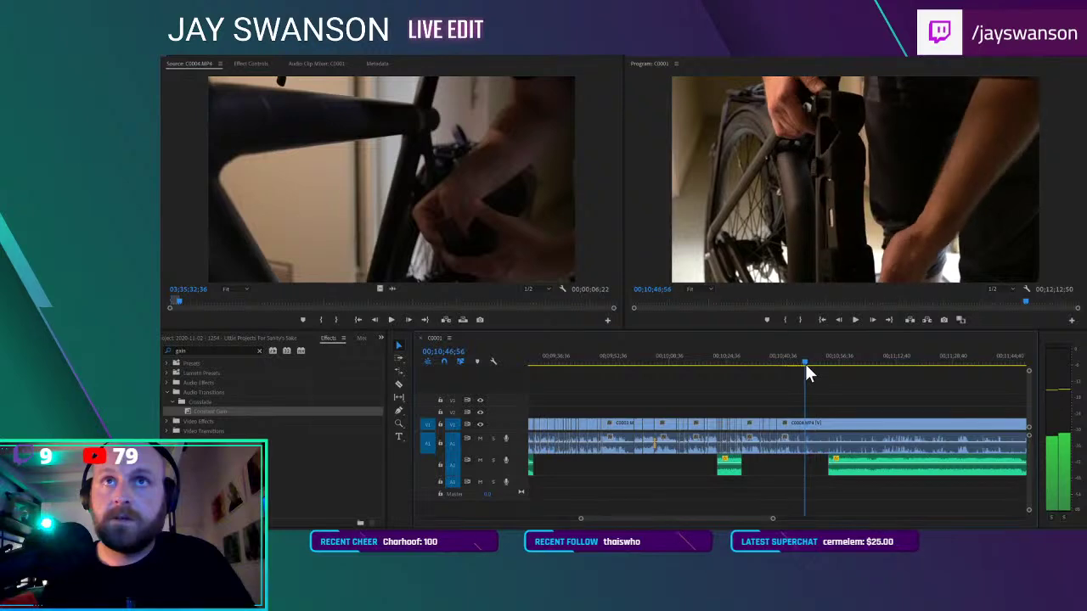
left_click_drag(780, 423, 806, 427)
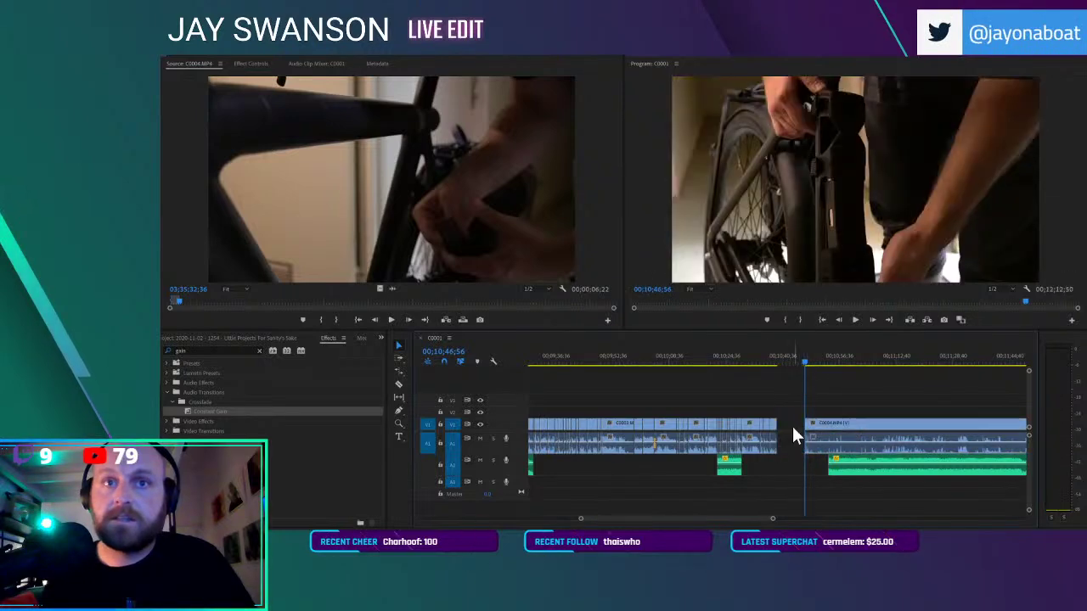
left_click(793, 427)
key("Delete")
Split the C0004 footage at 00;10;41;28 and tighten the cut by removing nearly 2 seconds from the later part's start
key("space")
scroll(801, 428, "up", 5)
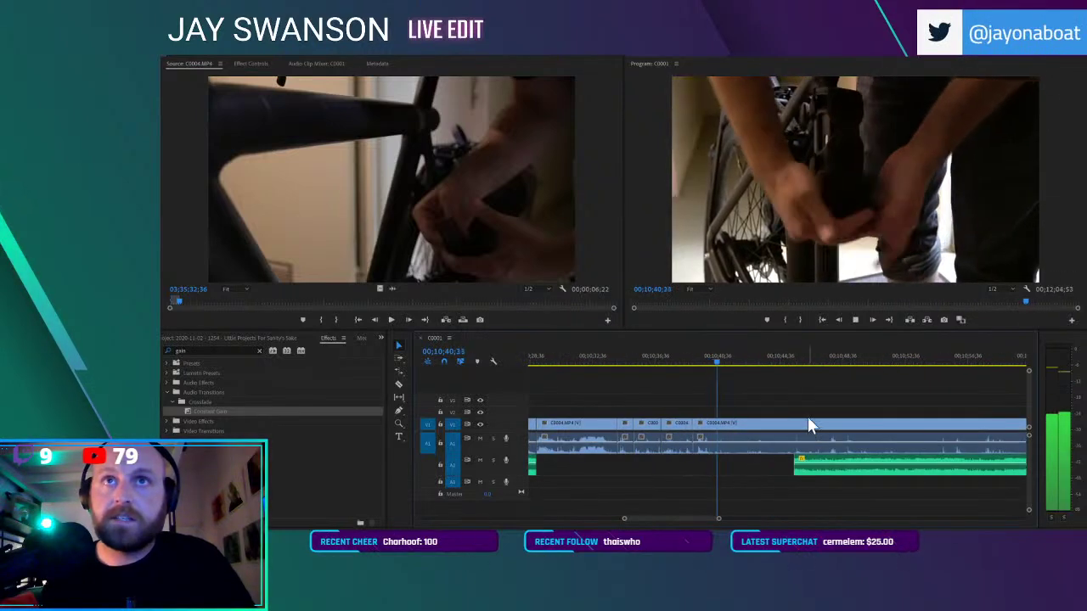
key("space")
key("c")
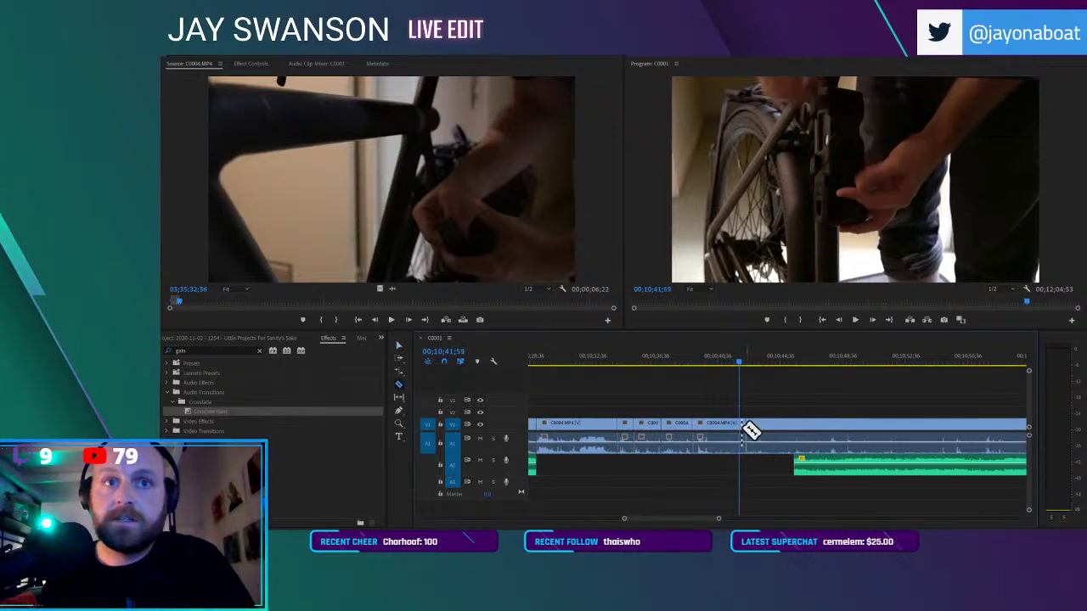
key("space")
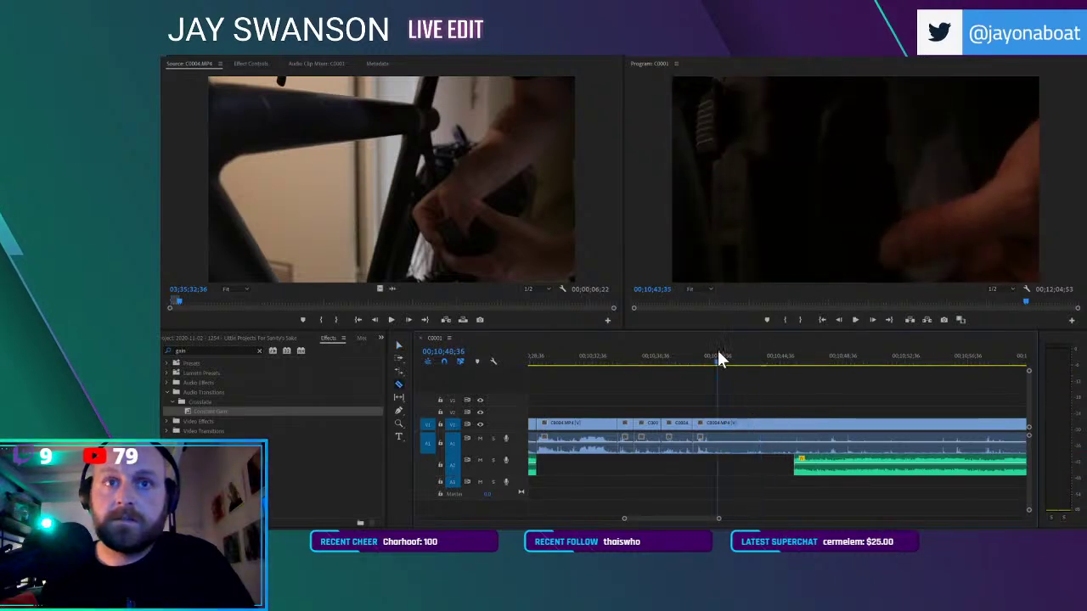
left_click(718, 356)
key("space")
key("space")
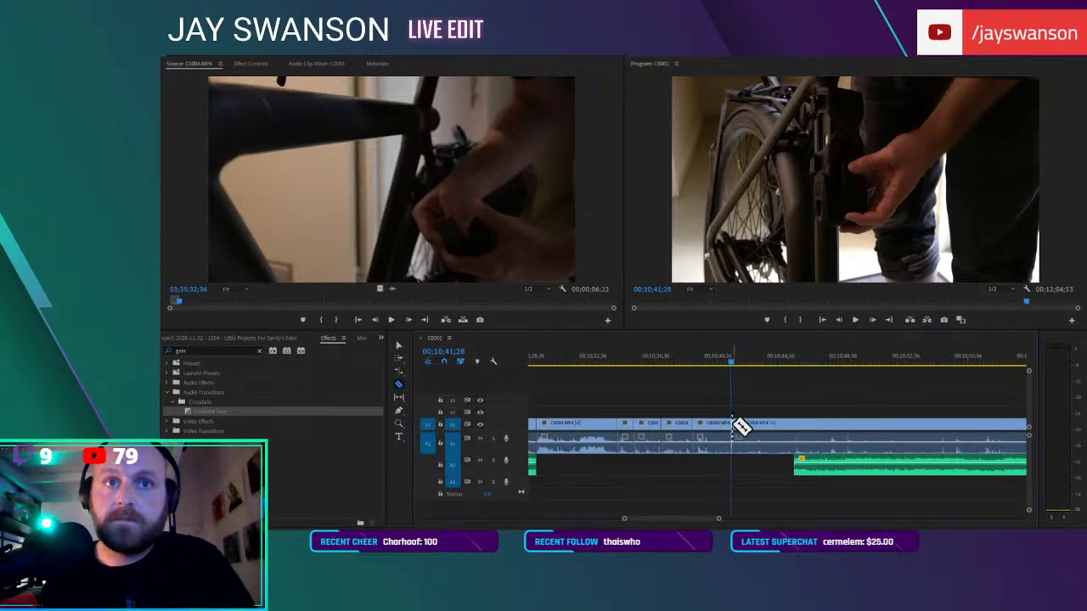
left_click_drag(737, 367, 781, 362)
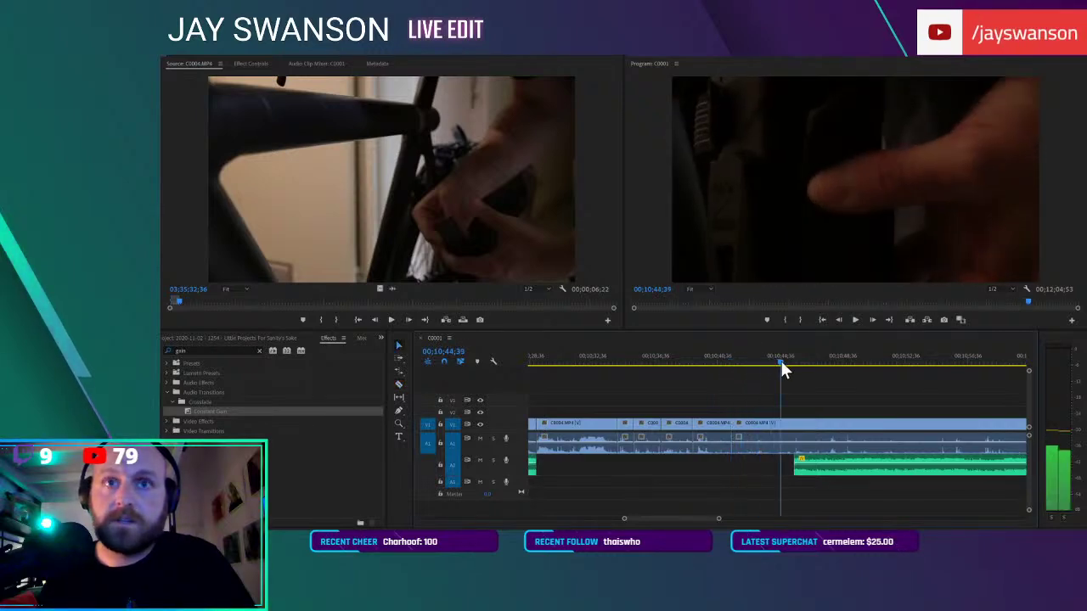
mouse_move(736, 428)
left_mouse_down()
mouse_move(782, 420)
mouse_move(751, 433)
left_mouse_up()
Cut the C0004 close-up at about 00;10;42, keep a short piece up to 00;10;43;18, and trim about 14 seconds off the rest's start
left_click(736, 367)
key("space")
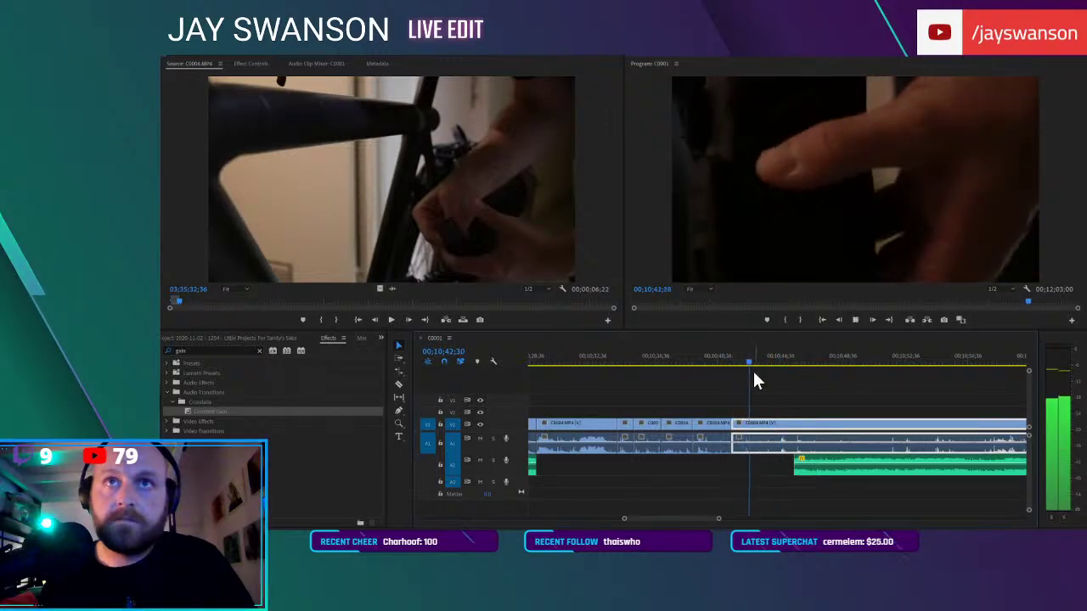
key("space")
key("c")
left_click_drag(753, 428, 744, 428)
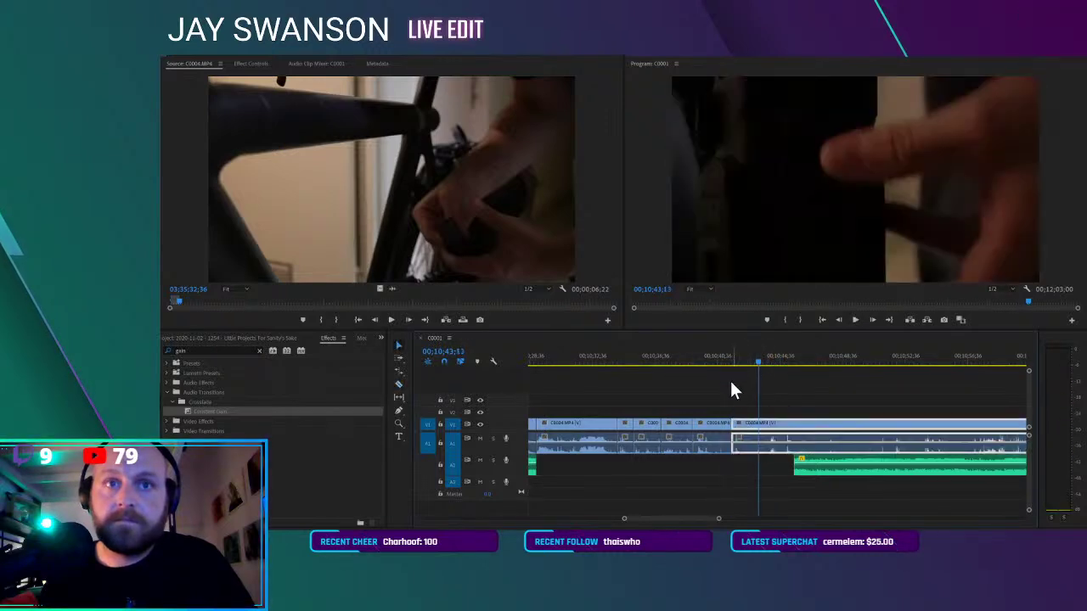
left_click(729, 359)
key("space")
key("space")
key("c")
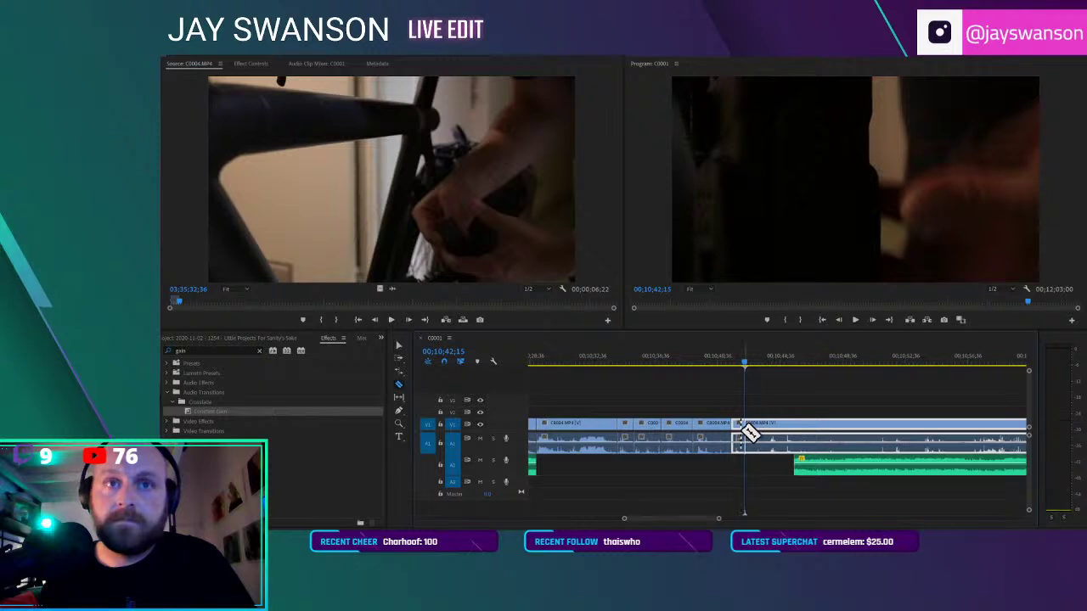
left_click_drag(745, 425, 785, 422)
left_click_drag(805, 431, 976, 414)
Move the music clip to the end of the C0004 footage and delete the gap after 00;10;43;18
key("space")
key("space")
key("minus")
key("minus")
key("minus")
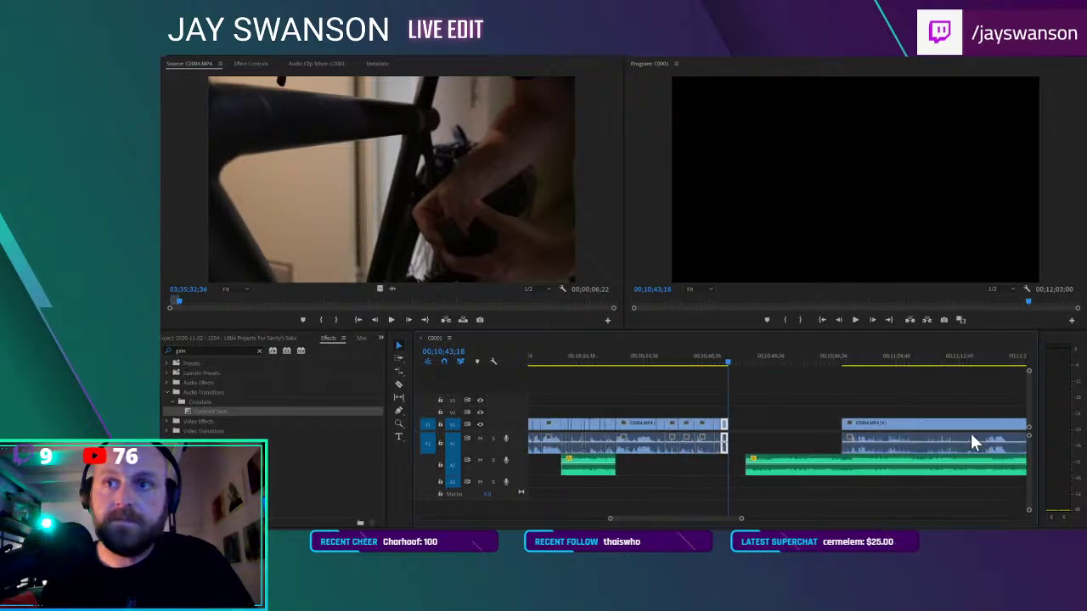
key("minus")
left_click_drag(847, 466, 948, 456)
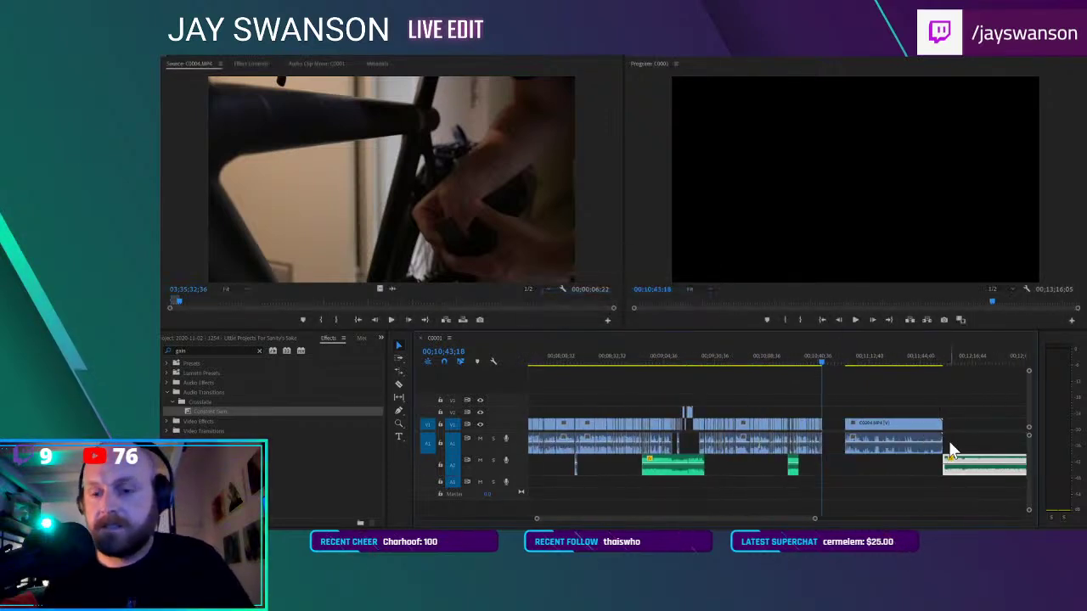
left_click(837, 425)
key("Delete")
Trim about 18 seconds off the start of the C0004 part after 00;10;43;18 and ripple delete the gap
key("equal")
key("equal")
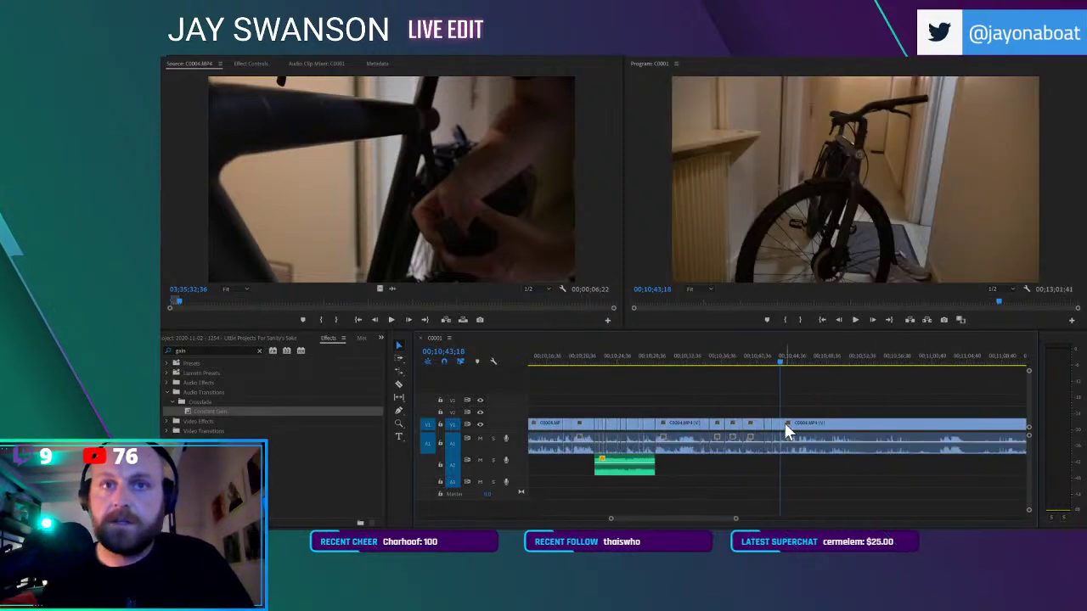
left_click_drag(788, 422, 934, 422)
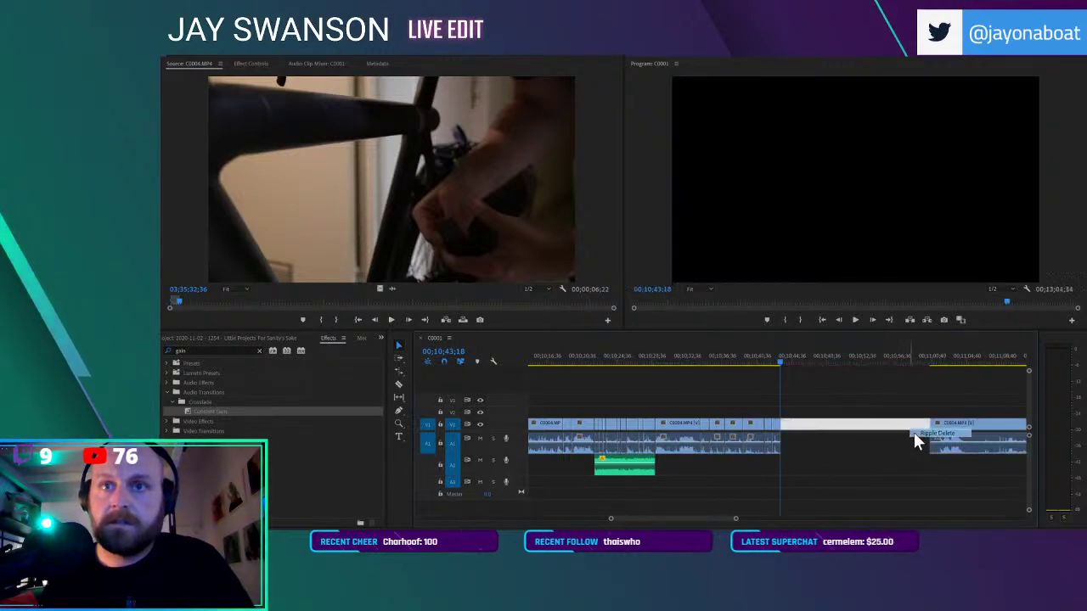
key("space")
left_click_drag(786, 423, 792, 423)
right_click(789, 422)
left_click(807, 428)
Replay the join and pull the wide hallway shot back over the short close-up piece to about 00;10;42
key("c")
key("space")
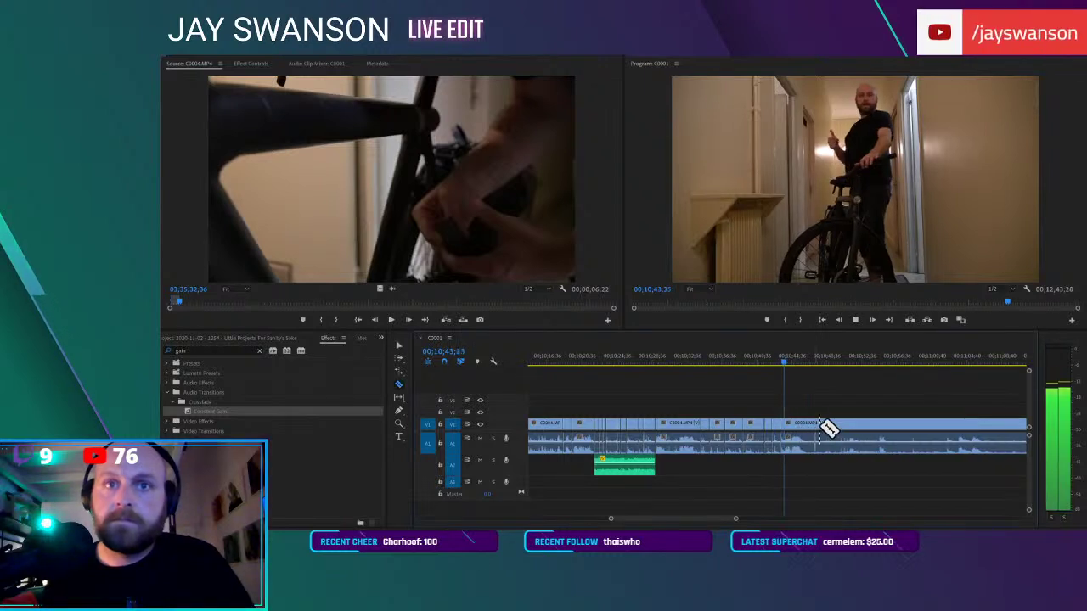
left_click(753, 360)
key("v")
scroll(782, 406, "up", 5)
left_click_drag(747, 360, 766, 362)
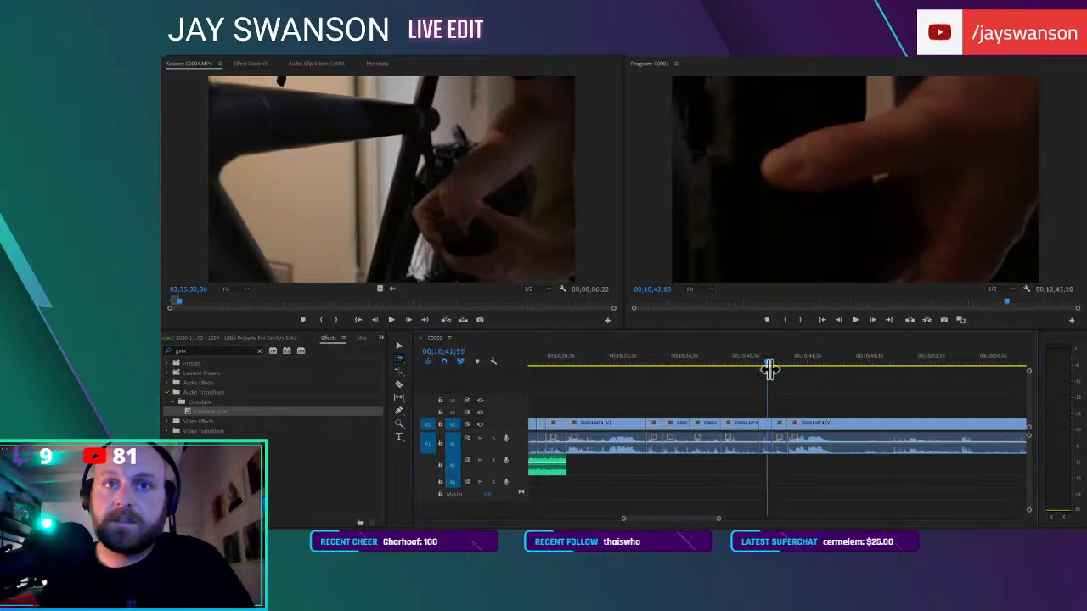
left_click_drag(804, 428, 788, 431)
key("v")
left_click(801, 397)
Split the wide C0004 hallway shot and pull its later part back to about 00;10;45
key("space")
key("c")
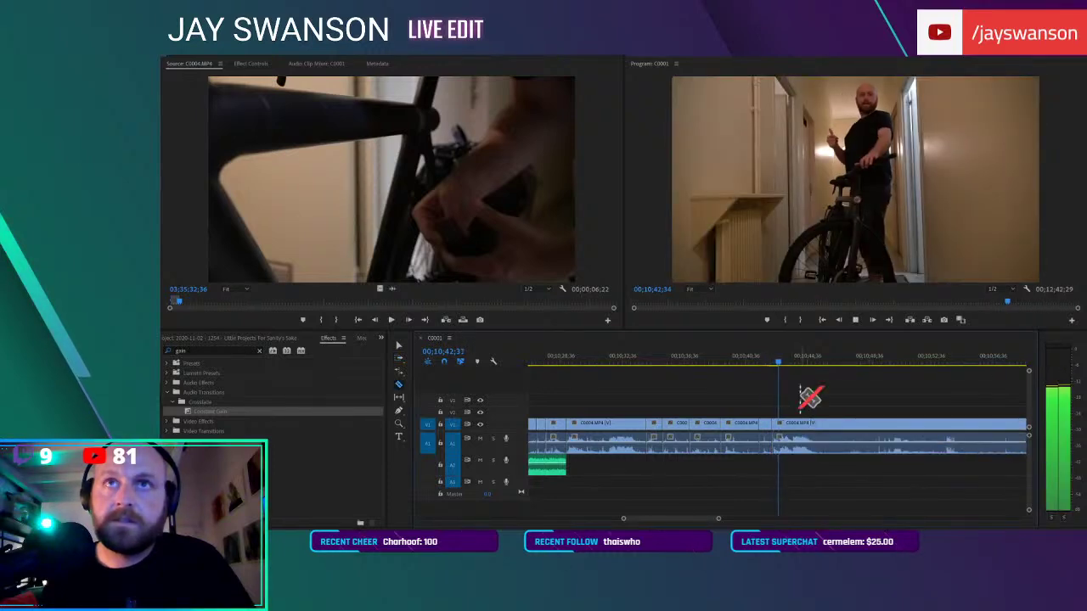
left_click(841, 428)
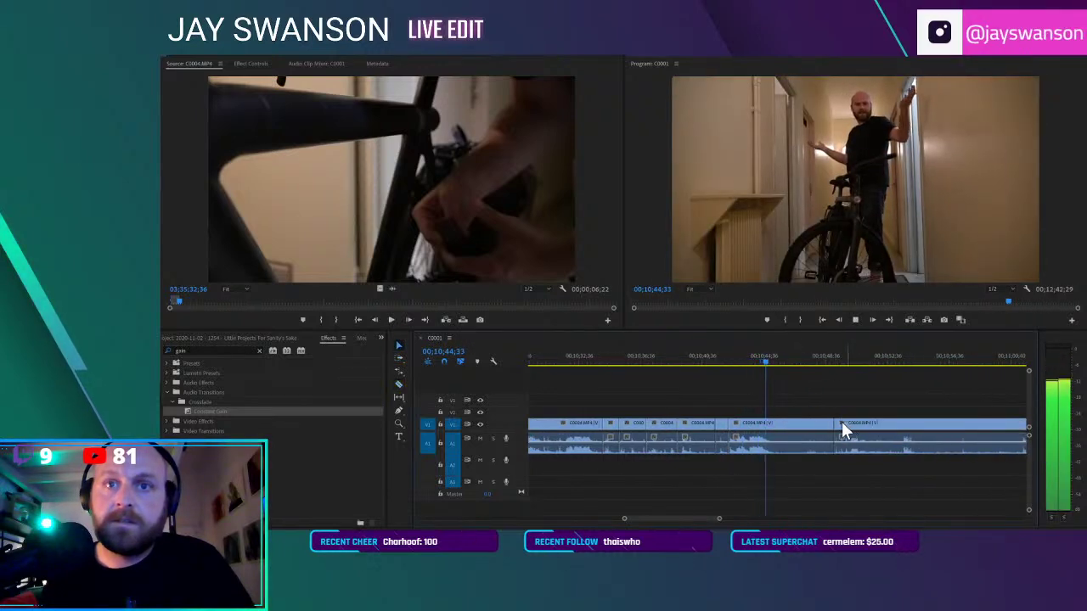
key("v")
key("minus")
scroll(813, 413, "down", 3)
left_click_drag(772, 358, 800, 360)
key("c")
key("space")
left_click(806, 424)
key("v")
left_click_drag(818, 420, 701, 423)
Replay the hallway join and split the C0004 shot at 00;10;50;32, once the bike stands alone in the hallway
left_click(708, 358)
key("space")
left_click(682, 360)
key("space")
key("=")
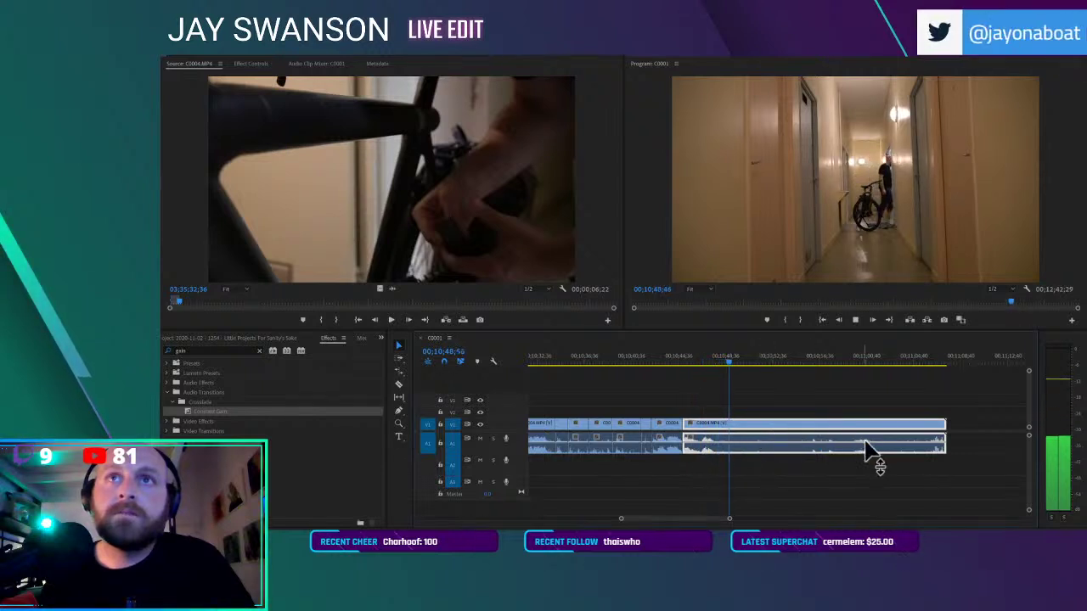
key("space")
key("c")
left_click(748, 424)
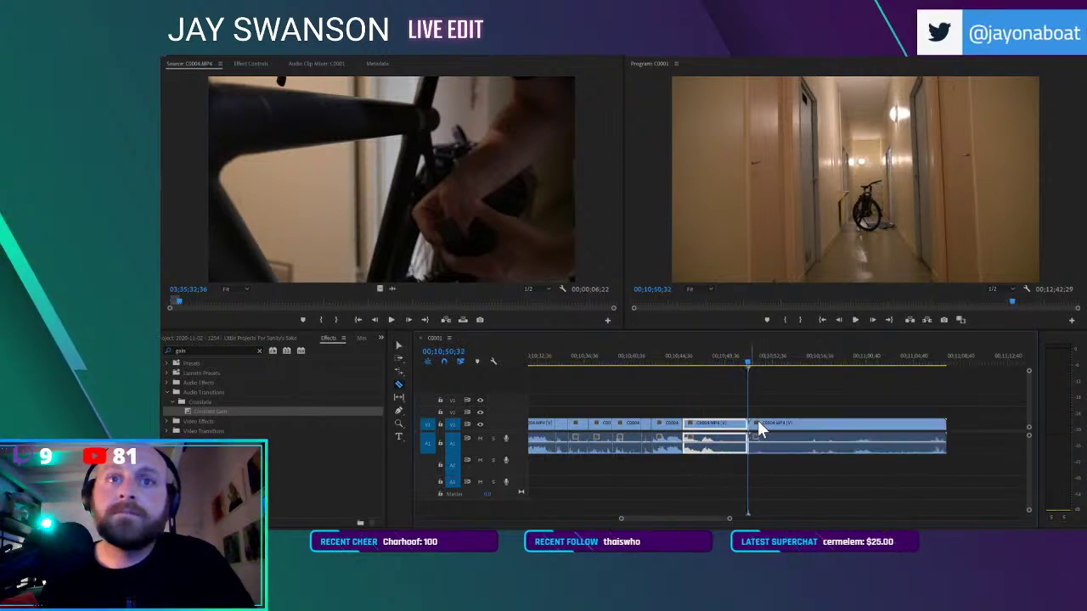
Open C0005.MP4 in the source monitor, mark an in point near its start, and place it on the timeline at 00;10;50;32
left_click(199, 338)
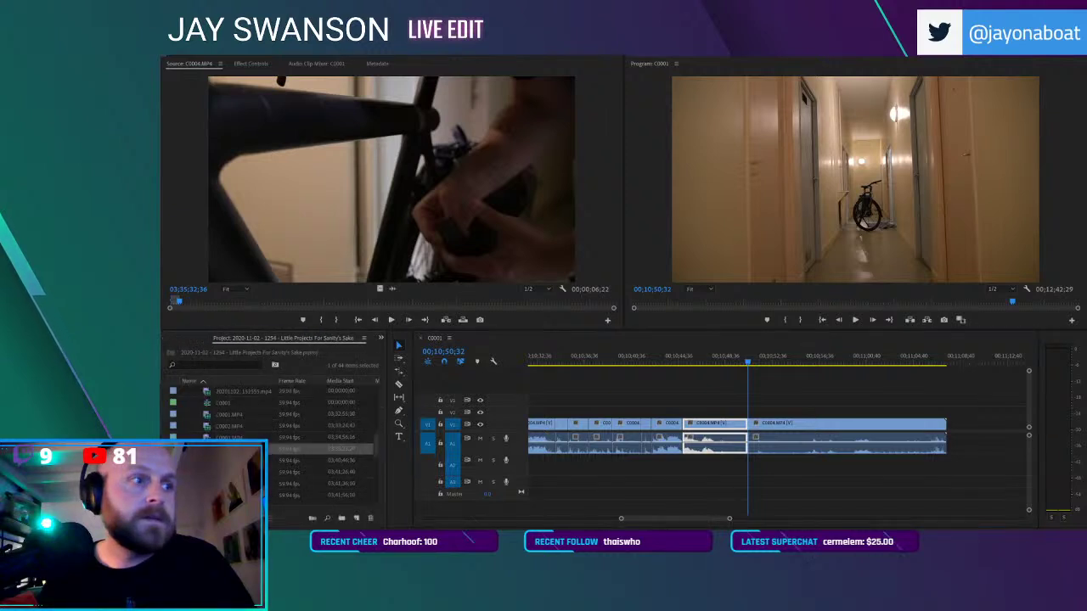
double_click(222, 461)
left_click_drag(180, 298, 168, 299)
key("space")
key("space")
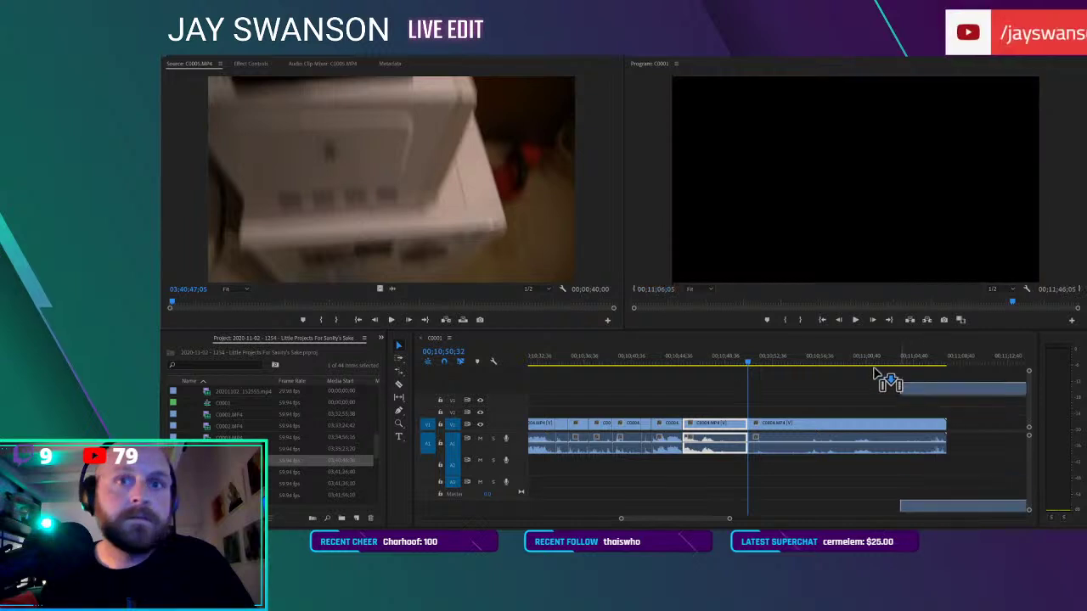
left_click(328, 316)
key("space")
left_click_drag(331, 251, 746, 434)
Play the C0005 kettle footage, split it at about 00;10;57, and pull the later part back to the cut
left_click(749, 354)
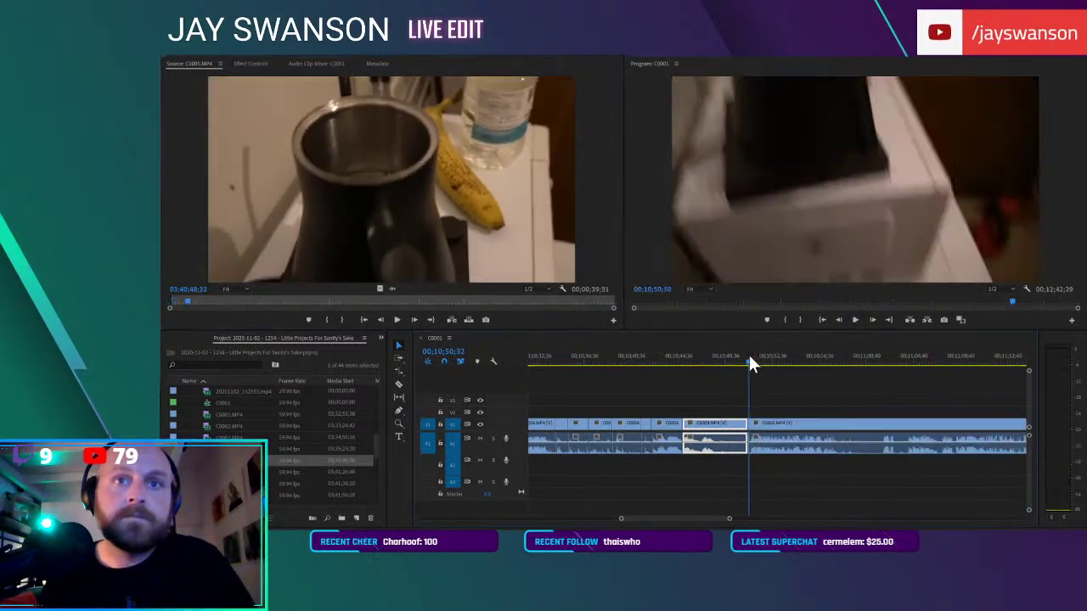
key("space")
key("equal")
key("c")
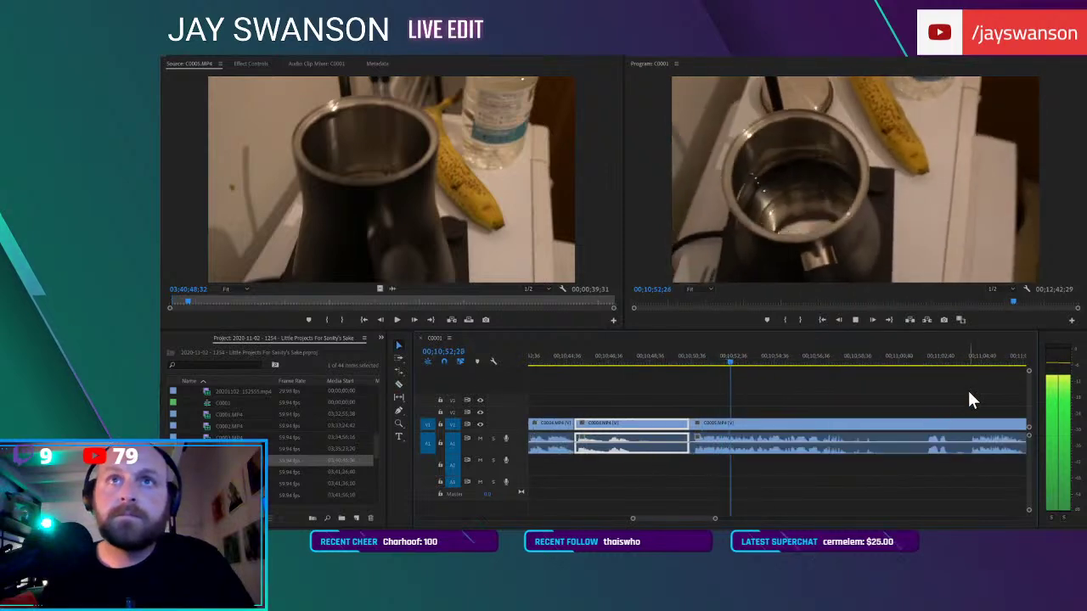
key("c")
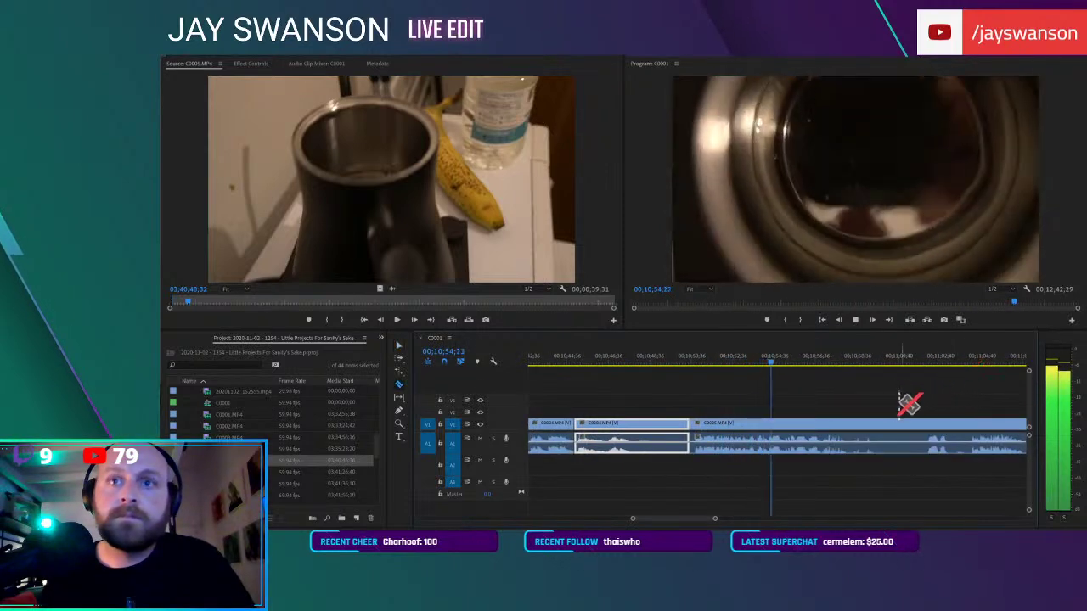
key("=")
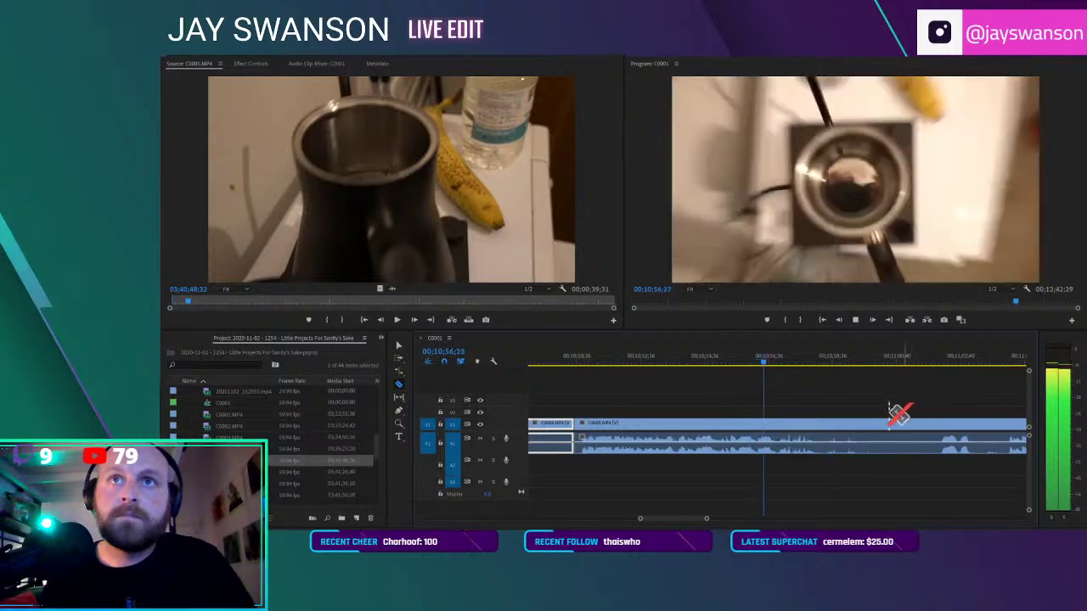
key("space")
left_click_drag(958, 427, 797, 447)
Split the C0005 footage at about 00;10;58 and pull the later part back to tighten the cut
key("space")
key("c")
left_click(846, 424)
key("space")
key("v")
left_click_drag(859, 423, 841, 435)
Split the C0005 footage again at about 00;11;01, close up the cut, and replay from there
key("space")
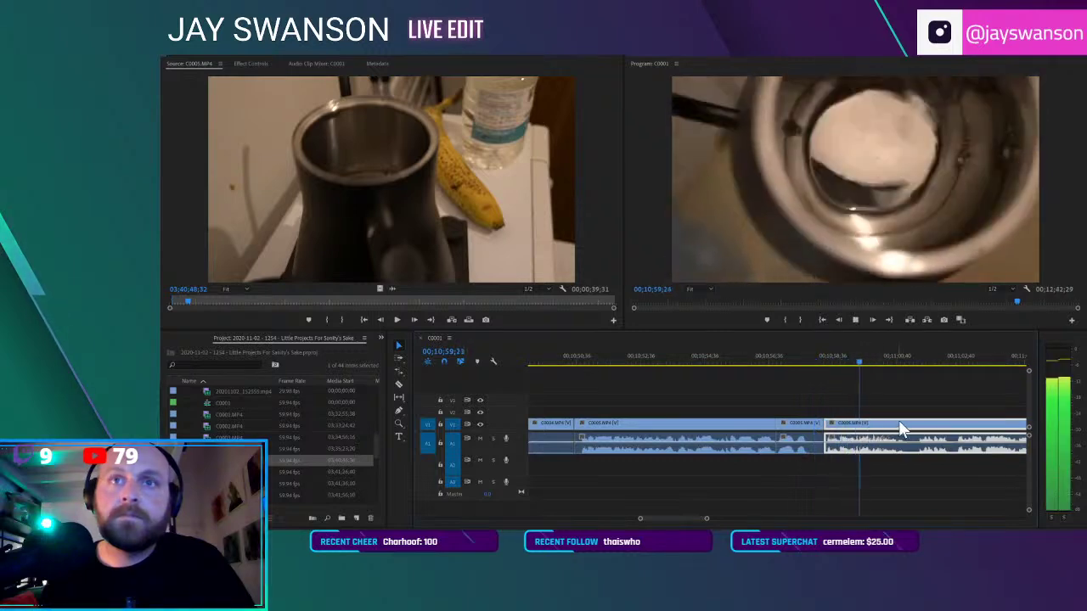
left_click(920, 425)
key("v")
left_click_drag(931, 427, 920, 429)
key("space")
key("minus")
key("c")
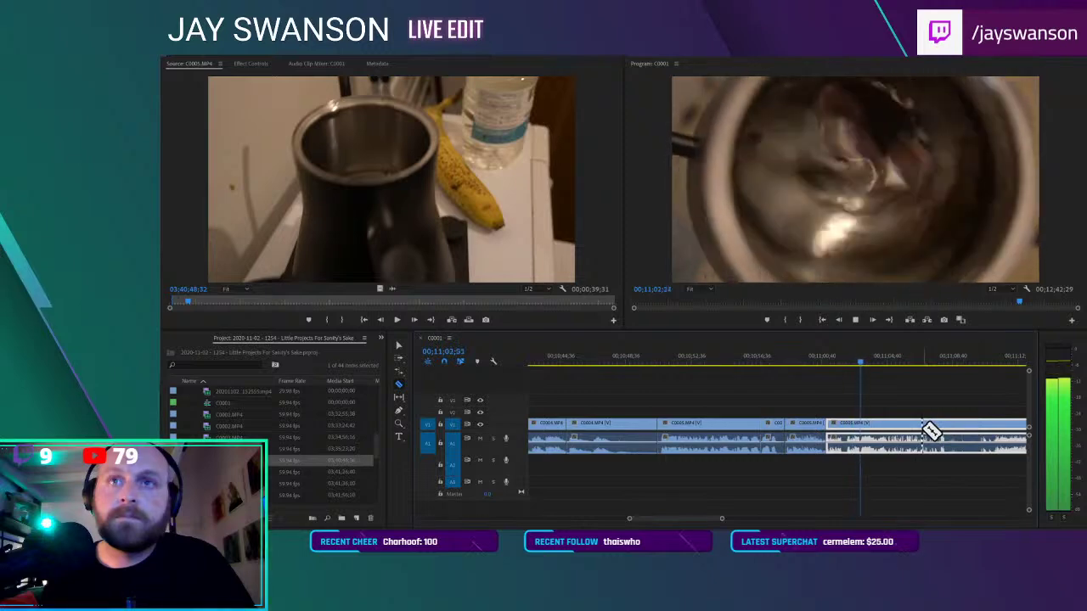
Split the C0005 footage at about 00;11;04;44, remove the stretch after it, close the gap, and resume playback
key("v")
scroll(875, 435, "down", 2)
key("space")
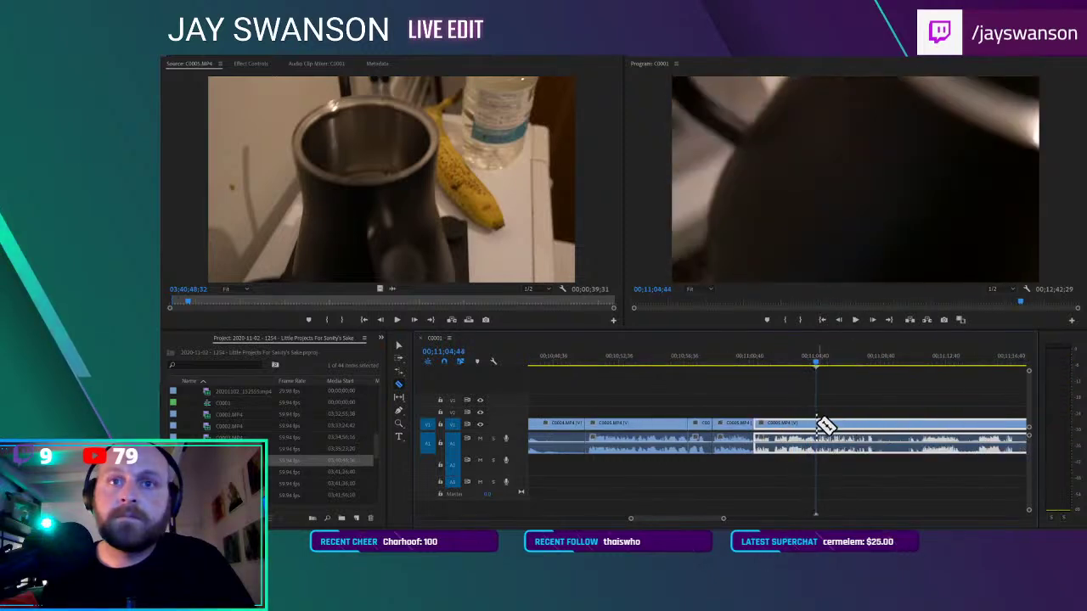
key("c")
left_click(819, 423)
left_click_drag(823, 419, 916, 421)
left_click(897, 426)
key("Delete")
key("space")
Split the C0005 footage at about 00;11;07, pull the later part back to the cut, and replay it
key("c")
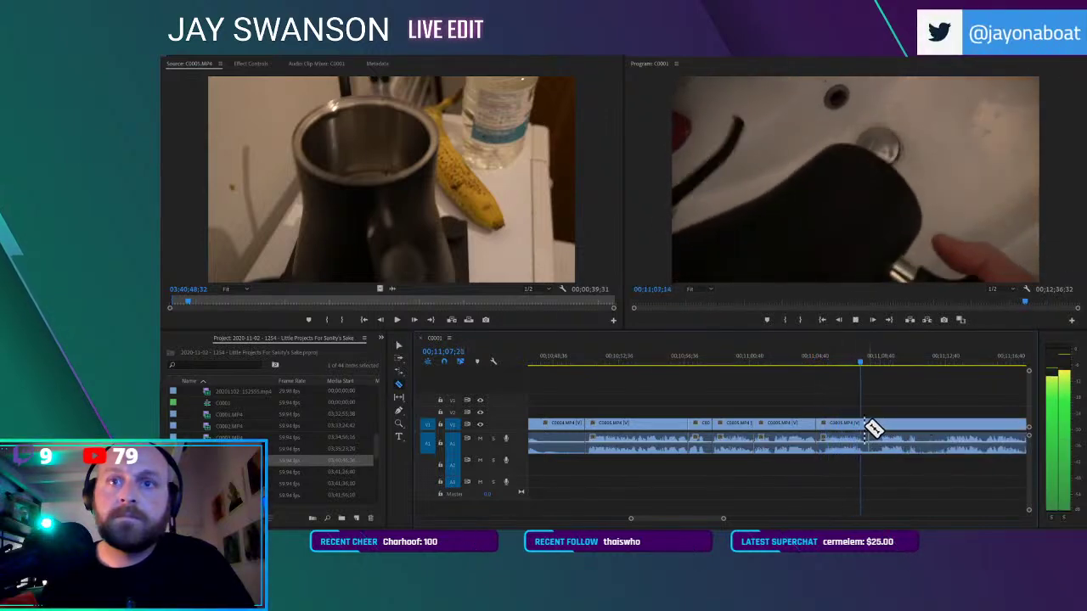
left_click(865, 429)
key("v")
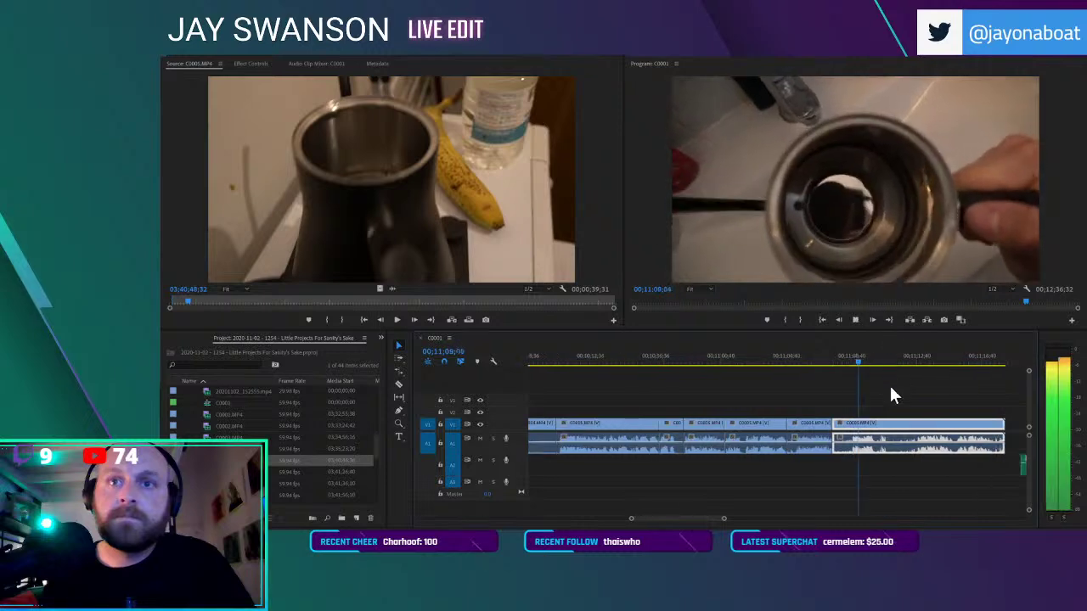
key("space")
key("c")
left_click(823, 426)
key("v")
left_click_drag(830, 422, 811, 424)
left_click(793, 359)
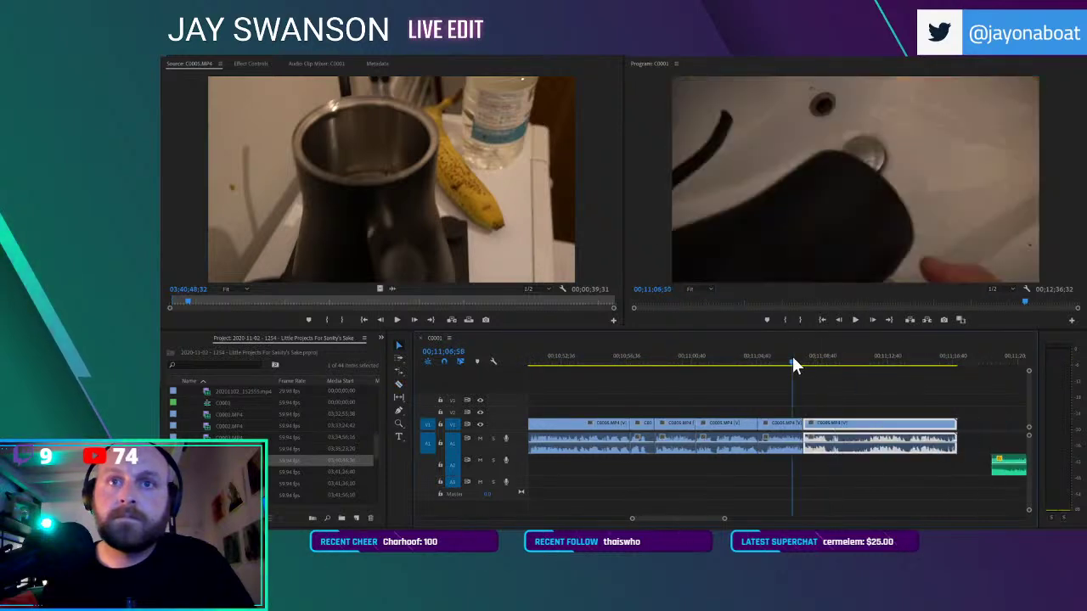
key("space")
Split the C0005 footage at about 00;11;09, pull the later part back, and play through the new cut
key("c")
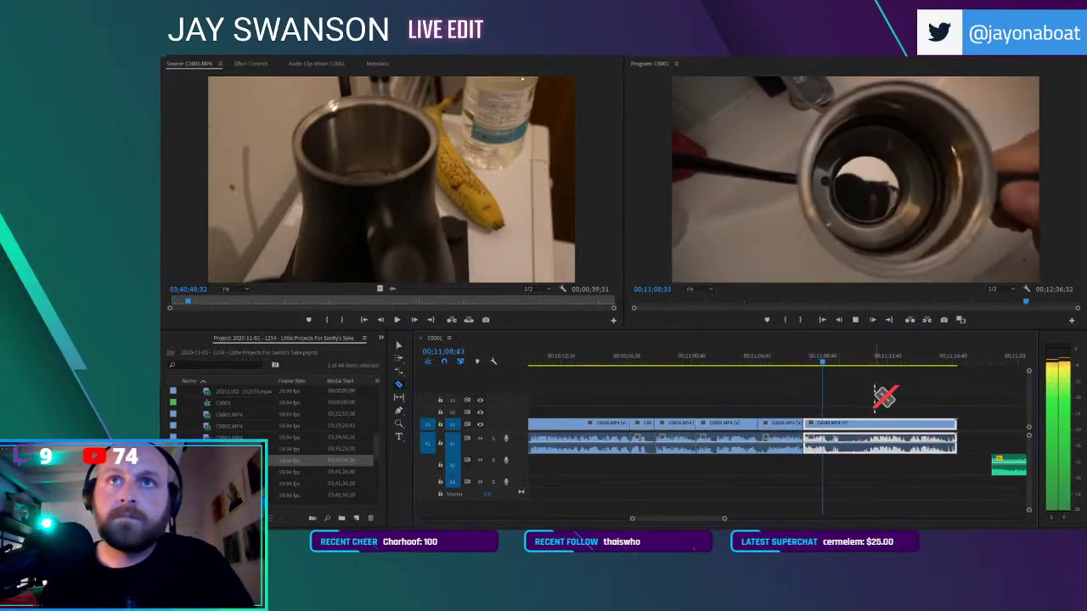
left_click(868, 424)
key("v")
left_click_drag(882, 418, 844, 435)
left_click(826, 356)
key("space")
Add another jump cut in the remaining C0005 footage at about 00;11;09;44 and replay from before it
key("minus")
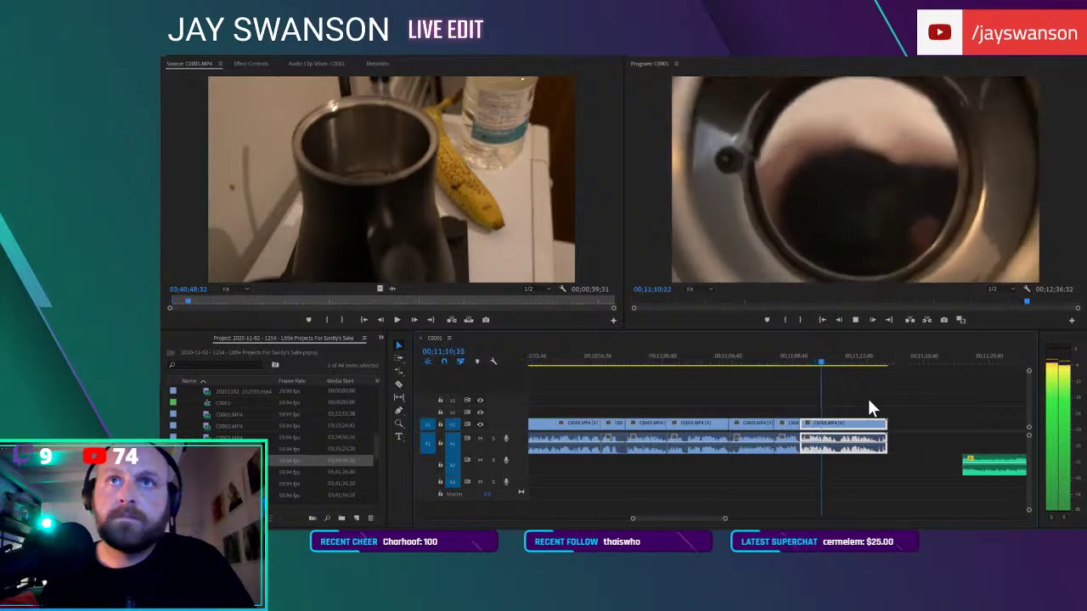
left_click_drag(857, 427, 791, 431)
key("c")
left_click(812, 421)
key("v")
left_click(765, 354)
key("space")
Tighten the final C0005 clip against the previous one, trim its end to 00;11;11;46, and save the project
scroll(795, 406, "up", 3)
key("space")
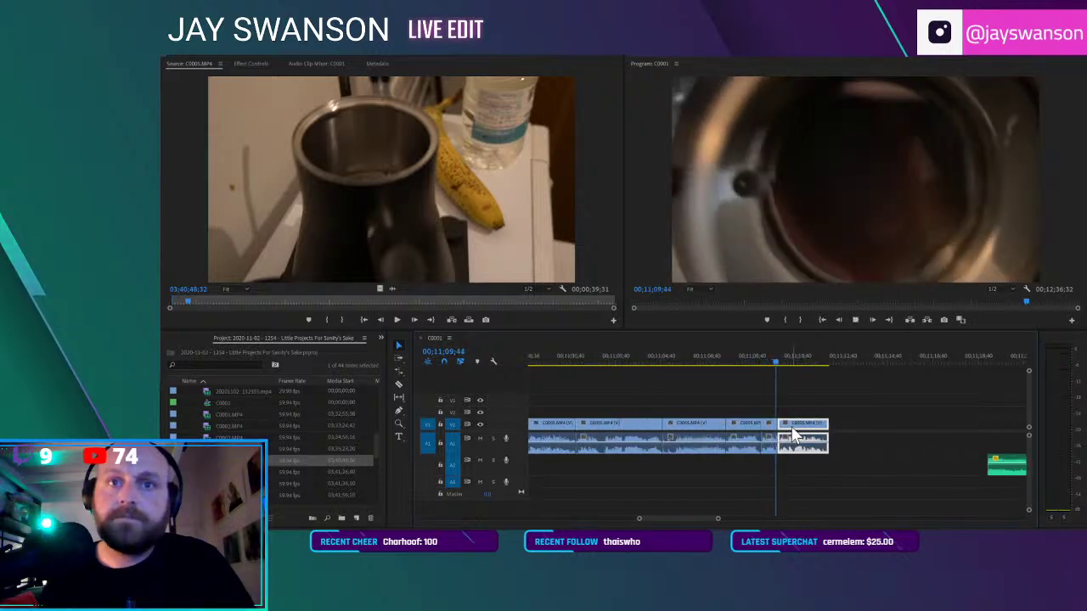
key("space")
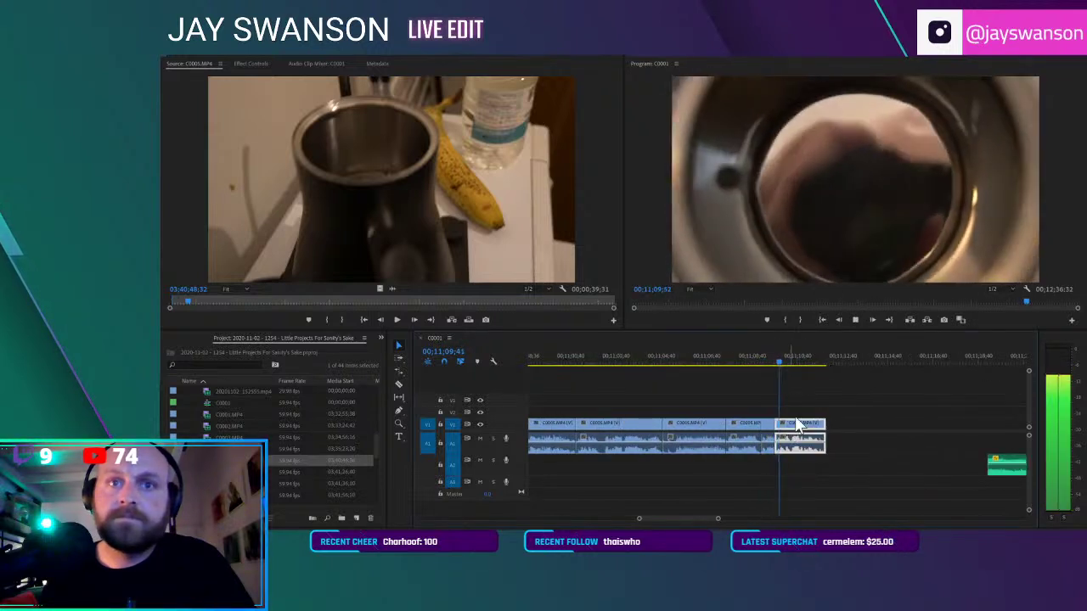
left_click_drag(822, 421, 819, 423)
key("ctrl+s")
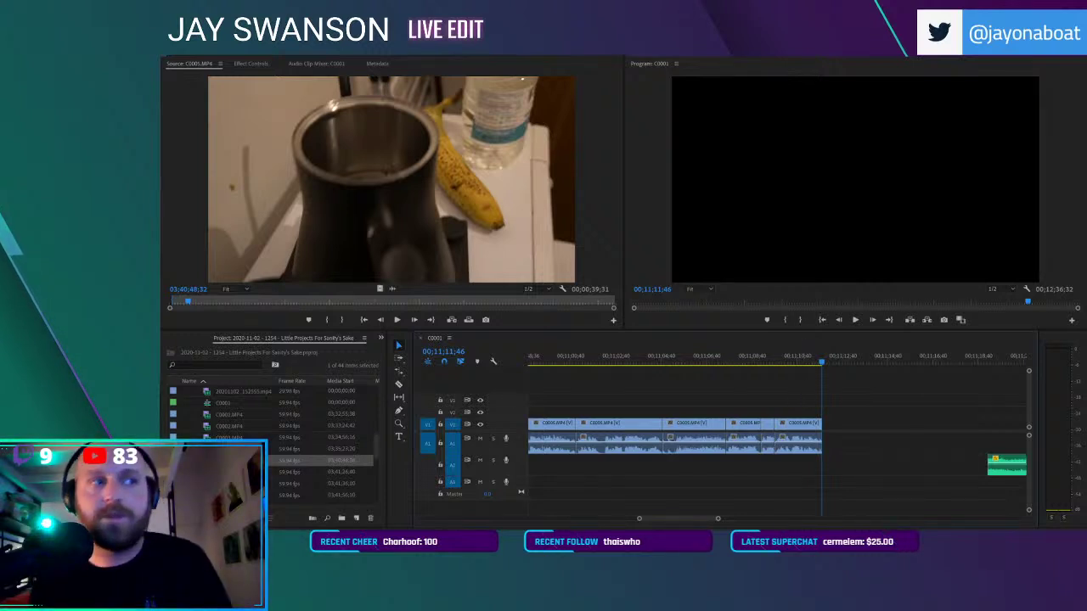
Open C0006.MP4 in the source monitor, scrub its opening, and place the full clip on the timeline at 00;11;11;46
double_click(208, 472)
left_click_drag(179, 304, 216, 296)
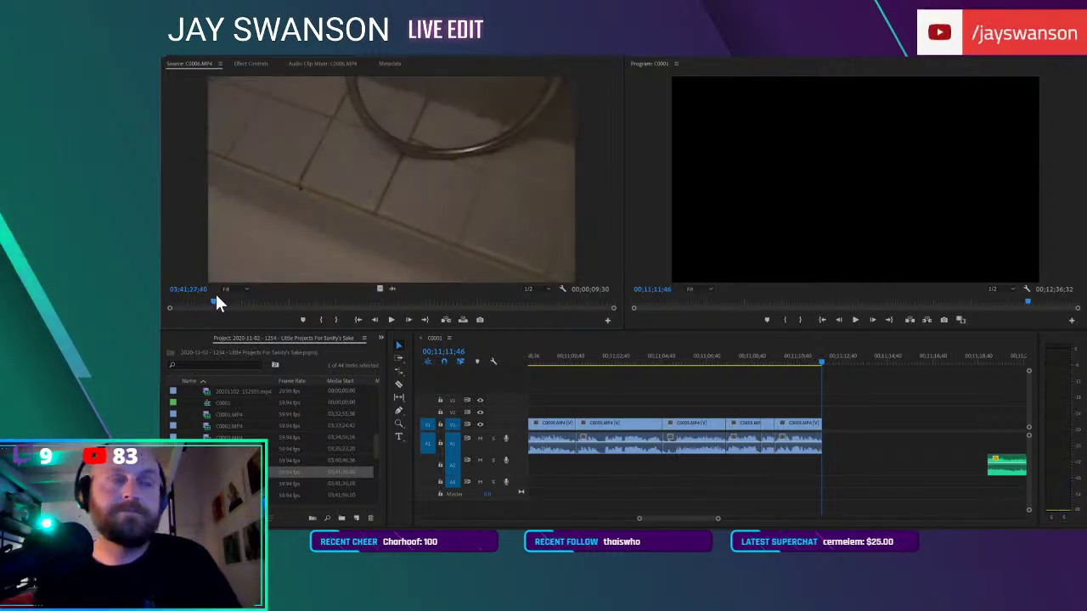
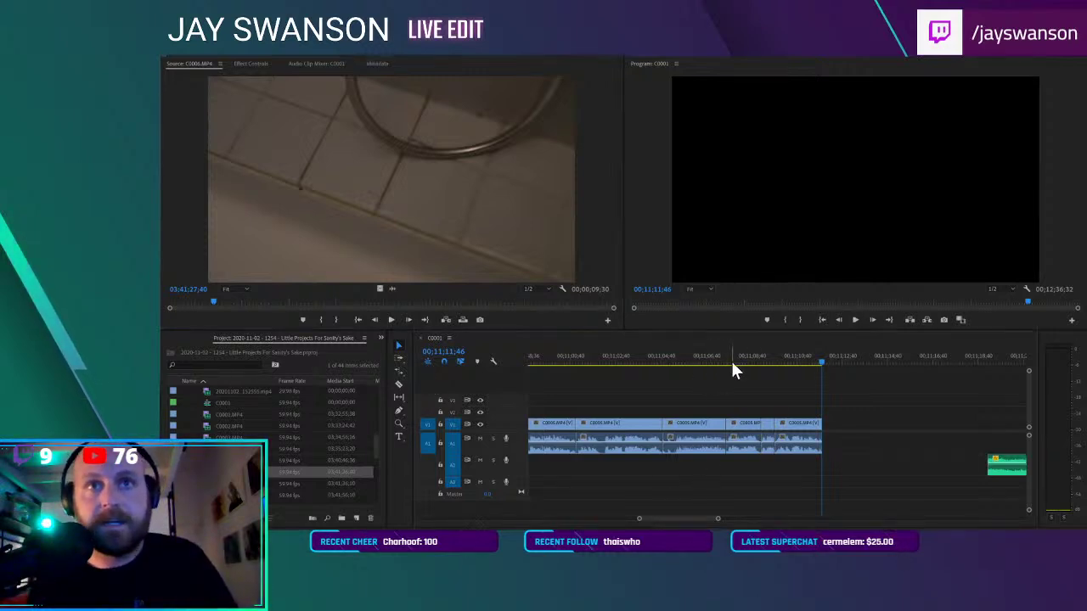
scroll(841, 441, "down", 1)
left_click_drag(202, 298, 227, 297)
key("ctrl+s")
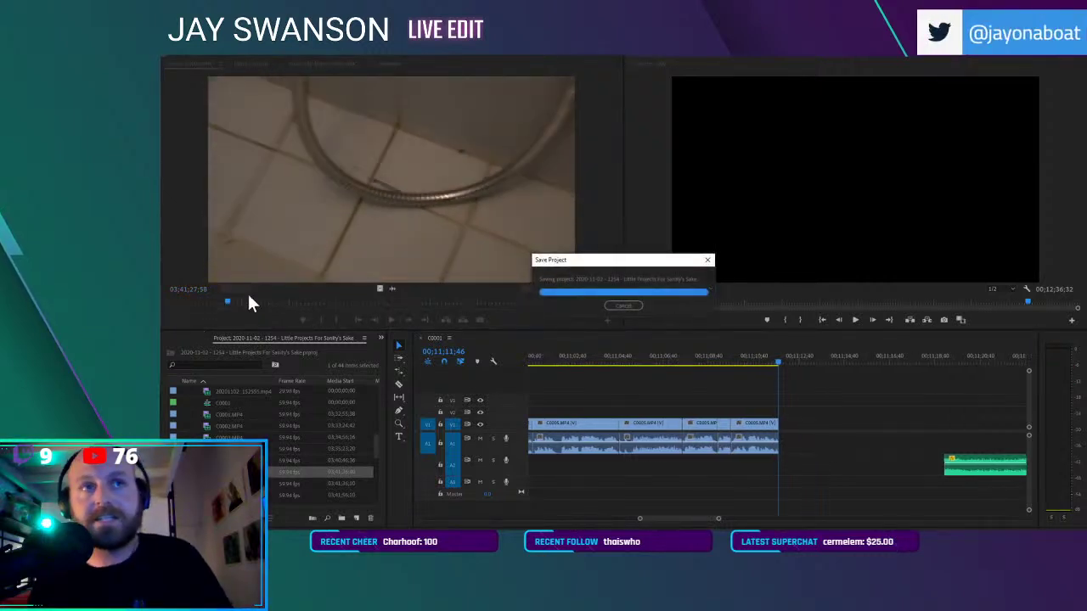
left_click(172, 303)
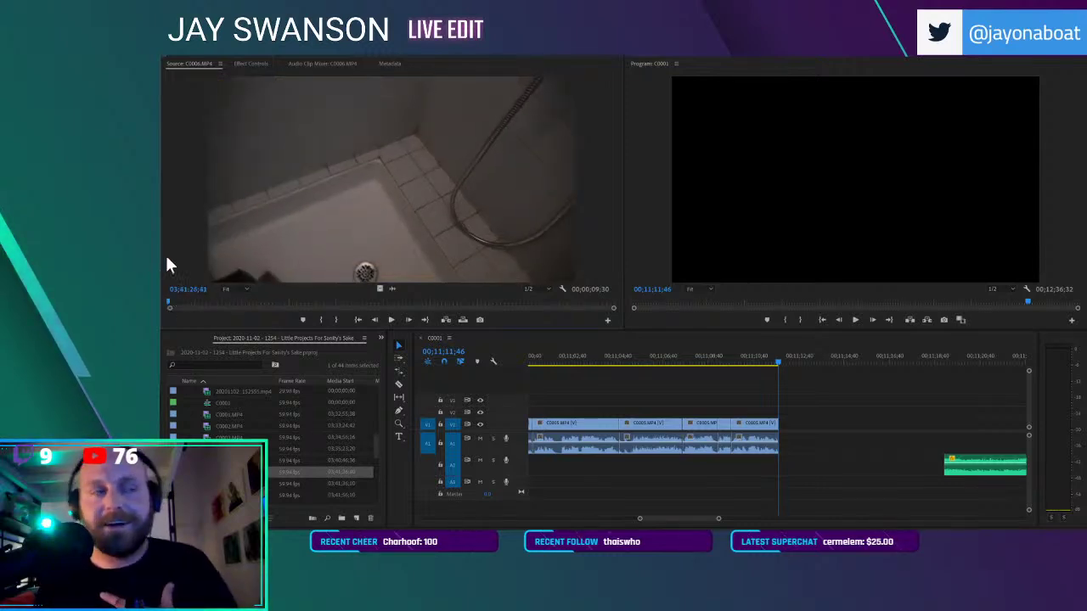
left_click_drag(290, 248, 789, 425)
Move the music clip to start at the end of the C0006 footage and save the project
scroll(794, 423, "down", 2)
left_click_drag(777, 464, 806, 465)
key("ctrl+s")
scroll(676, 438, "up", 5)
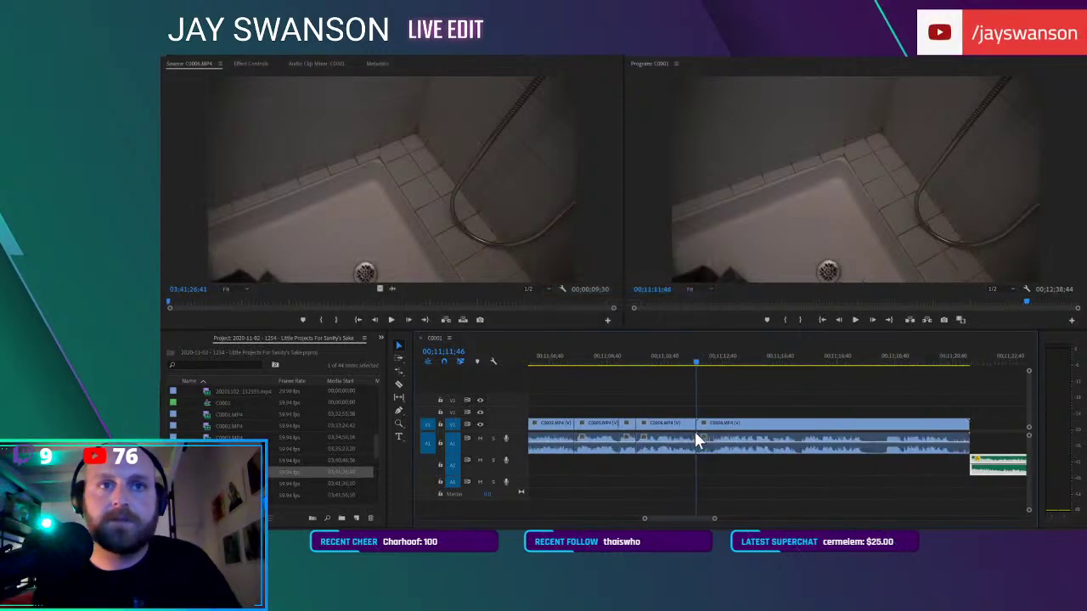
Play the C0006 shower footage, split it at about 00;11;17;40, pull the later part back, and save the project
key("space")
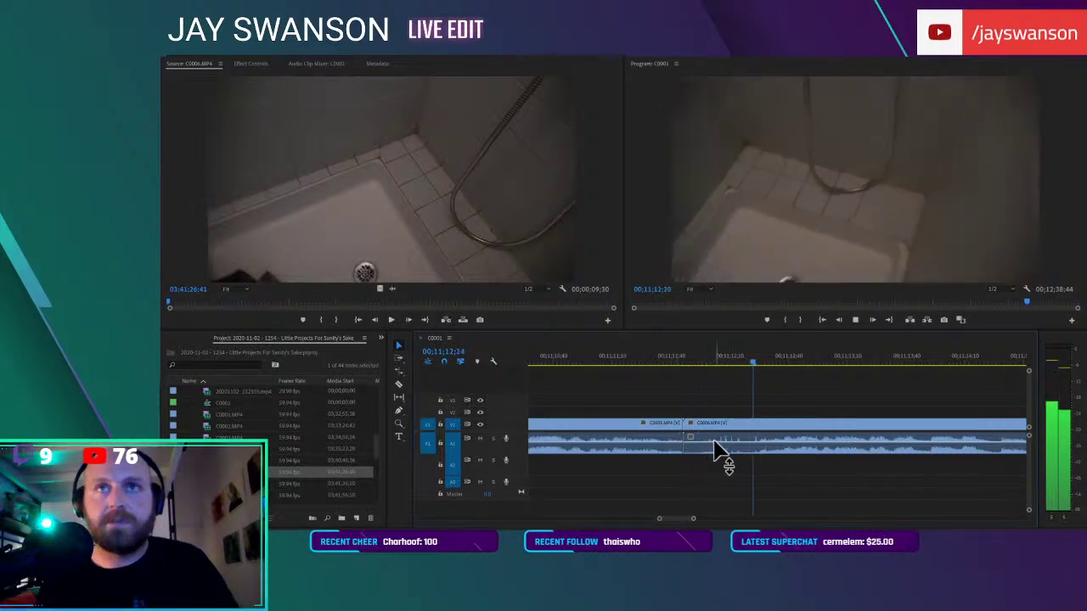
key("space")
key("minus")
key("ctrl+s")
scroll(841, 450, "down", 2)
key("c")
left_click(943, 426)
key("v")
left_click_drag(946, 429, 914, 433)
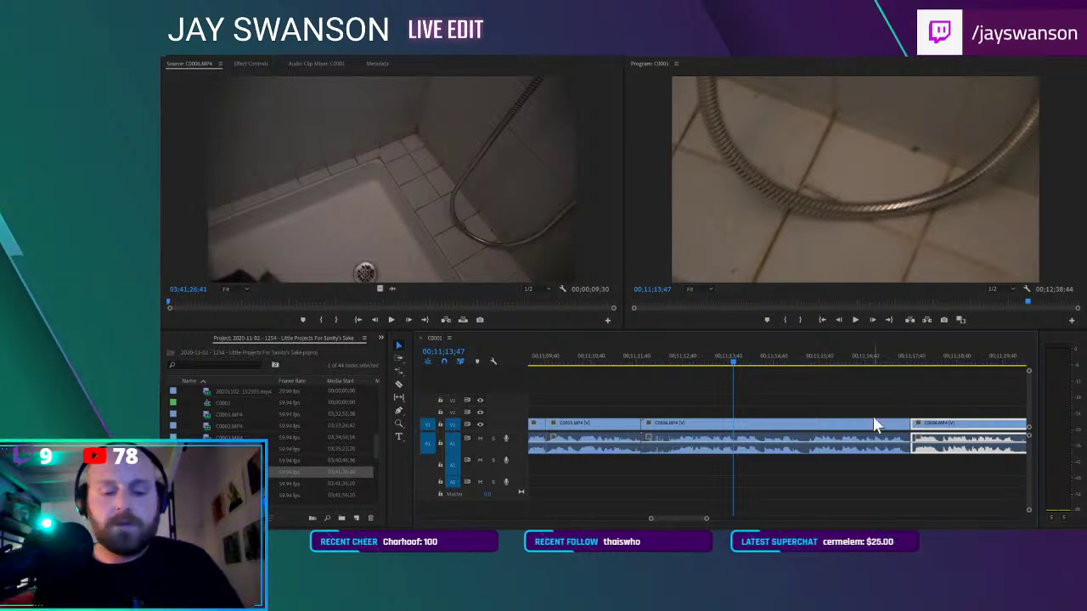
key("minus")
key("minus")
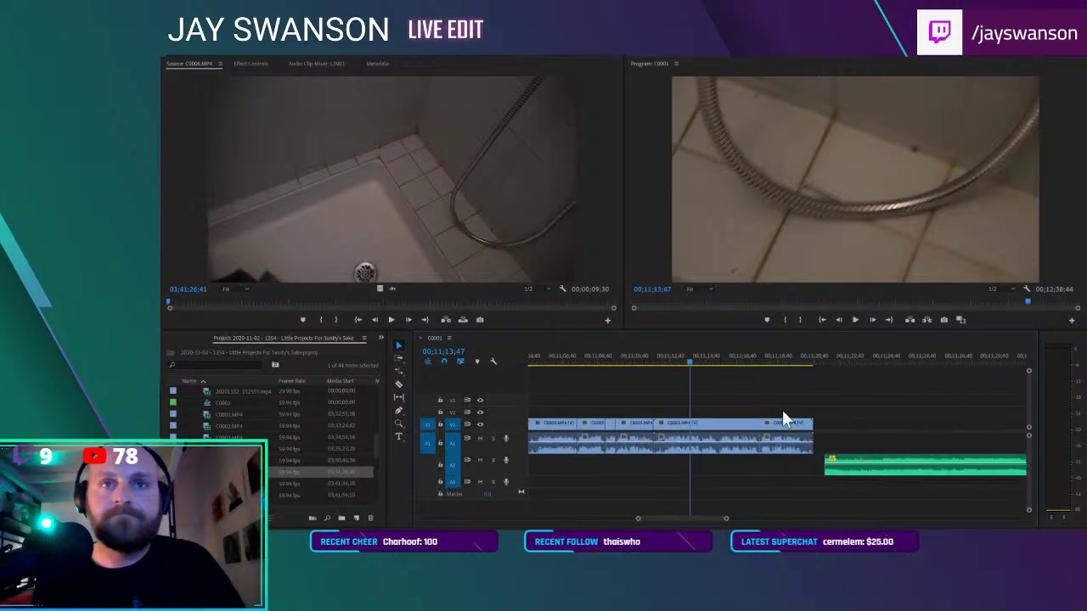
key("ctrl+s")
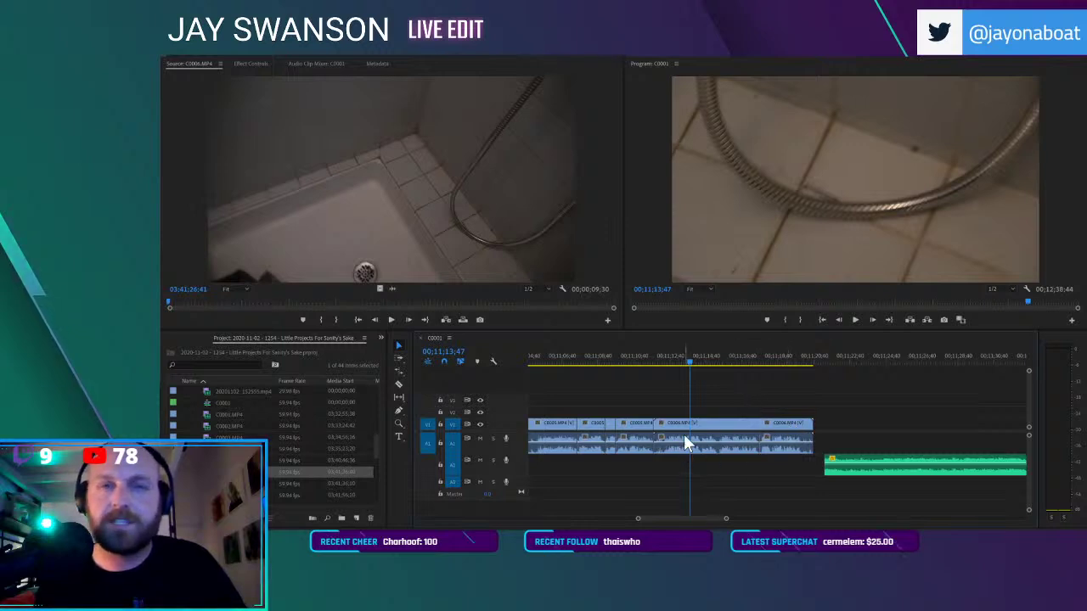
Replay the C0006 shower footage and trim the end of its last clip to 00;11;20;03
key("equal")
left_click_drag(623, 355, 618, 355)
key("space")
key("equal")
key("c")
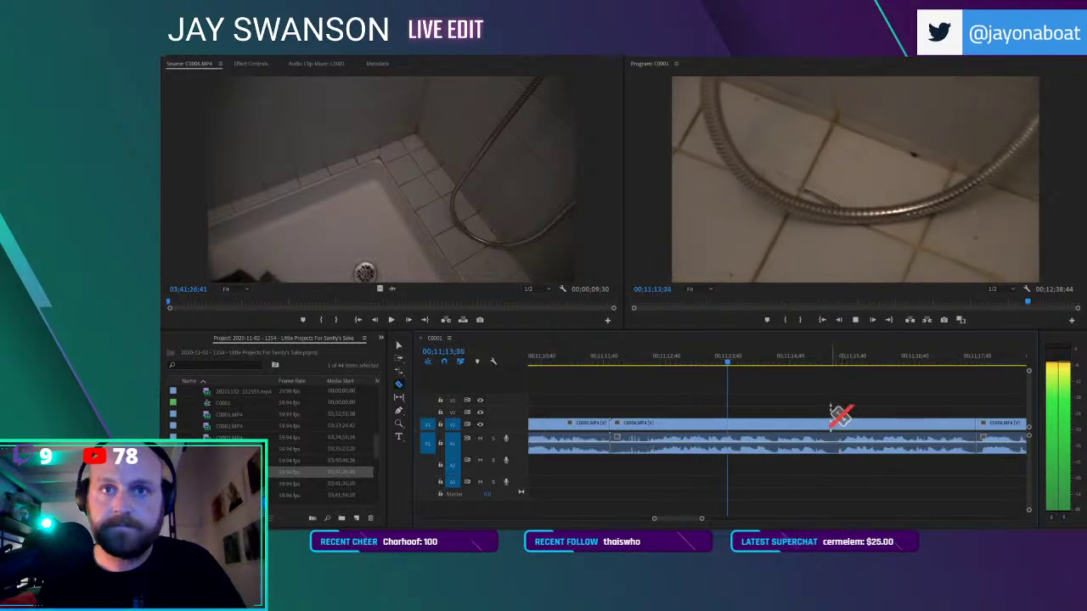
key("minus")
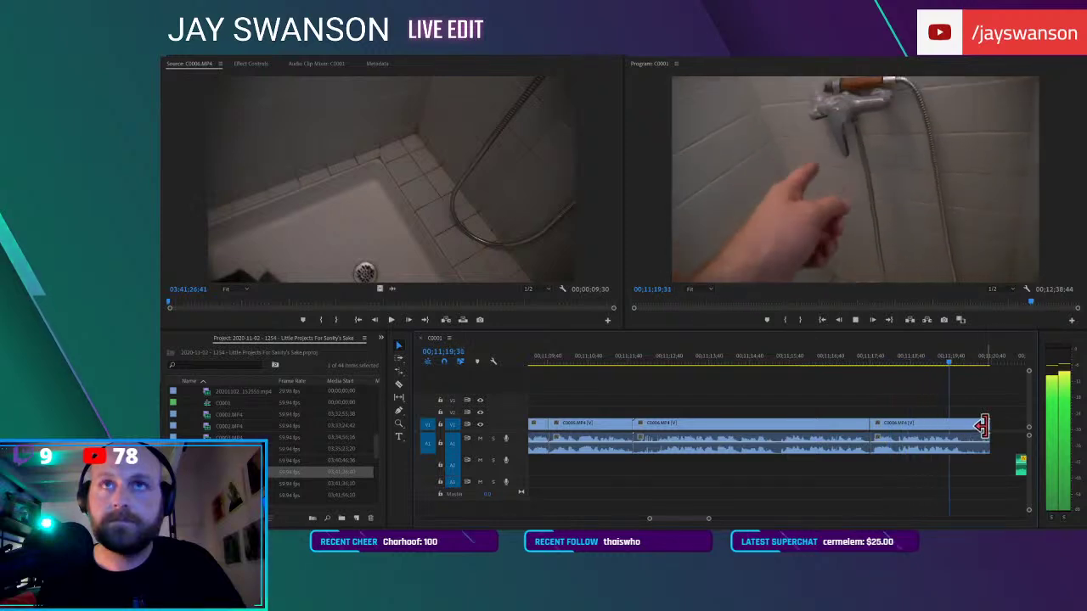
left_click_drag(982, 427, 965, 437)
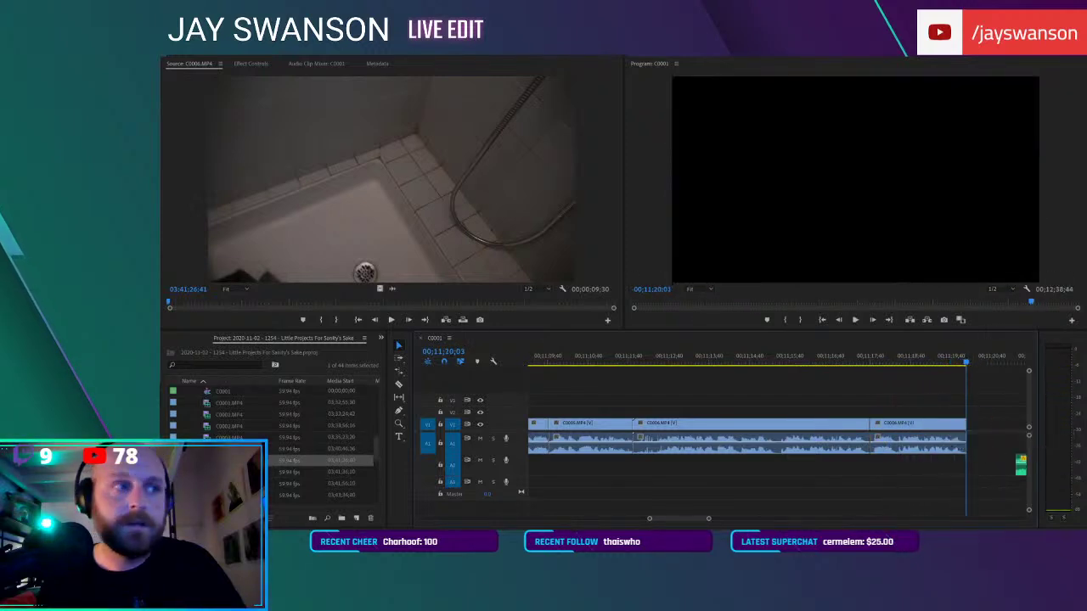
Open C0007.MP4 in the source monitor, mark an out point at 03;41;45;32, and place the selection at 00;11;20;03
double_click(227, 472)
left_click_drag(176, 299, 376, 284)
left_click(338, 320)
left_click_drag(1052, 441, 981, 445)
Play the transition into the C0007 bike clip and move the music clip later, clear of the video
left_click(963, 357)
key("space")
key("minus")
key("minus")
scroll(975, 416, "down", 2)
key("space")
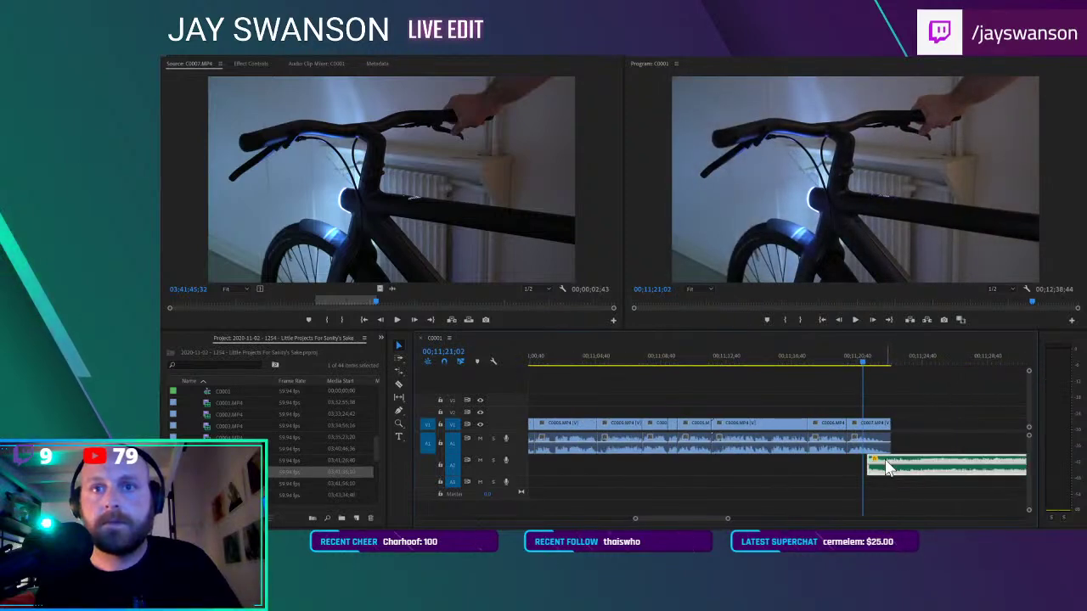
scroll(934, 437, "down", 2)
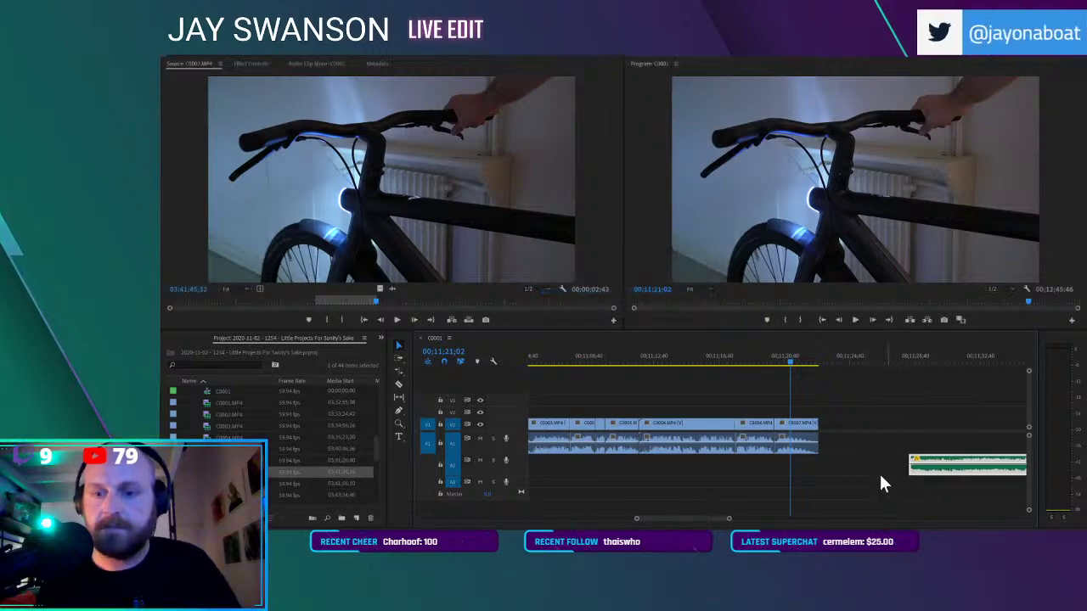
scroll(828, 466, "up", 2)
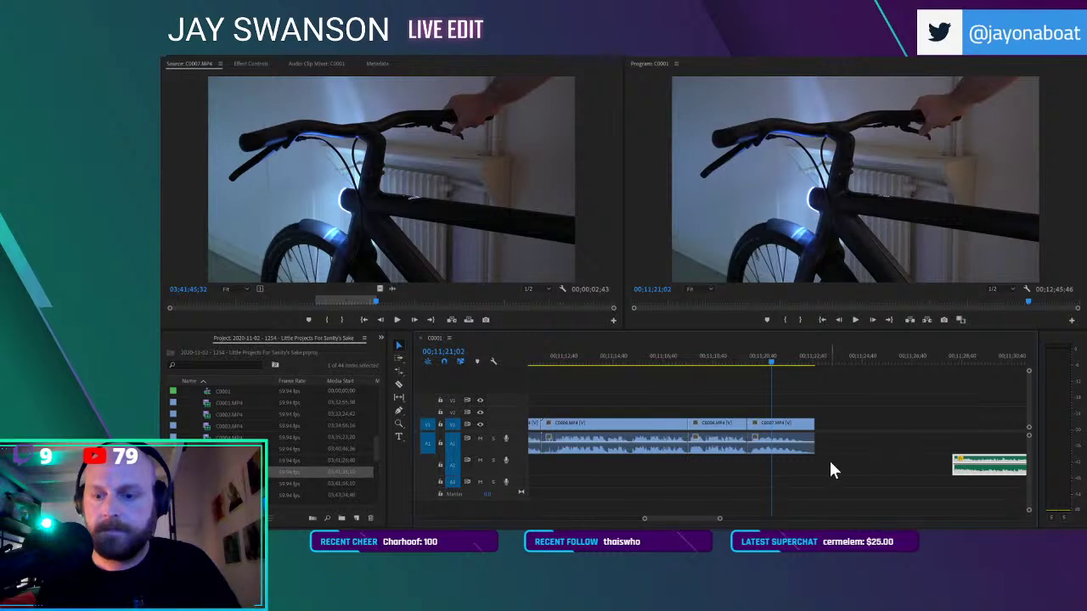
Replay the transition from C0006 to C0007, roll its video cut earlier to 00;11;19;53, and play the result
left_click(745, 362)
key("space")
scroll(776, 391, "up", 2)
left_click(709, 363)
key("space")
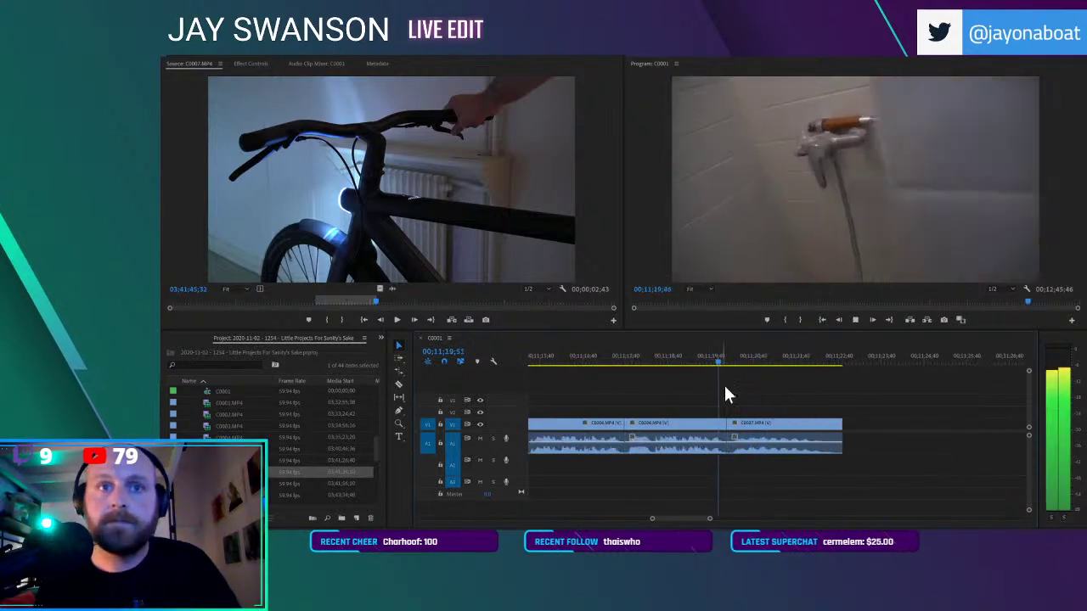
key("space")
left_click(710, 363)
key("space")
key("space")
left_click(710, 363)
key("space")
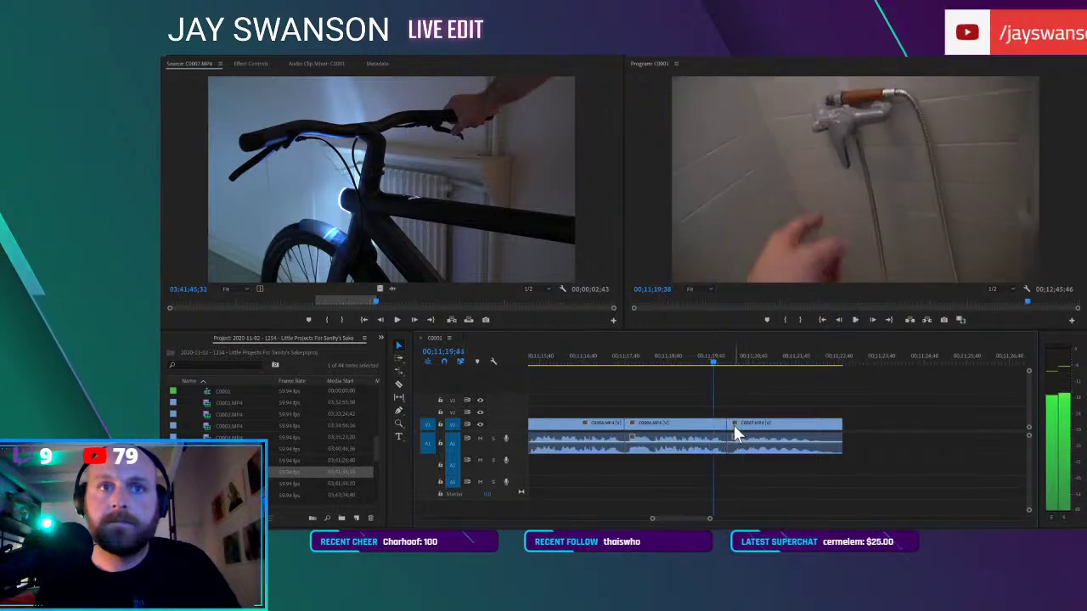
left_click(713, 424)
left_click(710, 360)
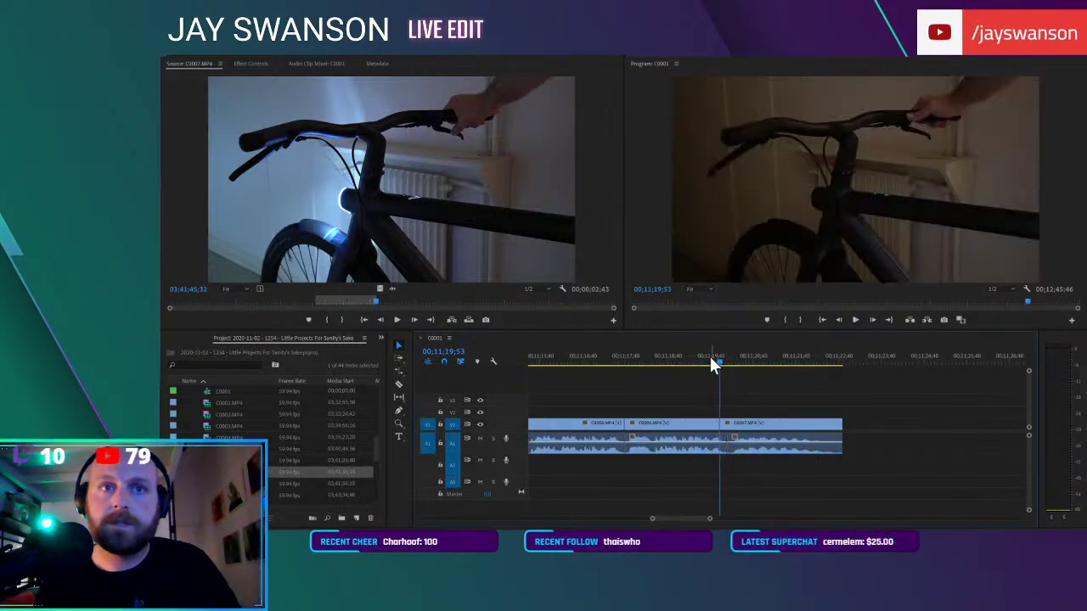
key("space")
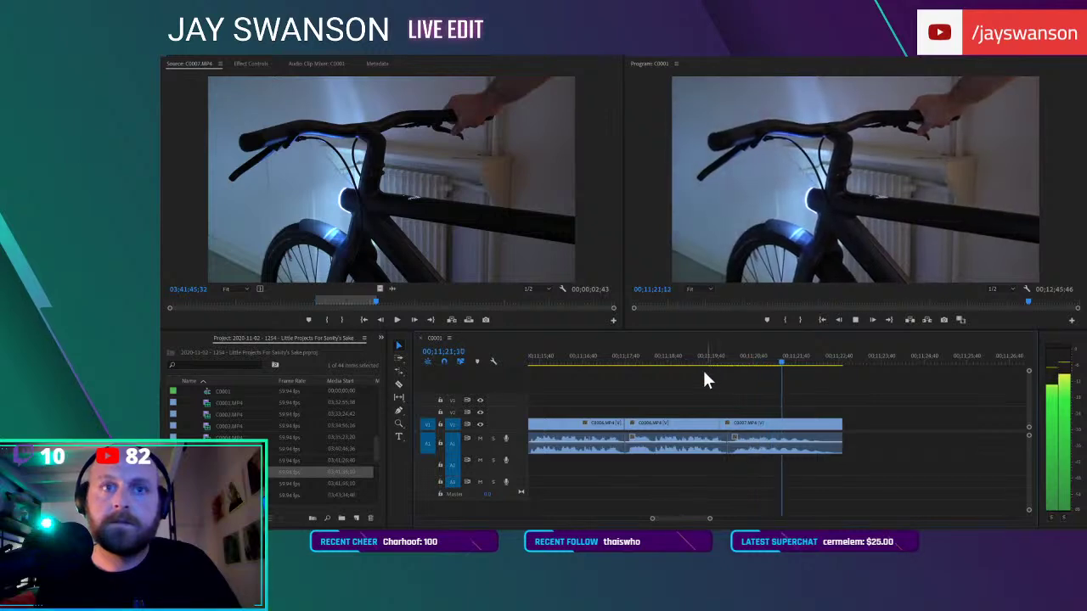
key("space")
Mark in and out points around a further section of C0007 and place it on the timeline at 00;11;22;44
left_click_drag(848, 425, 847, 424)
left_click_drag(379, 301, 420, 301)
key("i")
key("space")
key("space")
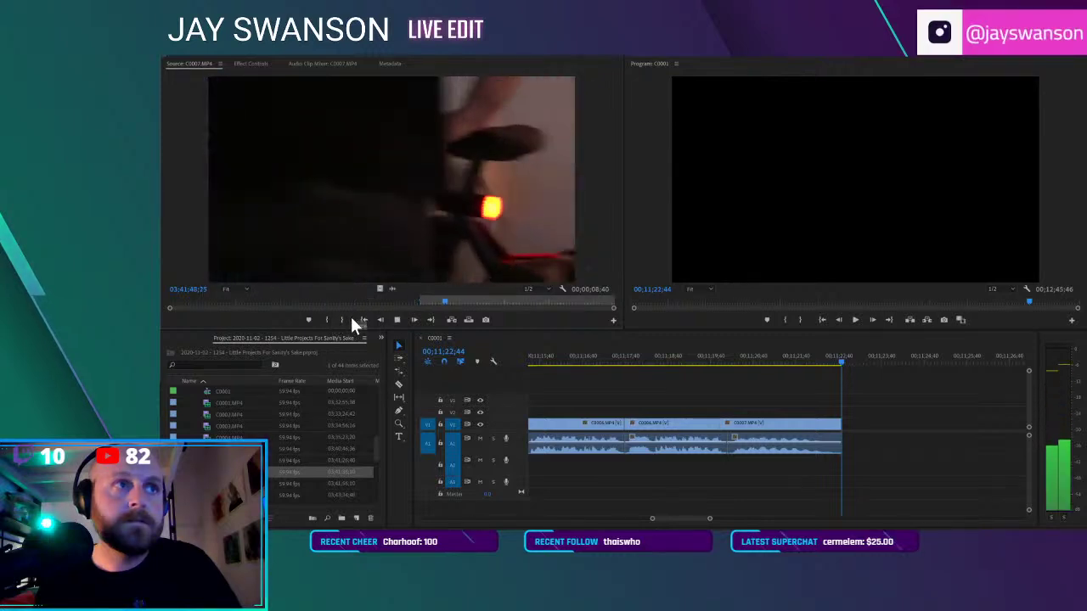
left_click(343, 319)
key("period")
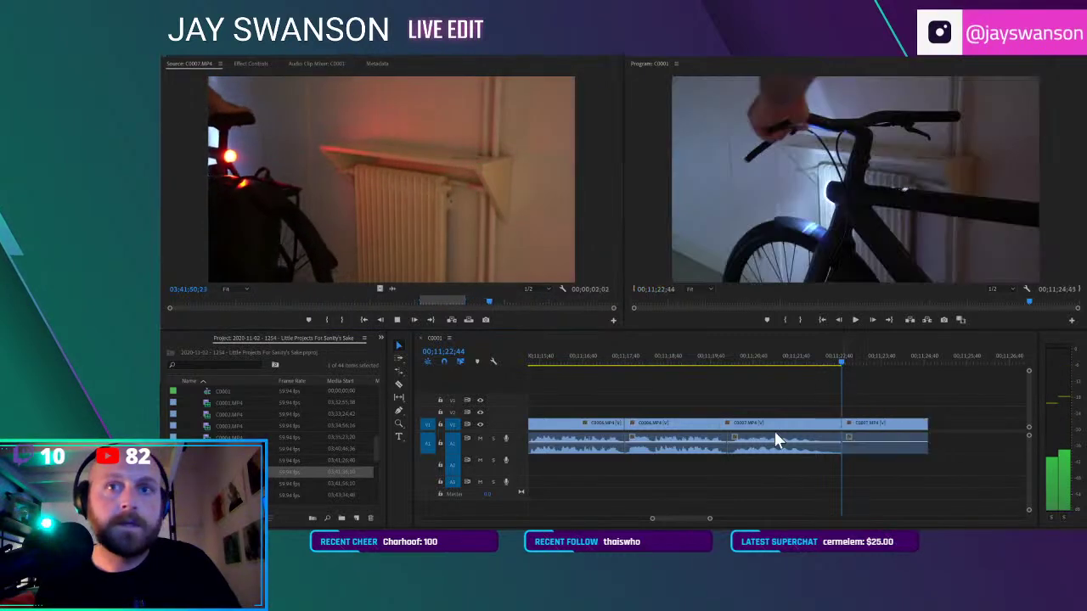
Open C0008.MP4, extend its selection to 03;43;23;25, and place it directly after the last C0007 clip
double_click(209, 435)
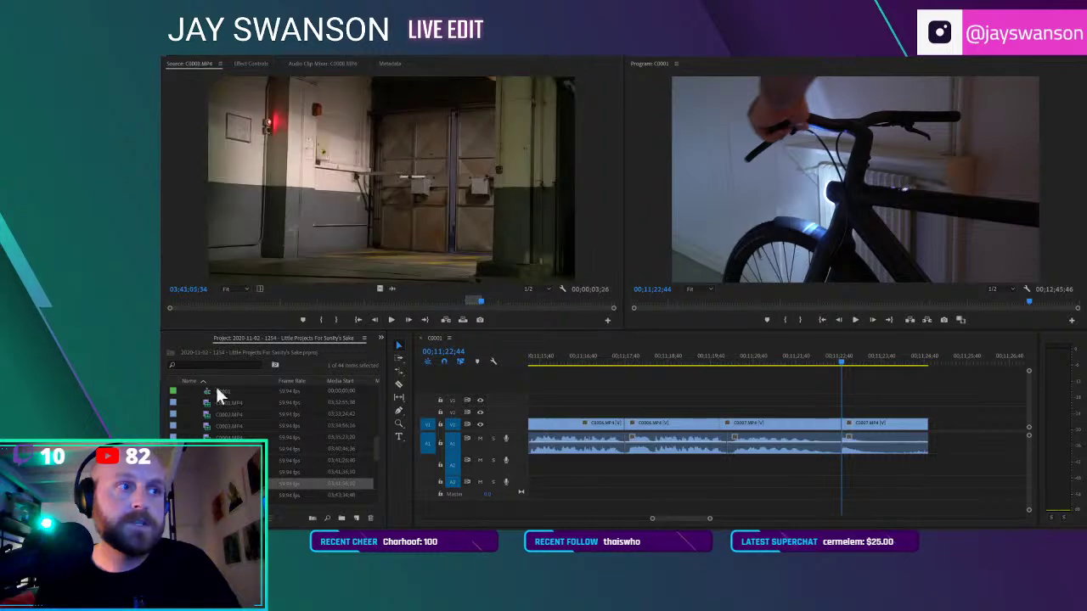
left_click_drag(478, 304, 562, 302)
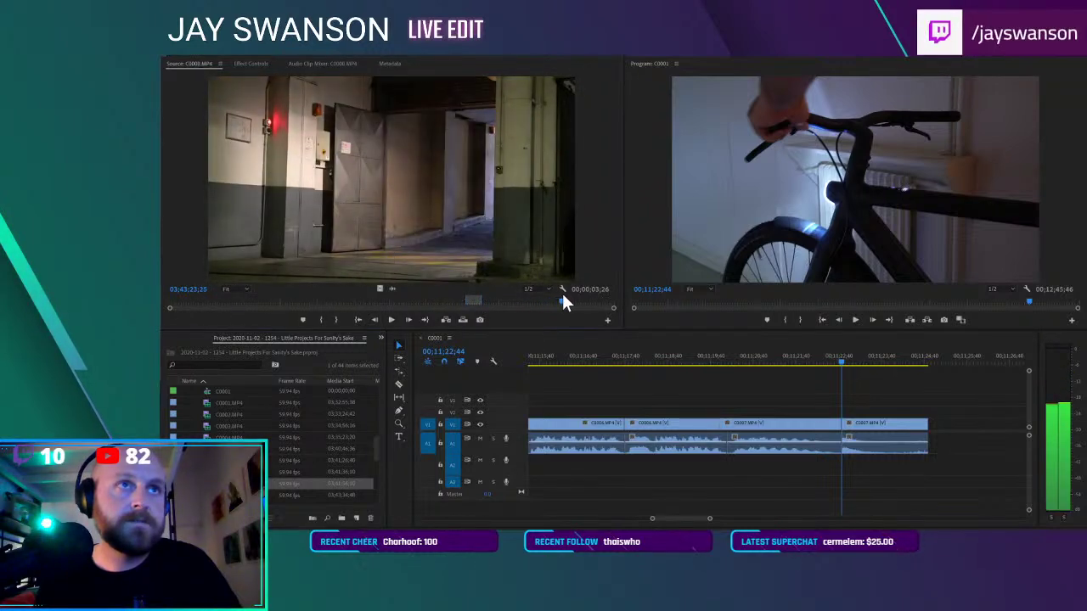
left_click_drag(343, 243, 932, 423)
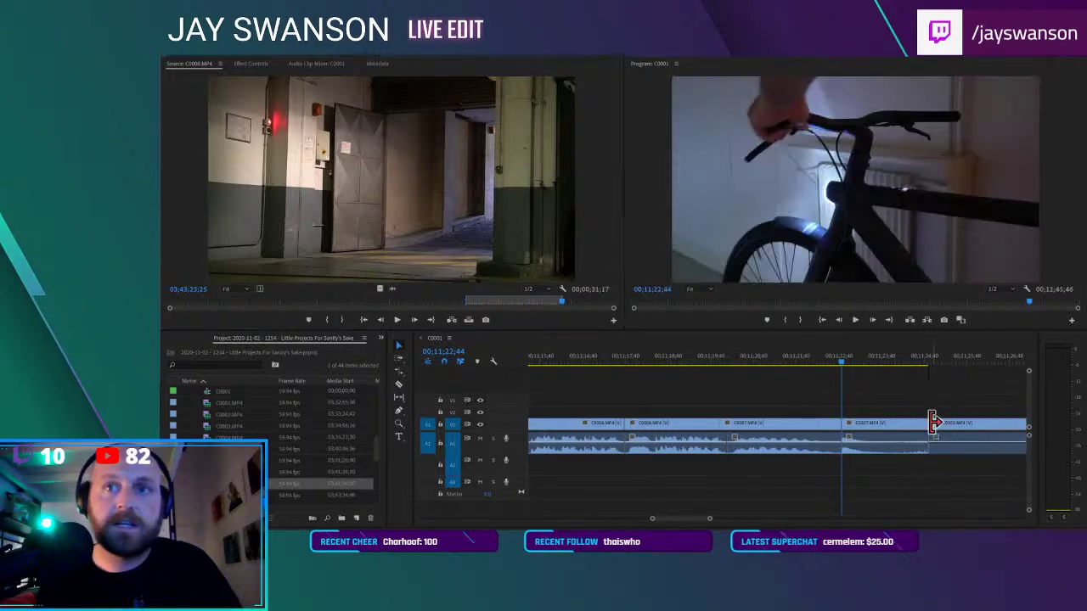
key("space")
Move the music clip later so it starts several seconds after the end of the C0008 garage-door clip
scroll(933, 425, "down", 4)
scroll(932, 425, "down", 2)
scroll(931, 425, "down", 6)
left_click_drag(927, 461, 988, 459)
scroll(900, 428, "up", 4)
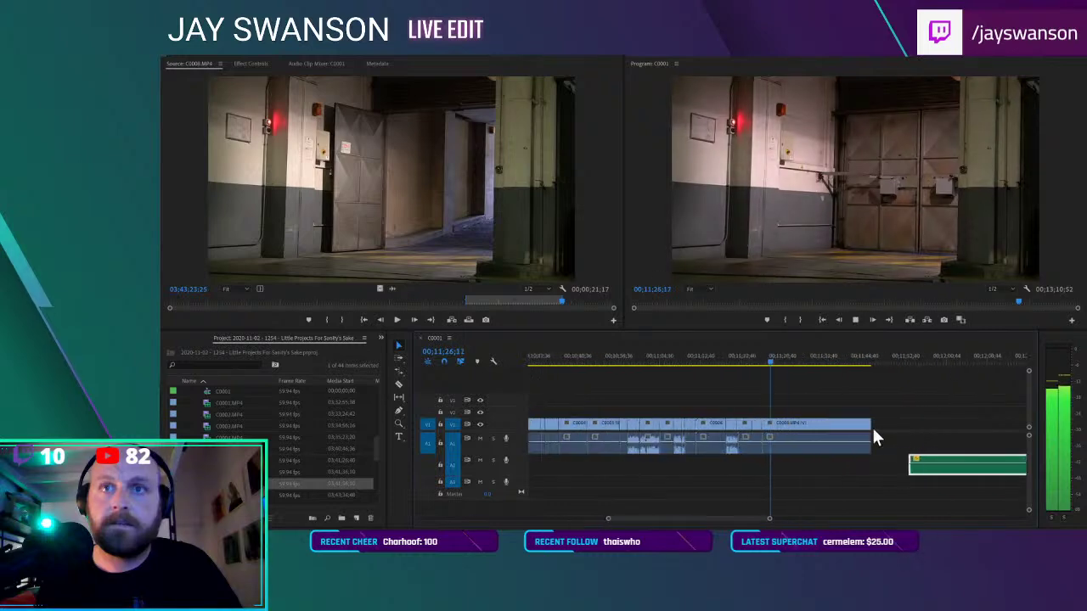
scroll(835, 424, "up", 3)
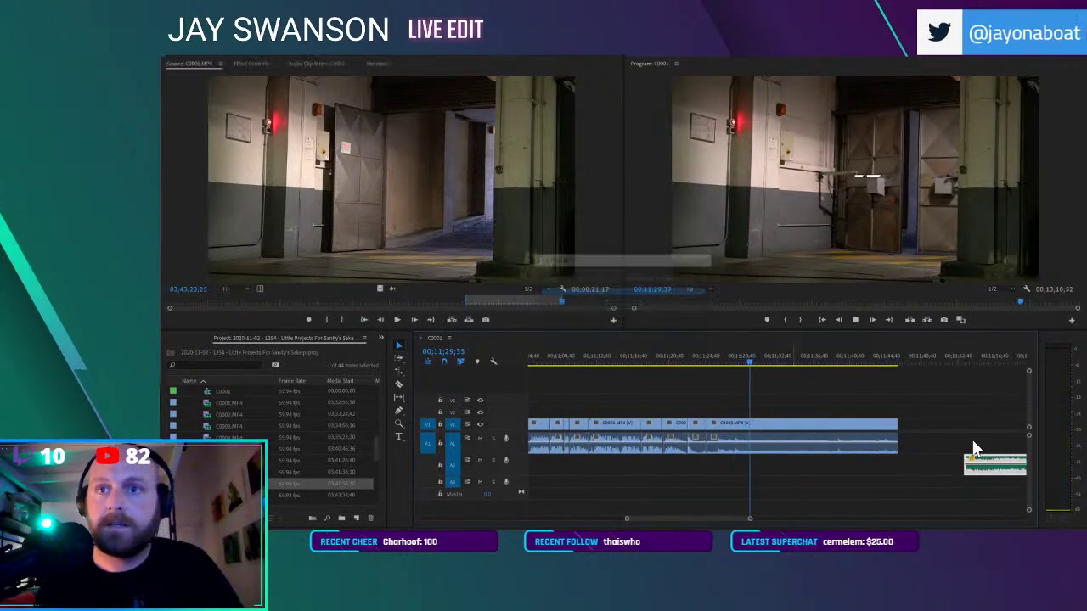
Move the music clip earlier so it overlaps the end of the C0008 garage-door clip, save the project, and play the overlap
left_click_drag(975, 465, 858, 473)
key("ctrl+s")
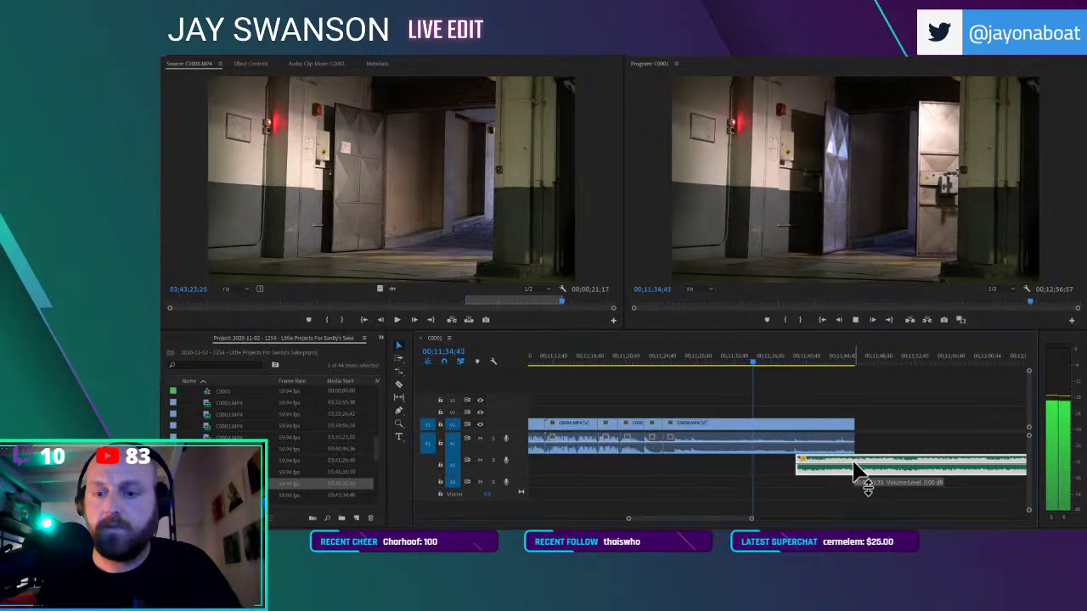
scroll(799, 435, "down", 1)
scroll(795, 434, "up", 5)
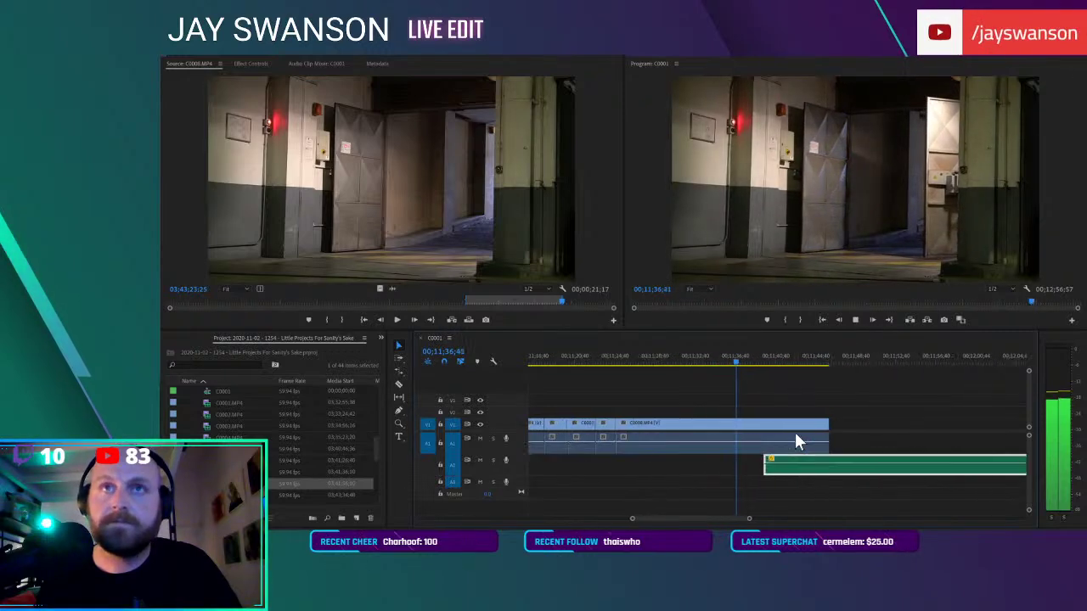
left_click(789, 400)
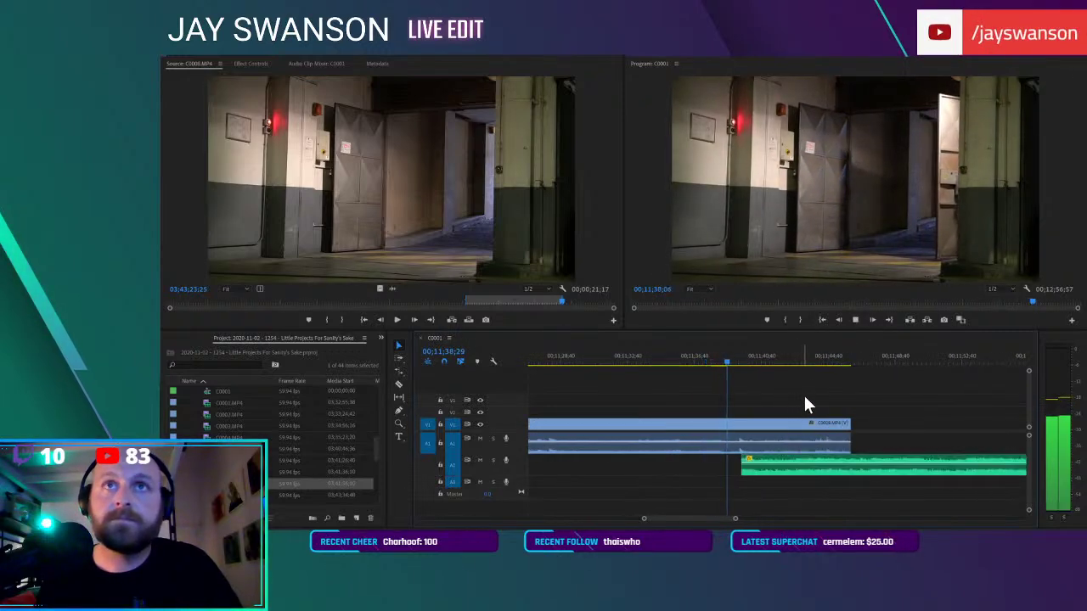
key("space")
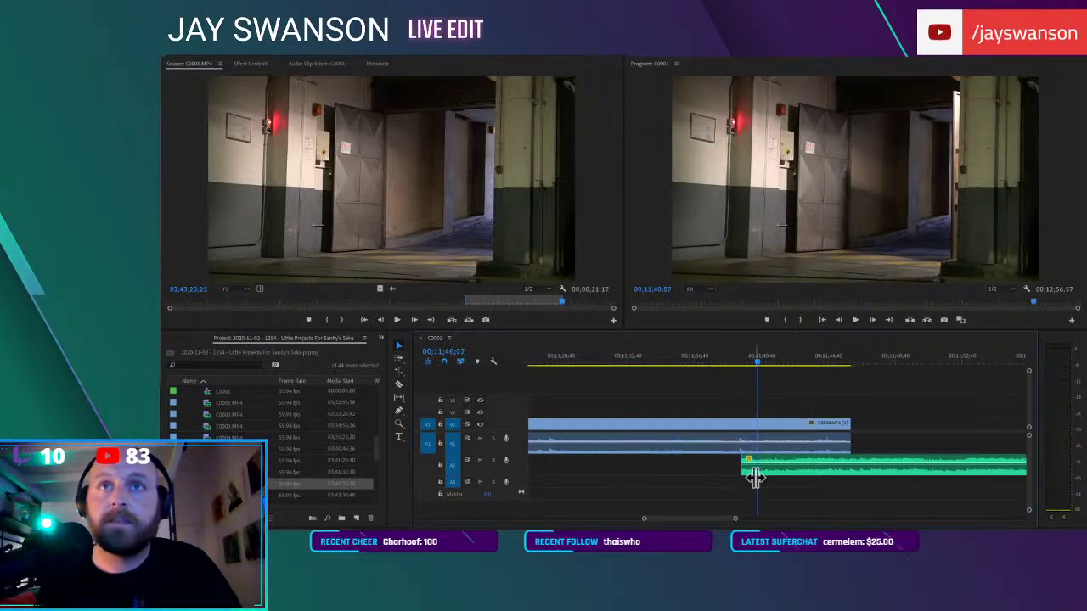
Reposition the music clip so it starts at about 00;11;42, shortly before the end of C0008
left_click(761, 466)
left_click_drag(762, 466, 905, 464)
key("space")
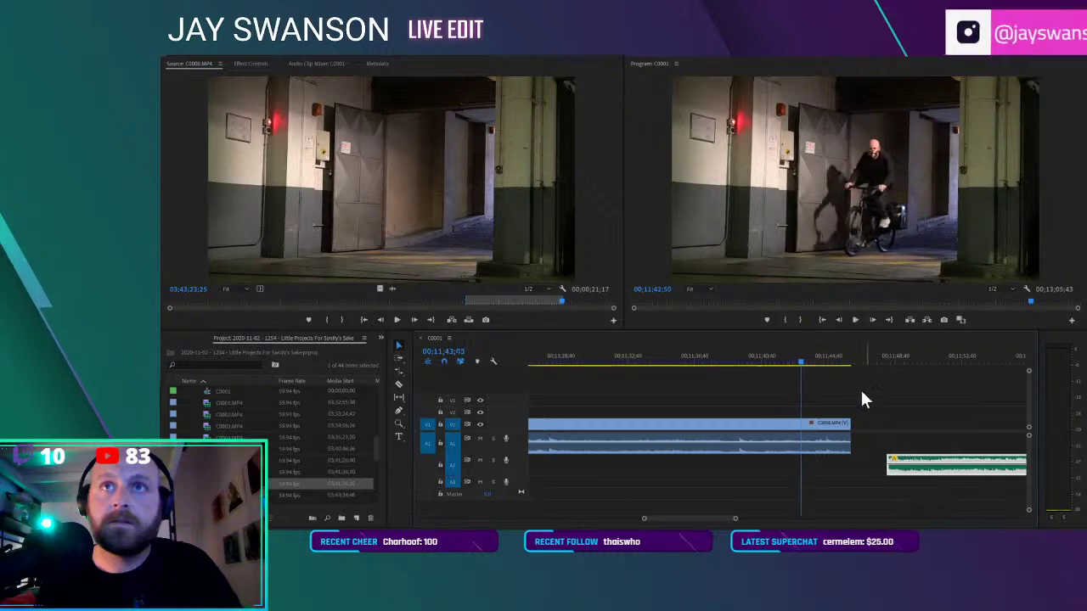
left_click(762, 355)
left_click_drag(906, 464, 815, 471)
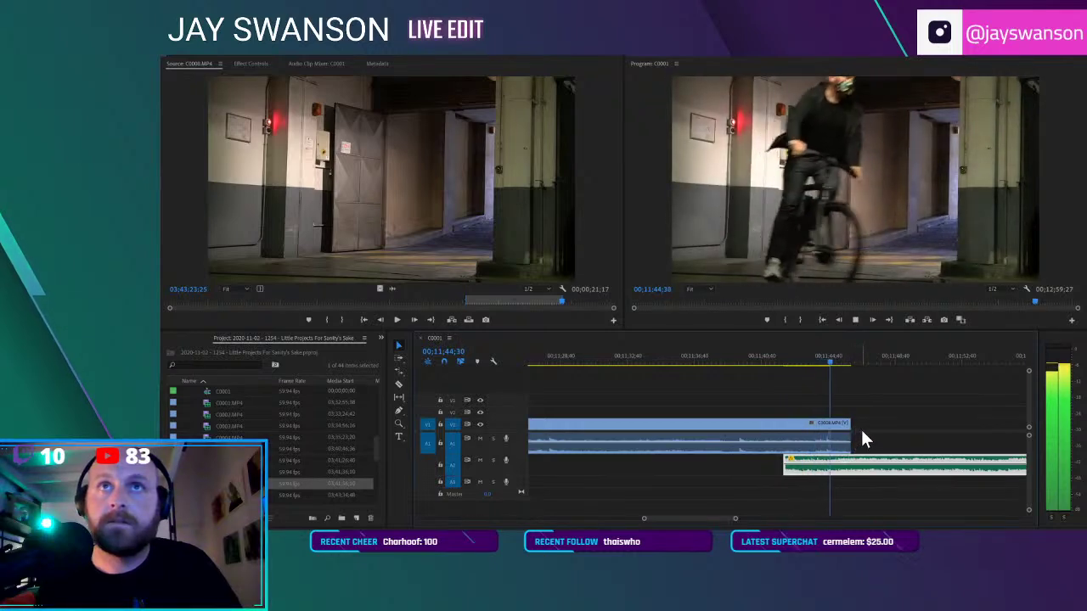
Extend the end of the C0008 clip to 00;11;46;30 and save the project
key("space")
left_click_drag(851, 433, 858, 424)
key("ctrl+s")
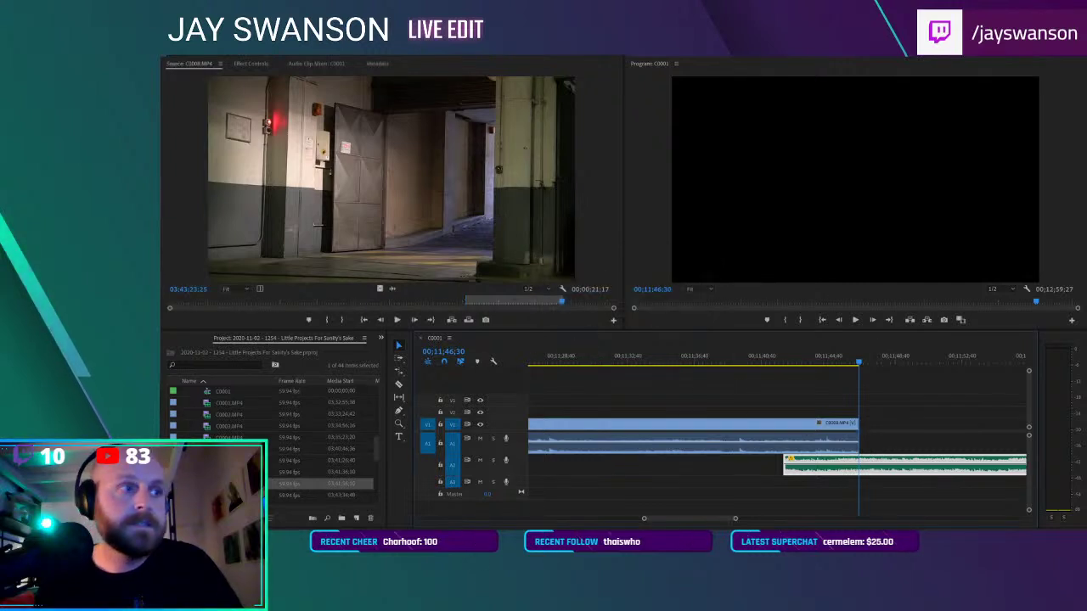
Open C0009.MP4, mark in and out points around the first bike pass, and place it on the timeline at 00;11;46;30
double_click(229, 495)
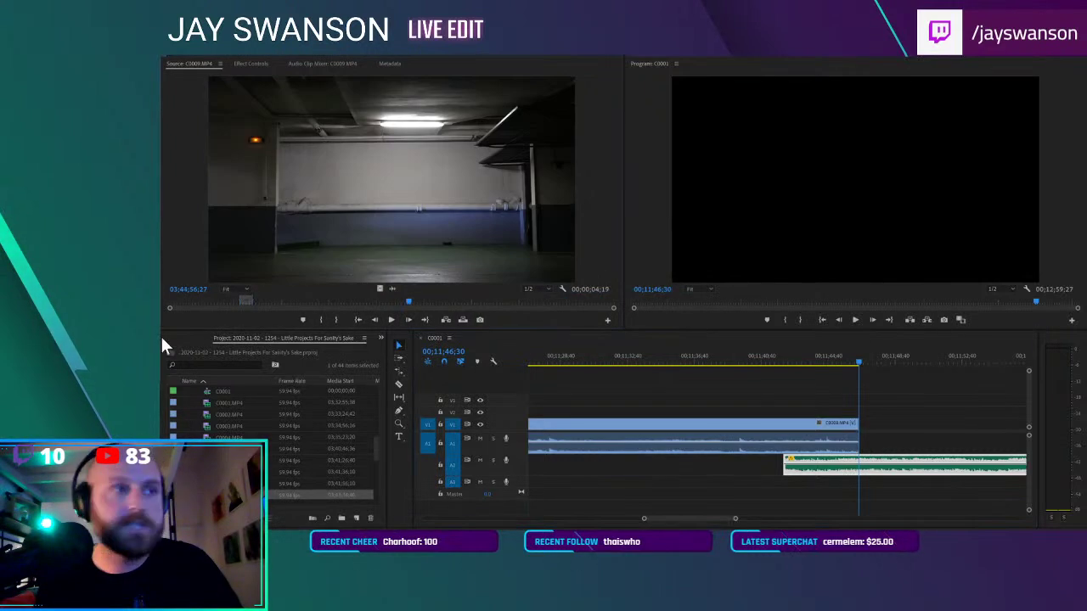
left_click(269, 301)
mouse_move(389, 300)
left_mouse_down()
mouse_move(349, 305)
mouse_move(429, 308)
mouse_move(408, 311)
left_mouse_up()
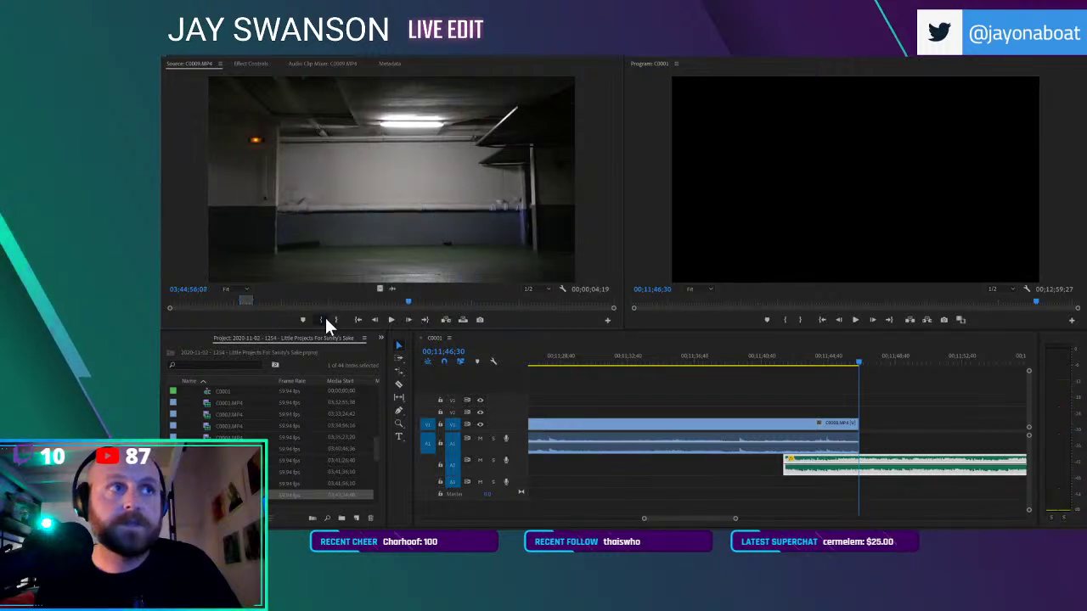
key("space")
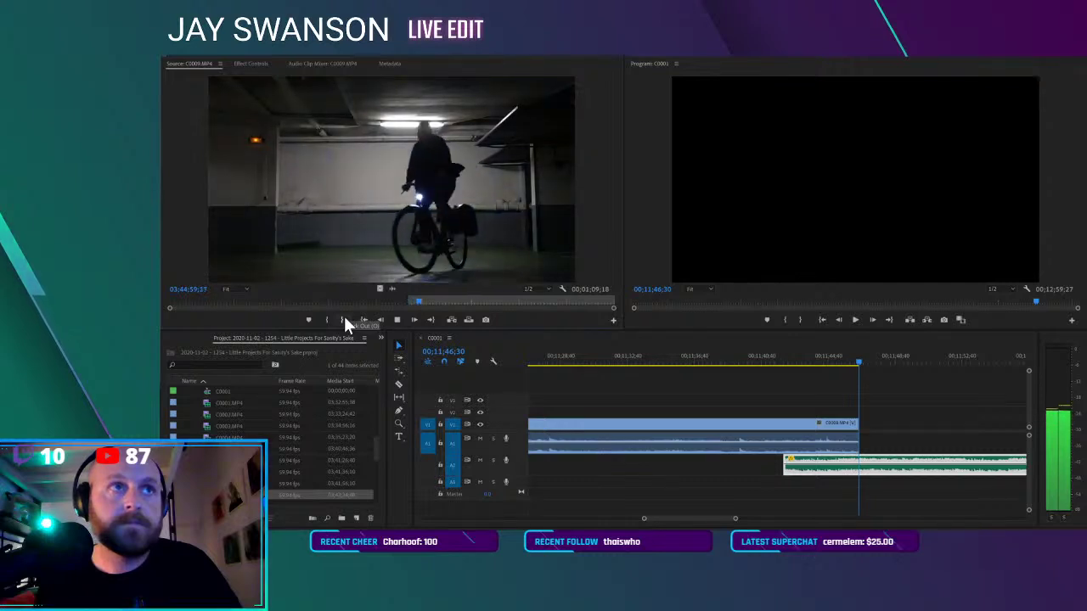
left_click_drag(879, 427, 861, 434)
Mark in and out points around a second bike pass in C0009 and place it directly after the first one
left_click_drag(362, 300, 453, 304)
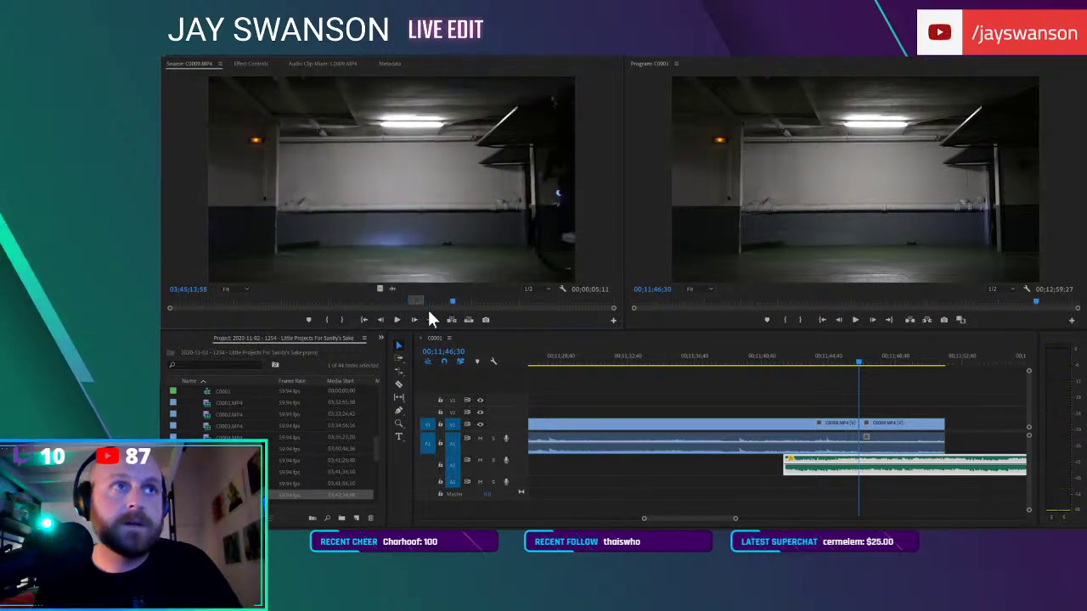
left_click(330, 320)
key("space")
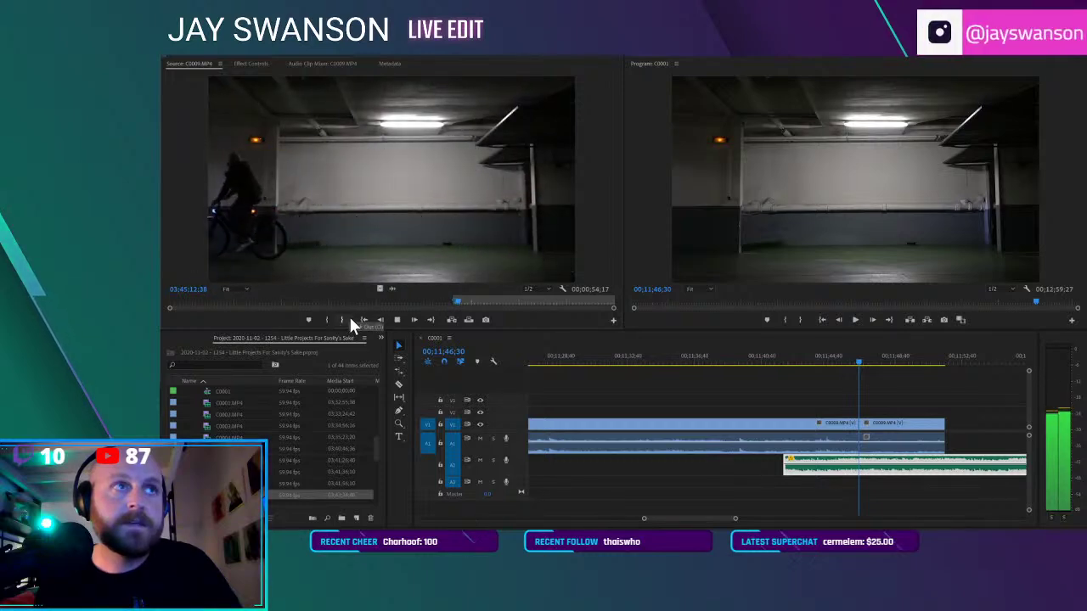
key("k")
left_click_drag(918, 353, 961, 436)
Mark in and out points around a third bike pass near the end of C0009 and append it to the timeline
left_click(460, 302)
left_click_drag(471, 302, 561, 307)
key("i")
key("space")
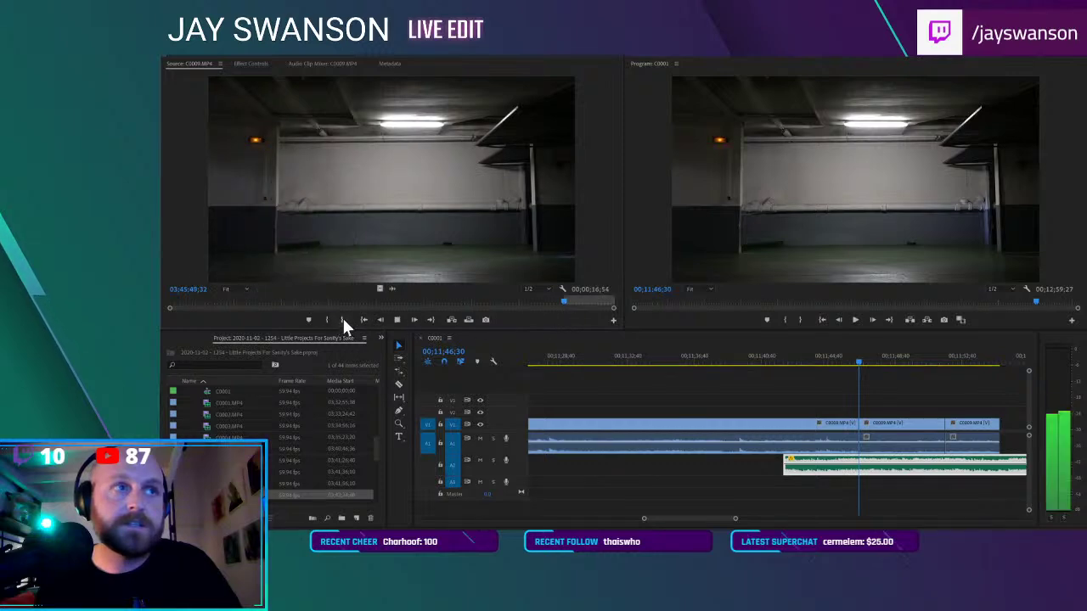
left_click(364, 316)
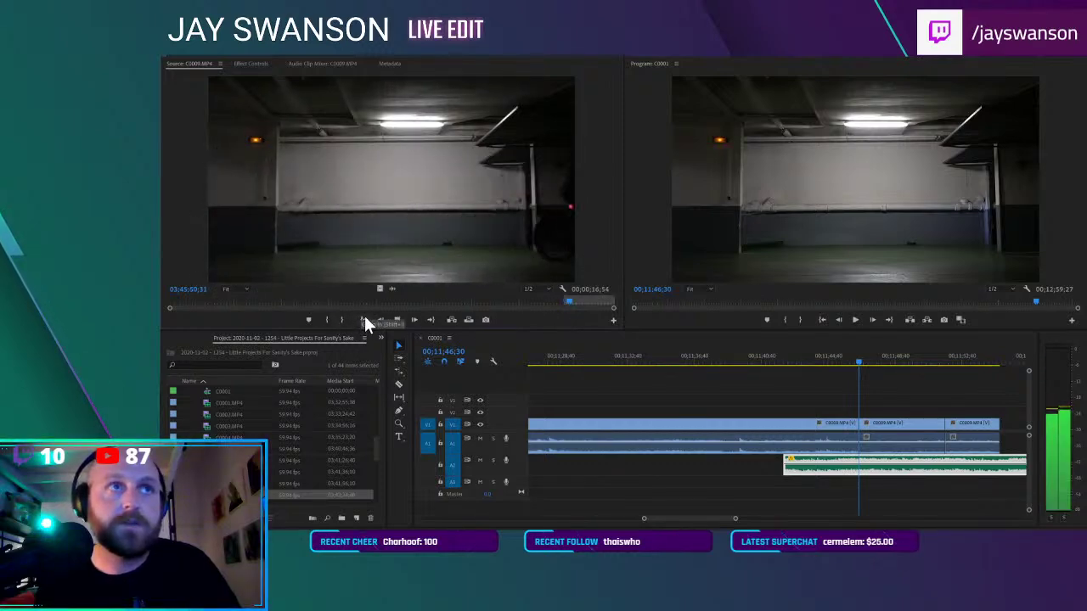
scroll(819, 438, "down", 2)
scroll(821, 442, "down", 2)
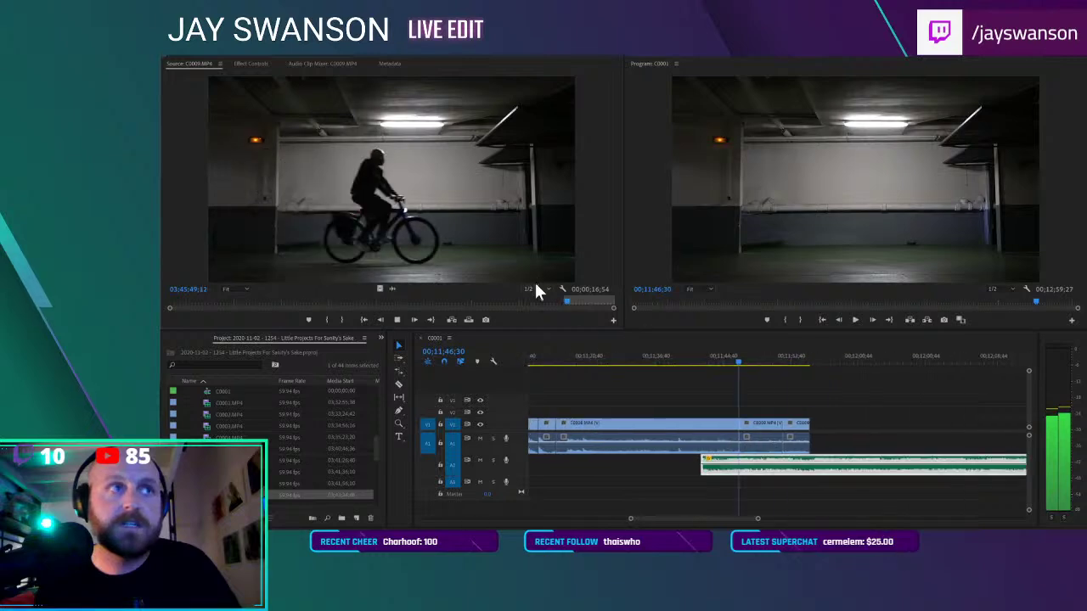
left_click(342, 319)
left_click_drag(400, 247, 815, 425)
Cut the first C0009 pass at 00;11;48;16, move its remainder past the other clips, and pull the second pass against the cut
left_click_drag(740, 348, 728, 353)
key("space")
scroll(774, 403, "up", 2)
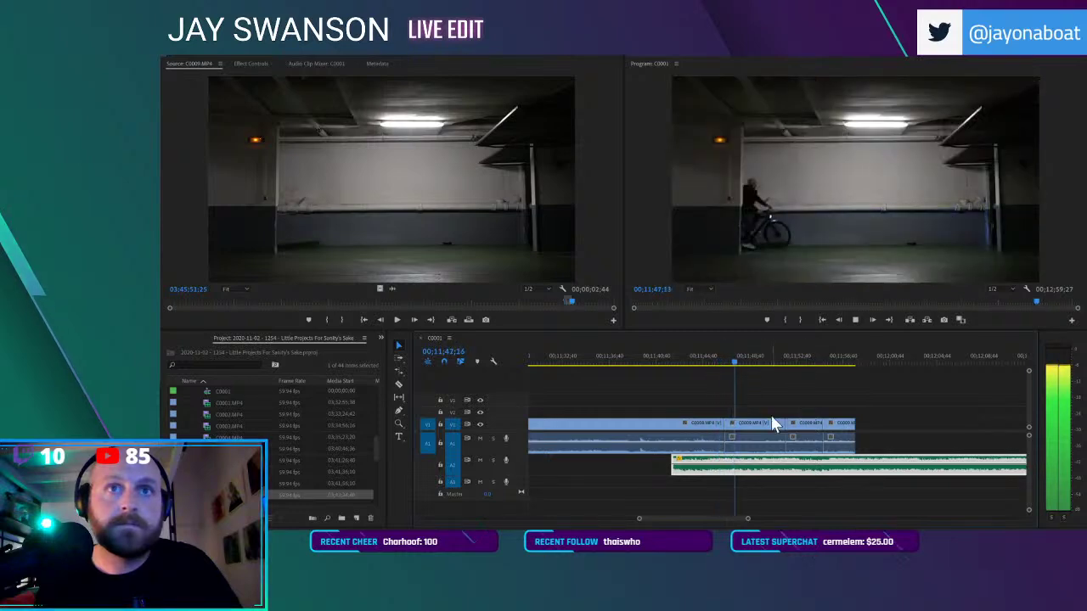
key("space")
left_click(745, 422)
key("v")
left_click_drag(758, 427, 878, 424)
left_click(795, 431)
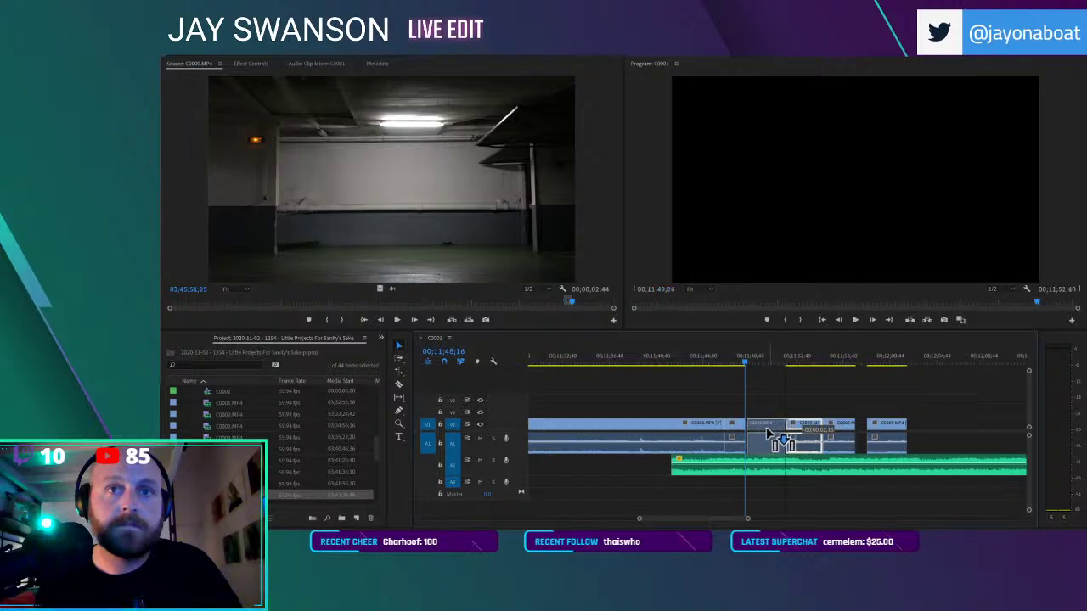
left_click_drag(769, 435, 759, 436)
Cut the second C0009 pass at about 00;11;48;44, bring the third pass against the cut, and play the result
key("space")
left_click(739, 358)
key("space")
scroll(771, 408, "up", 2)
key("space")
key("c")
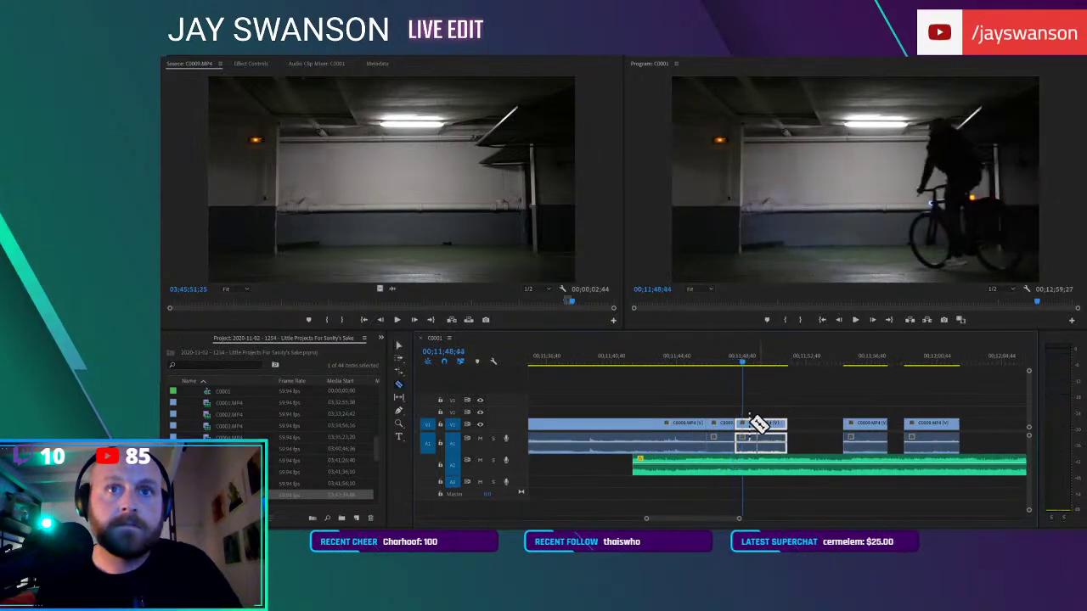
mouse_move(793, 428)
left_mouse_down()
mouse_move(824, 432)
mouse_move(755, 430)
mouse_move(804, 430)
mouse_move(764, 437)
mouse_move(802, 429)
mouse_move(791, 425)
left_mouse_up()
key("space")
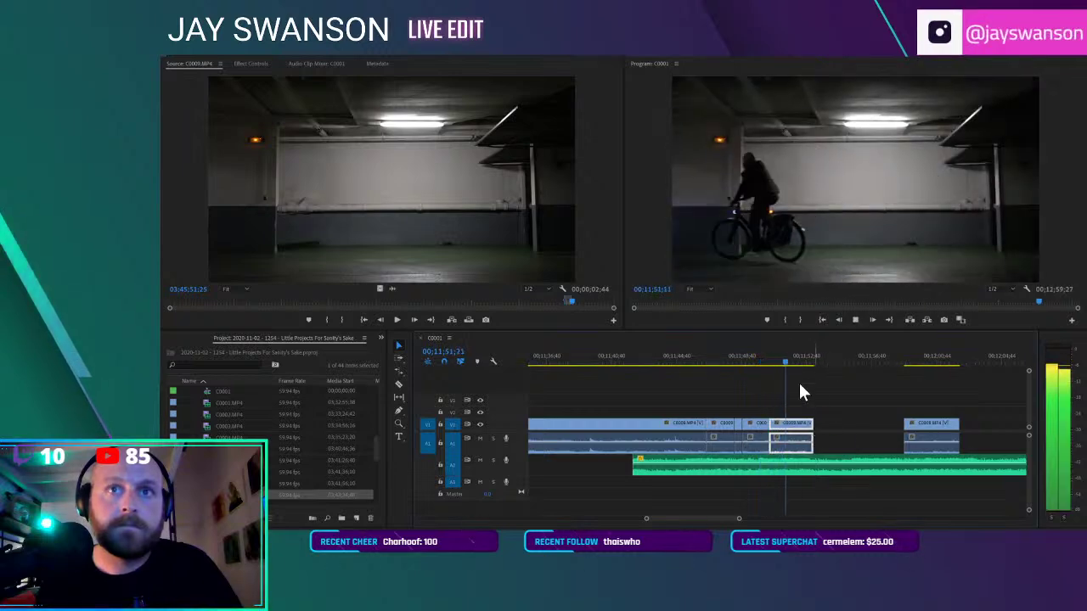
Undo the latest repositioning of the C0009 clips
key("space")
left_click_drag(783, 430, 845, 430)
key("ctrl+z")
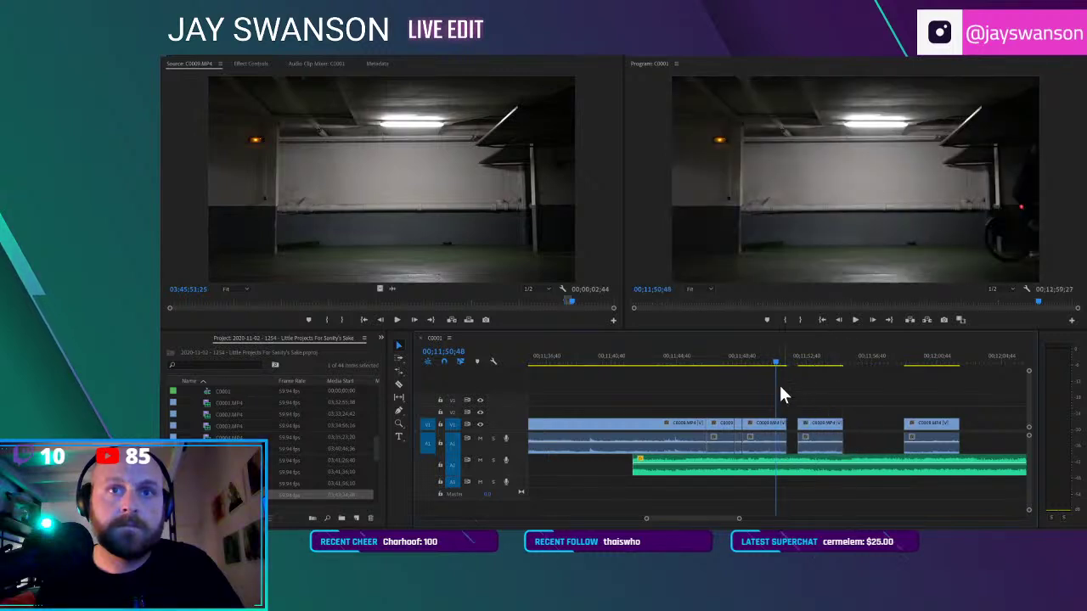
Cut the C0009 piece at 00;11;50;21, set its remainder aside, and pull the next piece against the cut
key("space")
key("c")
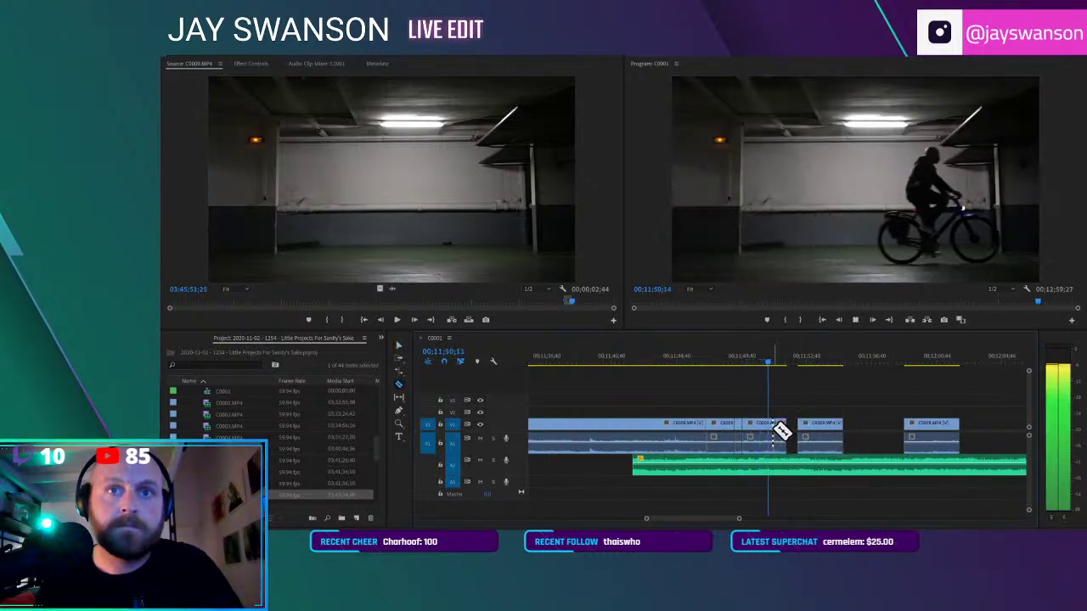
left_click(772, 422)
key("v")
left_click_drag(776, 424, 861, 430)
left_click(812, 424)
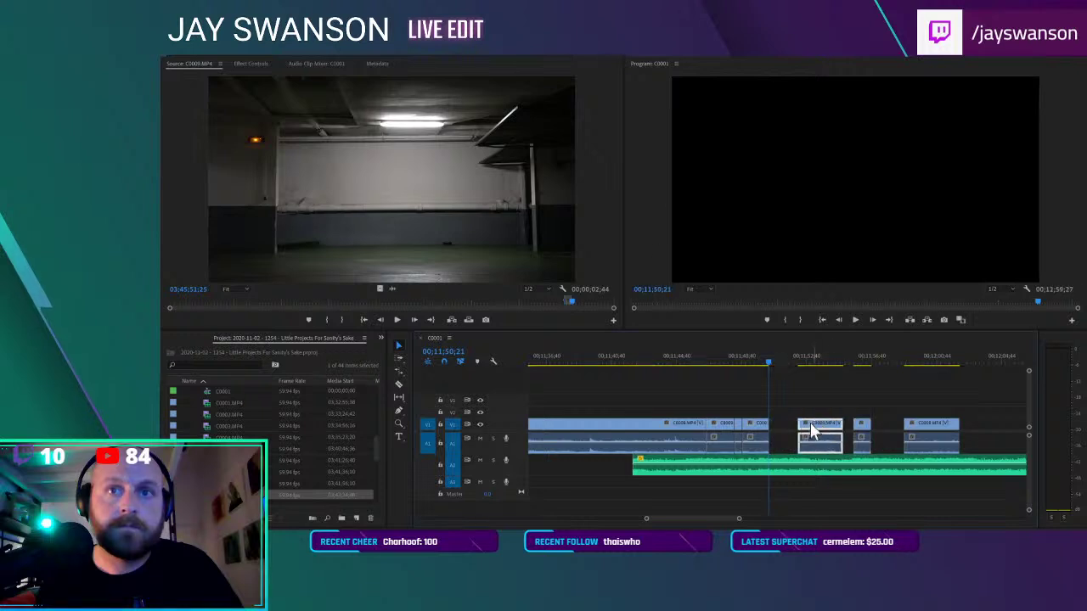
left_click_drag(791, 426, 785, 426)
Split the following C0009 piece at 00;11;50;46, move its remainder behind the last clip, and place the first pass's remainder at the cut
key("space")
key("space")
left_click(940, 426)
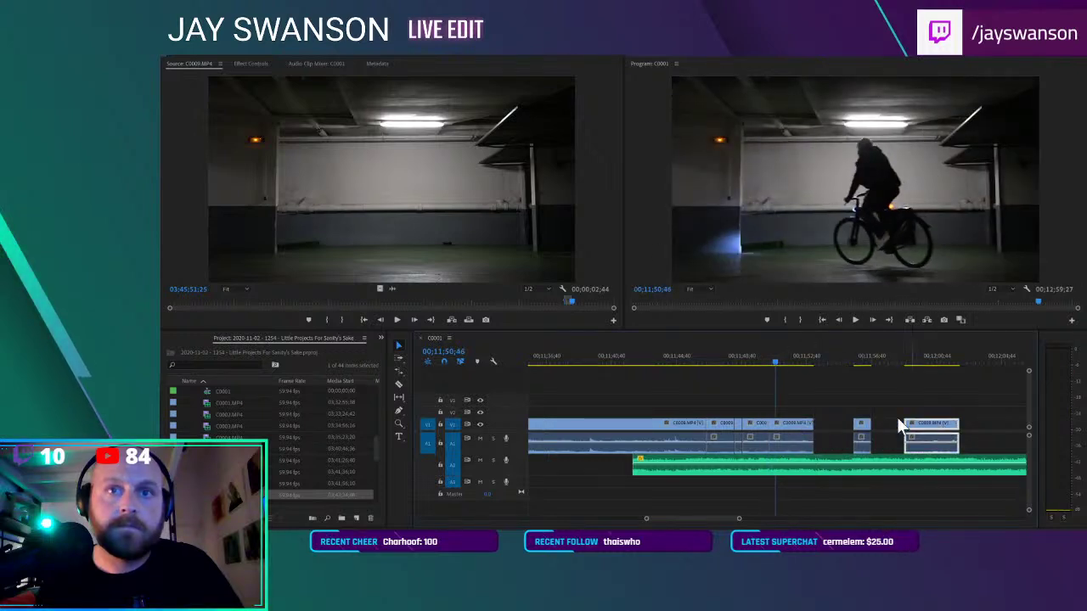
left_click_drag(958, 425, 960, 427)
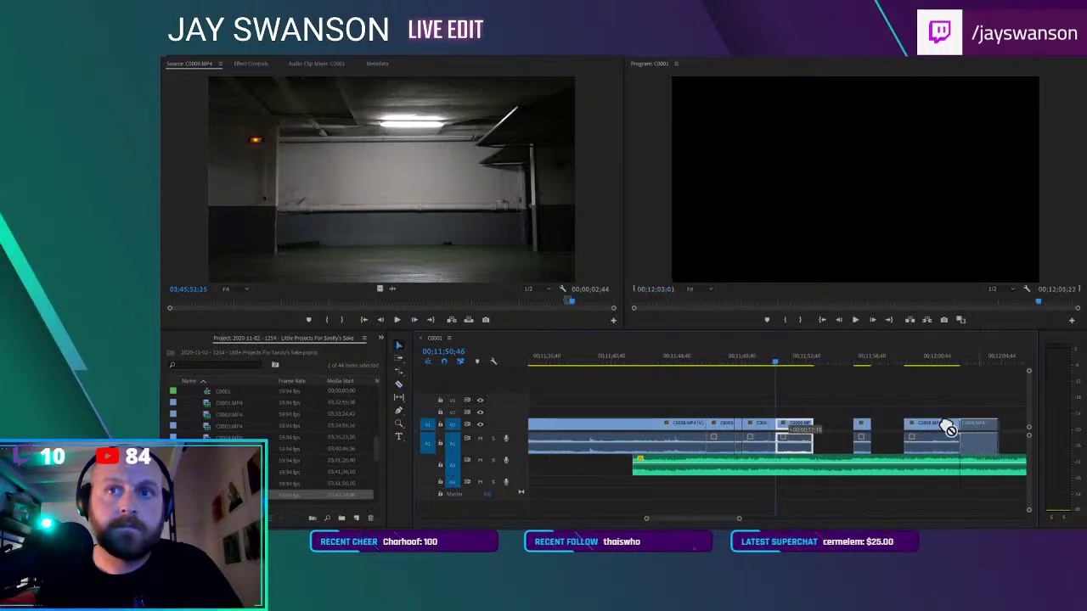
mouse_move(796, 421)
left_mouse_down()
mouse_move(785, 429)
mouse_move(794, 434)
left_mouse_up()
Replay the jump cuts, split the C0009 piece that starts at 00;11;50;46, move its remainder later, and delete the unwanted piece
key("space")
key("space")
left_click(771, 355)
key("space")
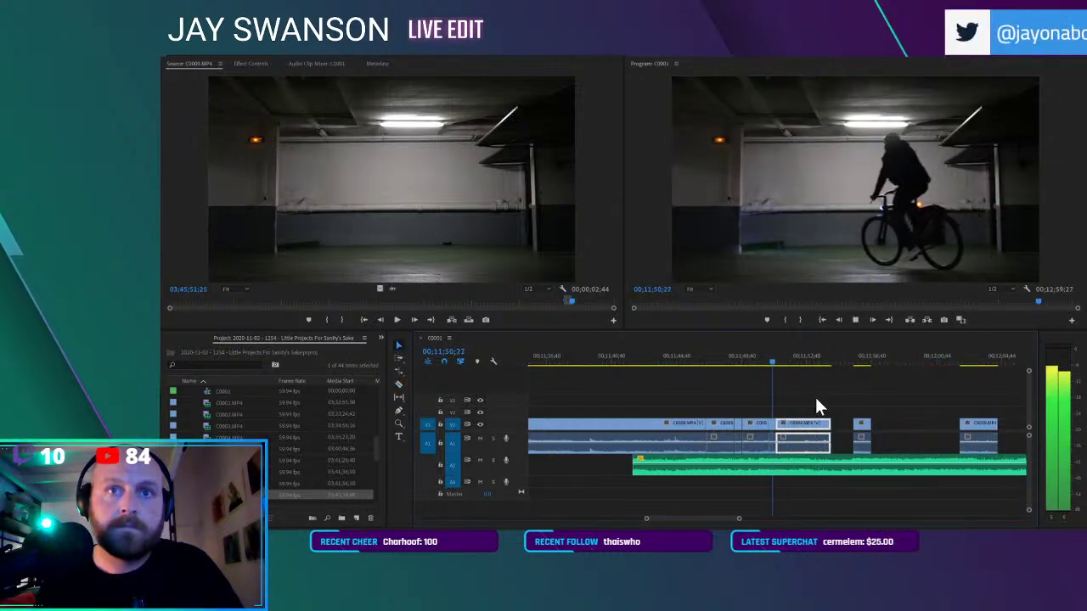
key("c")
key("space")
left_click_drag(791, 420, 902, 435)
left_click(828, 429)
key("Delete")
Close the gaps between the remaining C0009 pieces so the last one ends at 00;11;55;24, and save the project
key("space")
key("space")
left_click_drag(833, 432, 825, 434)
key("space")
left_click_drag(900, 432, 858, 429)
key("ctrl+s")
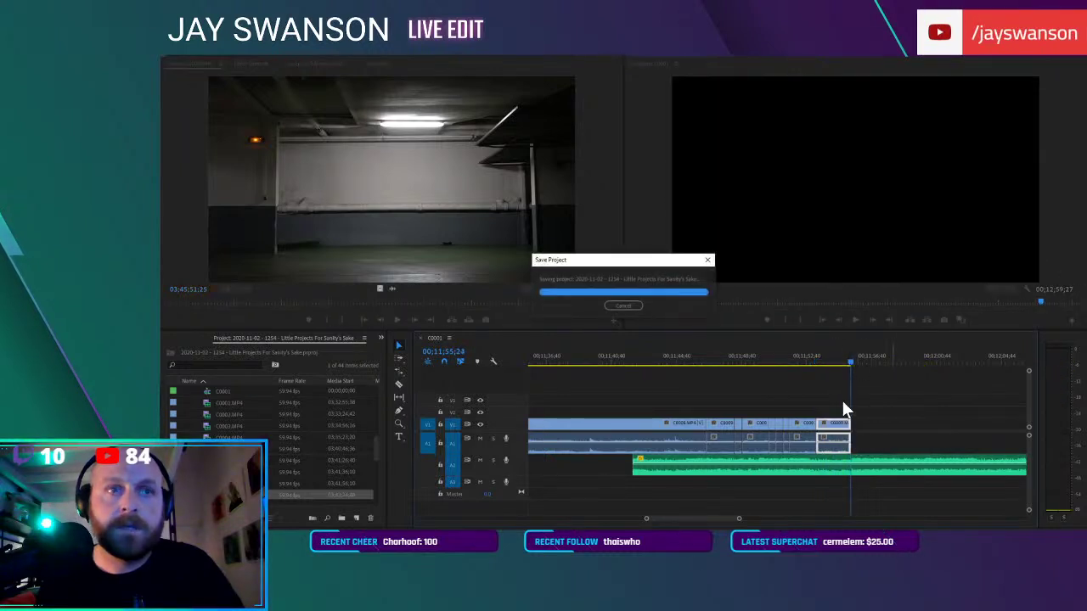
Open C0010.MP4, mark its in point at 03;46;37;01, and place it on the timeline at 00;11;55;24
scroll(223, 484, "right", 1)
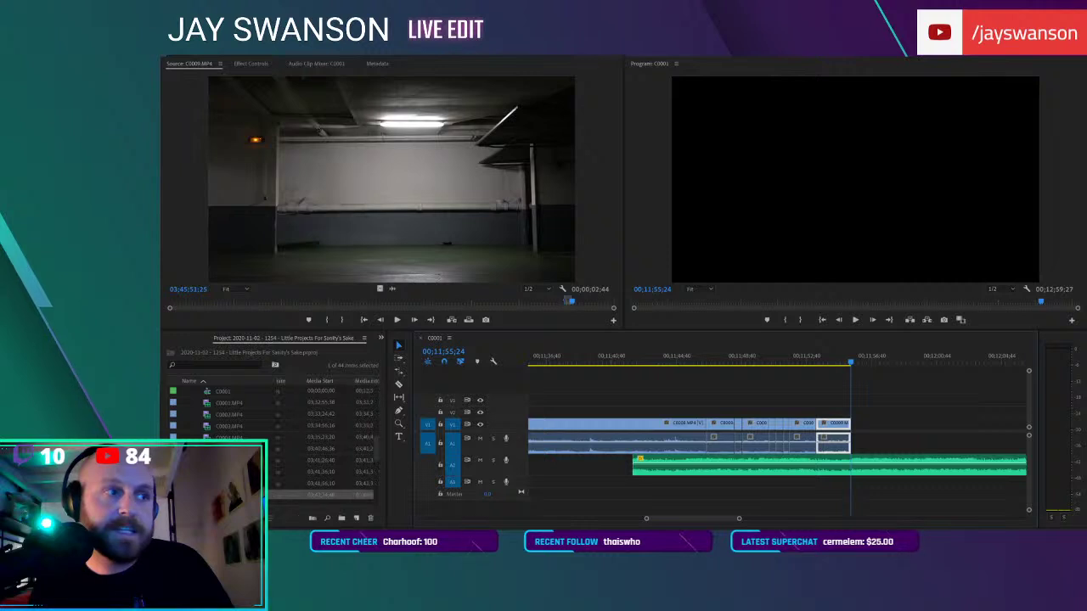
scroll(223, 484, "down", 1)
double_click(217, 484)
left_click_drag(176, 304, 265, 304)
left_click_drag(379, 289, 852, 429)
Cut the music at 00;11;56;43, move the later part to the end of the C0010 clip, and save the project
key("space")
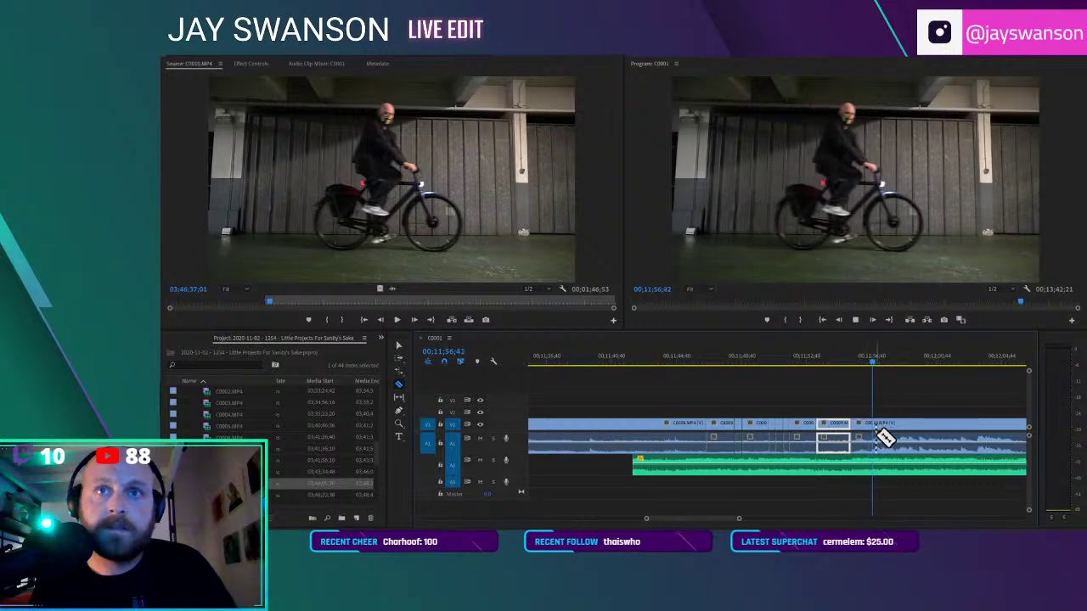
key("v")
scroll(877, 441, "down", 6)
scroll(888, 433, "down", 4)
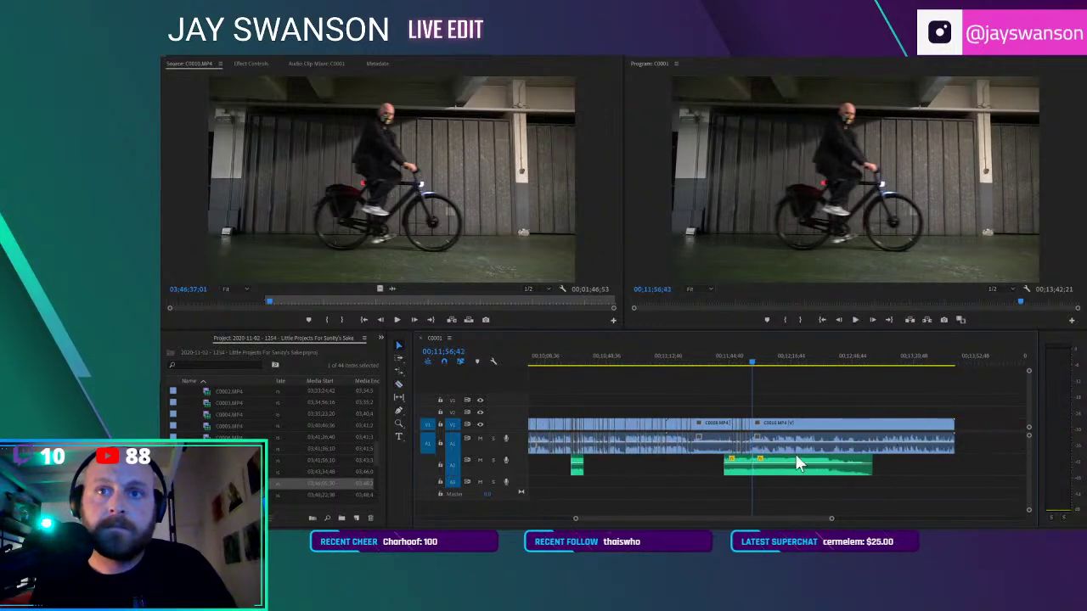
left_click_drag(760, 467, 958, 478)
key("ctrl+s")
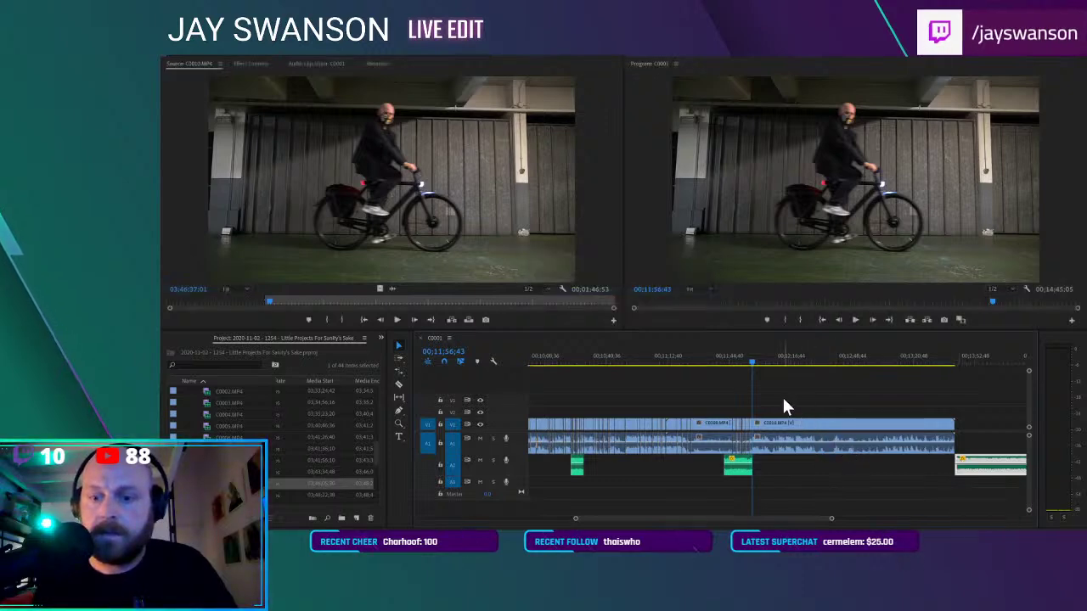
scroll(782, 396, "up", 3)
key("ctrl+s")
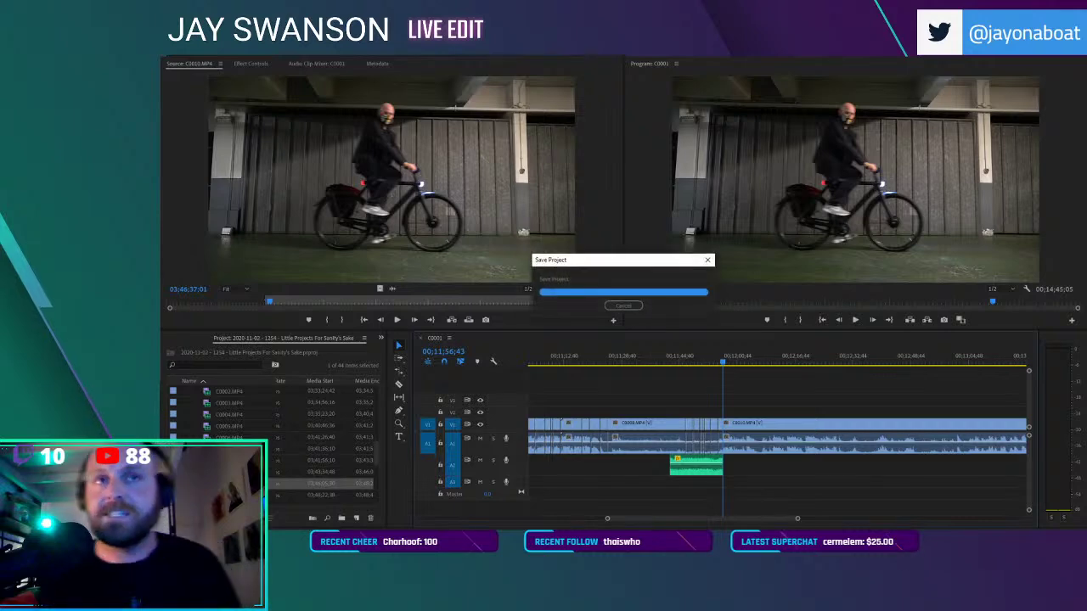
Fade out the music from about 00;11;55;24 to its end at 00;11;56;43, save the project, and replay the transition into C0010
scroll(721, 380, "up", 3)
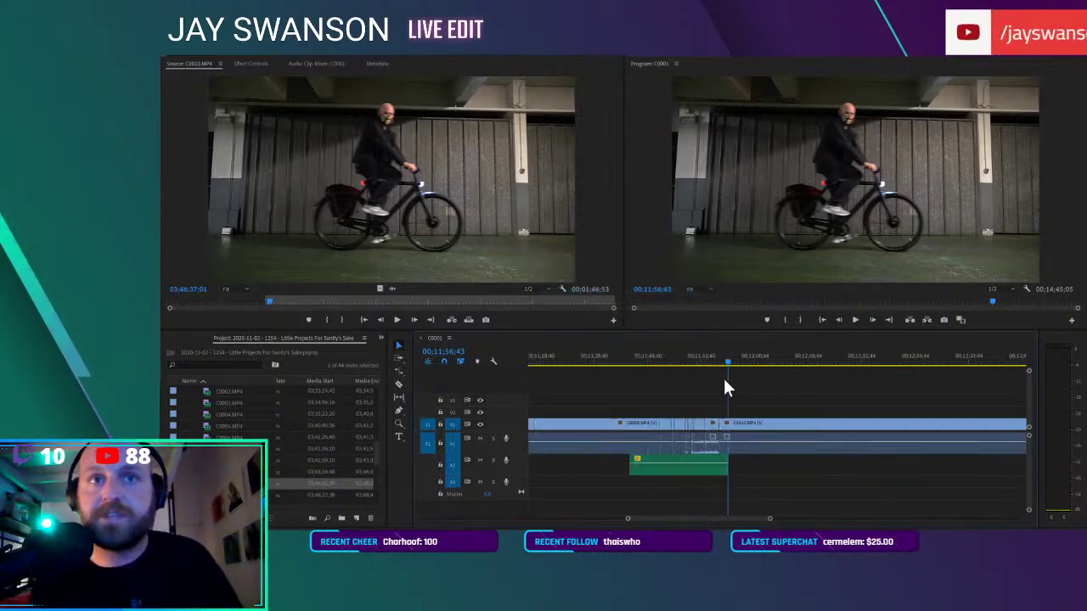
key("ctrl+s")
key("c")
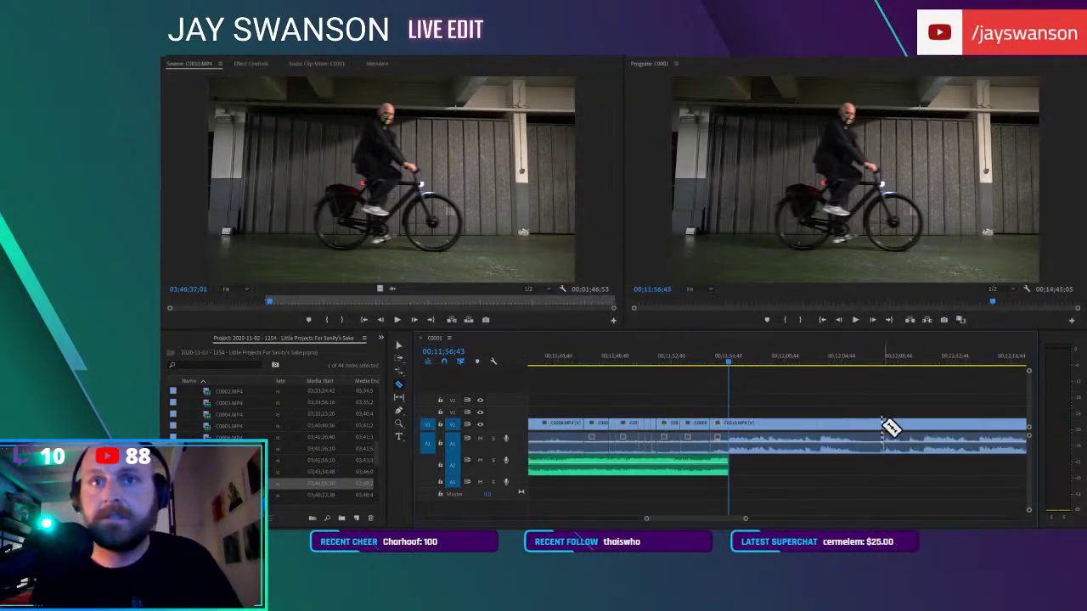
left_click(703, 361)
key("space")
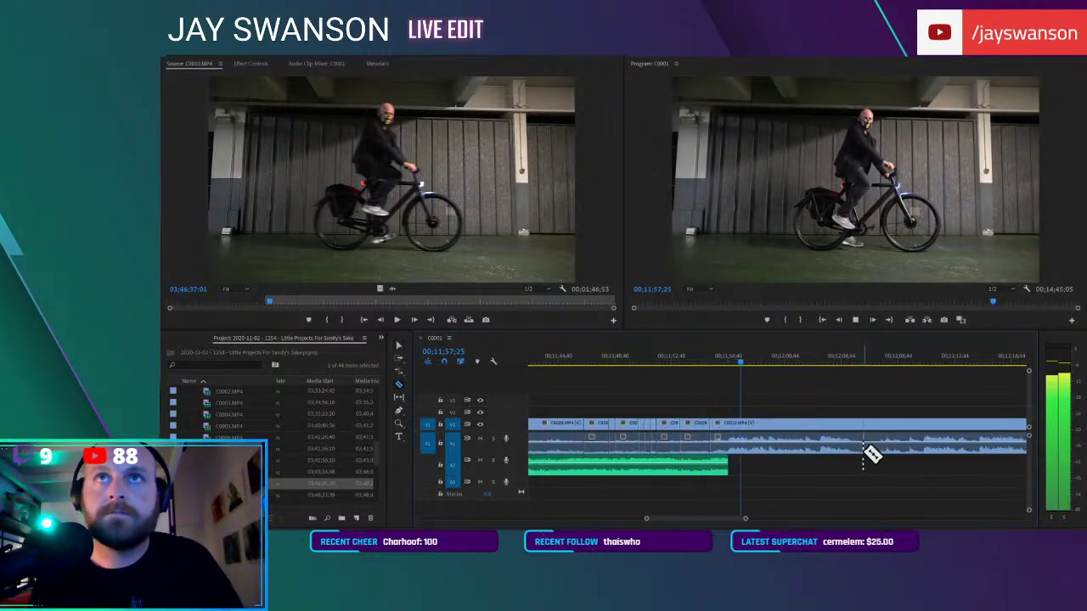
key("p")
key("space")
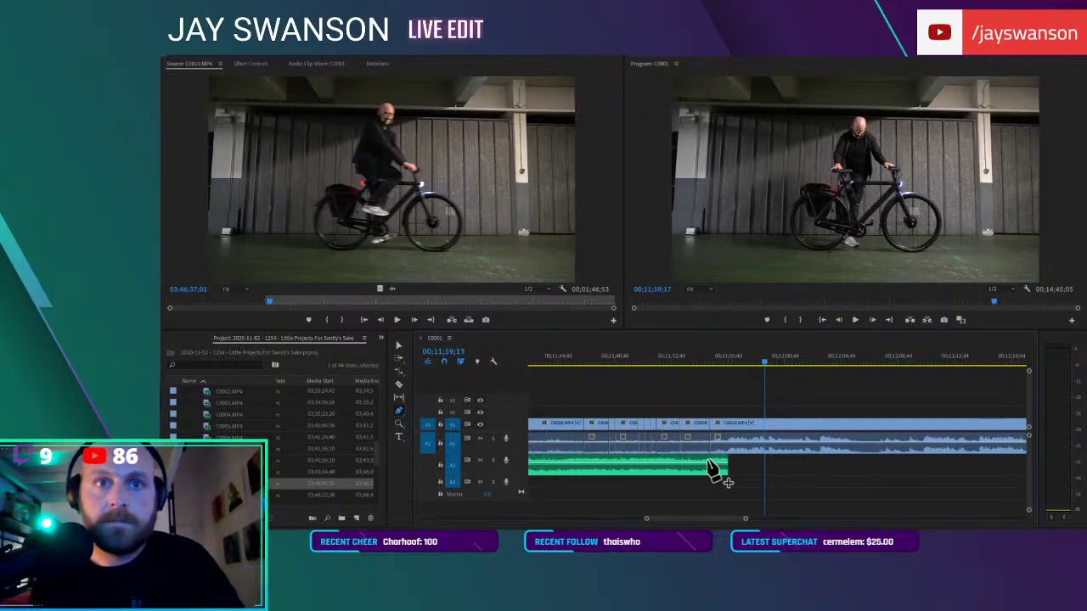
left_click(710, 466)
key("ctrl+s")
left_click(704, 358)
key("space")
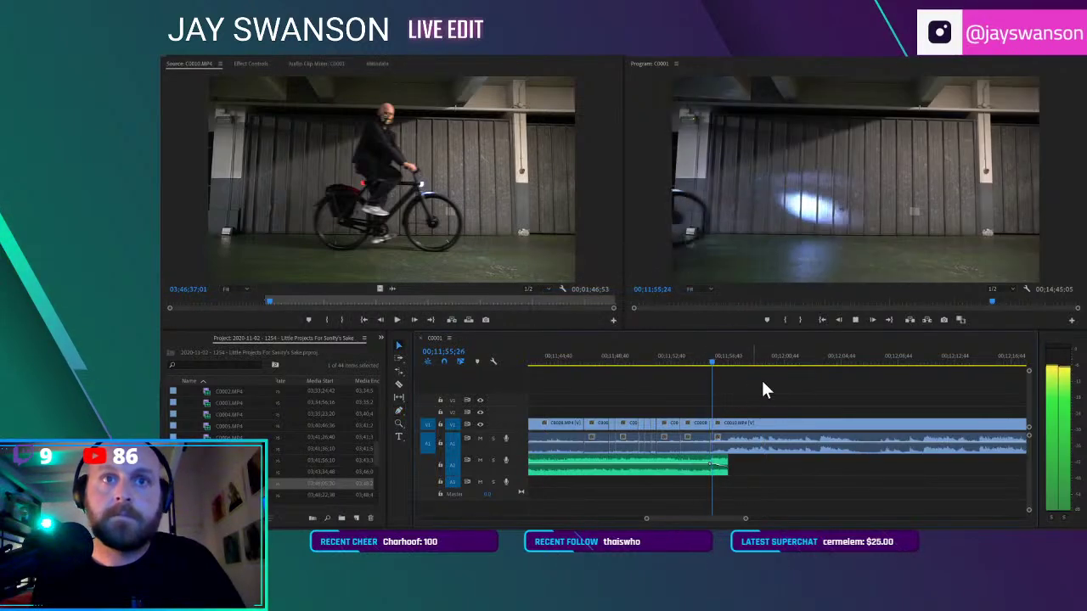
Split C0010 after its opening lines and move the remainder back over the pause so it starts near 00;12;05;45
scroll(809, 408, "down", 1)
key("c")
scroll(810, 418, "up", 1)
left_click(840, 425)
key("v")
left_click_drag(852, 435, 829, 435)
scroll(841, 431, "down", 1)
key("c")
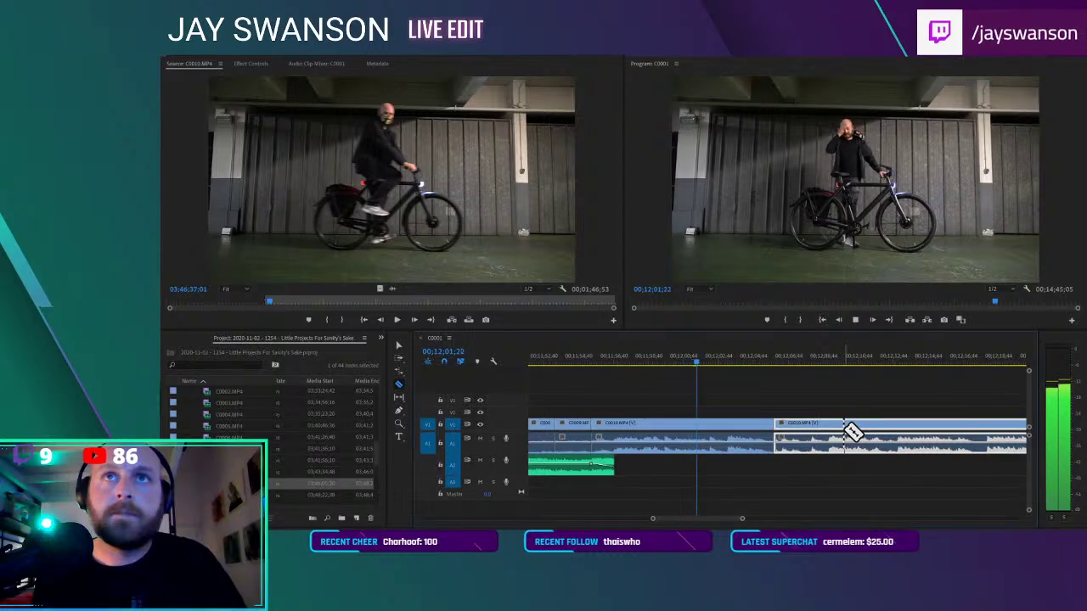
key("v")
scroll(862, 437, "down", 1)
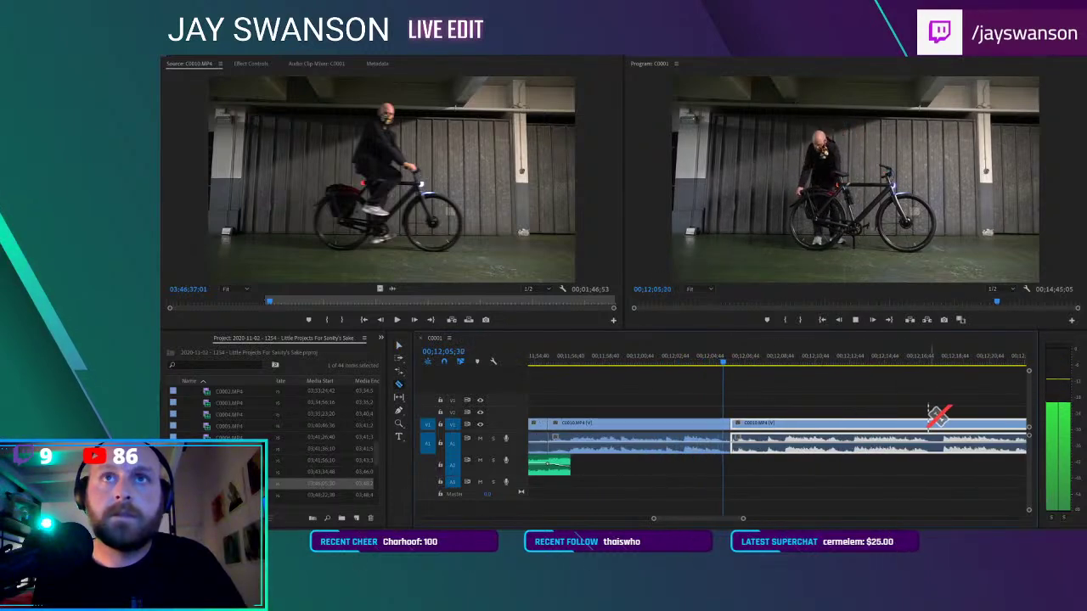
Tighten the start of the second C0010 piece, split it further along, and move the remainder back to about 00;12;14;09
left_click_drag(765, 361, 788, 365)
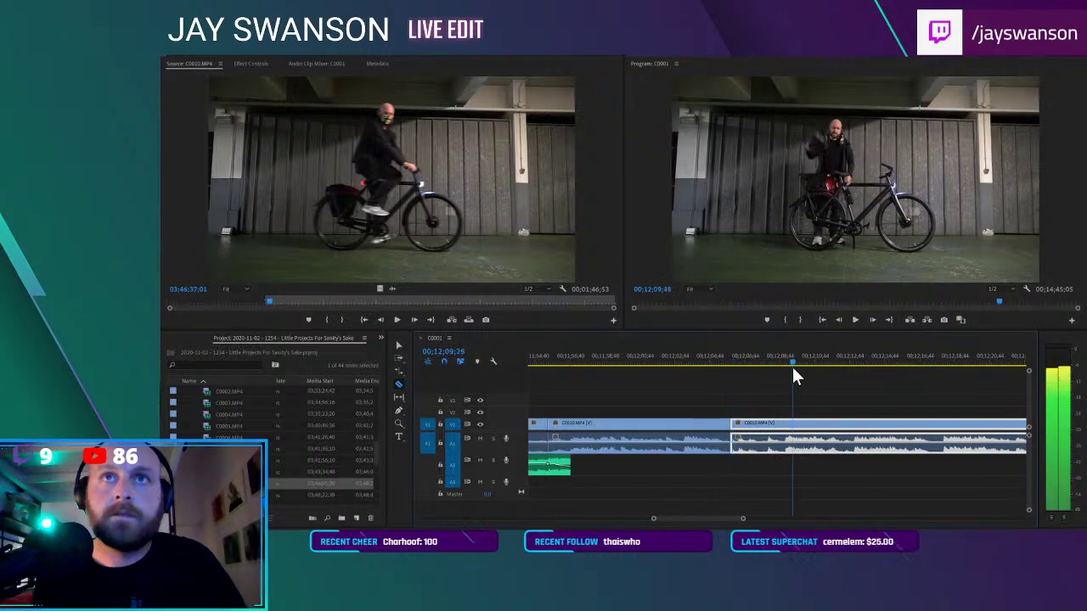
mouse_move(734, 429)
left_mouse_down()
mouse_move(745, 435)
mouse_move(740, 424)
left_mouse_up()
left_click(708, 363)
key("space")
scroll(800, 424, "up", 1)
key("c")
left_click(903, 431)
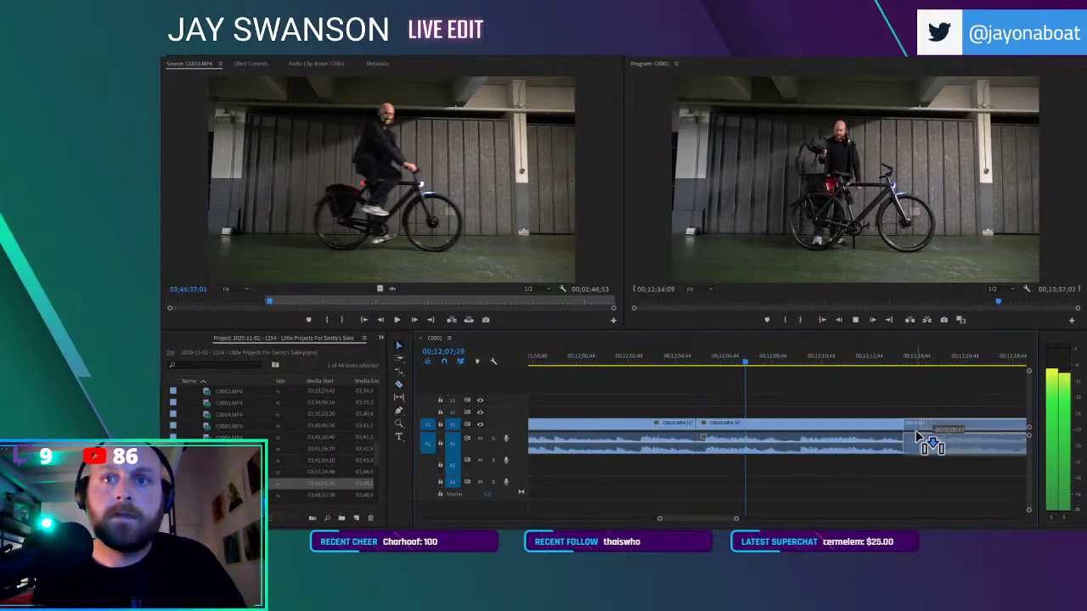
scroll(820, 416, "down", 5)
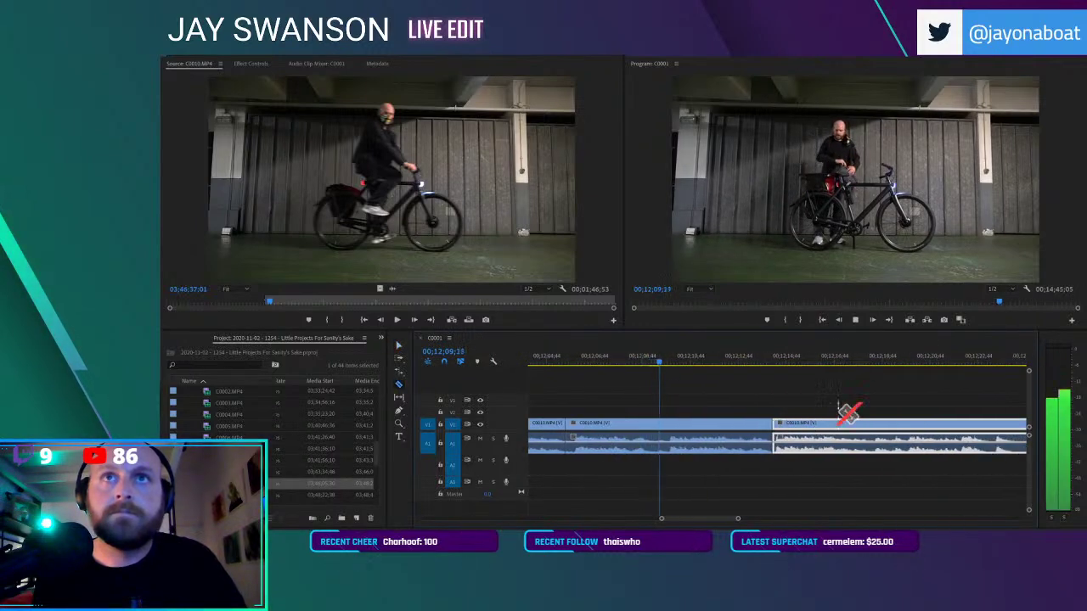
Cut the unwanted footage after 00;12;08;59 by moving all later C0010 pieces back to that point, and save the project
left_click(630, 355)
key("space")
key("a")
left_click_drag(699, 424, 683, 424)
key("ctrl+s")
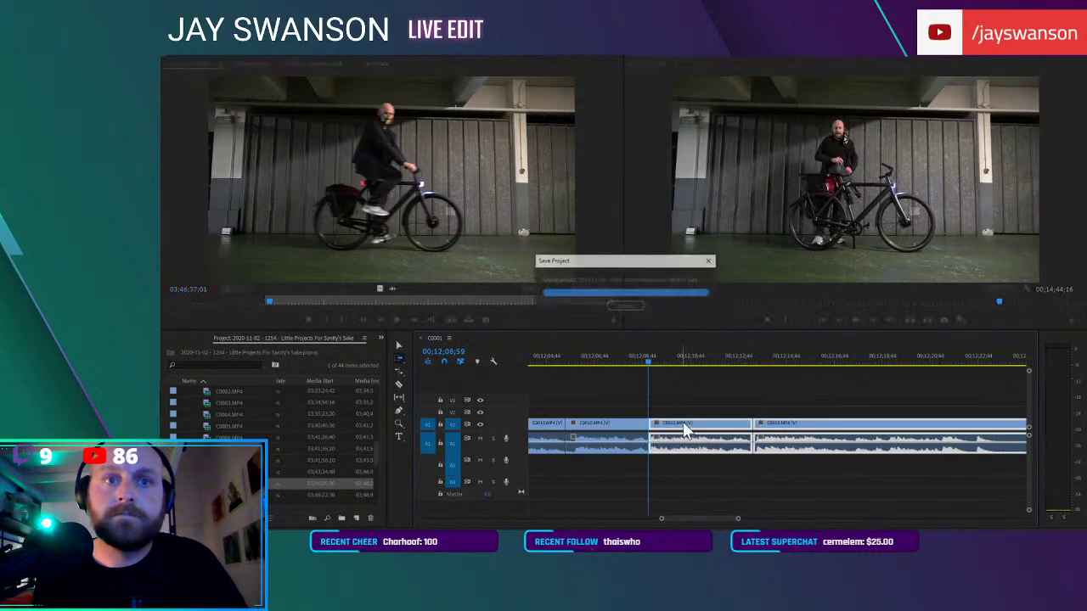
key("space")
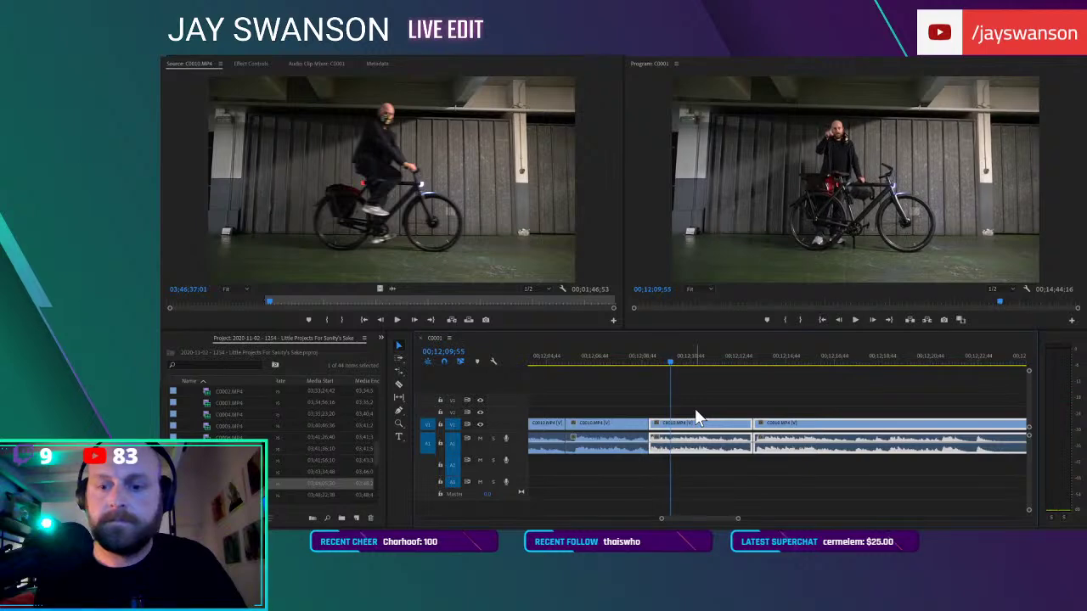
key("ctrl+s")
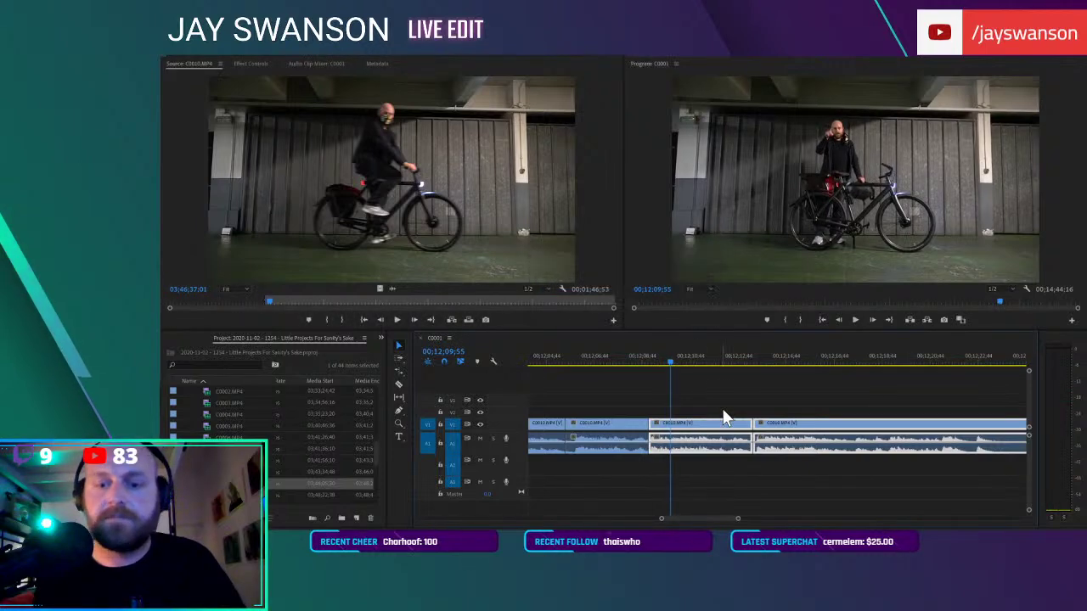
left_click(710, 379)
key("ctrl+s")
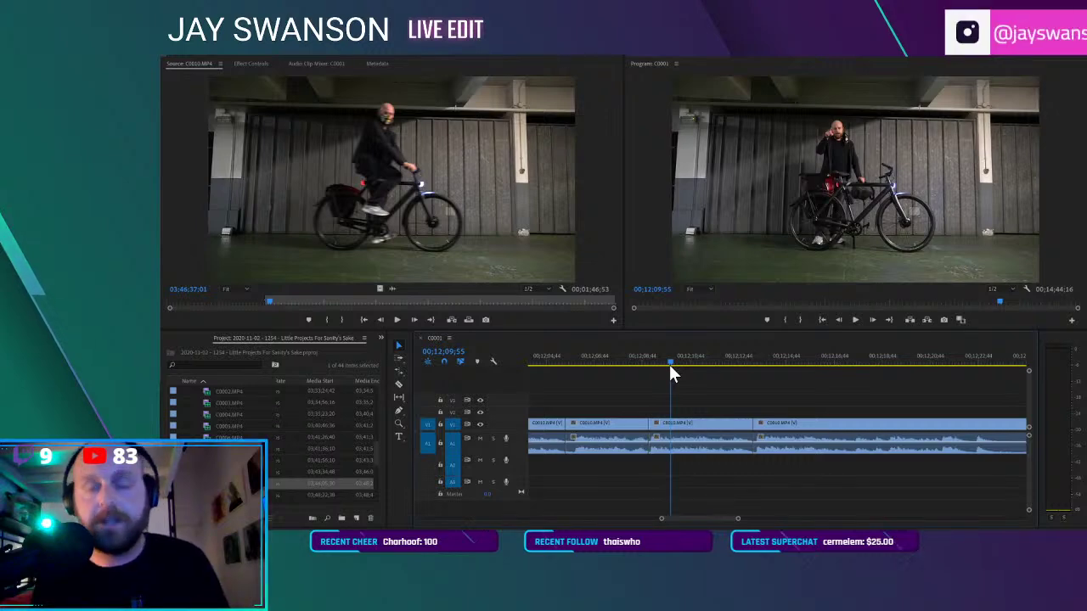
Split C0010 at 00;12;23;27 and again further along, and move the last part back to about 00;12;24;48
key("space")
key("c")
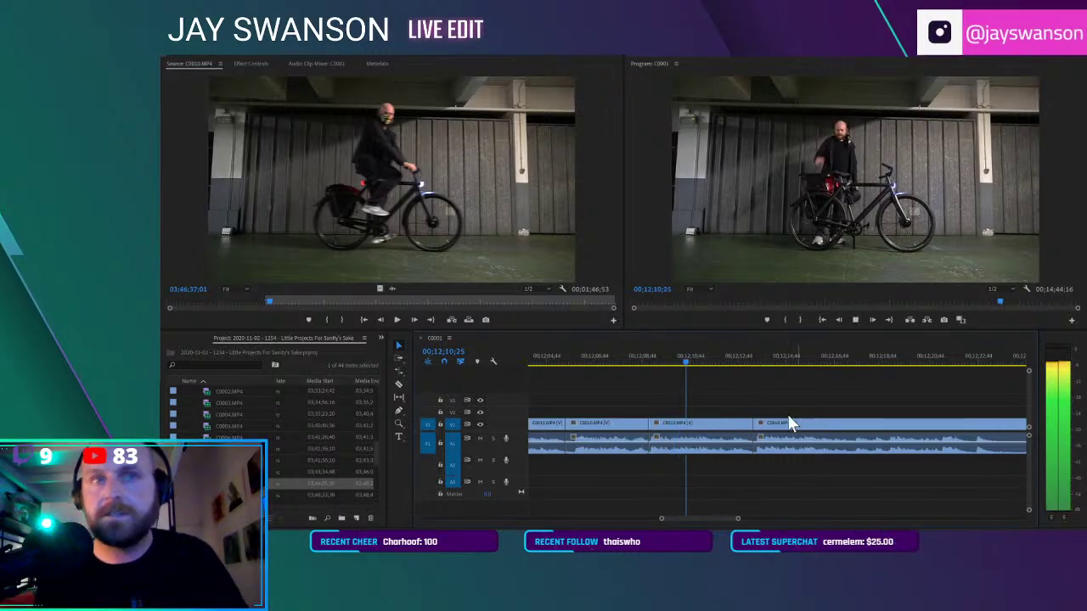
scroll(751, 425, "down", 2)
scroll(749, 425, "up", 2)
key("minus")
scroll(857, 438, "down", 1)
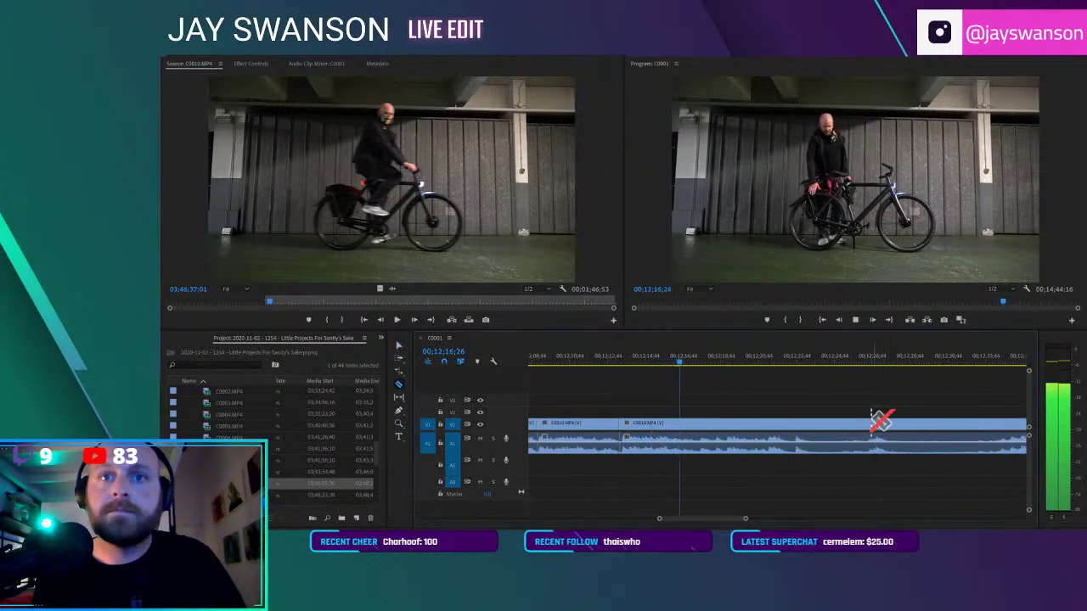
left_click(811, 425)
left_click(932, 427)
key("v")
left_click_drag(945, 433, 849, 443)
scroll(799, 424, "down", 1)
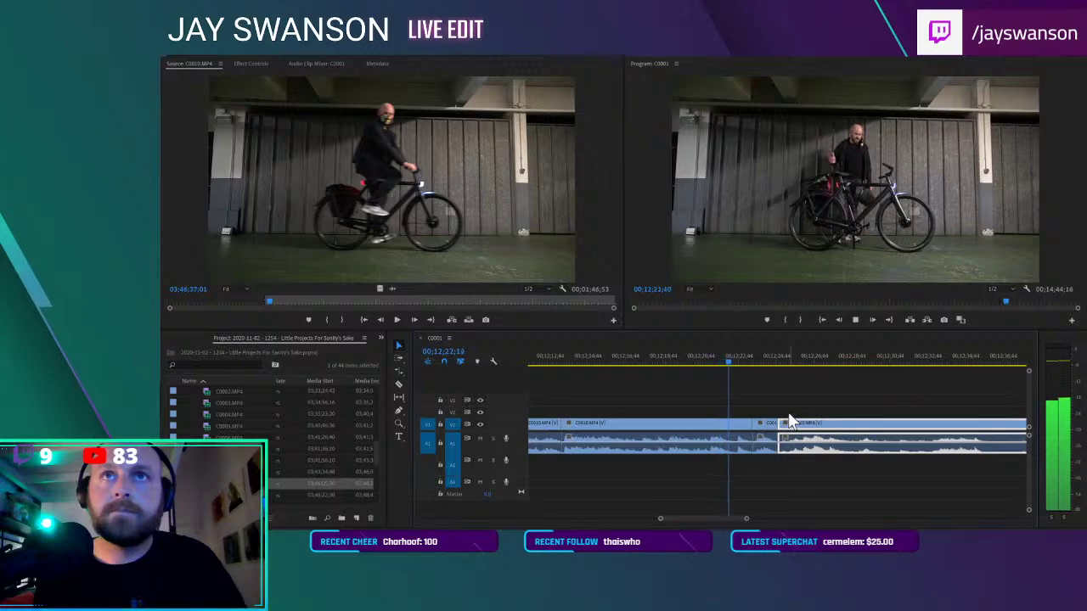
Split C0010 at 00;12;16;11, ripple-trim about two seconds off the start of the piece after it, and save the project
left_click(570, 356)
scroll(637, 394, "up", 2)
scroll(652, 414, "up", 2)
key("c")
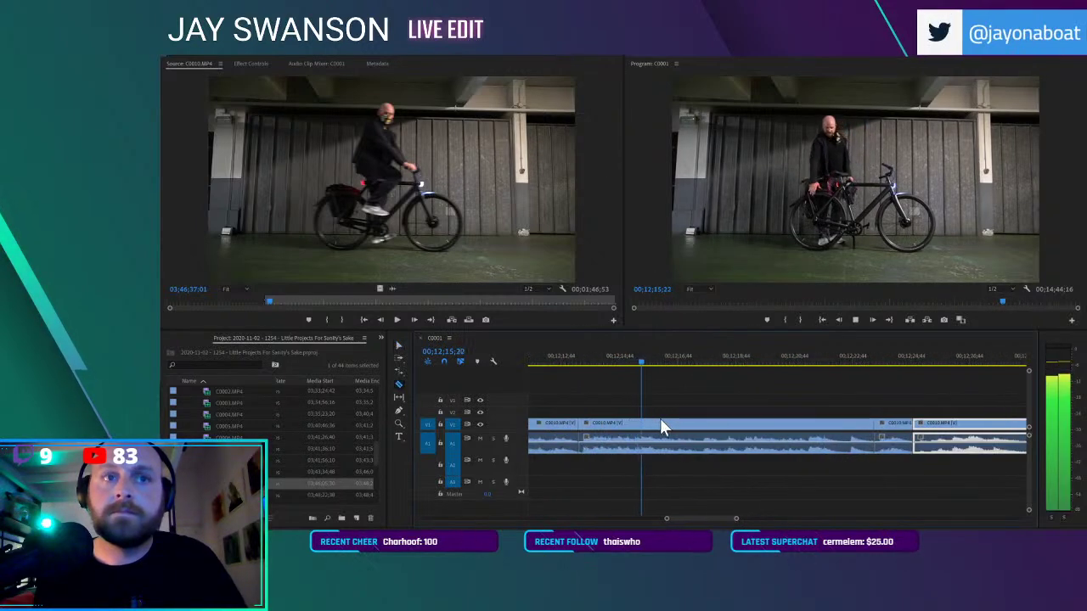
left_click(667, 422)
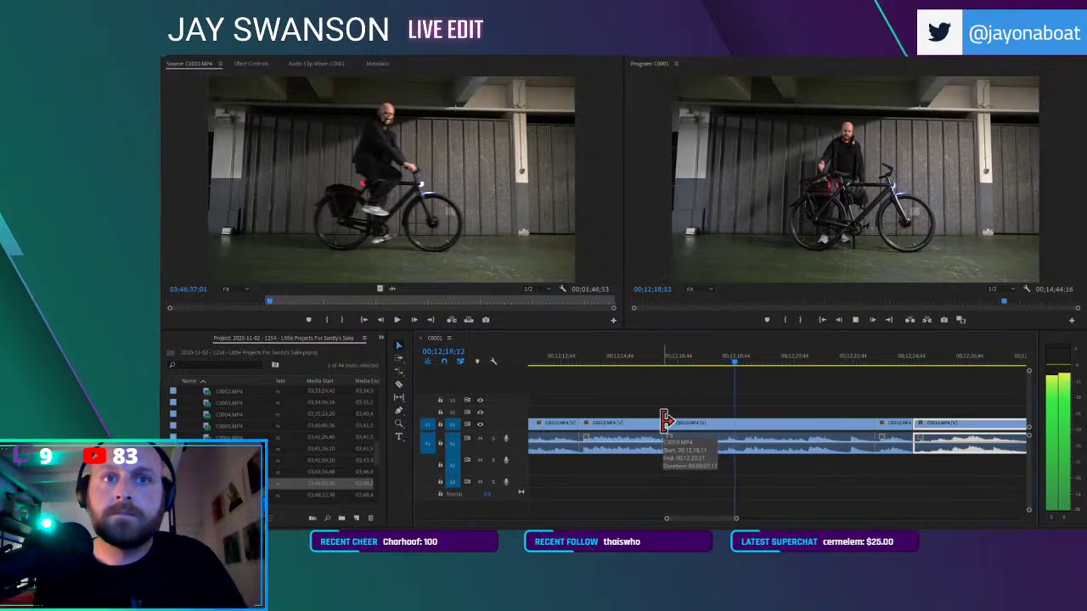
key("space")
left_click_drag(667, 424, 721, 429)
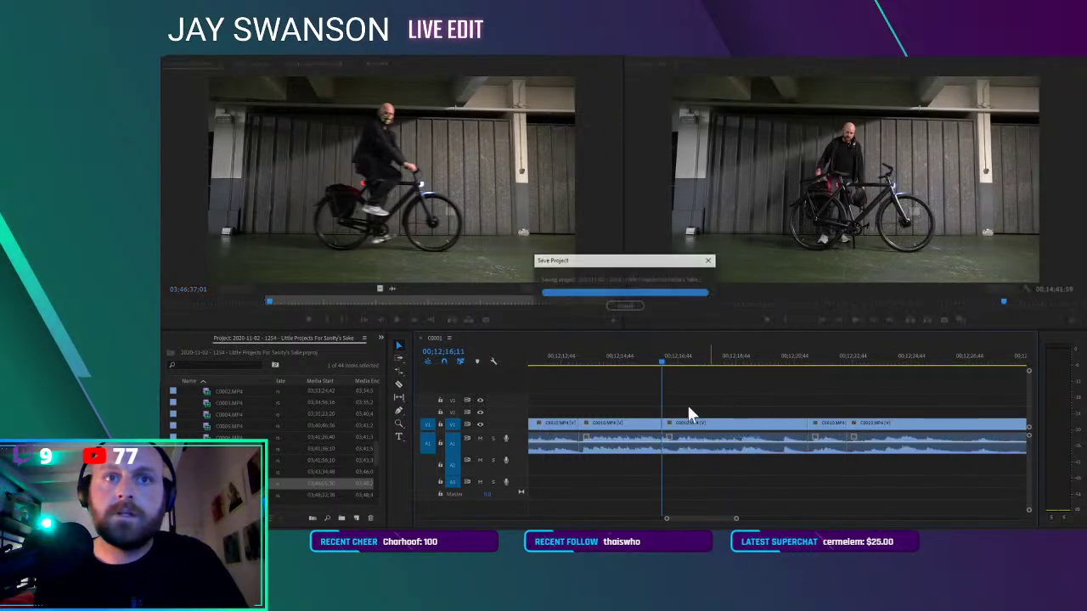
Remove about half a second from the opening of the piece at 00;12;16;11, keeping its start position, and replay the cut
left_click(642, 357)
key("space")
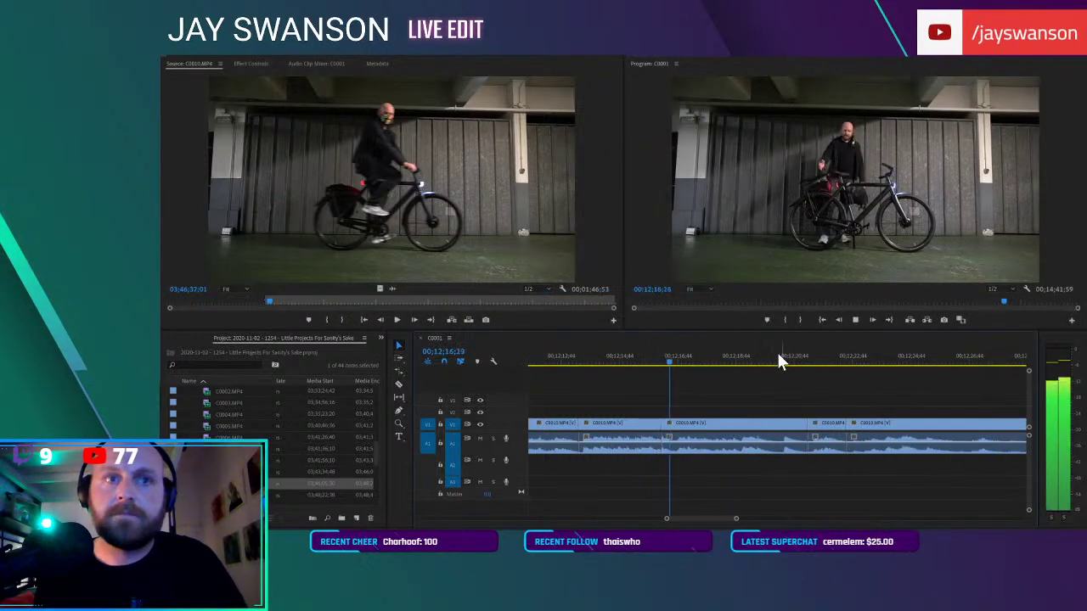
key("space")
left_click_drag(679, 420, 665, 419)
left_click(633, 356)
key("space")
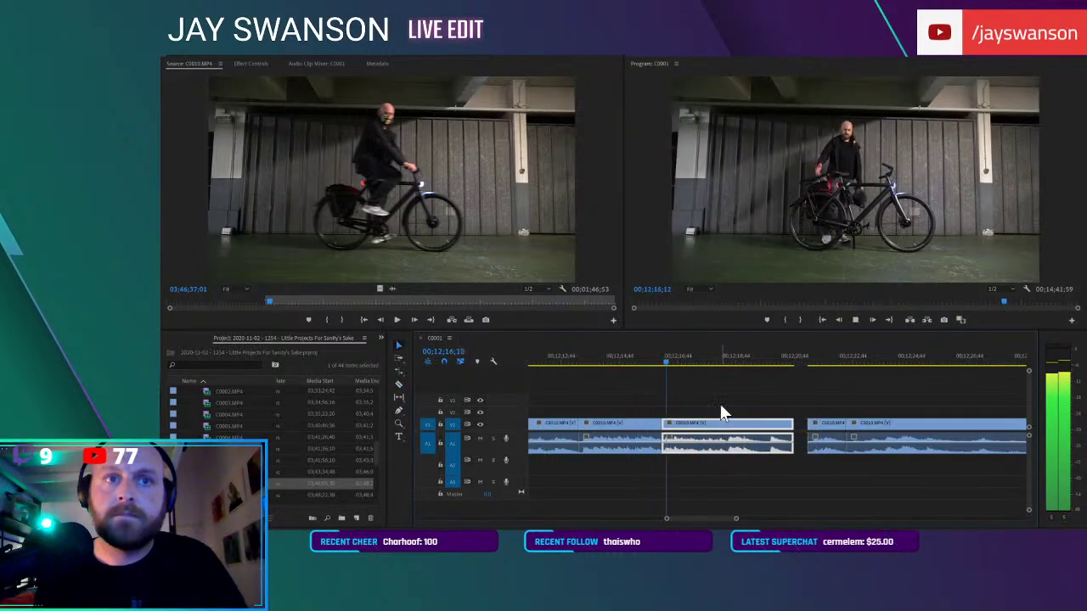
Shift the later C0010 piece by a few frames to start at about 00;12;16;18, and replay the jump cut
left_click(665, 359)
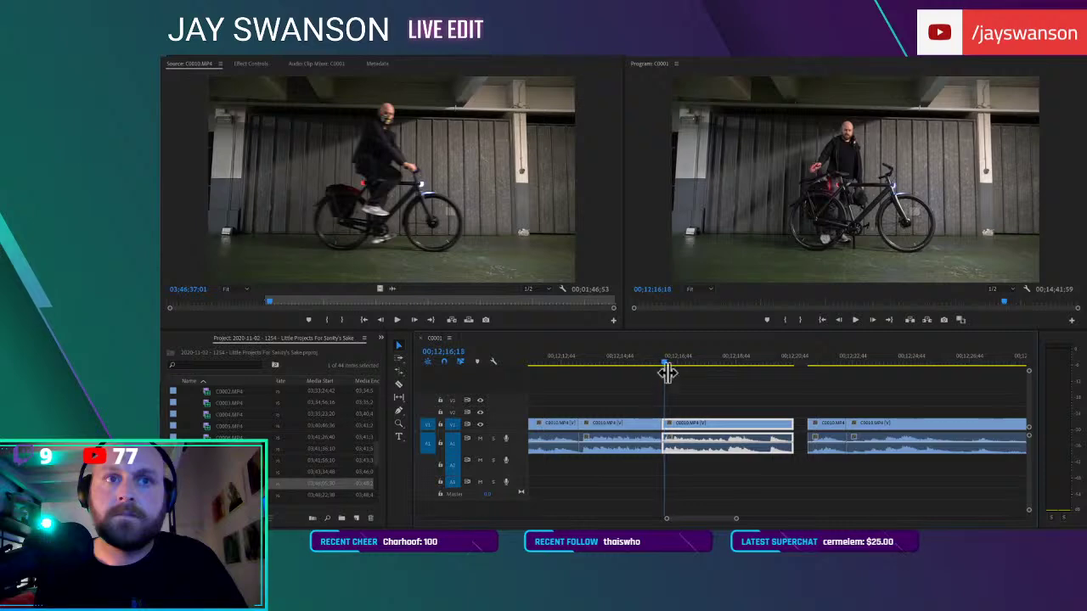
key("Left")
key("Left")
left_click_drag(674, 423, 663, 421)
key("space")
left_click(647, 359)
key("space")
key("space")
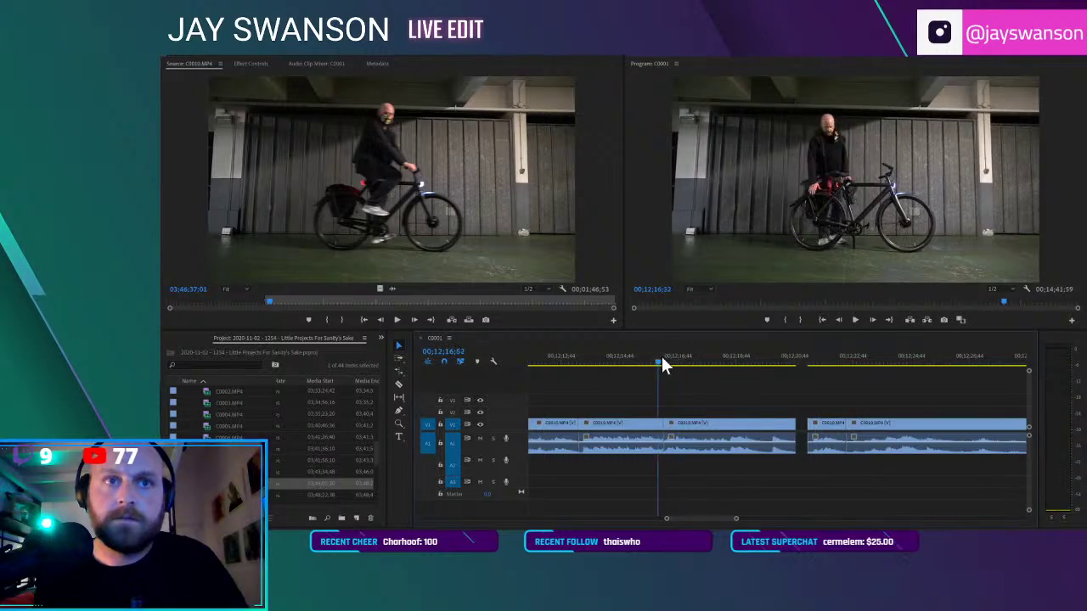
Remove the few leftover frames before the piece at 00;12;16;18, close the space, save the project, and replay
left_click(663, 358)
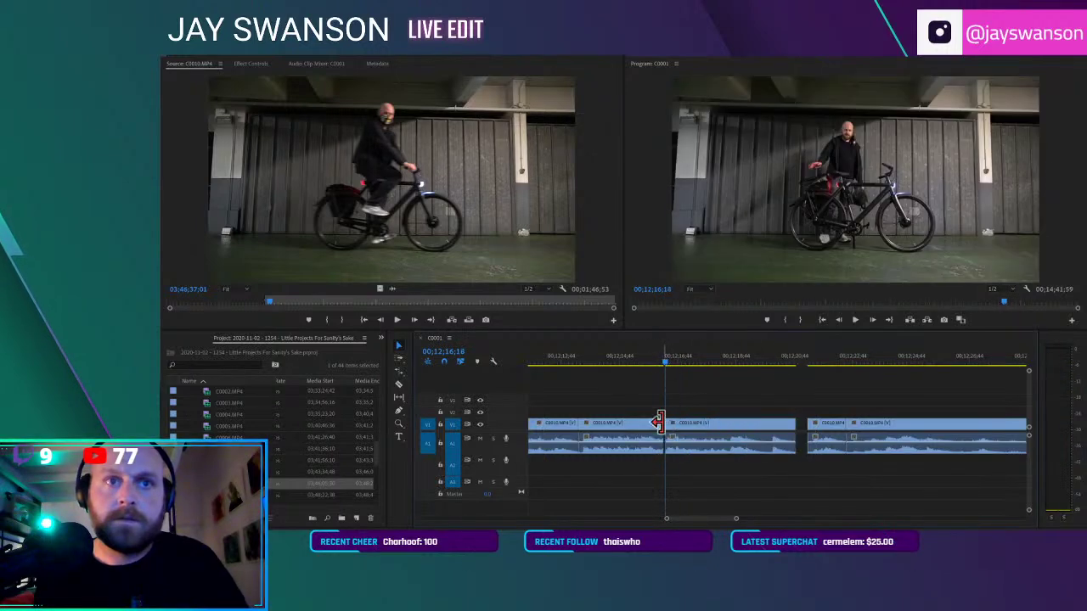
key("Delete")
key("ctrl+s")
left_click(657, 355)
key("space")
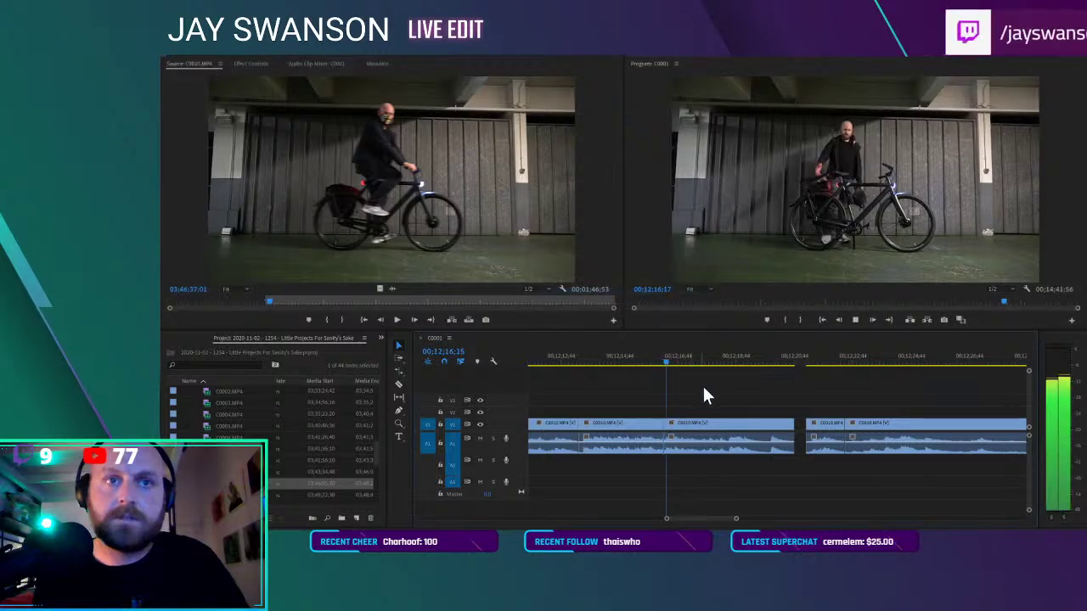
Trim one more frame at the jump cut near 00;12;16;14, save the project, and replay the cut
left_click(649, 357)
key("space")
scroll(676, 417, "up", 2)
left_click_drag(638, 365, 645, 373)
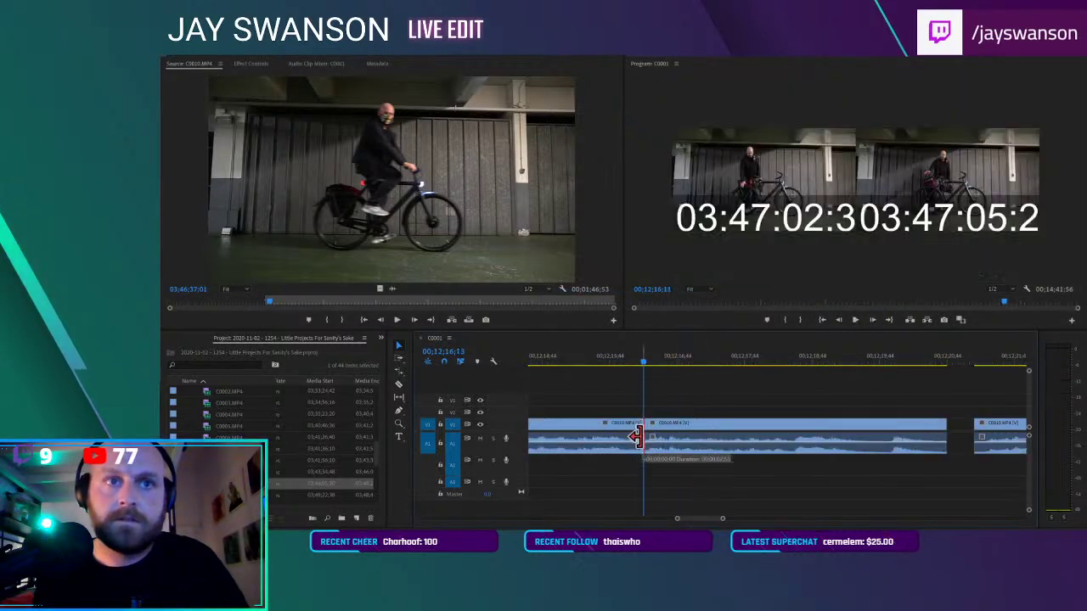
left_click_drag(647, 425, 642, 424)
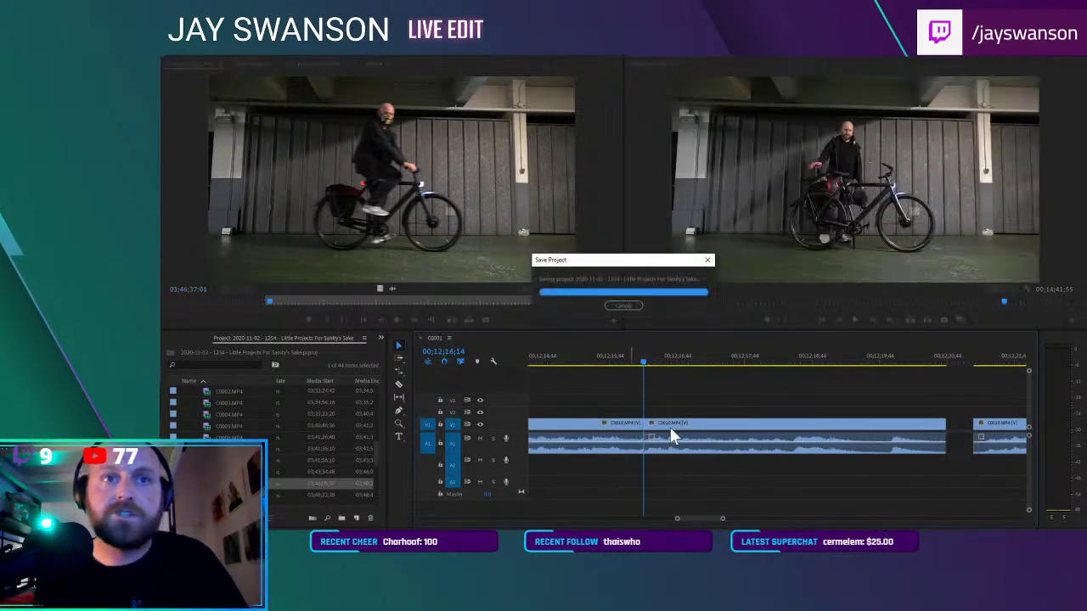
left_click(618, 357)
key("space")
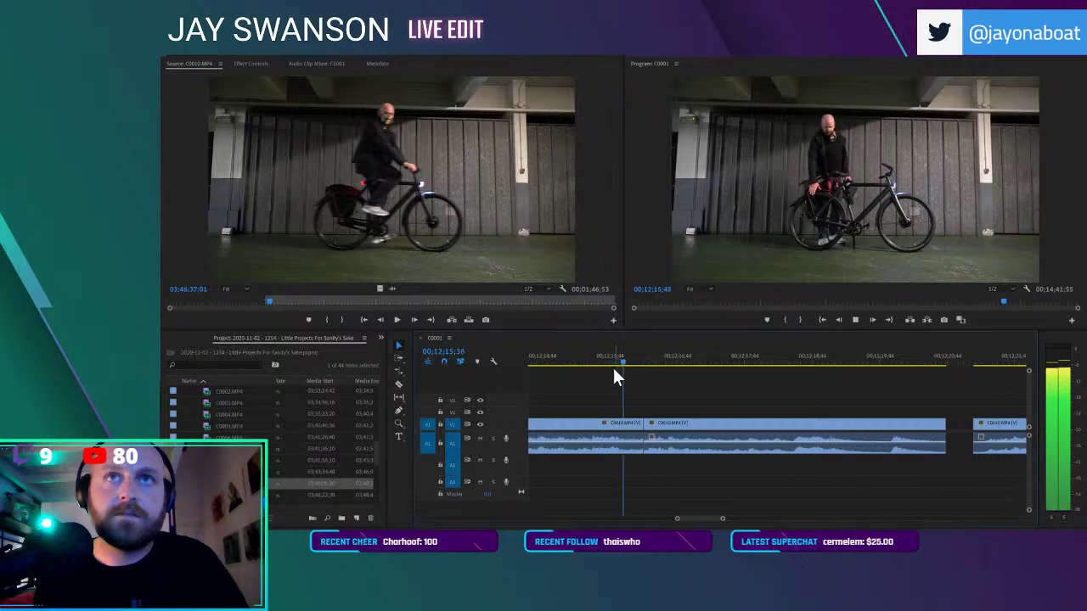
key("space")
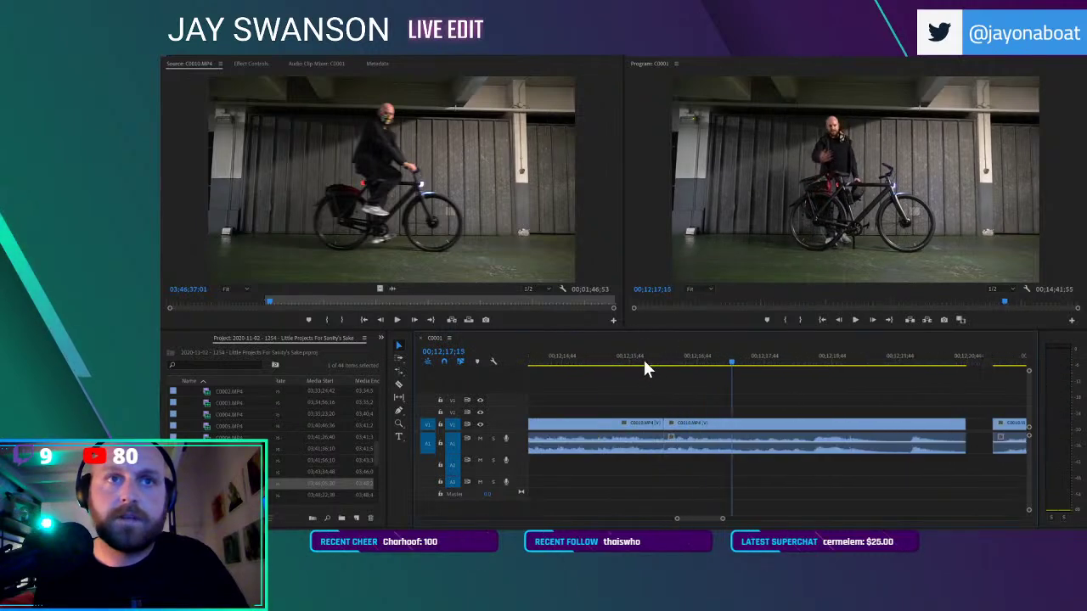
Trim the clip edges at the jump cut near 00;12;16;16, ripple delete the gap between them, and save the project
left_click(636, 360)
key("space")
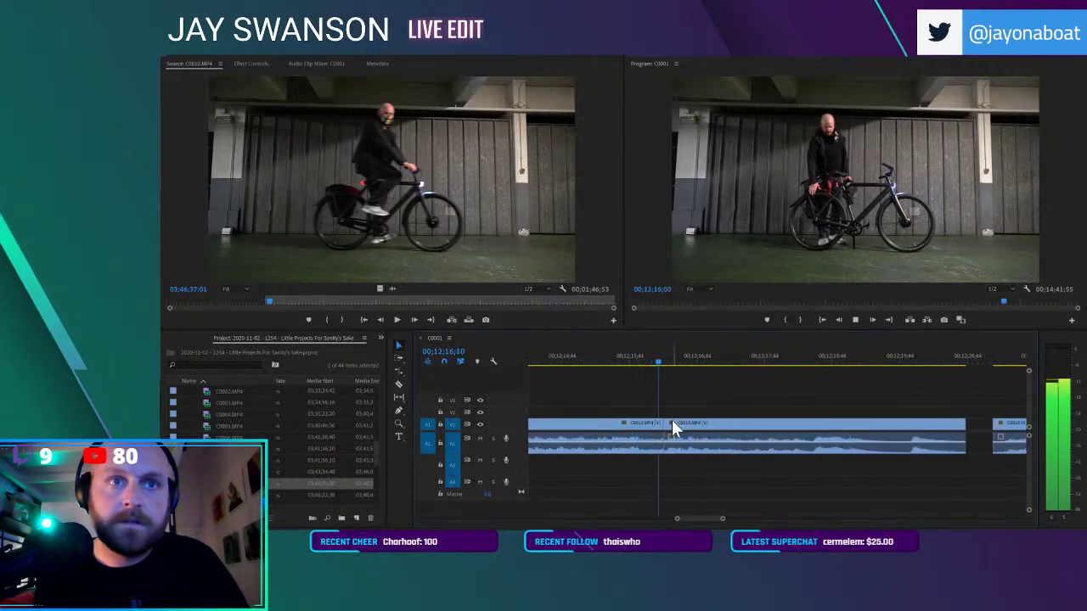
key("space")
left_click(667, 360)
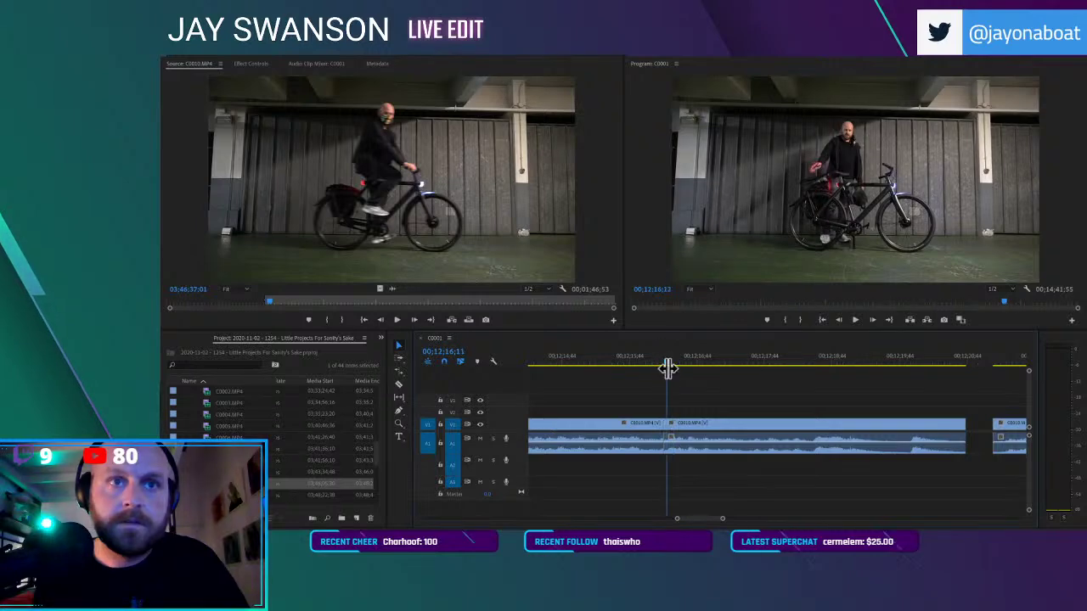
left_click_drag(666, 420, 668, 422)
left_click_drag(669, 361, 666, 371)
left_click_drag(660, 426, 663, 427)
right_click(666, 423)
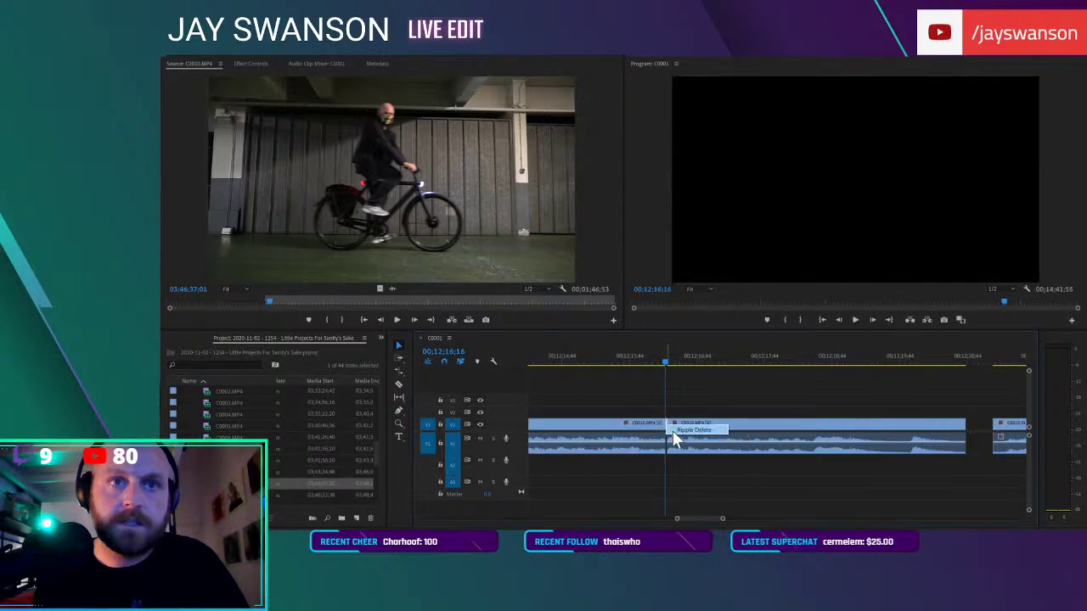
left_click(672, 429)
left_click(646, 357)
key("space")
scroll(672, 380, "down", 6)
key("ctrl+s")
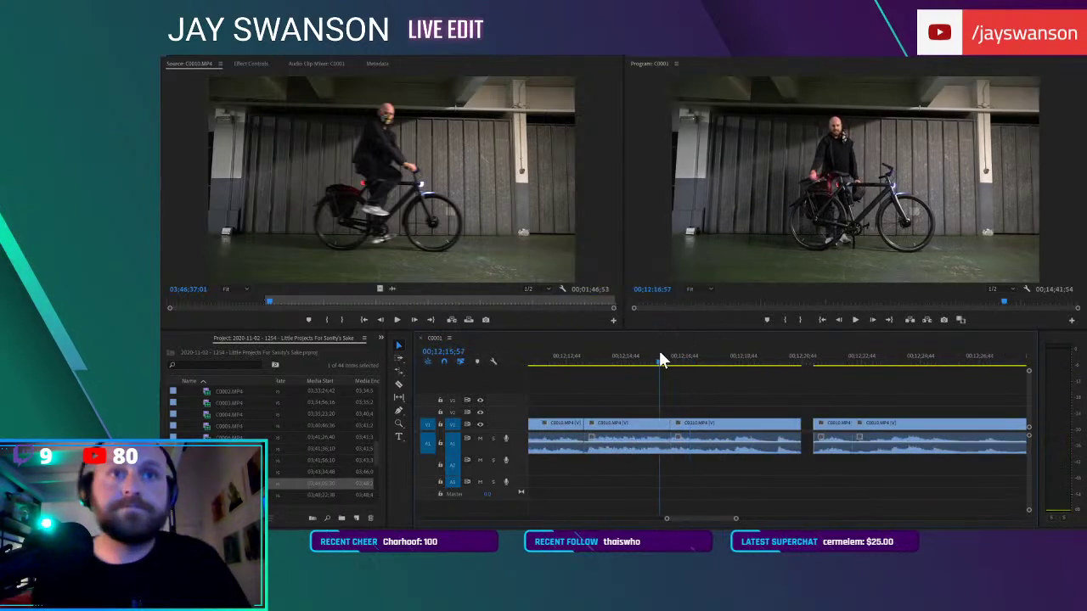
Close the gap at about 00;12;20;40 by moving all following C0010 pieces back against the preceding one
left_click_drag(817, 423, 820, 433)
scroll(802, 419, "down", 2)
scroll(769, 423, "down", 3)
key("v")
scroll(731, 427, "down", 2)
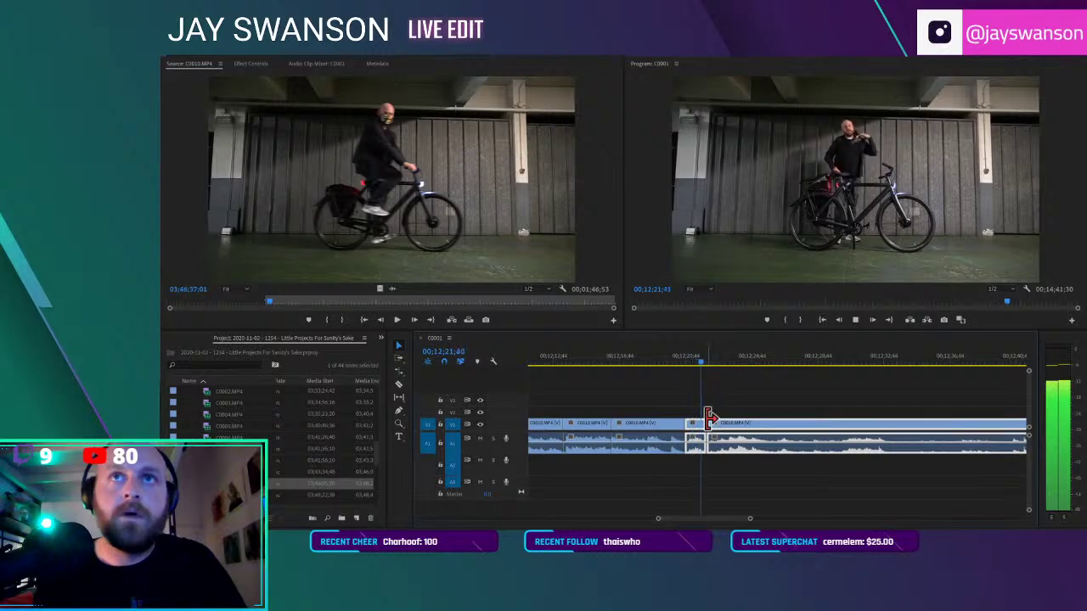
Save the project and replay the jump cut near 00;12;20;40
key("space")
left_click(684, 357)
key("ctrl+s")
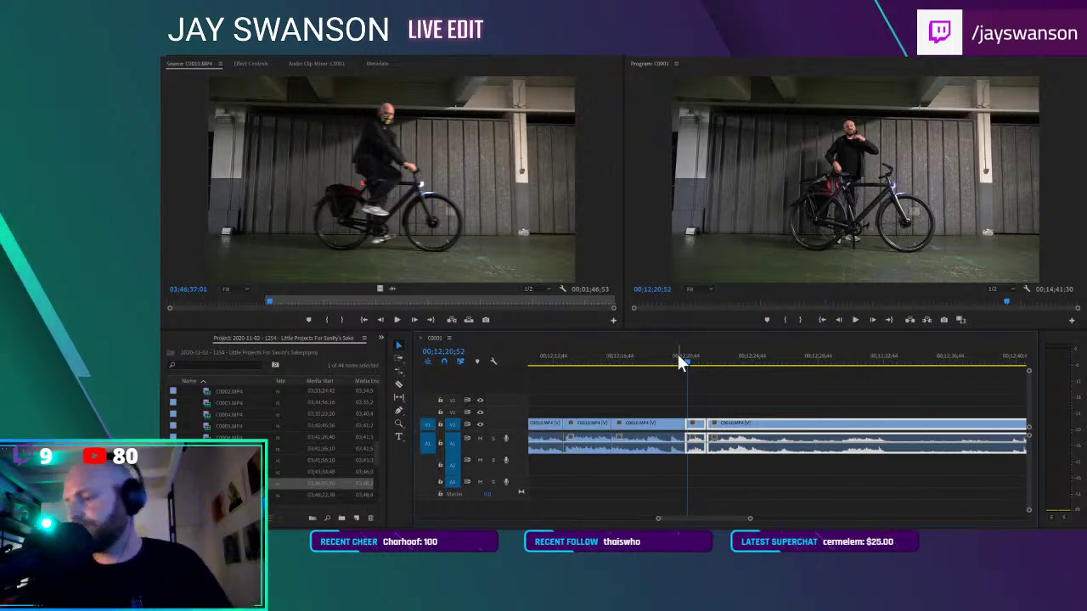
left_click(693, 373)
left_click(677, 360)
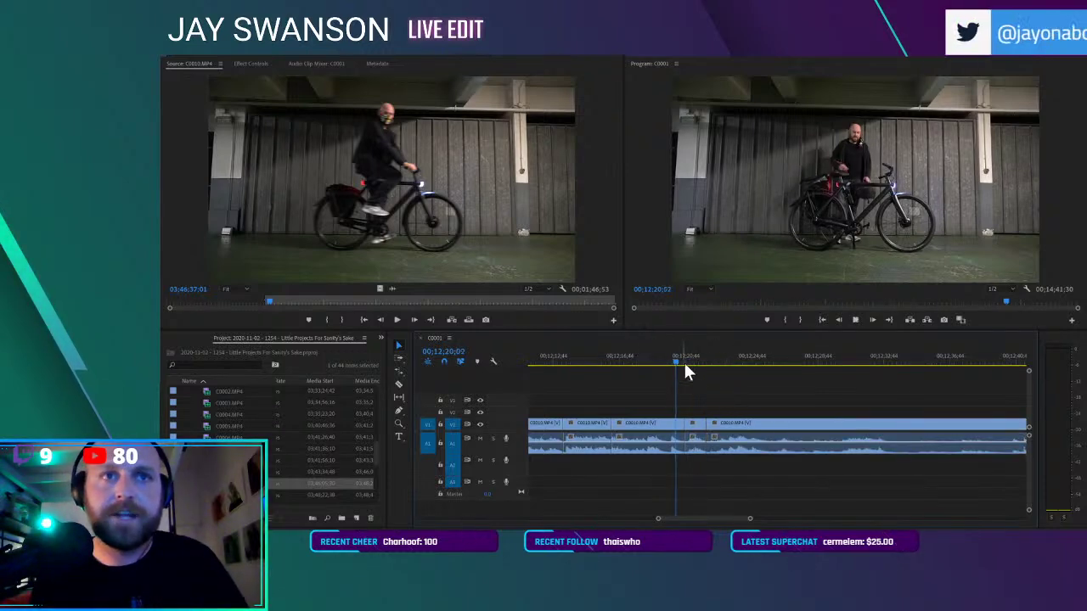
key("space")
Cut C0010 at about 00;12;27;20, trim the start of the following piece, ripple delete the gap, and replay
key("c")
key("equal")
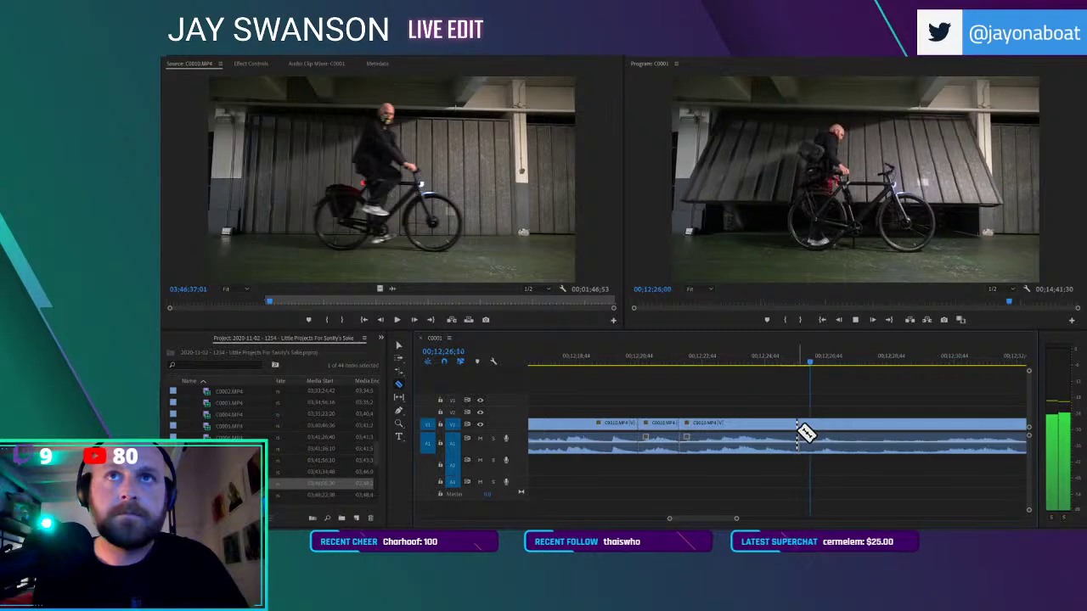
key("space")
left_click(848, 421)
key("v")
scroll(866, 417, "down", 5)
scroll(837, 423, "right", 3)
left_click_drag(751, 426, 778, 445)
left_click(773, 452)
key("Delete")
key("space")
Cut C0010 at about 00;12;30;40, bring the following footage back against the cut, and replay
key("c")
scroll(754, 462, "down", 2)
scroll(749, 461, "up", 2)
key("space")
left_click(914, 424)
key("v")
left_click_drag(934, 424, 722, 435)
key("space")
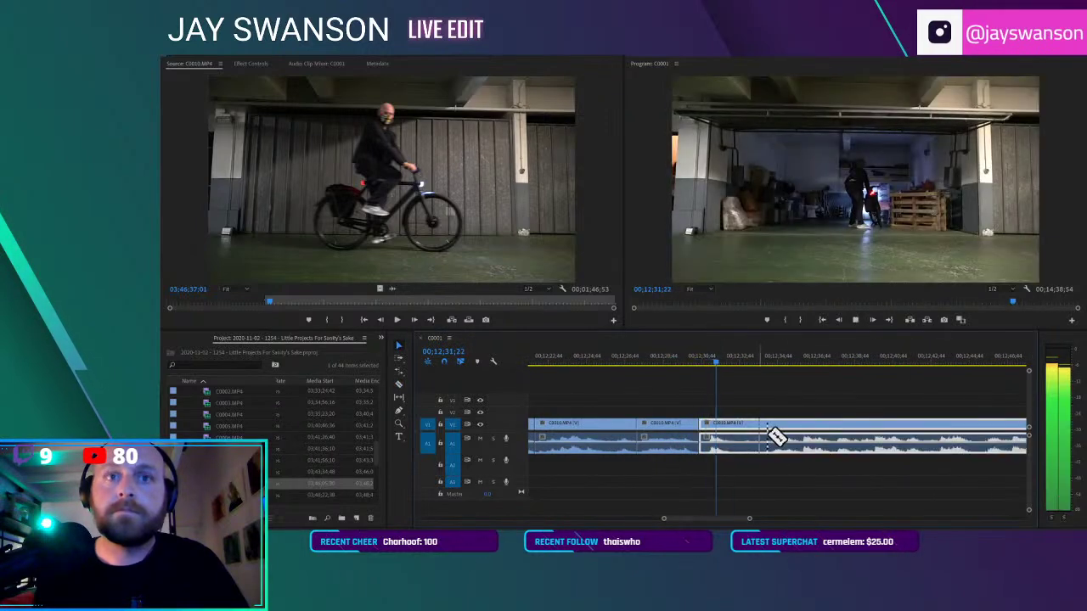
Trim the start of the last C0010 piece to about 00;12;45, close it up against the preceding piece, and replay
key("space")
left_click_drag(761, 351, 824, 375)
key("minus")
scroll(775, 420, "down", 1)
key("space")
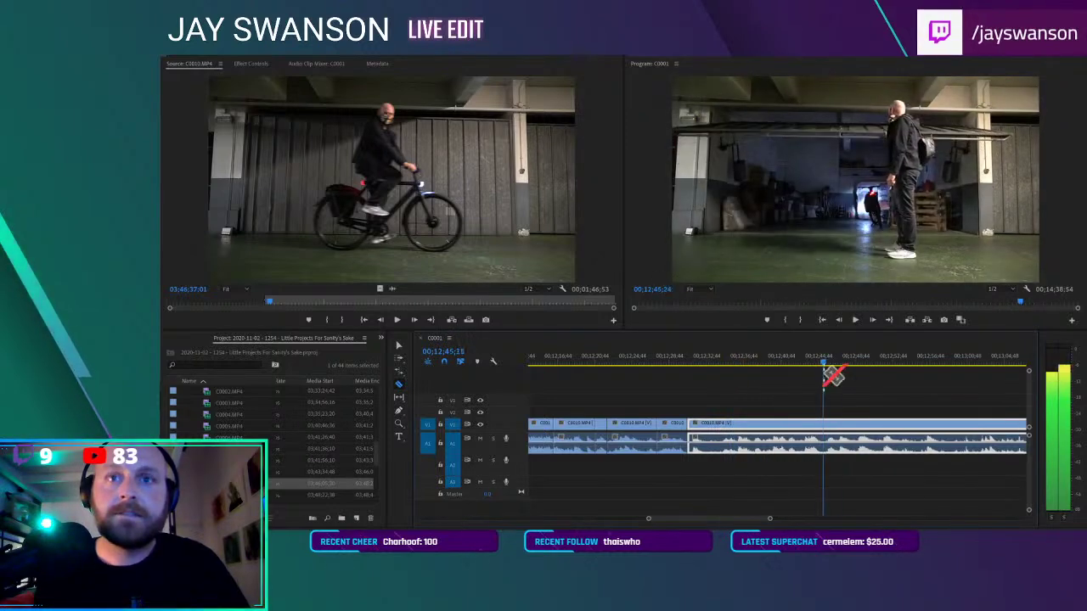
left_click_drag(824, 432, 701, 448)
left_click(681, 355)
key("space")
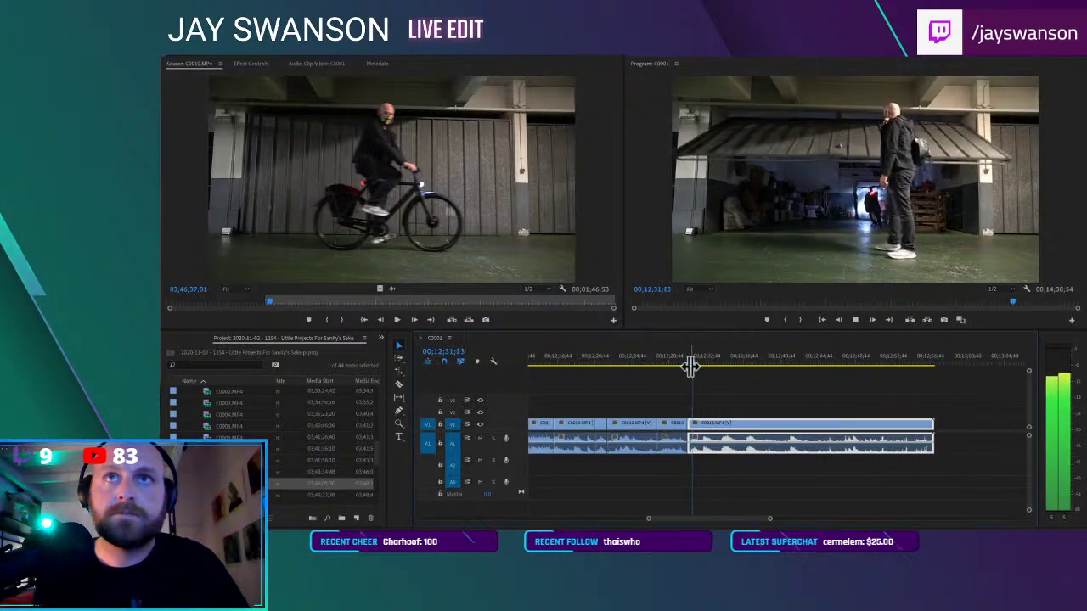
Cut C0010 at about 00;12;35;45, trim about four seconds from the following piece's start, ripple delete the gap, and replay
key("c")
scroll(750, 414, "up", 3)
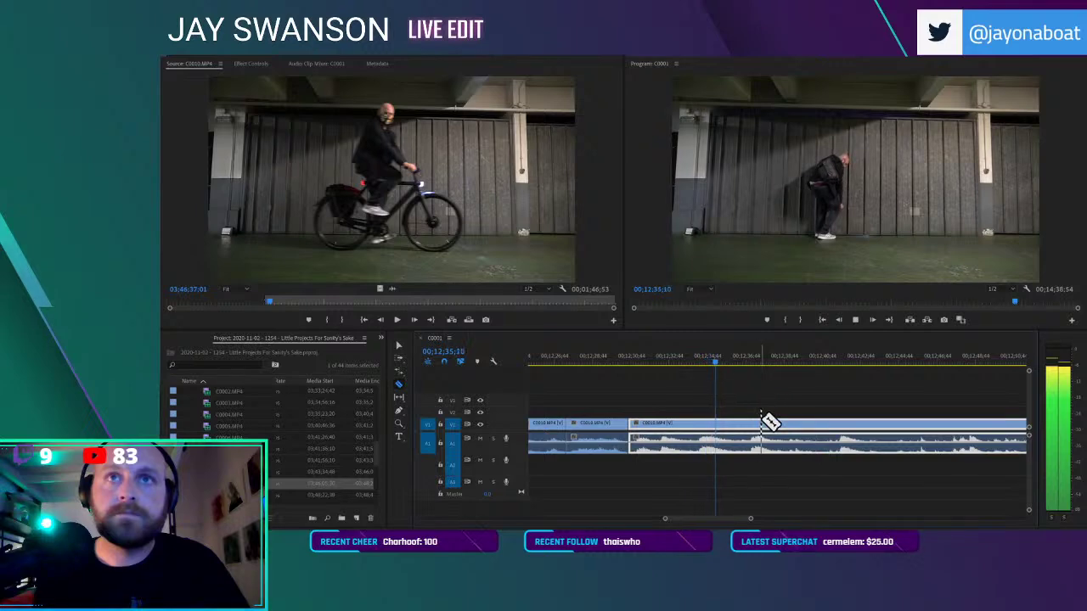
key("space")
left_click(728, 425)
key("v")
left_click_drag(731, 424, 803, 429)
left_click(778, 421)
key("Delete")
key("space")
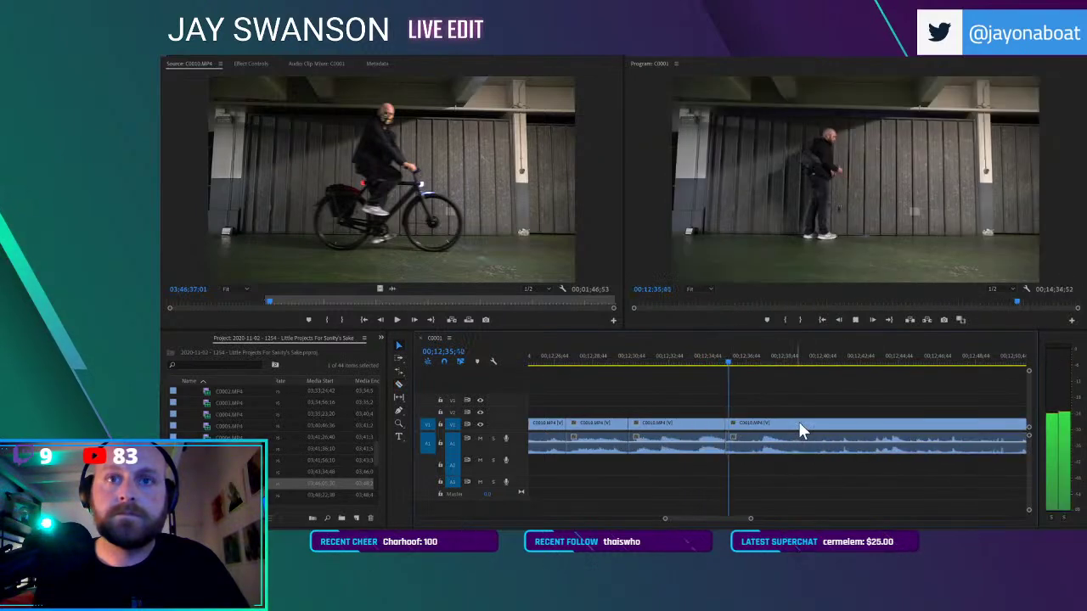
Move the remaining music clip on A2 back to start at about 00;12;34;40 beneath the last C0010 pieces
key("minus")
key("minus")
key("equal")
key("c")
key("space")
key("minus")
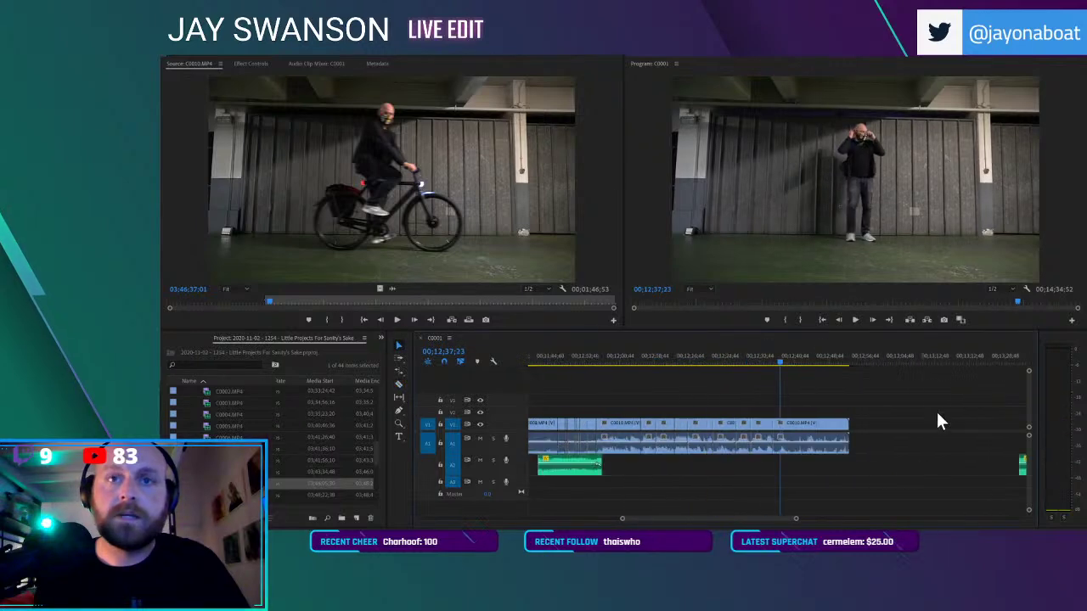
left_click(745, 356)
key("space")
key("equal")
left_click_drag(1023, 463, 624, 458)
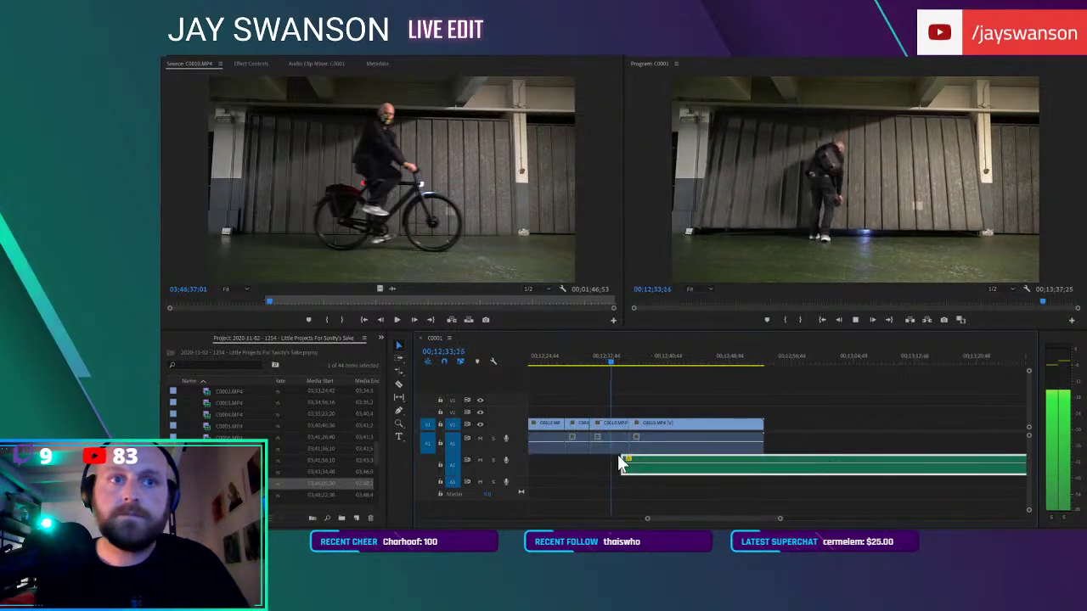
key("equal")
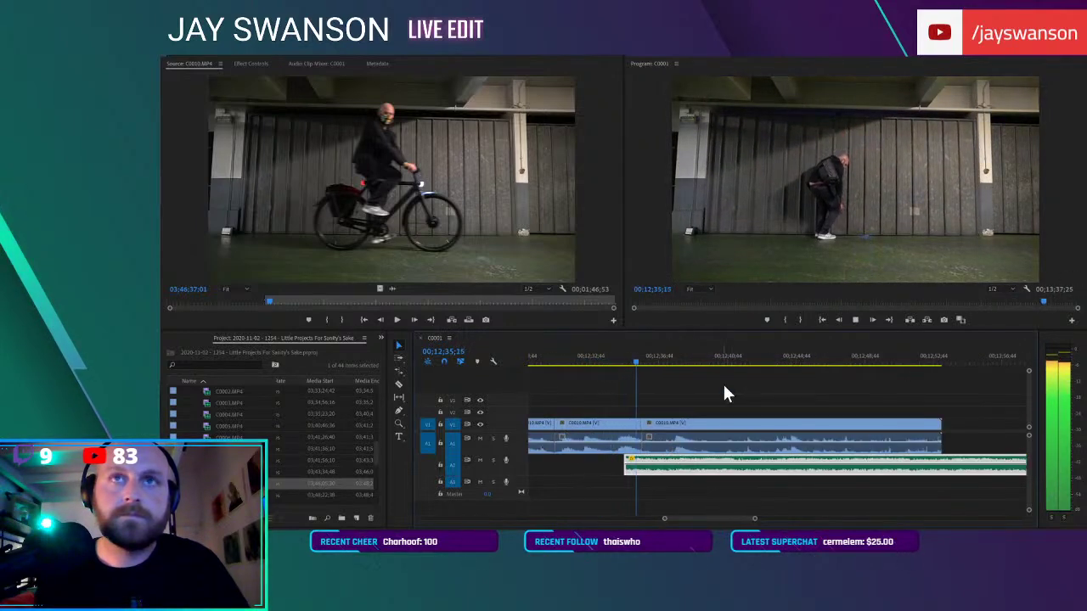
Shift the last C0010 piece slightly so its cut falls at about 00;12;36;00 with the music, and replay
key("c")
left_click(624, 355)
key("v")
left_click(651, 427)
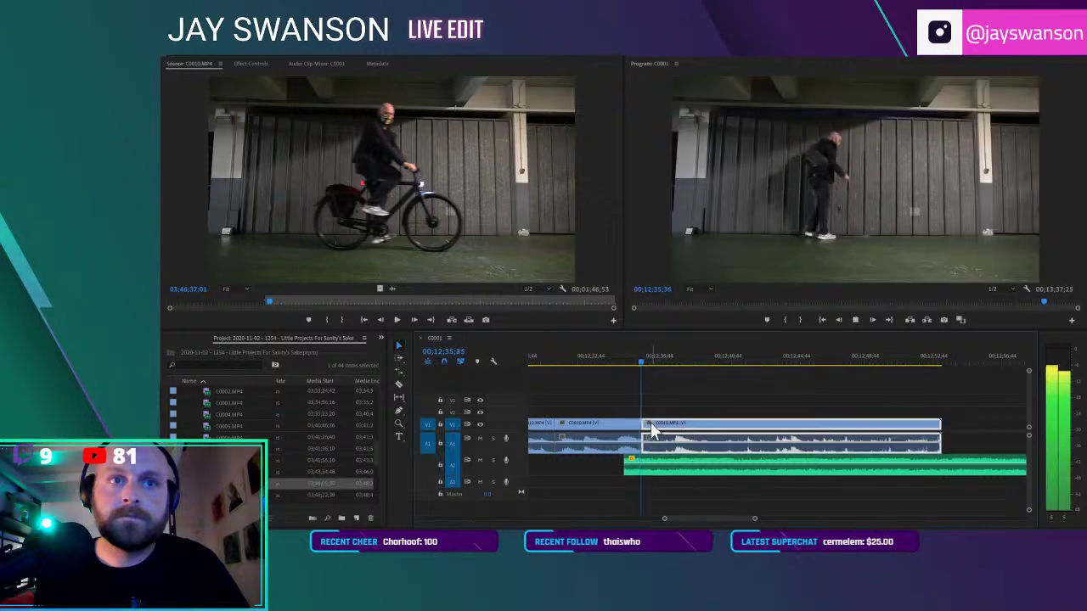
key("j")
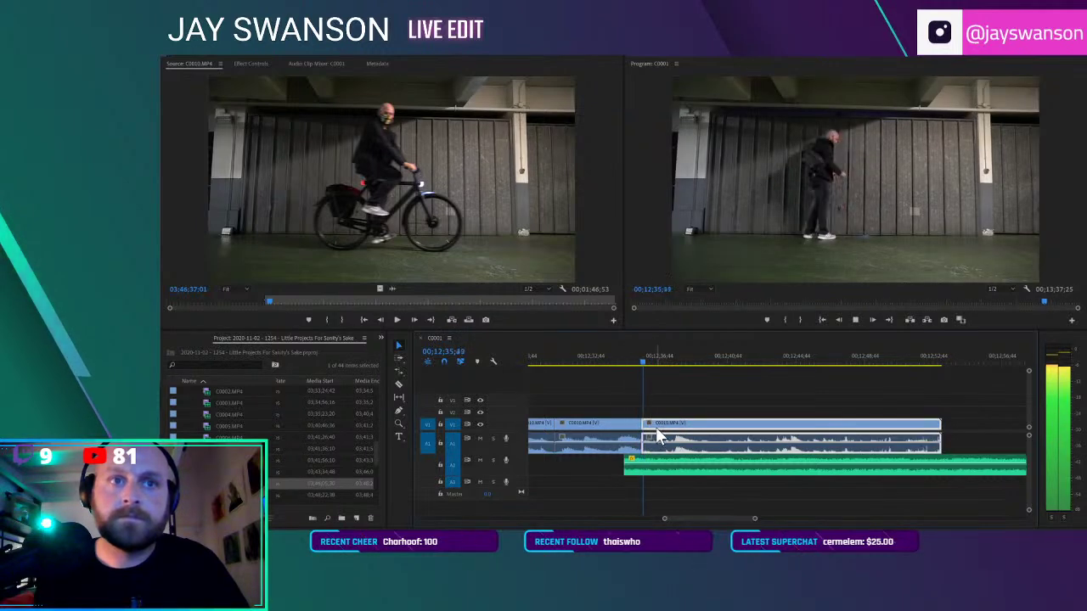
key("space")
left_click_drag(649, 424, 654, 423)
left_click(644, 423)
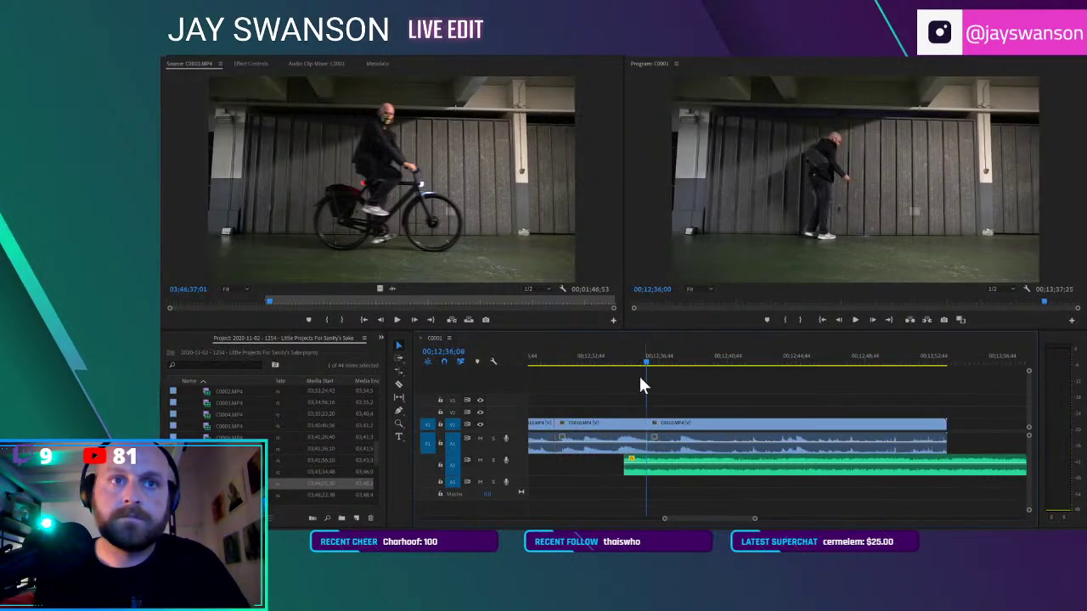
key("space")
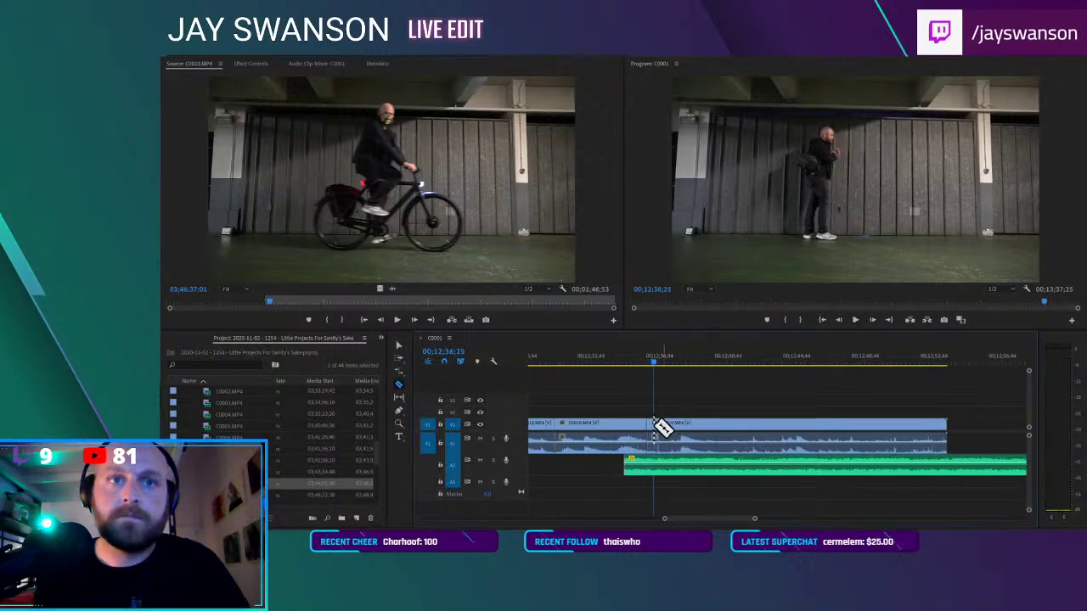
Cut C0010 at about 00;12;36;25, trim the start of the piece after 00;12;37;06, ripple delete the gap, and replay
left_click_drag(659, 419, 680, 418)
key("space")
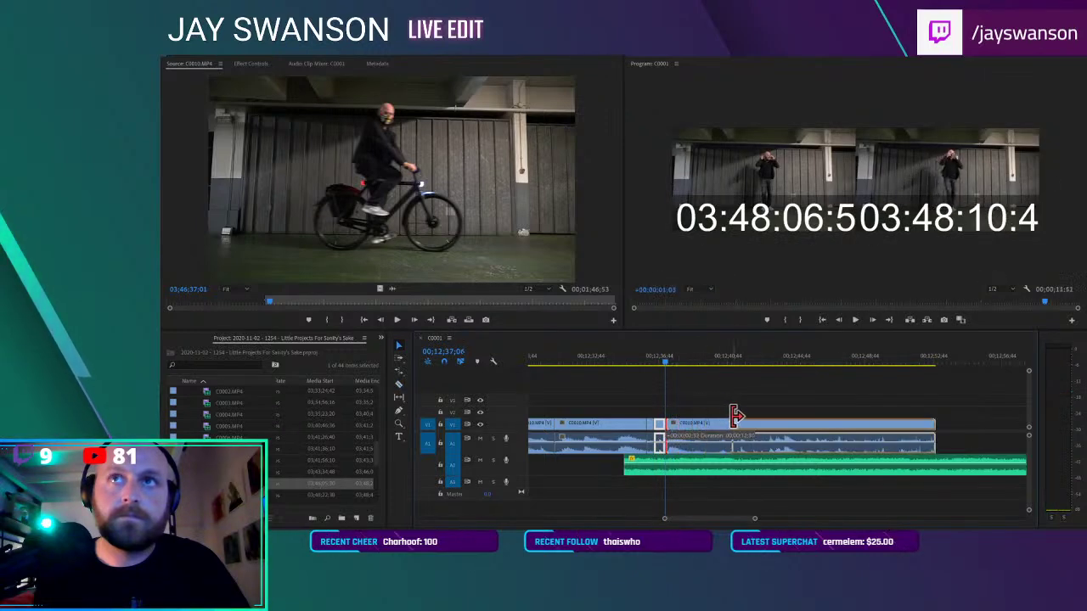
left_click_drag(747, 417, 733, 419)
left_click(709, 419)
key("Delete")
left_click(651, 364)
key("space")
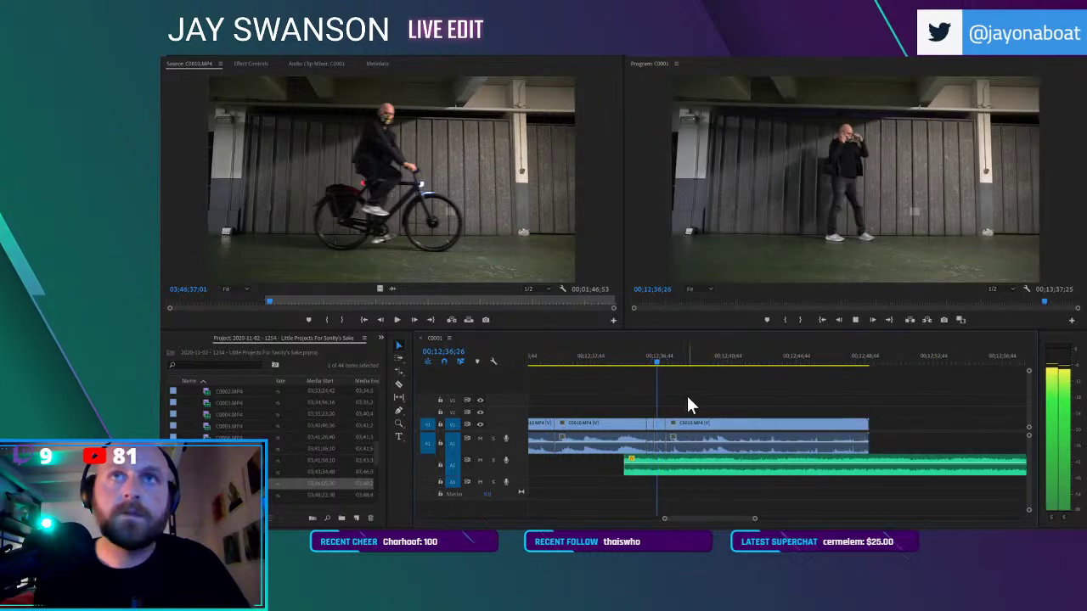
Cut C0010 at 00;12;39;24 and delete everything after the cut
key("c")
key("space")
left_click(707, 428)
key("v")
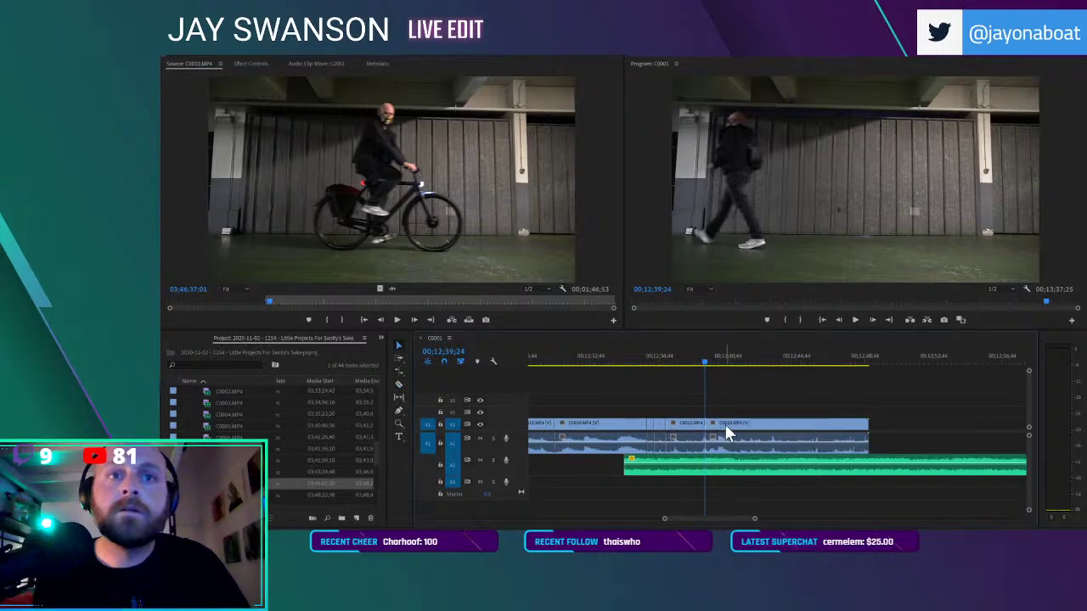
left_click(716, 422)
key("Delete")
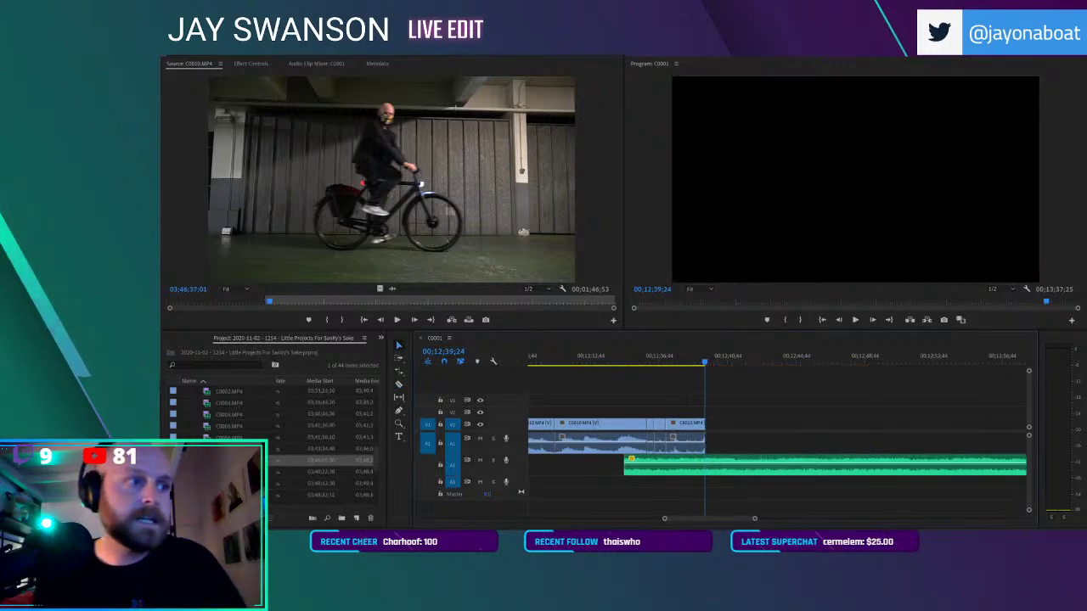
Mark a 00;00;02;40 section of C0011.MP4 with the kettle being filled, append it after C0010 on V1, and play it
double_click(229, 472)
left_click_drag(171, 302, 219, 311)
scroll(752, 418, "down", 3)
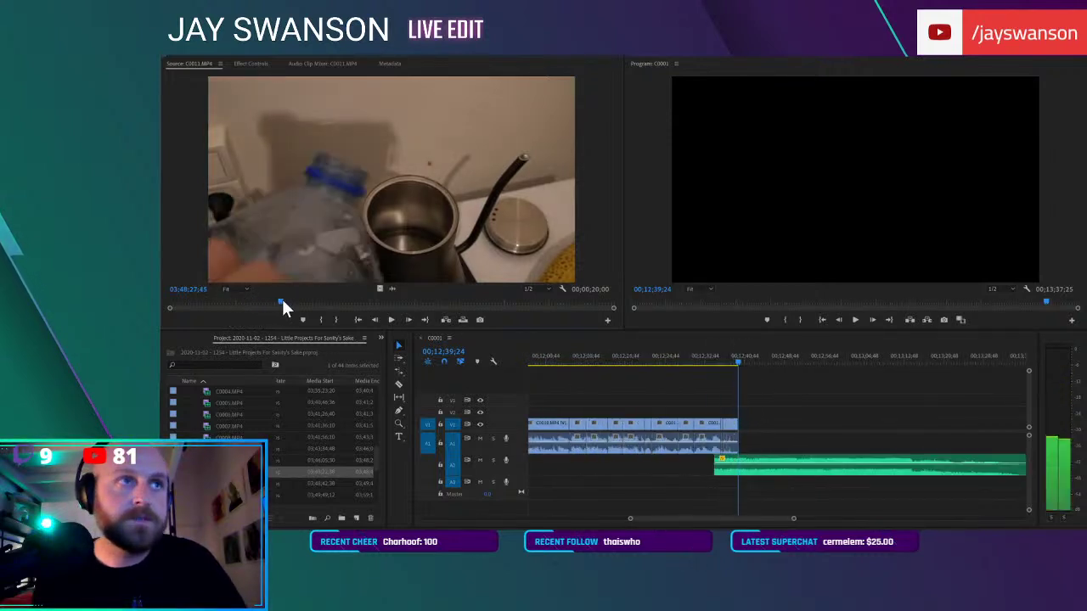
left_click(321, 316)
key("space")
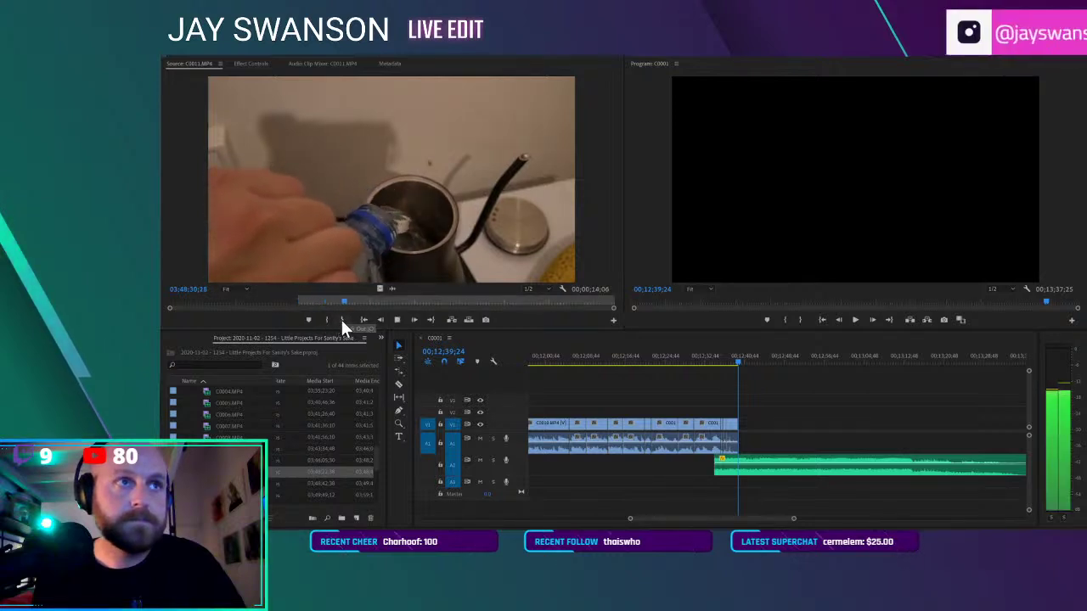
left_click(343, 319)
left_click_drag(738, 422, 743, 419)
key("space")
Cut the music at about 00;12;39;55, move its remainder well past the footage, and save the project
key("c")
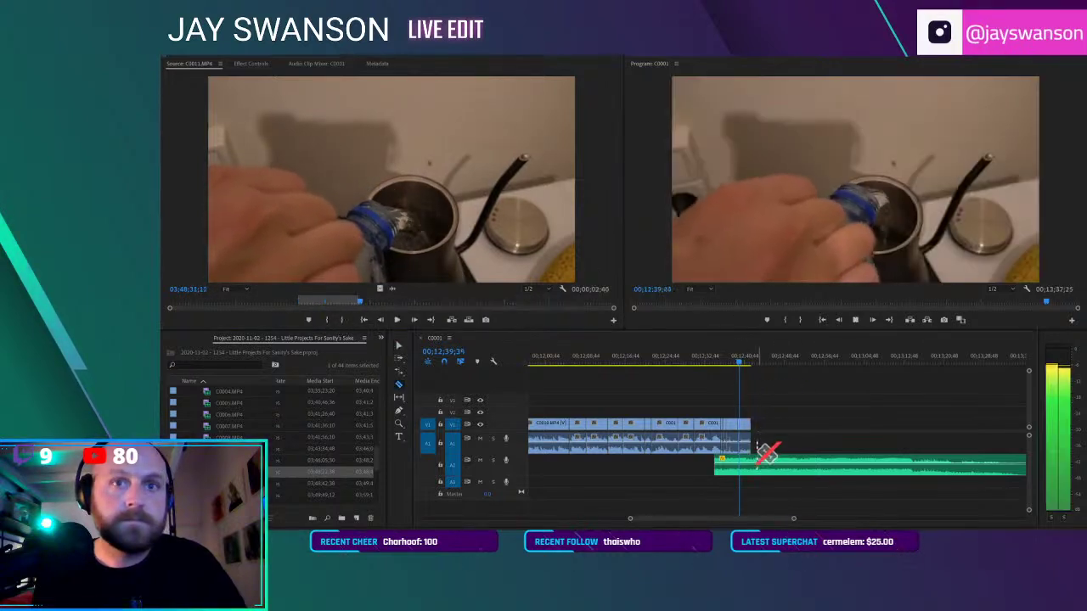
left_click_drag(766, 456, 933, 472)
key("ctrl+s")
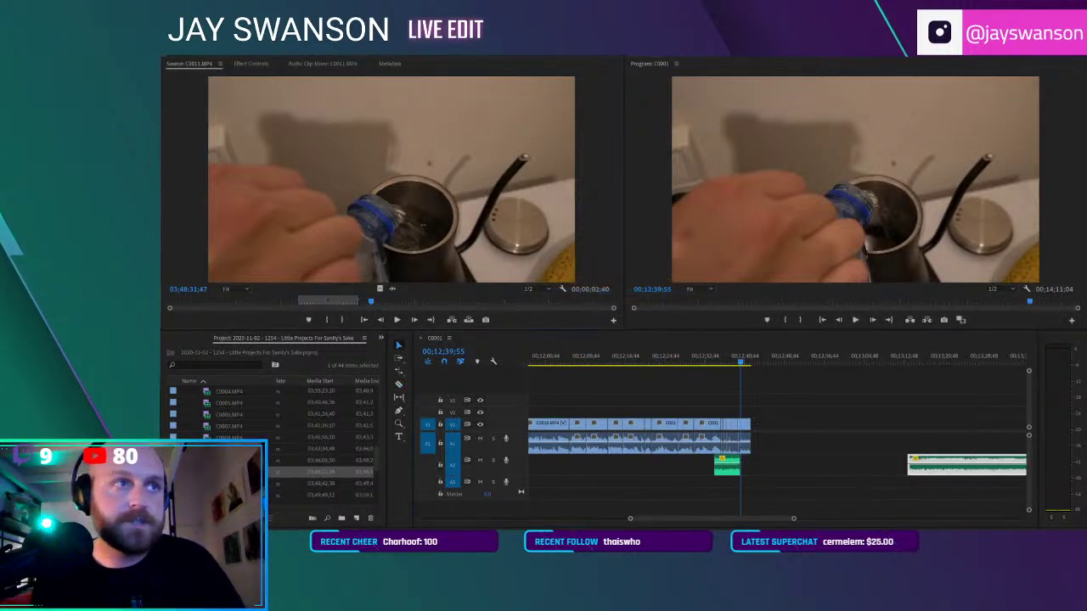
Open C0012.MP4, mark a 00;00;01;53 section of the coffee pour, and append it after C0011 on V1
left_click(428, 303)
left_click_drag(430, 301, 388, 293)
right_click(202, 485)
left_click(202, 495)
double_click(202, 484)
left_click_drag(206, 302, 429, 273)
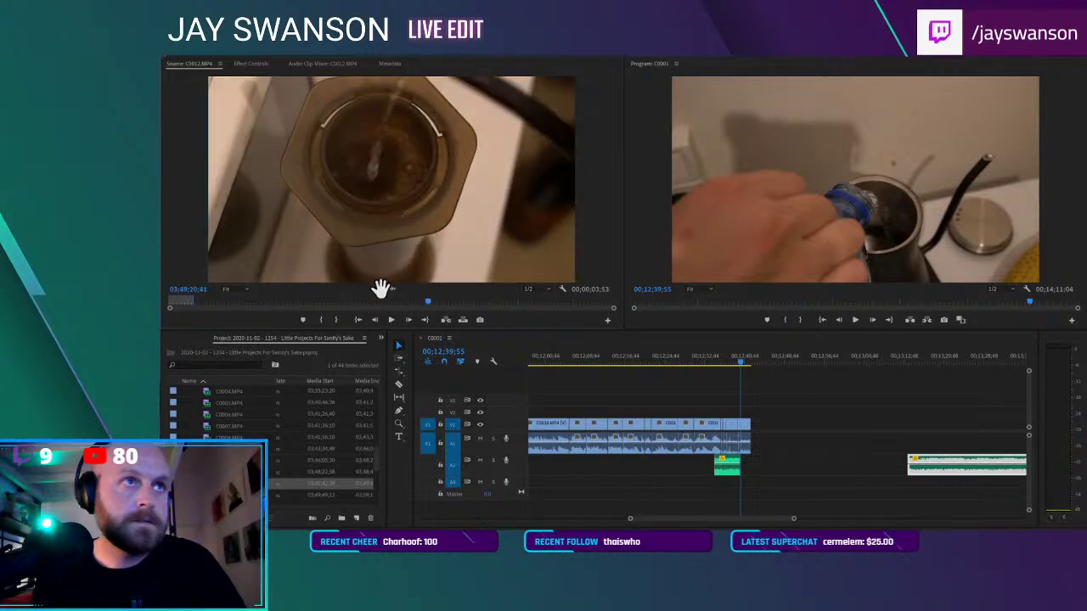
key("space")
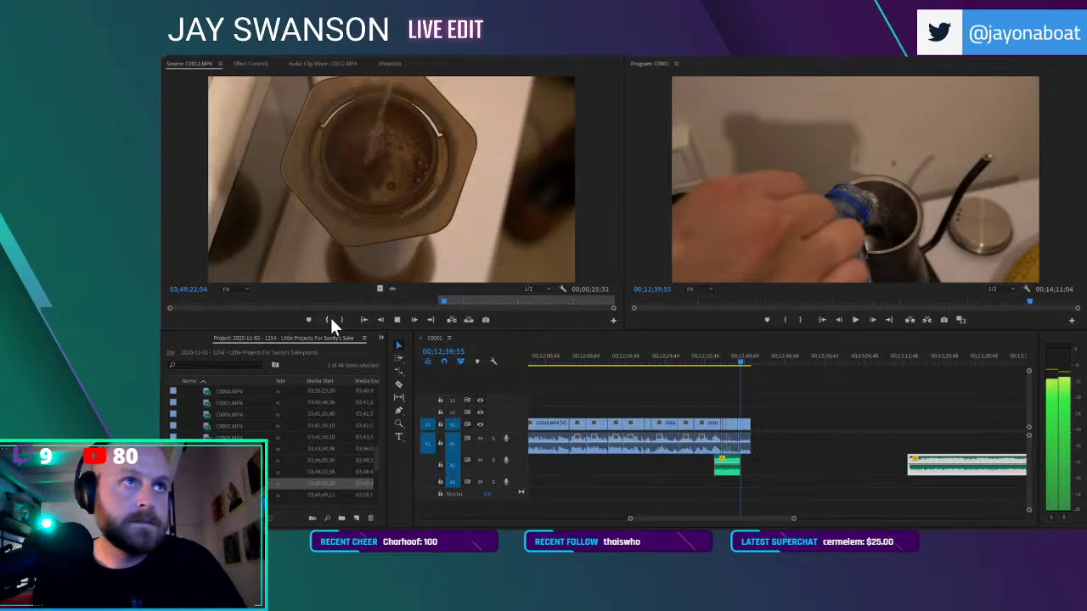
left_click(342, 321)
left_click_drag(377, 242, 761, 434)
Trim the end of C0011 to about 00;12;41;50, move C0012 back against it, and replay
key("space")
scroll(766, 428, "up", 5)
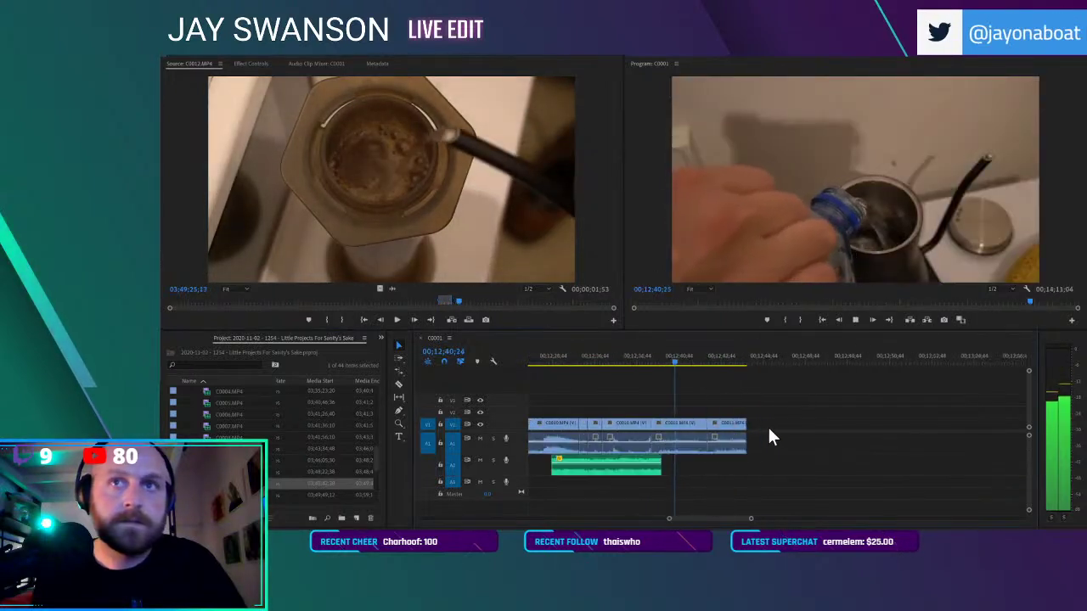
key("space")
left_click(718, 426)
key("space")
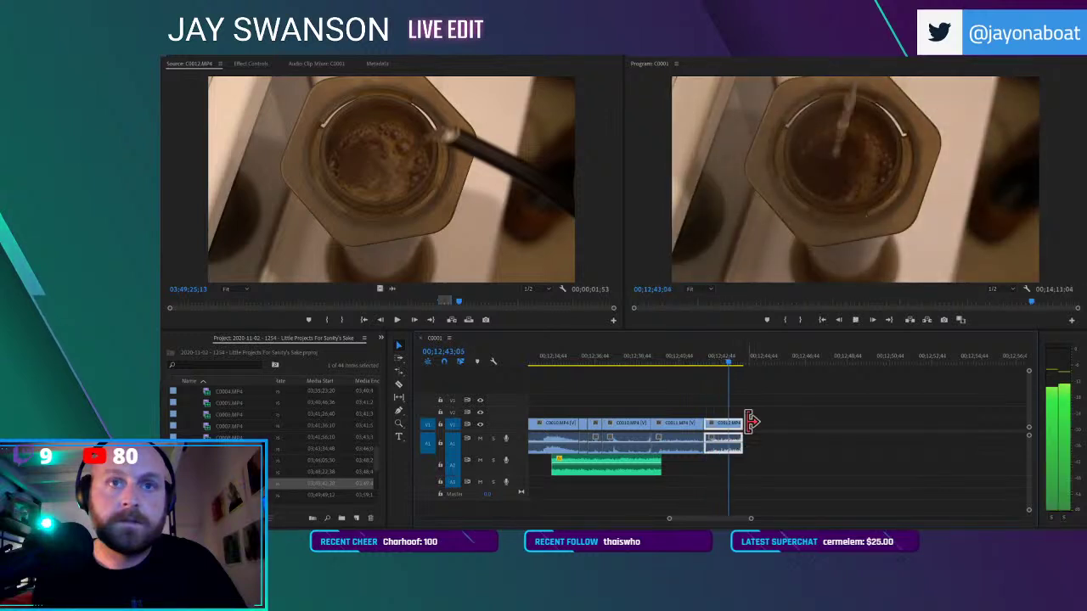
Open C0013.MP4 in the source view and set its in point at 03;49;54;39, where the sipping sound starts
scroll(228, 473, "down", 1)
double_click(223, 472)
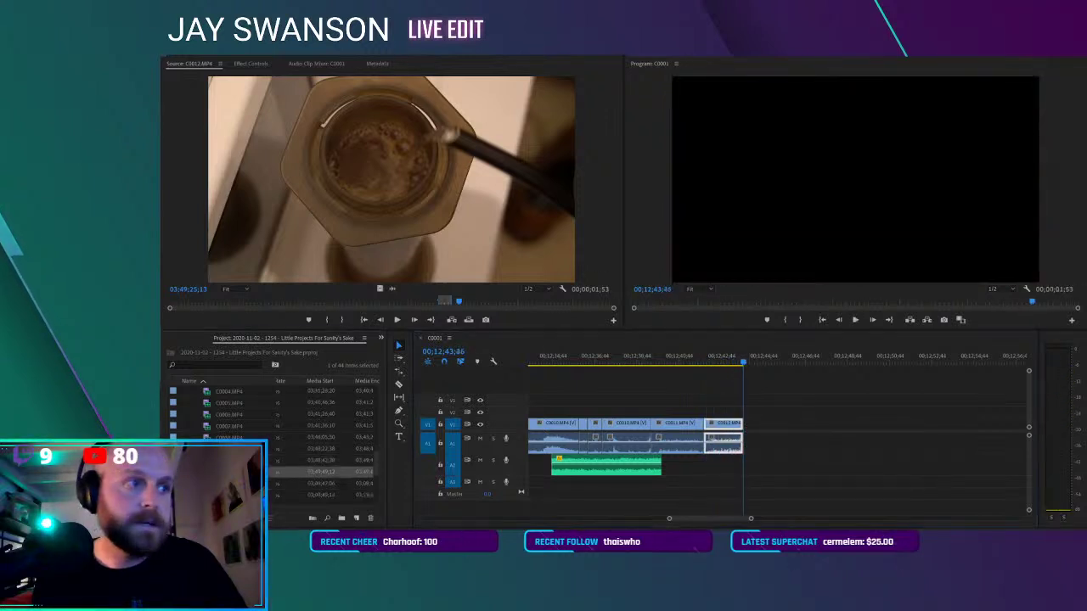
mouse_move(175, 303)
left_mouse_down()
mouse_move(187, 303)
mouse_move(171, 301)
left_mouse_up()
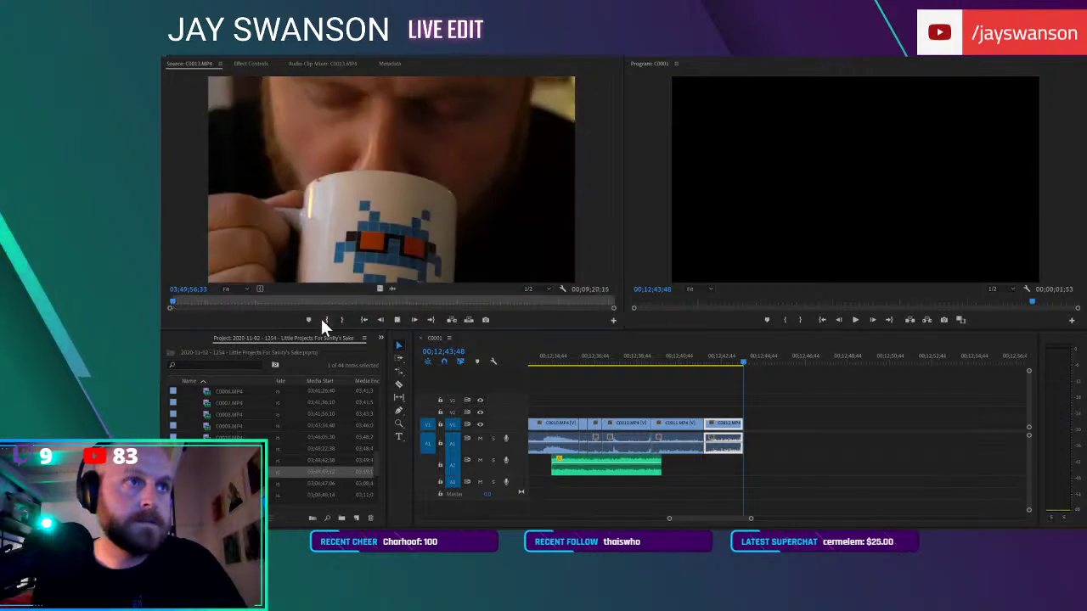
left_click(393, 318)
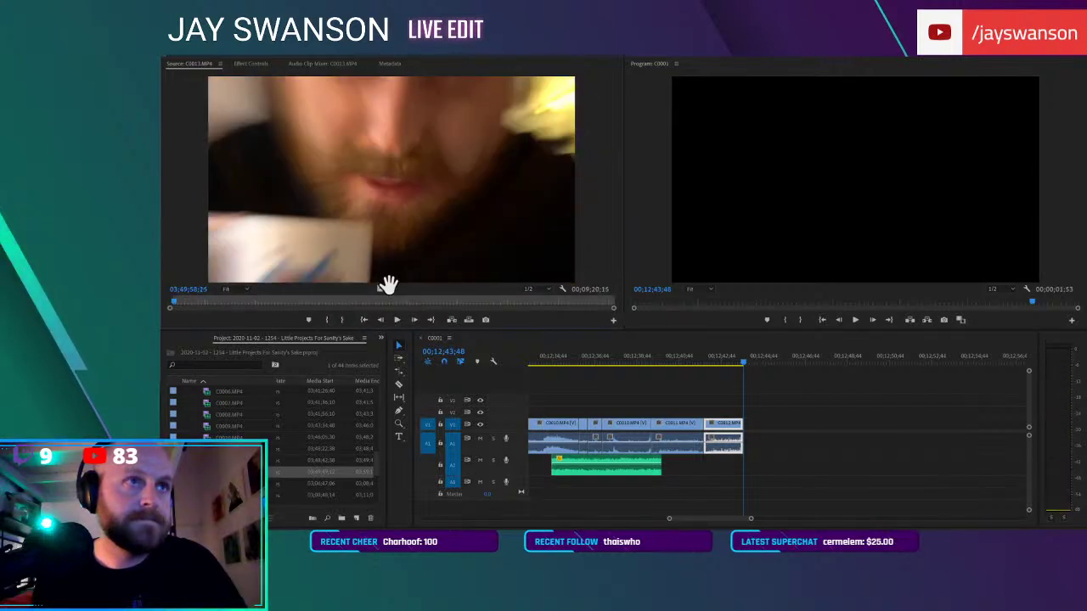
left_click(390, 285)
left_click_drag(602, 310, 396, 310)
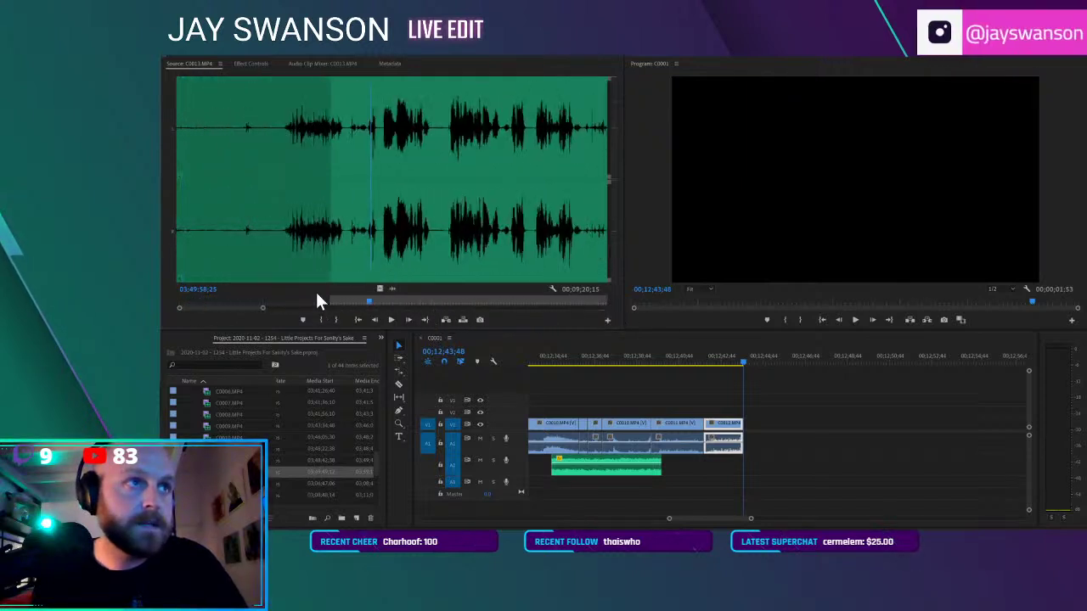
left_click(291, 303)
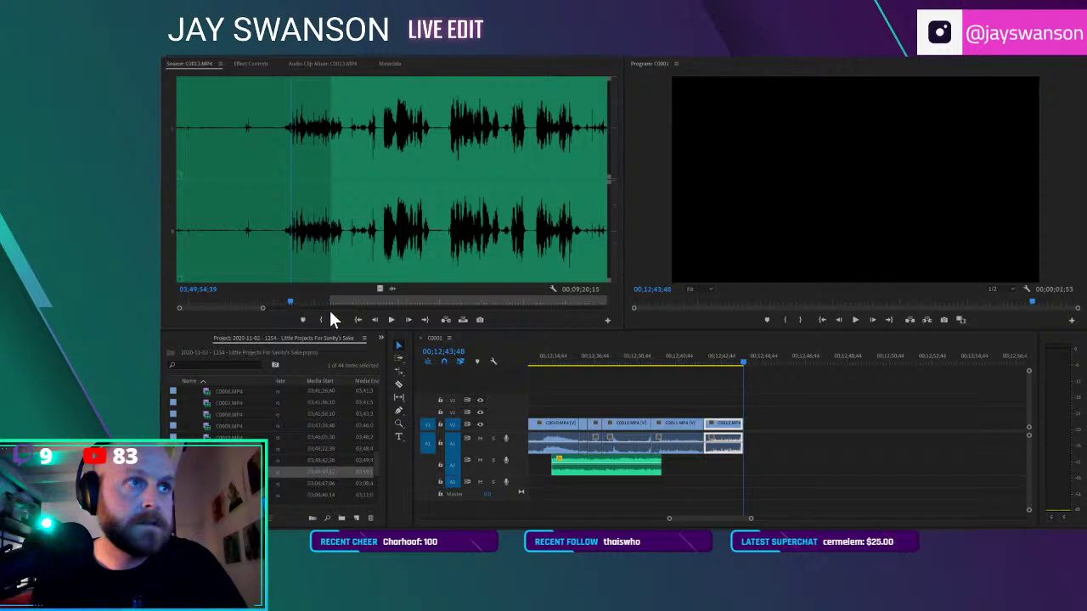
key("i")
Append the marked C0013 footage after C0012 on V1 and save the project
key("space")
left_click_drag(396, 288, 747, 433)
scroll(803, 357, "down", 15)
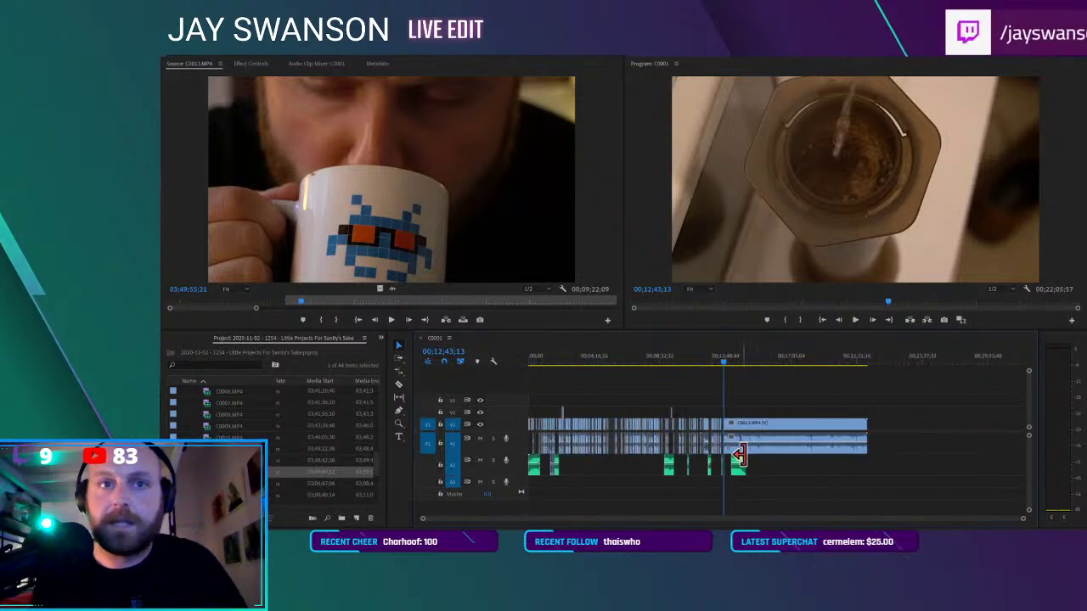
key("ctrl+s")
Move the remaining music on A2 to the end of the C0013 clip, leaving the view at C0013's start
left_click_drag(738, 467, 874, 466)
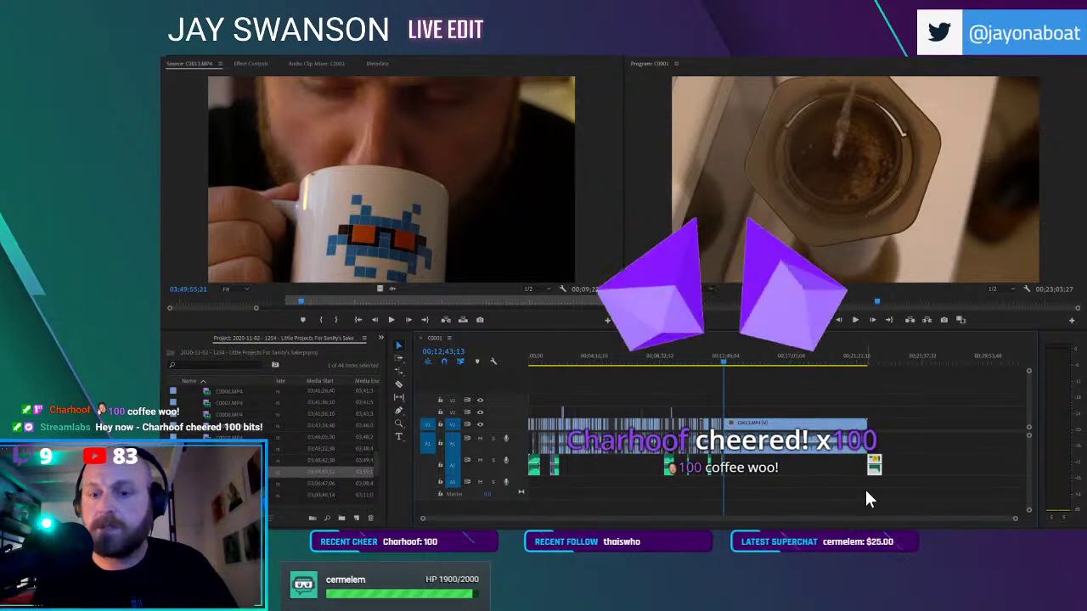
scroll(726, 398, "up", 3)
scroll(727, 398, "up", 5)
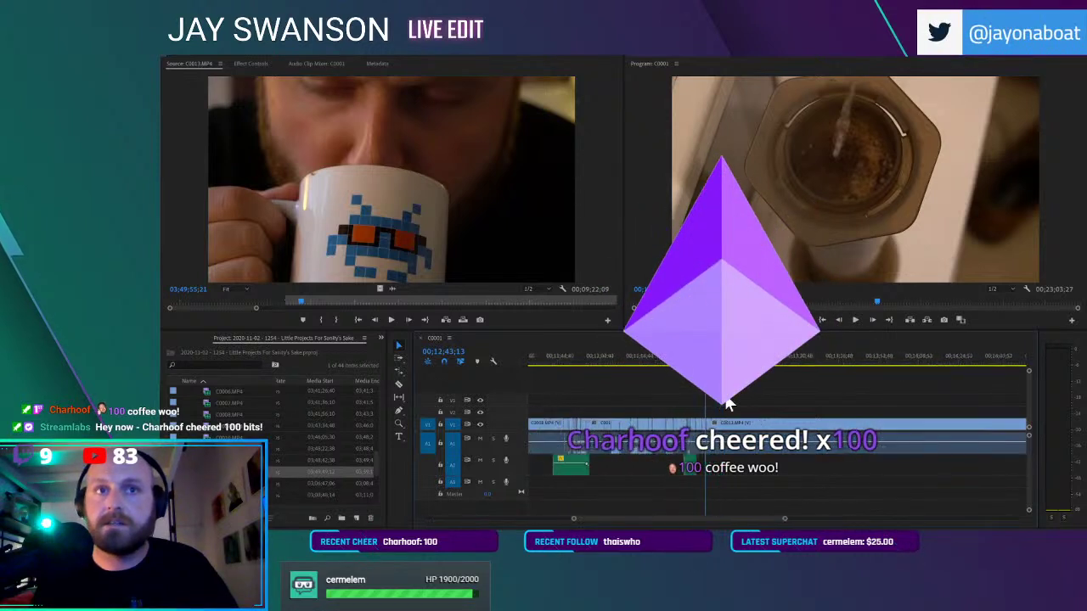
Save the project and replay the transition from C0012 into the opening sip of C0013
key("ctrl+s")
key("equal")
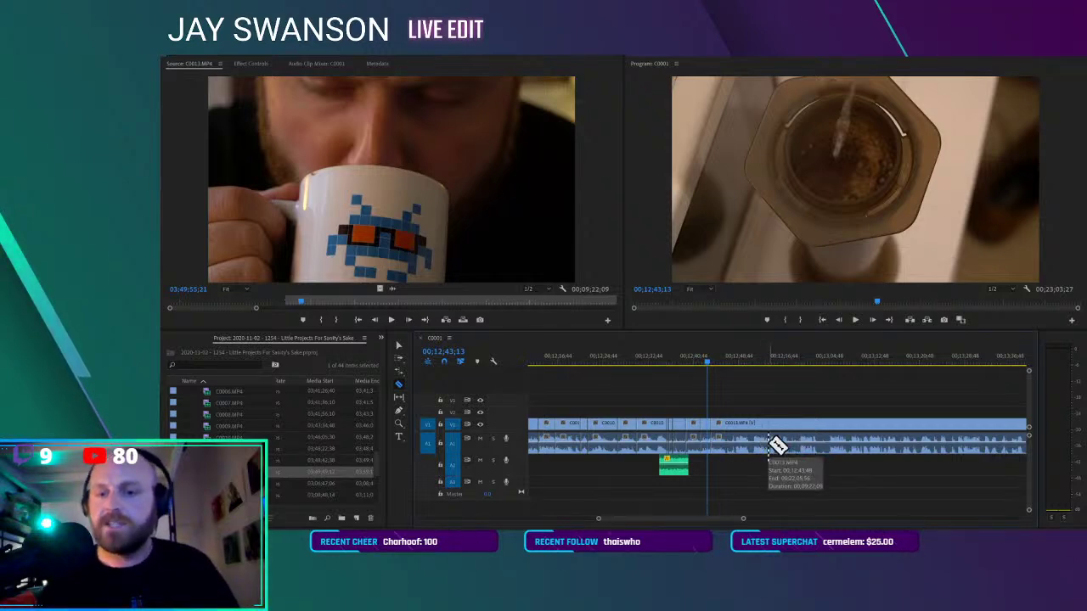
scroll(759, 413, "up", 2)
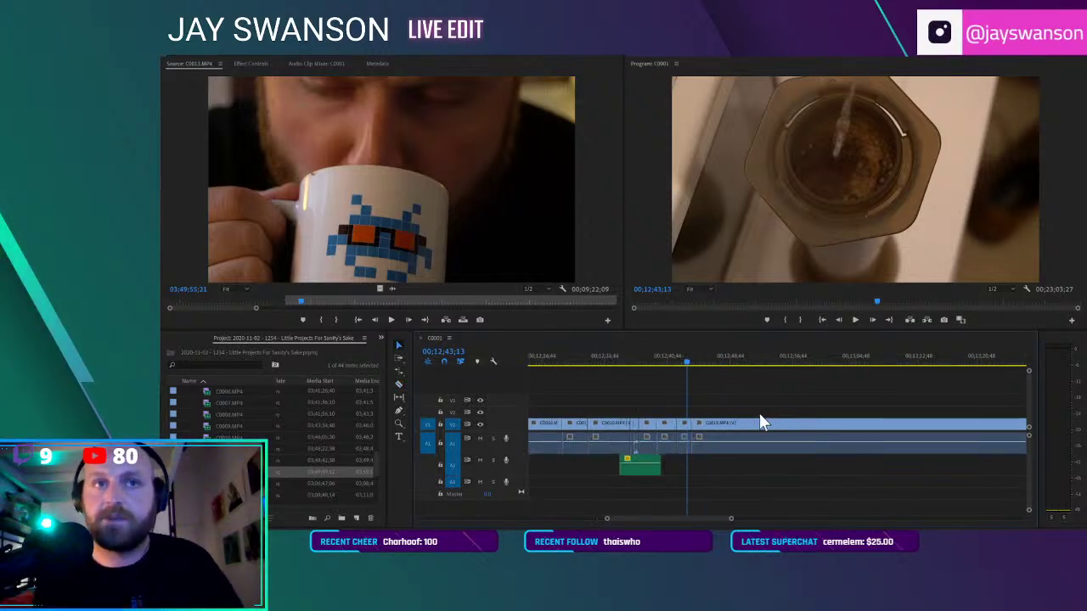
left_click(650, 357)
key("space")
scroll(737, 393, "up", 1)
scroll(738, 392, "up", 2)
key("c")
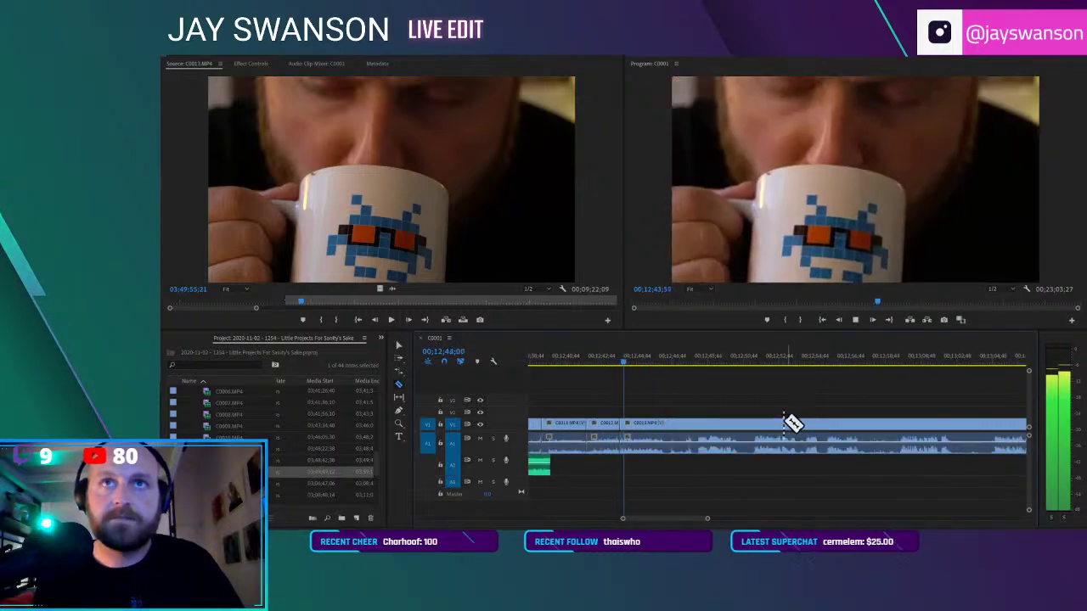
key("space")
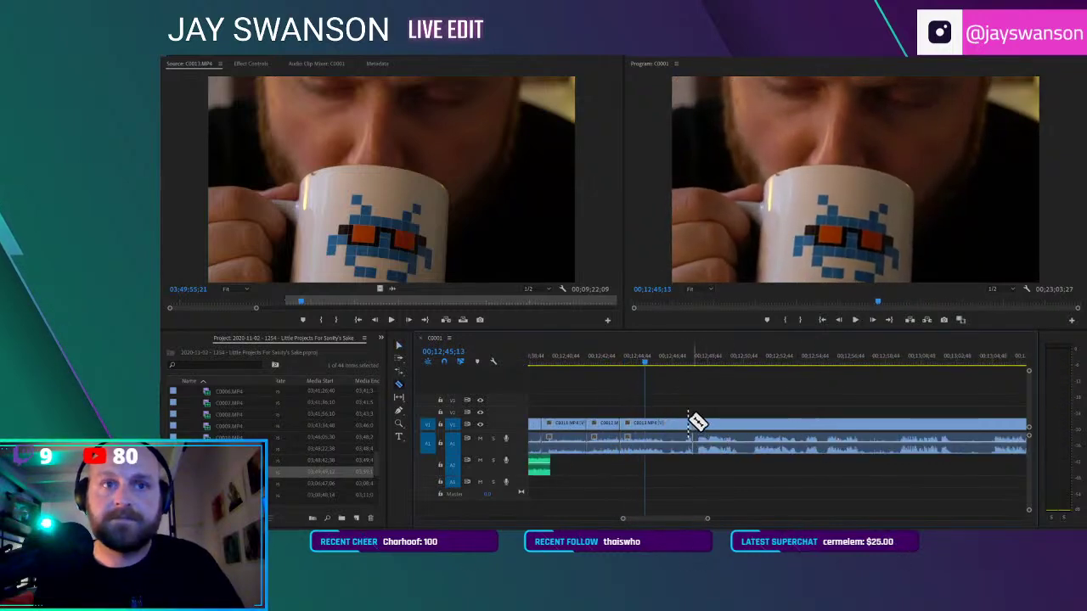
Cut out the pause between the sip and the first words of C0013 at about 00;12;45, and replay
key("space")
key("v")
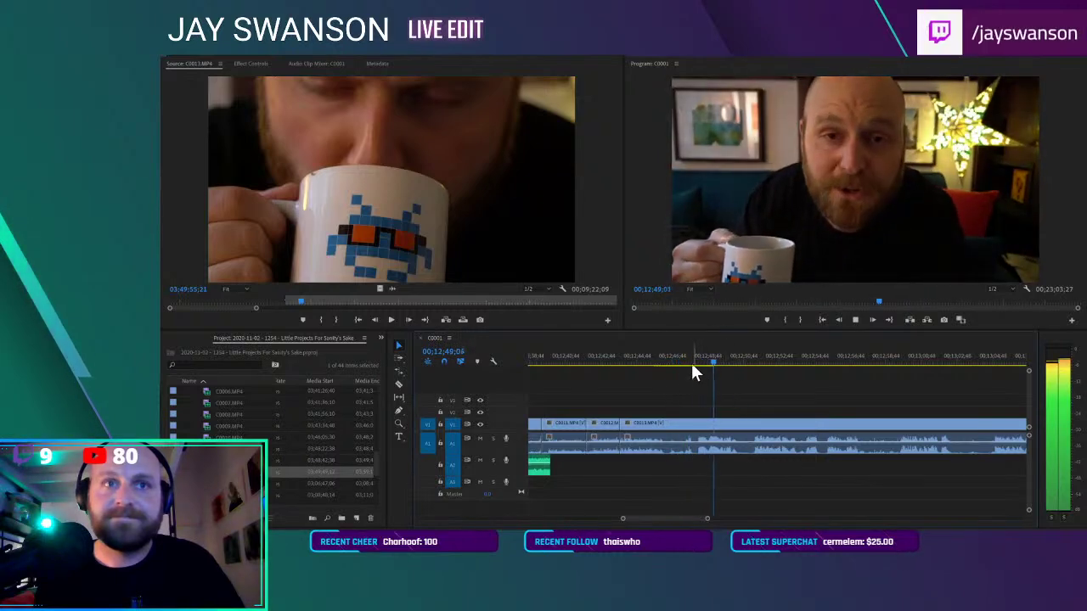
left_click(687, 364)
key("c")
key("space")
key("a")
left_click(671, 437)
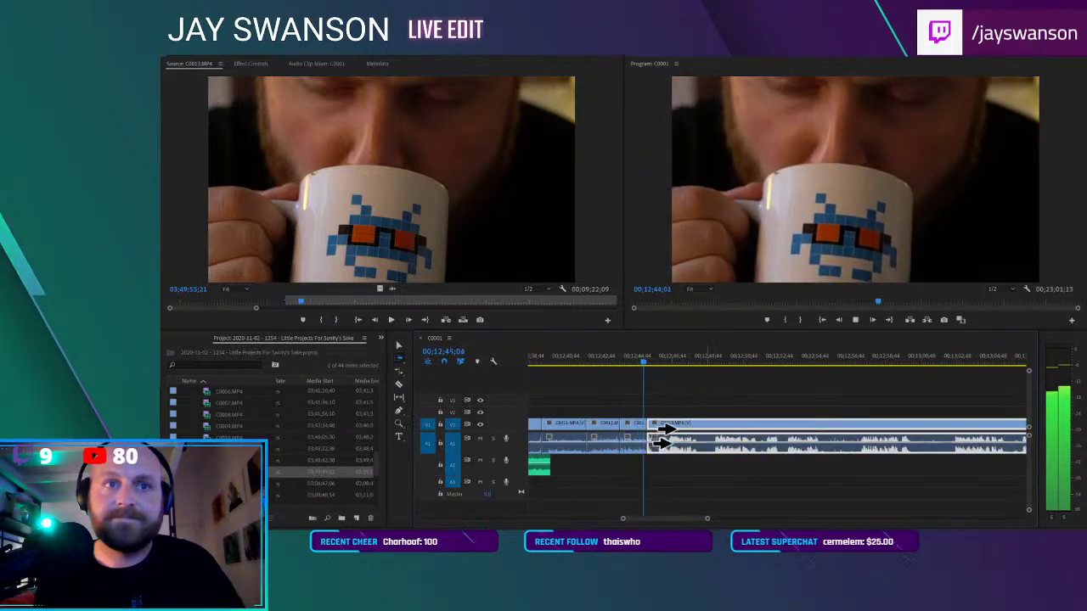
left_click_drag(662, 363, 630, 362)
key("space")
left_click(672, 394)
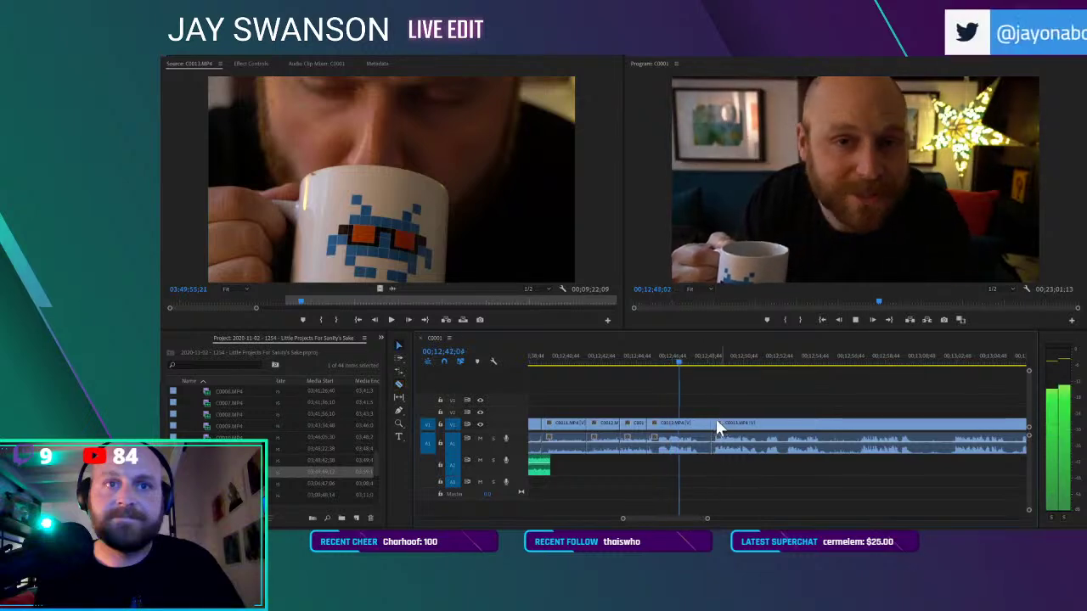
Adjust the jump cut after C0013's first spoken line, undo the last change, and replay
left_click(717, 439)
mouse_move(705, 434)
left_mouse_down()
mouse_move(718, 432)
mouse_move(703, 431)
left_mouse_up()
left_click(688, 363)
key("ctrl+z")
key("space")
Split C0013 at the next pause in speech and pull the remaining footage back to close it
key("c")
left_click(850, 424)
key("a")
left_click_drag(856, 440, 825, 438)
Cut out the pause in C0013 at about 00;13;00, close the gap, and save the project
key("c")
scroll(839, 423, "down", 1)
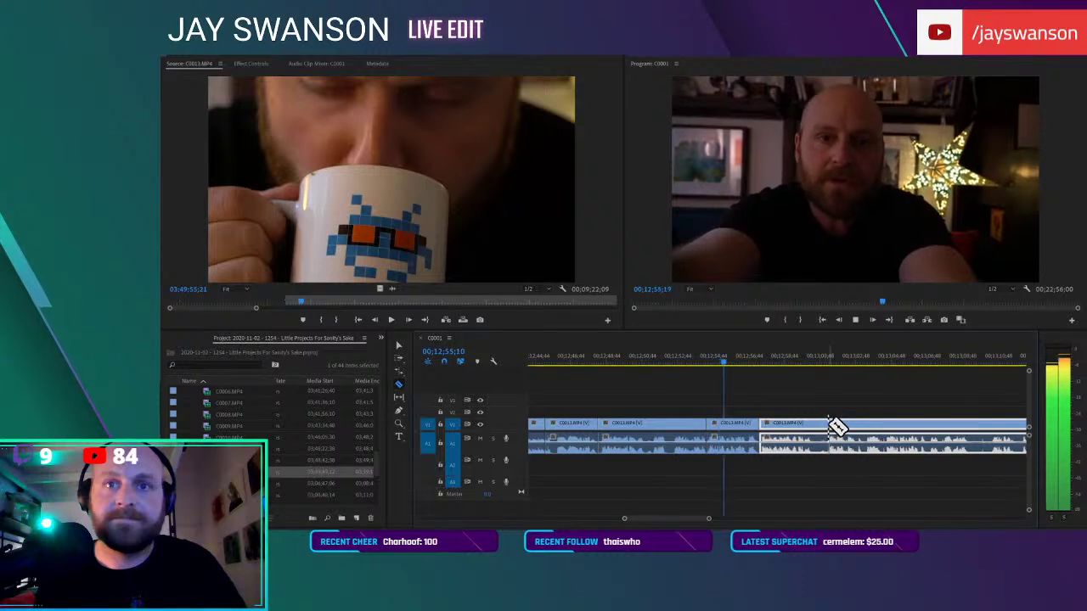
left_click(829, 419)
key("a")
left_click_drag(834, 442, 818, 441)
key("ctrl+s")
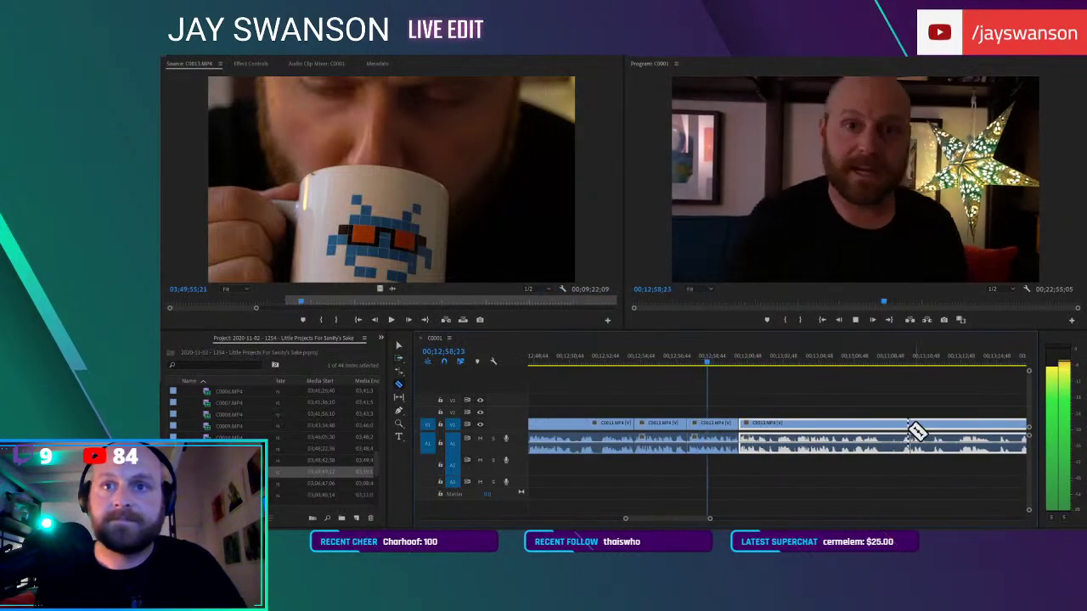
Remove the silent stretch of C0013 at about 00;13;08 and close the gap
left_click(901, 422)
key("a")
left_click_drag(908, 445, 890, 451)
Split C0013 near 00;13;11 and tighten the short pause there with a jump cut
scroll(868, 427, "down", 2)
key("c")
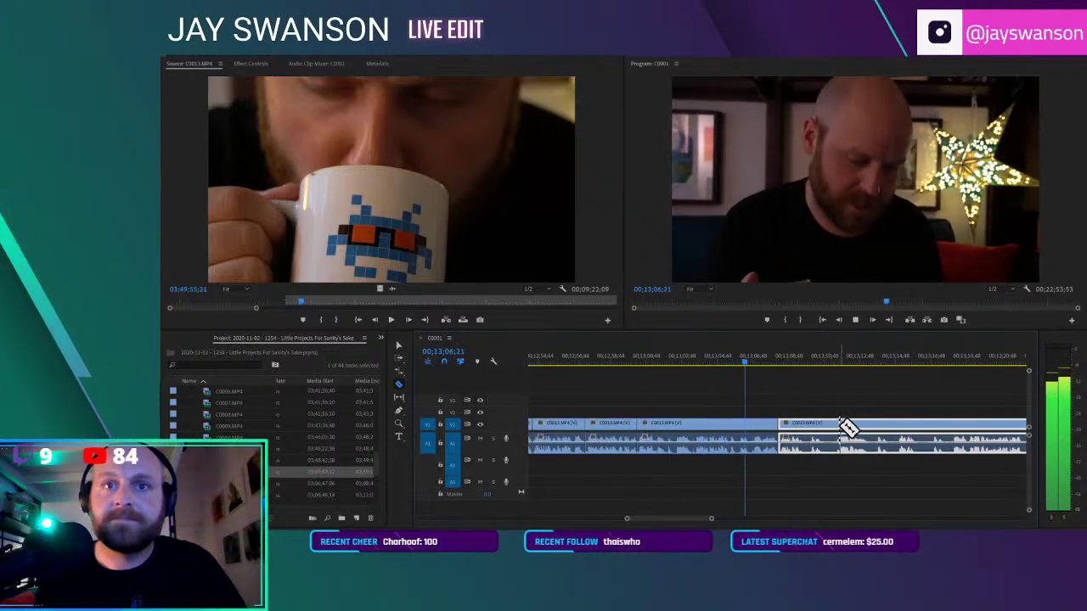
left_click(835, 422)
key("v")
left_click_drag(842, 435, 833, 437)
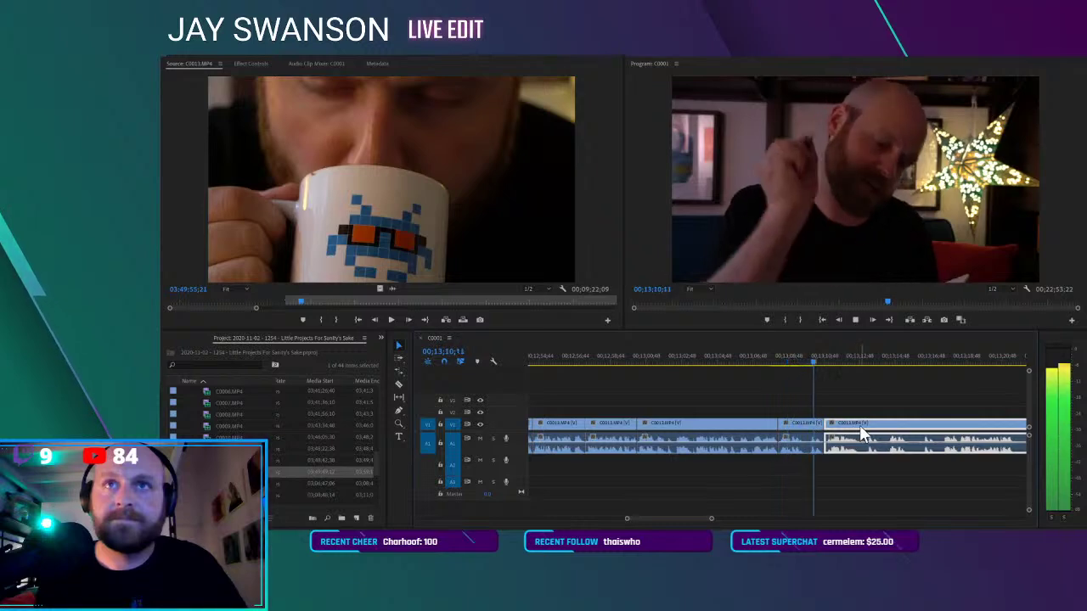
key("c")
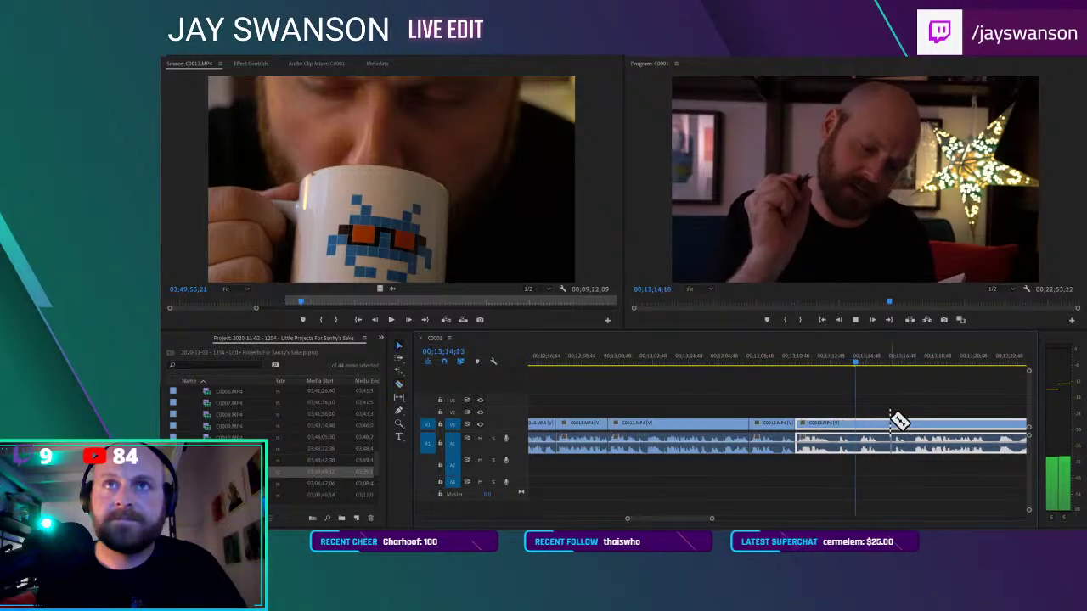
key("v")
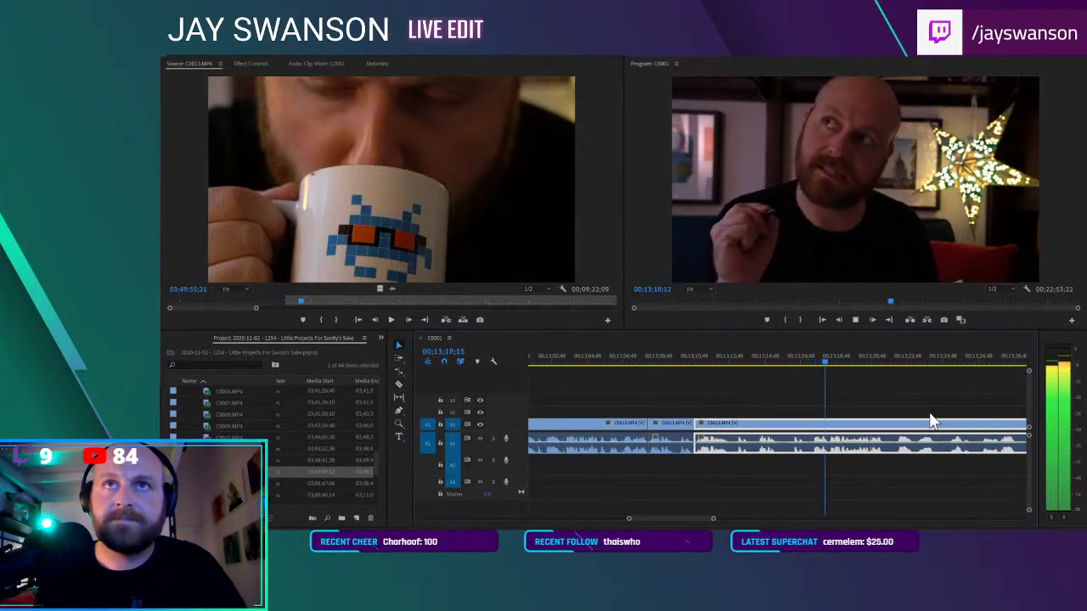
key("c")
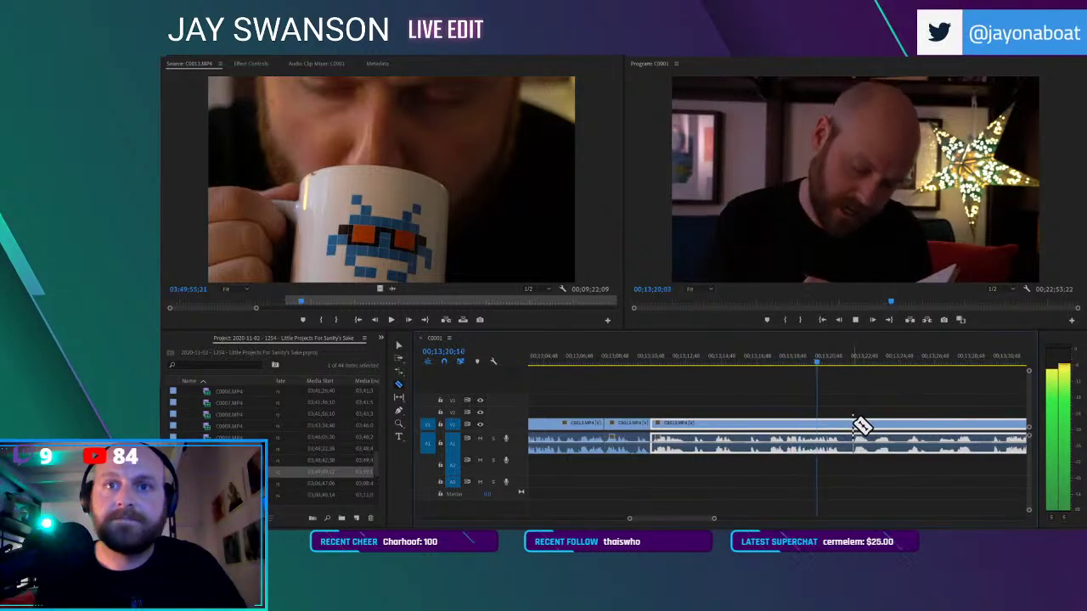
left_click(856, 423)
key("ctrl+z")
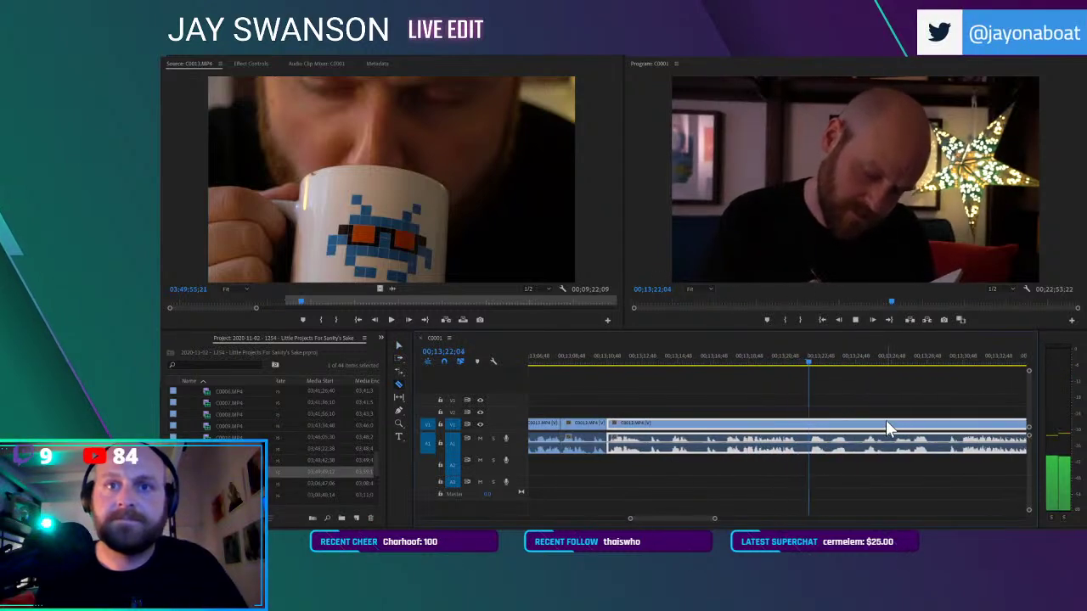
Split C0013.MP4 at about 00;13;24 and 00;13;28, moving everything after each split earlier to cut out the pauses
key("a")
left_click(865, 429)
left_click_drag(871, 429, 861, 435)
key("c")
scroll(918, 424, "right", 3)
left_click(879, 426)
key("a")
left_click_drag(889, 433, 868, 436)
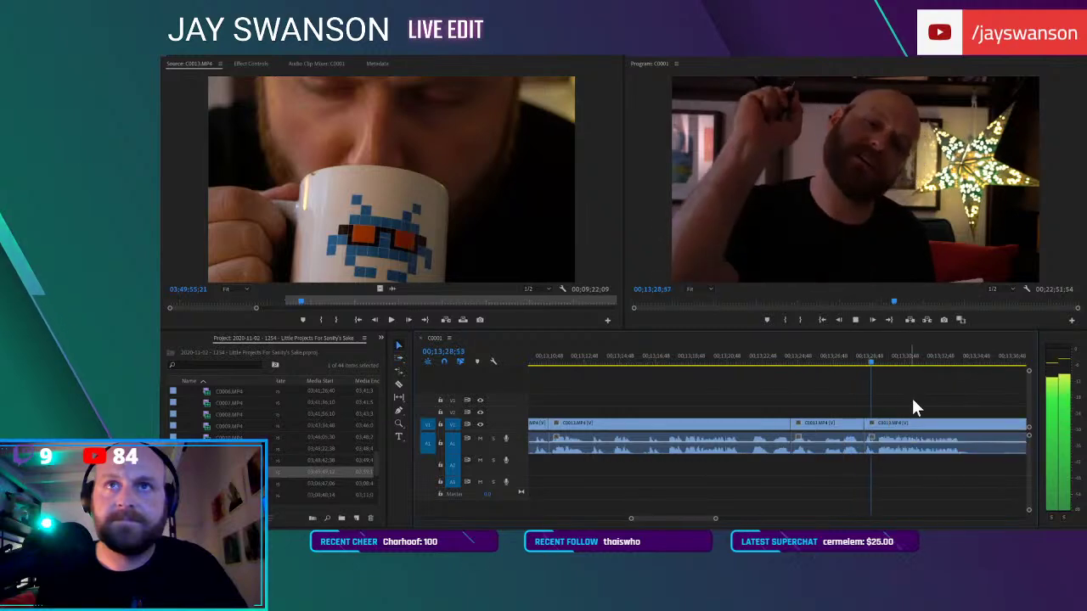
Remove the unwanted stretches after about 00;13;33 and 00;13;39 and pull the remaining footage earlier against the preceding clips
left_click_drag(946, 433, 858, 427)
key("space")
scroll(855, 407, "down", 2)
left_click(862, 421)
key("a")
key("c")
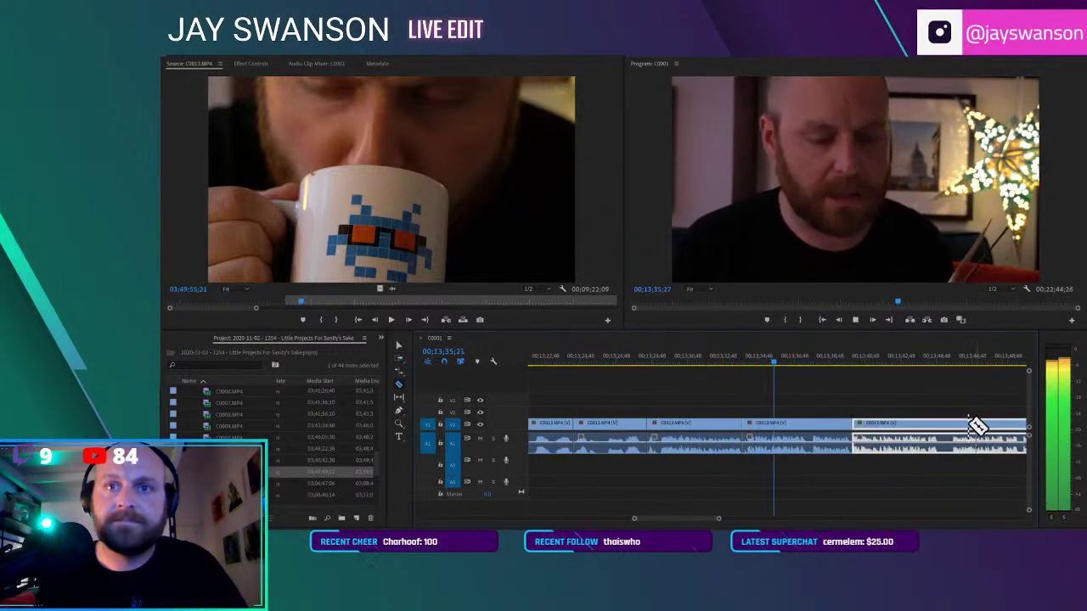
Split the last clip in the pause at about 00;13;45 and move the footage after it slightly earlier
left_click(952, 420)
key("a")
key("ctrl+z")
key("c")
left_click(952, 419)
key("a")
left_click_drag(961, 426, 949, 431)
Split the last clip at about 00;13;58 and shift the following footage earlier by about one second
key("c")
scroll(883, 425, "down", 2)
scroll(857, 427, "down", 2)
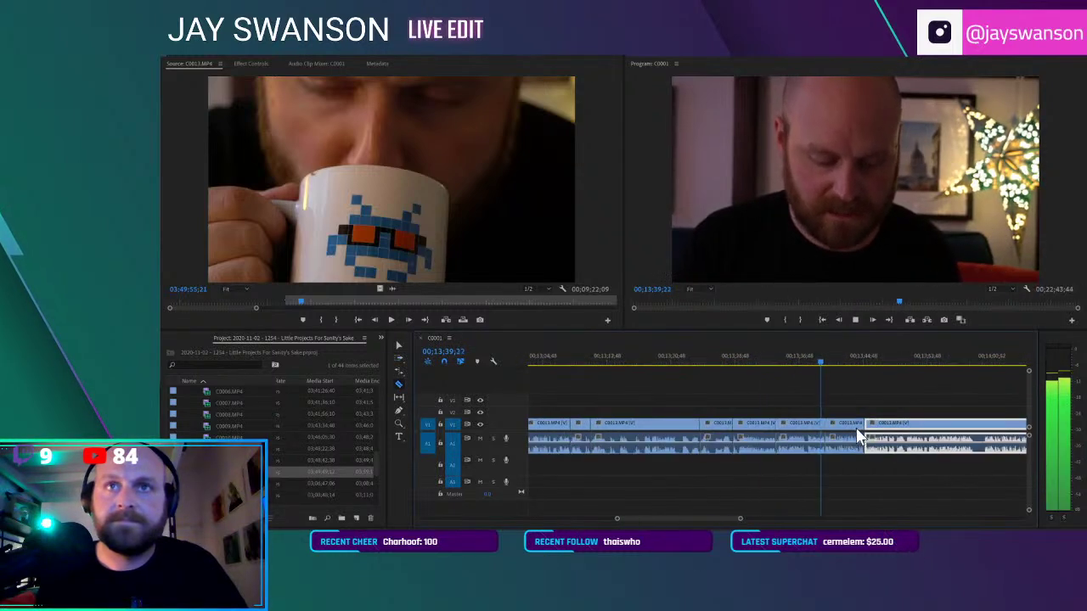
scroll(866, 429, "down", 3)
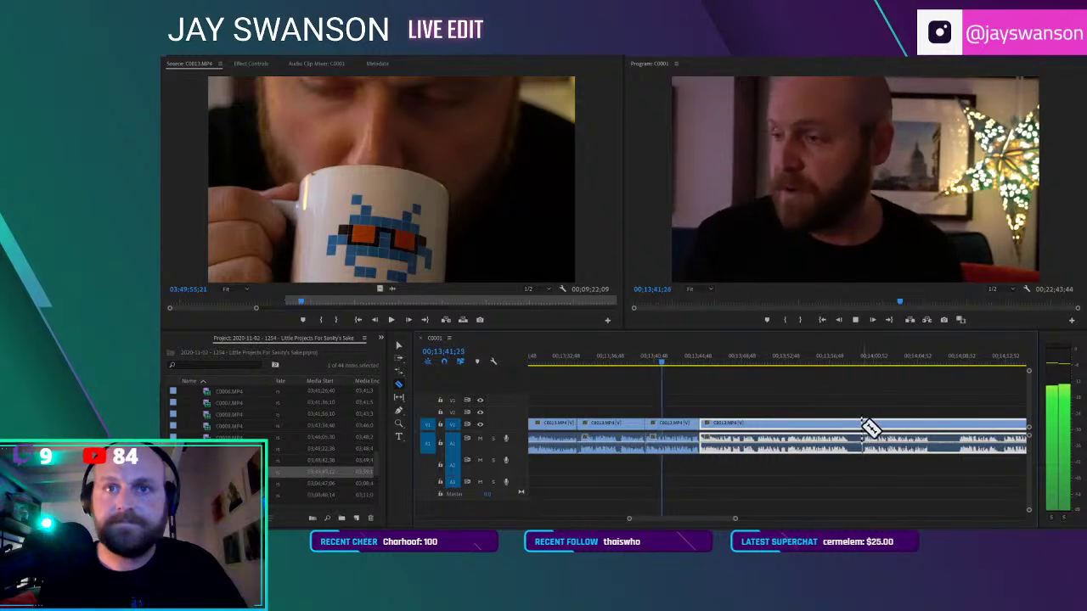
left_click(853, 437)
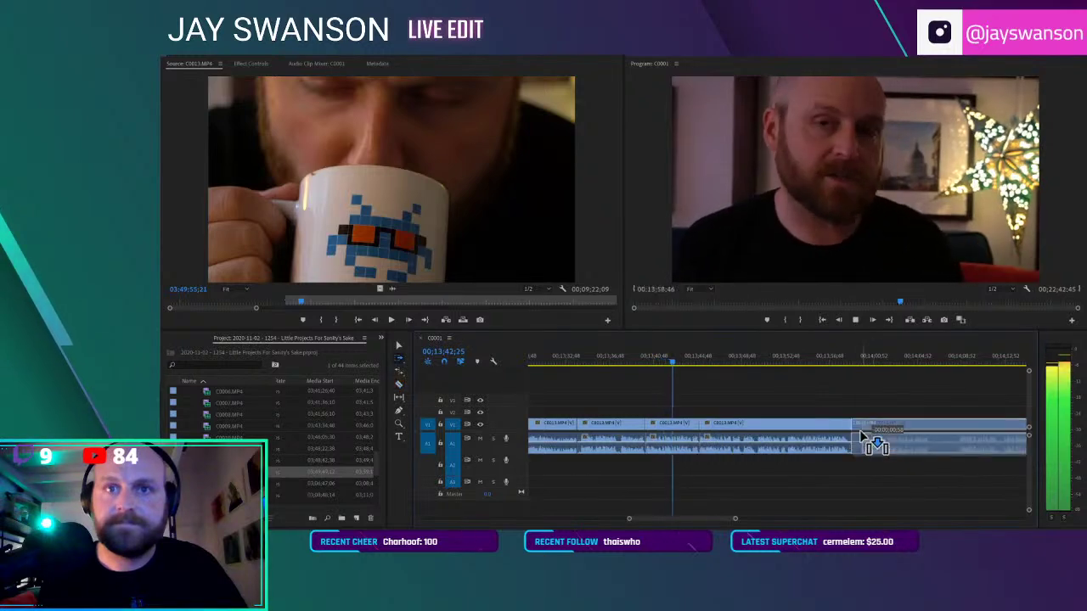
Split the footage at about 00;14;05 and pull everything after the split earlier by about two seconds
left_click(947, 420)
key("a")
left_click_drag(951, 432, 925, 435)
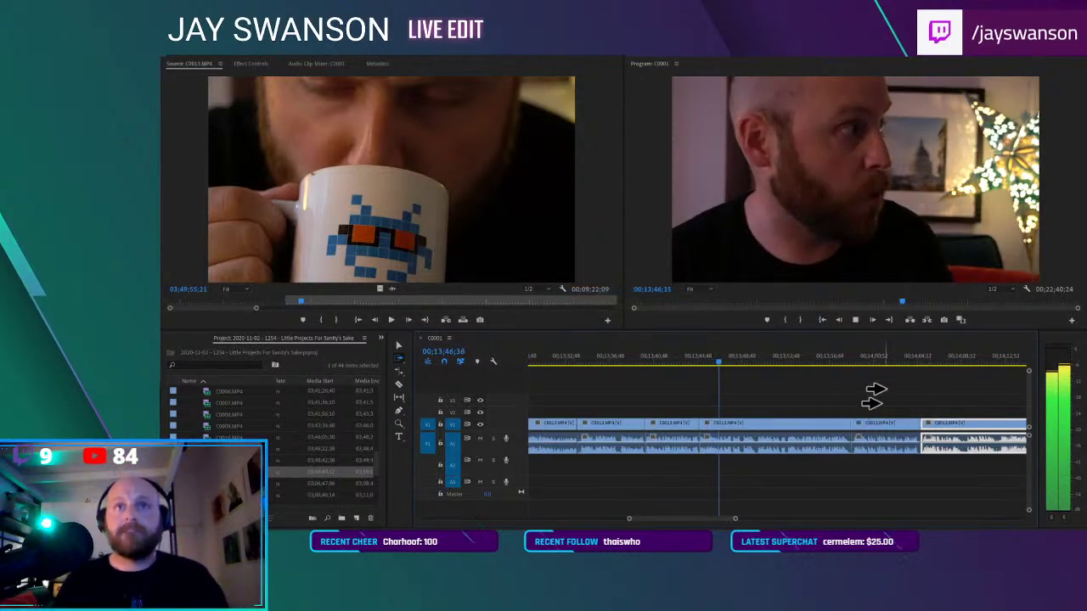
scroll(807, 441, "down", 2)
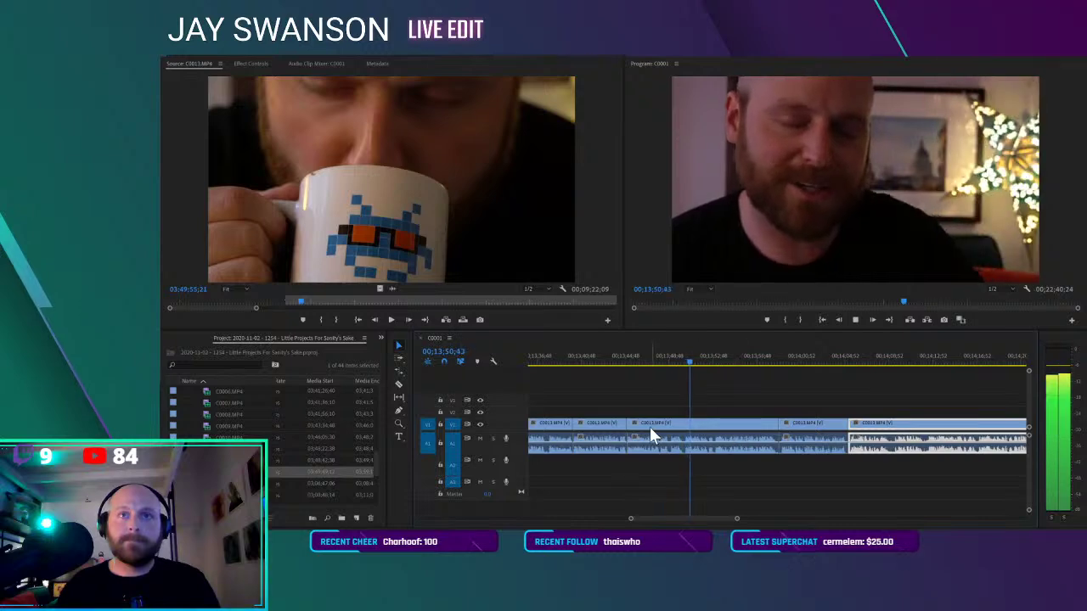
Replay the passage around 00;13;50 and split the clip there at about 00;13;50
scroll(676, 423, "up", 3)
key("c")
left_click_drag(715, 367, 689, 364)
key("space")
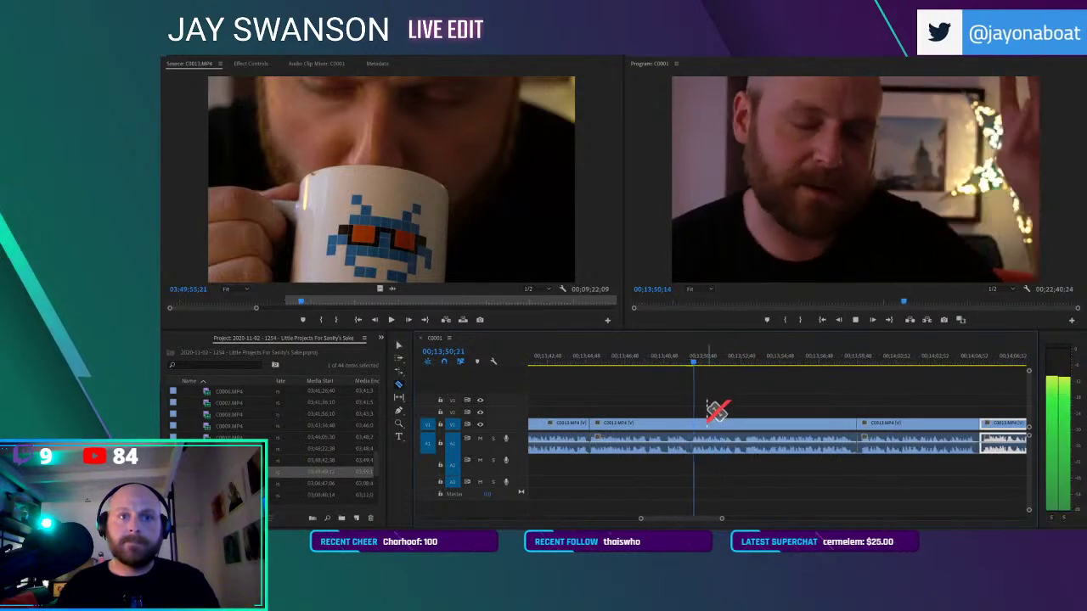
left_click(643, 365)
key("space")
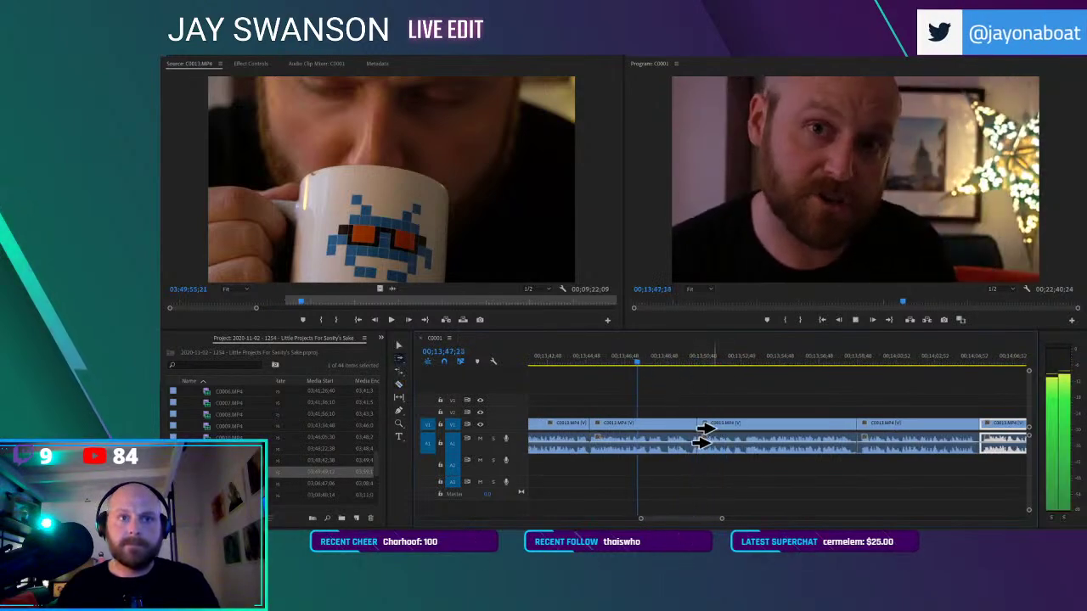
Move the footage after the new split earlier to about 00;13;48, over the end of the preceding clip, and save the project
mouse_move(714, 430)
left_mouse_down()
mouse_move(680, 431)
mouse_move(706, 436)
mouse_move(696, 433)
left_mouse_up()
key("space")
key("ctrl+z")
left_click(653, 364)
key("space")
key("space")
key("c")
scroll(765, 416, "down", 2)
key("ctrl+s")
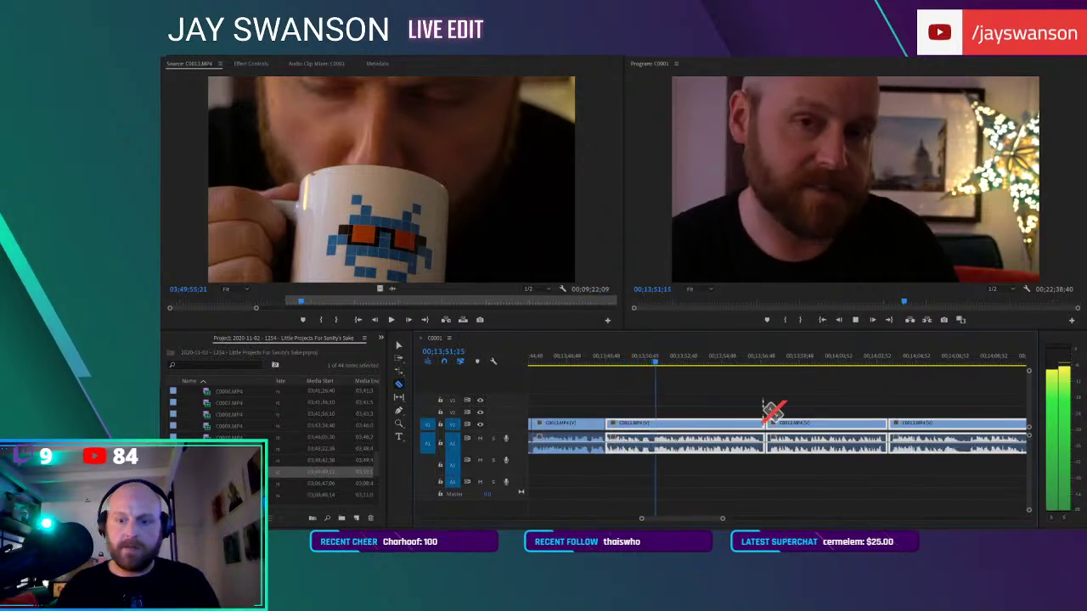
Replay from before the 00;13;48 cut and tighten the cut at about 00;13;57 by a few frames
key("space")
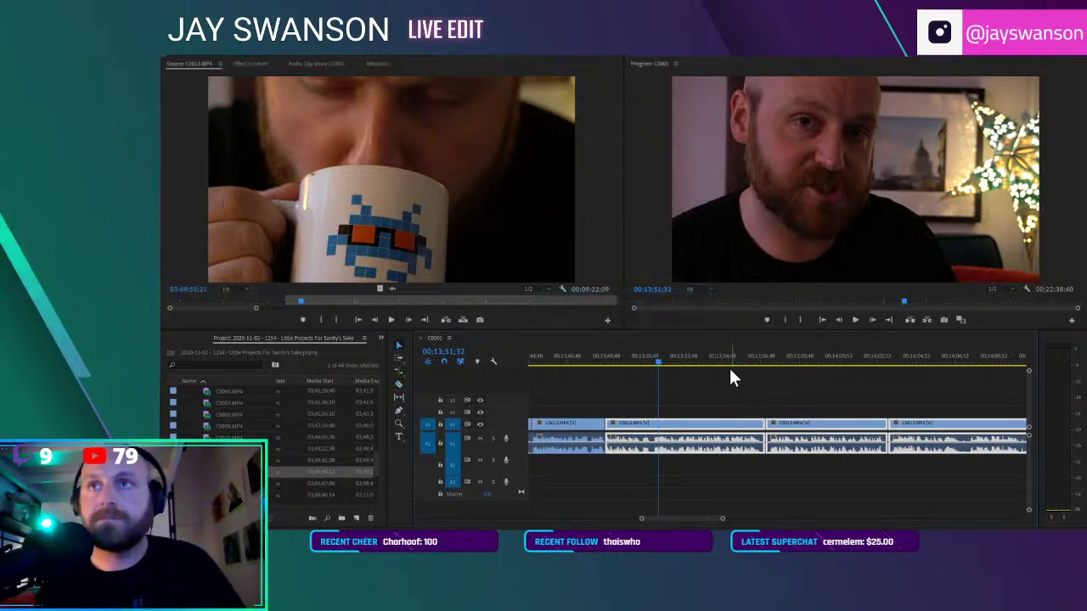
left_click(592, 358)
key("space")
scroll(772, 428, "up", 1, "alt")
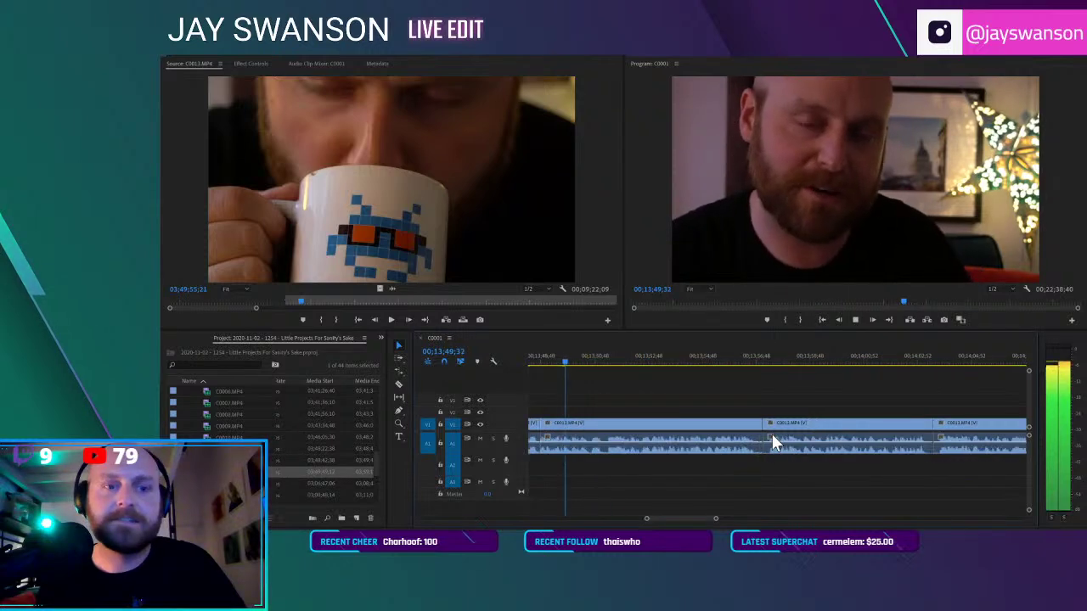
mouse_move(785, 417)
left_mouse_down()
mouse_move(777, 427)
mouse_move(793, 444)
mouse_move(772, 433)
mouse_move(792, 428)
left_mouse_up()
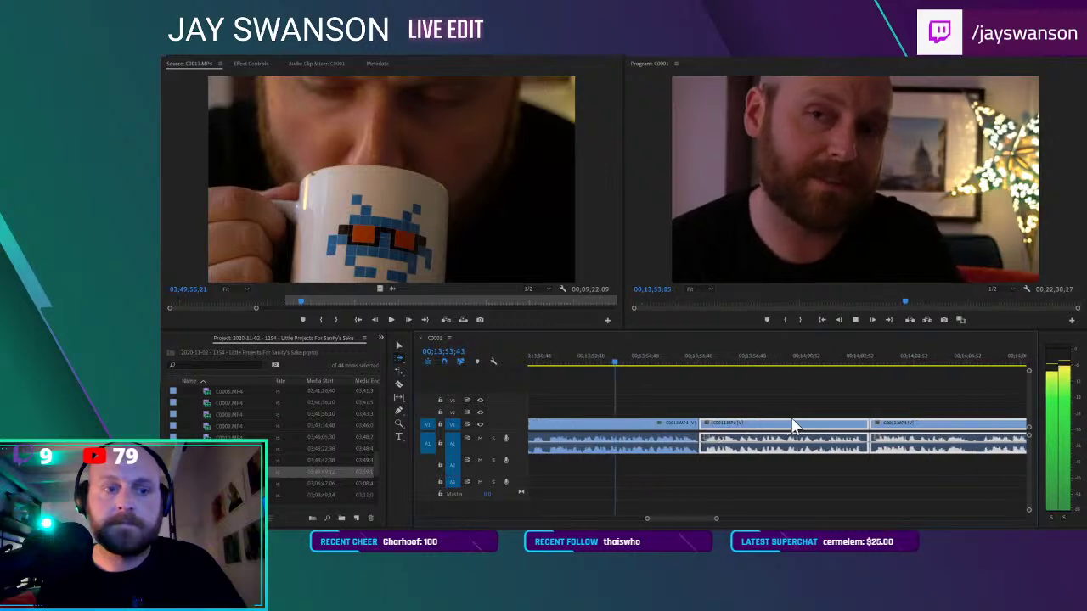
Review playback across the cut near 00;13;57, save the project, and replay from just before that cut
key("c")
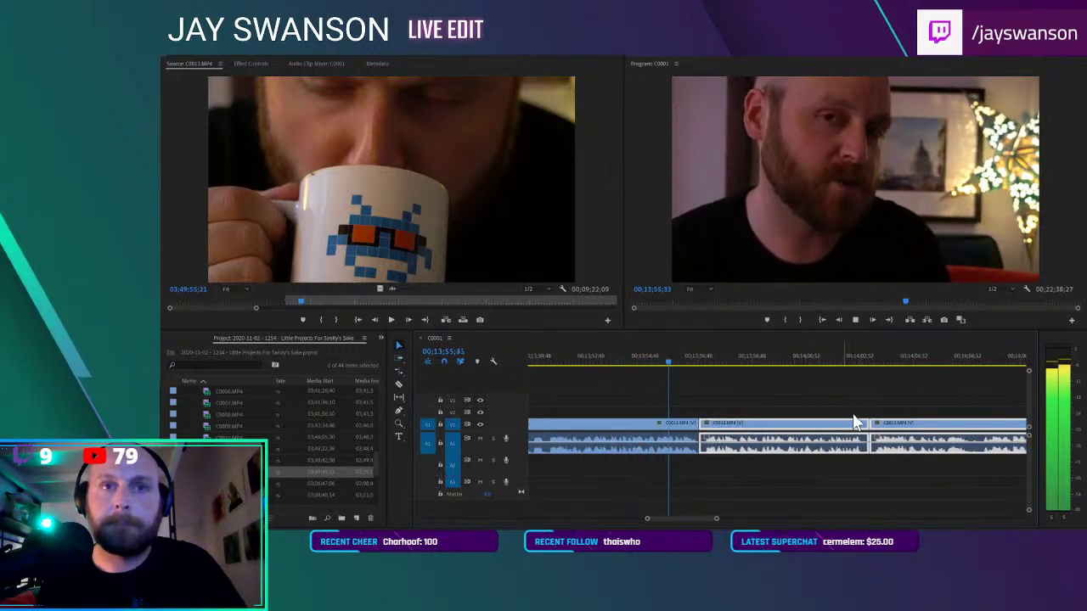
key("minus")
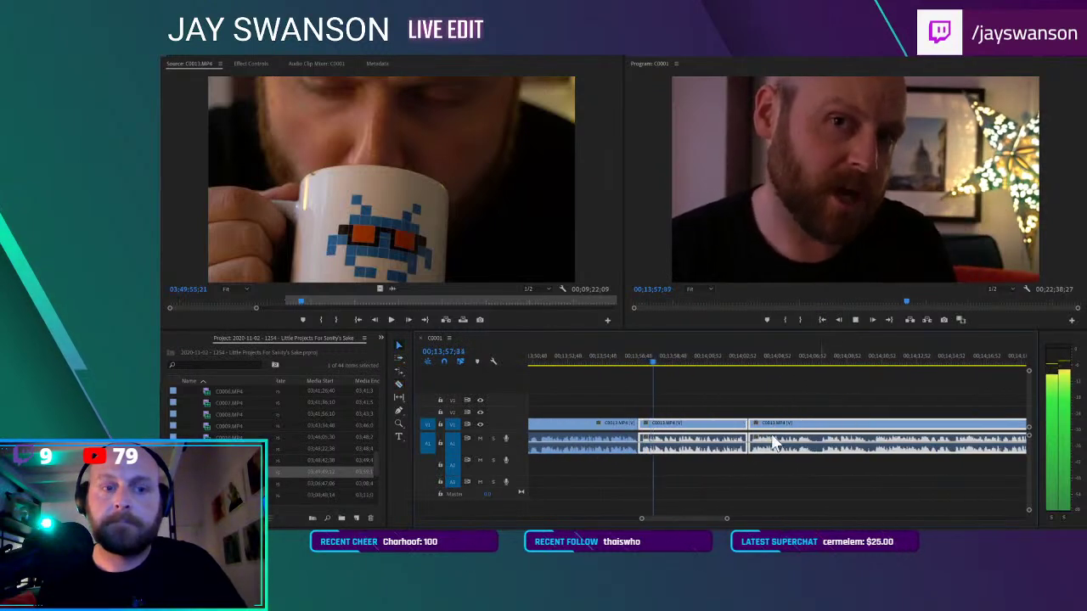
key("space")
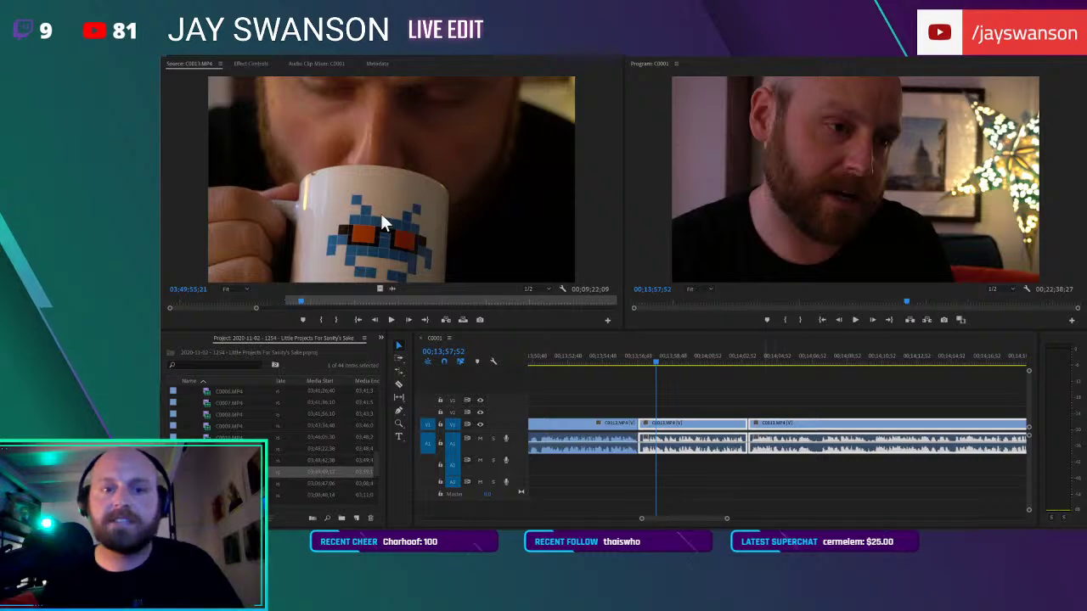
key("ctrl+s")
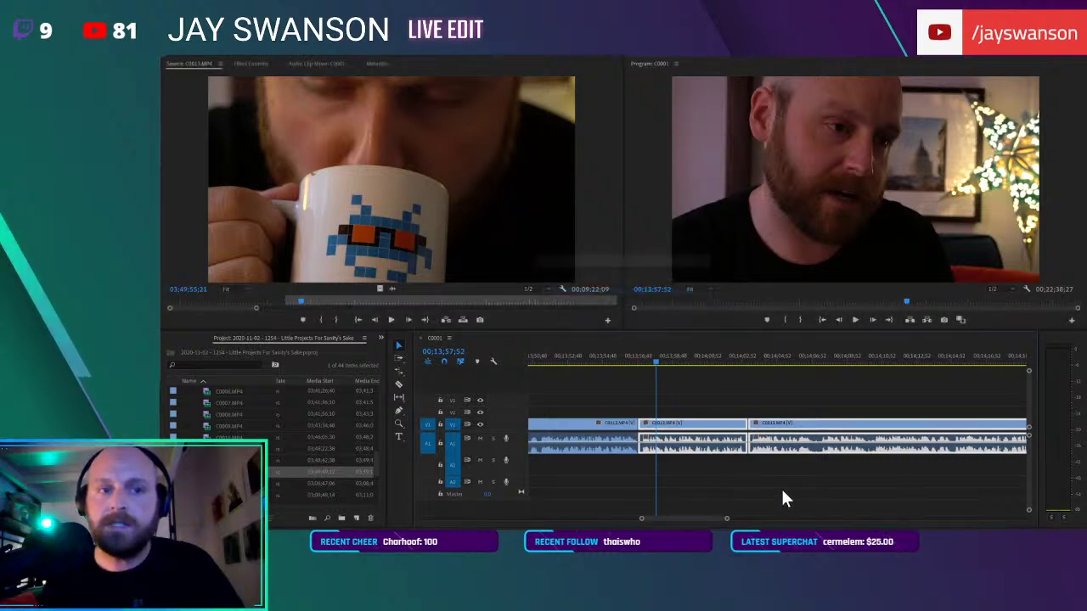
left_click(626, 355)
key("space")
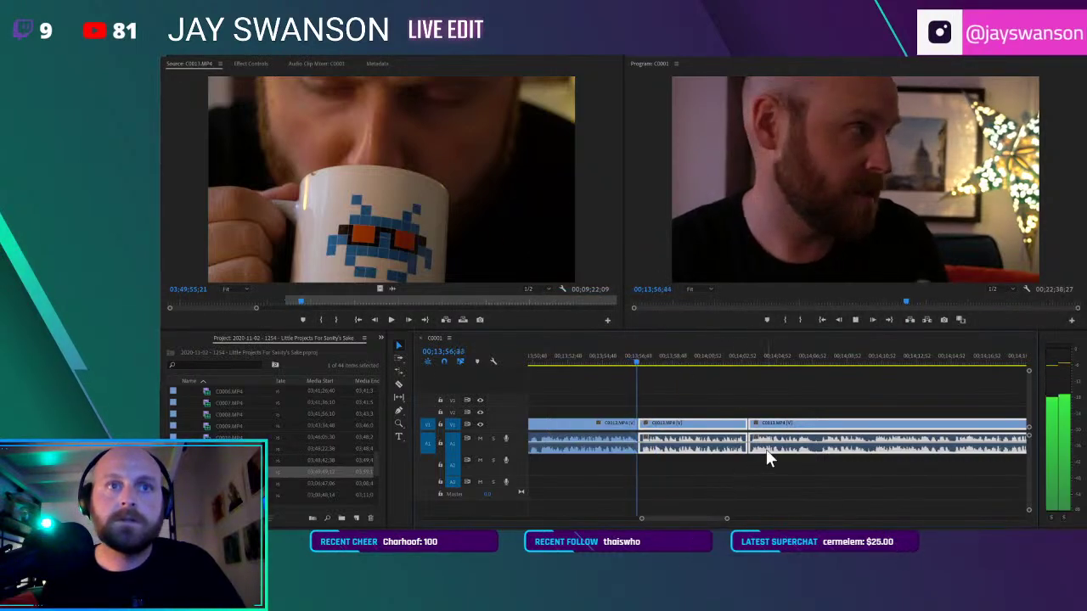
Move all footage after the 00;13;57 cut earlier to about 00;13;55, overwriting the end of the preceding clip, and replay it
scroll(766, 450, "down", 1)
scroll(766, 449, "up", 2)
key("c")
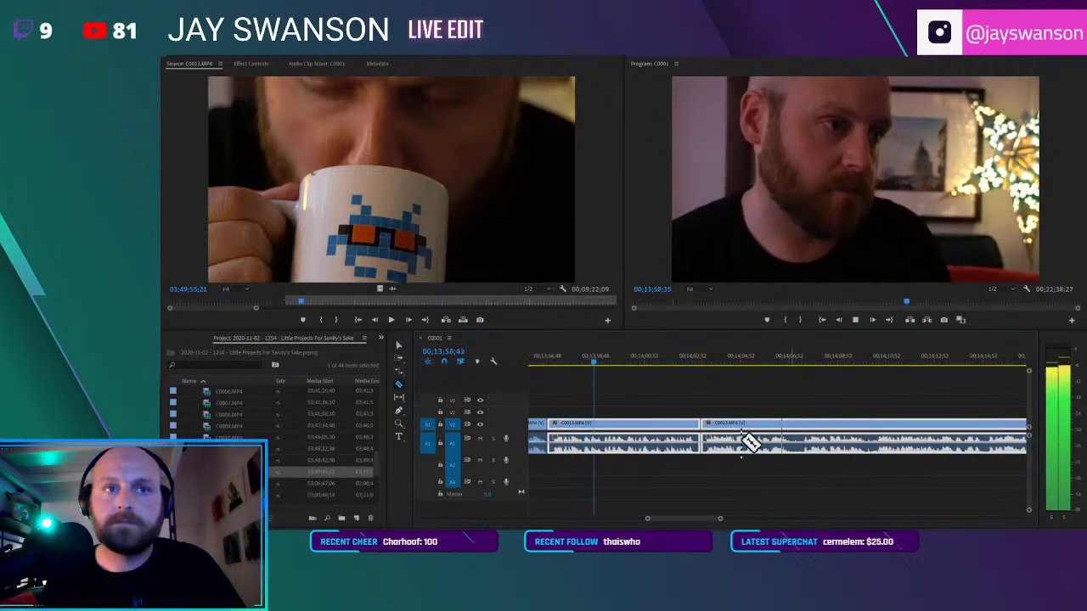
scroll(726, 447, "down", 2)
scroll(728, 446, "up", 1)
key("a")
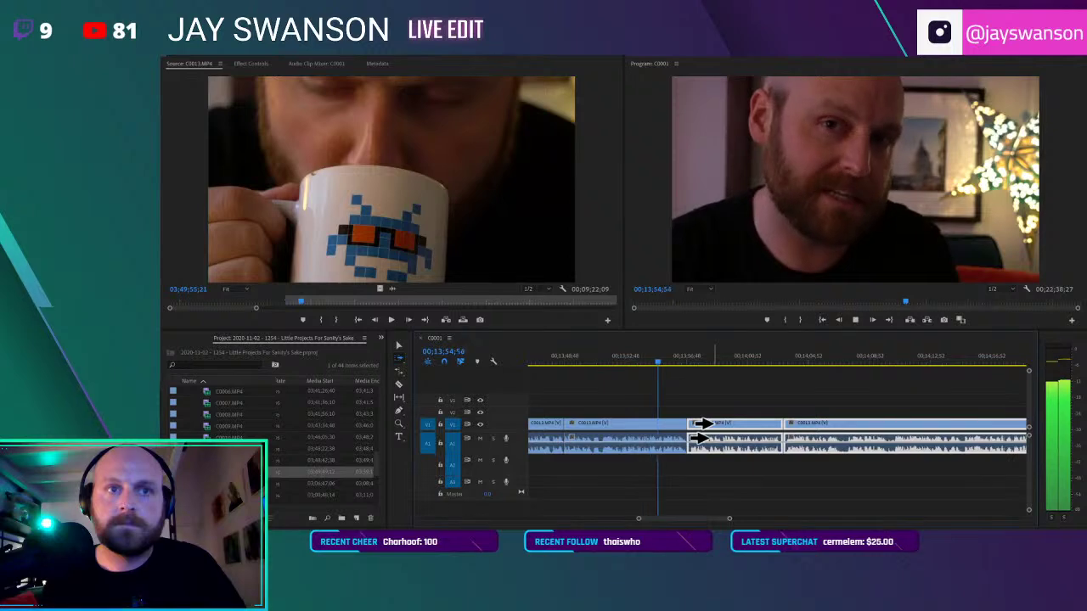
left_click_drag(701, 431, 678, 426)
left_click(656, 358)
Split the last clip at about 00;14;05 and move the footage after it earlier by about half a second
key("c")
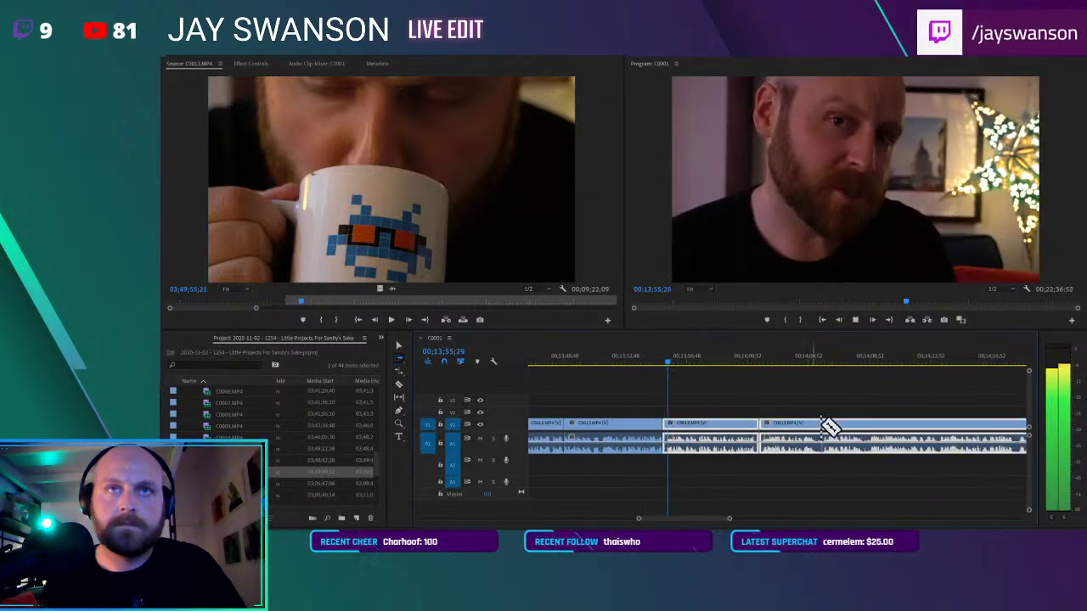
scroll(816, 427, "down", 1)
scroll(822, 423, "up", 4)
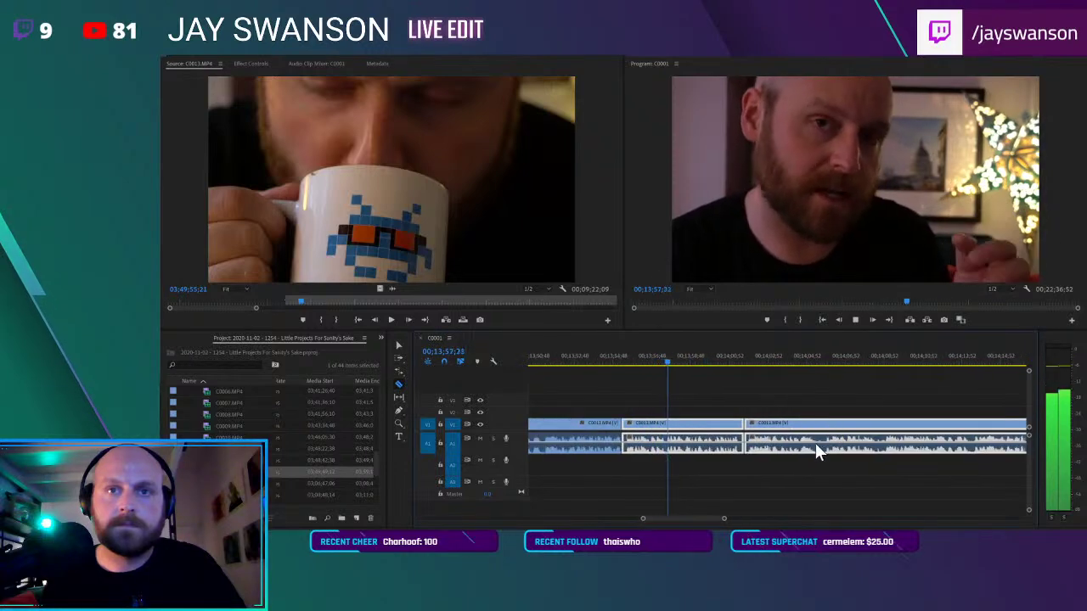
left_click(818, 429)
key("v")
key("minus")
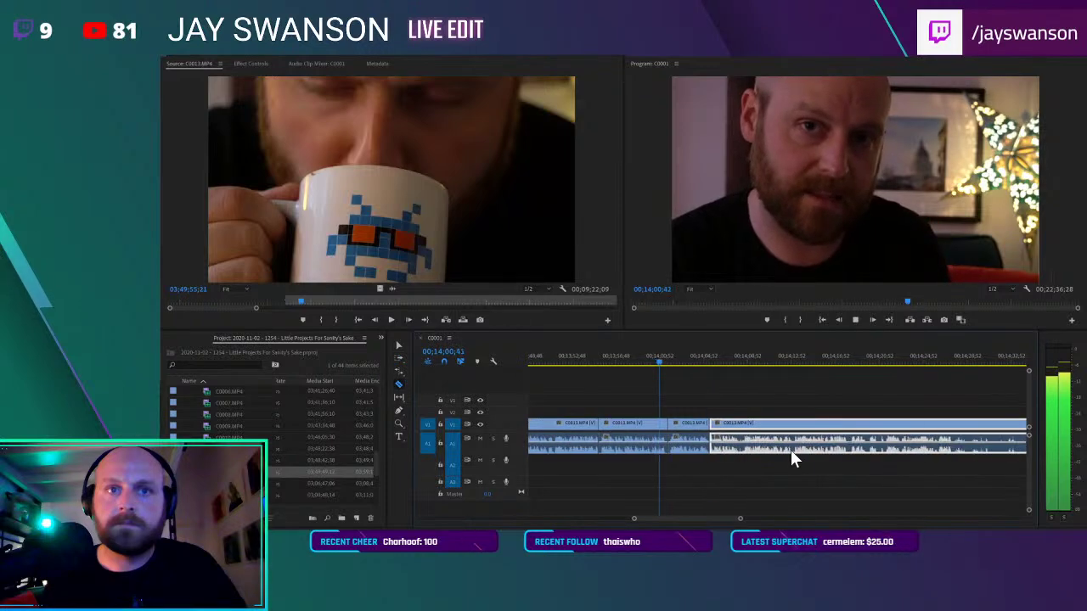
Remove the roughly 12-second stretch after about 00;14;28 by moving the later footage earlier over it
key("c")
scroll(229, 423, "down", 2)
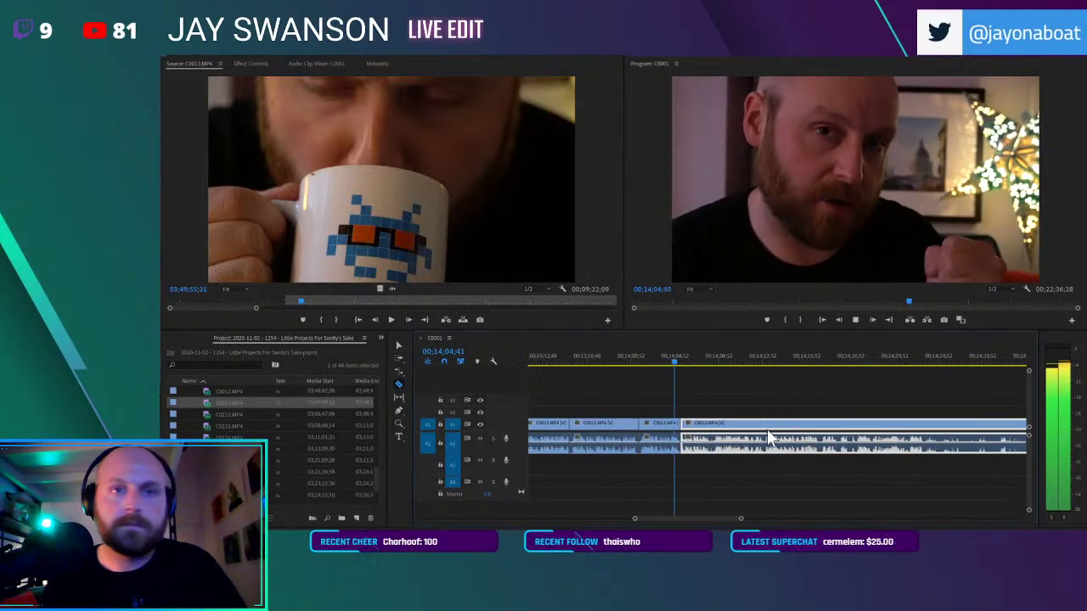
scroll(775, 445, "down", 2)
scroll(849, 424, "down", 1)
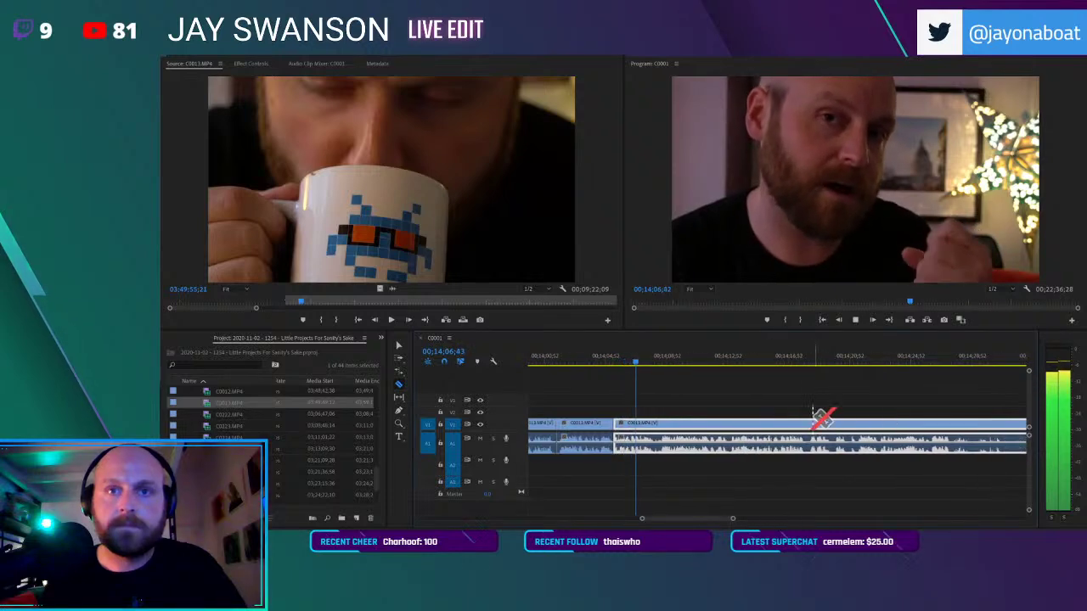
scroll(985, 425, "down", 2)
scroll(988, 427, "down", 1)
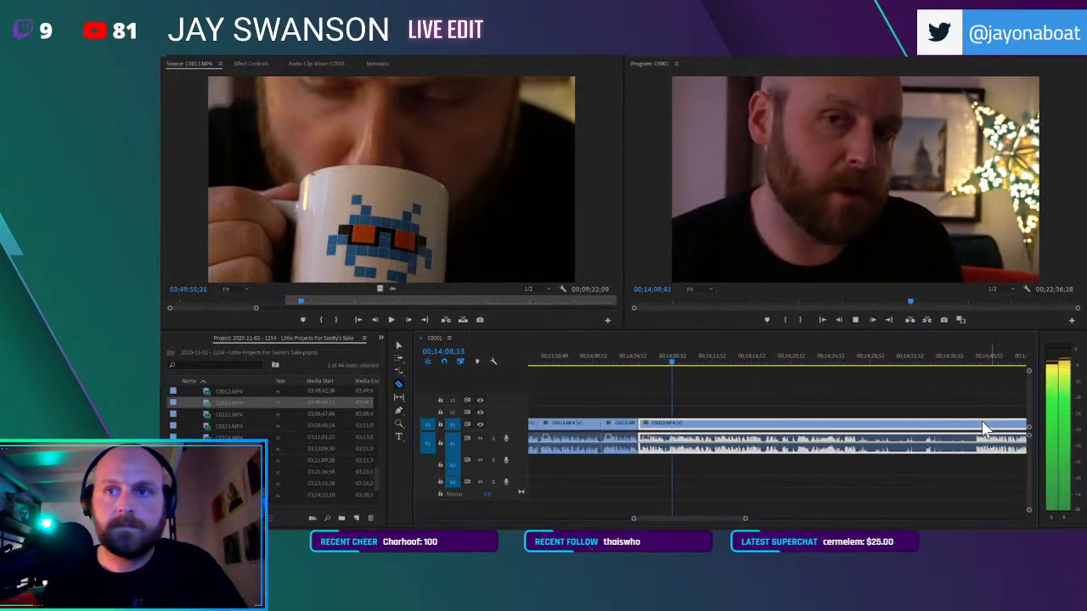
left_click_drag(981, 425, 861, 441)
Split the clip at about 00;14;18, move the footage after it slightly earlier, and save the project
scroll(780, 429, "up", 3)
key("c")
key("a")
left_click_drag(756, 429, 747, 430)
key("ctrl+s")
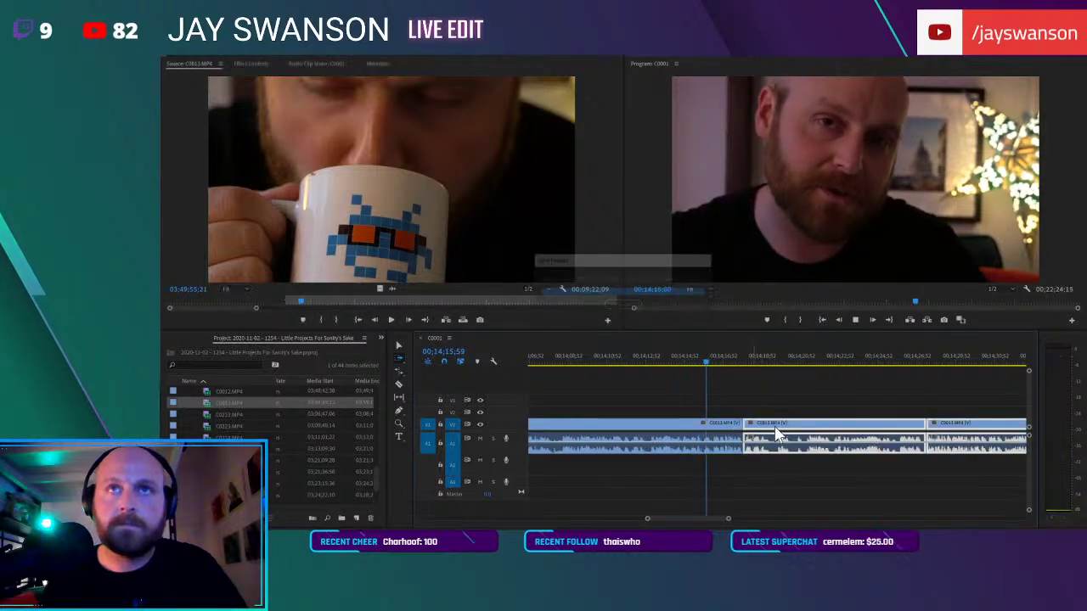
Clear the clip selection and review playback of the passage after the 00;14;18 cut
key("v")
scroll(767, 444, "down", 1)
scroll(780, 446, "down", 2)
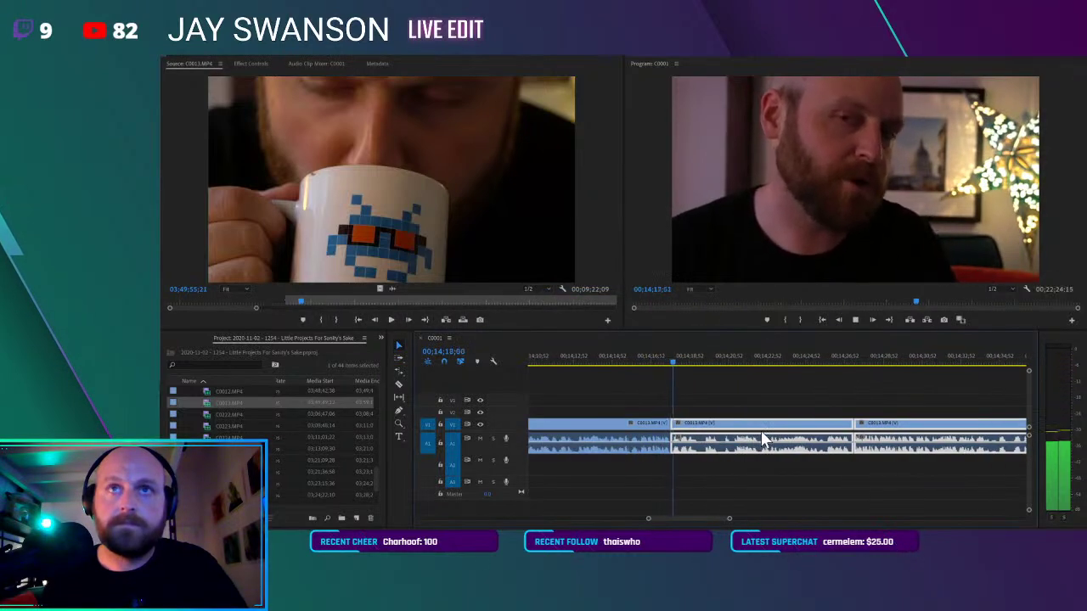
left_click(737, 407)
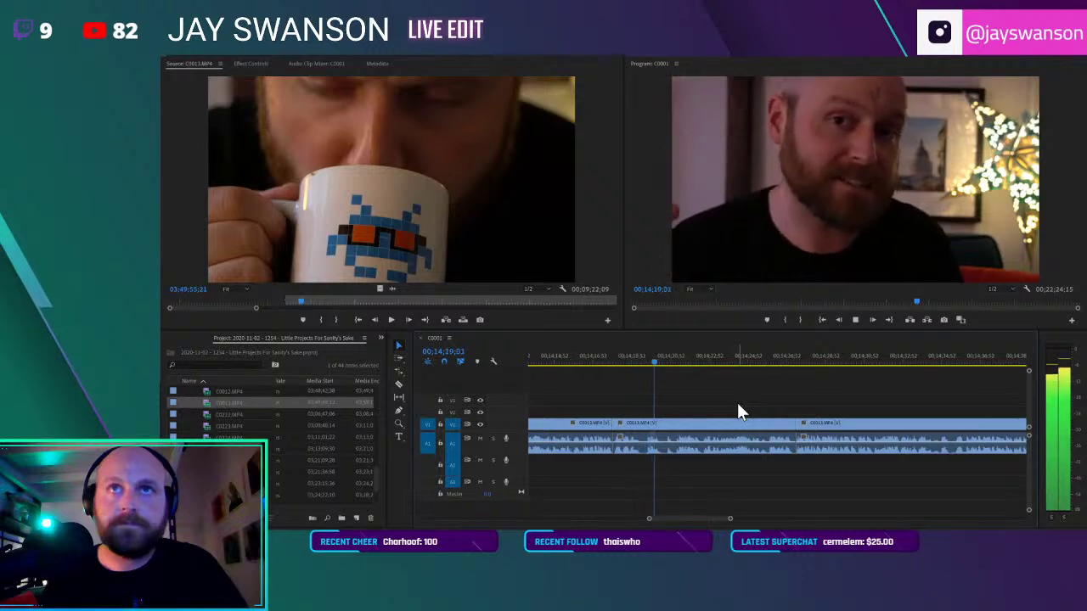
scroll(742, 417, "down", 1)
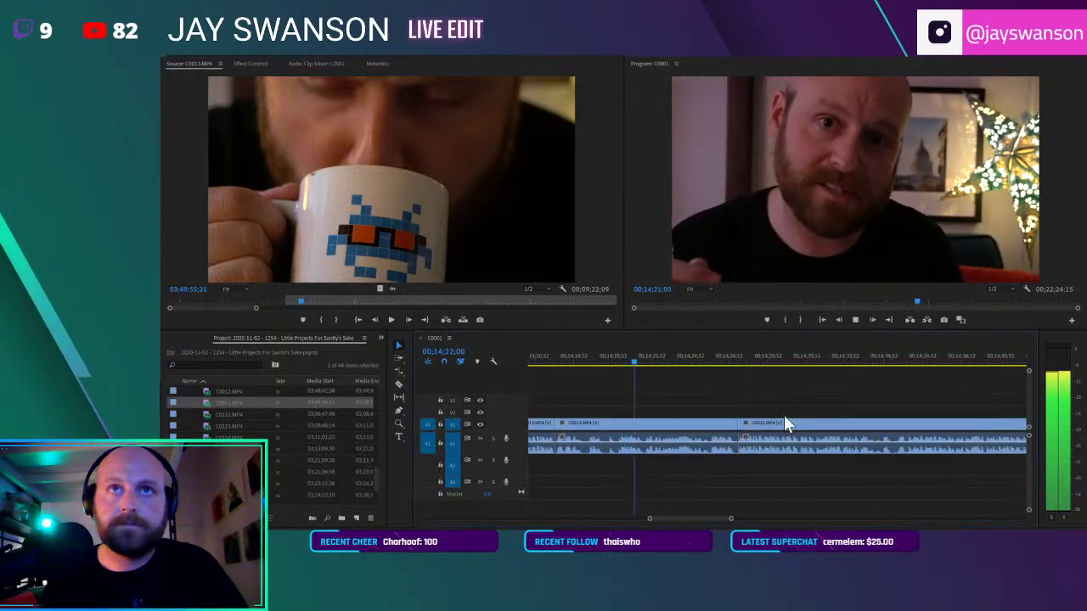
scroll(814, 416, "down", 1)
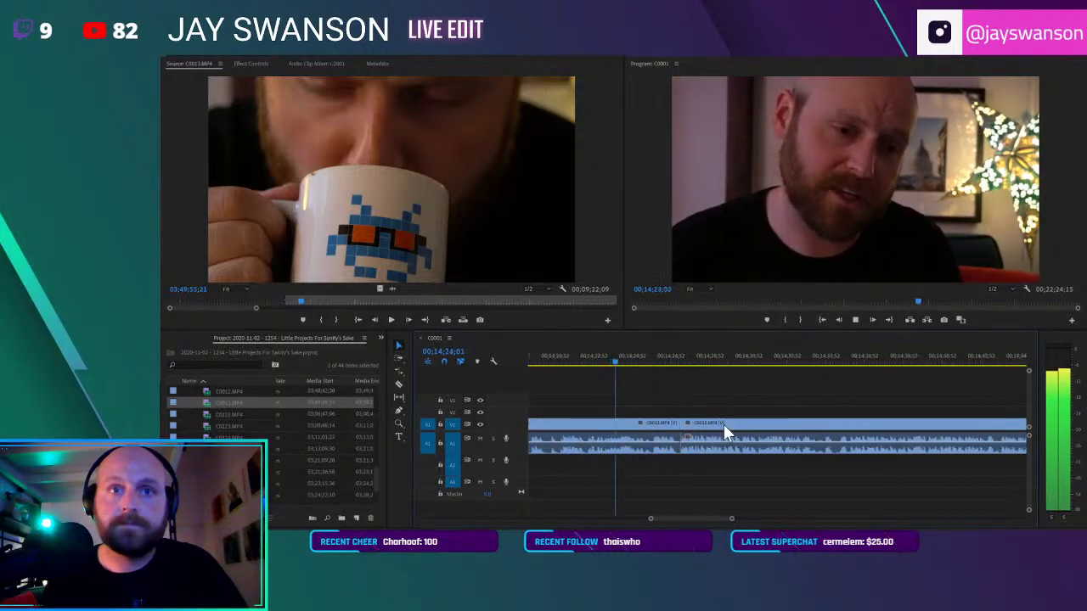
Shift the footage after the cut at about 00;14;27 slightly later and save the project
key("ctrl+k")
key("a")
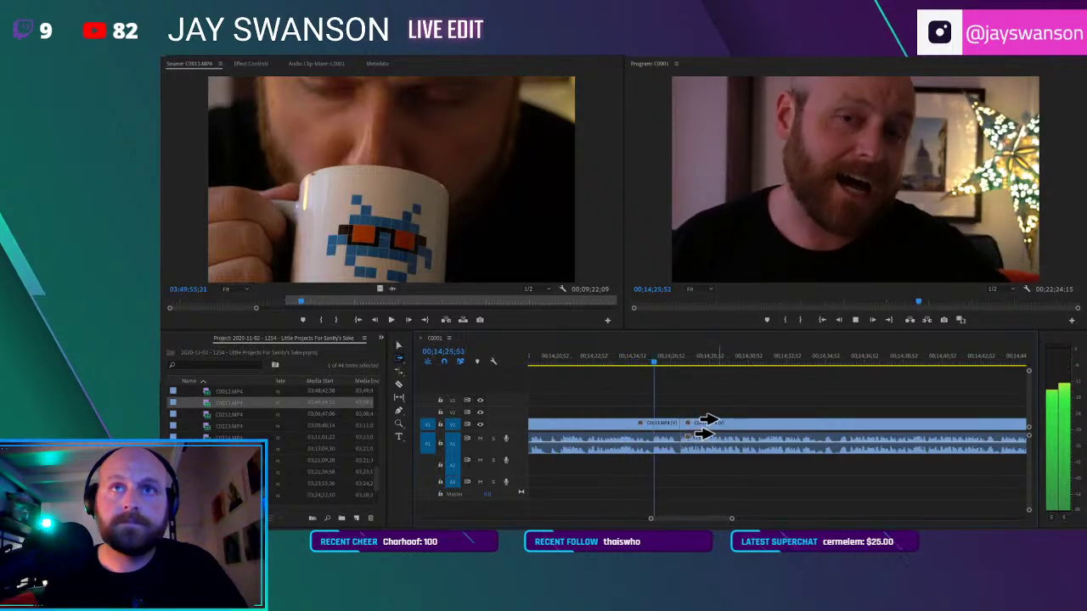
mouse_move(713, 425)
left_mouse_down()
mouse_move(744, 431)
mouse_move(718, 433)
left_mouse_up()
key("v")
key("a")
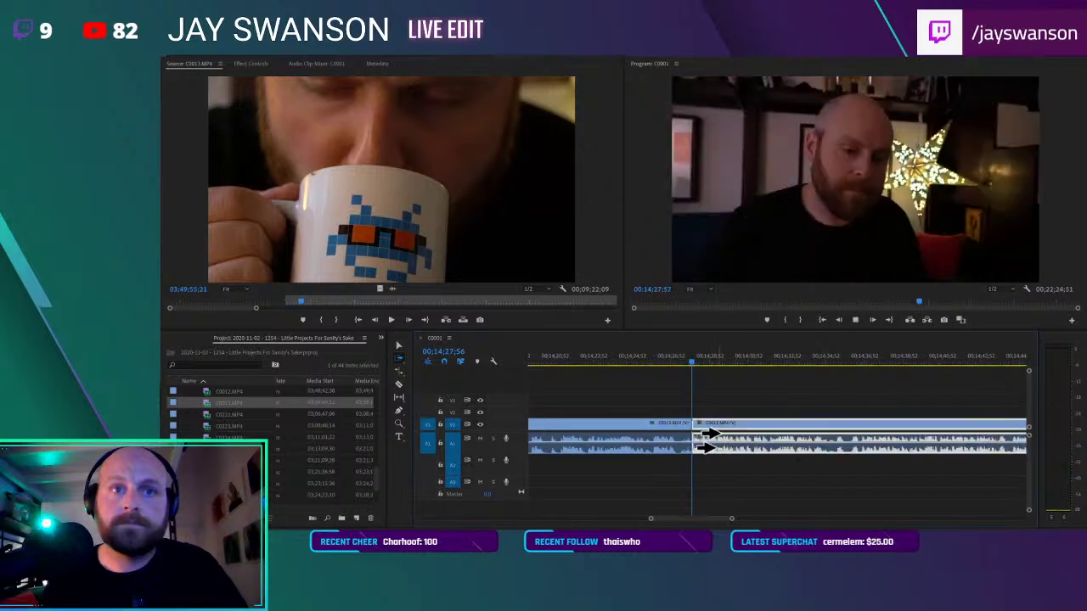
key("v")
key("ctrl+s")
Replay the footage from about 00;14;32, split the clip at about 00;14;36, move the footage after it slightly earlier, and save
scroll(838, 422, "down", 3)
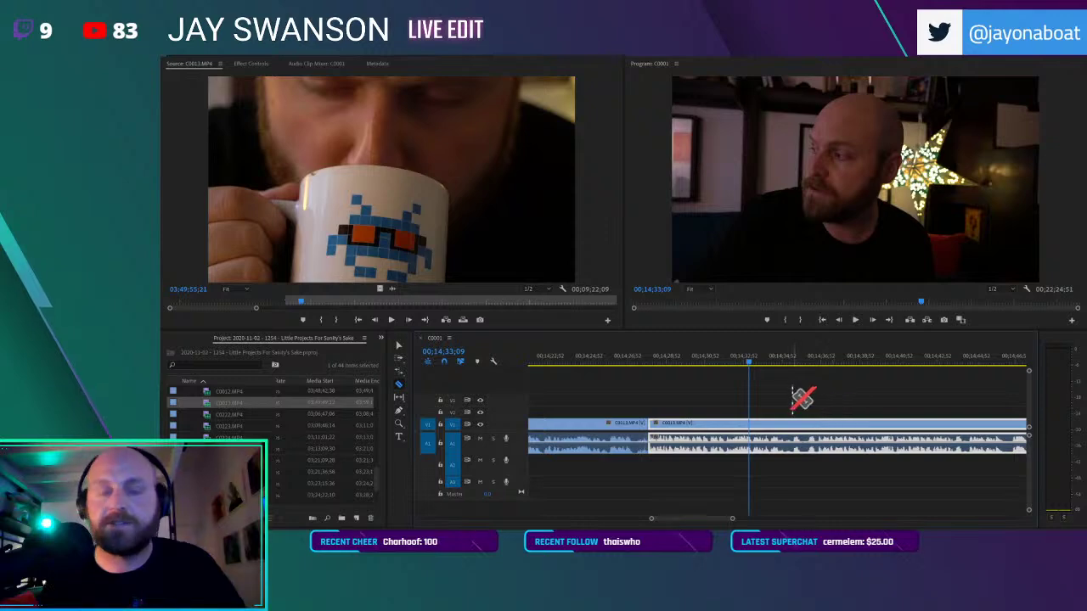
left_click_drag(746, 365, 717, 367)
key("space")
scroll(771, 387, "up", 2)
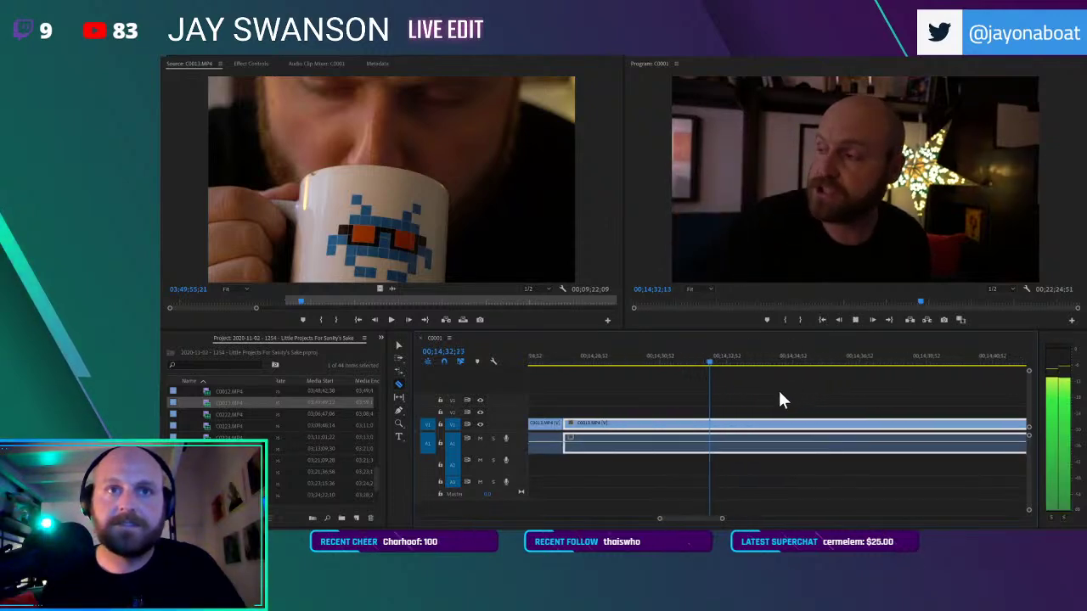
left_click(835, 425)
key("a")
left_click_drag(841, 425, 831, 424)
key("ctrl+s")
scroll(831, 433, "down", 1)
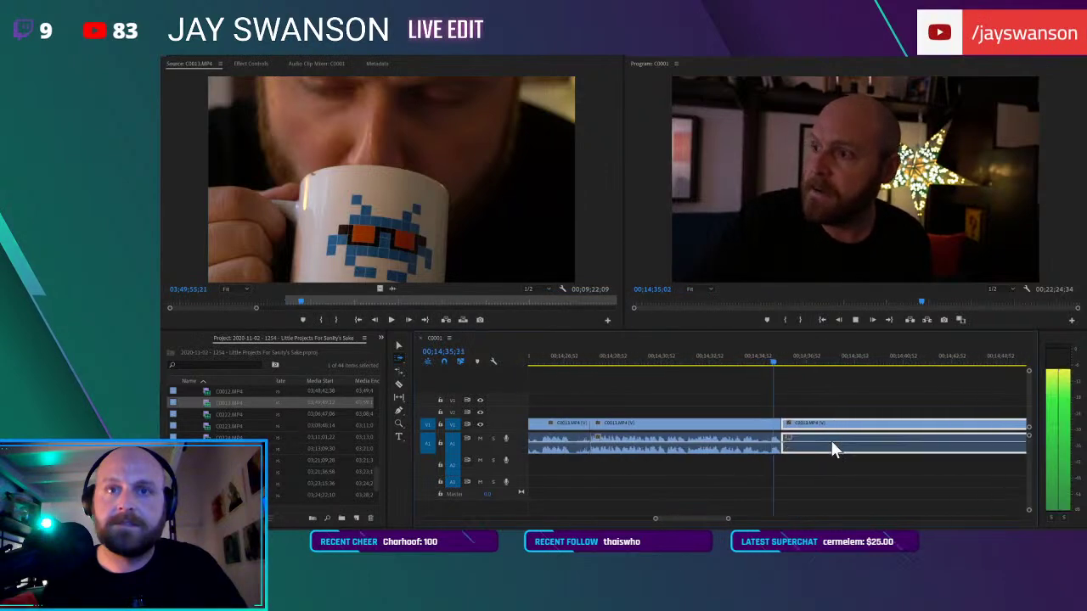
Tighten the new cut to about 00;14;35 by moving the later footage earlier, and return the playhead to before it
scroll(830, 437, "down", 1)
key("space")
left_click_drag(734, 432, 694, 426)
scroll(741, 398, "up", 2)
left_click(650, 361)
Split the clip at about 00;14;45, move the footage after it earlier, and save the project
key("c")
scroll(761, 409, "down", 2)
scroll(756, 420, "down", 2)
scroll(750, 424, "up", 2)
left_click(943, 424)
key("a")
left_click(946, 429)
left_click_drag(936, 435, 937, 436)
key("ctrl+s")
scroll(815, 432, "down", 2)
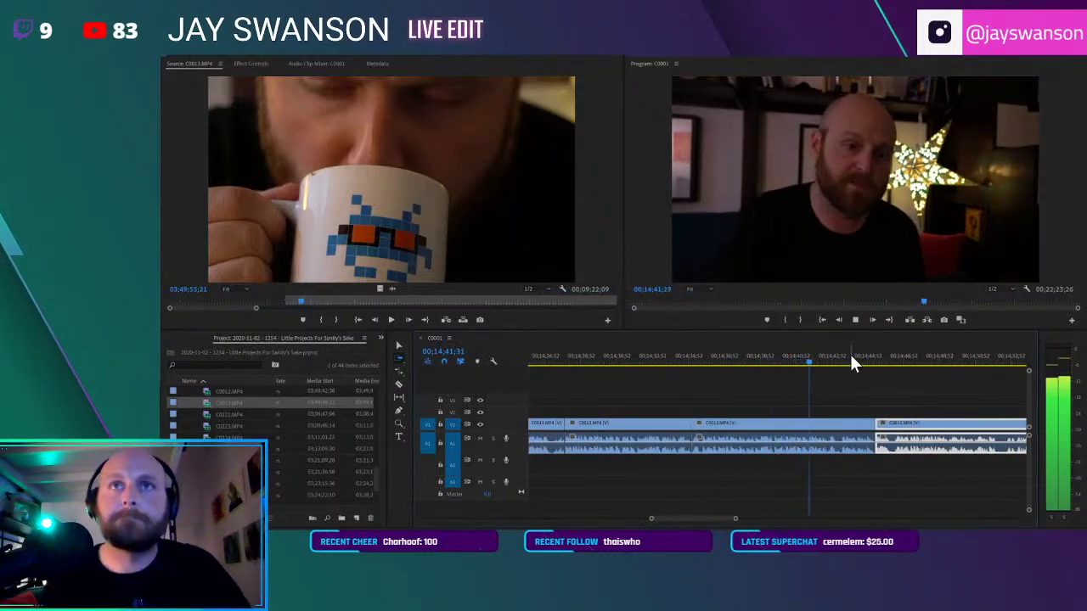
Split the clip at about 00;14;52 and move the footage after it about 23 frames earlier
scroll(862, 417, "down", 2)
key("v")
key("c")
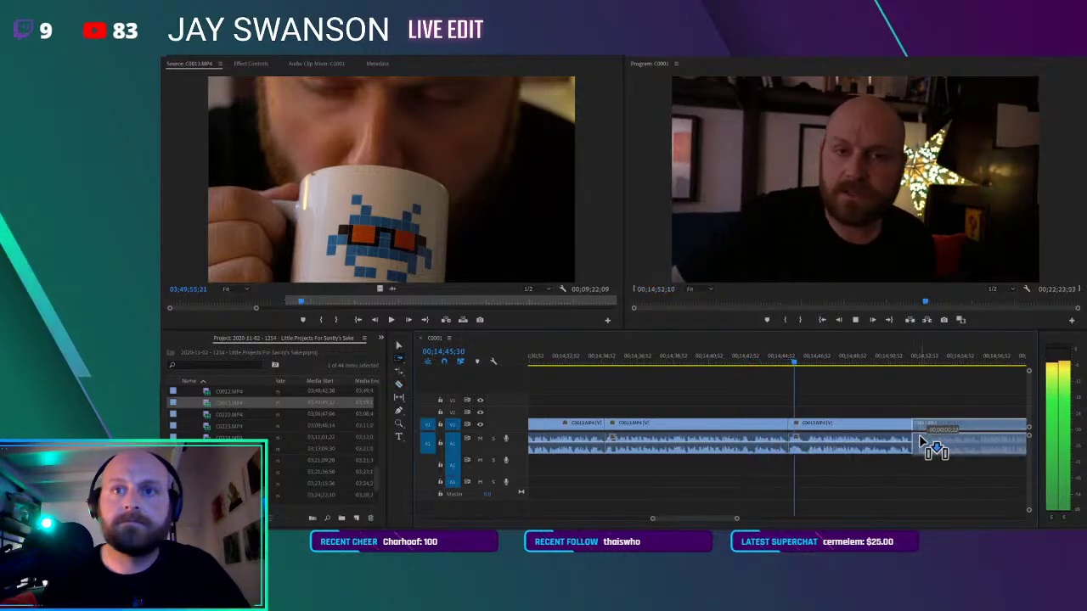
left_click(914, 431)
key("v")
scroll(909, 440, "down", 2)
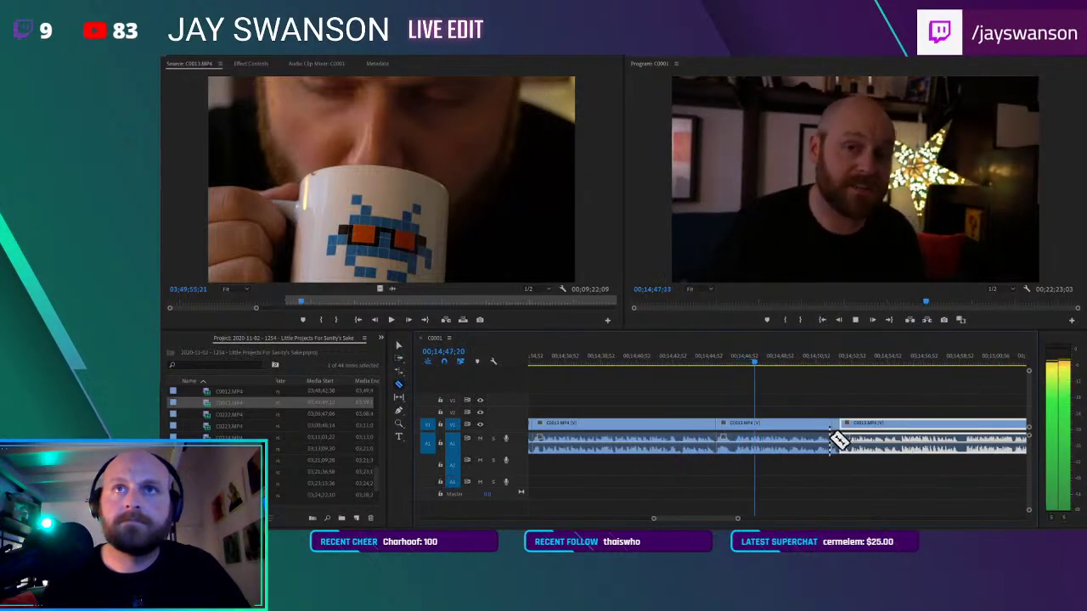
Split the clip at about 00;14;59, move the footage after it slightly earlier, and save the project
scroll(850, 437, "down", 1)
scroll(907, 431, "down", 1)
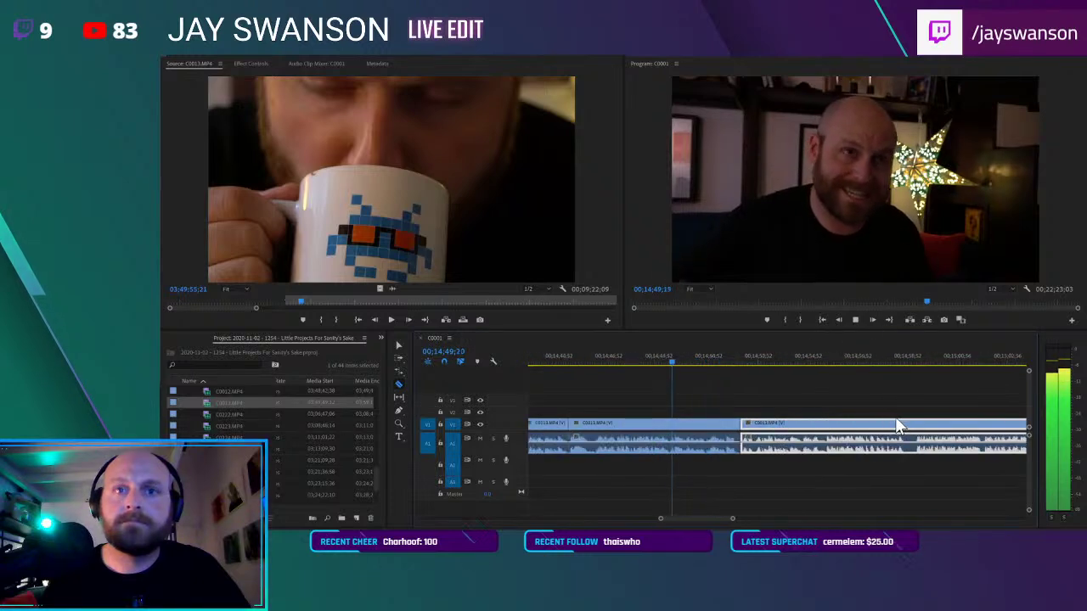
left_click(917, 424)
key("a")
left_click_drag(921, 433, 911, 437)
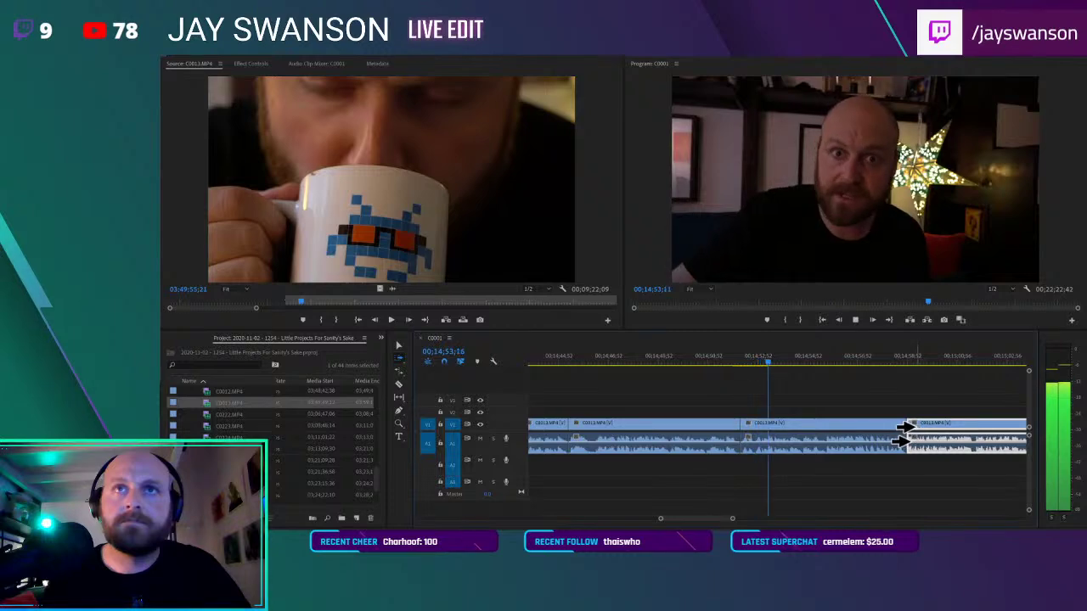
key("ctrl+s")
Loosen the cut at about 00;14;52 by shifting the later footage about 10 frames later, and replay it
left_click(745, 359)
left_click_drag(769, 425, 759, 417)
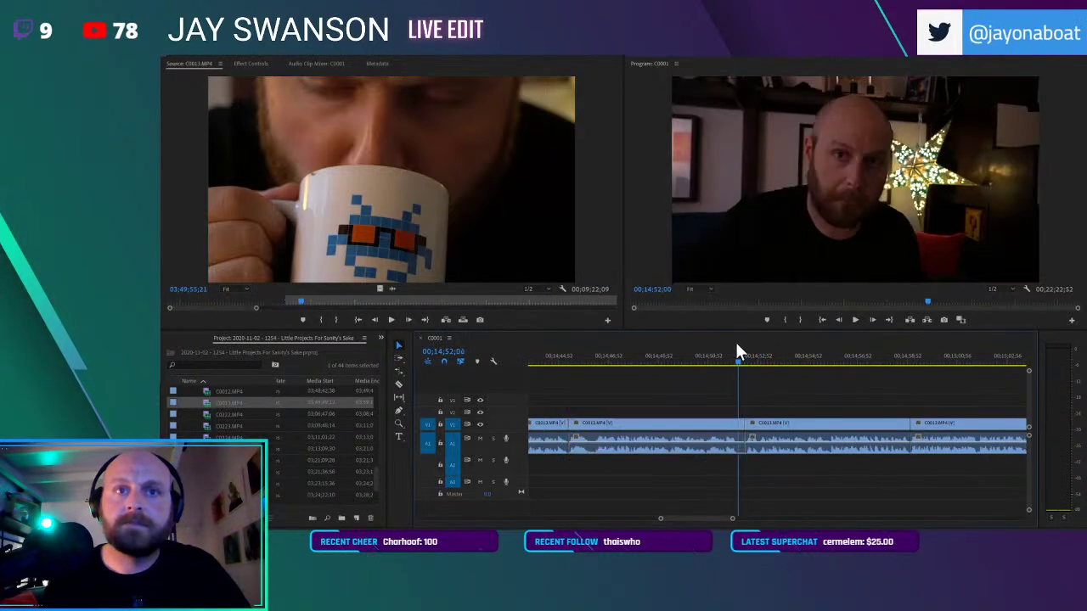
key("space")
Split the clip at about 00;15;06 and move the footage after it about one second earlier
scroll(796, 367, "down", 3)
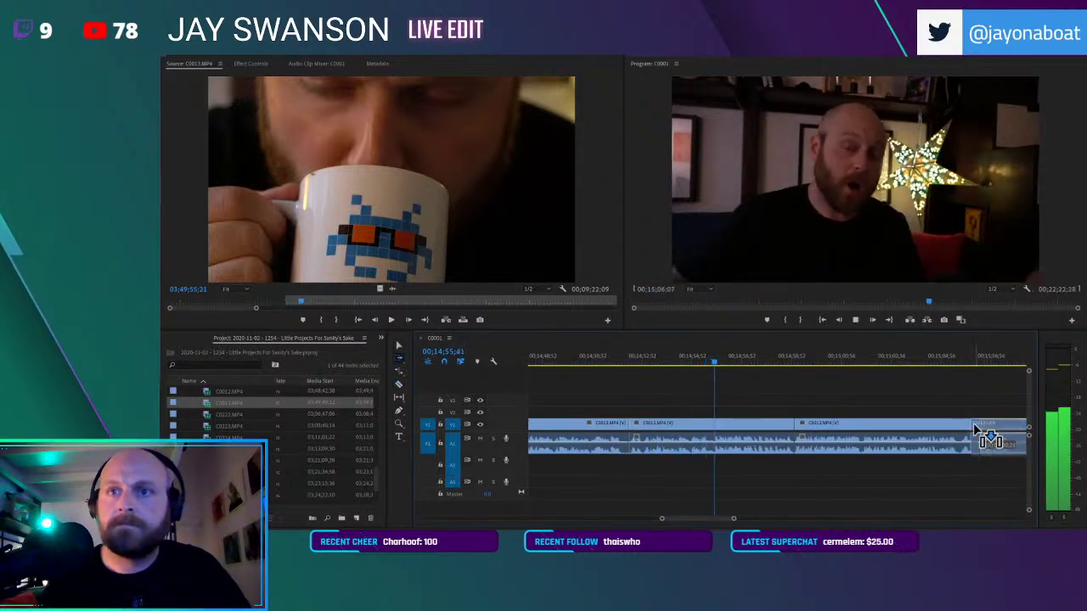
left_click(976, 423)
left_click(970, 420)
key("a")
left_click_drag(980, 437, 952, 442)
Split the footage at about 00;15;13 and 00;15;17, close up the pauses at these cuts, and save the project
scroll(852, 422, "down", 3)
scroll(854, 423, "down", 2)
scroll(823, 417, "up", 2)
key("c")
left_click(886, 422)
key("a")
left_click_drag(887, 431, 947, 433)
left_click(952, 422)
key("a")
key("ctrl+s")
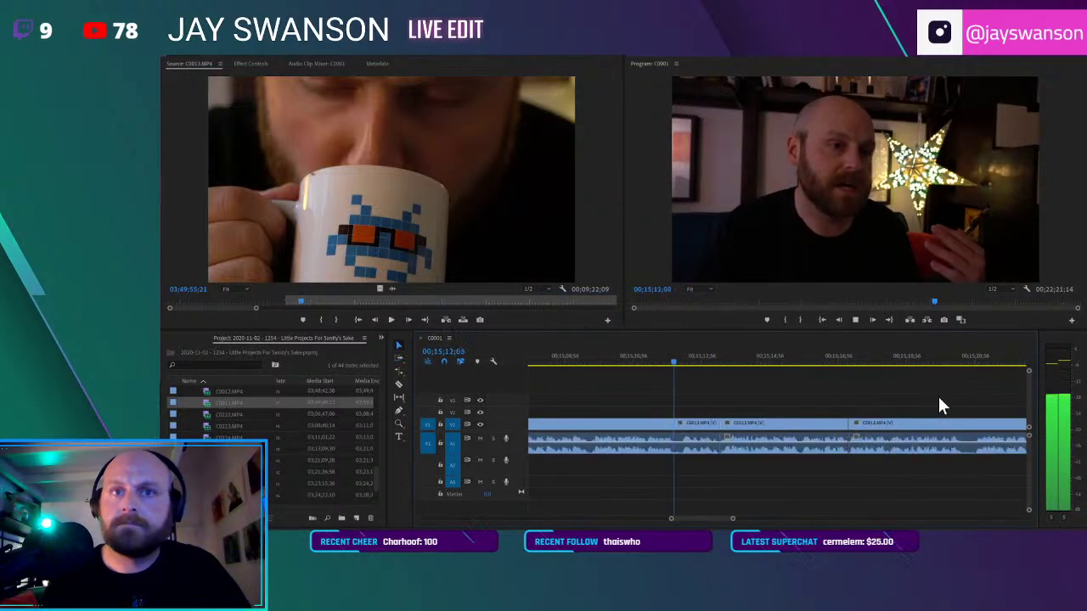
Split the clip at about 00;15;21 and move the footage after it about 20 frames earlier
key("c")
left_click(978, 423)
key("a")
left_click_drag(982, 433, 970, 437)
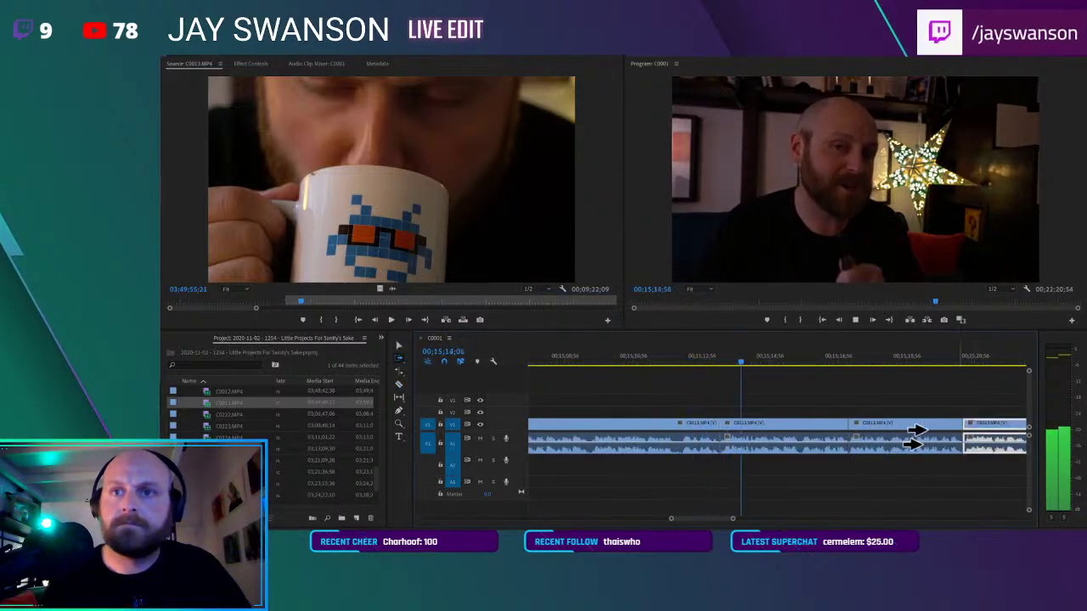
Split the clip at about 00;15;29 and move the footage after it about 1.5 seconds earlier
key("minus")
key("equal")
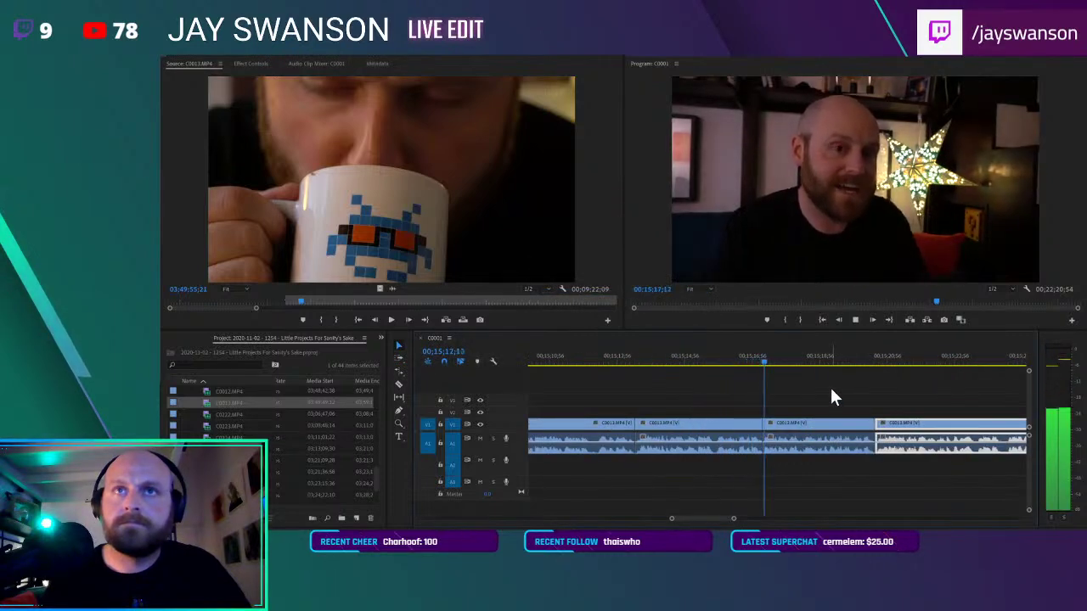
key("c")
left_click(955, 422)
key("a")
left_click_drag(962, 431, 908, 442)
Split the clip at about 00;15;30, move the footage after it earlier, and save the project
key("c")
scroll(921, 425, "down", 2)
left_click(993, 427)
key("a")
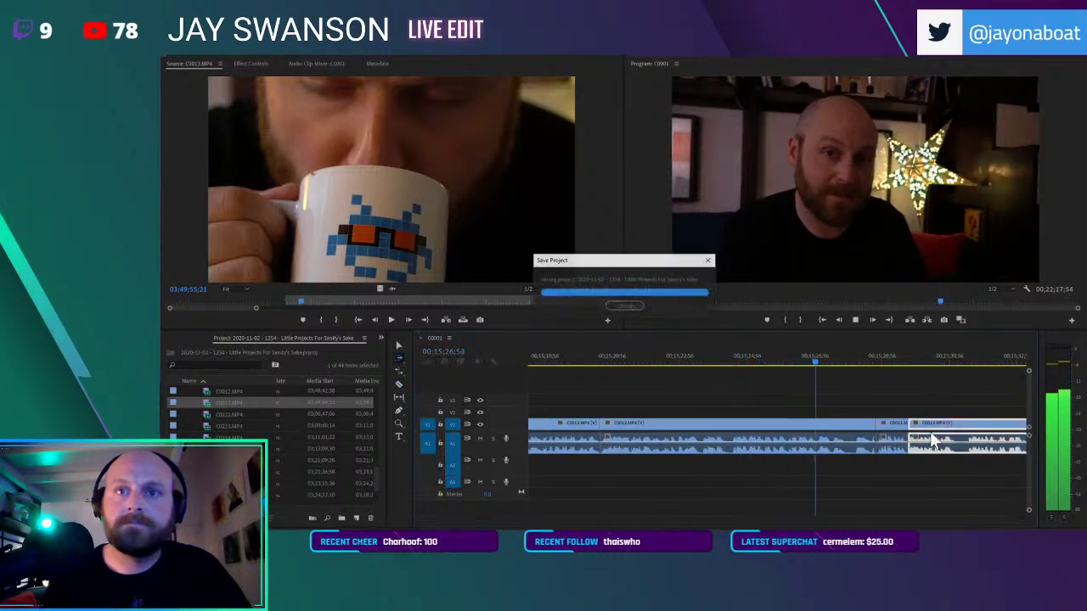
Split the clip at about 00;15;31 and move the footage after it about 15 frames earlier
key("c")
left_click(971, 423)
key("a")
left_click_drag(981, 429, 973, 438)
Remove about two seconds of footage before 00;15;32, split the clip at about 00;15;34, and pull the rest slightly earlier
key("c")
scroll(951, 433, "down", 2)
scroll(947, 431, "down", 2)
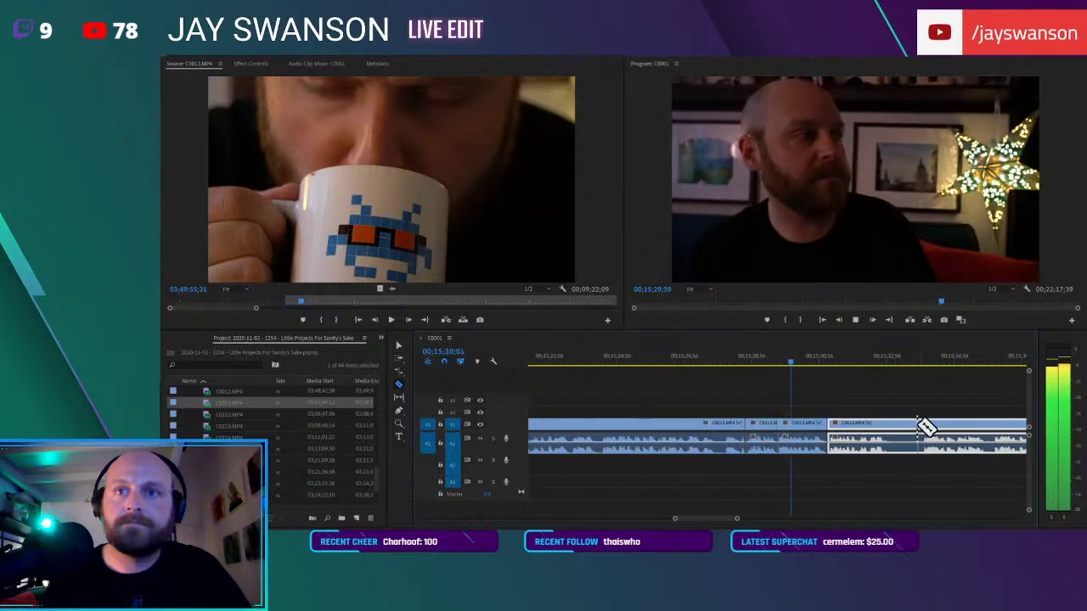
left_click_drag(930, 427, 852, 429)
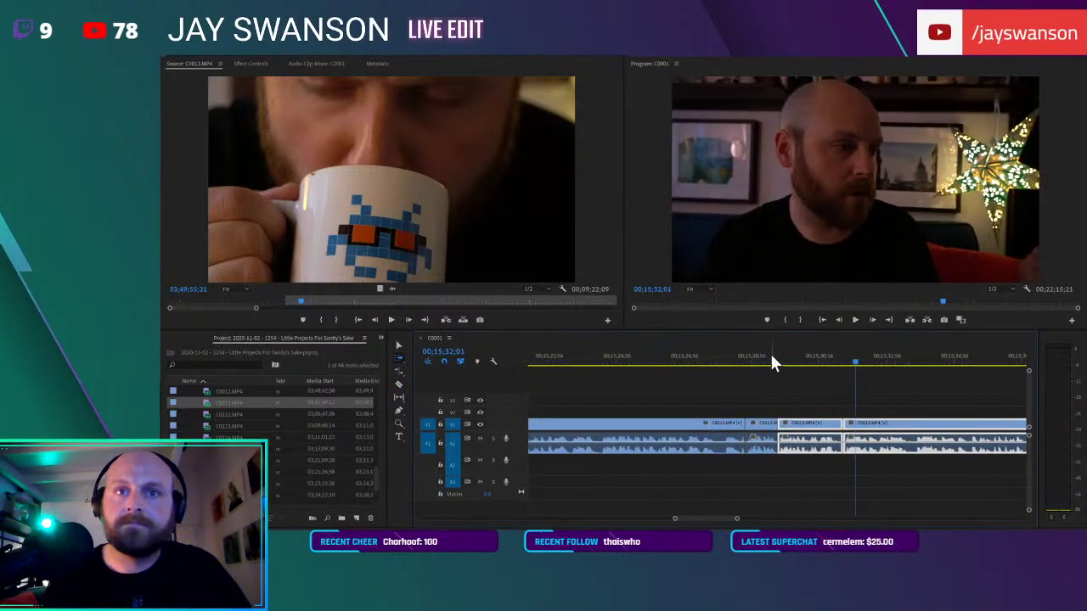
left_click(914, 422)
key("v")
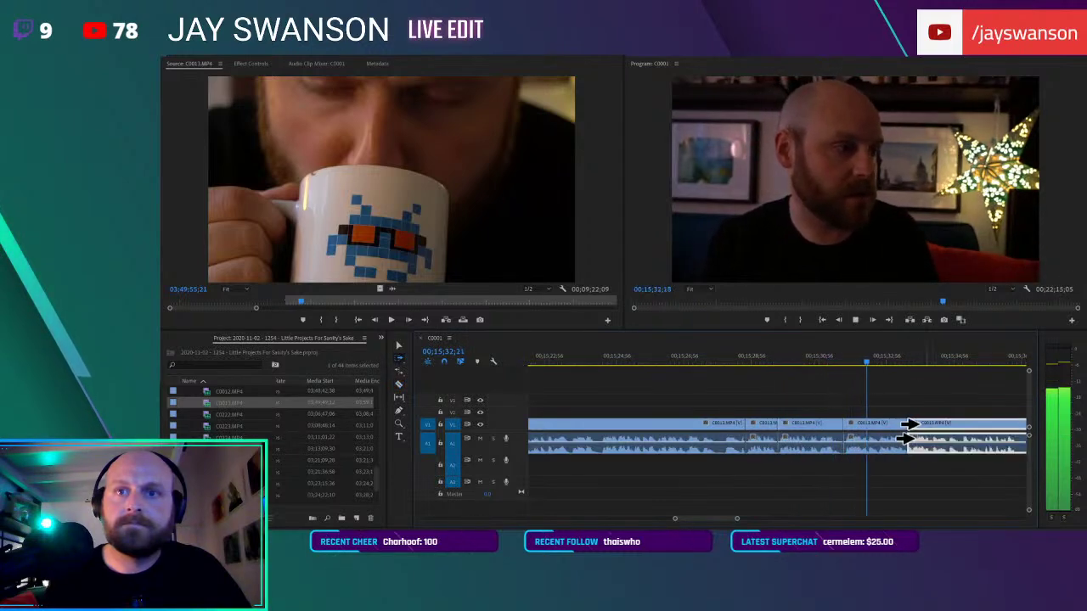
Split the clip at about 00;15;37, move the footage after it slightly earlier, and save the project
scroll(924, 429, "down", 1)
key("c")
left_click(958, 423)
key("a")
left_click_drag(955, 426, 944, 426)
key("ctrl+s")
scroll(949, 412, "down", 2)
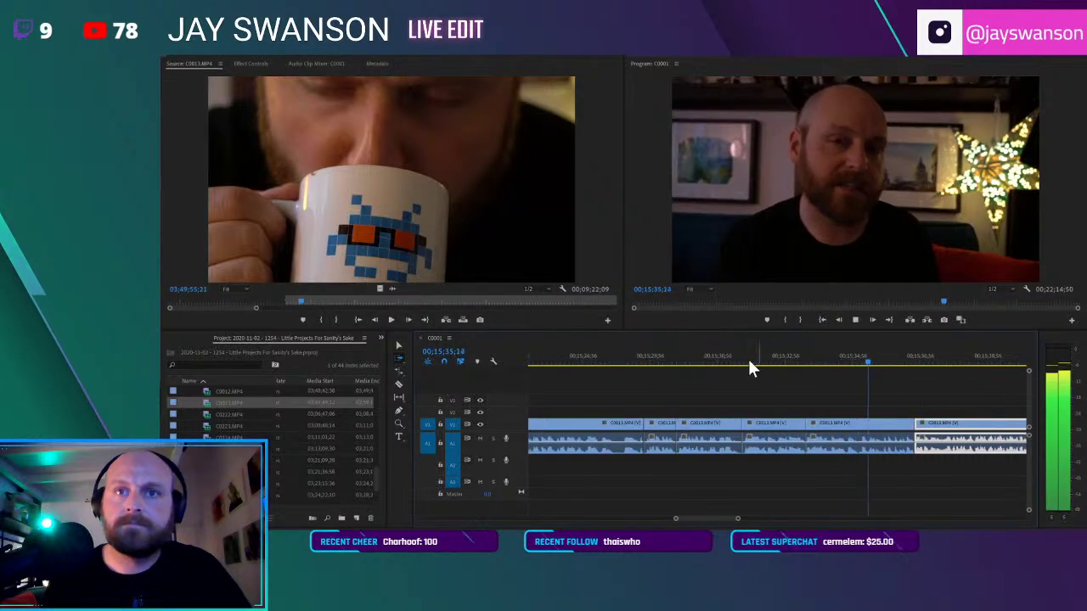
Replay the passage from about 00;15;32 and fine-tune the cut near 00;15;33 by a few frames
left_click(729, 360)
key("space")
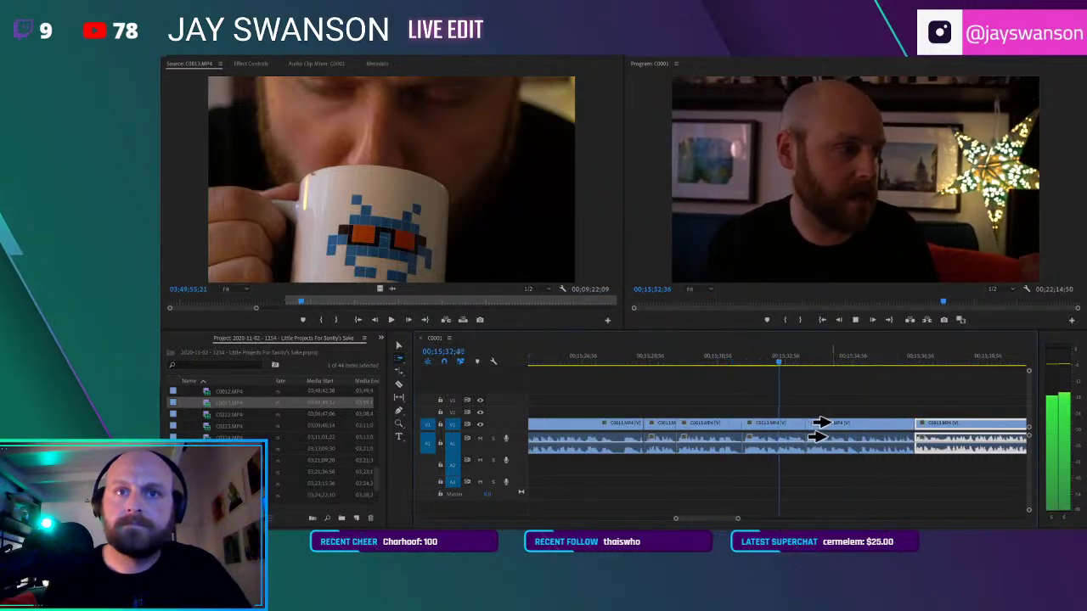
key("space")
mouse_move(831, 423)
left_mouse_down()
mouse_move(820, 432)
mouse_move(832, 437)
mouse_move(816, 424)
left_mouse_up()
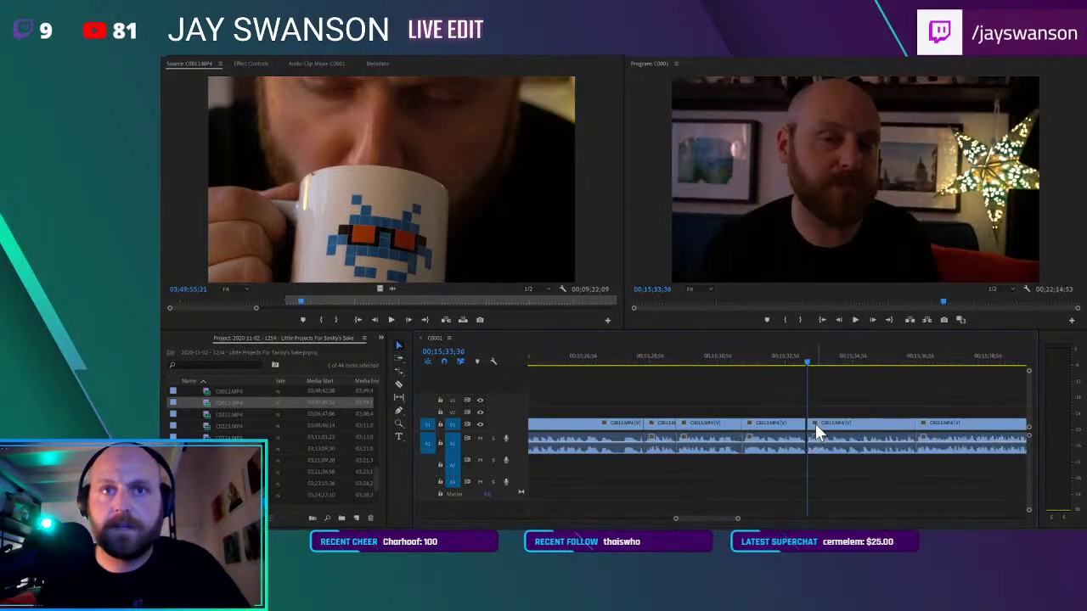
left_click(797, 364)
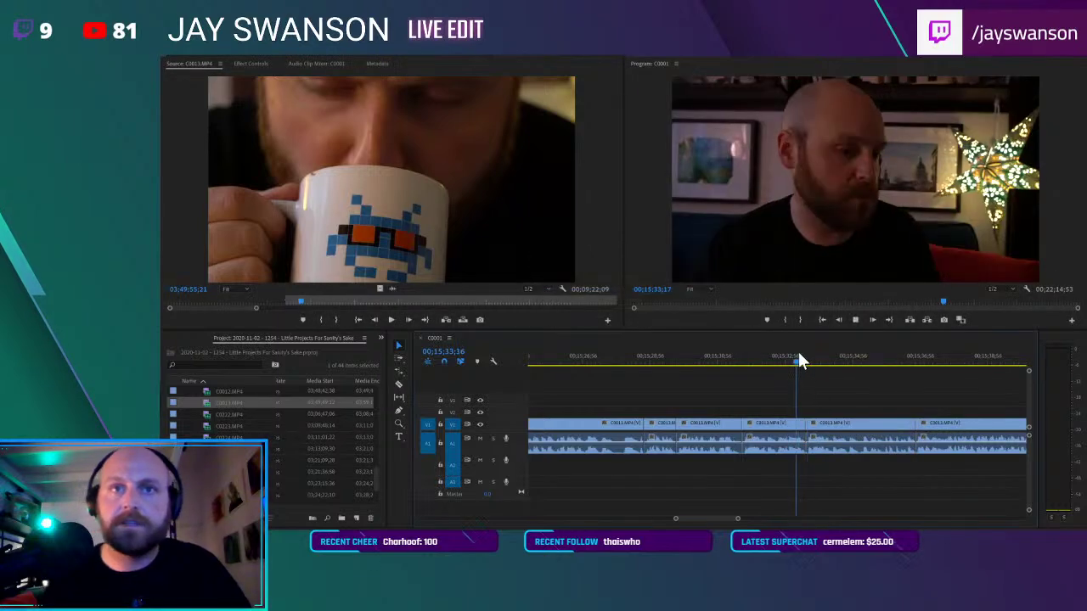
key("space")
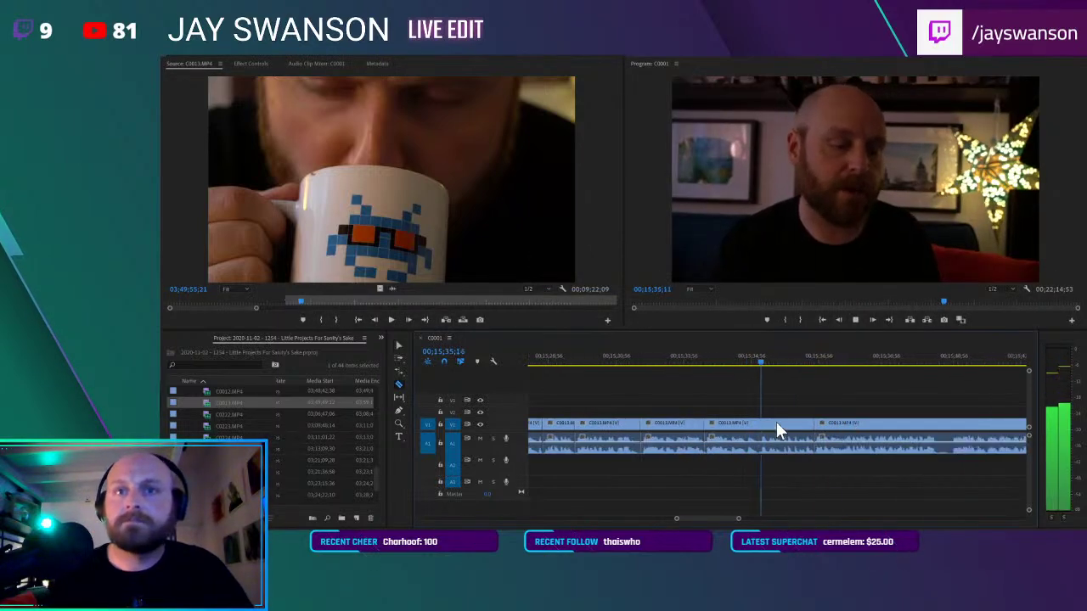
Split the clip at about 00;15;41 and move the footage after it slightly earlier
key("a")
left_click_drag(954, 421, 942, 426)
key("minus")
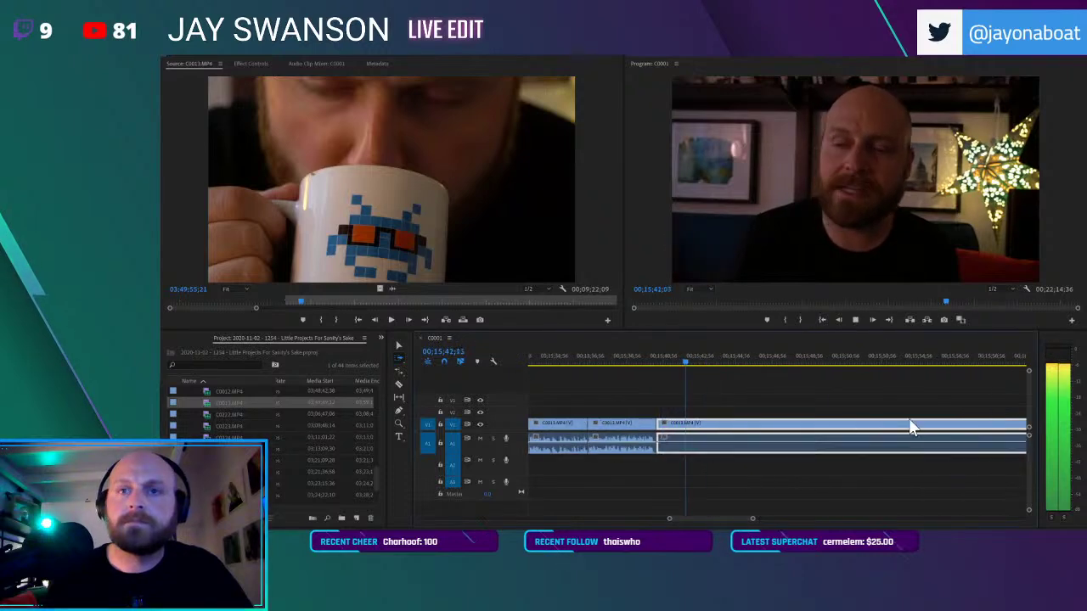
Split the footage at about 00;16;01 and 00;16;05, moving the footage after each cut earlier
left_click(981, 423)
key("a")
left_click_drag(990, 435, 946, 439)
key("c")
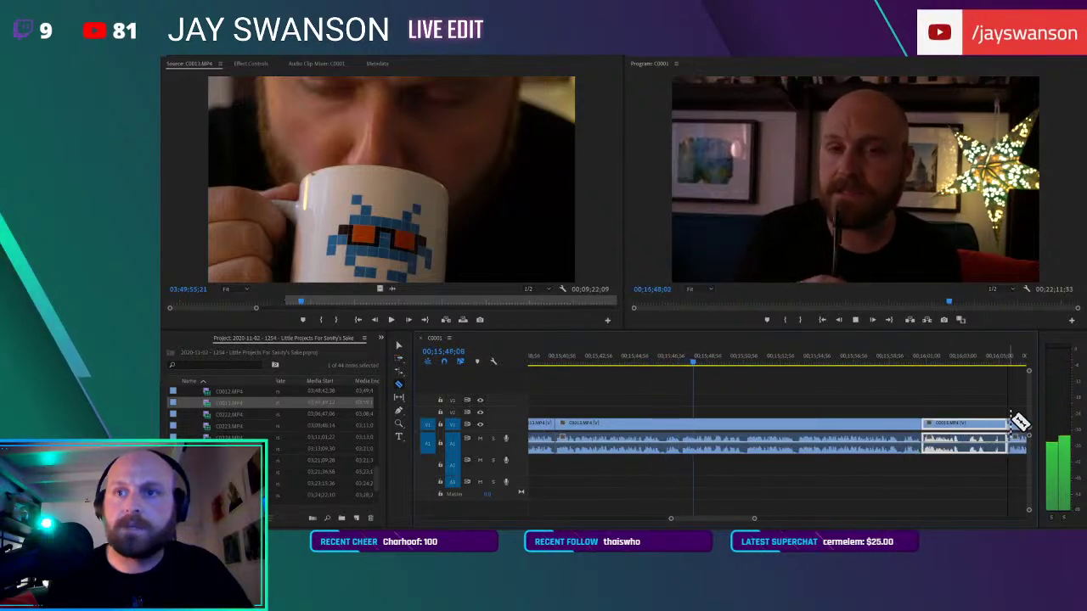
left_click_drag(992, 433, 986, 434)
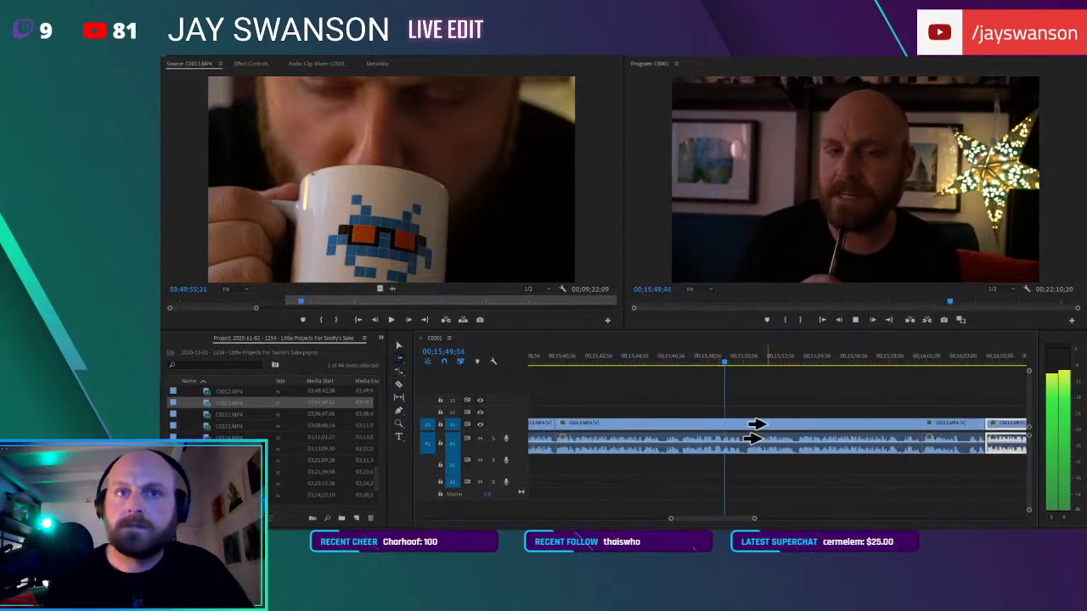
Split the clip at about 00;15;54, move all footage after it slightly earlier, and save the project
key("equal")
key("c")
left_click(823, 423)
key("a")
left_click_drag(827, 429, 819, 429)
key("minus")
scroll(831, 421, "down", 2)
key("c")
key("ctrl+s")
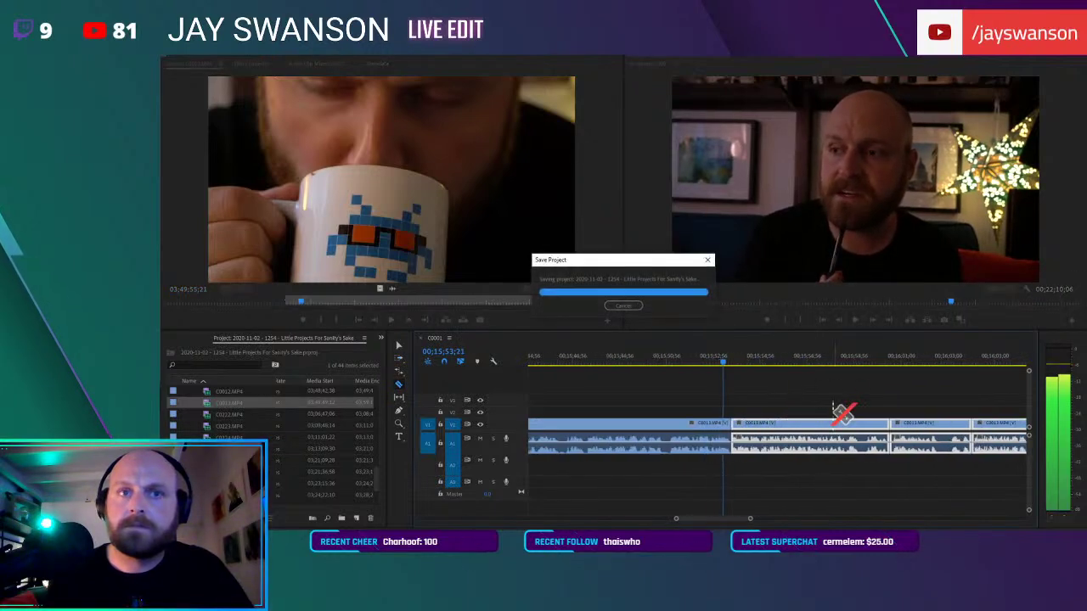
Split the clip at about 00;16;03, move the footage after it about 25 frames earlier, and save the project
left_click(950, 424)
key("a")
left_click_drag(954, 431, 946, 432)
scroll(917, 442, "down", 3)
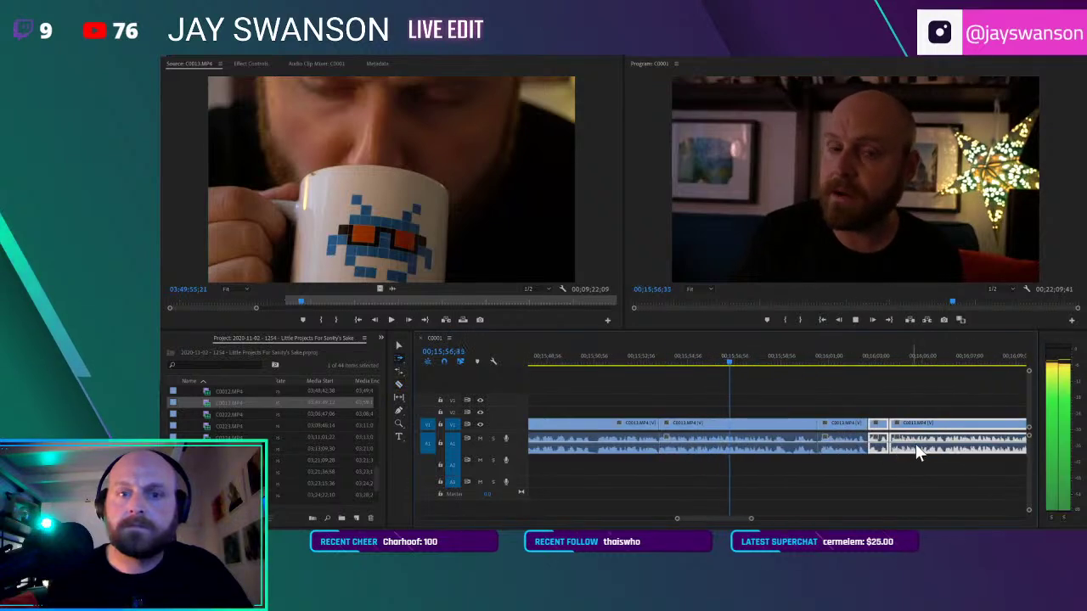
scroll(896, 442, "up", 2)
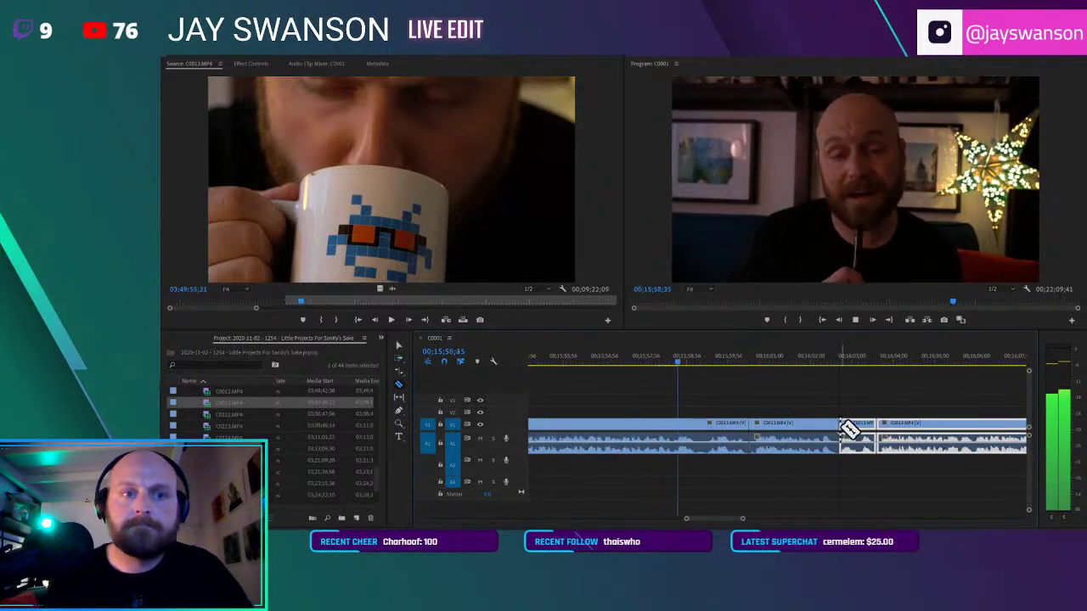
key("ctrl+s")
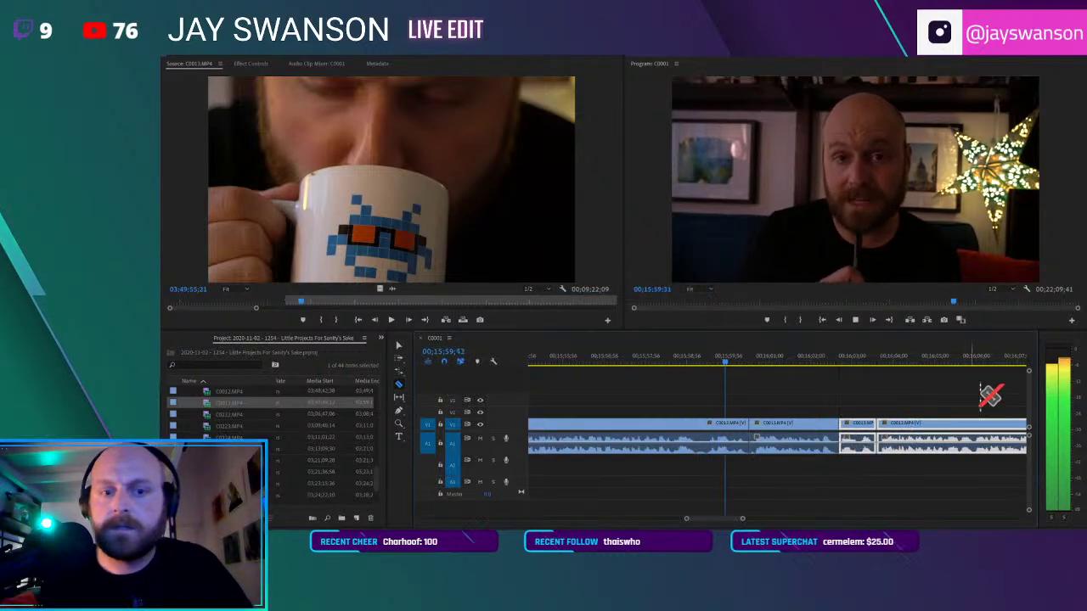
Split the clip at about 00;16;10 and move the footage after it about 14 frames earlier
scroll(857, 413, "down", 2)
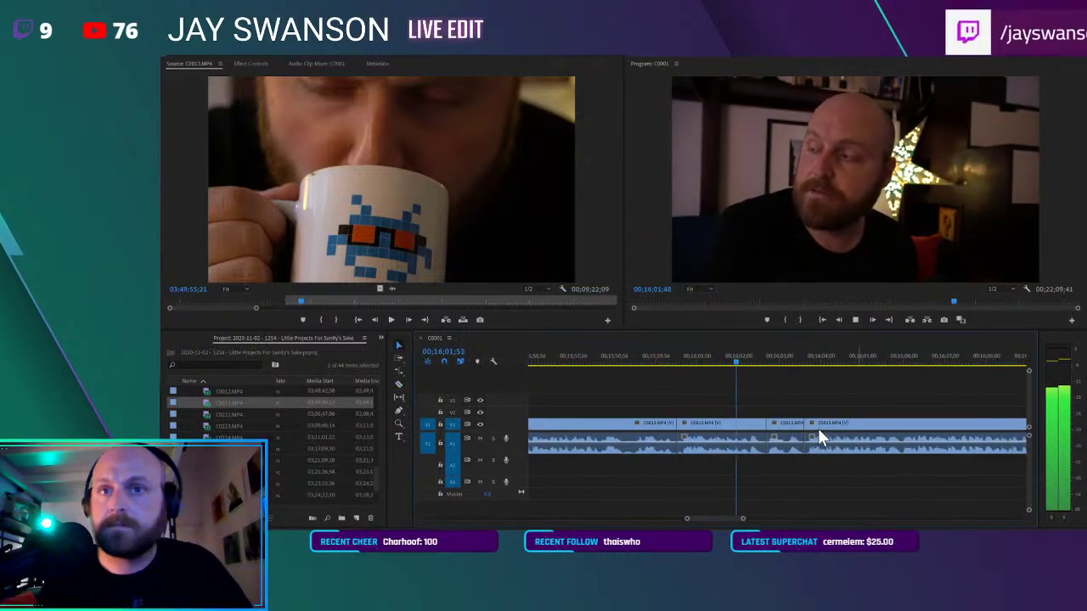
scroll(902, 425, "up", 2)
key("c")
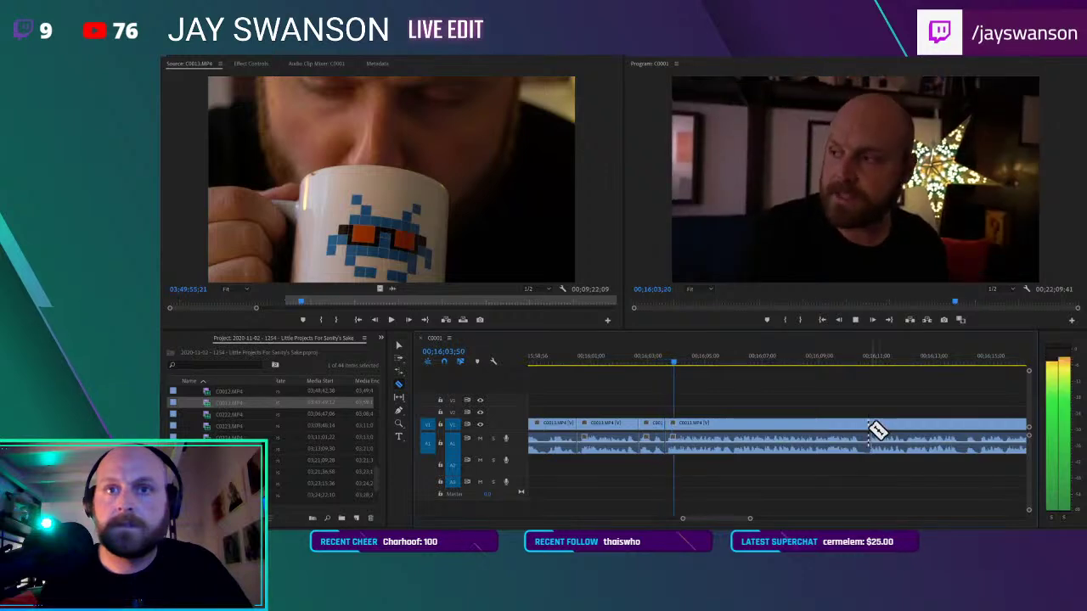
left_click(867, 427)
key("v")
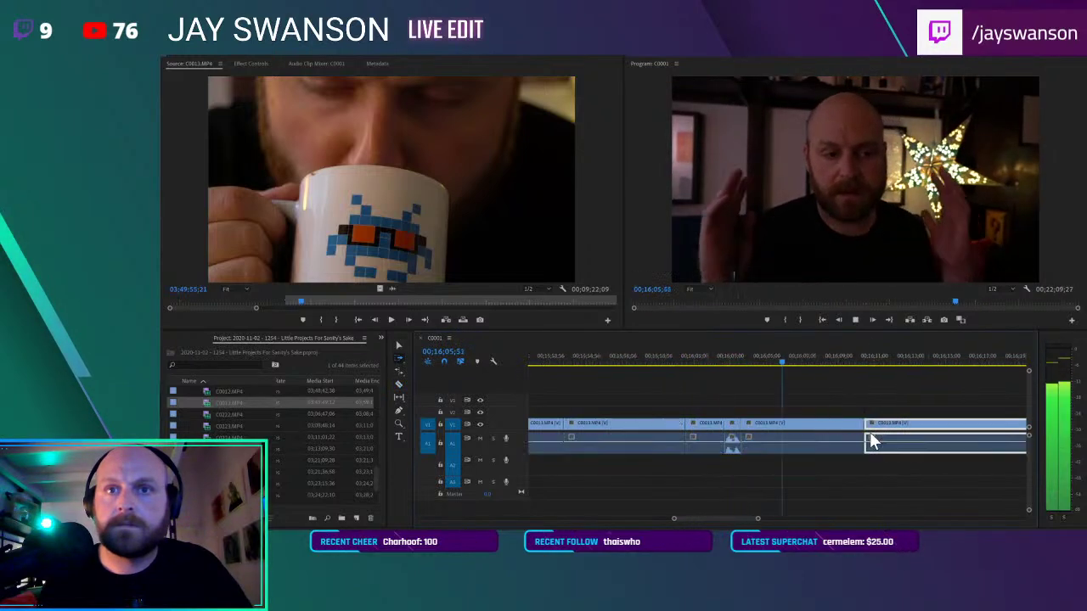
scroll(892, 437, "down", 1)
scroll(935, 429, "up", 2)
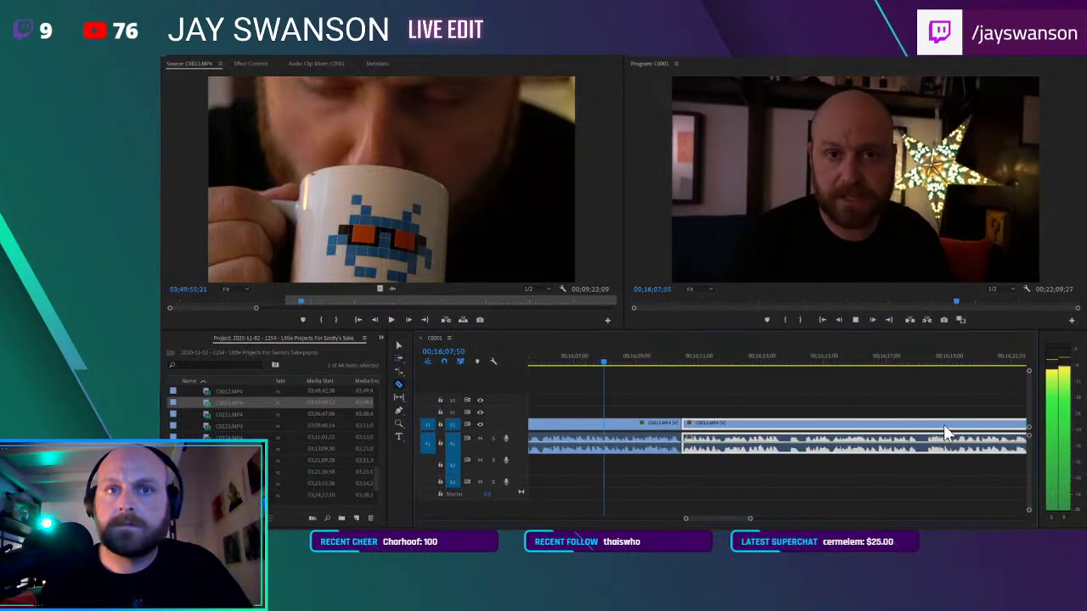
Split the footage at about 00;16;18 and 00;16;21, moving the footage after each cut slightly earlier
left_click(928, 429)
key("v")
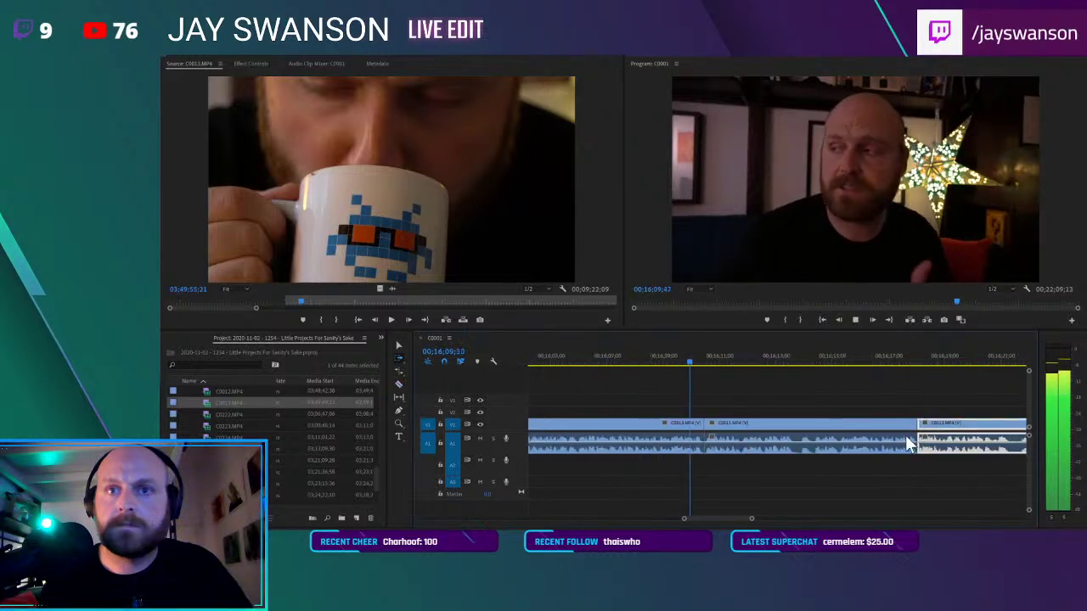
scroll(926, 435, "down", 2)
scroll(910, 431, "up", 2)
left_click(907, 428)
key("a")
left_click_drag(914, 430, 902, 434)
Split the clip at about 00;16;35 and move the footage after it about three seconds earlier
scroll(902, 435, "down", 2)
key("c")
scroll(945, 426, "right", 2)
scroll(945, 425, "down", 2)
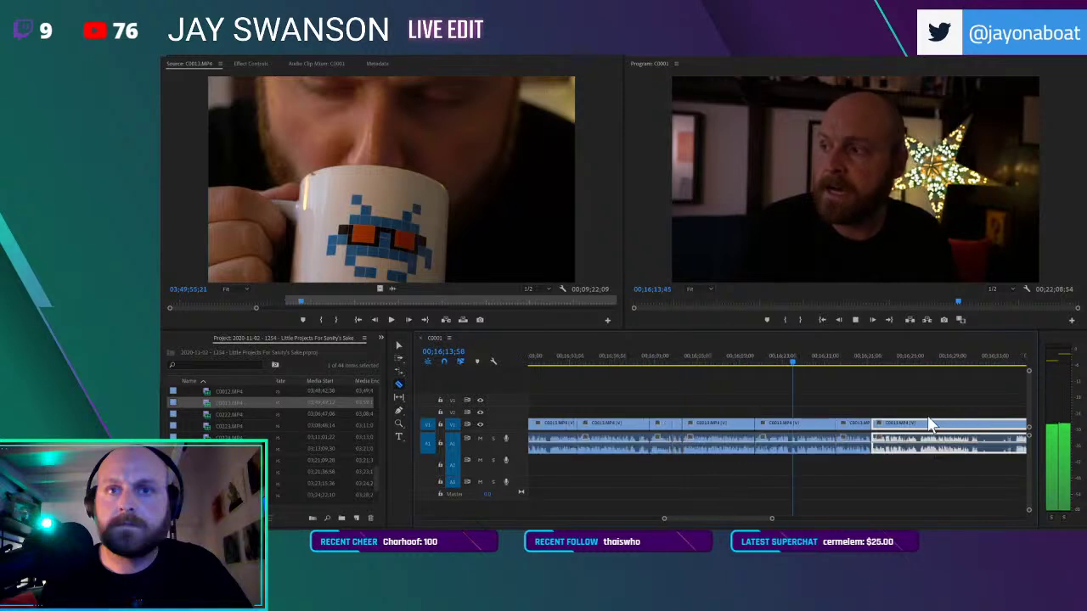
scroll(951, 426, "right", 2)
left_click_drag(964, 427, 808, 449)
Split the clip at about 00;16;26 and move the footage after it about 17 frames earlier
scroll(819, 447, "up", 2)
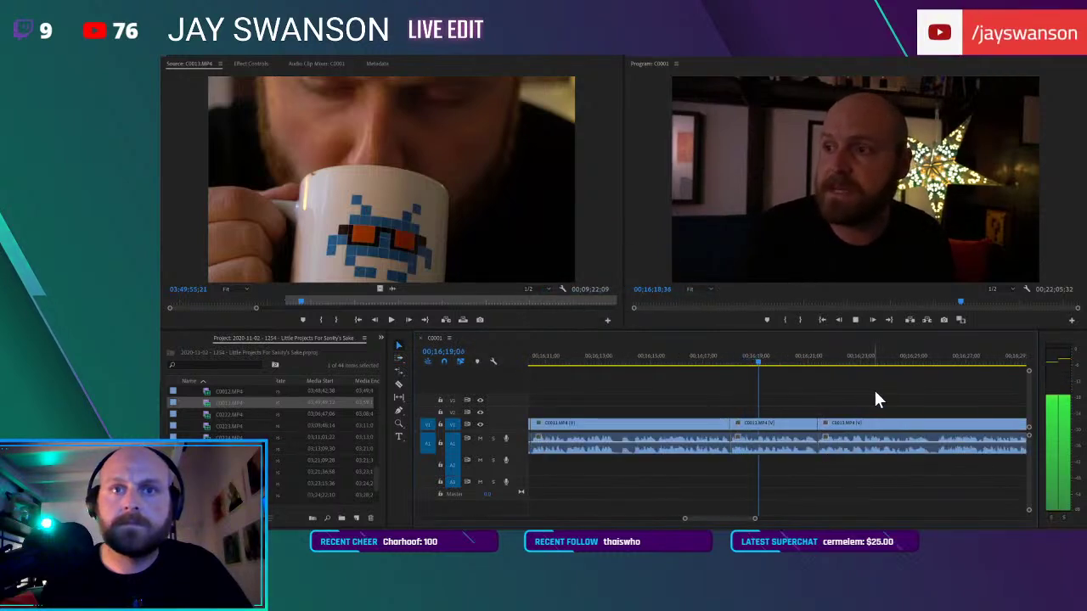
key("c")
left_click(881, 425)
key("a")
left_click_drag(891, 434, 884, 437)
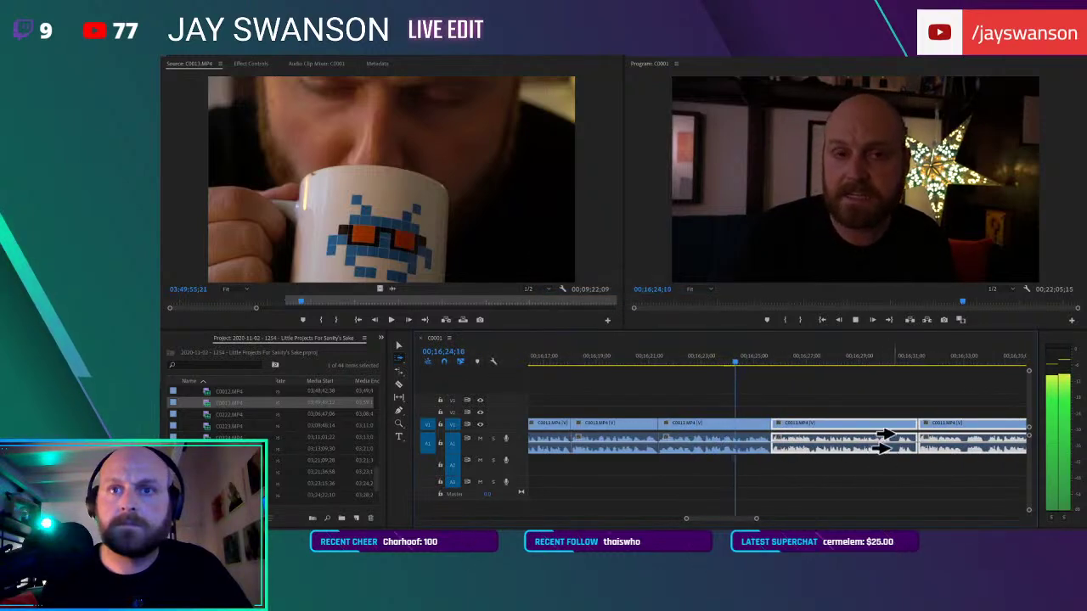
Split the clip at about 00;16;40 and move the footage after it about 36 frames earlier
key("c")
scroll(933, 422, "down", 2)
scroll(926, 420, "down", 2)
scroll(866, 420, "down", 5)
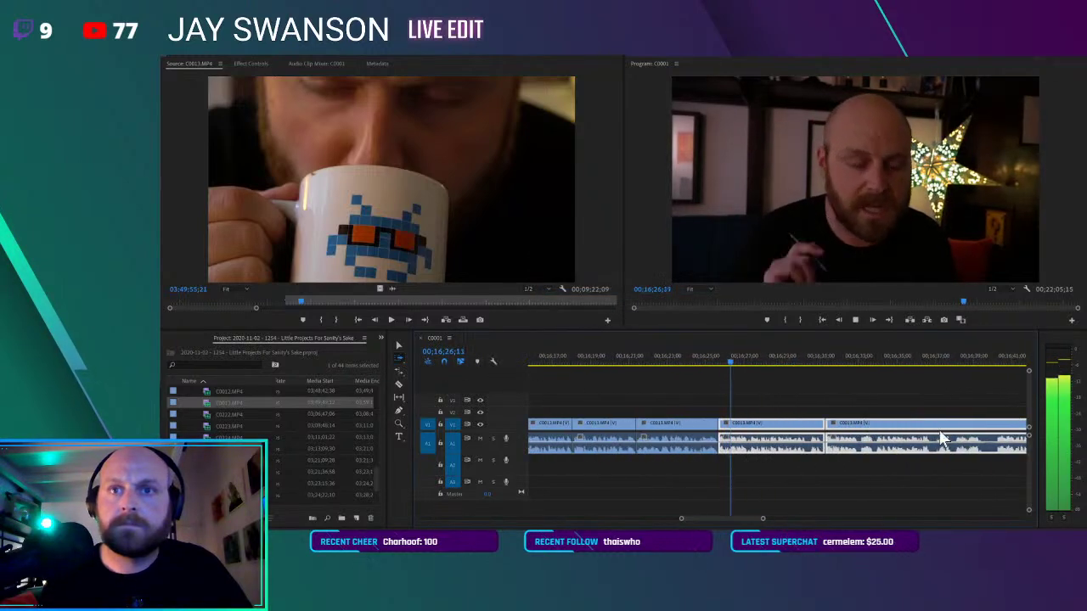
left_click_drag(1013, 418, 858, 439)
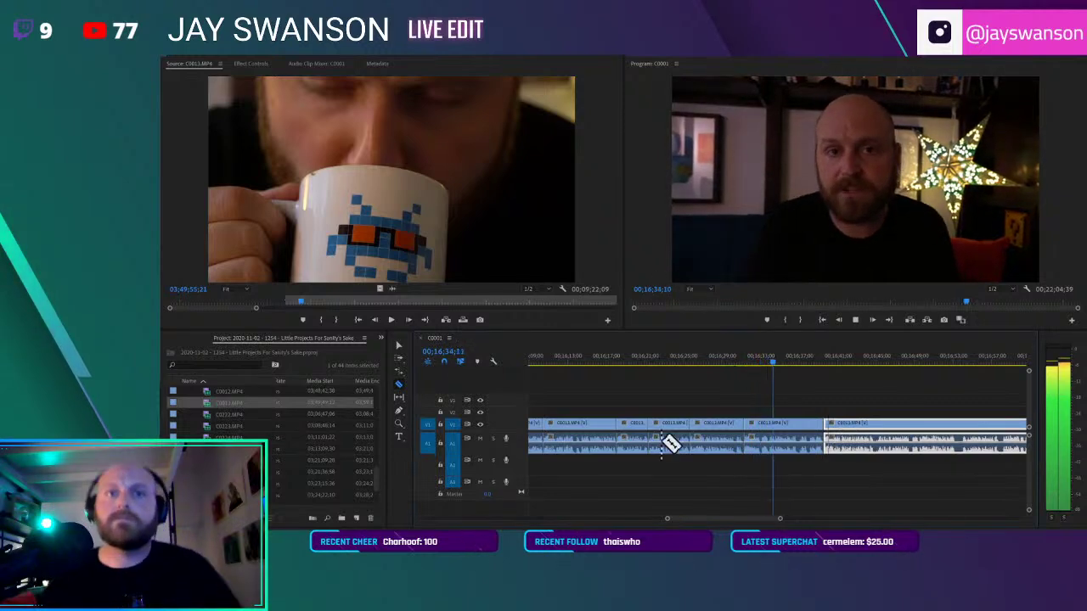
Split the clip at about 00;16;53, move the footage after it about 34 frames earlier, and save the project
left_click(739, 352)
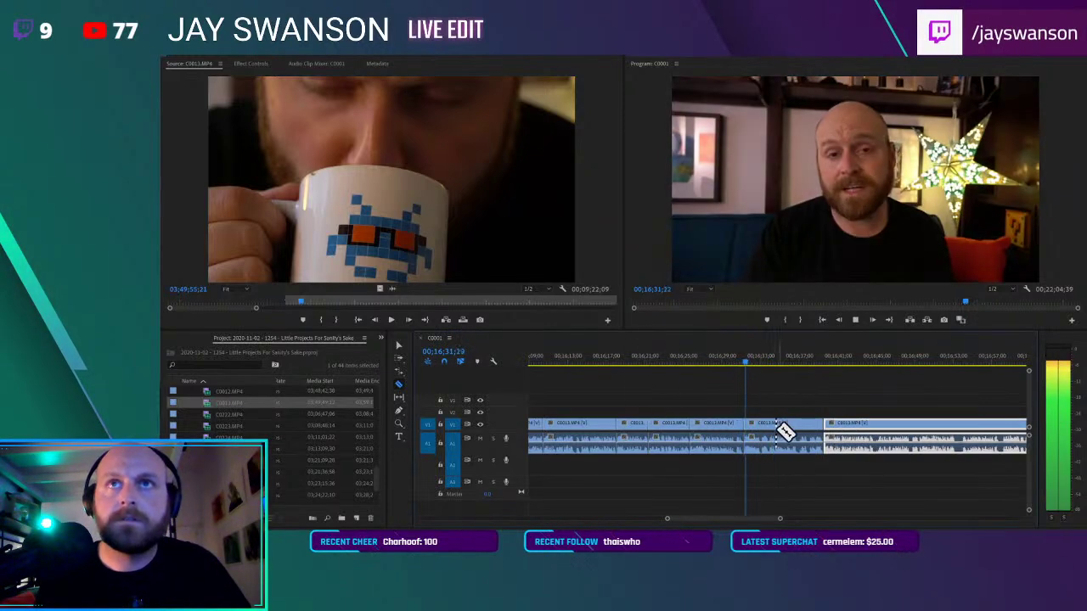
scroll(777, 429, "up", 2)
scroll(828, 438, "down", 2)
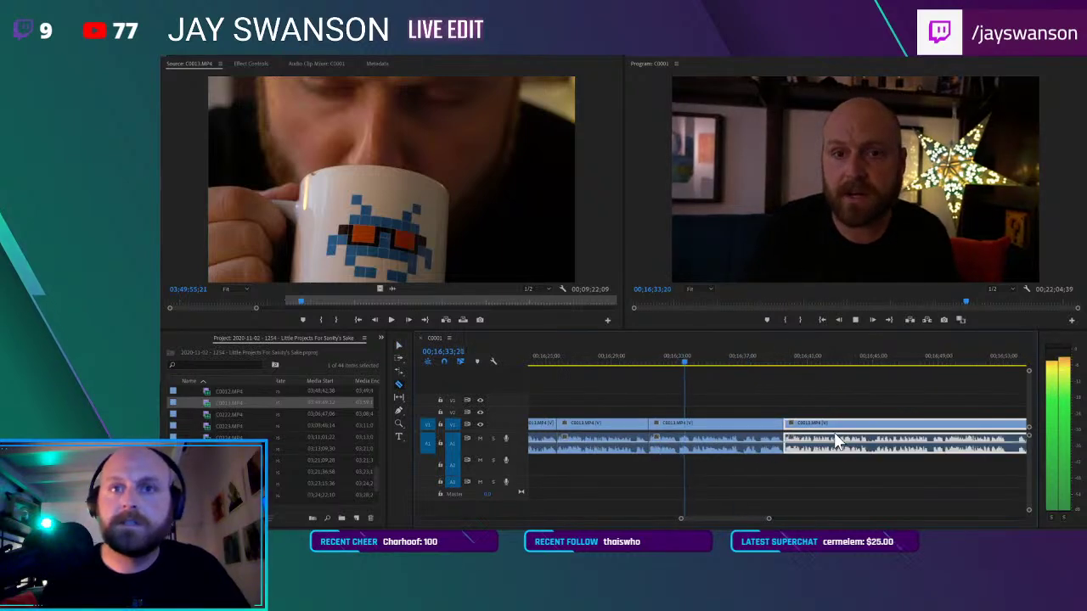
scroll(832, 400, "down", 2)
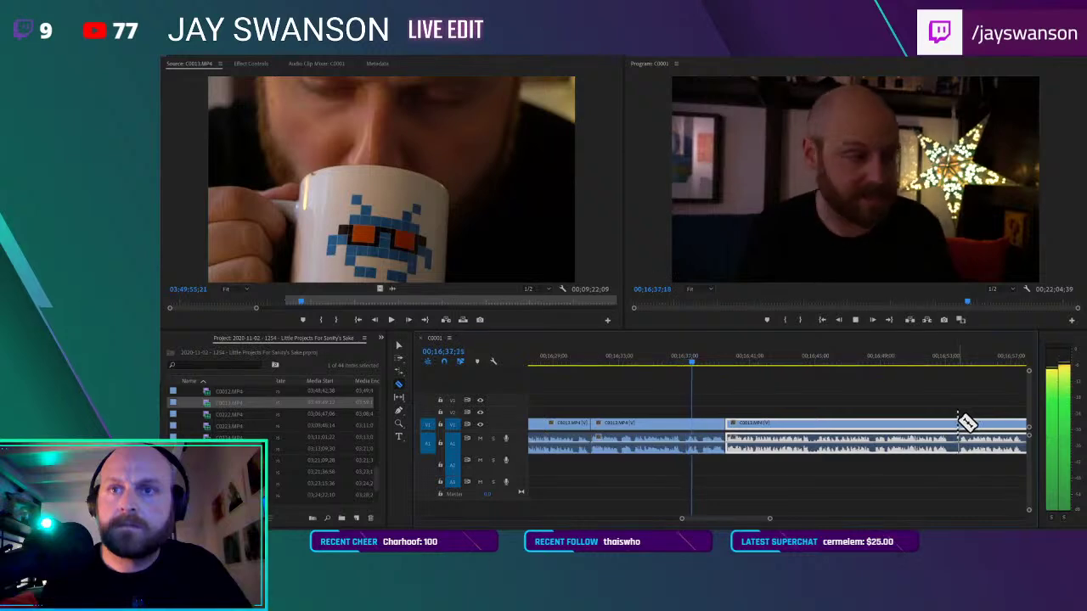
left_click(951, 424)
key("v")
key("ctrl+s")
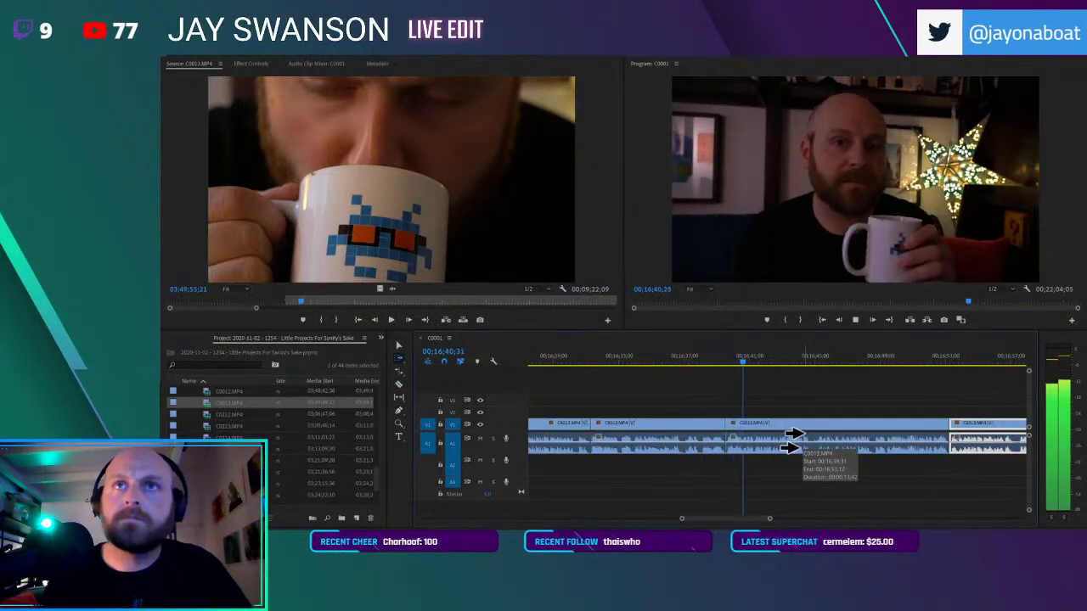
Split the clip at about 00;16;57 and move the footage after it about 18 frames earlier
scroll(766, 434, "down", 4)
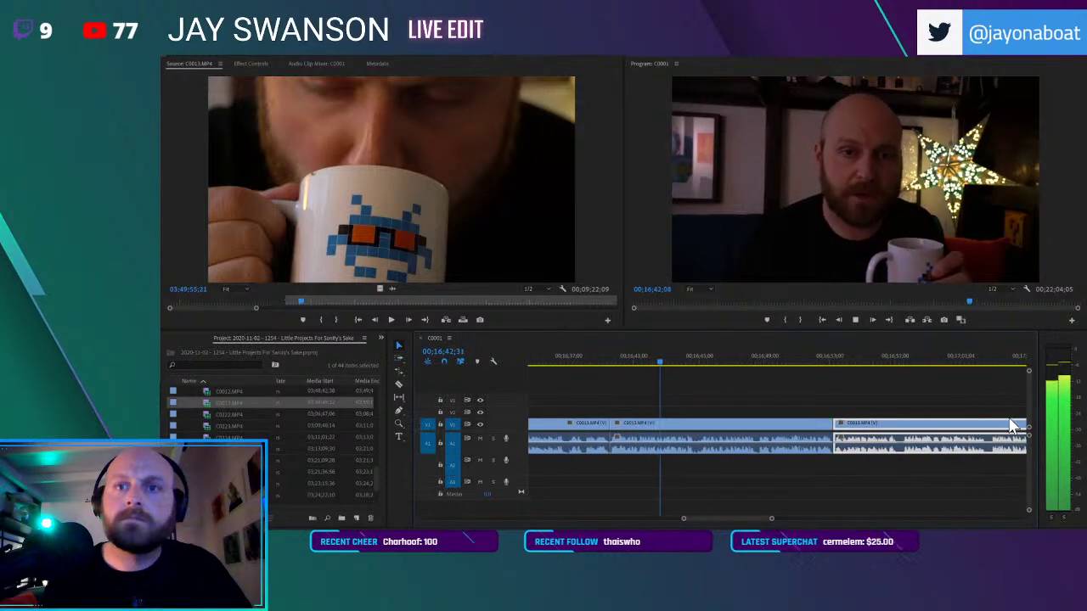
scroll(836, 425, "up", 2)
left_click(949, 423)
left_click_drag(950, 429, 956, 433)
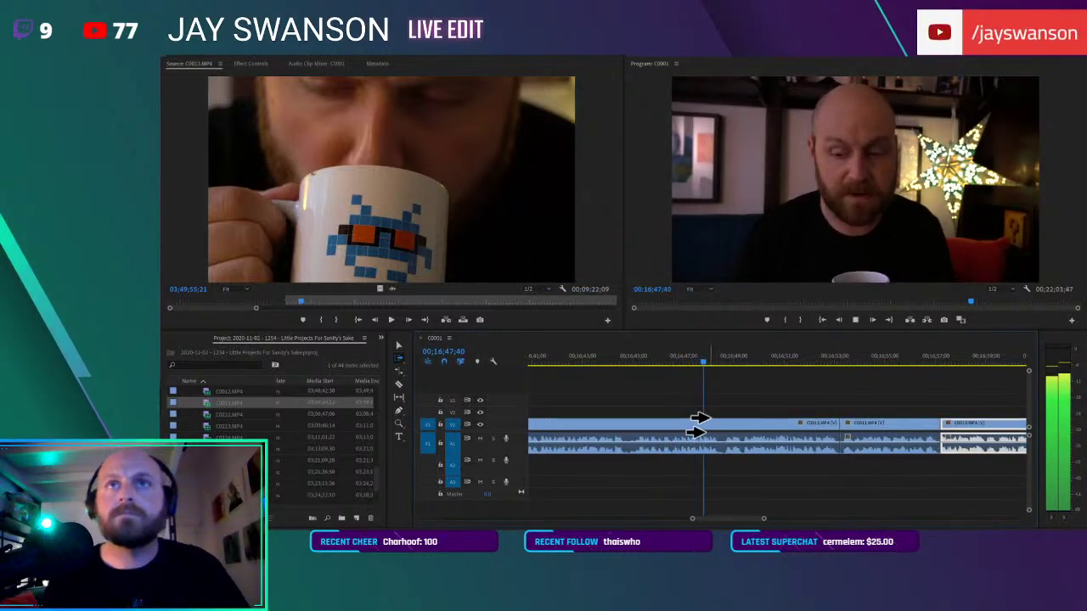
Split the footage at about 00;17;07 and 00;17;10, moving the footage after each cut earlier
scroll(708, 424, "down", 3)
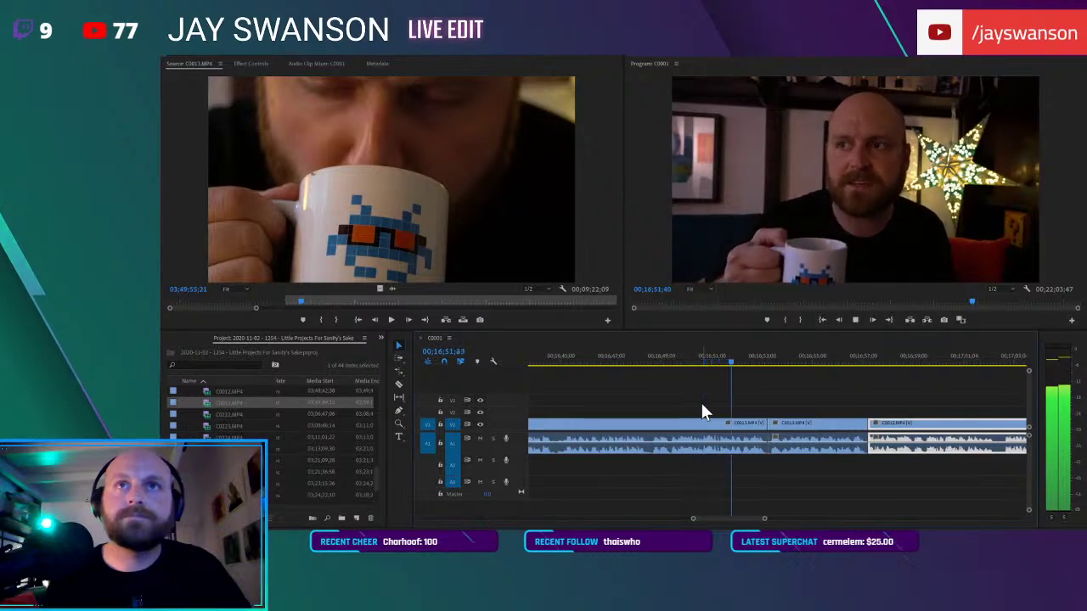
scroll(717, 396, "down", 3)
scroll(726, 394, "down", 3)
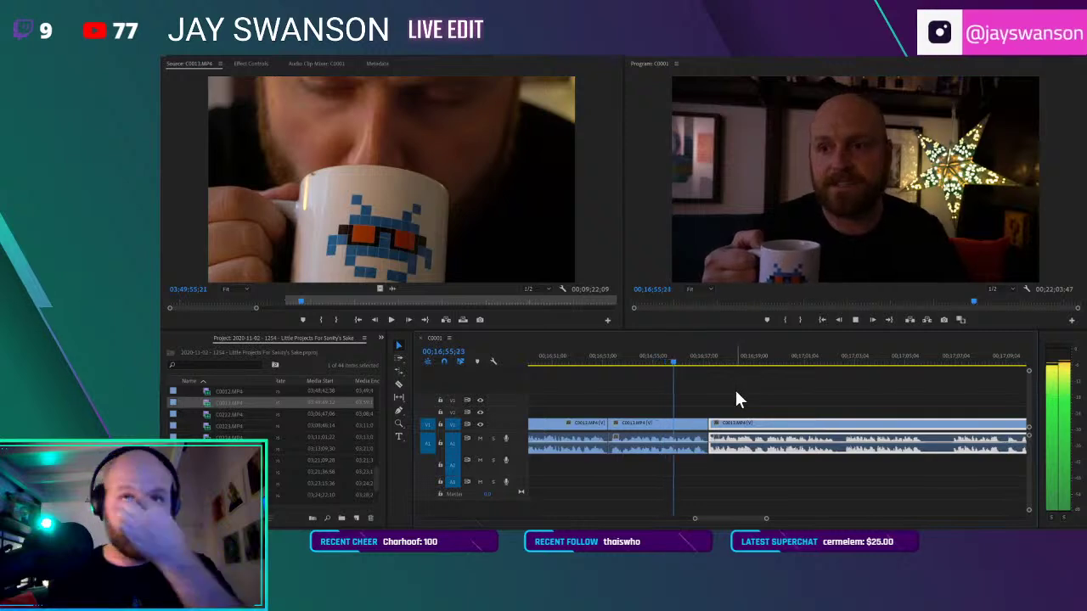
scroll(875, 397, "down", 2)
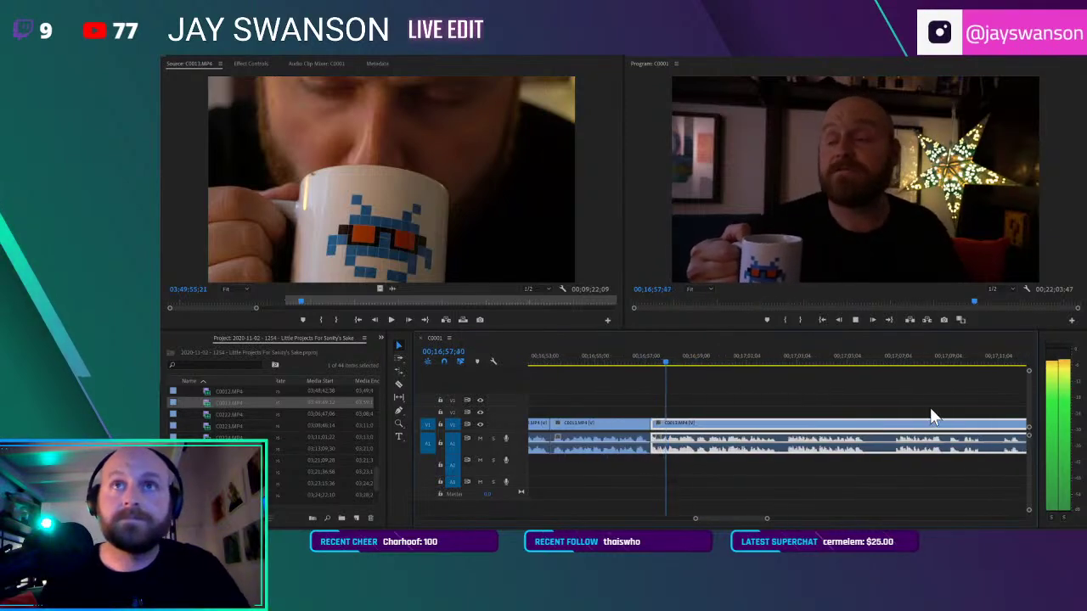
left_click(892, 425)
key("a")
mouse_move(897, 444)
left_mouse_down()
mouse_move(875, 444)
mouse_move(916, 425)
mouse_move(893, 444)
left_mouse_up()
scroll(844, 440, "down", 3)
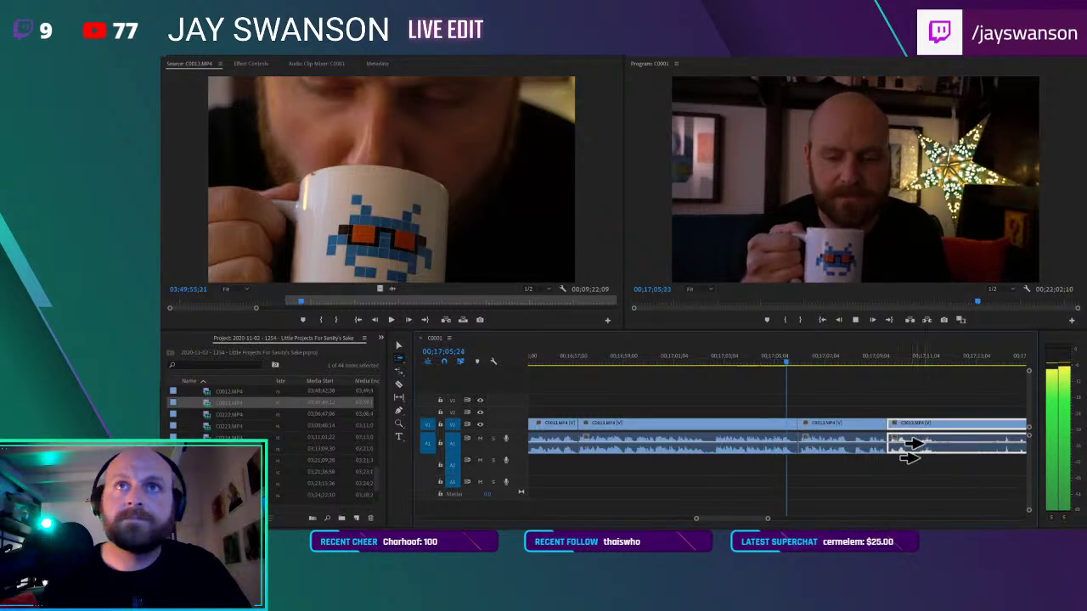
Split the clip at about 00;17;17 and move the footage after it nearly six seconds earlier, to about 00;17;11
scroll(906, 447, "down", 3)
key("c")
scroll(926, 418, "down", 2)
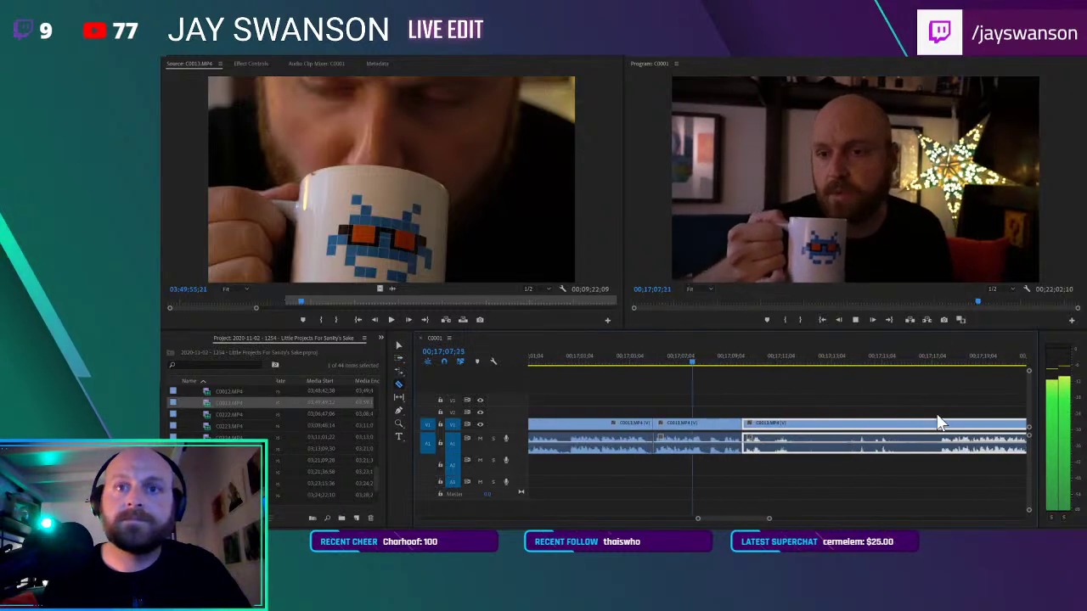
left_click_drag(945, 427, 809, 445)
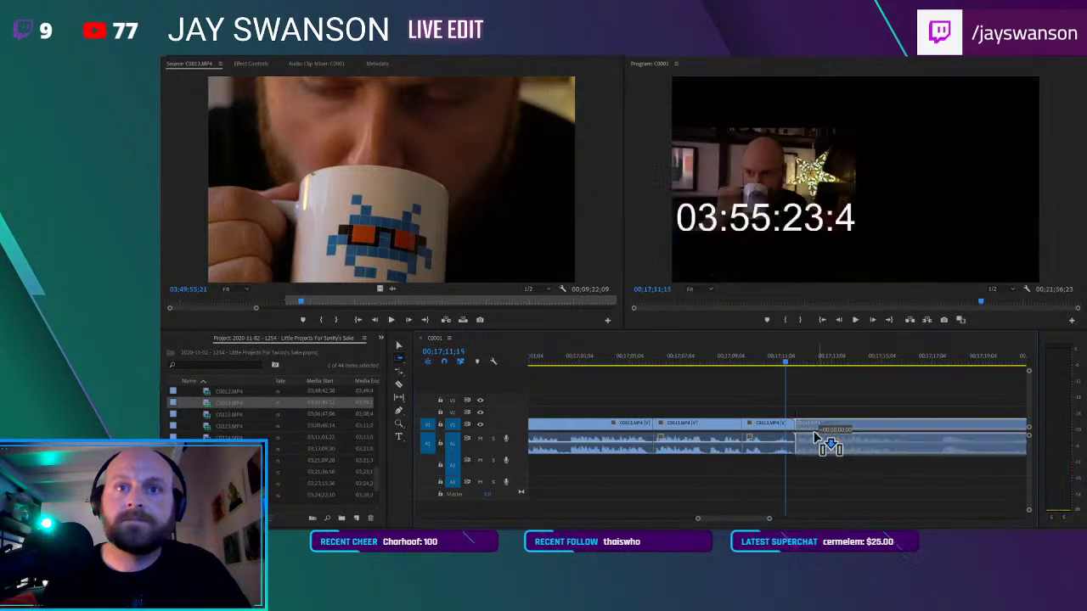
Try moving the footage after the join at about 00;17;11 another 27 frames earlier, and undo the move
left_click(774, 354)
key("space")
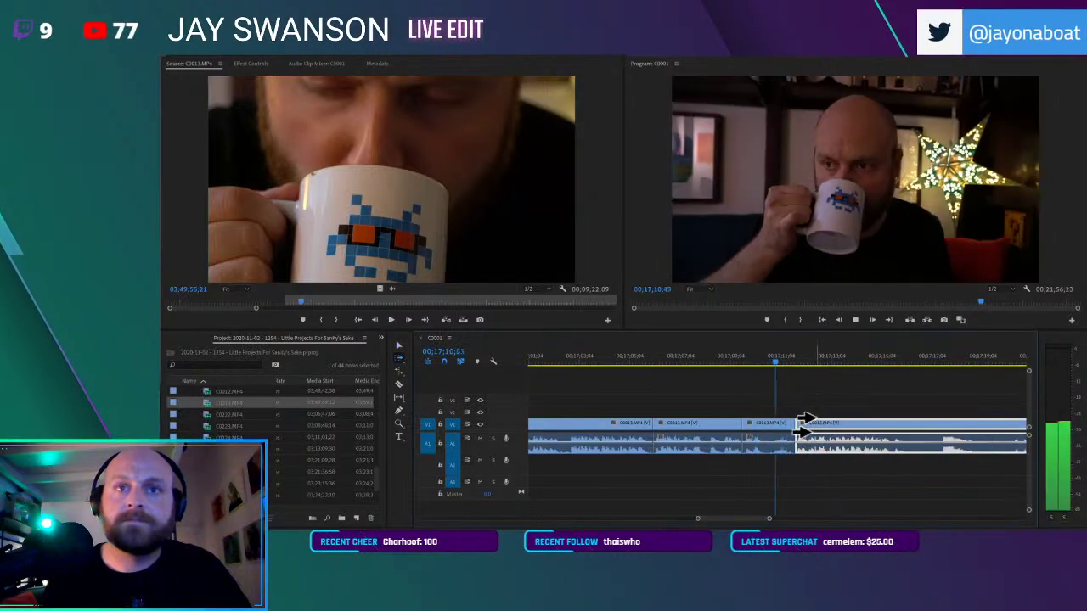
key("space")
left_click_drag(816, 425, 801, 421)
key("c")
key("ctrl+s")
left_click(773, 360)
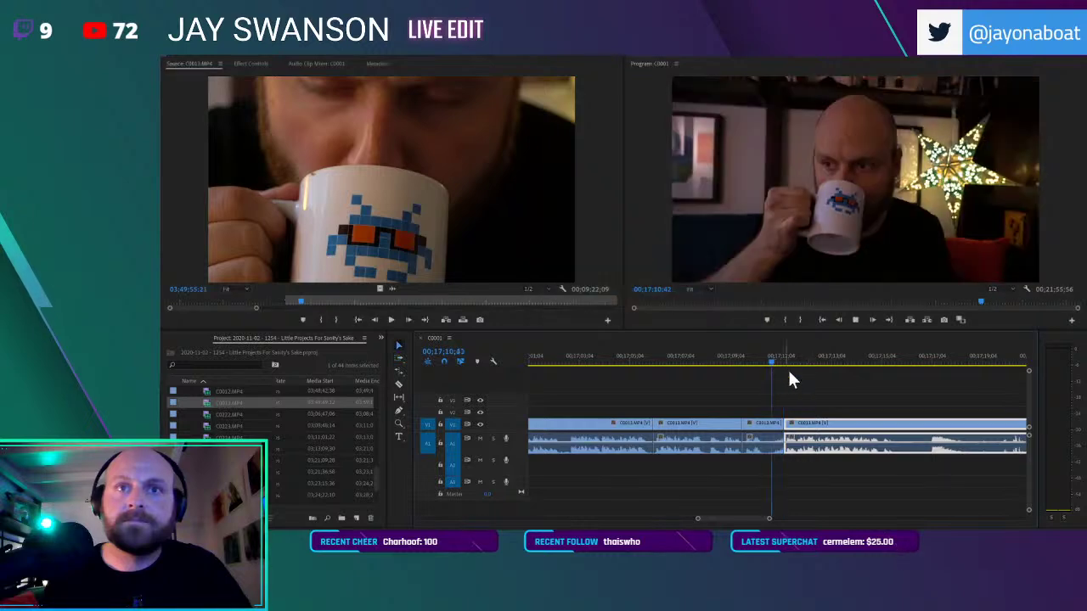
key("space")
key("v")
scroll(871, 436, "down", 1)
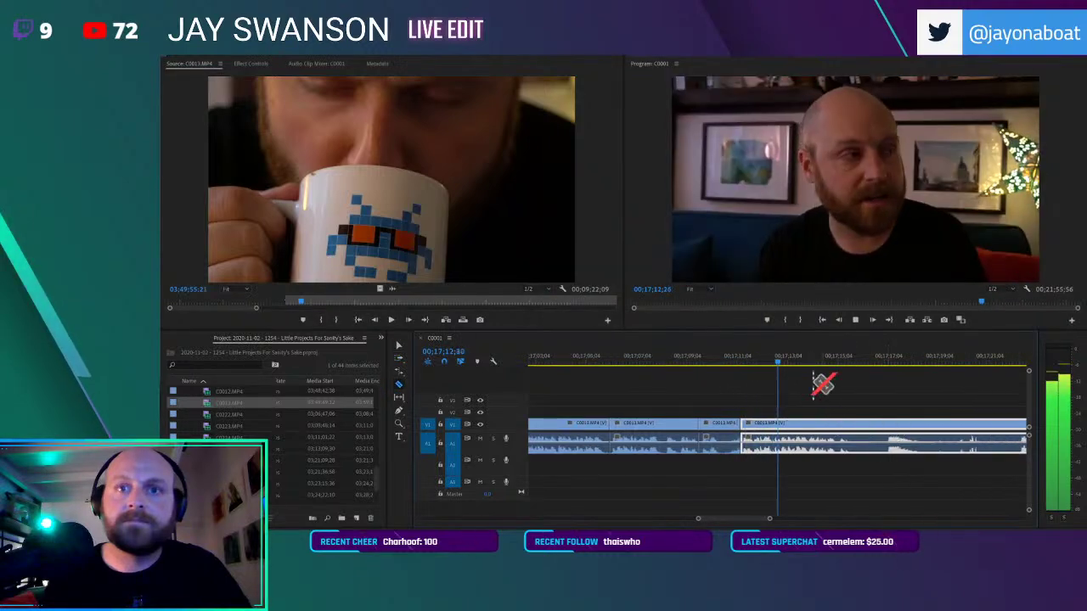
key("ctrl+z")
Move the footage after the join at about 00;17;11 about 10 frames earlier and replay the join
left_click(730, 353)
key("space")
key("space")
key("a")
left_click_drag(764, 423, 752, 424)
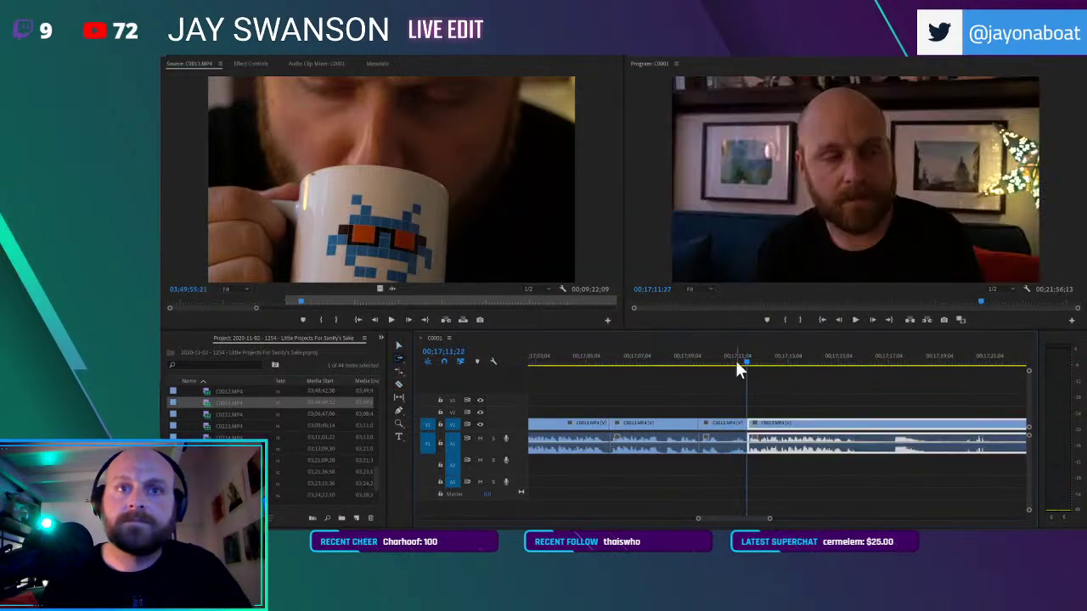
left_click(736, 362)
key("space")
Split the clip at about 00;17;17 and move the footage after it about 1.5 seconds earlier
key("c")
scroll(862, 420, "down", 1)
left_click(881, 425)
key("a")
left_click_drag(895, 430, 857, 430)
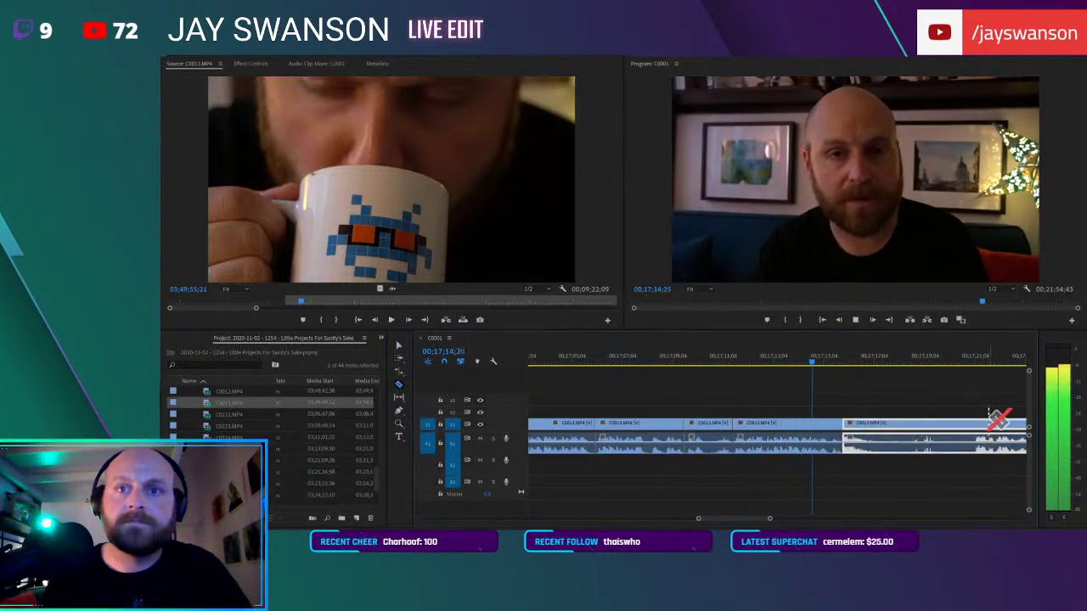
Split the clip at about 00;17;21, move the footage after it about four seconds earlier, and replay the join
left_click_drag(981, 425, 837, 446)
key("v")
left_click(788, 356)
key("space")
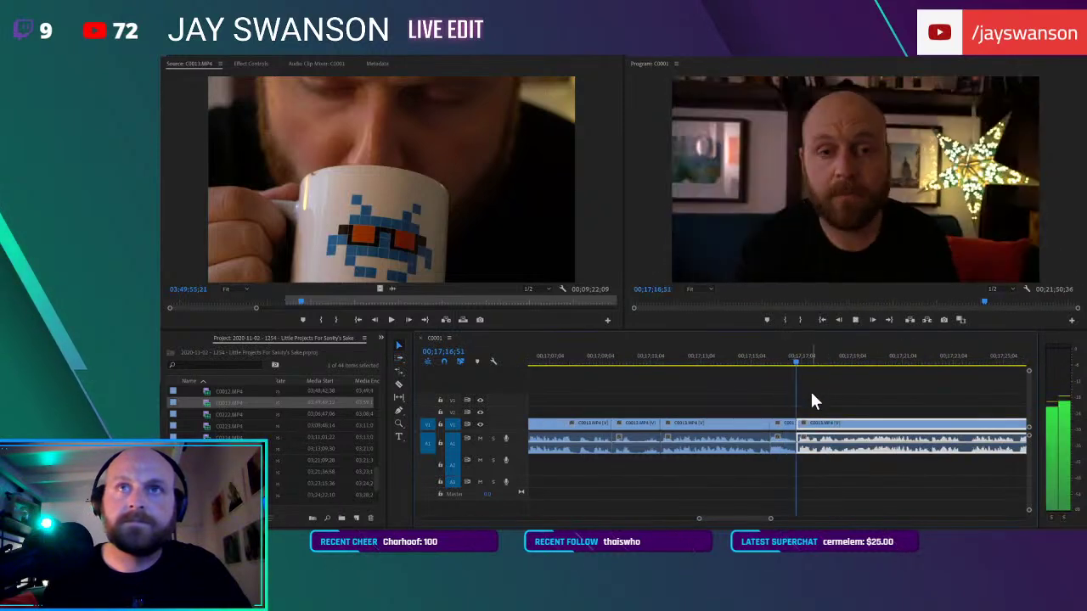
Split the footage at about 00;17;23, 00;17;27 and 00;17;30, moving the footage after each cut earlier, and save the project
left_click_drag(942, 419, 912, 439)
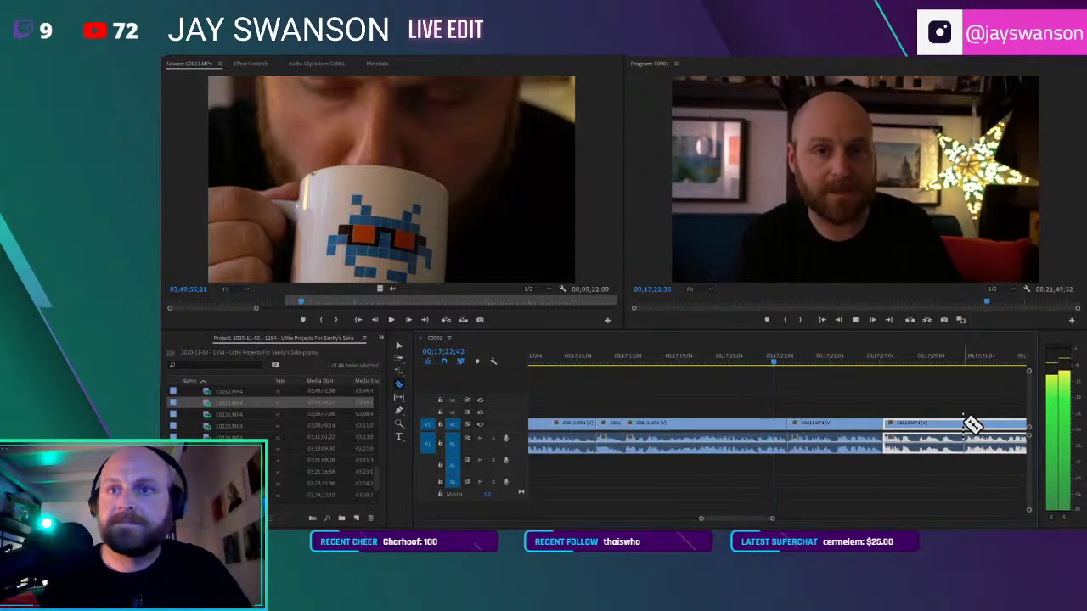
key("ctrl+s")
key("minus")
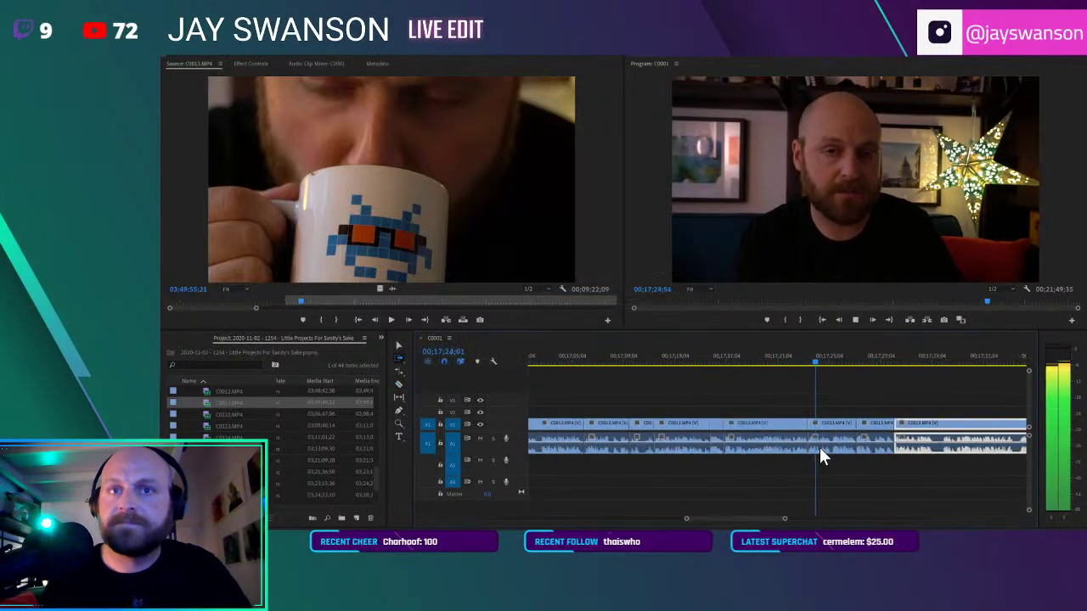
Split the footage at about 00;17;40 and 00;17;42, moving the footage after each cut earlier
scroll(875, 451, "down", 2)
key("equal")
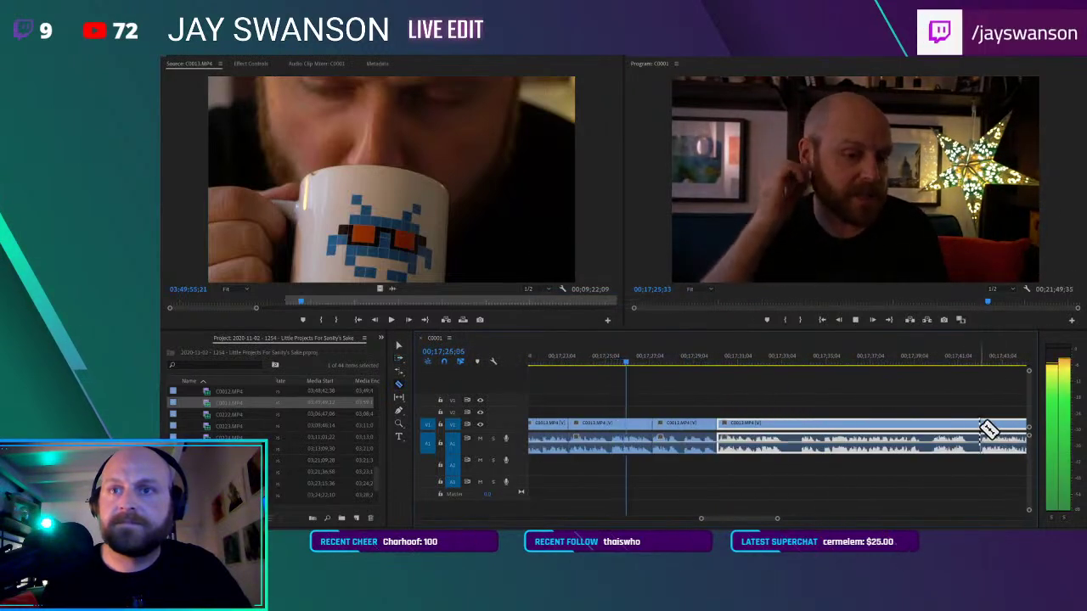
left_click_drag(978, 442, 932, 439)
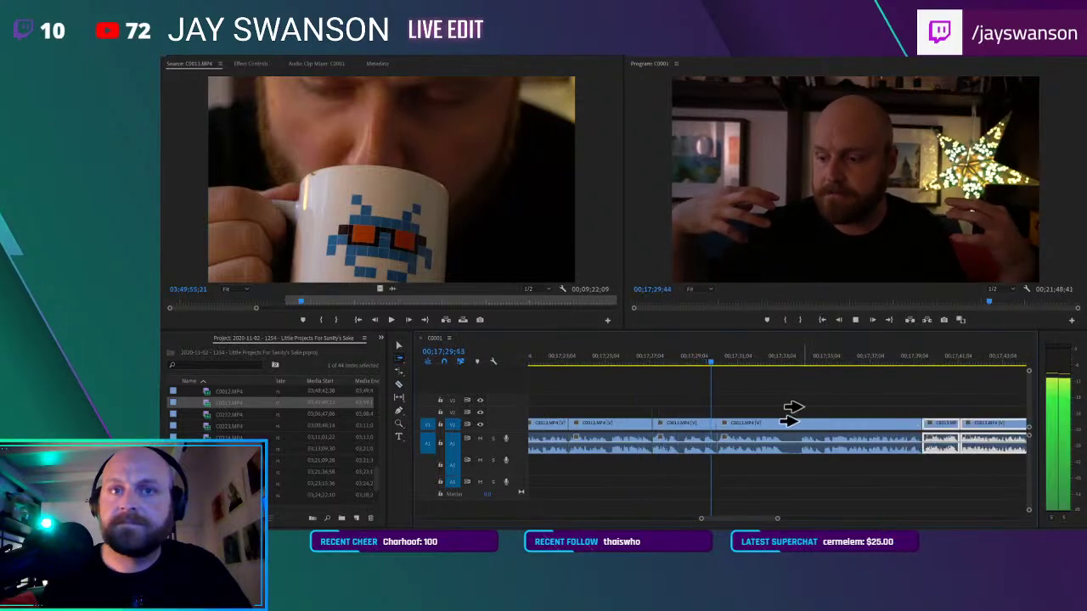
Replay the join at about 00;17;30, move all footage after it about 39 frames earlier, and save the project
left_click(682, 362)
key("space")
left_click_drag(733, 431, 721, 428)
key("ctrl+s")
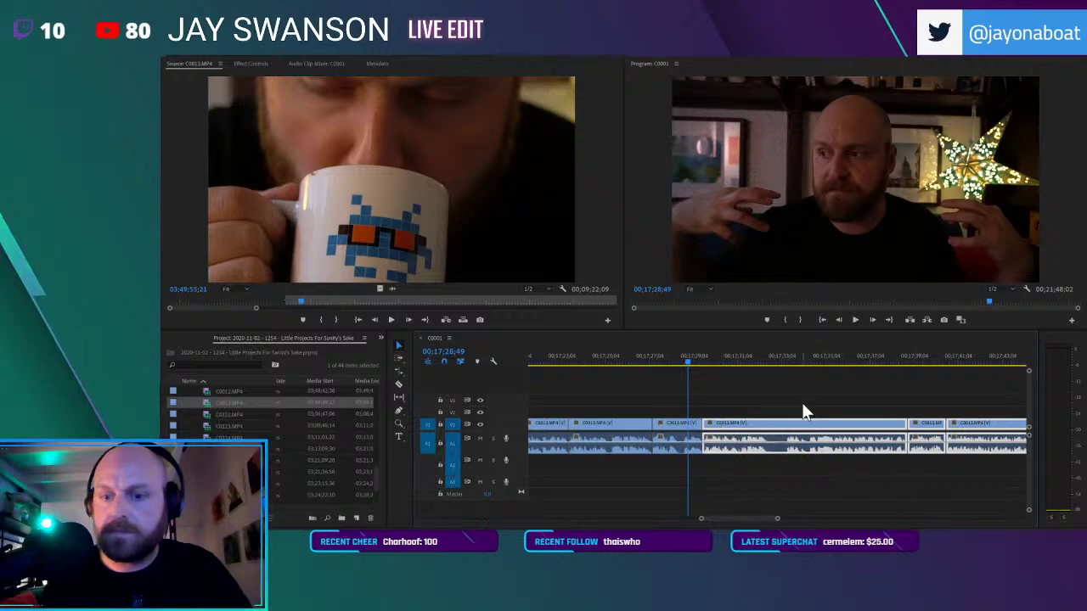
Split the clip at about 00;17;33, move the footage after it about 43 frames earlier, and resume playback
left_click(722, 397)
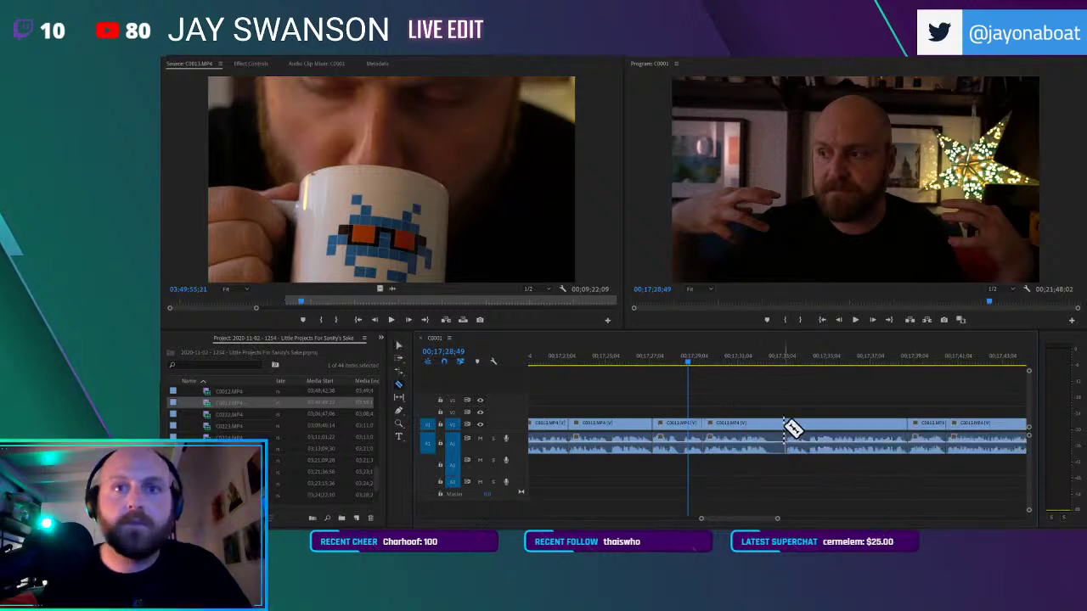
mouse_move(790, 429)
left_mouse_down()
mouse_move(790, 451)
mouse_move(773, 440)
left_mouse_up()
key("space")
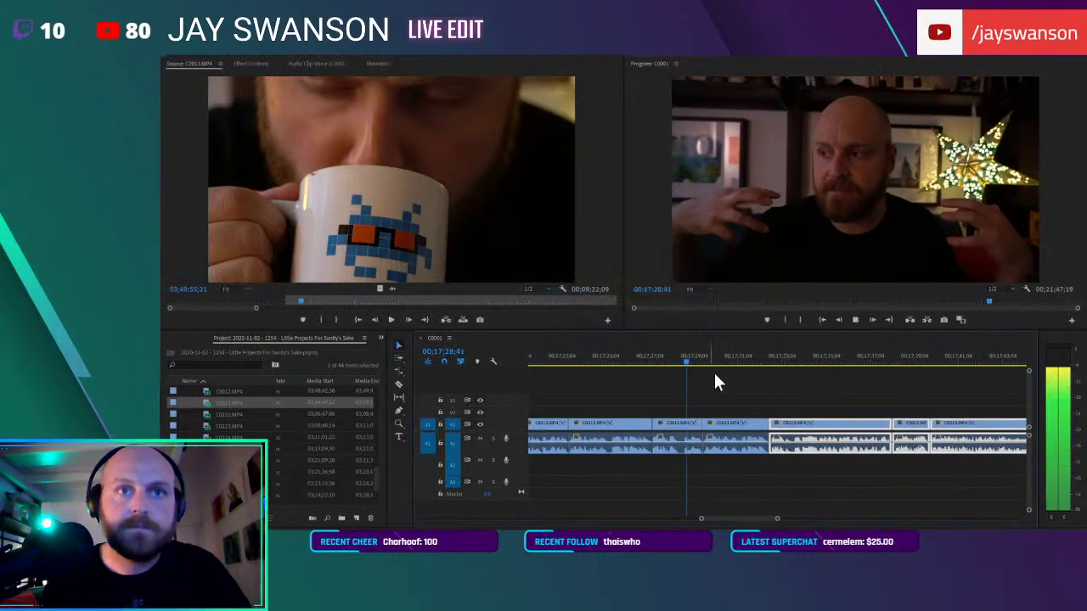
Split the clip at about 00;17;45 and move the footage after it about 13 frames earlier
scroll(749, 394, "down", 1)
scroll(760, 397, "up", 3)
key("c")
scroll(919, 433, "down", 2)
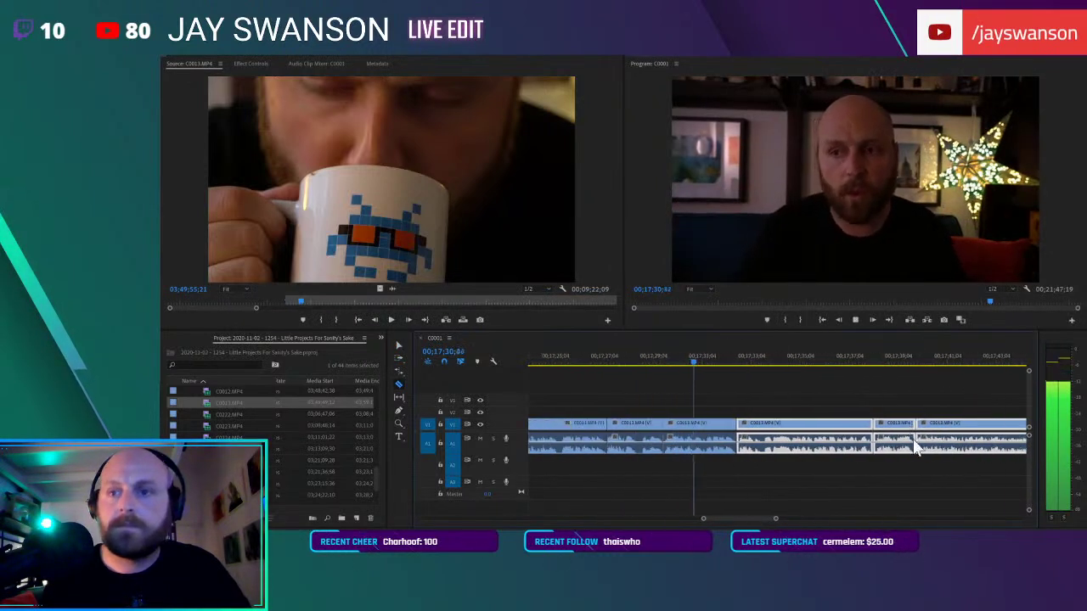
scroll(951, 443, "down", 1)
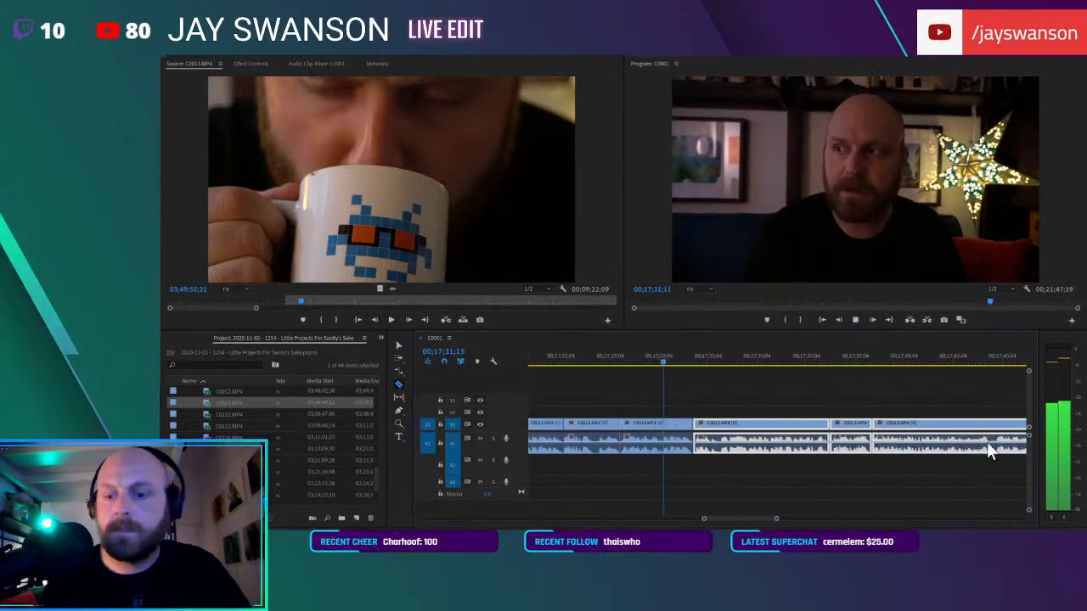
scroll(947, 425, "up", 1)
key("c")
left_click(936, 425)
key("a")
left_click_drag(944, 437, 937, 436)
Split the clip at about 00;17;54, move the footage after it about 23 frames earlier, and save the project
key("c")
scroll(967, 434, "down", 1)
scroll(947, 434, "down", 2)
scroll(917, 432, "down", 1)
scroll(977, 427, "up", 2)
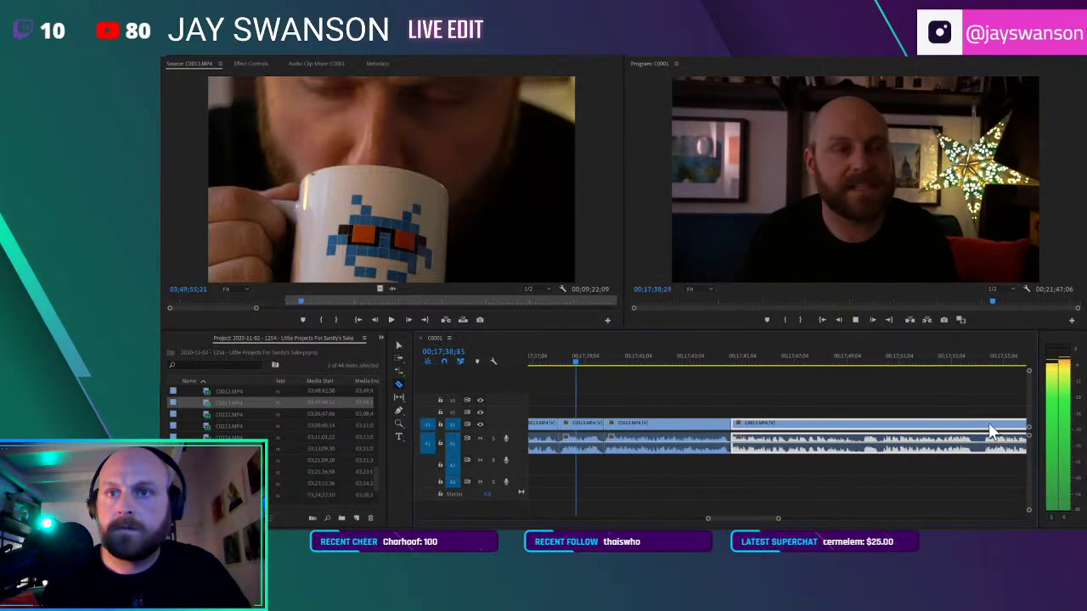
left_click(984, 423)
key("a")
left_click_drag(990, 437, 980, 437)
key("ctrl+s")
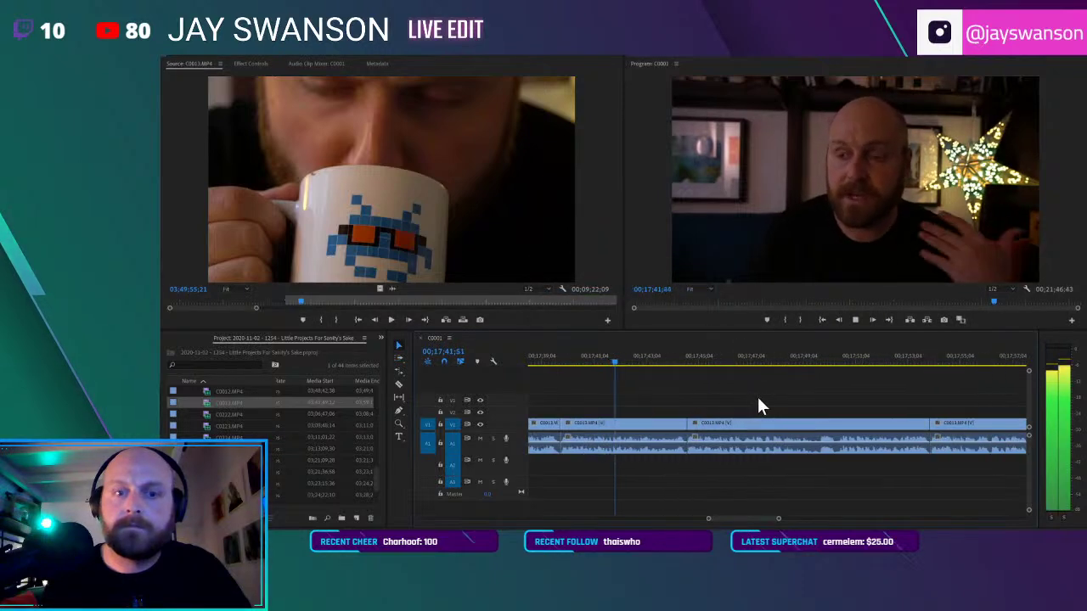
Split the clip at about 00;18;01 and move the footage after it about 102 frames earlier
scroll(764, 411, "up", 4)
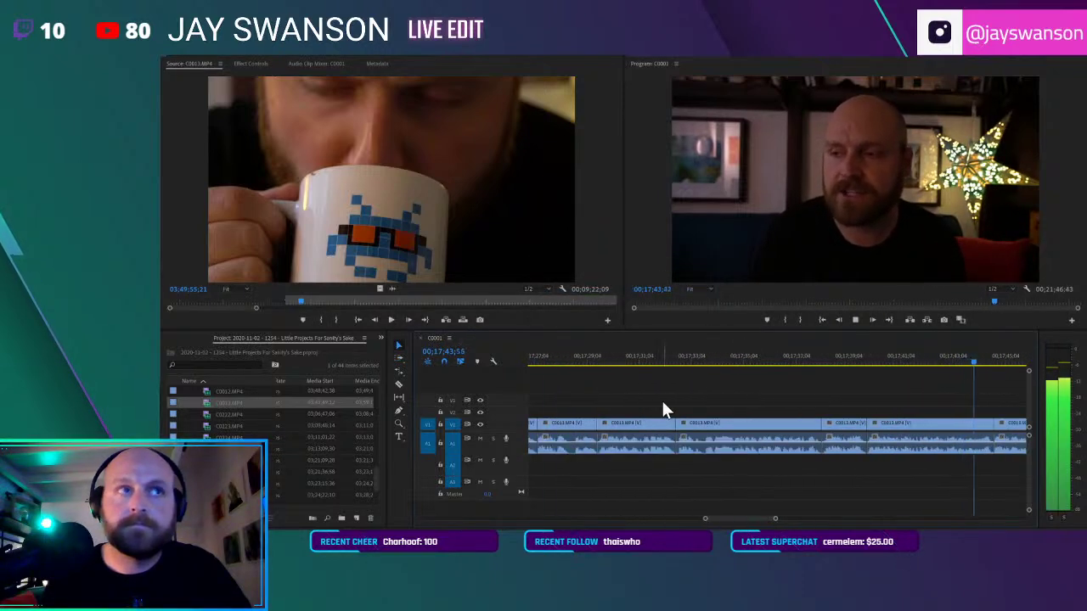
scroll(875, 430, "down", 1)
scroll(906, 439, "down", 3)
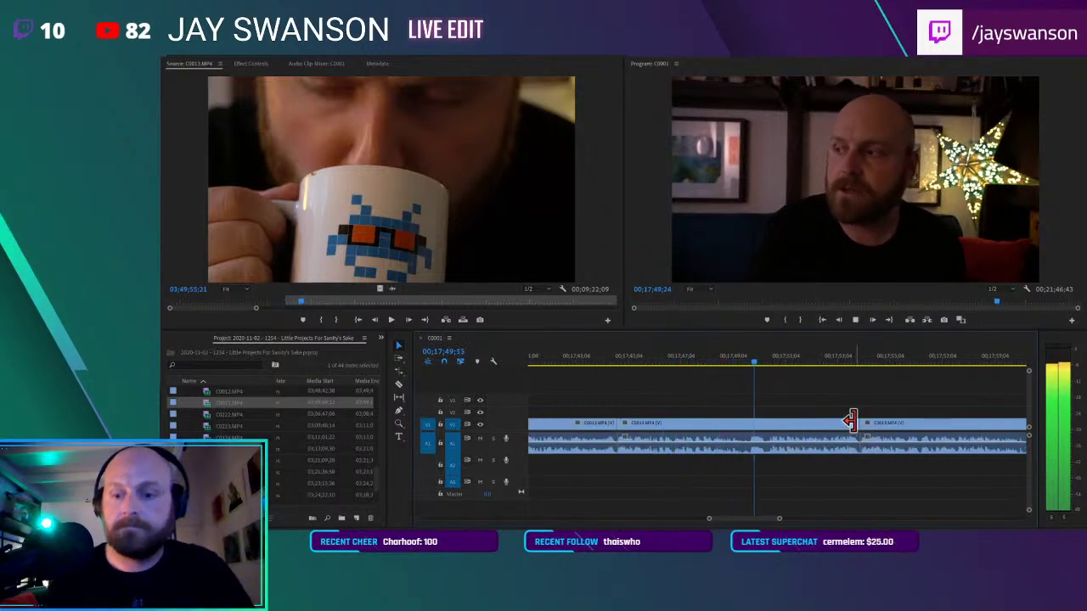
scroll(857, 432, "down", 1)
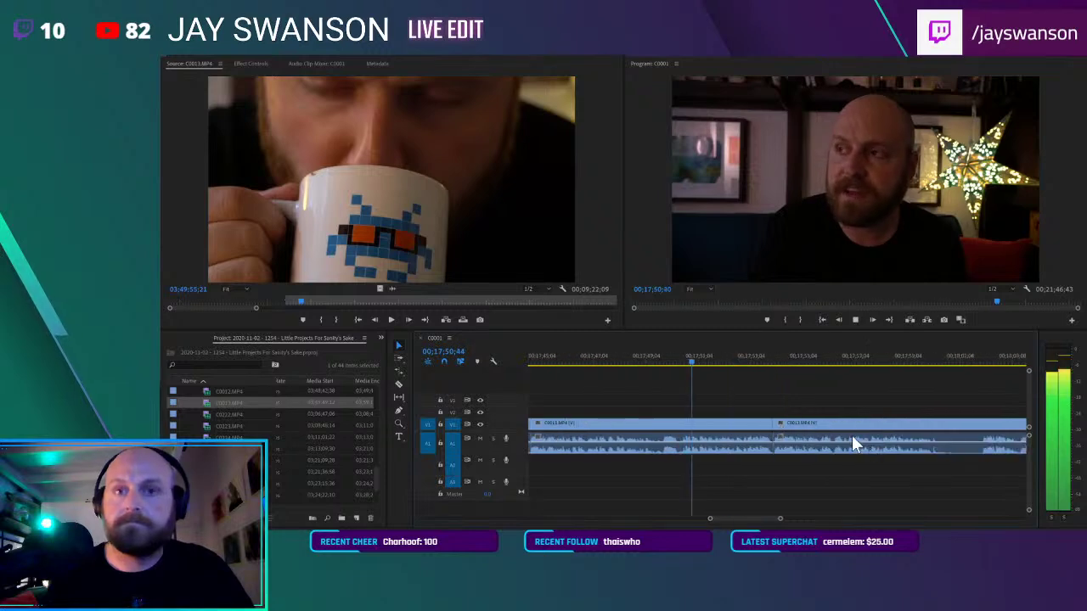
left_click(981, 425)
key("a")
left_click_drag(996, 430, 952, 440)
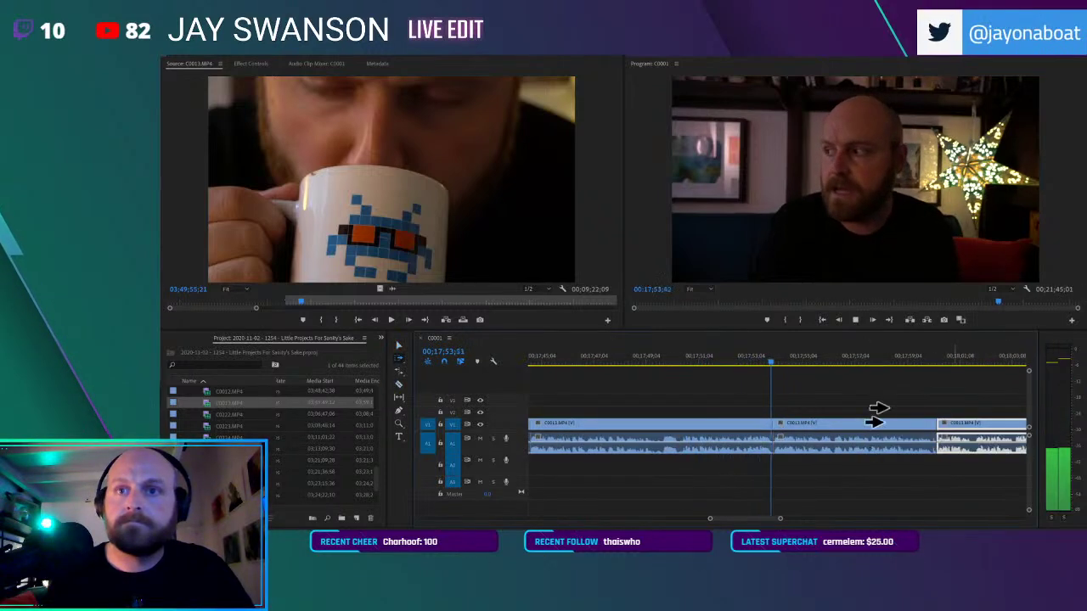
Split the clip at about 00;18;06, move the footage after it about 64 frames earlier, and save the project
scroll(907, 430, "down", 1)
left_click(1011, 427)
key("a")
left_click_drag(1014, 429, 985, 441)
key("ctrl+s")
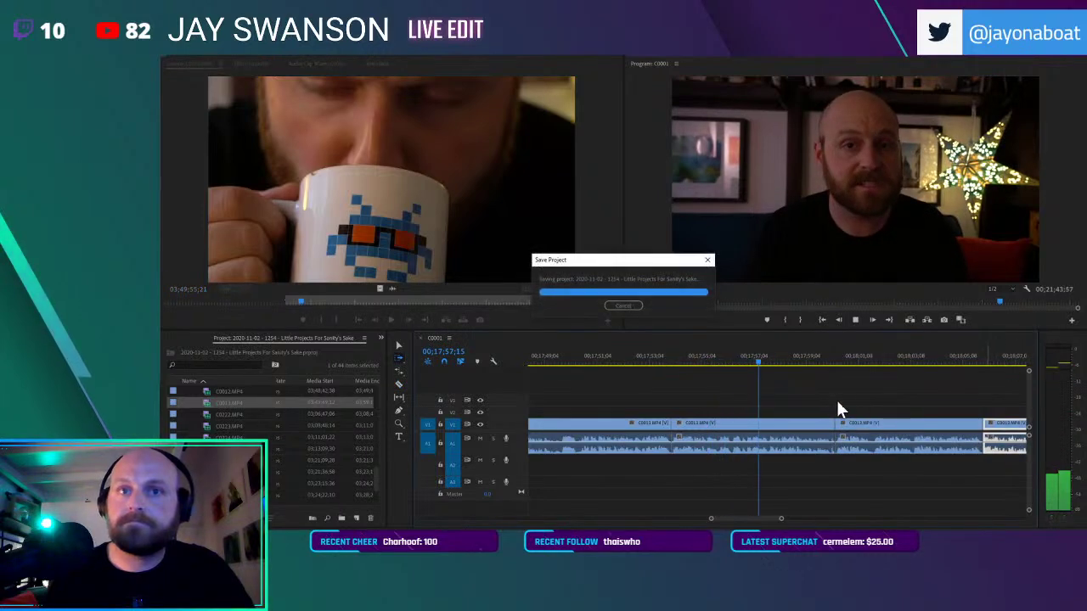
Split the clip at about 00;18;03, where the unwanted passage ends
key("c")
left_click(855, 398)
scroll(866, 416, "down", 2)
scroll(807, 417, "down", 2)
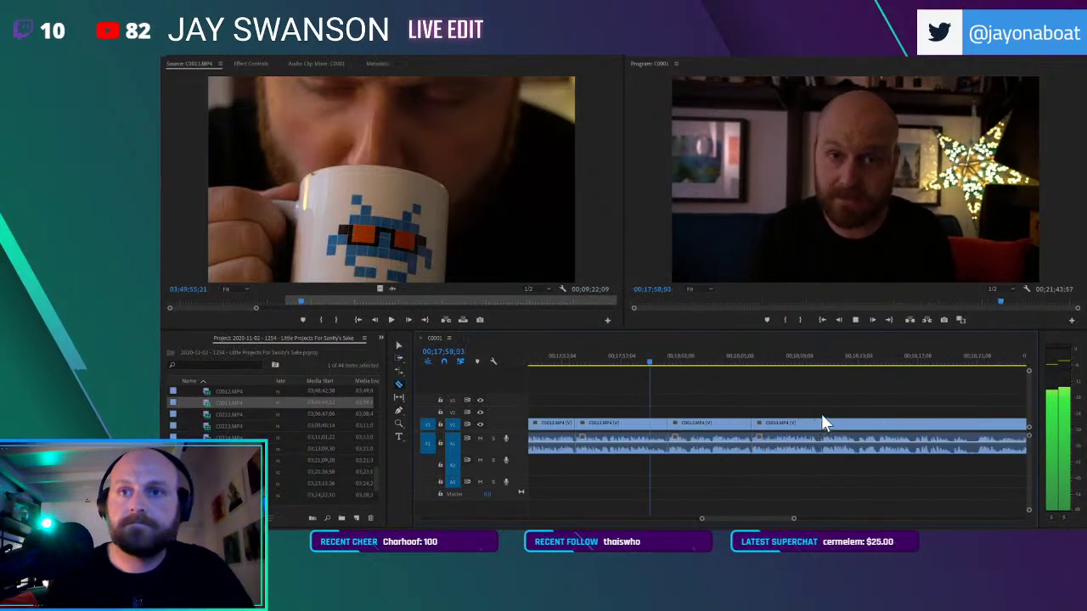
key("equal")
scroll(769, 421, "up", 1)
scroll(790, 420, "down", 1)
scroll(850, 424, "down", 1)
scroll(940, 435, "up", 1)
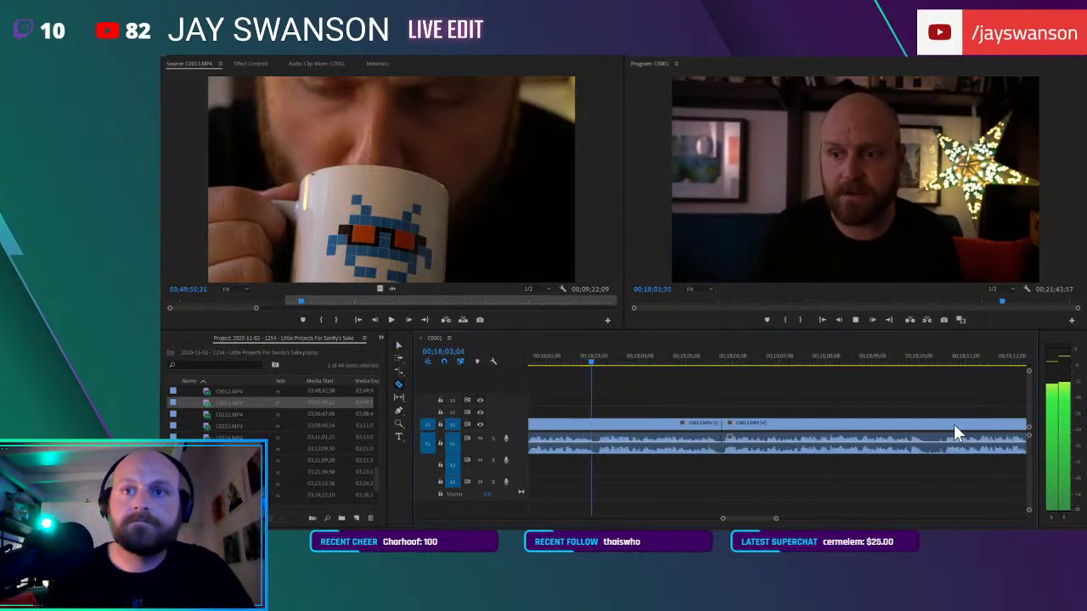
left_click(598, 422)
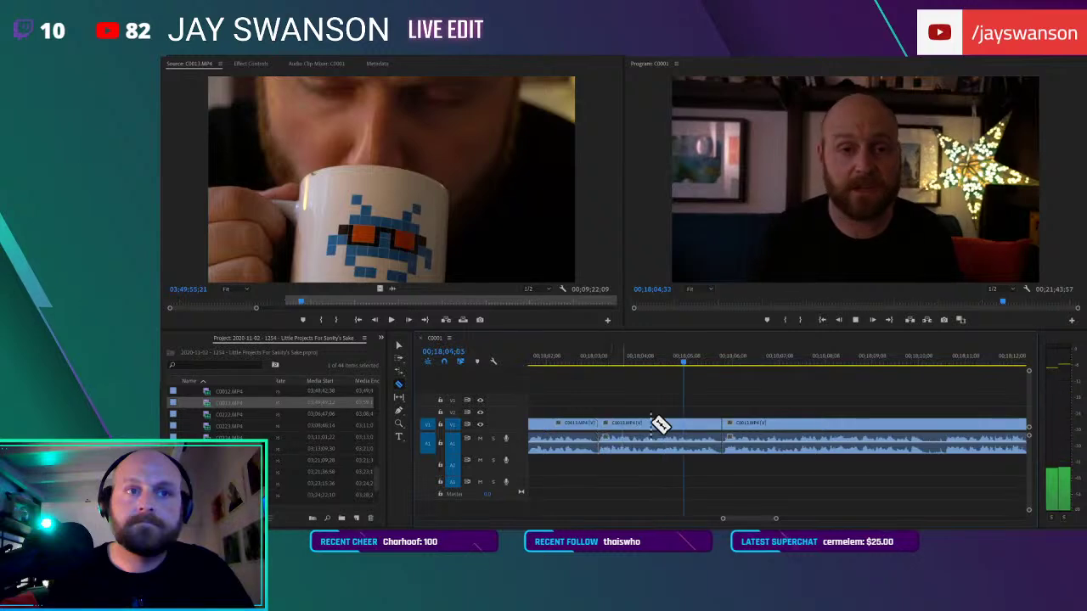
Move the footage after the 00;18;03 split about 3 seconds earlier over the preceding passage, save the project, and replay the join
scroll(647, 418, "up", 1)
left_click(595, 360)
key("a")
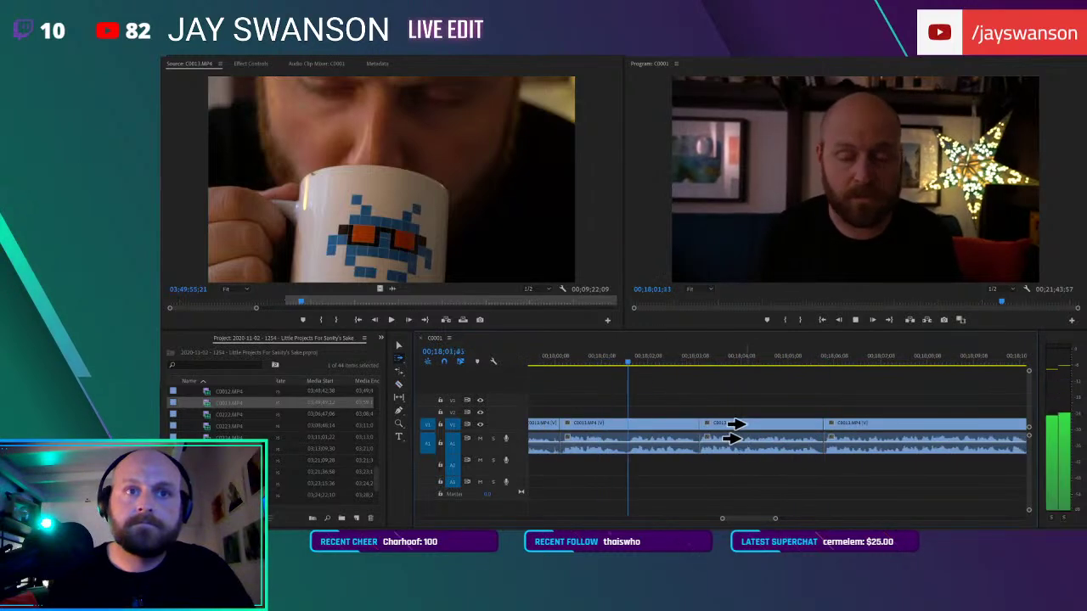
left_click(735, 437)
left_click(572, 361)
left_click_drag(711, 426, 574, 428)
scroll(603, 430, "down", 1)
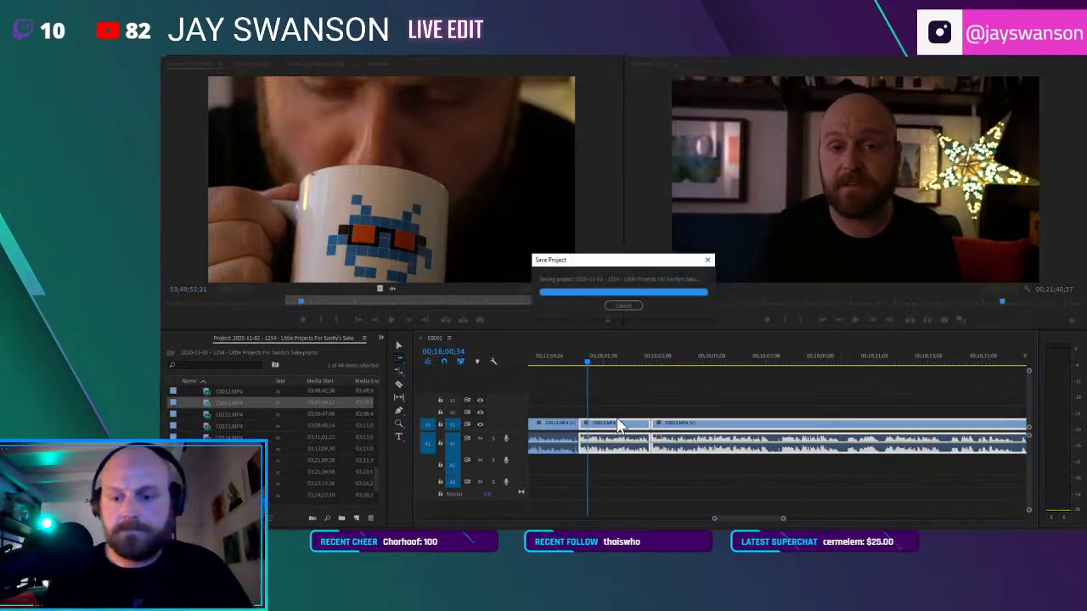
left_click(569, 359)
key("space")
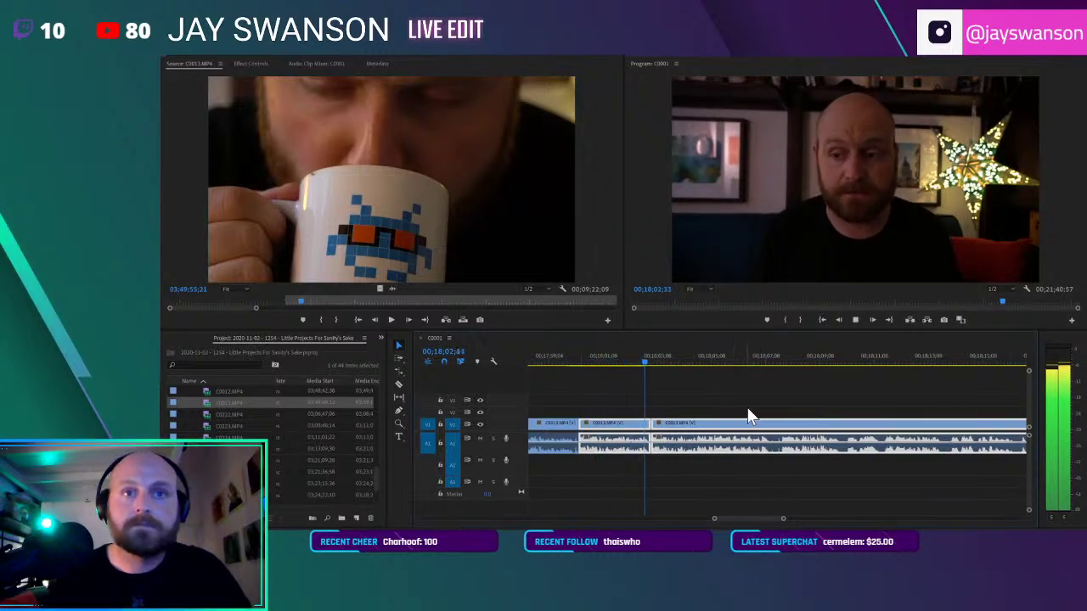
Split the clips at about 00;18;07 and 00;18;09, moving the footage after the cuts about 42 frames earlier in total
key("=")
key("c")
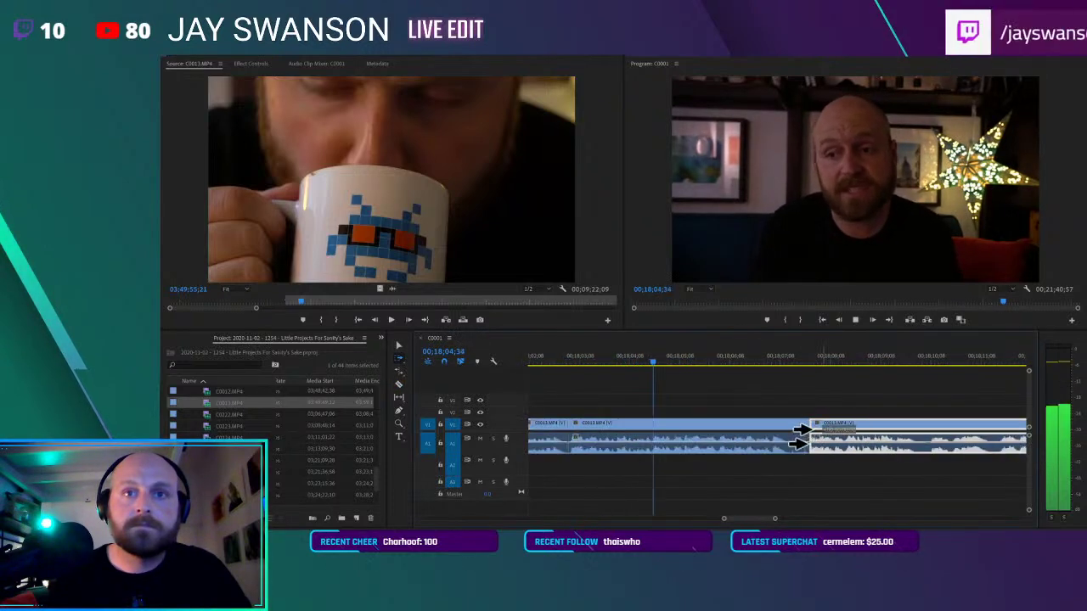
left_click(787, 423)
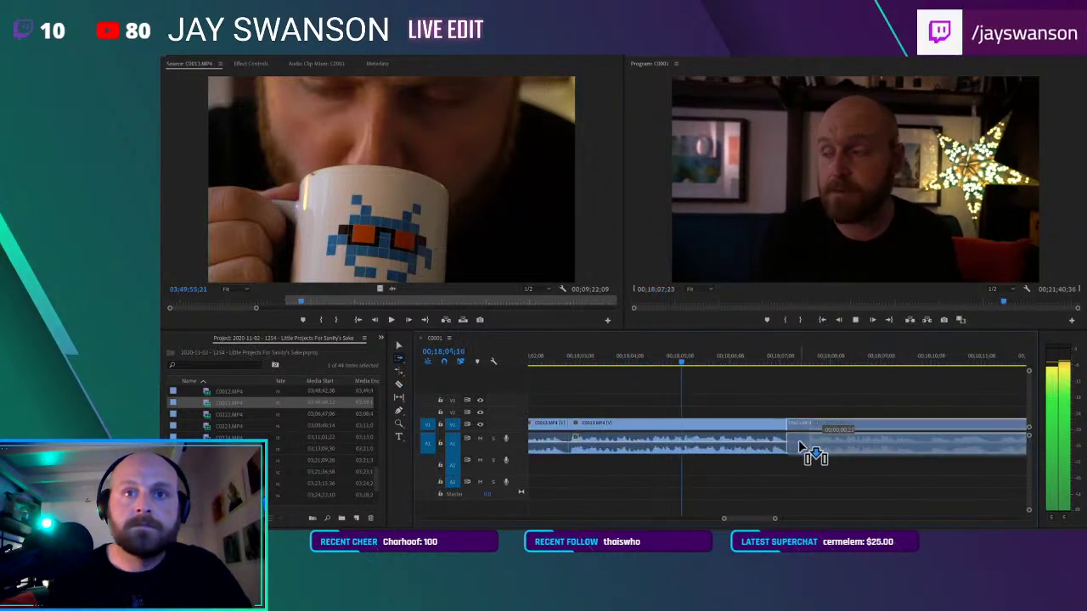
left_click(901, 423)
key("v")
left_click_drag(896, 442, 917, 443)
Split the clip at about 00;18;13 and 00;18;17, move the footage after the cuts about 52 frames earlier in total, and save
key("-")
key("c")
left_click(929, 423)
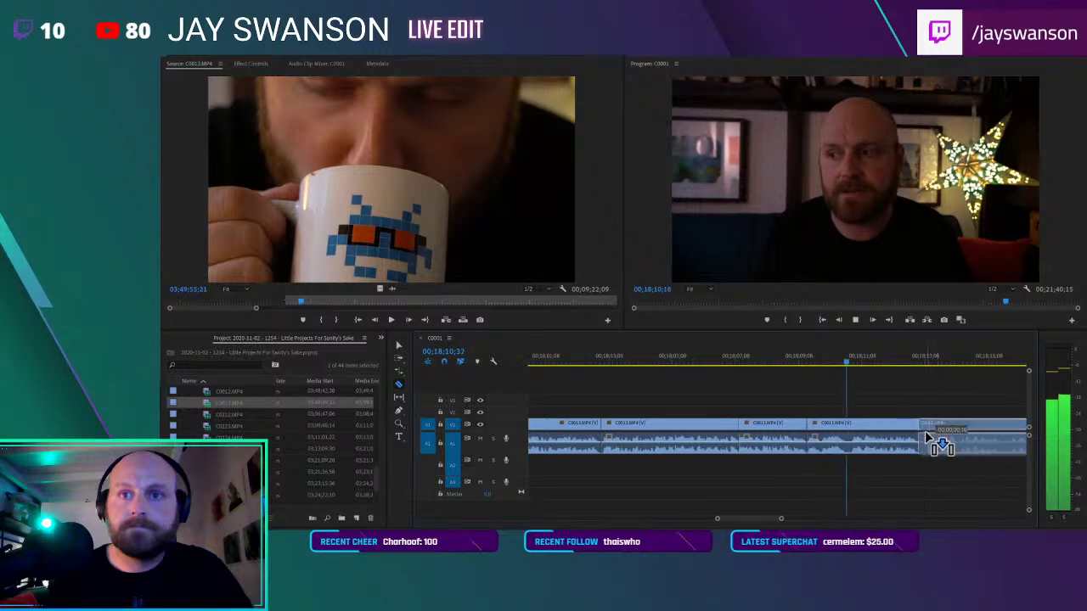
left_click(972, 423)
left_click(964, 423)
key("a")
left_click_drag(973, 437, 956, 439)
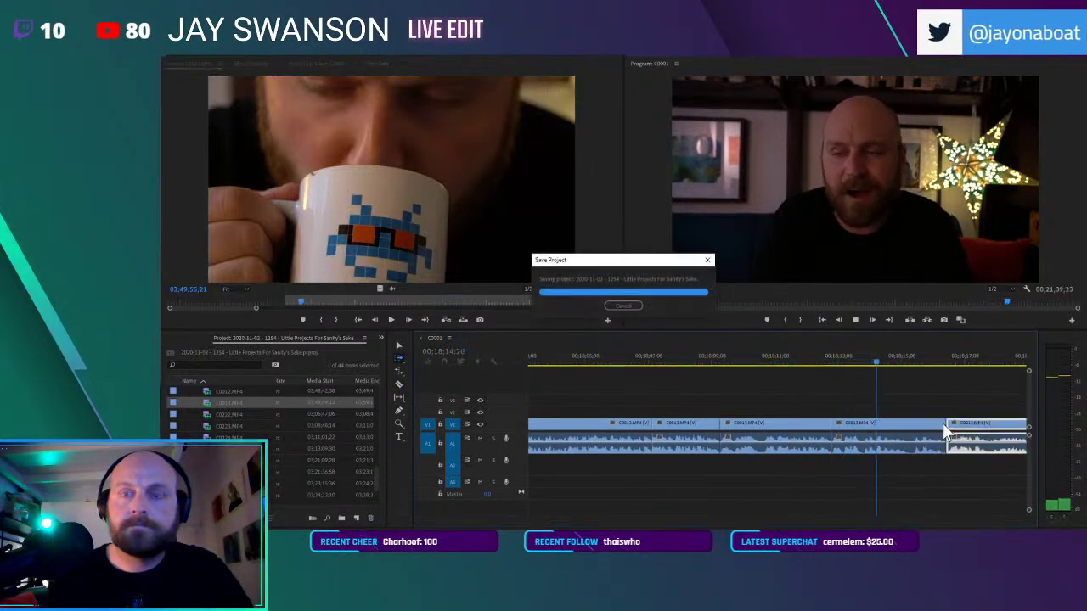
Split the clip at about 00;18;27 and move the footage after it about 6.4 seconds earlier over the unwanted passage
key("c")
scroll(866, 431, "down", 2)
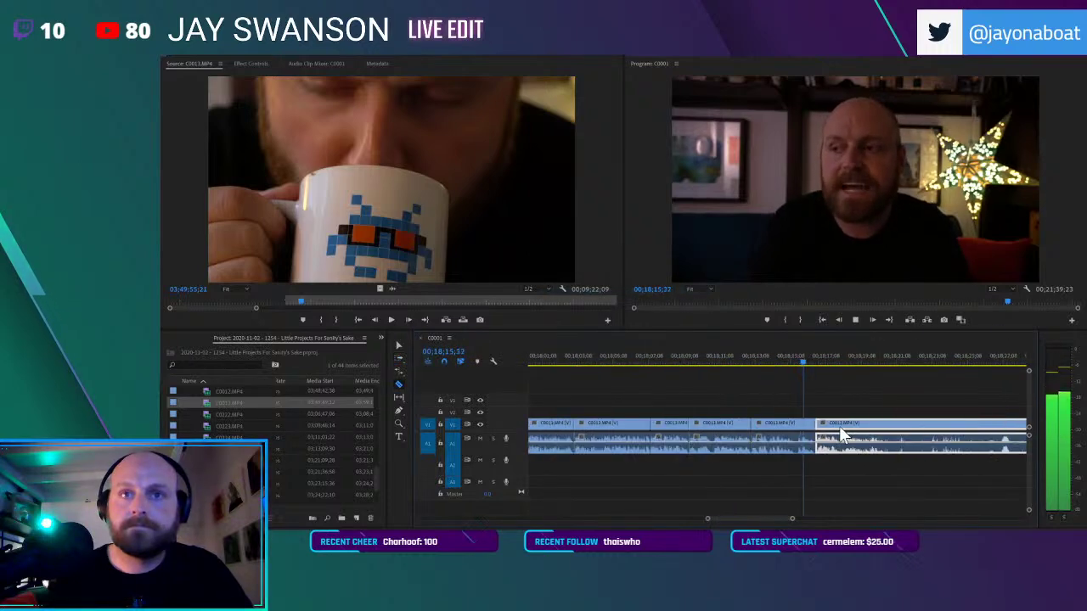
scroll(849, 433, "down", 4)
key("v")
scroll(876, 428, "down", 1)
key("equal")
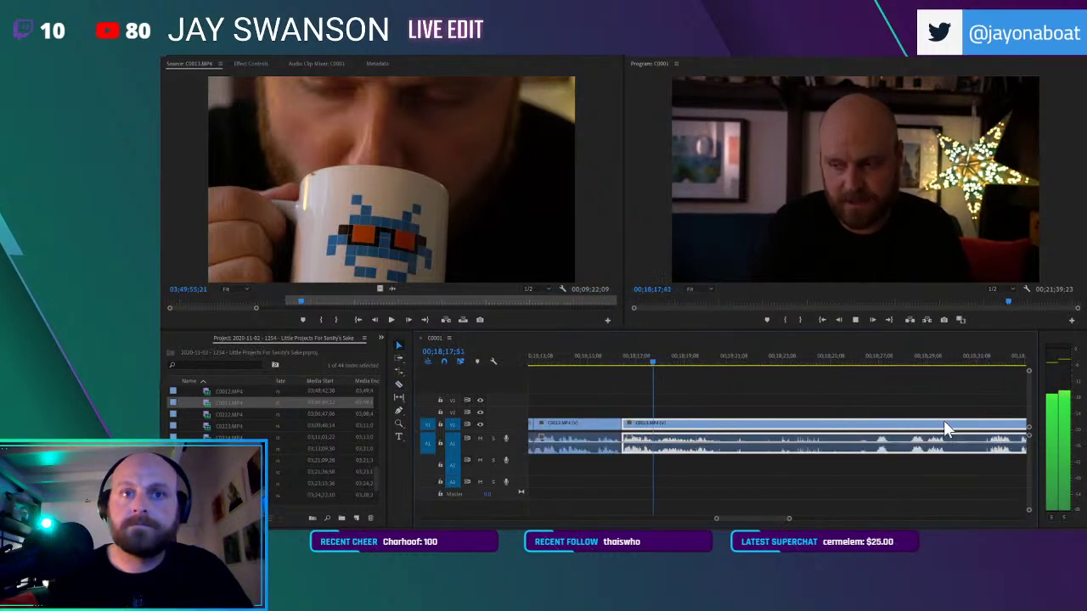
key("c")
left_click(879, 429)
key("a")
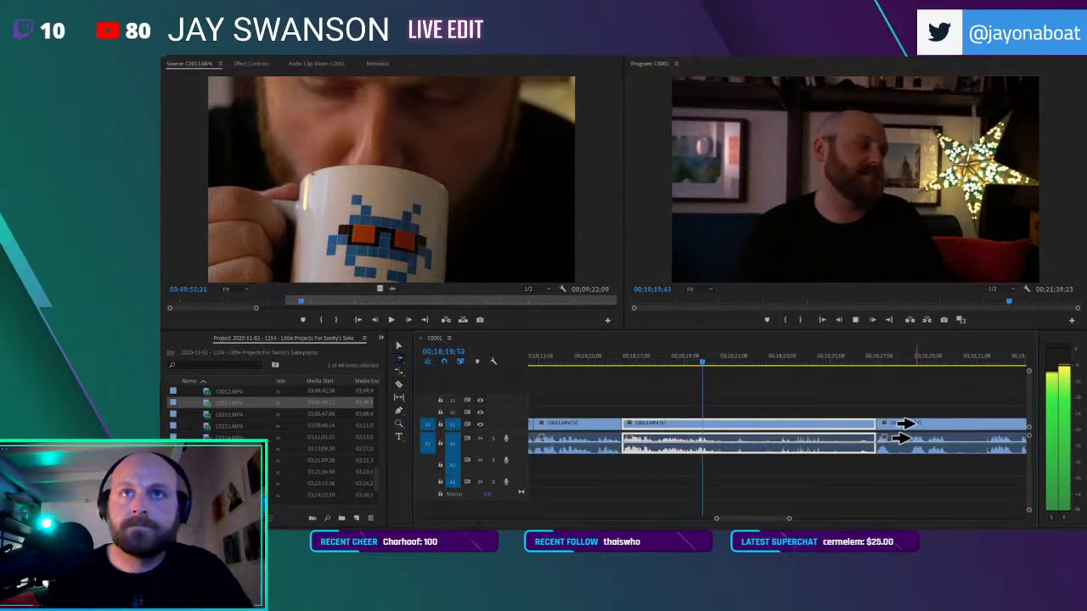
left_click_drag(908, 424, 749, 427)
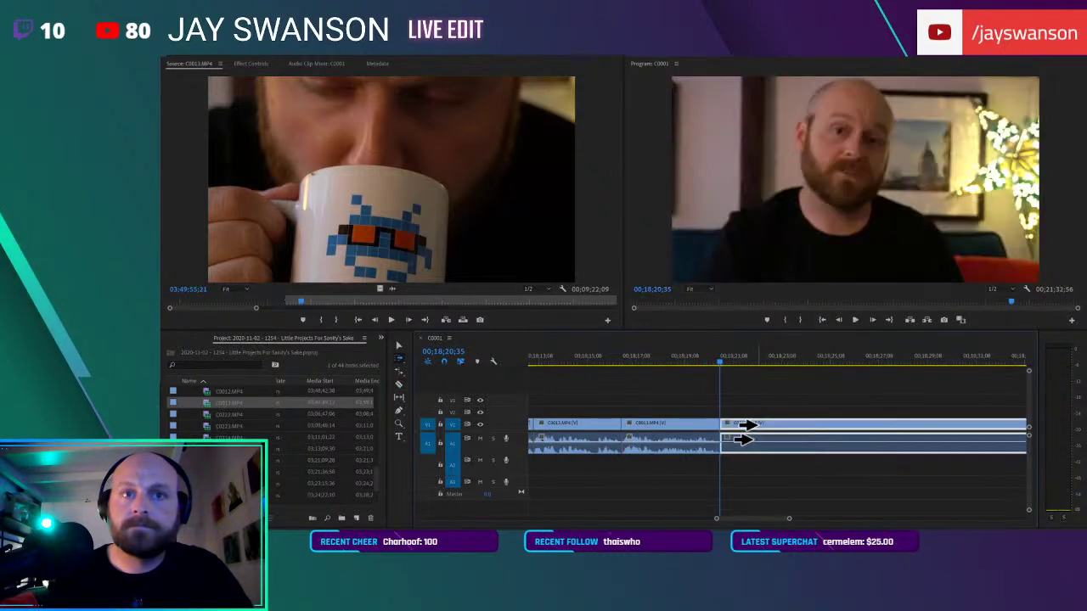
Split the clip at about 00;18;22, move the footage after it back to the cut at about 00;18;20, and replay the join
left_click(755, 426)
key("a")
left_click_drag(759, 429, 725, 428)
left_click(712, 363)
key("space")
Split the clip at about 00;18;23, move the footage after it about 75 frames earlier, and replay the join
key("c")
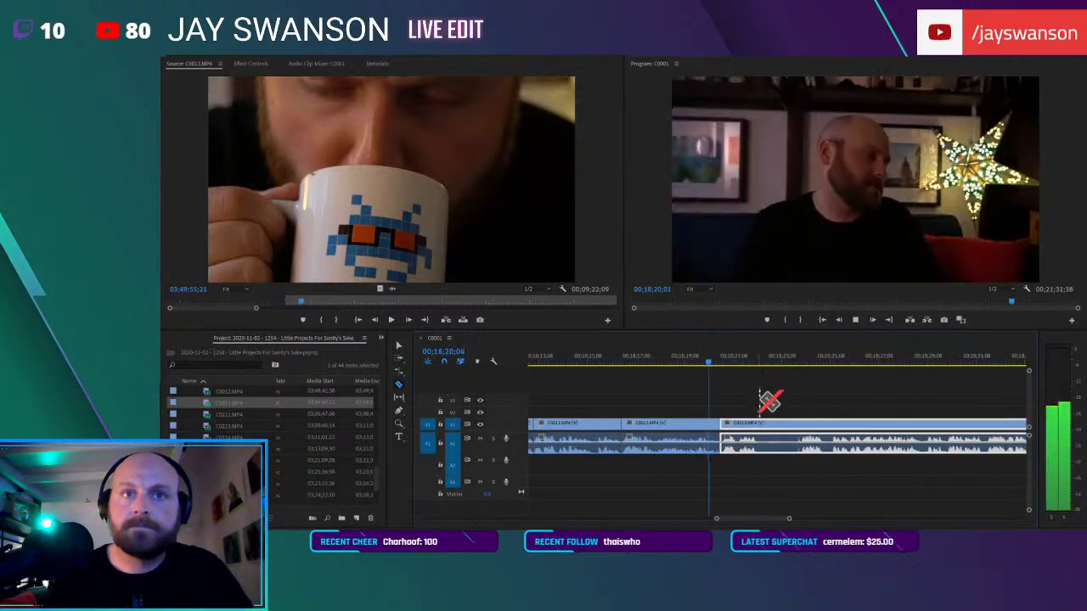
left_click(798, 424)
key("a")
left_click_drag(804, 427, 774, 428)
key("space")
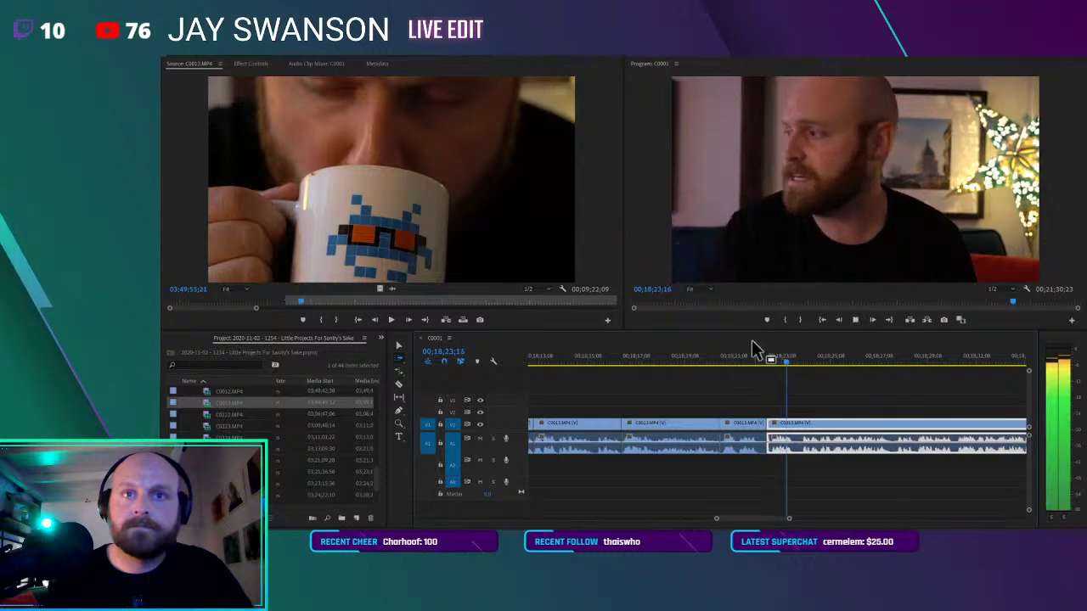
left_click(759, 362)
key("space")
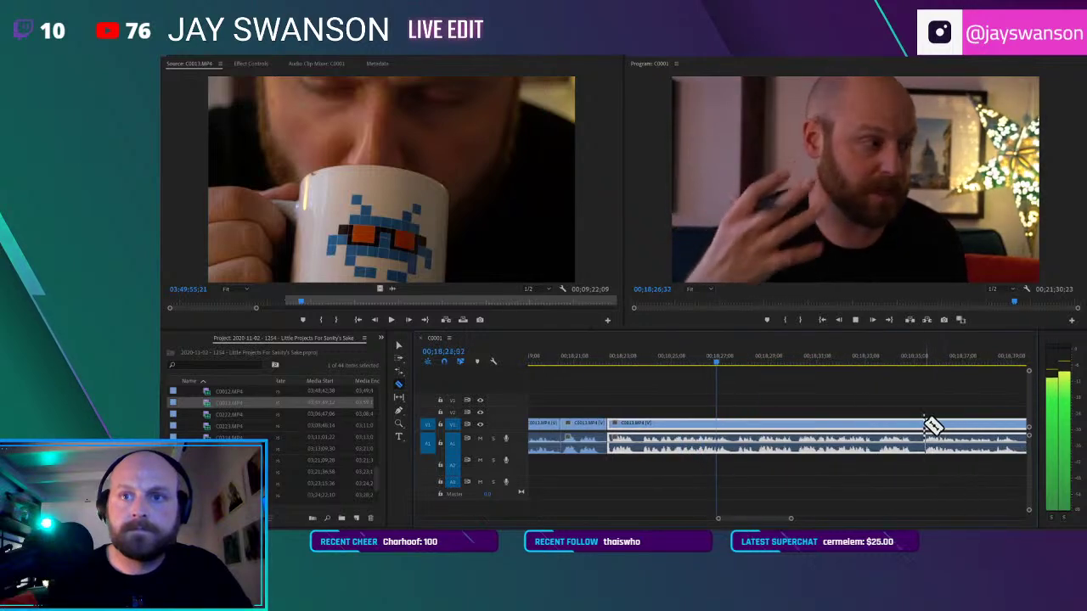
Split the clip at about 00;18;35, move the footage after it about 26 frames earlier, and save the project
left_click(923, 423)
key("a")
left_click_drag(934, 432, 921, 439)
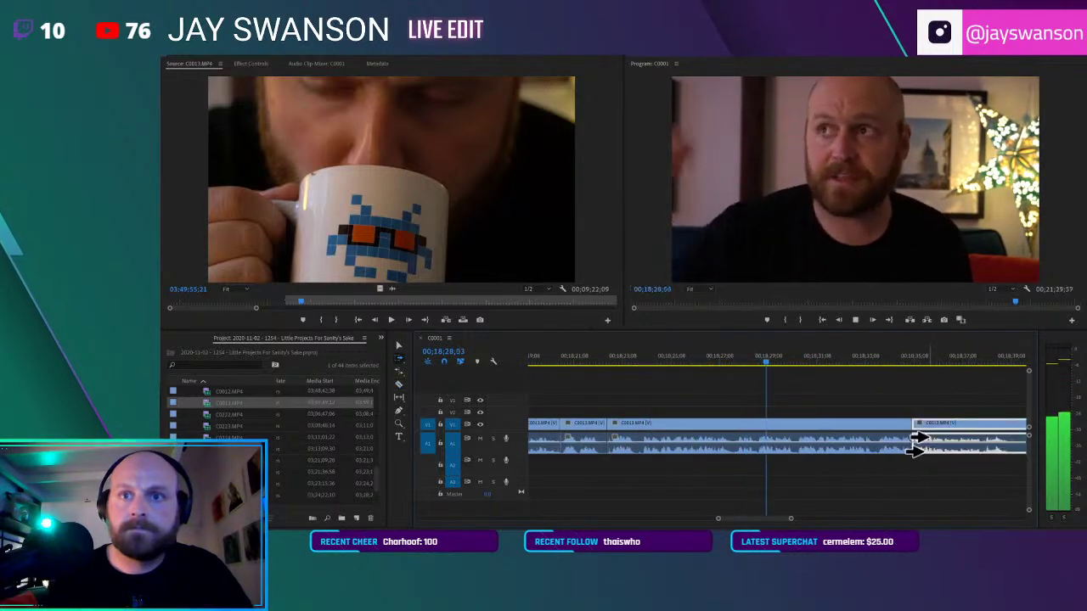
key("ctrl+s")
key("minus")
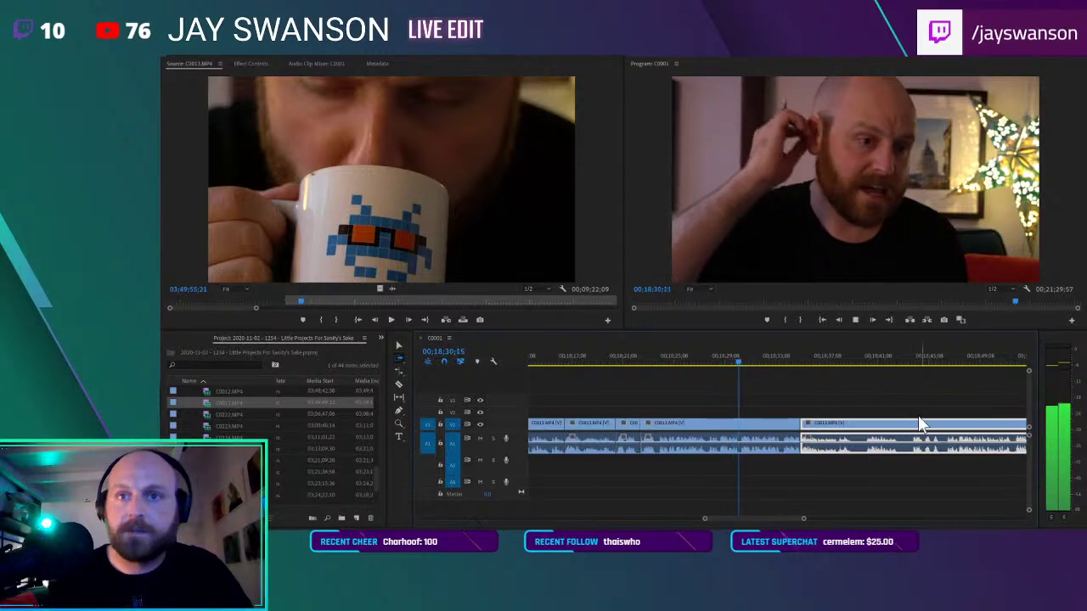
Split the clip at about 00;18;40 and move the footage after it about 1.2 seconds earlier
scroll(907, 419, "up", 3)
key("space")
key("c")
left_click(830, 425)
key("a")
left_click_drag(841, 431, 815, 440)
Split the clip at about 00;18;42, move the footage after it about 1 second earlier, and save the project
key("c")
left_click(884, 423)
key("a")
left_click_drag(886, 429, 861, 448)
key("ctrl+s")
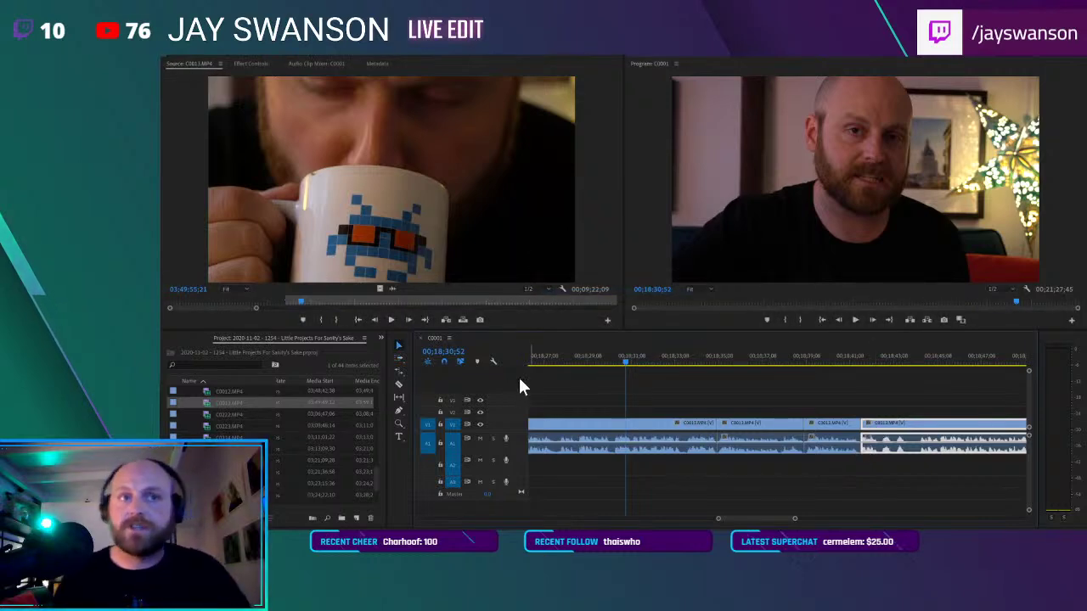
Replay the sequence from about 00;18;29, pausing at about 00;18;30 before resuming playback
left_click(587, 357)
key("space")
key("space")
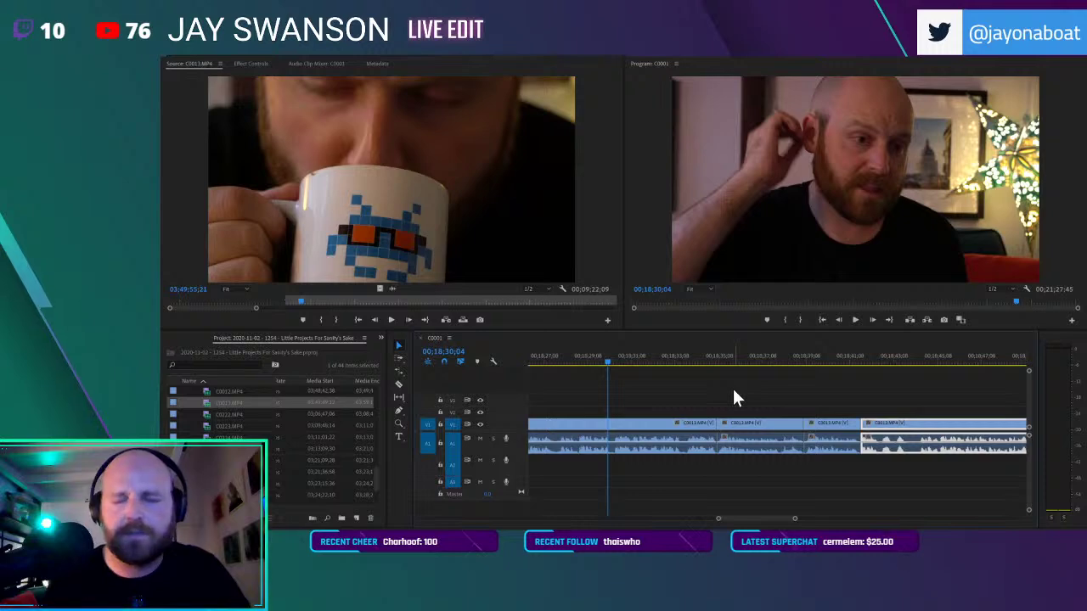
key("space")
Split the clip at about 00;18;44 and close the footage after it up by about 32 frames
scroll(711, 414, "down", 2)
scroll(715, 420, "down", 2)
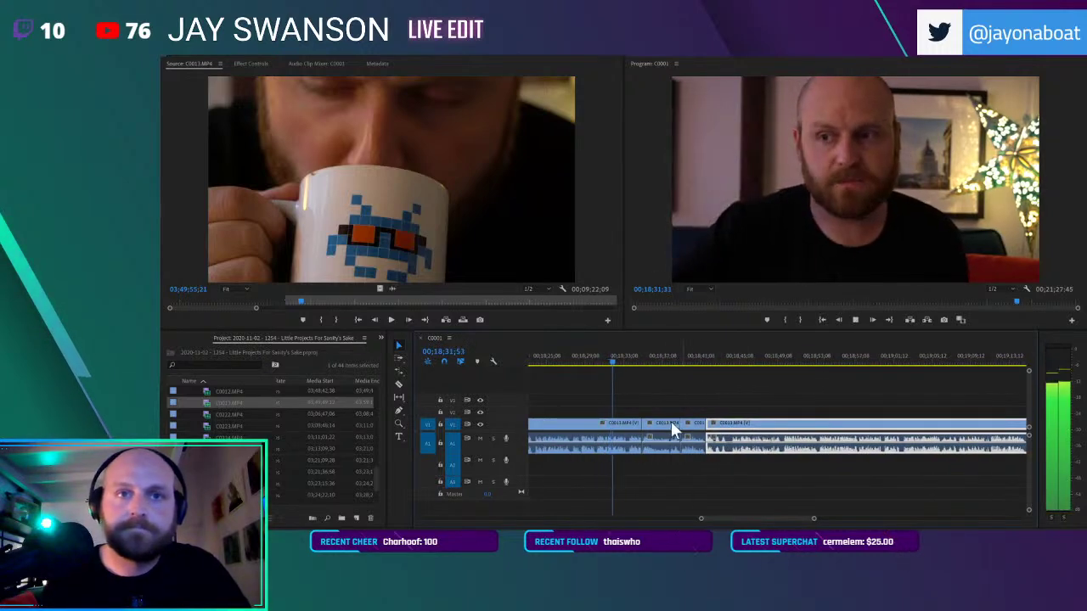
key("equal")
left_click(792, 427)
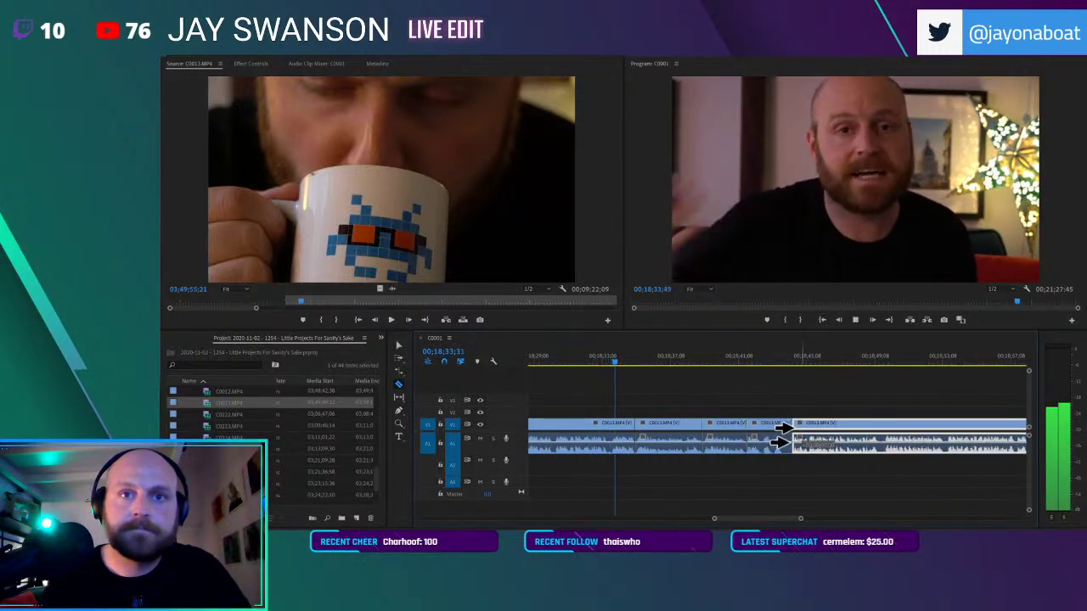
left_click(783, 427)
key("v")
left_click(788, 428)
key("shift+Delete")
Review the tightened footage up to about 00;18;38 and stop playback there
scroll(746, 422, "down", 2)
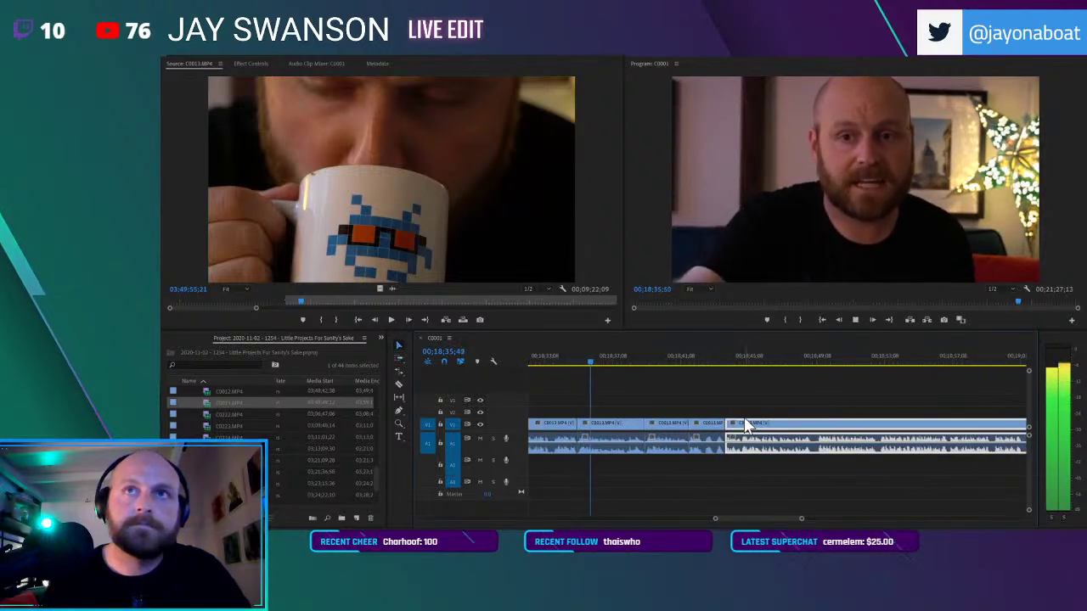
scroll(729, 438, "up", 5)
scroll(800, 442, "down", 2)
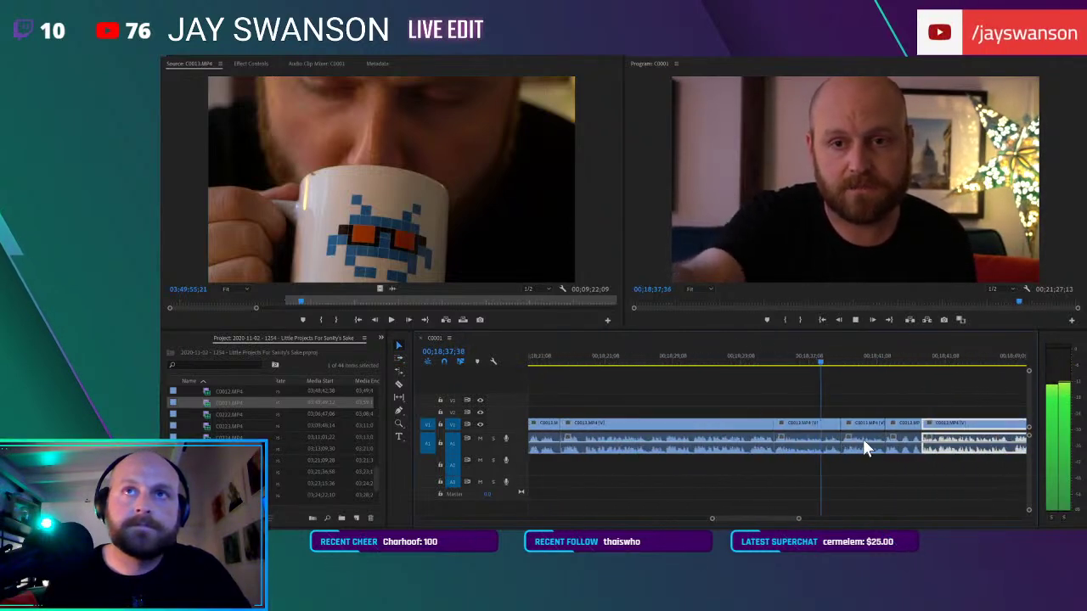
key("space")
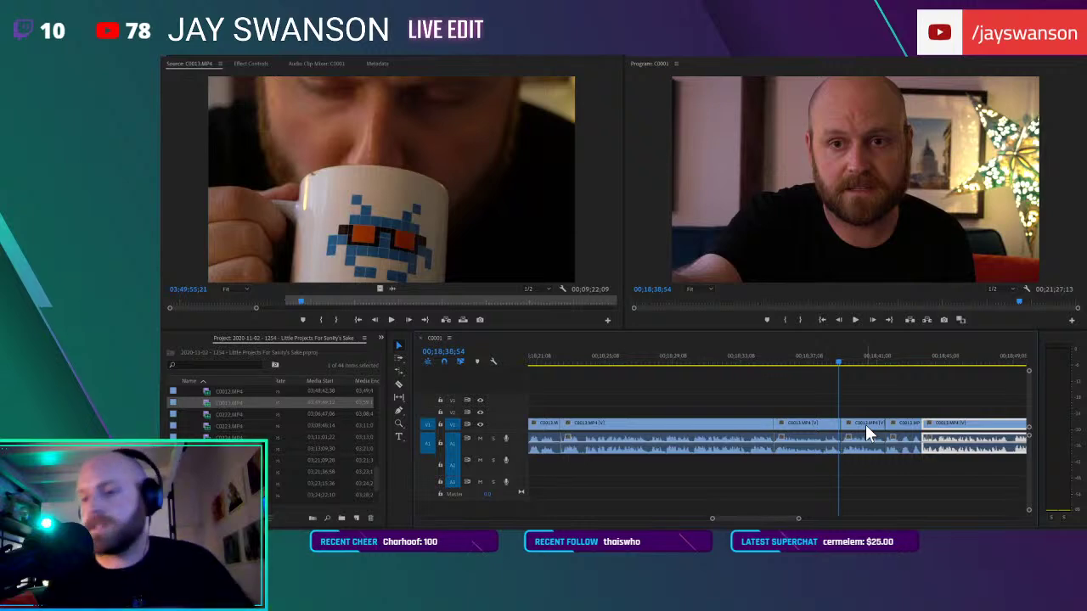
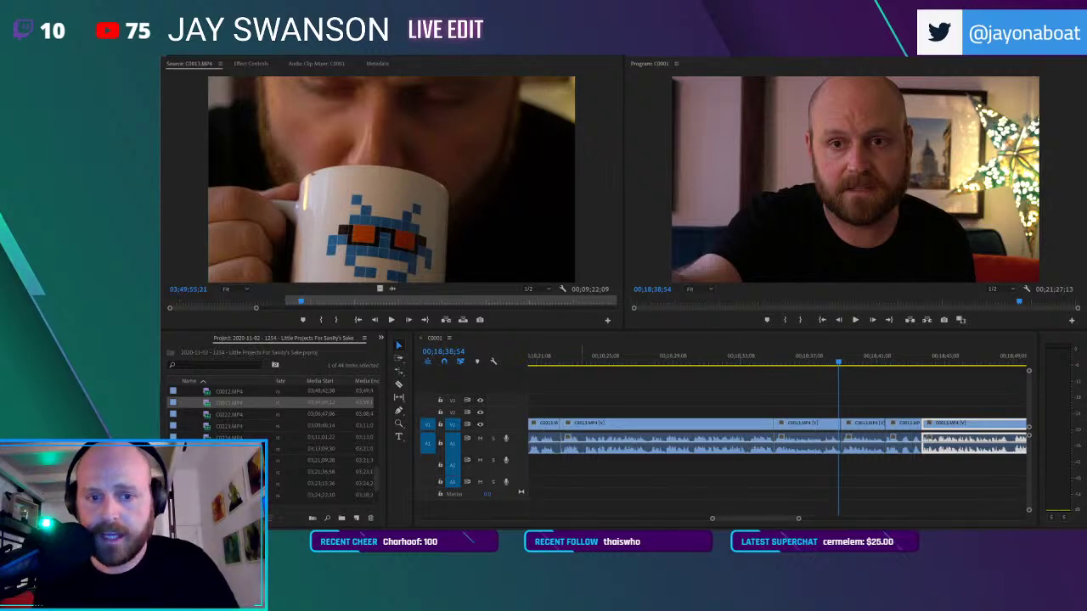
Import C0014.MP4 into the project and open it as the source clip
left_click_drag(329, 408, 299, 466)
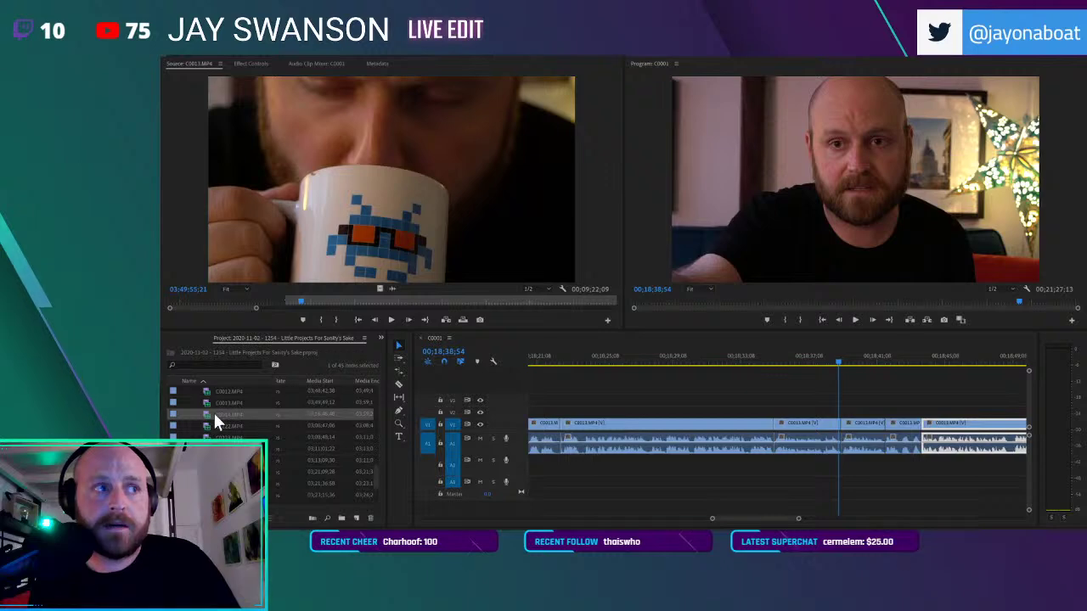
double_click(204, 413)
Mark an In point about 1.2 seconds into C0014.MP4 and play the source clip from there
left_click(211, 302)
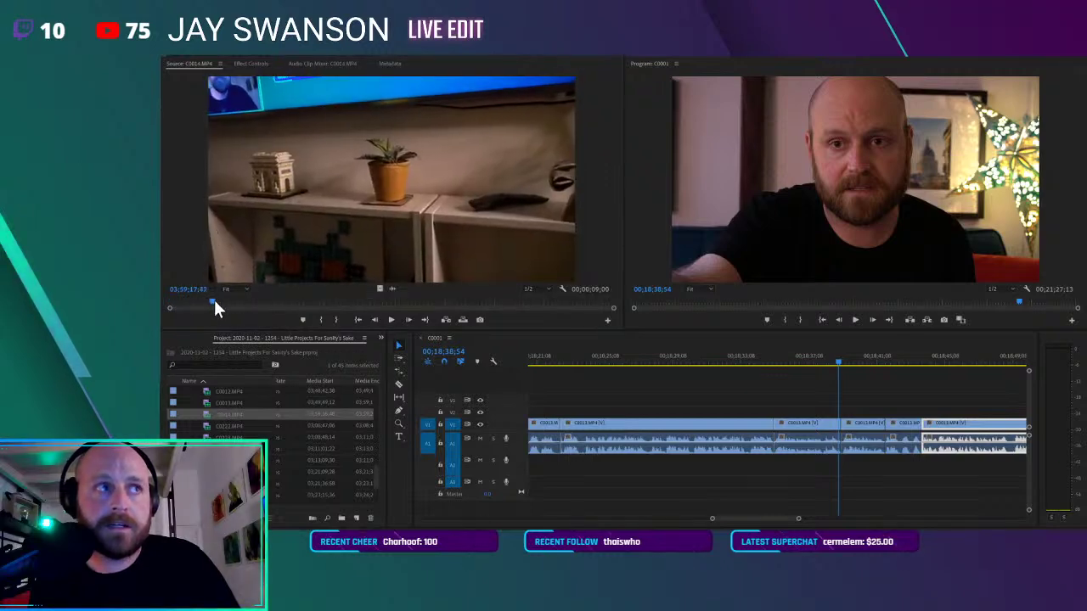
left_click_drag(211, 302, 227, 301)
left_click(324, 322)
key("space")
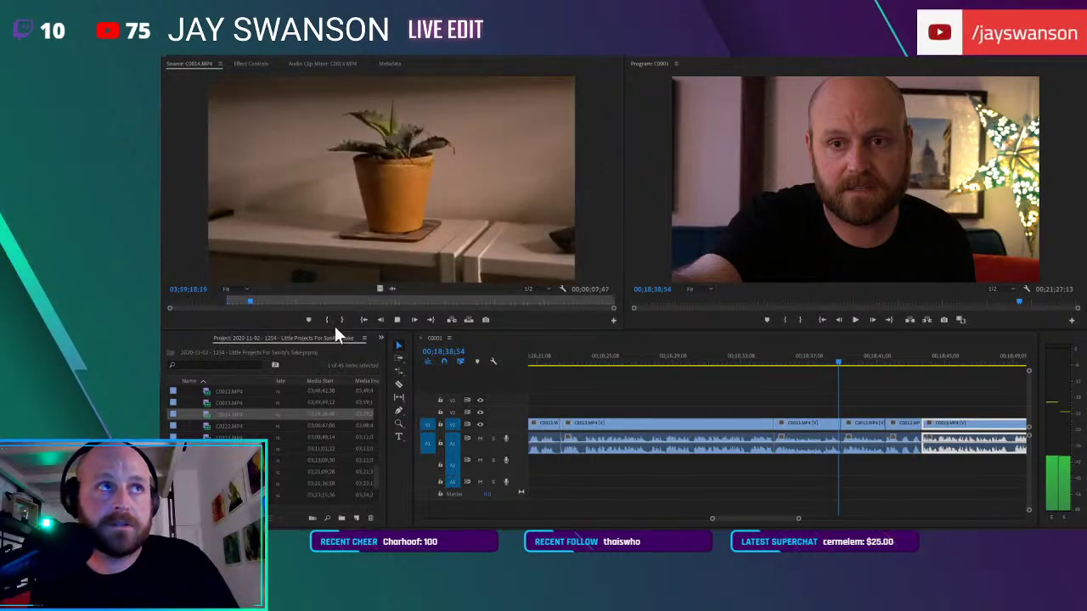
Mark the Out point of C0014.MP4 at 03;59;23;13, ending the plant shot on its closest framing
left_click(242, 303)
left_click_drag(242, 303, 485, 304)
left_click(342, 321)
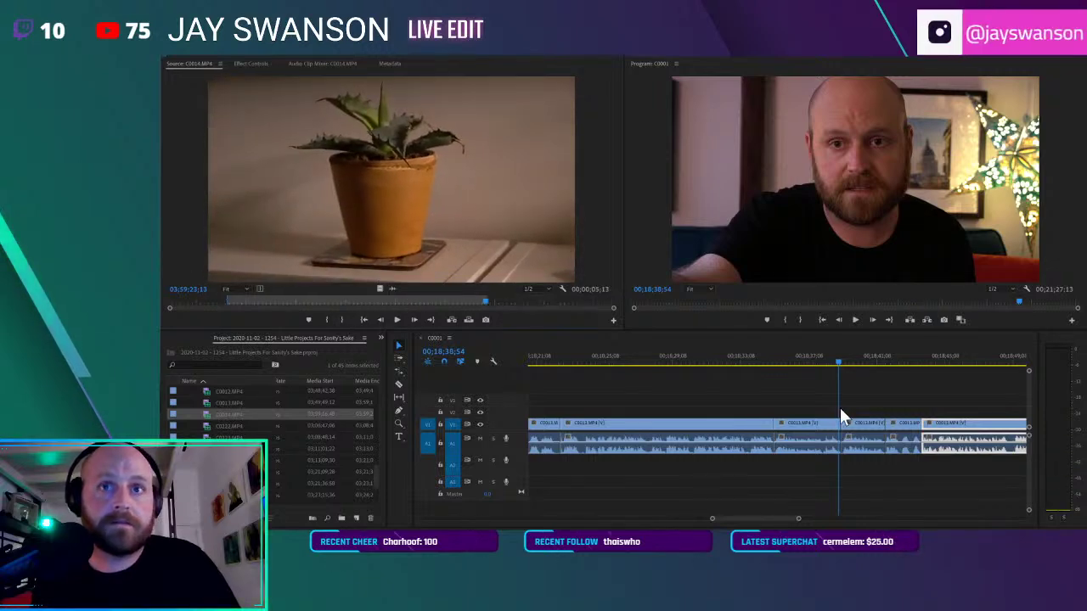
Place only the video of the marked C0014.MP4 shot on V2 from about 00;18;38 and play it back in the sequence
left_click_drag(394, 295, 852, 414)
key("space")
left_click(789, 355)
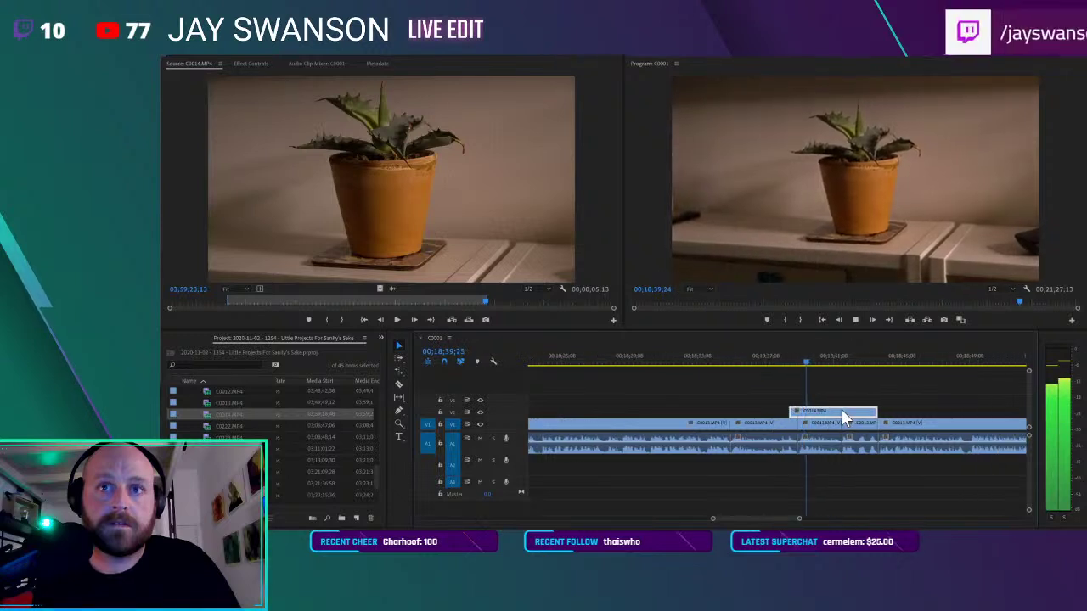
left_click_drag(829, 411, 831, 413)
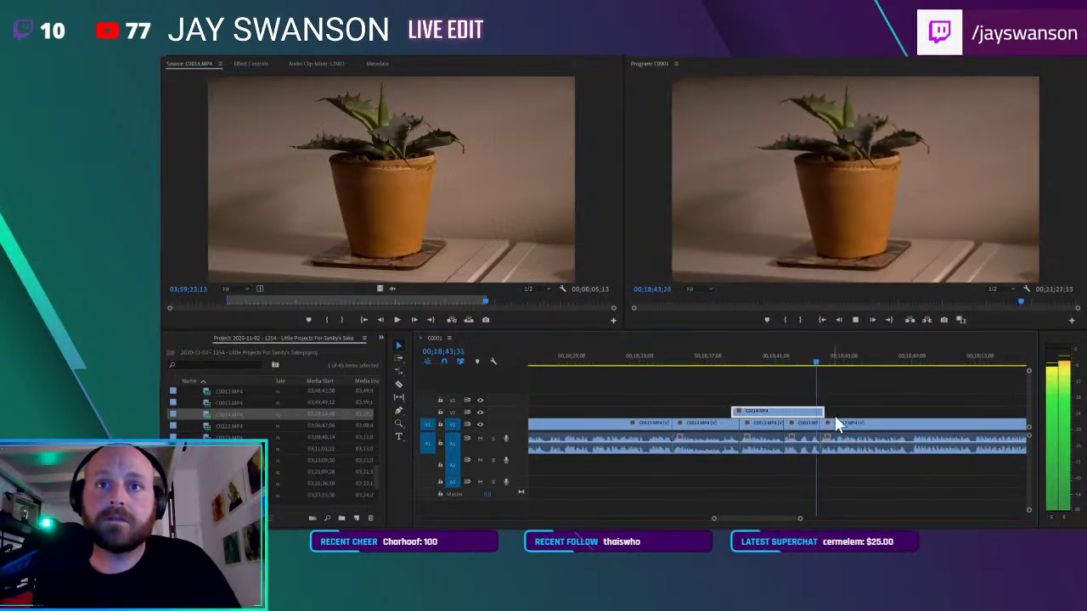
Split C0013.MP4 at about 00;18;49, close the footage after it up by about 17 frames, and save the project
scroll(841, 420, "up", 2)
left_click(839, 421)
key("a")
left_click_drag(849, 428, 841, 432)
key("ctrl+s")
Split C0013.MP4 at about 00;19;37 and close the footage after it up by about 6 seconds
scroll(836, 438, "down", 3)
scroll(841, 442, "down", 3)
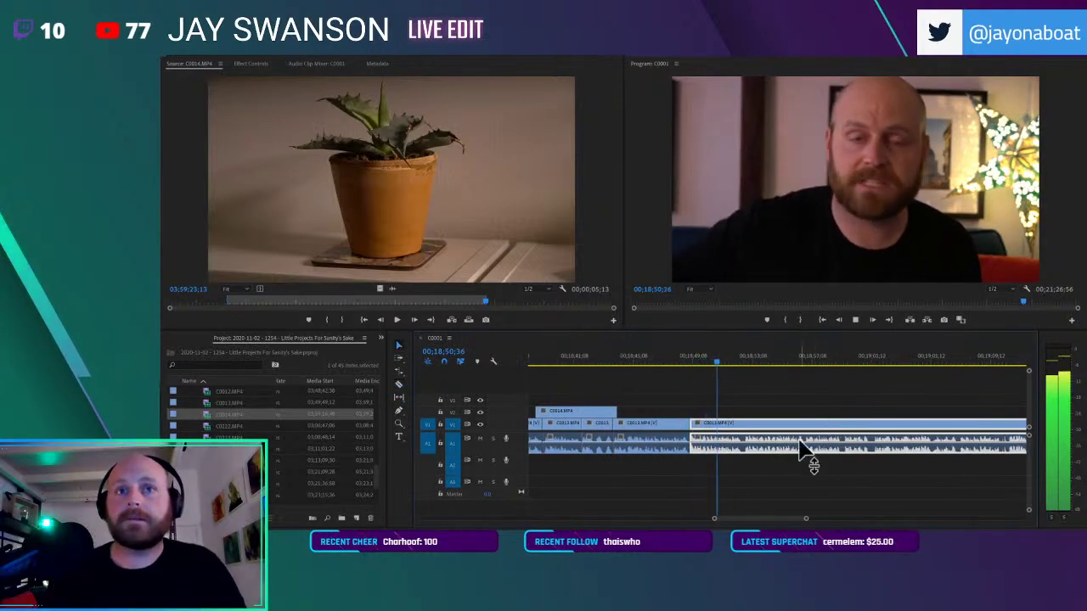
scroll(791, 422, "down", 3)
scroll(798, 426, "down", 3)
key("c")
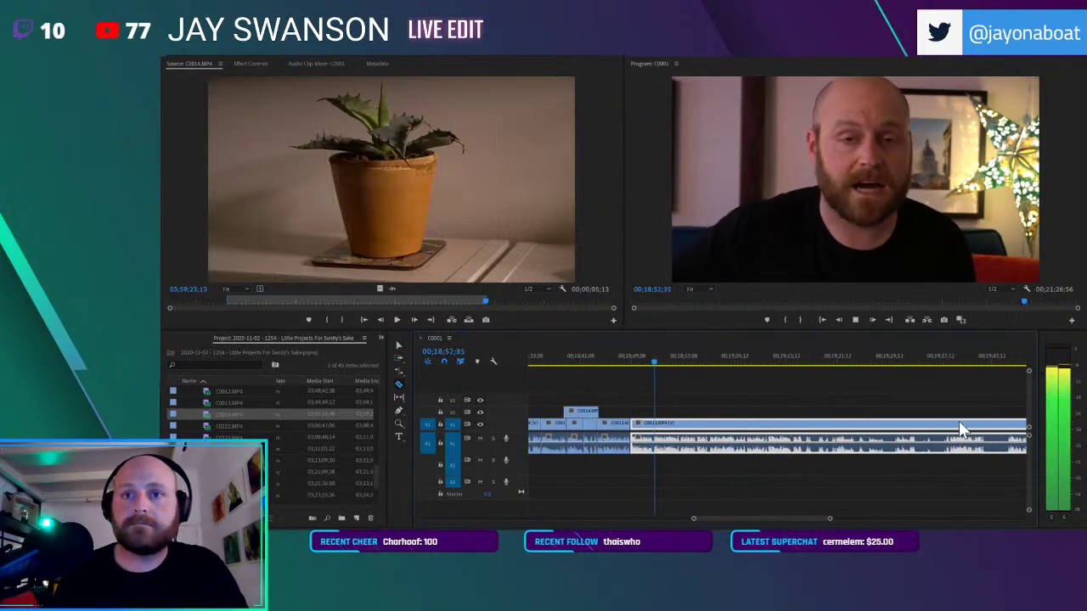
left_click(944, 427)
scroll(923, 429, "up", 2)
key("a")
left_click_drag(959, 427, 905, 434)
Split the footage around 00;19;16 and close everything after it up over the short pause
scroll(710, 425, "up", 2)
key("c")
key("c")
scroll(689, 429, "up", 2)
scroll(746, 419, "down", 2)
left_click_drag(836, 445, 825, 443)
key("minus")
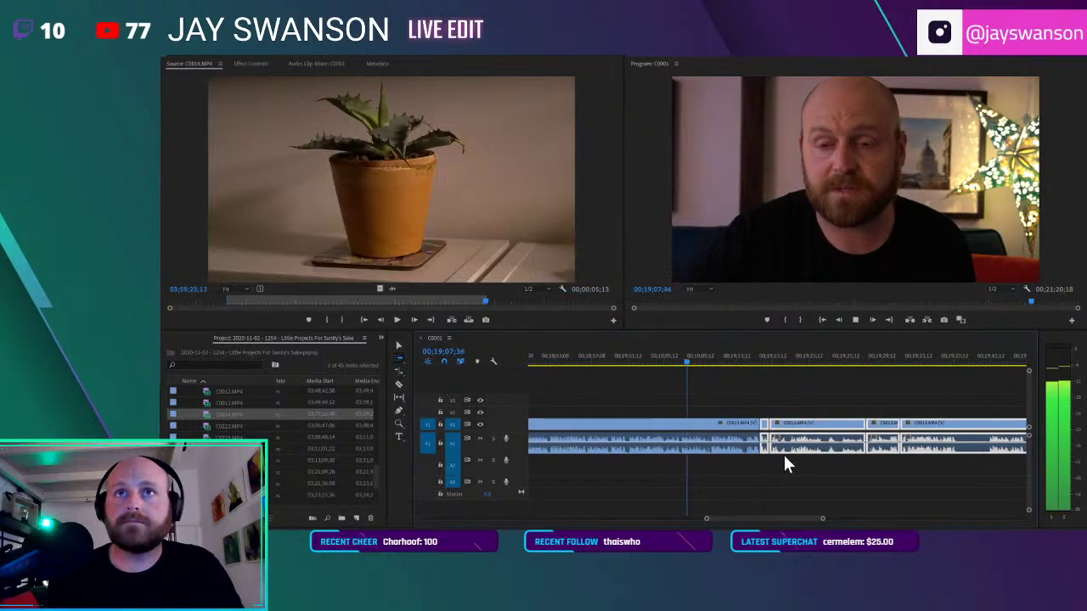
Replay from about 00;19;03, split C0013.MP4 at about 00;19;41, and close the footage after it up by about 3.5 seconds
left_click(623, 363)
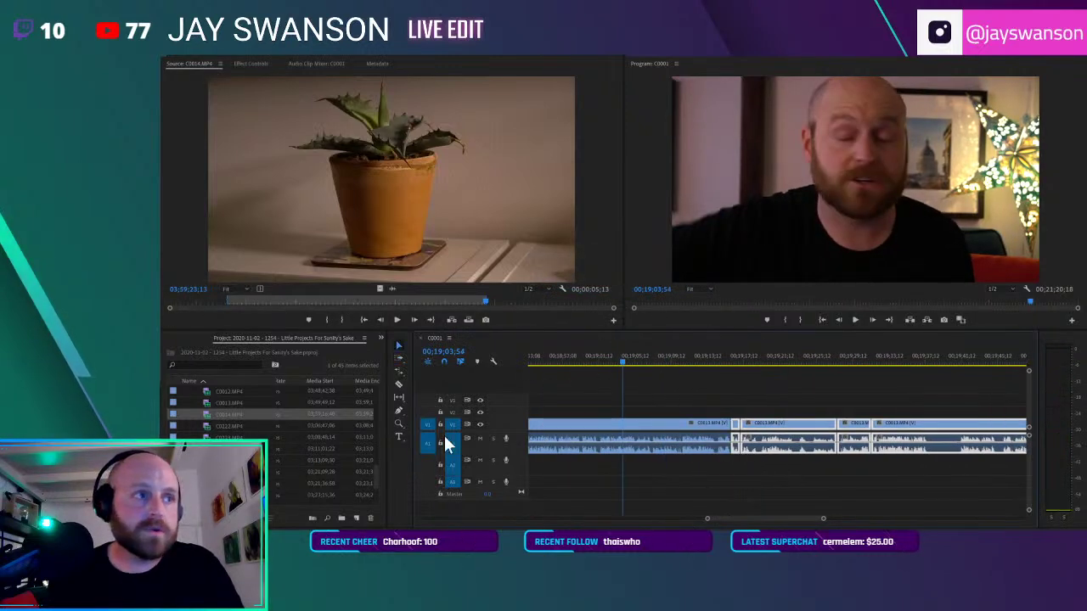
scroll(374, 480, "up", 5)
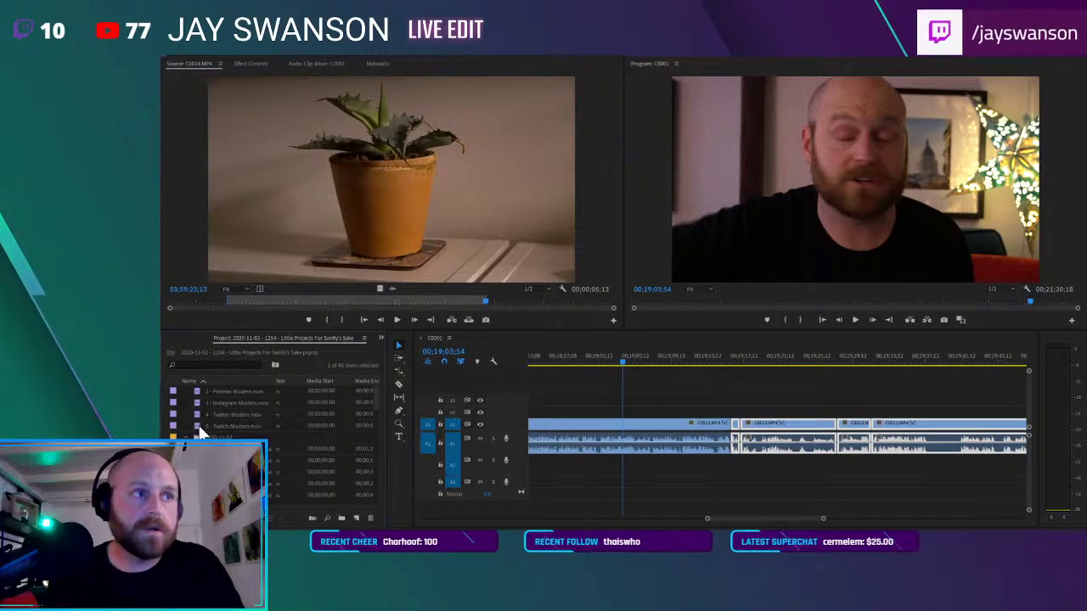
key("space")
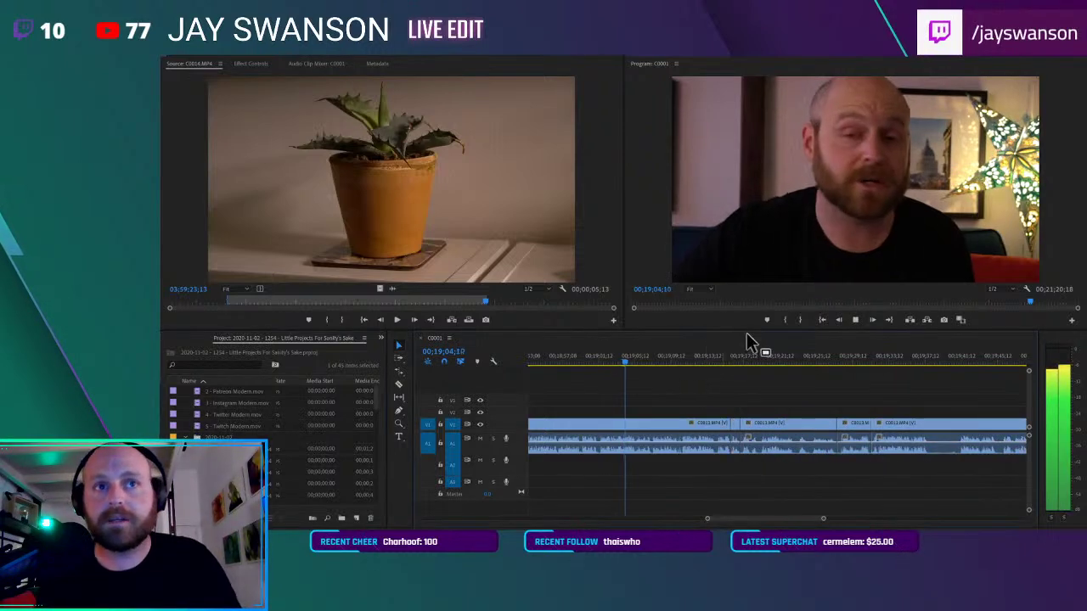
key("c")
left_click(960, 423)
key("a")
left_click_drag(970, 439, 938, 449)
Review the tightened footage from about 00;19;13 to 00;19;31 for further pauses
scroll(788, 437, "up", 3)
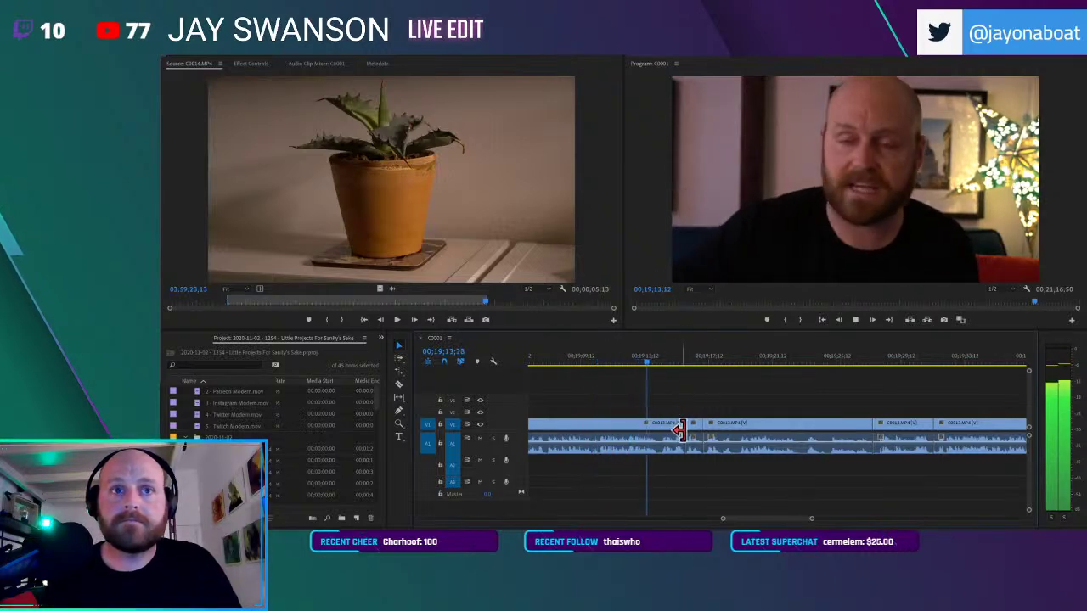
scroll(708, 424, "down", 2)
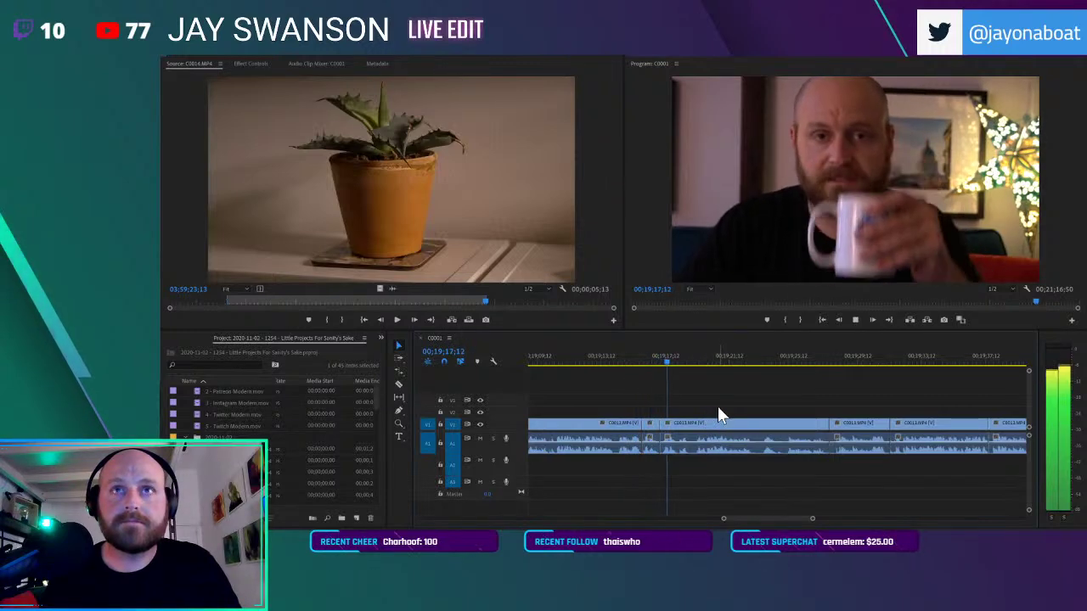
key("c")
scroll(722, 429, "down", 3)
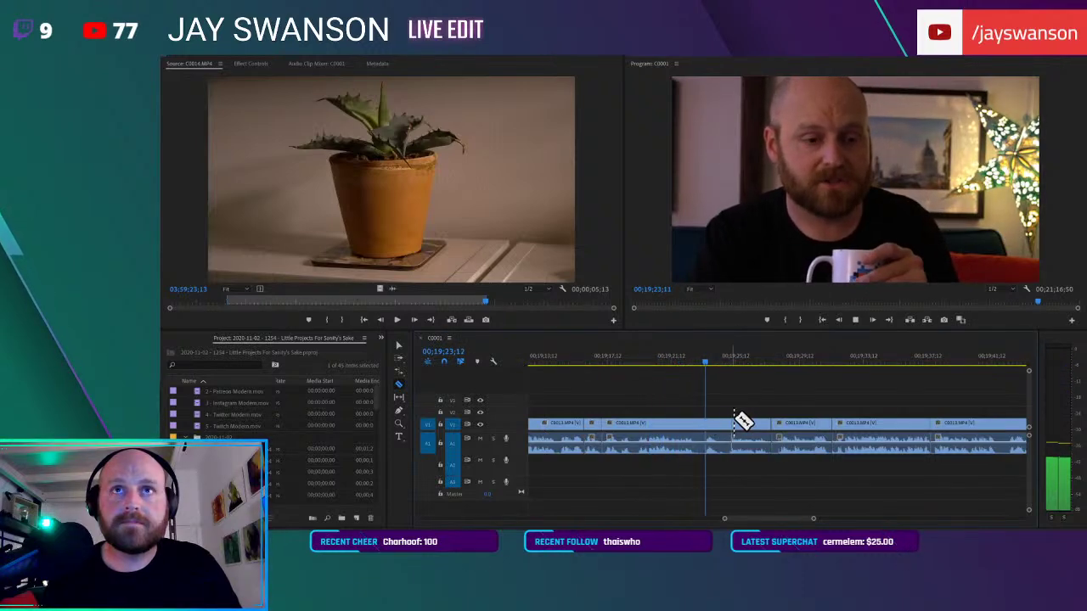
scroll(740, 420, "down", 3)
key("ctrl+k")
scroll(744, 402, "down", 2)
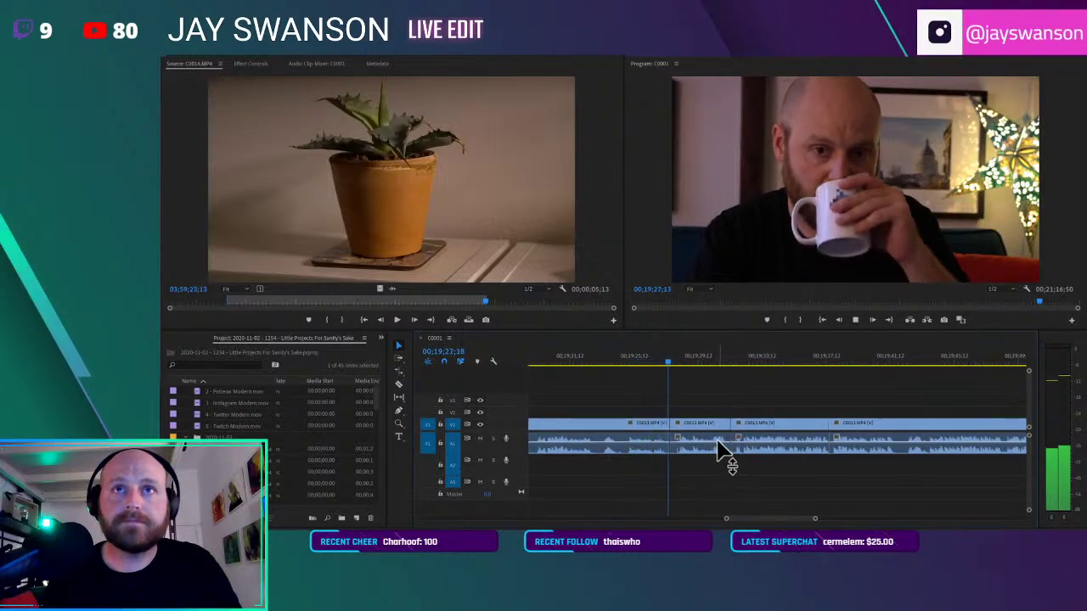
scroll(746, 416, "down", 3)
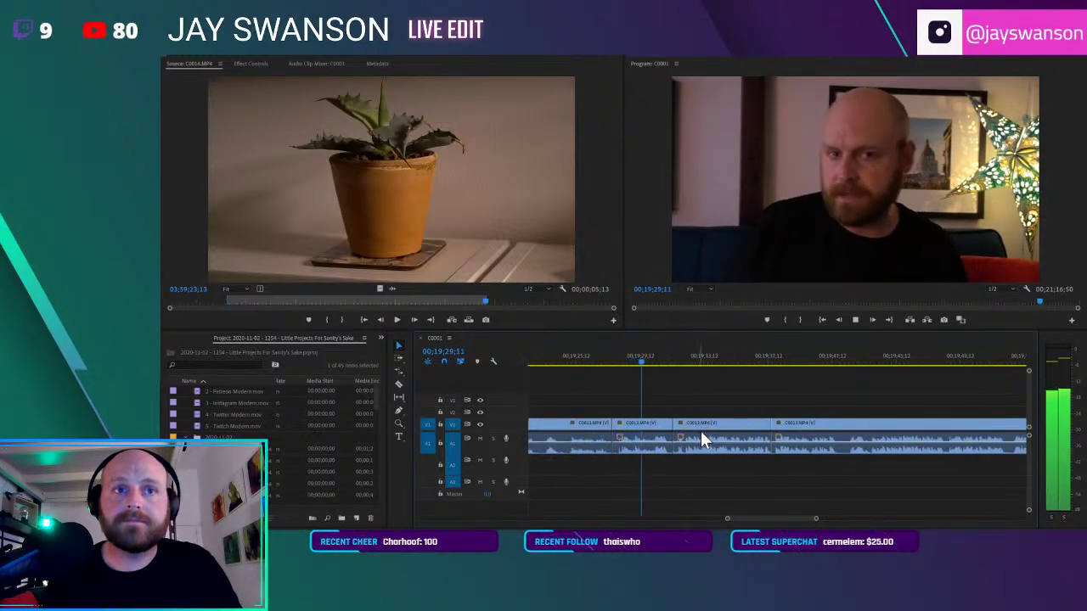
key("a")
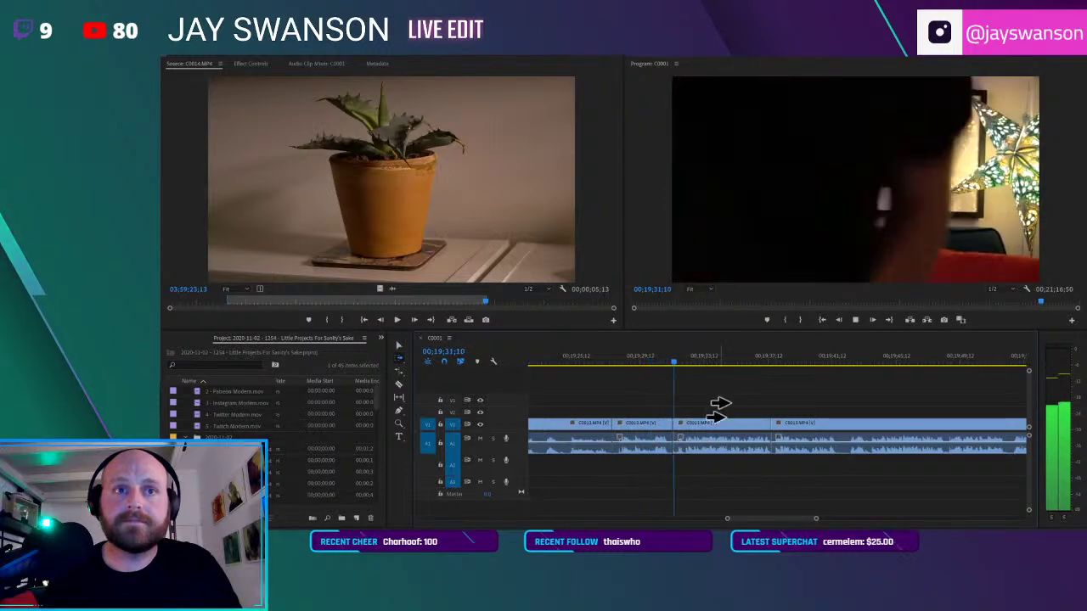
left_click(725, 406)
Split C0013.MP4 at about 00;19;42, close the footage after it up by about 49 frames, and save the project
key("c")
left_click(853, 429)
left_click(852, 427)
key("v")
left_click_drag(859, 444, 843, 444)
scroll(813, 445, "down", 3)
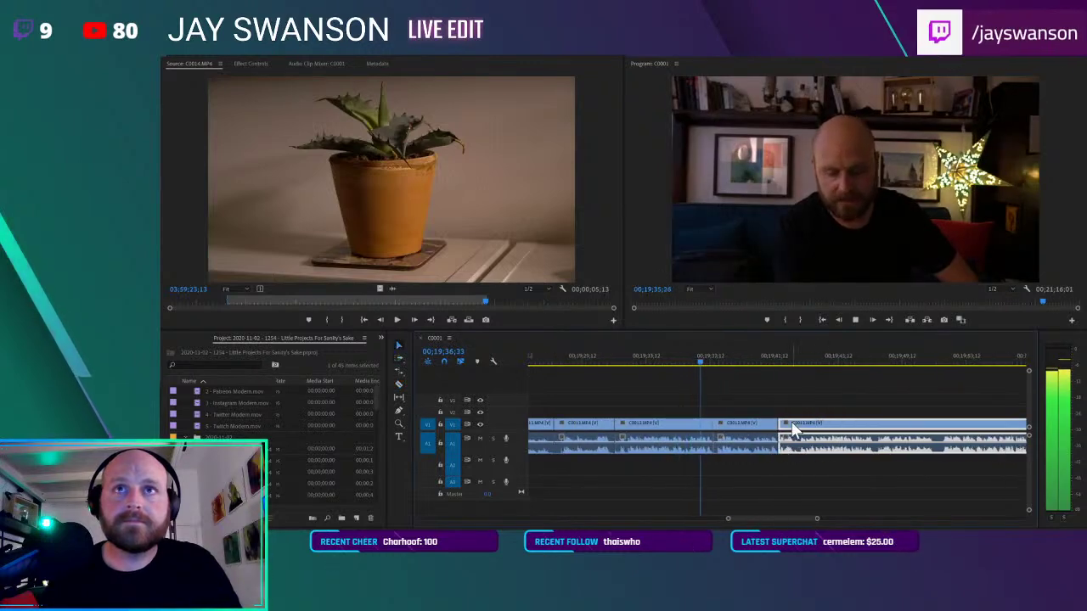
scroll(791, 432, "down", 1)
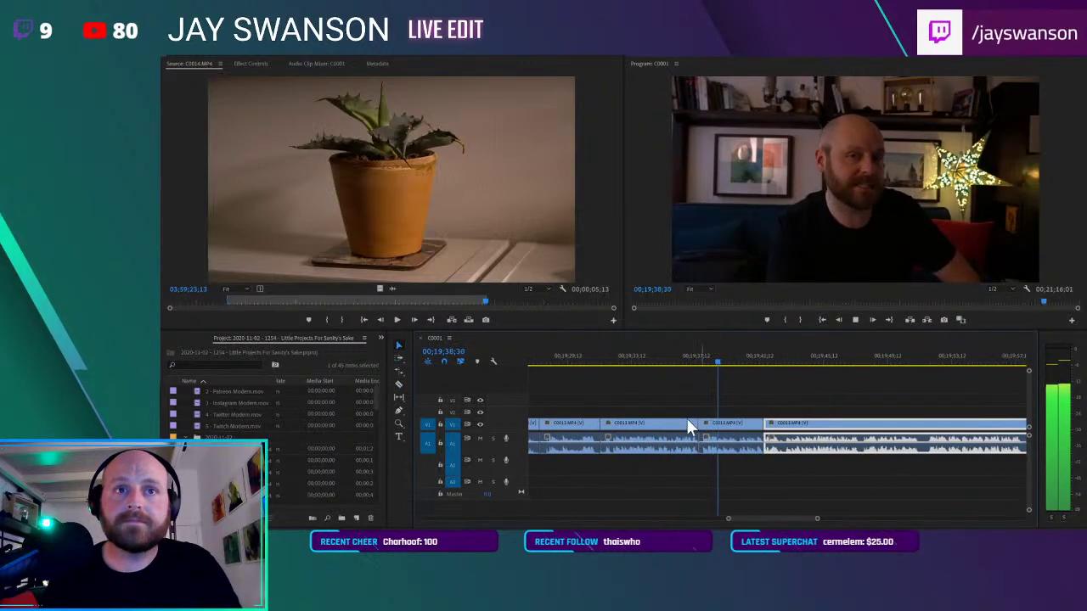
key("alt+space")
left_click(665, 407)
key("ctrl+s")
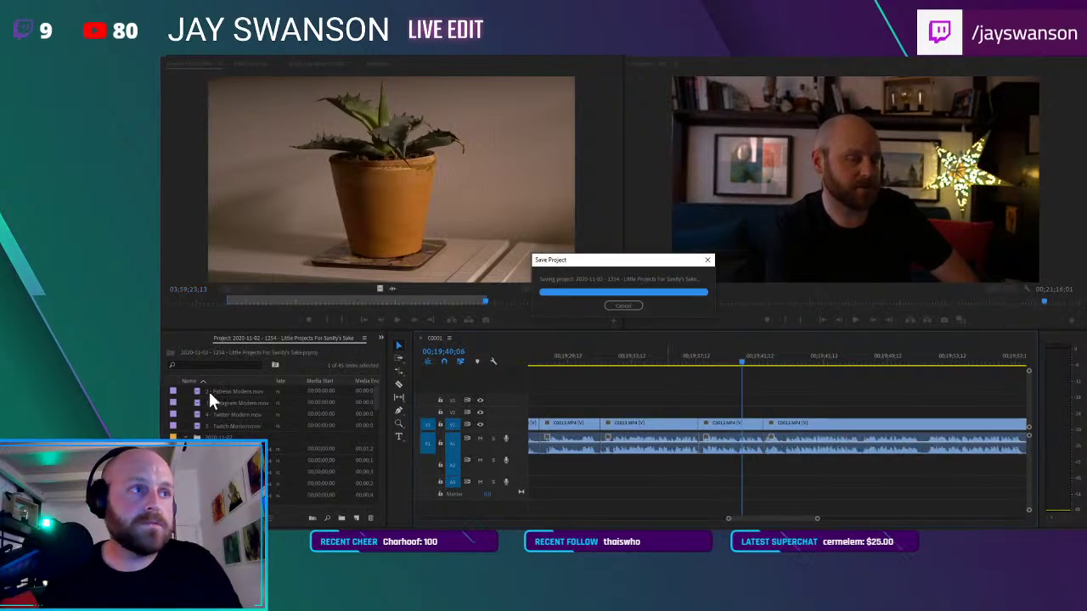
Place 2 - Patreon Modern.mov on V2 at the start of the clip at about 00;19;37 and lower it in the frame
left_click_drag(195, 392, 718, 416)
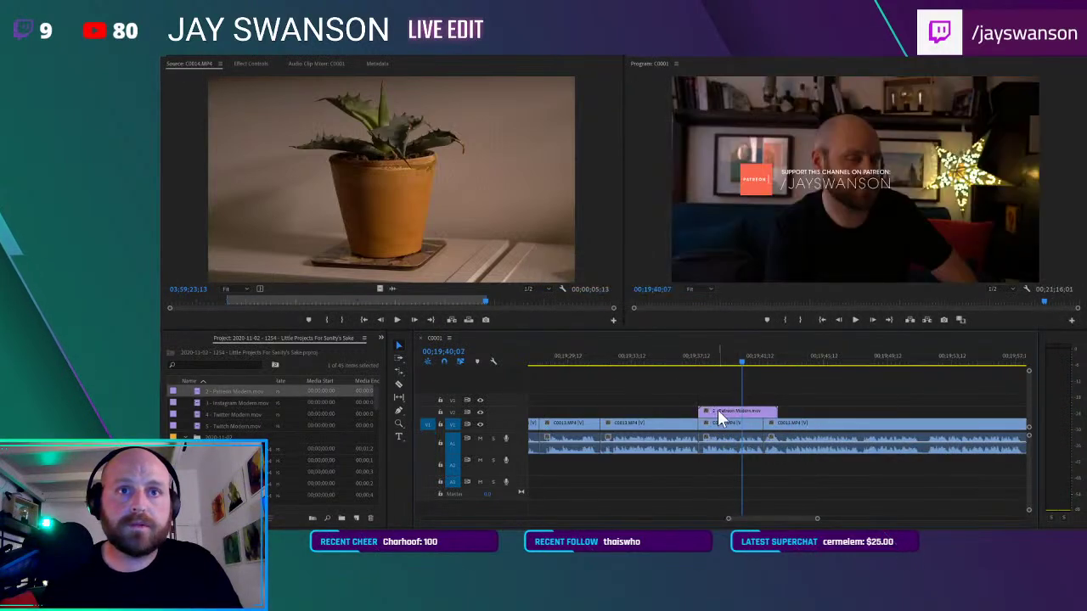
left_click(251, 64)
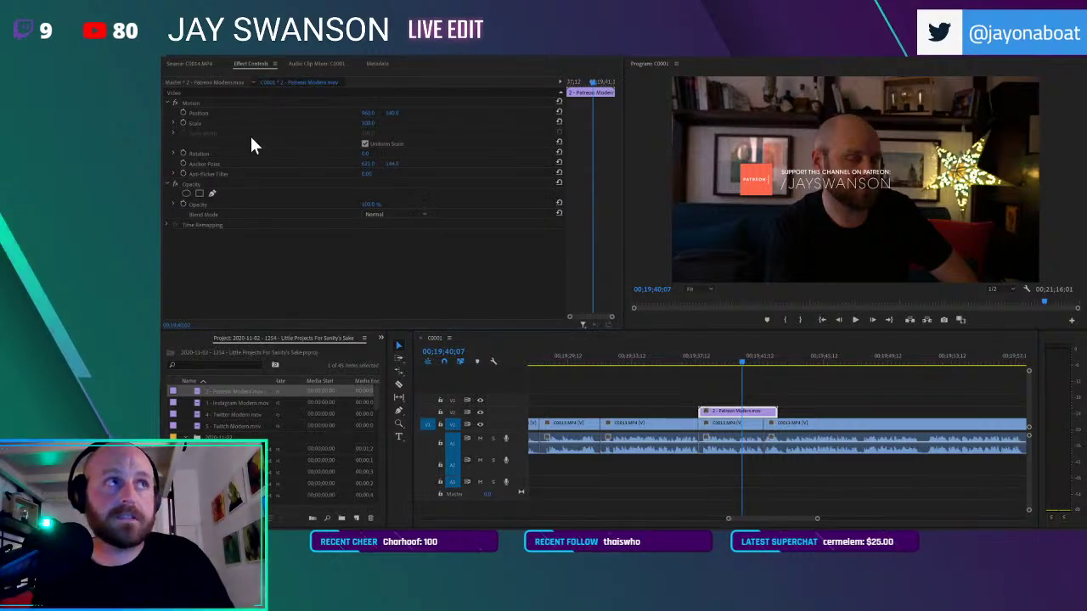
left_click_drag(395, 113, 454, 113)
Add a text graphic reading THANKS above the Patreon graphic at about 00;19;40
key("t")
left_click(813, 192)
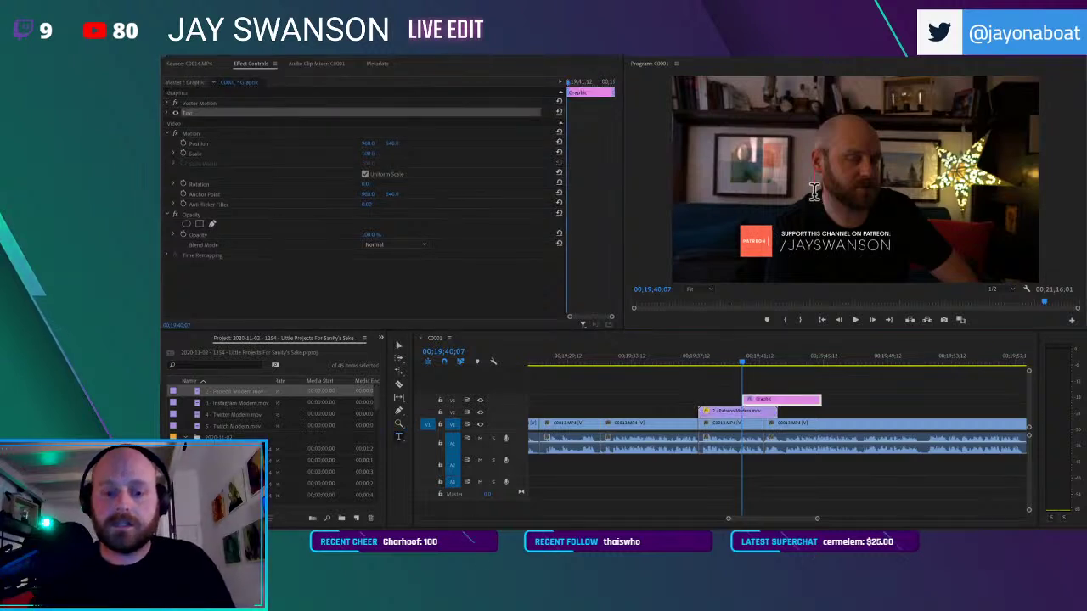
type("THANKS")
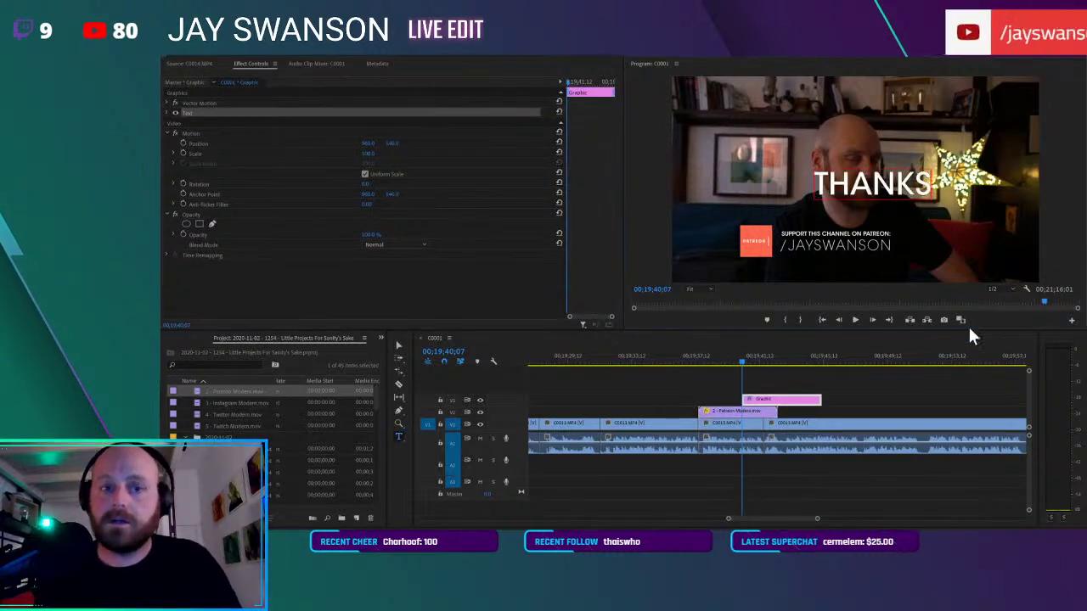
Play through the Patreon graphic and move the THANKS text earlier so it starts at about 00;19;38
left_click(736, 372)
key("v")
key("Up")
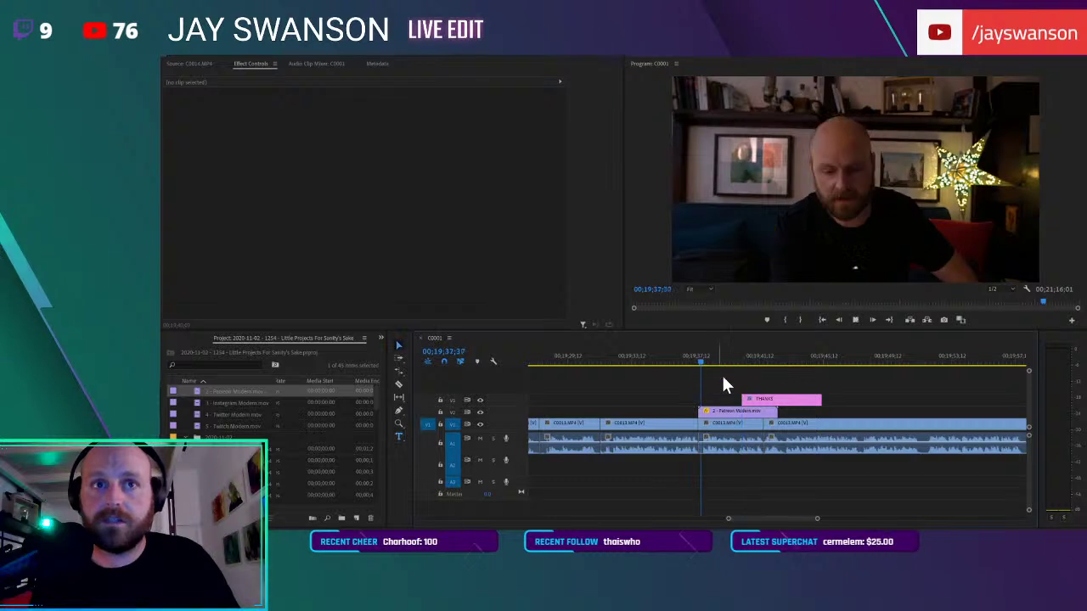
key("space")
left_click_drag(759, 399, 726, 400)
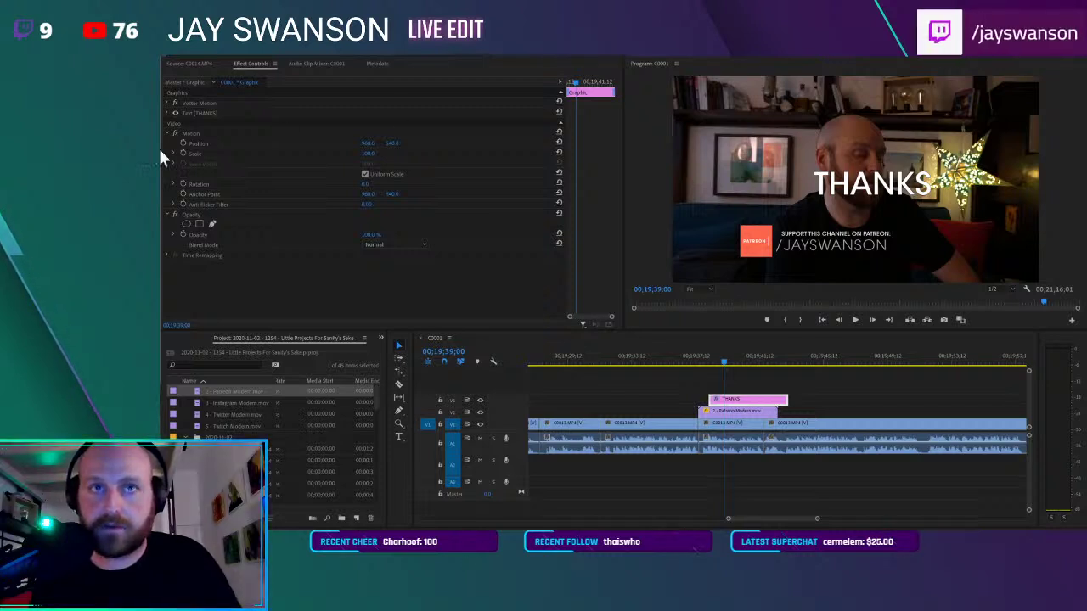
Extend the THANKS text with the supporter's first name and an exclamation mark, and select the whole line
double_click(870, 178)
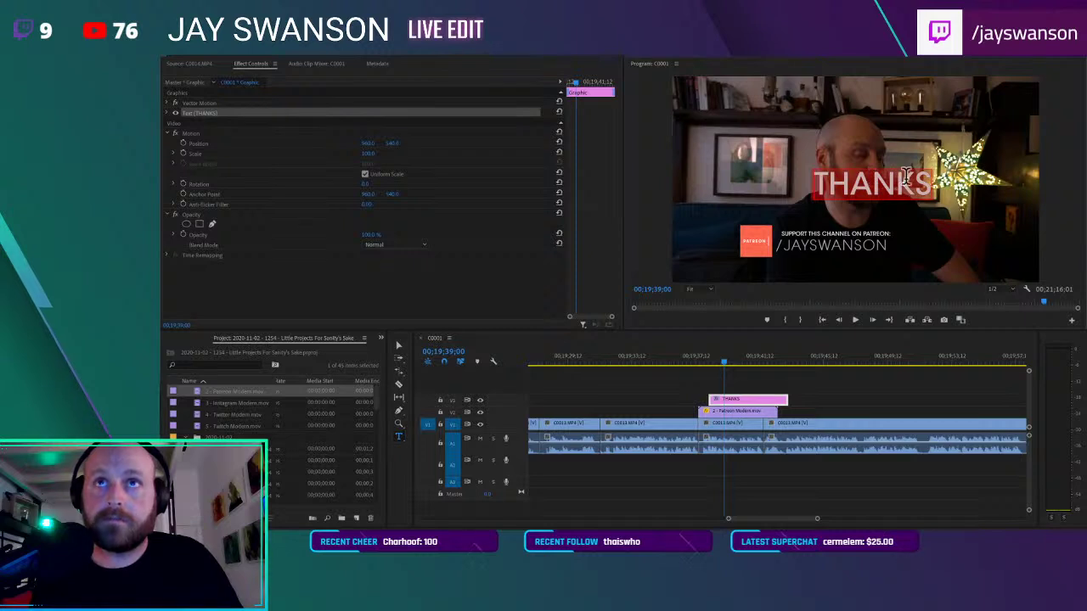
left_click(903, 170)
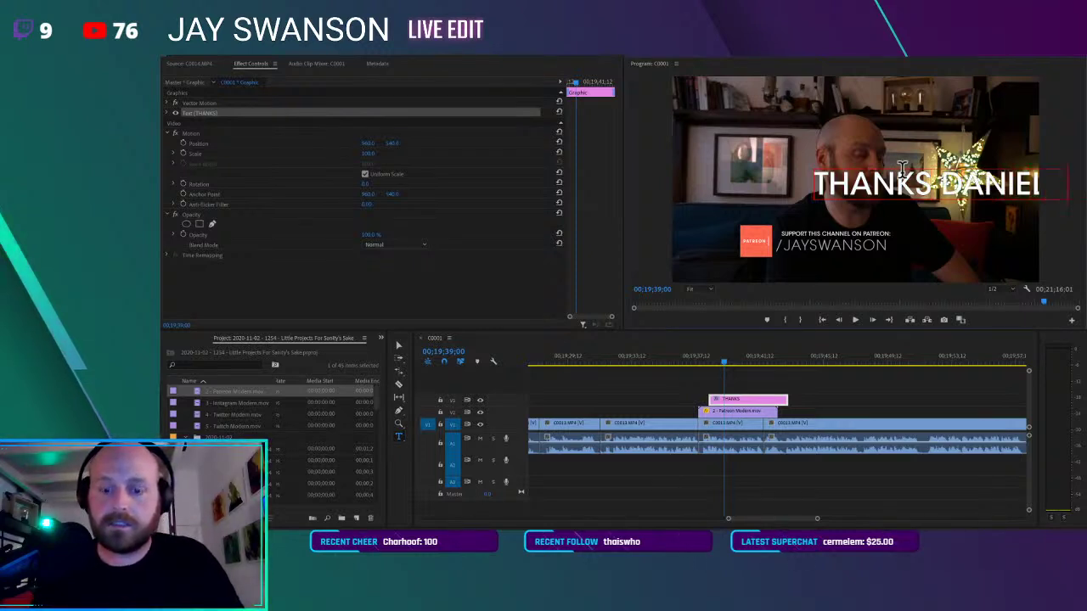
key("ctrl+a")
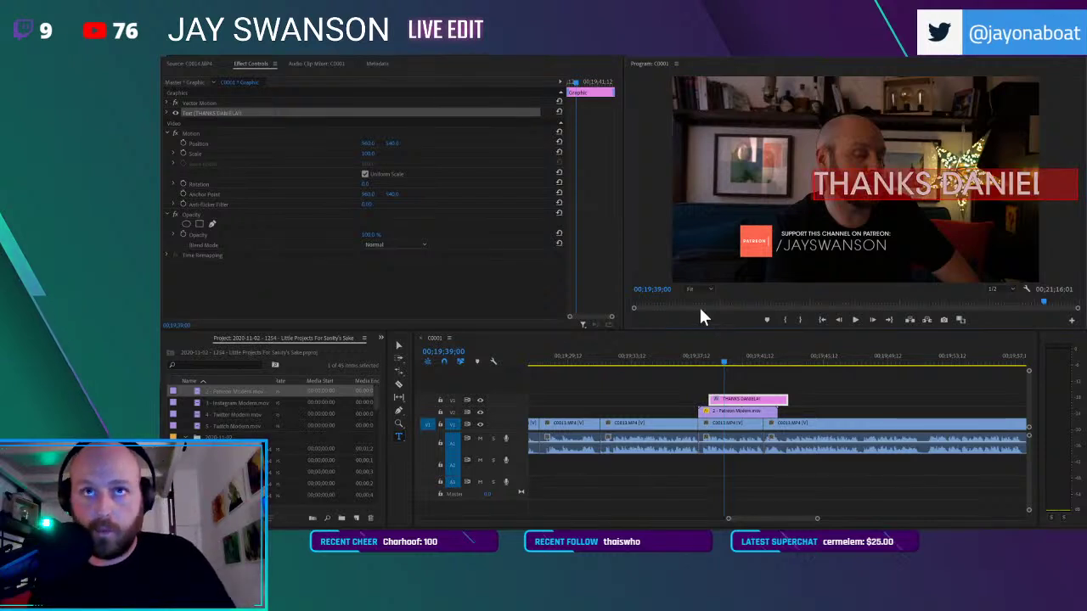
Shrink the thank-you text to about a third of its size and set its font style to Demi
left_click(166, 112)
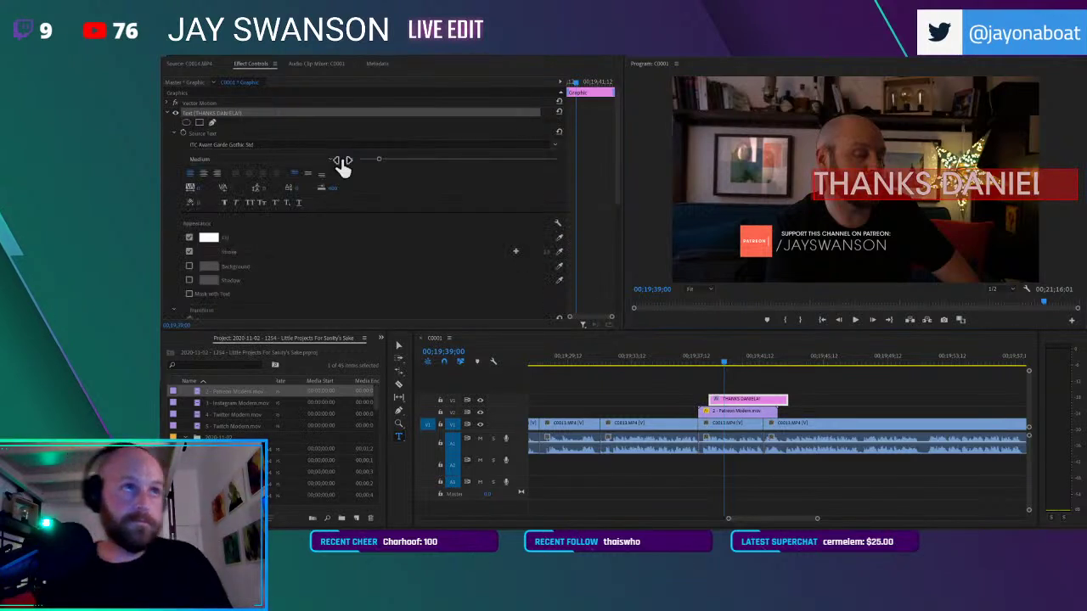
left_click_drag(345, 154, 347, 161)
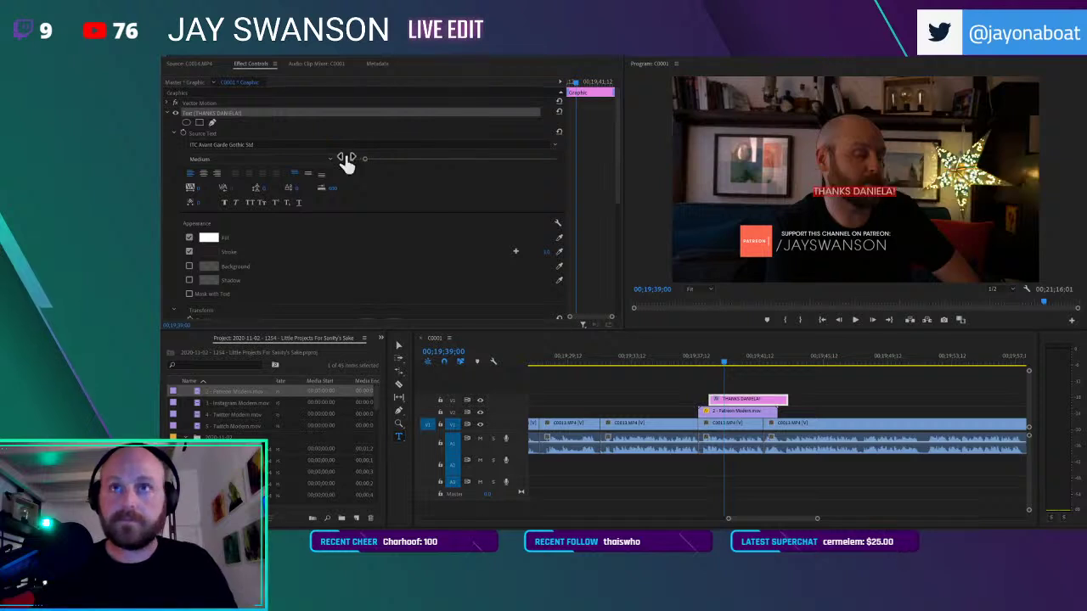
left_click(233, 158)
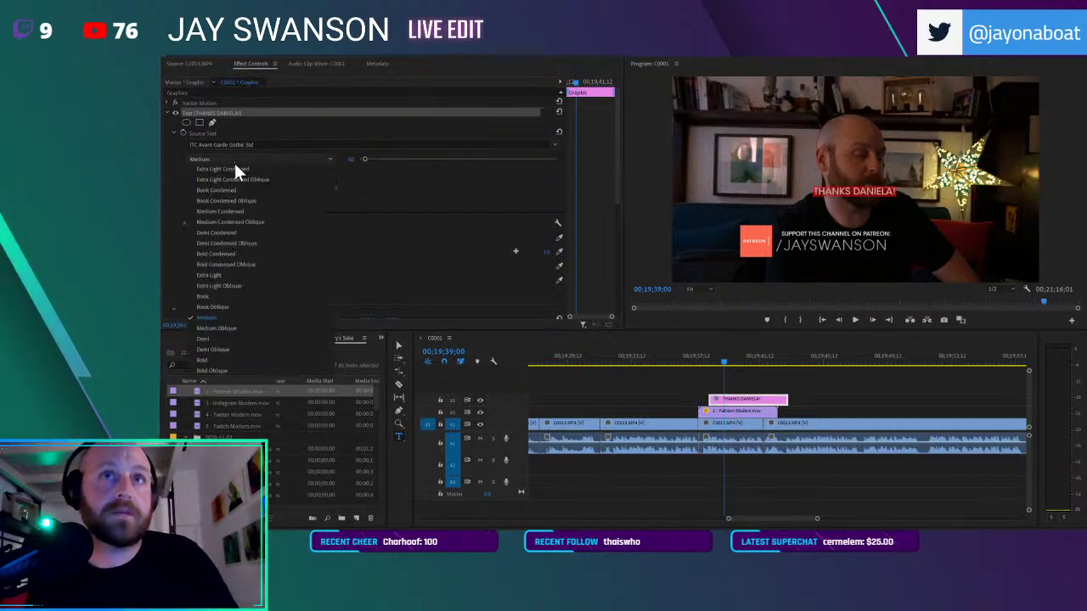
left_click(235, 340)
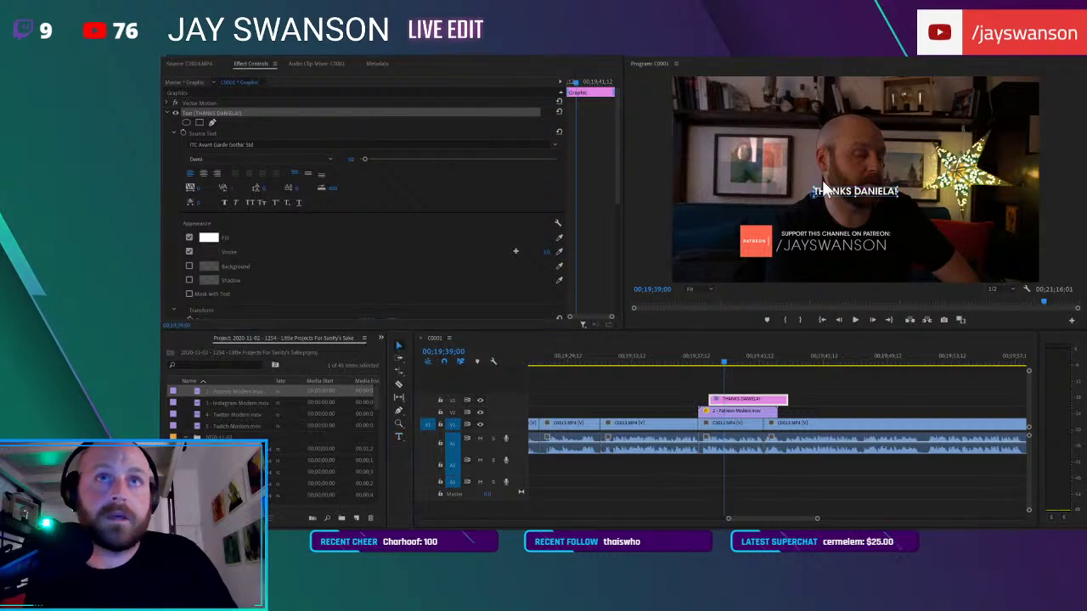
Position the thank-you text directly below the Patreon handle and widen its tracking to match that line's width
left_click_drag(871, 190, 848, 230)
left_click_drag(727, 363, 737, 364)
left_click_drag(846, 256, 848, 257)
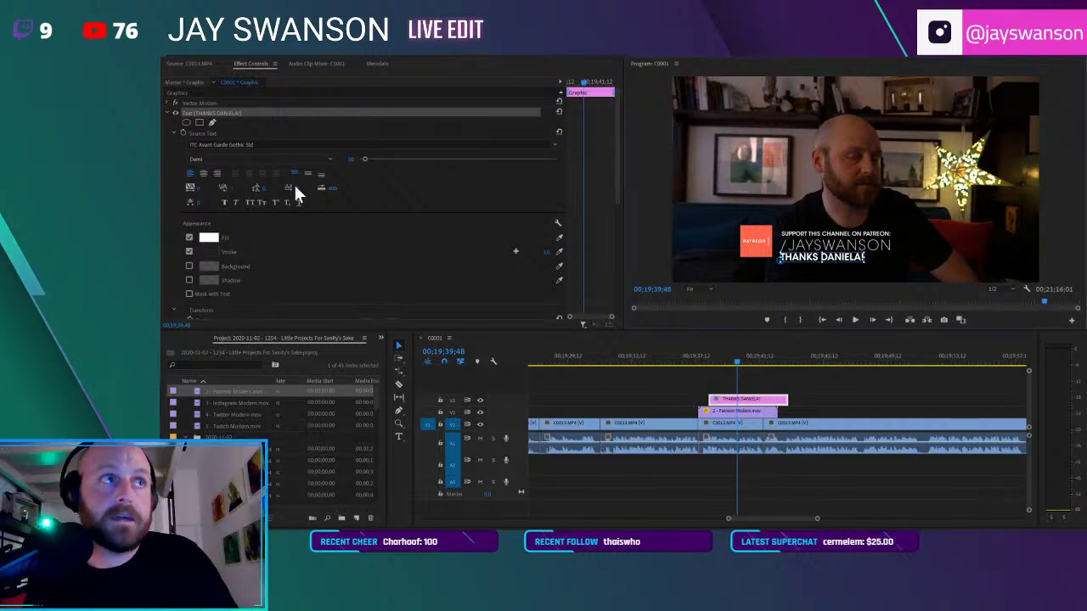
left_click_drag(198, 189, 212, 189)
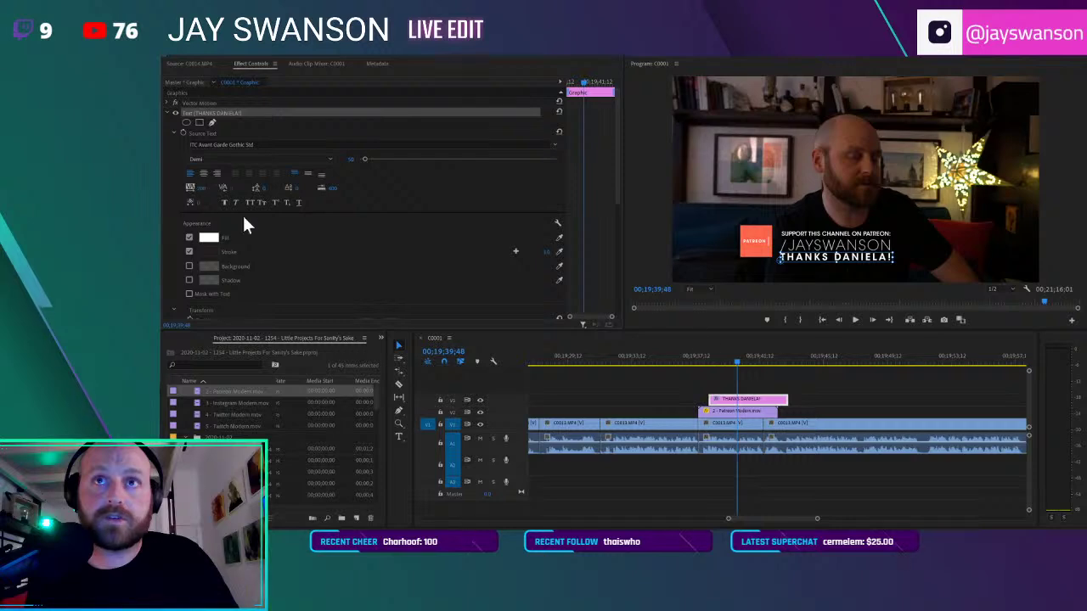
Trim the thank-you text to end with the Patreon graphic, add dissolves at both its ends, and play it back
left_click(800, 389)
left_click_drag(737, 400, 776, 397)
left_click(697, 365)
key("space")
key("alt+v")
left_click(842, 386)
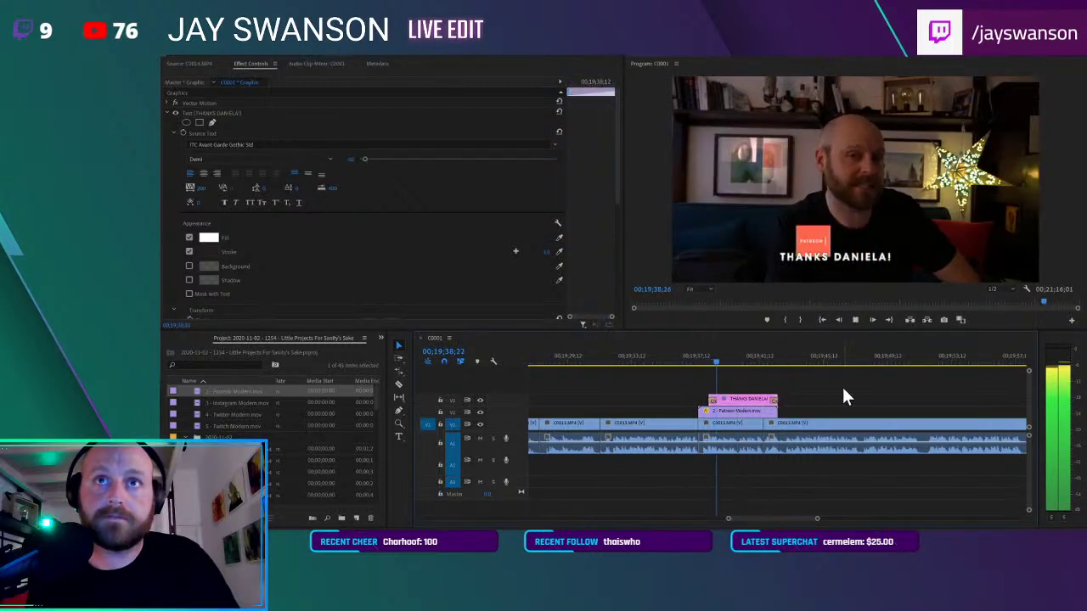
Trim the start of the thank-you title so it enters after the Patreon graphic has begun, and play back the entrance
key("space")
key("equal")
left_click(671, 358)
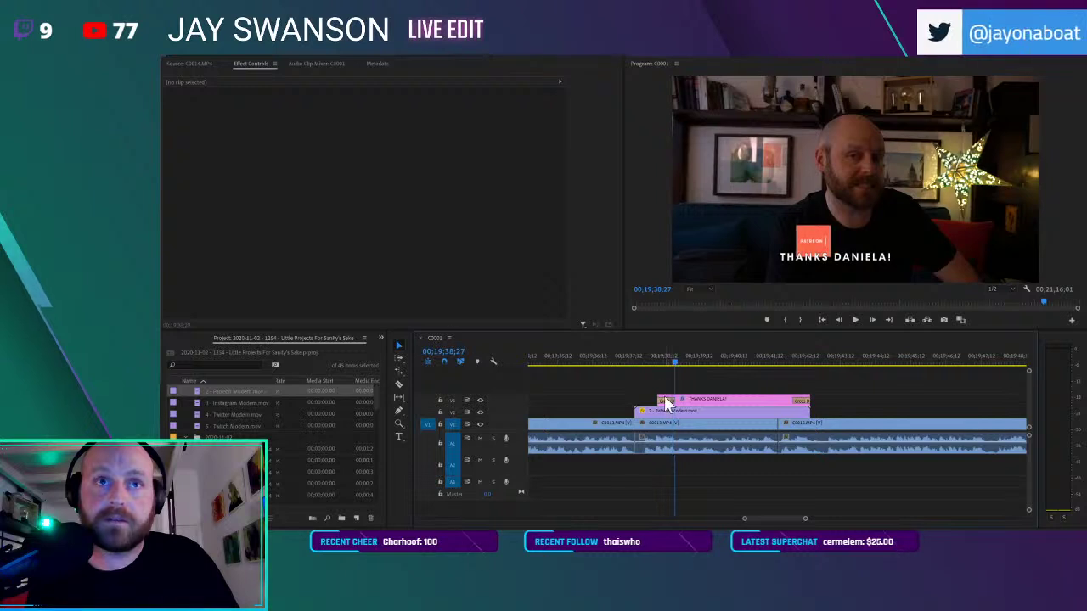
left_click_drag(675, 398, 706, 397)
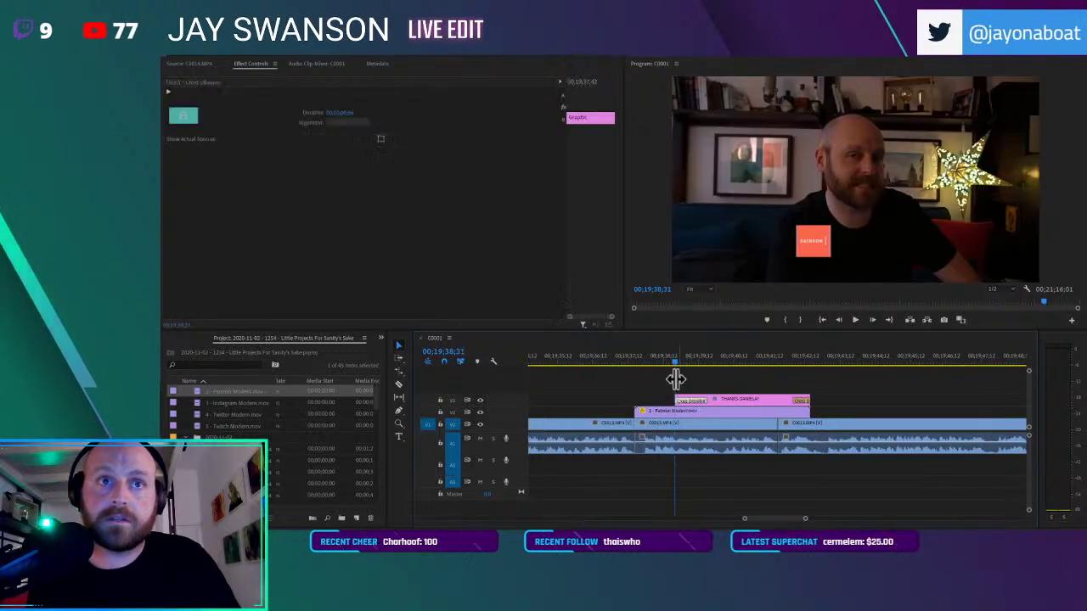
key("minus")
key("space")
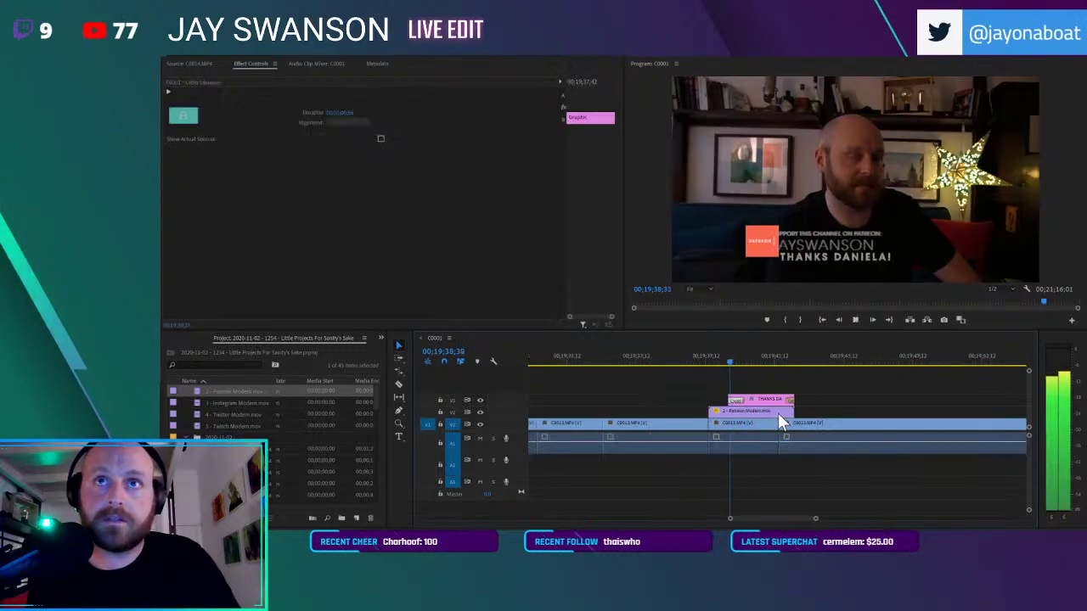
key("space")
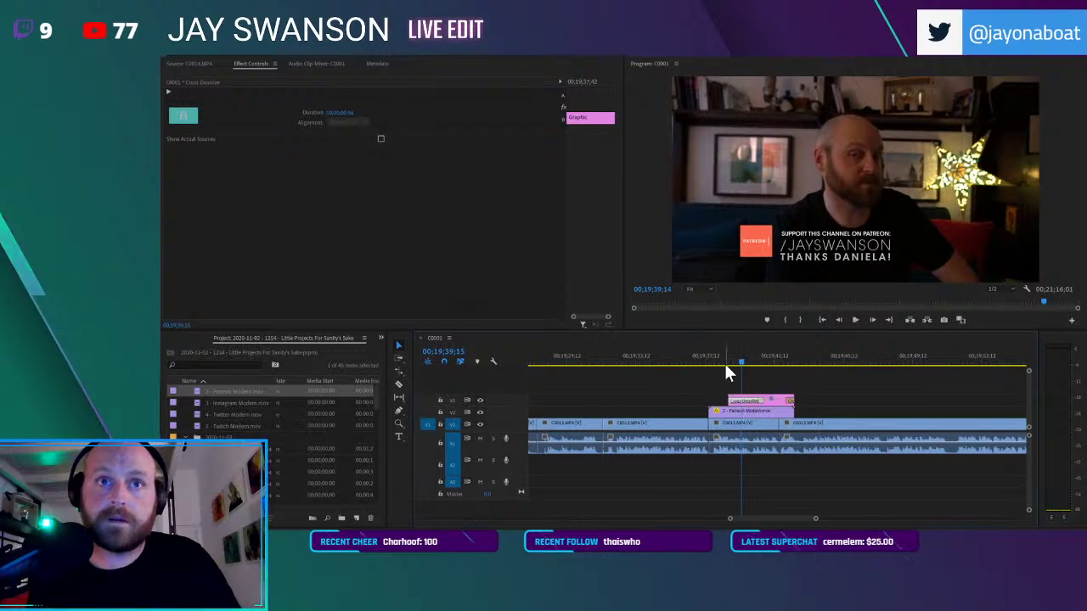
Lengthen the cross dissolve at the start of the thank-you title and replay the Patreon section
left_click(721, 363)
key("space")
scroll(792, 387, "down", 2)
scroll(785, 383, "up", 2)
key("space")
left_click_drag(662, 400, 655, 400)
key("space")
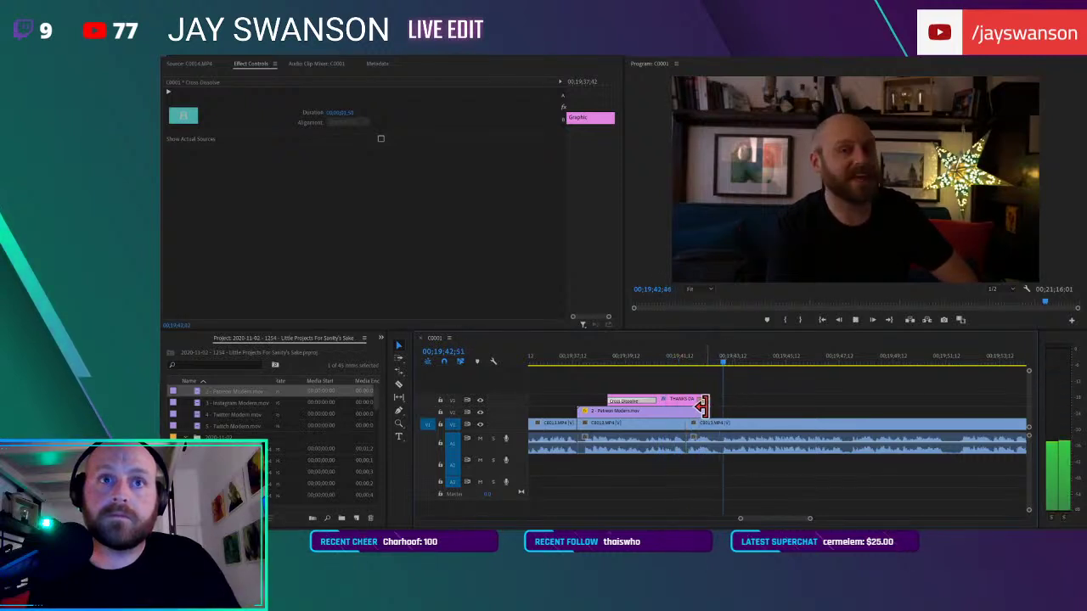
Cut two unwanted passages out of the C0013.MP4 footage after the Patreon graphic and close the gaps
scroll(753, 401, "down", 2)
scroll(737, 405, "down", 2)
scroll(730, 411, "up", 1)
key("c")
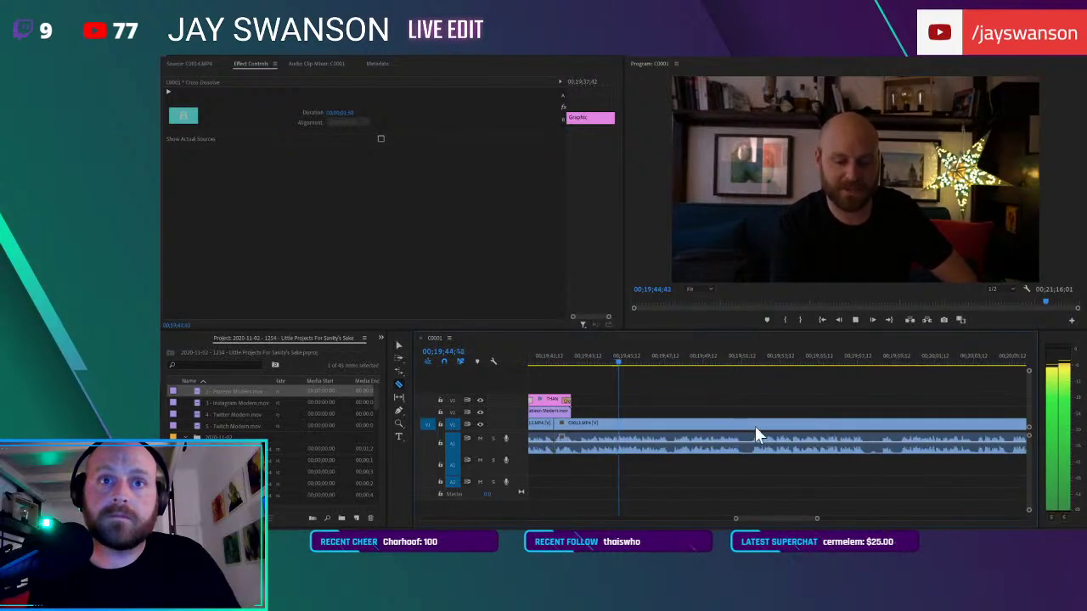
left_click(744, 425)
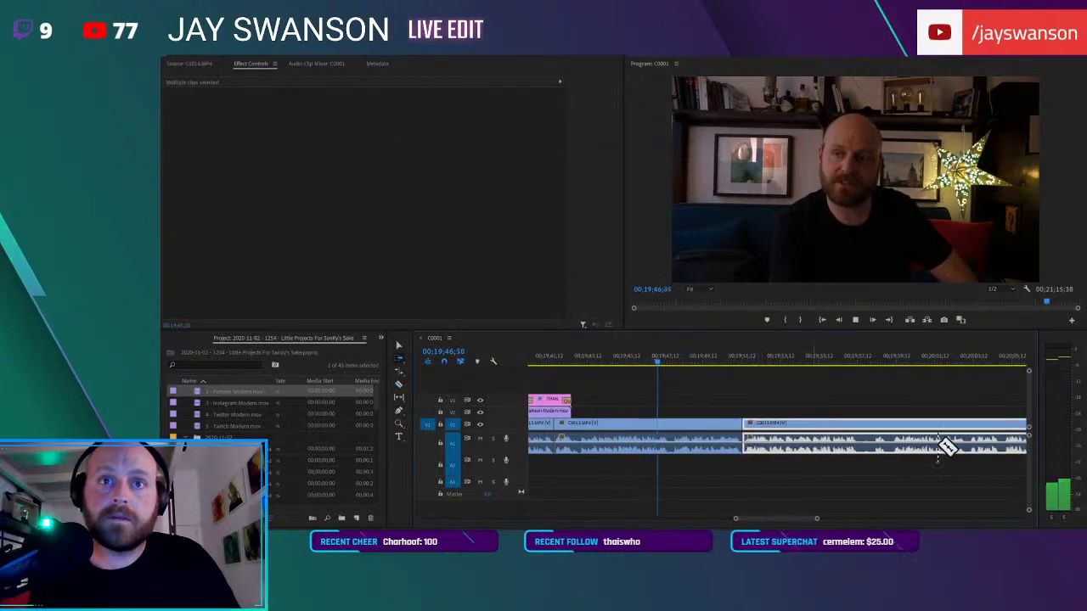
left_click(868, 426)
key("a")
left_click_drag(876, 441, 865, 442)
scroll(834, 439, "down", 4)
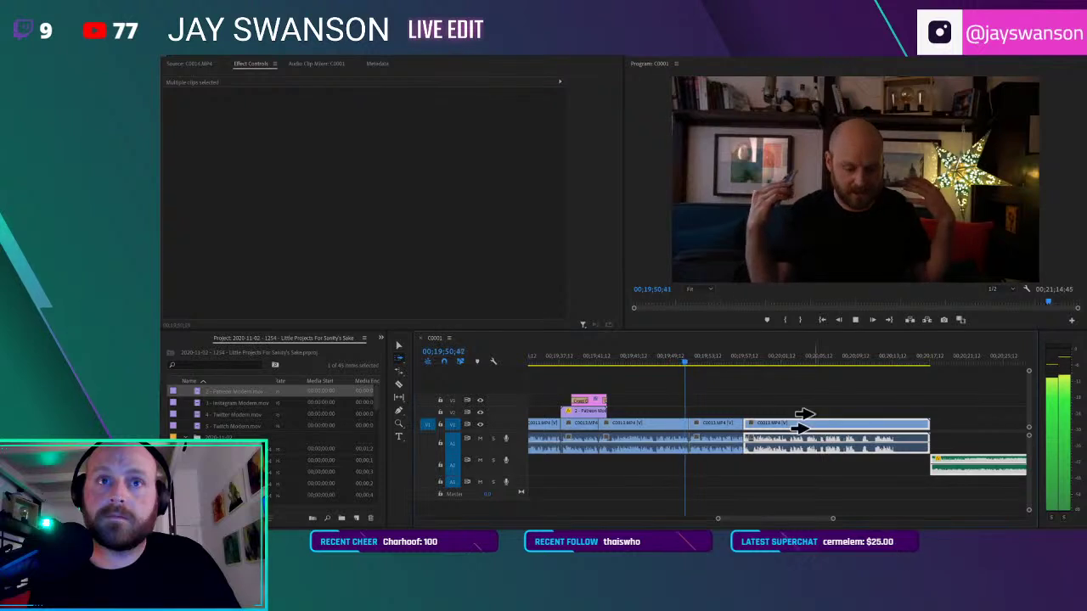
Trim the end of the final C0013.MP4 clip back to about 00;20;13;27
scroll(813, 414, "up", 1)
key("v")
left_click(913, 414)
left_click_drag(989, 421, 935, 426)
Remove the leftover Dyalla music clip beyond the end of the footage and save the project
left_click(999, 459)
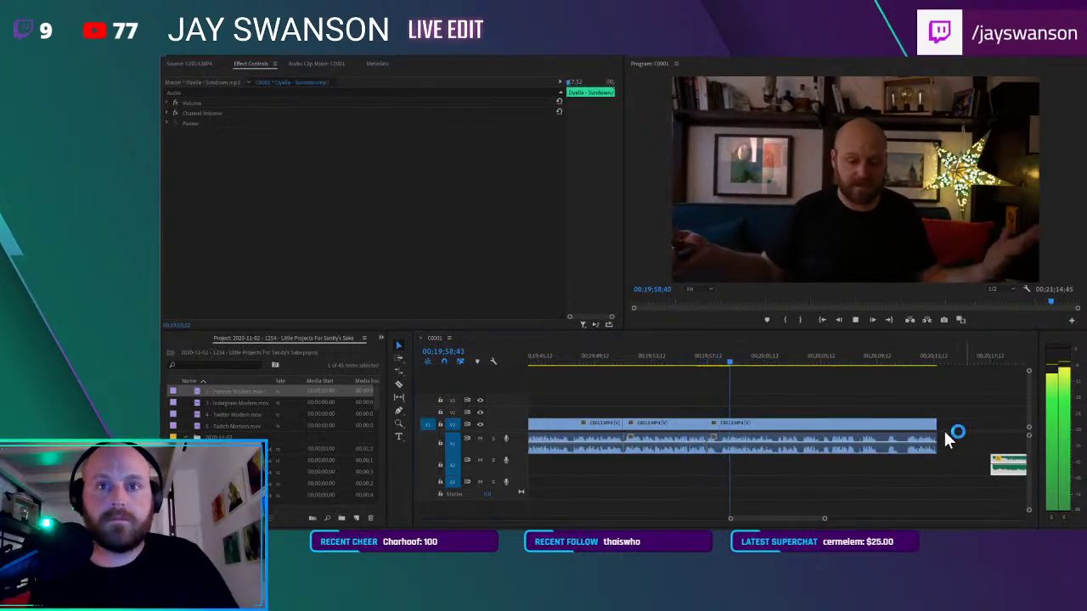
left_click(853, 390)
key("ctrl+s")
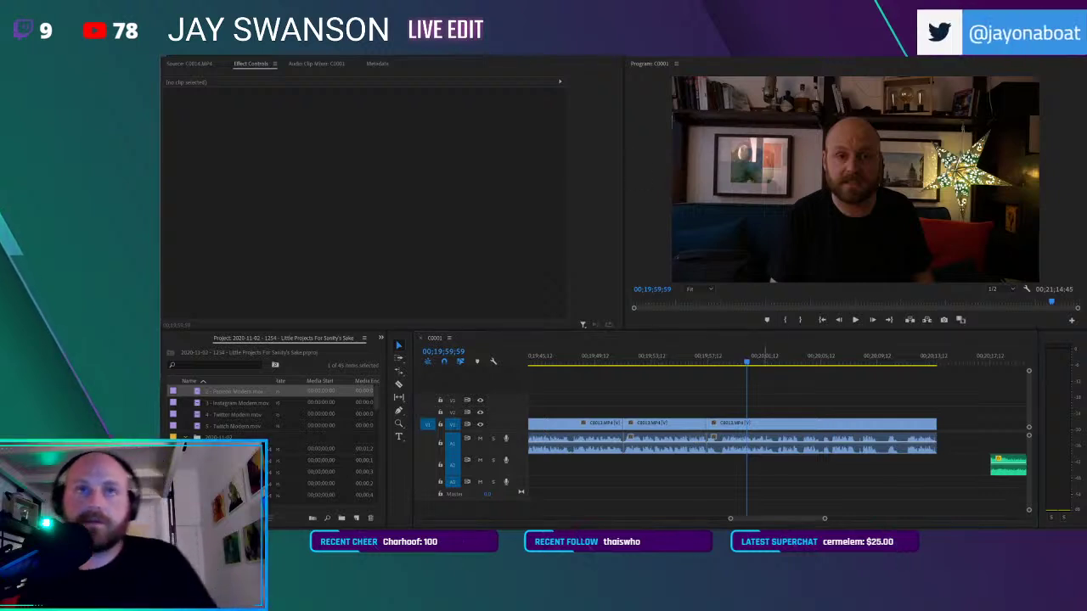
key("space")
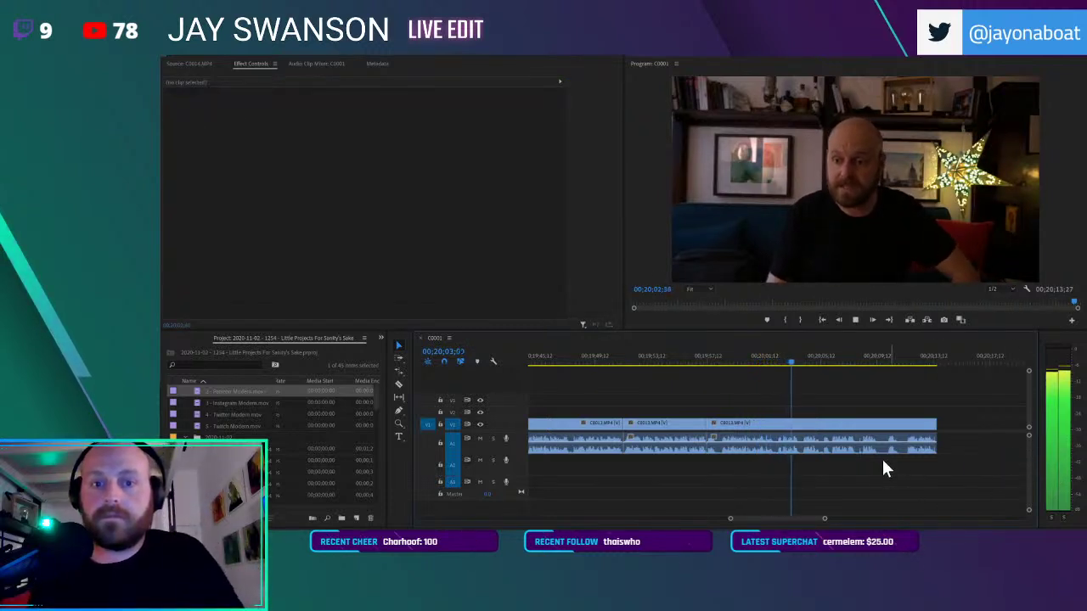
Play through the closing footage and split the last talking-head clip about two seconds before its end
scroll(839, 422, "down", 2)
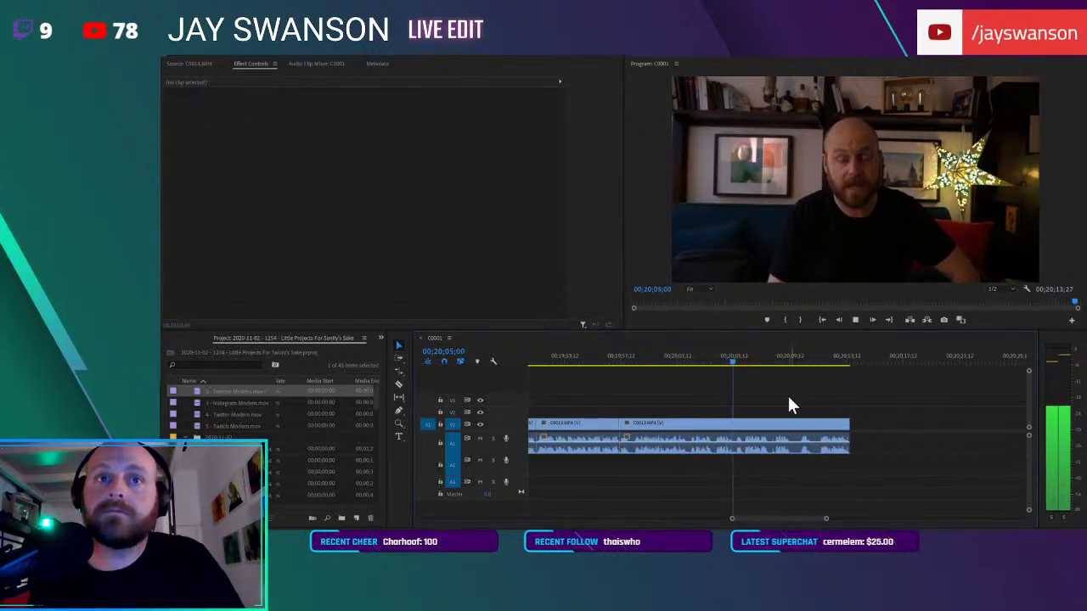
scroll(783, 405, "down", 1)
scroll(780, 406, "up", 2)
key("c")
left_click(777, 443)
key("v")
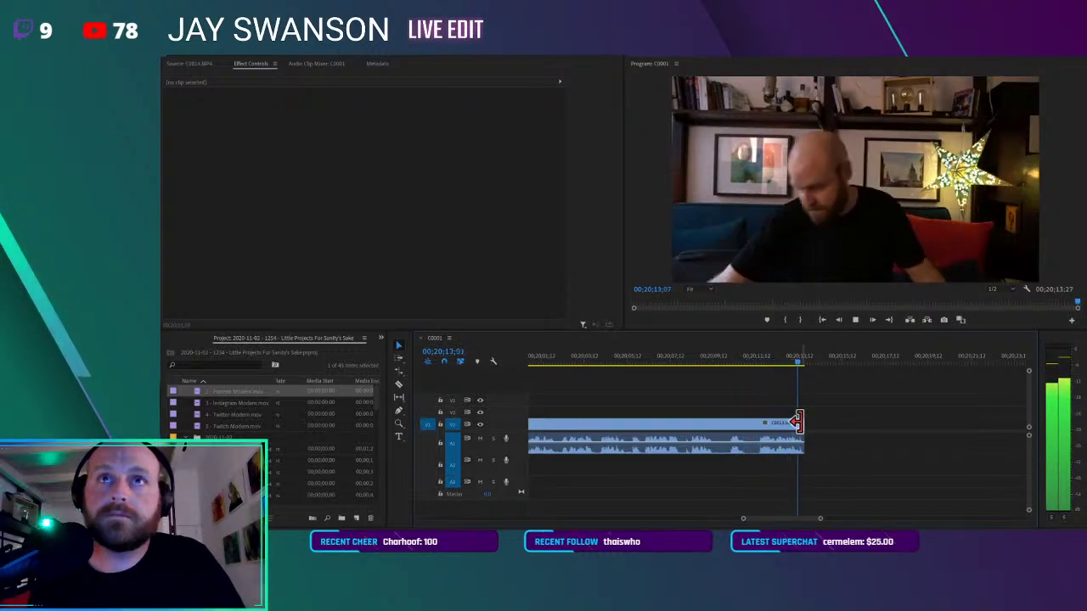
Add the title text "MUSIC BY DYALLA" at about 00;20;11;46, above the last clip
left_click(768, 360)
key("minus")
key("minus")
key("t")
left_click(754, 246)
type("MUSIC BY DYALLA")
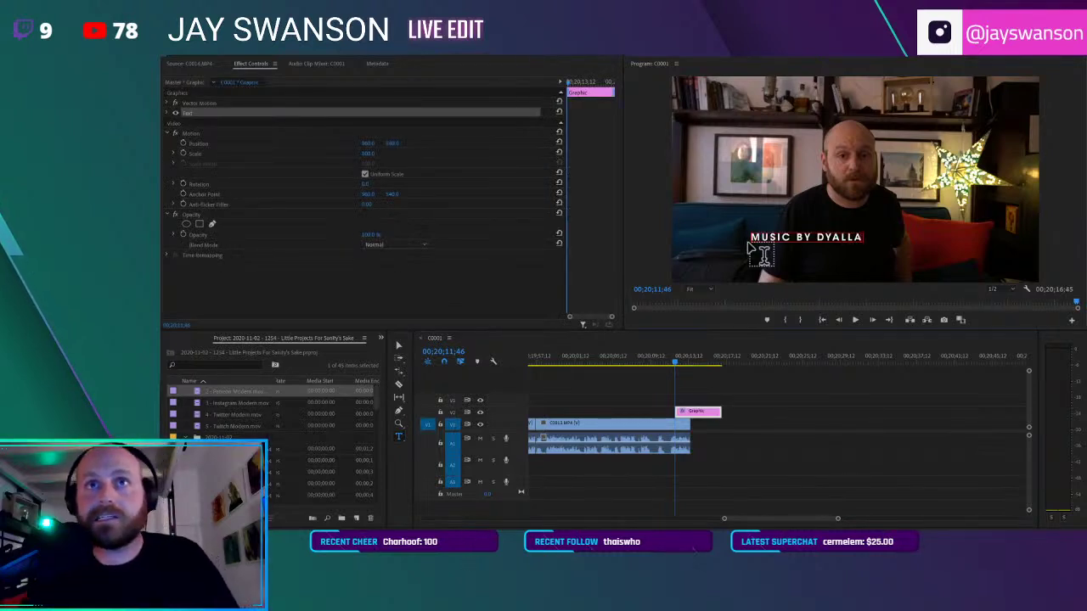
Set the music credit's tracking to 33 and move the text to the lower-left corner of the frame
left_click(167, 113)
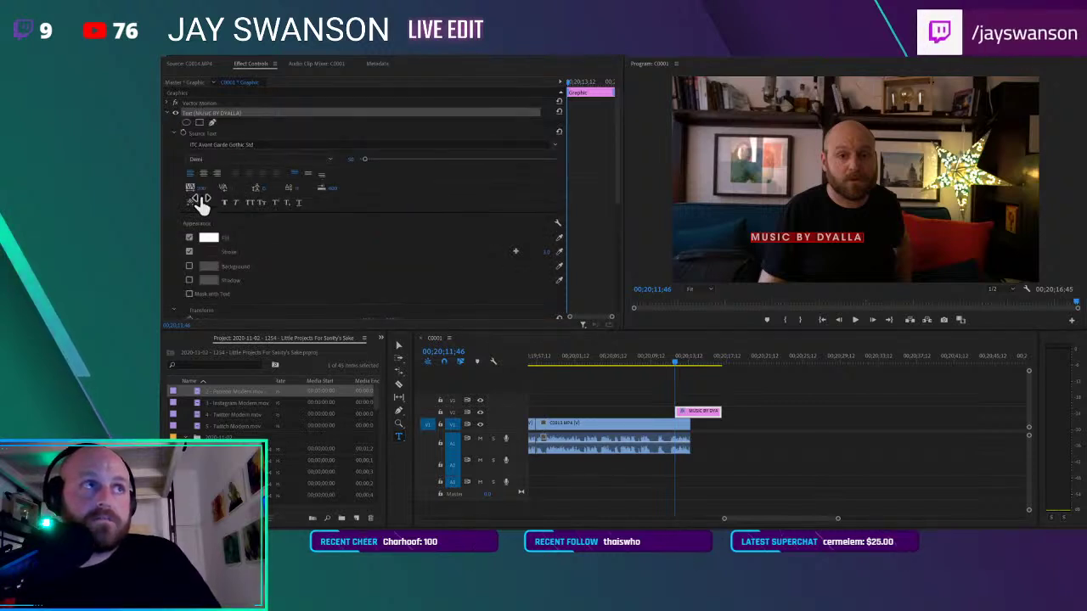
type("33")
left_click(376, 174)
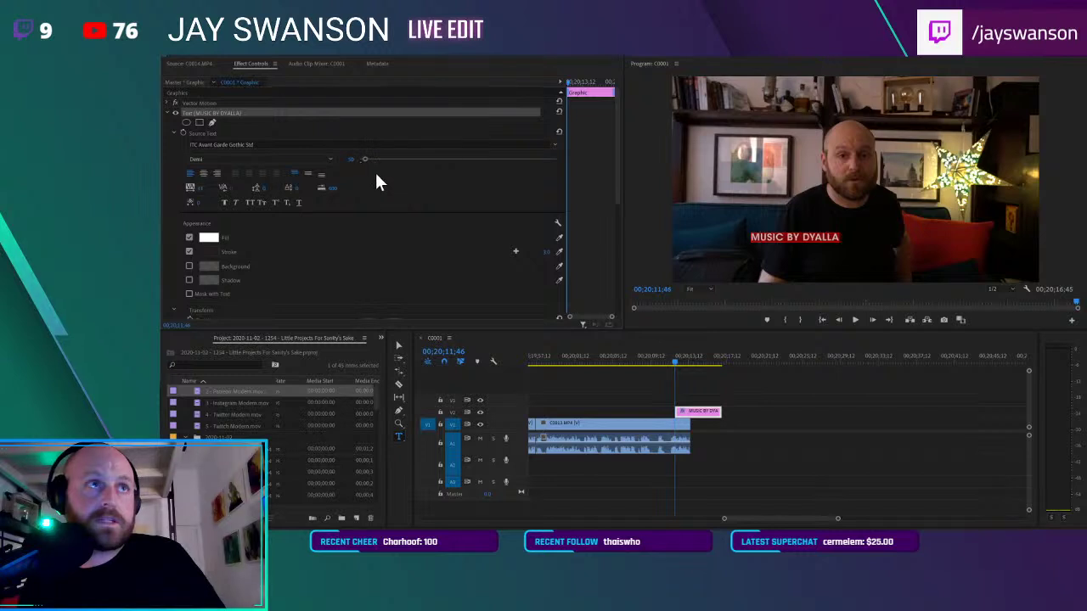
left_click(399, 345)
left_click_drag(818, 238, 756, 267)
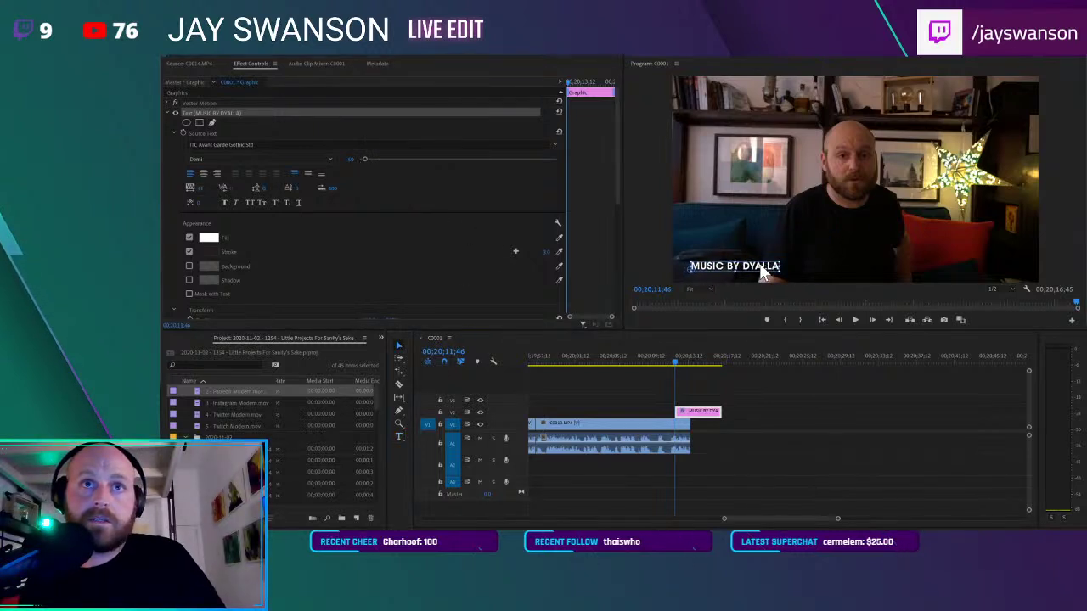
Retime the music credit to start at about 00;19;50;43 and end together with the footage
left_click_drag(711, 412, 666, 401)
scroll(702, 410, "down", 3)
scroll(730, 409, "up", 2)
left_click(667, 360)
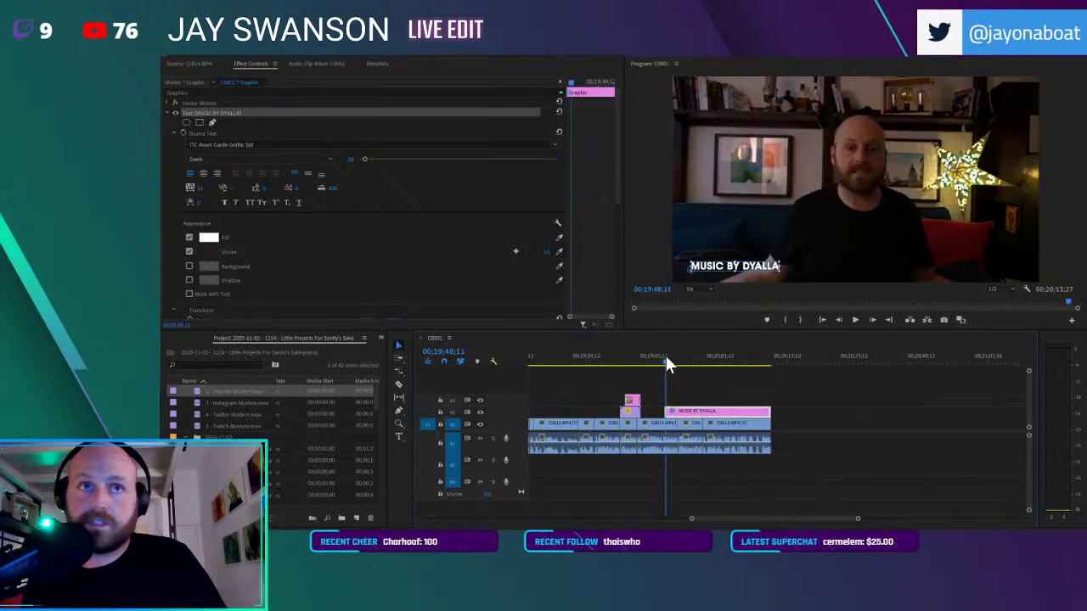
left_click_drag(666, 357, 677, 363)
key("space")
left_click_drag(666, 412, 677, 412)
left_click(694, 398)
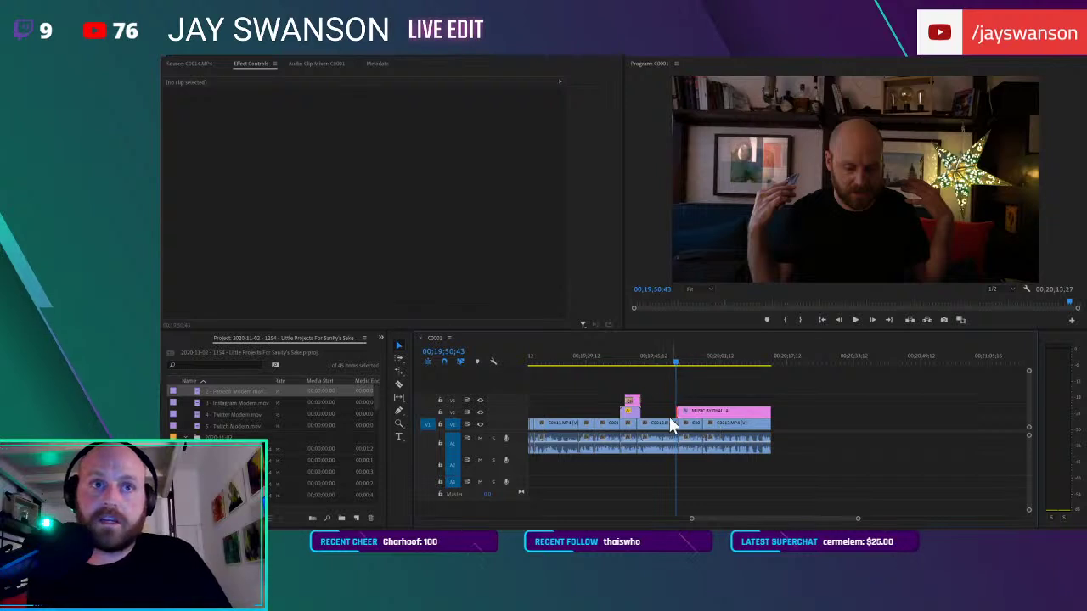
Add a cross dissolve at the start of the music credit and save the project
key("=")
key("=")
key("ctrl+d")
key("ctrl+s")
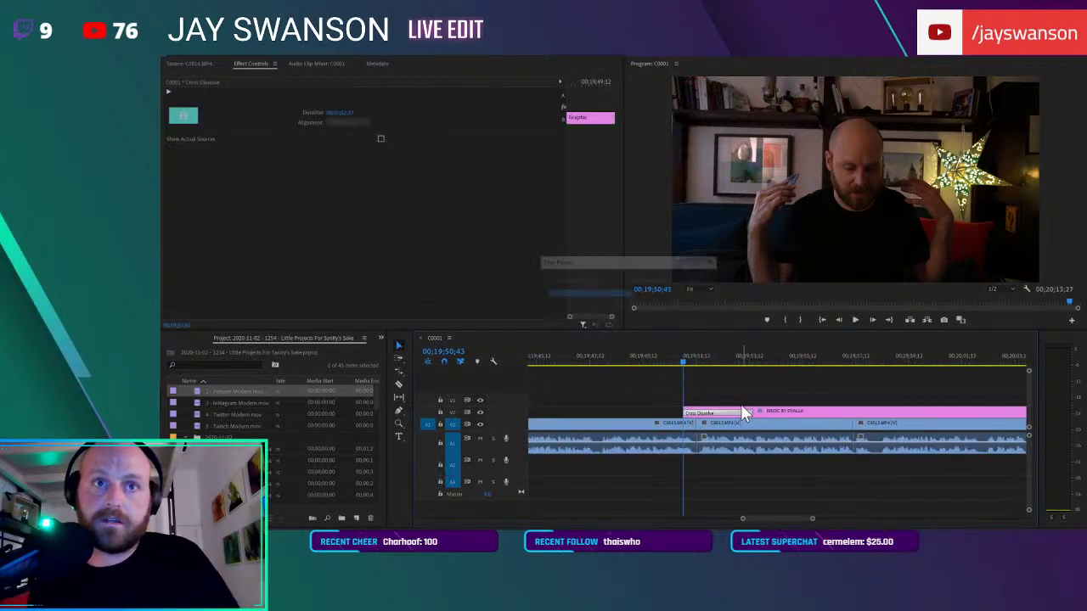
scroll(732, 386, "down", 8)
key("ctrl+s")
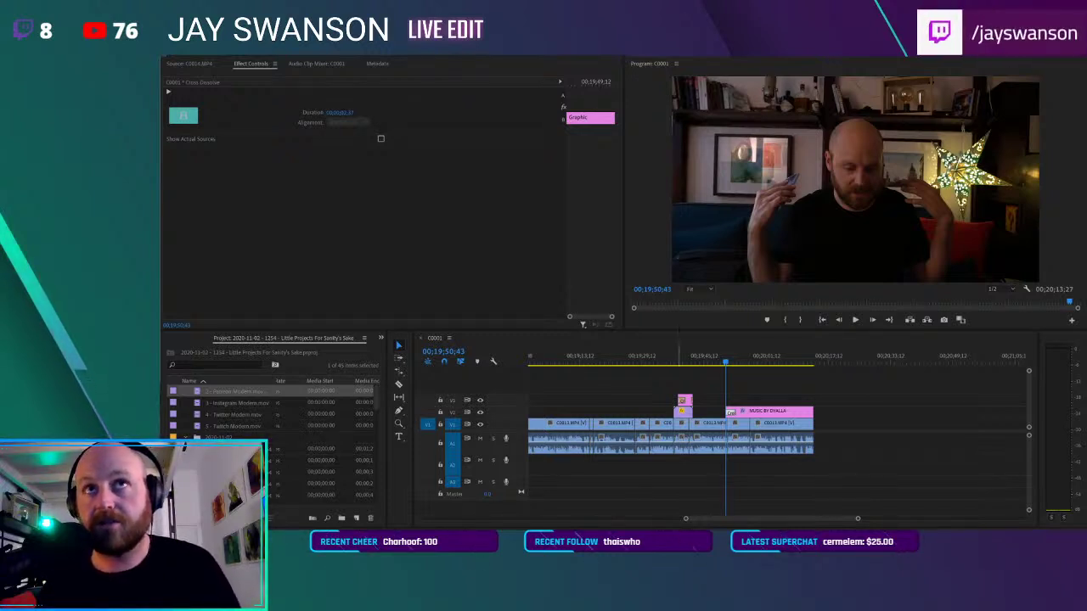
key("ctrl+s")
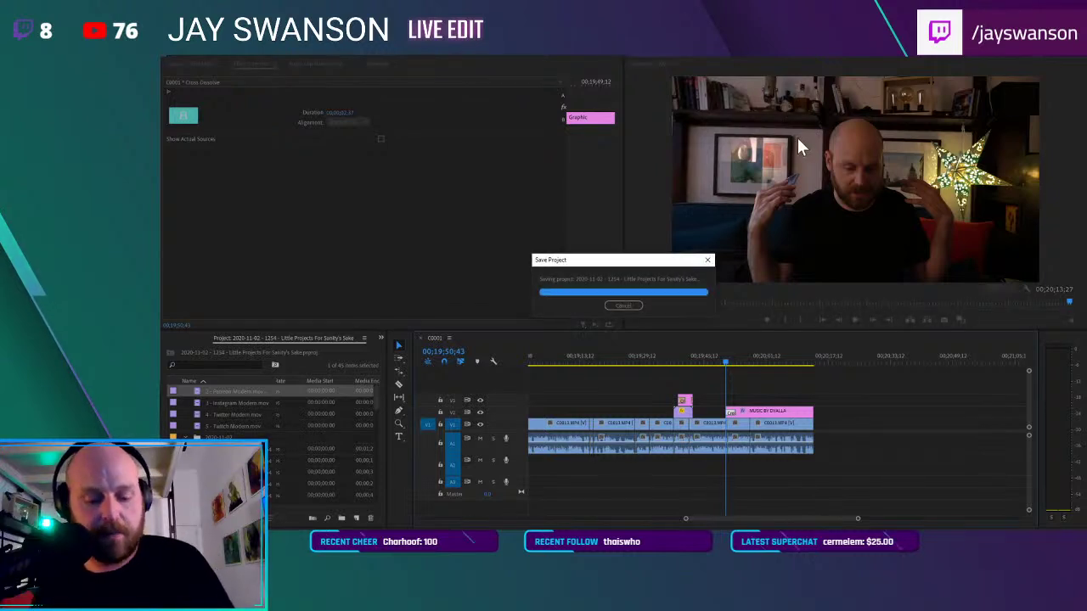
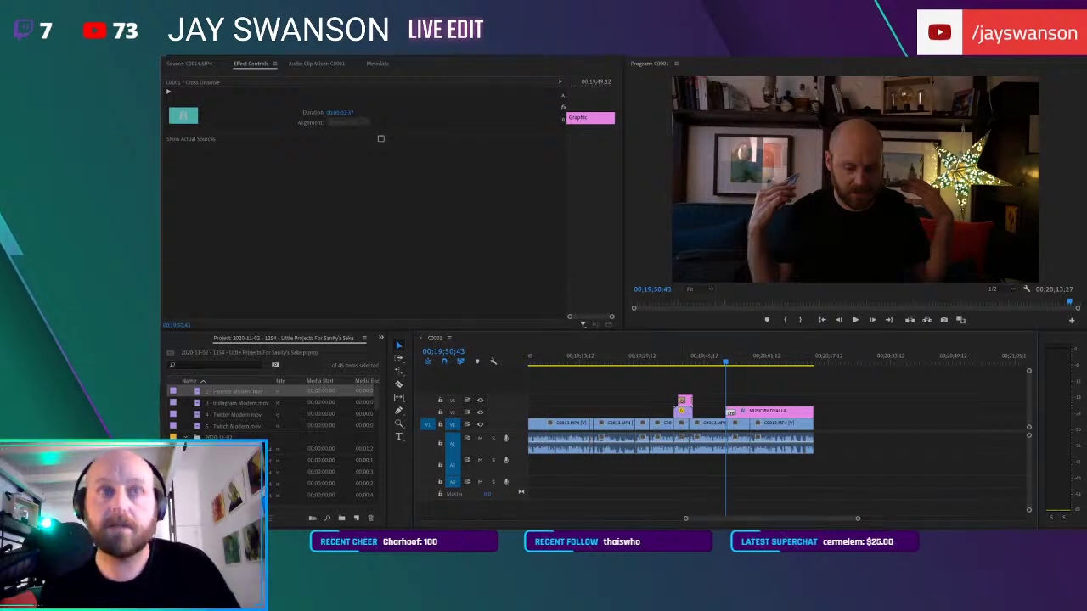
key("ctrl+s")
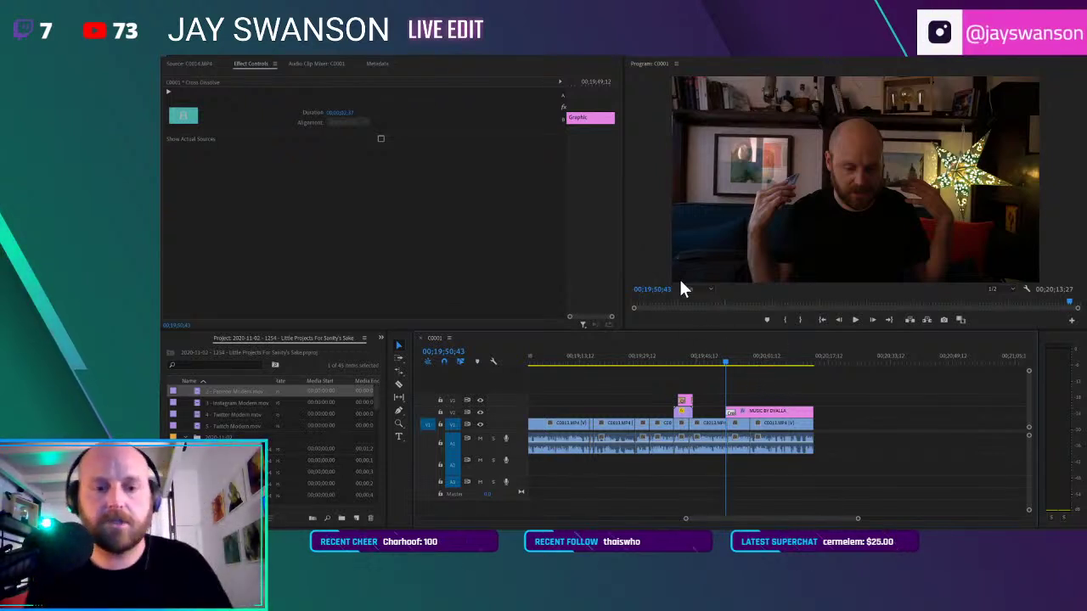
Play the sequence from its beginning to review the opening montage
left_click(772, 393)
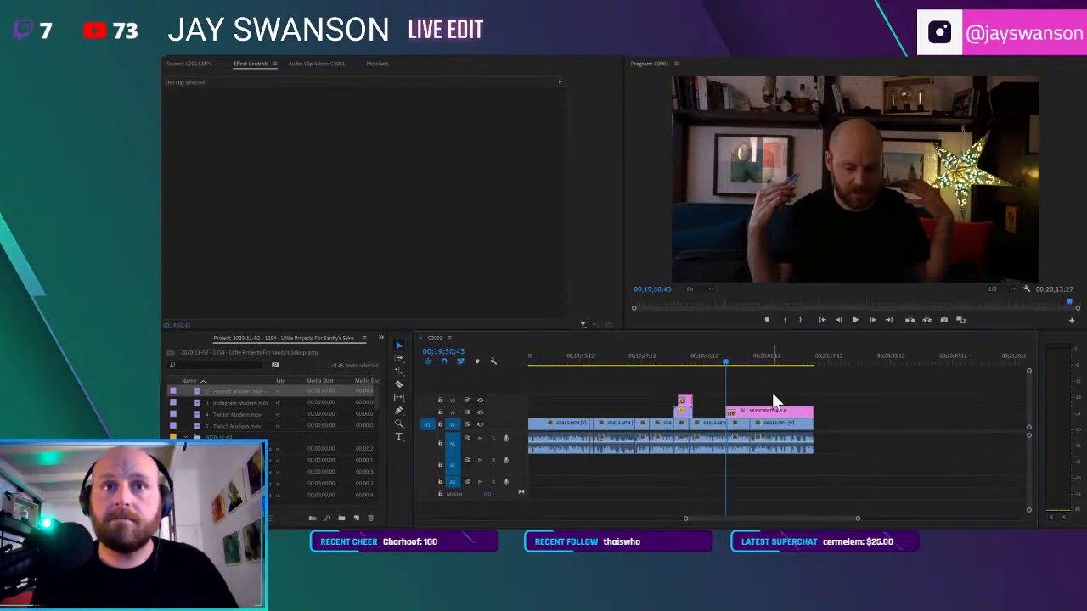
key("Home")
key("space")
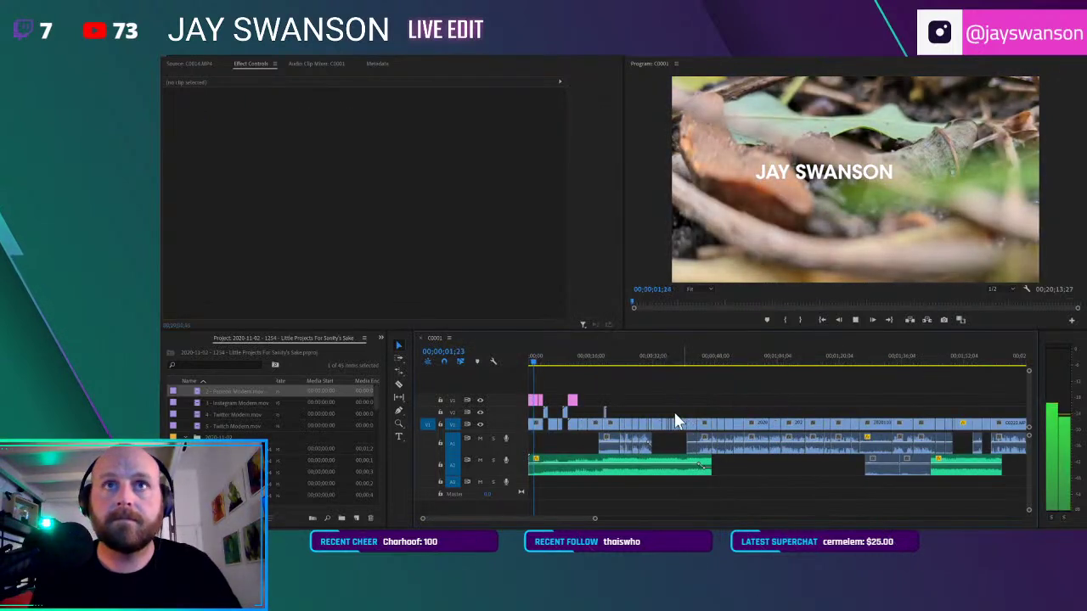
key("equal")
key("equal")
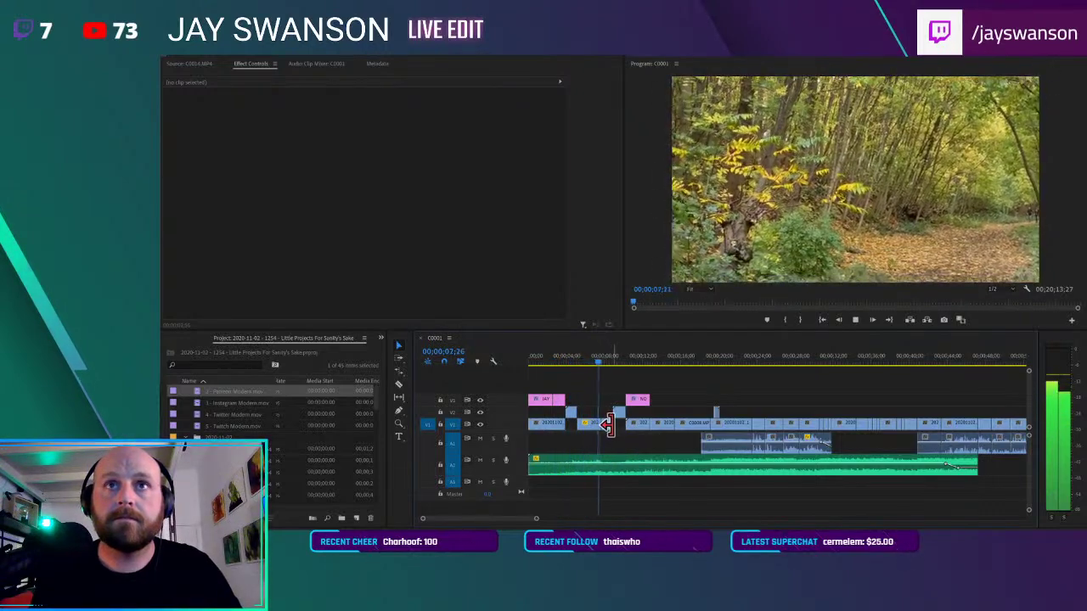
key("=")
key("space")
Open 20201102_111546.mp4 as the source clip and mark its out point at about 00;00;04;14, keeping the park bench shot
scroll(276, 438, "down", 3)
scroll(230, 460, "down", 2)
double_click(220, 461)
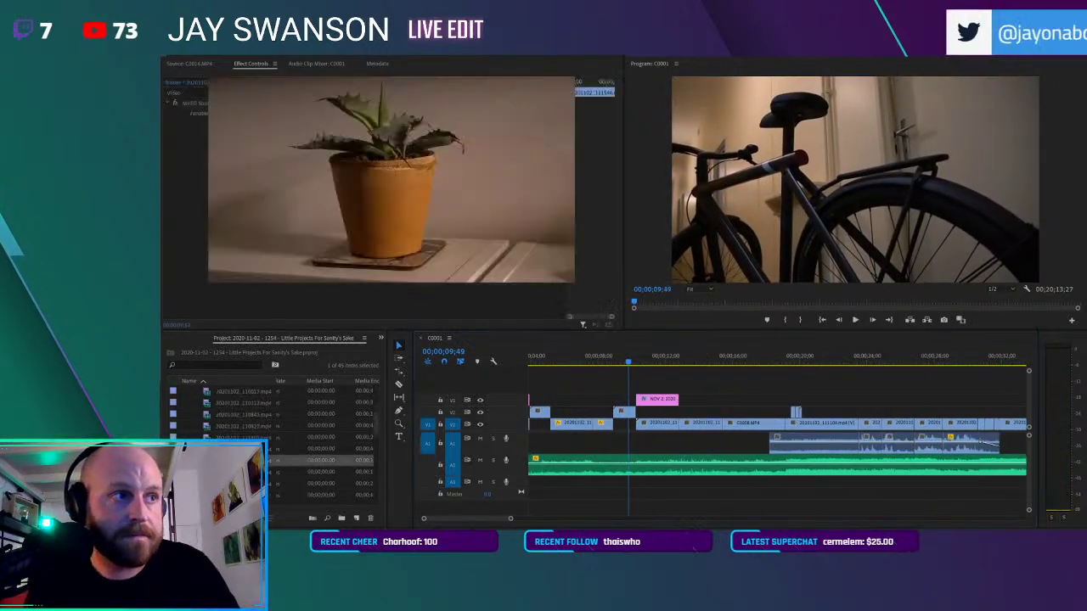
left_click_drag(331, 303, 240, 302)
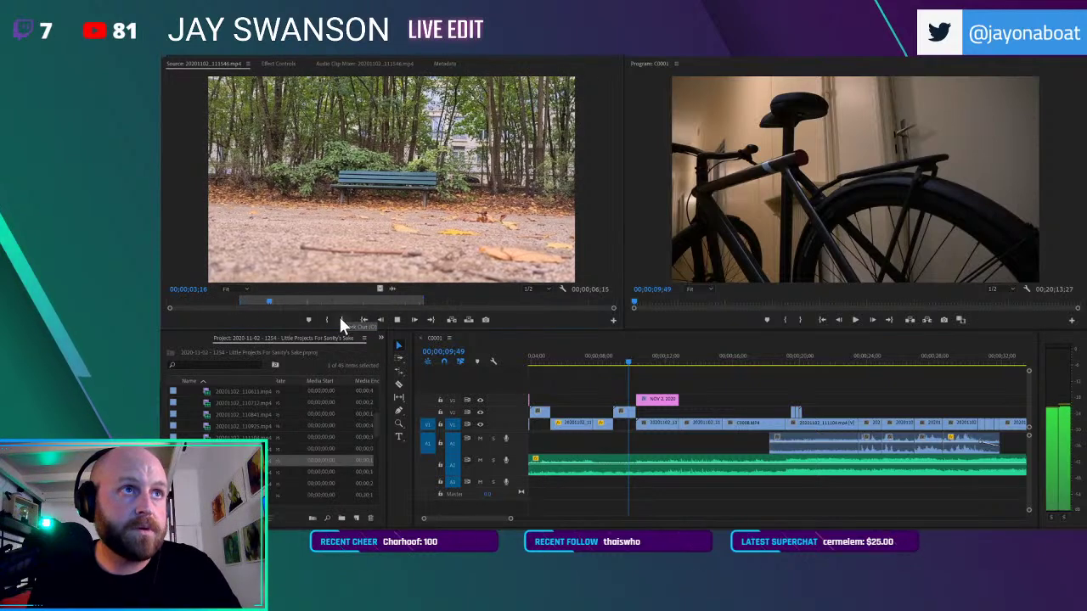
left_click(341, 320)
Place the marked bench shot over the second half of the forest-path clip at 00;00;07;01 and play it back
left_click_drag(620, 361, 564, 373)
scroll(594, 382, "up", 2)
left_click(607, 362)
key("space")
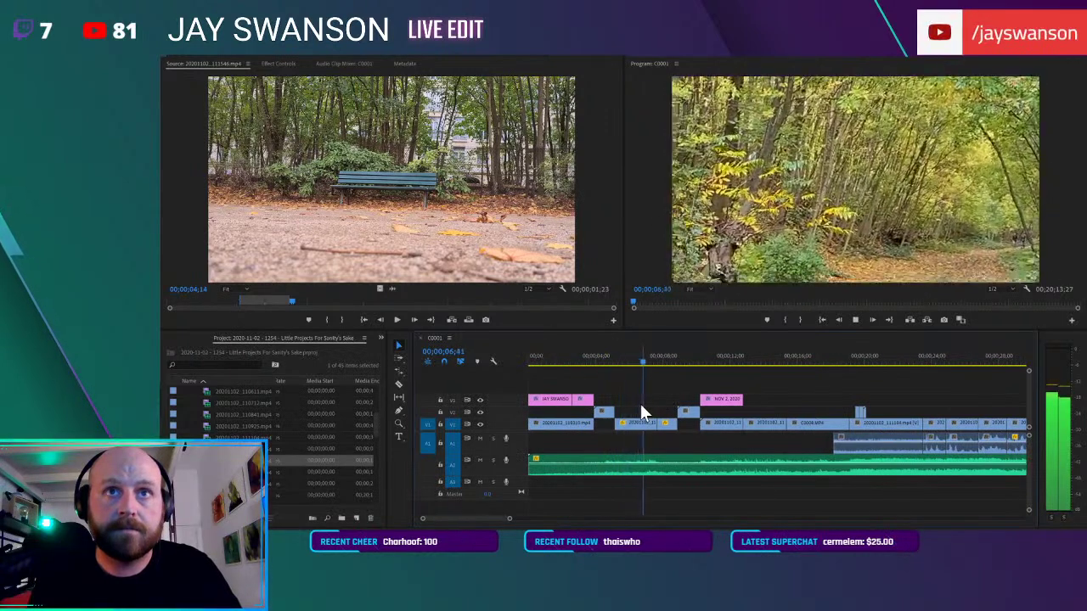
key("space")
left_click_drag(382, 291, 648, 426)
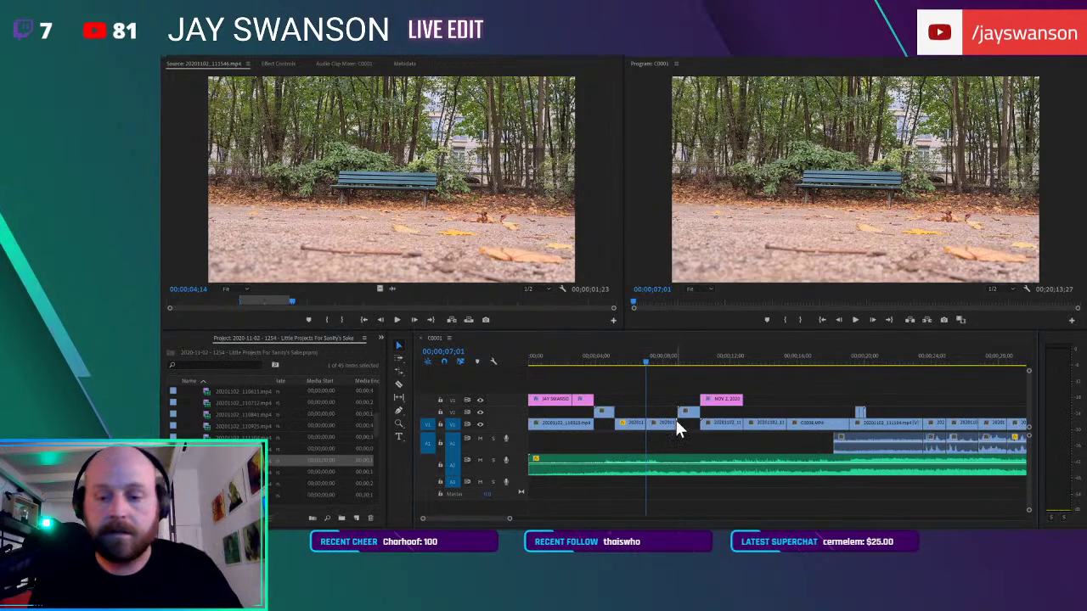
key("space")
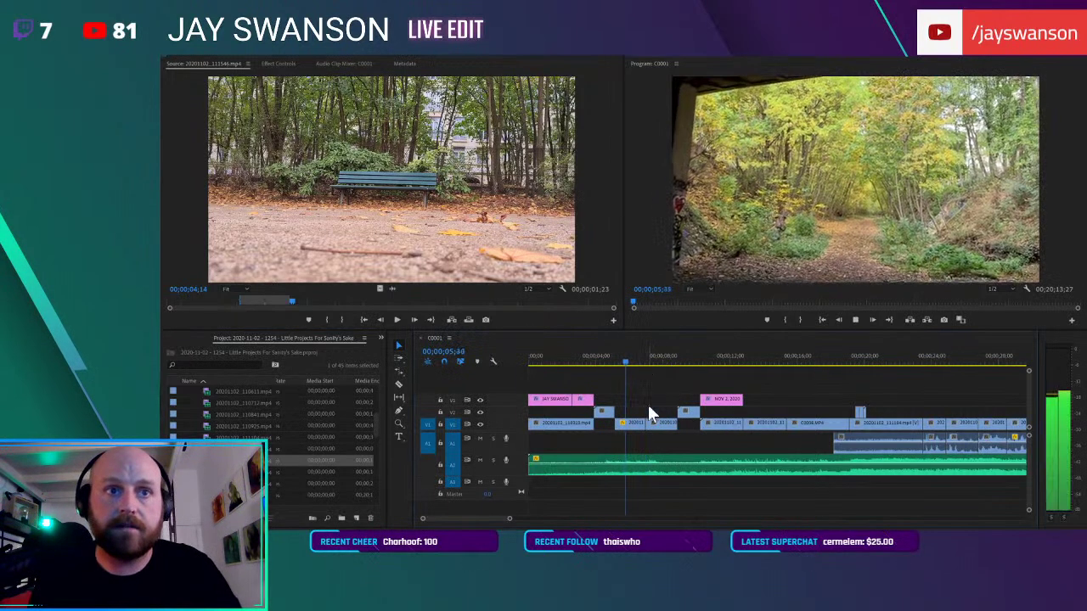
Adjust the edit of the forest-path shot directly before the bench clip and replay the sequence from the start
left_click_drag(617, 357, 632, 381)
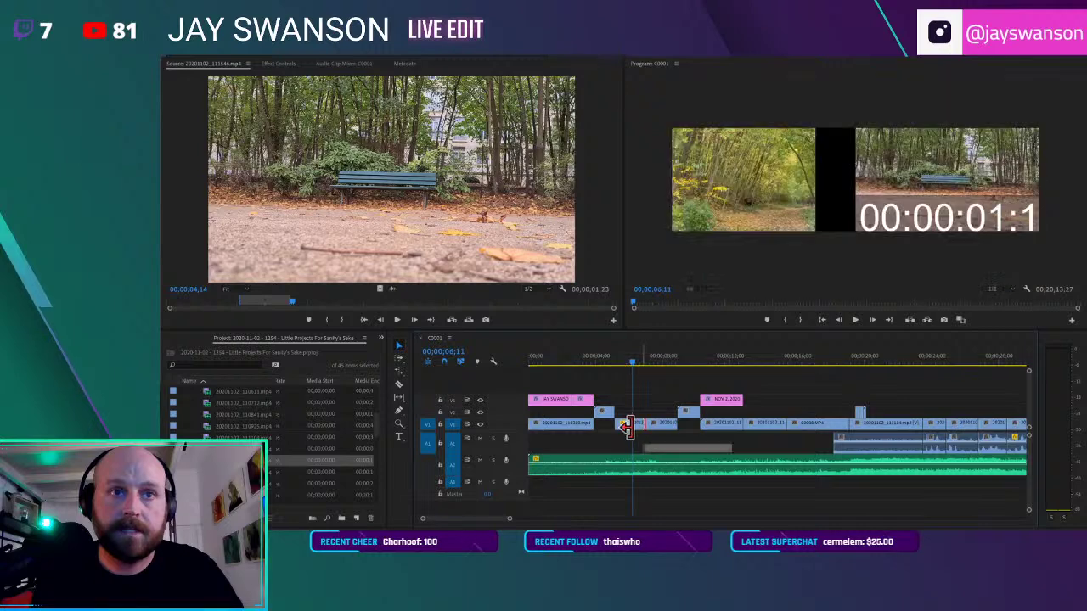
left_click(622, 425)
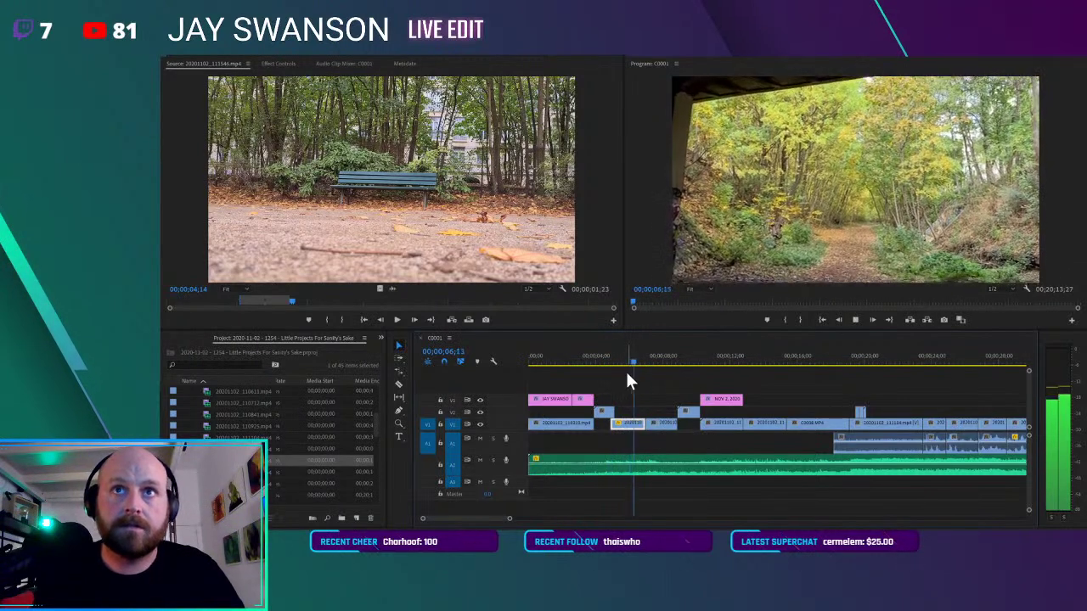
key("space")
left_click(687, 377)
key("Home")
key("space")
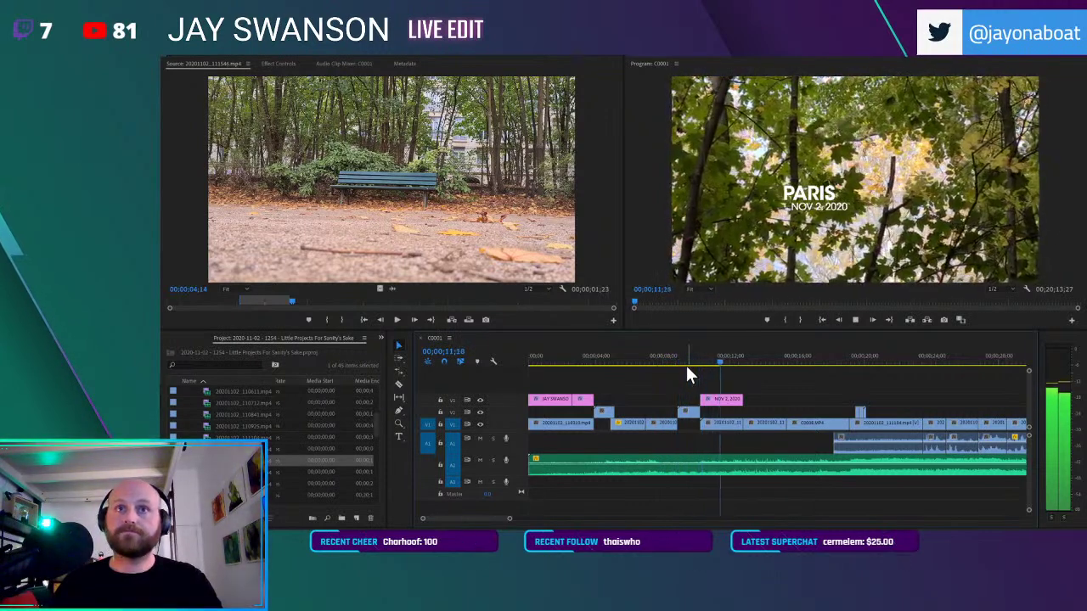
Open C0003.MP4 as the source clip and mark its out point at 03;34;58;50 on the bicycle headlight shot
key("space")
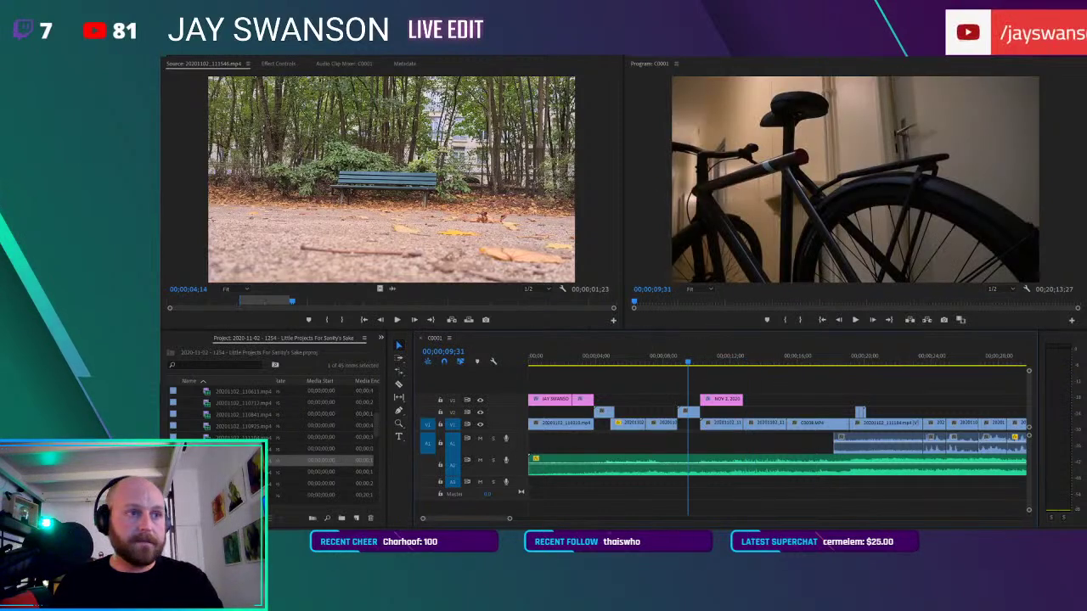
scroll(267, 448, "down", 4)
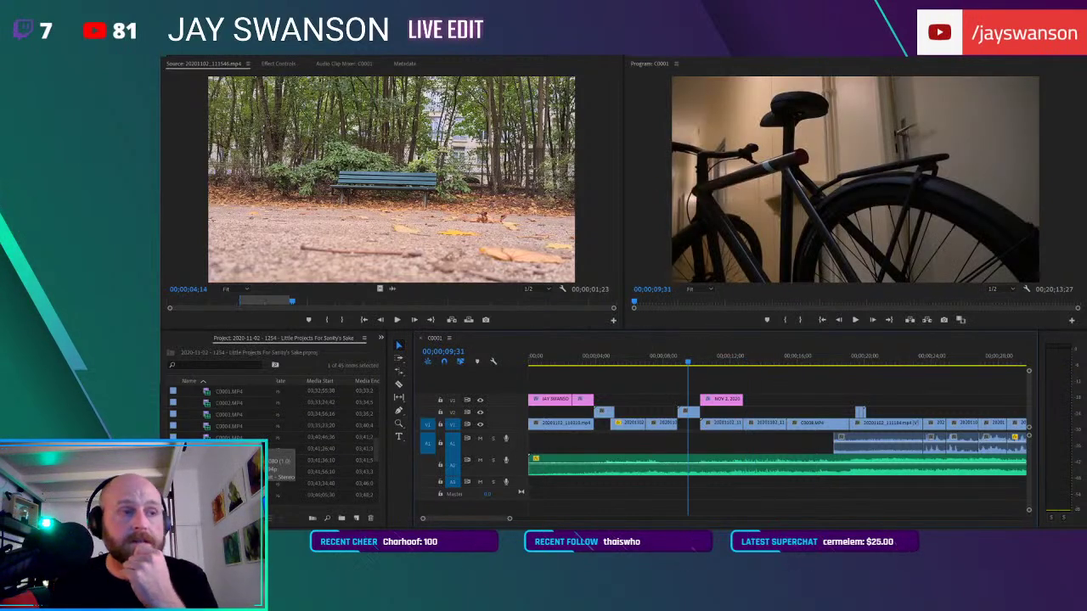
double_click(214, 416)
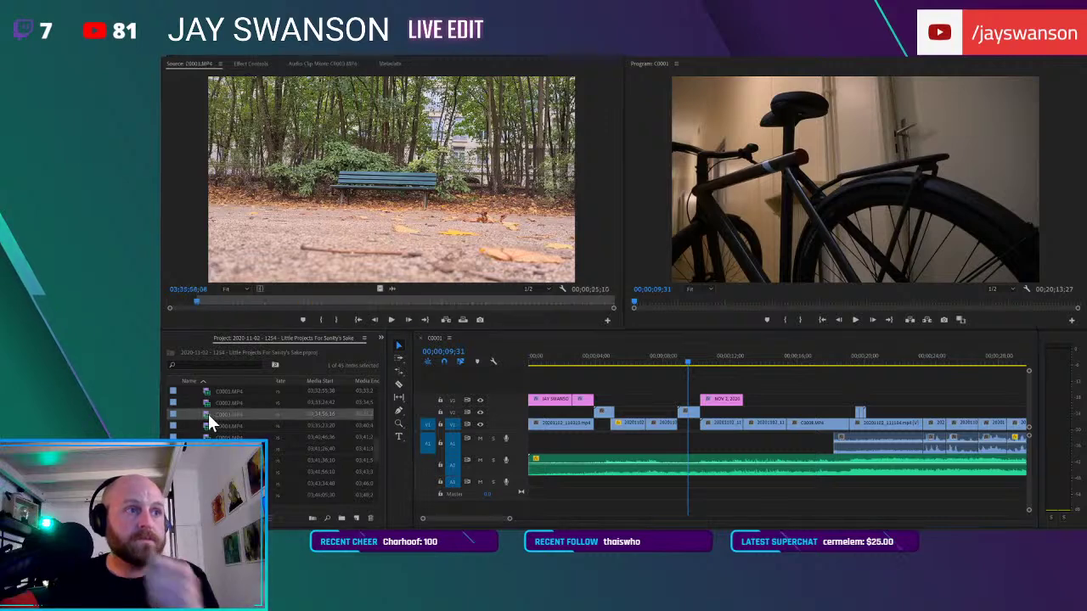
left_click_drag(167, 300, 220, 304)
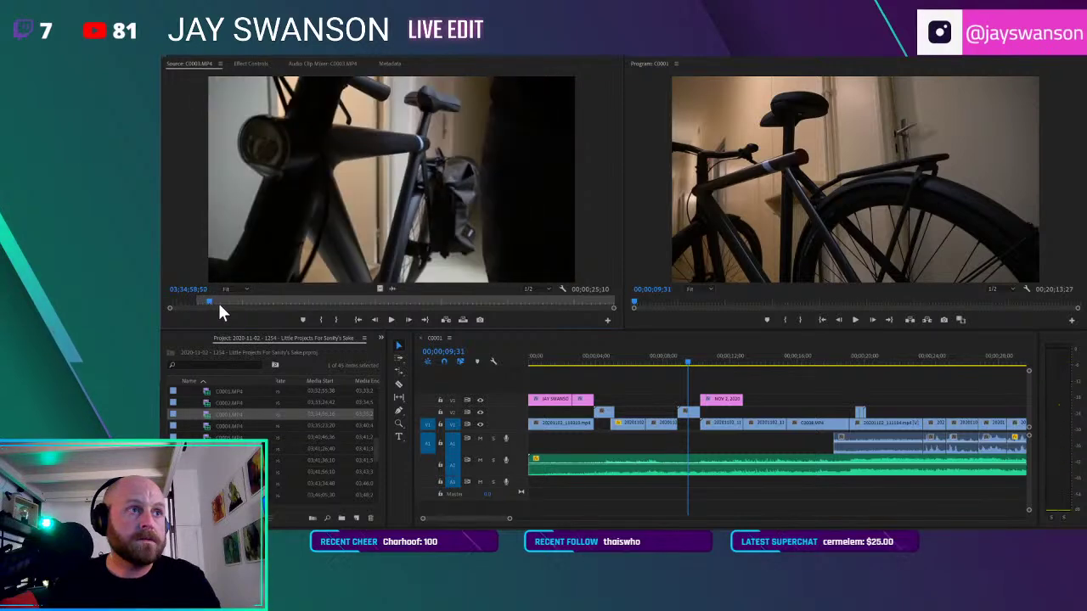
left_click(338, 319)
Place the marked headlight shot over the existing bicycle clip at about 00;00;09 and play back the result
left_click_drag(377, 287, 699, 400)
key("v")
left_click(677, 357)
key("space")
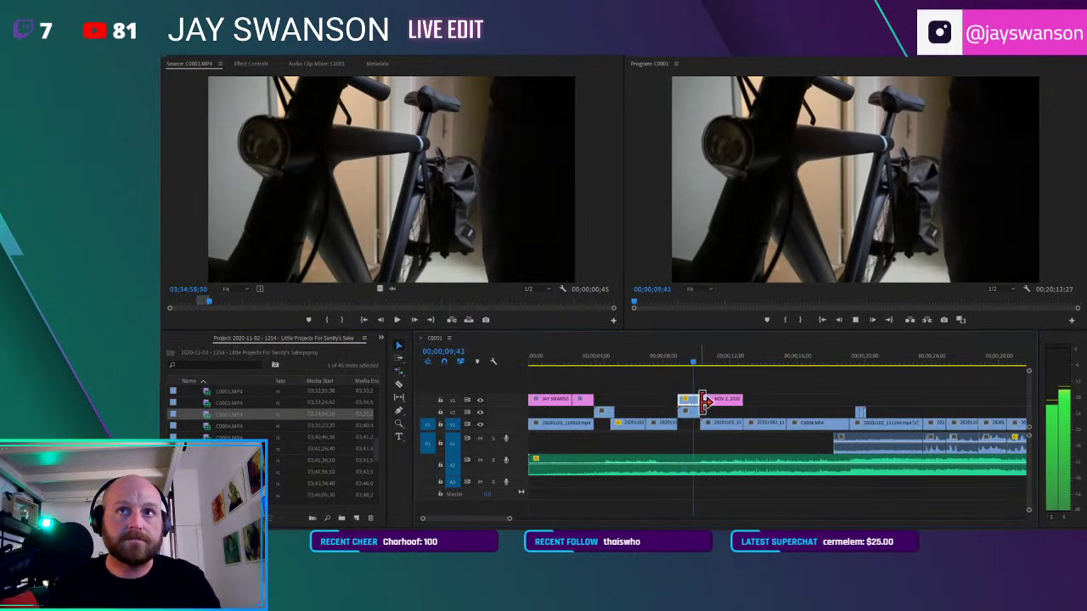
key("ctrl+s")
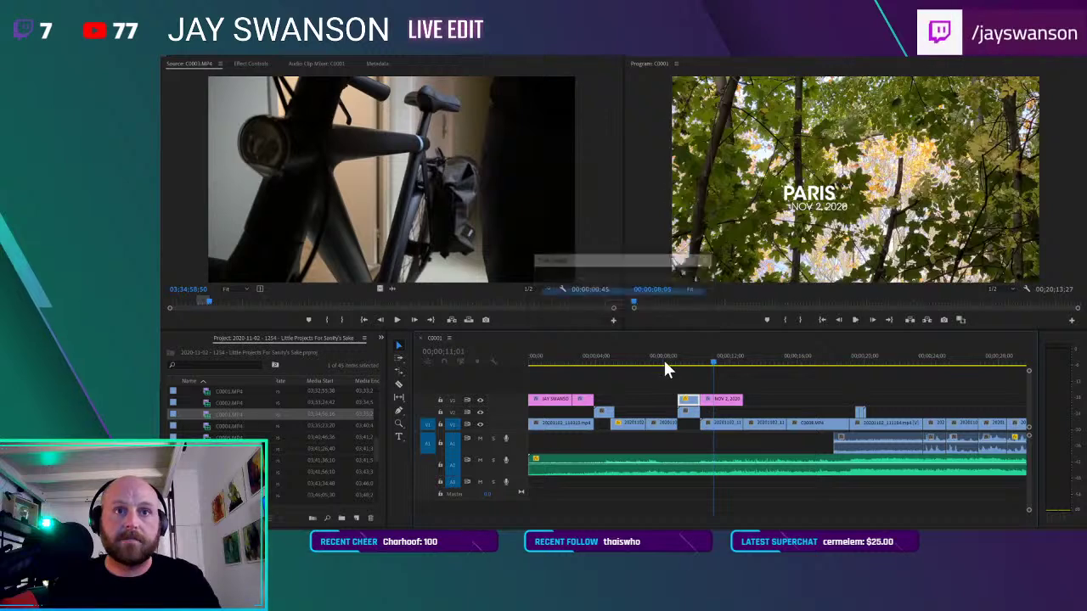
left_click(684, 362)
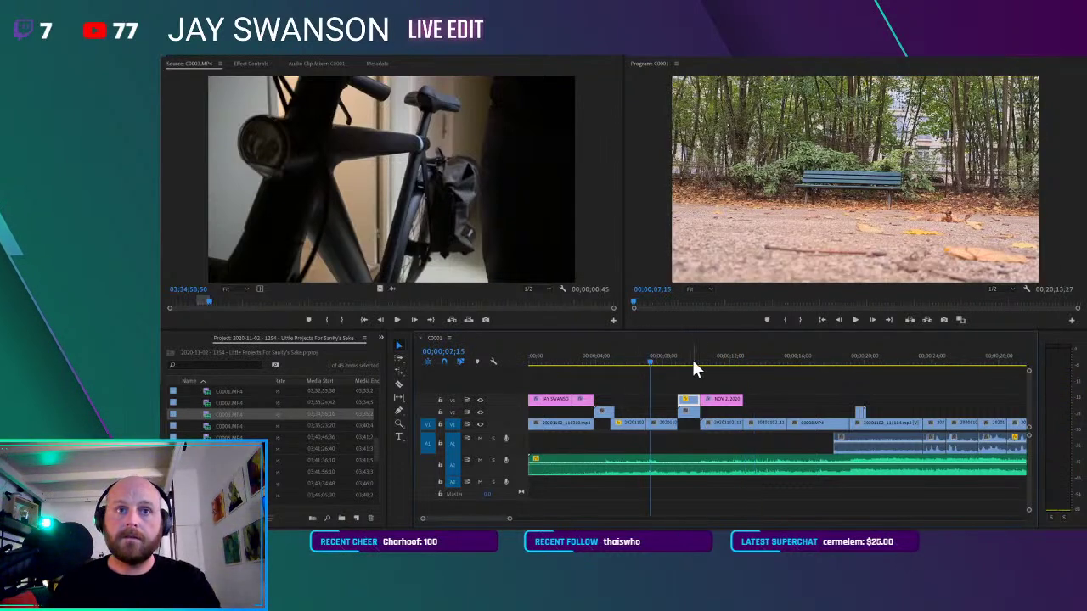
Split the PARIS title at about 00;00;10;56, remove the date line from its first part, and replay the section
left_click(694, 363)
key("space")
left_click(711, 361)
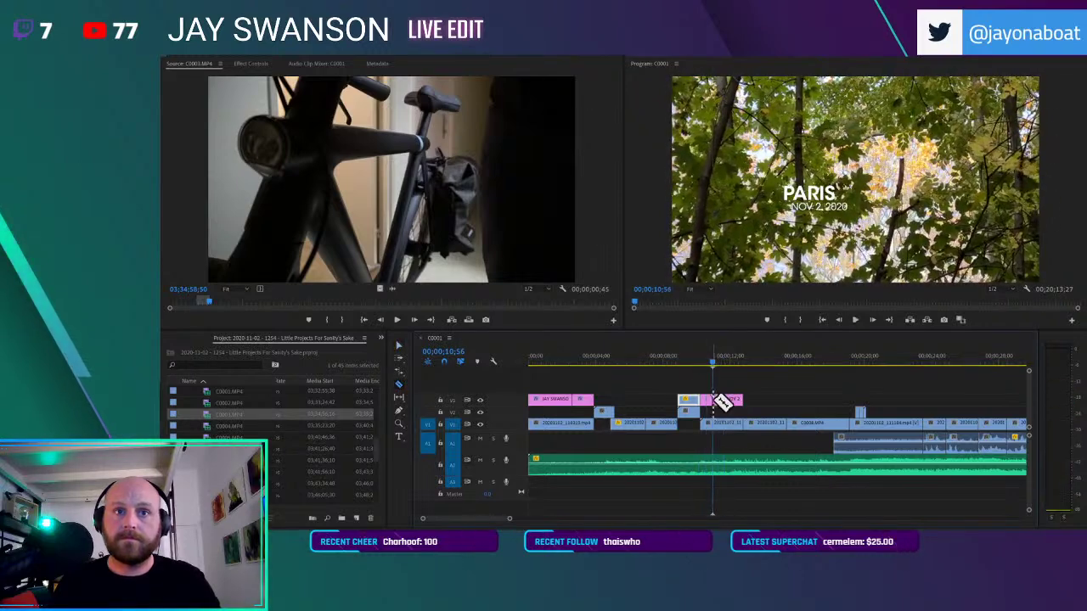
left_click(705, 359)
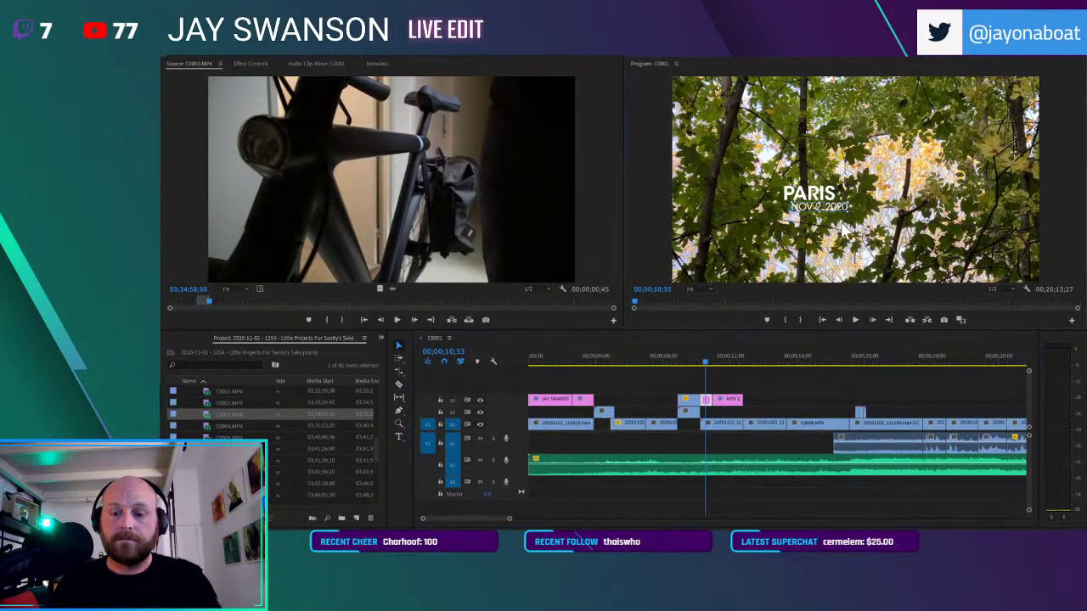
key("ctrl+s")
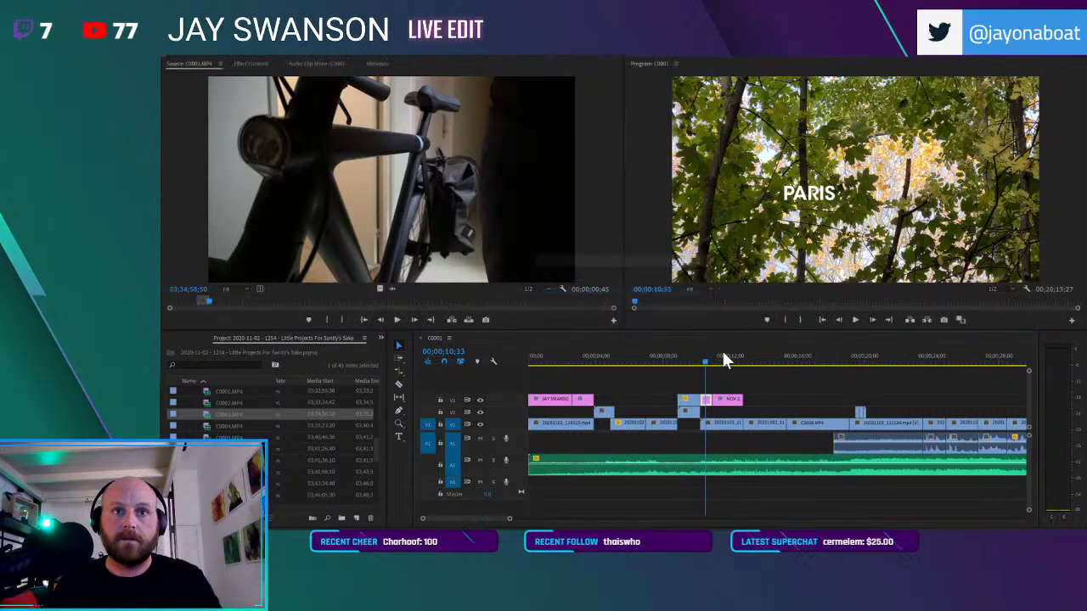
left_click(690, 357)
key("space")
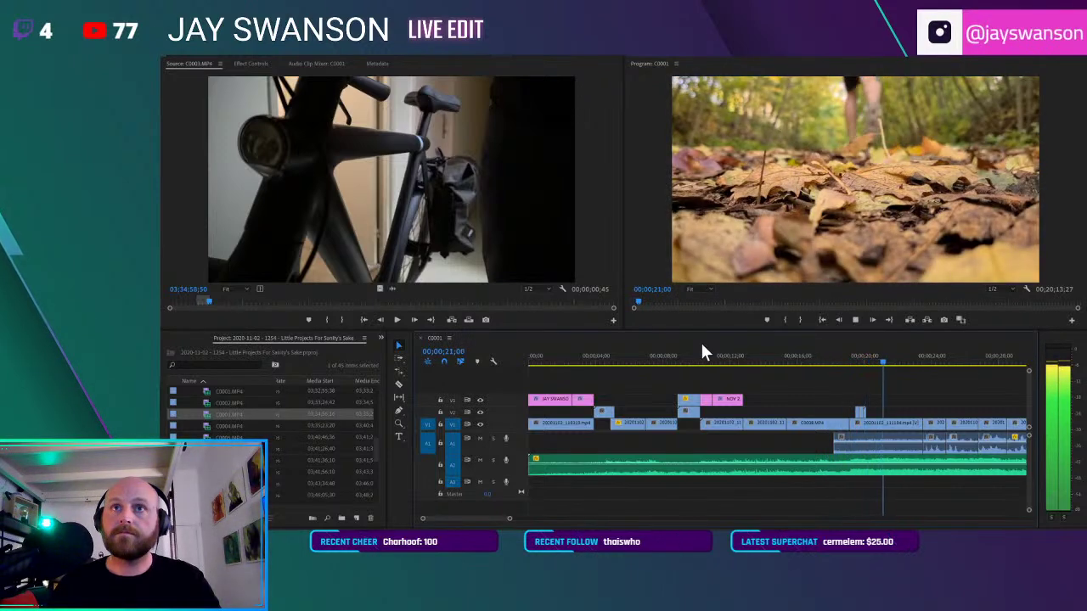
Adjust the audio gain of the opening Sundown music clip to -4.0 dB
scroll(895, 411, "down", 2)
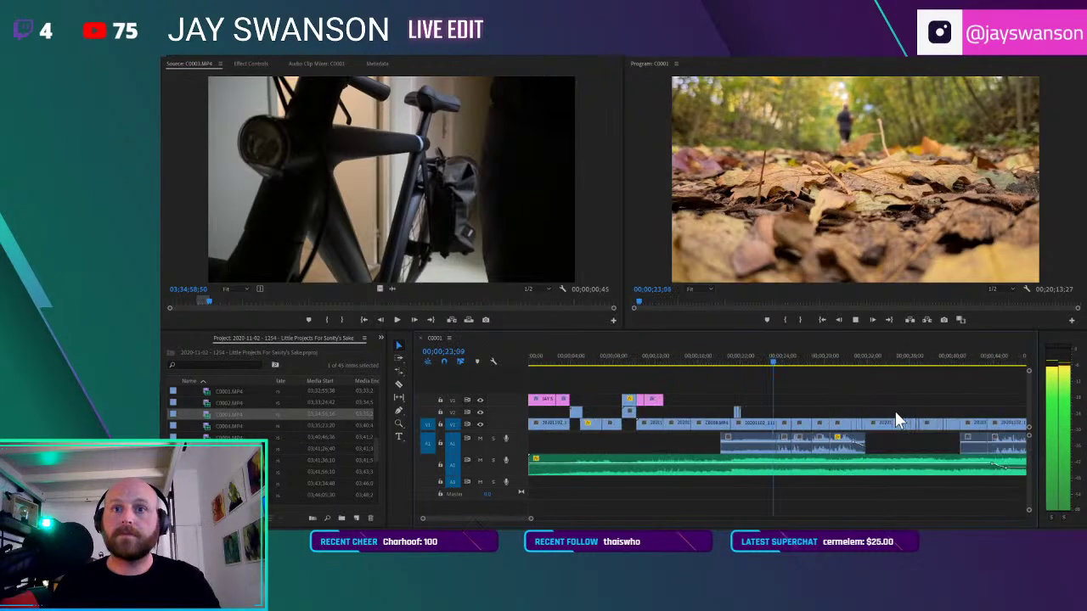
scroll(888, 425, "down", 1)
right_click(755, 469)
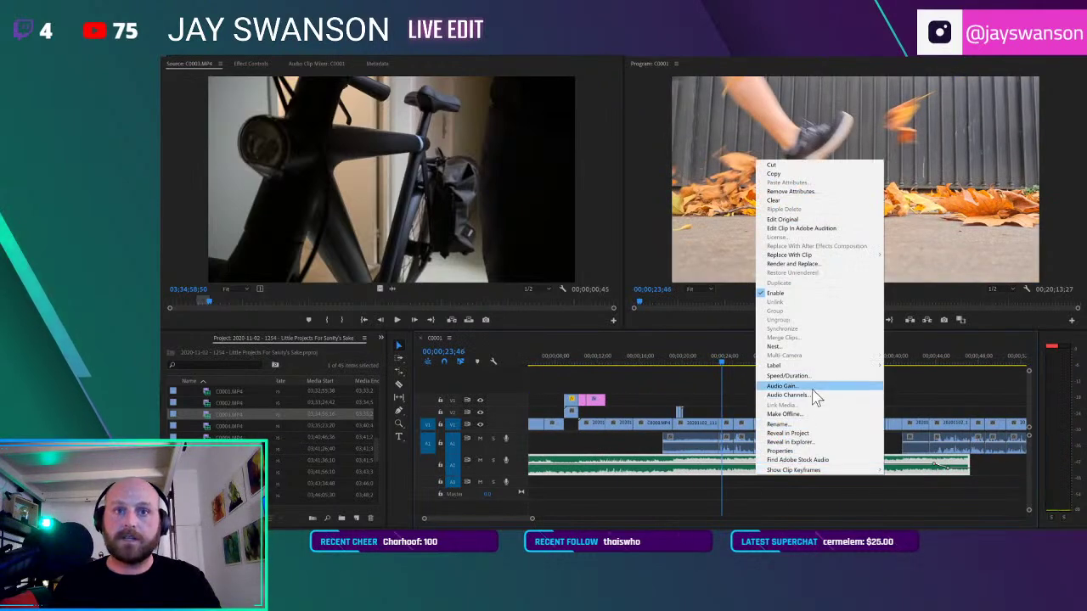
left_click(813, 393)
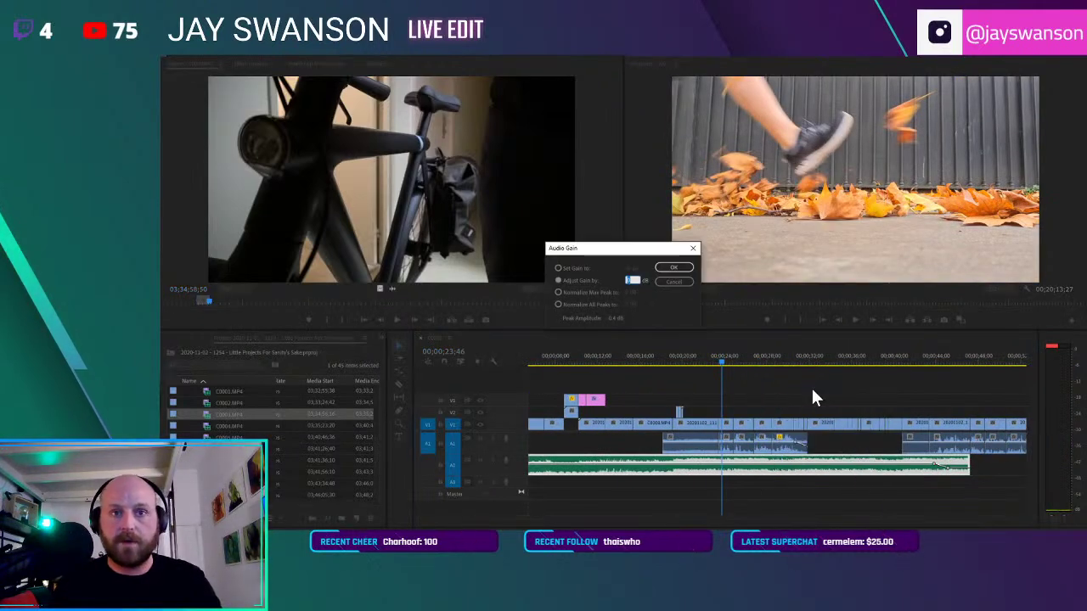
key("Return")
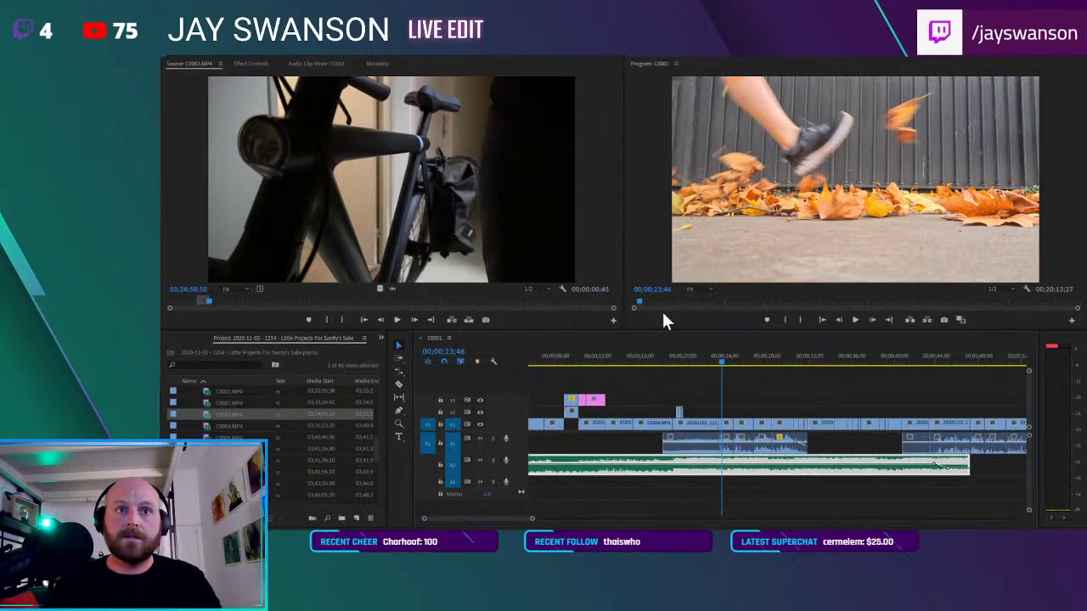
Play the running montage through to the end of the opening music to check the music level against the footage
left_click(647, 357)
key("space")
scroll(706, 422, "up", 2, "alt")
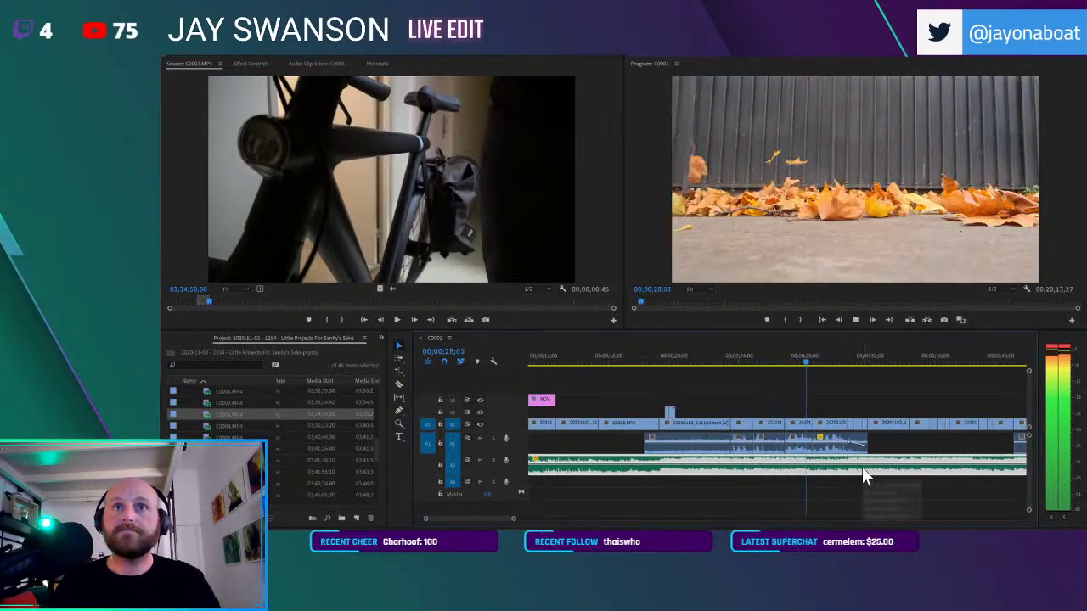
scroll(931, 460, "down", 1)
scroll(894, 452, "up", 1)
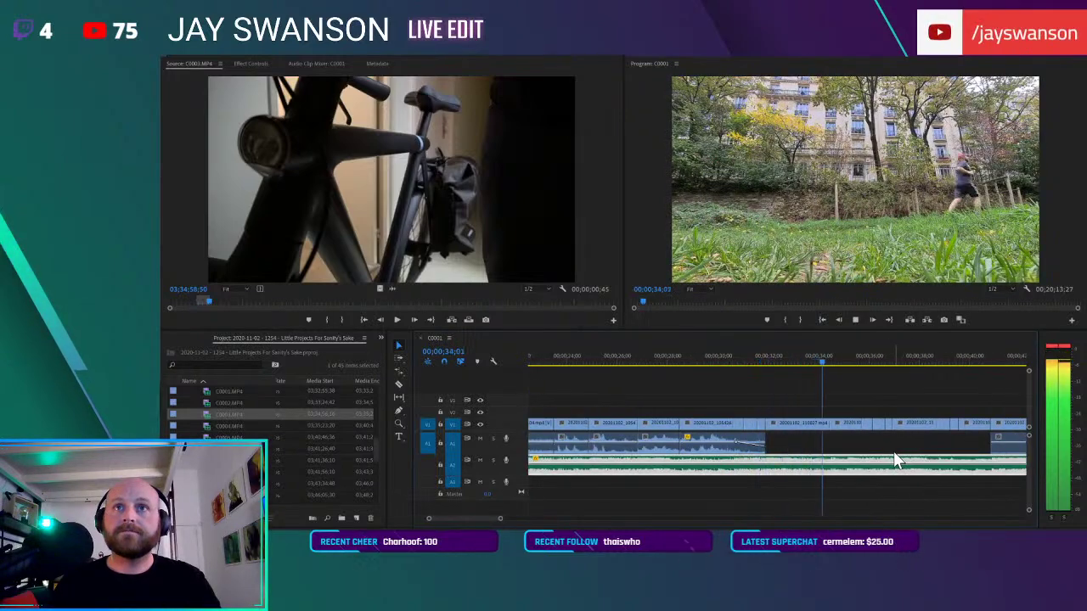
scroll(895, 453, "down", 1)
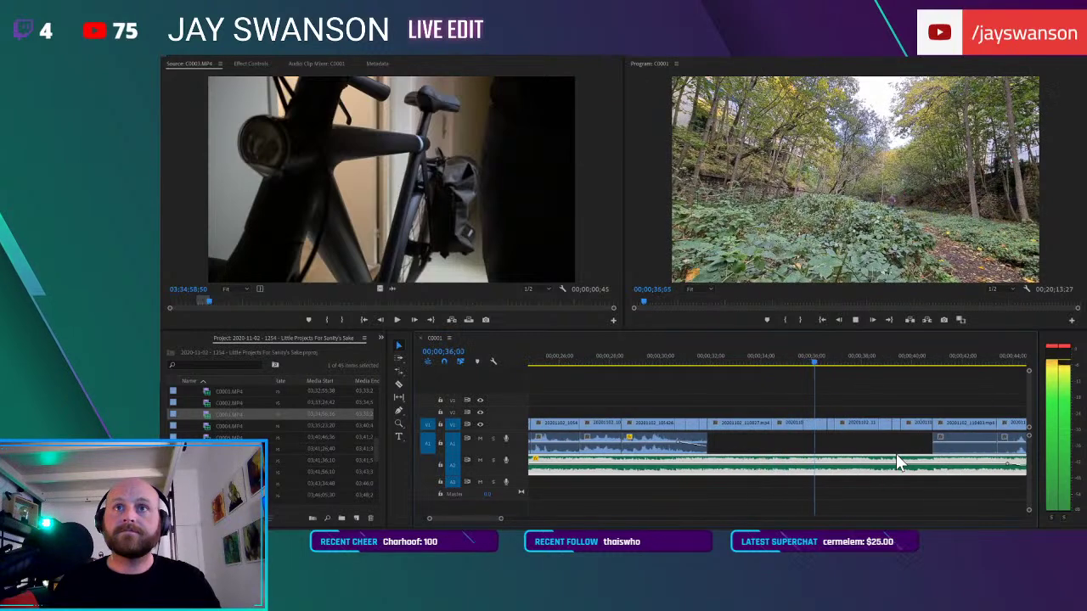
scroll(907, 454, "down", 1)
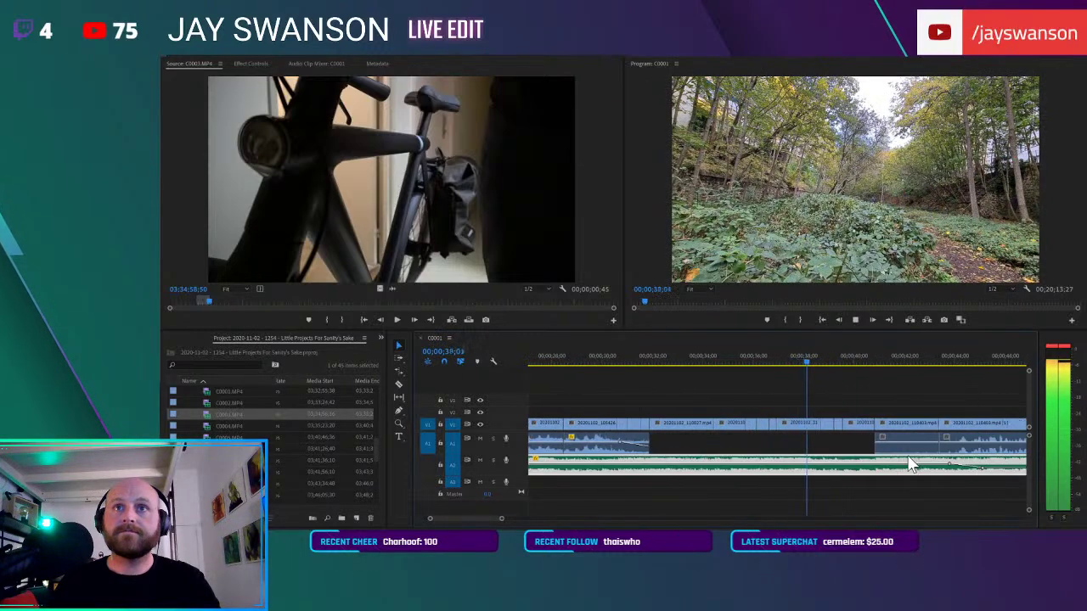
scroll(907, 454, "up", 2)
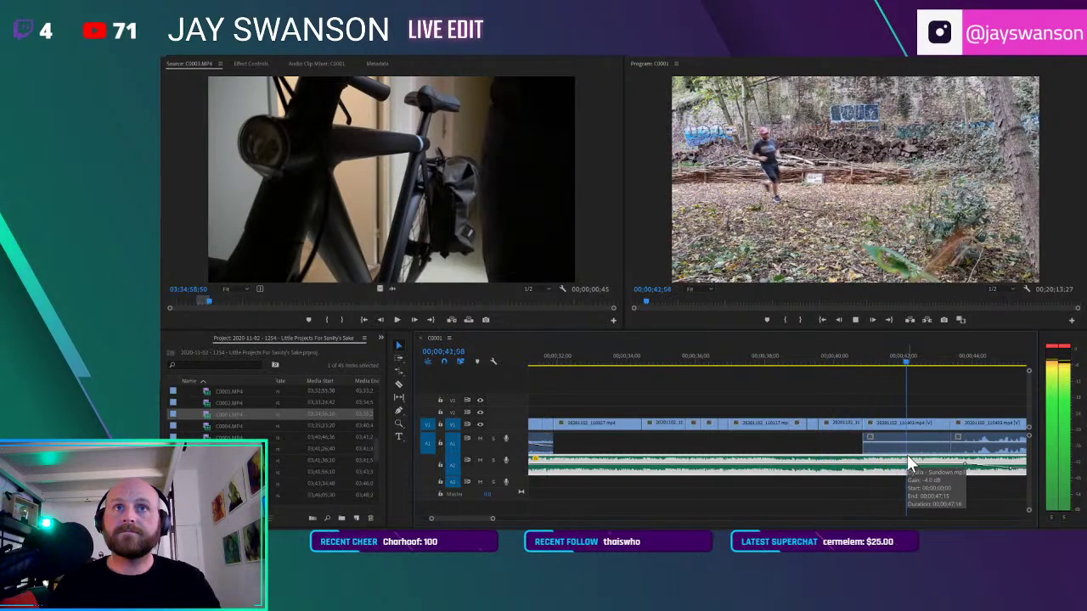
scroll(907, 455, "down", 3)
scroll(921, 451, "right", 2)
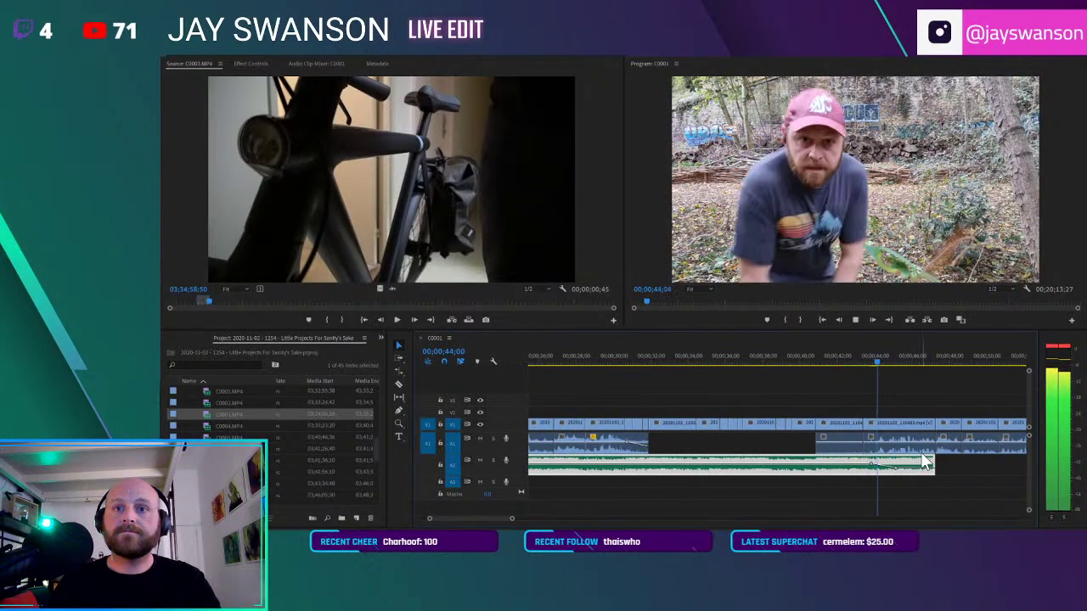
scroll(878, 455, "right", 3)
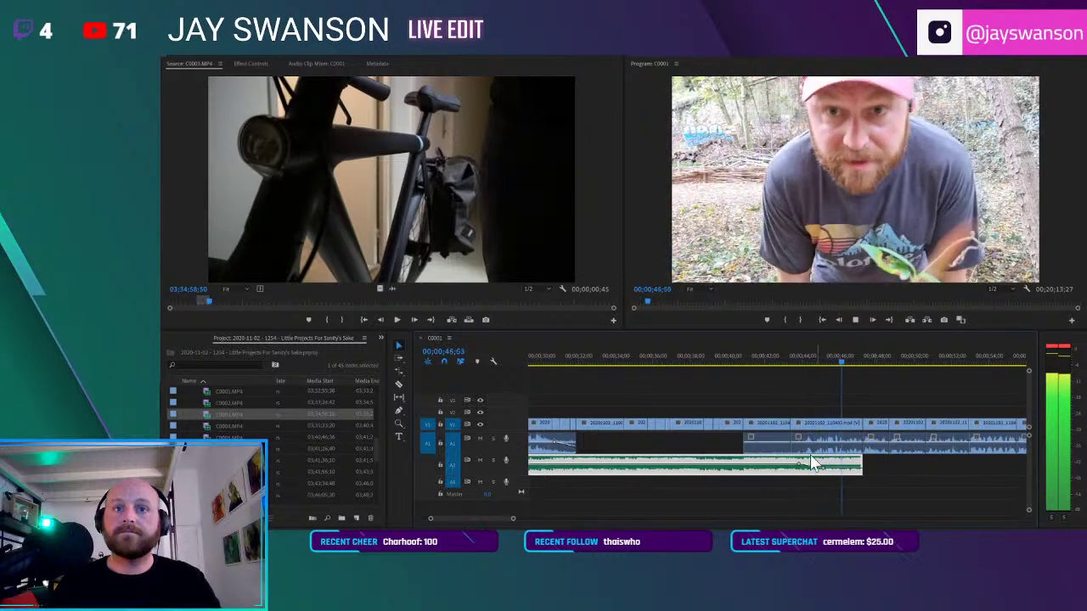
Fade out the end of the opening music with a volume keyframe and extend the clip by about half a second
key("ctrl+s")
scroll(876, 465, "up", 2)
left_click_drag(857, 469, 884, 479)
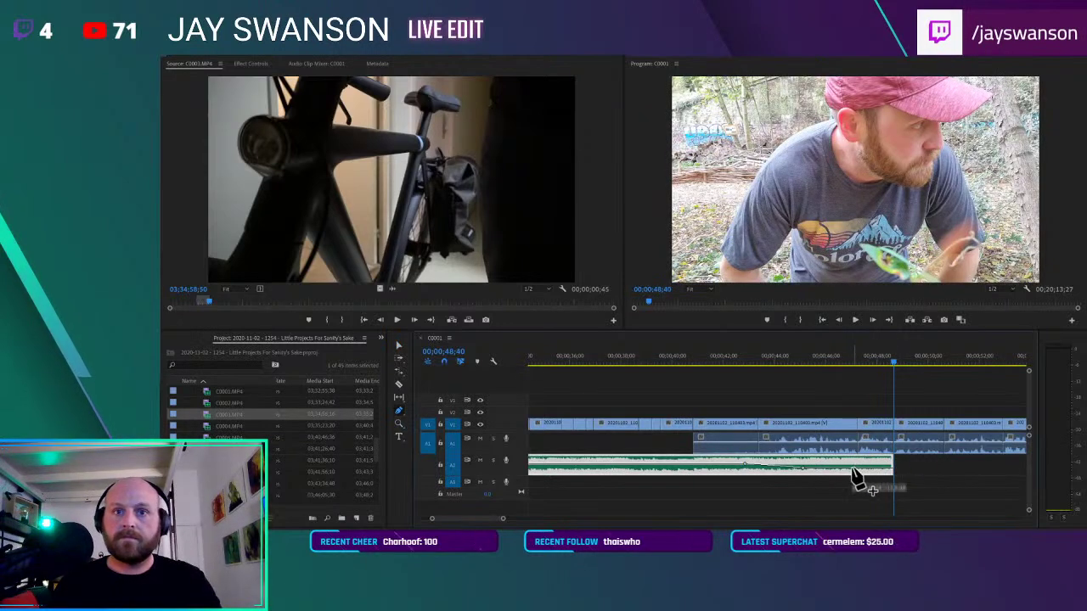
key("ctrl+s")
left_click(847, 362)
key("space")
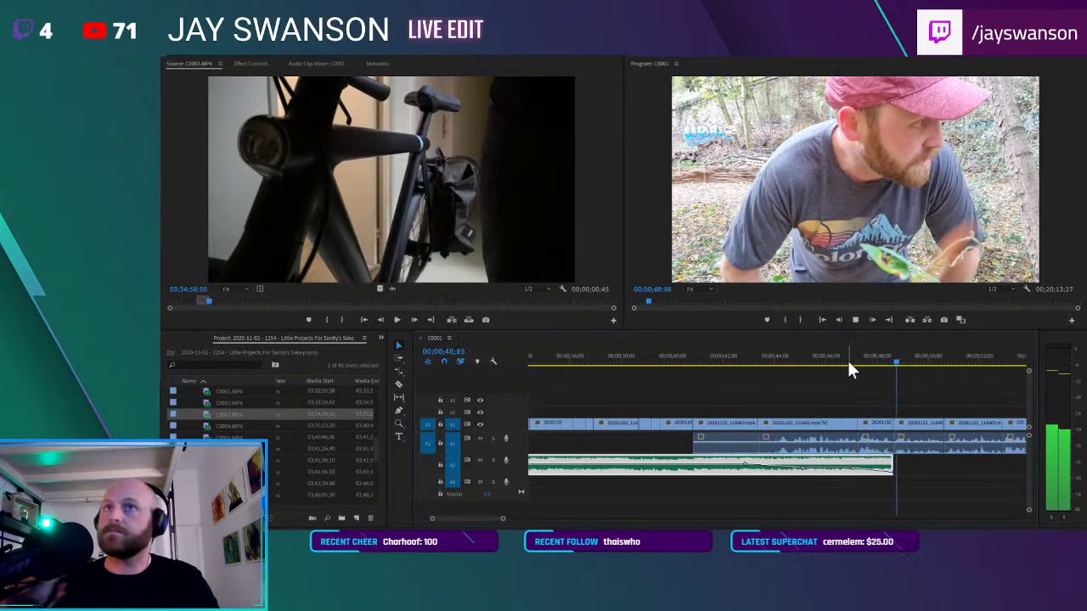
key("space")
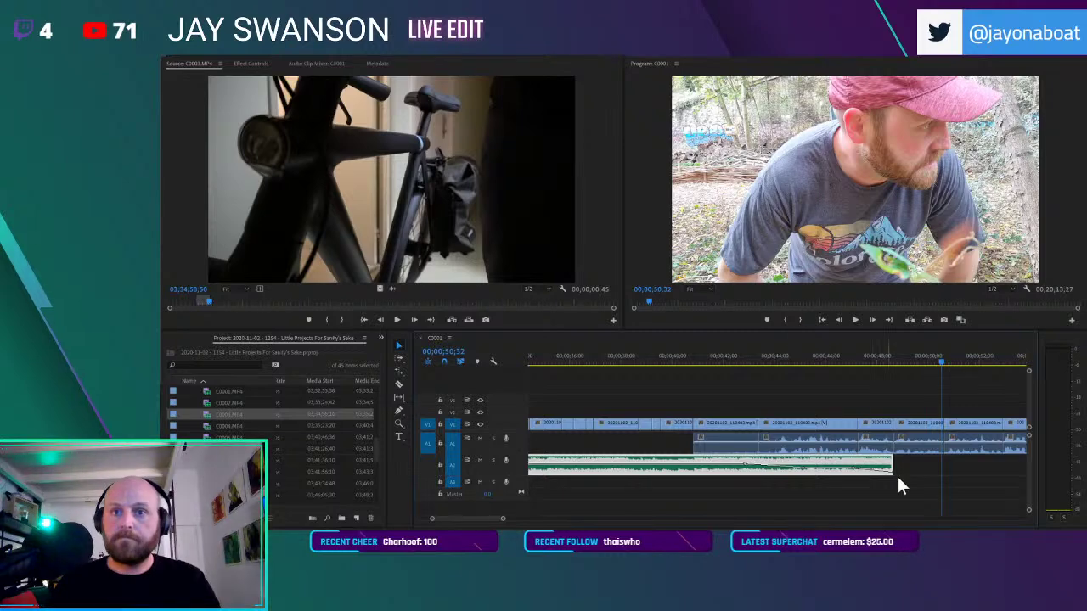
left_click_drag(902, 459, 911, 463)
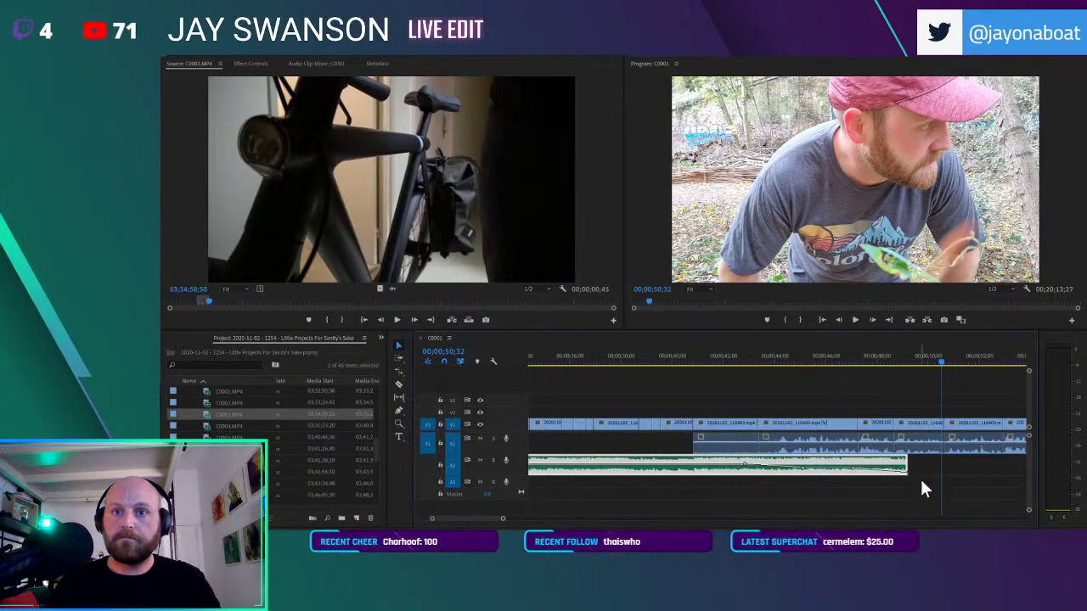
Play from the end of the opening music through the park scenes to the start of the kitchen scene
left_click(893, 363)
key("space")
scroll(901, 457, "down", 2)
scroll(901, 454, "down", 2)
scroll(879, 431, "down", 4)
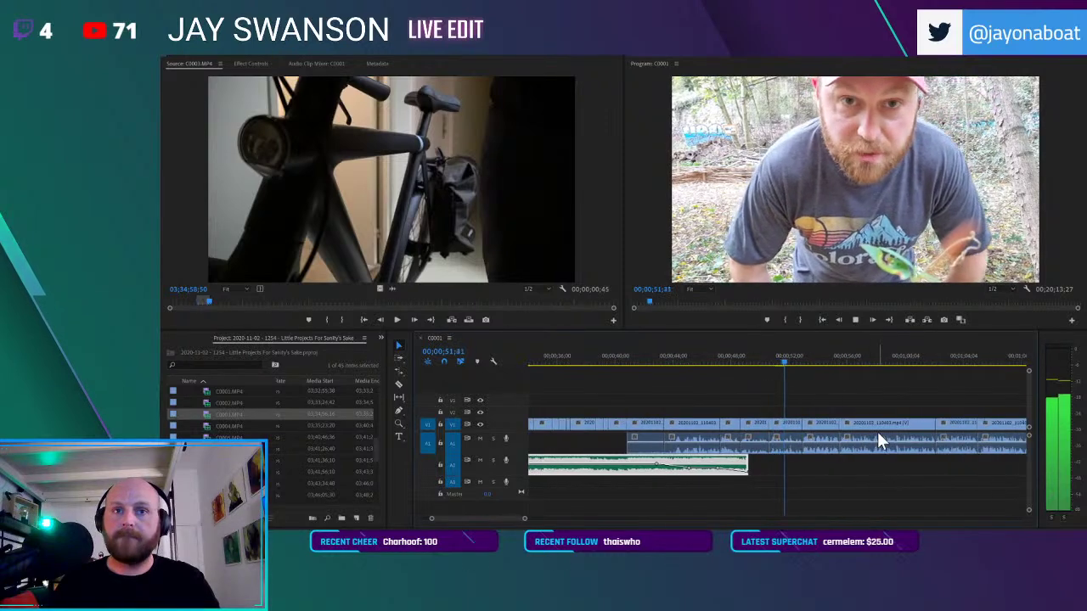
scroll(818, 428, "down", 3)
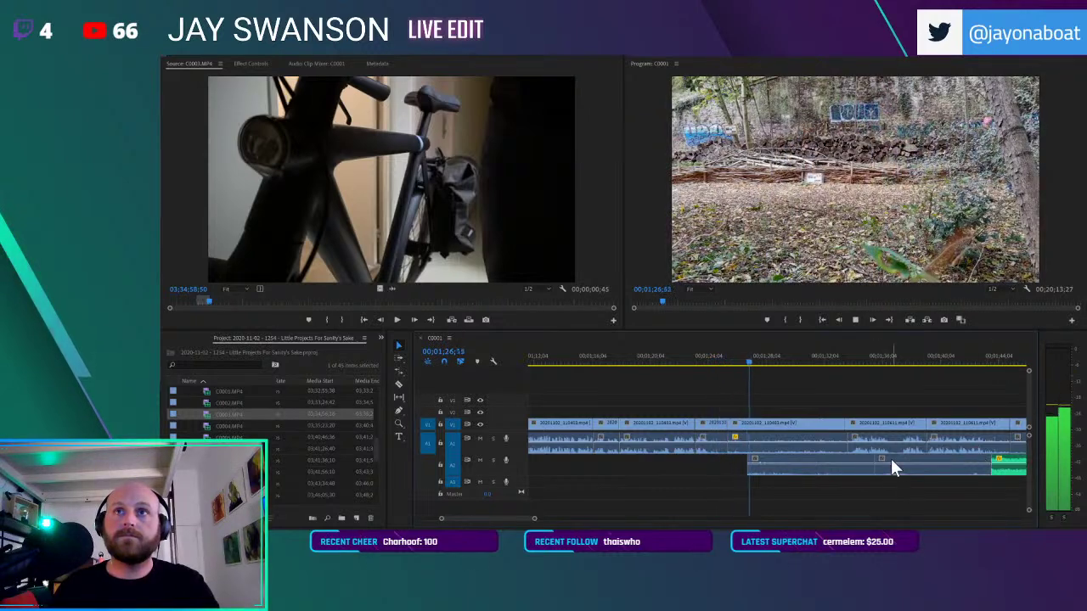
scroll(812, 456, "down", 1)
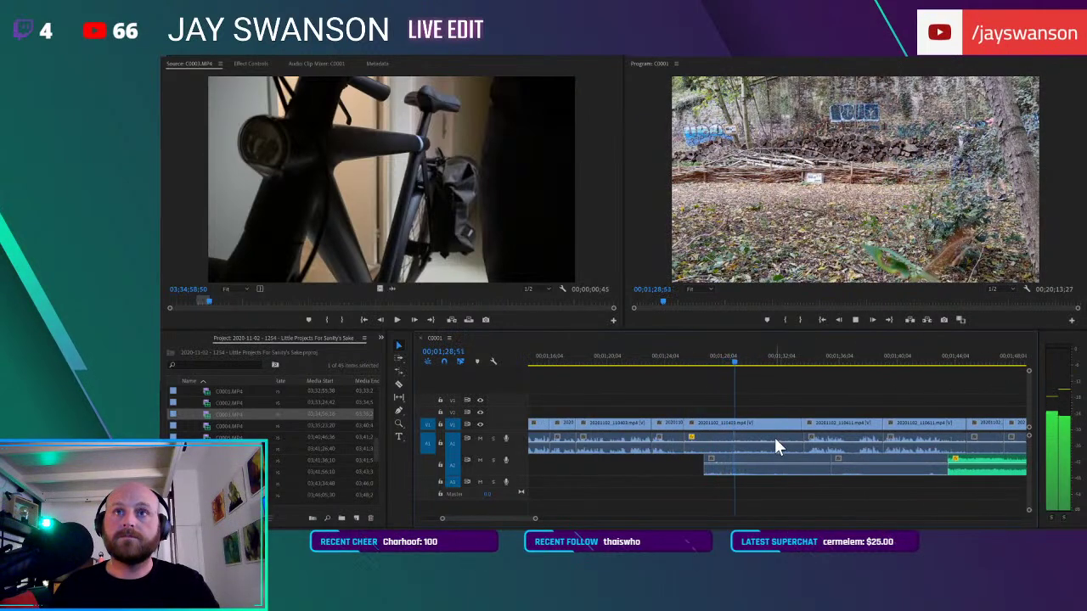
scroll(775, 438, "up", 1)
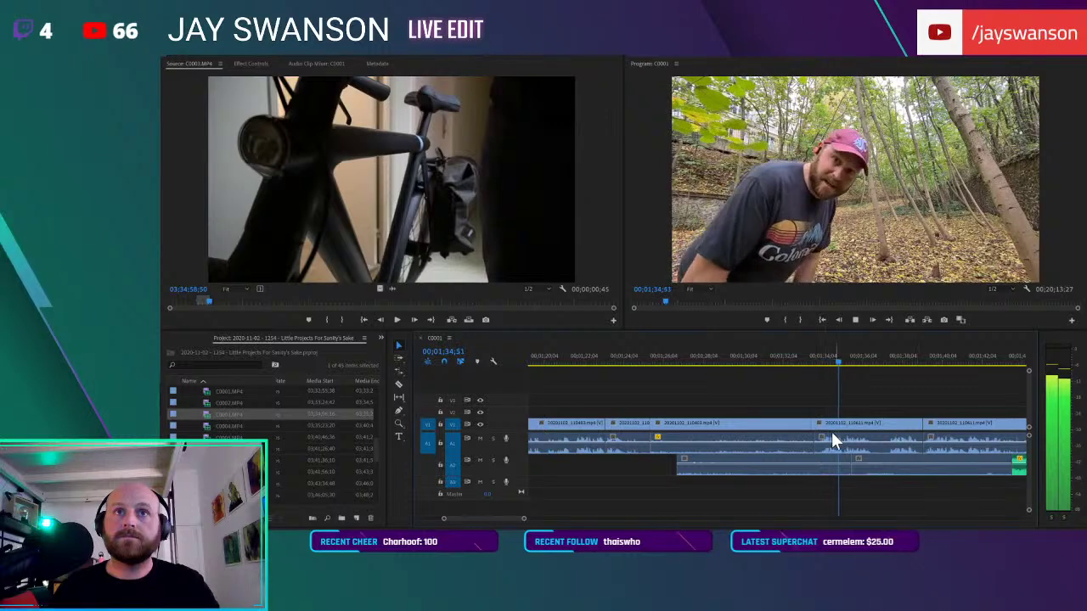
scroll(831, 432, "down", 1)
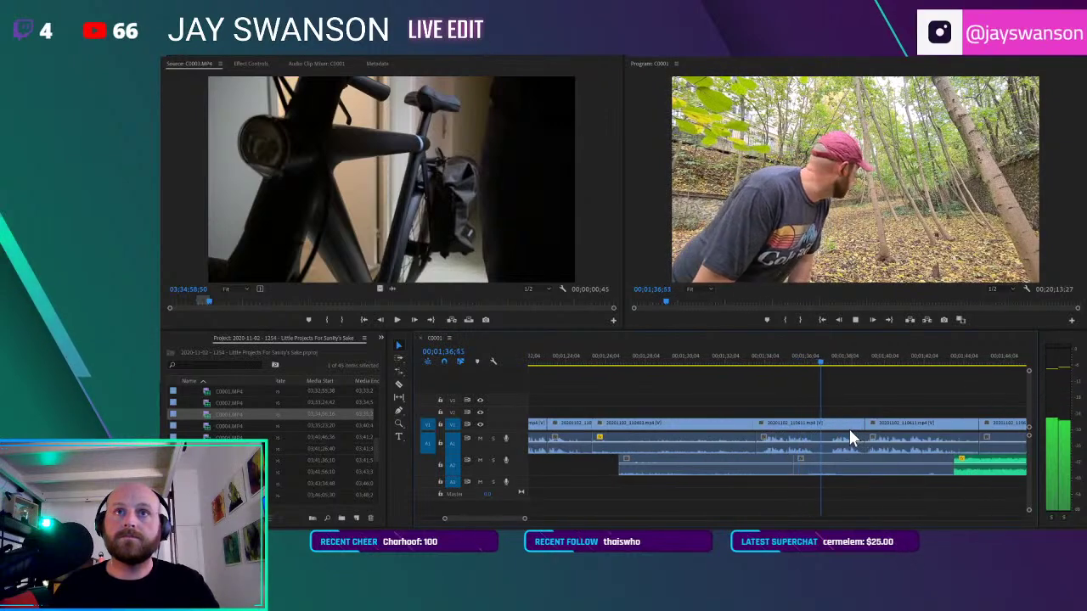
scroll(850, 431, "down", 1)
scroll(850, 431, "up", 1)
scroll(858, 429, "down", 1)
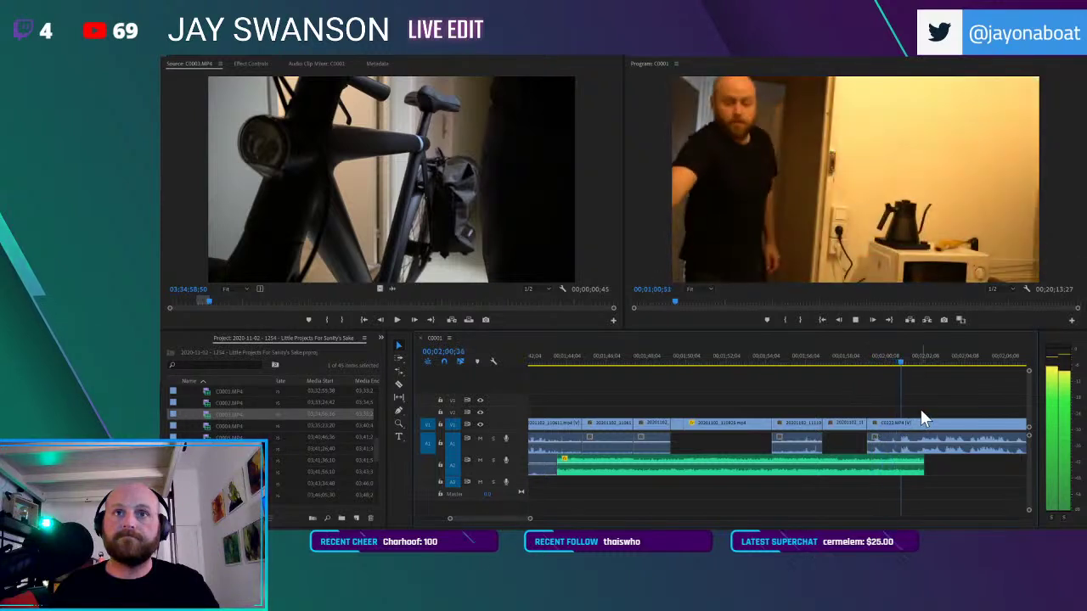
Shorten the music running into the kitchen scene to end at about 00;02;01 and play on through that scene
left_click(808, 355)
left_click_drag(858, 459, 834, 459)
left_click(789, 361)
key("space")
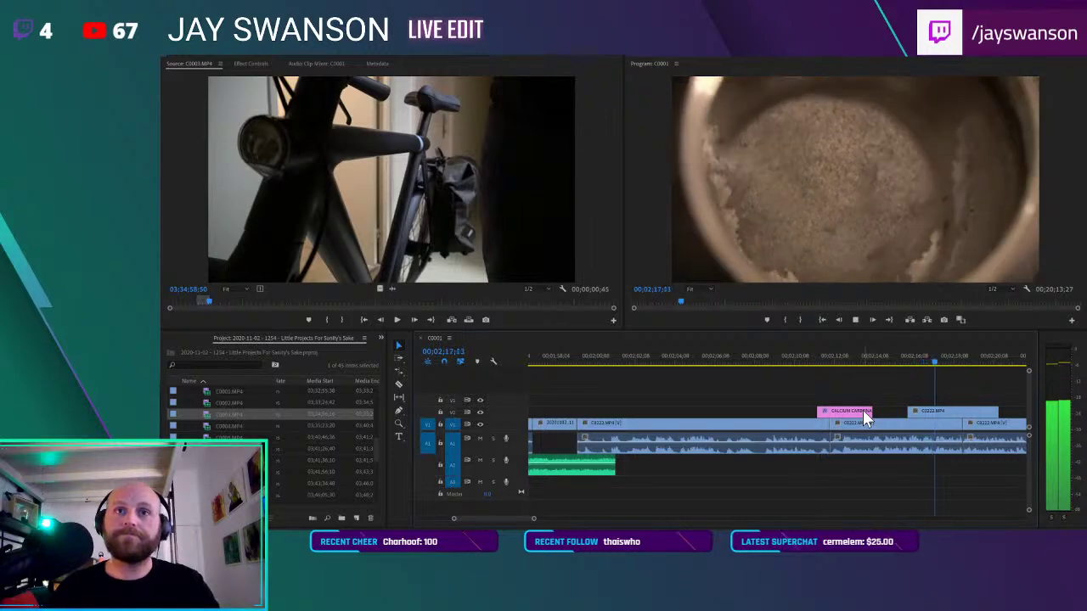
scroll(866, 407, "down", 2)
scroll(849, 410, "down", 3)
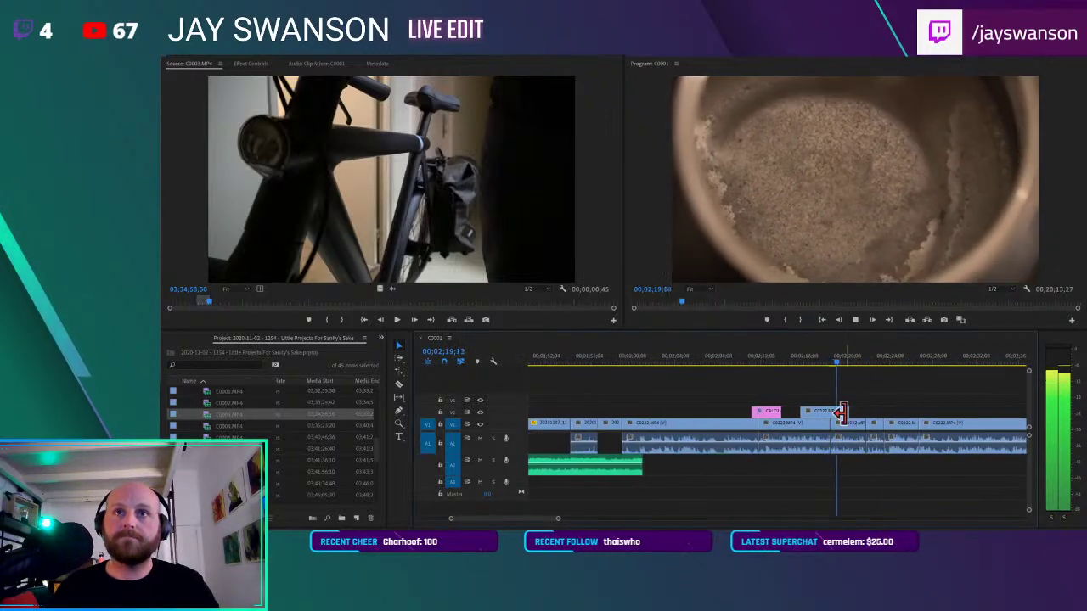
scroll(845, 416, "down", 2)
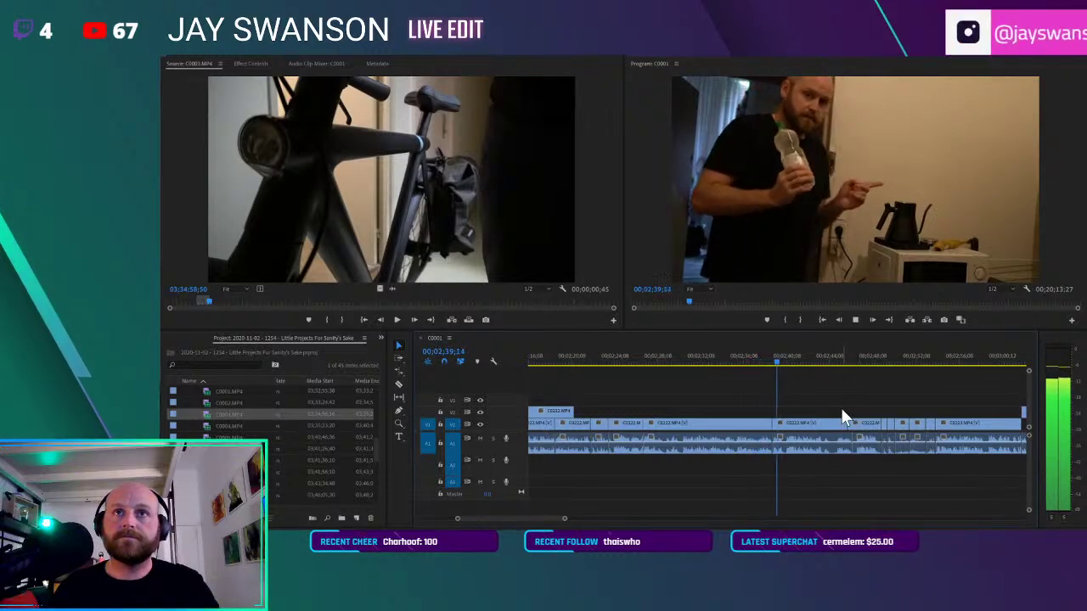
Play from about 00;02;39 through the kitchen and bike bag scenes to about 00;03;31, checking the cuts
scroll(841, 407, "down", 2)
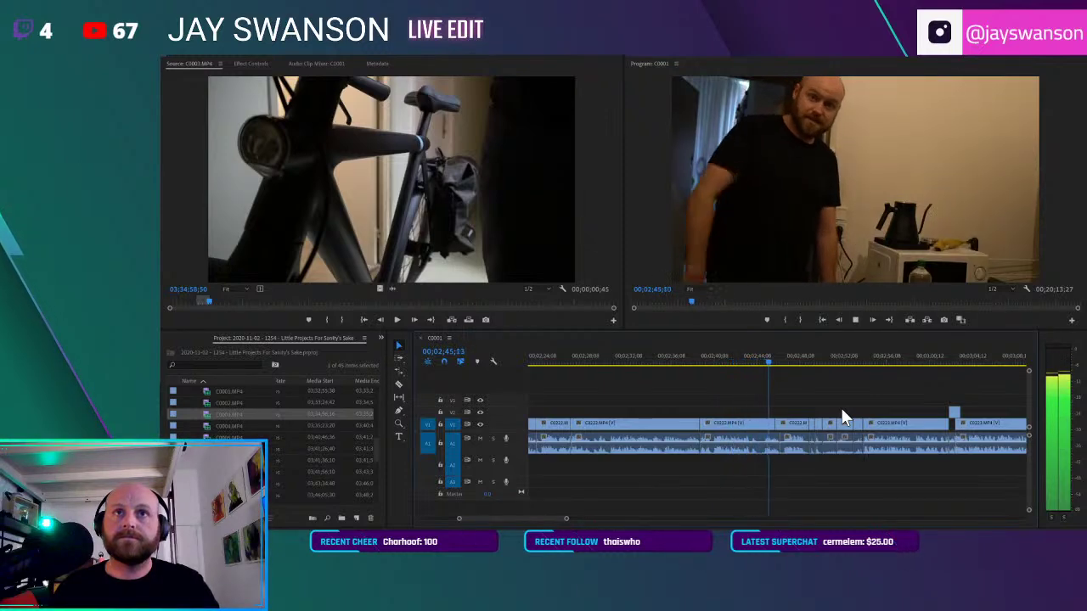
scroll(841, 408, "down", 2)
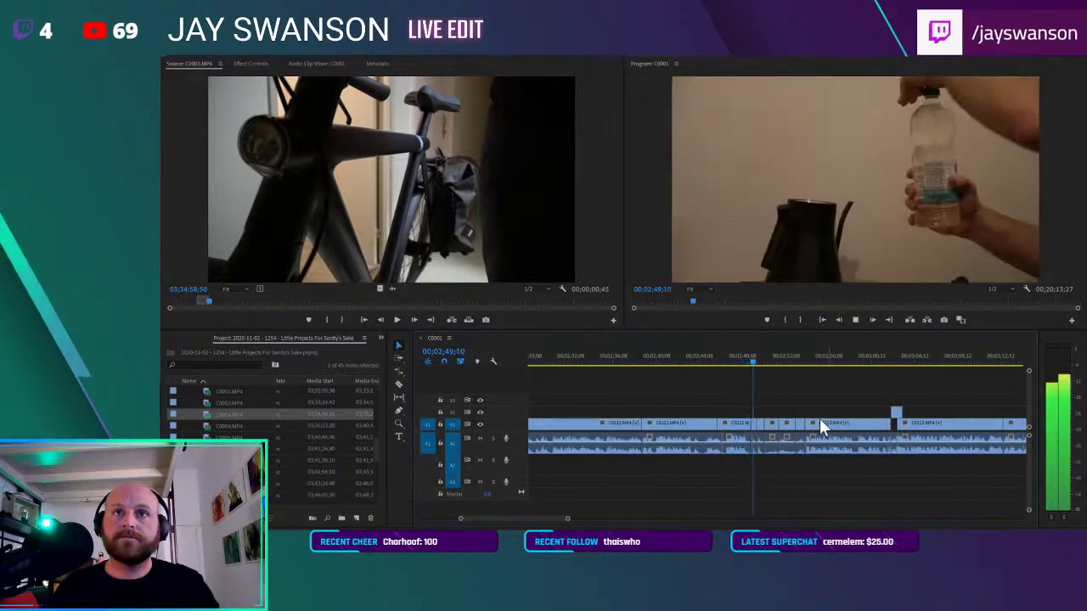
scroll(802, 419, "up", 2)
scroll(802, 419, "down", 1)
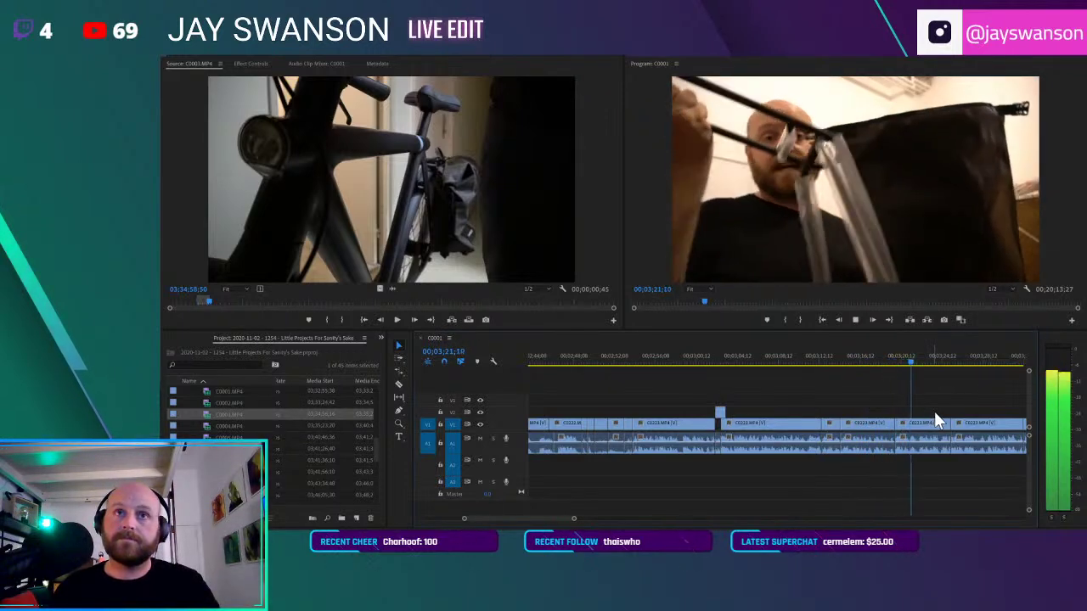
scroll(853, 419, "down", 2)
scroll(849, 420, "down", 2)
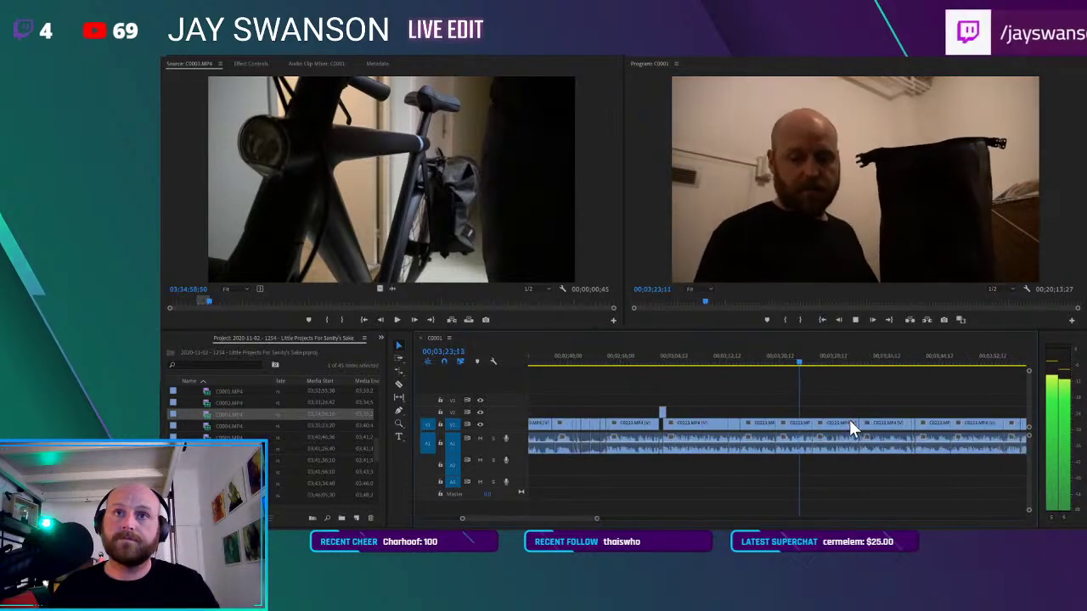
scroll(849, 420, "up", 1)
scroll(851, 420, "up", 1)
scroll(856, 419, "up", 1)
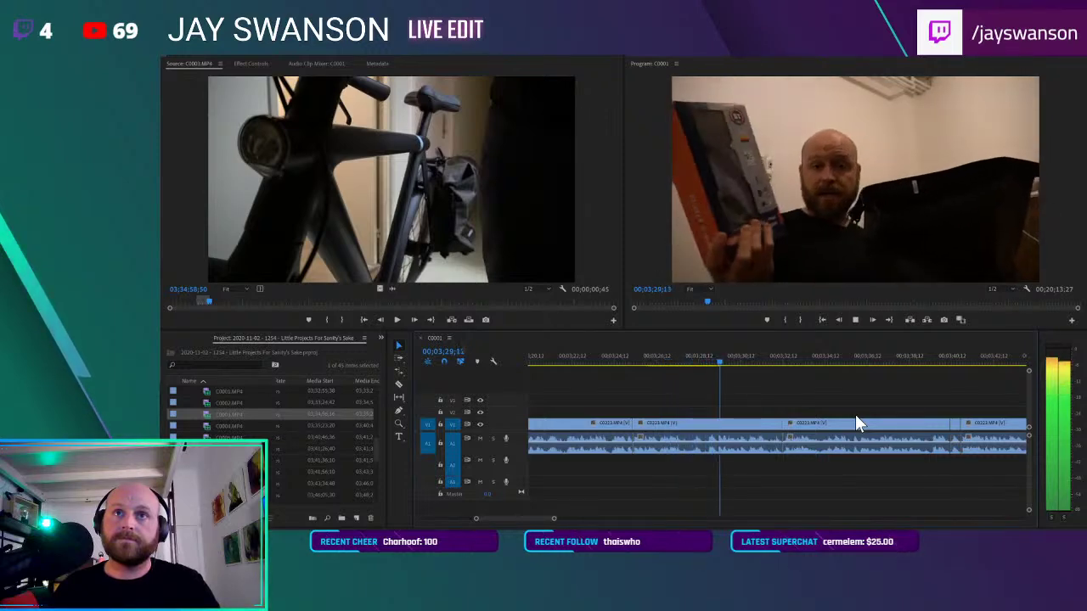
scroll(858, 418, "down", 2)
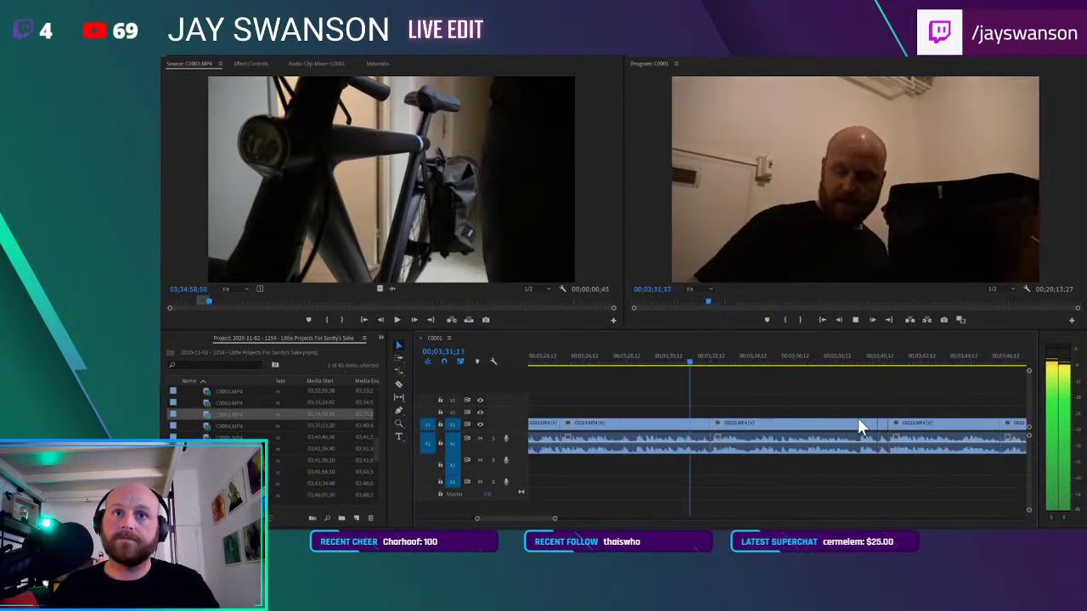
Tighten the bag scene at about 00;03;33 by shifting all following clips about half a second earlier, save, and resume playback
left_click(677, 357)
left_click_drag(739, 427, 727, 422)
key("v")
key("ctrl+s")
left_click(691, 357)
key("space")
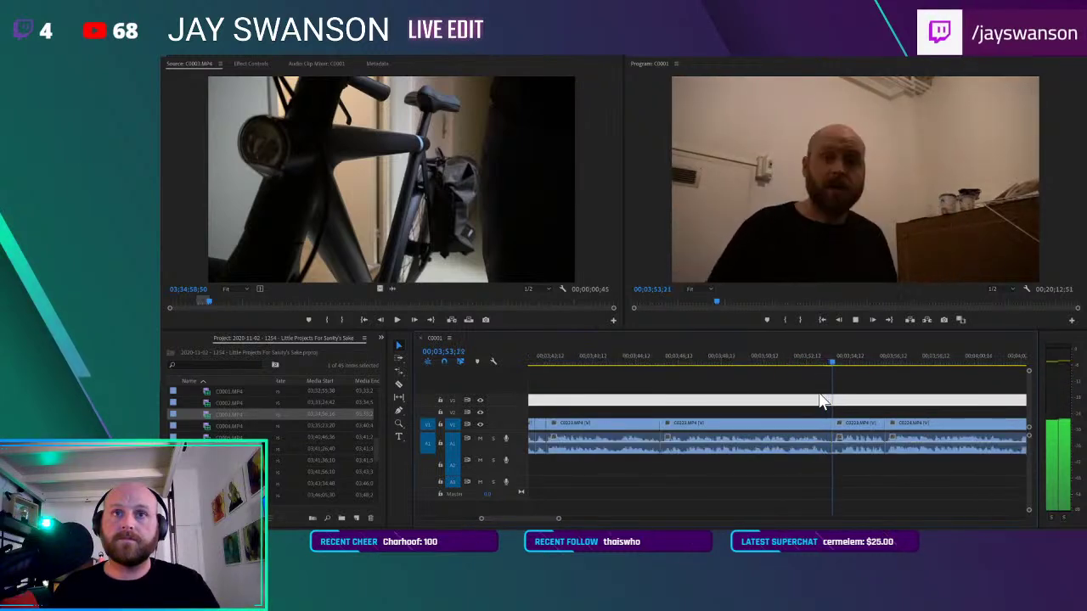
Split the clip at about 00;03;53, shift everything after the cut about half a second earlier, replay the join and save the project
scroll(794, 402, "up", 3)
key("c")
left_click(797, 423)
key("a")
left_click_drag(801, 431, 780, 432)
key("v")
left_click(754, 357)
key("space")
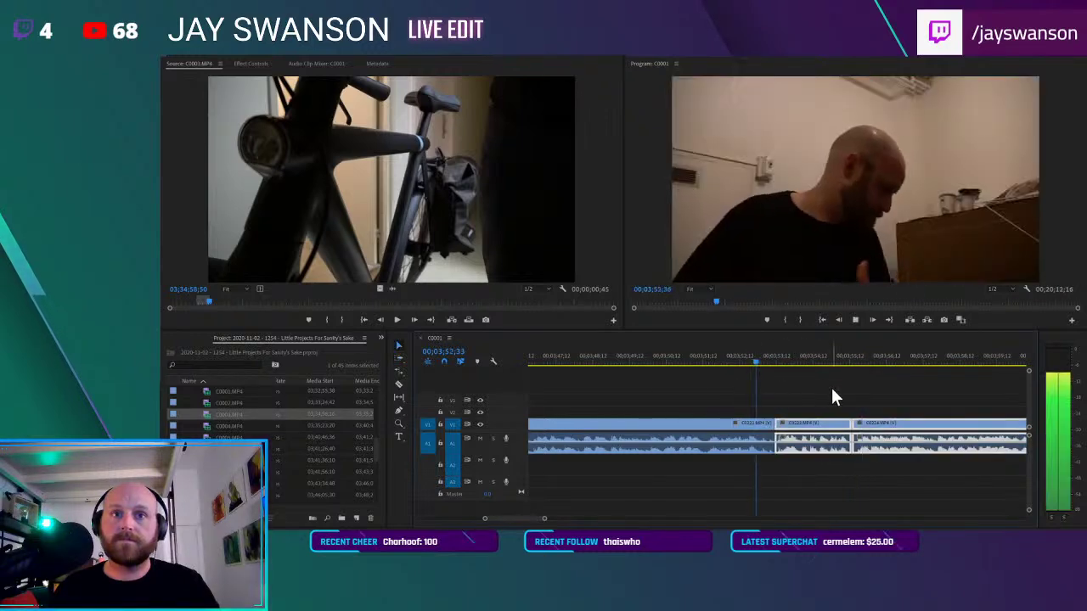
left_click(831, 387)
key("ctrl+s")
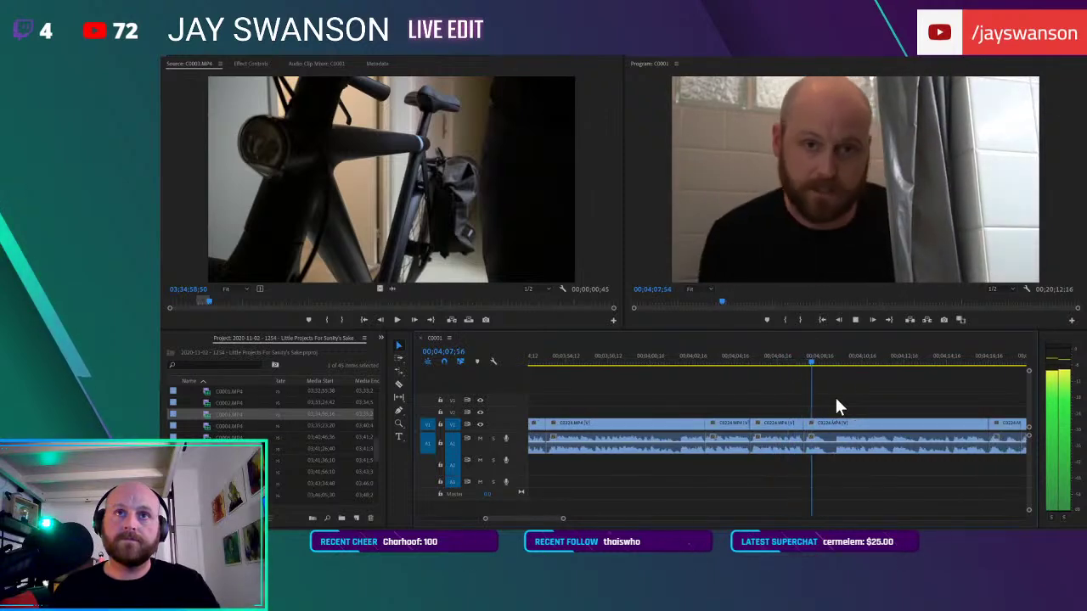
Replay the cuts in the shower scene around 00;04;07 and save the project
left_click(759, 357)
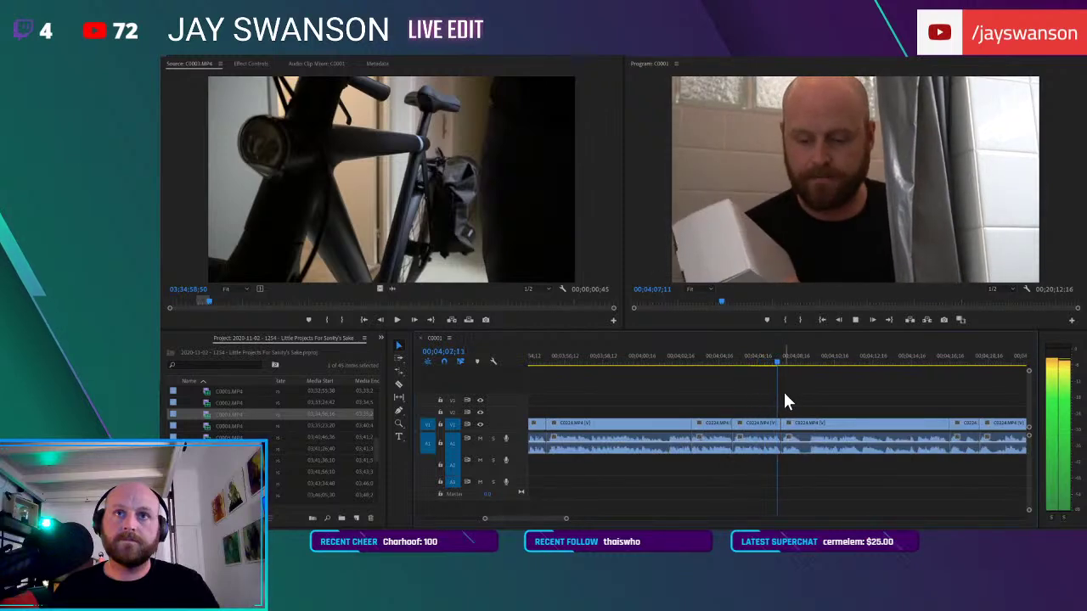
left_click(760, 360)
key("ctrl+s")
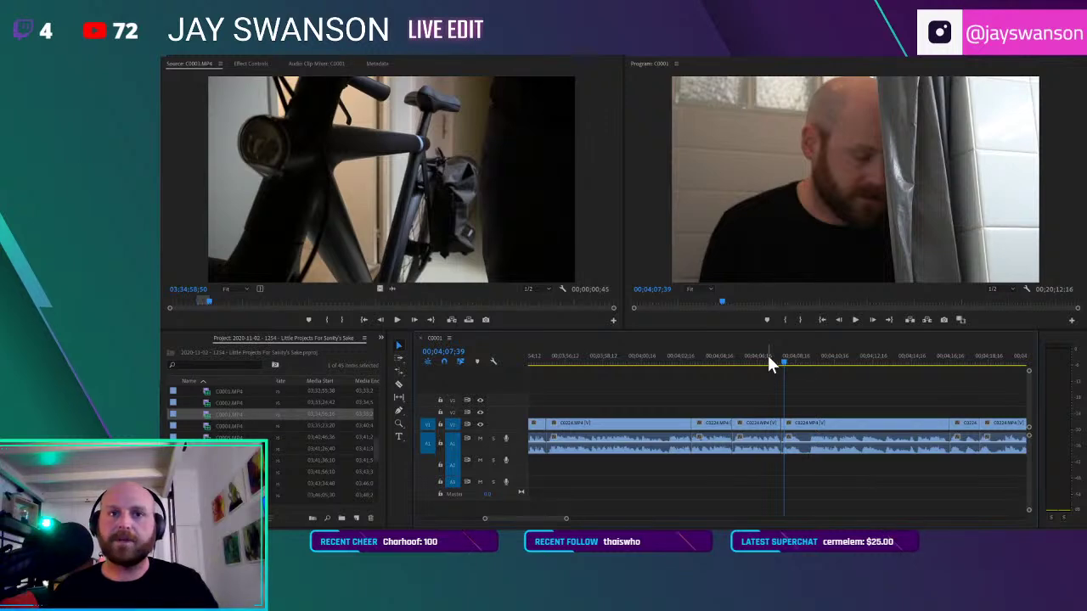
key("space")
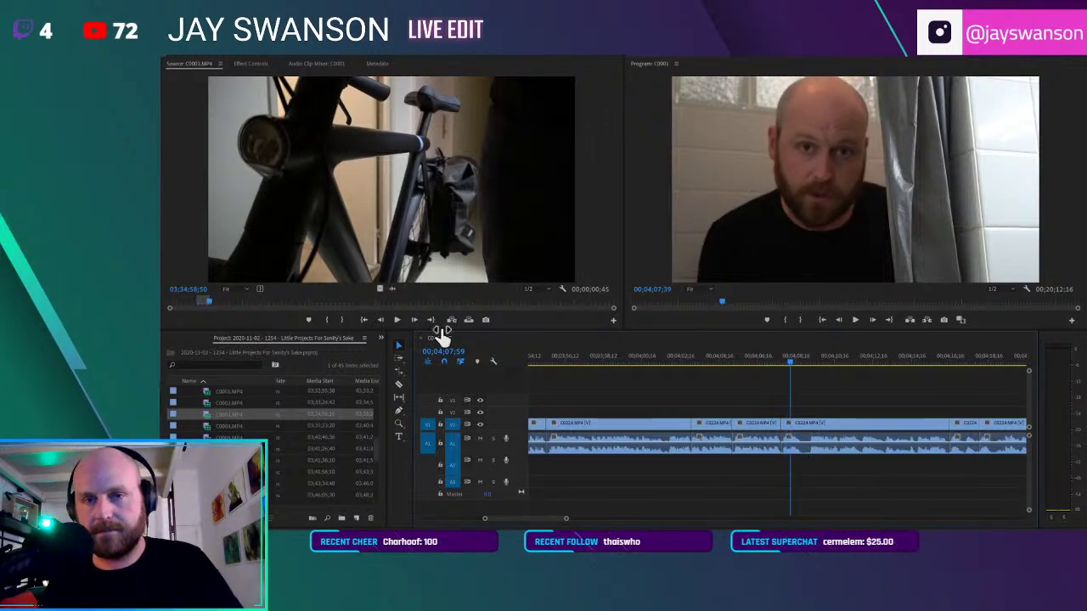
key("space")
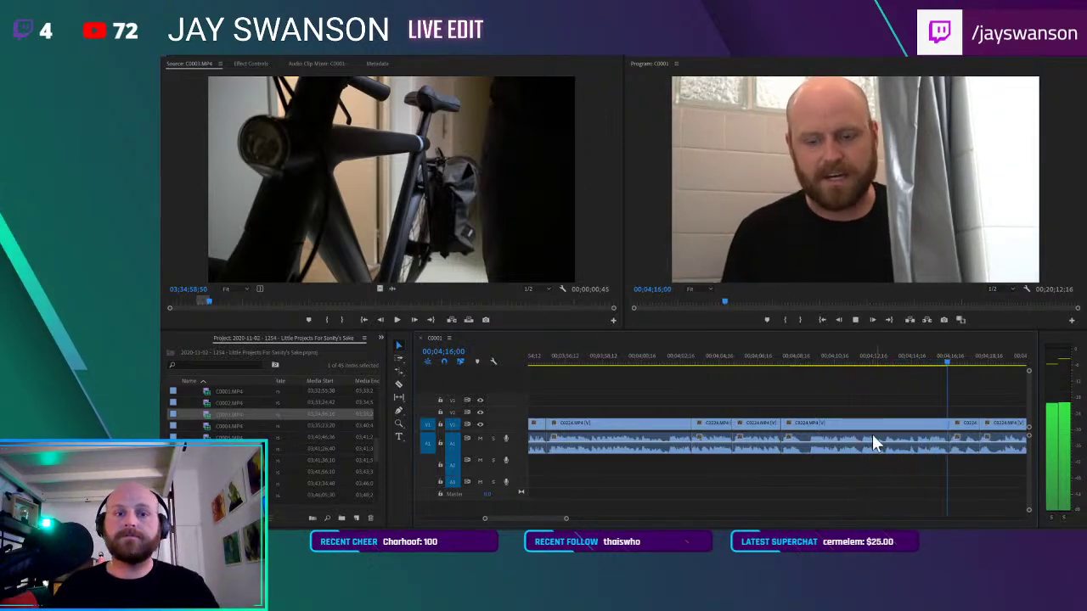
Play on through the shower head scene to about 00;05;20, checking the pacing of the cuts
scroll(845, 439, "down", 2)
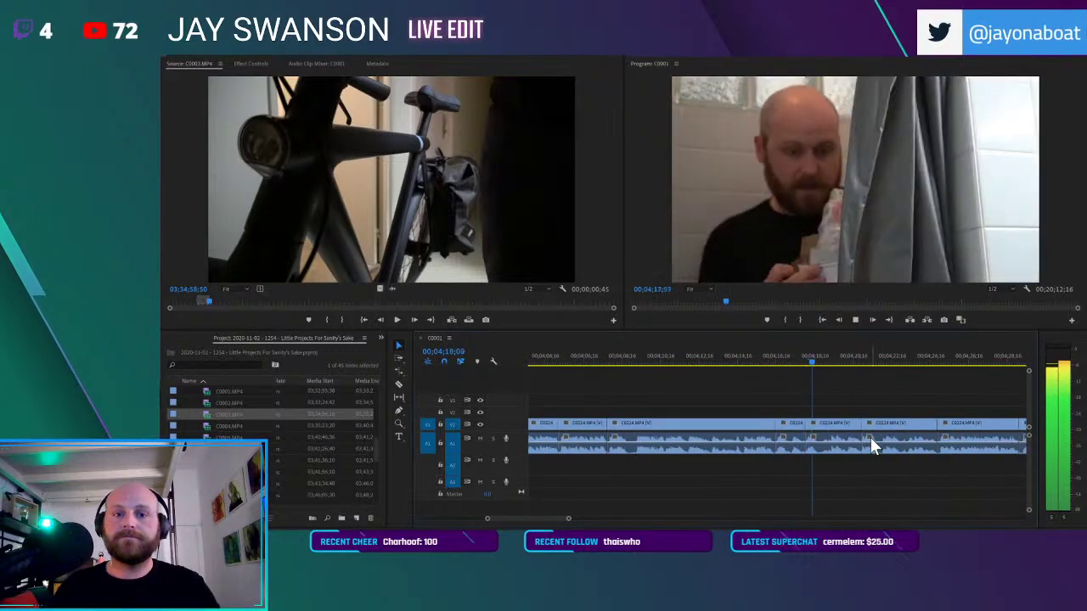
key("minus")
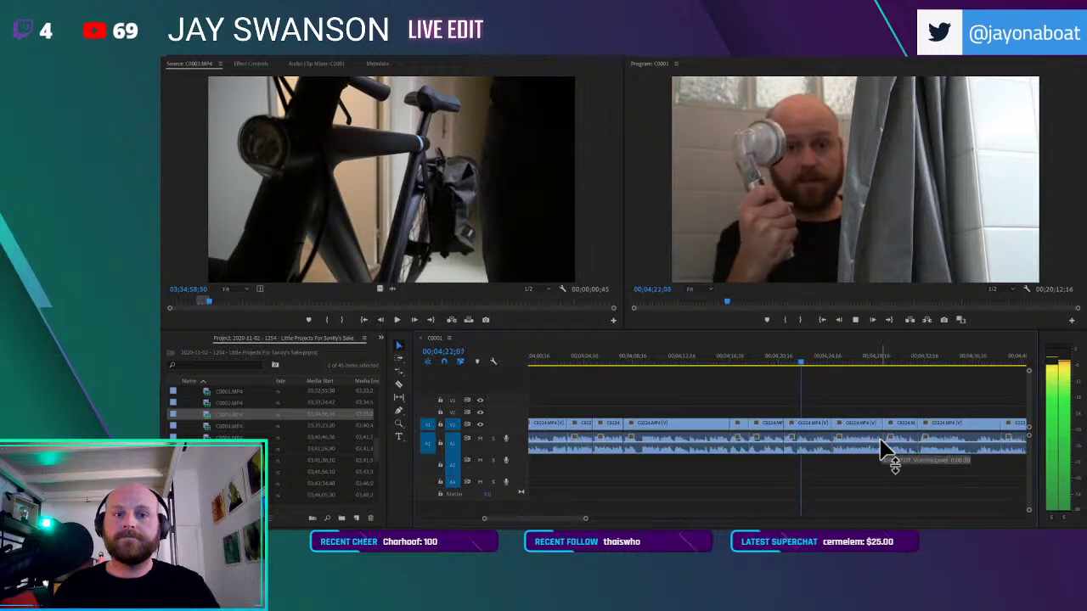
scroll(886, 444, "down", 1)
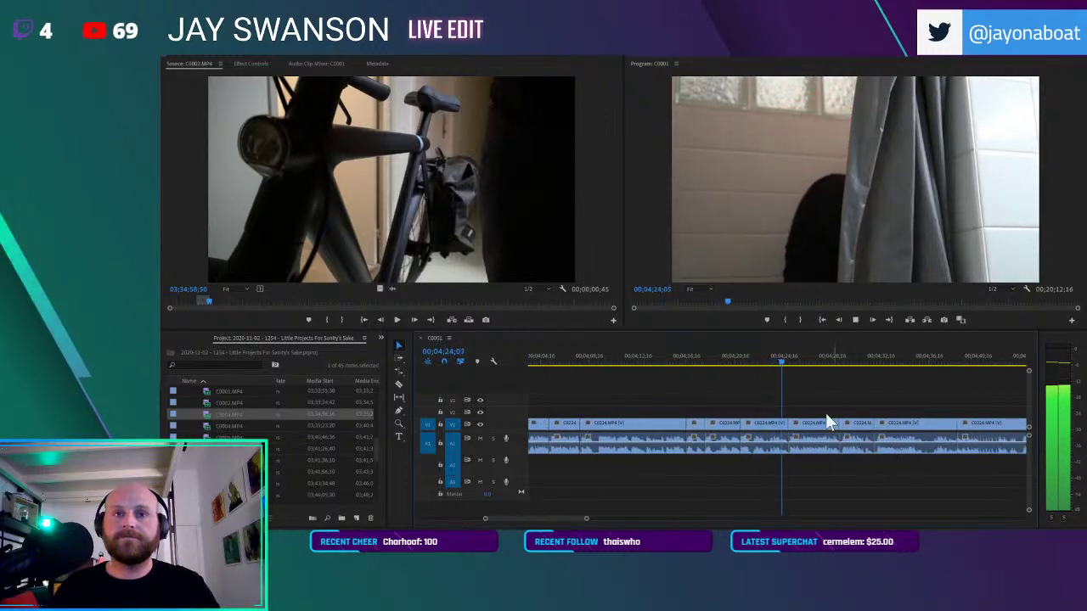
scroll(825, 397, "up", 1)
scroll(823, 395, "up", 1)
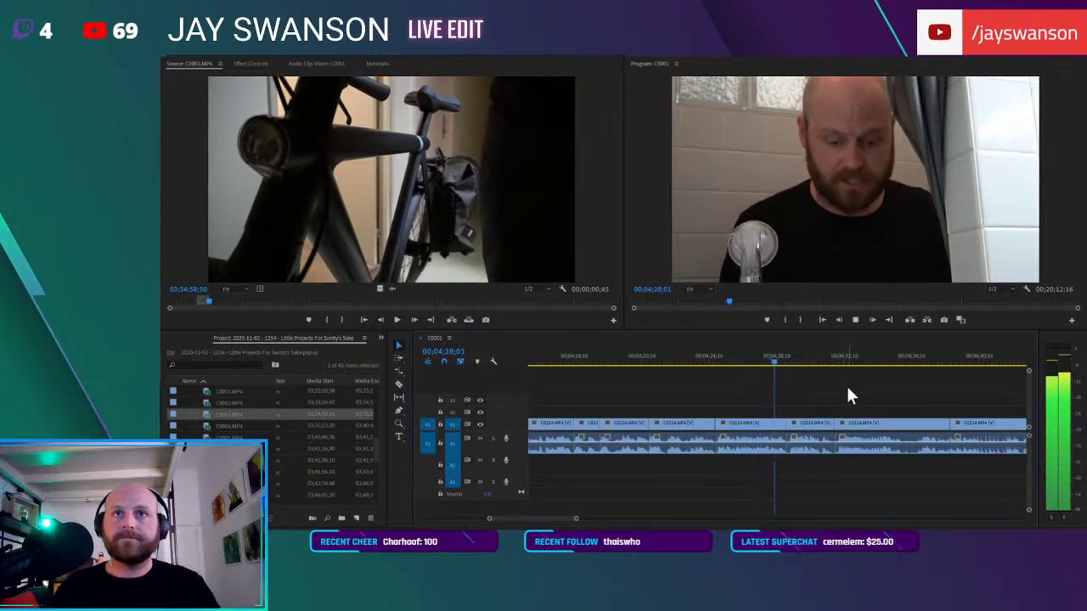
scroll(846, 384, "down", 2)
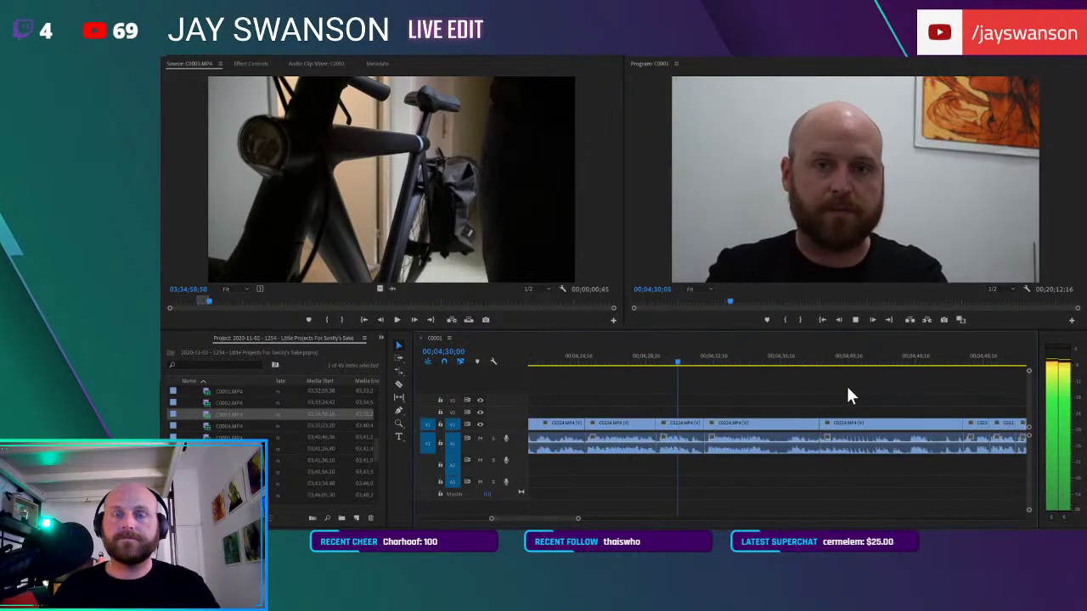
scroll(717, 406, "up", 1)
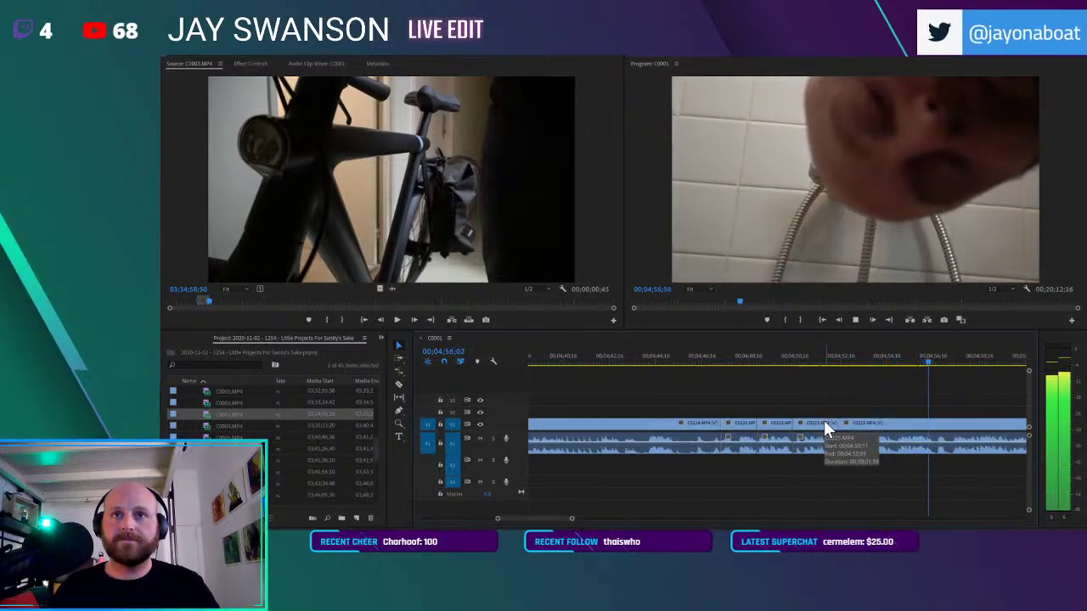
scroll(825, 422, "down", 1)
scroll(836, 413, "down", 2)
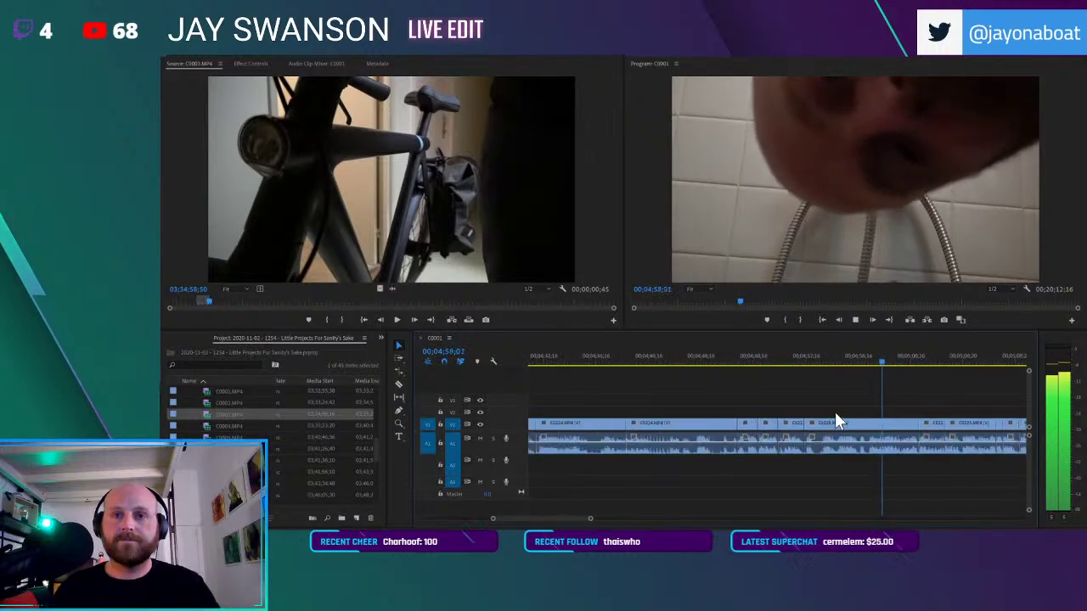
scroll(836, 413, "down", 2)
scroll(832, 414, "down", 1)
scroll(811, 420, "up", 1)
scroll(807, 420, "down", 1)
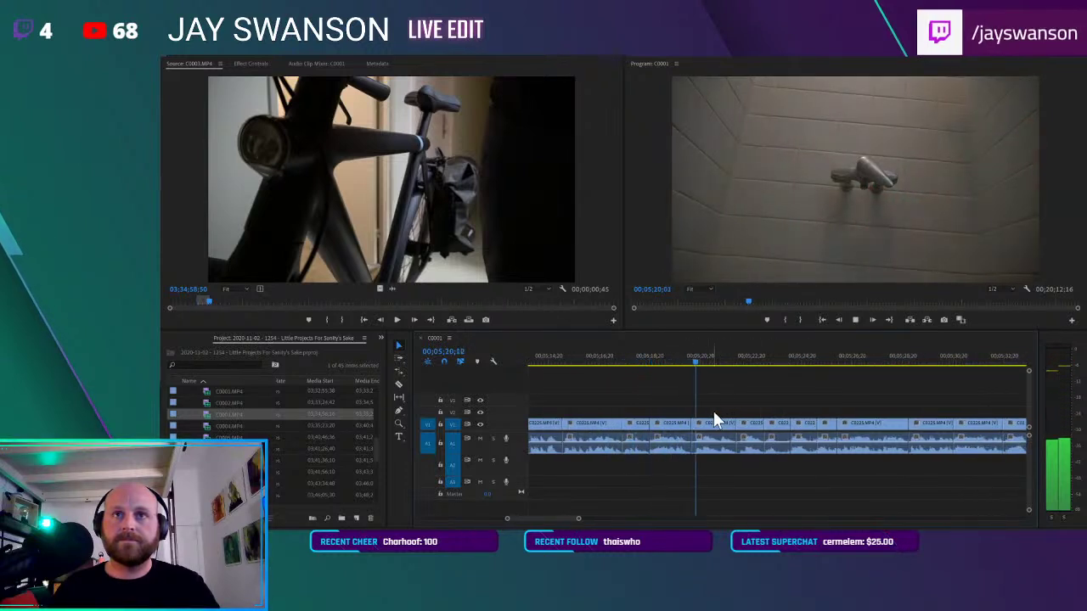
Remove about 1.7 seconds of the shower tap footage at about 00;05;18 by moving all following clips earlier, and replay the join
key("a")
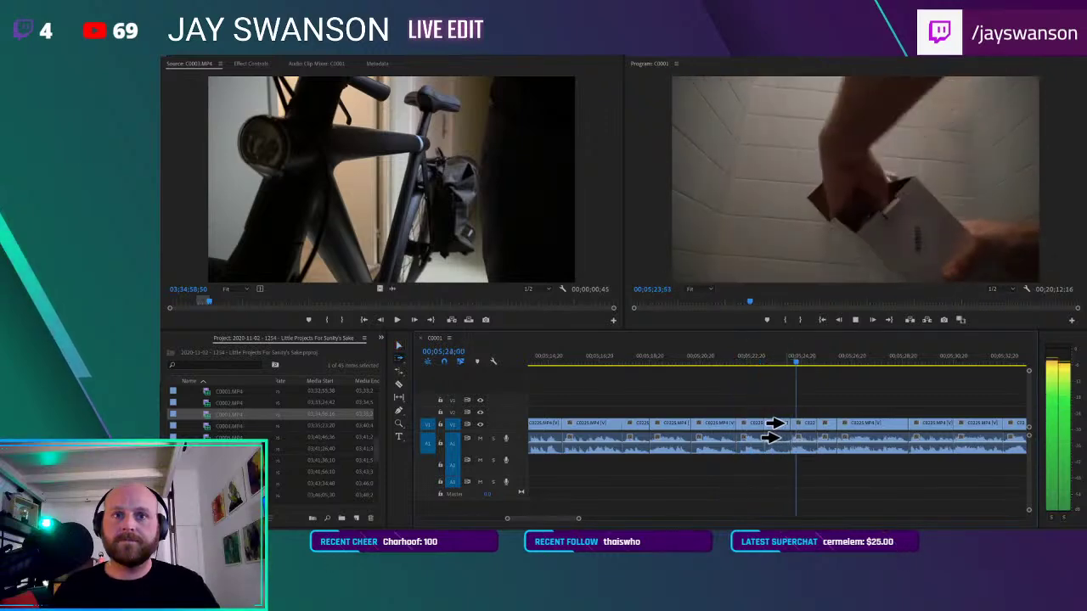
left_click(767, 425)
key("space")
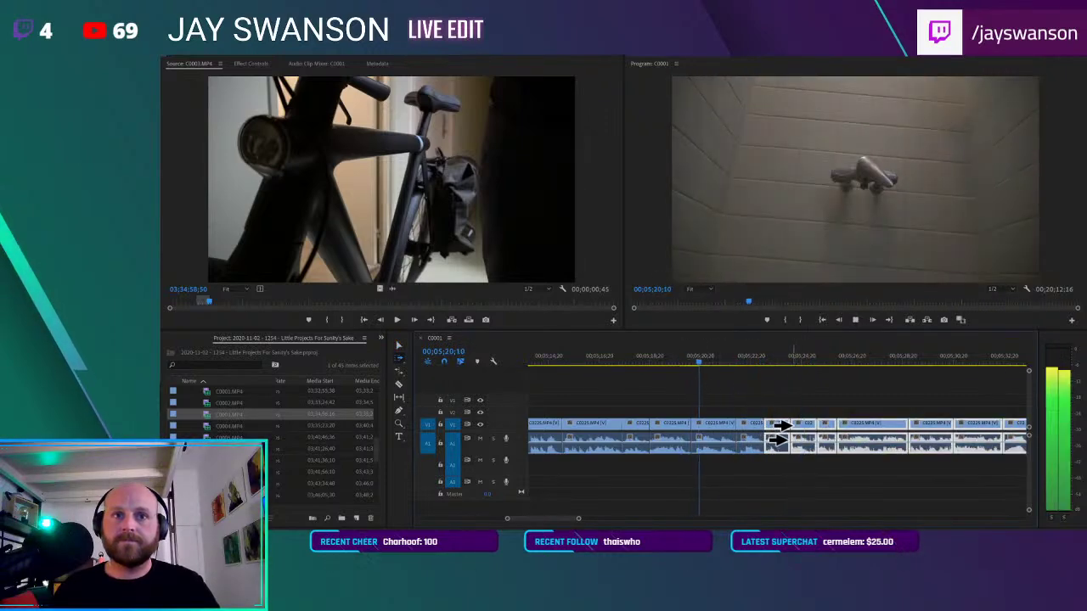
left_click(630, 357)
left_click_drag(685, 433, 656, 430)
key("space")
left_click(645, 357)
key("space")
key("v")
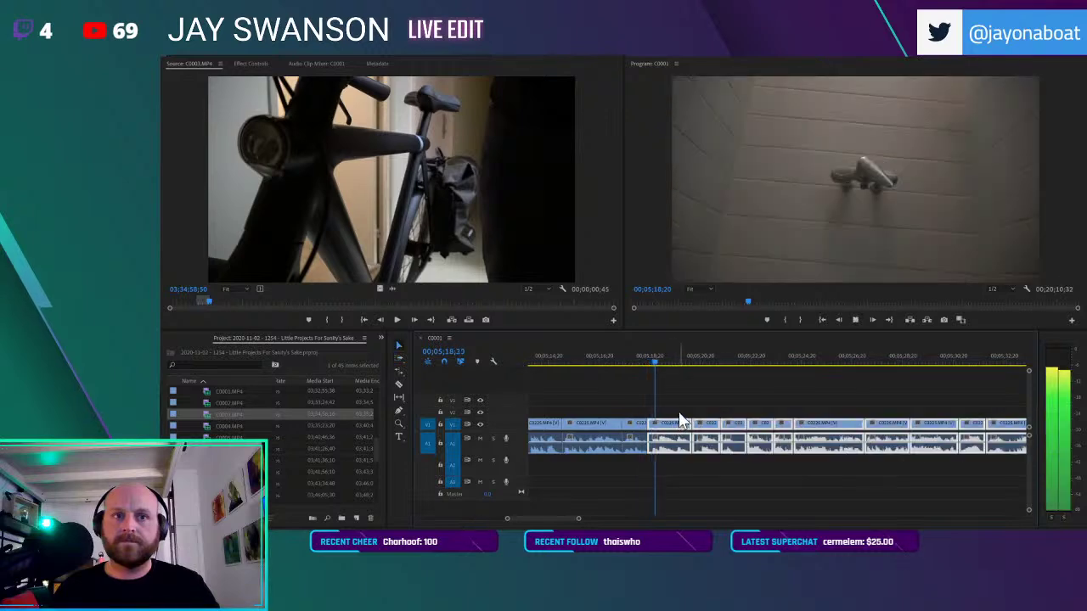
key("space")
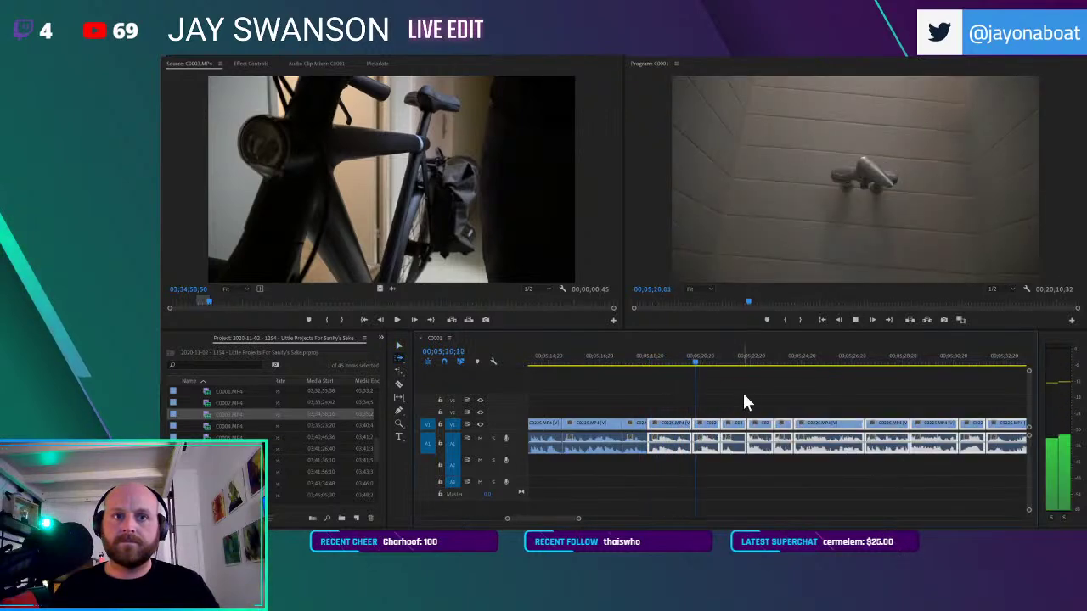
Remove about 1.2 seconds more at about 00;05;20 by moving all following clips earlier, and play across the new cut
left_click(747, 413)
left_click_drag(732, 424, 703, 430)
key("v")
left_click(682, 355)
key("space")
left_click(730, 398)
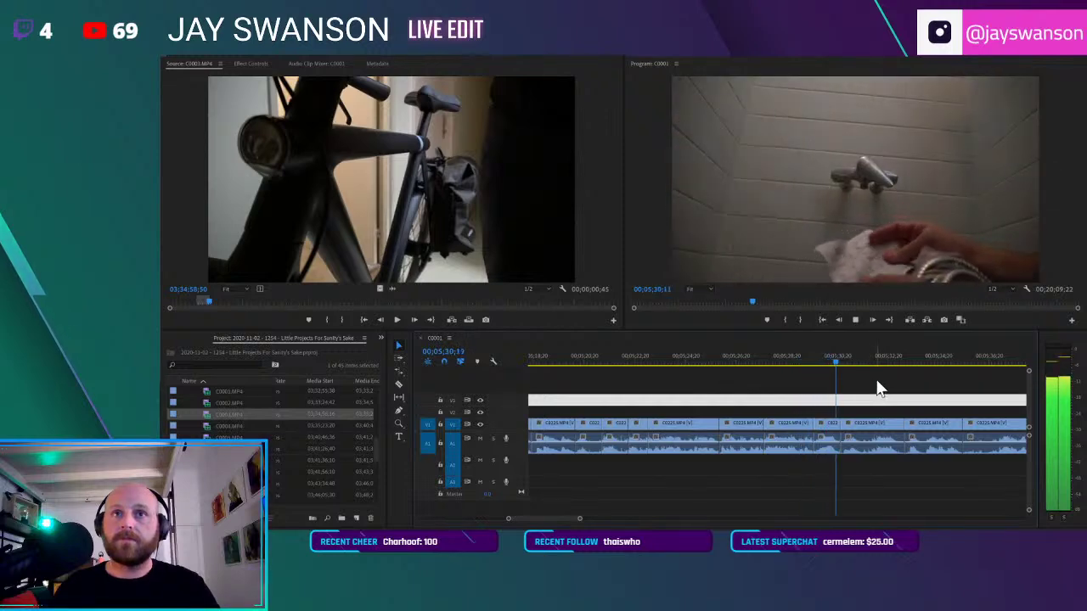
Split the tap footage at about 00;05;36, shift everything after the cut about 1.2 seconds earlier, and play on from the join
key("minus")
key("equal")
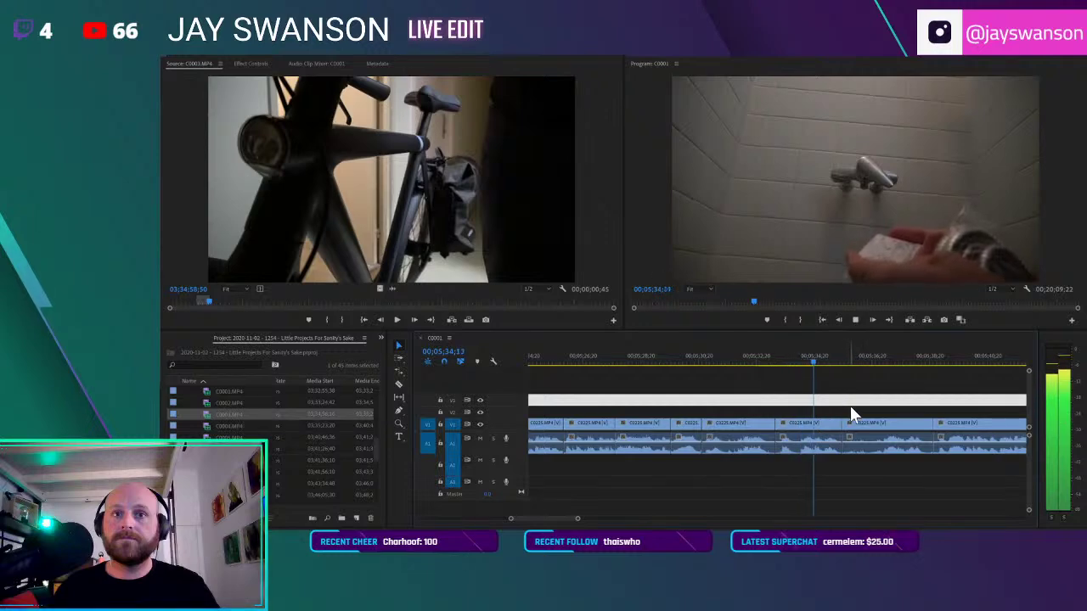
scroll(852, 417, "down", 1)
scroll(852, 416, "down", 1)
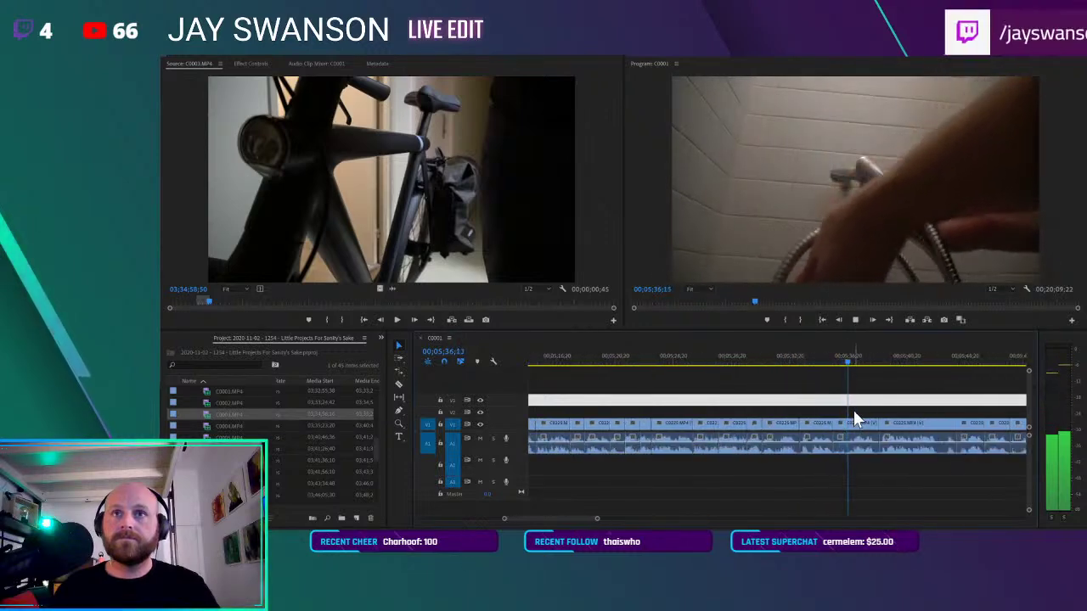
key("c")
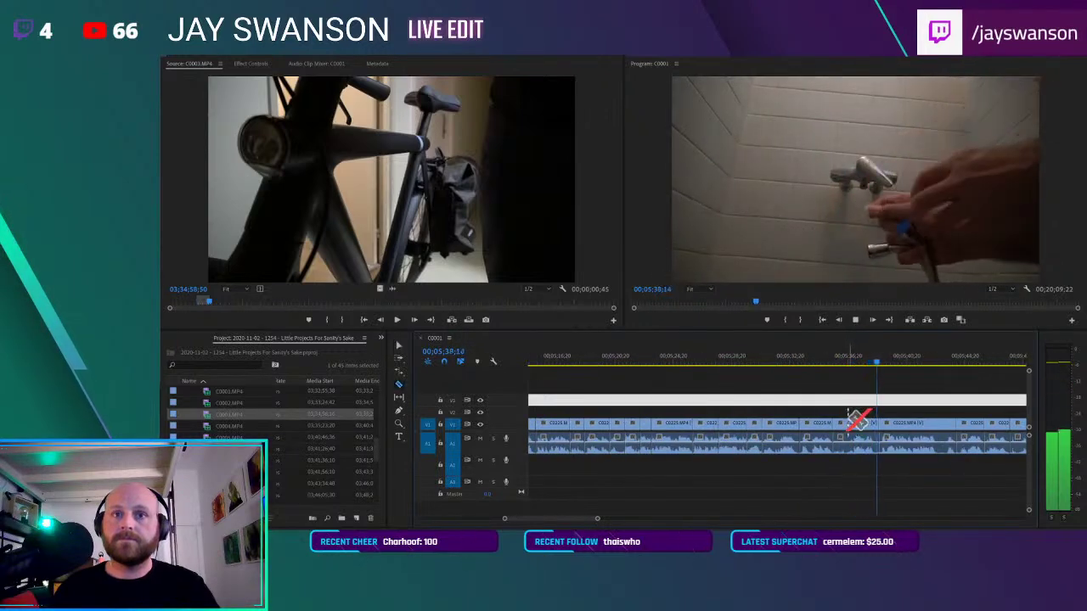
left_click(852, 420)
key("a")
left_click_drag(855, 426, 835, 427)
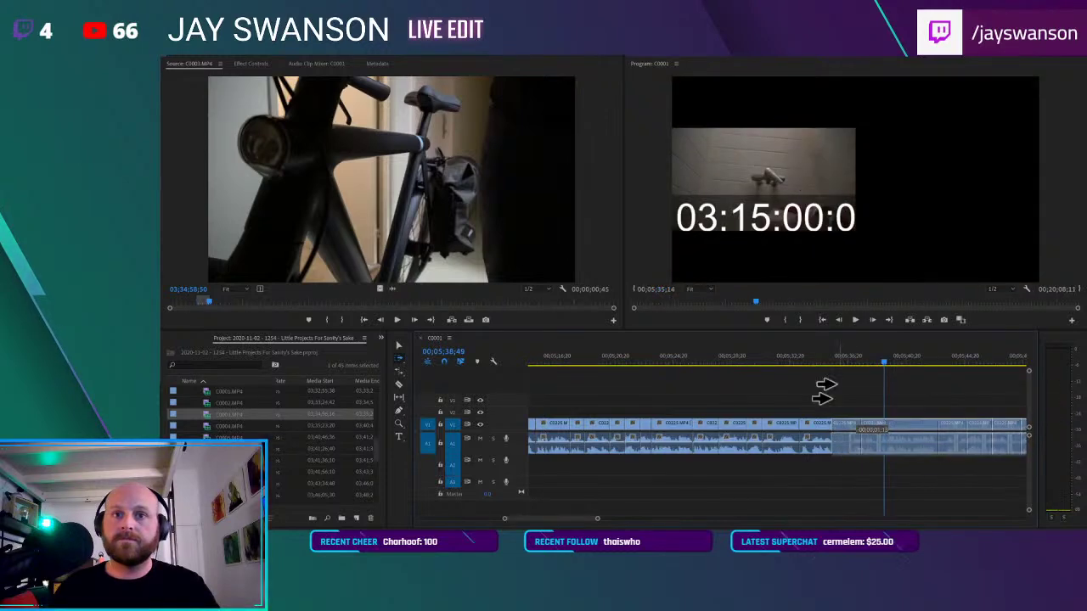
key("v")
left_click(825, 357)
key("space")
scroll(852, 380, "down", 1)
scroll(840, 380, "up", 1)
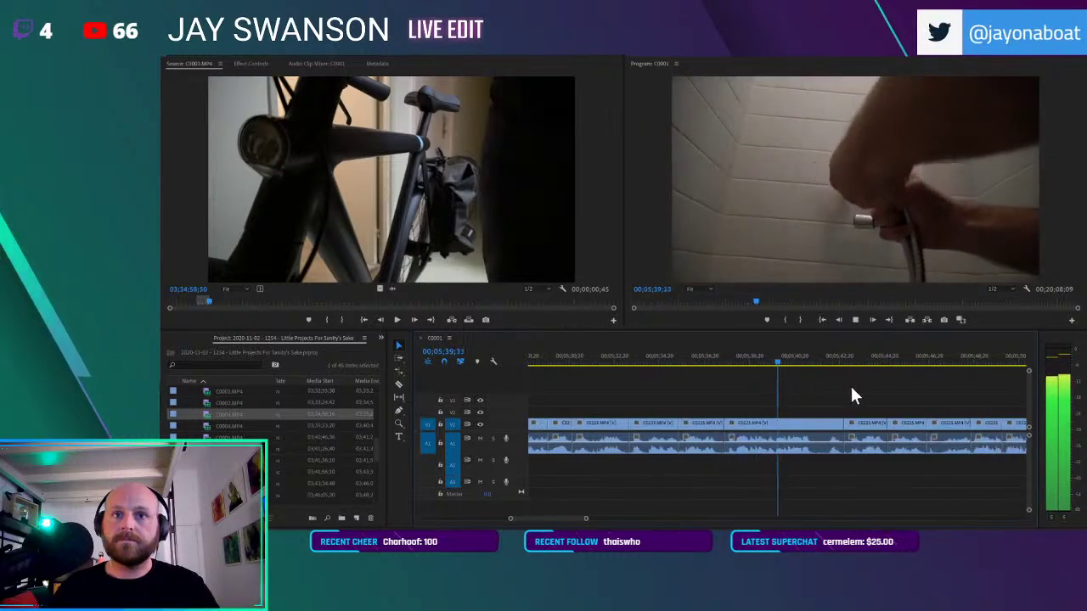
Shorten the tap close-up at about 00;05;56 by moving all following clips about one second earlier, and replay the join
scroll(849, 388, "down", 2)
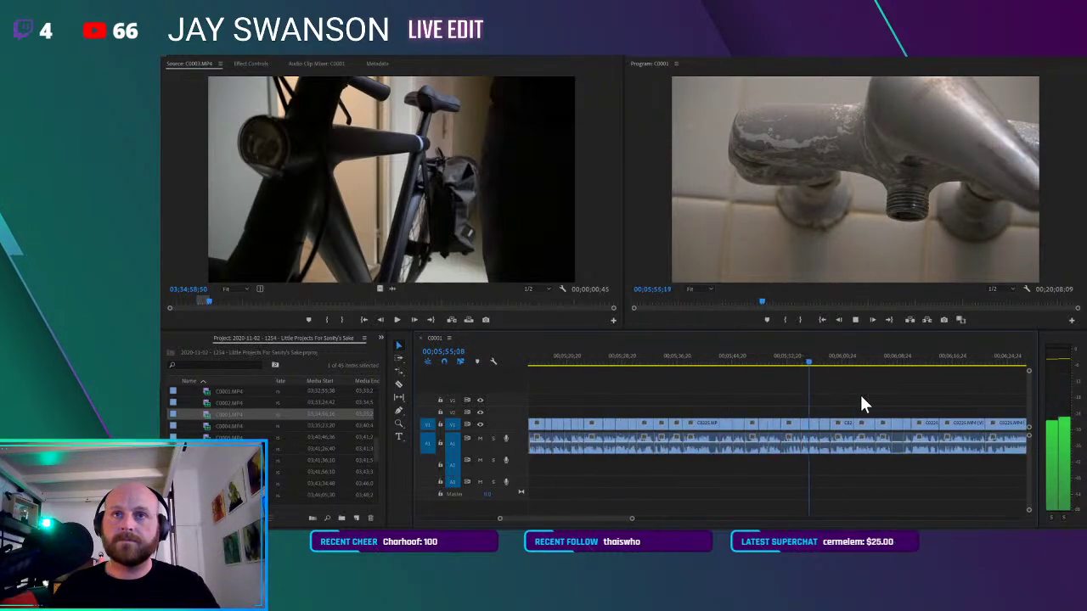
key("=")
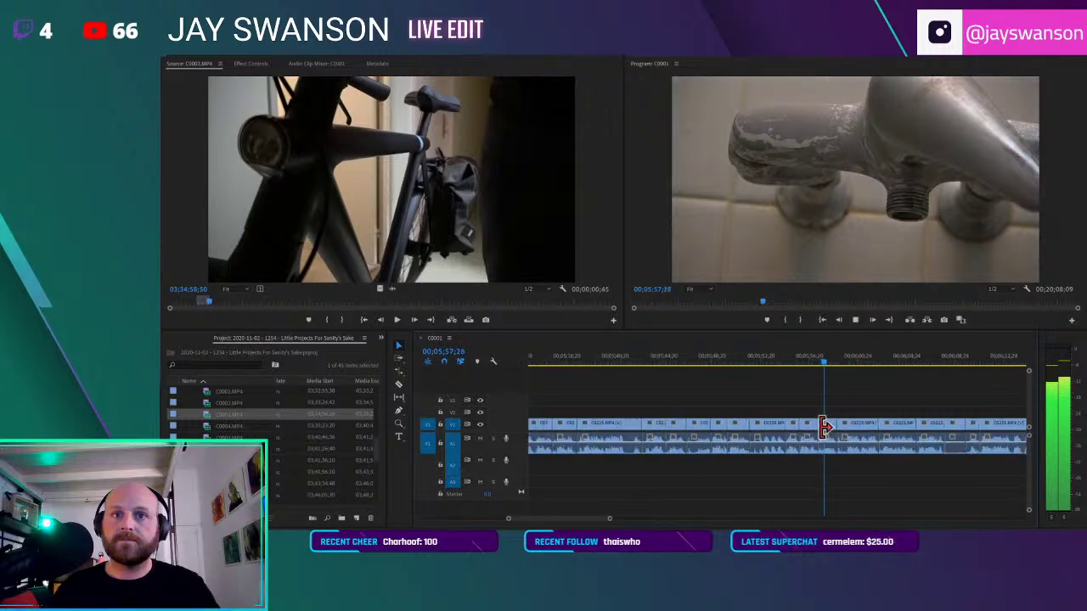
left_click_drag(822, 431, 810, 432)
key("v")
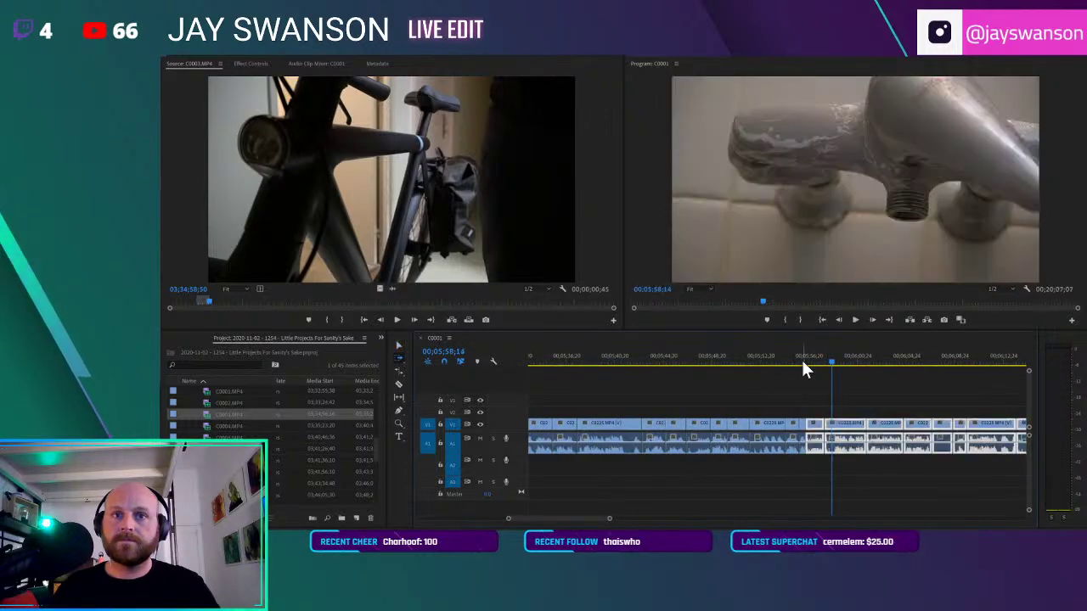
left_click(803, 359)
key("space")
Split the tap close-up and shift the following clips about 2.7 seconds earlier to start at about 00;05;55, and replay the cut
key("=")
key("c")
left_click_drag(831, 423, 786, 429)
left_click(785, 368)
key("space")
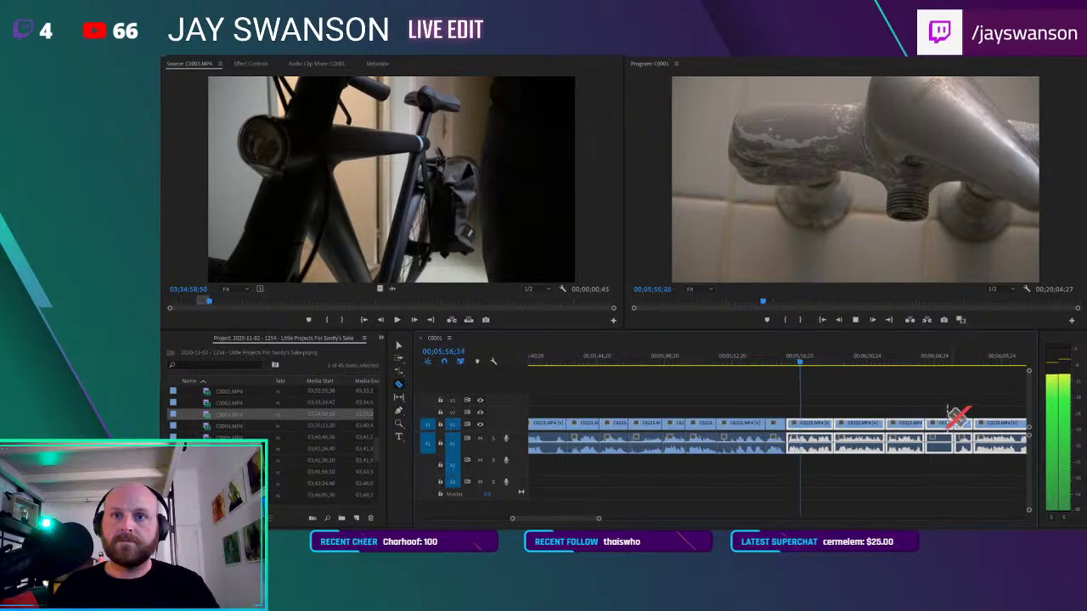
Save the project and play through the tap and shower head footage from about 00;05;56 to 00;06;17
key("ctrl+s")
key("v")
left_click(894, 401)
key("minus")
key("minus")
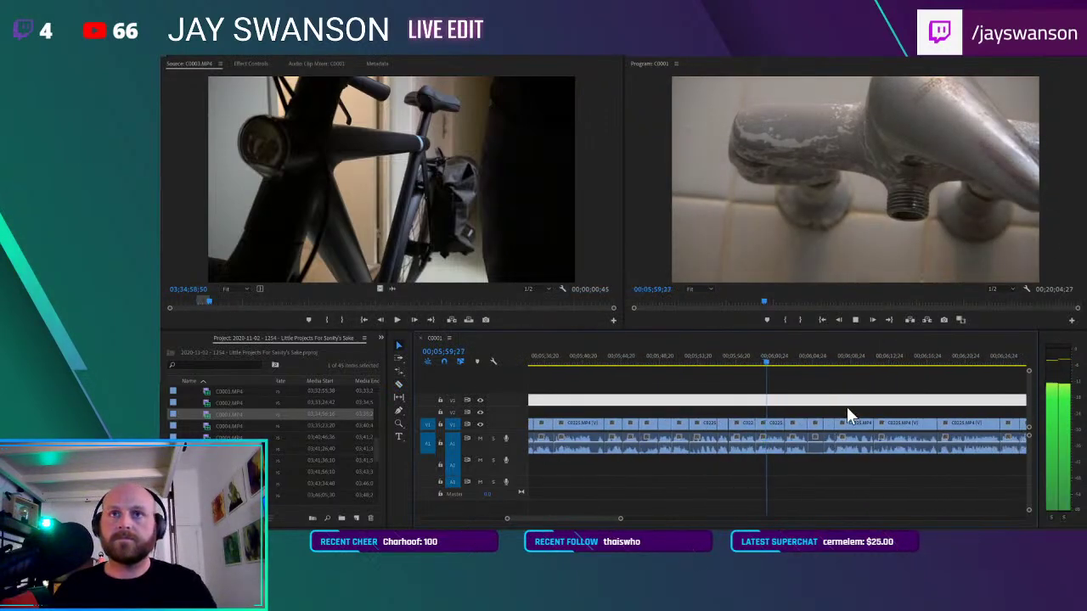
key("equal")
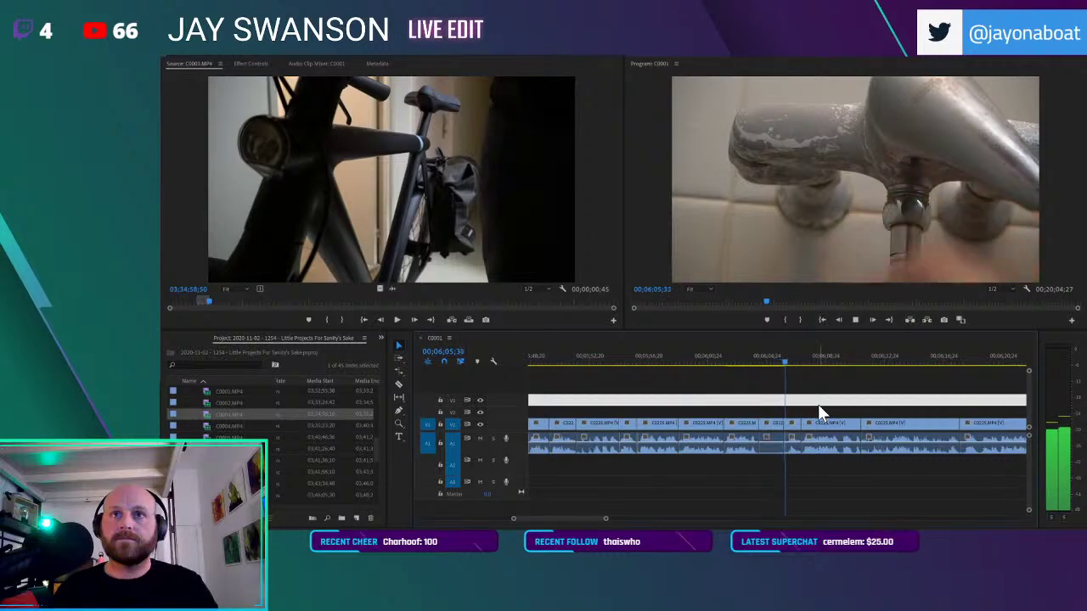
scroll(852, 397, "down", 1)
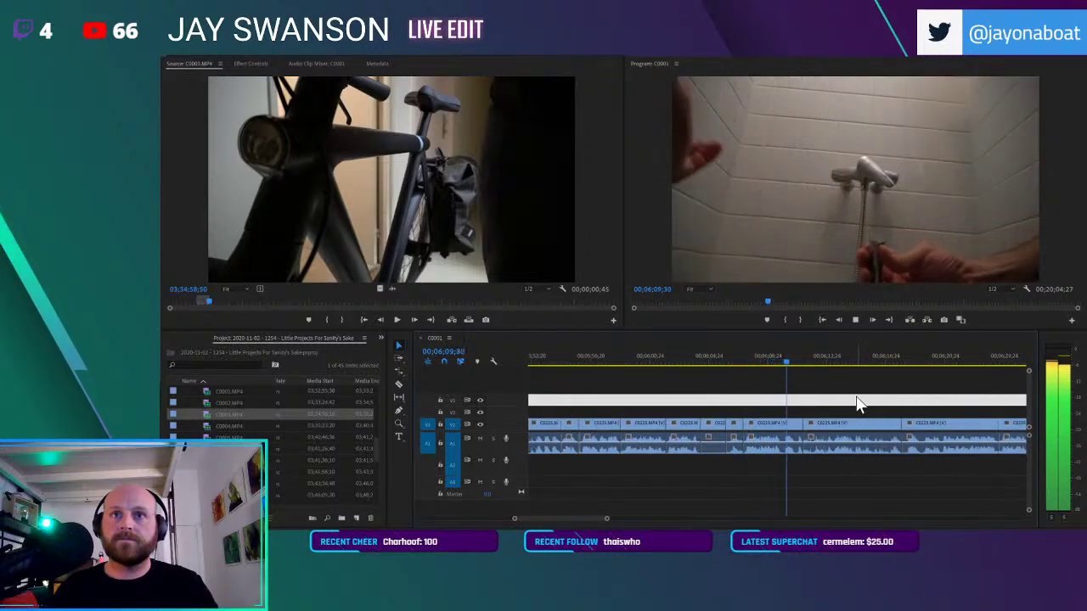
scroll(856, 407, "down", 1)
scroll(856, 409, "down", 1)
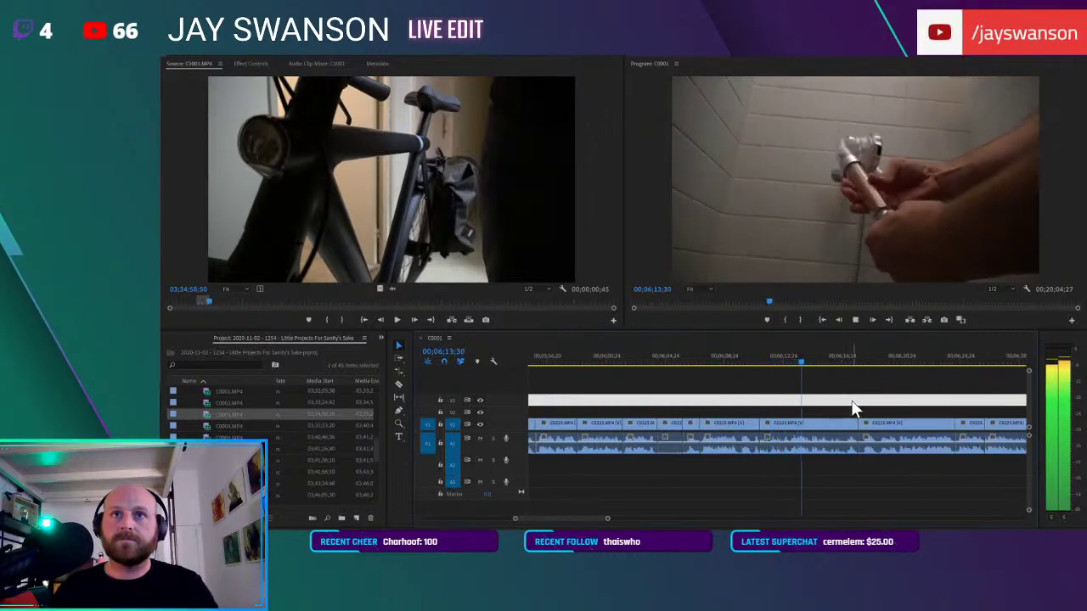
scroll(852, 408, "down", 2)
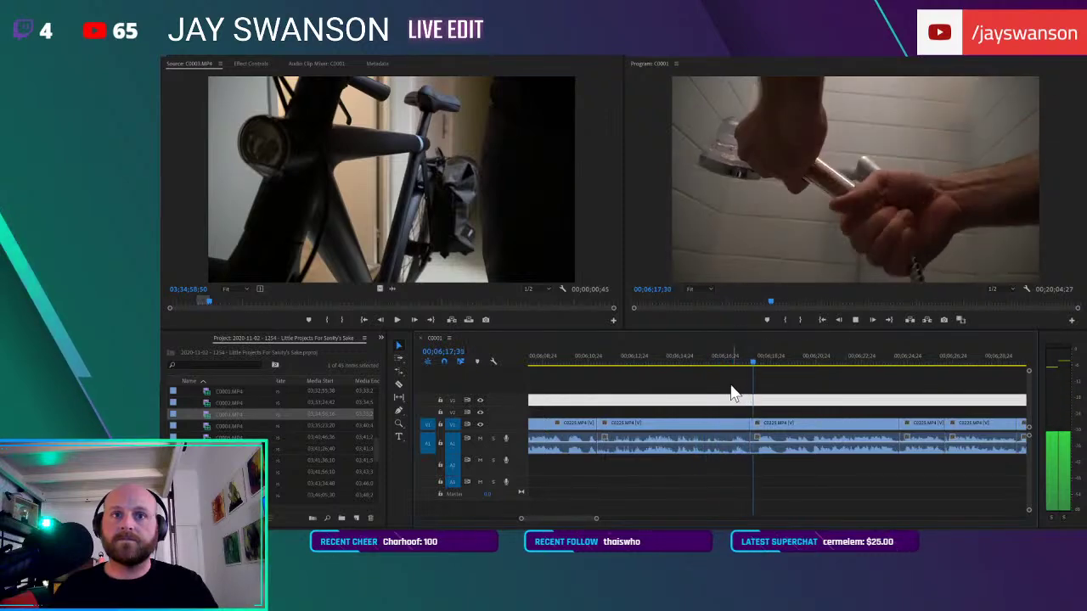
Remove about 1.6 seconds at about 00;06;16 by moving all following clips earlier, play across the join and save the project
left_click(690, 362)
key("a")
key("space")
left_click_drag(766, 428, 744, 431)
key("space")
key("ctrl+s")
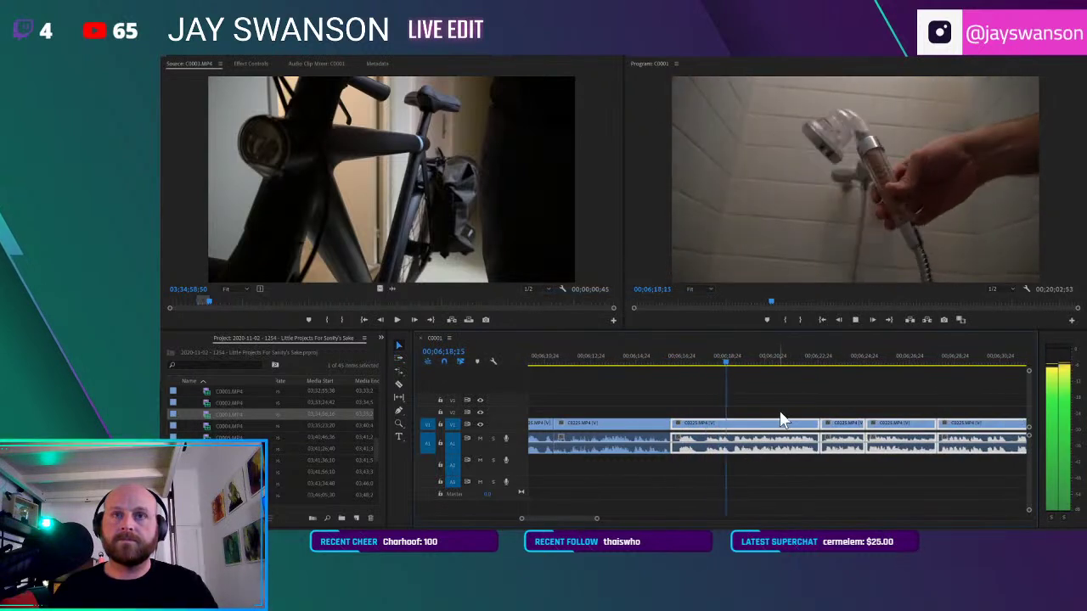
Cut about 2.4 seconds more from the shower head footage at about 00;06;16 by moving the following clips earlier, and replay the join
left_click_drag(741, 429, 690, 429)
left_click(669, 365)
key("space")
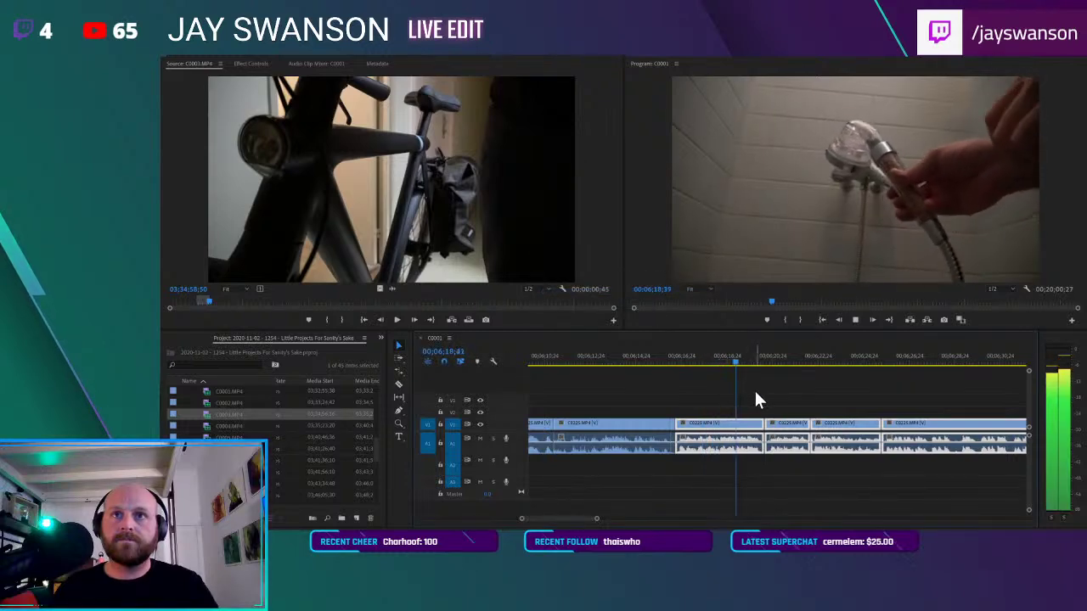
Tighten the join at about 00;06;16 by another 15 frames, moving all following clips earlier, replay it and save the project
key("a")
key("space")
left_click_drag(697, 432, 692, 430)
left_click(656, 363)
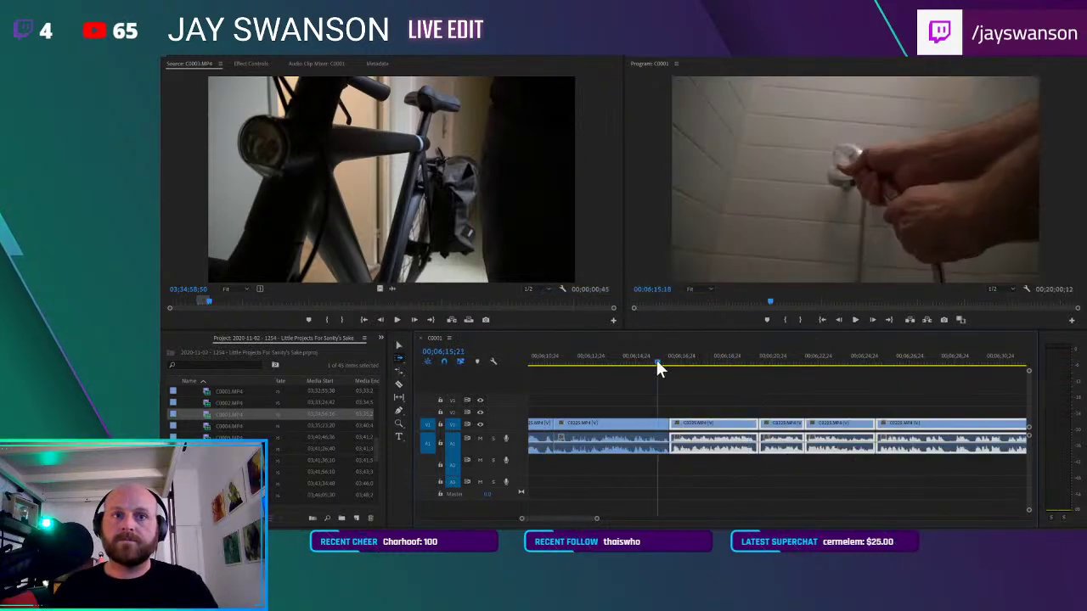
key("v")
key("space")
left_click(692, 398)
key("ctrl+s")
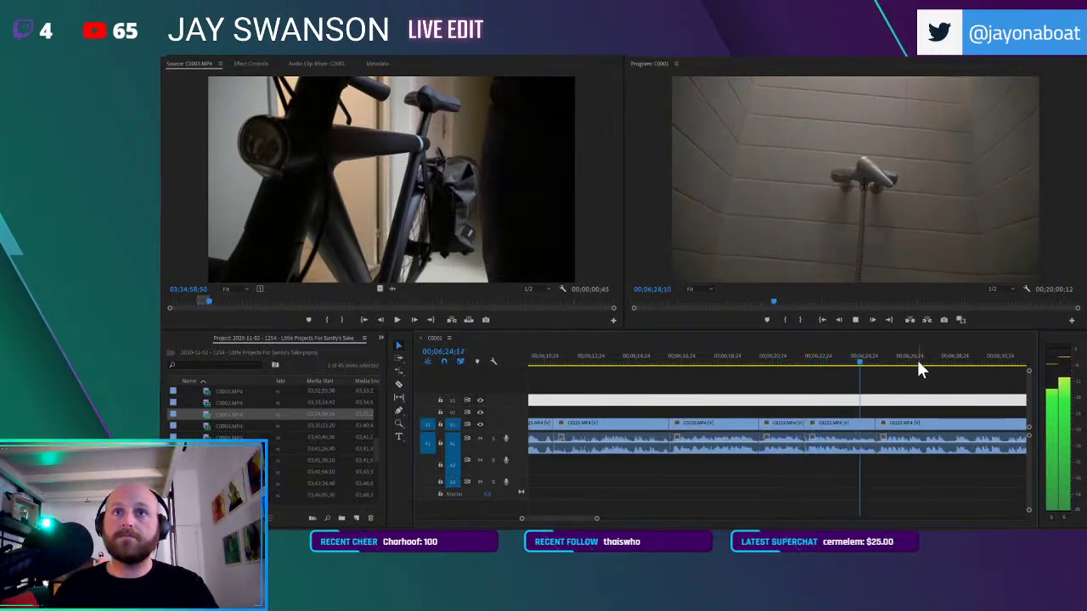
Review the shower hose and shower head footage from about 00;06;24 through to the COMPLETE! title at about 00;07;10
scroll(862, 434, "down", 3)
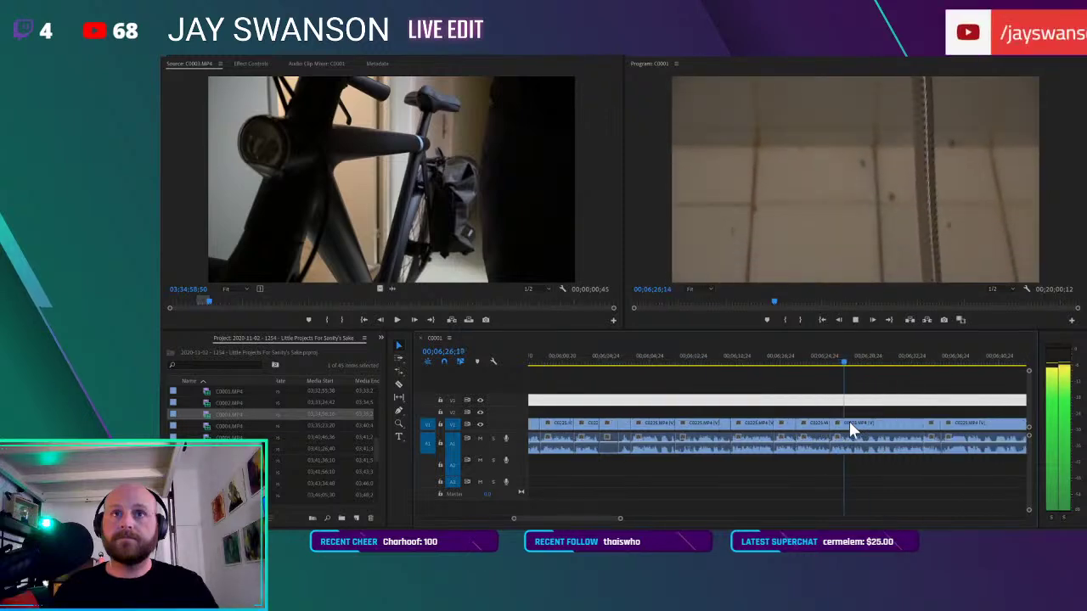
key("minus")
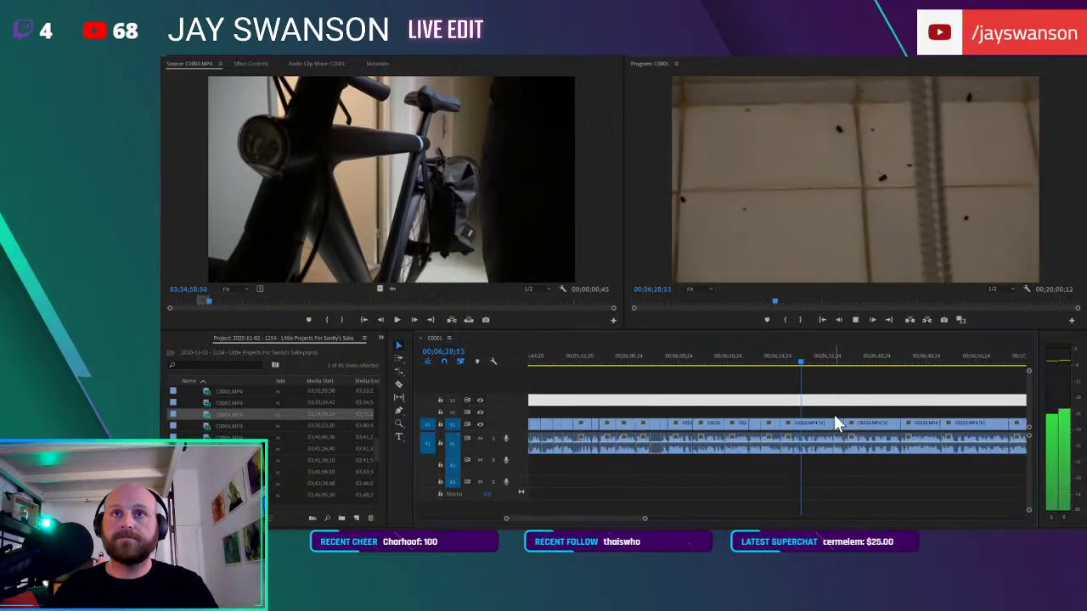
key("minus")
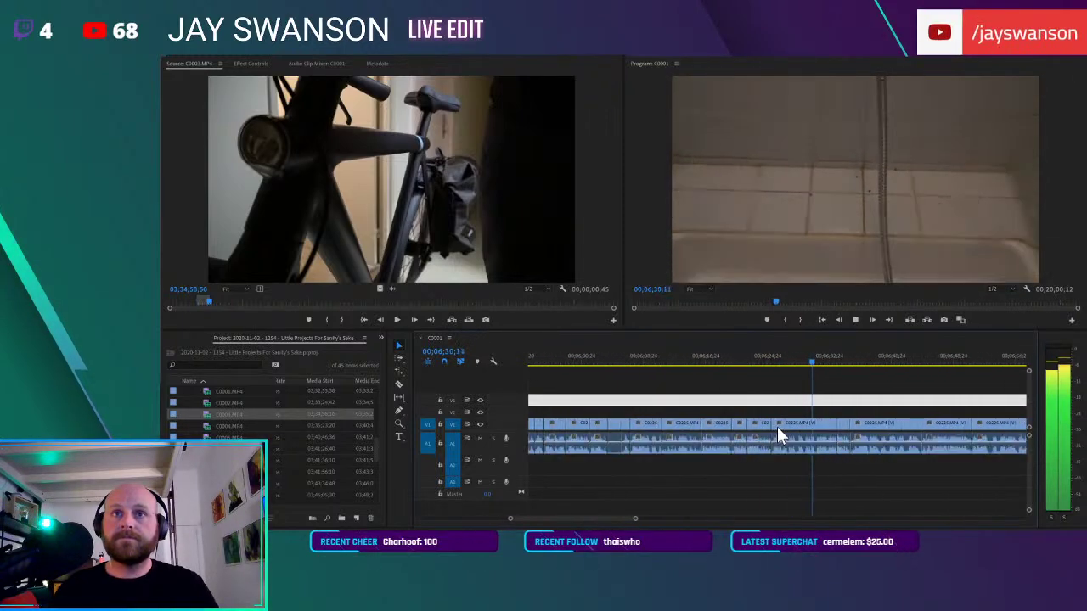
key("equal")
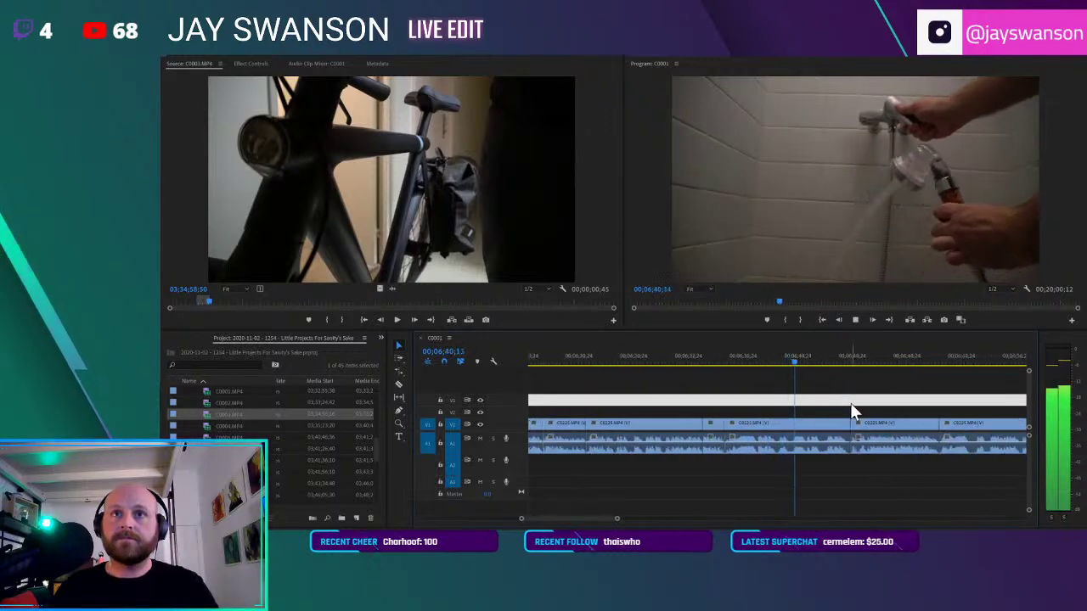
scroll(851, 404, "down", 3)
scroll(841, 411, "down", 1)
scroll(827, 418, "up", 2, "alt")
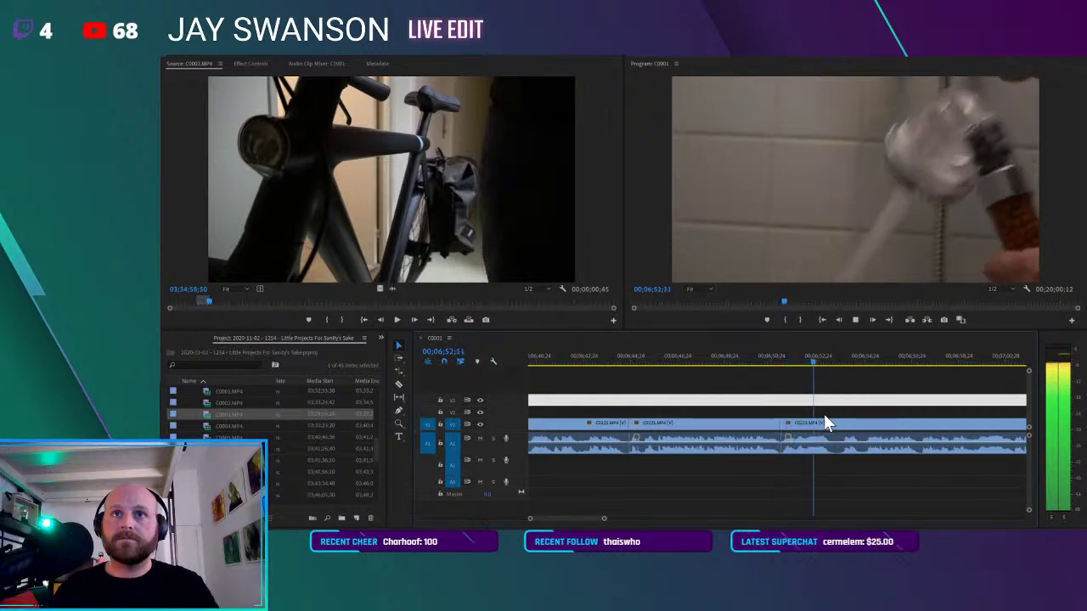
key("minus")
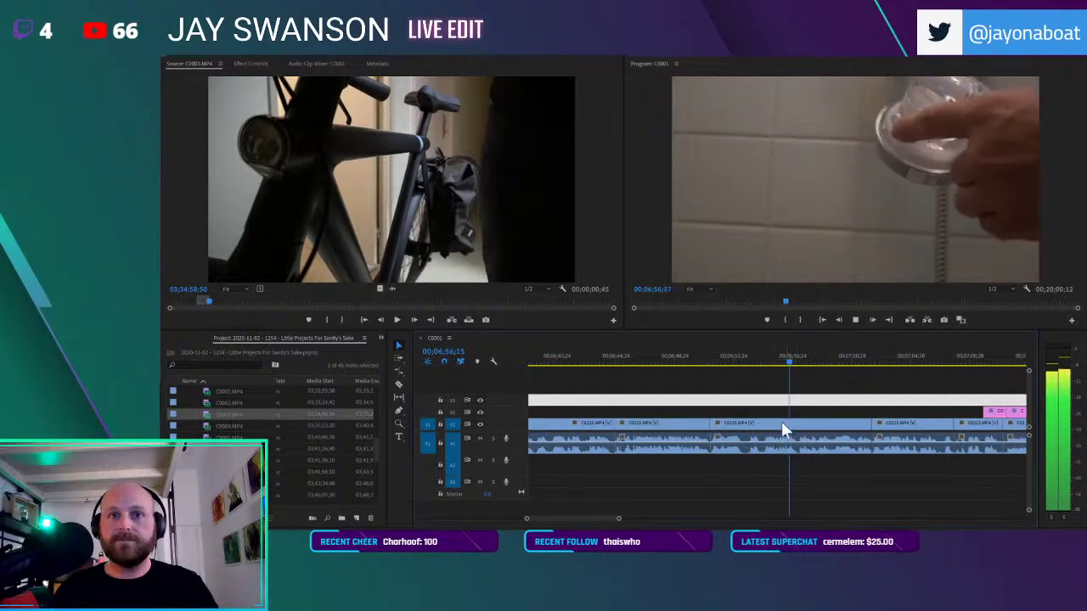
scroll(782, 424, "down", 1)
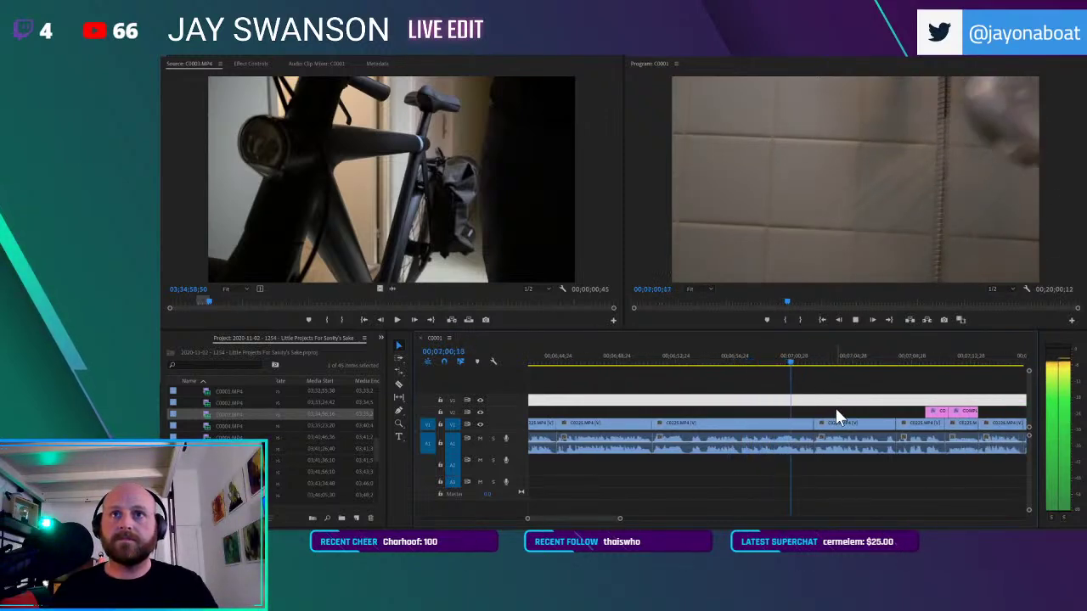
scroll(835, 408, "down", 2)
scroll(836, 409, "up", 3)
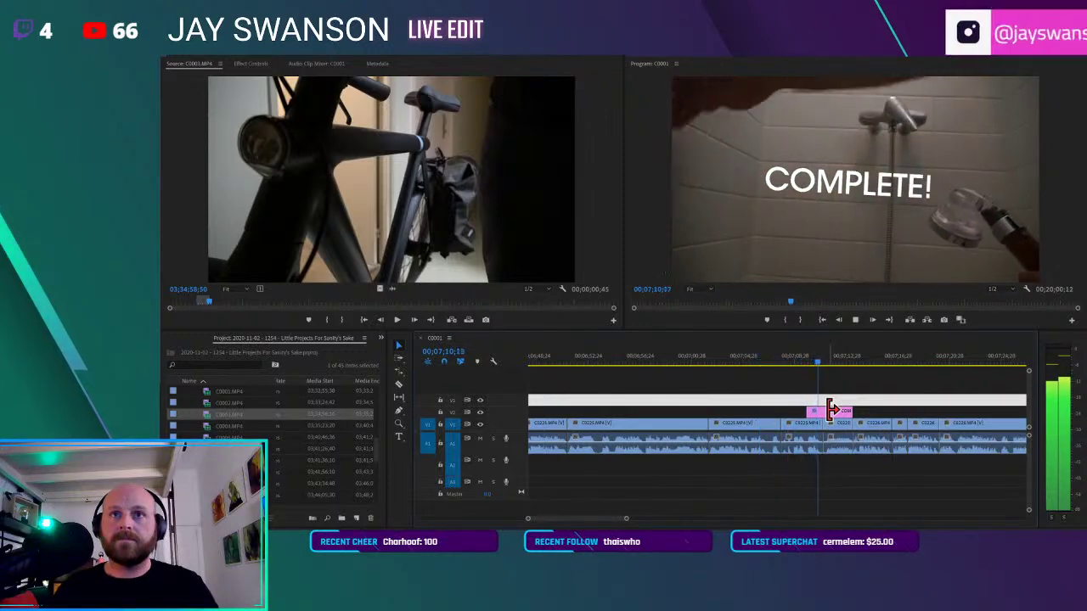
Review the mirror and bike footage following the COMPLETE! title through to about 00;08;17
scroll(831, 413, "down", 2)
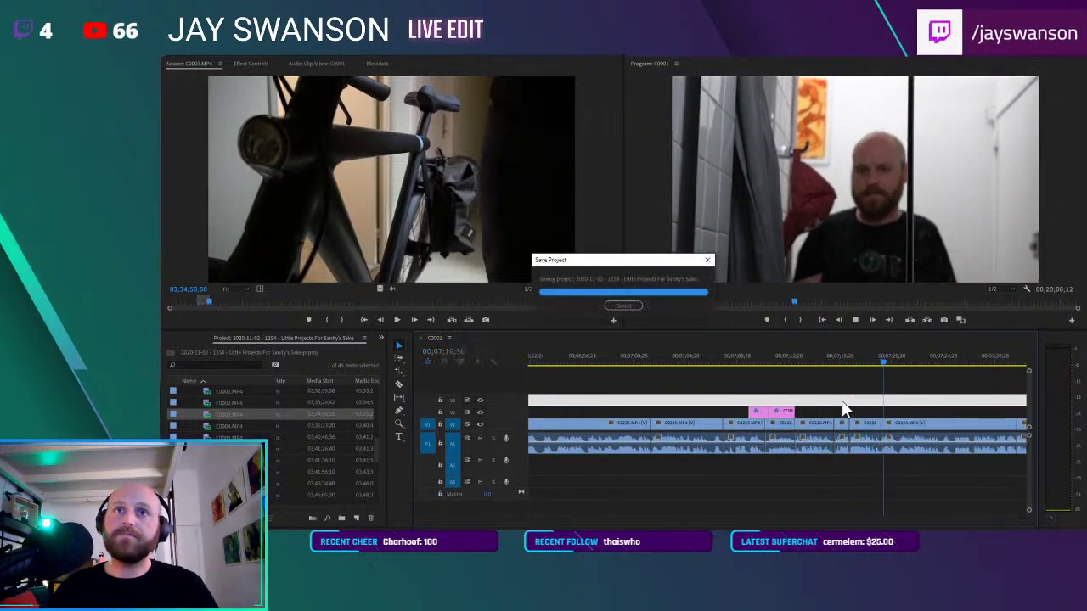
scroll(843, 412, "right", 4)
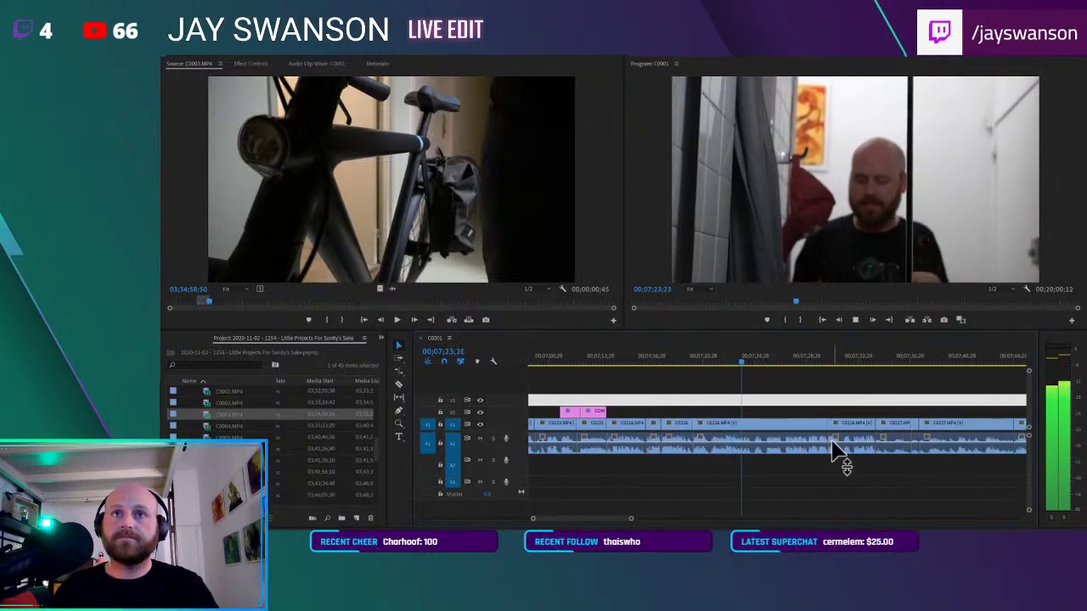
scroll(835, 446, "right", 2)
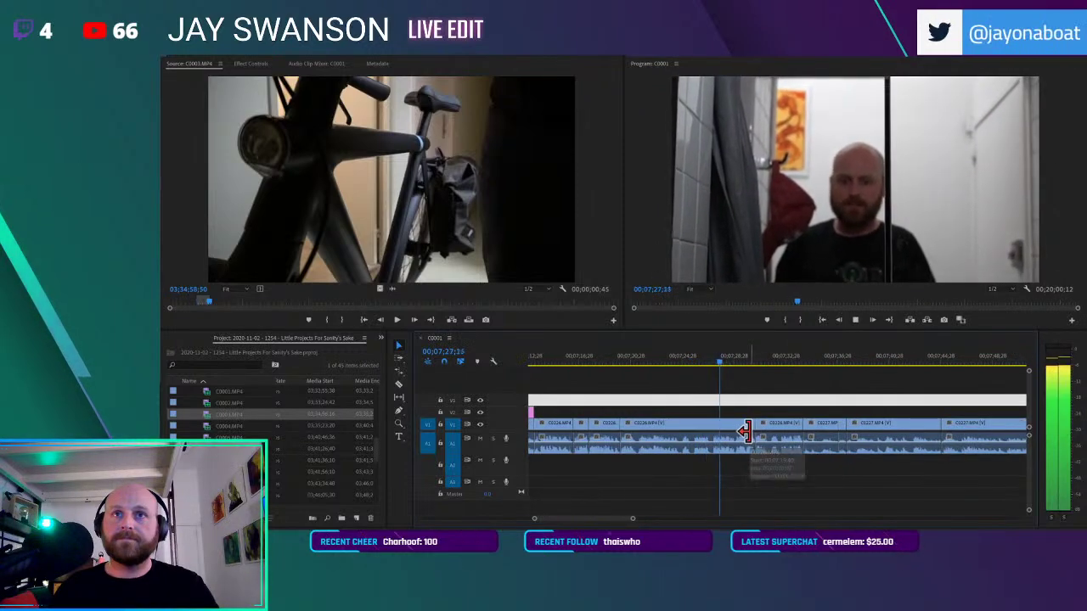
scroll(747, 433, "right", 1)
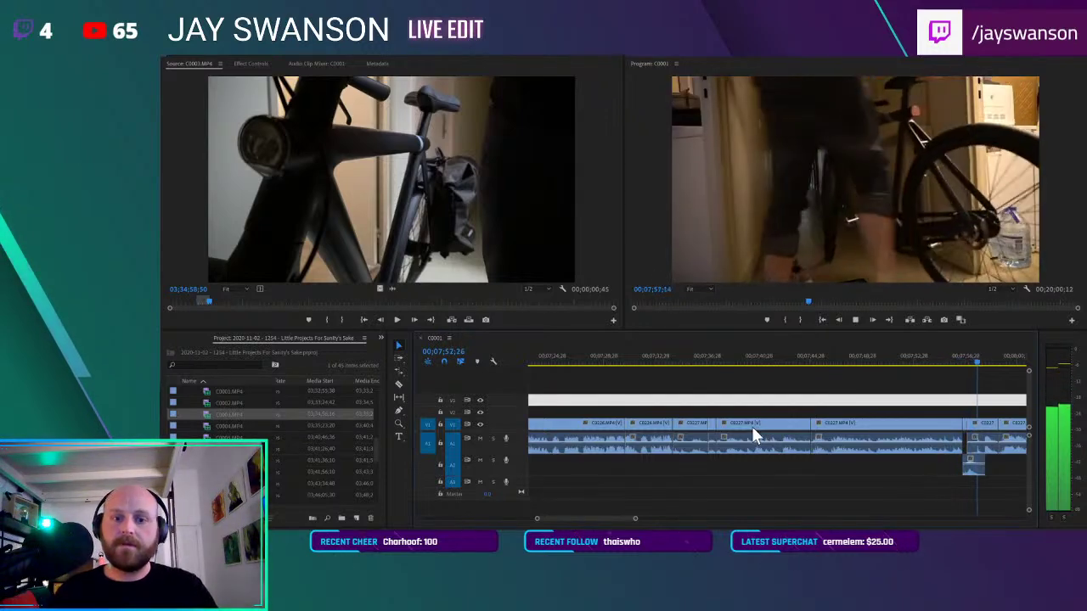
scroll(820, 391, "down", 1)
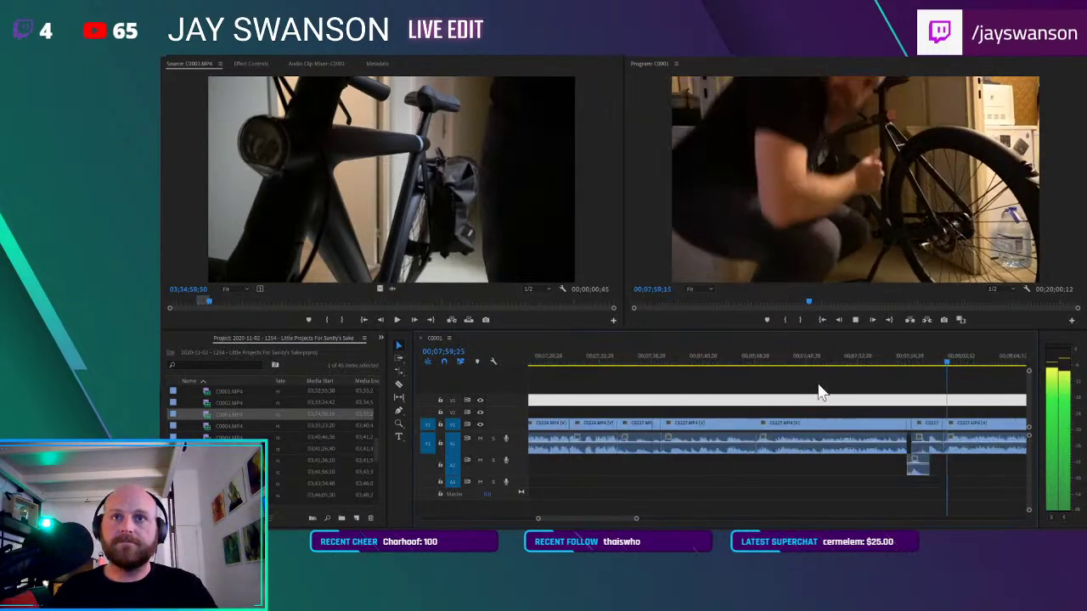
scroll(790, 391, "down", 4)
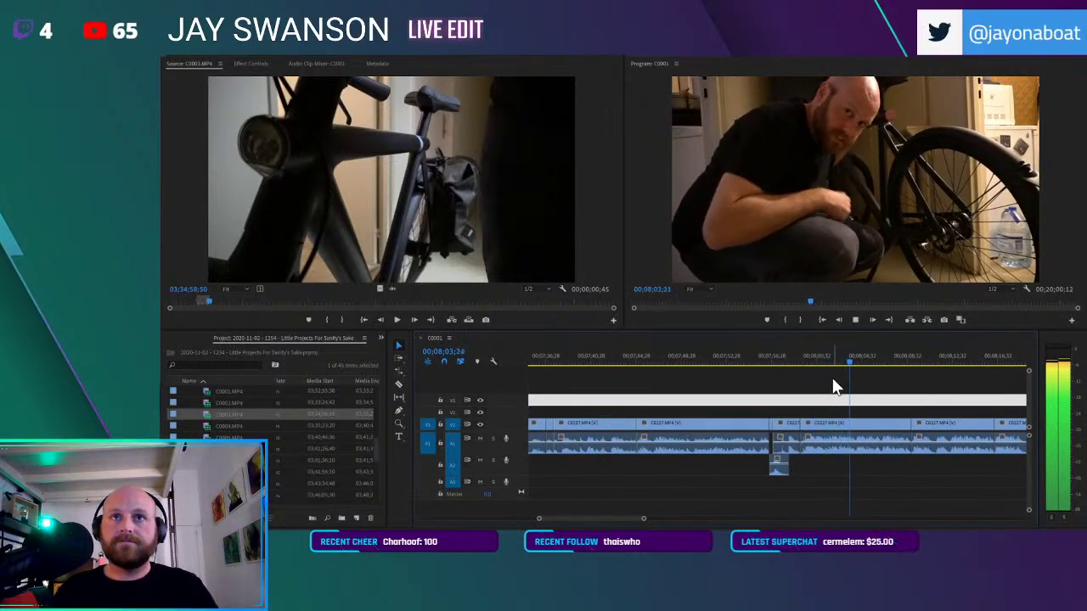
scroll(834, 386, "down", 2)
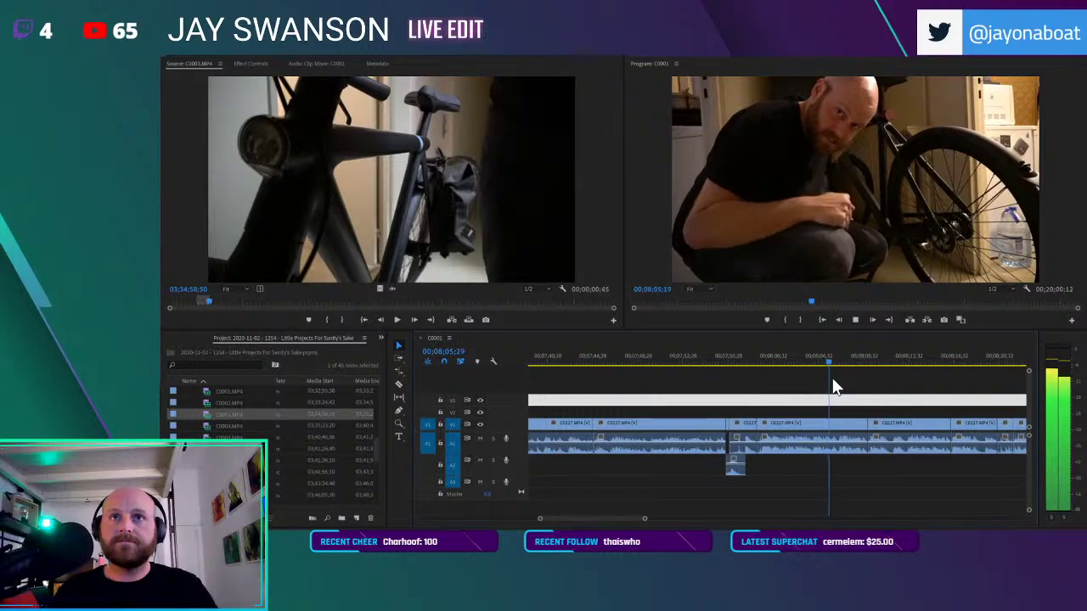
scroll(871, 416, "down", 2)
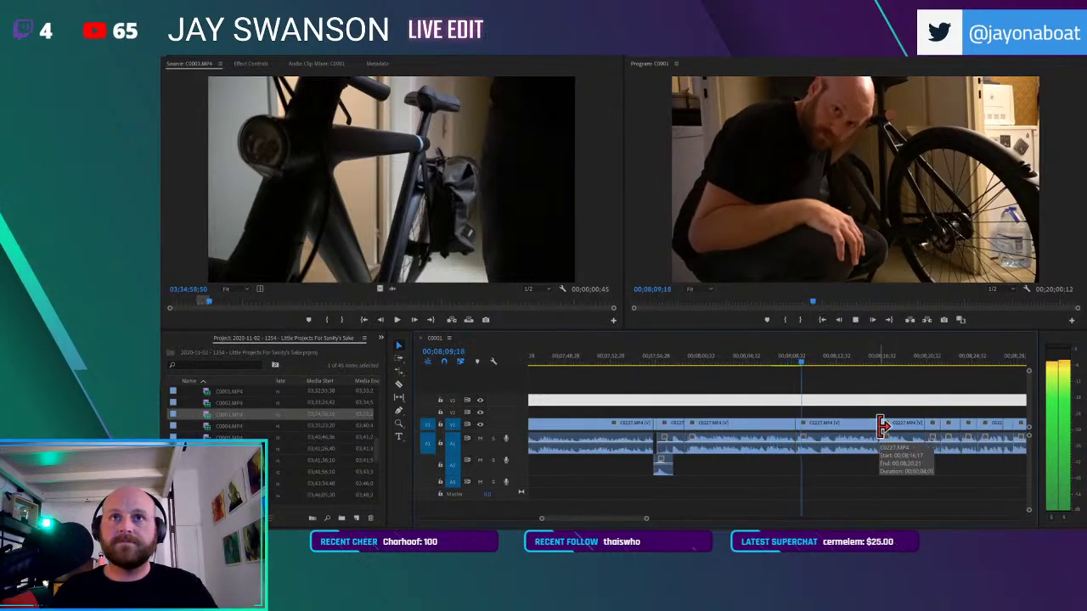
scroll(880, 427, "down", 2)
scroll(802, 439, "up", 2)
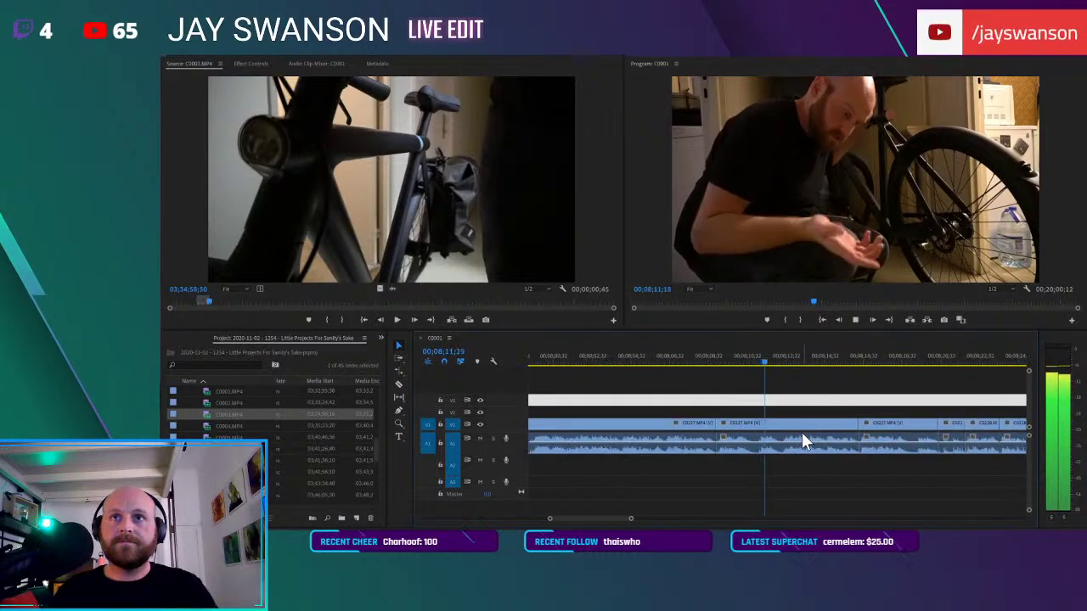
scroll(801, 439, "down", 1)
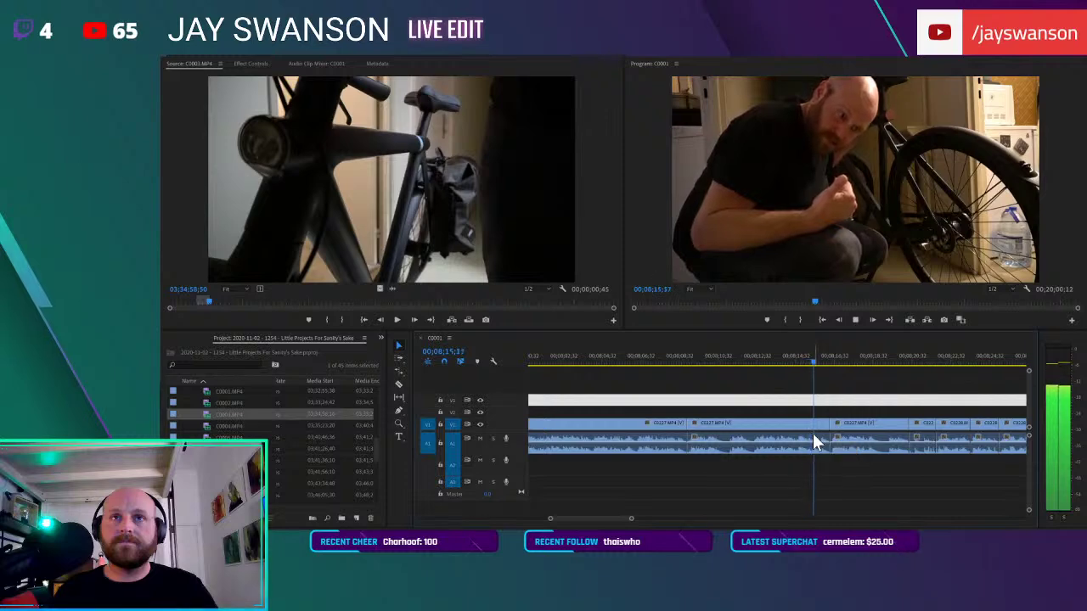
scroll(813, 433, "up", 2)
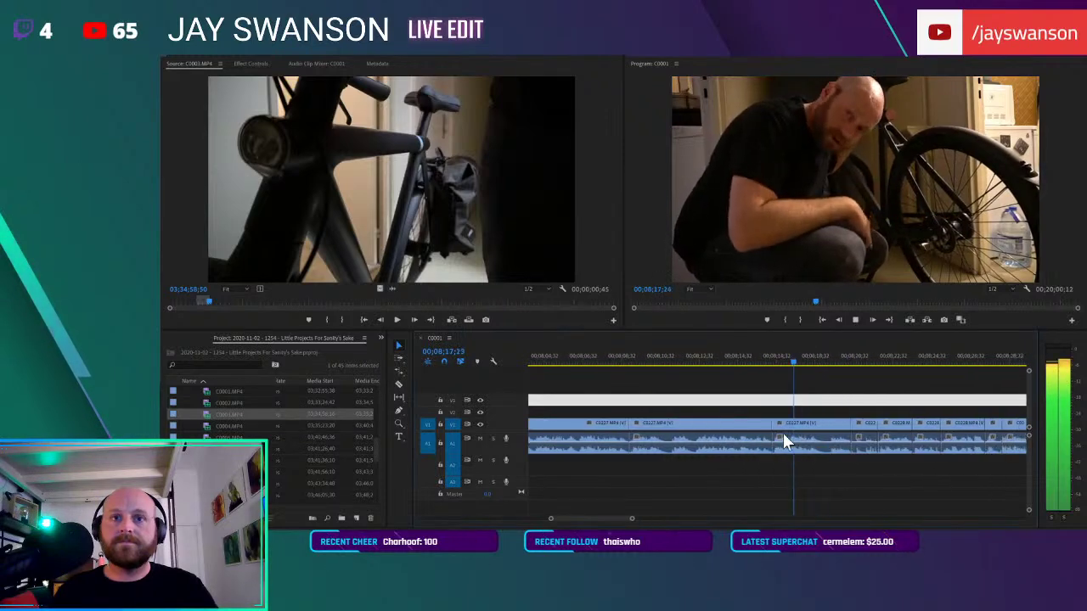
Remove about half a second from the bike talk at about 00;08;16 by moving all following clips earlier, and play on to about 00;08;28
left_click(723, 361)
key("a")
key("space")
key("space")
left_click_drag(797, 430, 783, 435)
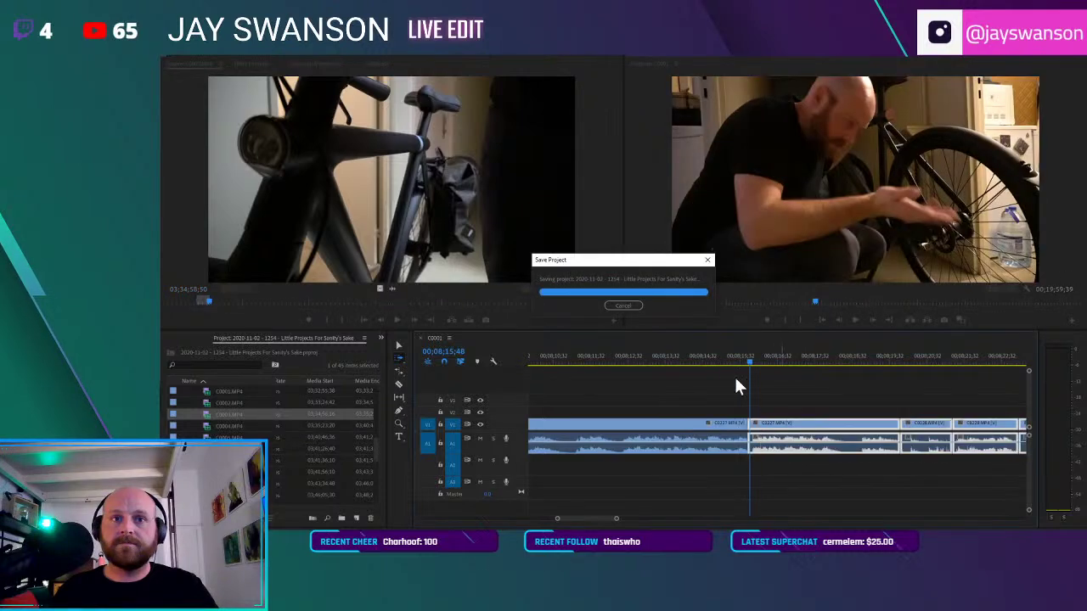
key("space")
scroll(774, 404, "down", 2)
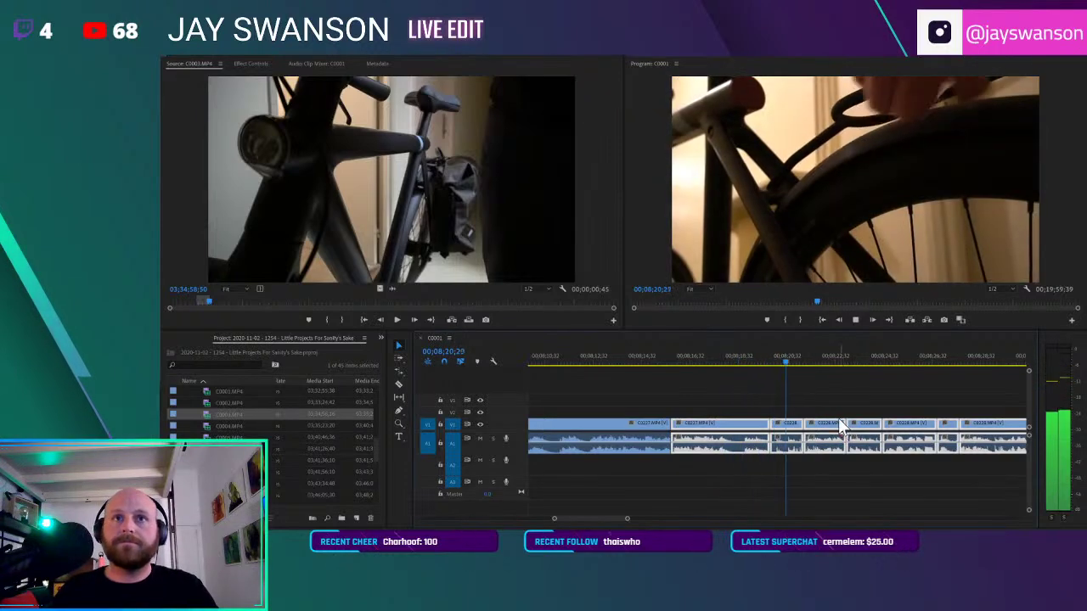
scroll(843, 429, "down", 2)
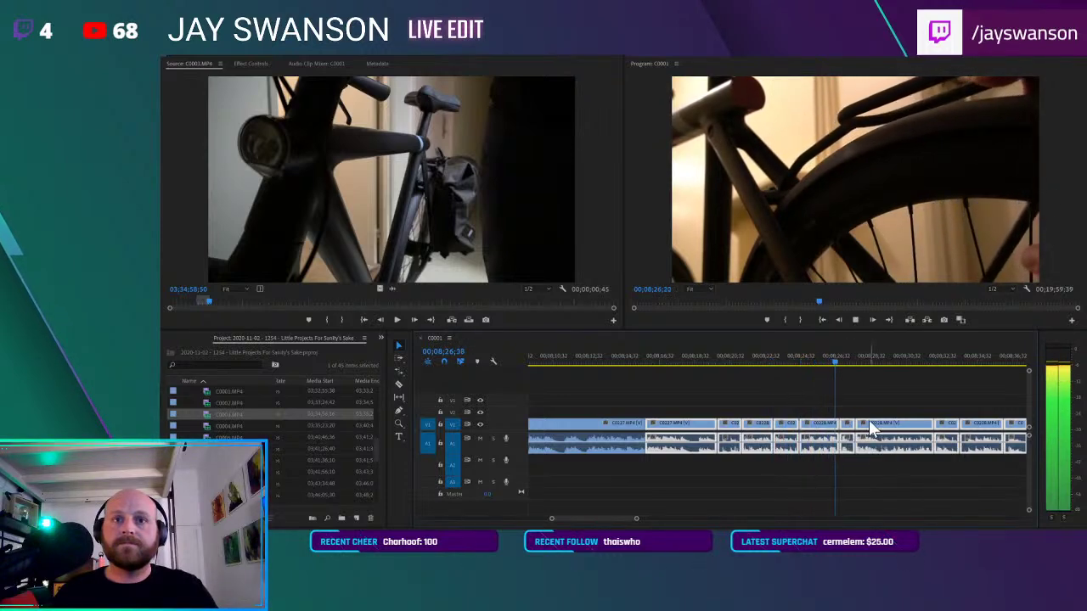
scroll(868, 420, "down", 1)
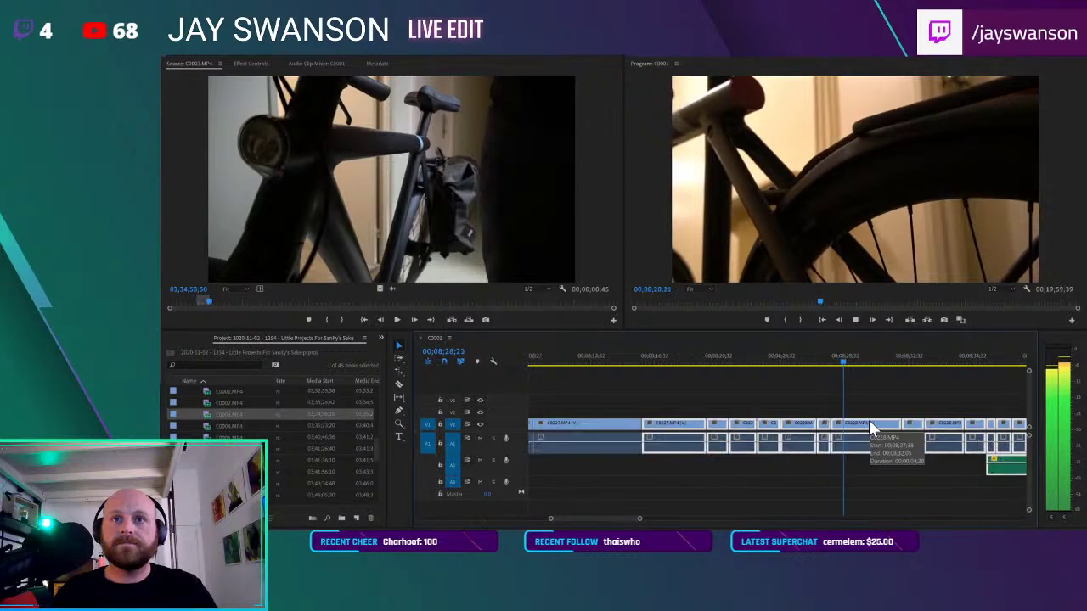
Shorten the rear wheel close-up by about 3 seconds, moving all following clips earlier to start at about 00;08;29, replay the join and save
key("minus")
left_click(847, 402)
key("a")
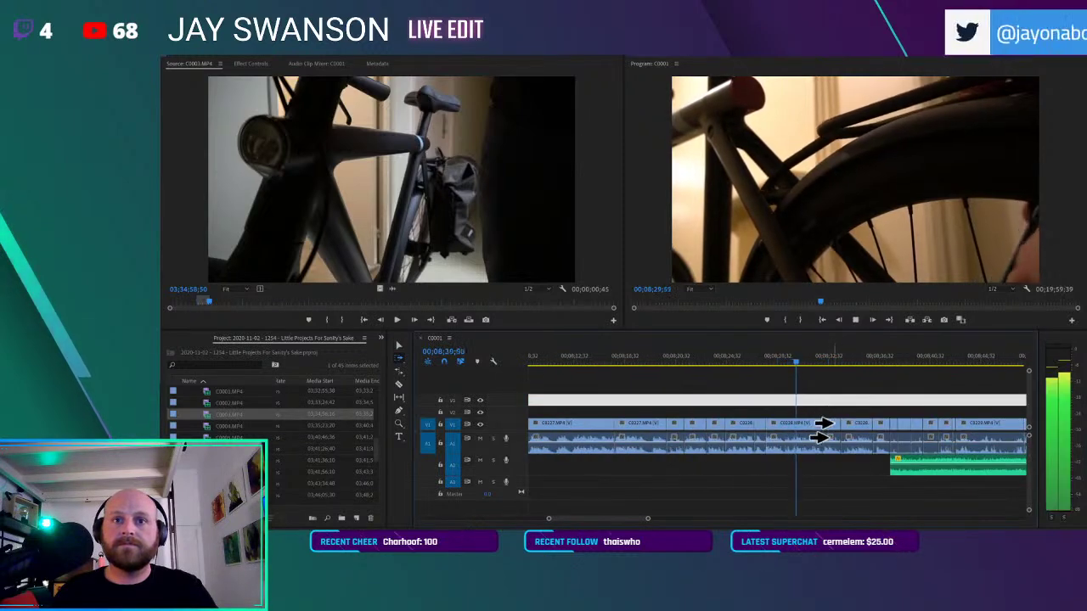
left_click_drag(821, 437, 791, 437)
left_click(767, 360)
key("space")
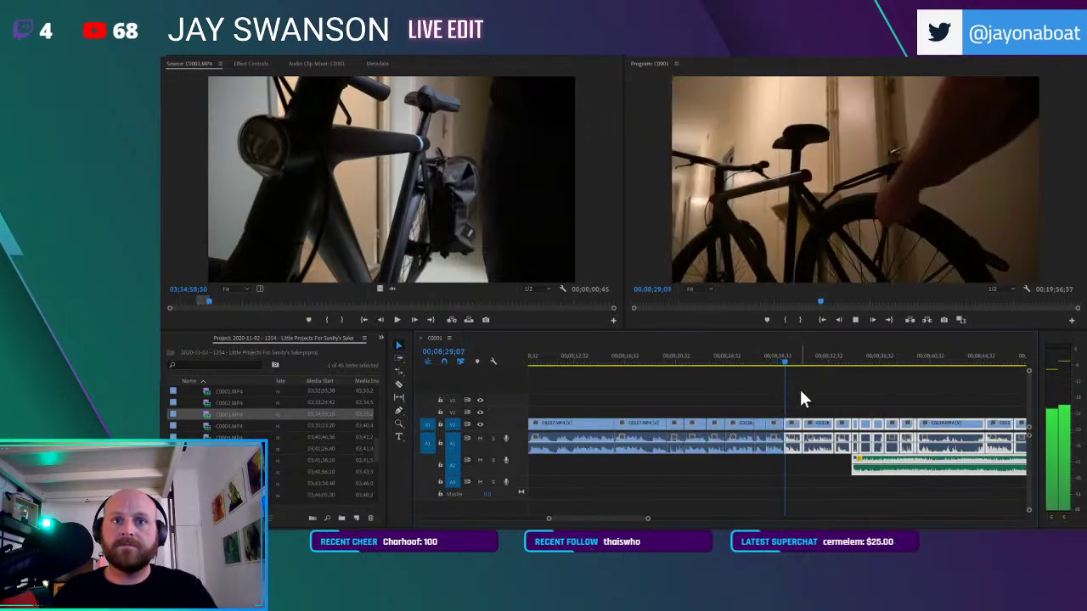
key("ctrl+s")
scroll(825, 422, "down", 1)
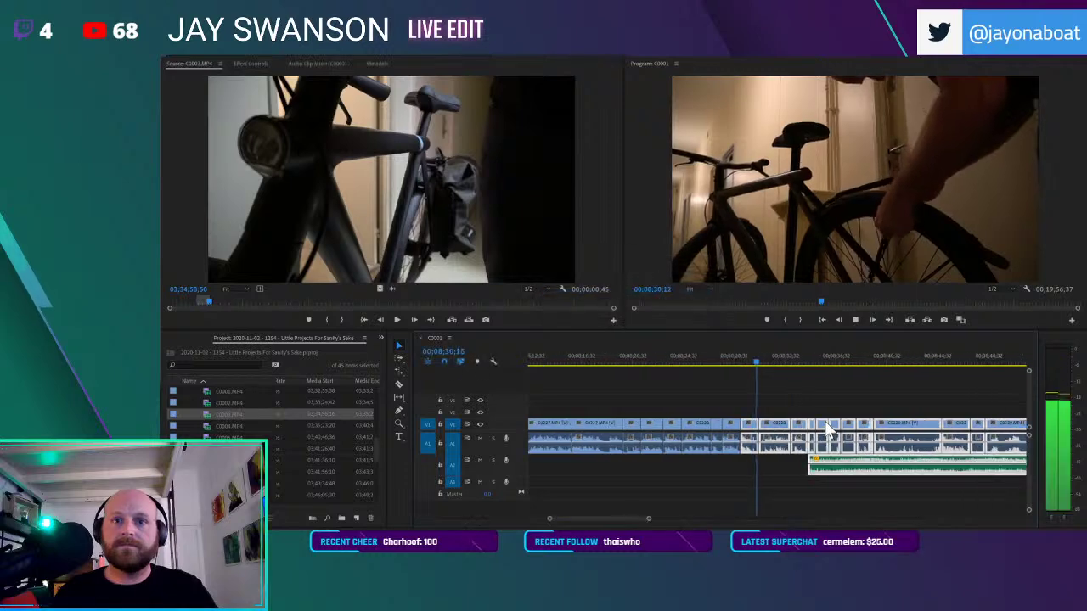
Remove about 1.5 seconds from the rear wheel footage at about 00;08;31, moving all following clips earlier, and replay the join
left_click(821, 376)
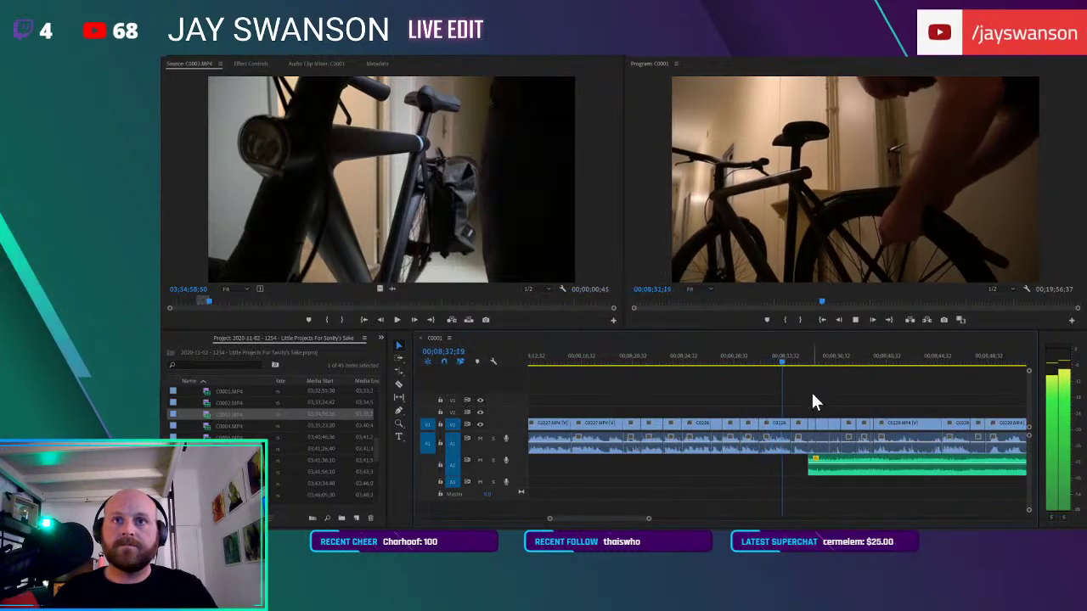
left_click(749, 360)
key("space")
scroll(780, 432, "up", 1)
key("a")
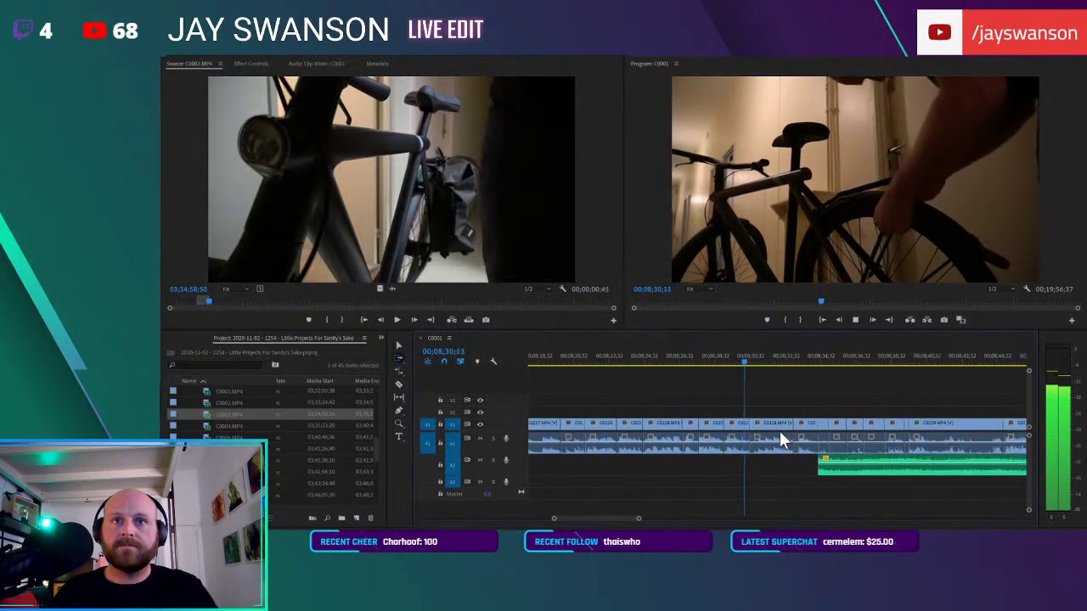
key("space")
mouse_move(755, 423)
left_mouse_down()
mouse_move(782, 425)
mouse_move(751, 435)
left_mouse_up()
left_click(730, 361)
key("space")
key("a")
left_click(730, 360)
key("space")
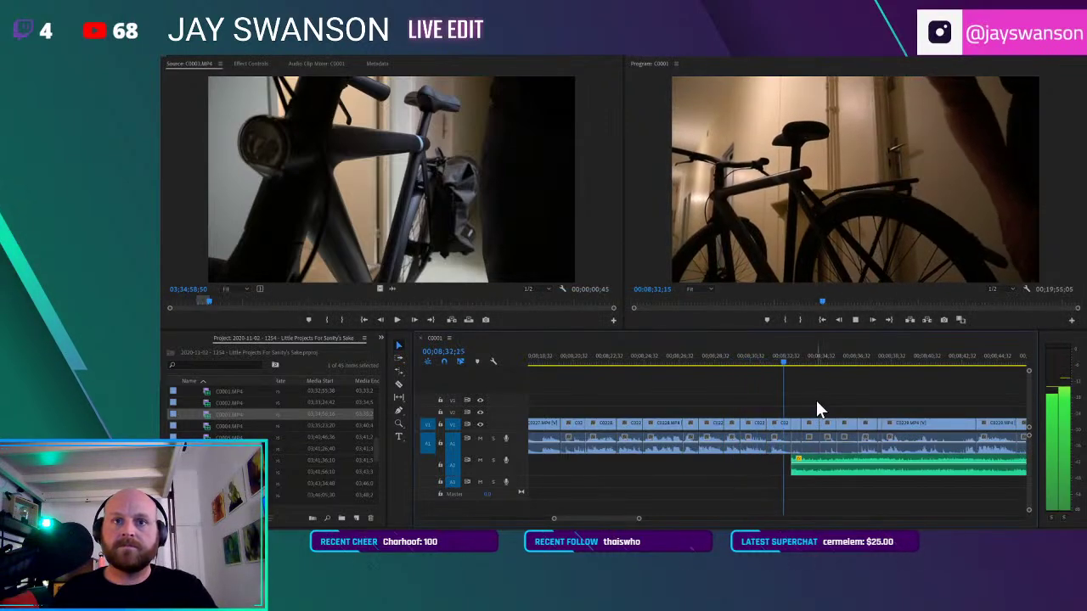
Start the music about half a second earlier, at about 00;08;32, fade in its opening with a volume keyframe, and save
left_click(783, 358)
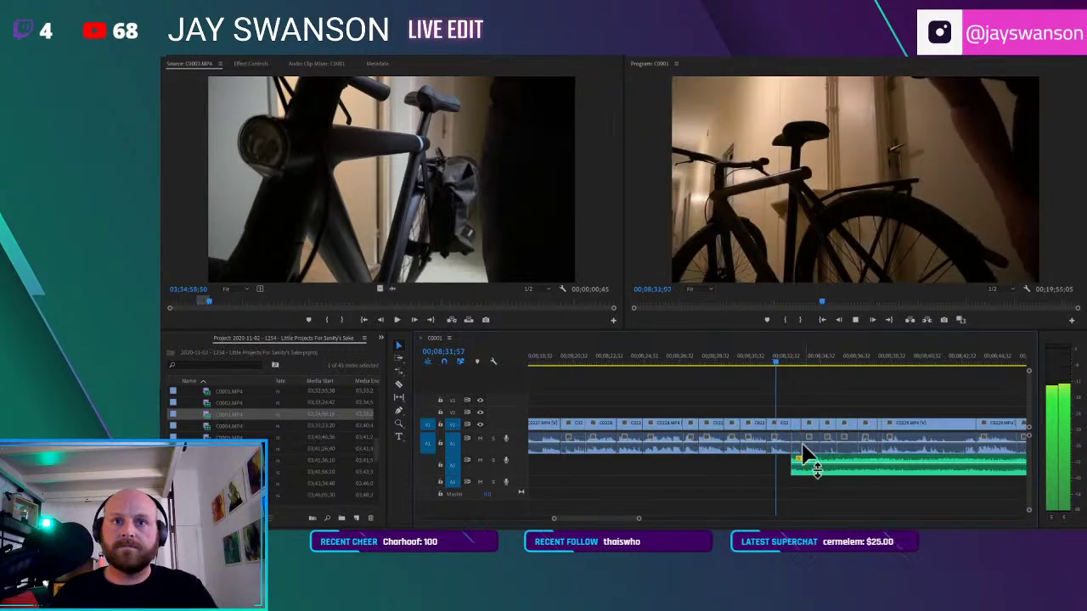
key("space")
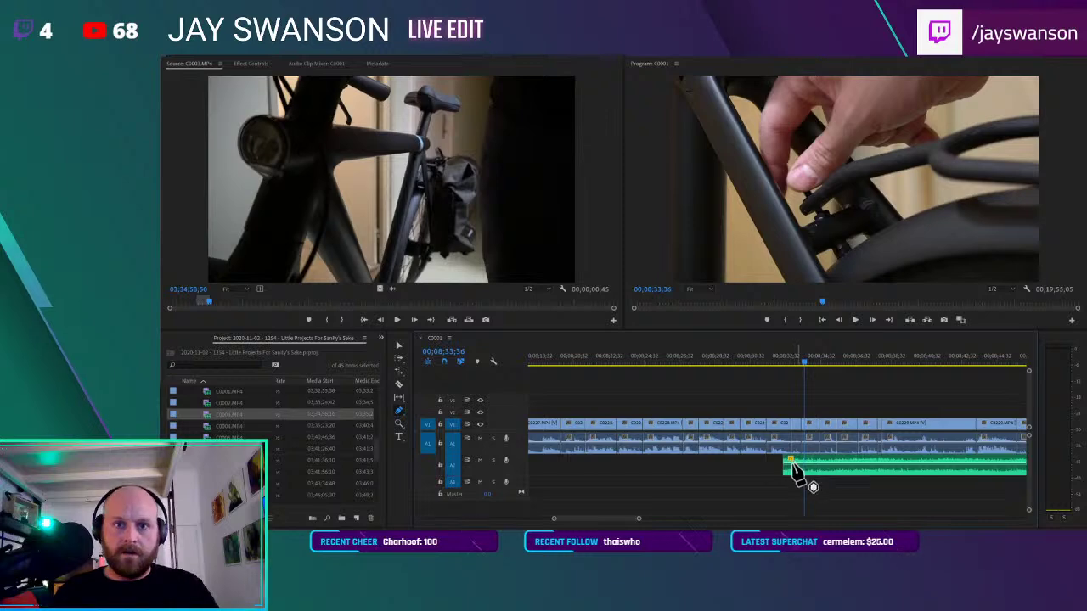
left_click(791, 463)
key("ctrl+s")
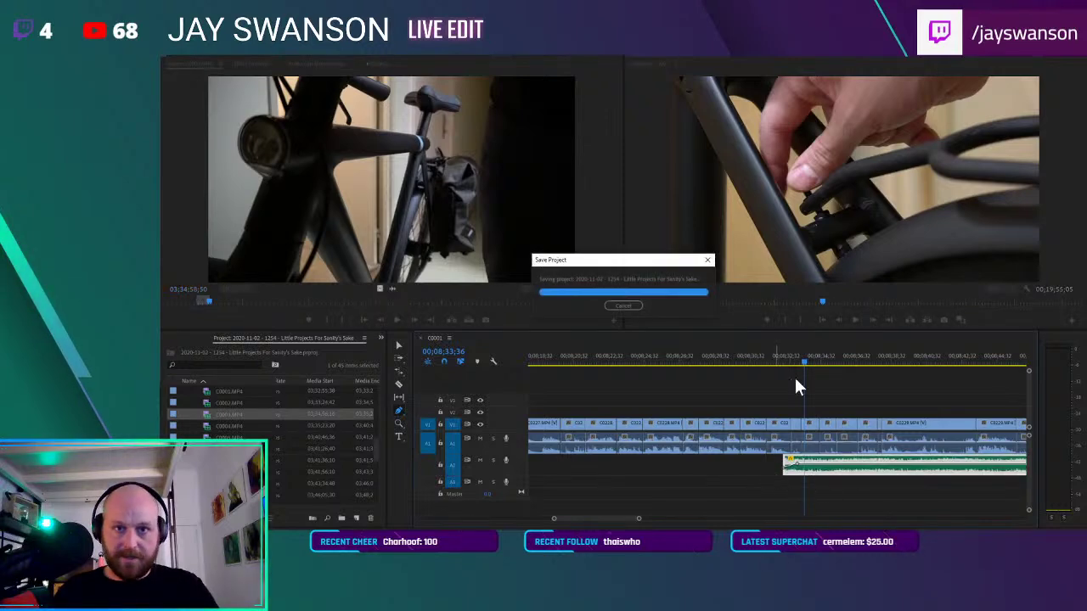
key("v")
left_click(783, 355)
key("space")
key("space")
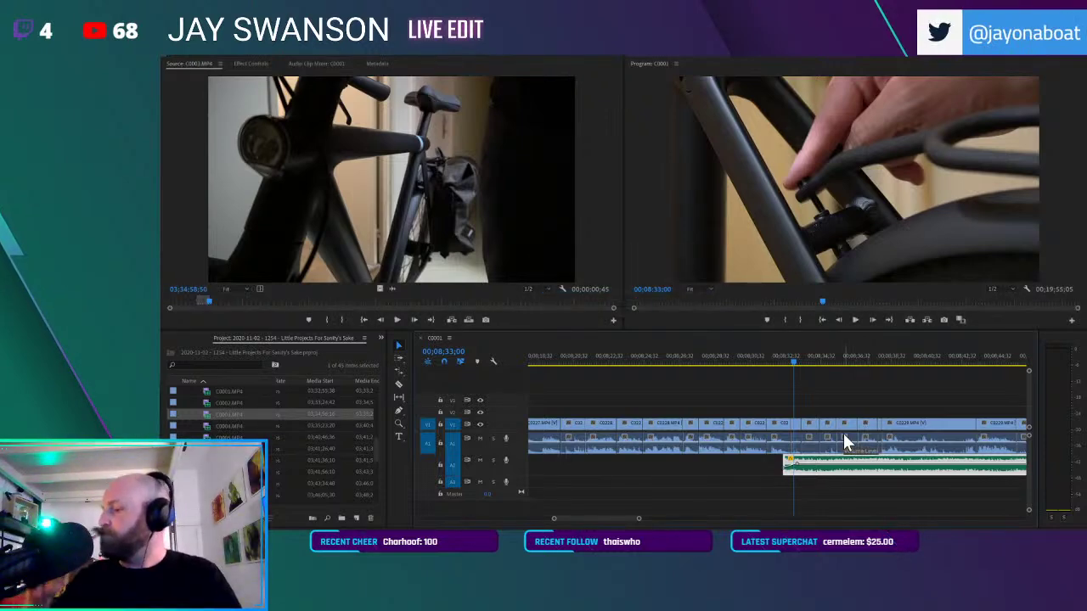
key("ctrl+s")
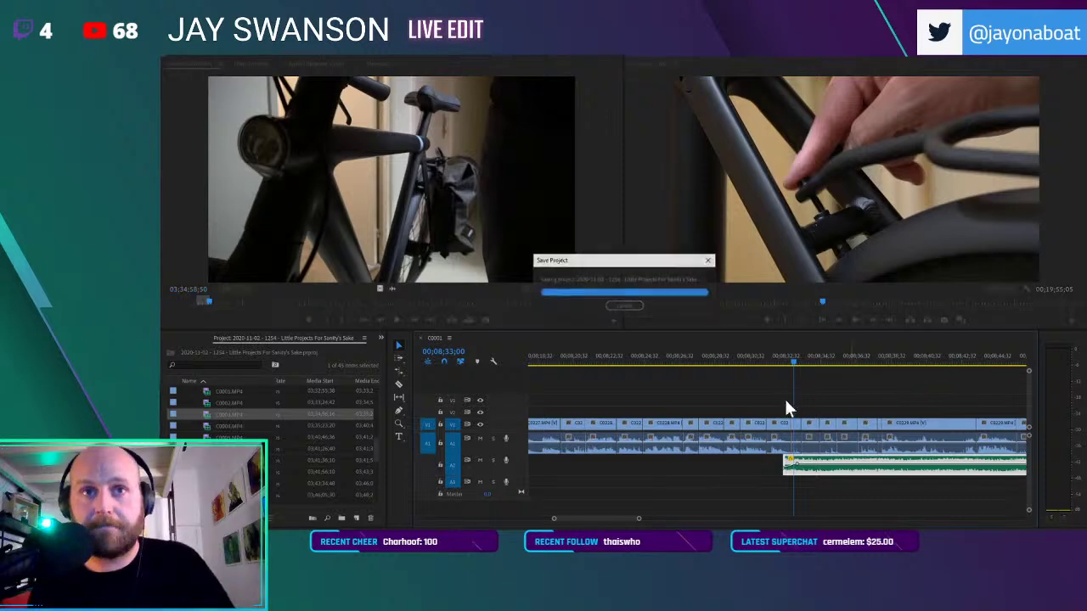
Review the music entry and the bike repair footage from about 00;08;32 through to about 00;08;48
left_click(775, 375)
key("space")
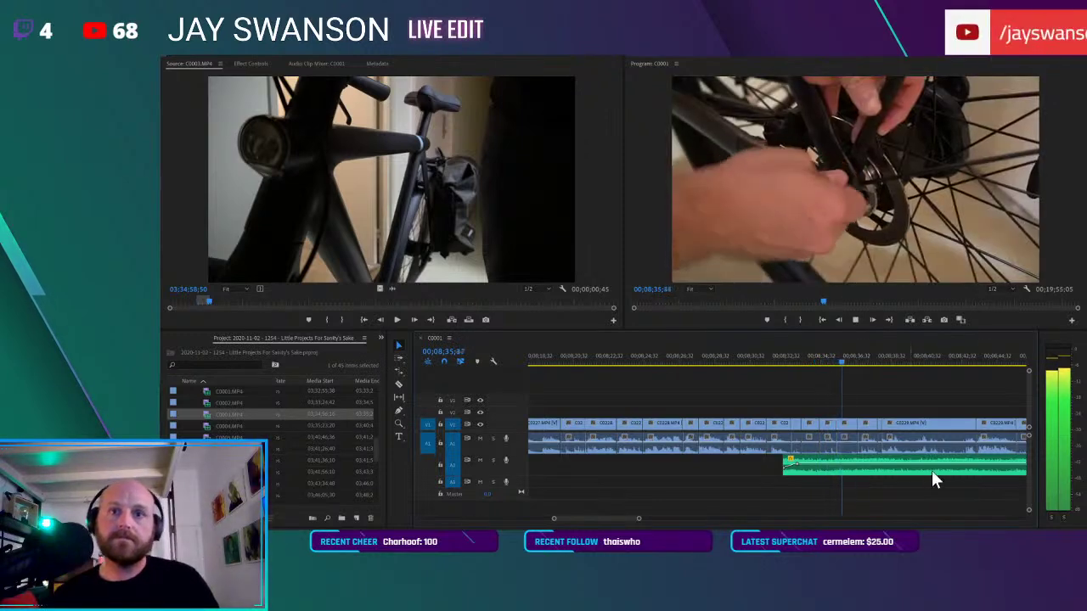
left_click(770, 364)
scroll(826, 410, "up", 3)
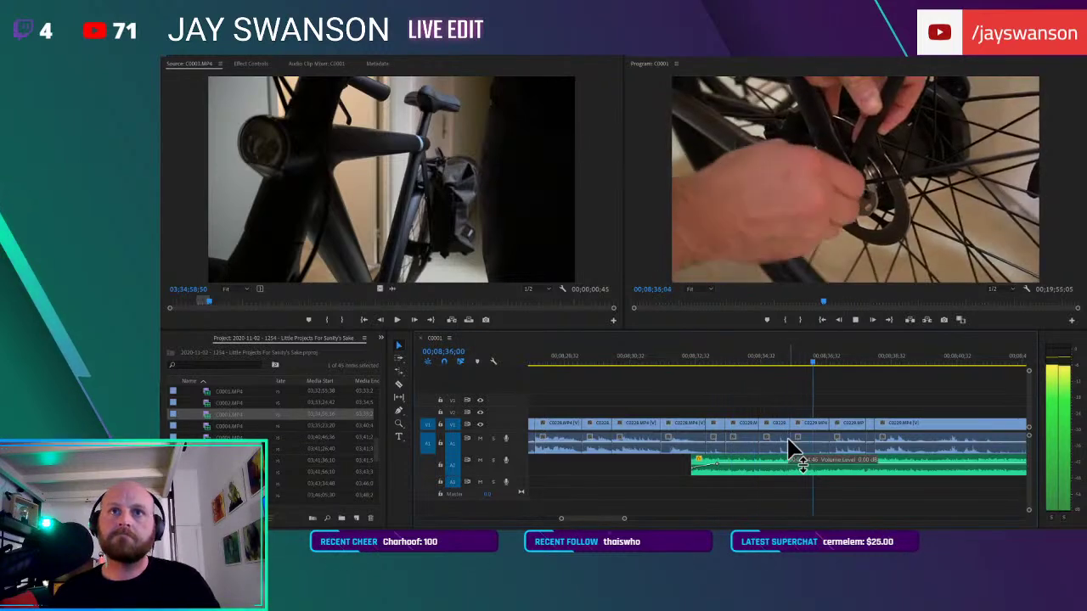
scroll(788, 438, "right", 1)
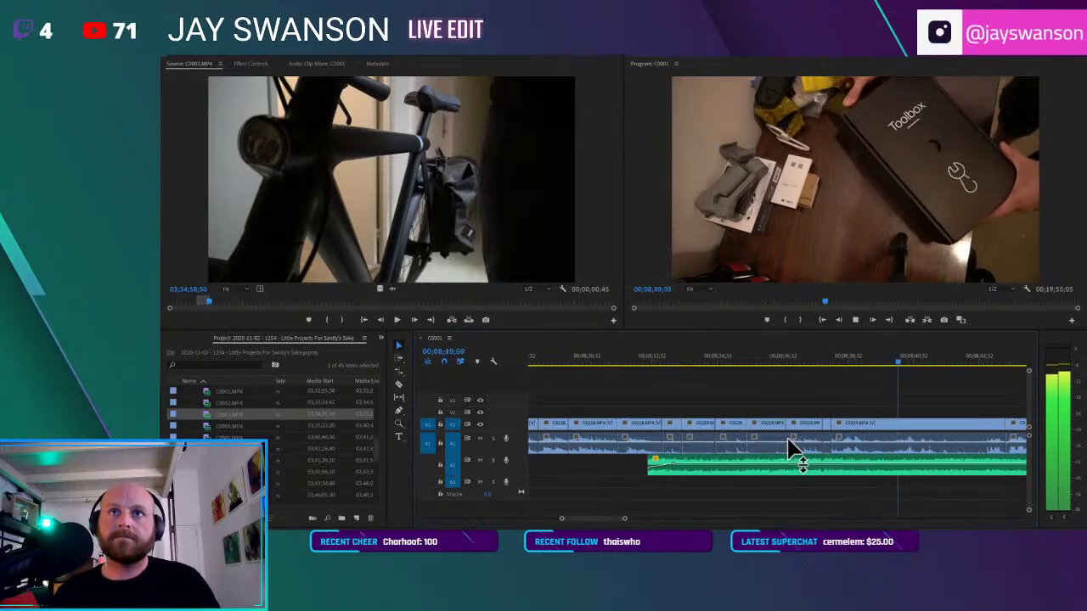
scroll(788, 442, "right", 3)
scroll(788, 449, "down", 2)
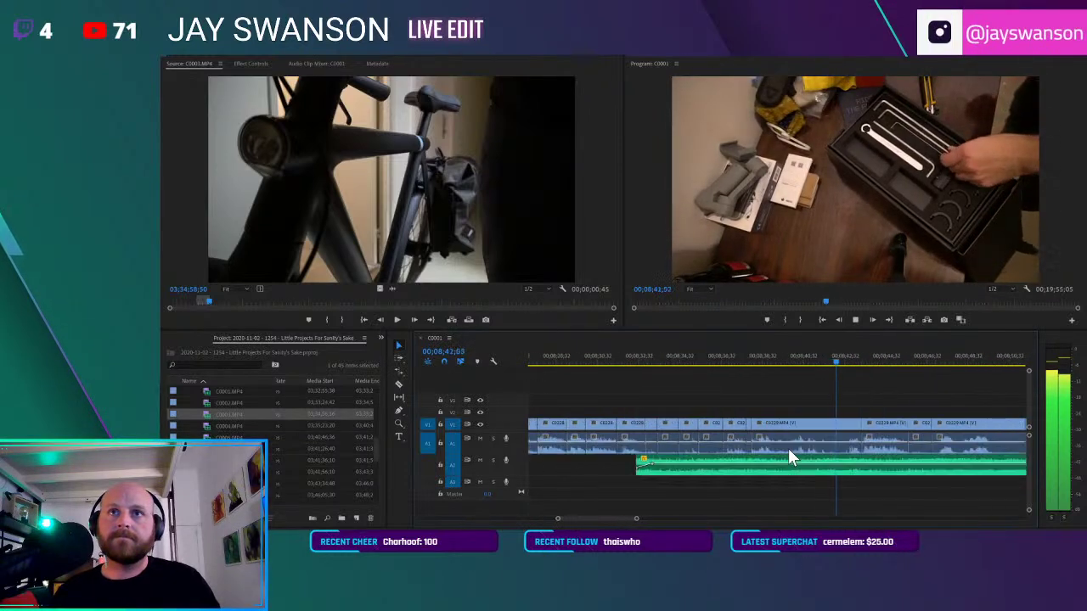
scroll(788, 449, "right", 3)
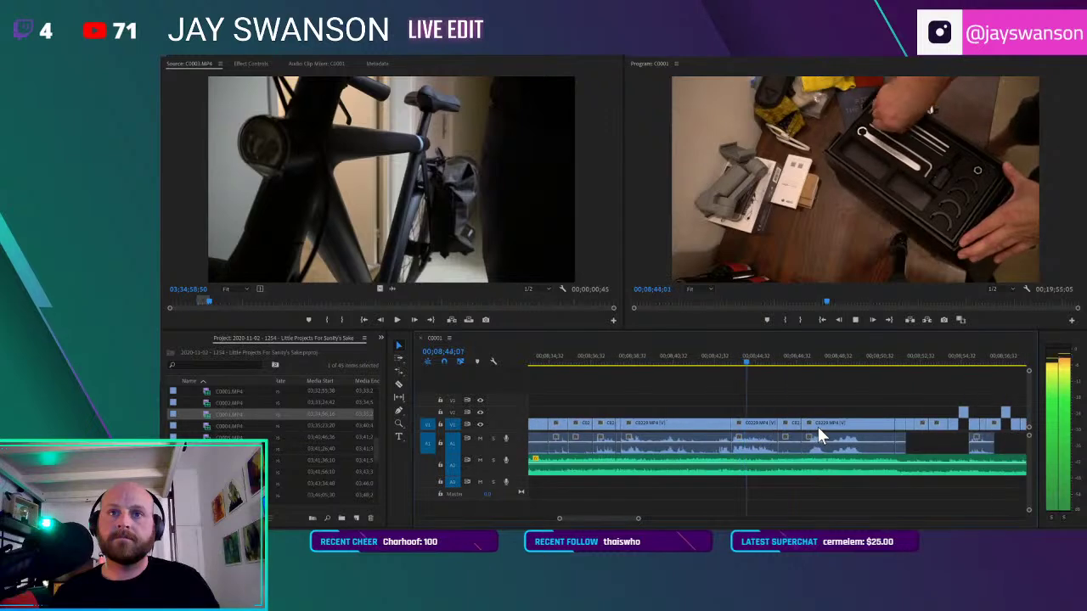
scroll(818, 427, "right", 1)
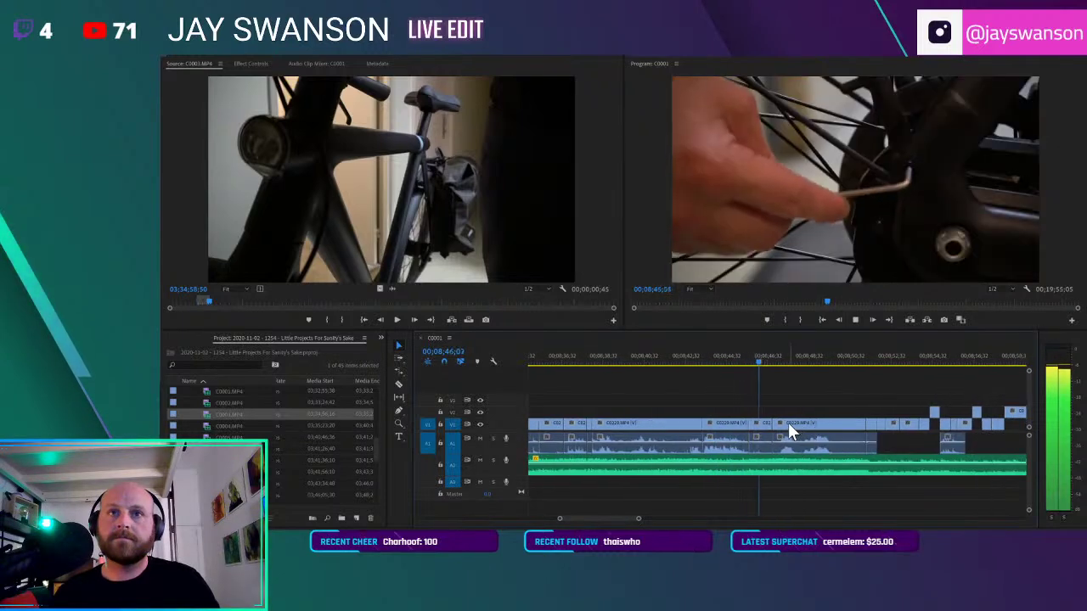
scroll(792, 425, "right", 1)
scroll(792, 425, "right", 2)
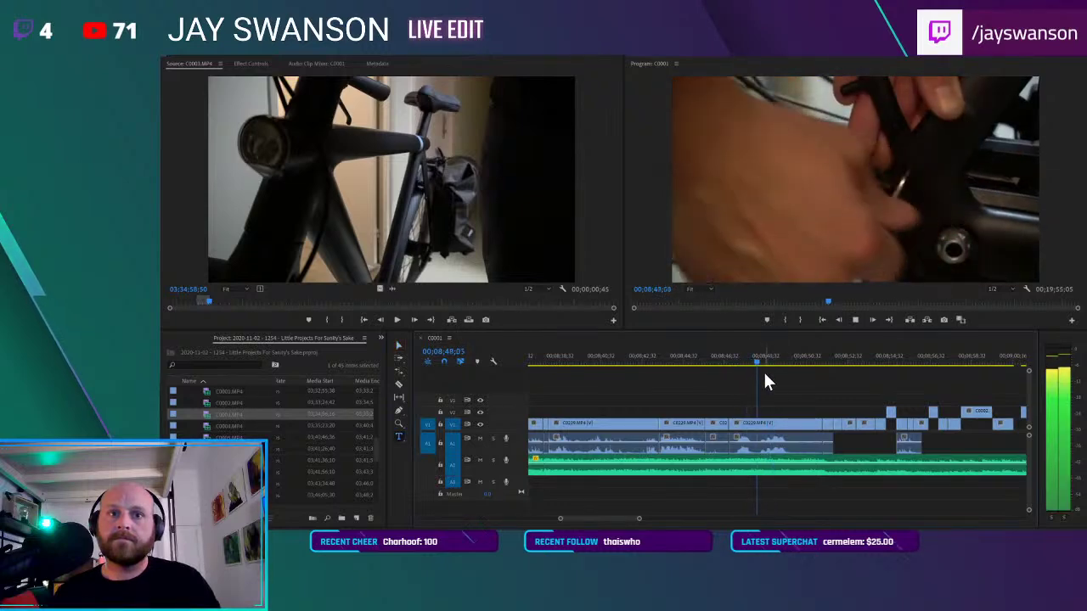
Add a SUCCESS! text title over the wheel close-up at 00;08;48;20, enlarge it and place it over the hand
key("space")
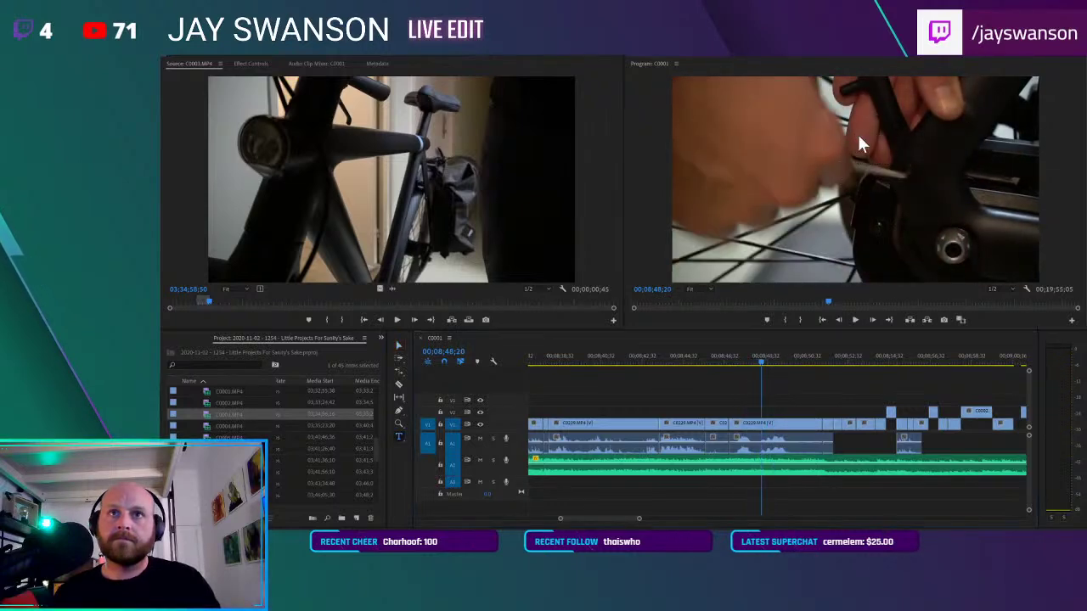
left_click(859, 132)
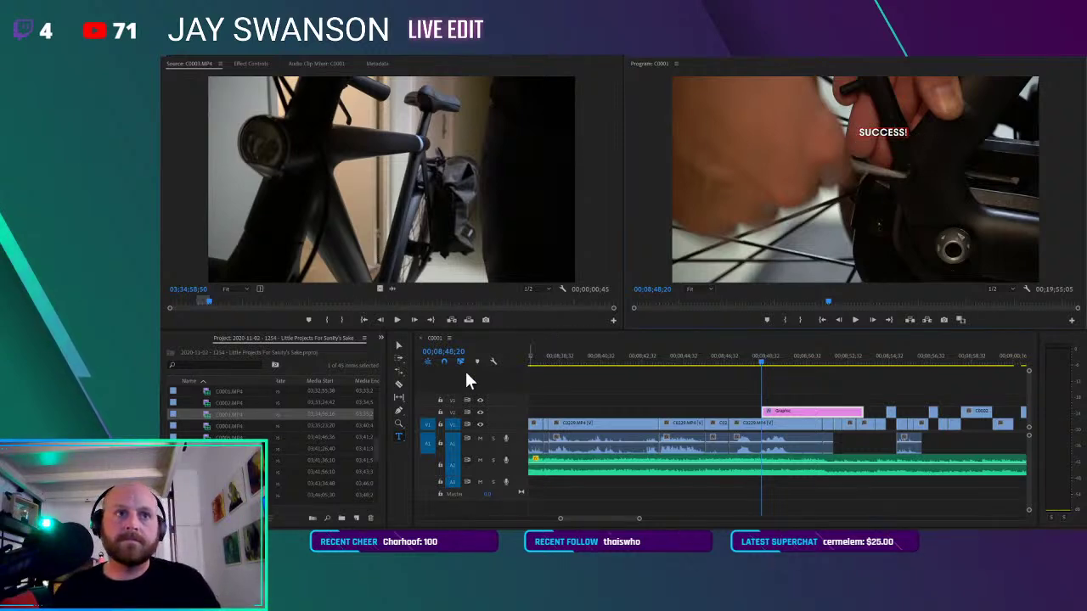
left_click(398, 346)
left_click_drag(897, 132, 823, 209)
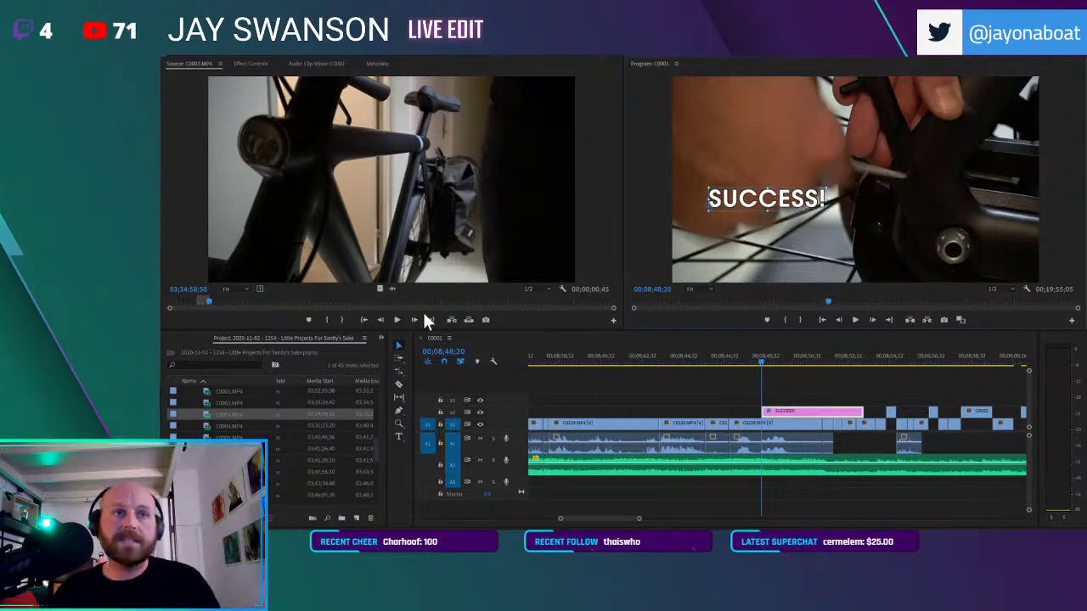
Remove the stroke from the SUCCESS! title, keeping only its white fill
left_click(249, 64)
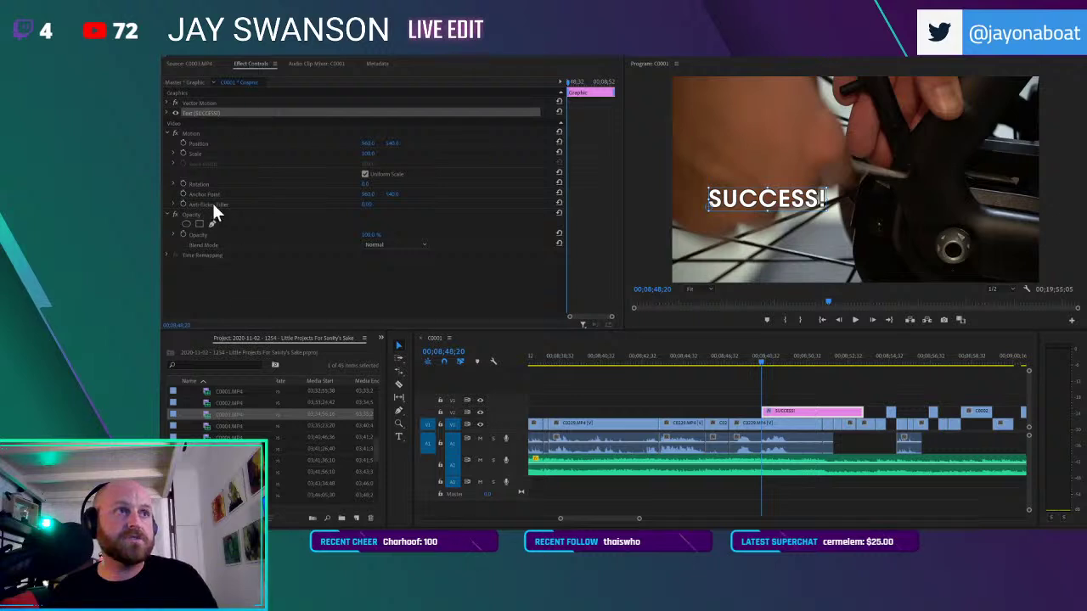
left_click(168, 114)
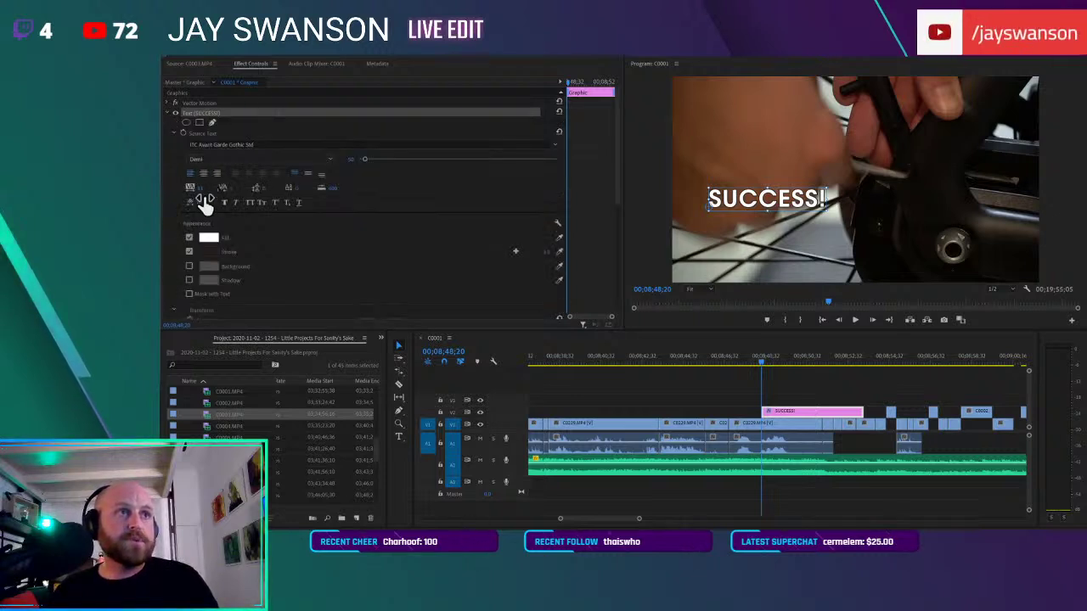
left_click(189, 251)
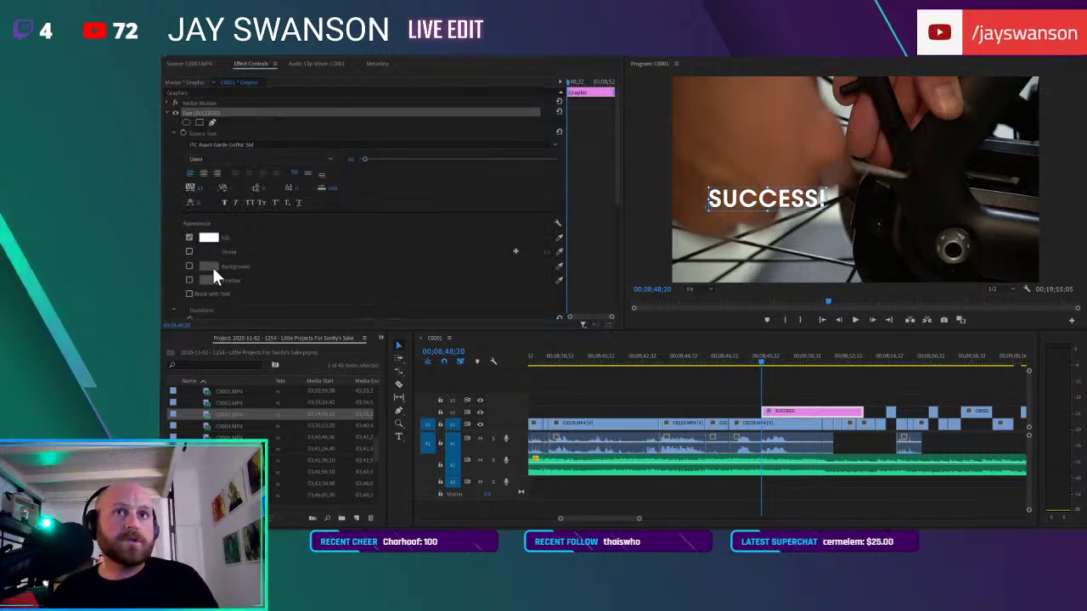
Move the SUCCESS! title onto the moving forearm, nearer the bike frame, and trim its start to 00;08;49;12
left_click(801, 390)
key("space")
left_click_drag(761, 361, 781, 365)
left_click_drag(773, 199, 902, 178)
left_click_drag(783, 353, 780, 352)
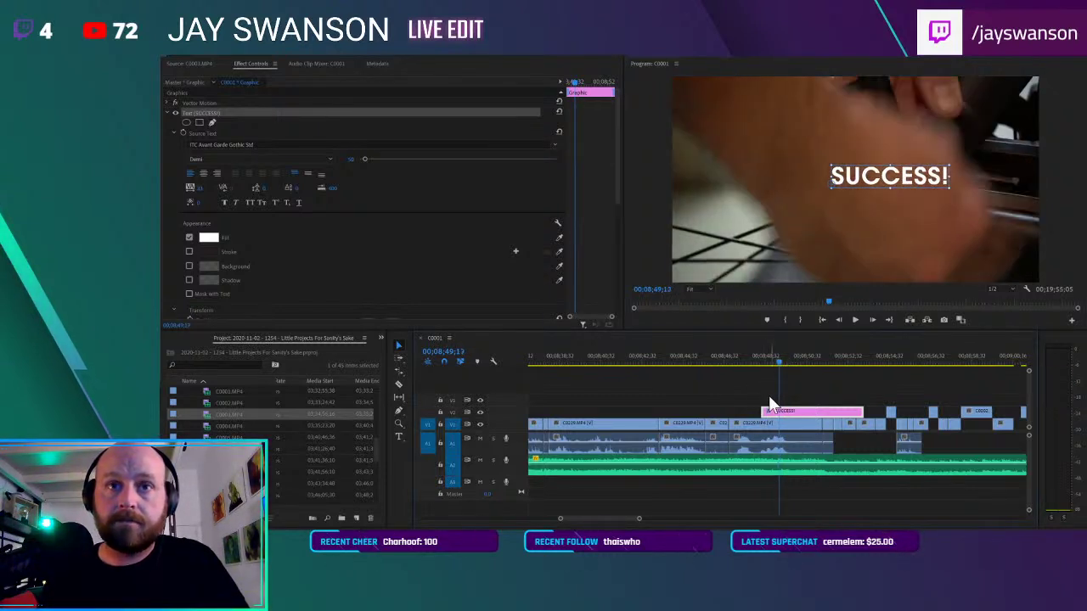
left_click_drag(763, 412, 780, 412)
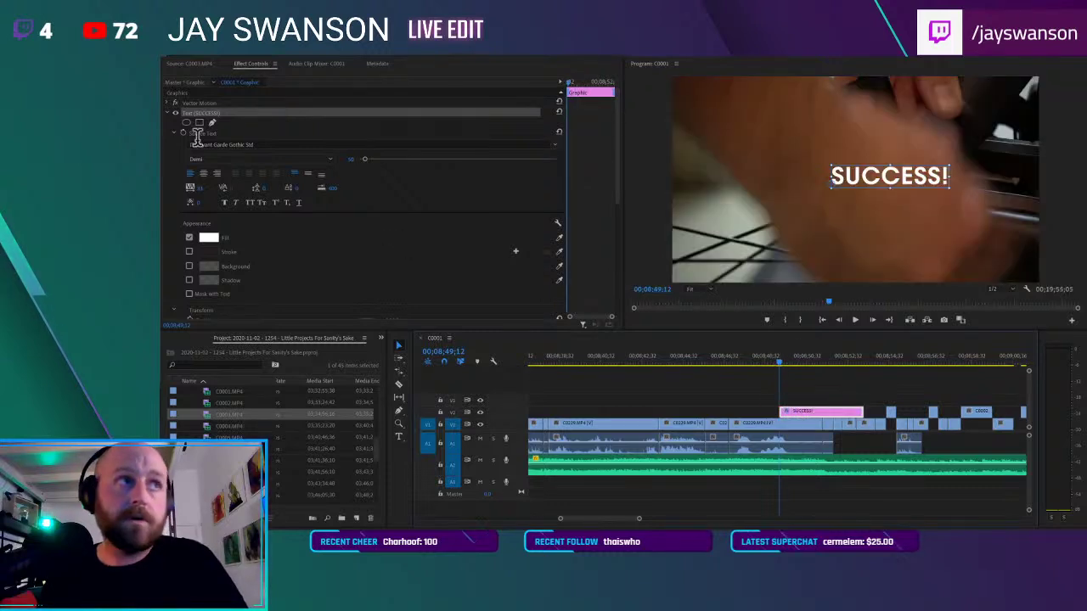
Add a four-point mask to the SUCCESS! text and reshape it along the forearm's upper edge so the arm hides the letters
left_click(199, 122)
left_click_drag(847, 170, 893, 177)
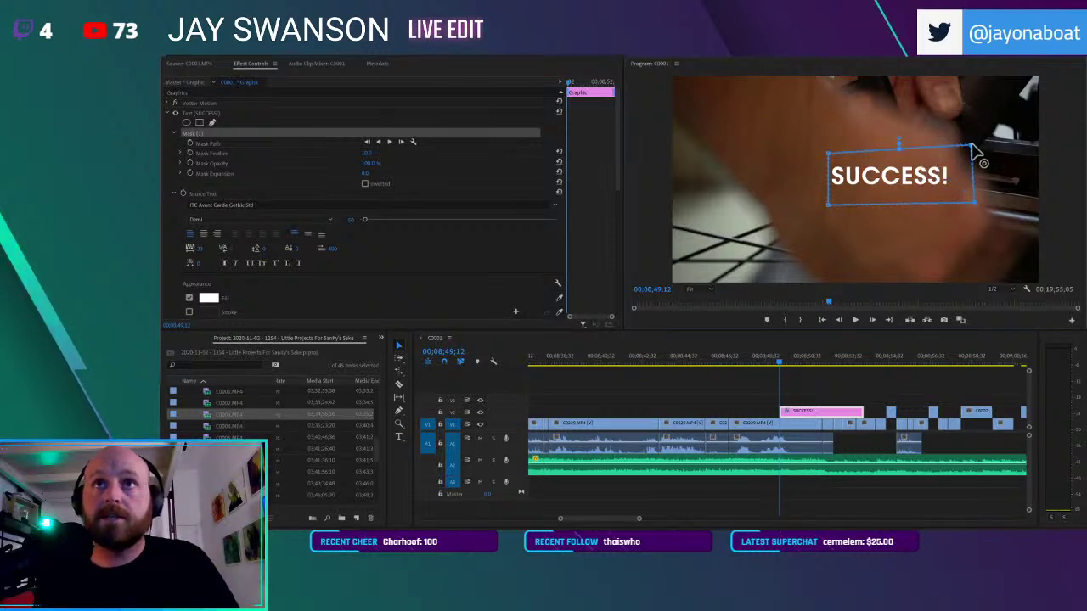
left_click_drag(831, 156, 873, 110)
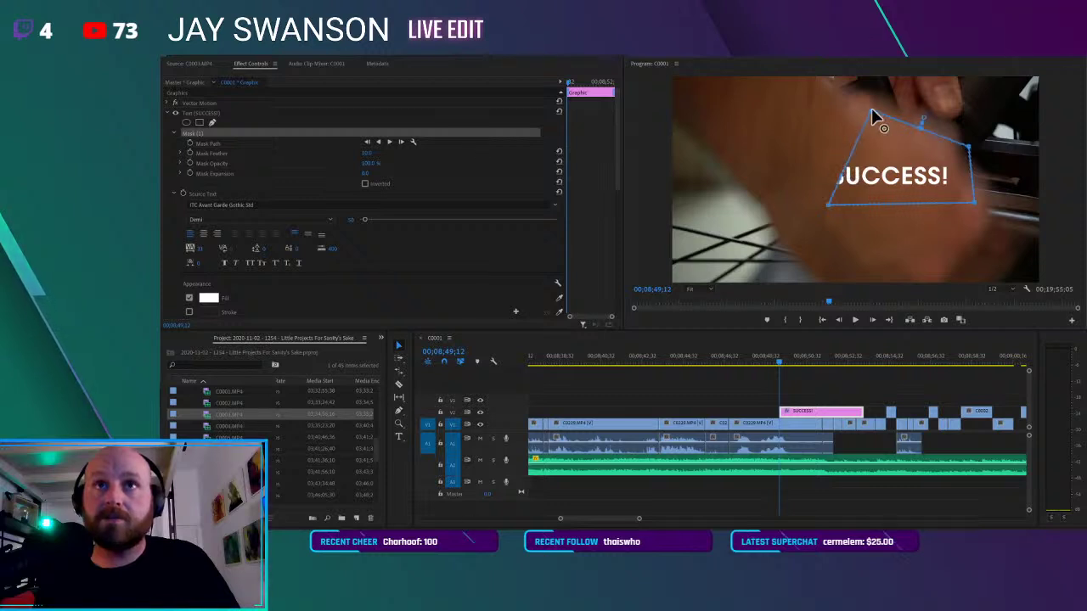
left_click_drag(831, 207, 867, 147)
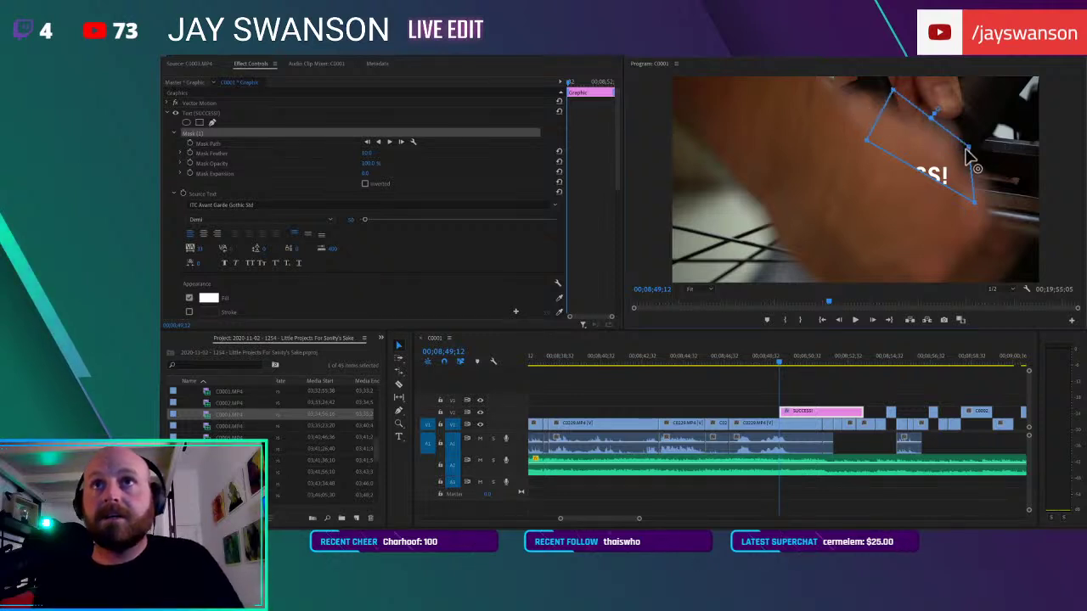
left_click_drag(983, 148, 1009, 133)
left_click_drag(977, 205, 1005, 183)
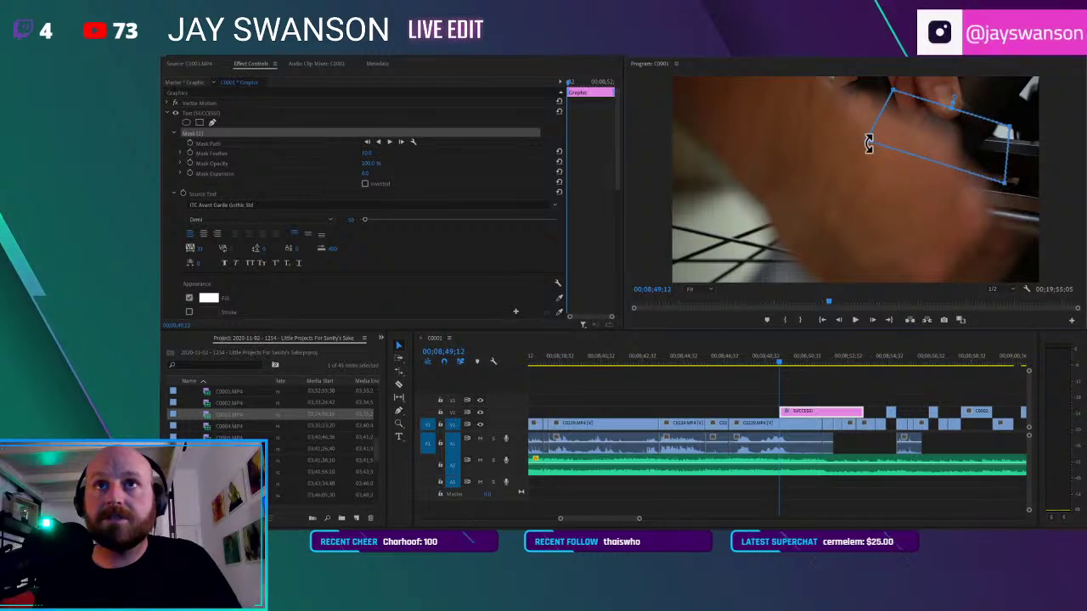
left_click_drag(872, 120, 861, 99)
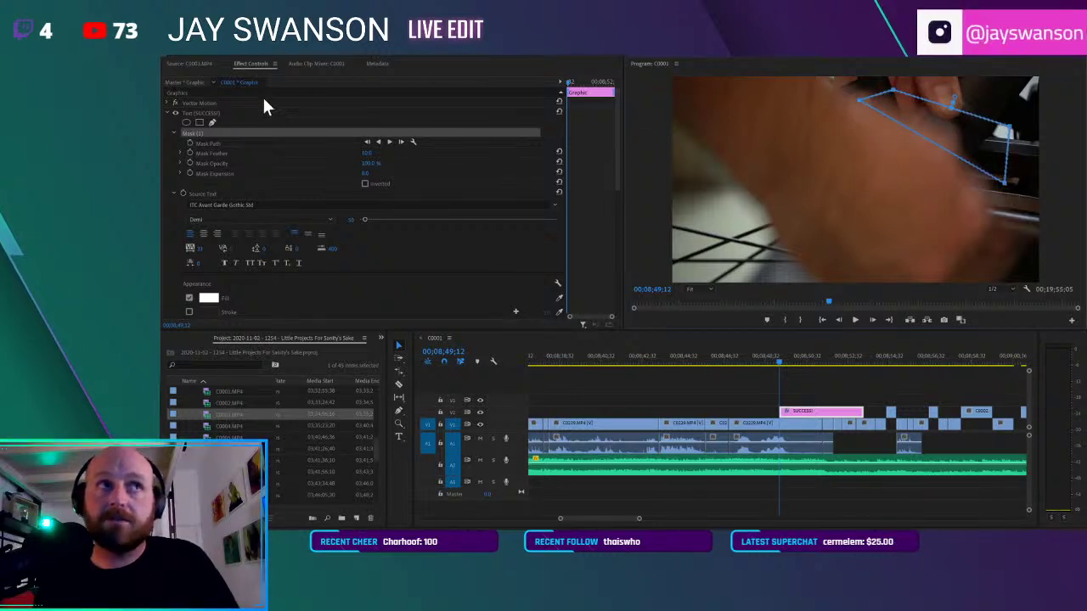
Start Mask Path keyframing at 00;08;49;12, and at 00;08;49;14 reshape the mask to the forearm edge with an extra point
left_click(189, 143)
left_click(195, 134)
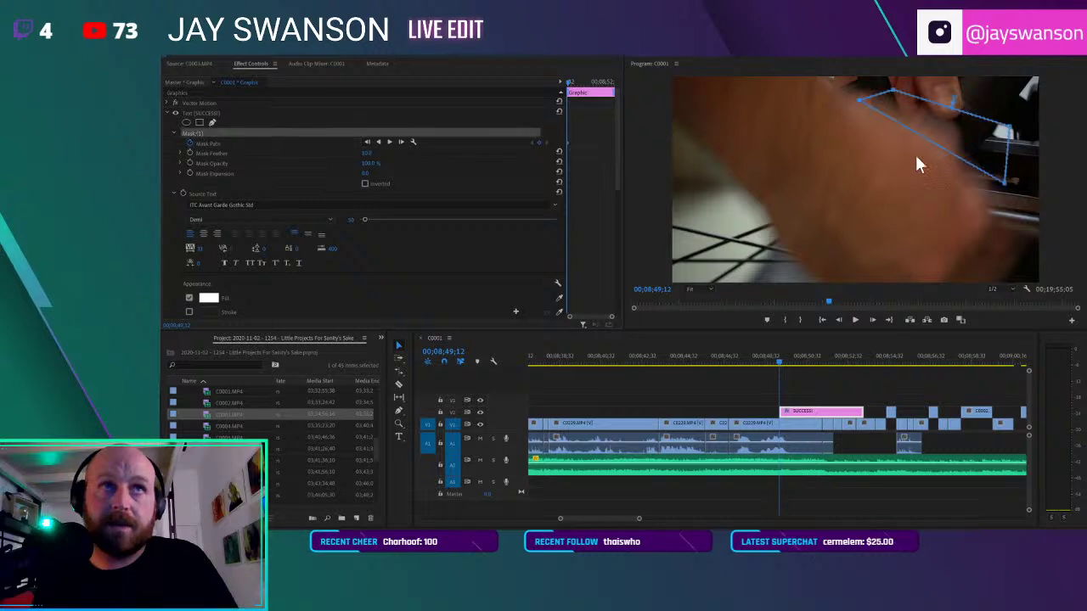
left_click(870, 319)
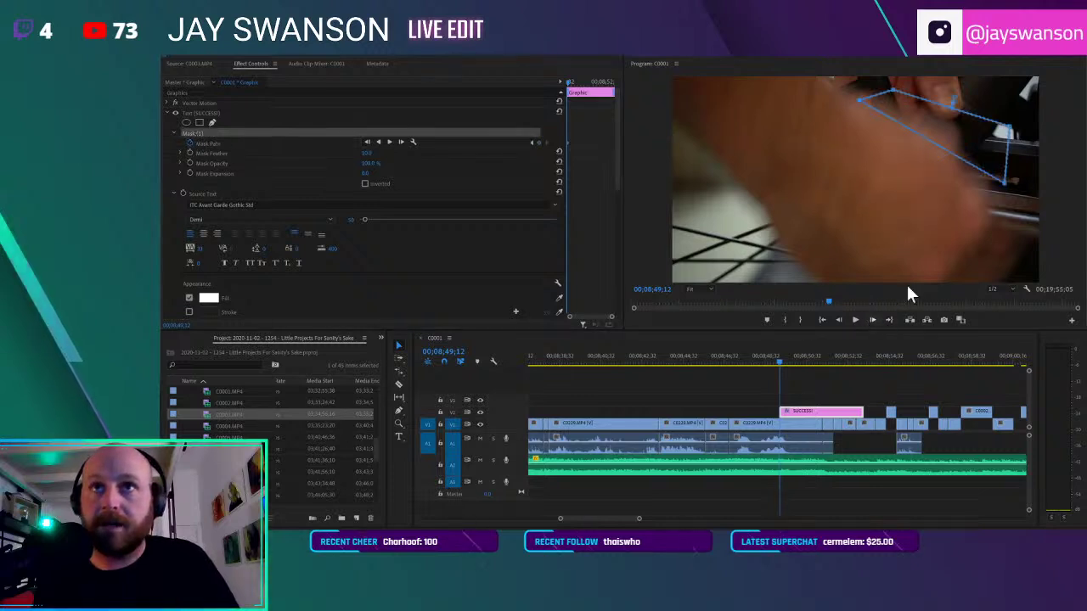
left_click(871, 320)
left_click_drag(859, 101, 839, 130)
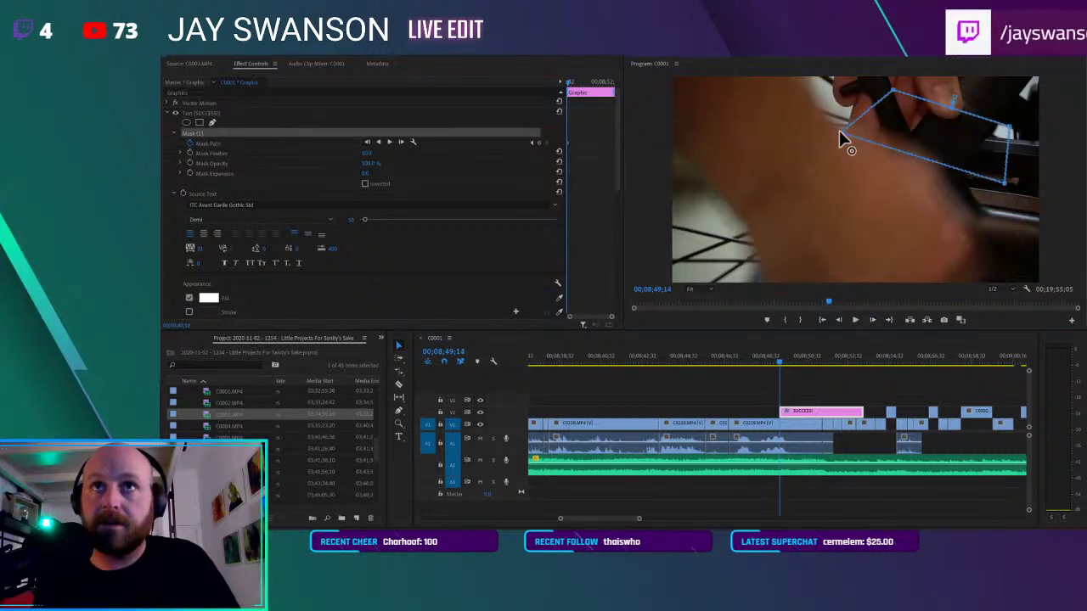
left_click_drag(986, 204, 966, 237)
left_click_drag(917, 195, 938, 169)
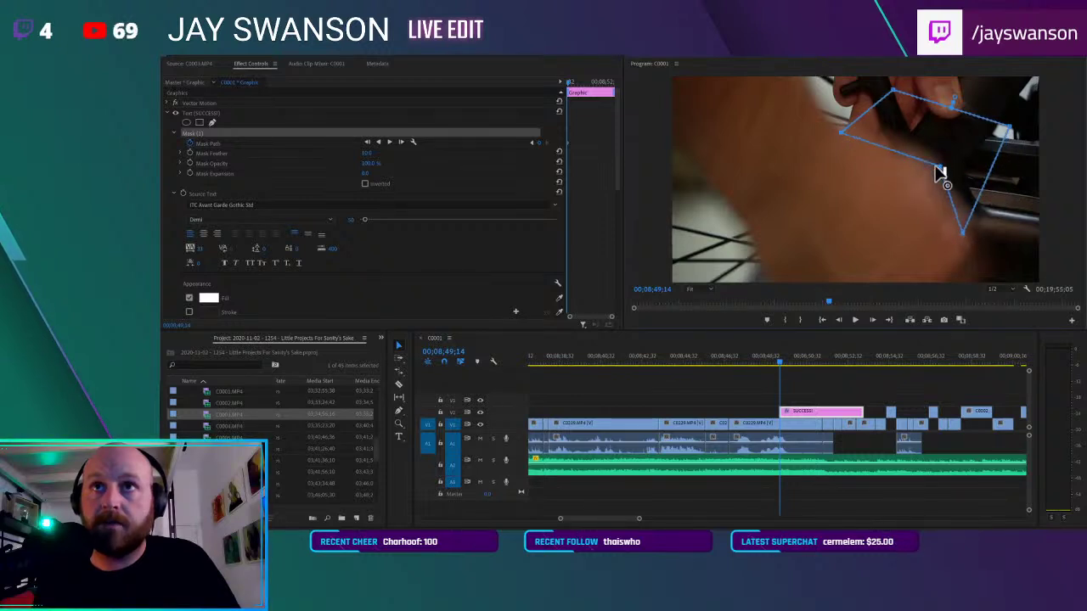
At 00;08;49;16, reshape the SUCCESS! mask so its lower edge follows the moving forearm
left_click(871, 316)
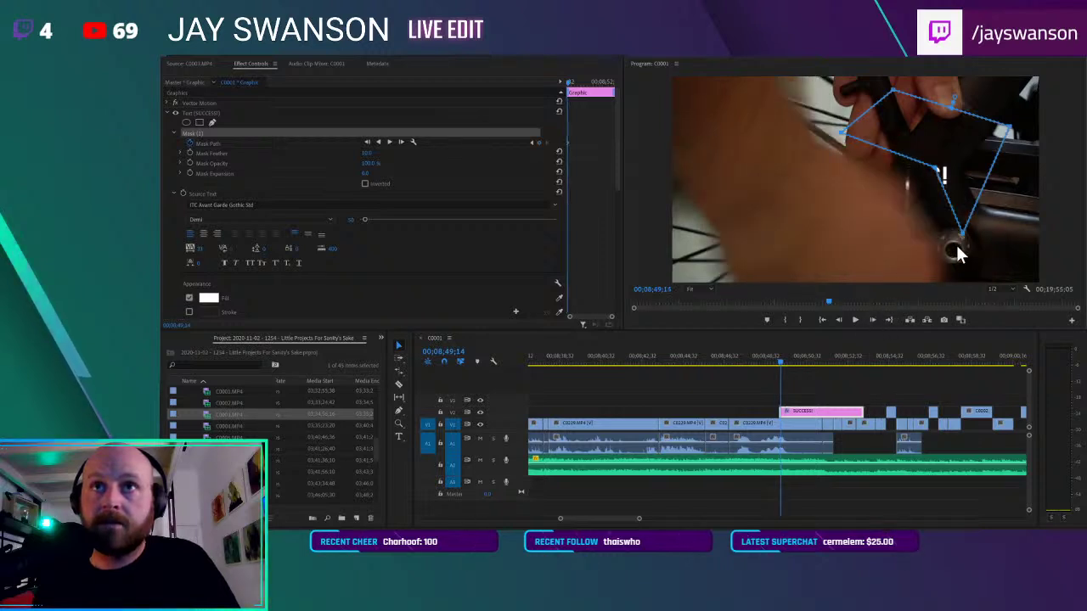
left_click_drag(963, 233, 937, 266)
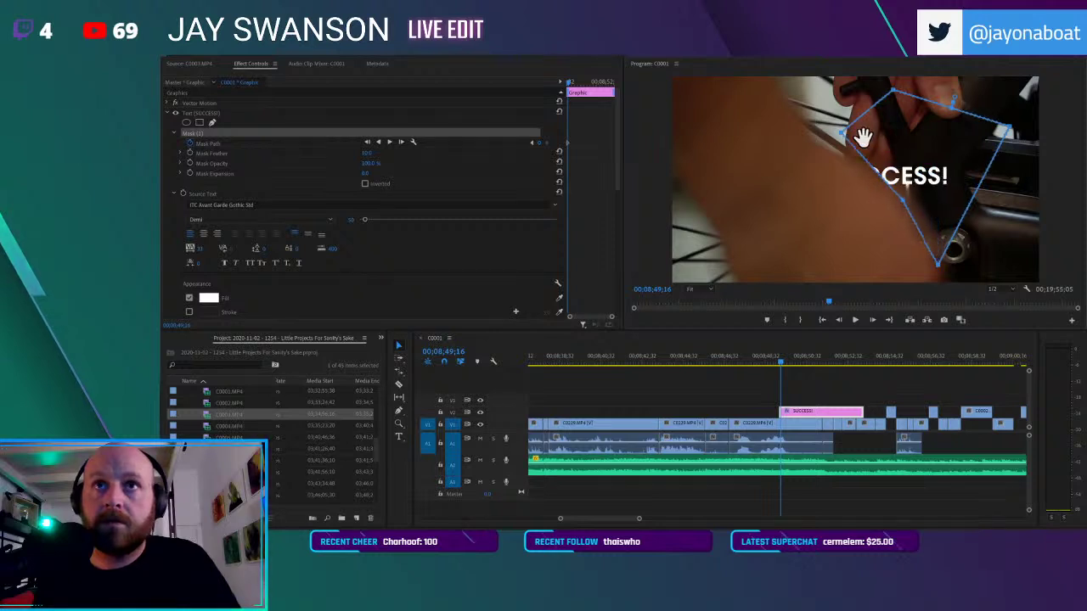
left_click_drag(843, 134, 827, 153)
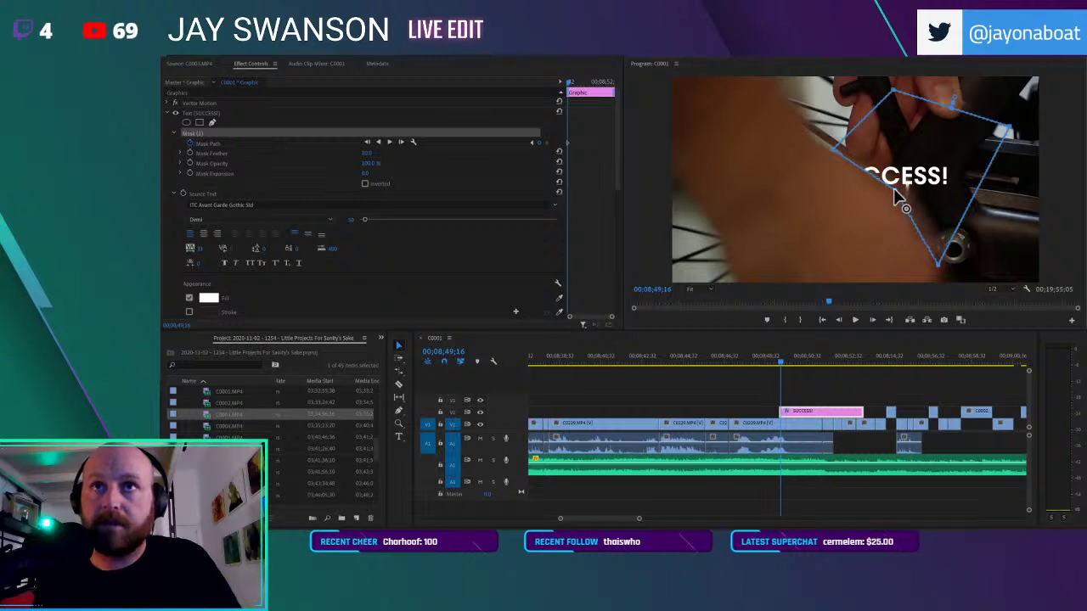
Reshape the mask along the receding forearm at 00;08;49;18 and 00;08;49;20, uncovering the whole SUCCESS! title
left_click(873, 318)
left_click(873, 318)
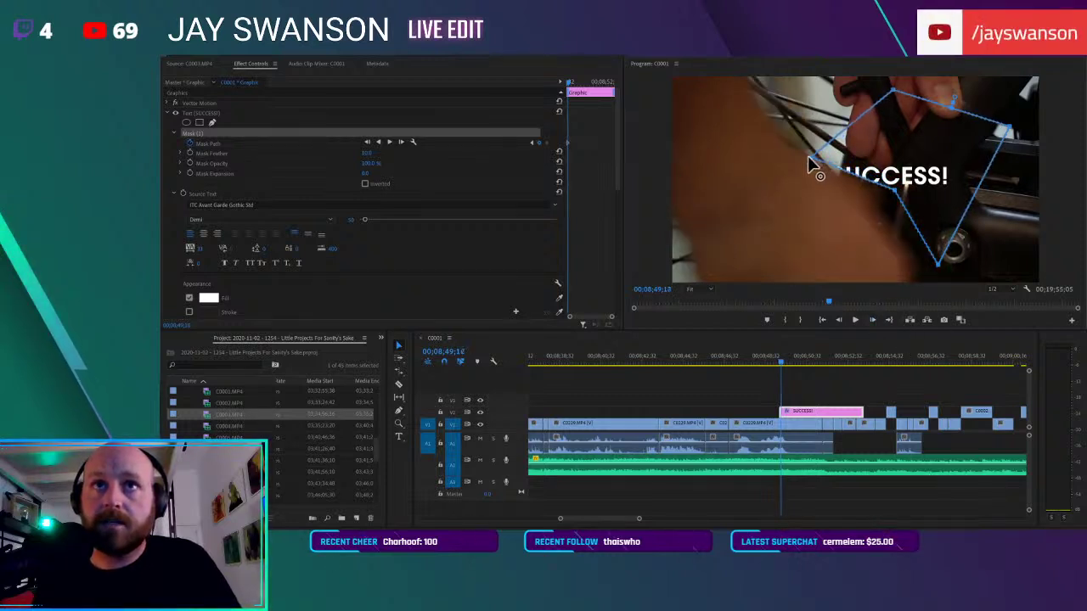
left_click_drag(894, 189, 855, 193)
left_click(864, 202)
left_click_drag(933, 264, 903, 276)
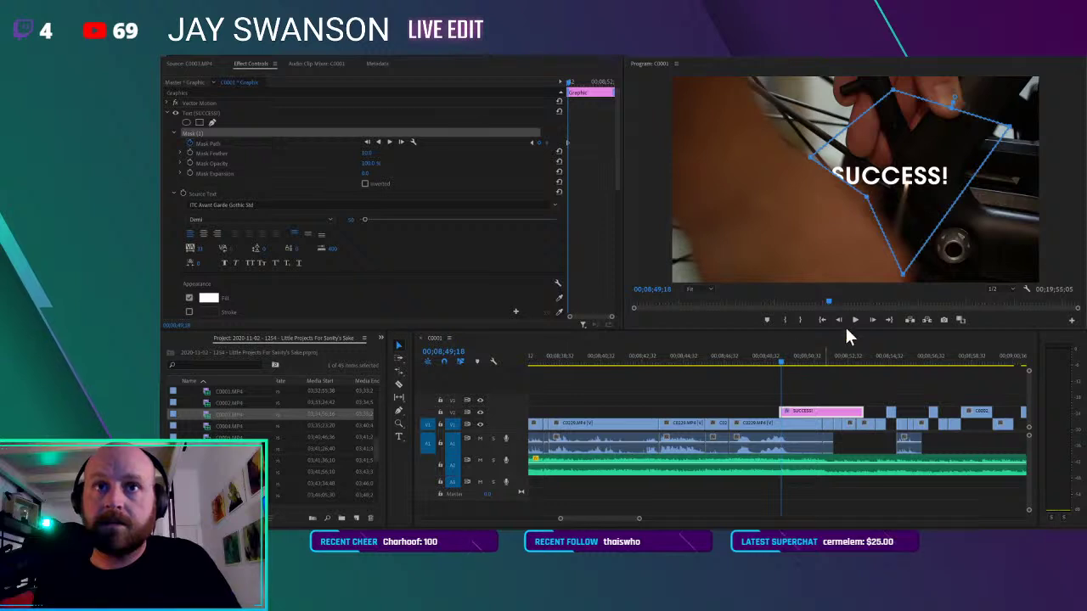
left_click(872, 319)
left_click(872, 319)
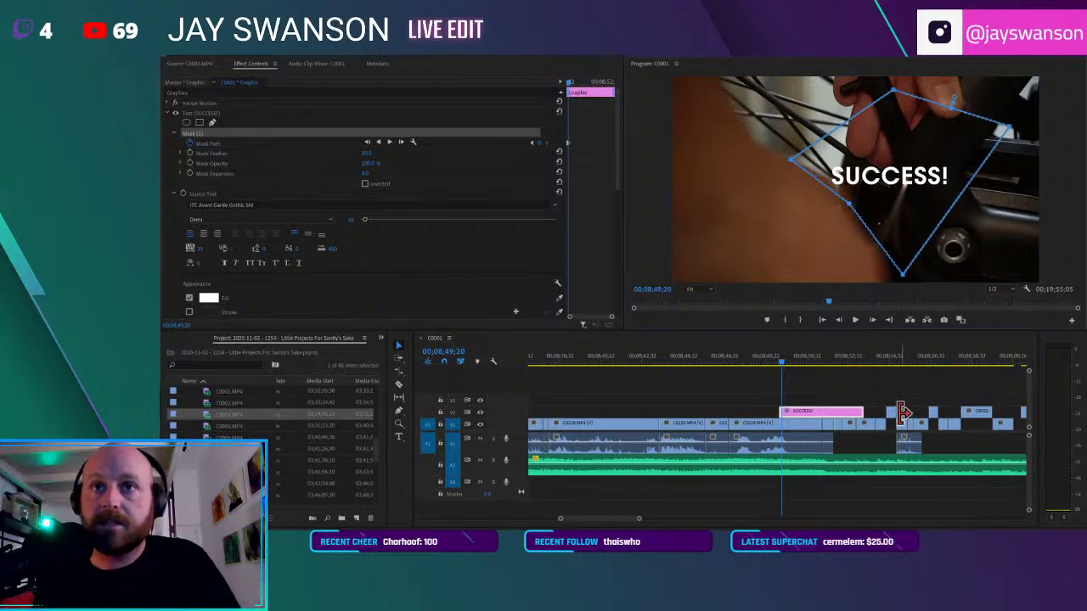
Play back the title reveal, trim the SUCCESS! title's end to the end of the hand clip beneath it, and save the project
left_click(847, 400)
key("ctrl+s")
left_click(759, 360)
key("space")
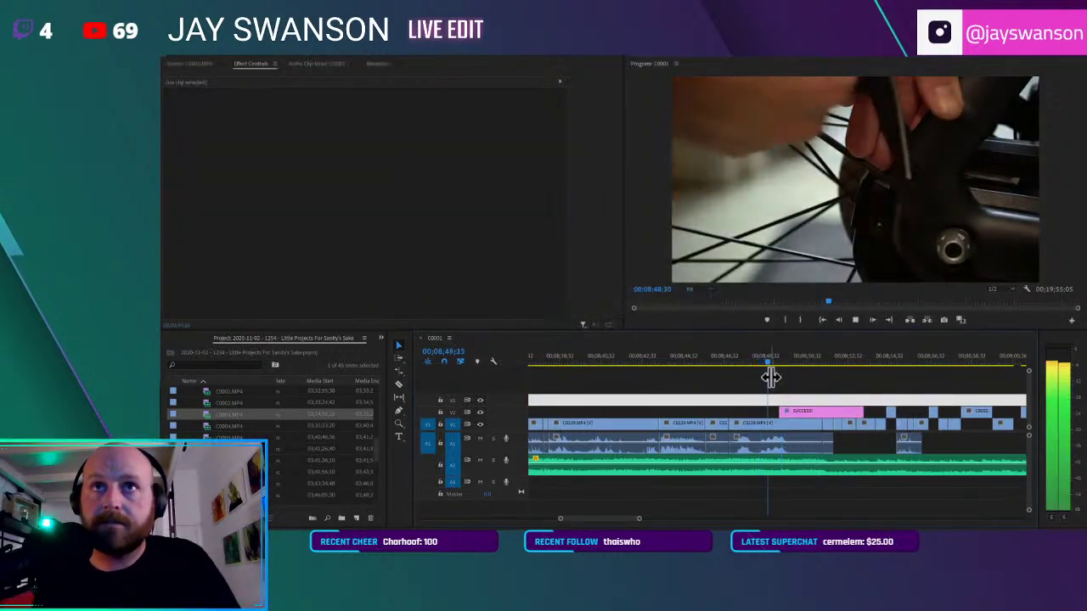
key("space")
left_click_drag(864, 412, 823, 411)
key("space")
left_click(847, 398)
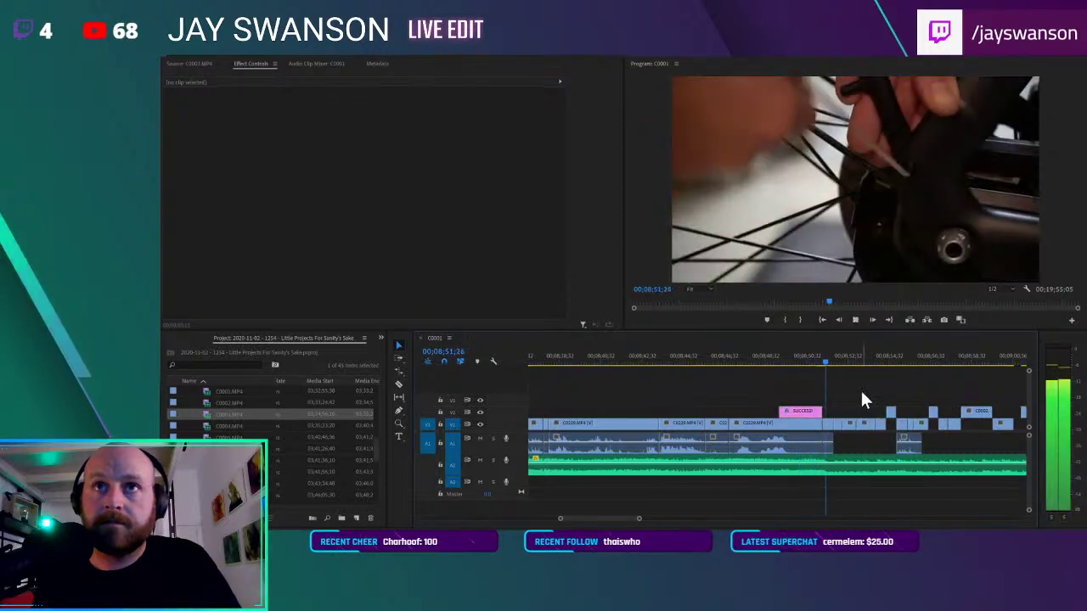
key("ctrl+s")
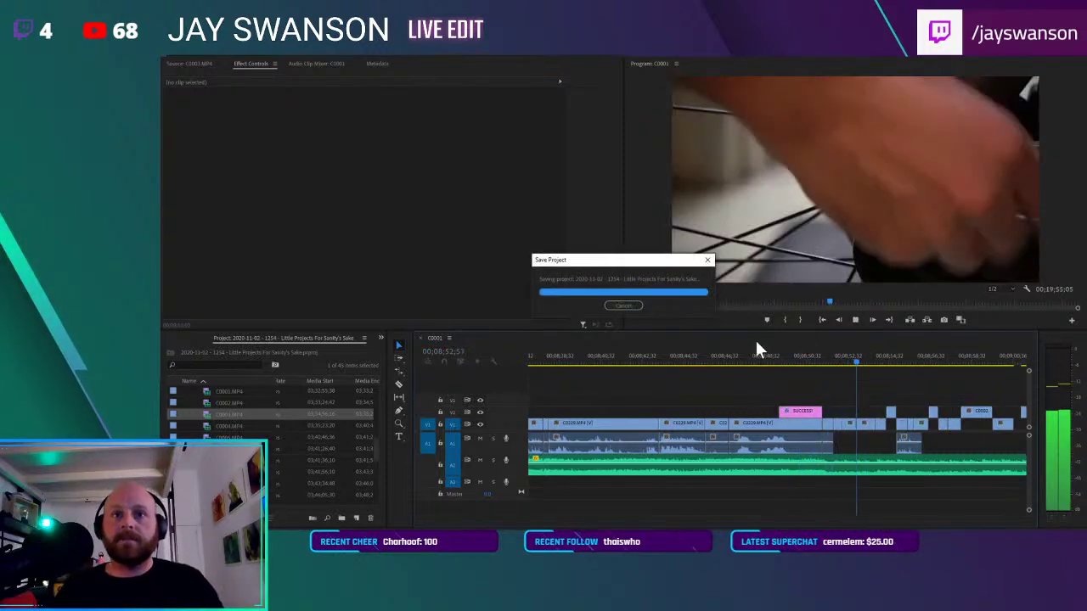
Play on past the title and split the hex-key close-up C0002.MP4 on V2 at about 00;08;58;27, adjusting the piece after the cut
left_click(773, 360)
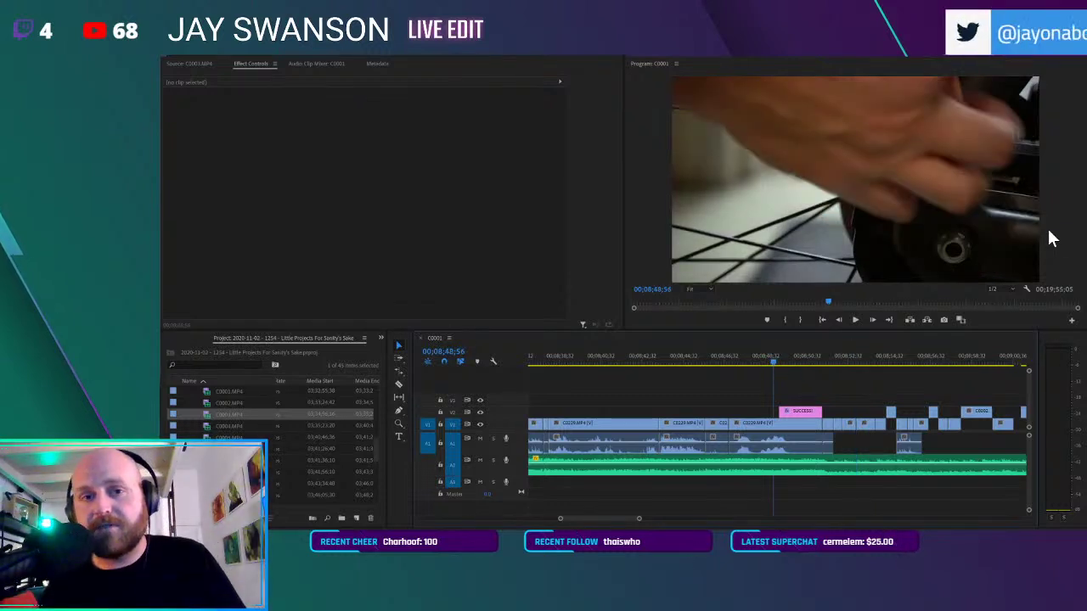
key("space")
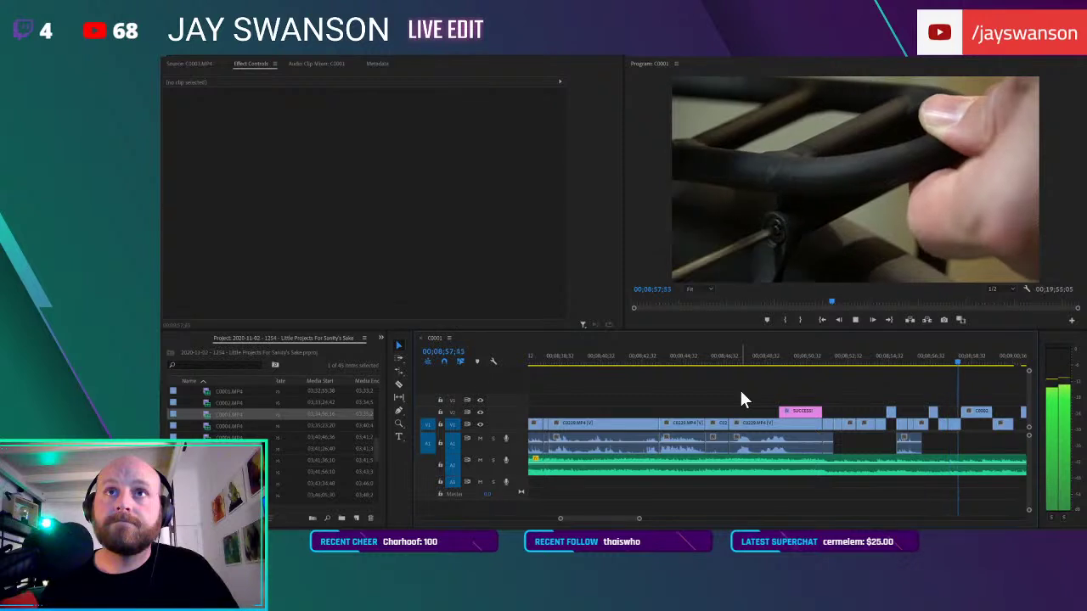
scroll(984, 376, "down", 6)
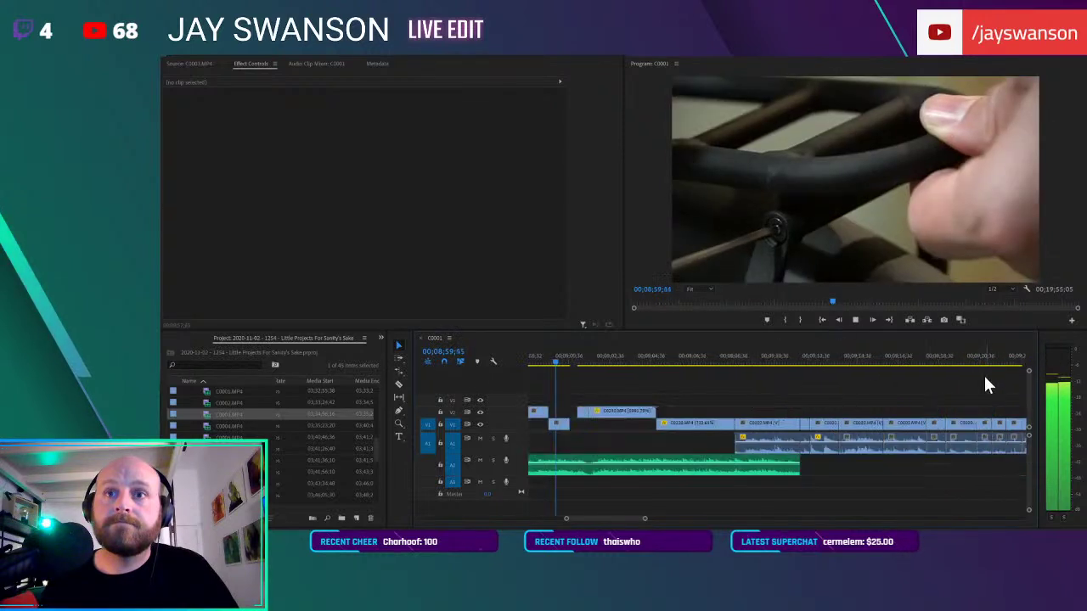
scroll(977, 378, "up", 5)
left_click(878, 360)
scroll(913, 394, "up", 2)
key("space")
key("c")
left_click_drag(892, 409, 920, 412)
left_click(870, 362)
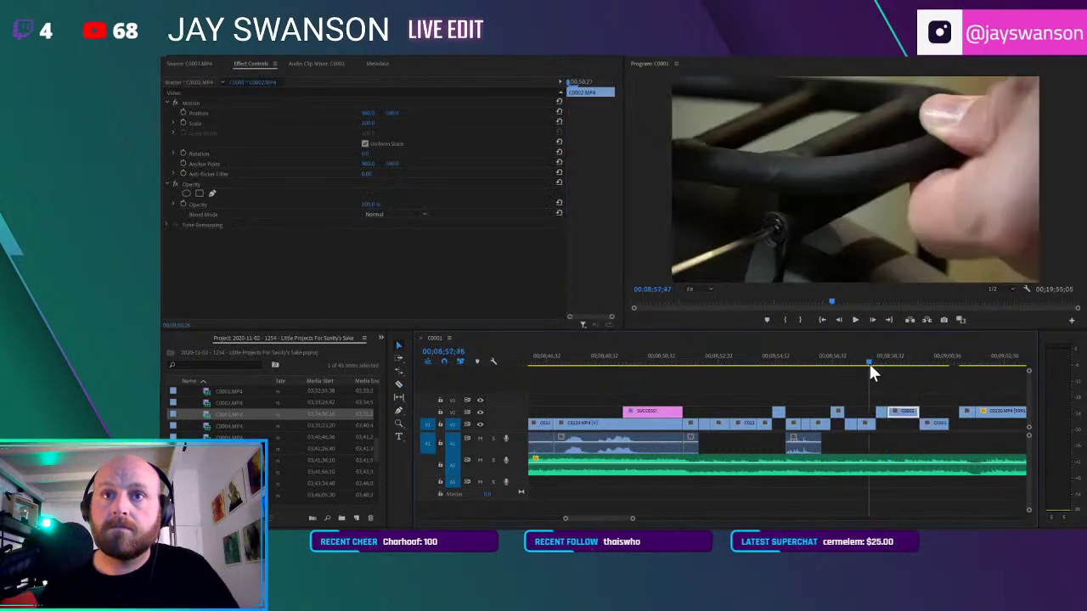
Split the remaining hex-key close-up again near 00;08;59, adjust the last piece for another jump cut, and play it back
key("space")
key("space")
key("c")
left_click(906, 414)
key("v")
left_click(916, 414)
mouse_move(926, 412)
left_mouse_down()
mouse_move(940, 412)
mouse_move(915, 415)
left_mouse_up()
key("space")
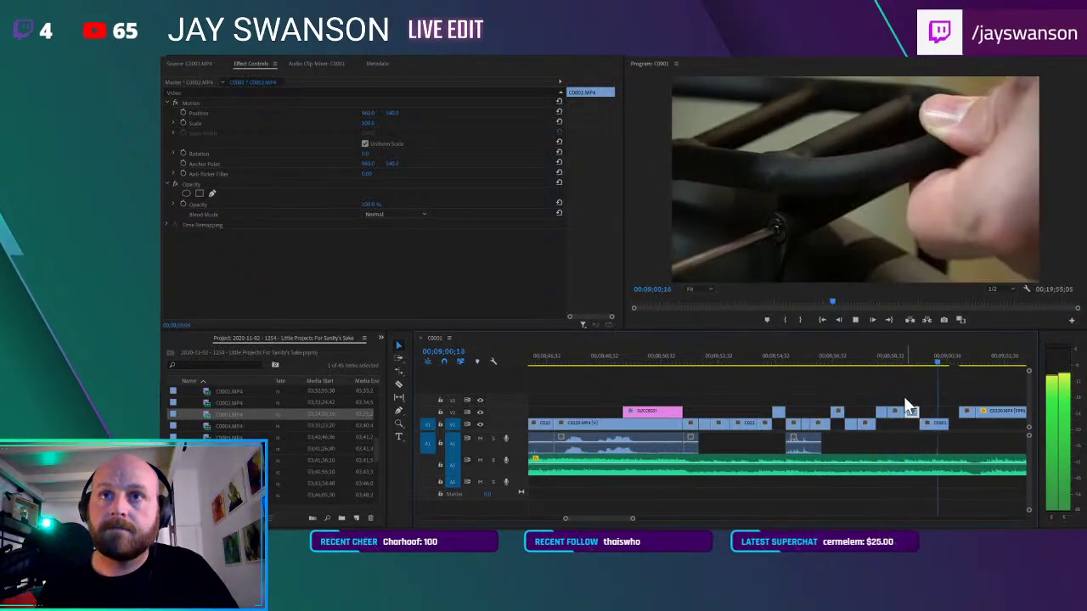
left_click(886, 357)
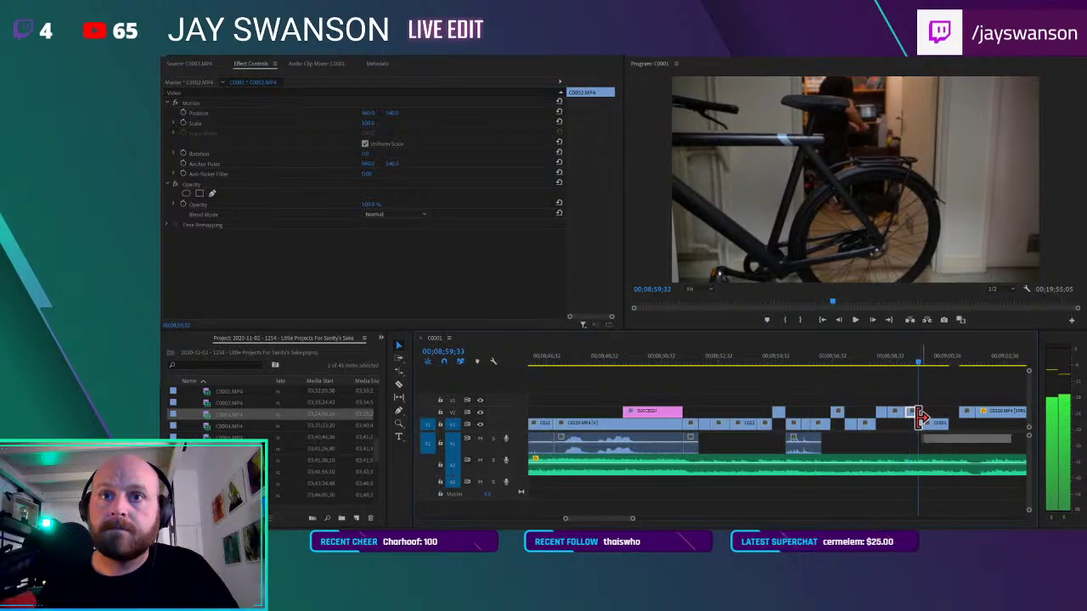
Split the wide bike shot on V1 at about 00;09;00;04, trim its second piece for a jump cut, review it and save
key("space")
left_click(924, 426)
key("space")
key("space")
left_click(946, 425)
key("c")
left_click(932, 424)
key("v")
left_click_drag(934, 424, 942, 425)
left_click_drag(881, 410, 941, 424)
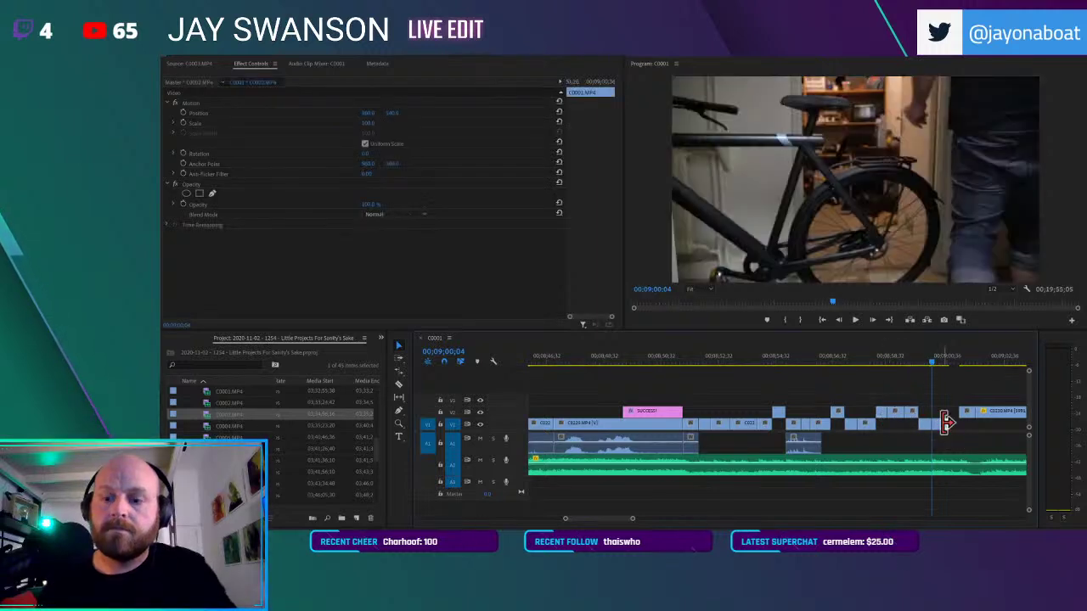
left_click(937, 389)
left_click(918, 356)
key("space")
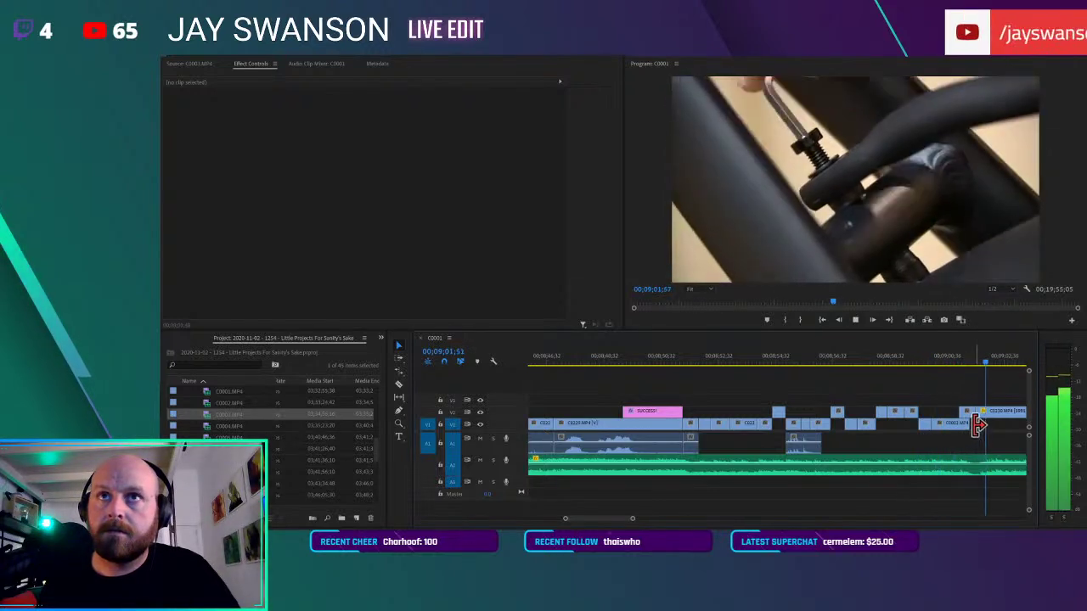
key("ctrl+s")
Trim the end of the wide bike shot on V1 to the start of the V2 close-up, play the cut and save
scroll(684, 420, "up", 4)
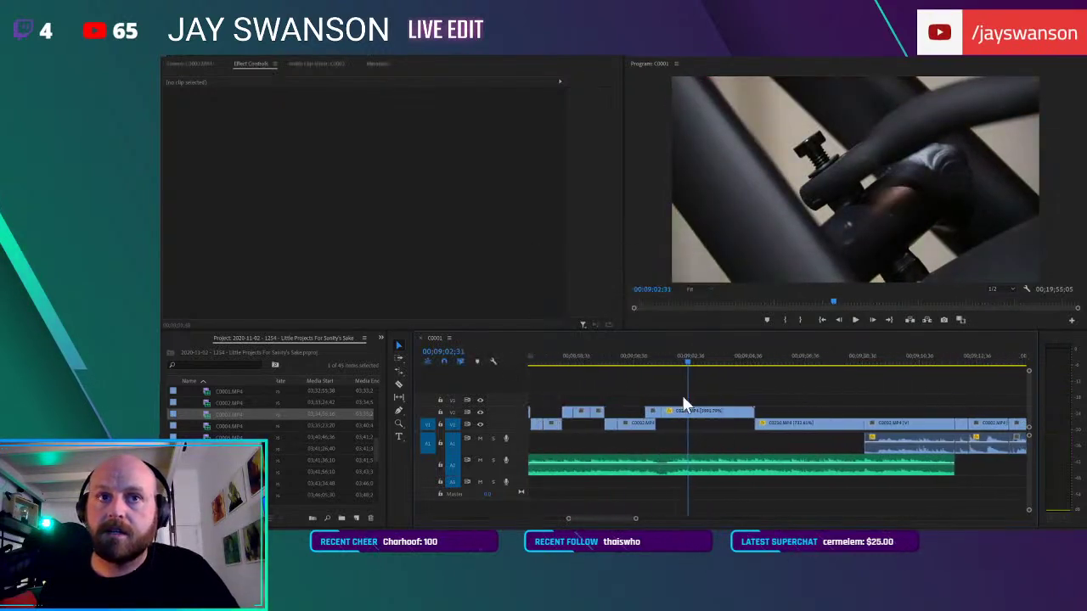
left_click_drag(705, 427, 909, 397)
left_click_drag(694, 402, 893, 399)
left_click_drag(902, 400, 712, 424)
left_click(680, 366)
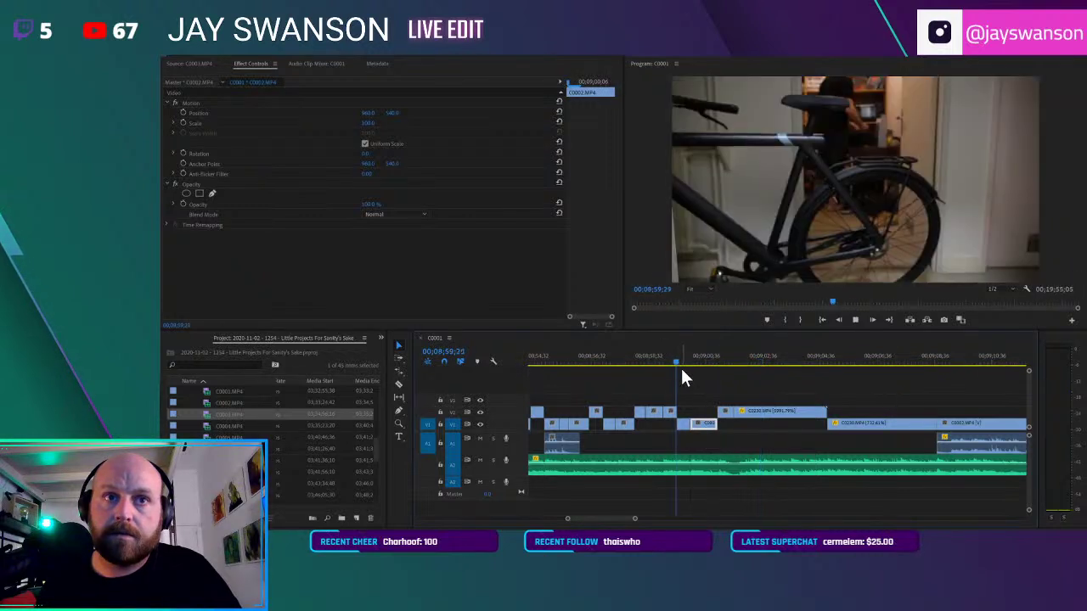
key("space")
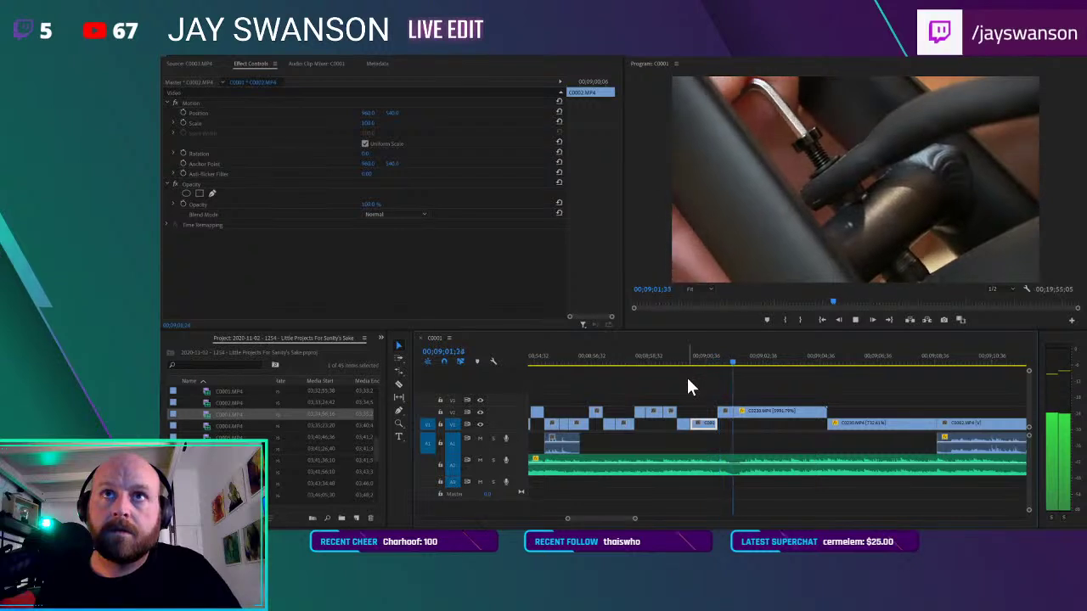
key("ctrl+s")
Review the bike assembly montage and the following clips up to the pannier bag being attached
left_click(636, 355)
key("space")
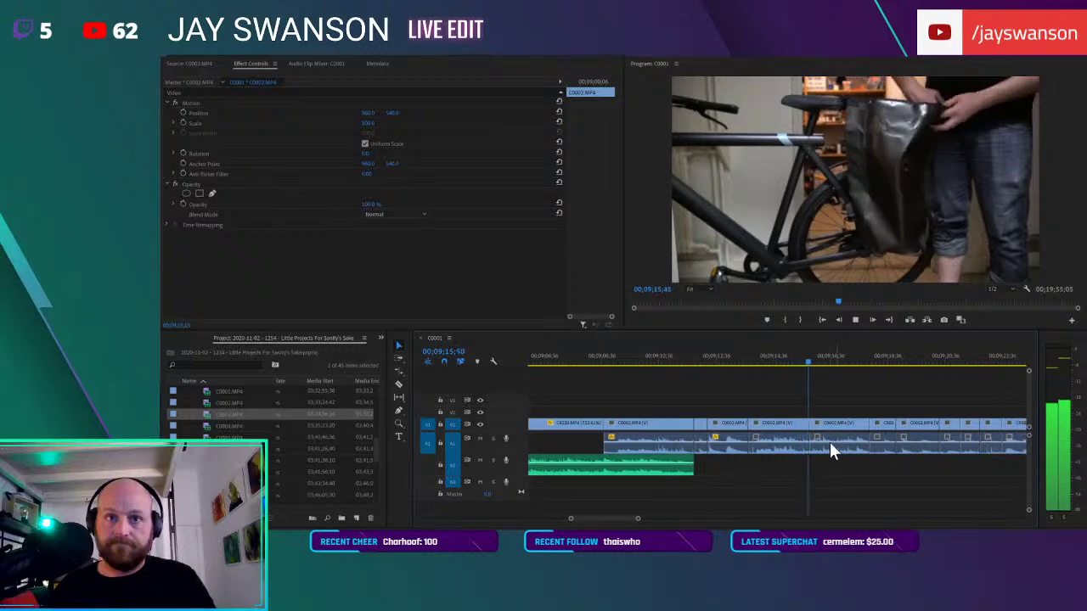
scroll(851, 409, "down", 5)
scroll(856, 422, "down", 2)
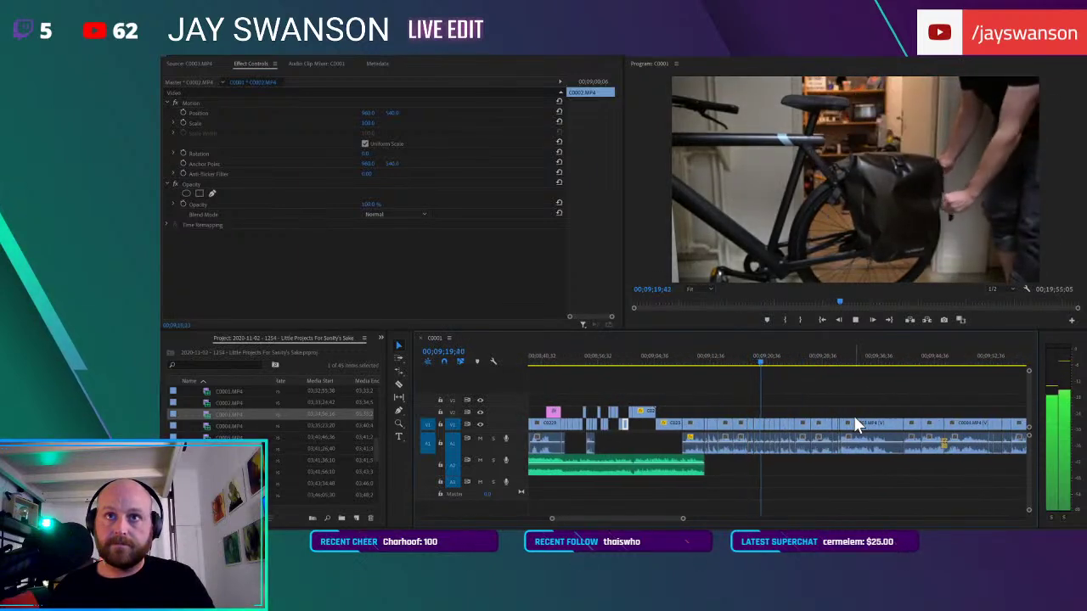
scroll(858, 421, "down", 2)
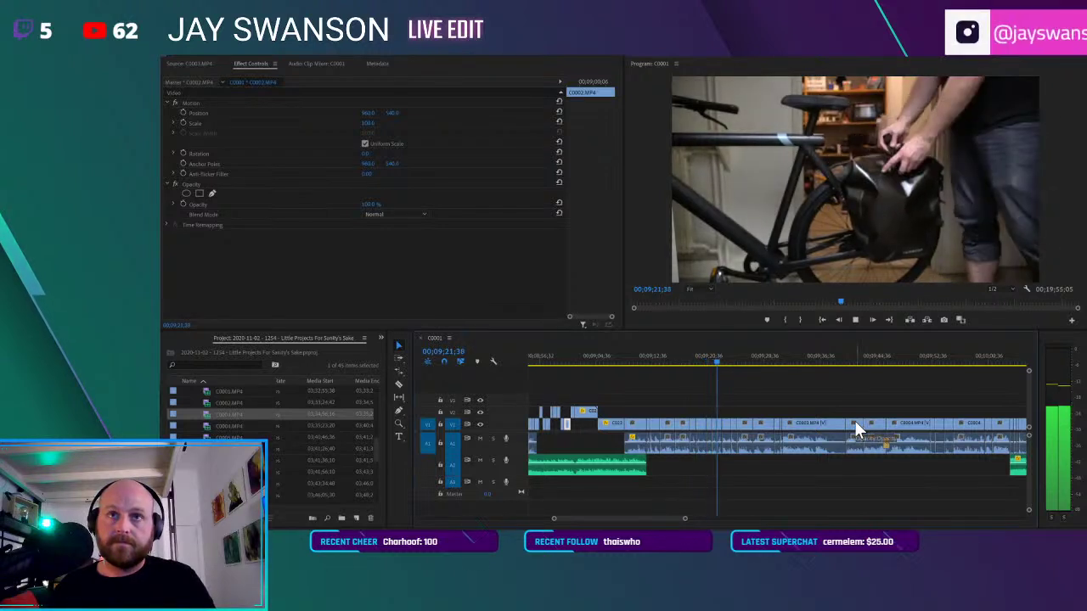
key("space")
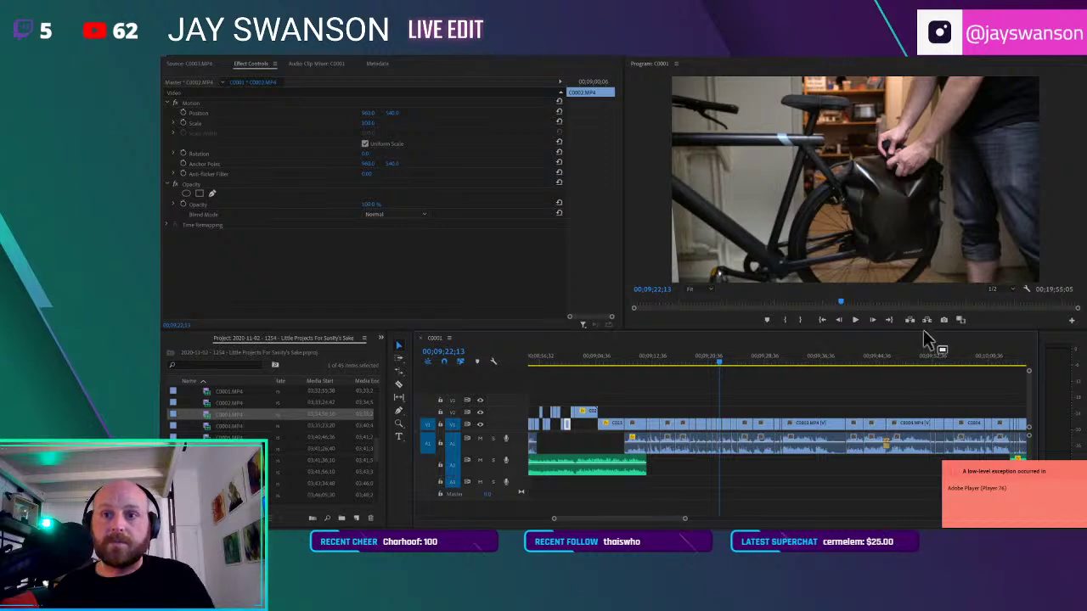
Dismiss the player exception notice and save the project
left_click(994, 472)
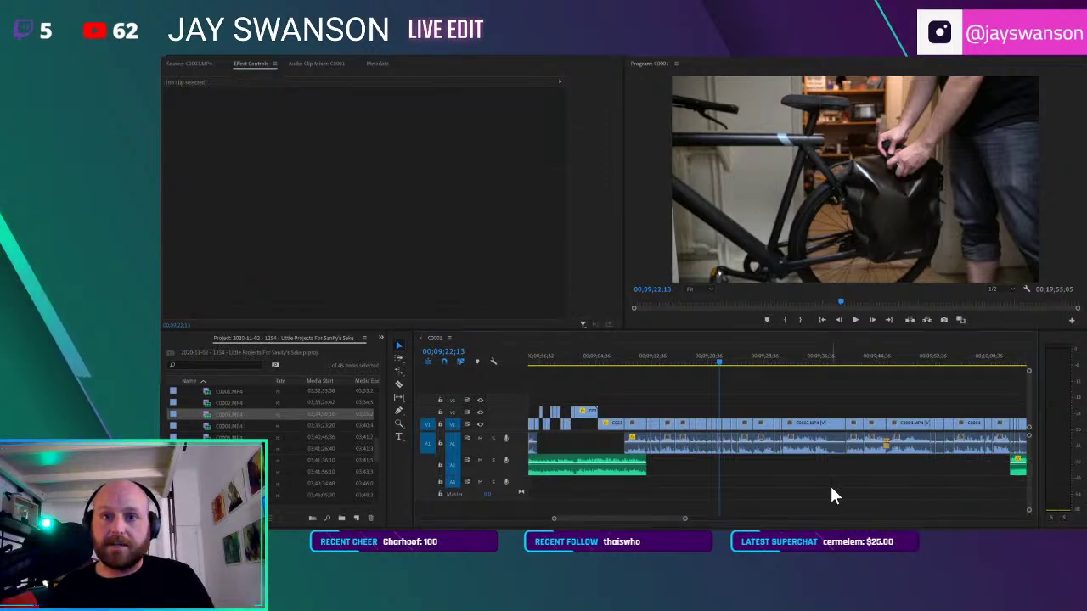
key("ctrl+s")
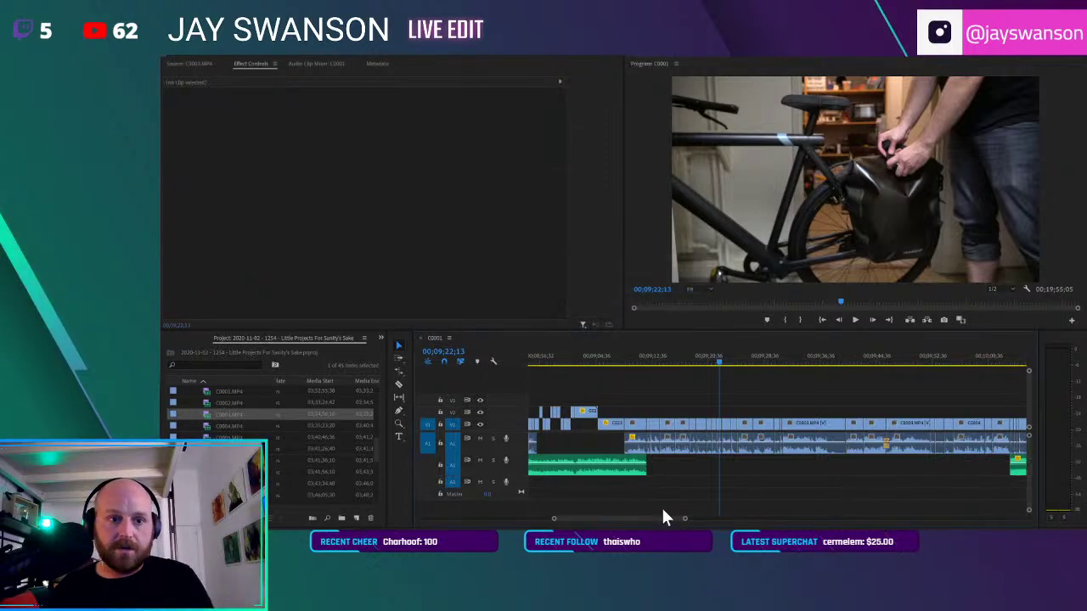
left_click_drag(463, 529, 659, 169)
left_click(680, 205)
left_click(696, 160)
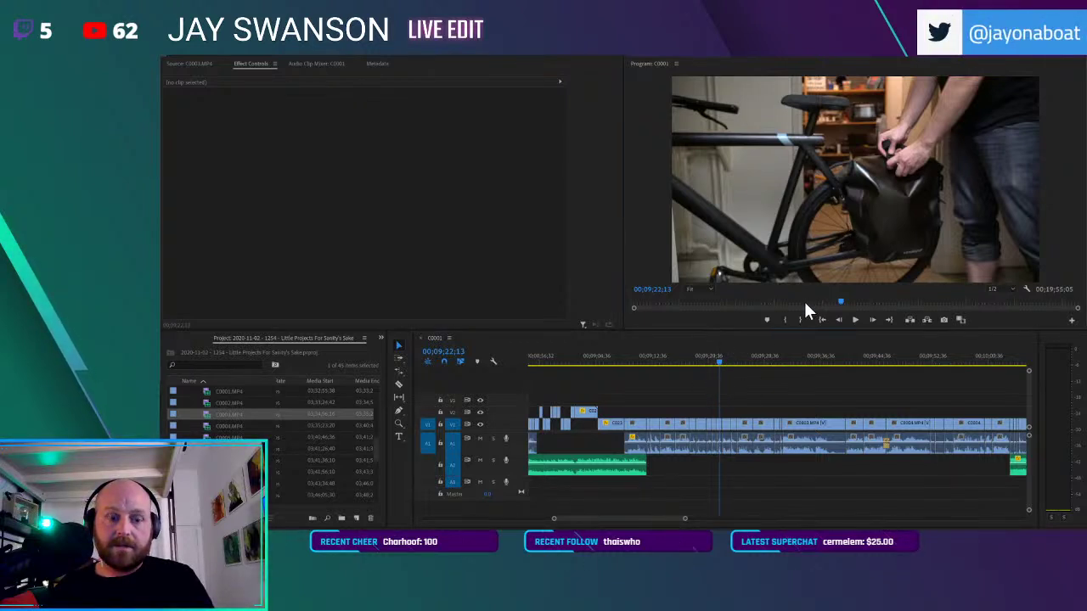
Check the pannier frame in a maximized preview at Full playback resolution, return to 1/2 resolution and the normal layout, and save
left_click(723, 398)
key("grave")
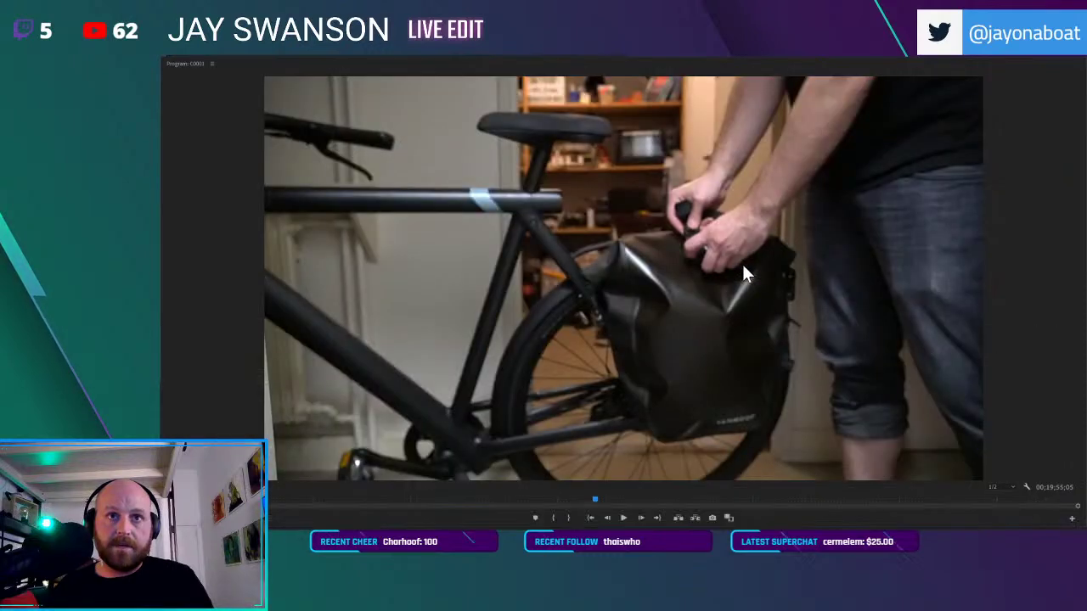
left_click(1011, 486)
left_click(1005, 437)
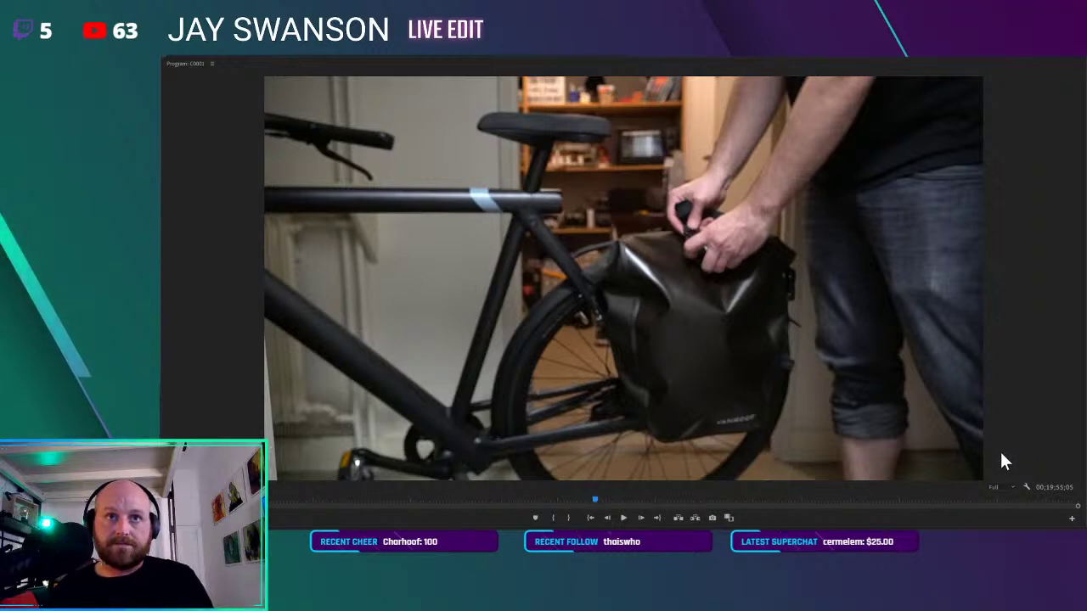
left_click(1002, 487)
left_click(1002, 446)
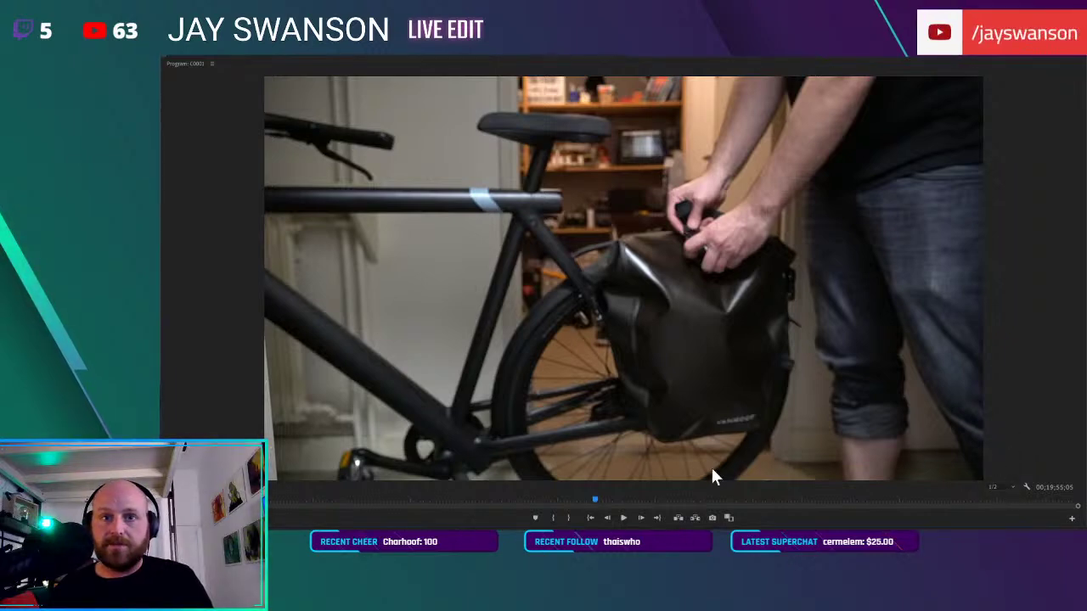
key("grave")
key("ctrl+s")
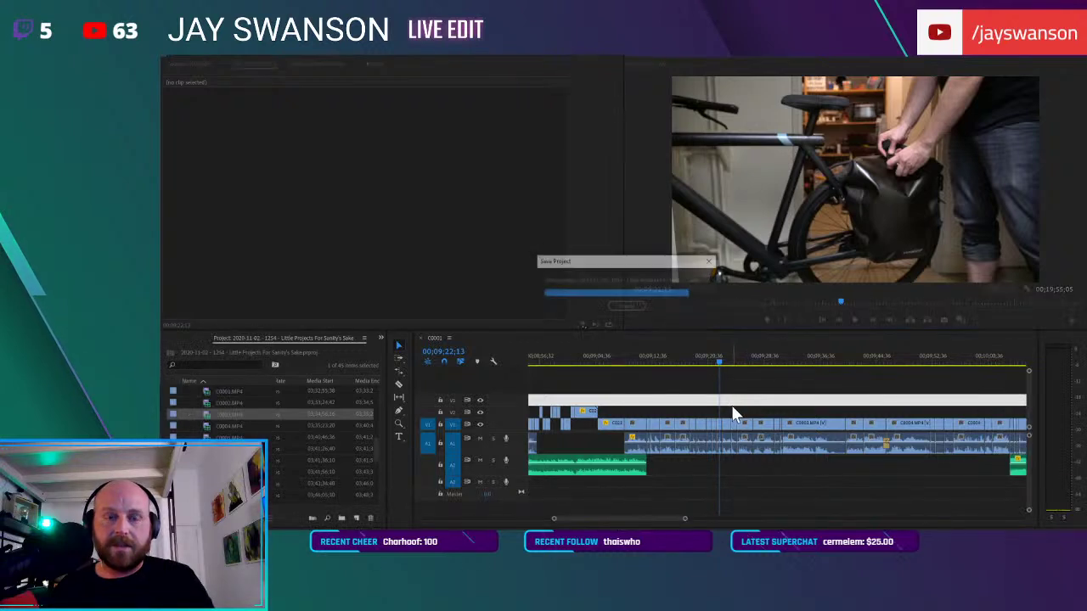
Review the sequence from the pannier bag section through the clips of the lock being fitted to the bike
left_click(701, 363)
key("space")
key("equal")
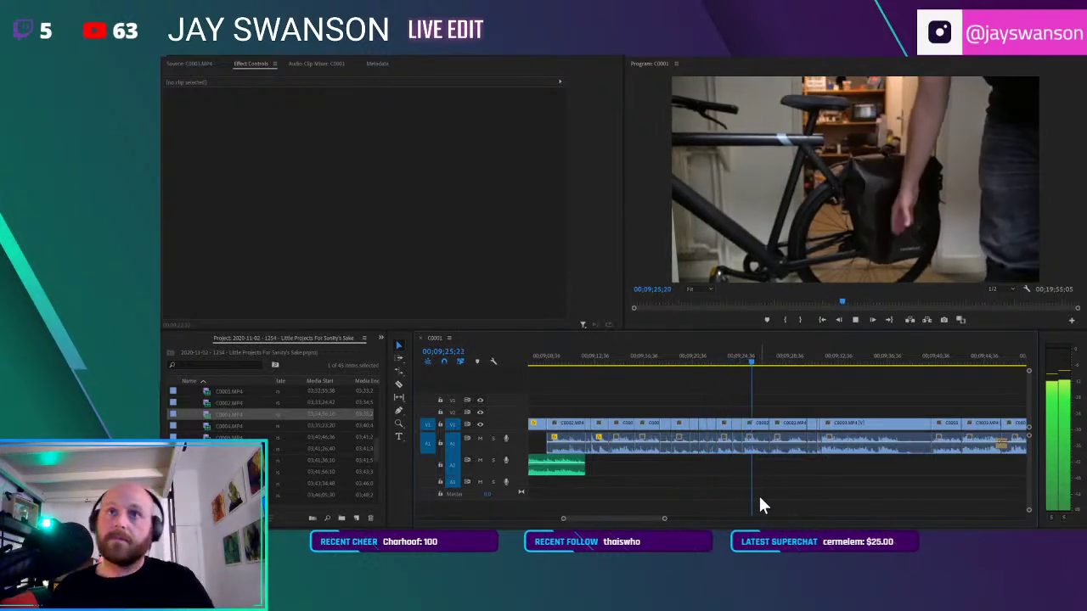
scroll(810, 429, "down", 2)
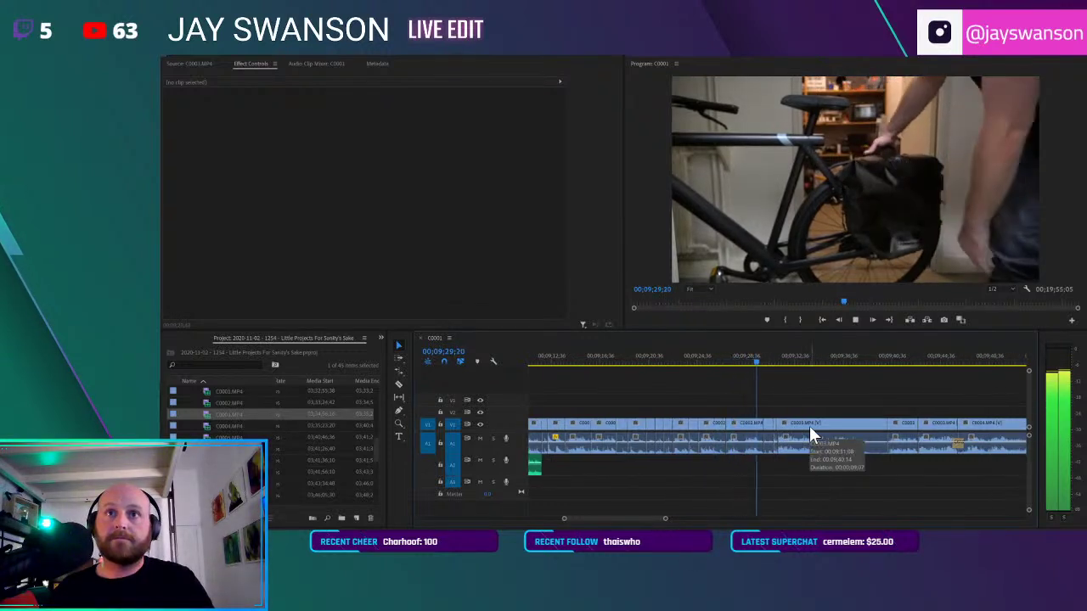
scroll(811, 422, "down", 1)
scroll(811, 422, "up", 2)
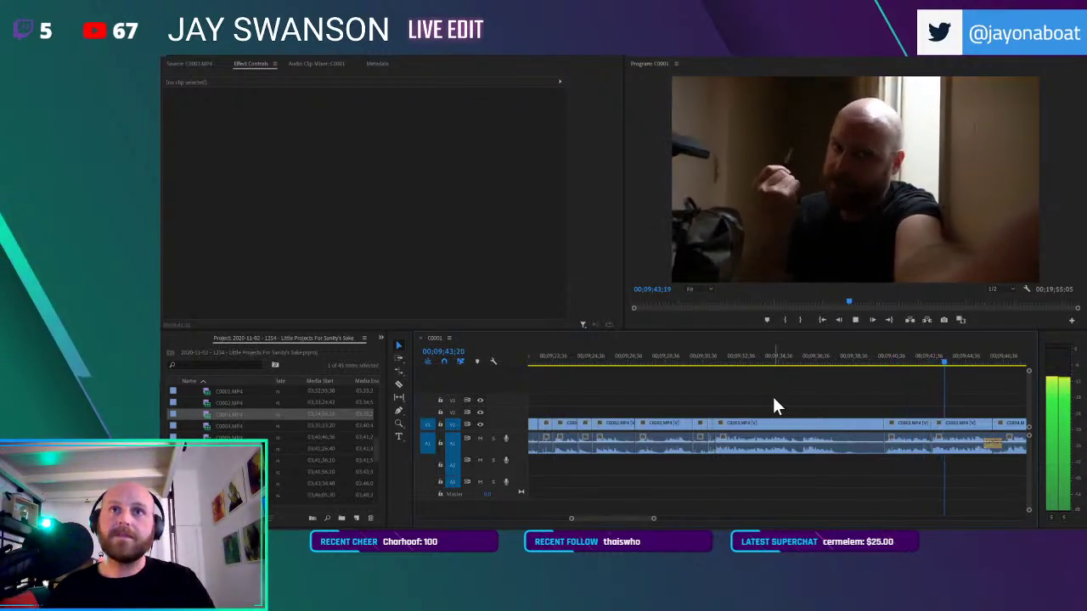
scroll(902, 444, "down", 2)
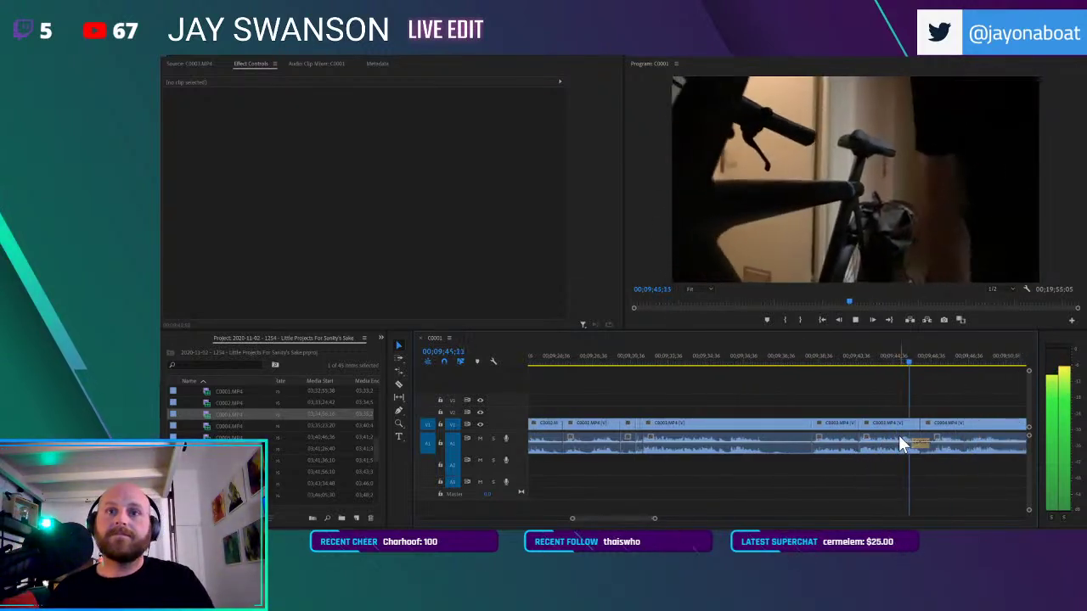
scroll(899, 435, "down", 3)
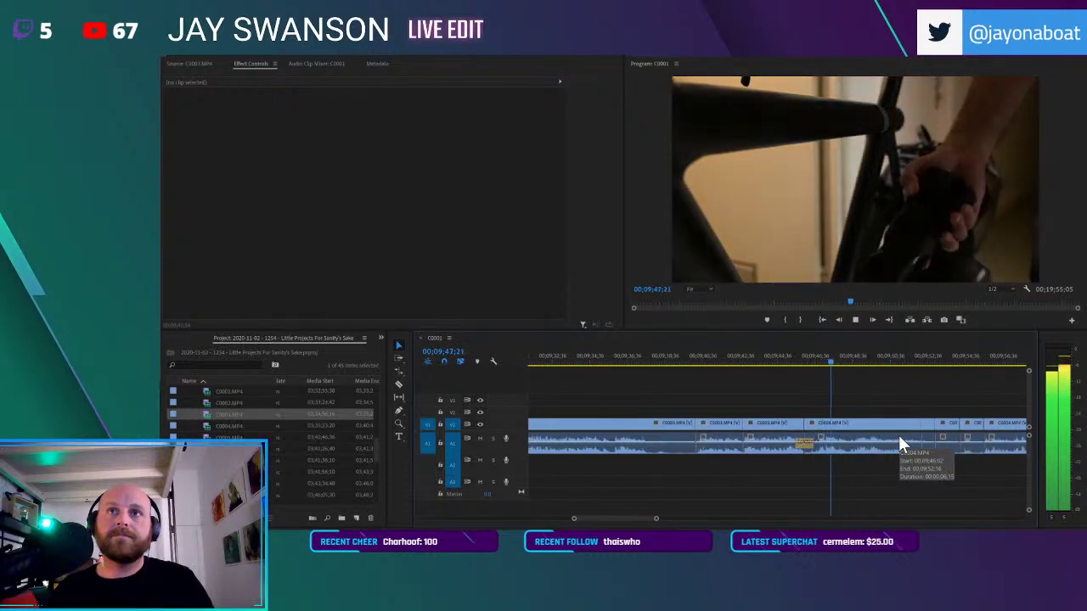
scroll(899, 435, "down", 2)
scroll(873, 435, "down", 3)
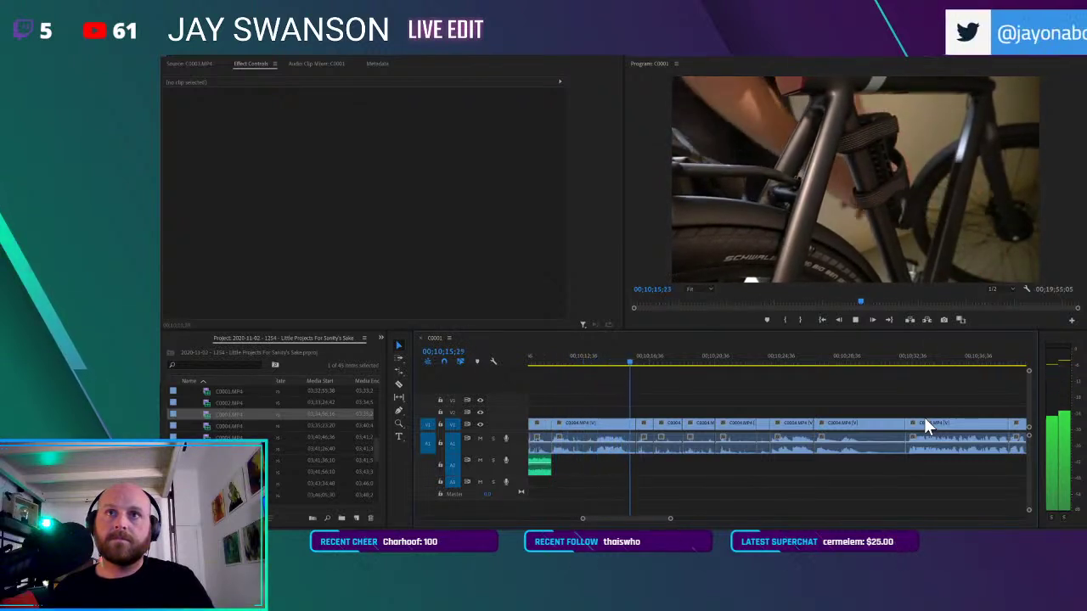
scroll(930, 423, "down", 1)
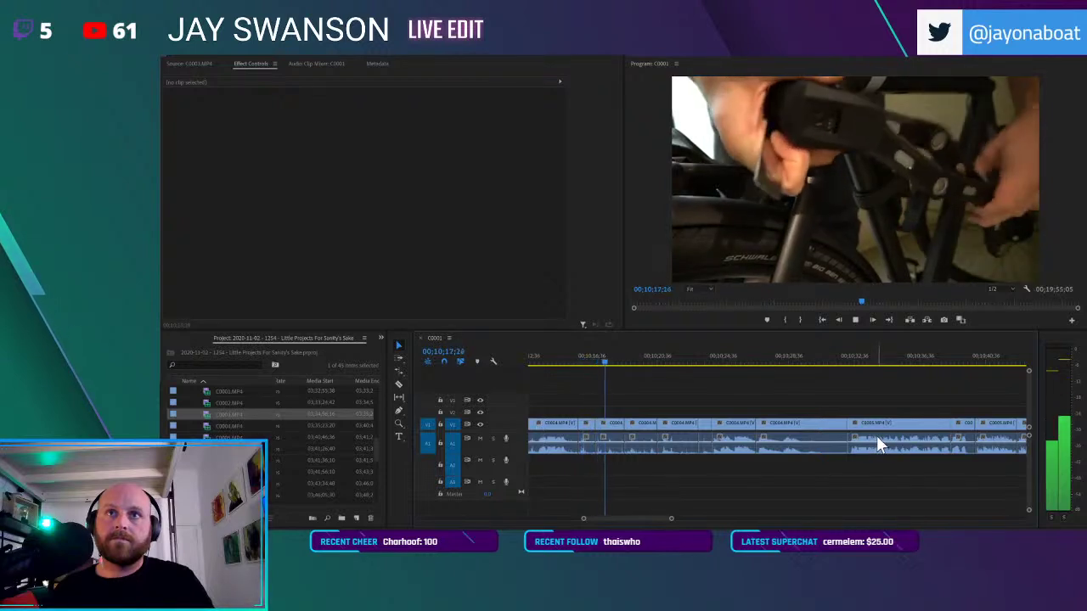